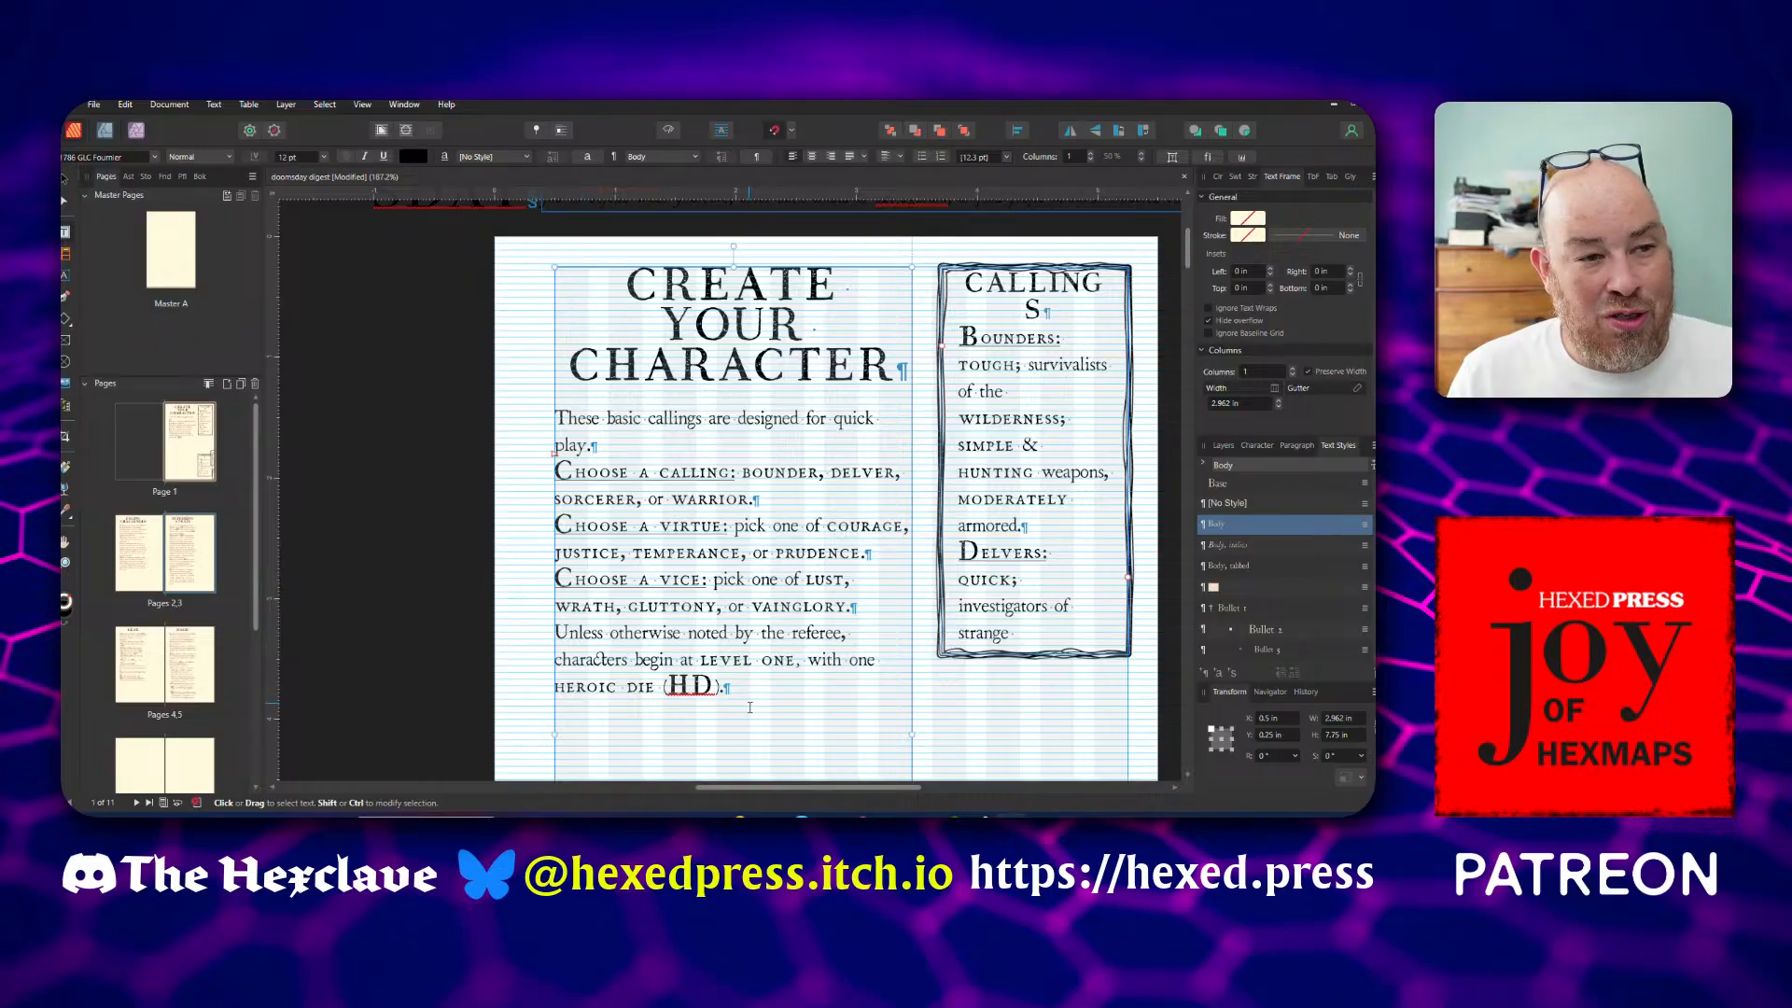
Extend the Callings text frame downward to a height of about 5.16 in so it shows the full Delvers and Sorcerers entries
{"action": "left_click_drag", "start_coordinate": [774, 788], "coordinate": [800, 792]}
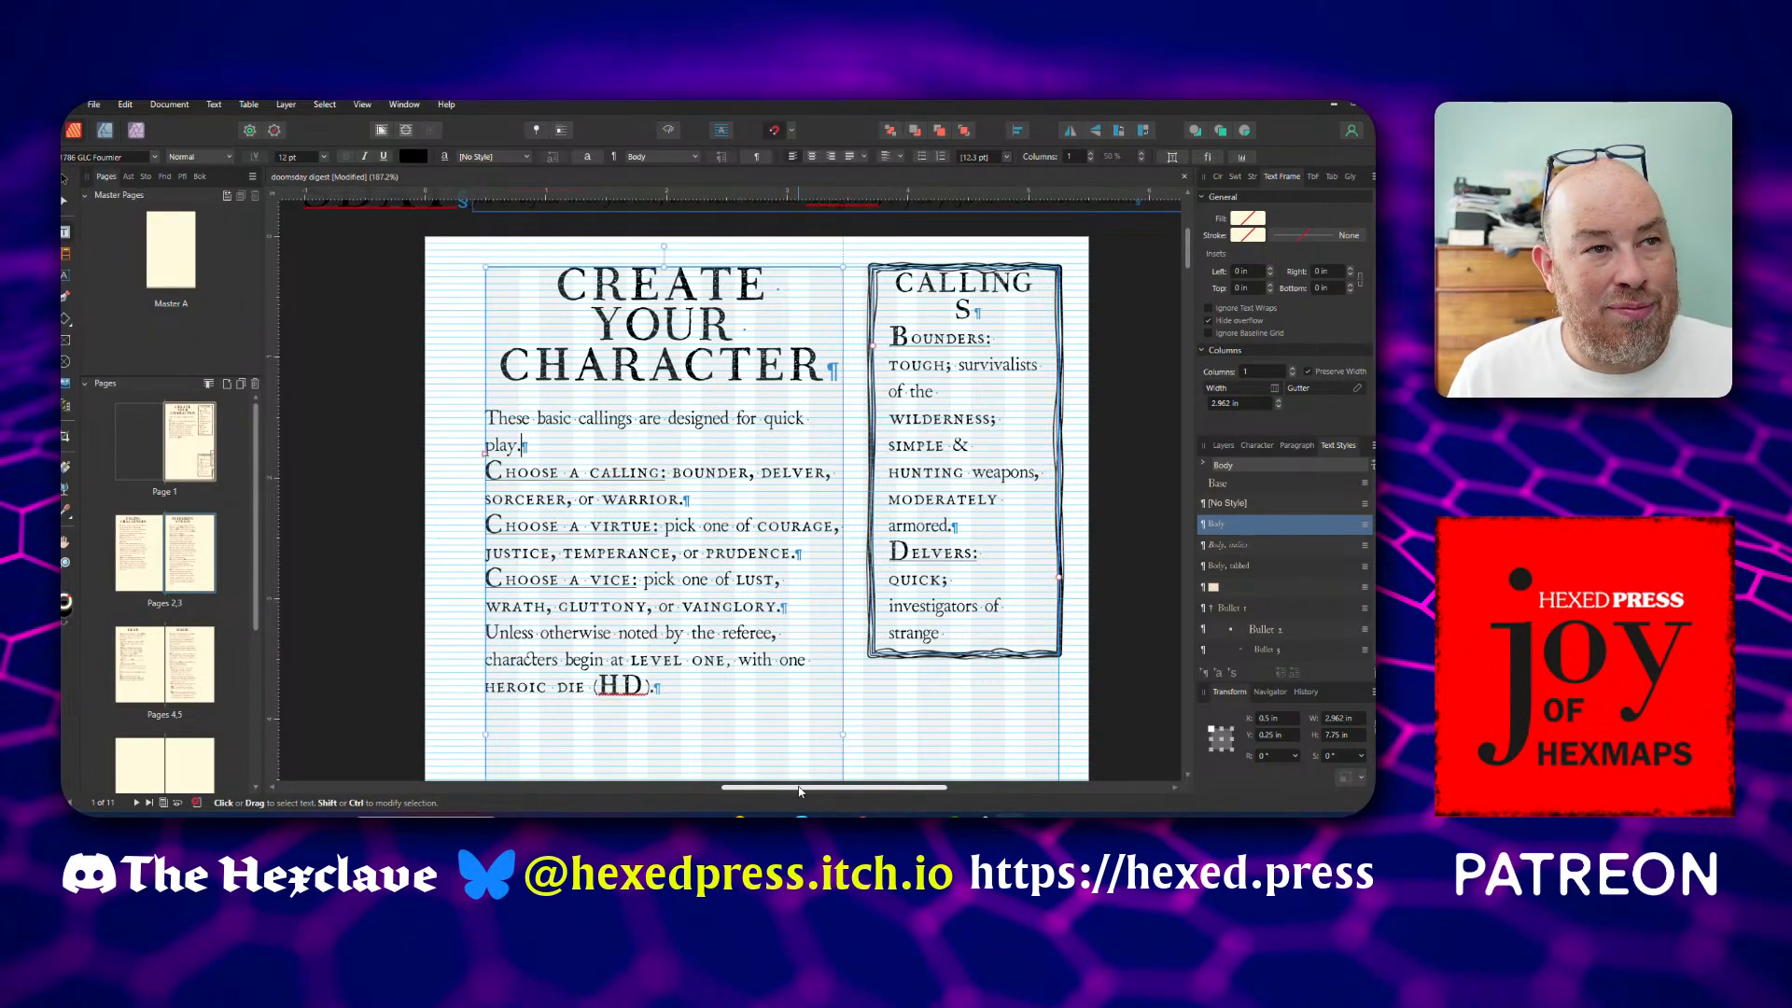
{"action": "left_click", "coordinate": [520, 445]}
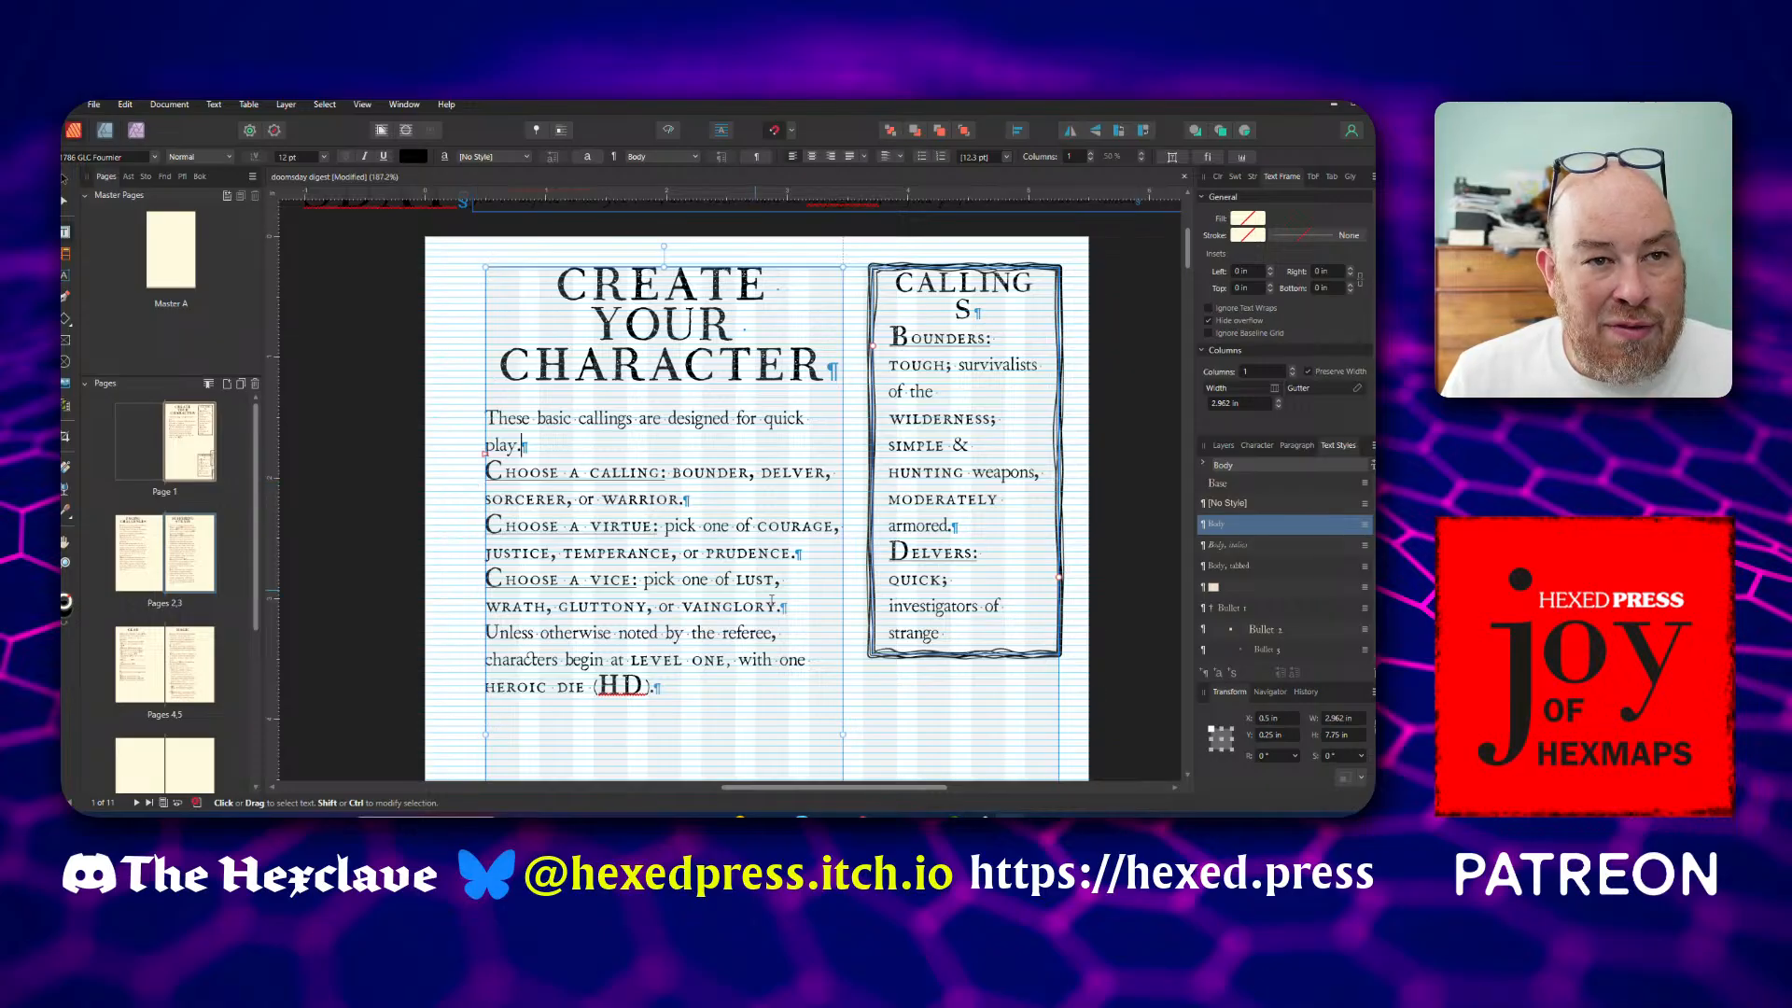
{"action": "left_click", "coordinate": [947, 635]}
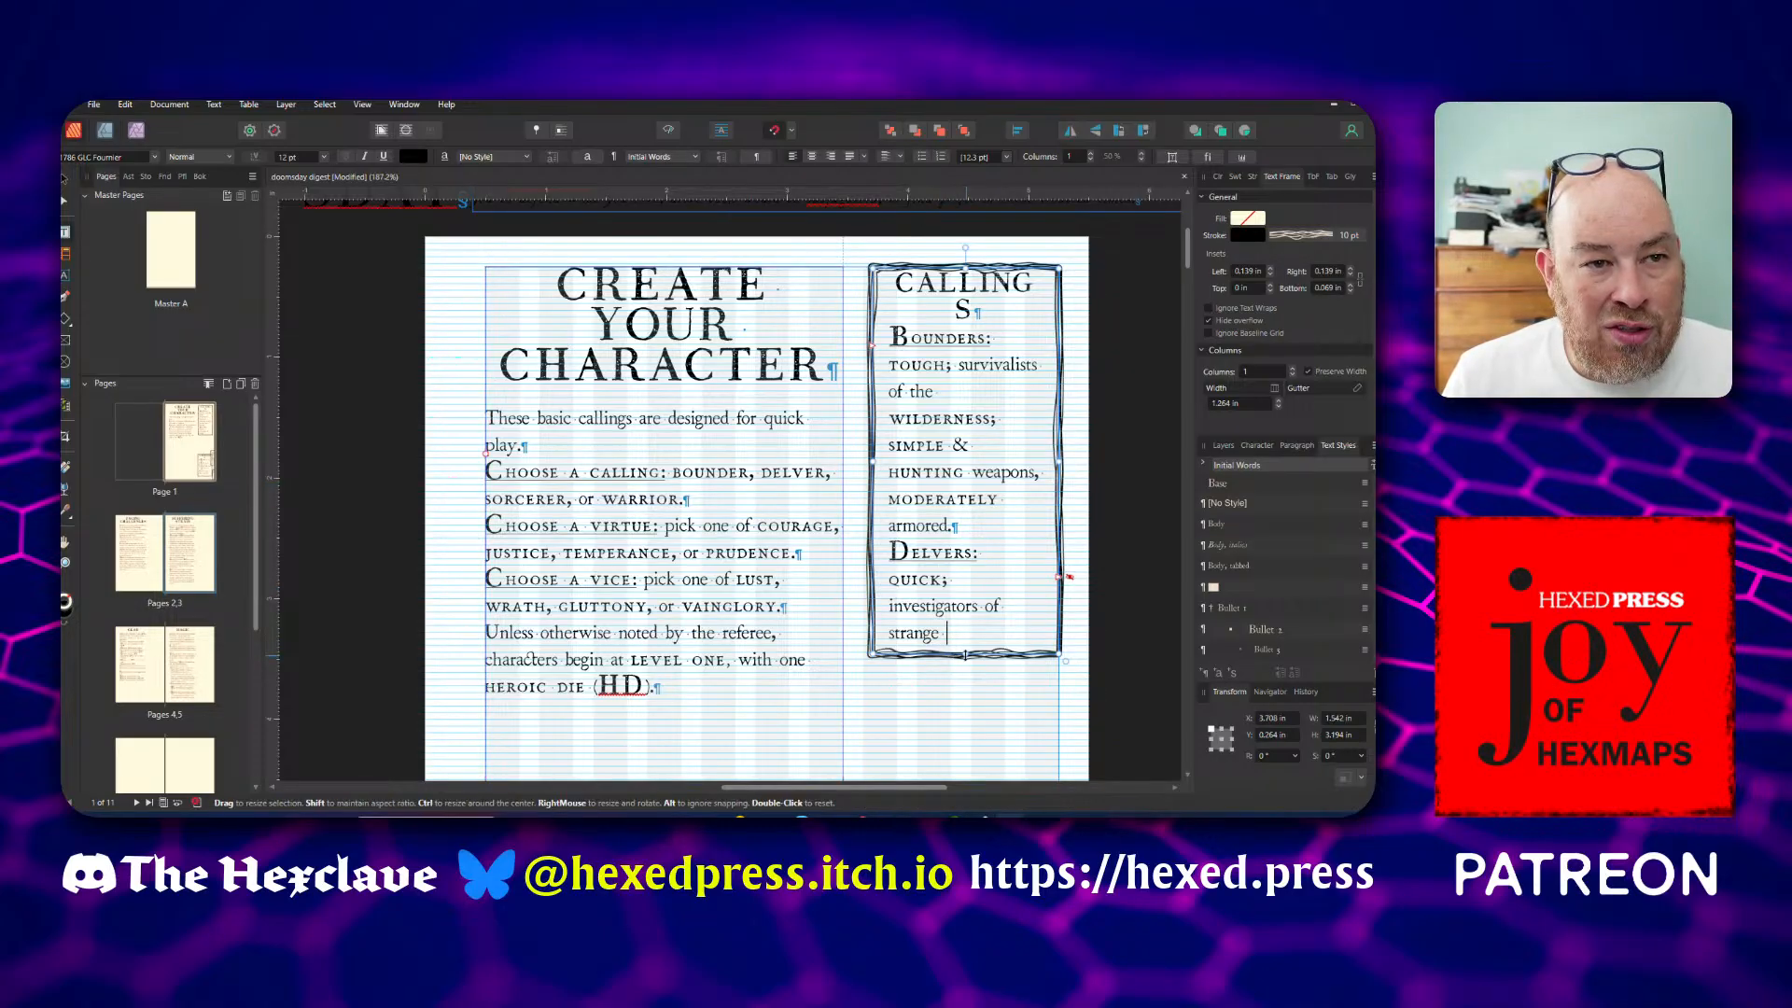
{"action": "left_click_drag", "start_coordinate": [965, 658], "coordinate": [946, 752]}
{"action": "scroll", "coordinate": [969, 580], "scroll_direction": "down", "scroll_amount": 3}
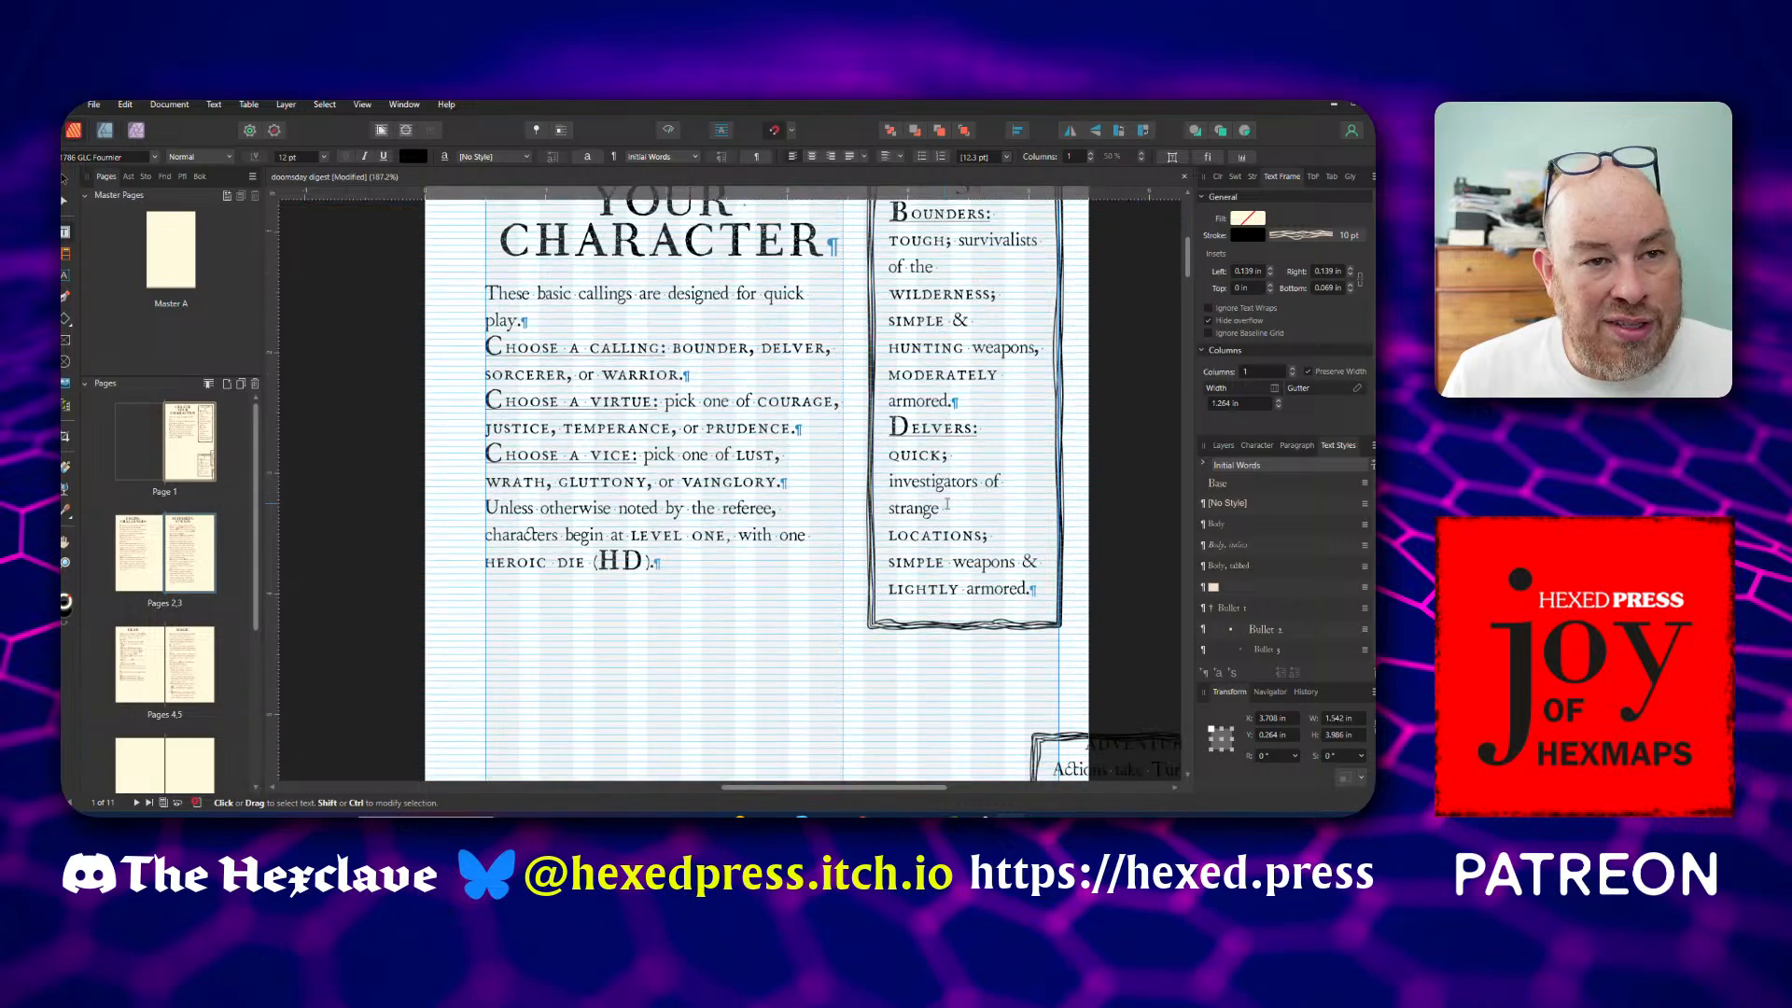
{"action": "left_click_drag", "start_coordinate": [967, 627], "coordinate": [967, 720]}
{"action": "scroll", "coordinate": [977, 629], "scroll_direction": "down", "scroll_amount": 3}
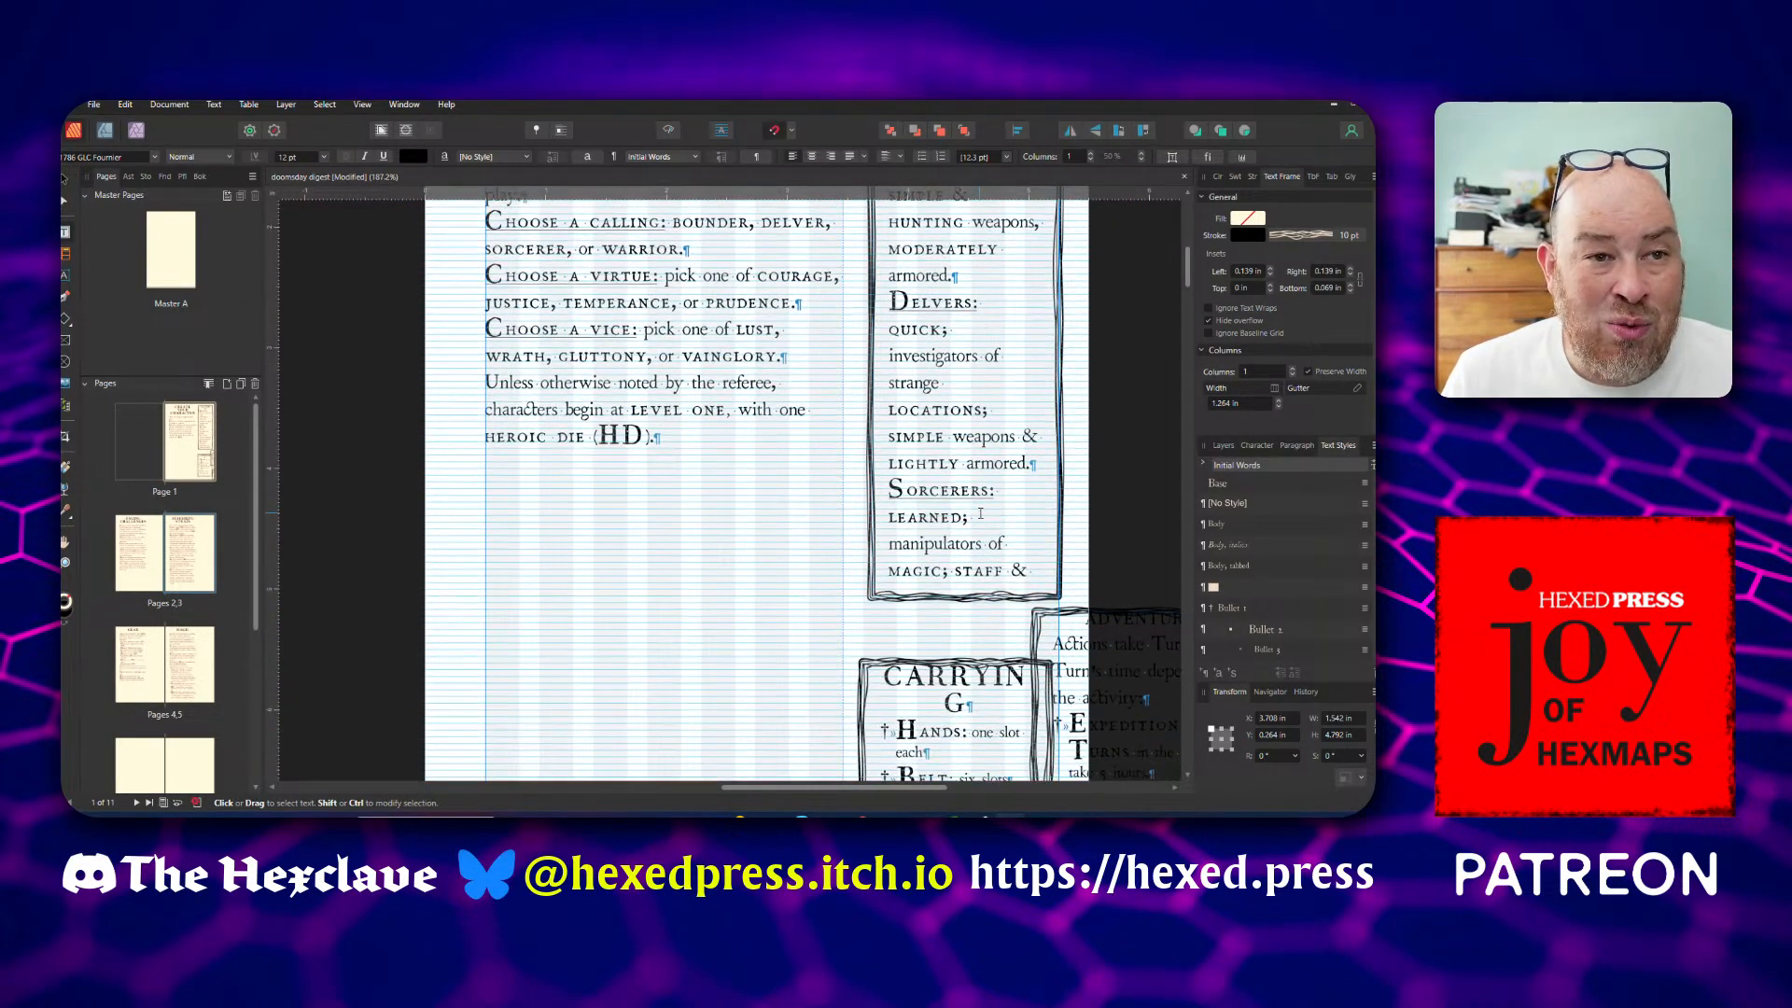
{"action": "left_click_drag", "start_coordinate": [964, 593], "coordinate": [964, 642]}
{"action": "scroll", "coordinate": [982, 540], "scroll_direction": "down", "scroll_amount": 4}
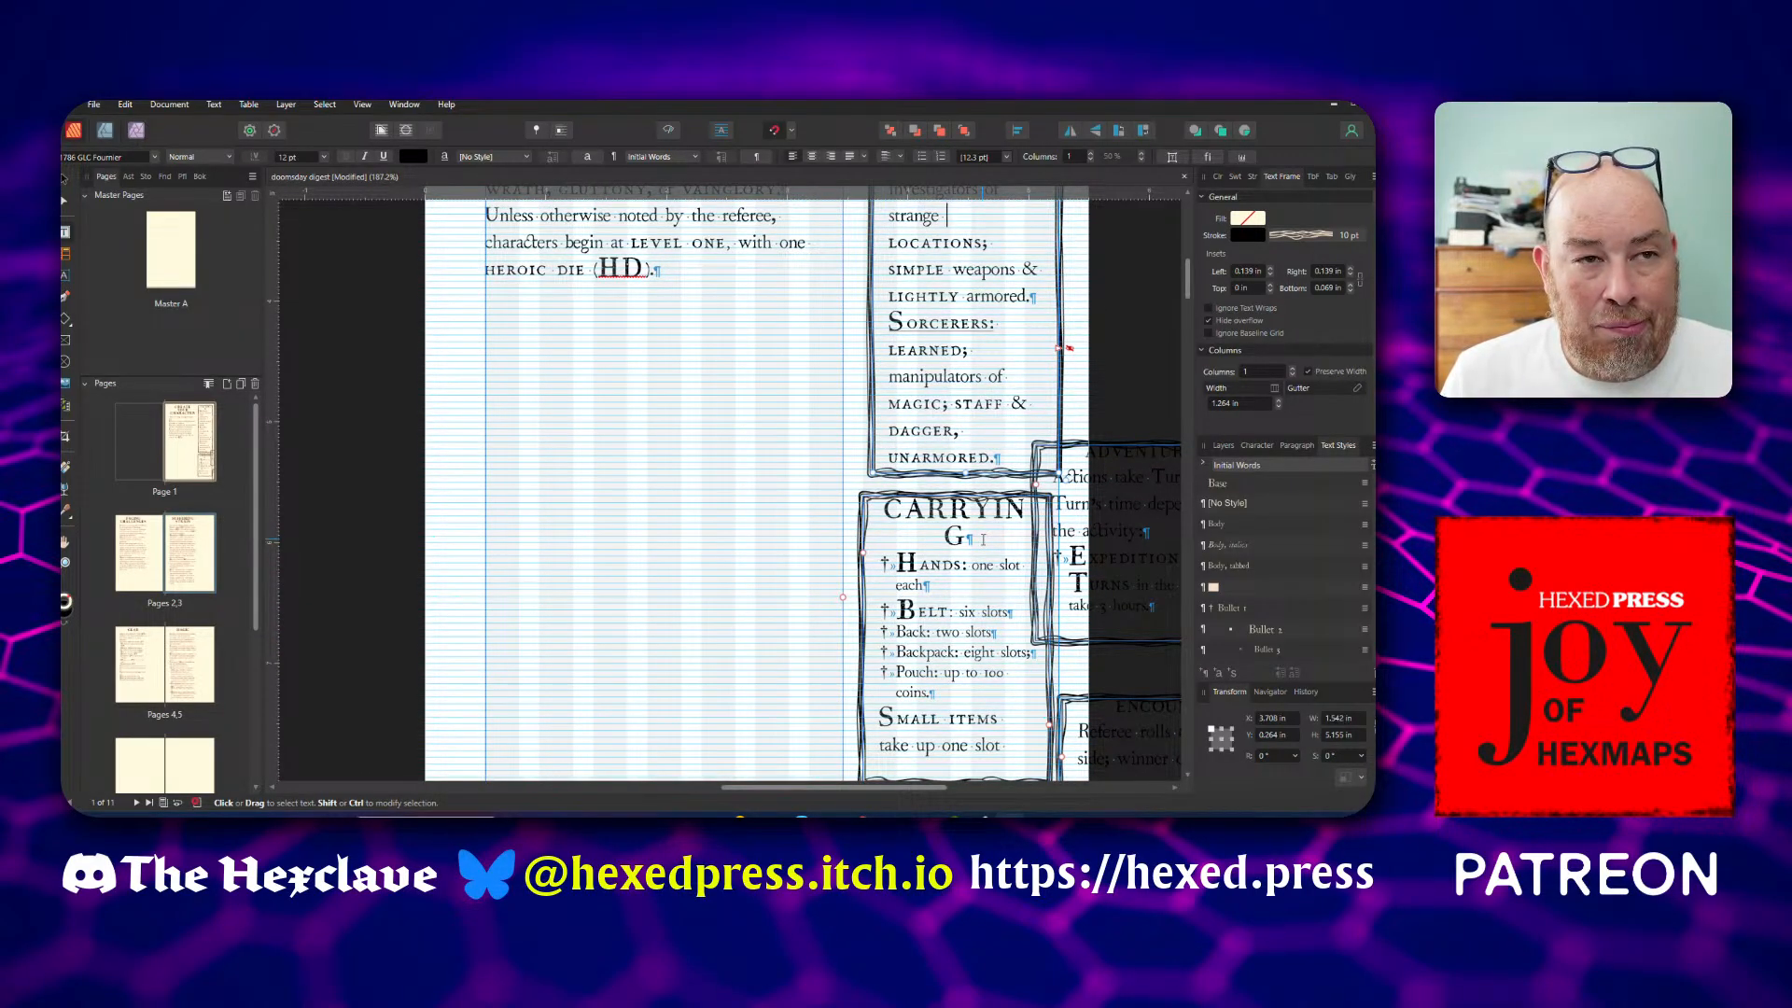
{"action": "scroll", "coordinate": [983, 540], "scroll_direction": "down", "scroll_amount": 4}
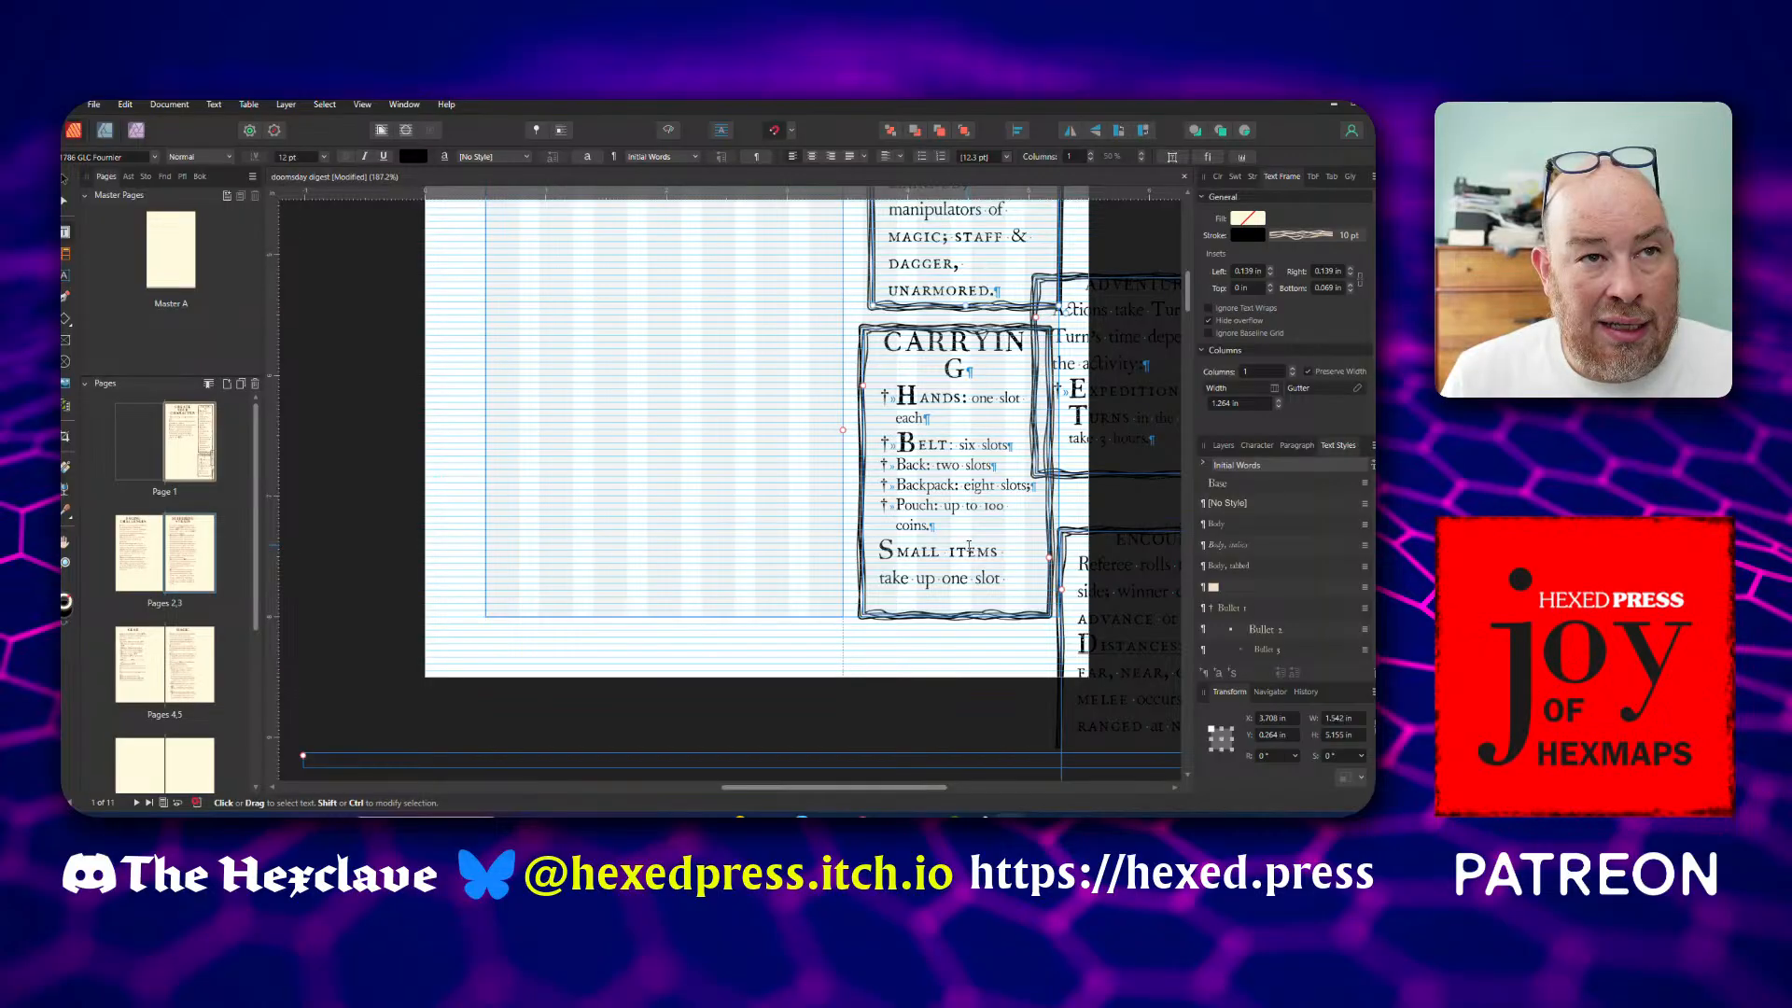
{"action": "scroll", "coordinate": [969, 548], "scroll_direction": "up", "scroll_amount": 3}
{"action": "scroll", "coordinate": [969, 547], "scroll_direction": "up", "scroll_amount": 4}
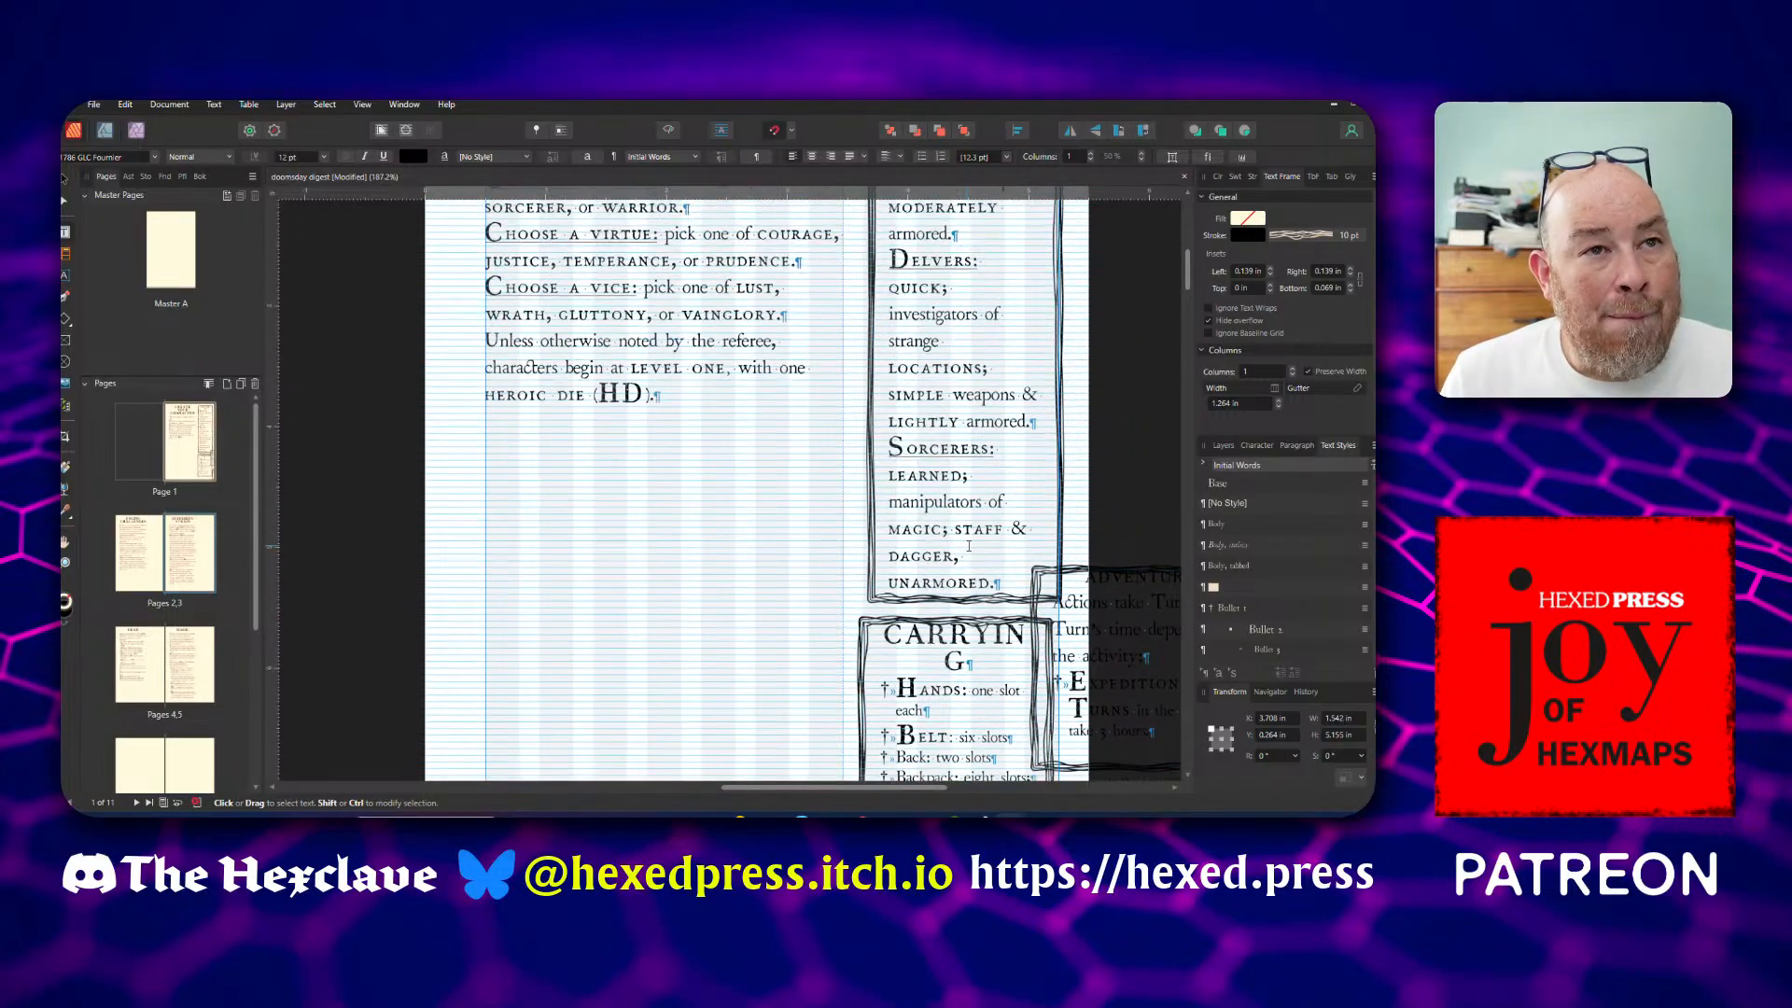
{"action": "scroll", "coordinate": [969, 548], "scroll_direction": "up", "scroll_amount": 3}
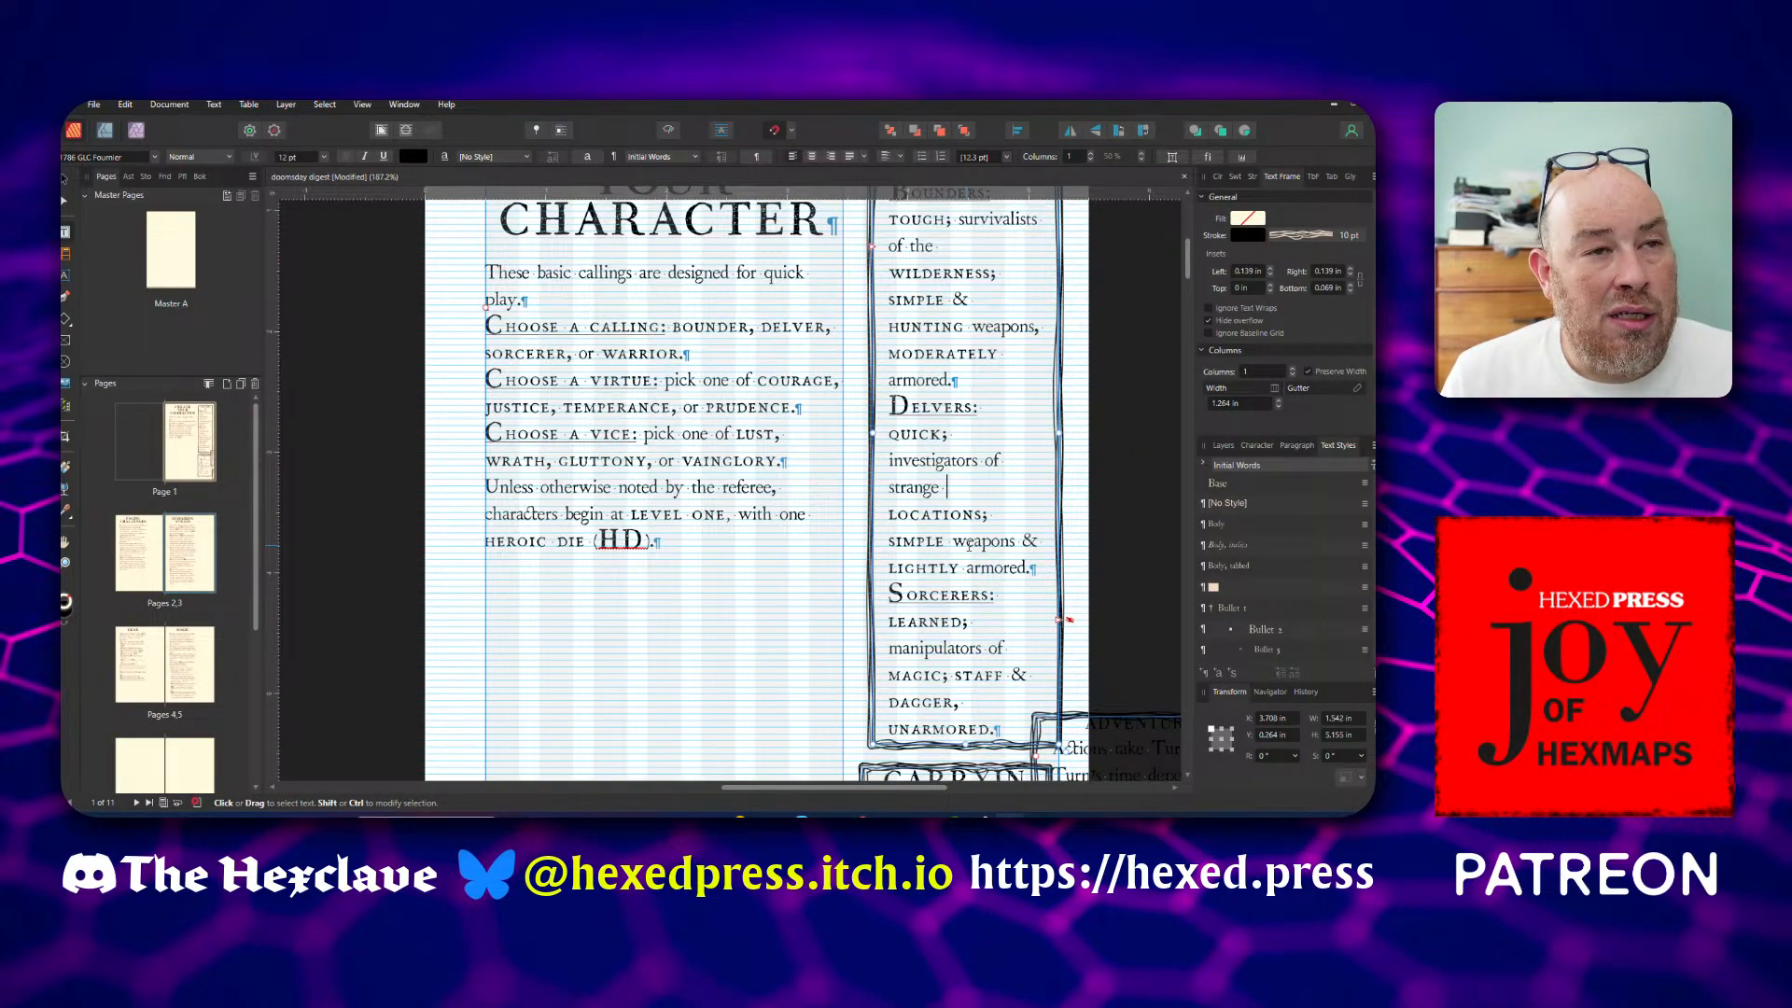
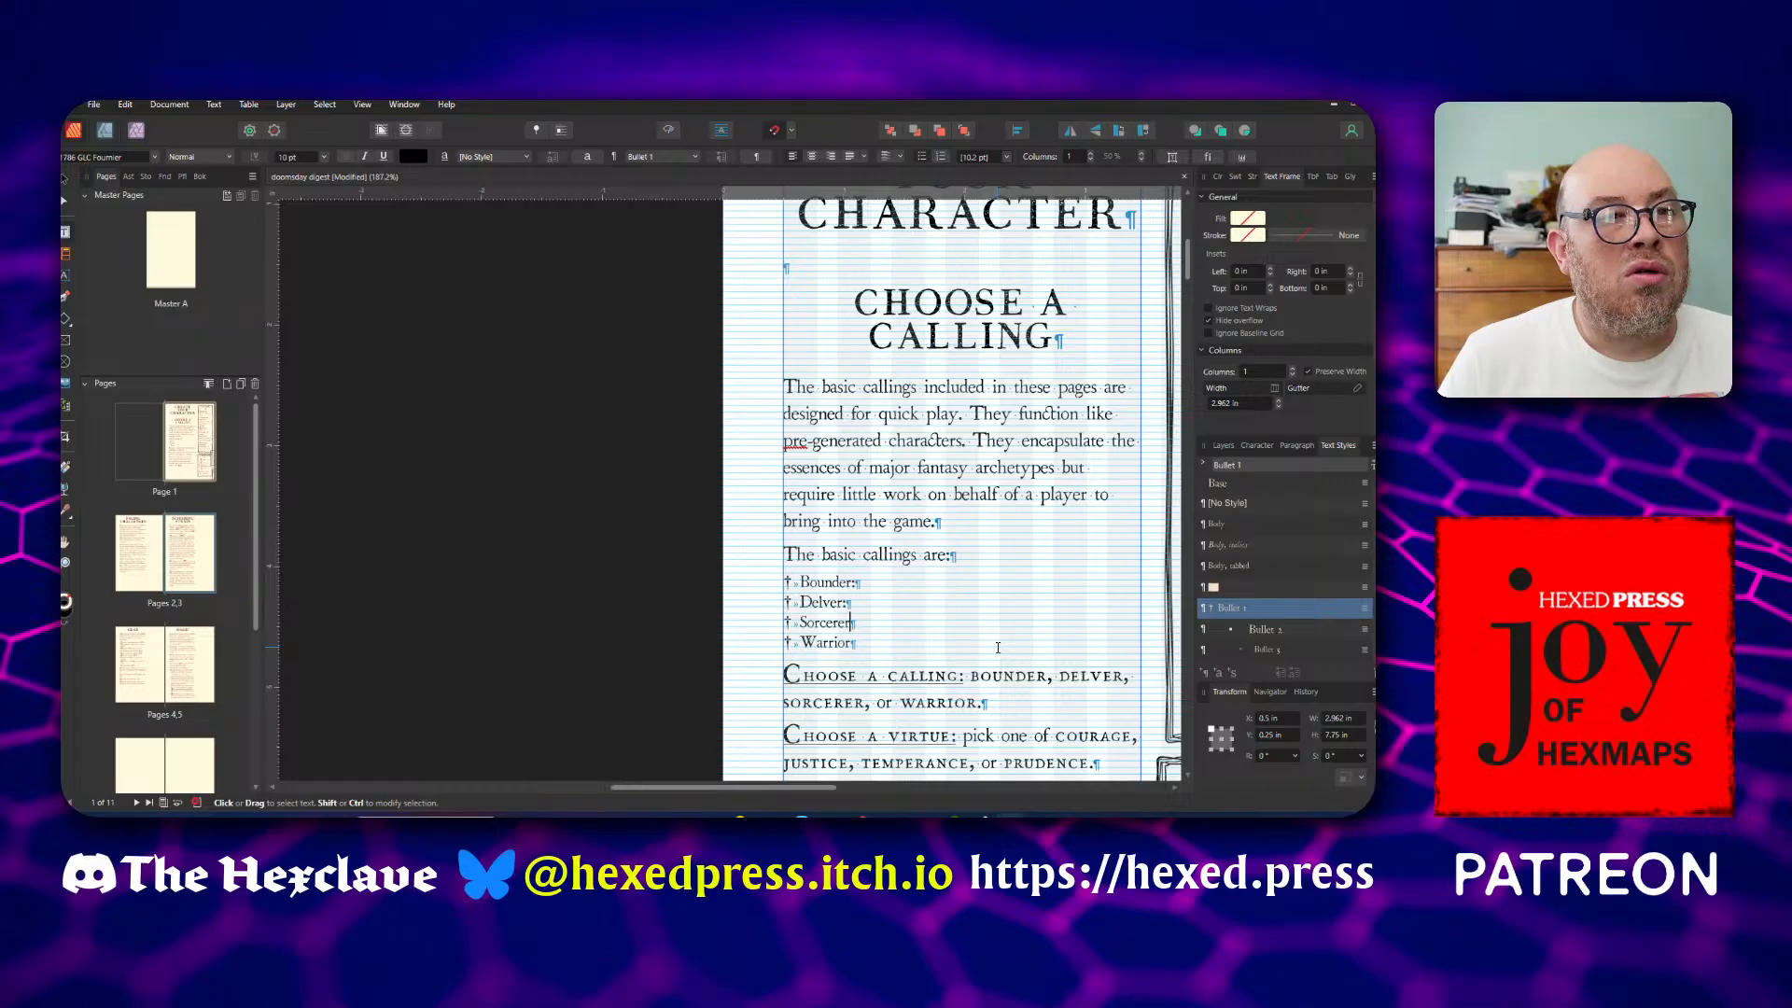
Delete the trailing punctuation after Delver and Bounder in the bulleted list of basic callings
{"action": "key", "text": "BackSpace"}
{"action": "key", "text": "Up"}
{"action": "key", "text": "End"}
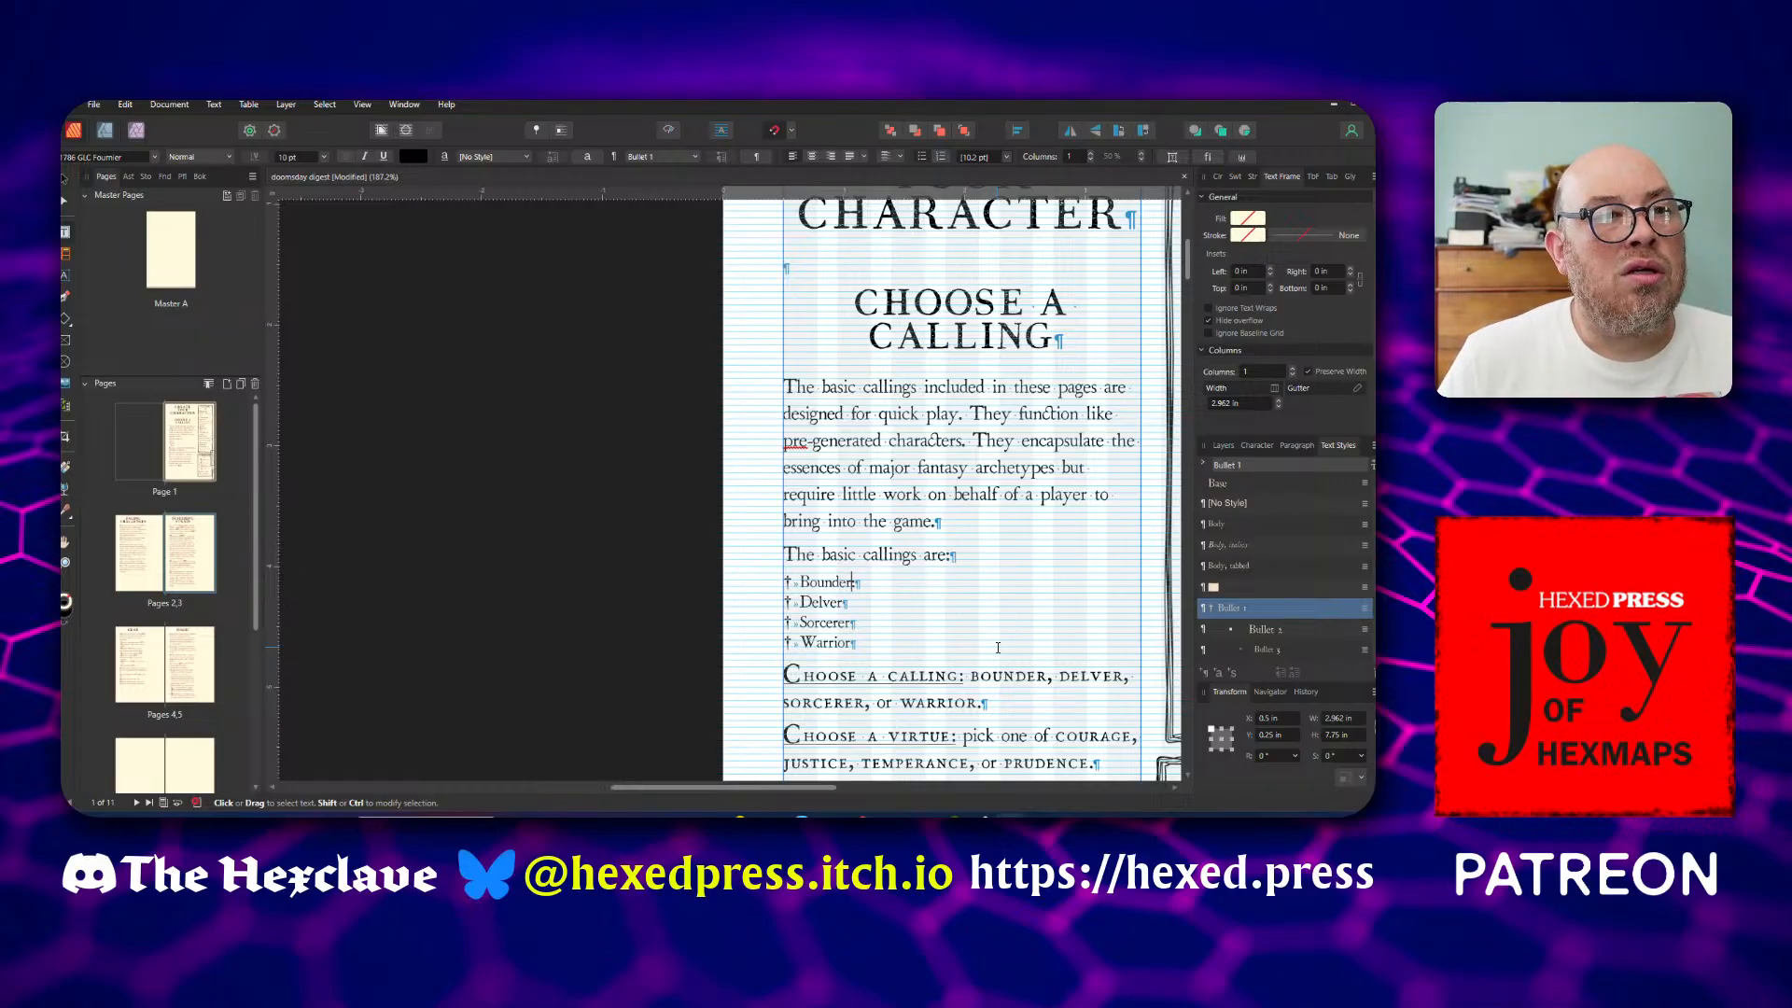
{"action": "key", "text": "BackSpace"}
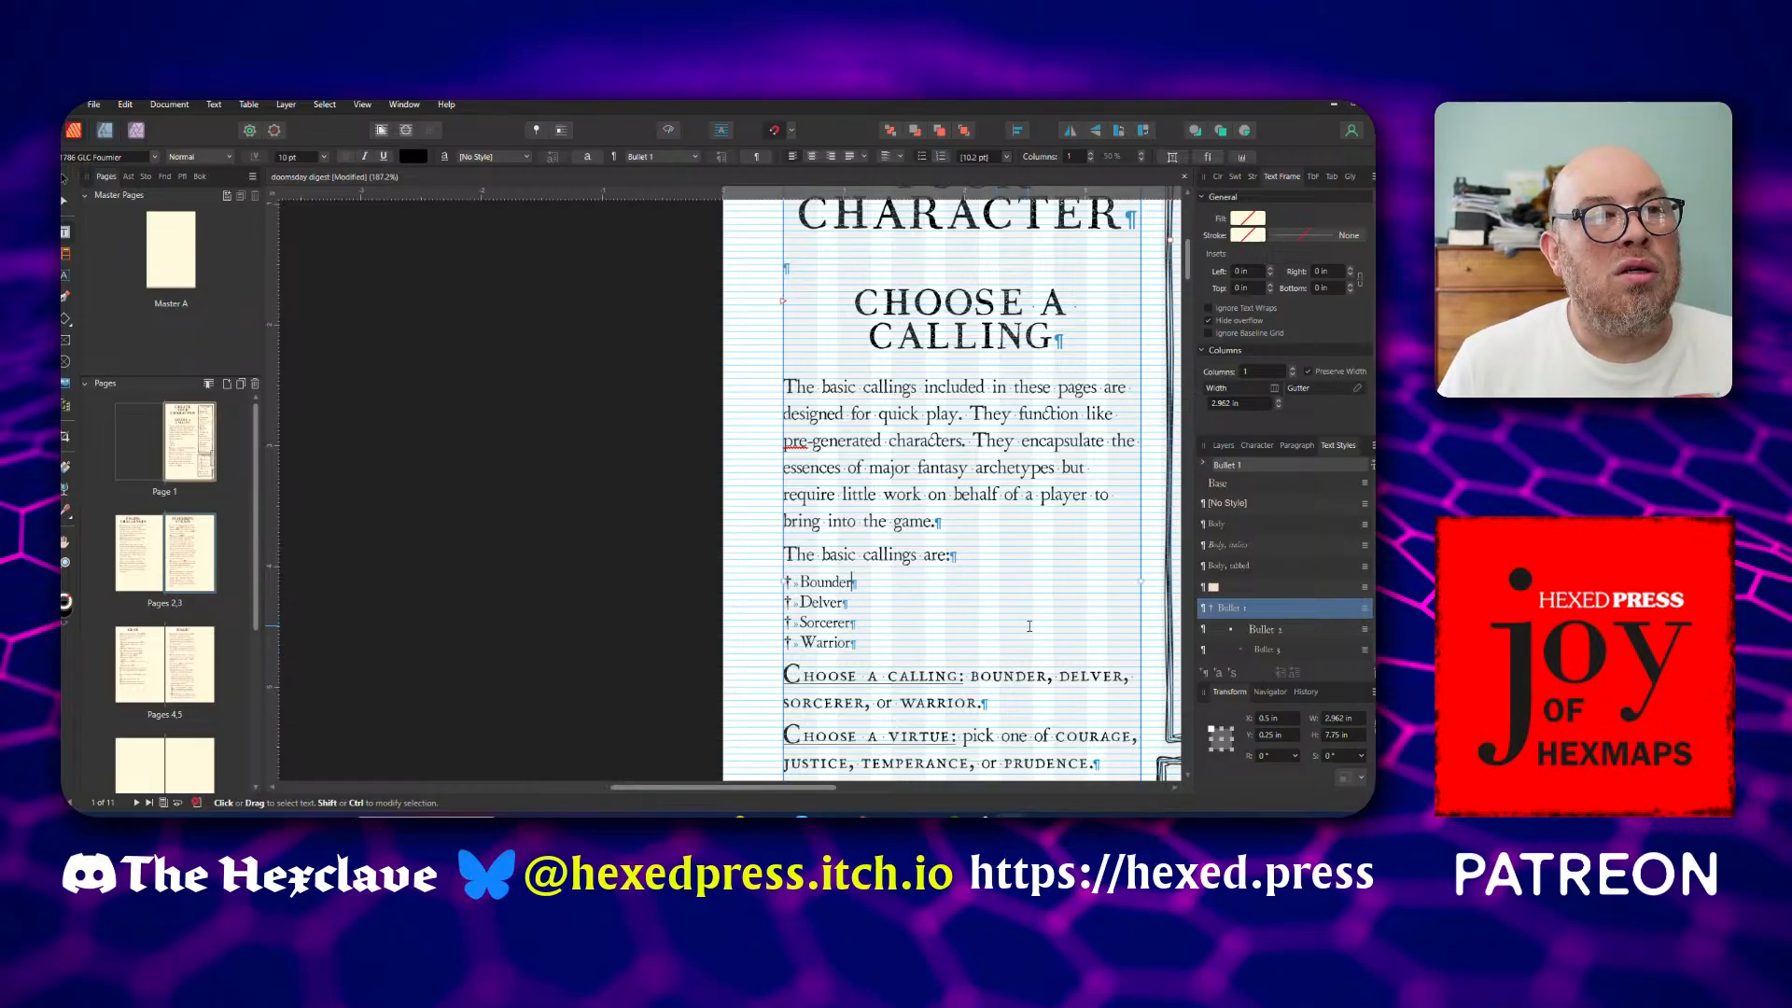
Start a new paragraph style based on Heading 2 for the sidebar's CALLINGS heading, naming it "Sidebar Heading"
{"action": "left_click_drag", "start_coordinate": [814, 787], "coordinate": [941, 787]}
{"action": "scroll", "coordinate": [902, 581], "scroll_direction": "up", "scroll_amount": 2}
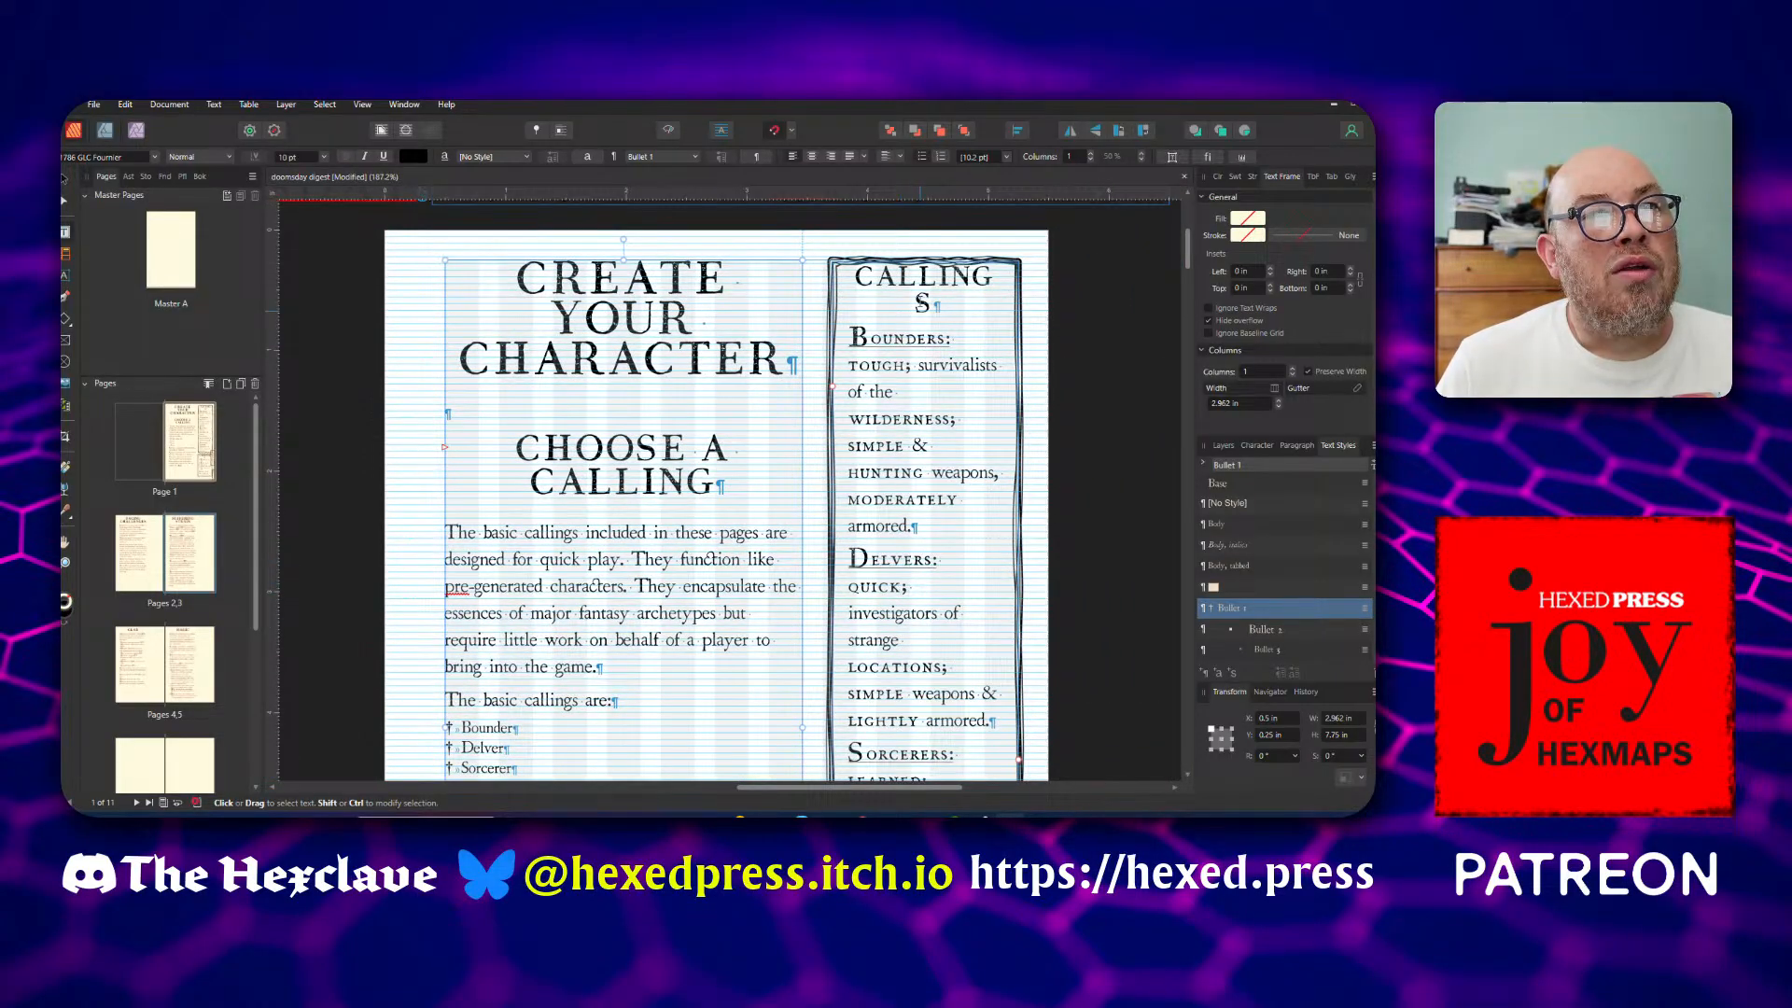
{"action": "left_click", "coordinate": [919, 280]}
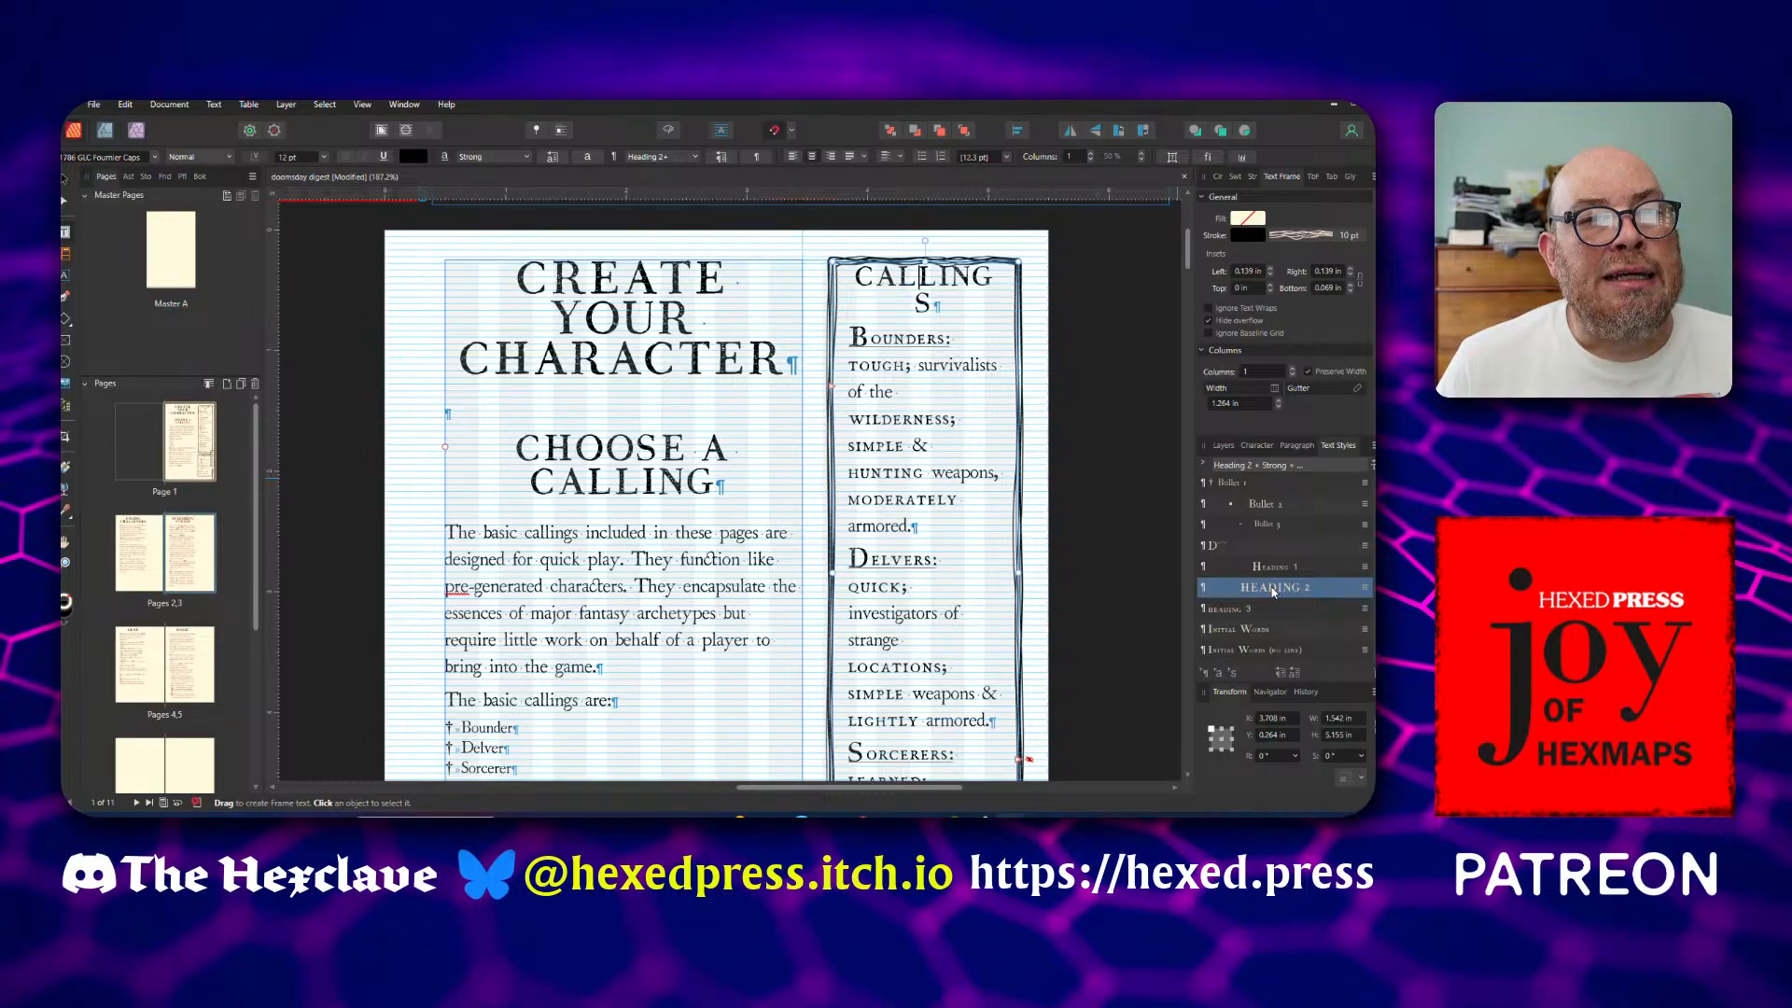
{"action": "right_click", "coordinate": [1275, 586]}
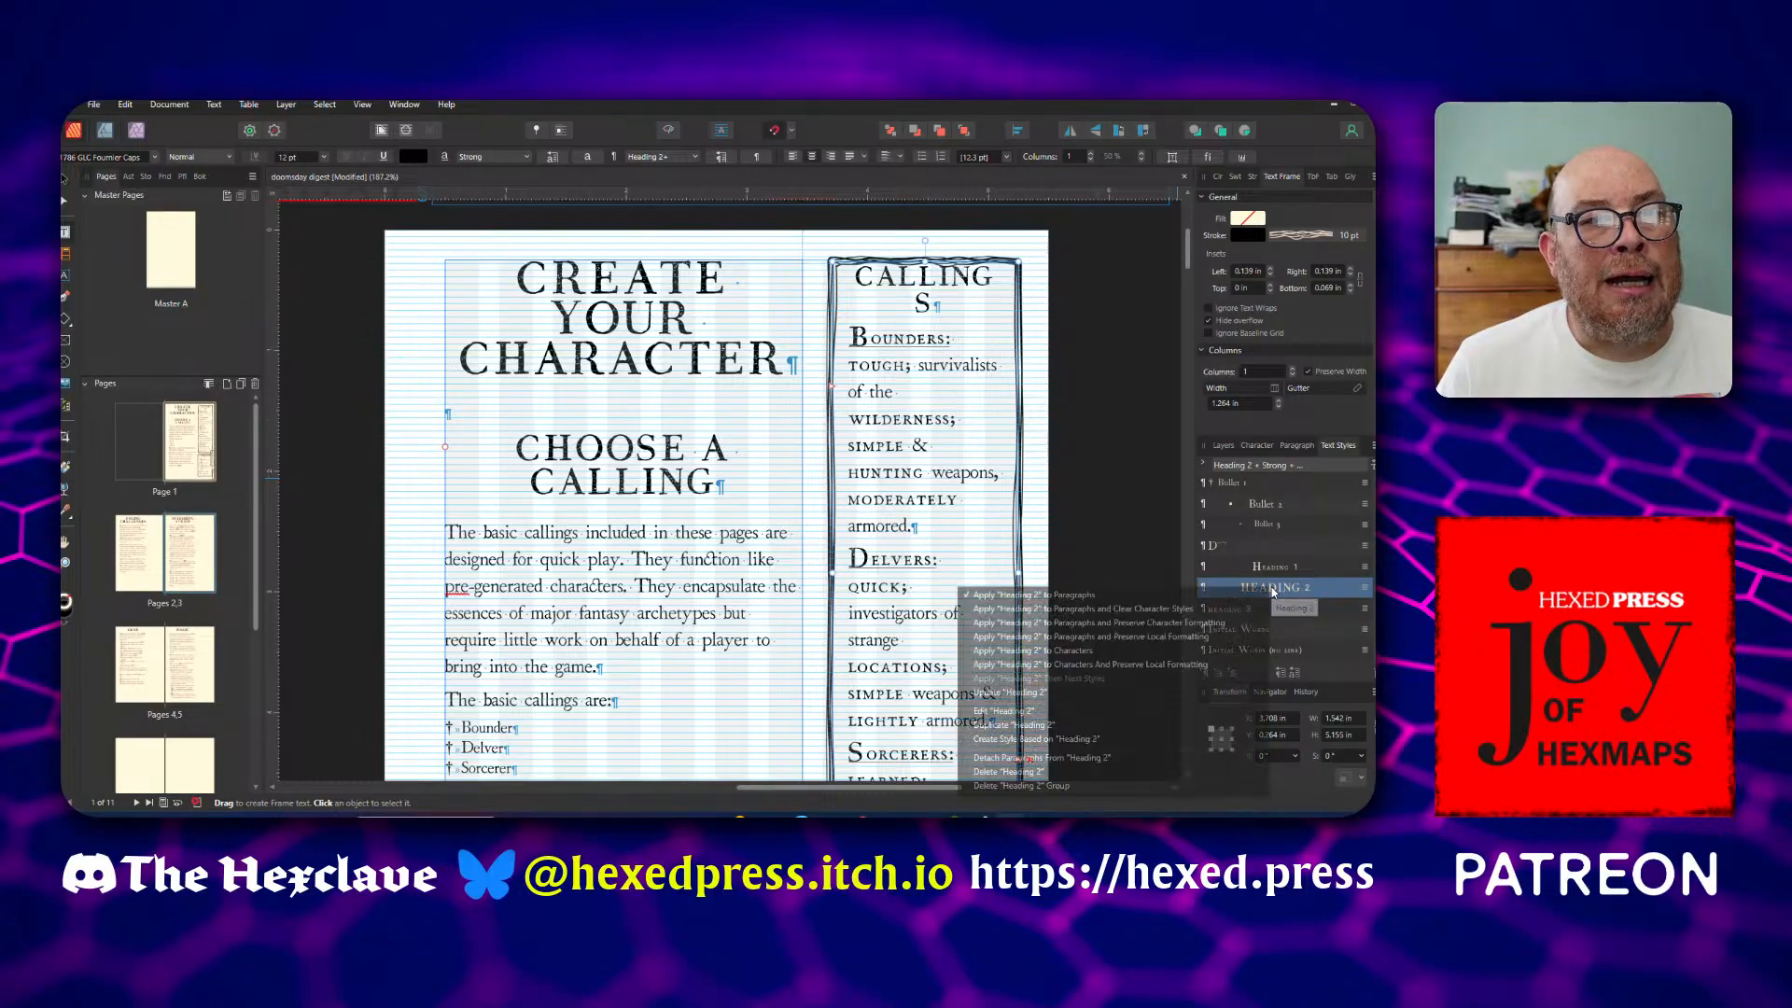
{"action": "left_click", "coordinate": [1130, 738]}
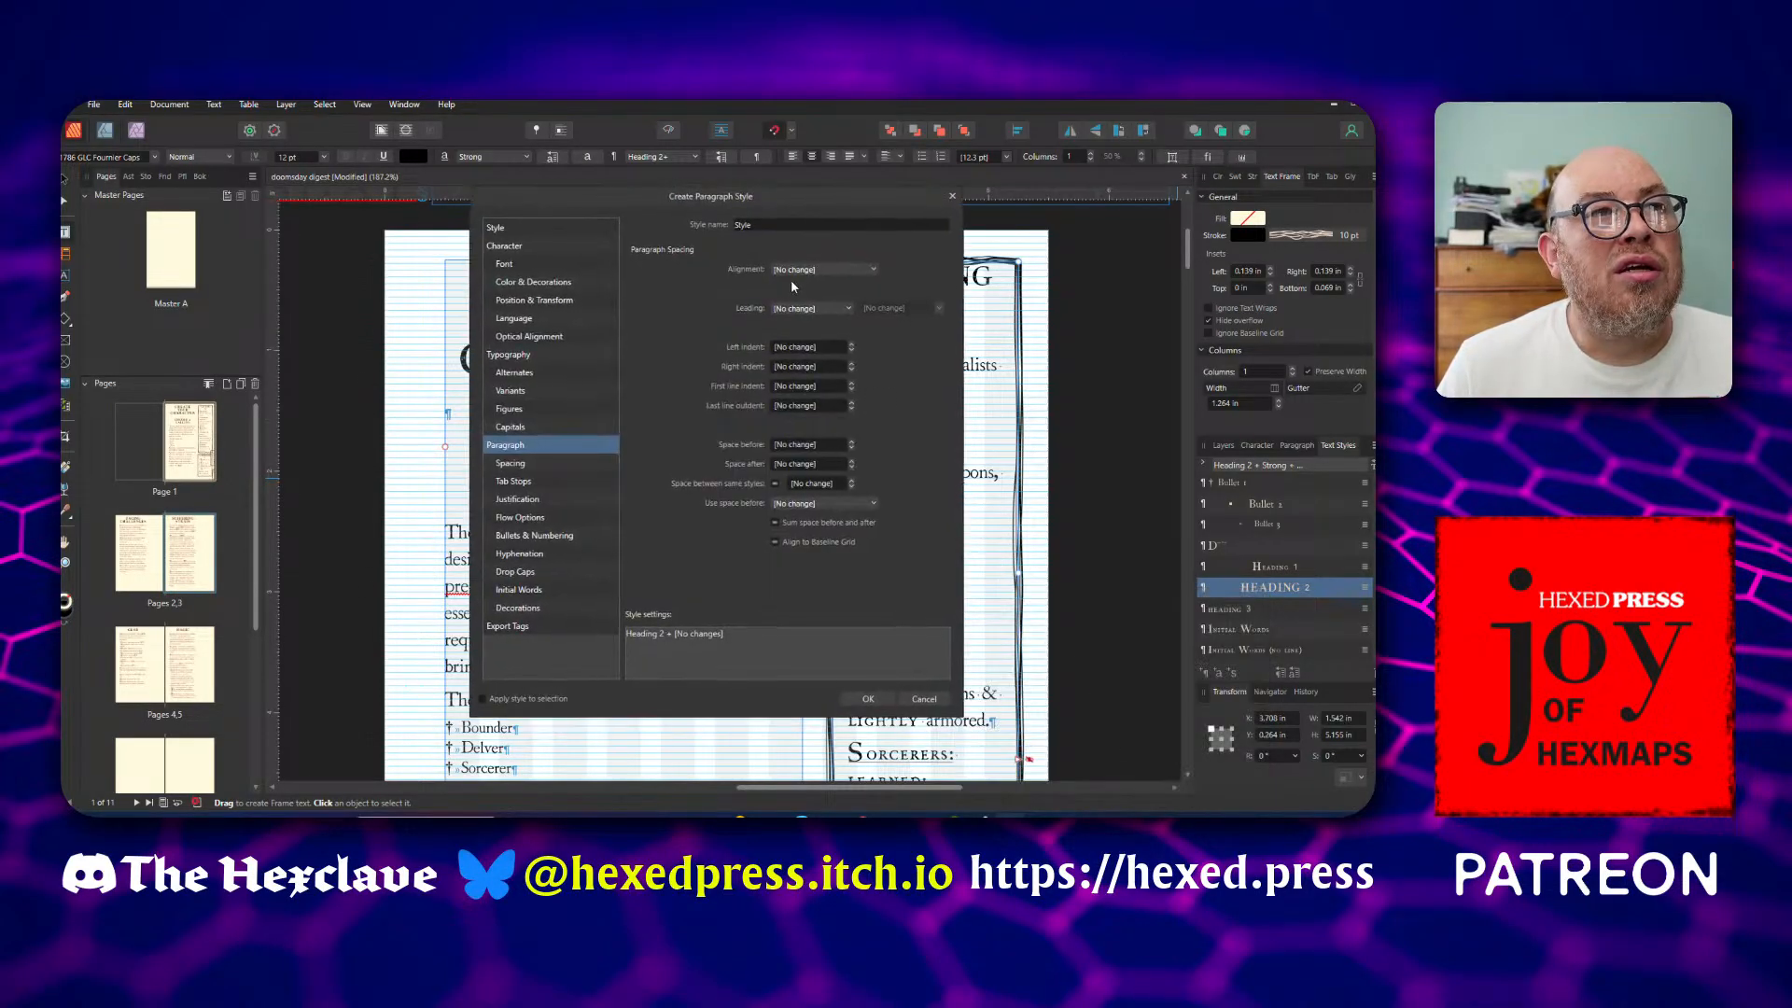
{"action": "left_click", "coordinate": [747, 225]}
{"action": "type", "text": "Si"}
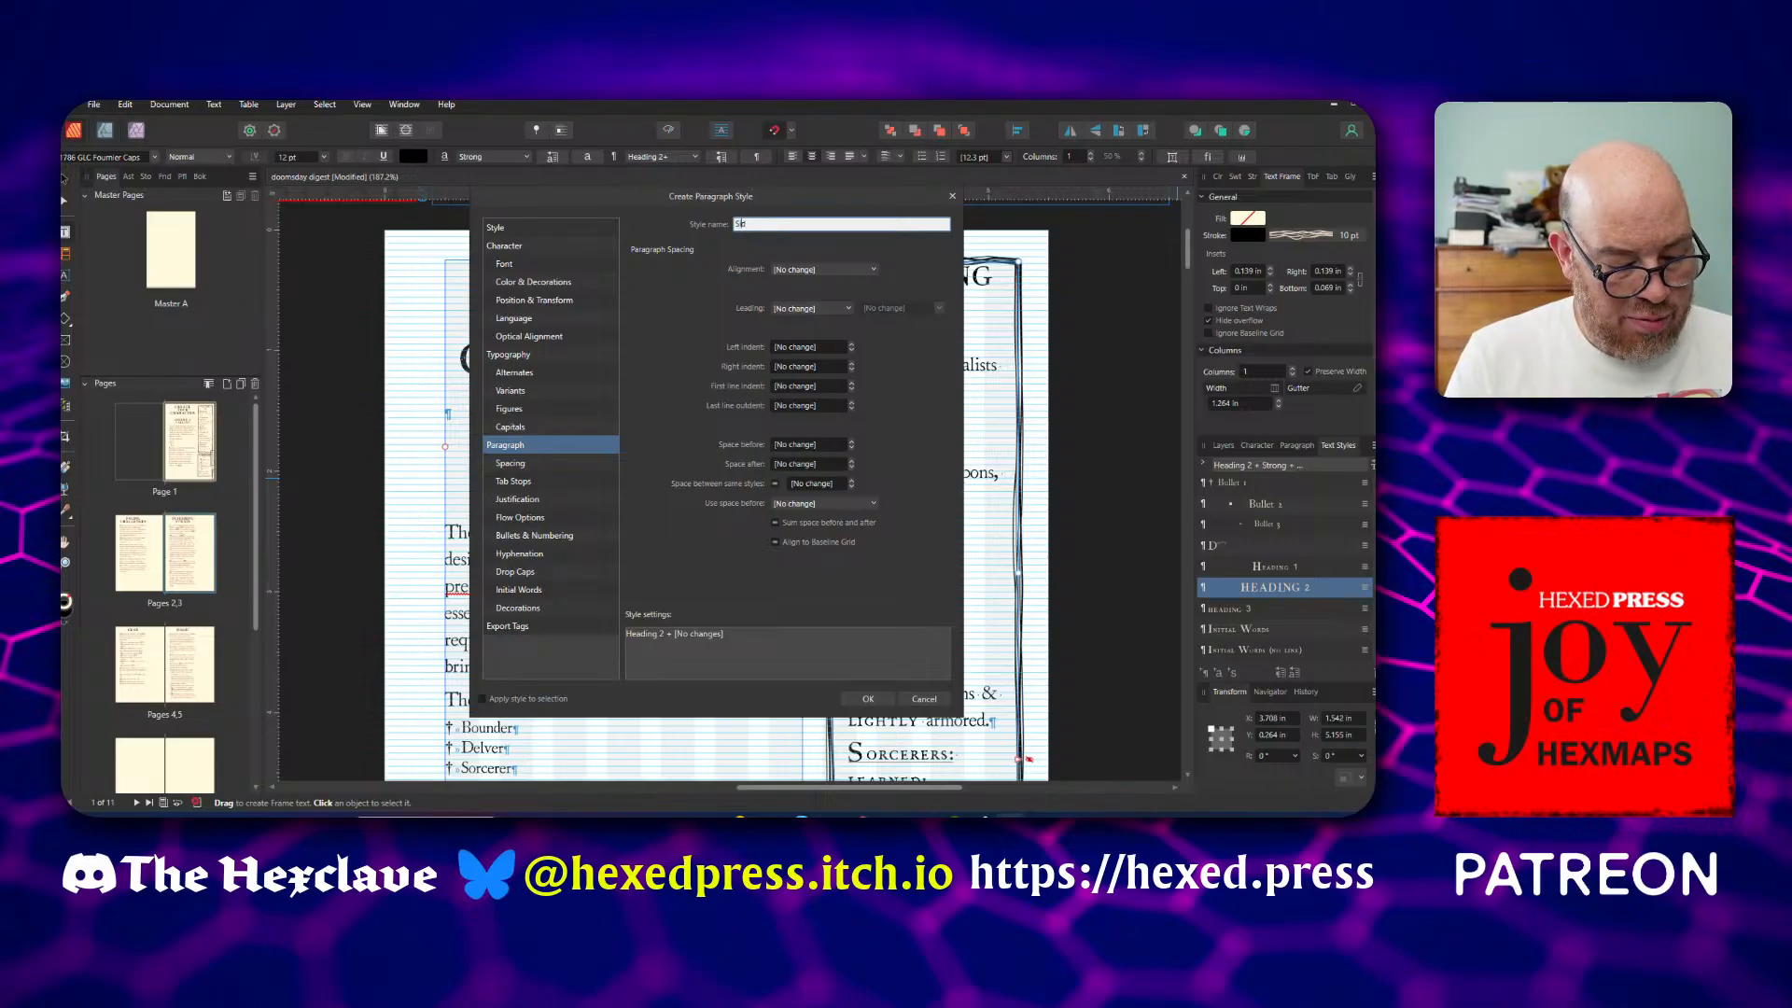
{"action": "type", "text": "debar Heading"}
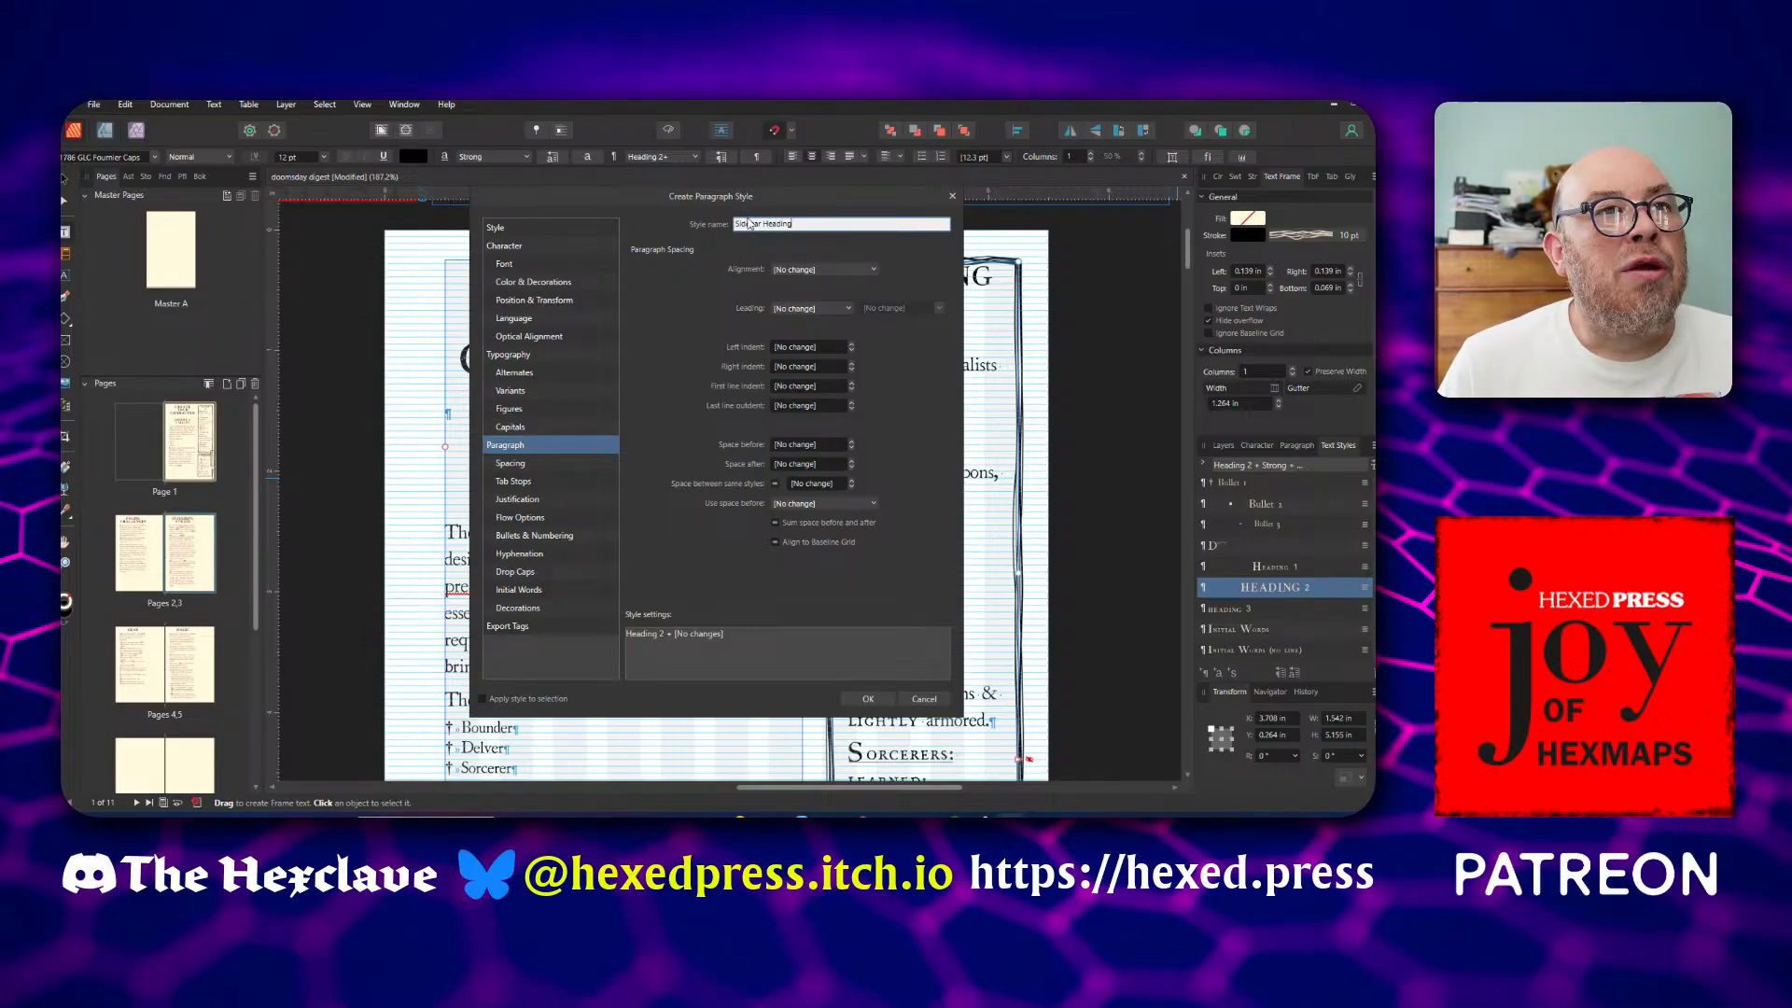
Reword the new style's name to "Heading, Sidebar"
{"action": "left_click_drag", "start_coordinate": [763, 224], "coordinate": [740, 224]}
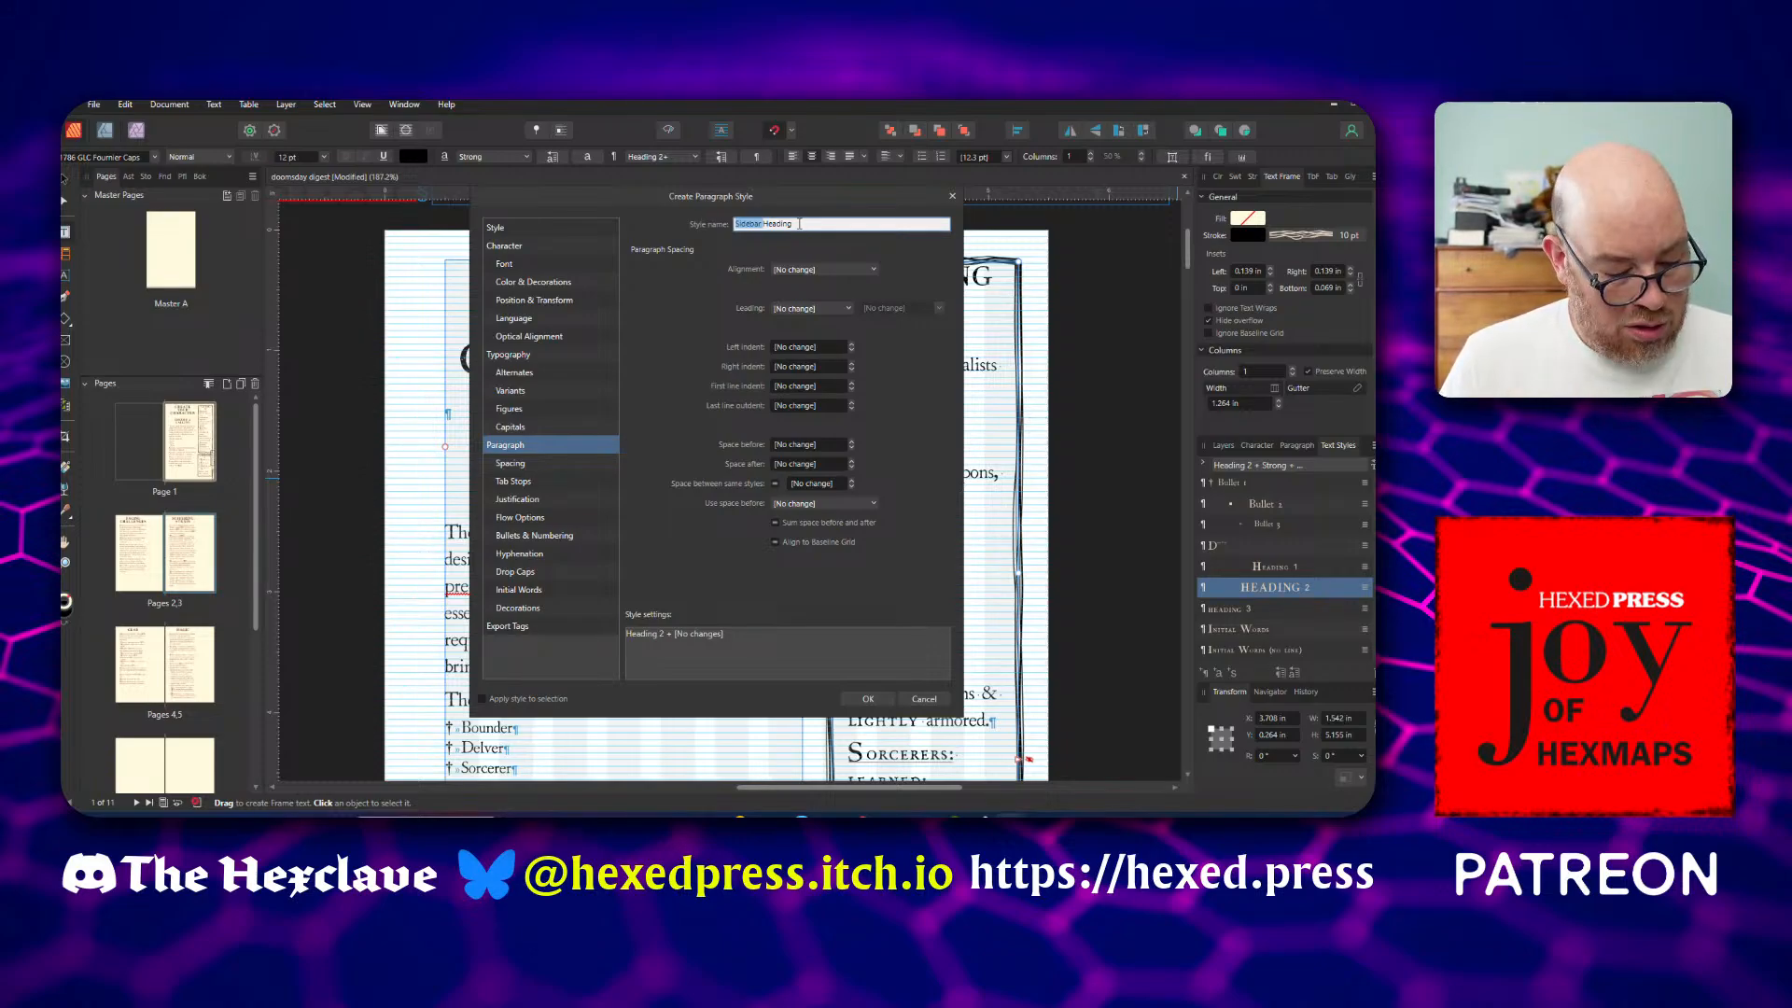
{"action": "left_click", "coordinate": [762, 224]}
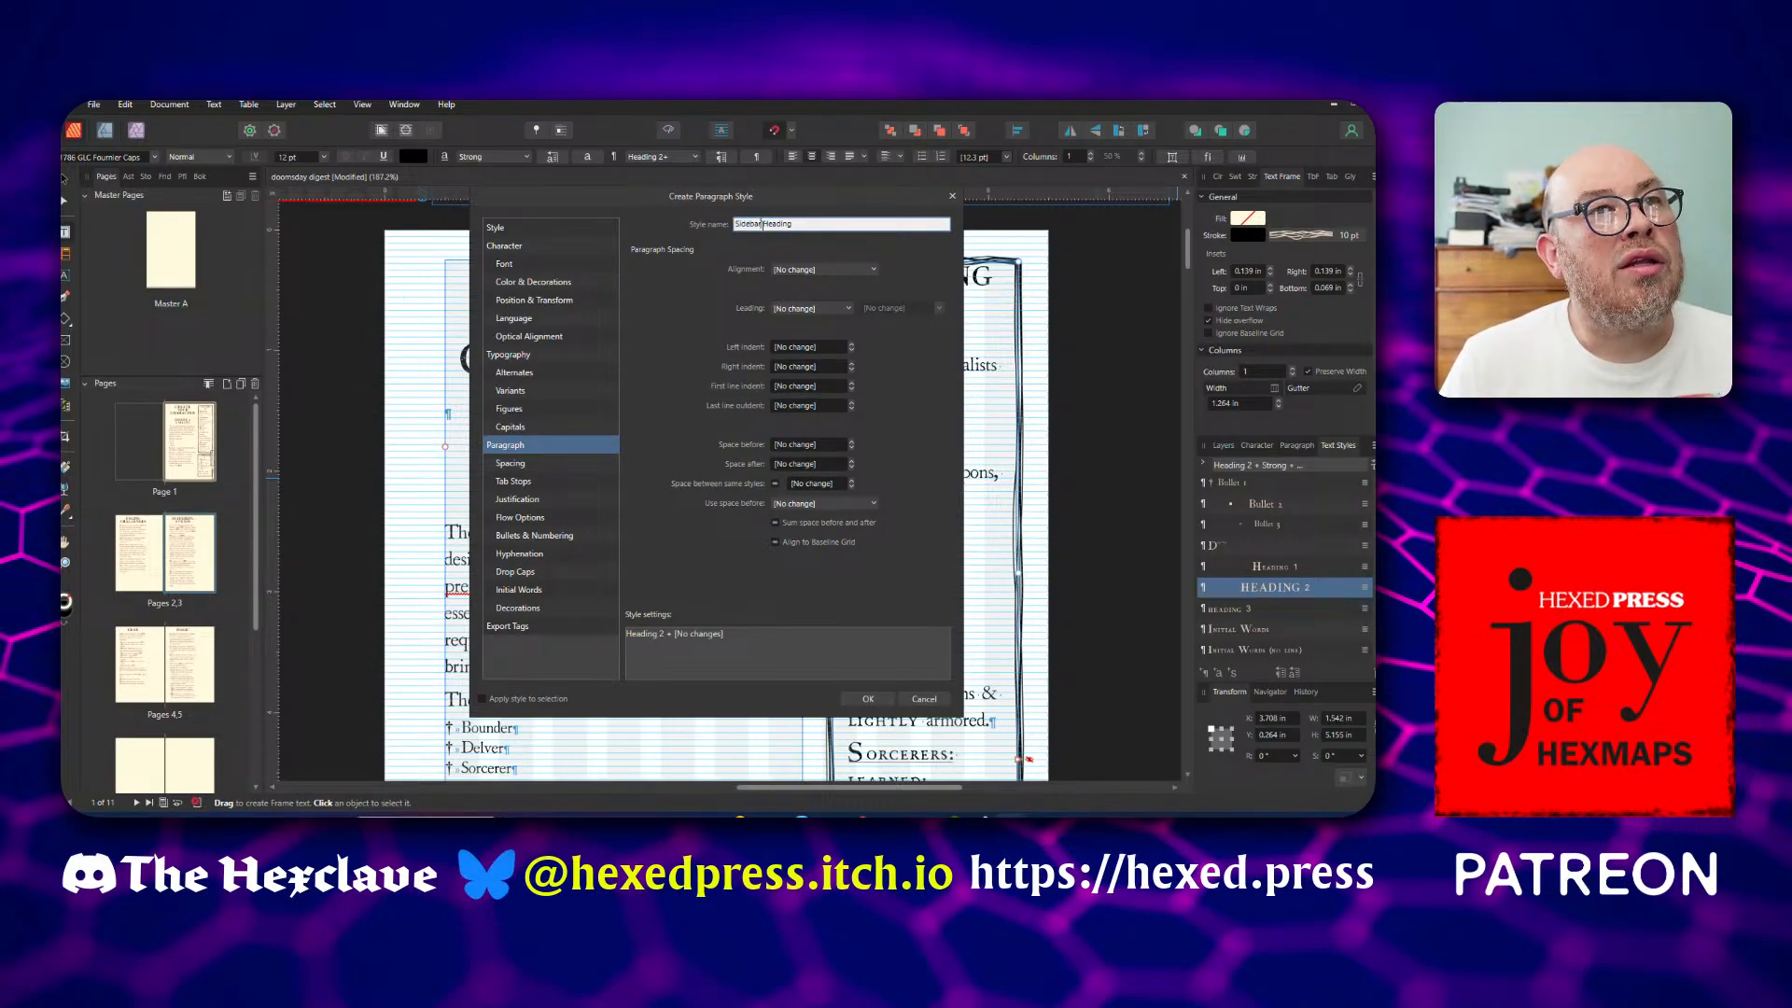
{"action": "left_click_drag", "start_coordinate": [763, 224], "coordinate": [720, 227]}
{"action": "key", "text": "BackSpace"}
{"action": "key", "text": "Delete"}
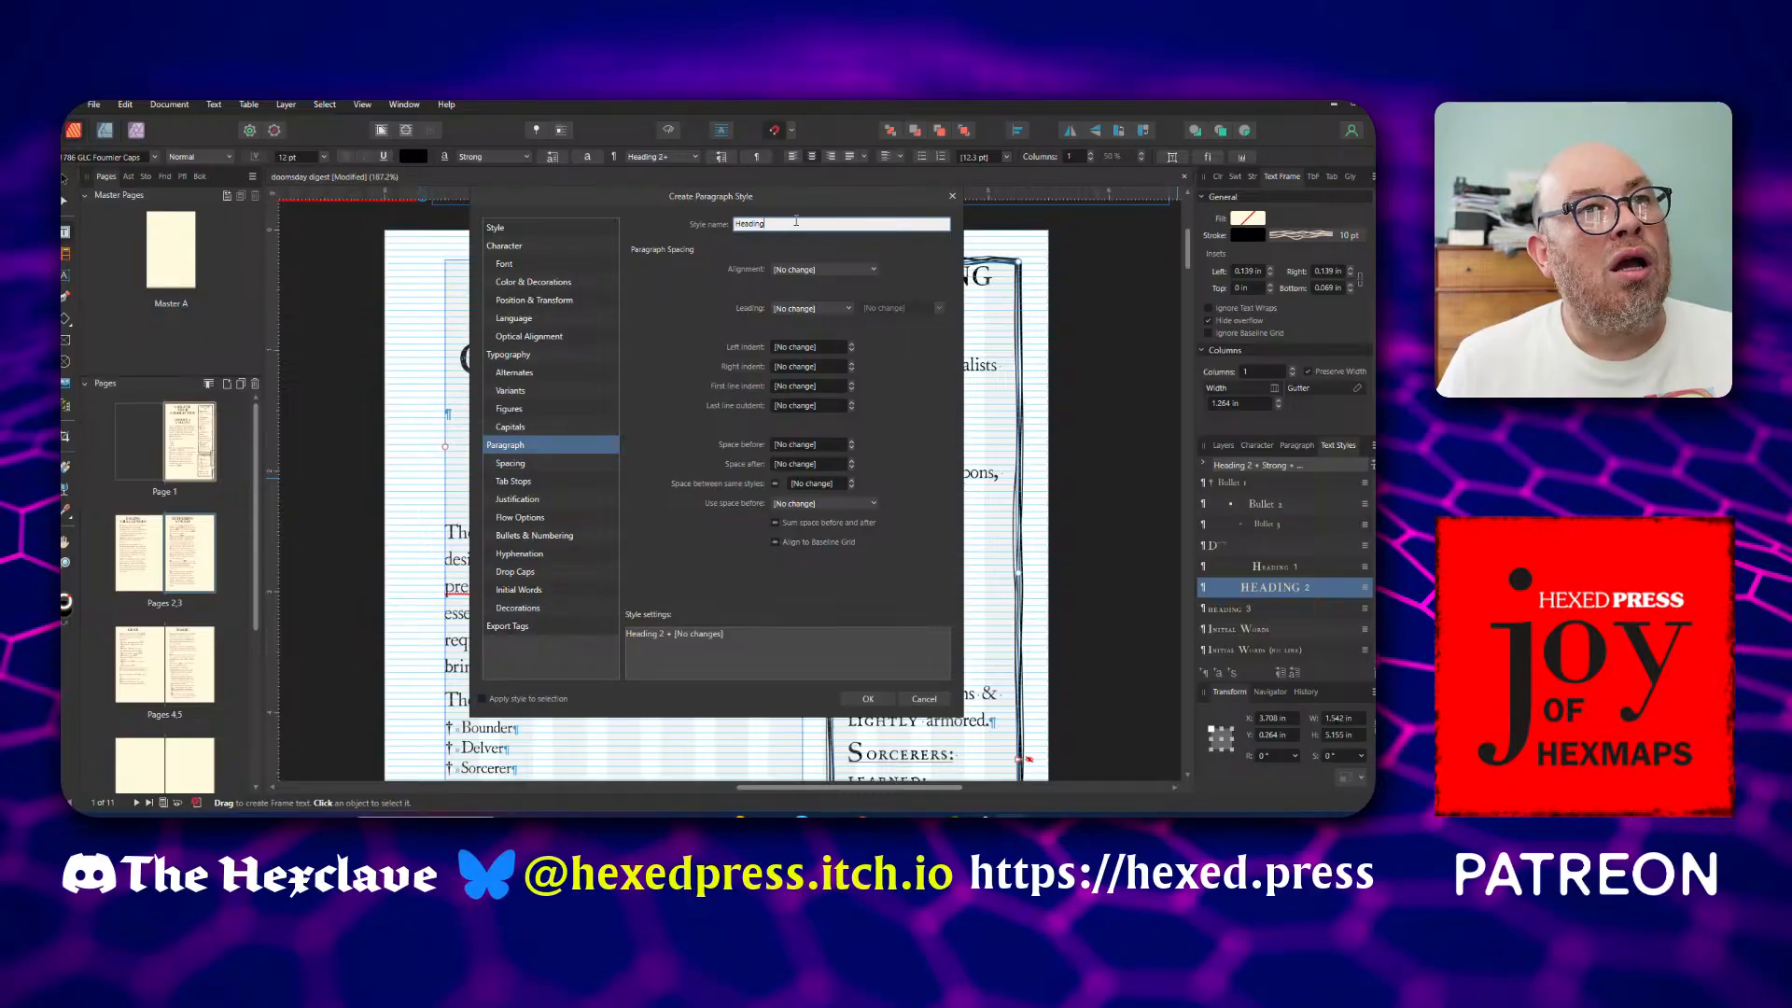
{"action": "left_click", "coordinate": [796, 222]}
{"action": "type", "text": ", Sidebar"}
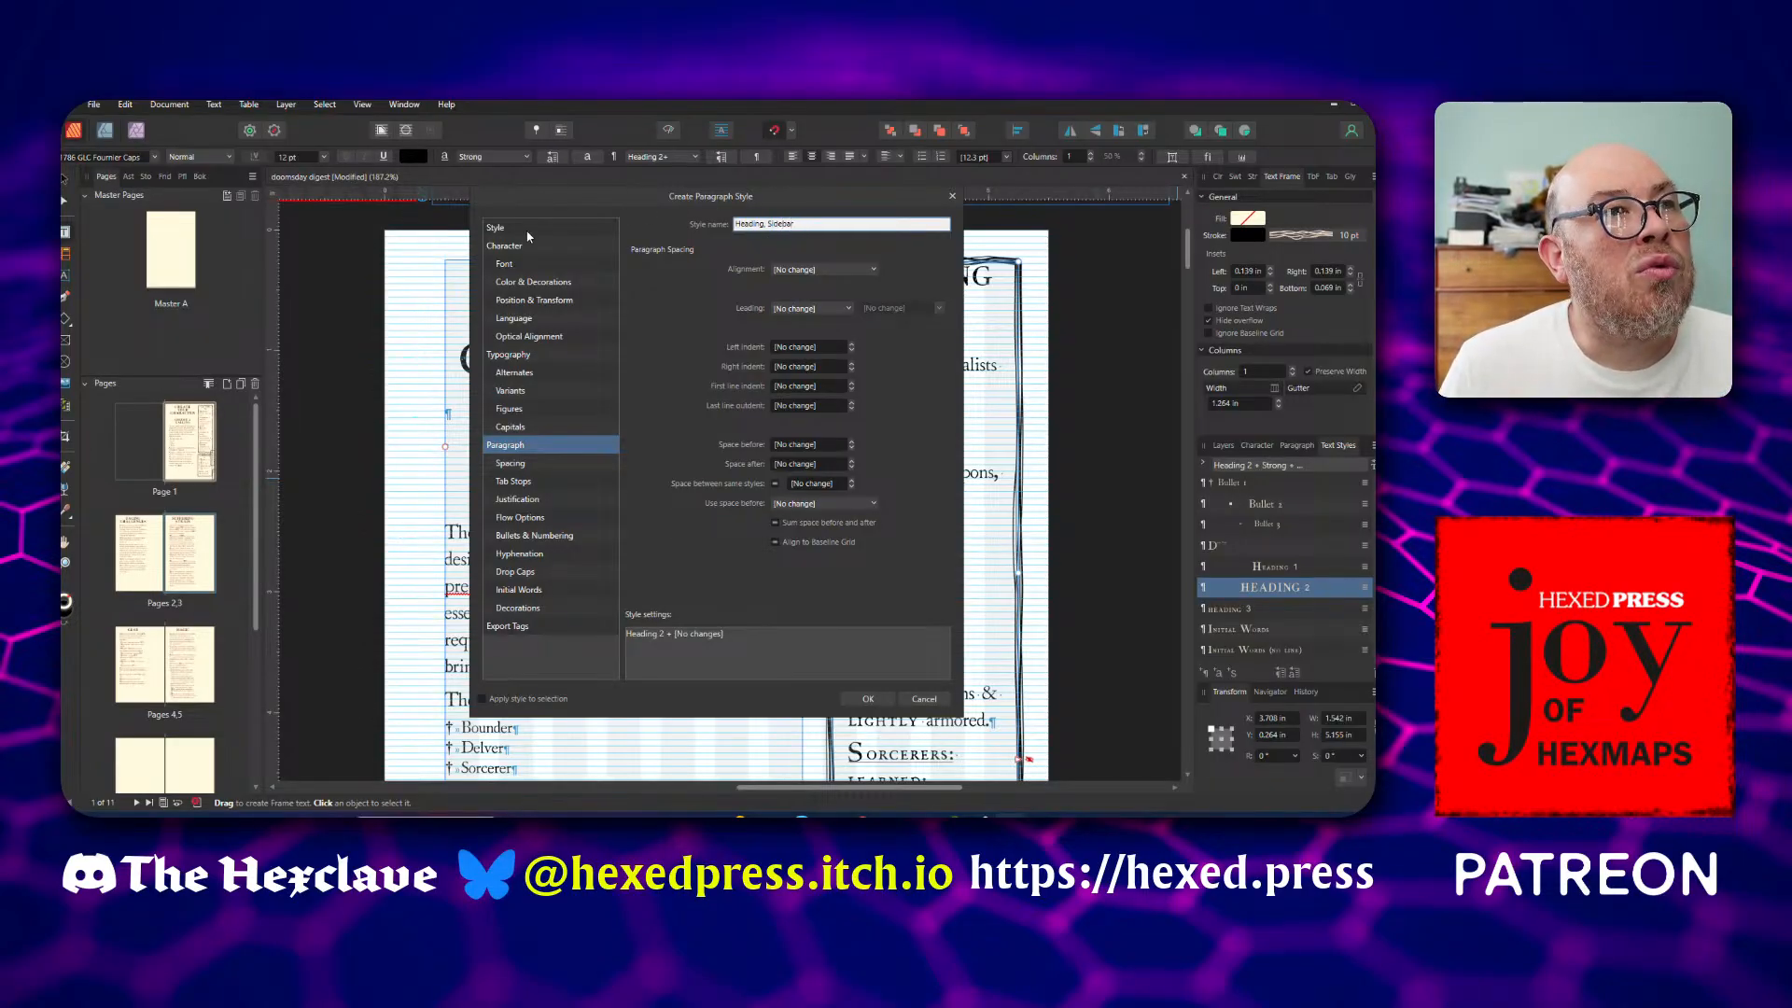
Set the new sidebar heading style's font size to 12 pt and save the style
{"action": "left_click", "coordinate": [531, 246]}
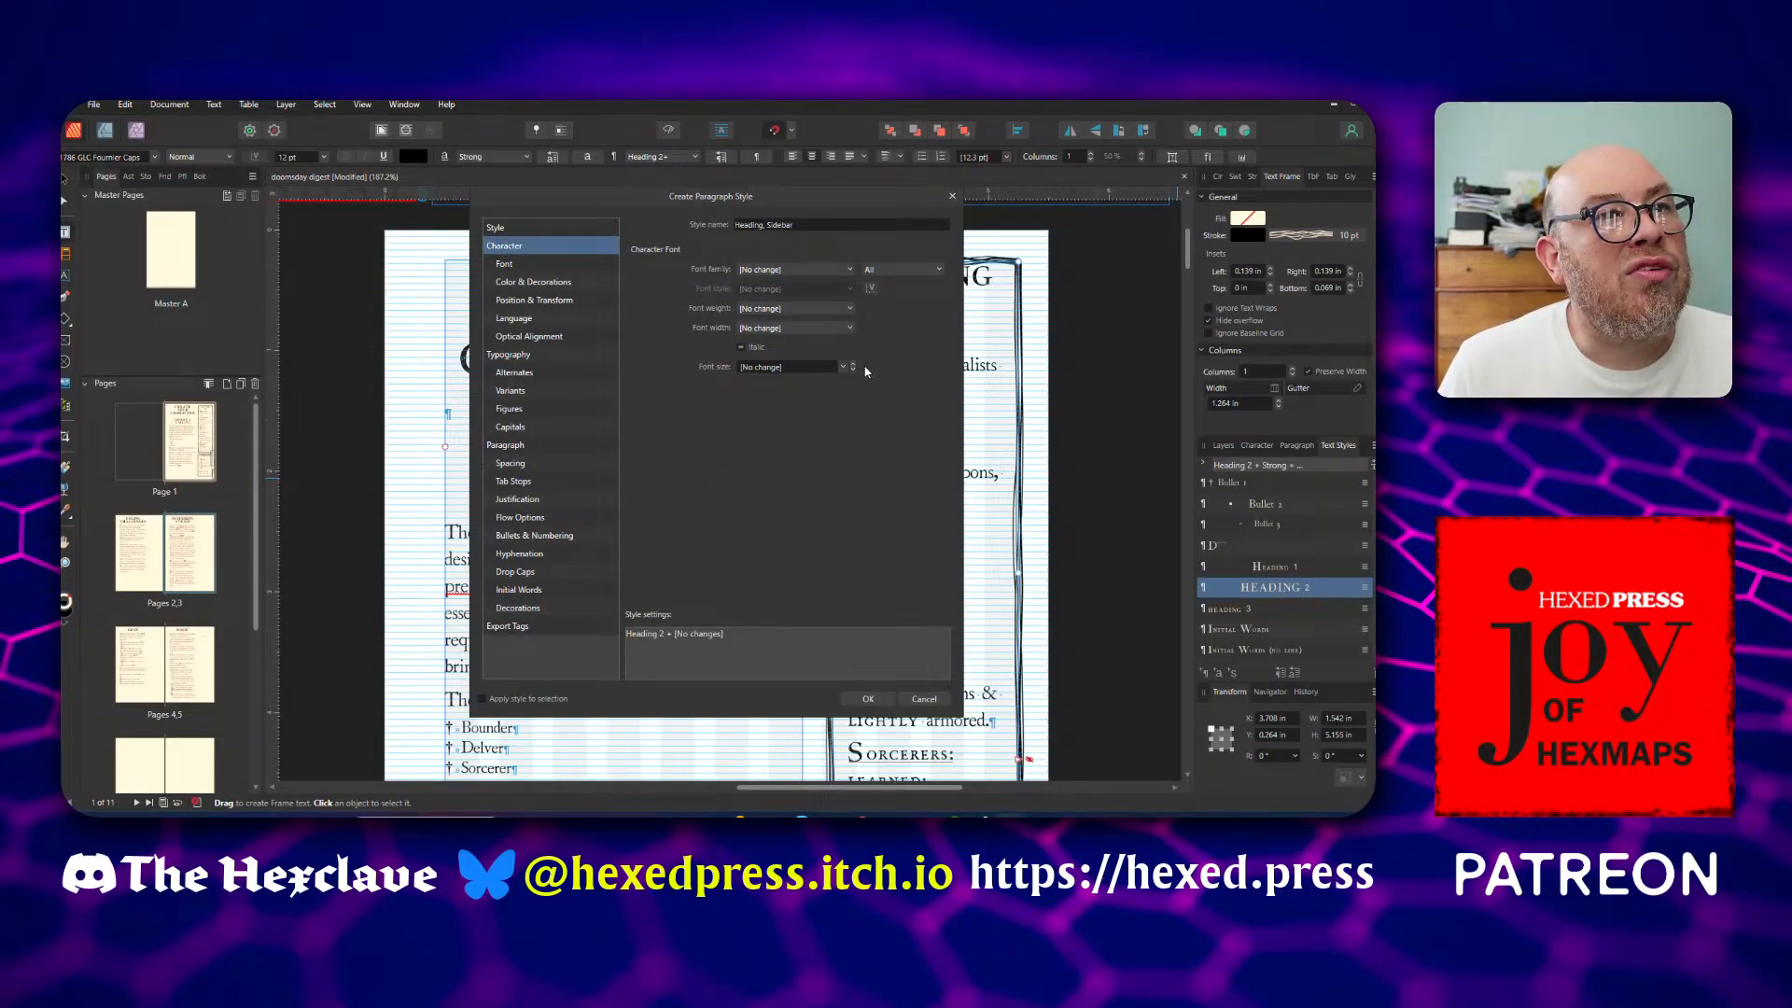
{"action": "left_click", "coordinate": [834, 366]}
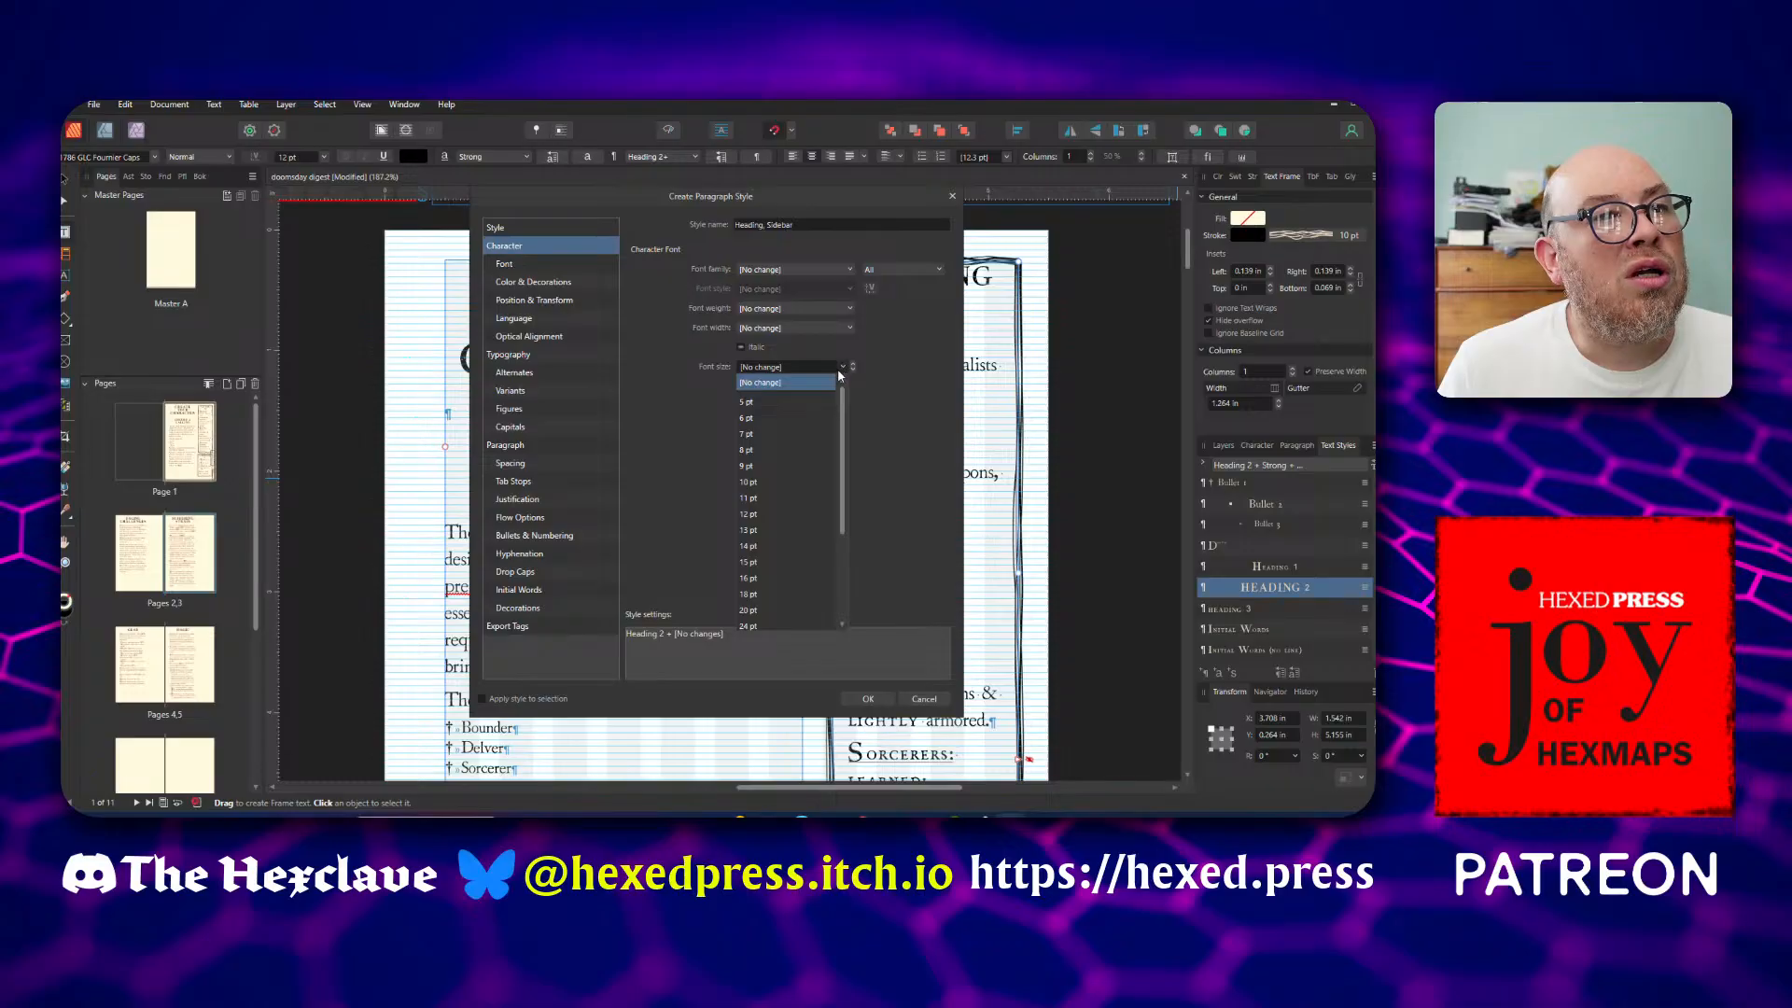
{"action": "left_click", "coordinate": [797, 512]}
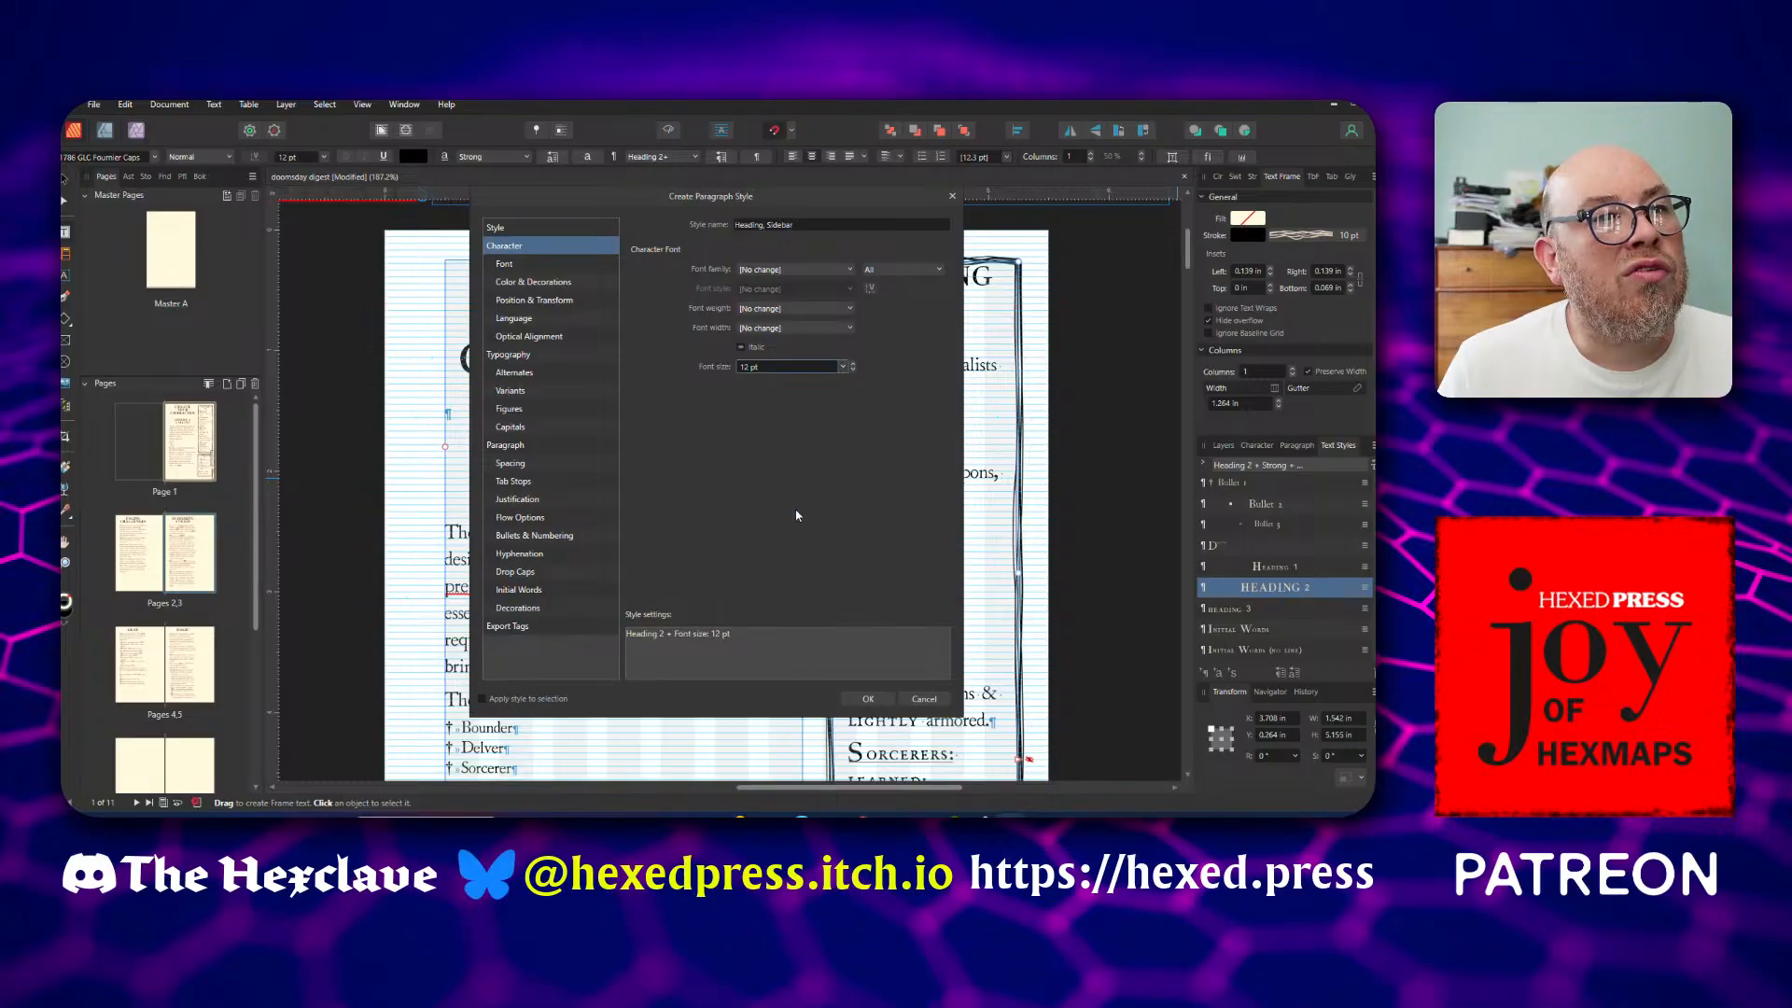
{"action": "left_click", "coordinate": [868, 698]}
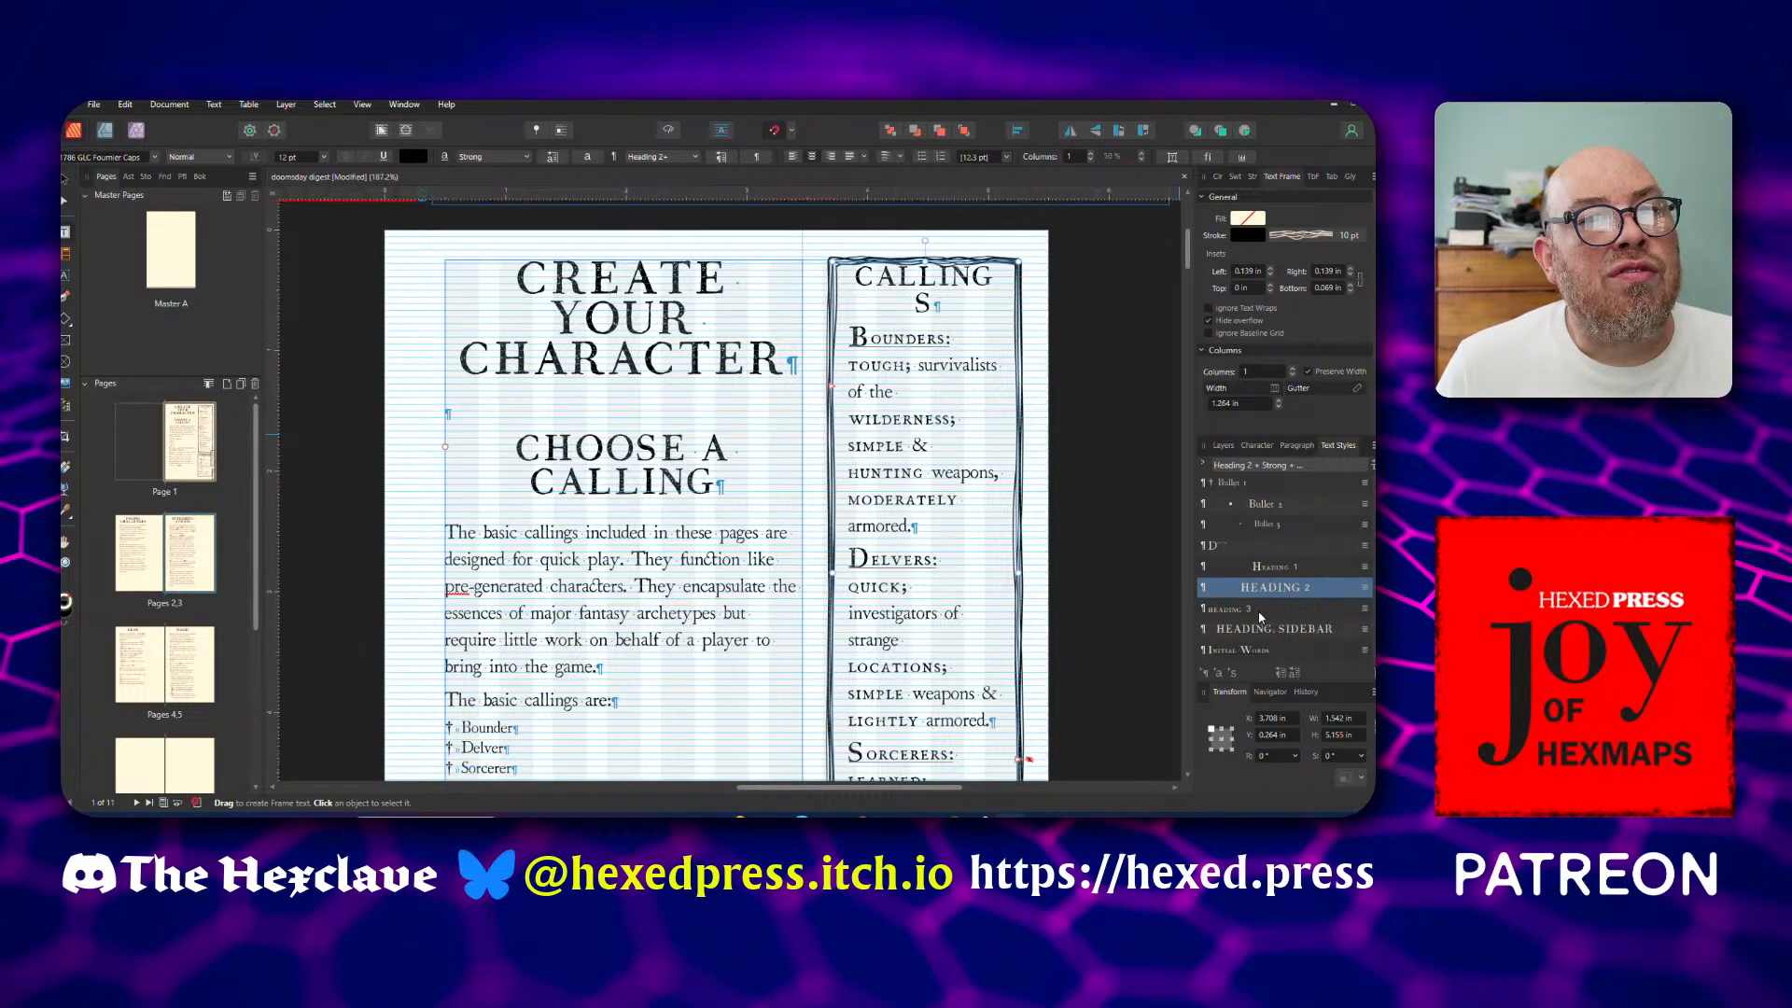
Apply the "Heading, Sidebar" style to the CALLINGS heading, clearing its character styles
{"action": "left_click", "coordinate": [1299, 632]}
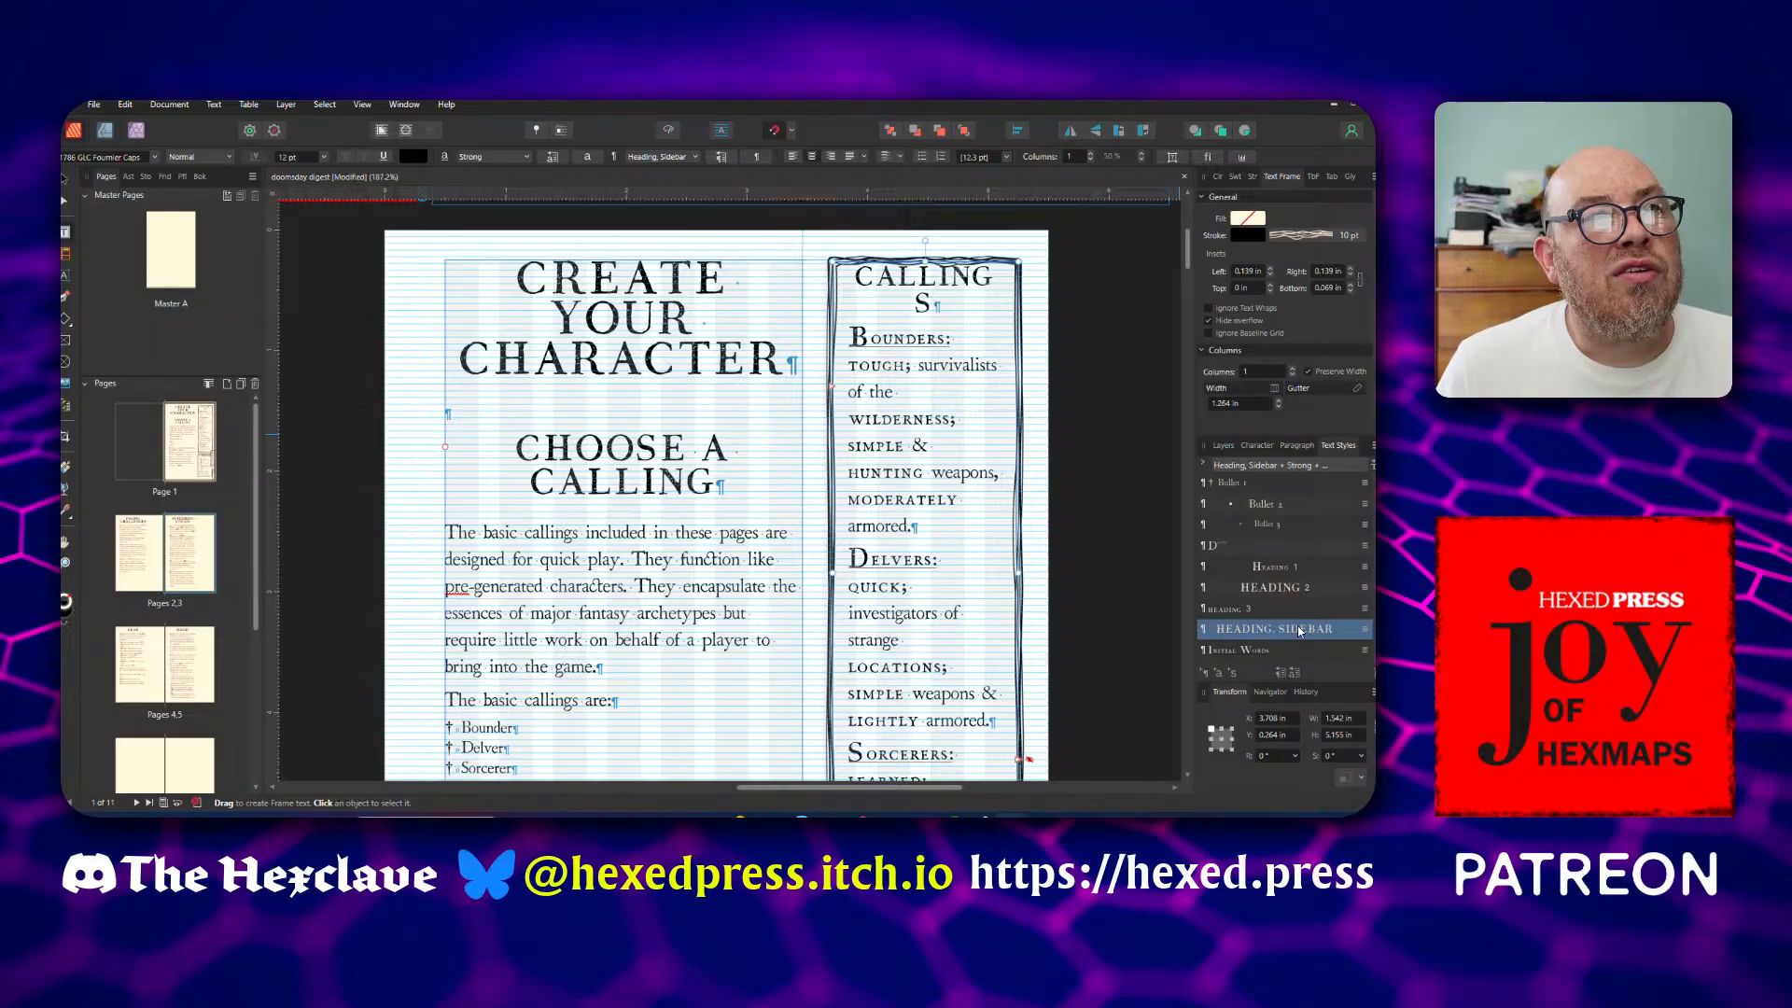
{"action": "right_click", "coordinate": [1299, 632]}
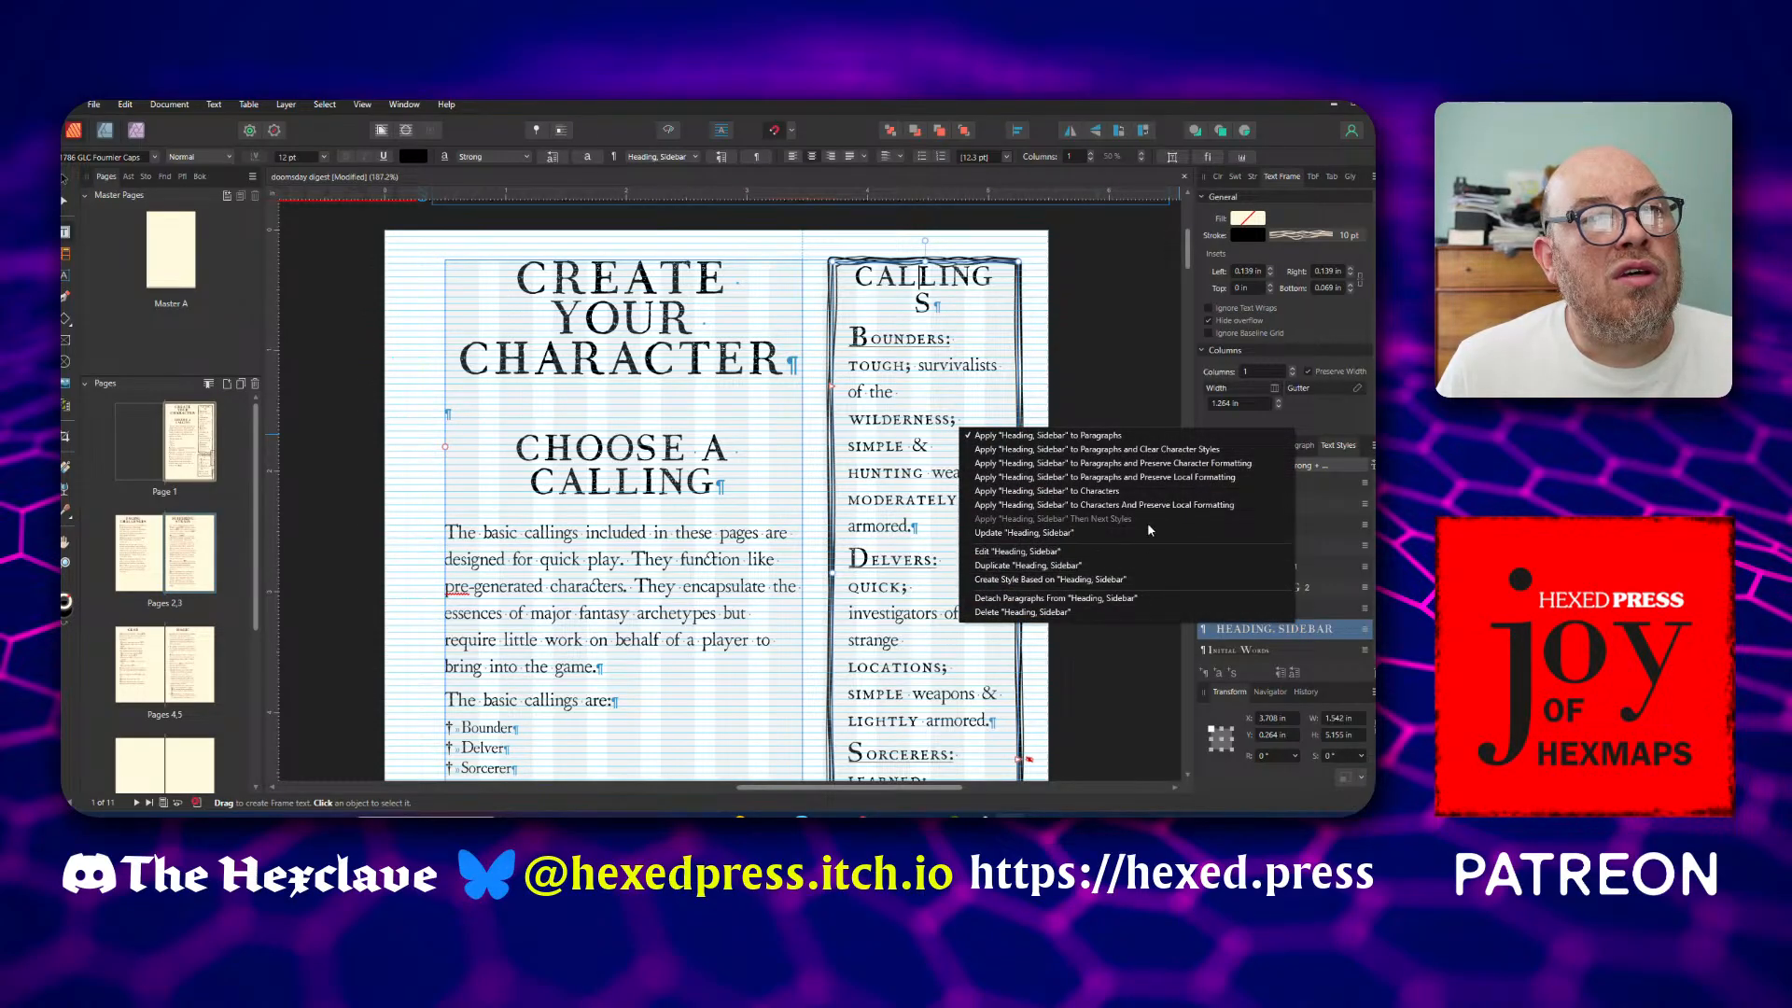
{"action": "left_click", "coordinate": [1153, 450]}
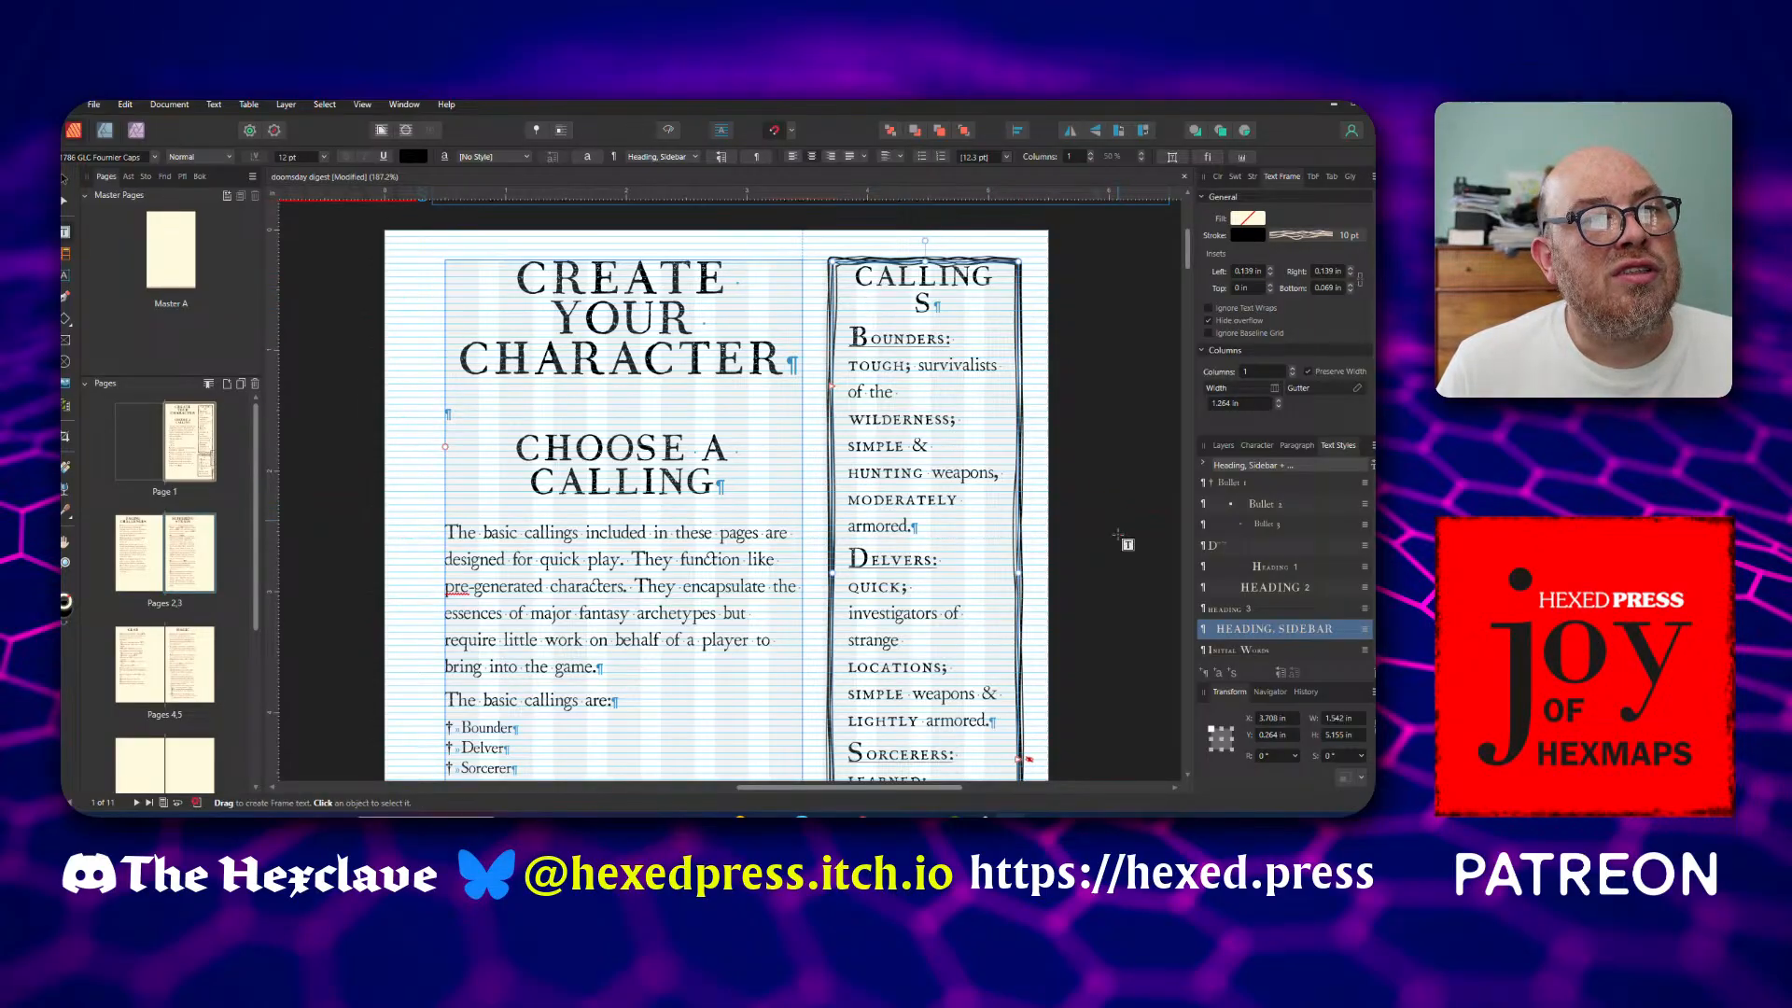
Edit the "Heading, Sidebar" style to a font size of 10 pt
{"action": "right_click", "coordinate": [1230, 628]}
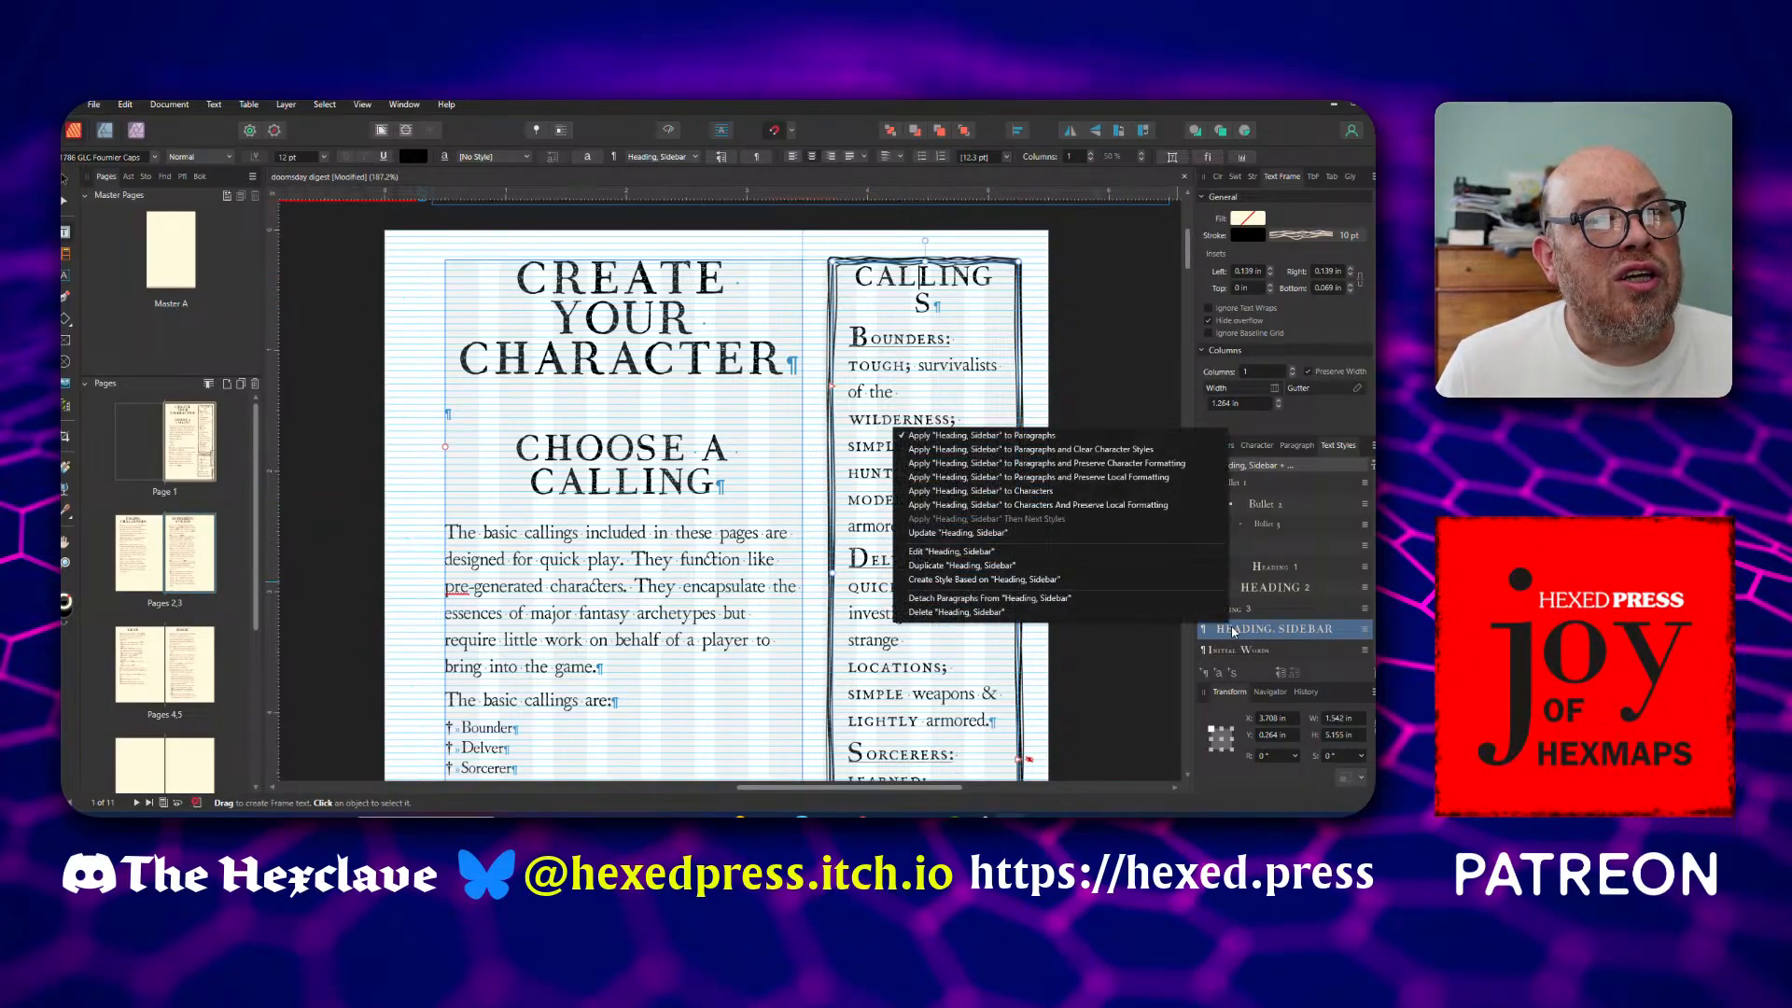
{"action": "left_click", "coordinate": [1102, 552]}
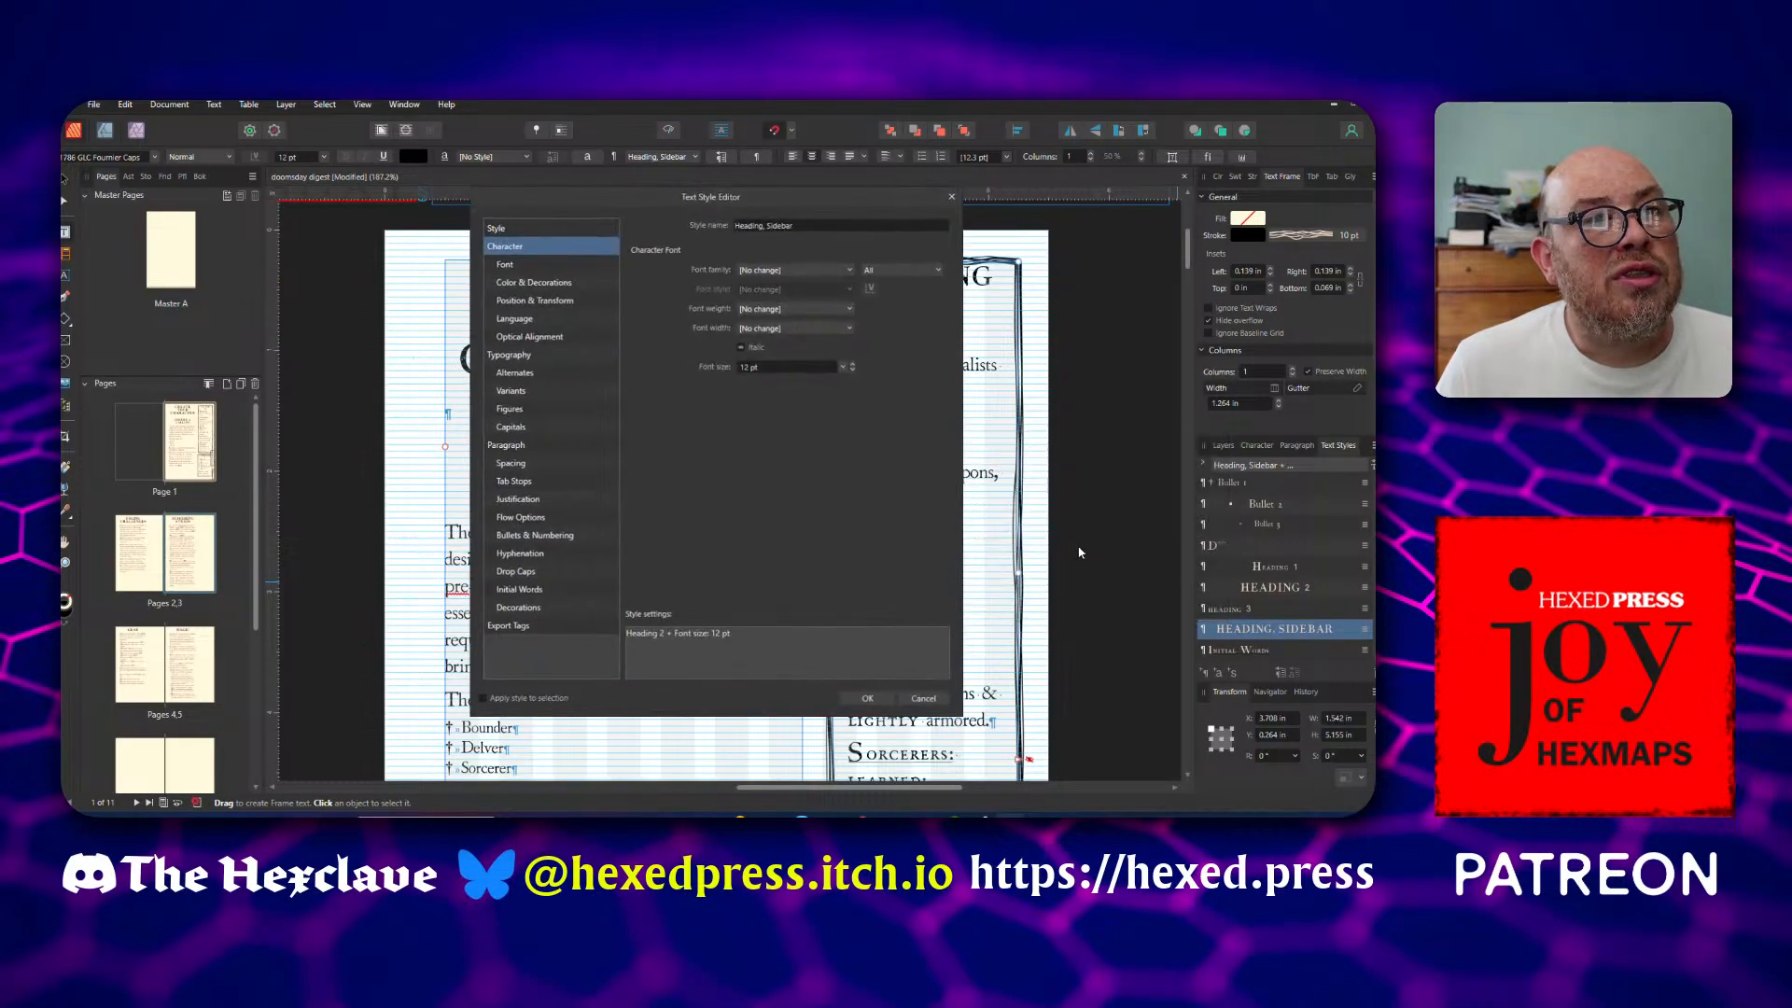
{"action": "left_click", "coordinate": [852, 371]}
{"action": "left_click", "coordinate": [852, 371]}
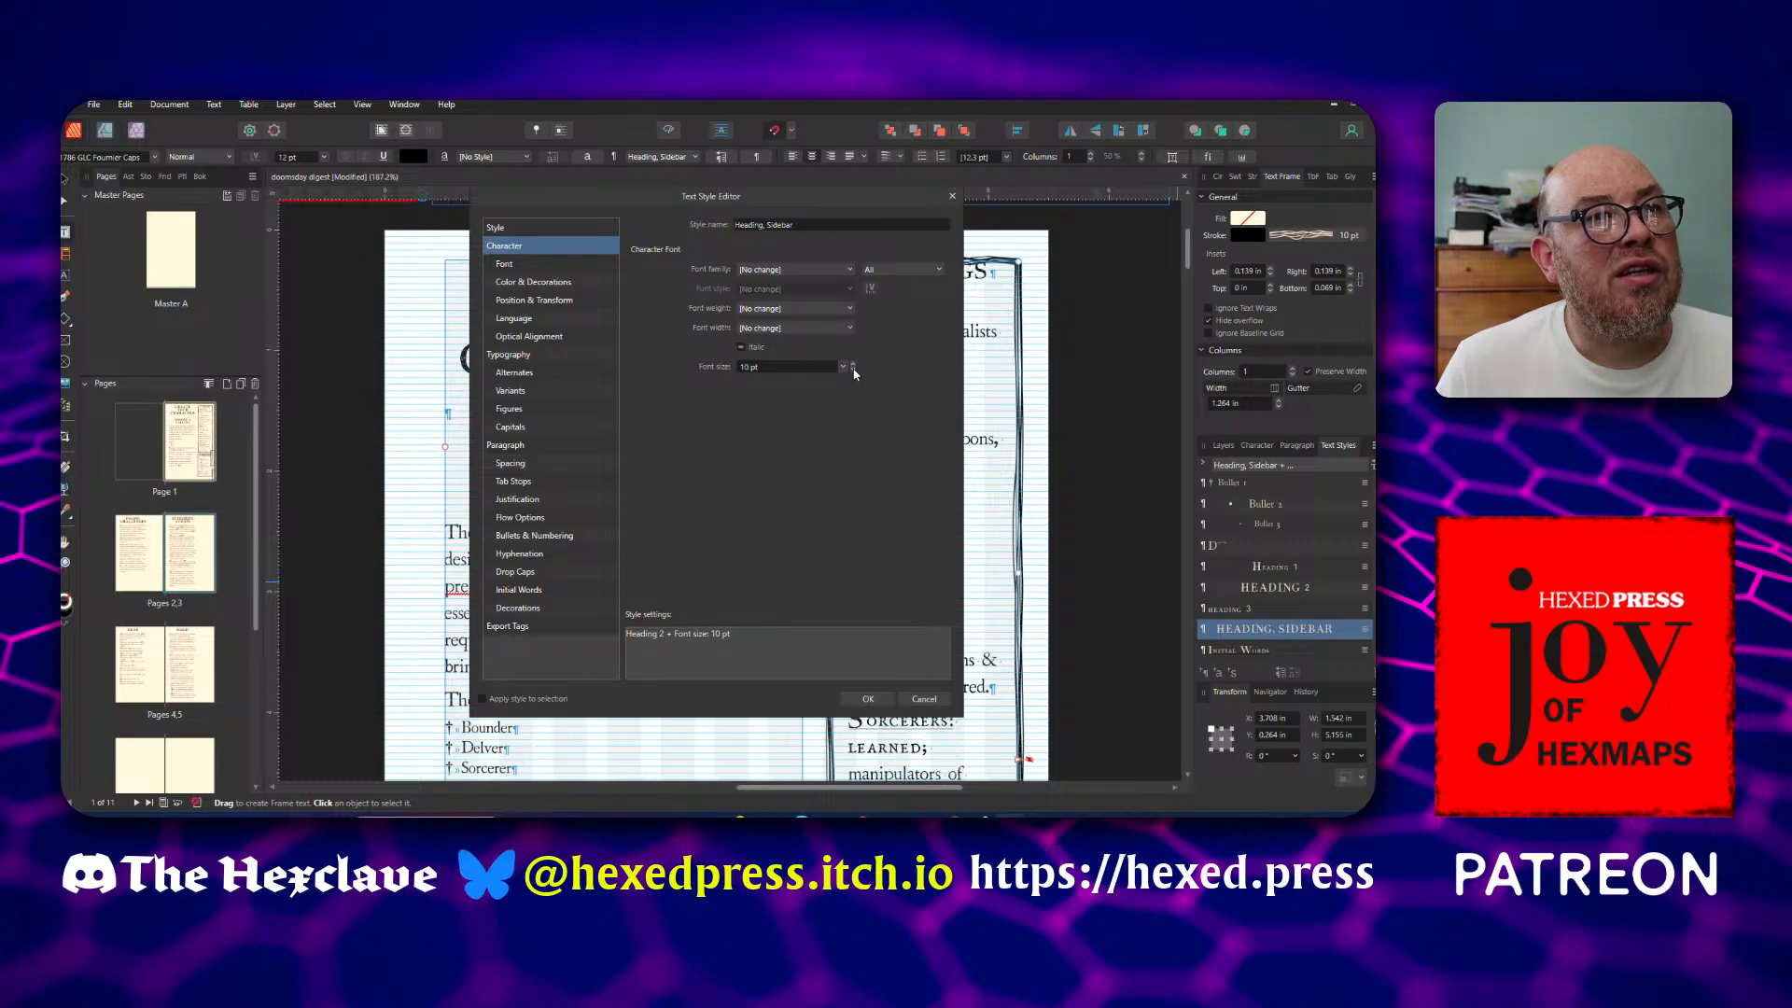
{"action": "left_click", "coordinate": [868, 698]}
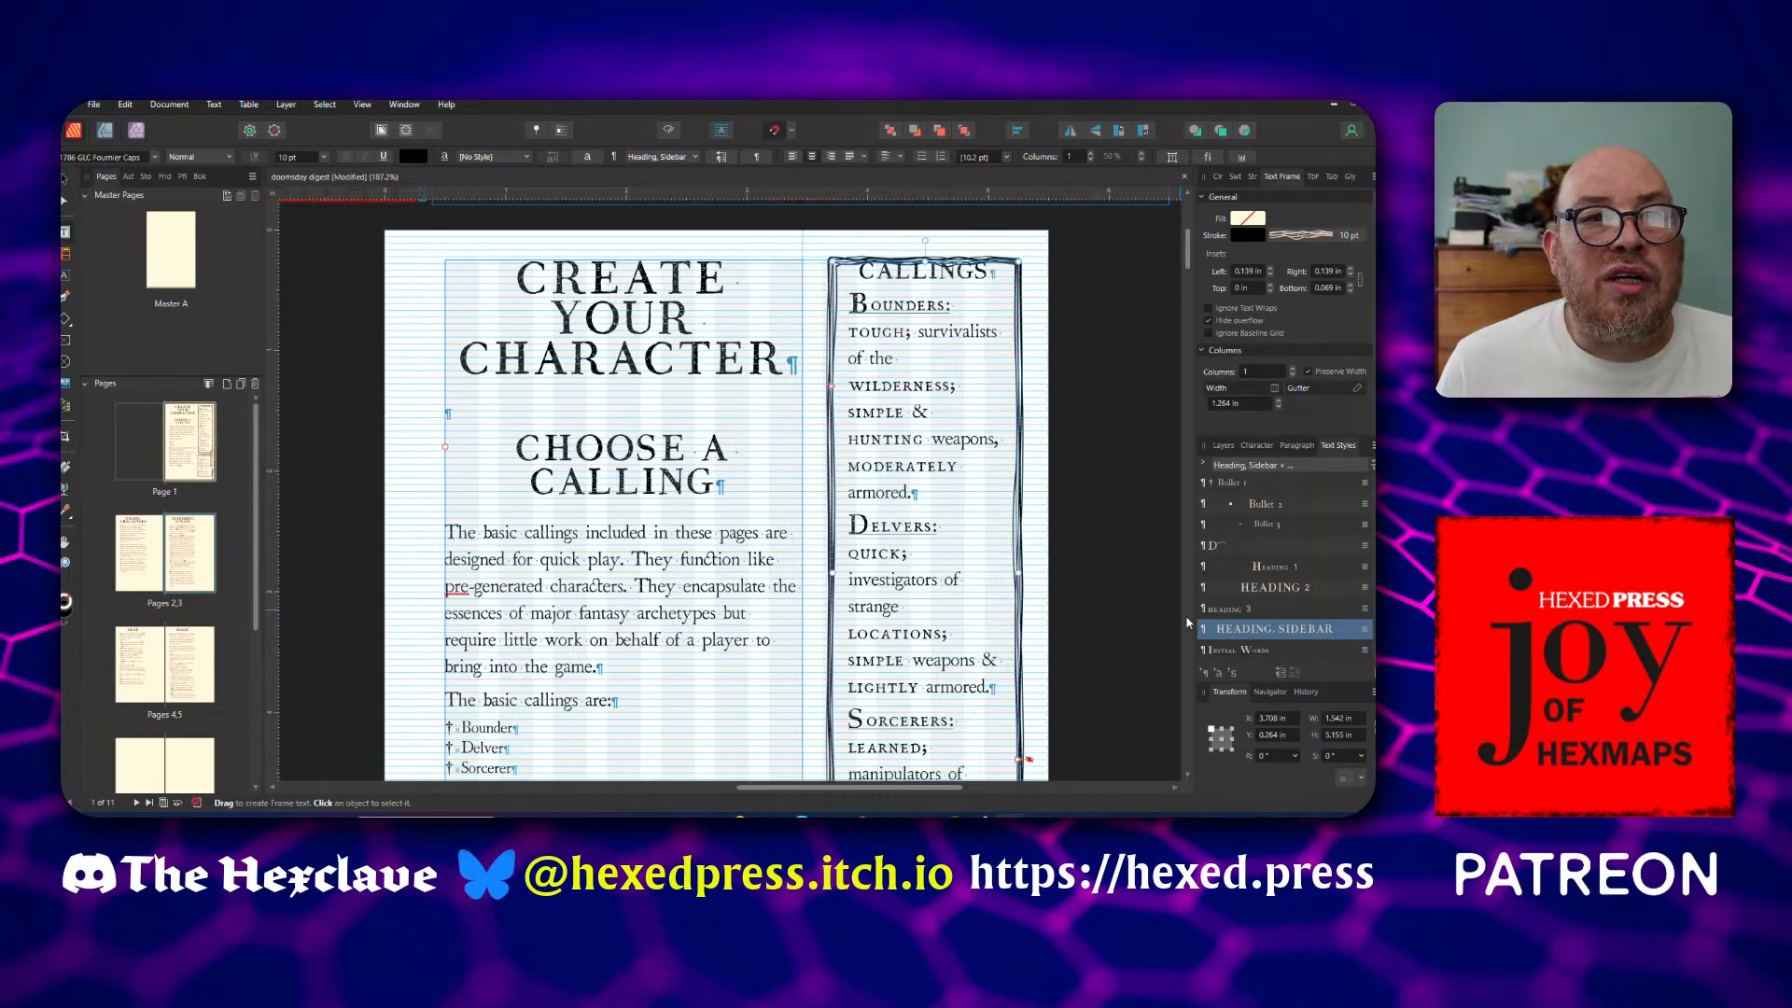
Give the "Heading, Sidebar" style 4 pt space before, used only at column top, and 8 pt space after
{"action": "right_click", "coordinate": [1253, 630]}
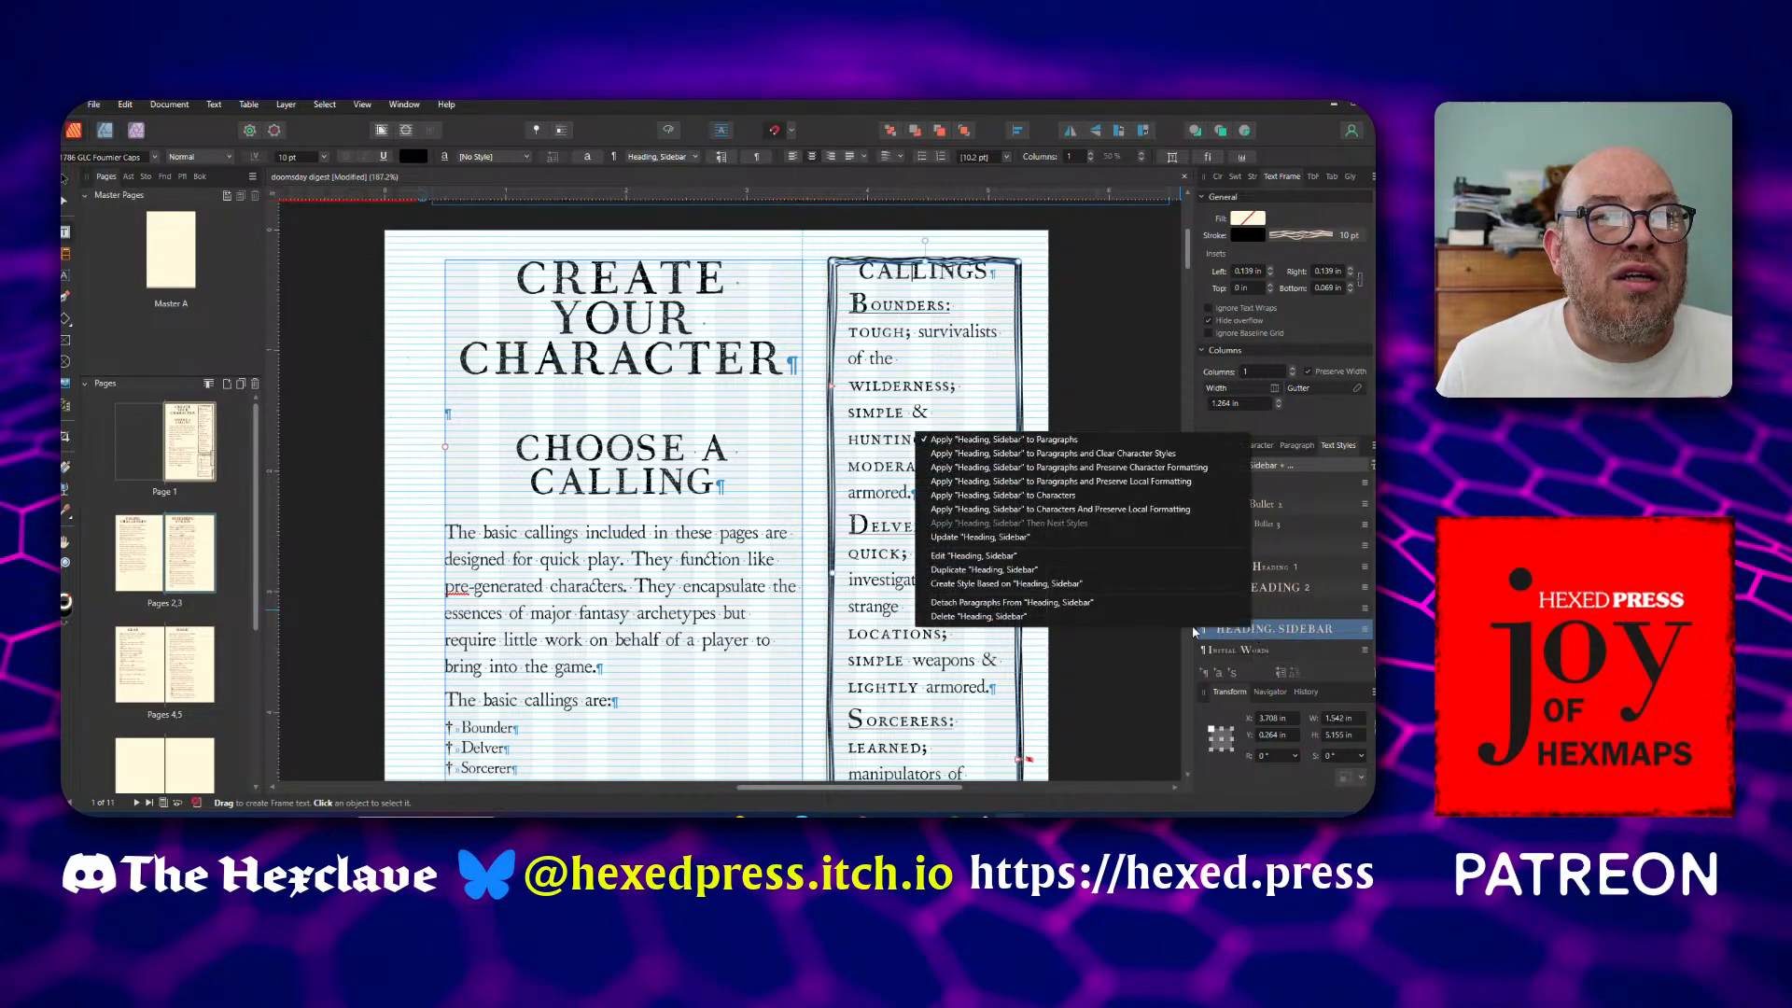
{"action": "left_click", "coordinate": [1060, 557]}
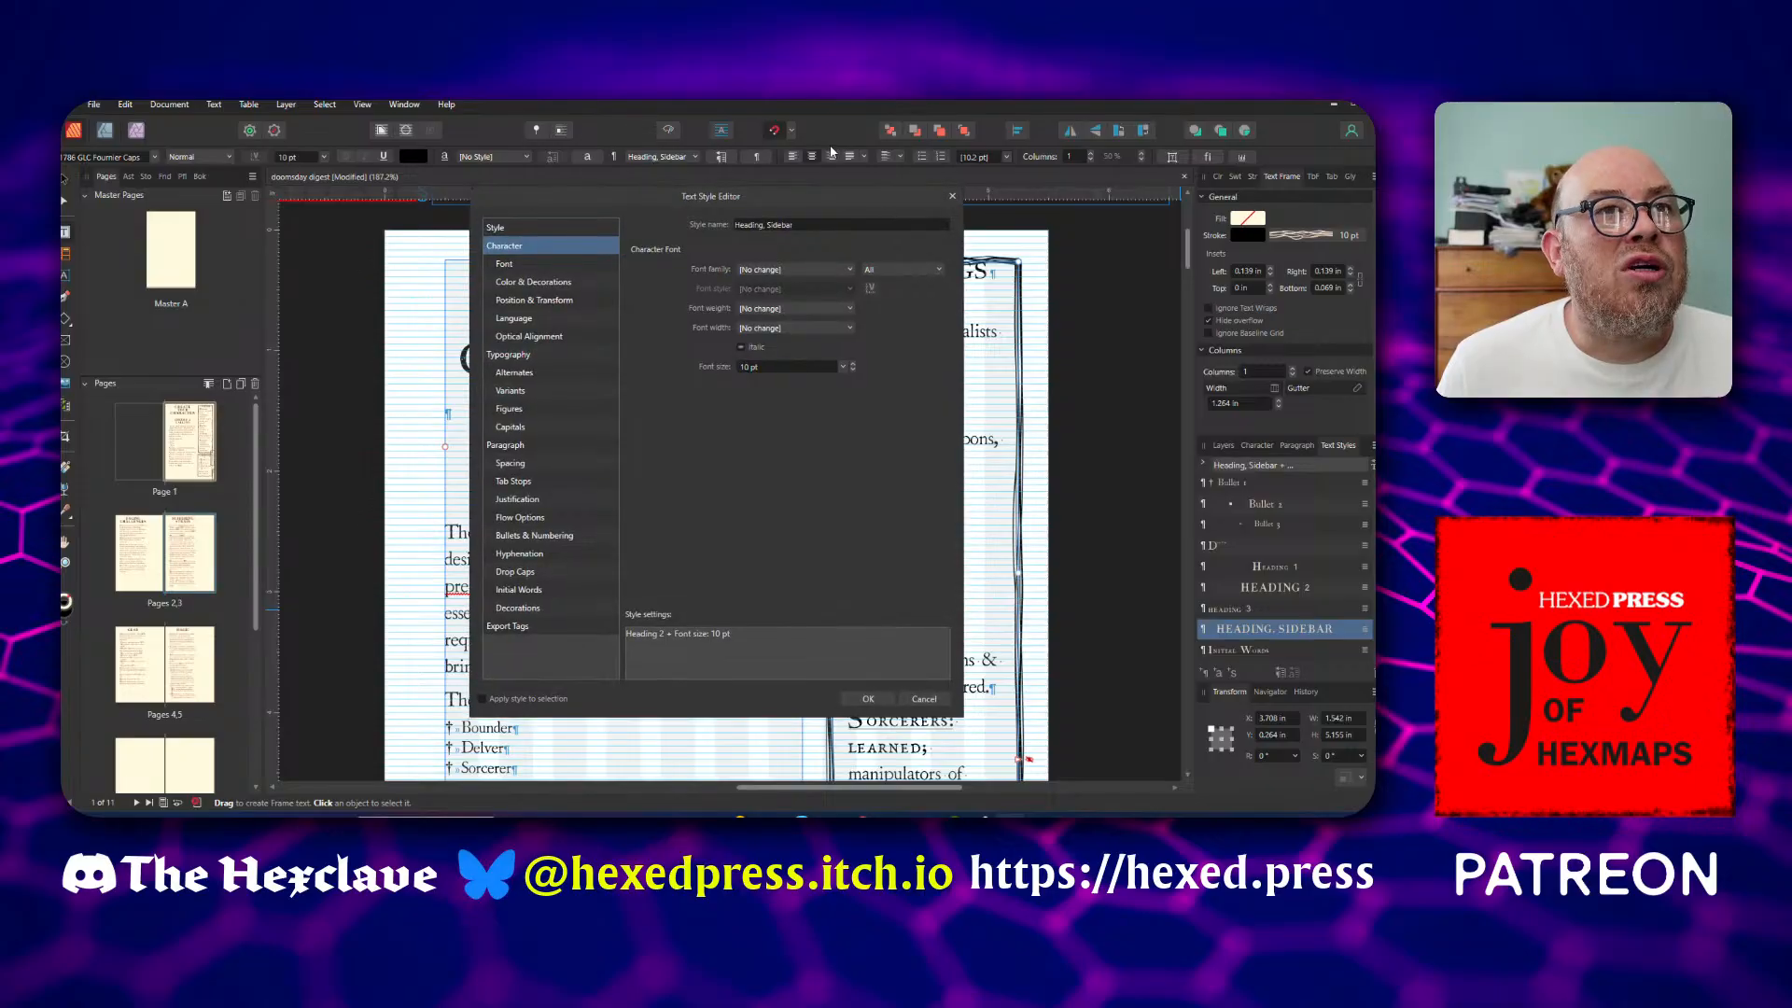
{"action": "left_click_drag", "start_coordinate": [852, 203], "coordinate": [461, 224]}
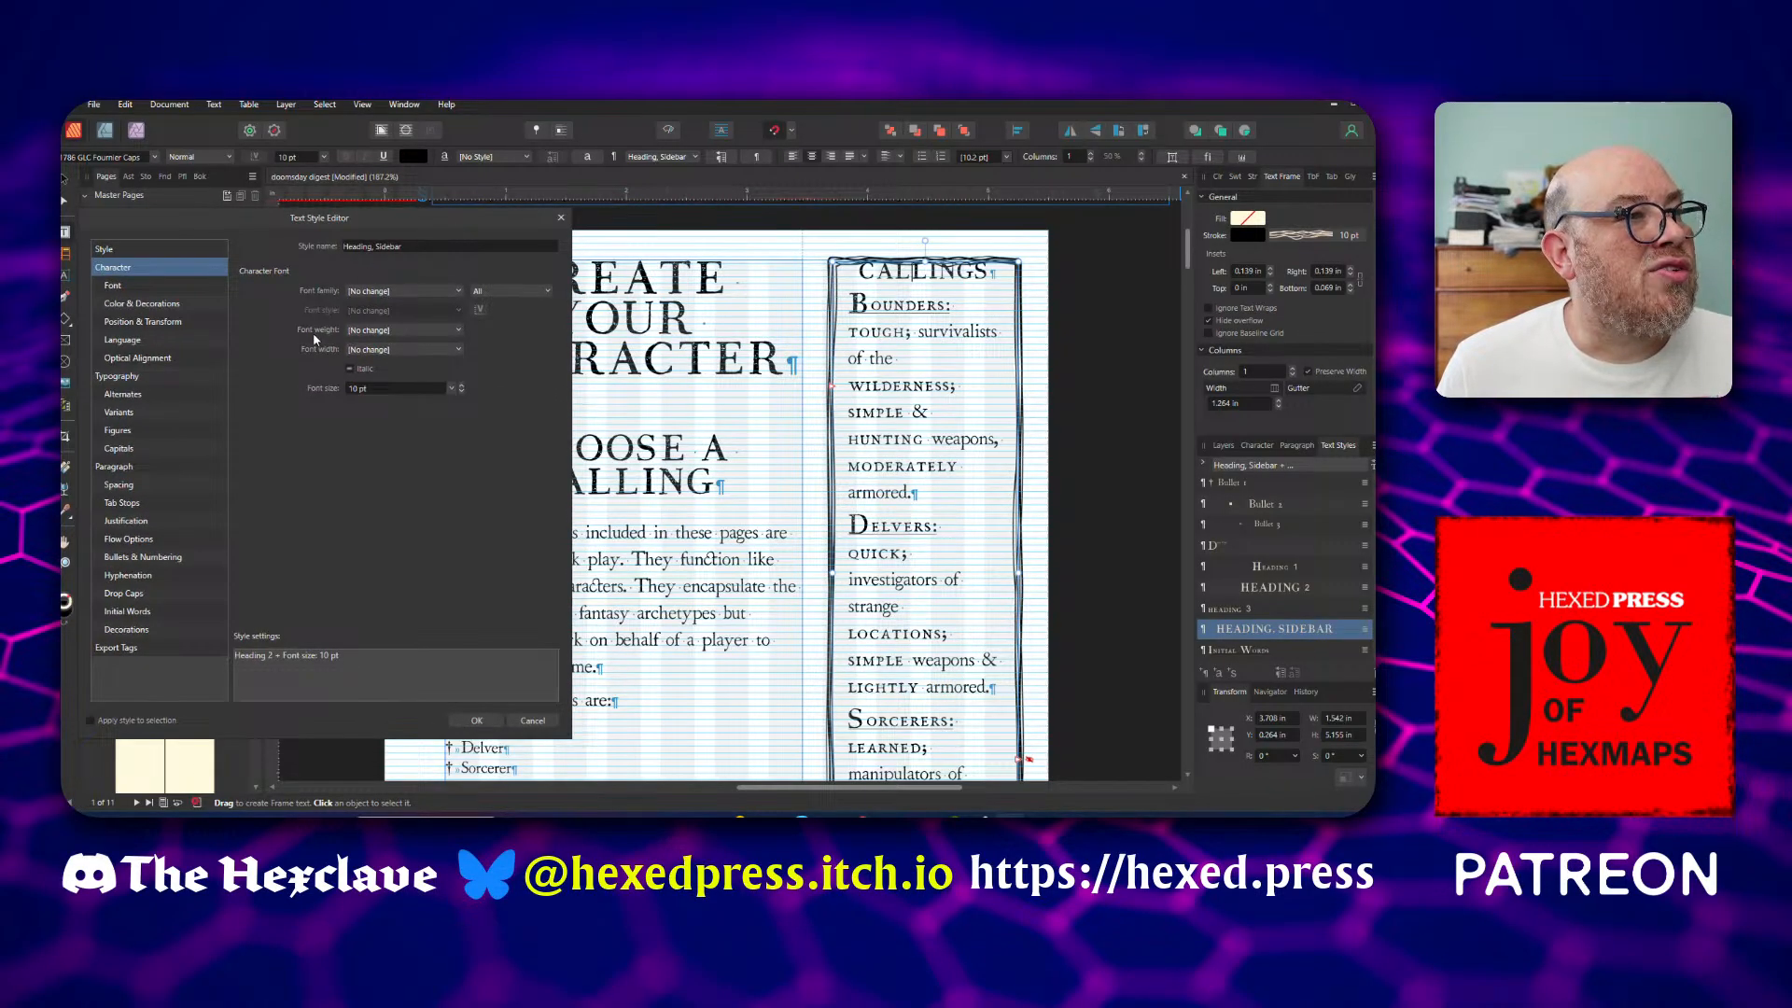
{"action": "left_click", "coordinate": [131, 485]}
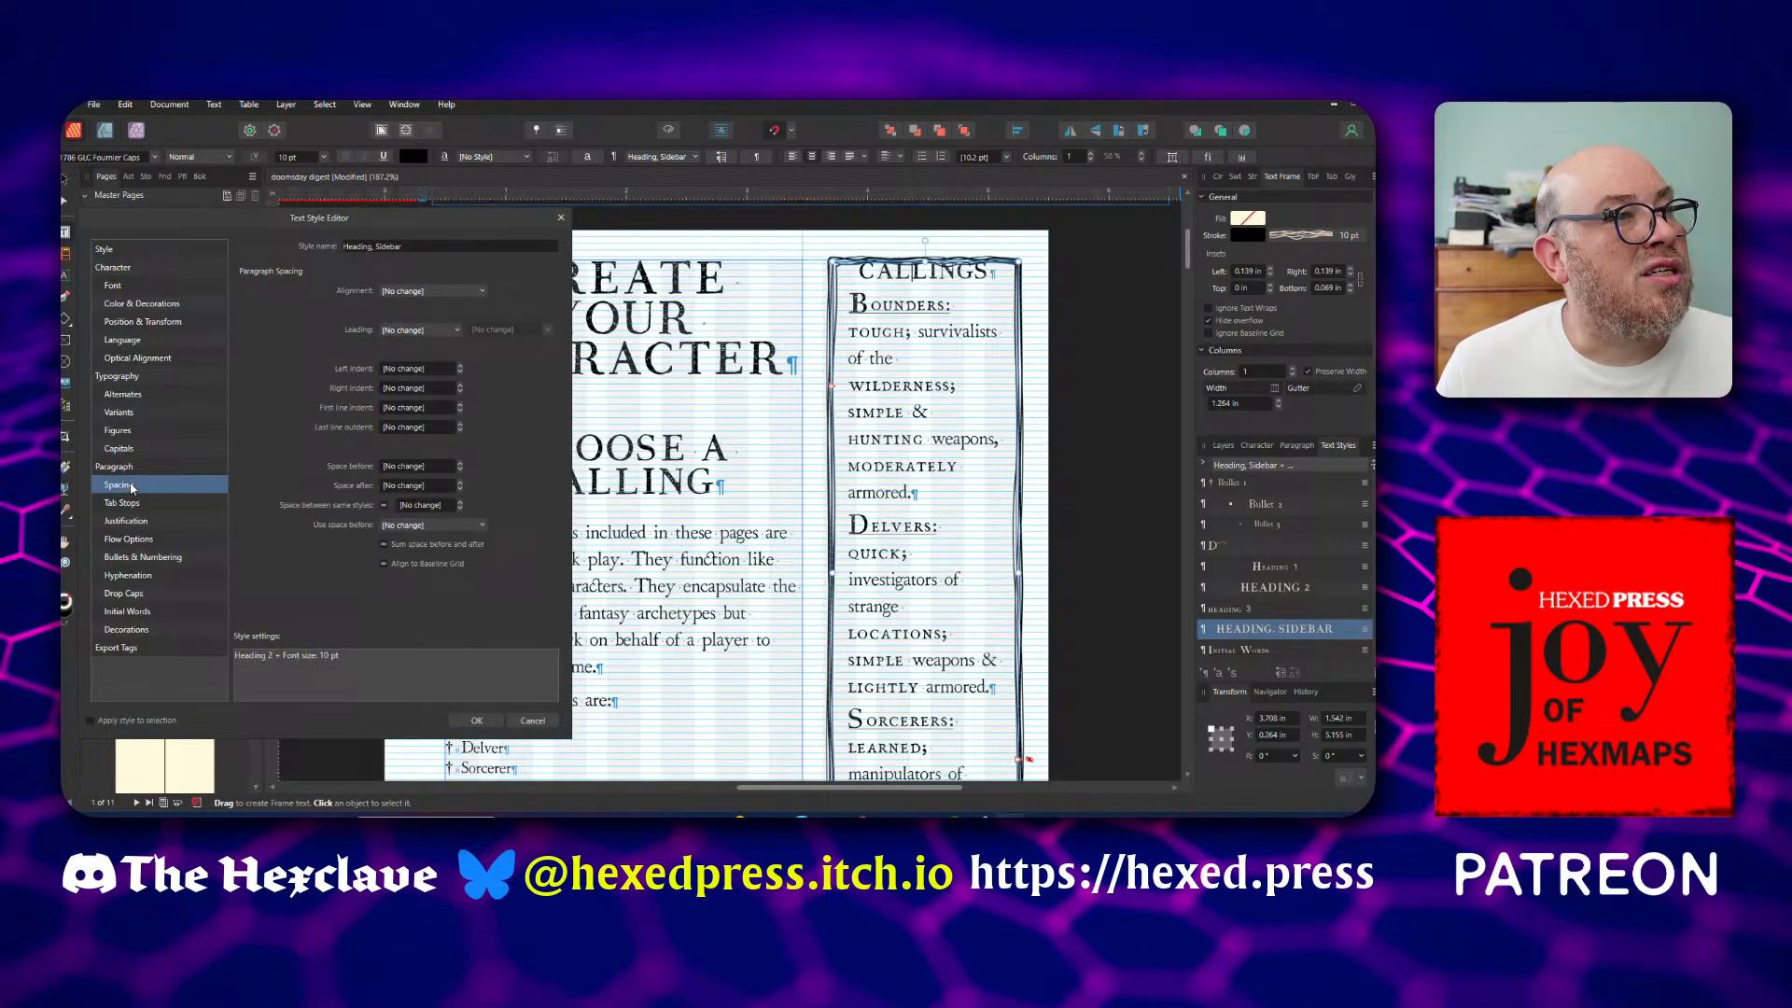
{"action": "left_click", "coordinate": [461, 464]}
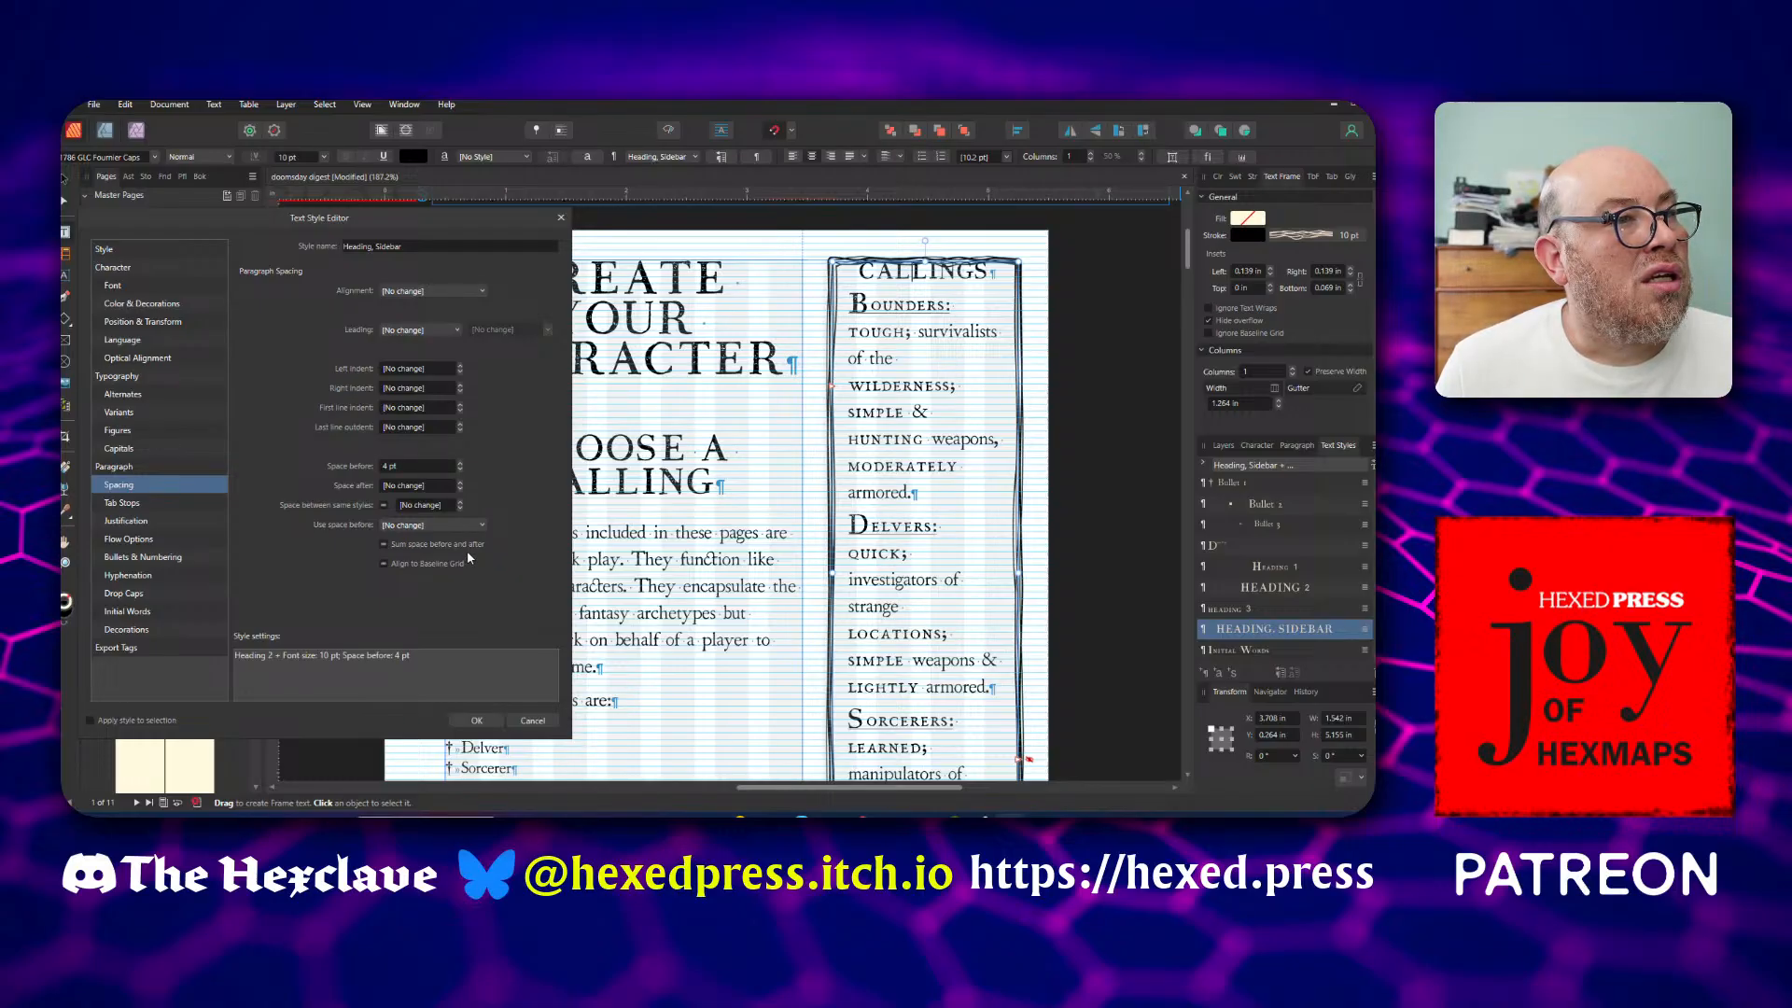
{"action": "left_click", "coordinate": [476, 528]}
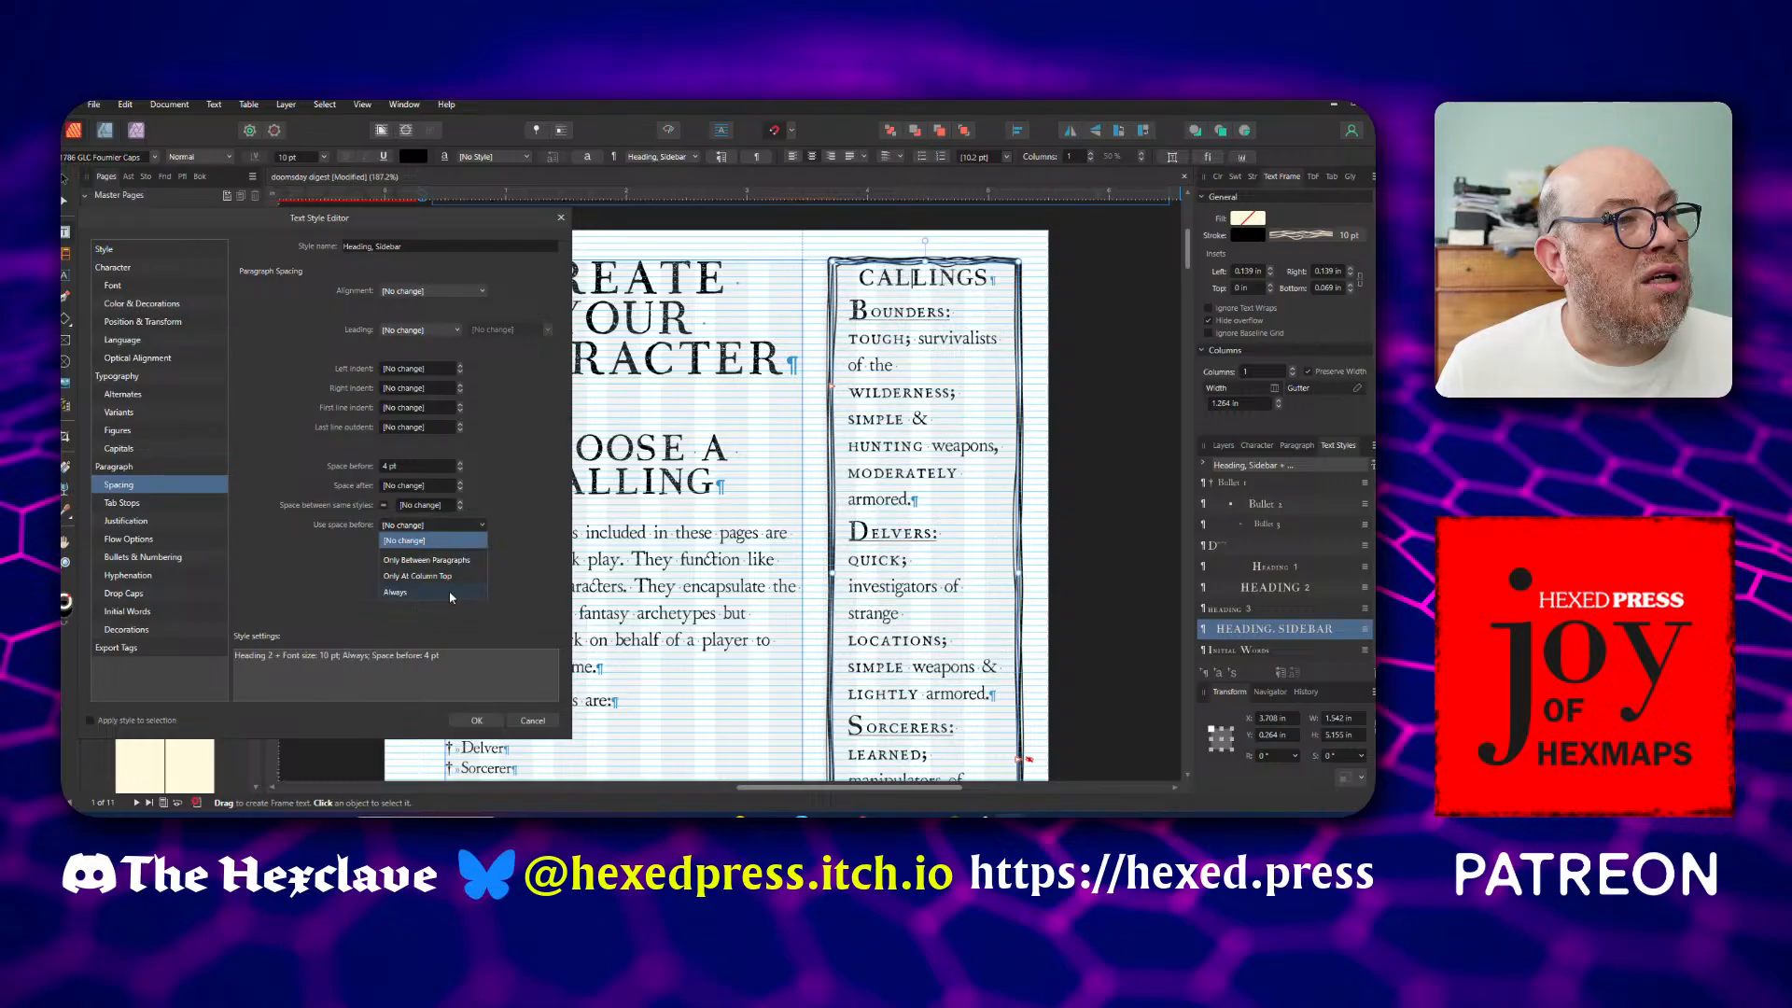
{"action": "left_click", "coordinate": [428, 576]}
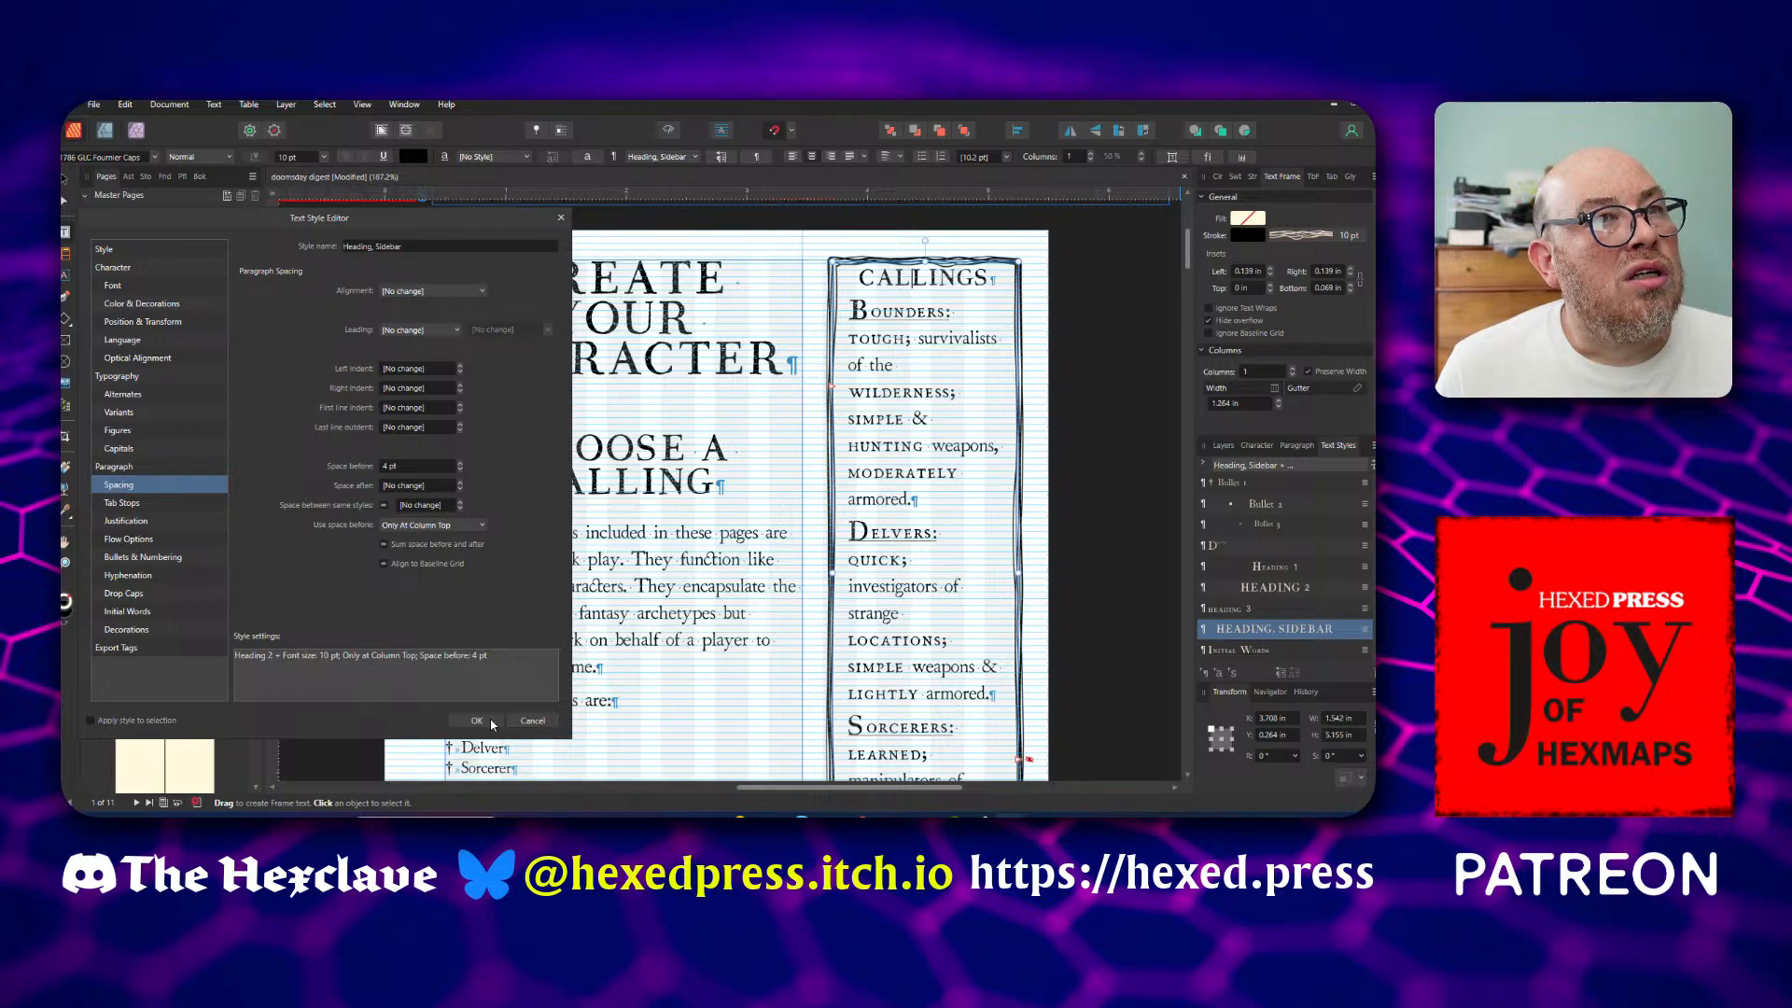
{"action": "left_click", "coordinate": [460, 483]}
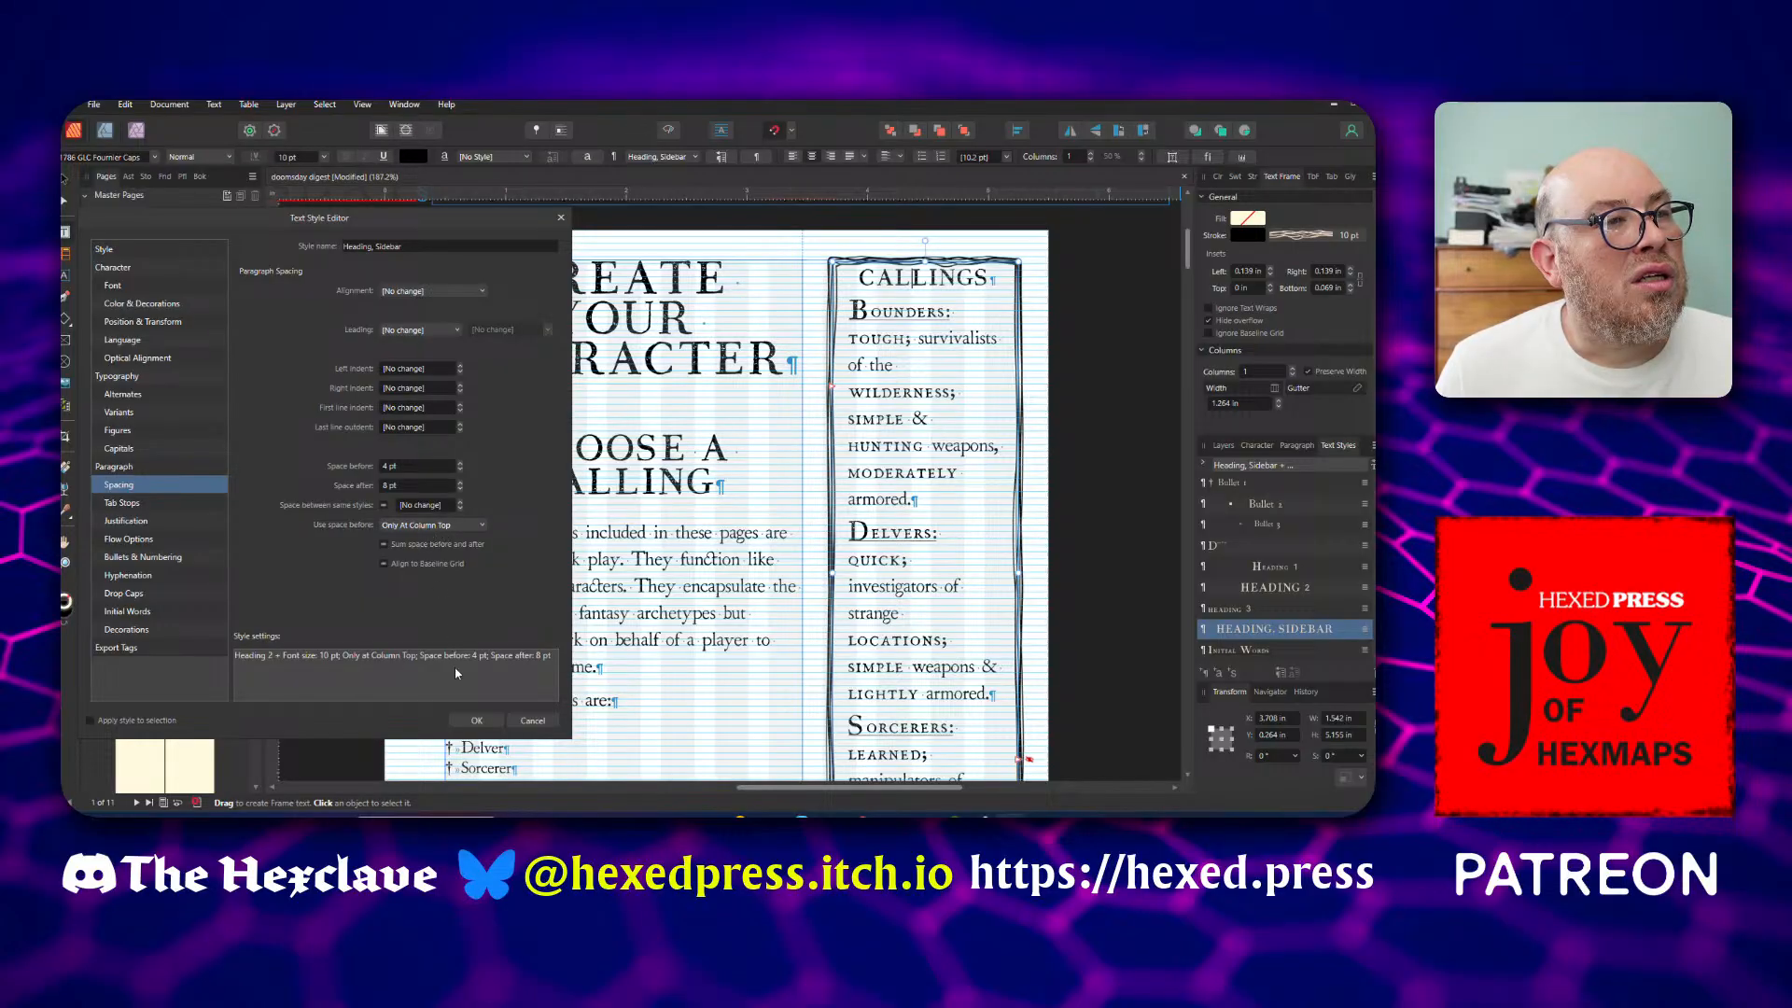
{"action": "left_click", "coordinate": [476, 721]}
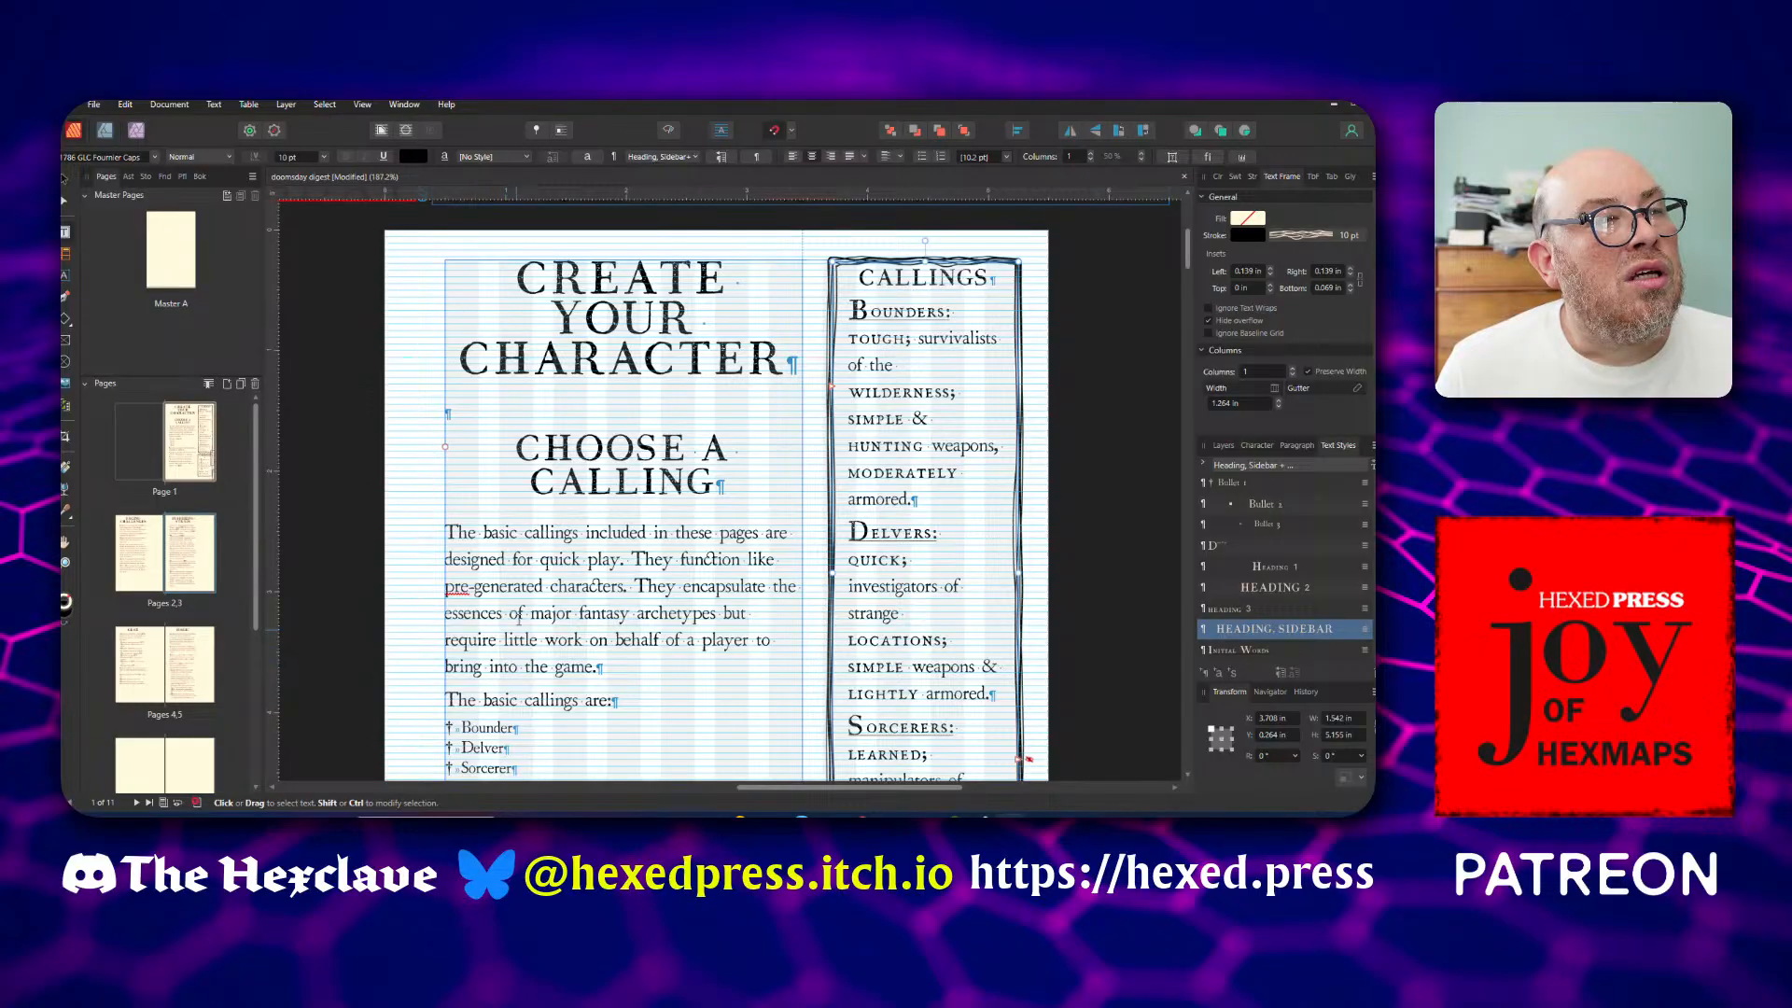
Apply the "Heading, Sidebar" style to the CARRYING heading in the text frame below the Callings sidebar
{"action": "left_click", "coordinate": [567, 590]}
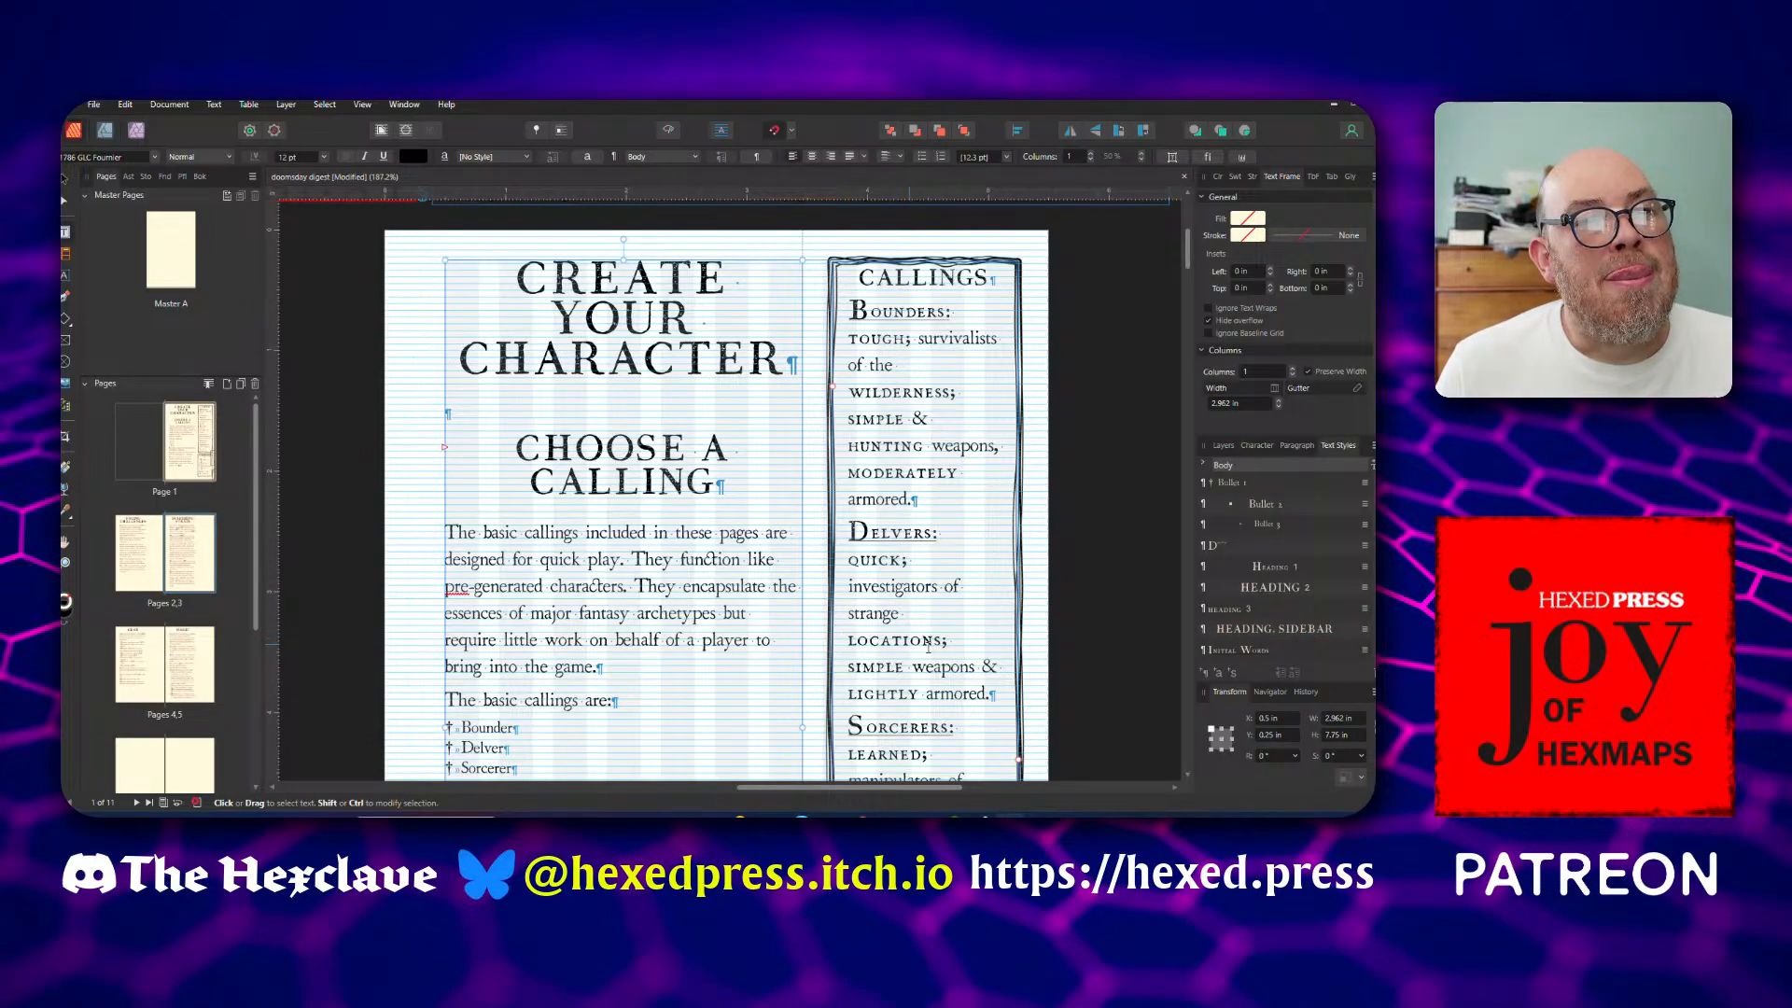
{"action": "scroll", "coordinate": [843, 638], "scroll_direction": "down", "scroll_amount": 5}
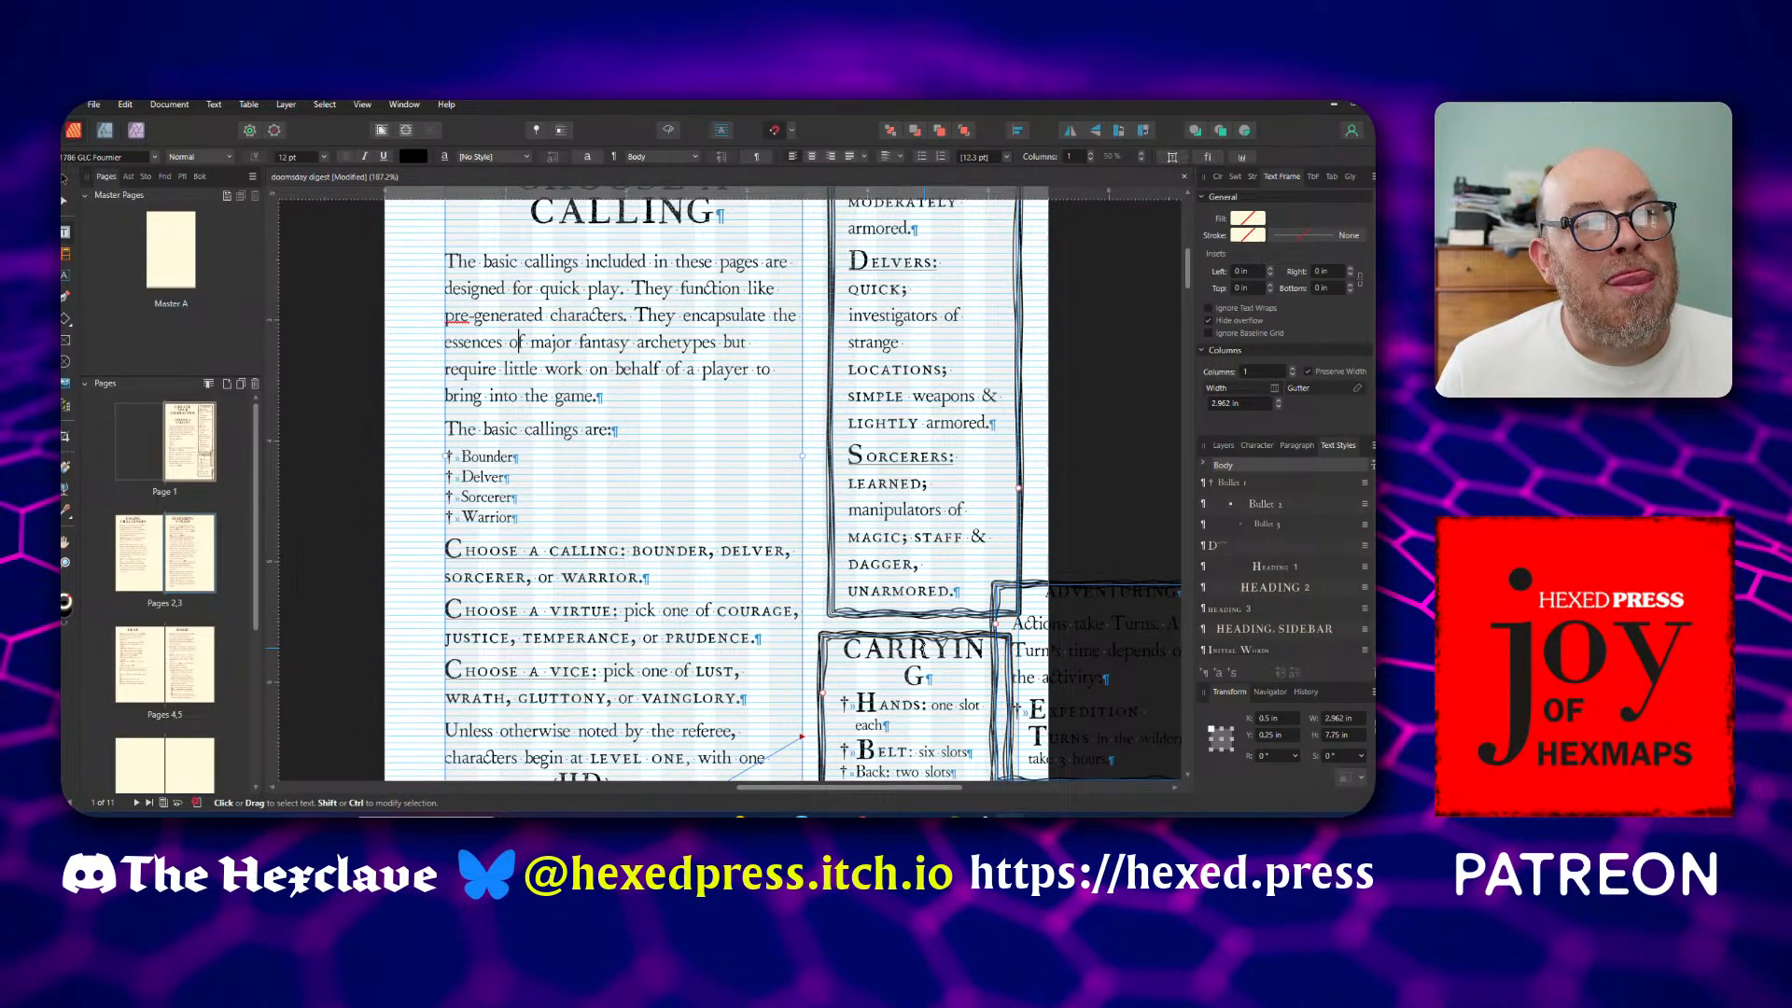
{"action": "left_click", "coordinate": [915, 650]}
{"action": "left_click", "coordinate": [1247, 626]}
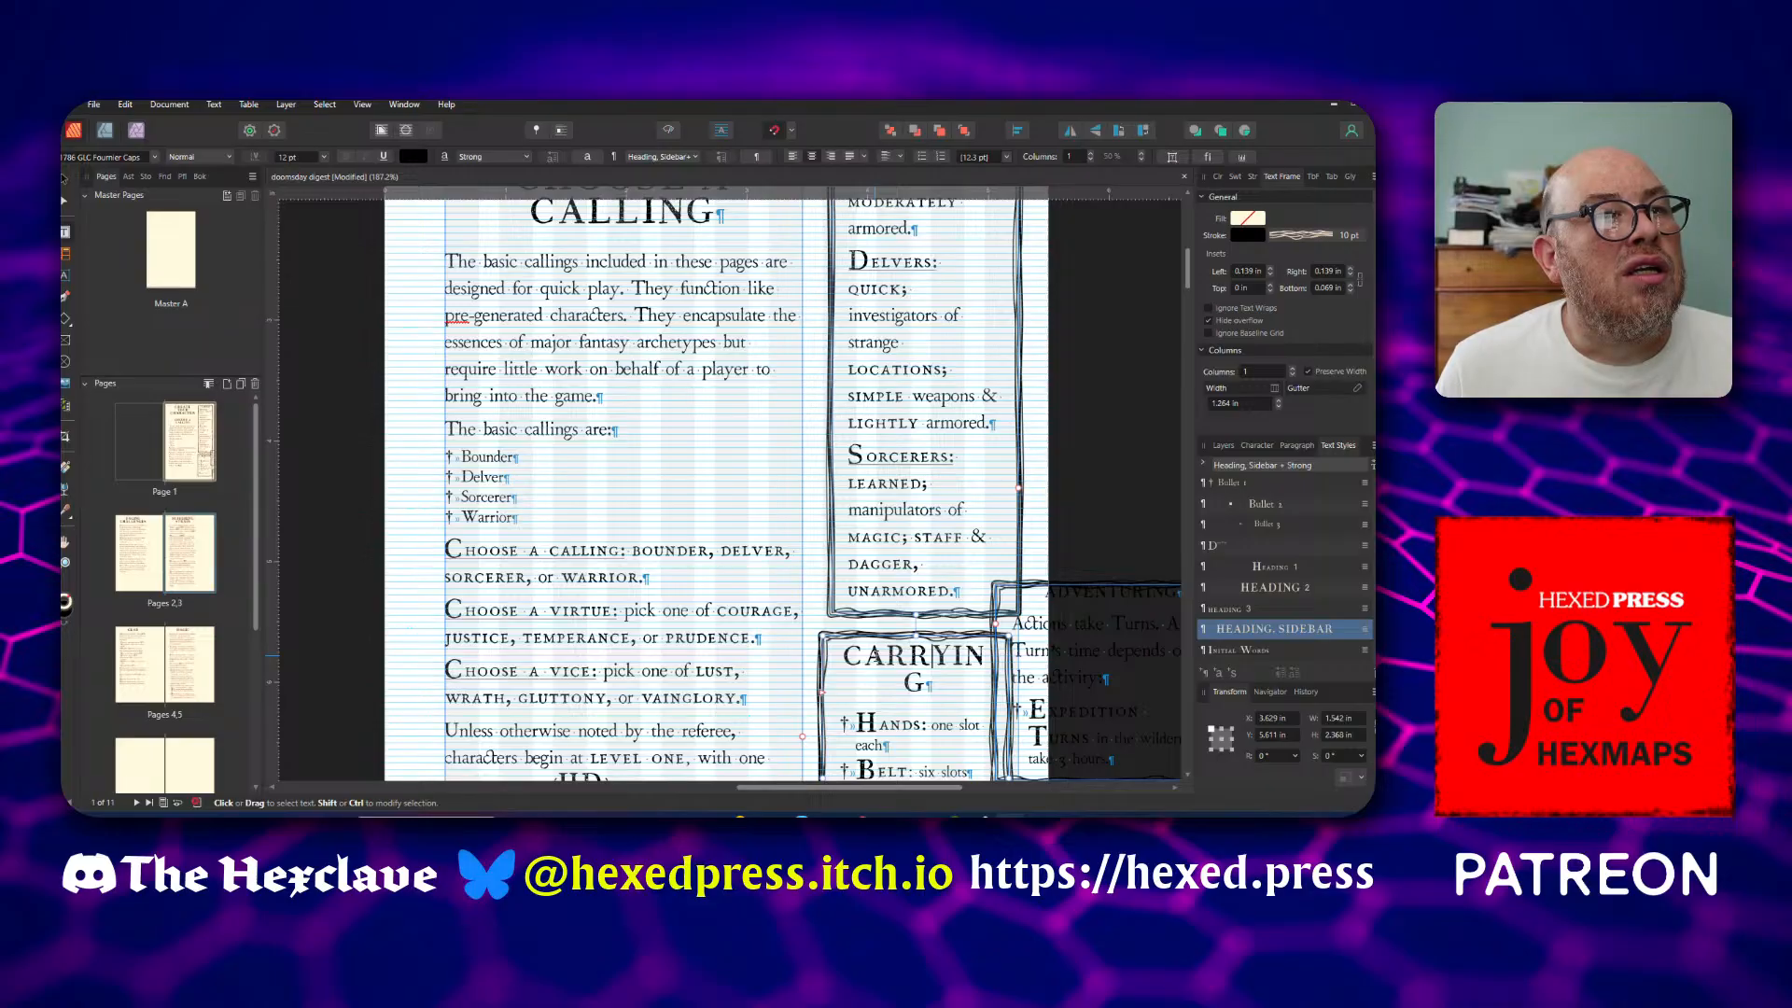
{"action": "scroll", "coordinate": [932, 656], "scroll_direction": "down", "scroll_amount": 3}
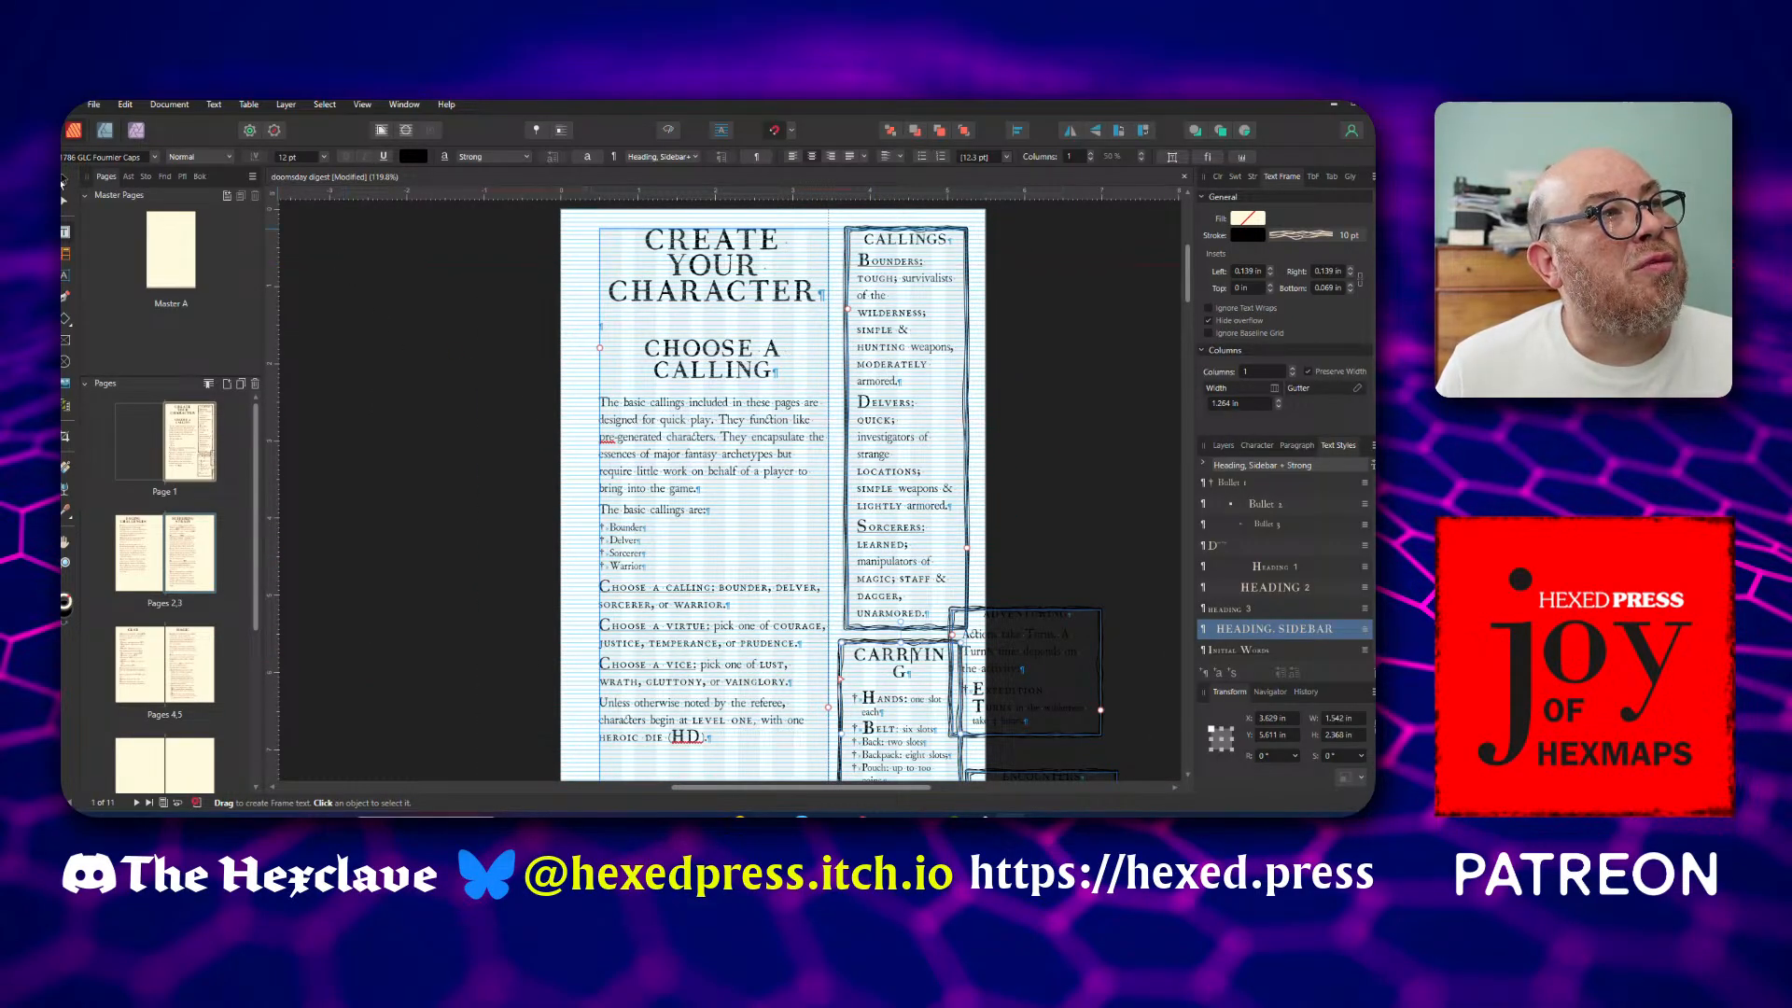
Reposition the Callings sidebar frame within the sidebar column, at about X 3.681 in and Y 0.311 in
{"action": "left_click", "coordinate": [63, 180]}
{"action": "left_click", "coordinate": [477, 564]}
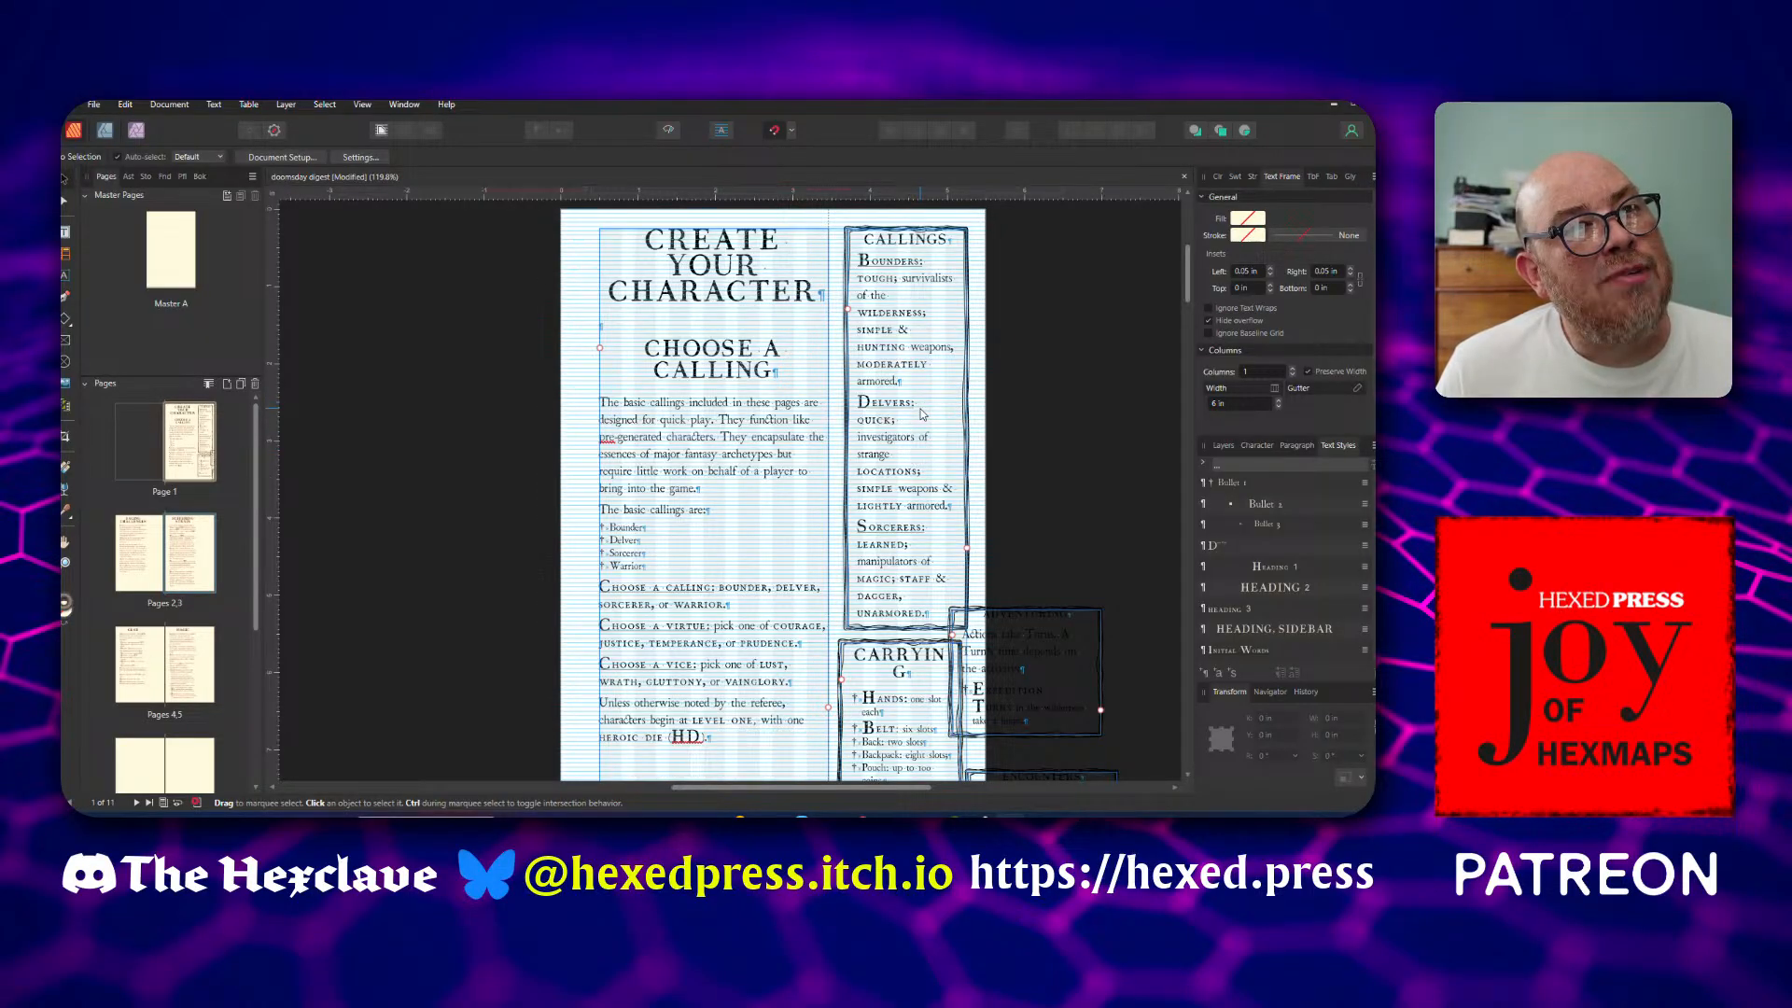
{"action": "left_click_drag", "start_coordinate": [921, 413], "coordinate": [1083, 415]}
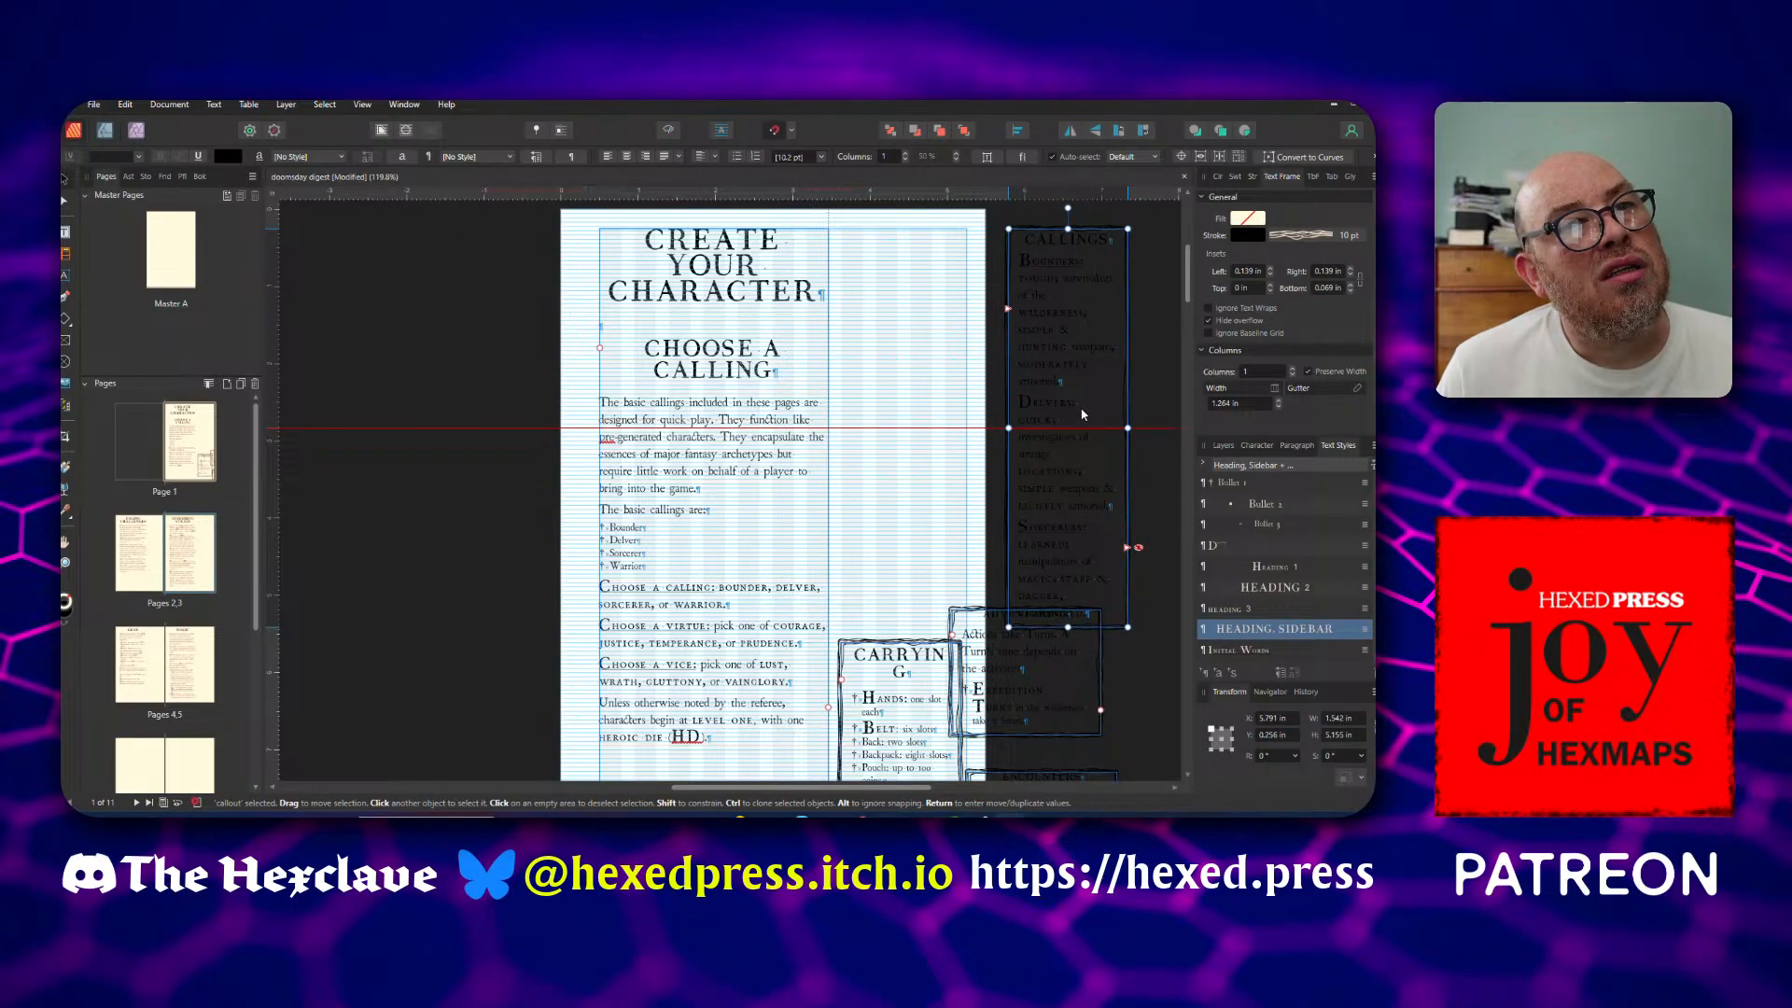
{"action": "left_click_drag", "start_coordinate": [1082, 414], "coordinate": [942, 422]}
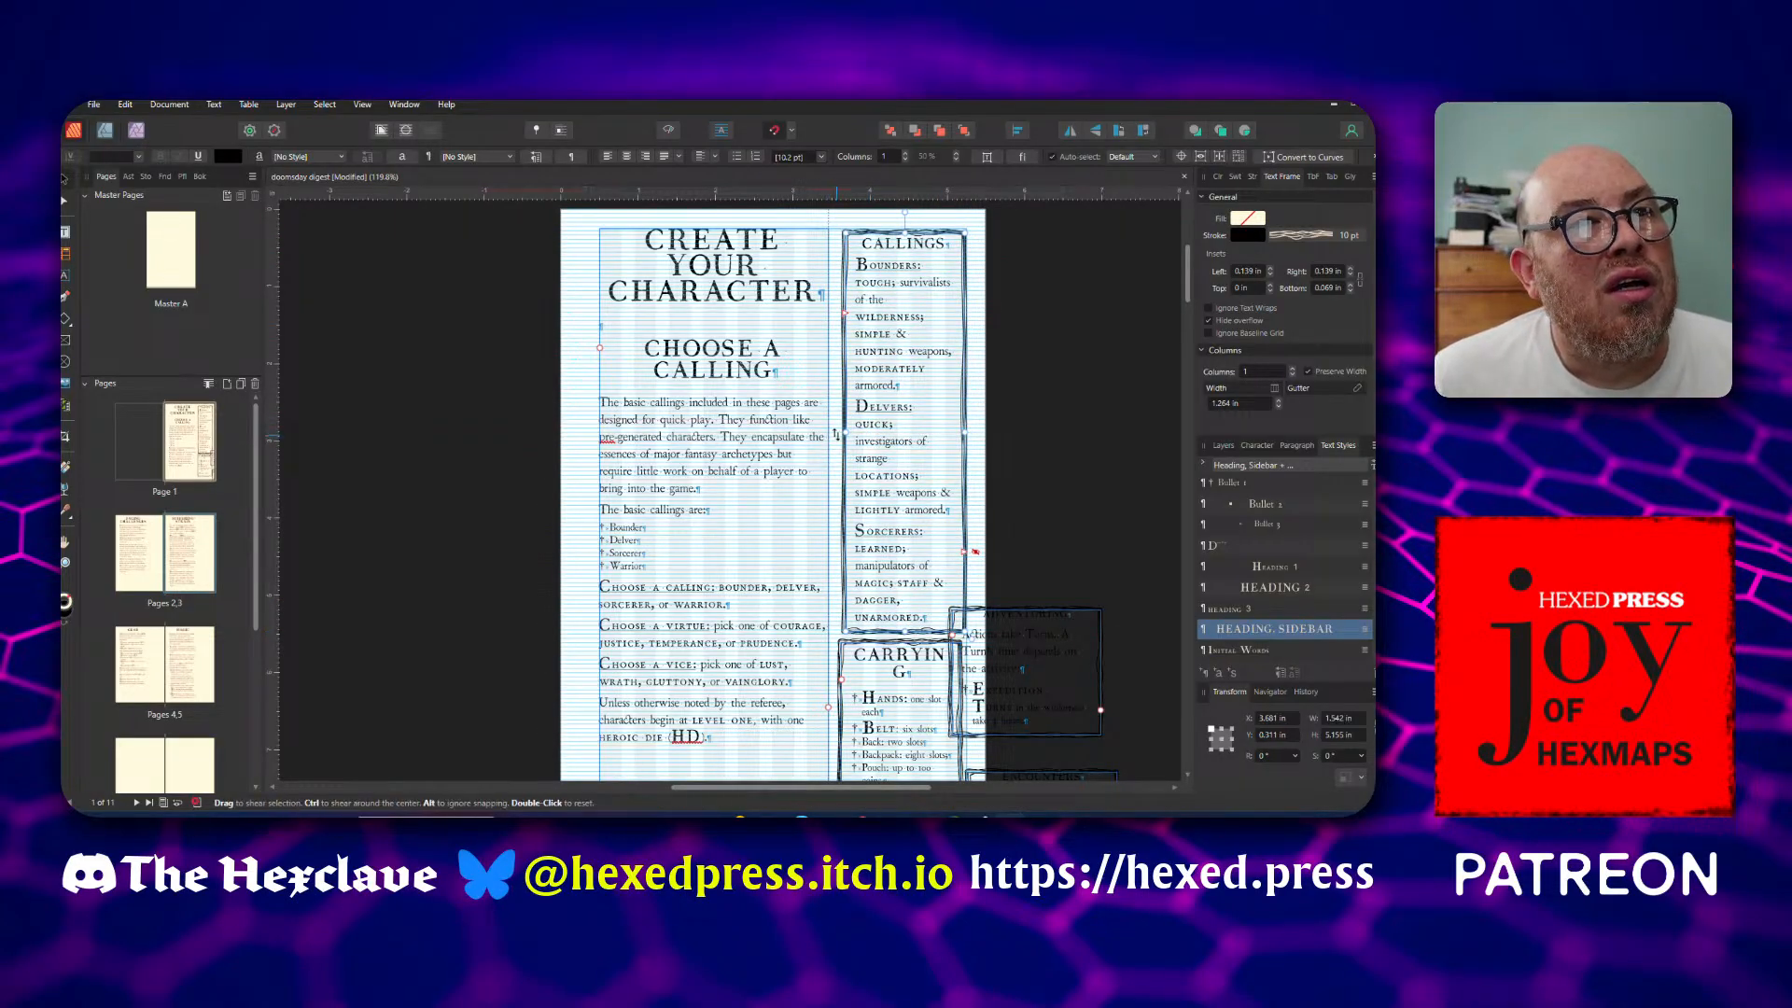
Widen the Callings sidebar frame toward the main column to about 1.622 in, keeping its outer edge in place
{"action": "left_click_drag", "start_coordinate": [844, 433], "coordinate": [839, 432]}
{"action": "scroll", "coordinate": [839, 432], "scroll_direction": "up", "scroll_amount": 4}
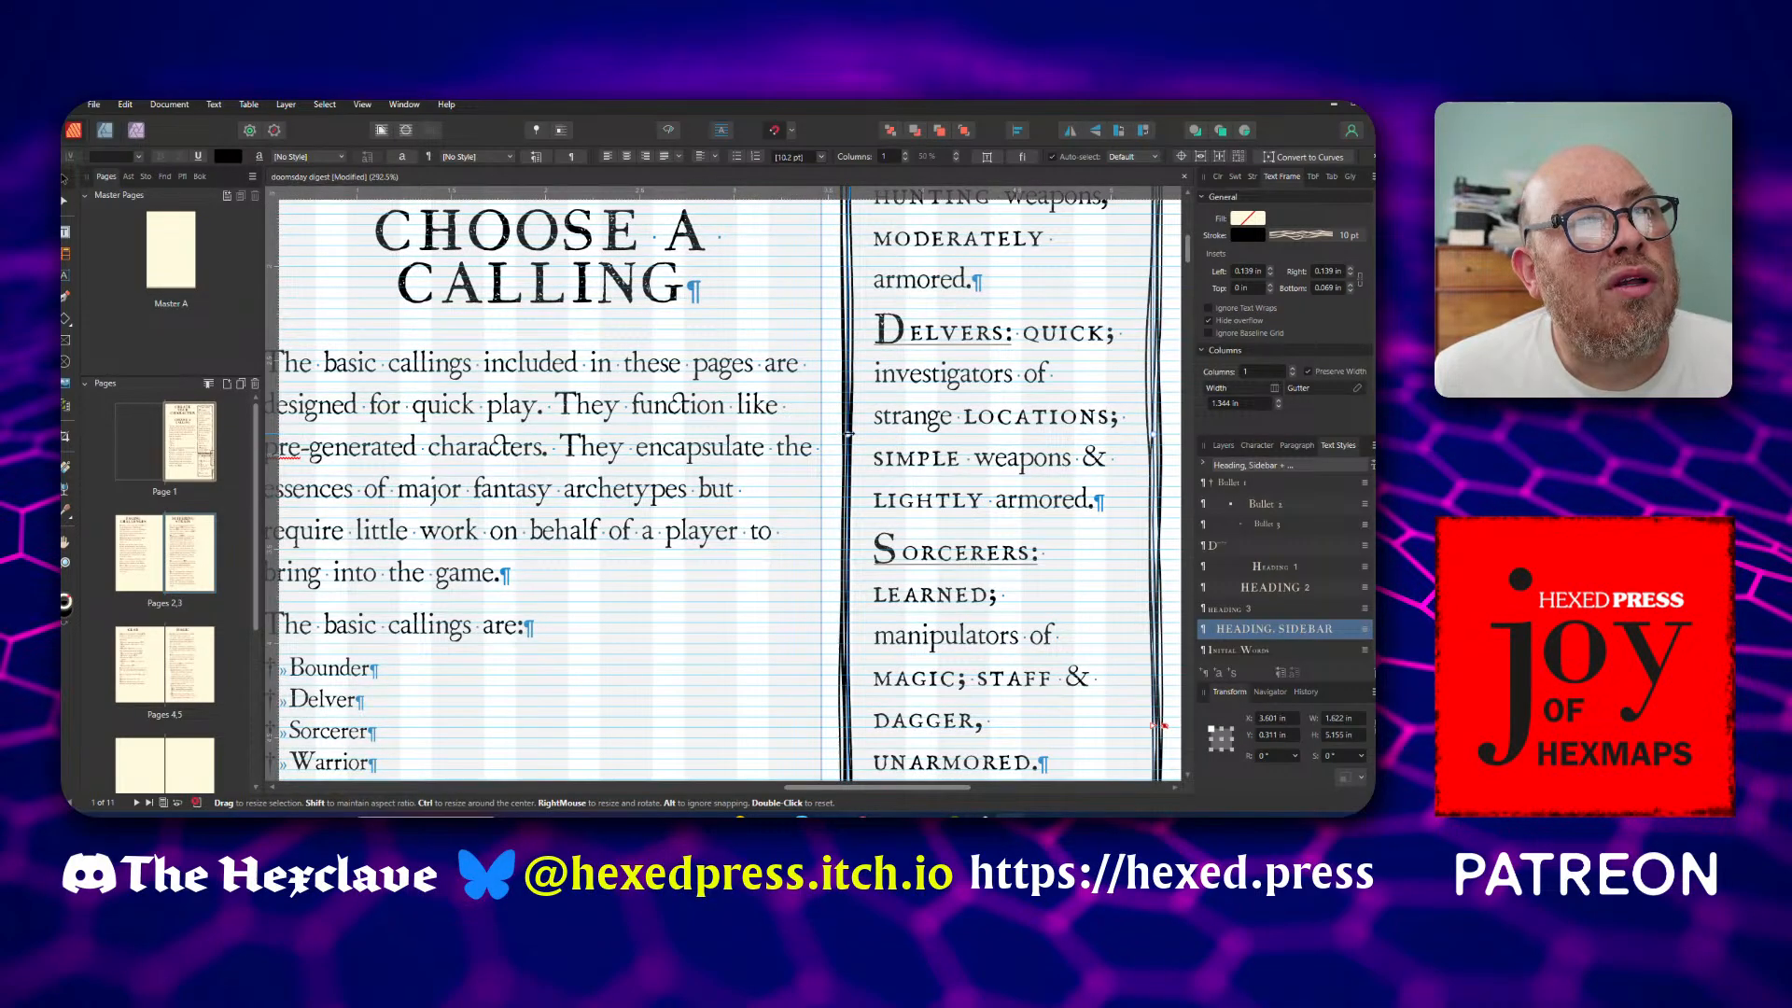
{"action": "left_click_drag", "start_coordinate": [844, 432], "coordinate": [826, 431]}
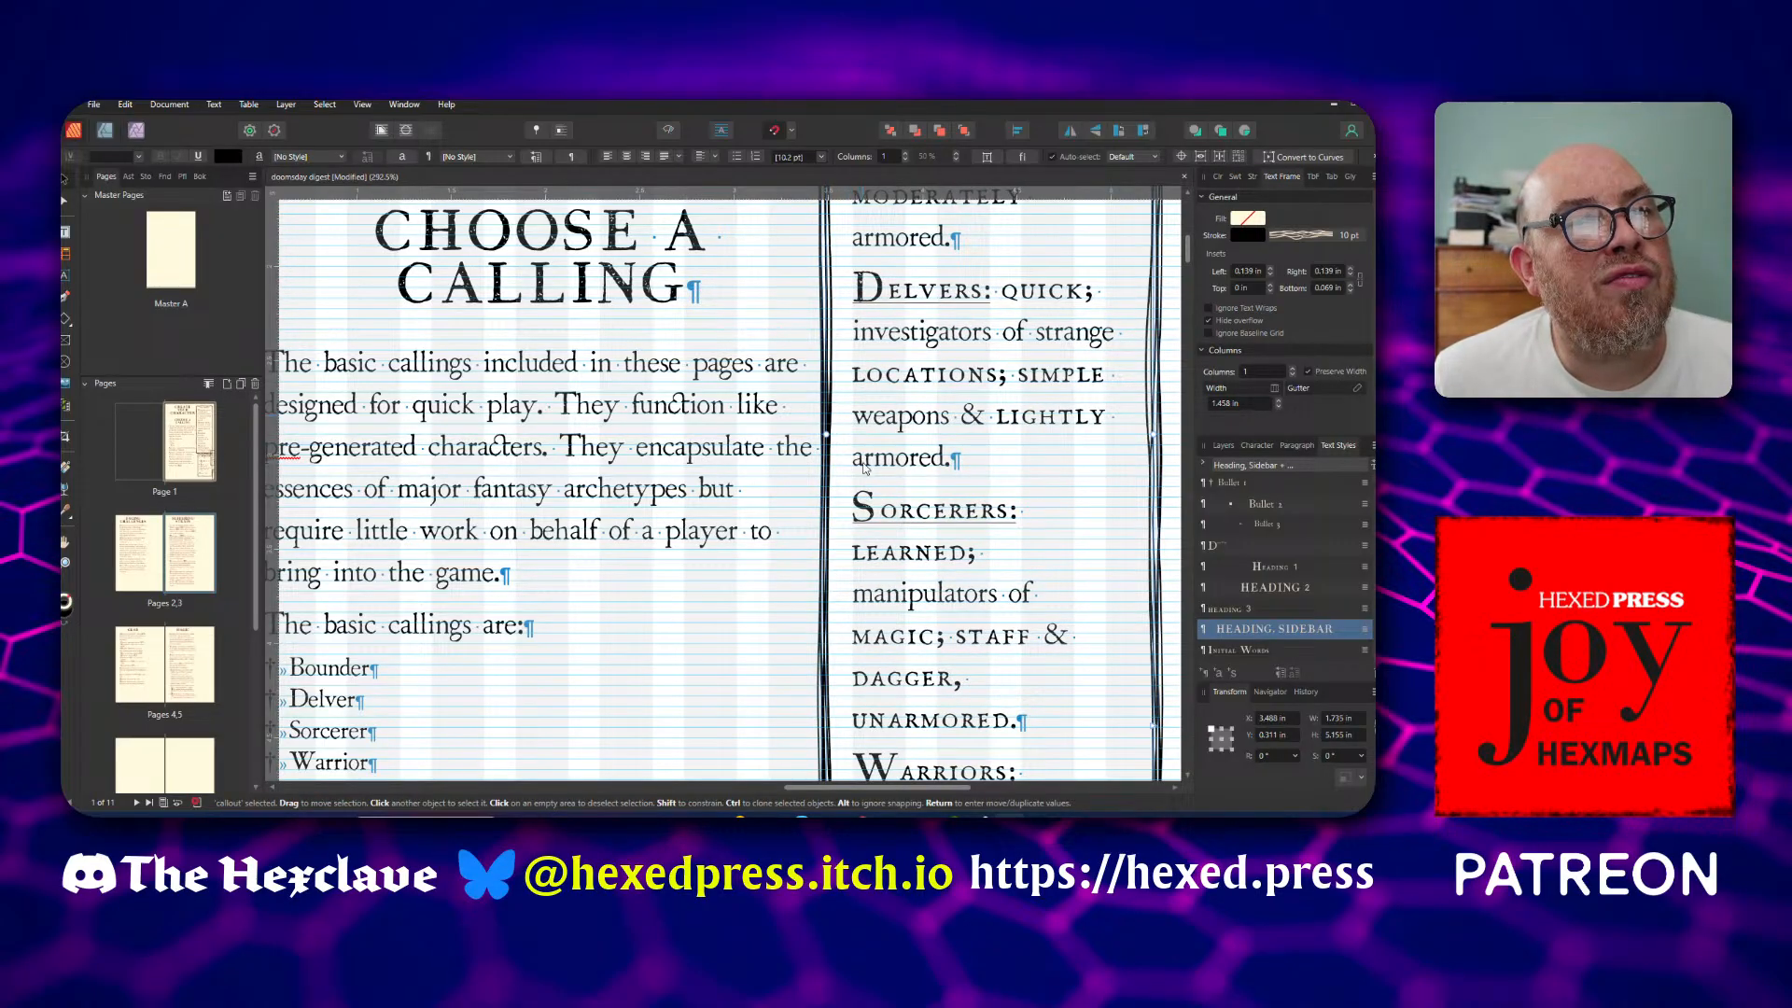
{"action": "scroll", "coordinate": [865, 467], "scroll_direction": "down", "scroll_amount": 5}
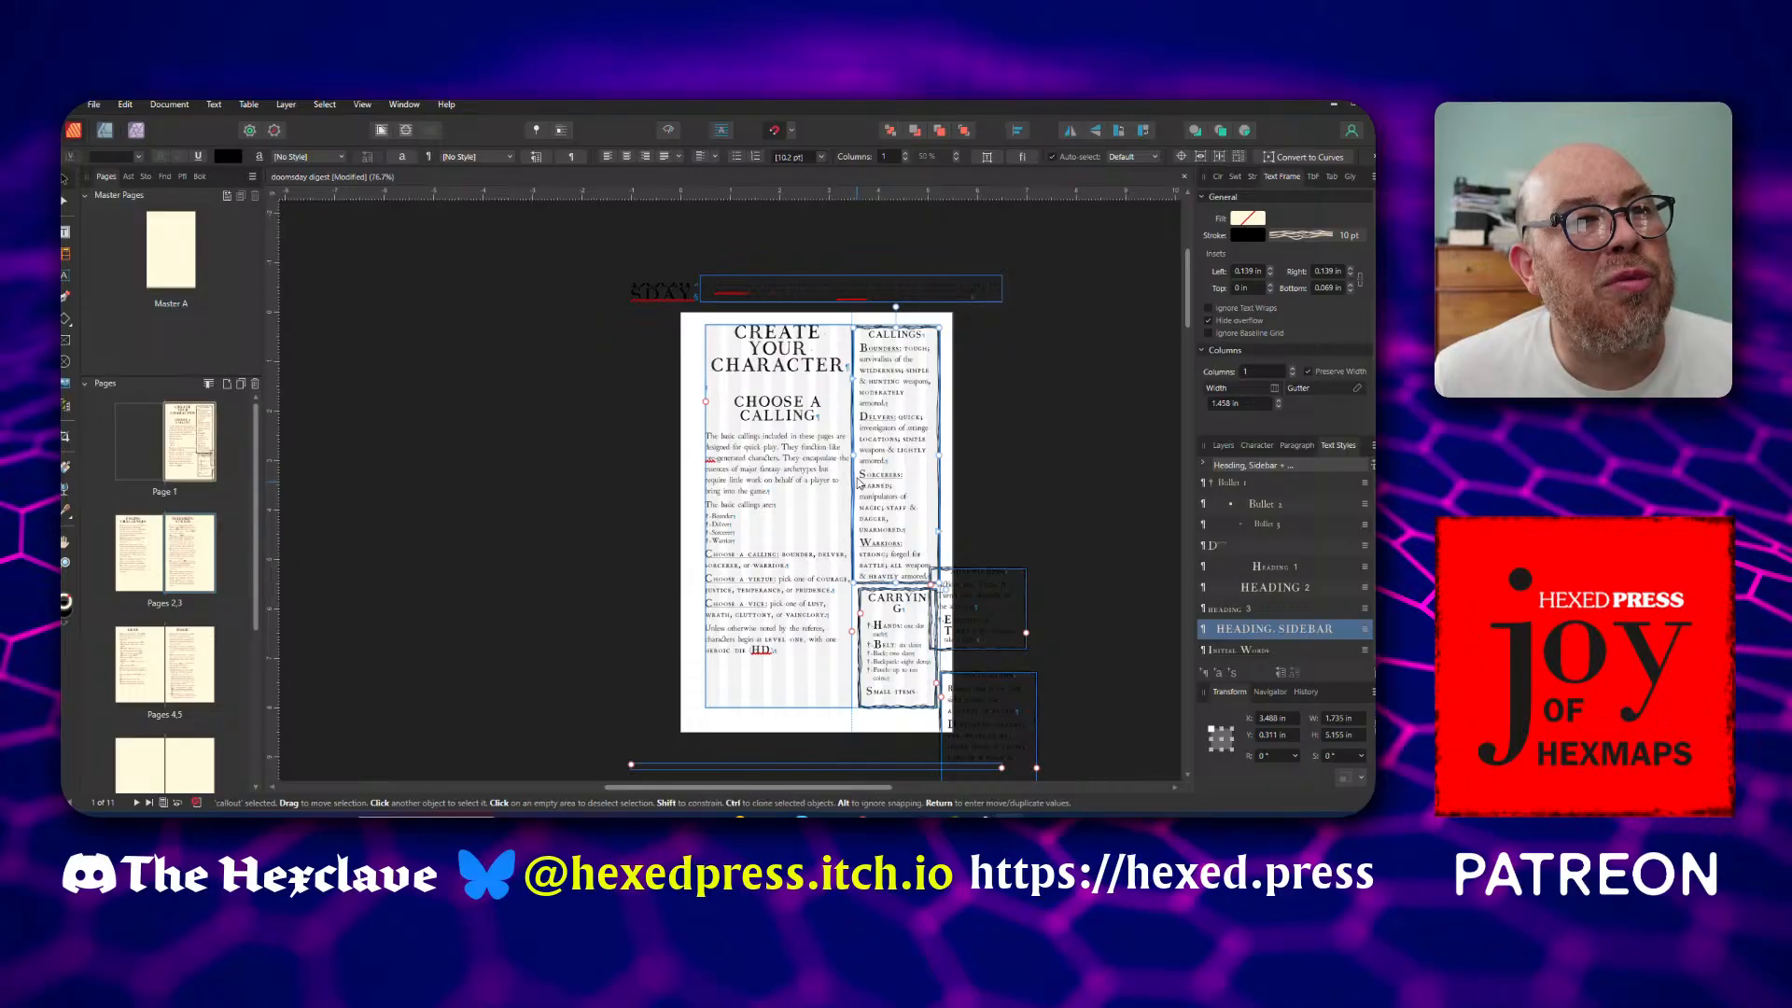
{"action": "left_click_drag", "start_coordinate": [855, 455], "coordinate": [860, 455]}
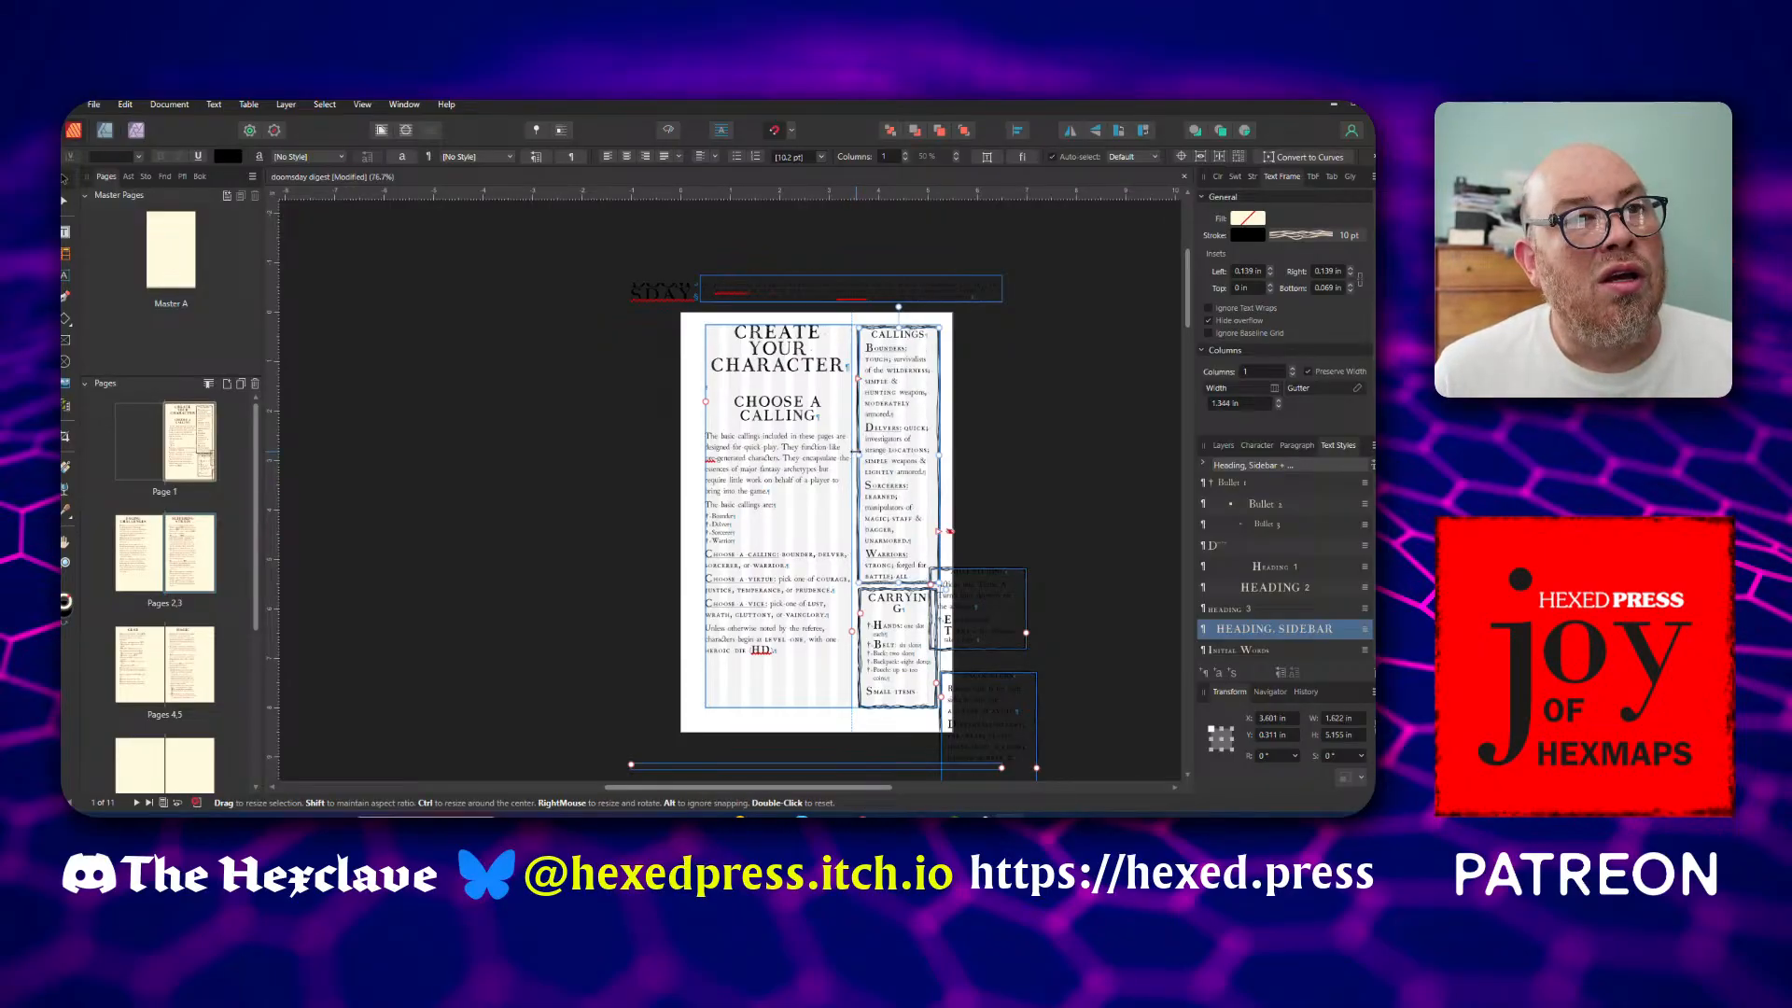
{"action": "left_click", "coordinate": [613, 487]}
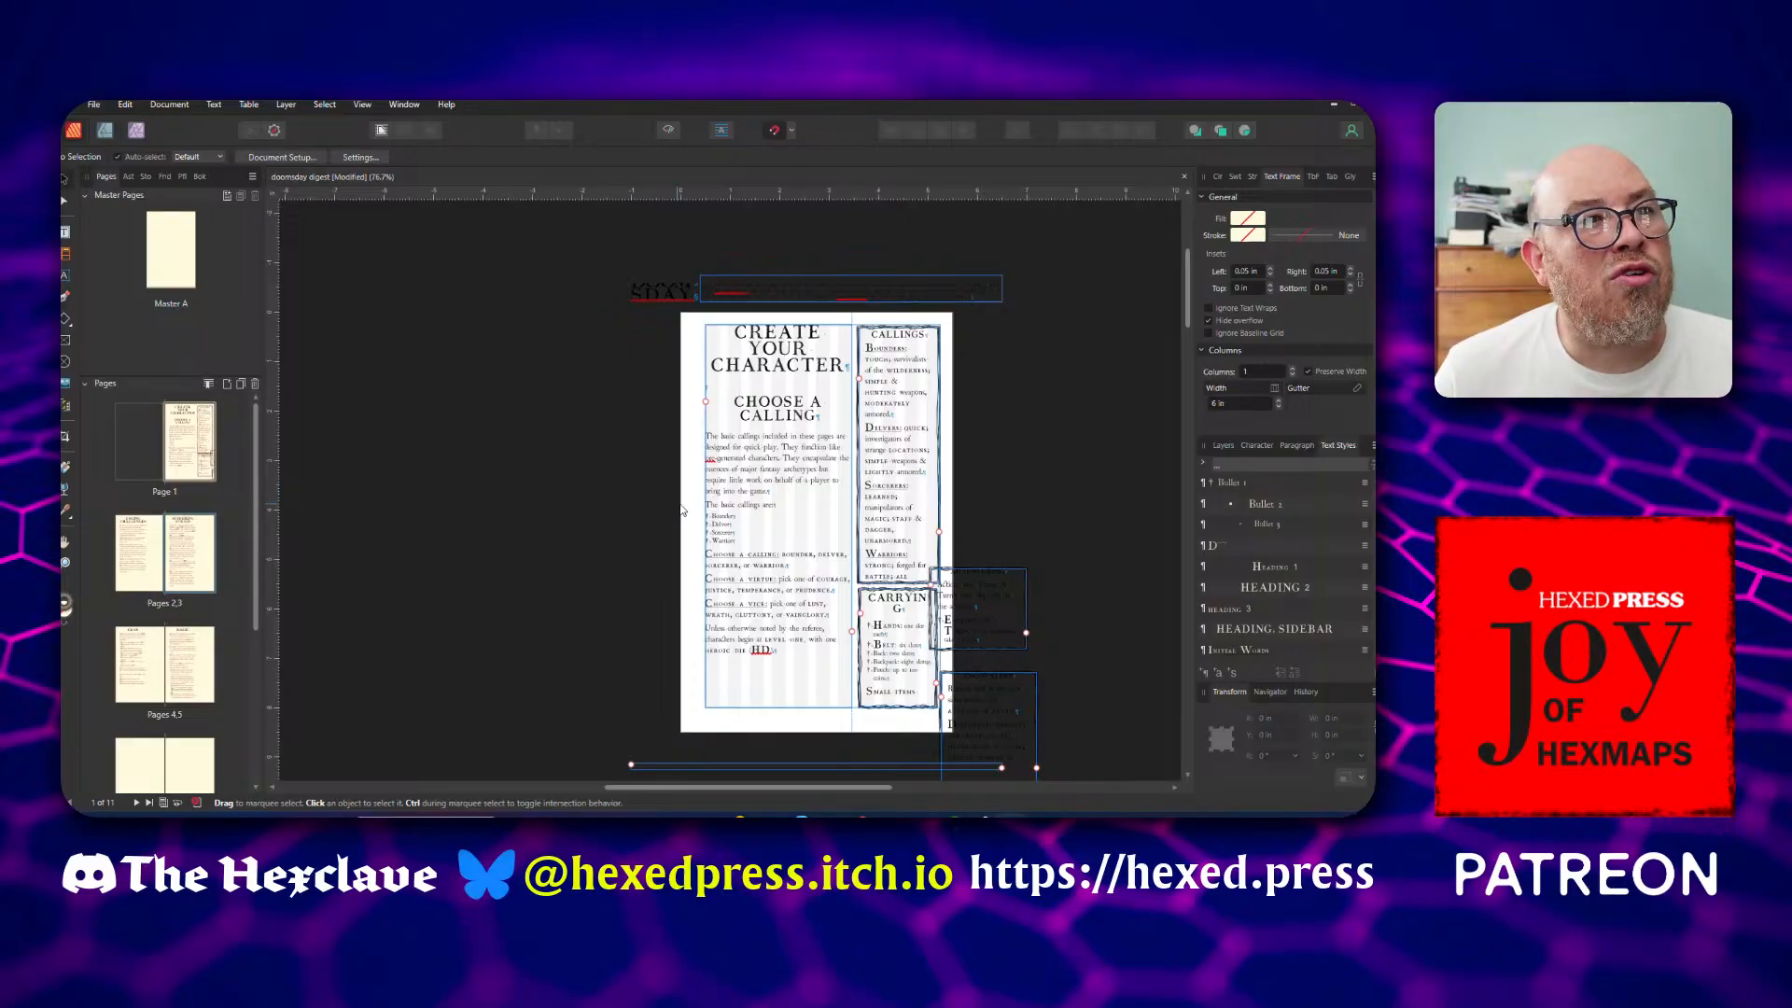
Place the text cursor in the Sorcerers entry of the Callings sidebar for editing
{"action": "scroll", "coordinate": [686, 504], "scroll_direction": "up", "scroll_amount": 3}
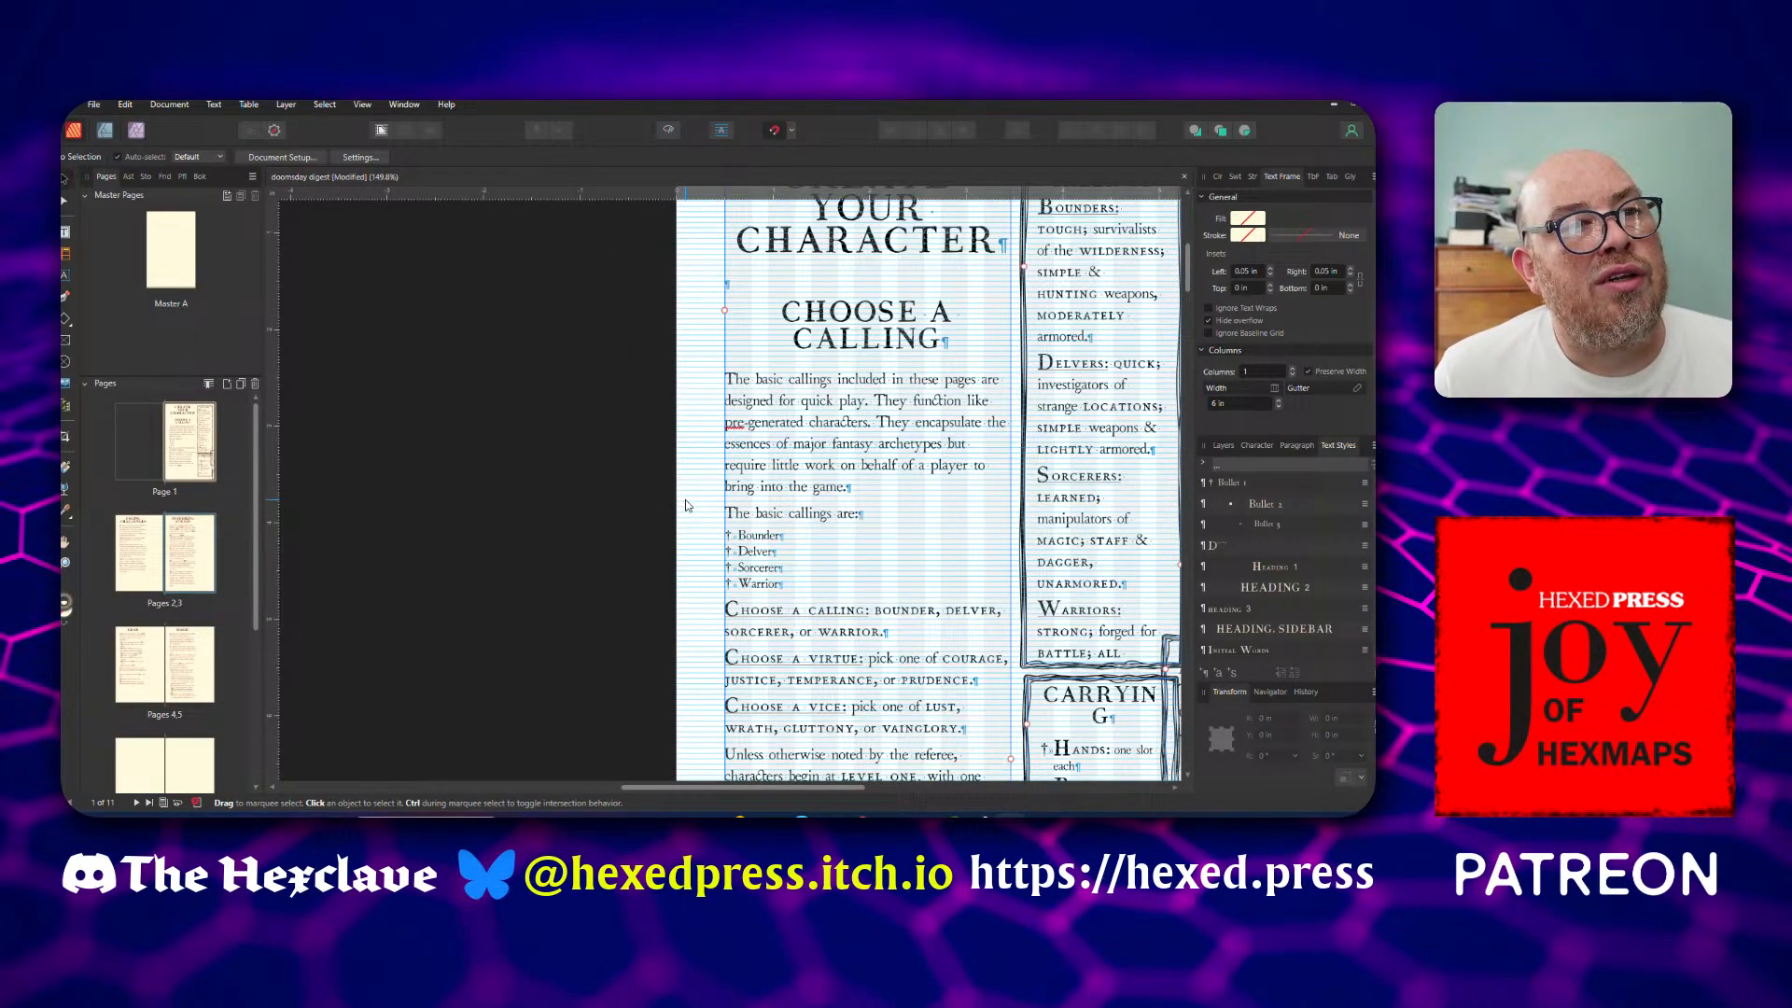
{"action": "scroll", "coordinate": [686, 507], "scroll_direction": "down", "scroll_amount": 3}
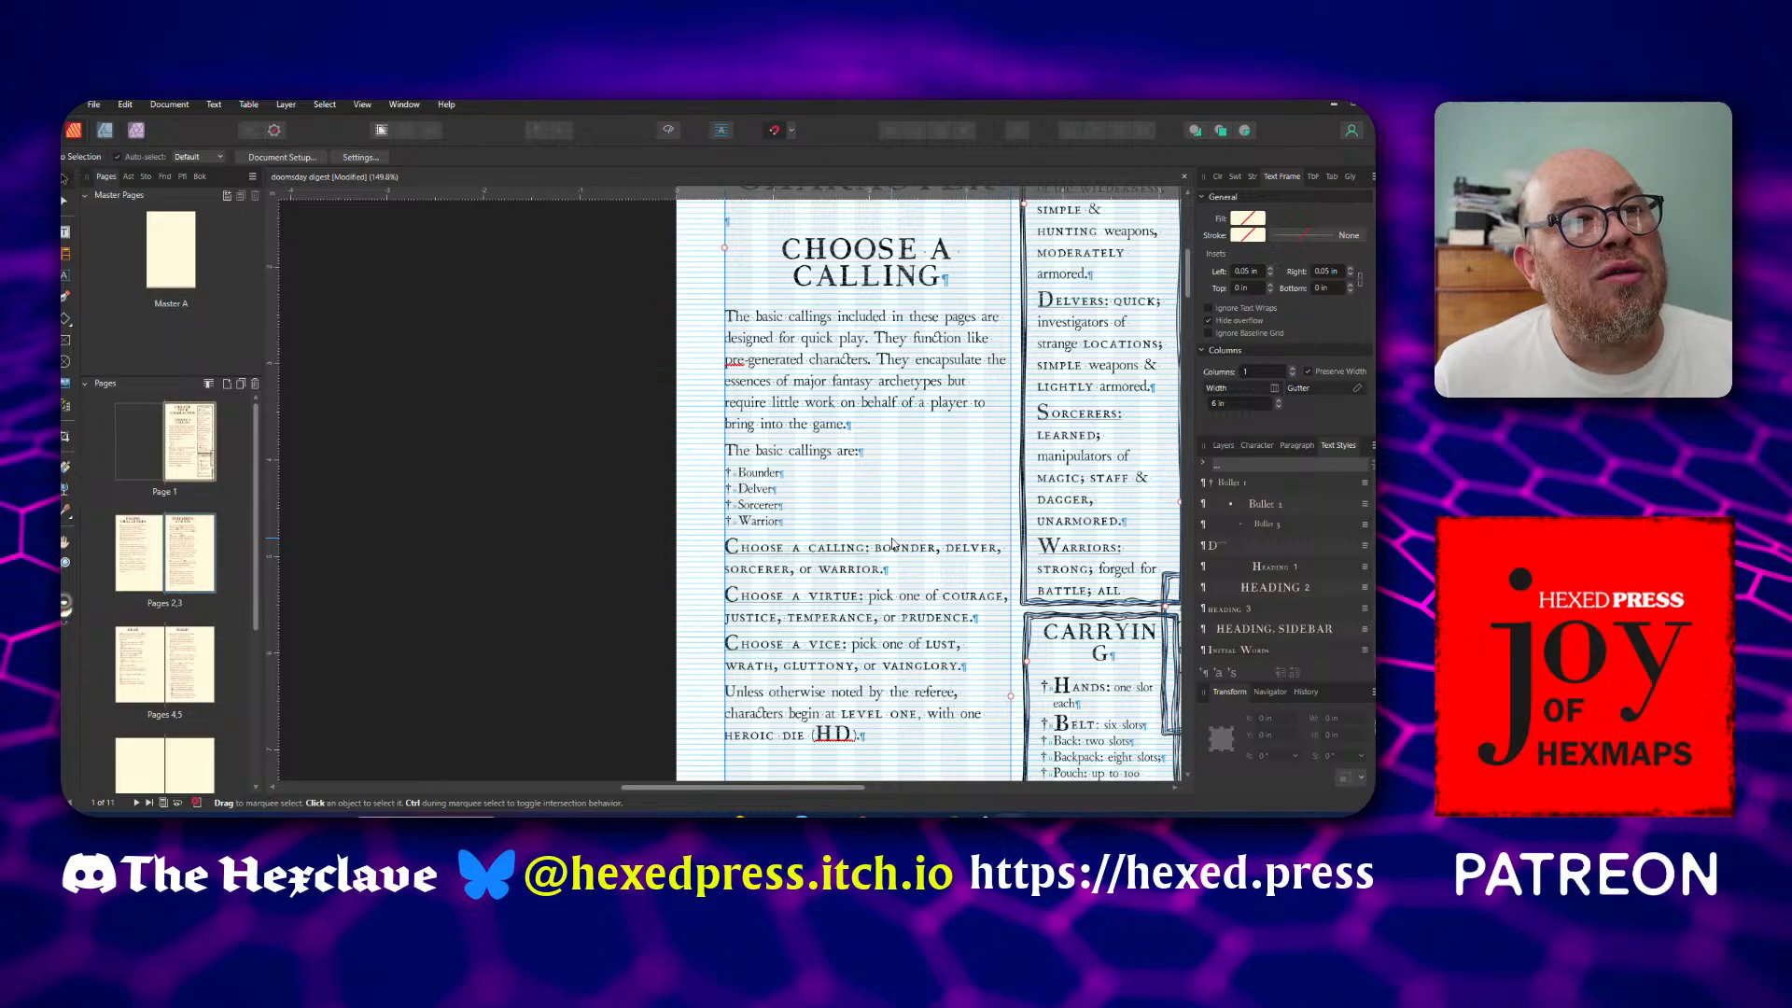
{"action": "double_click", "coordinate": [1130, 417]}
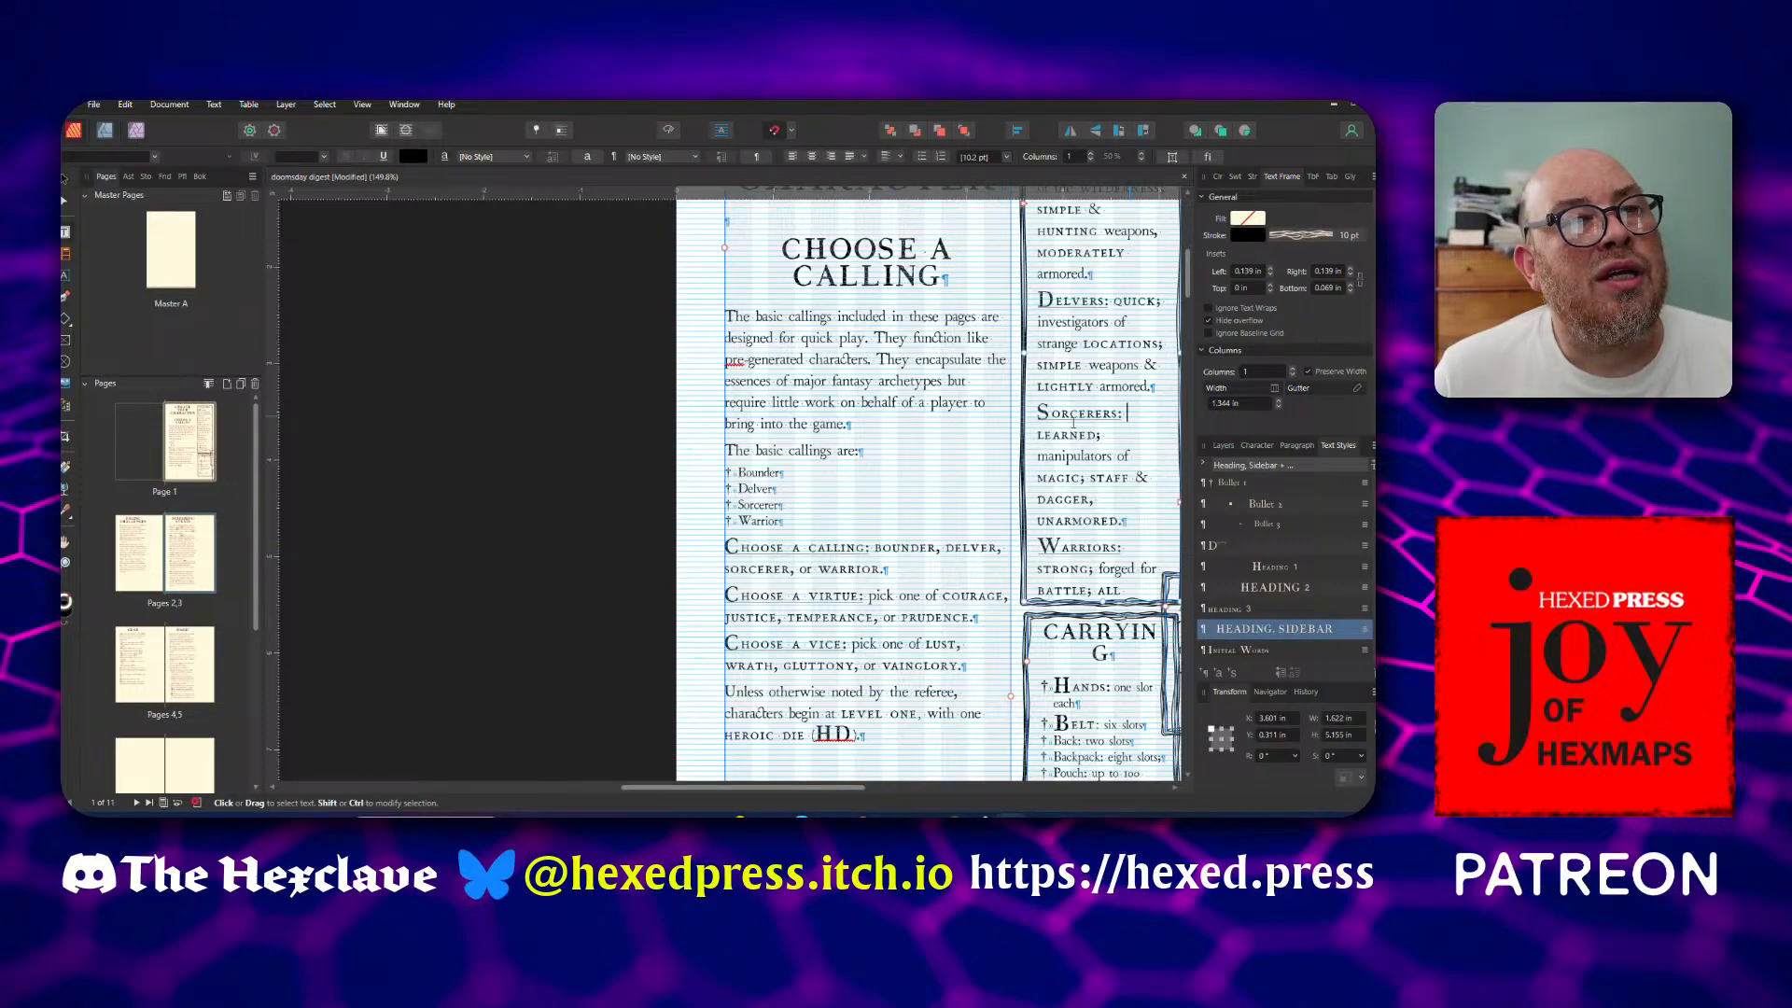
{"action": "scroll", "coordinate": [1073, 424], "scroll_direction": "up", "scroll_amount": 2}
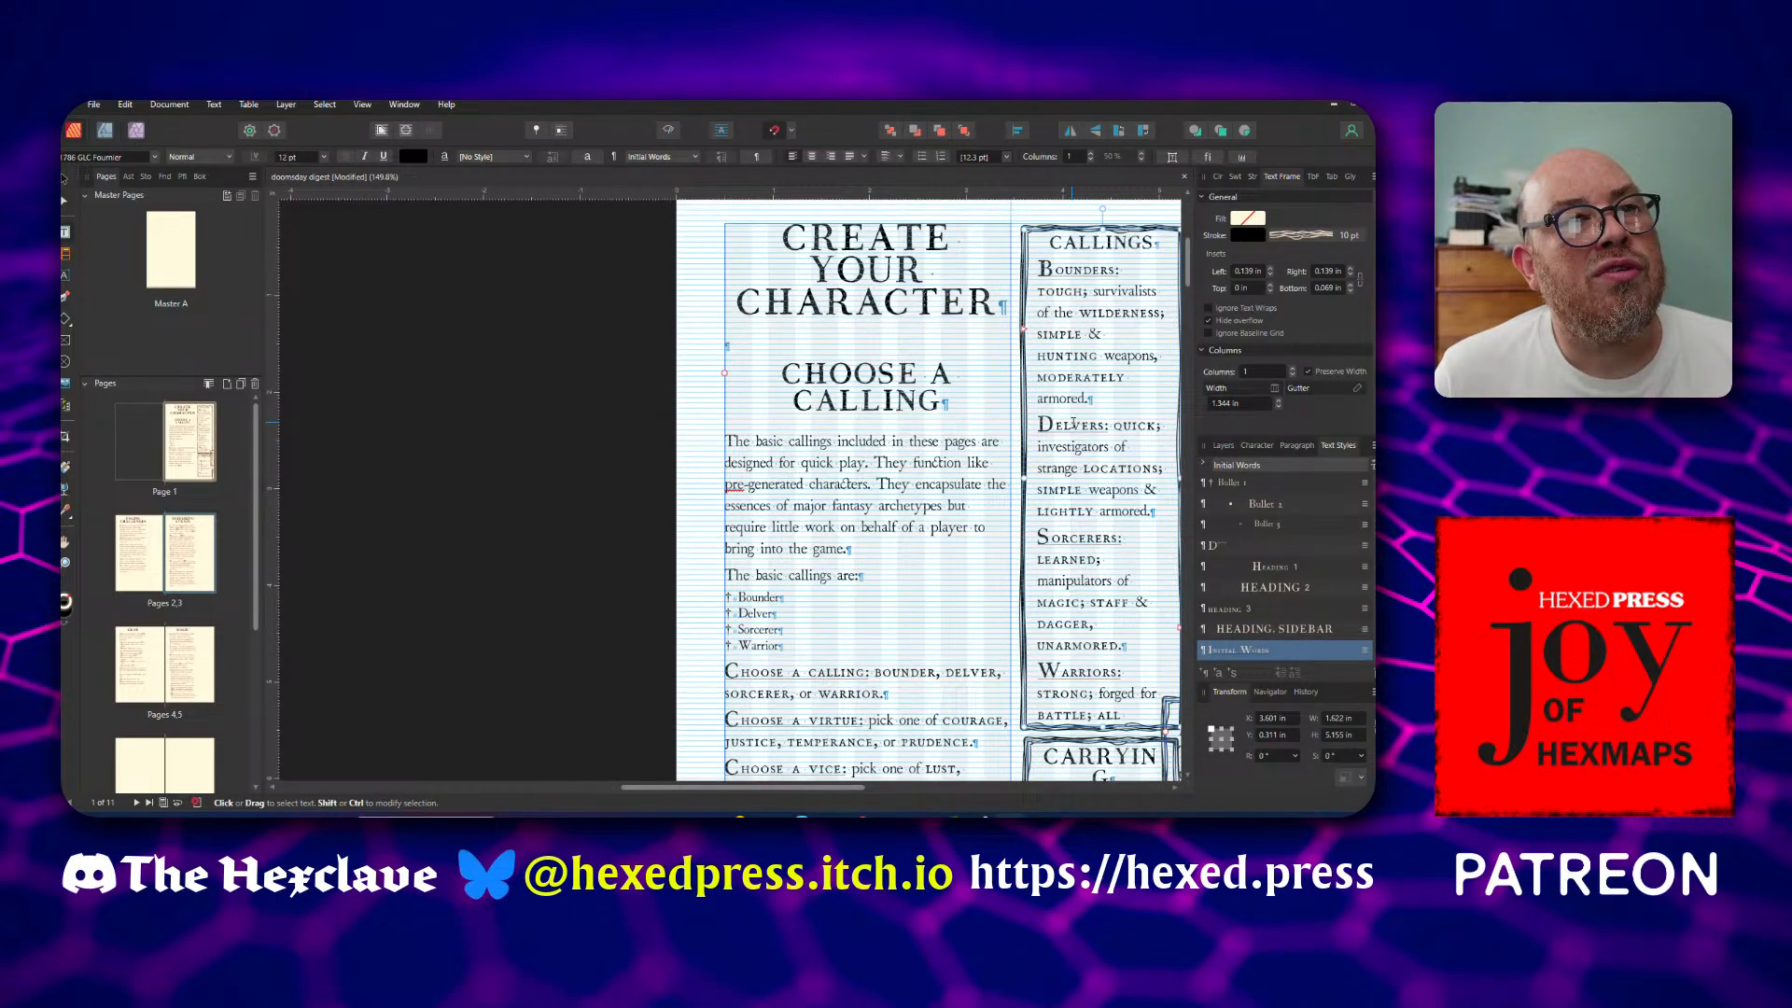
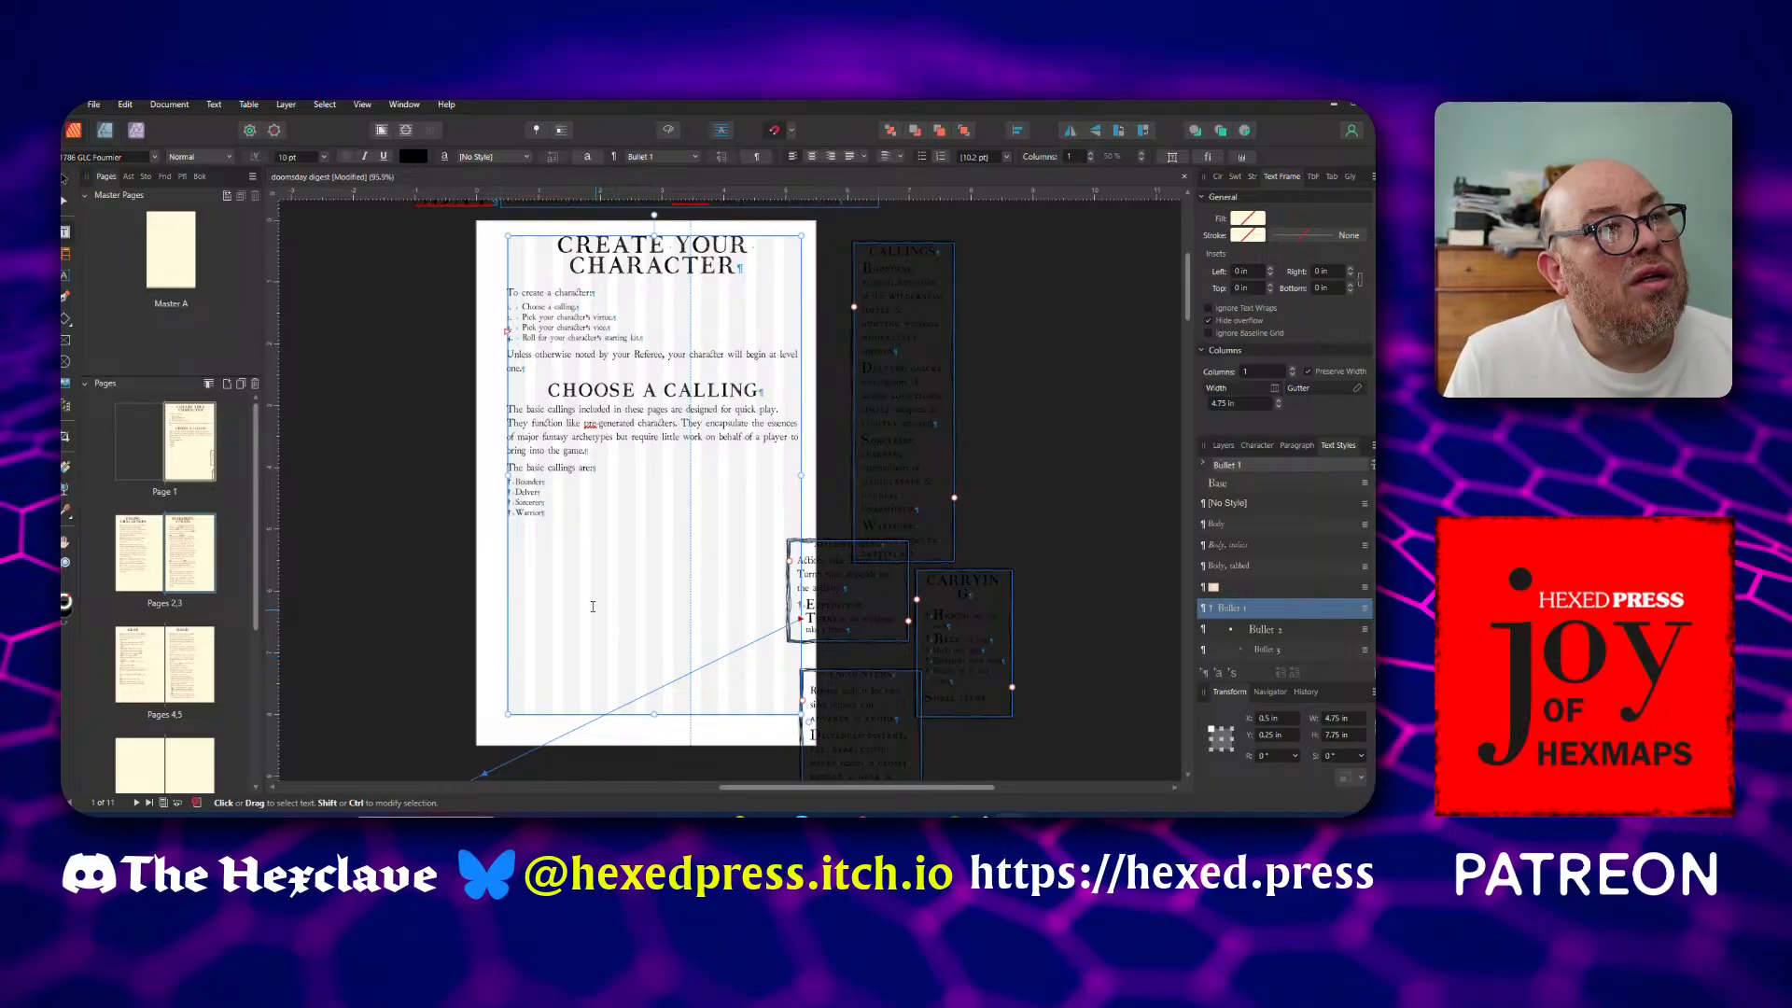
Examine the text frame linking from the character creation page to the spreads that follow it
{"action": "left_click", "coordinate": [574, 562]}
{"action": "scroll", "coordinate": [574, 563], "scroll_direction": "up", "scroll_amount": 2}
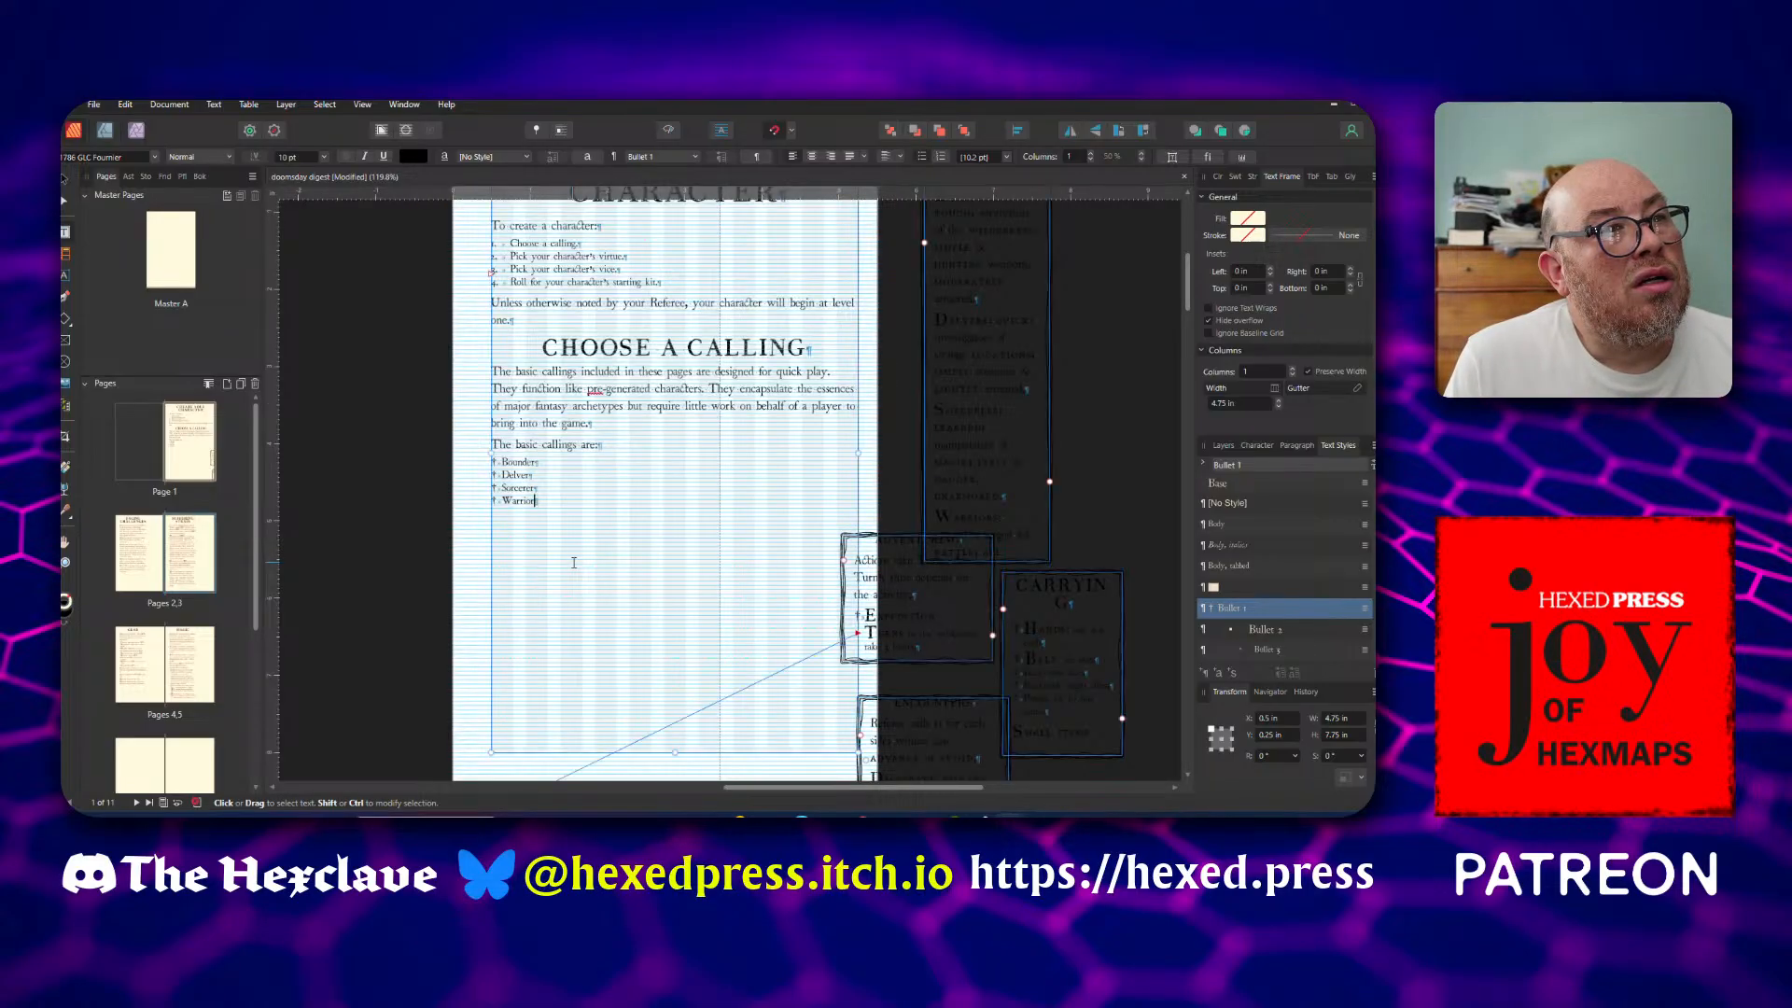
{"action": "scroll", "coordinate": [574, 563], "scroll_direction": "down", "scroll_amount": 3}
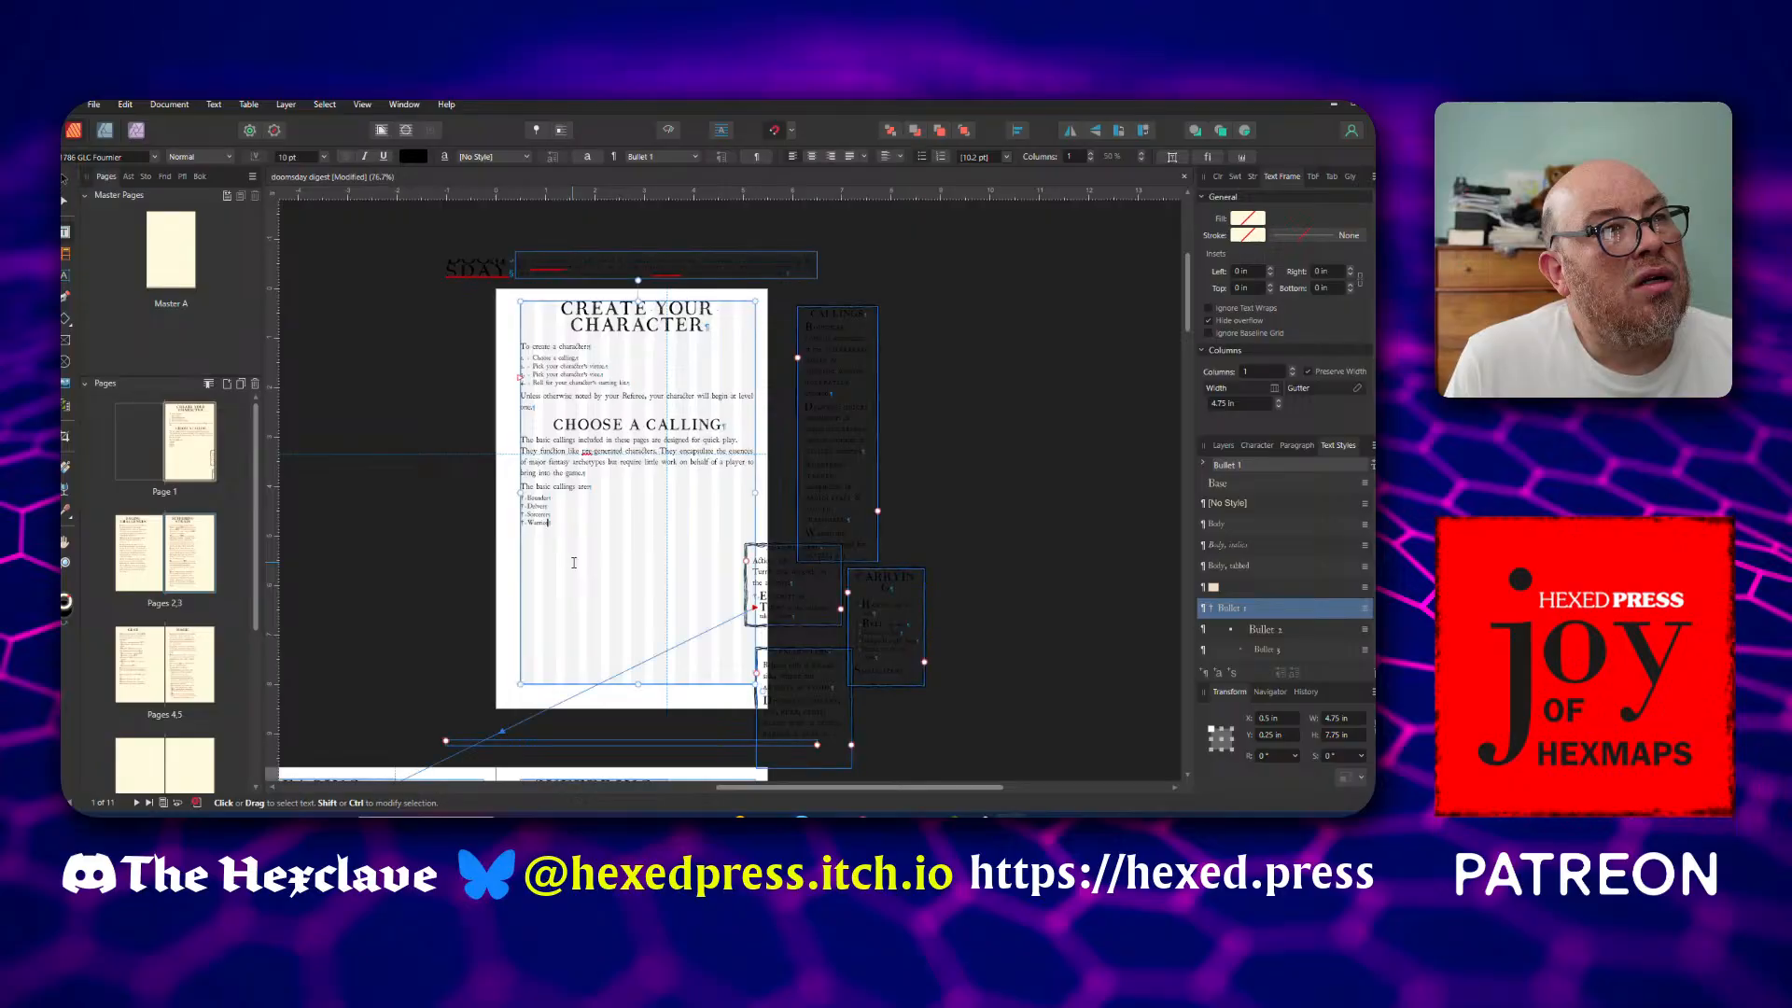
{"action": "scroll", "coordinate": [574, 563], "scroll_direction": "down", "scroll_amount": 2}
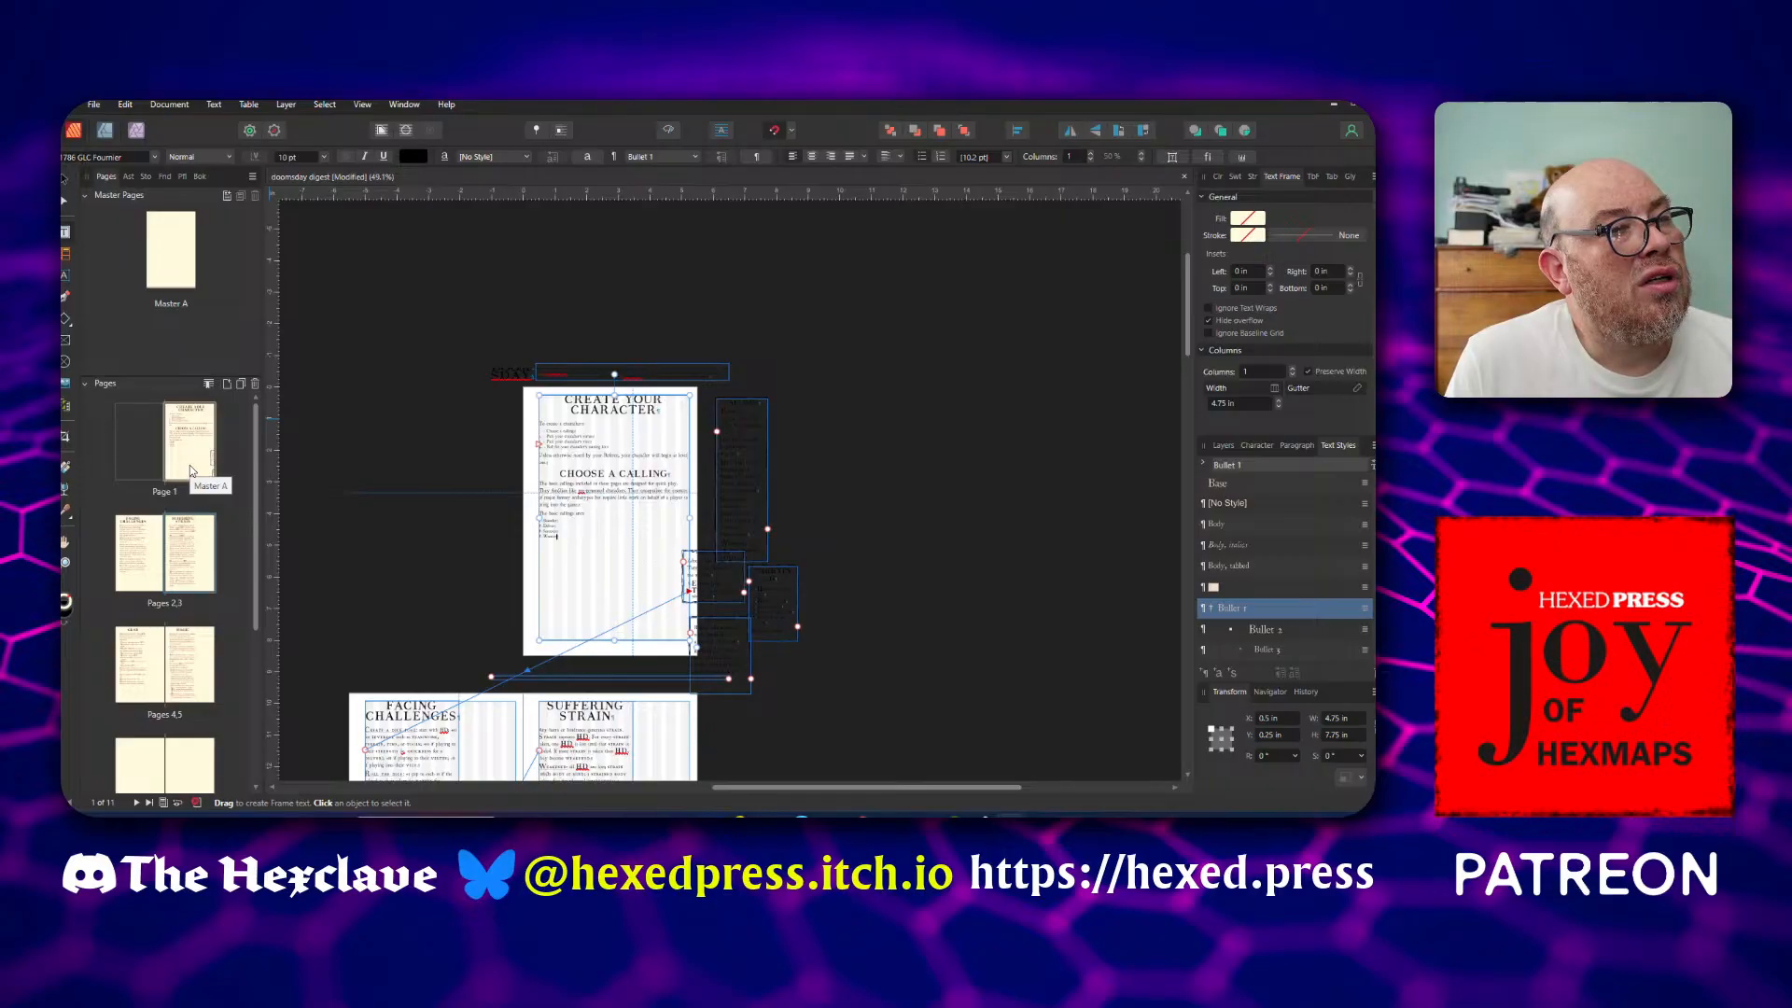
{"action": "scroll", "coordinate": [451, 514], "scroll_direction": "down", "scroll_amount": 2}
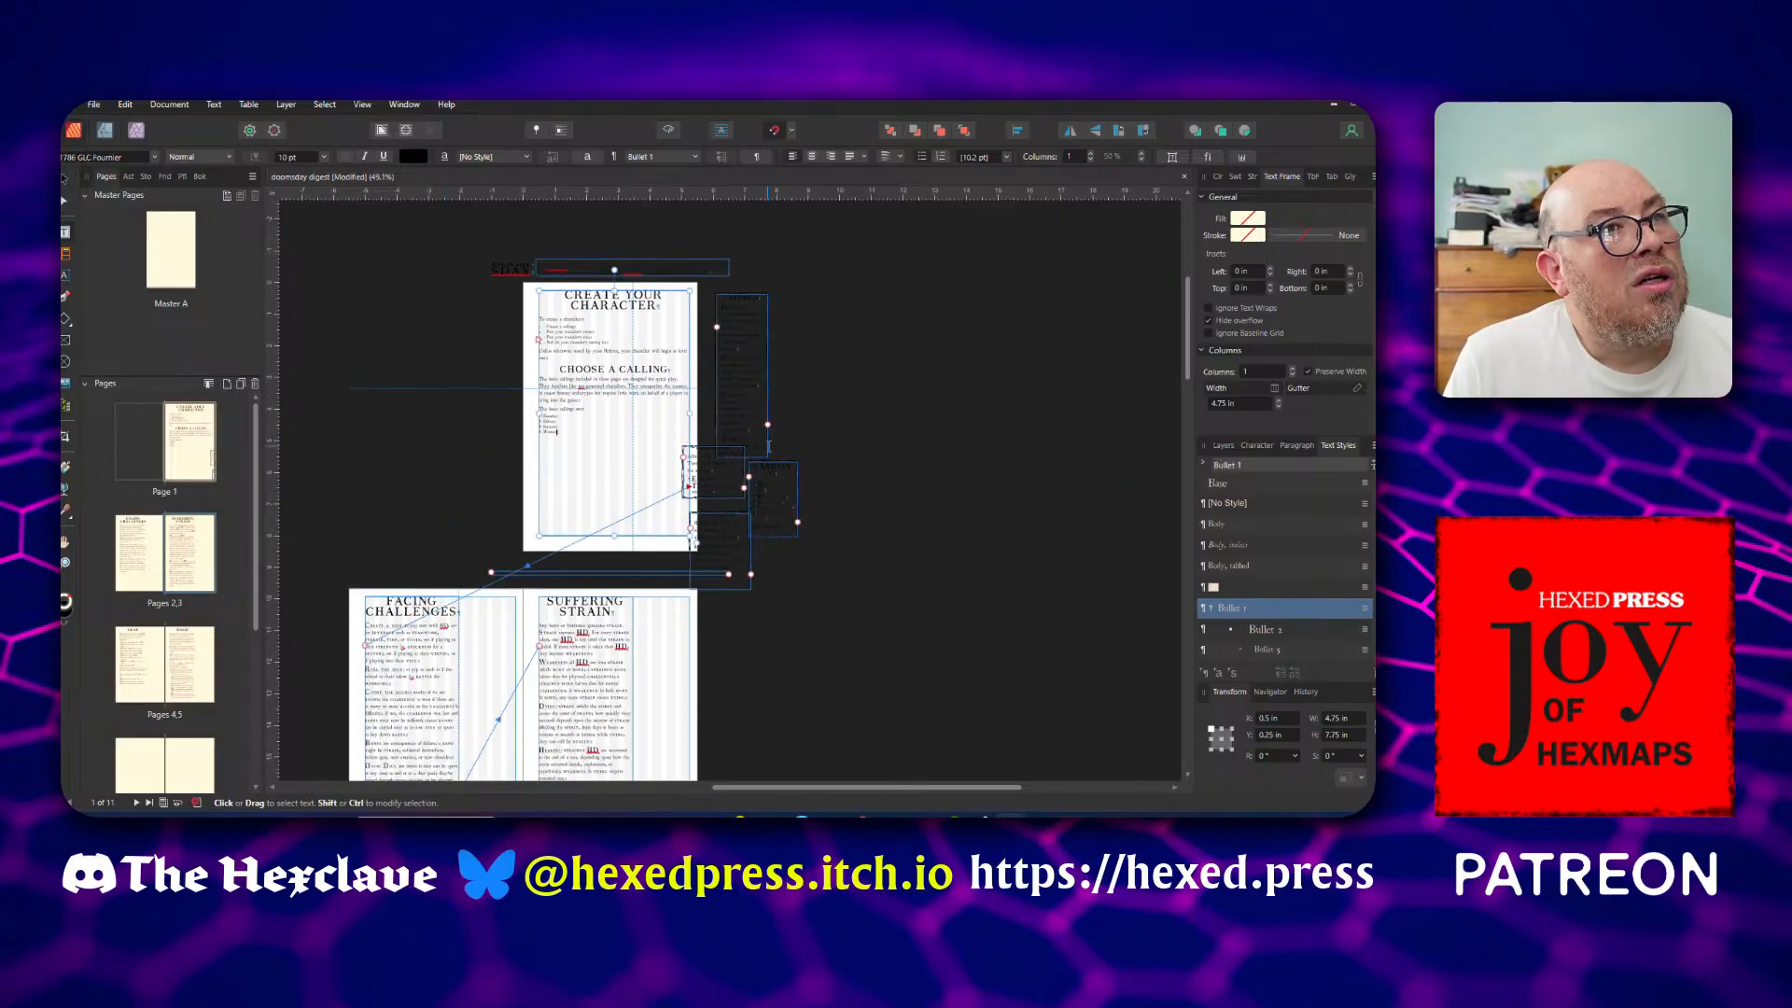
{"action": "left_click", "coordinate": [760, 425]}
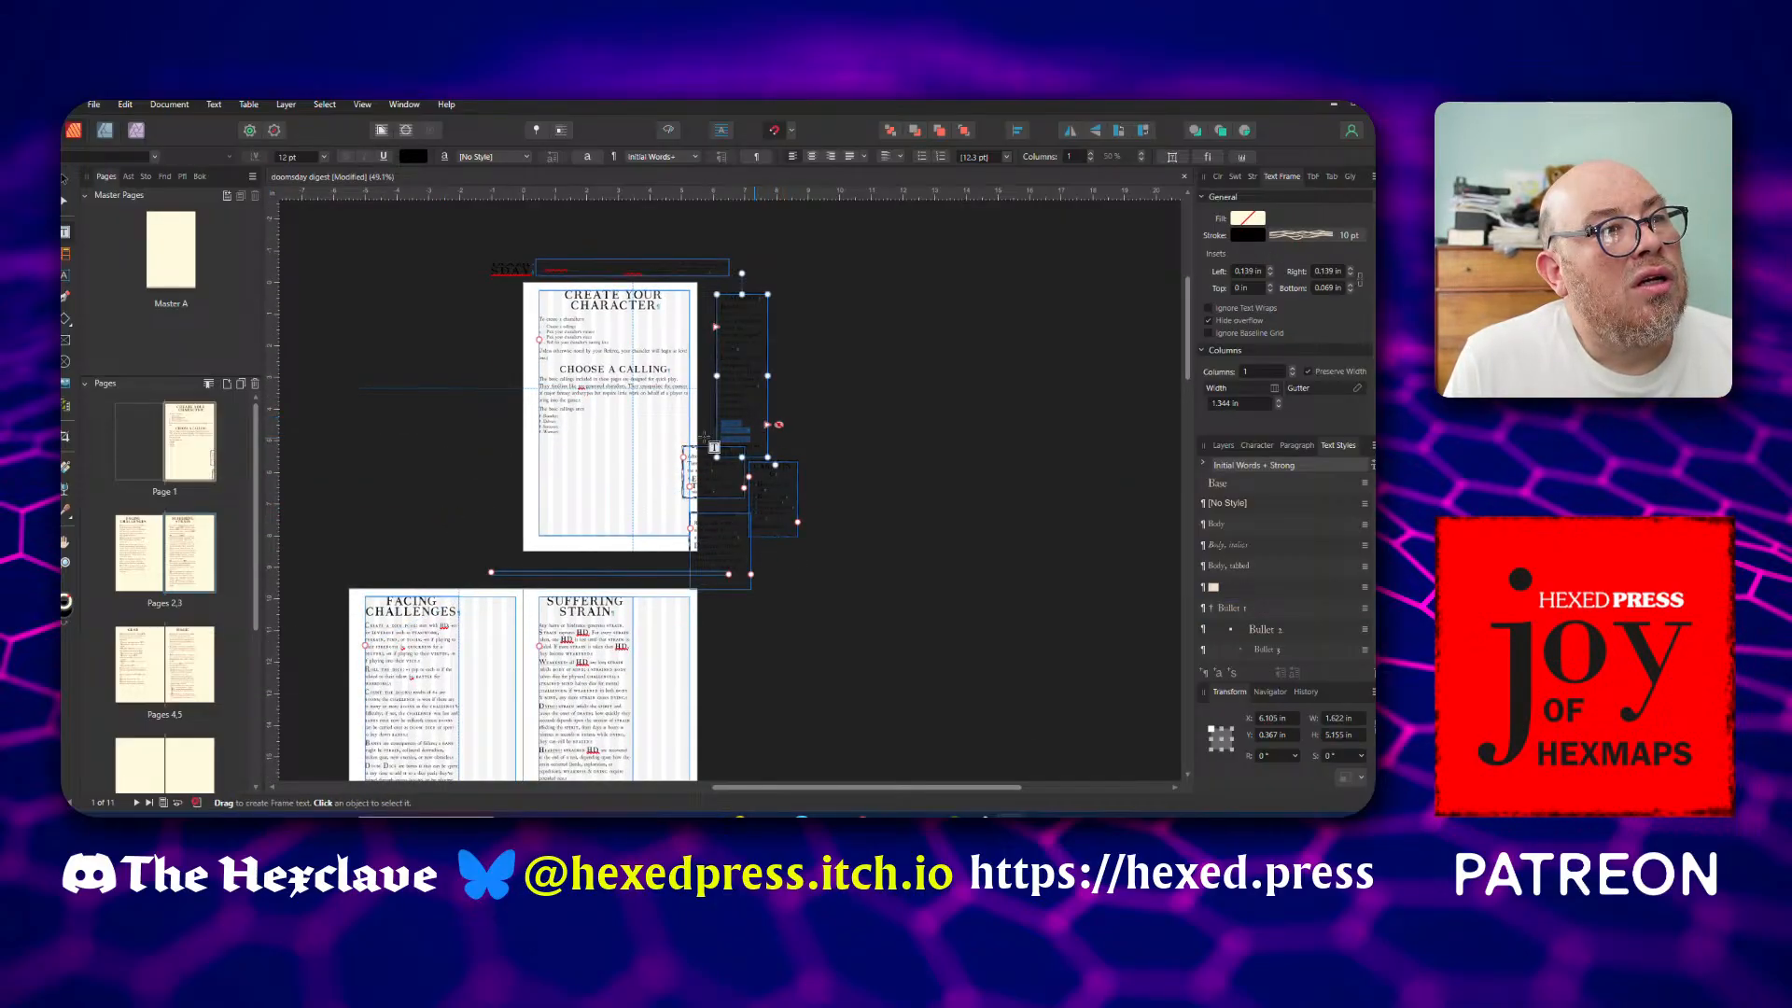
{"action": "left_click", "coordinate": [67, 179]}
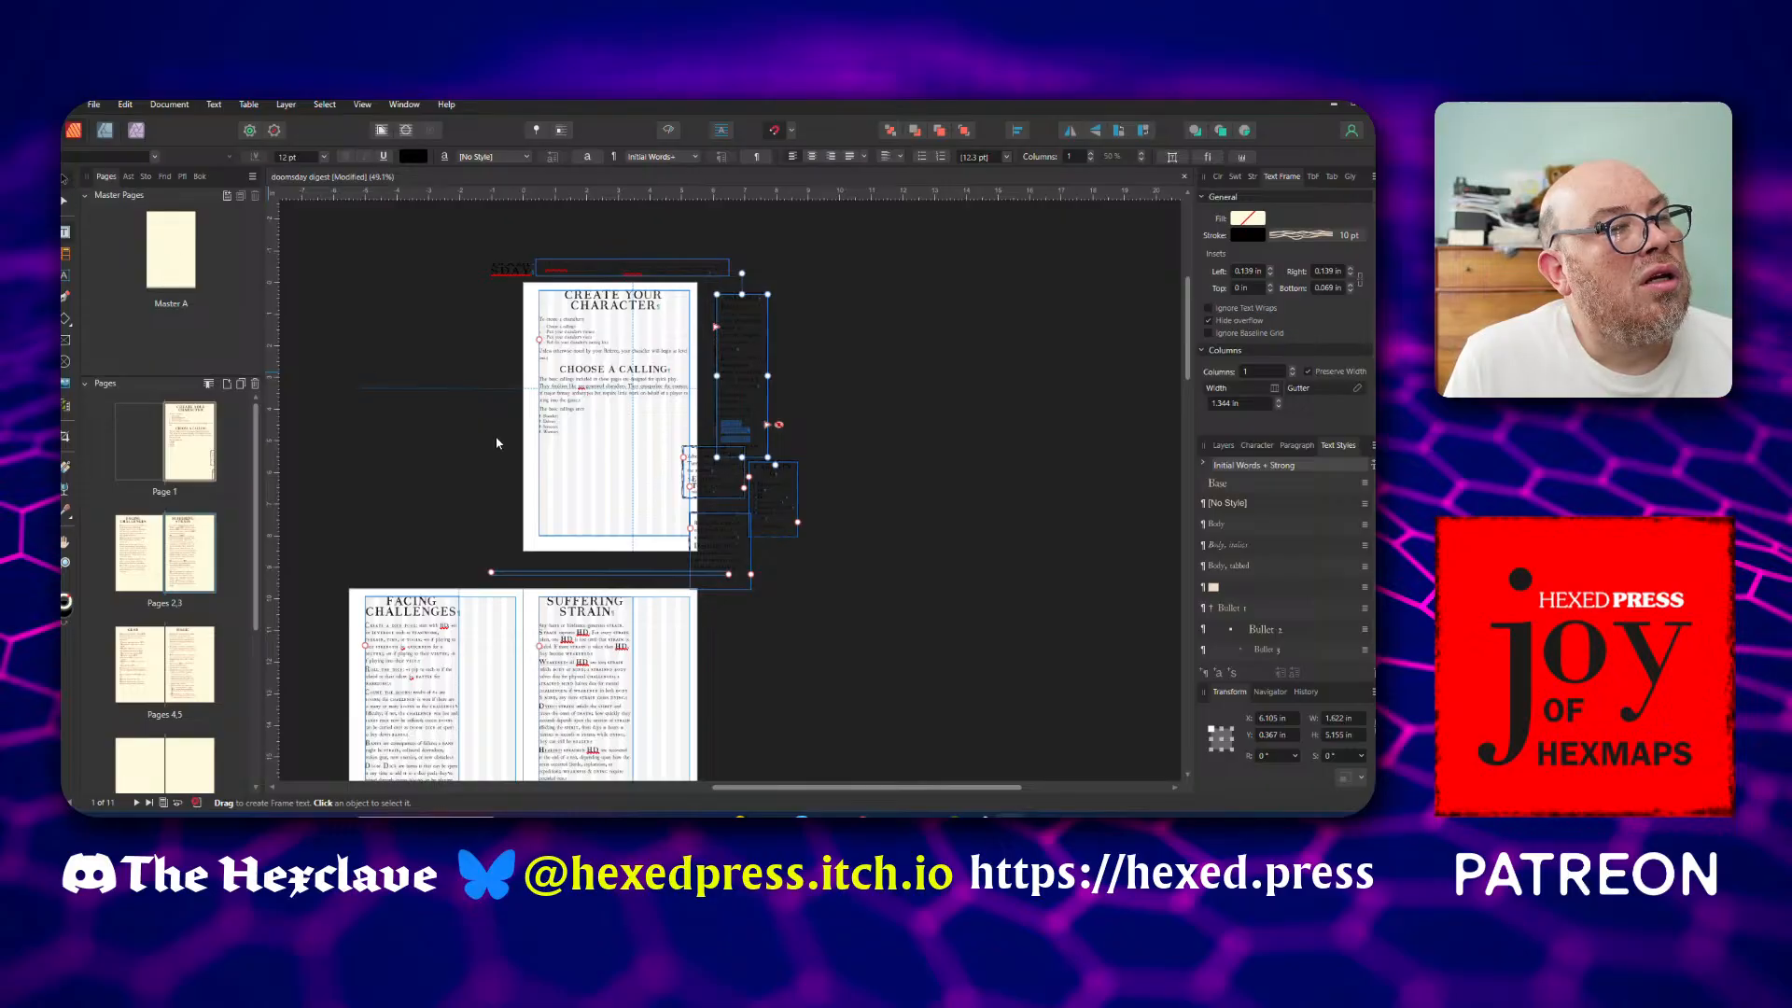
{"action": "left_click", "coordinate": [496, 446]}
{"action": "scroll", "coordinate": [495, 480], "scroll_direction": "down", "scroll_amount": 6}
{"action": "scroll", "coordinate": [496, 486], "scroll_direction": "down", "scroll_amount": 3}
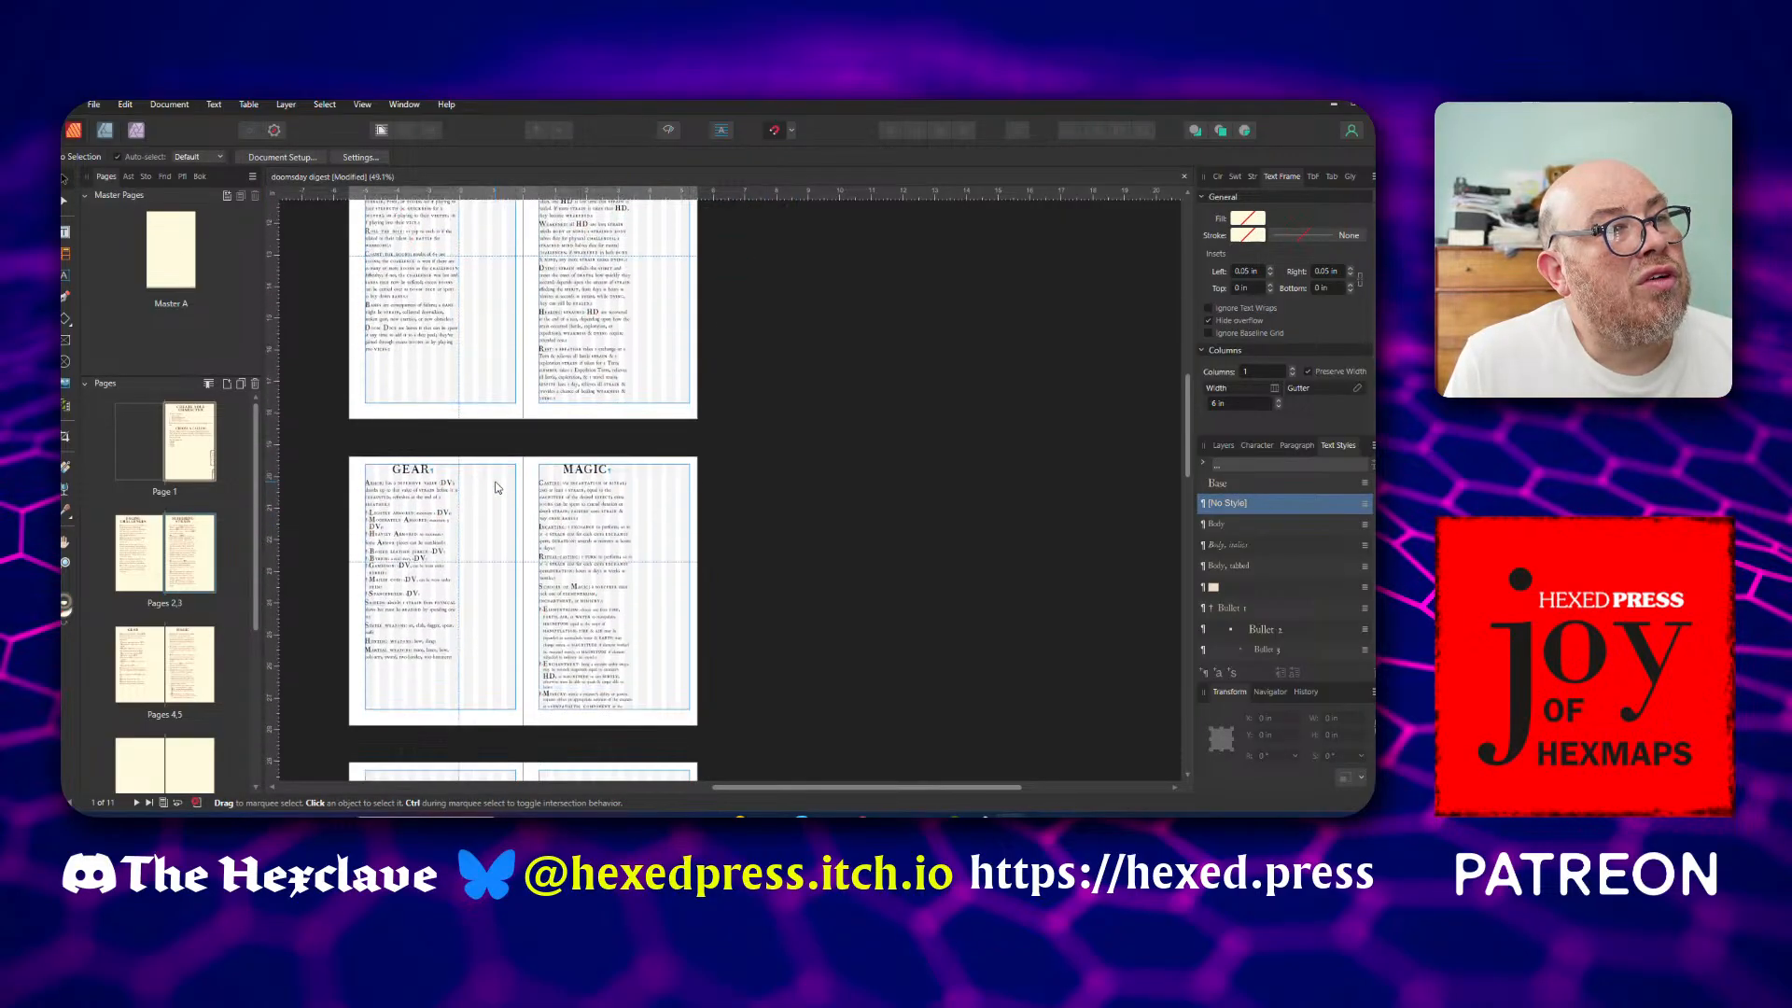
{"action": "scroll", "coordinate": [496, 487], "scroll_direction": "up", "scroll_amount": 9}
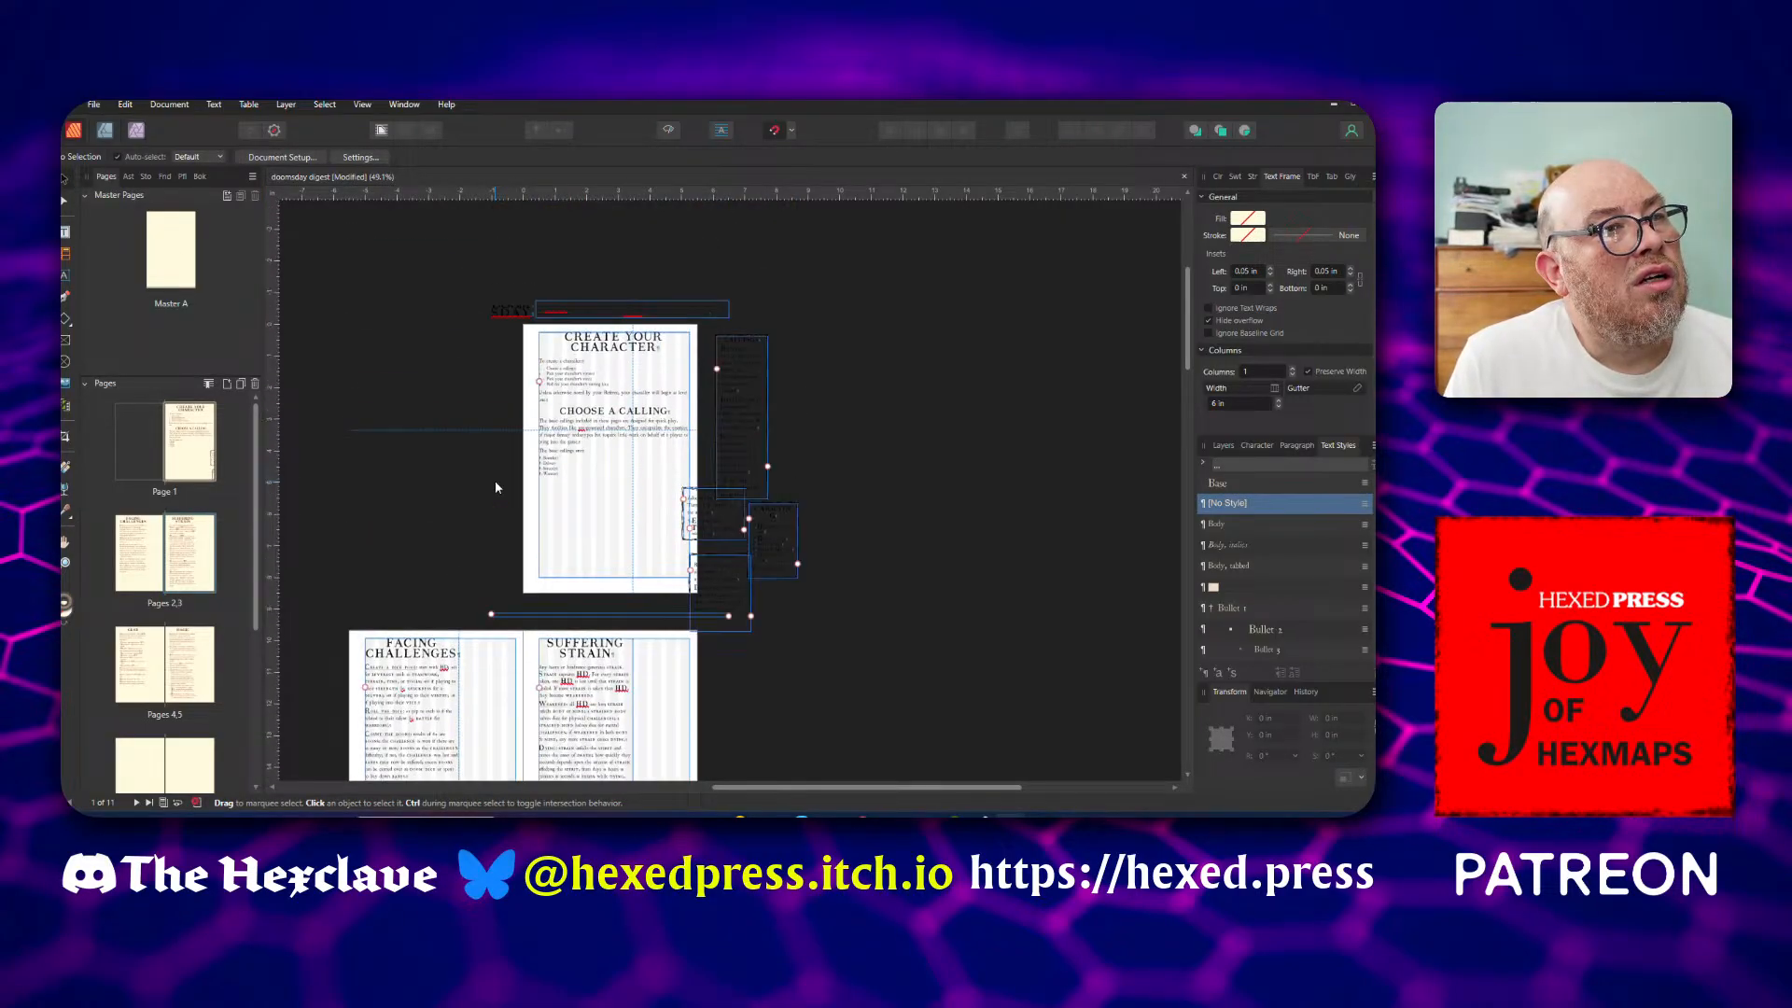
{"action": "left_click", "coordinate": [595, 533]}
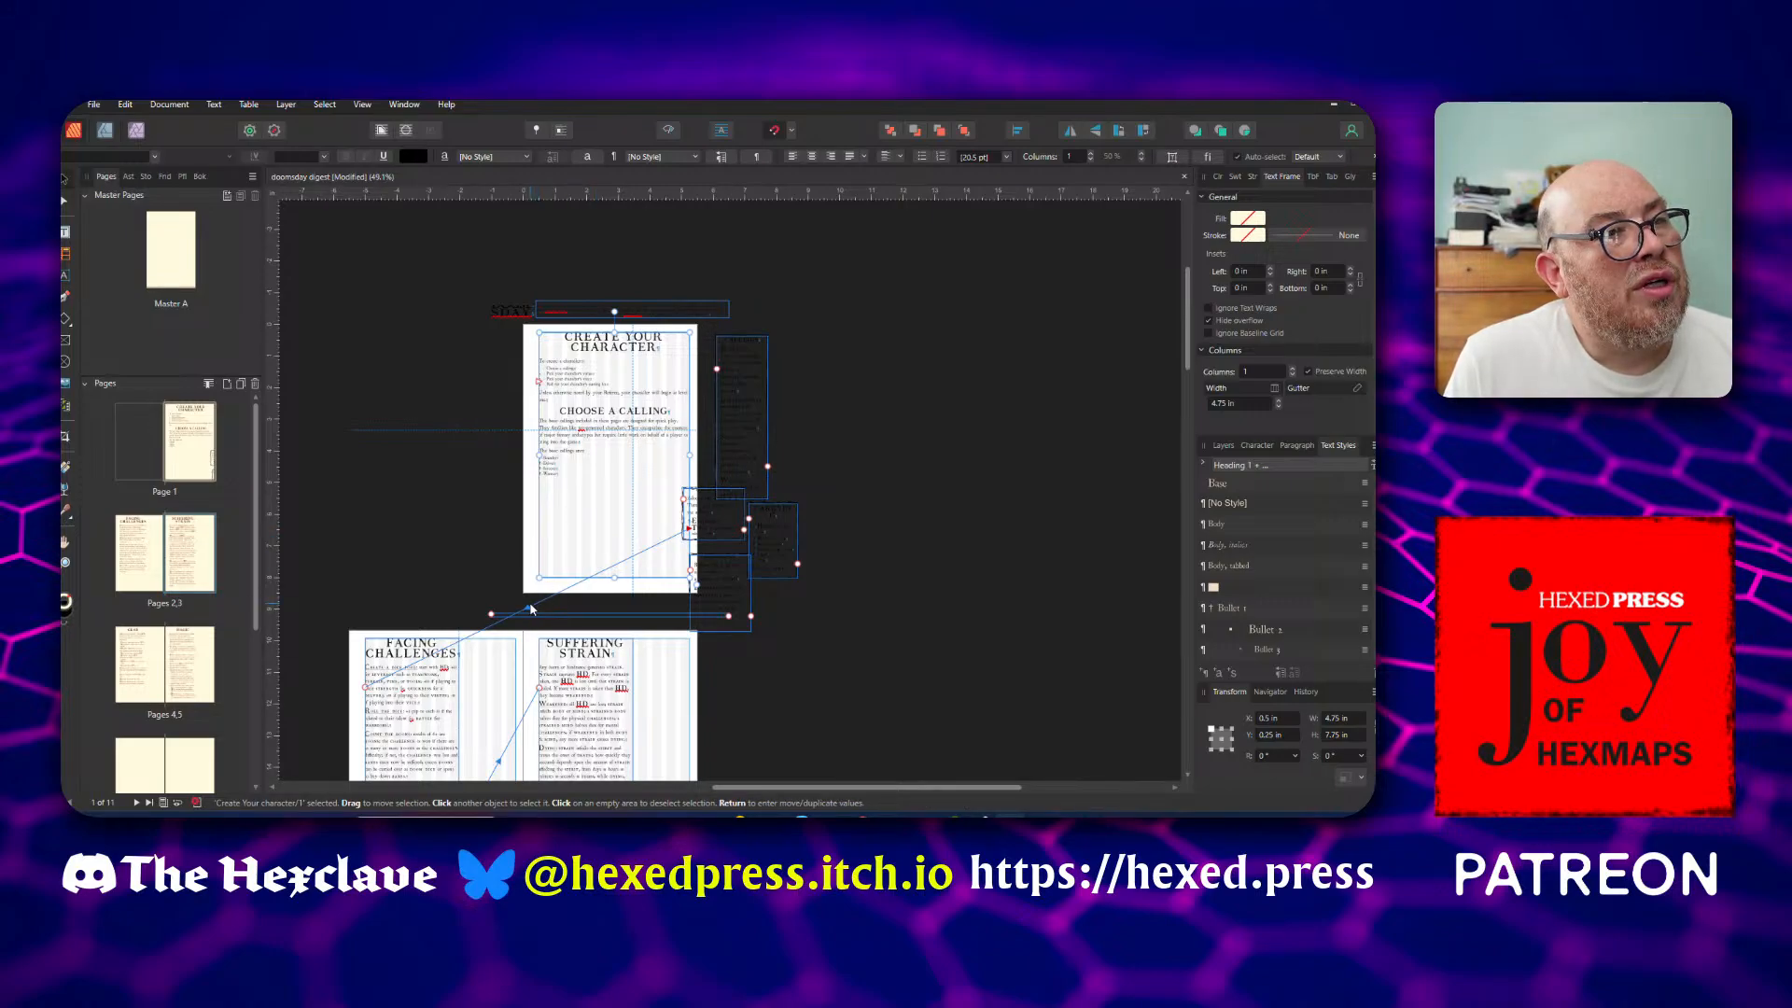
{"action": "scroll", "coordinate": [503, 523], "scroll_direction": "down", "scroll_amount": 3}
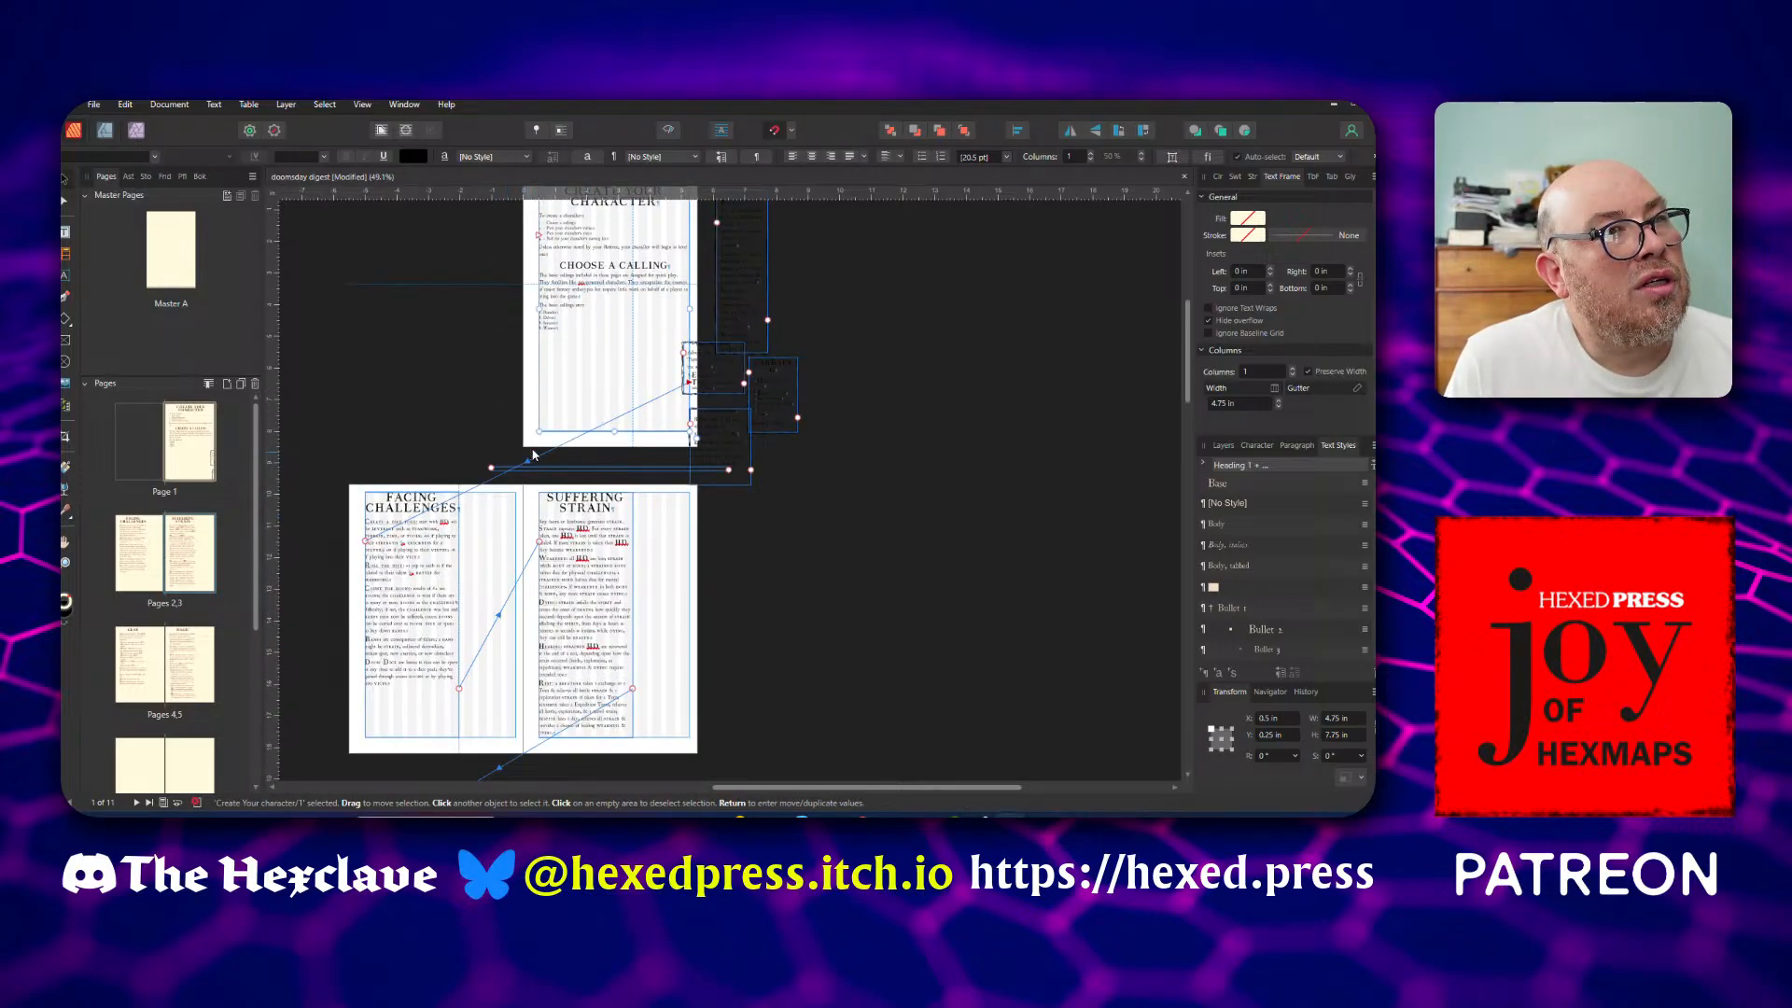
{"action": "scroll", "coordinate": [502, 523], "scroll_direction": "up", "scroll_amount": 2}
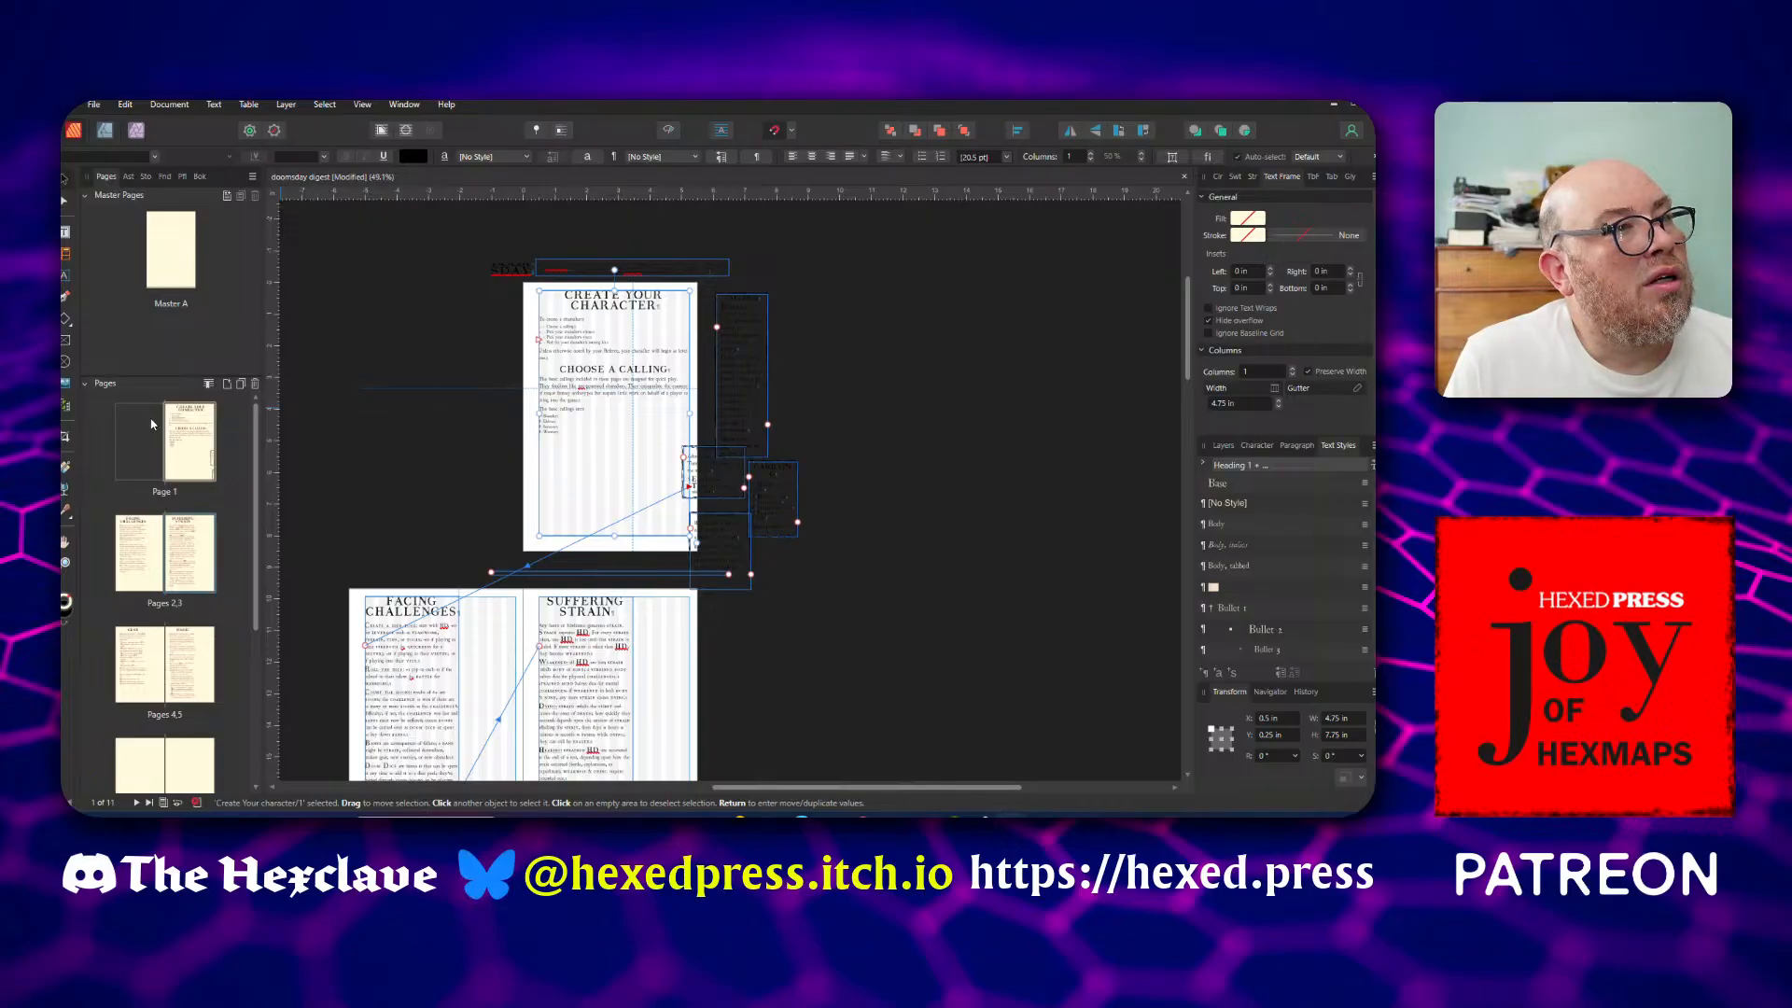
Add two pages after page 1, based on Master A
{"action": "left_click", "coordinate": [186, 429]}
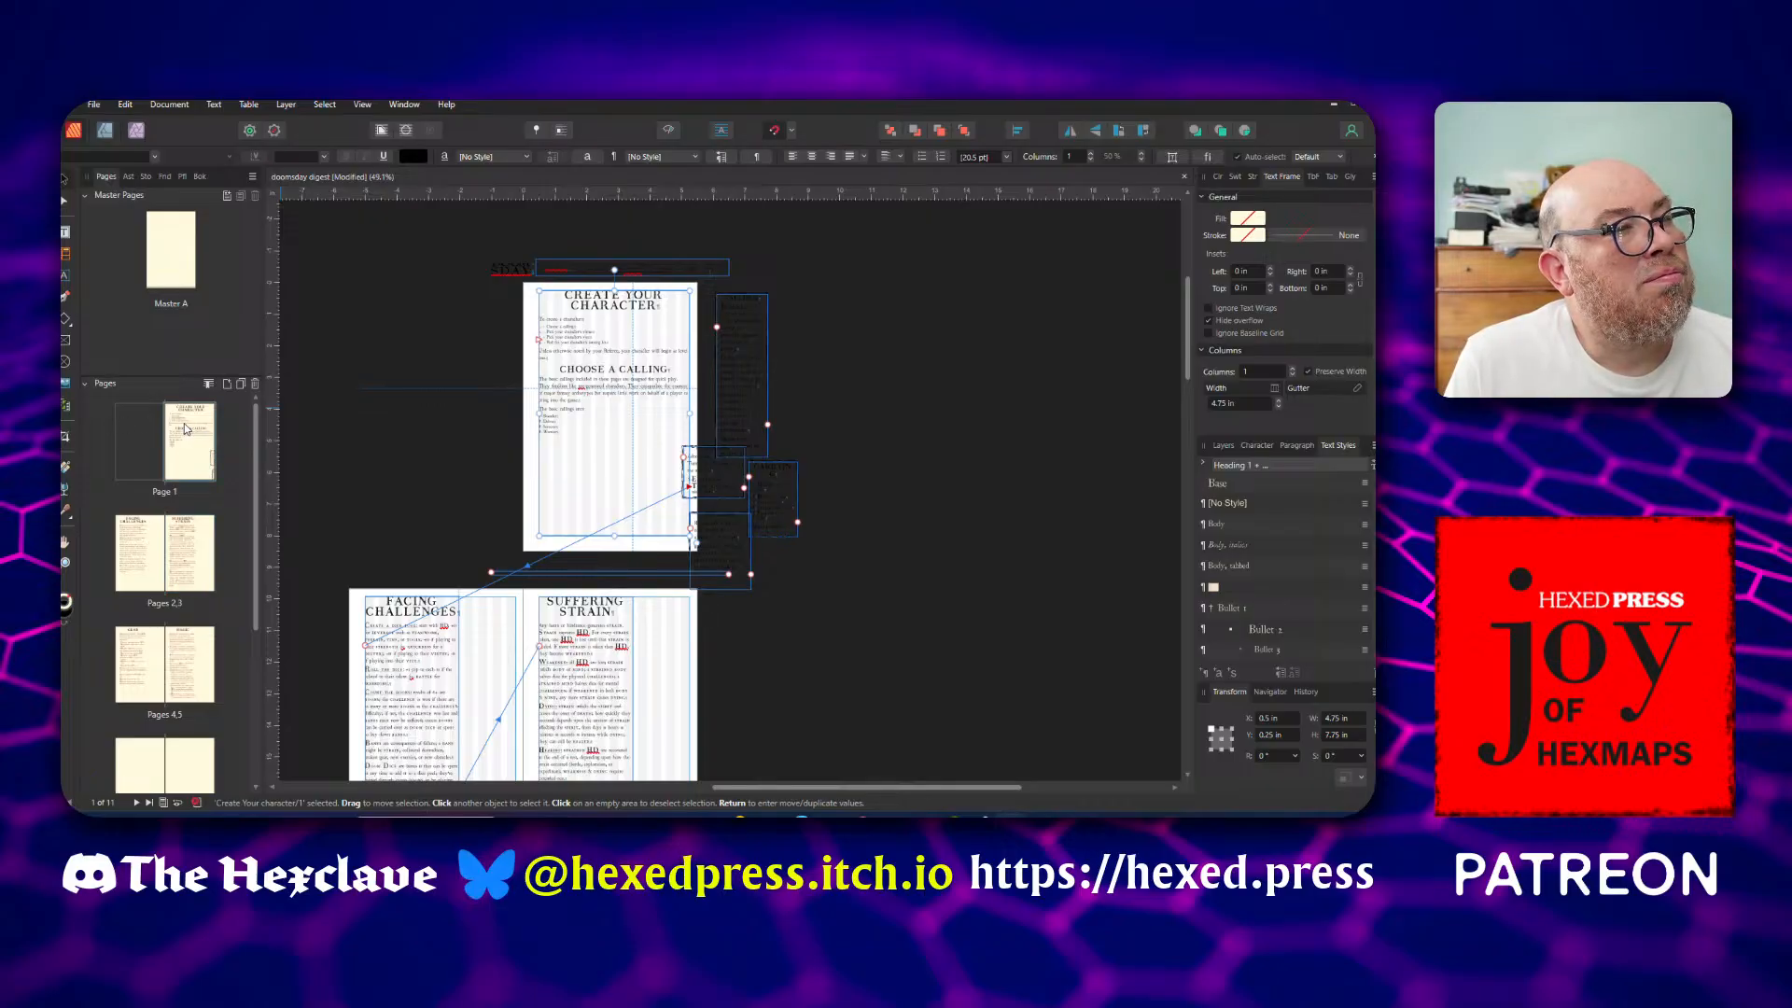
{"action": "left_click", "coordinate": [228, 386]}
{"action": "left_click", "coordinate": [708, 407]}
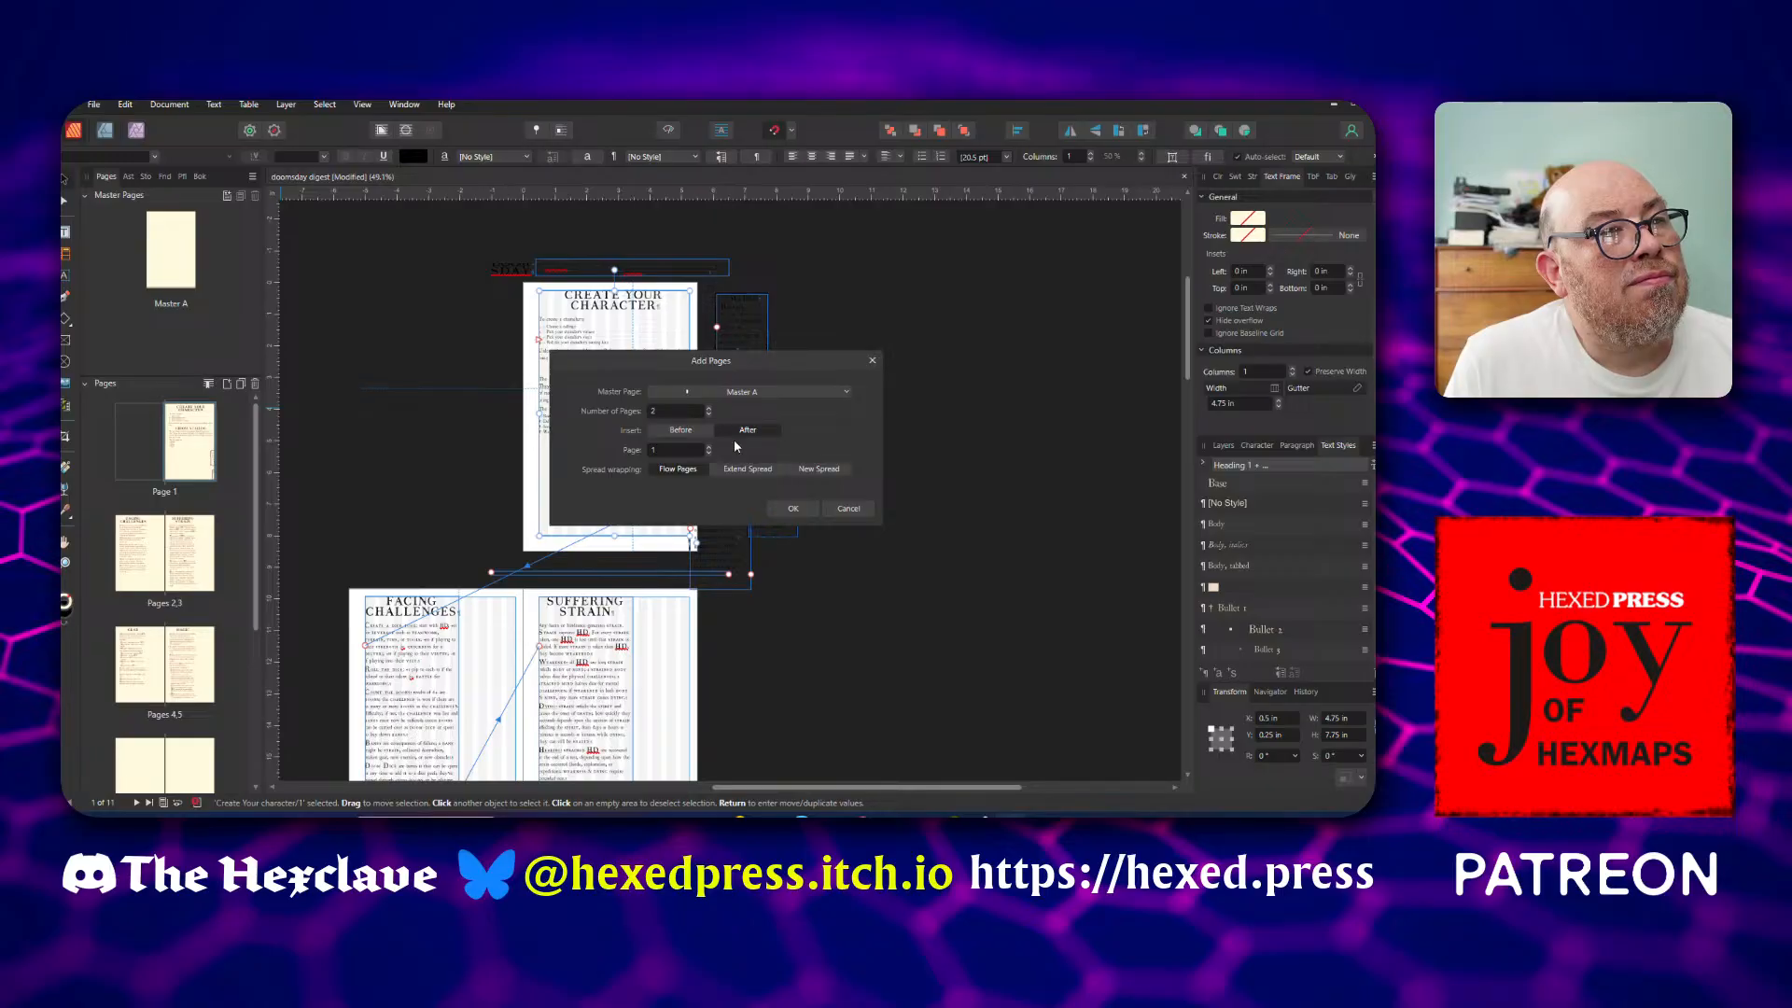
{"action": "left_click", "coordinate": [799, 508]}
{"action": "scroll", "coordinate": [772, 516], "scroll_direction": "up", "scroll_amount": 4}
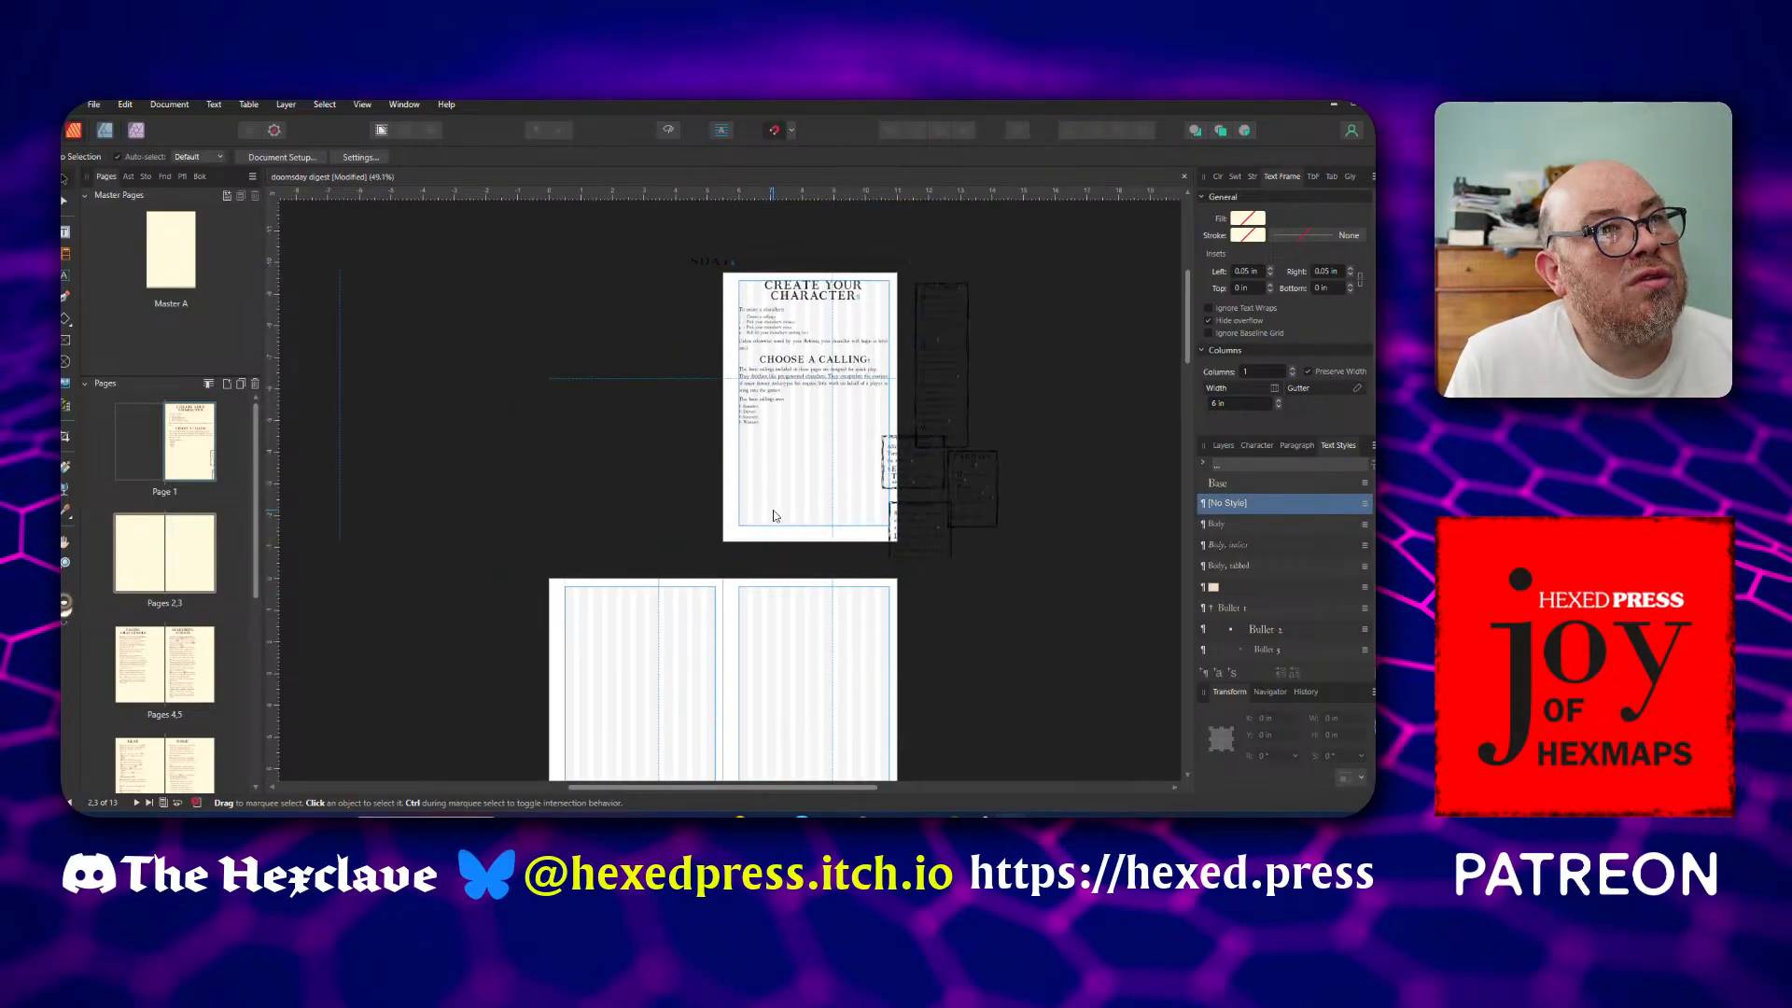
{"action": "left_click", "coordinate": [773, 510]}
{"action": "scroll", "coordinate": [766, 503], "scroll_direction": "down", "scroll_amount": 4}
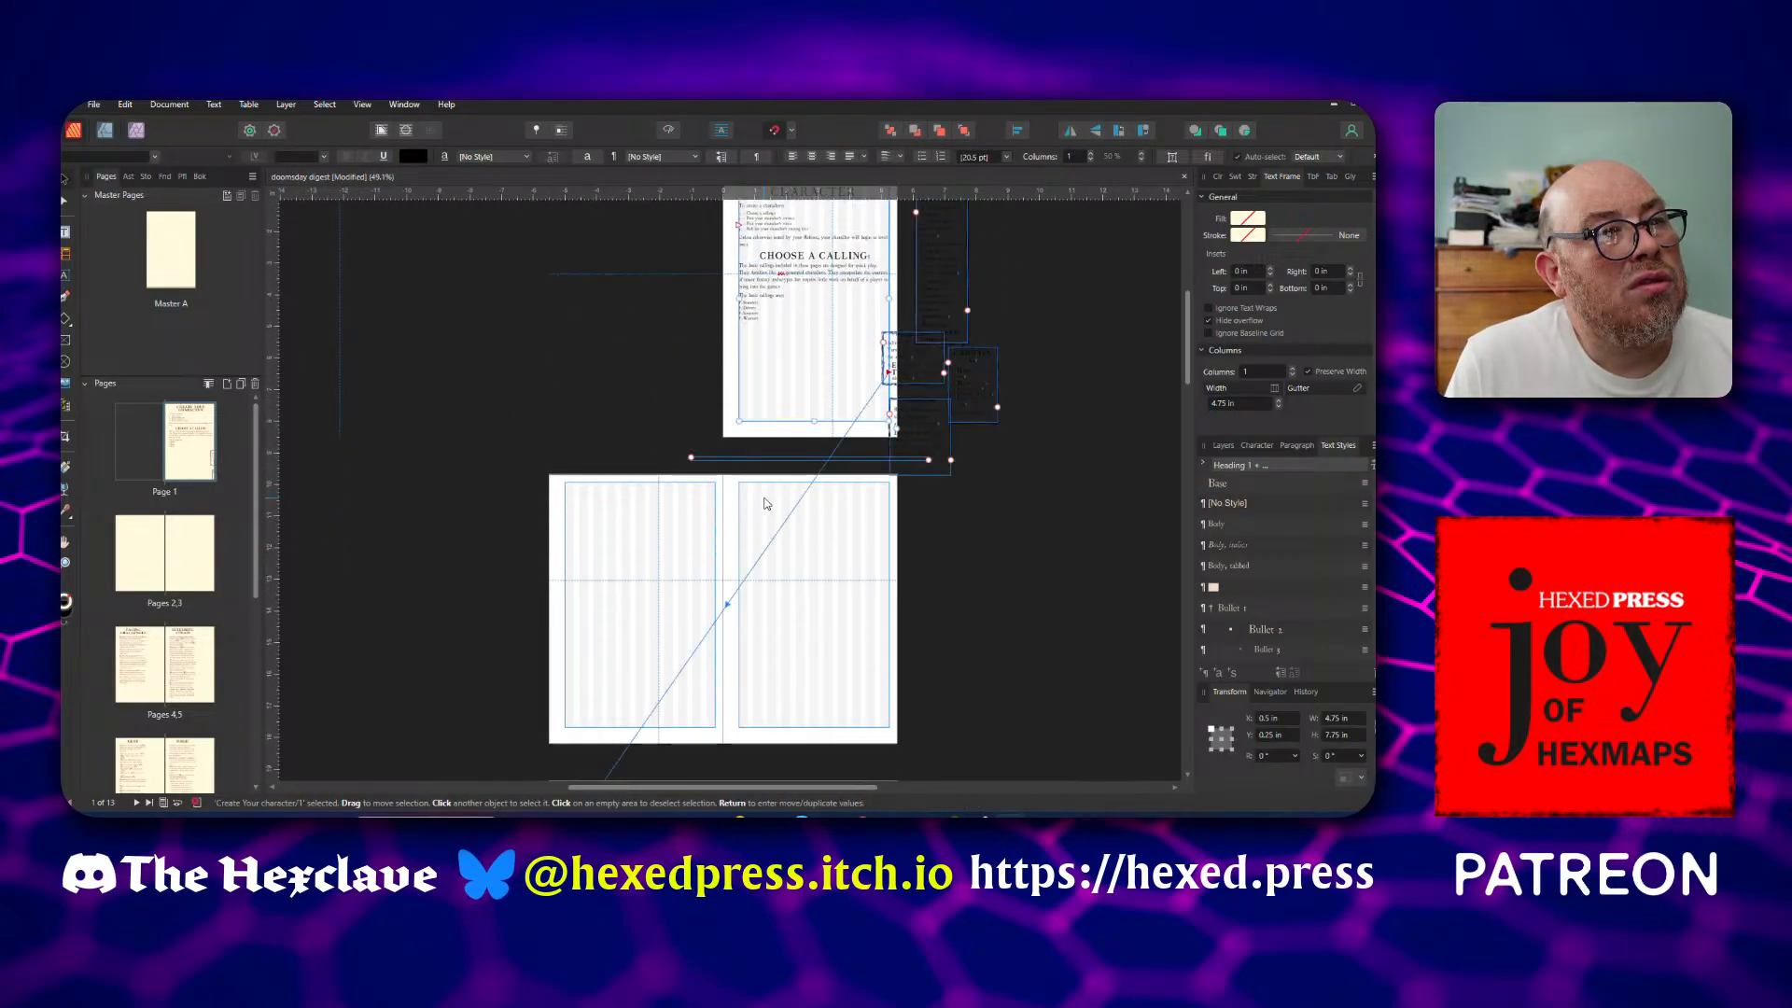
{"action": "key", "text": "t"}
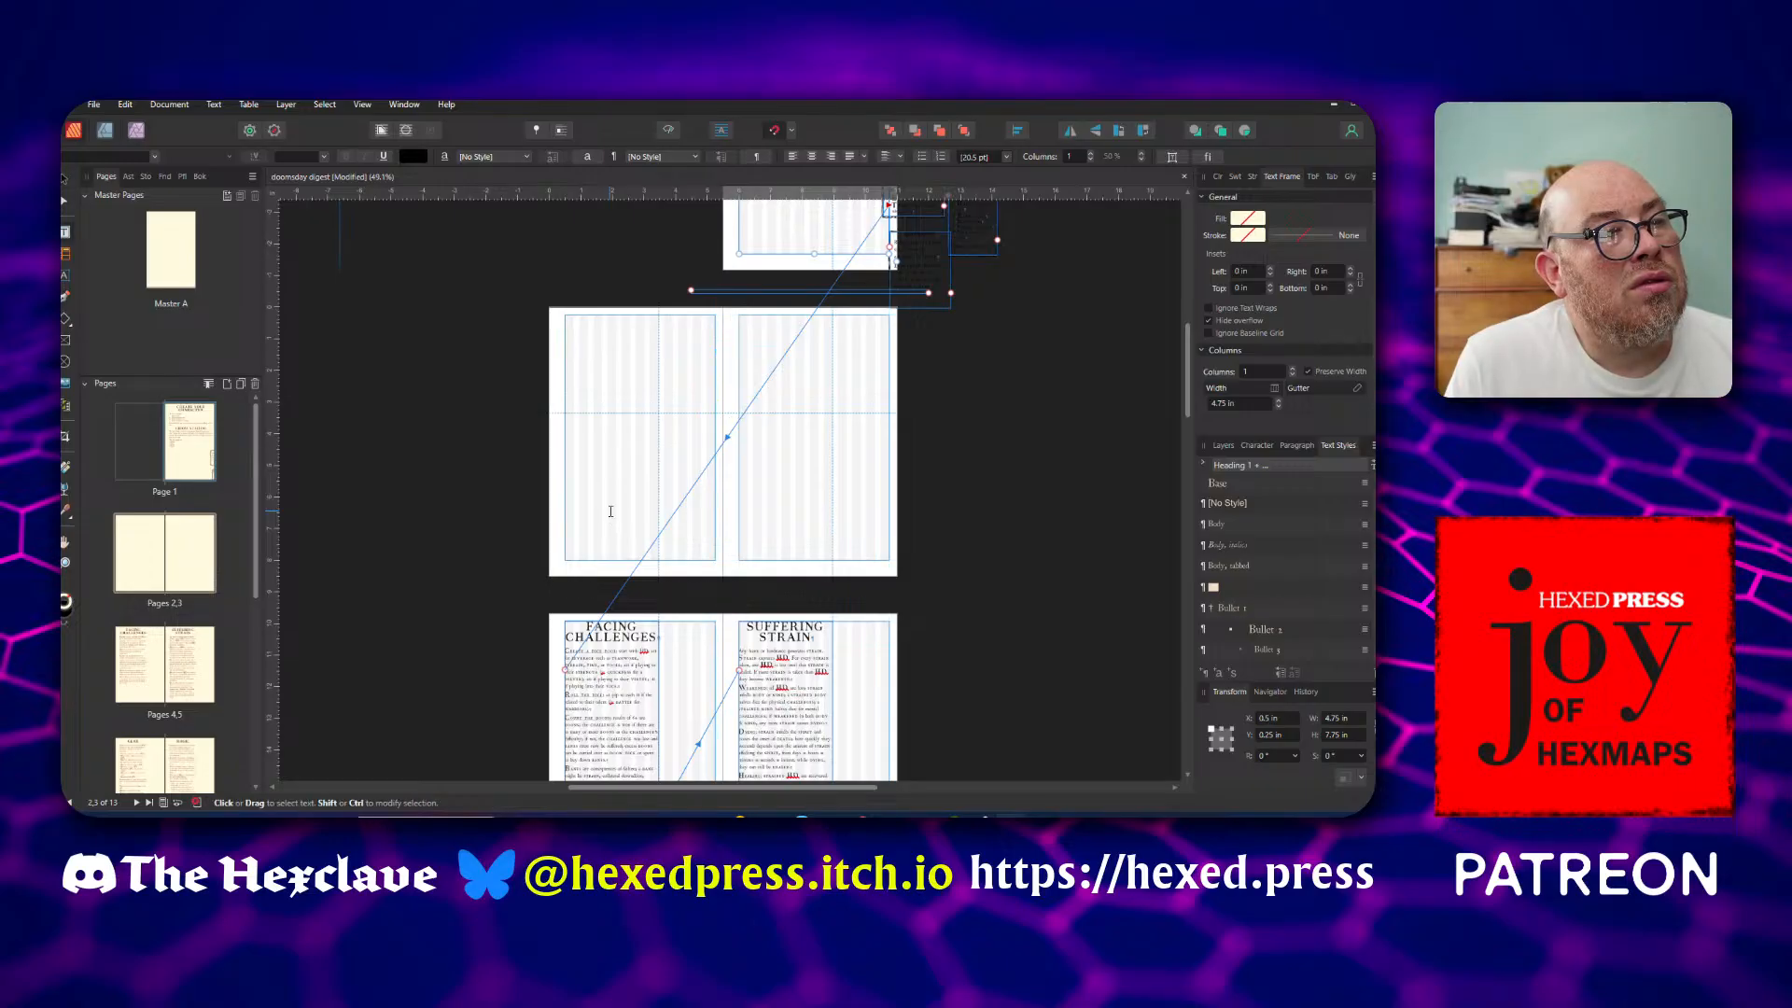
{"action": "left_click", "coordinate": [832, 231]}
{"action": "scroll", "coordinate": [854, 369], "scroll_direction": "up", "scroll_amount": 3}
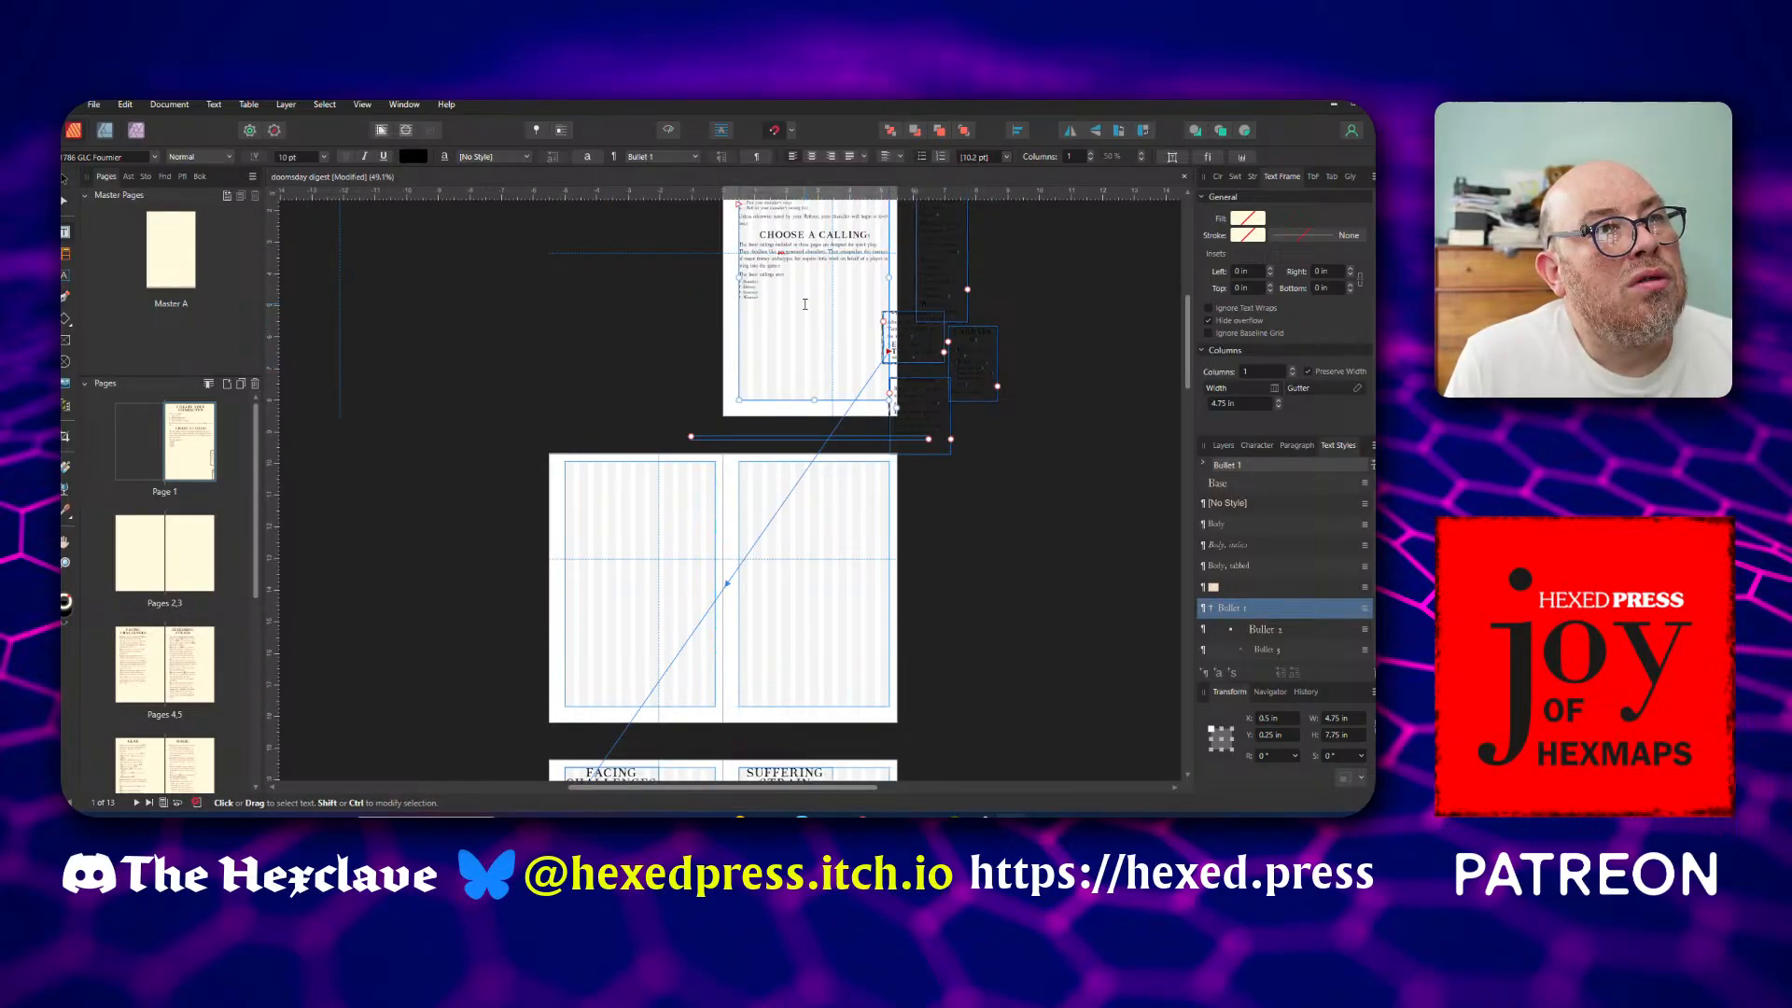
{"action": "key", "text": "ctrl+a"}
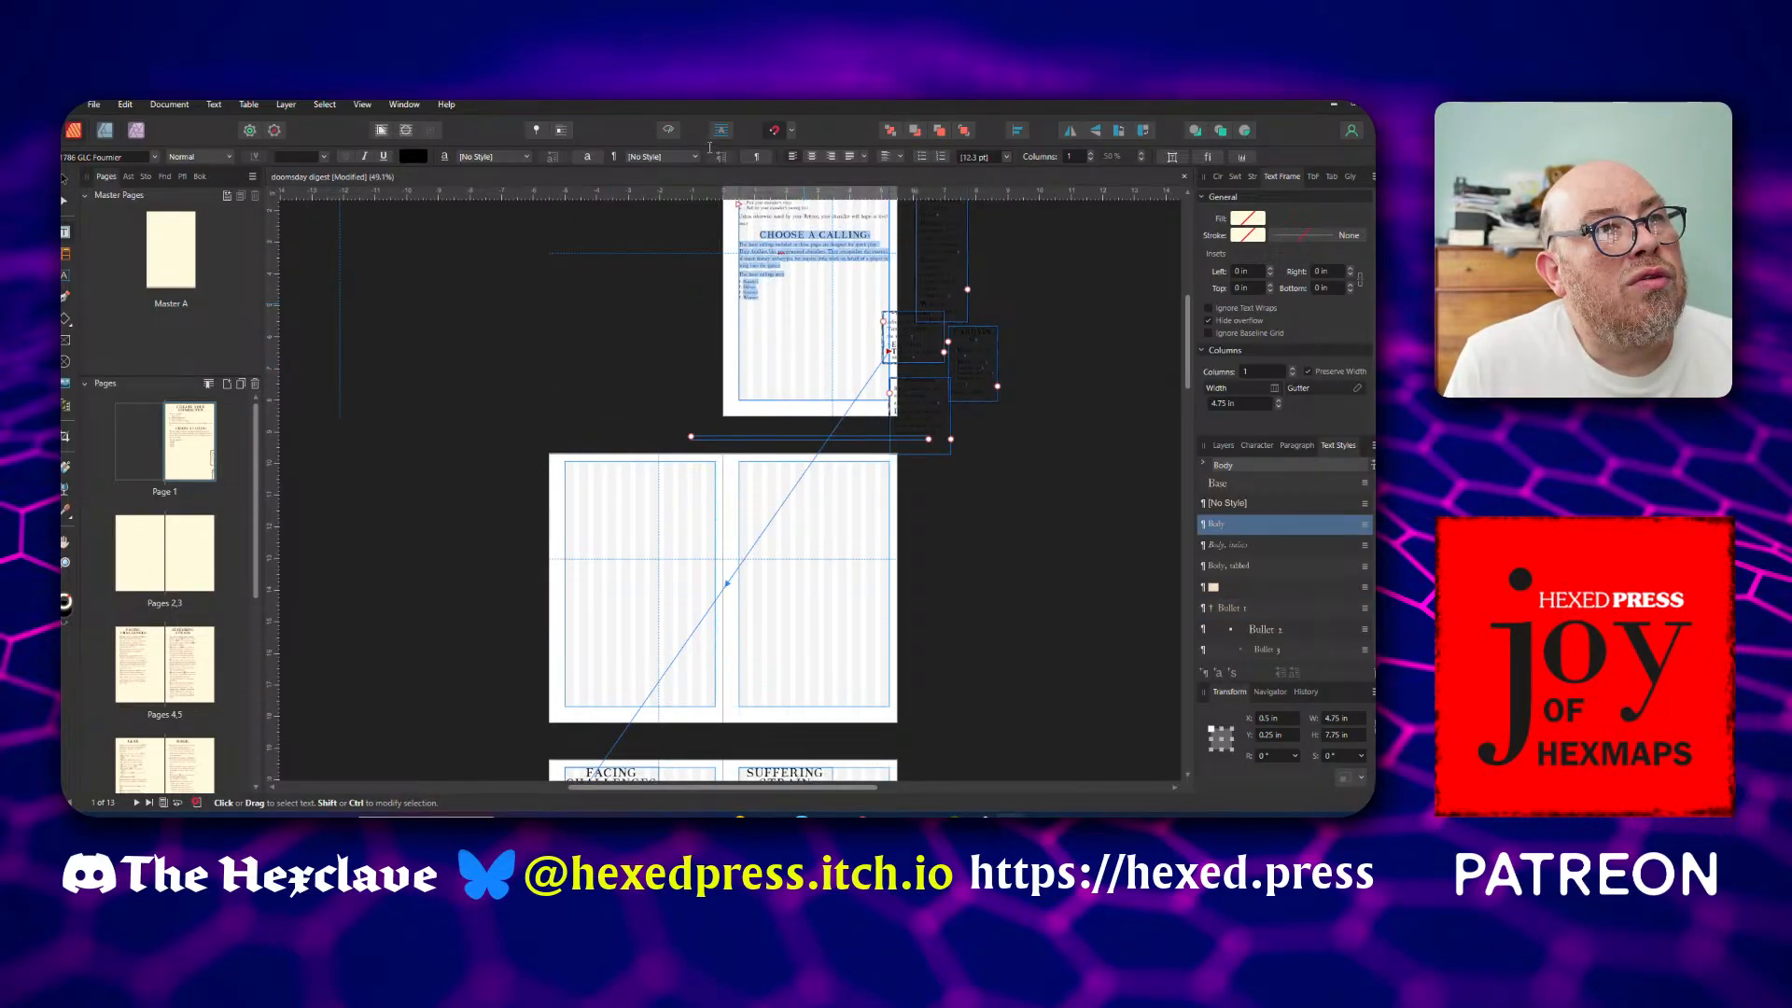
{"action": "scroll", "coordinate": [780, 468], "scroll_direction": "up", "scroll_amount": 3}
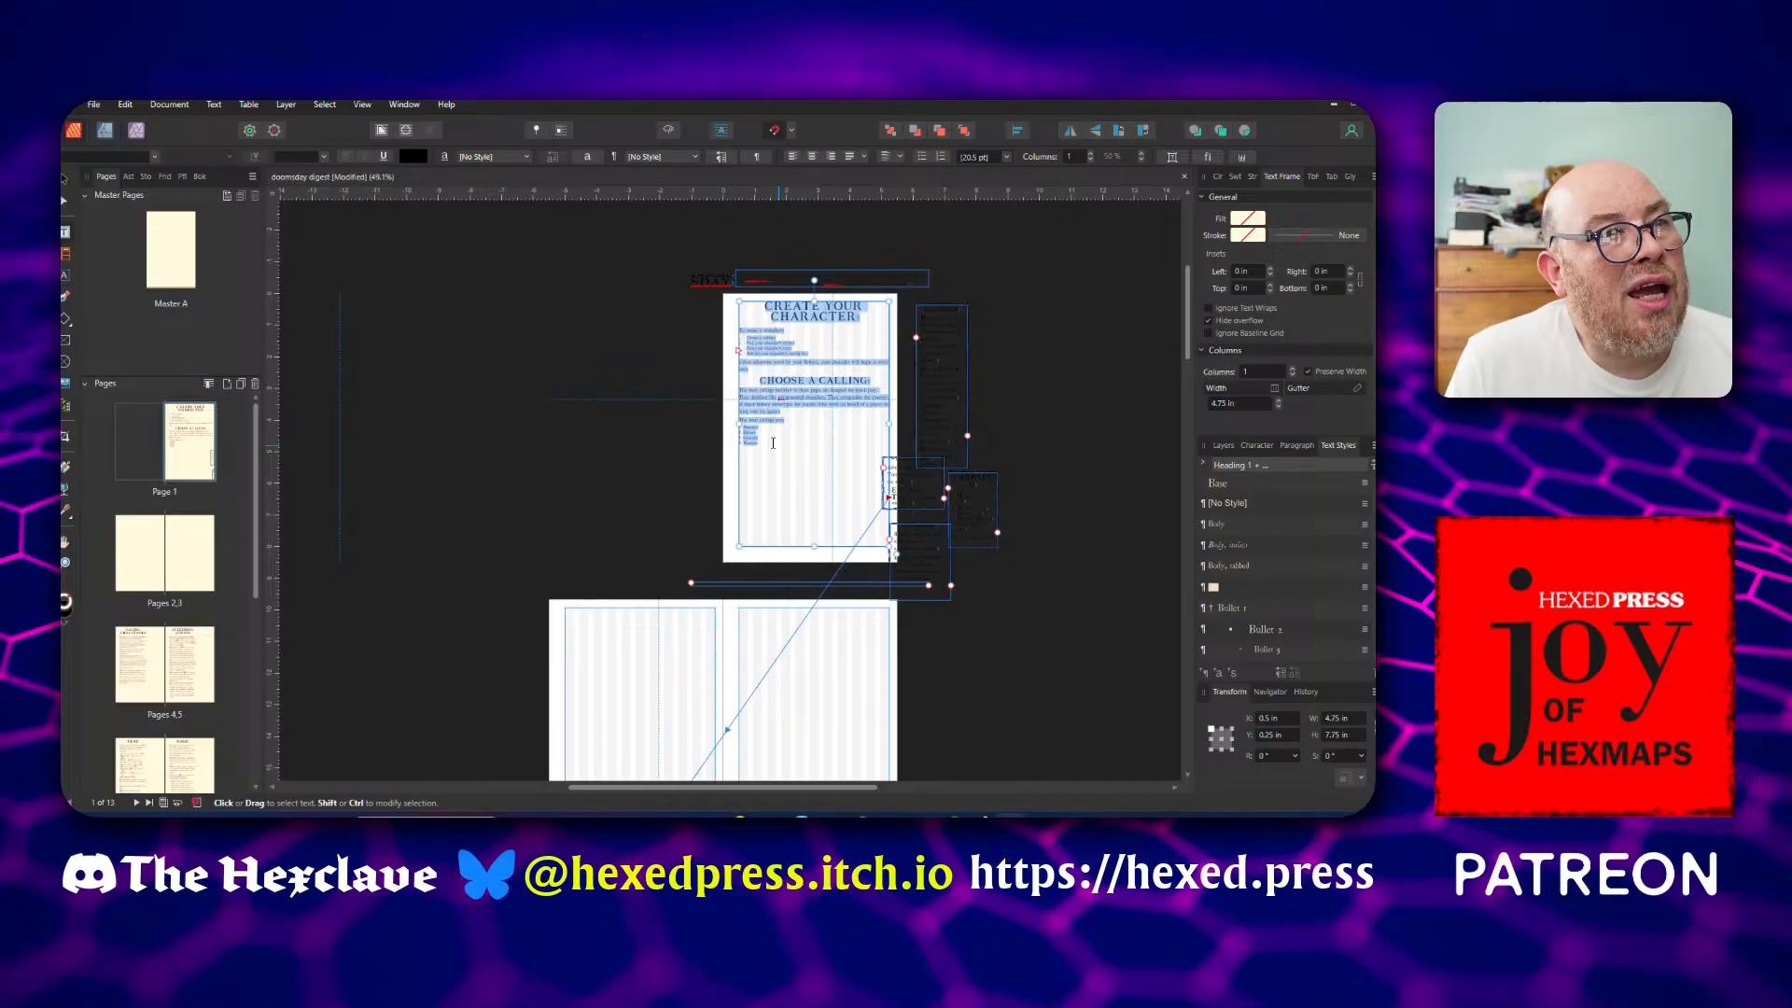
{"action": "left_click", "coordinate": [771, 443]}
{"action": "left_click_drag", "start_coordinate": [772, 443], "coordinate": [768, 306]}
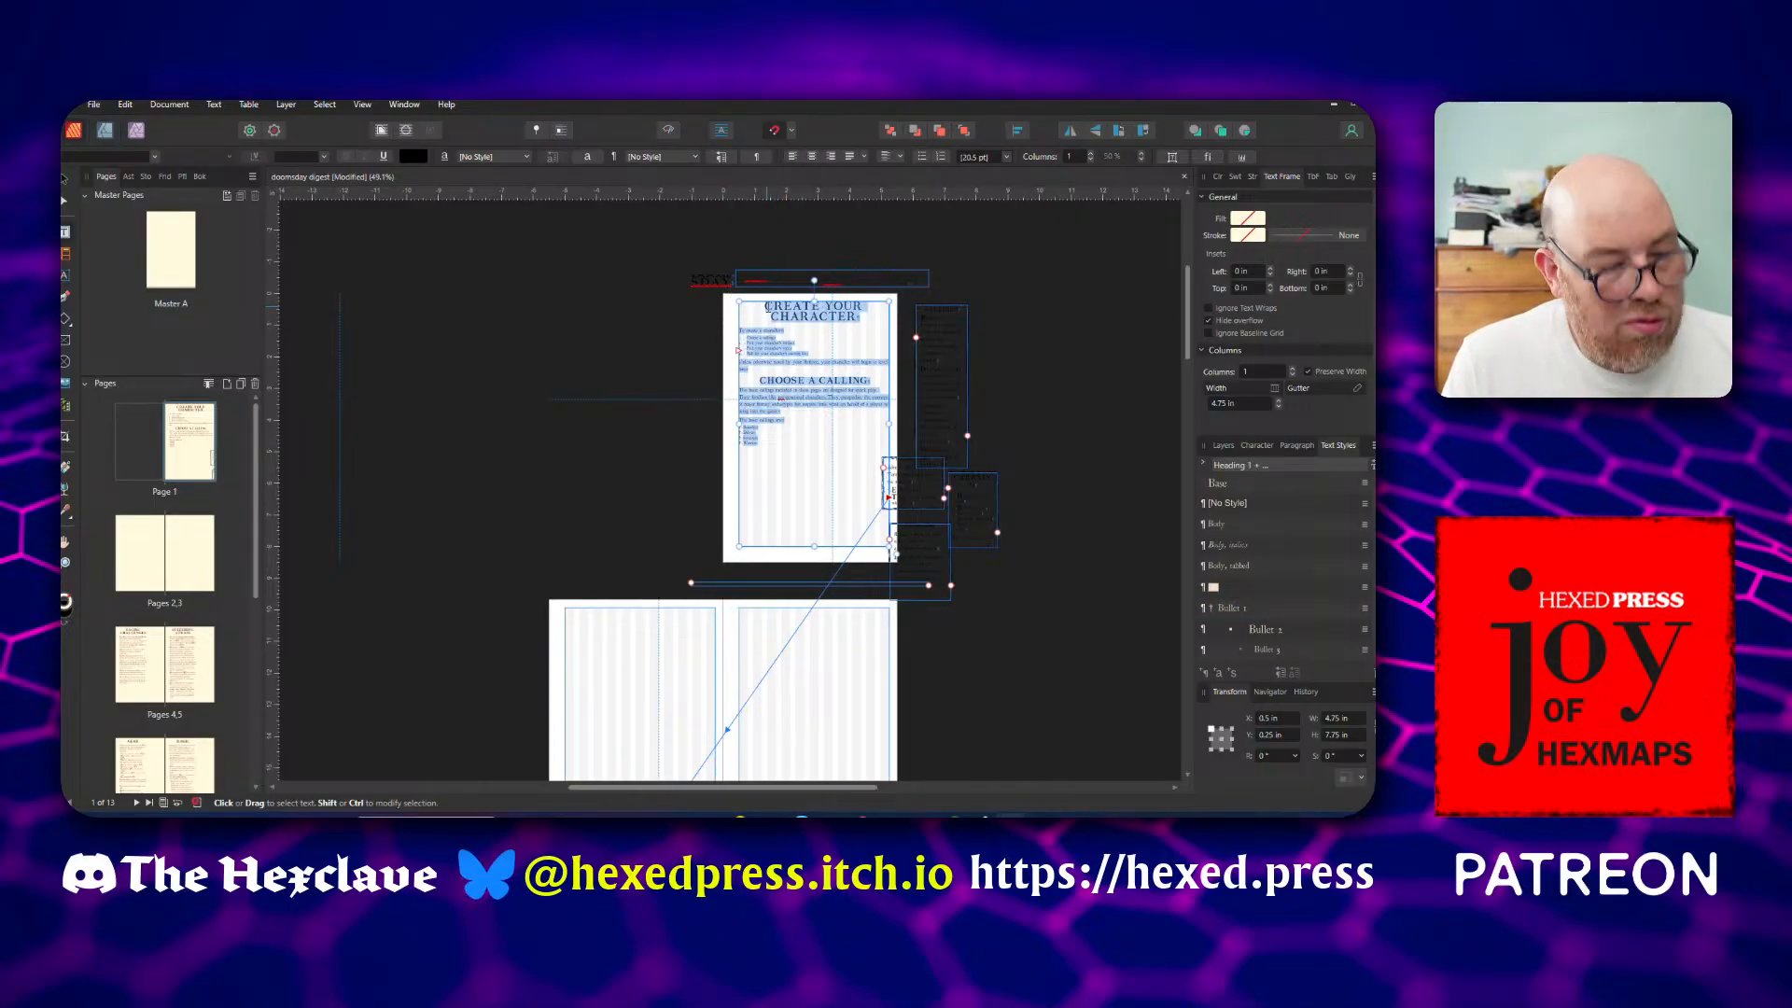
{"action": "key", "text": "Delete"}
{"action": "key", "text": "ctrl+z"}
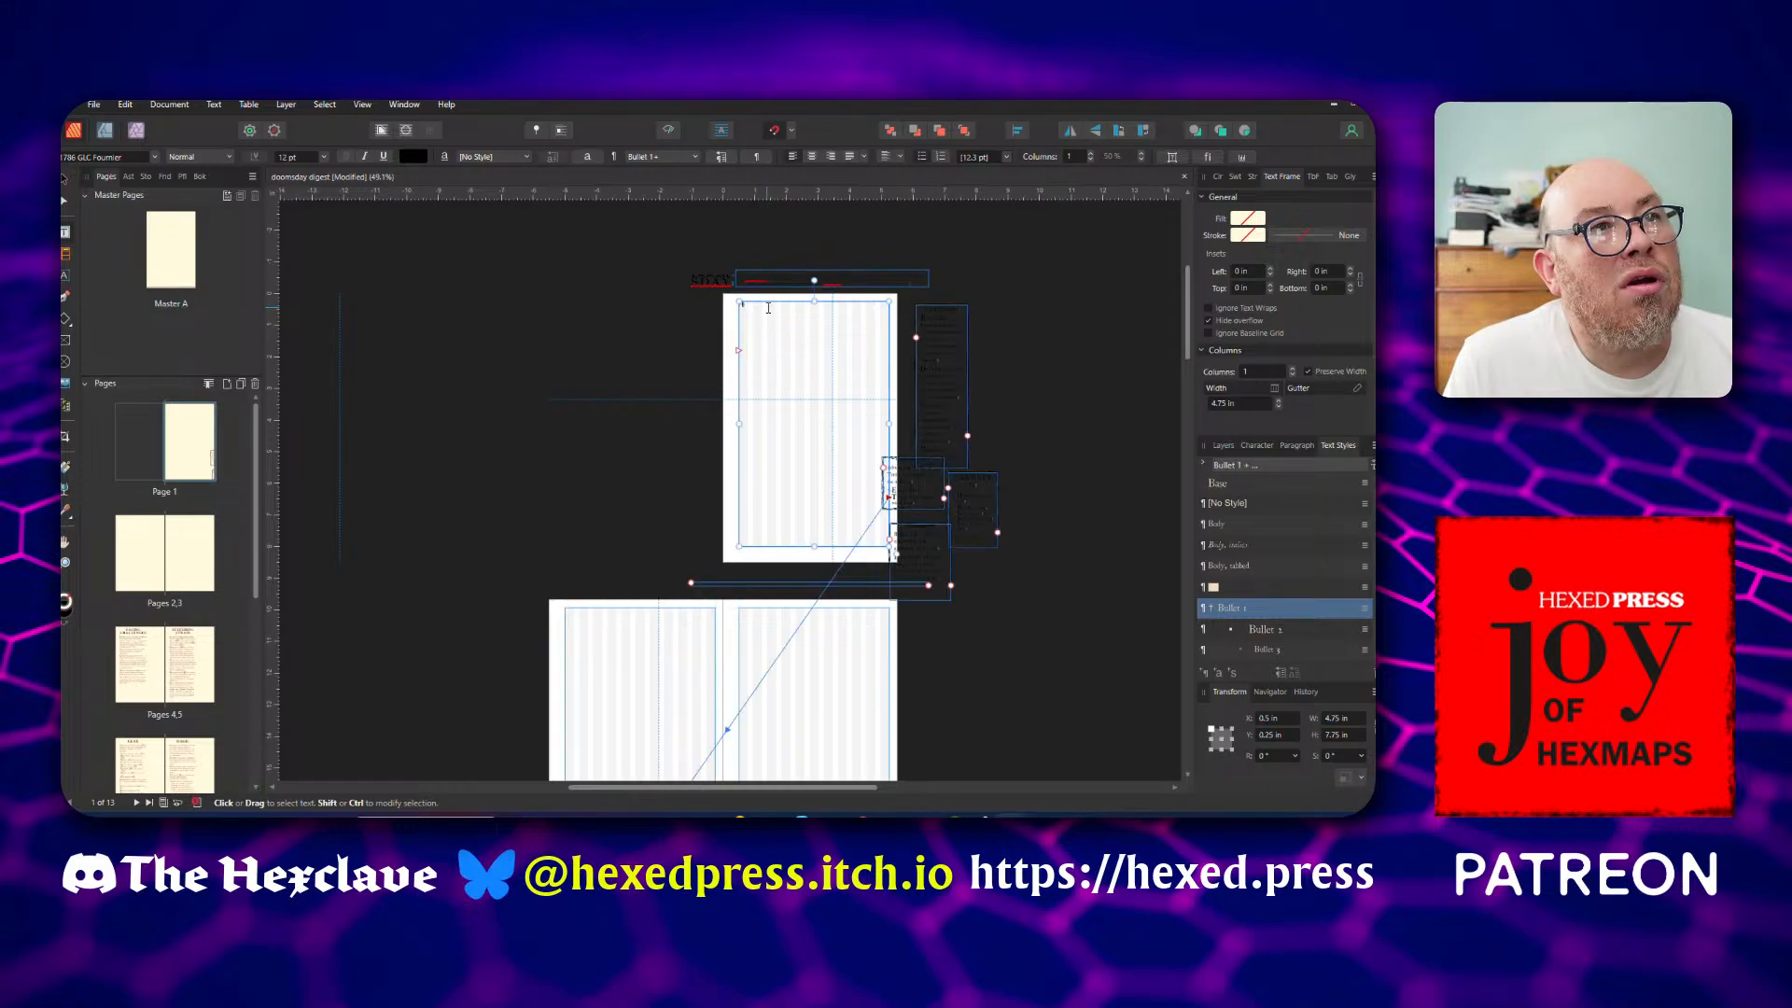
{"action": "key", "text": "ctrl+z"}
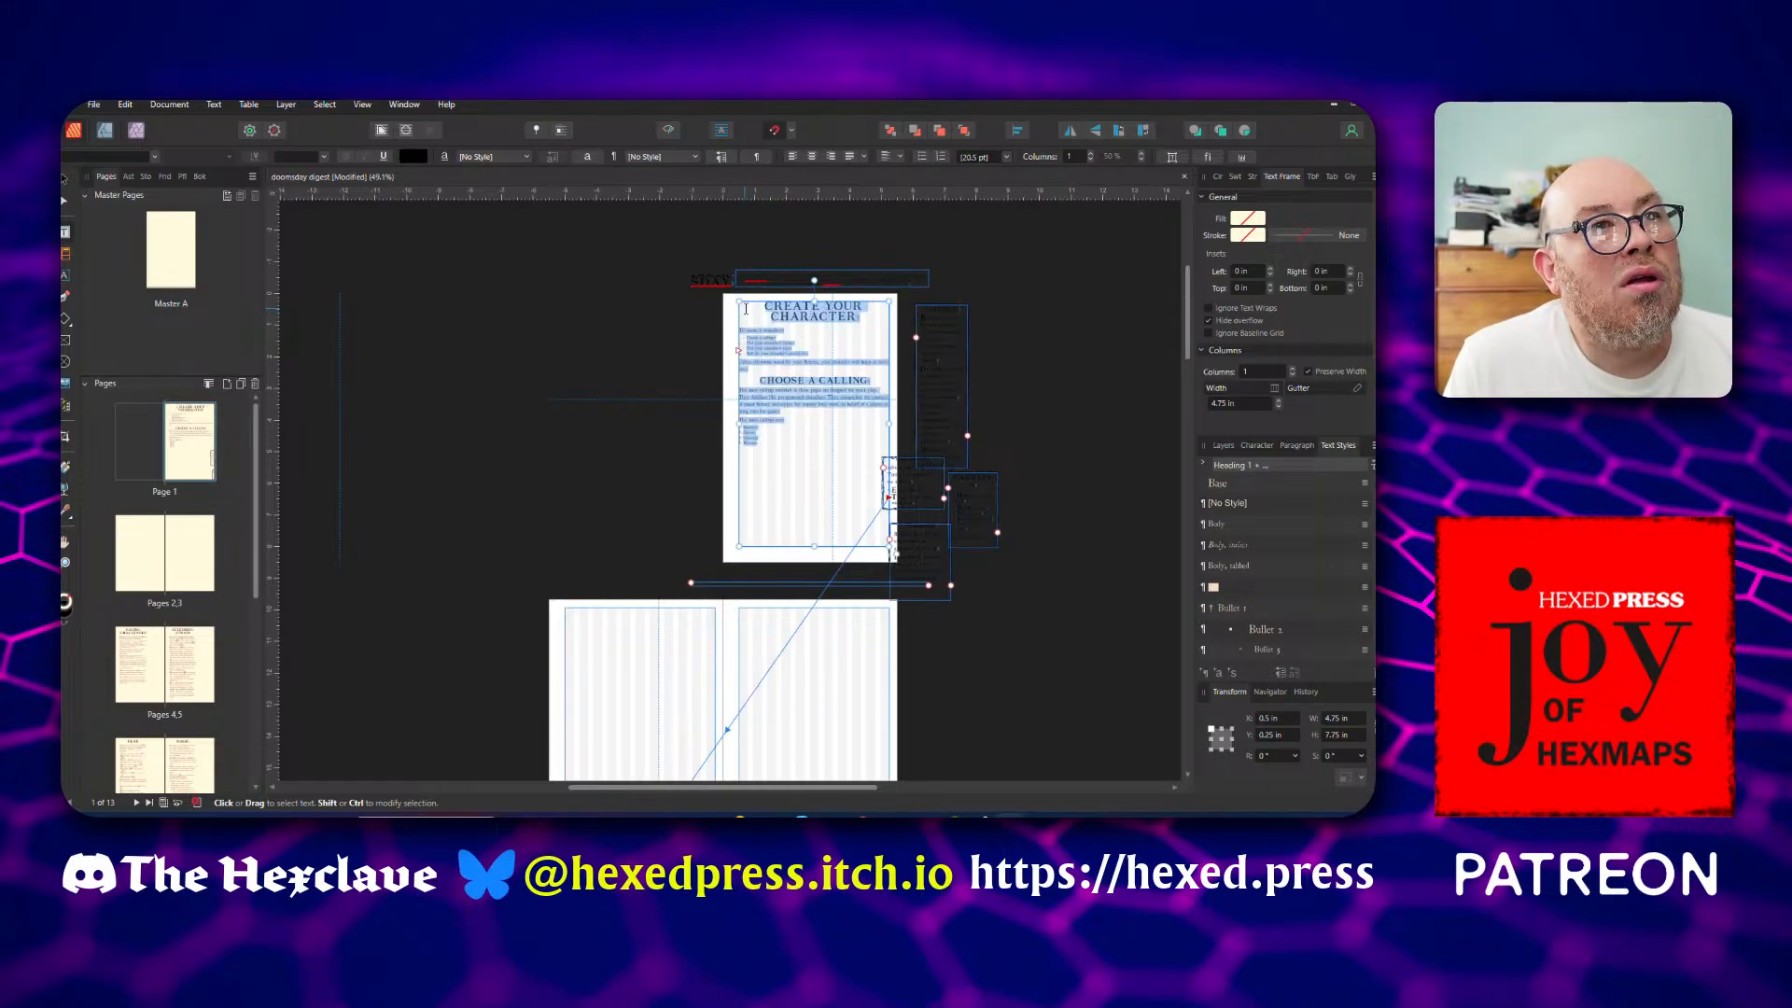
Cut all of the Create Your Character and Choose a Calling text from the page 1 frame
{"action": "left_click", "coordinate": [762, 305]}
{"action": "left_click_drag", "start_coordinate": [762, 304], "coordinate": [778, 335]}
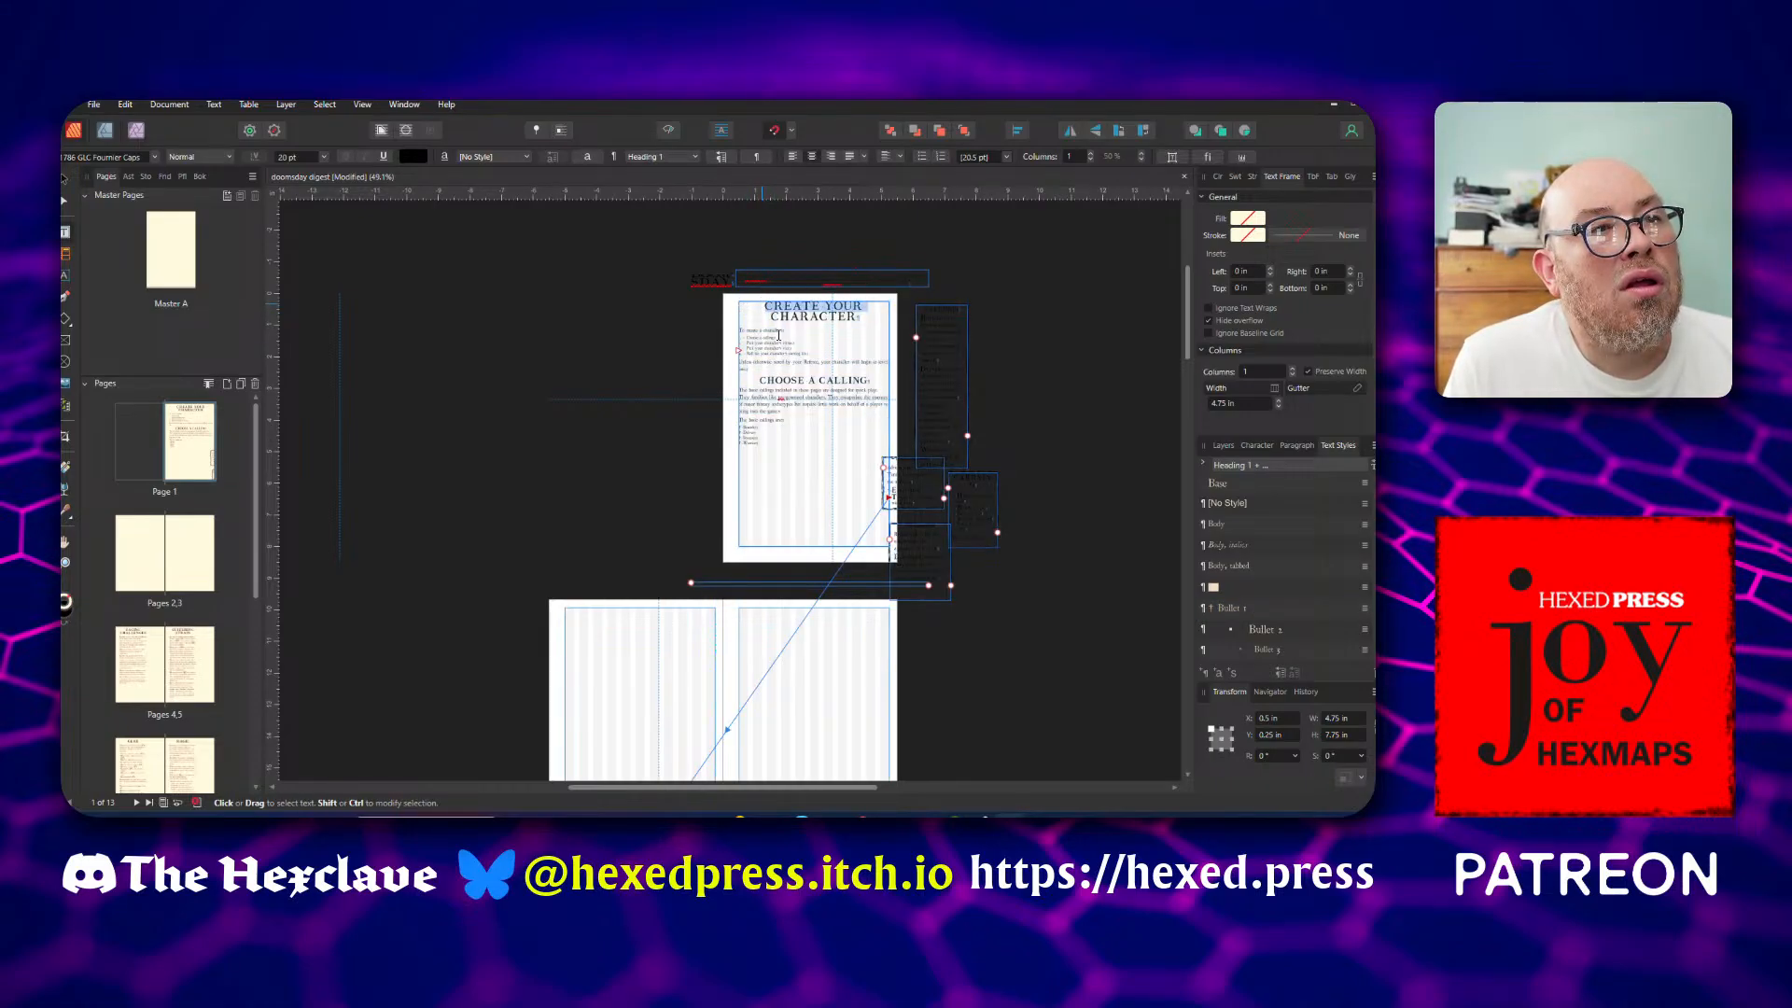
{"action": "left_click_drag", "start_coordinate": [799, 460], "coordinate": [802, 457]}
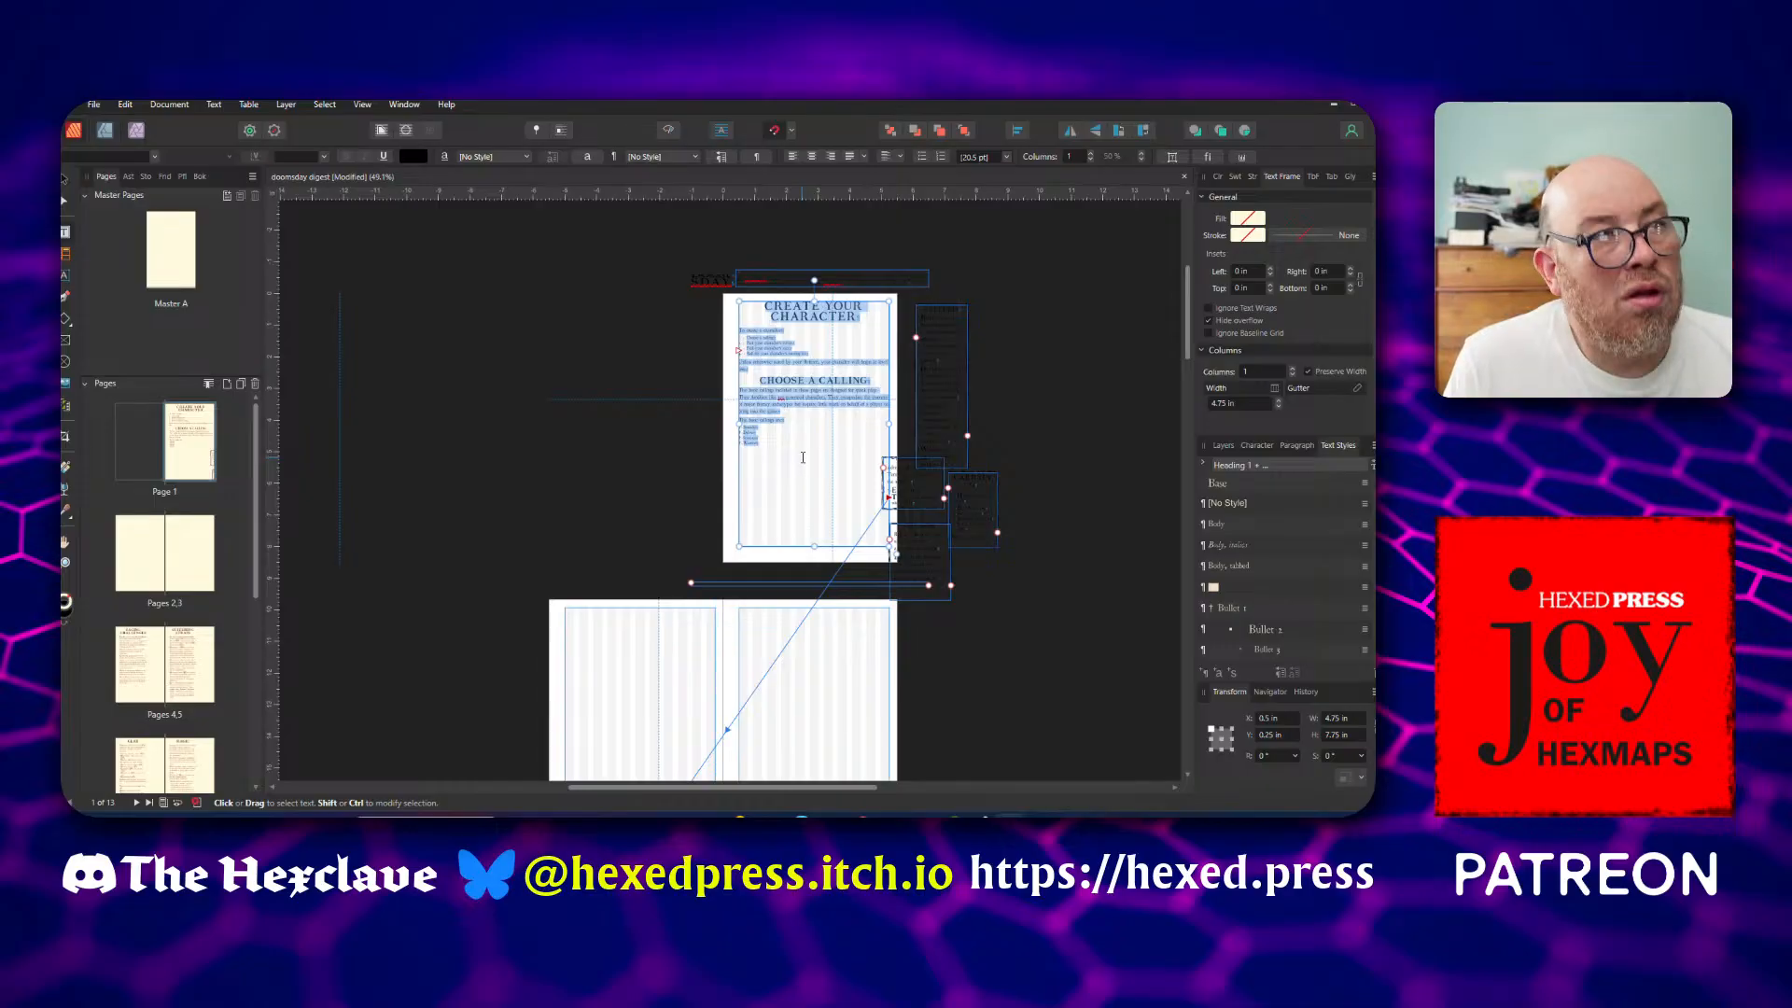
{"action": "key", "text": "ctrl+v"}
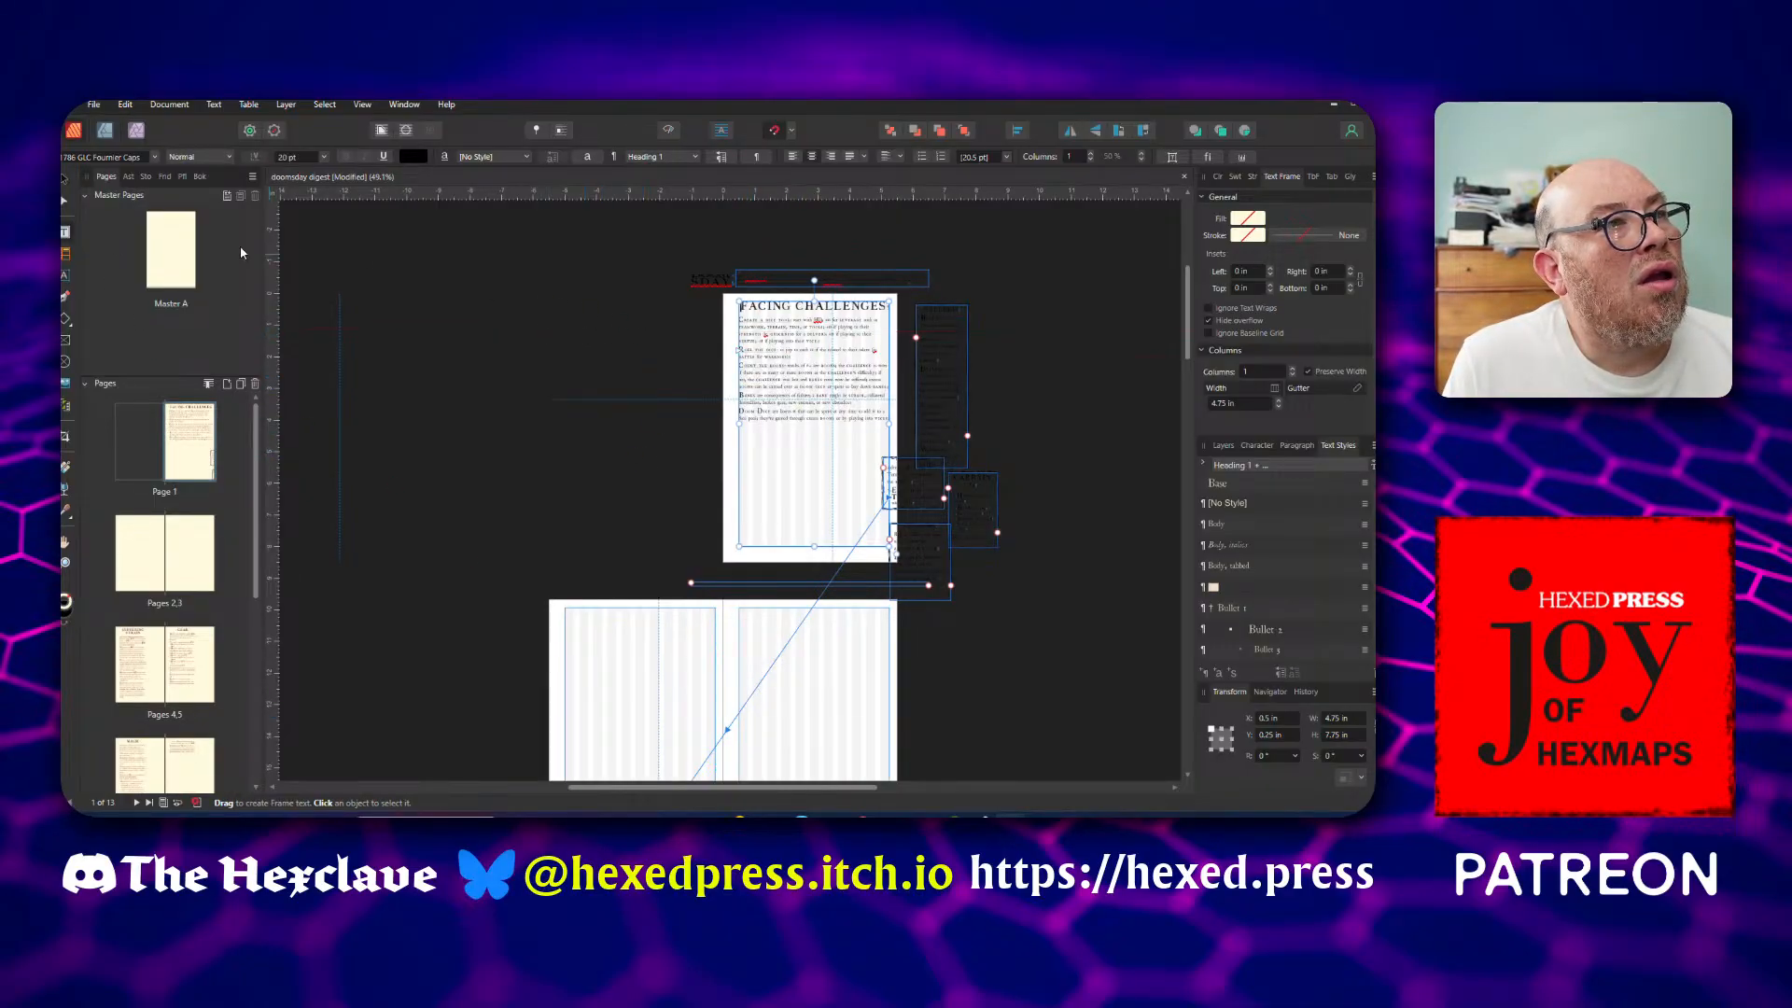
Move the text frame holding Facing Challenges from page 1 to page 3, at X 6 in and Y 0.25 in
{"action": "key", "text": "Escape"}
{"action": "left_click_drag", "start_coordinate": [787, 400], "coordinate": [787, 709]}
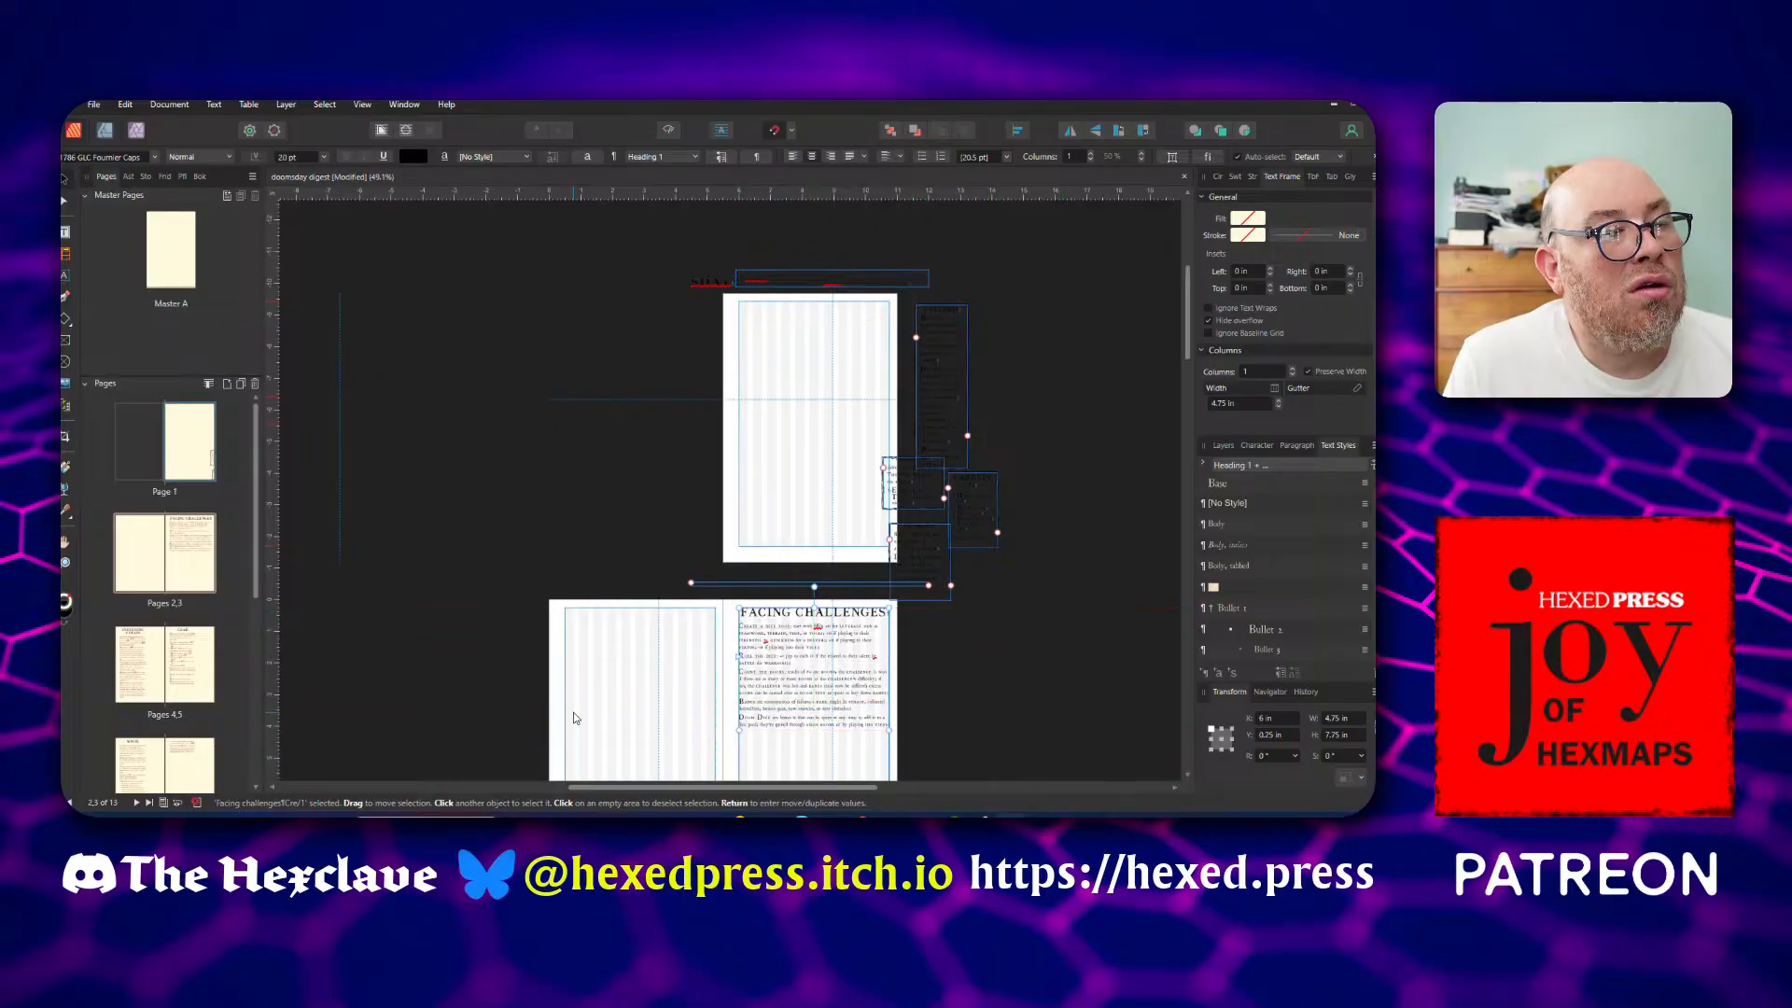
{"action": "left_click", "coordinate": [576, 672]}
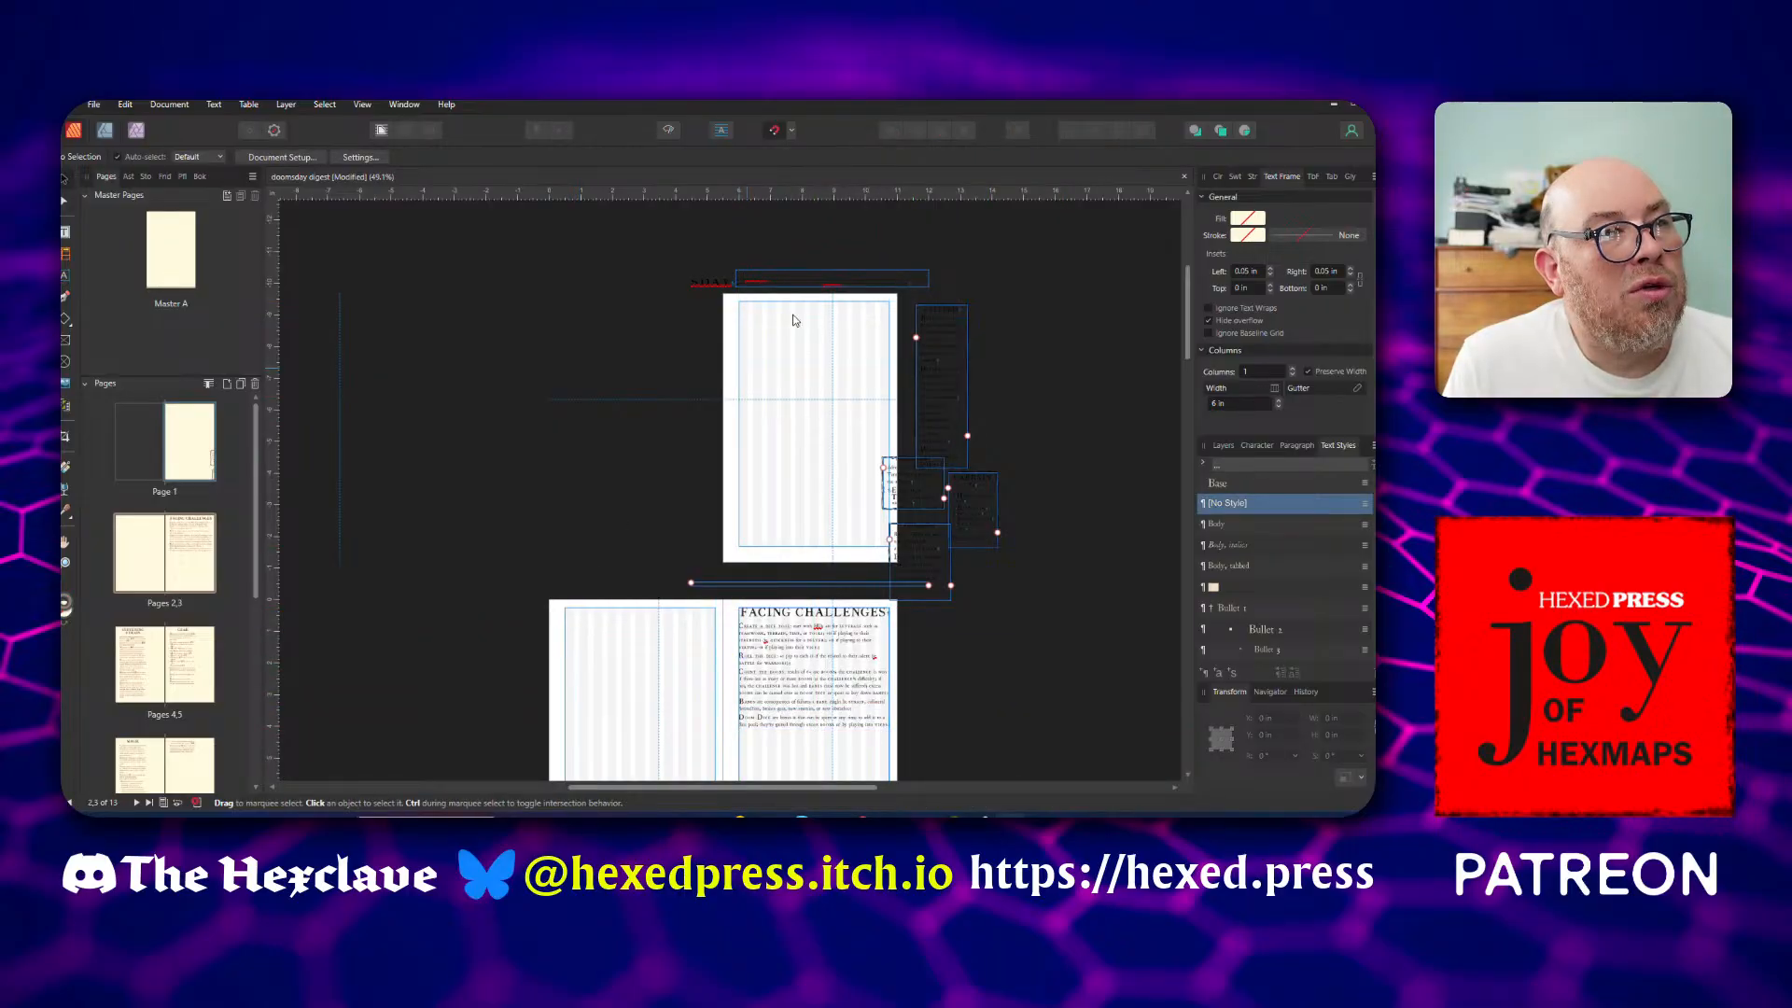
Draw a 4.75 by 7.75 in text frame within page 1's margins and paste the cut character creation text into it
{"action": "left_click", "coordinate": [749, 327]}
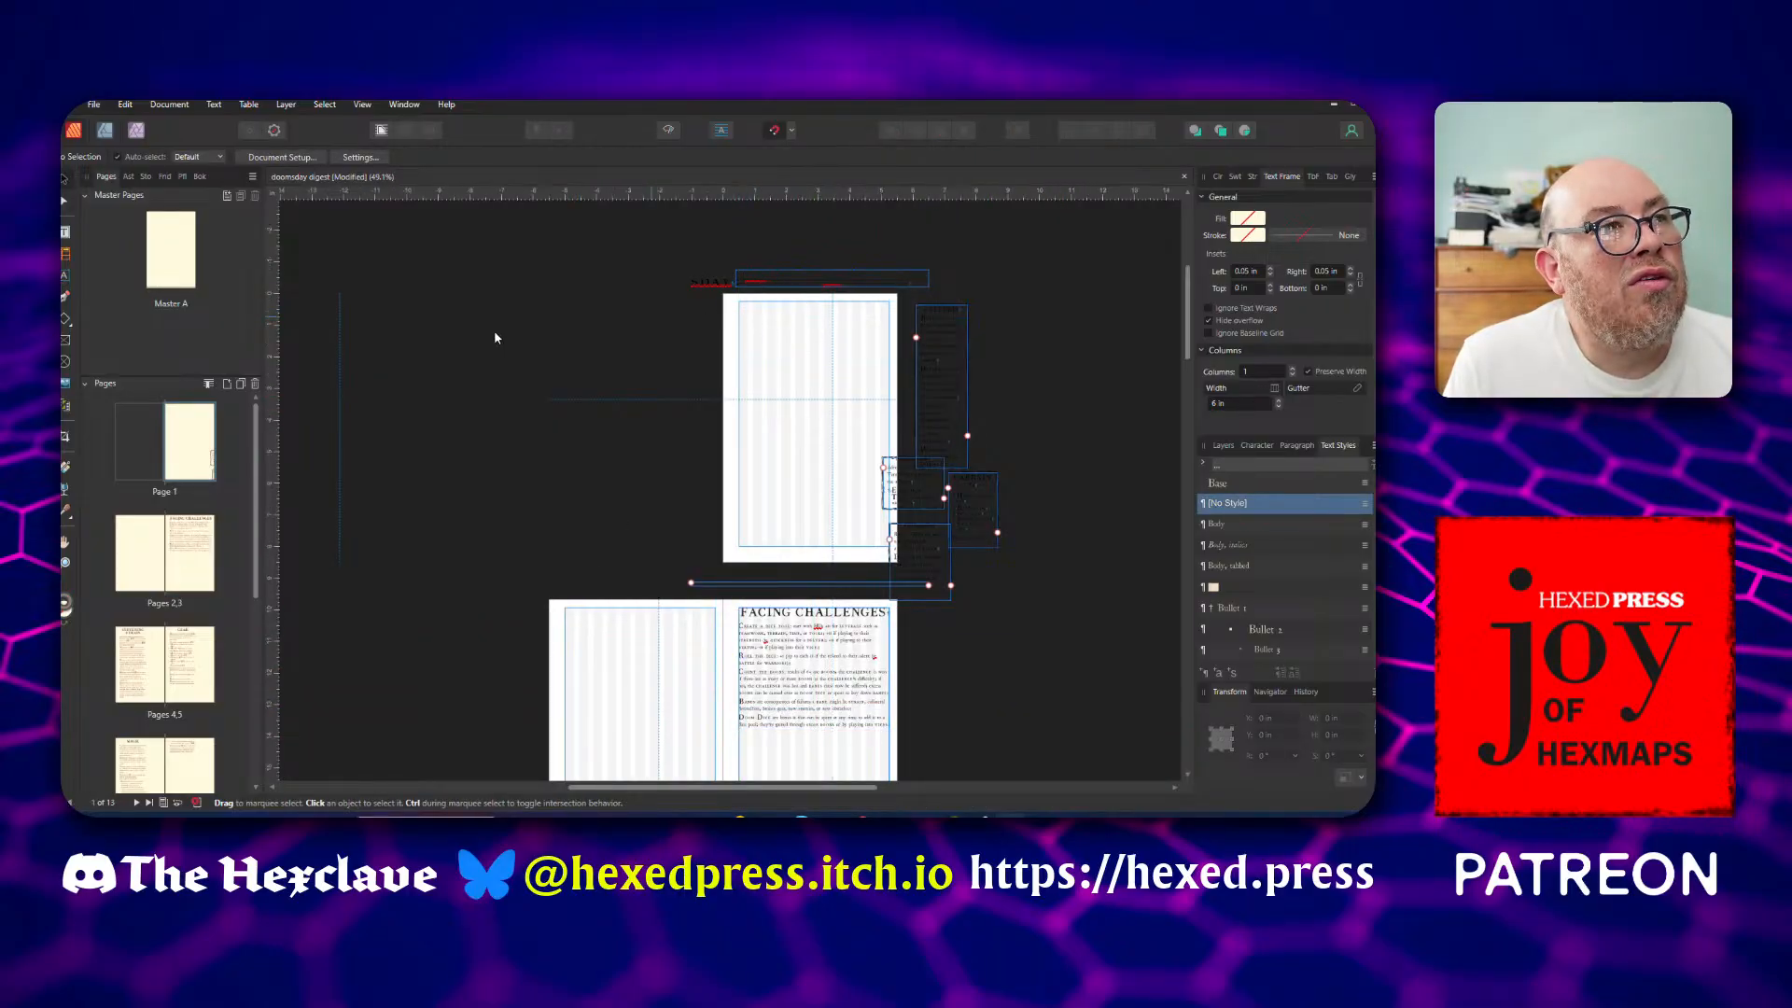
{"action": "left_click", "coordinate": [65, 230]}
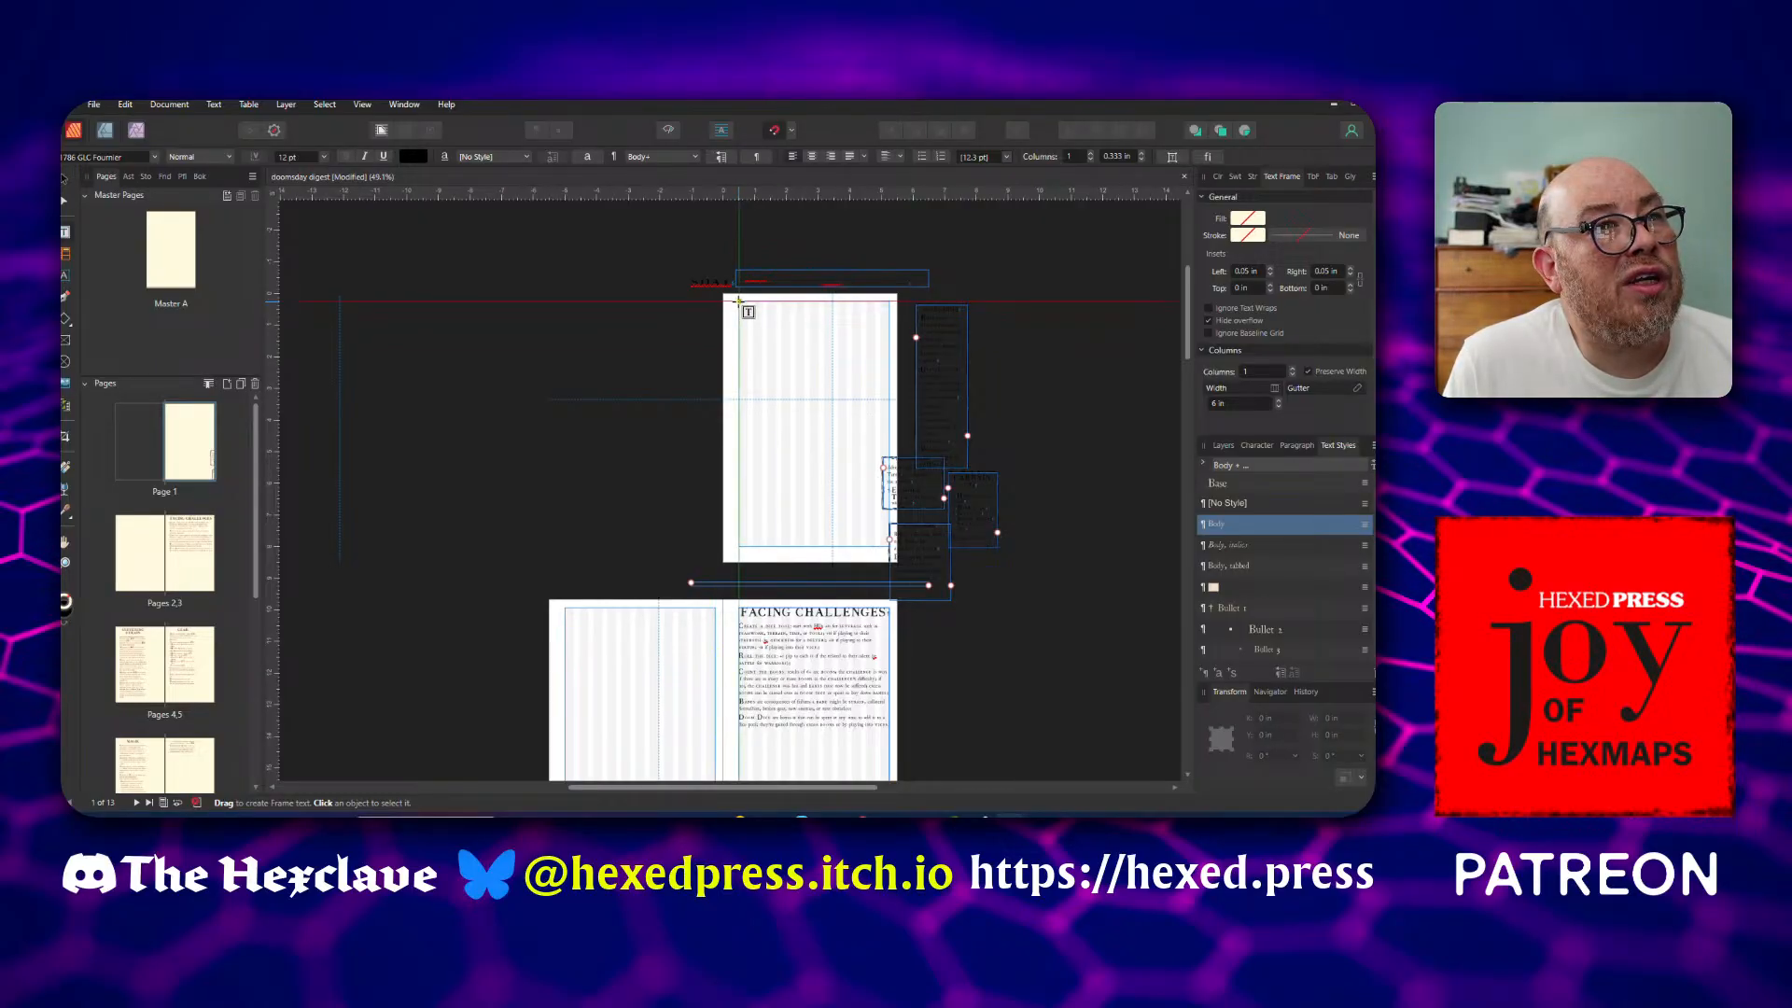
{"action": "left_click_drag", "start_coordinate": [738, 302], "coordinate": [890, 543]}
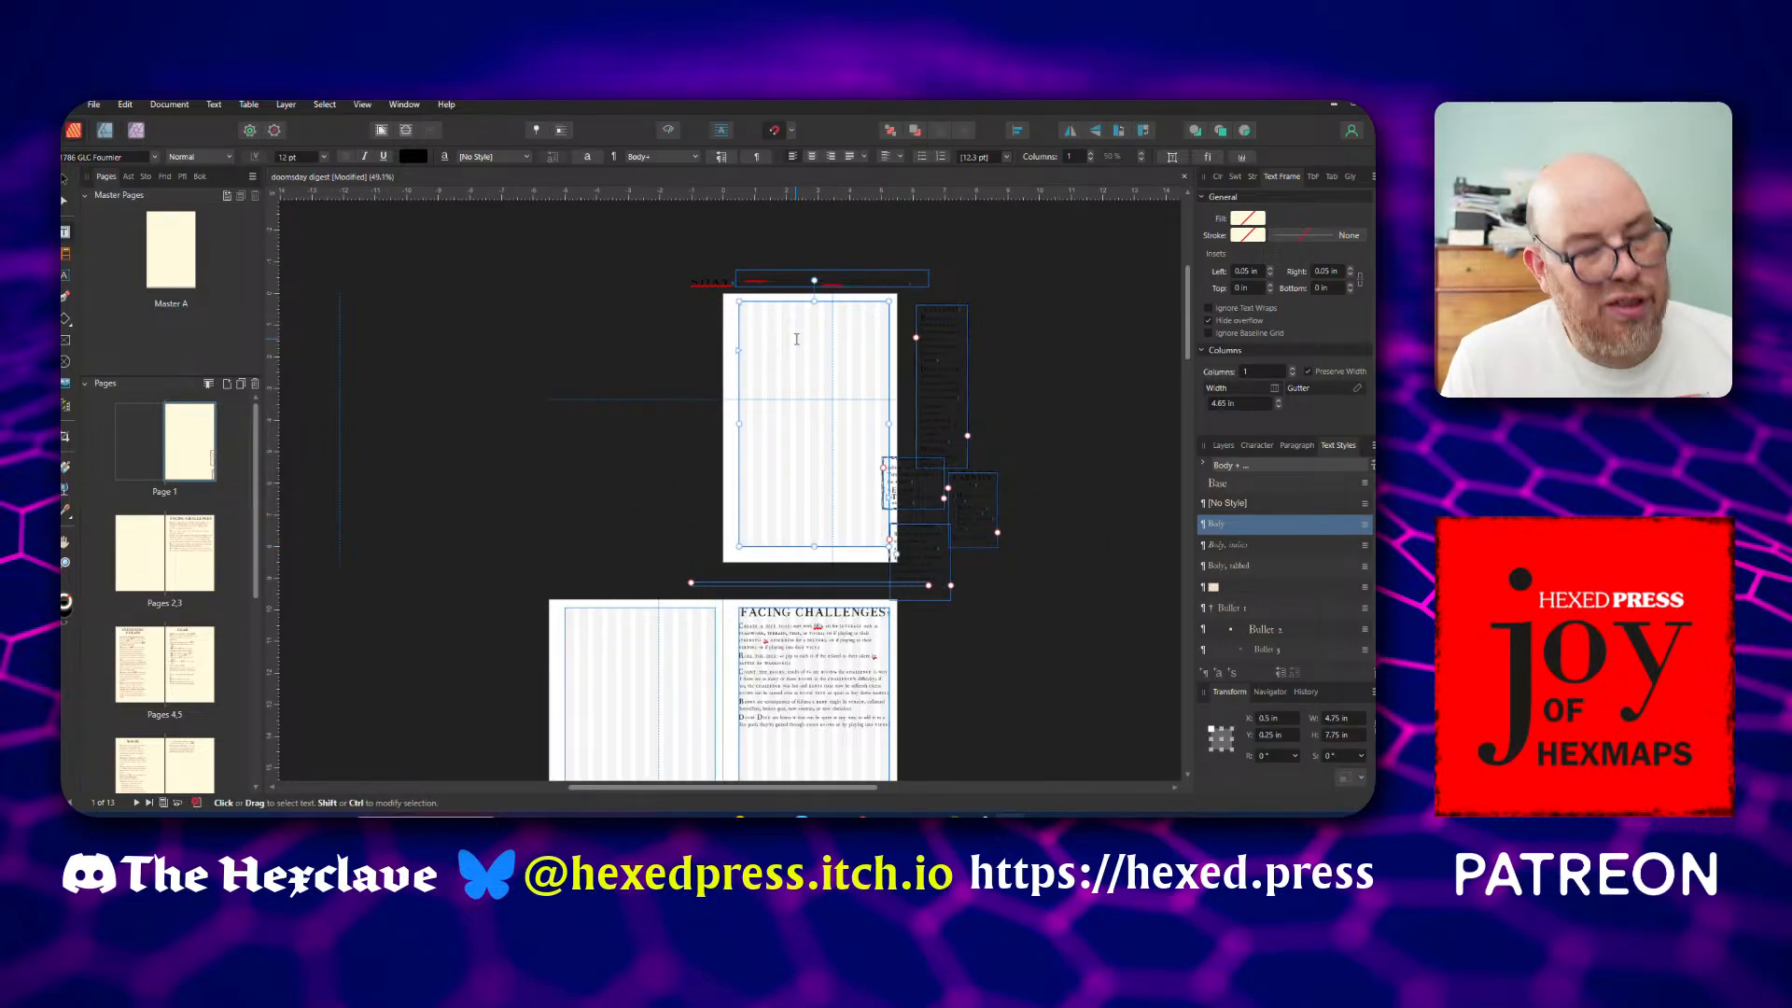
{"action": "key", "text": "ctrl+v"}
{"action": "scroll", "coordinate": [793, 342], "scroll_direction": "up", "scroll_amount": 5}
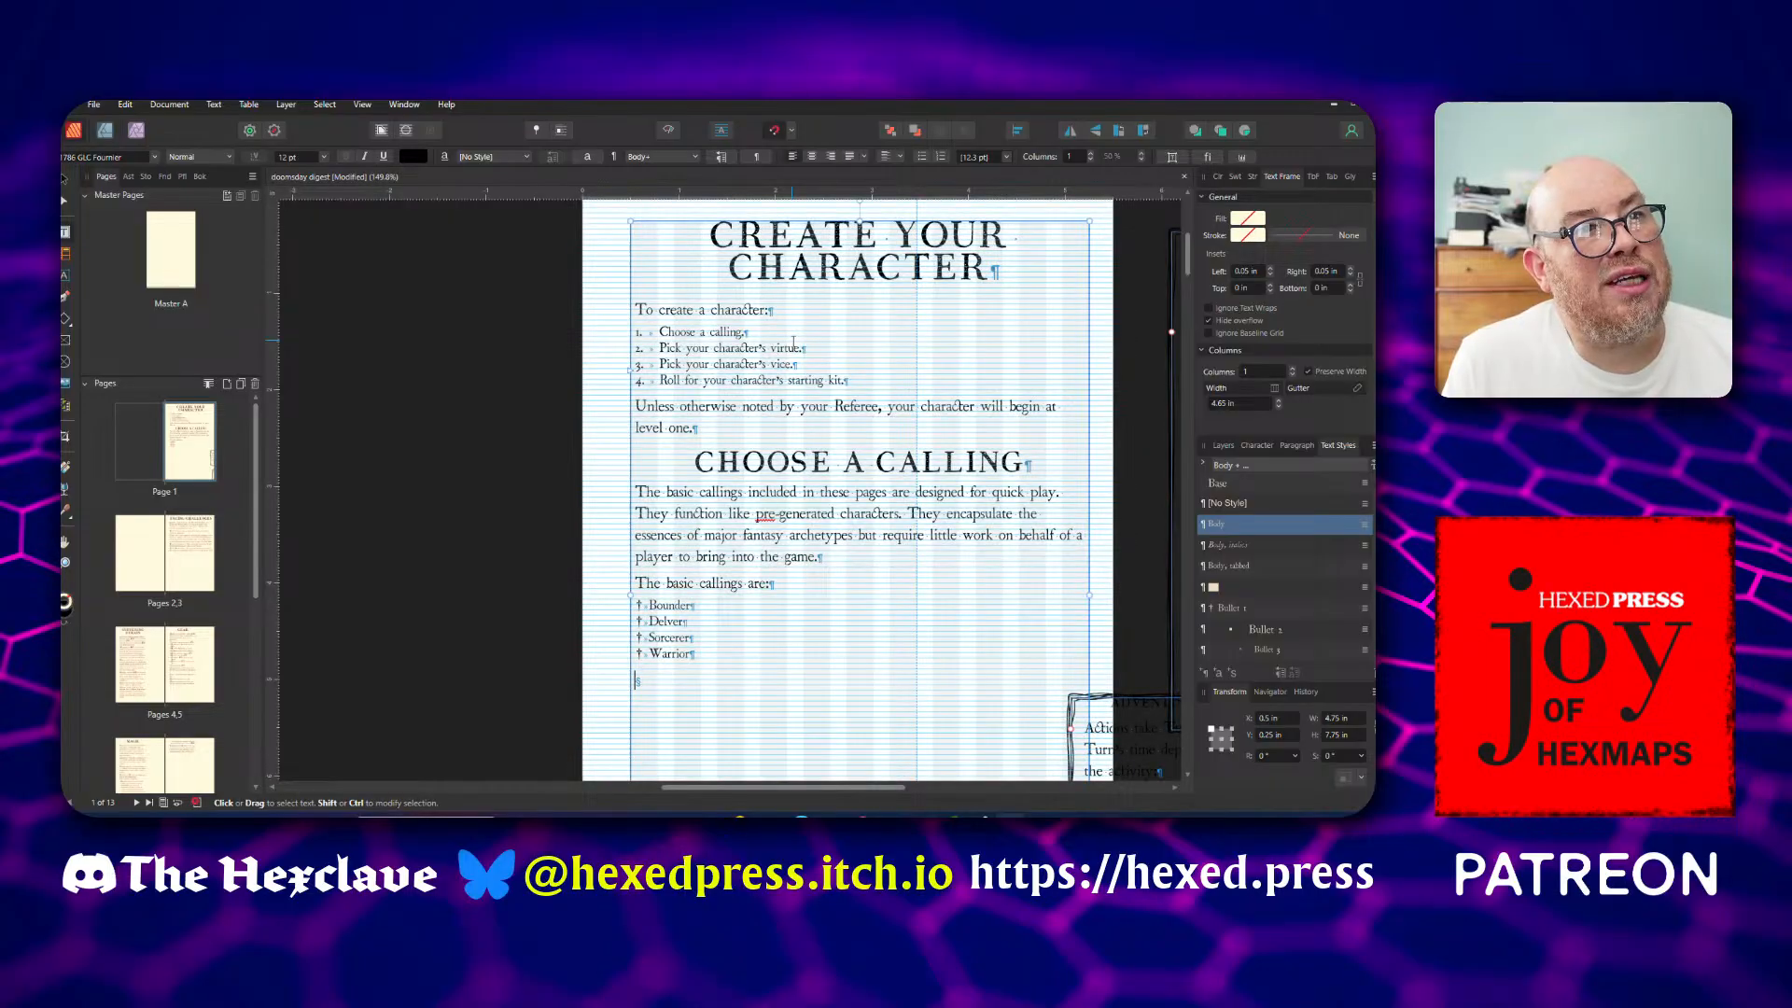
{"action": "scroll", "coordinate": [794, 342], "scroll_direction": "down", "scroll_amount": 5}
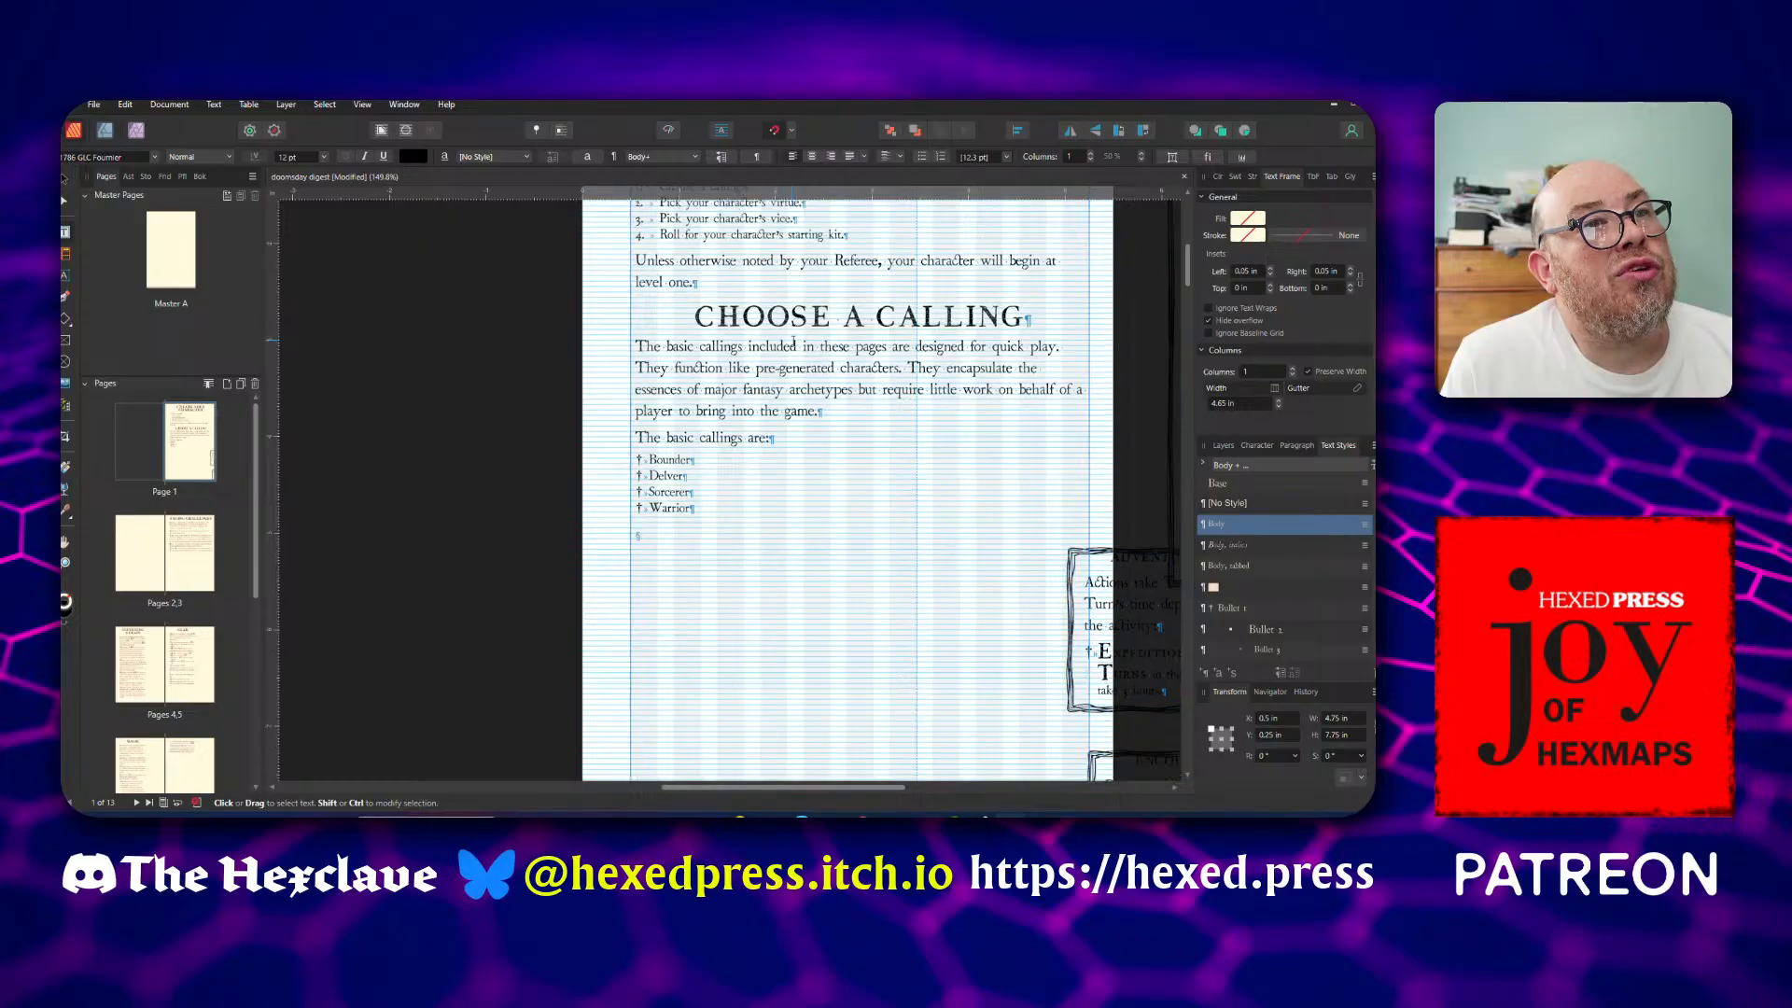
{"action": "scroll", "coordinate": [794, 341], "scroll_direction": "up", "scroll_amount": 3}
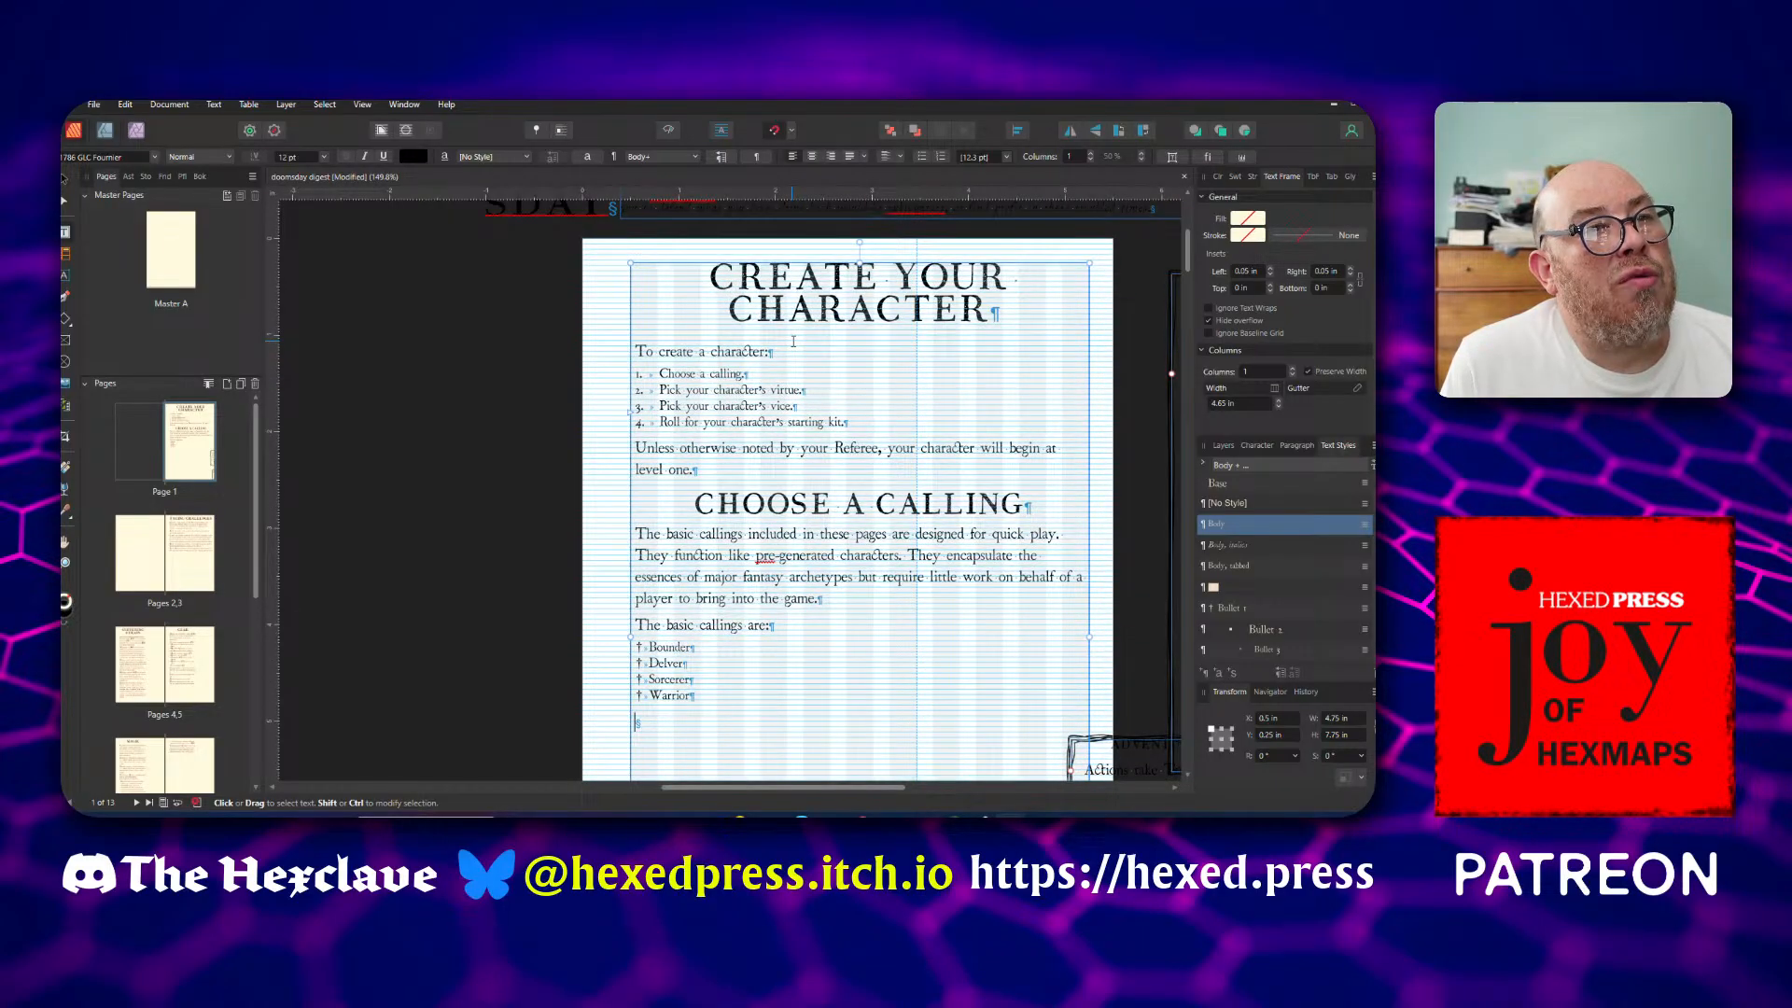
{"action": "scroll", "coordinate": [794, 341], "scroll_direction": "down", "scroll_amount": 3}
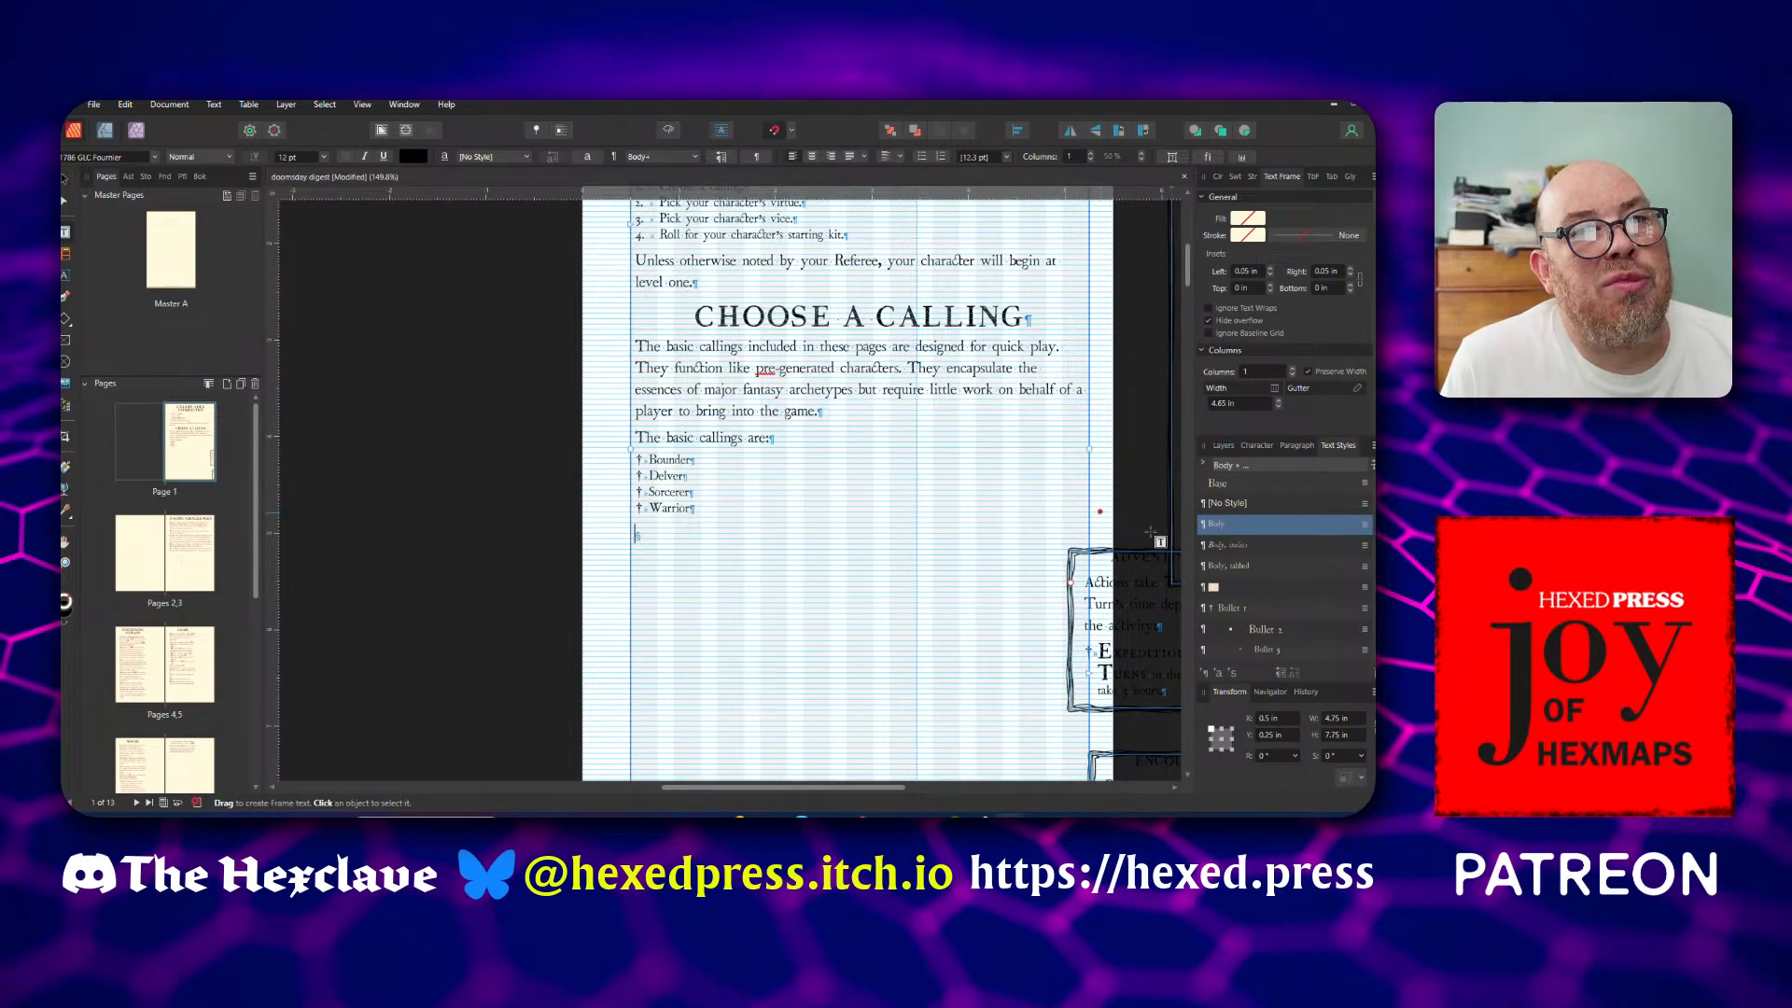
{"action": "scroll", "coordinate": [1262, 553], "scroll_direction": "down", "scroll_amount": 1}
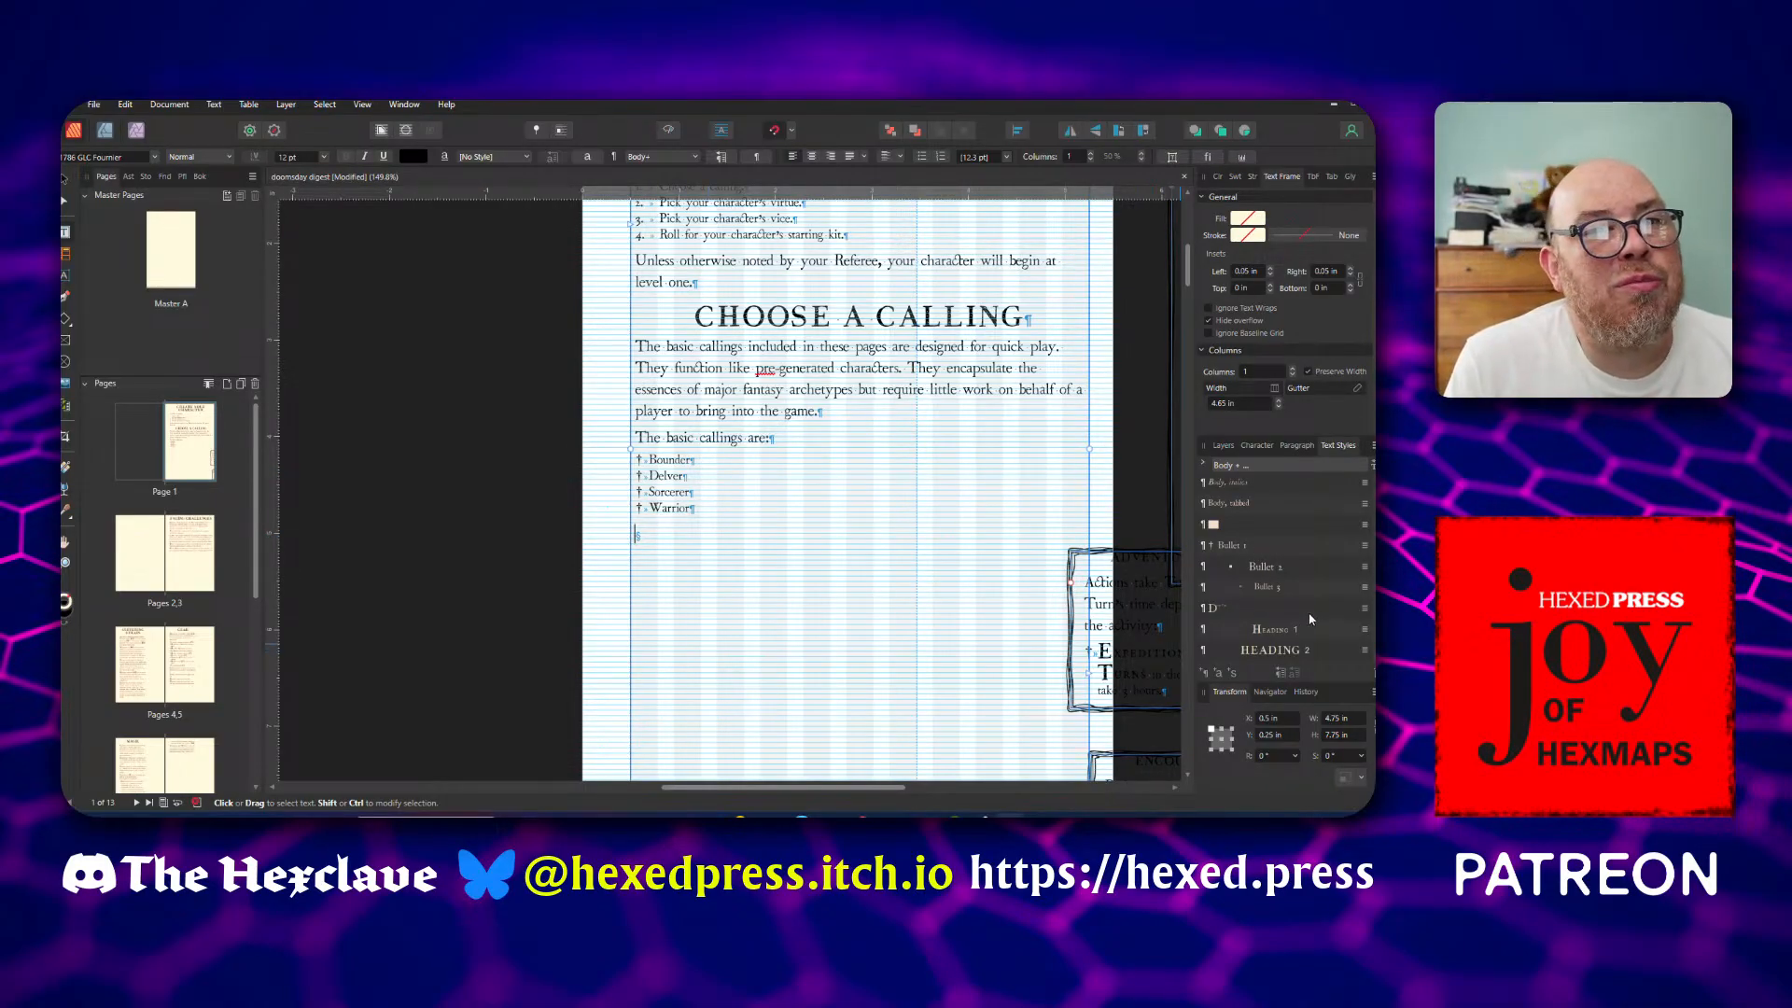
Add the heading "Pick your character's virtue" in the Heading 2 style below the list of basic callings on page 1
{"action": "scroll", "coordinate": [1312, 611], "scroll_direction": "down", "scroll_amount": 1}
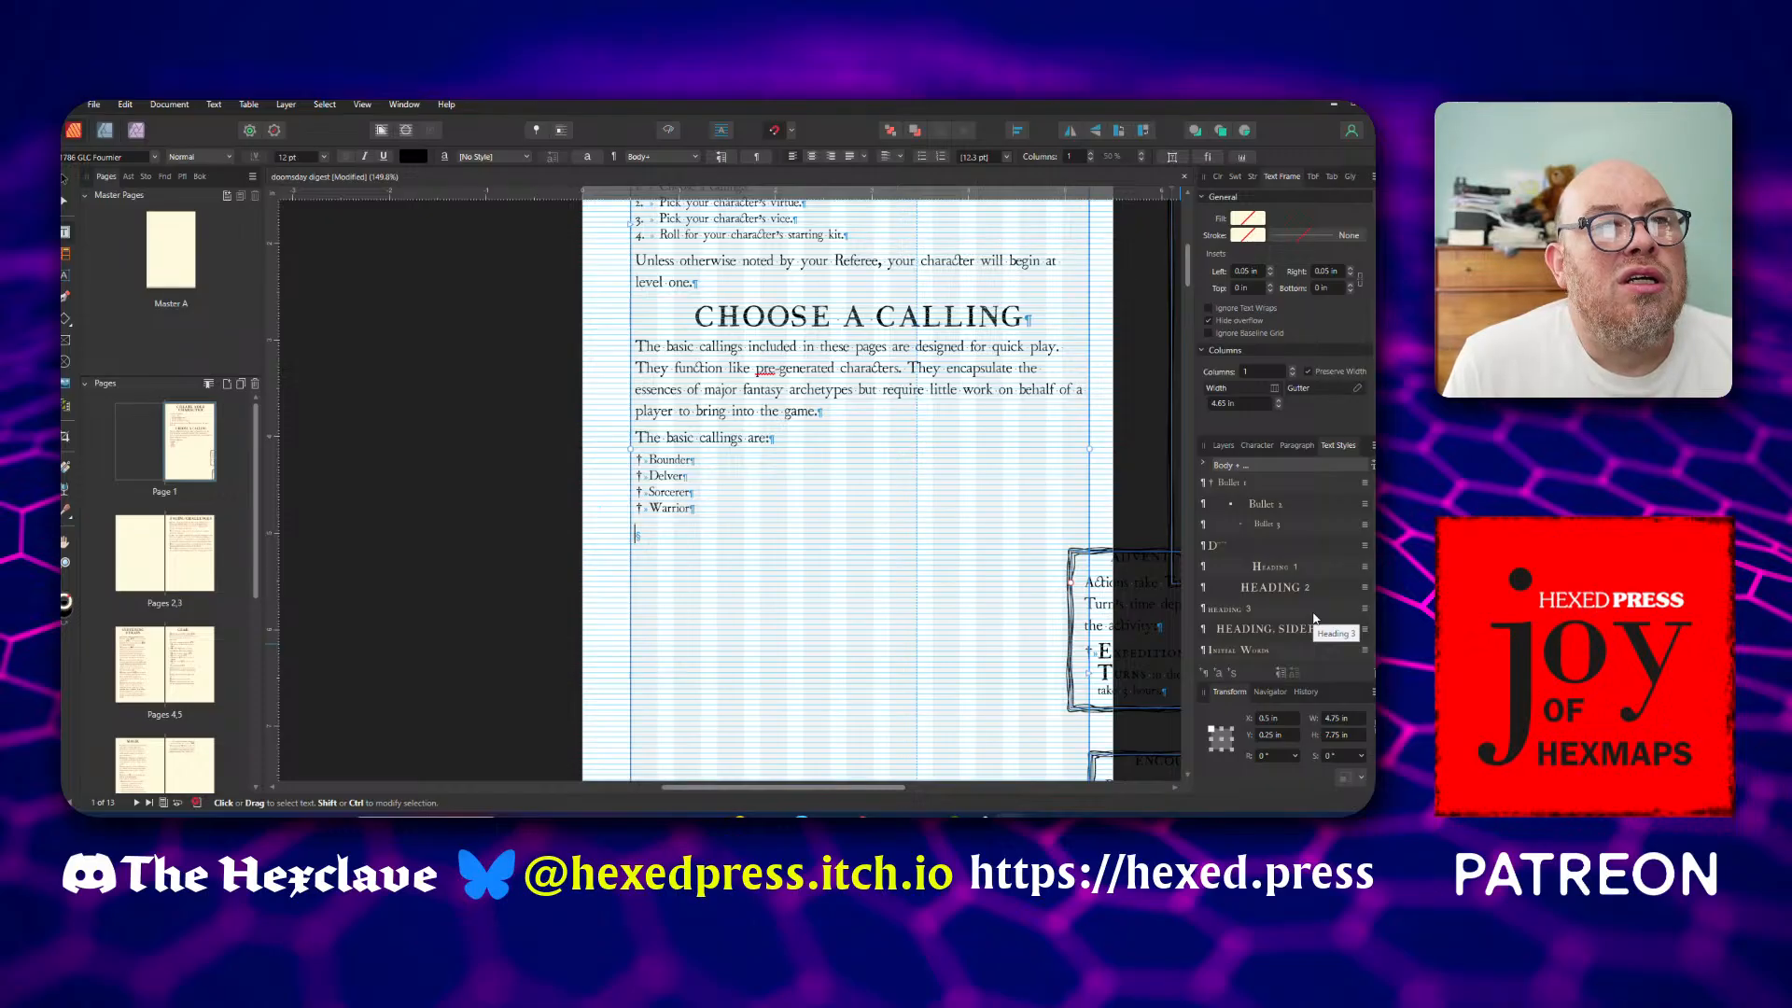
{"action": "scroll", "coordinate": [860, 544], "scroll_direction": "up", "scroll_amount": 3}
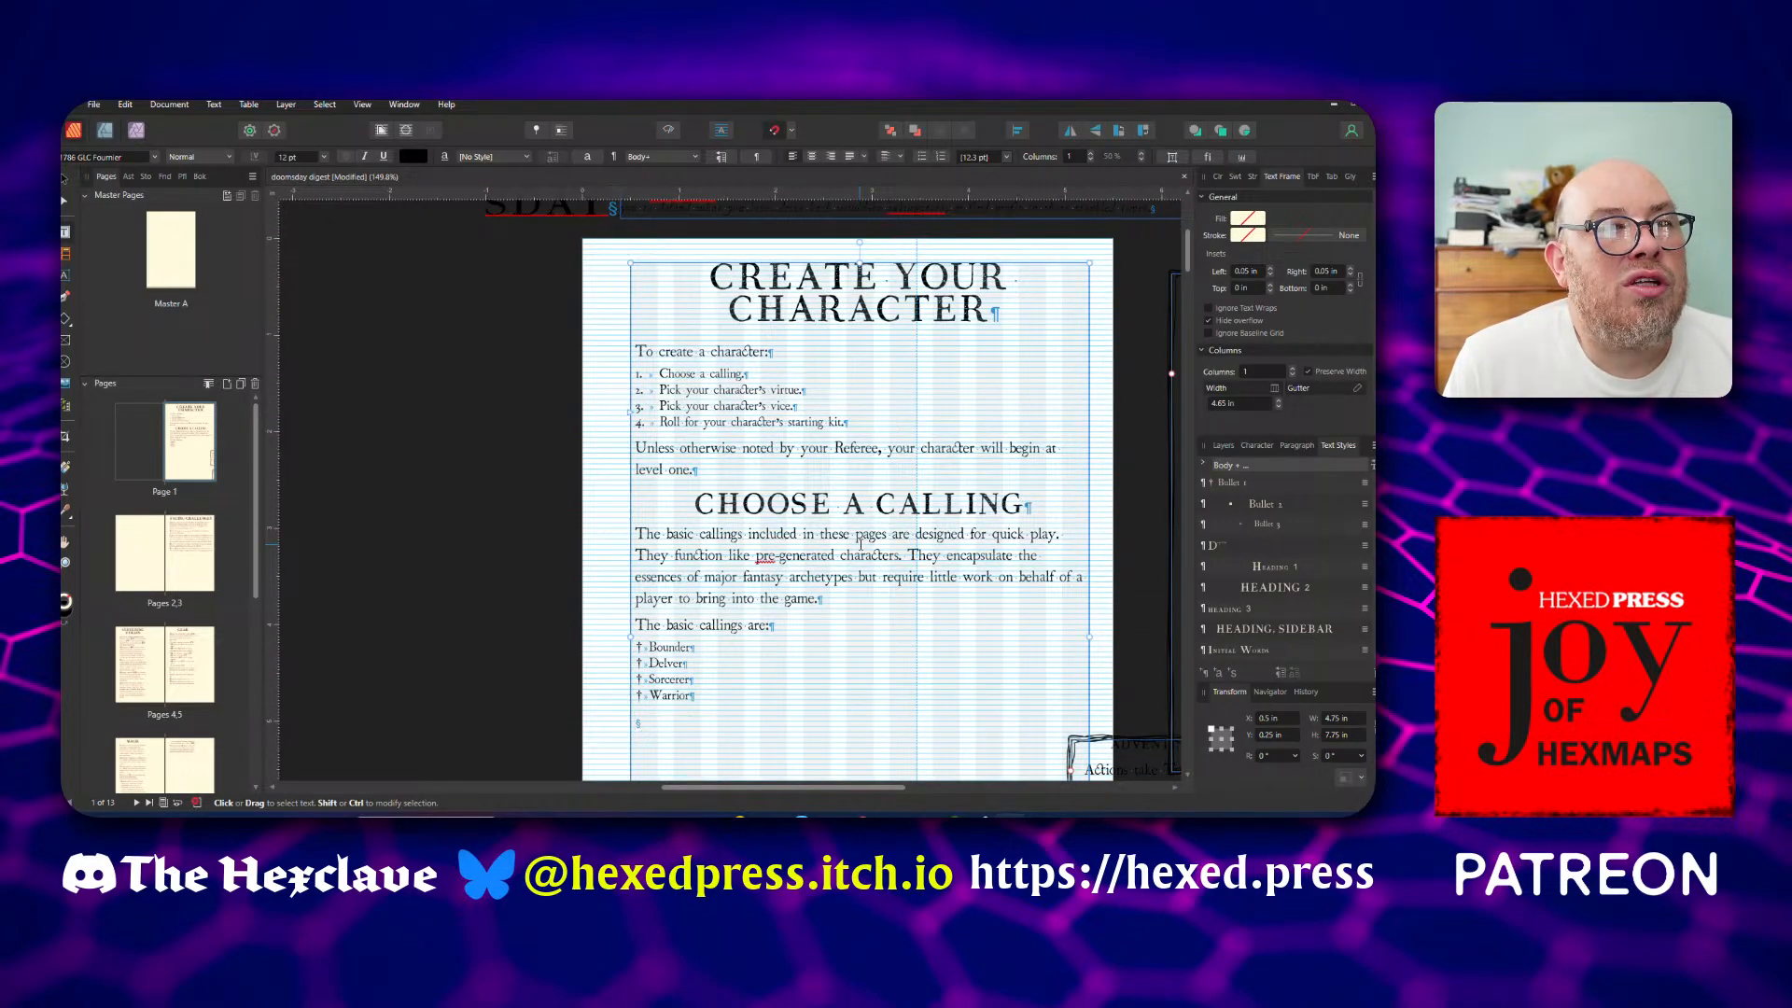
{"action": "scroll", "coordinate": [861, 545], "scroll_direction": "down", "scroll_amount": 2}
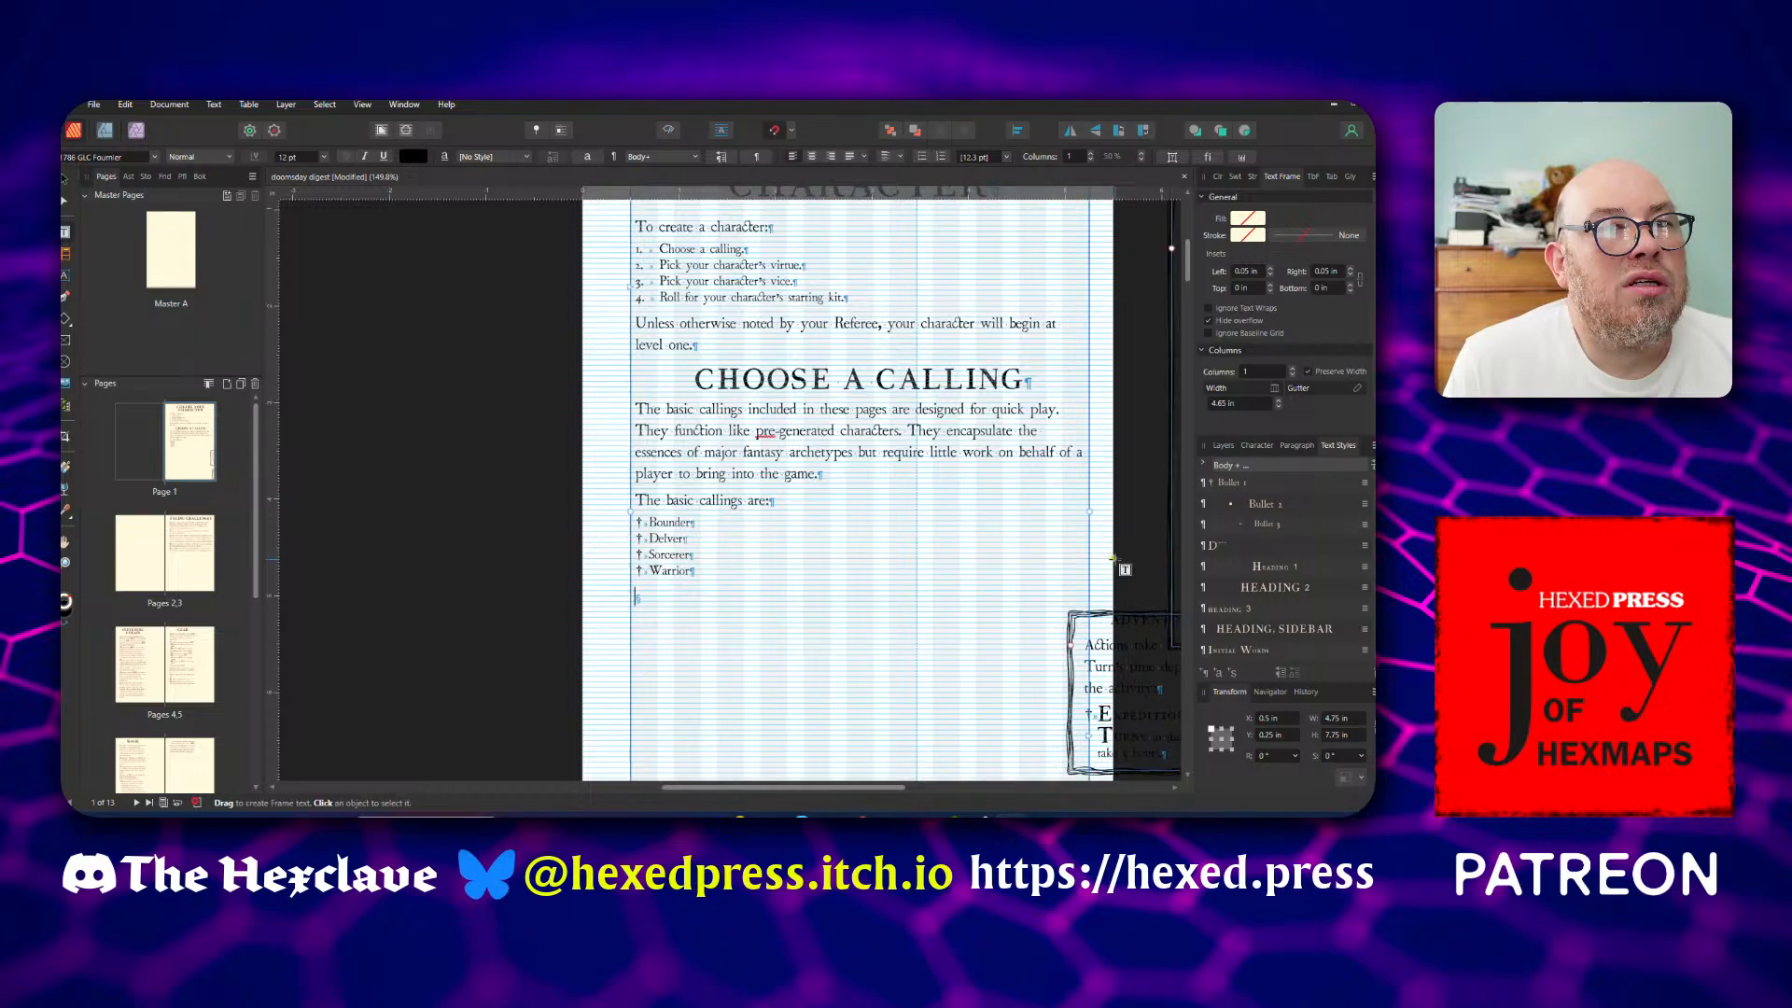
{"action": "left_click", "coordinate": [1268, 587]}
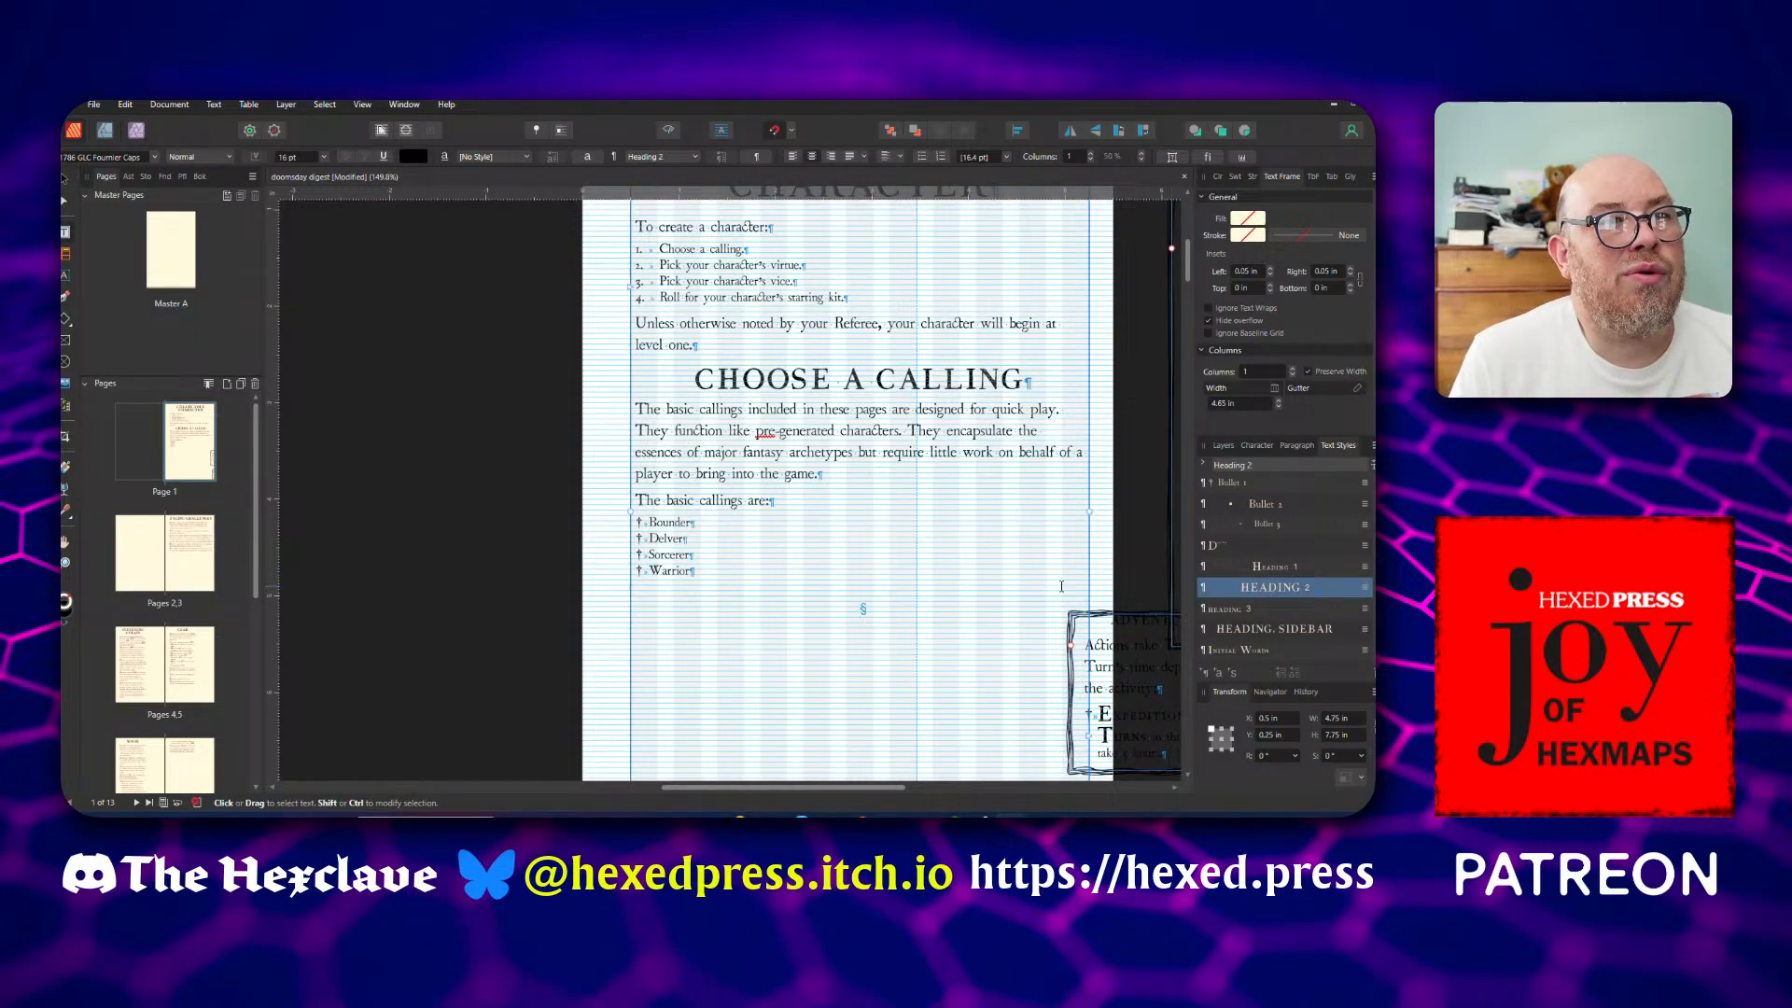
{"action": "type", "text": "P"}
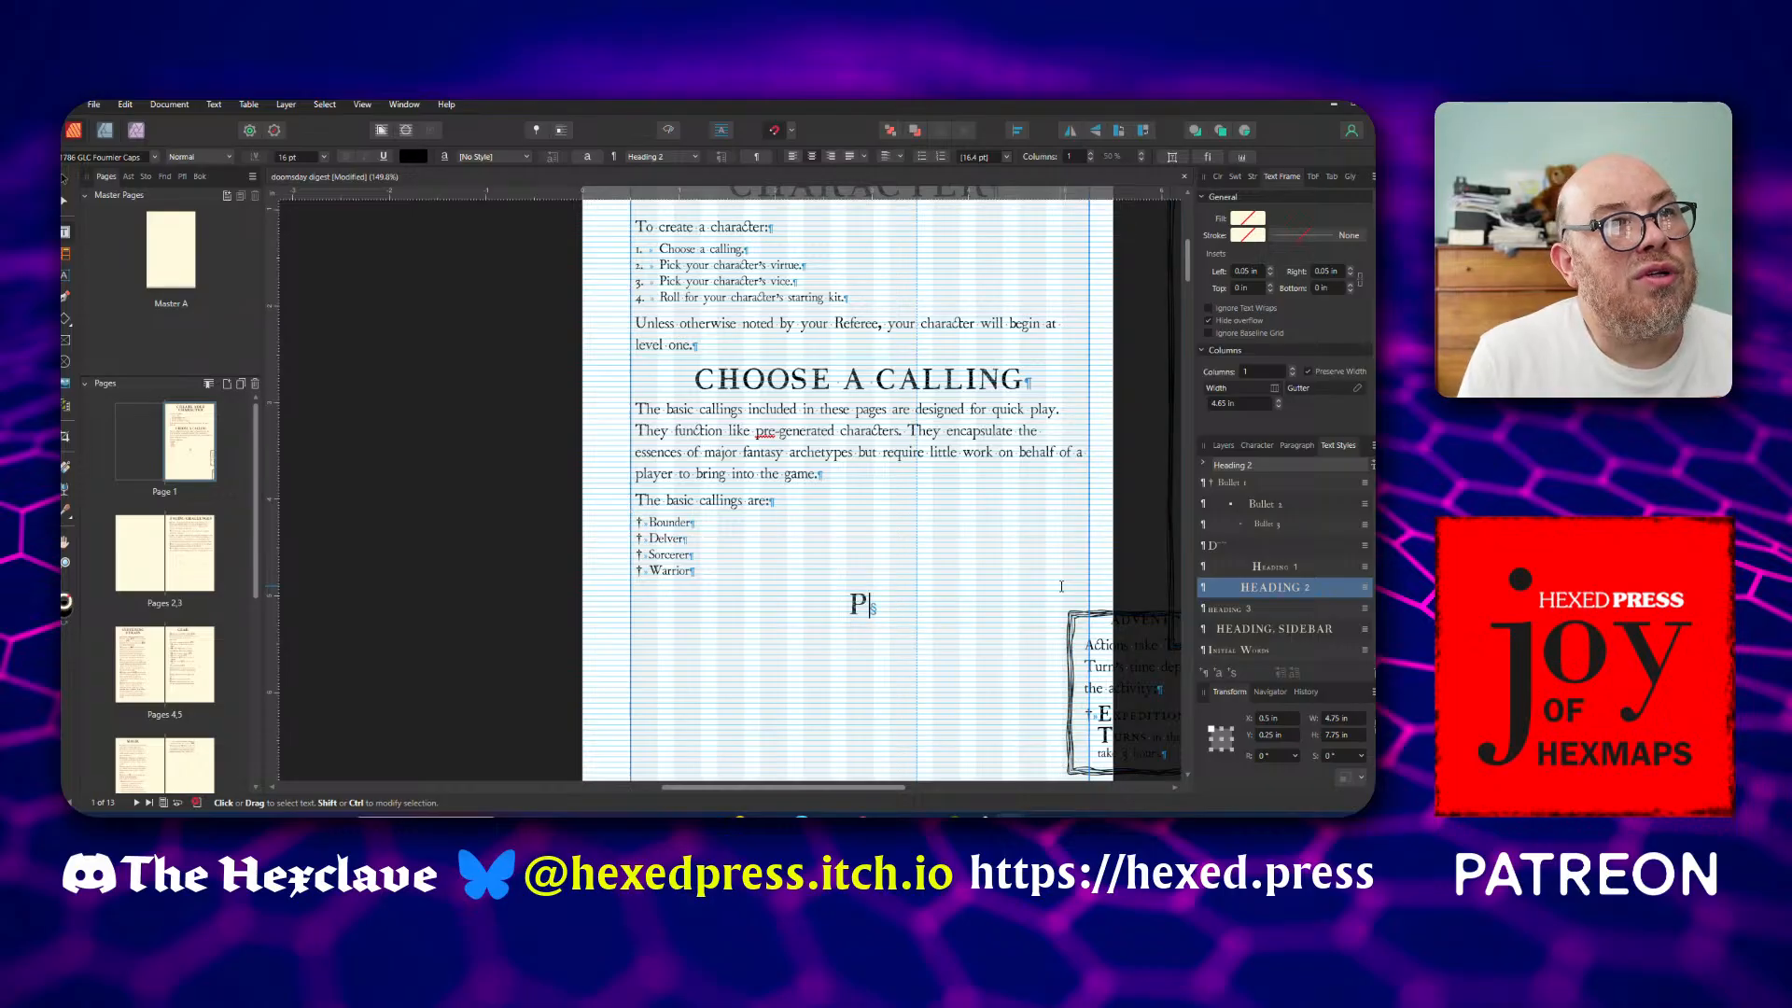
{"action": "type", "text": "ick y"}
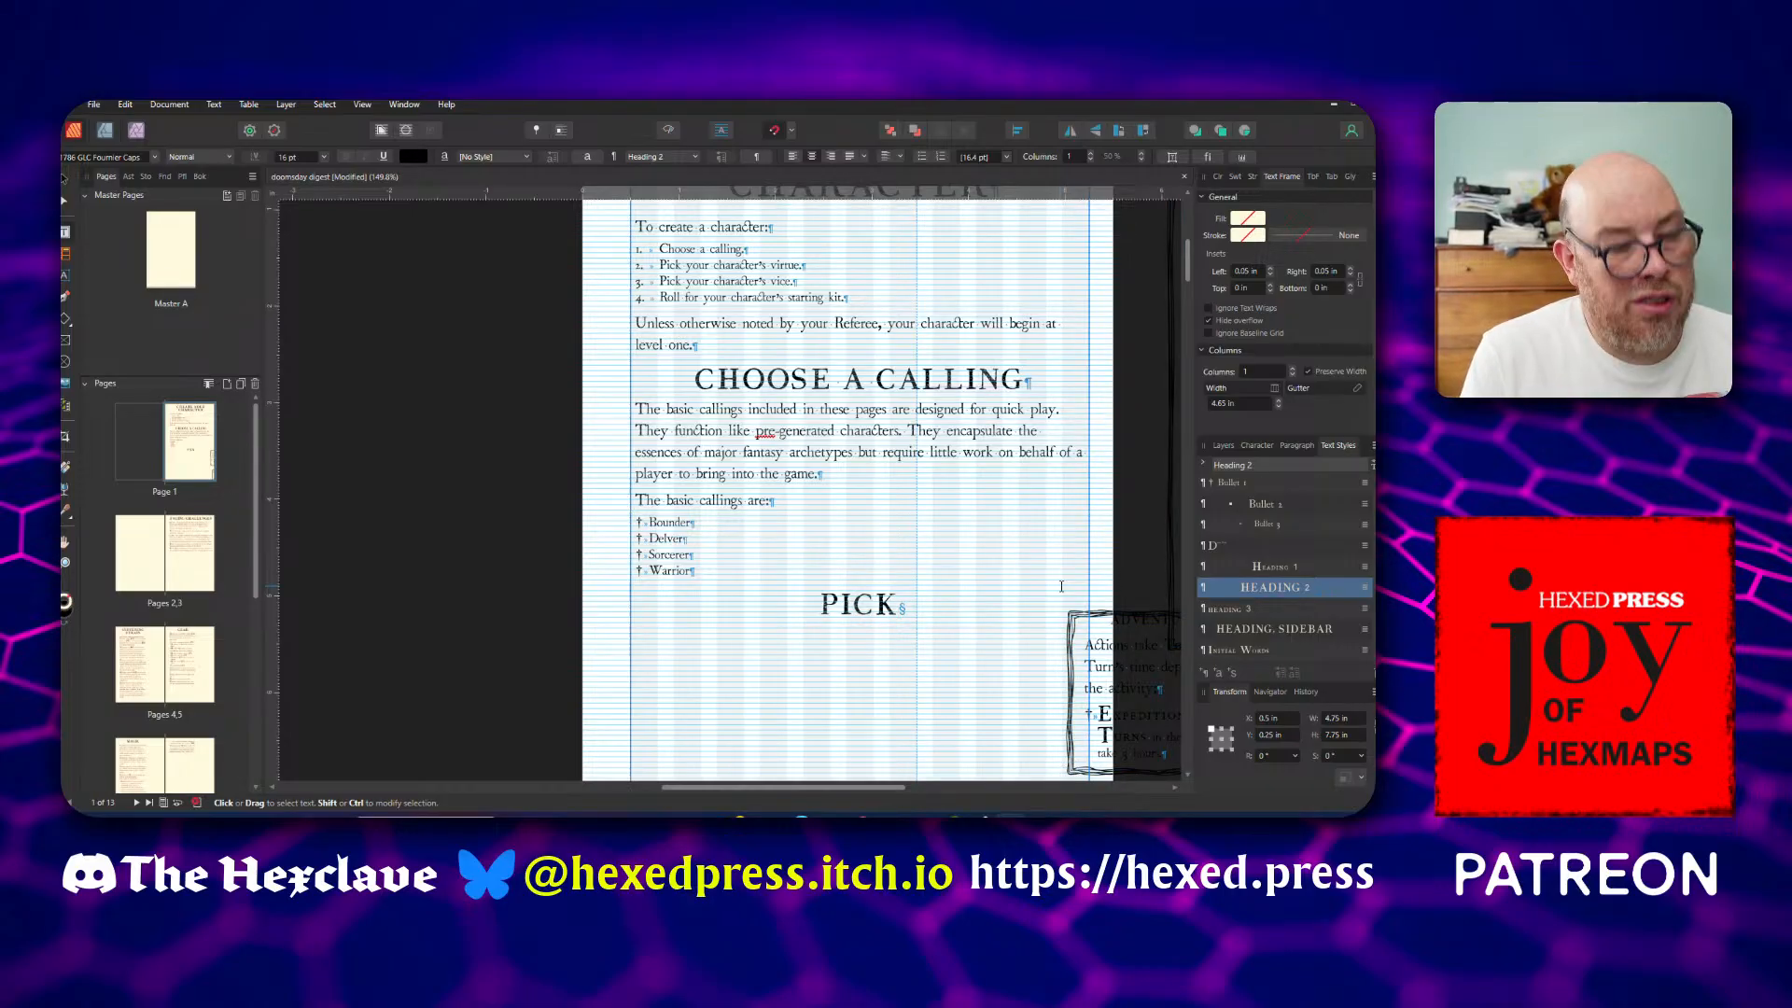
{"action": "type", "text": "our character"}
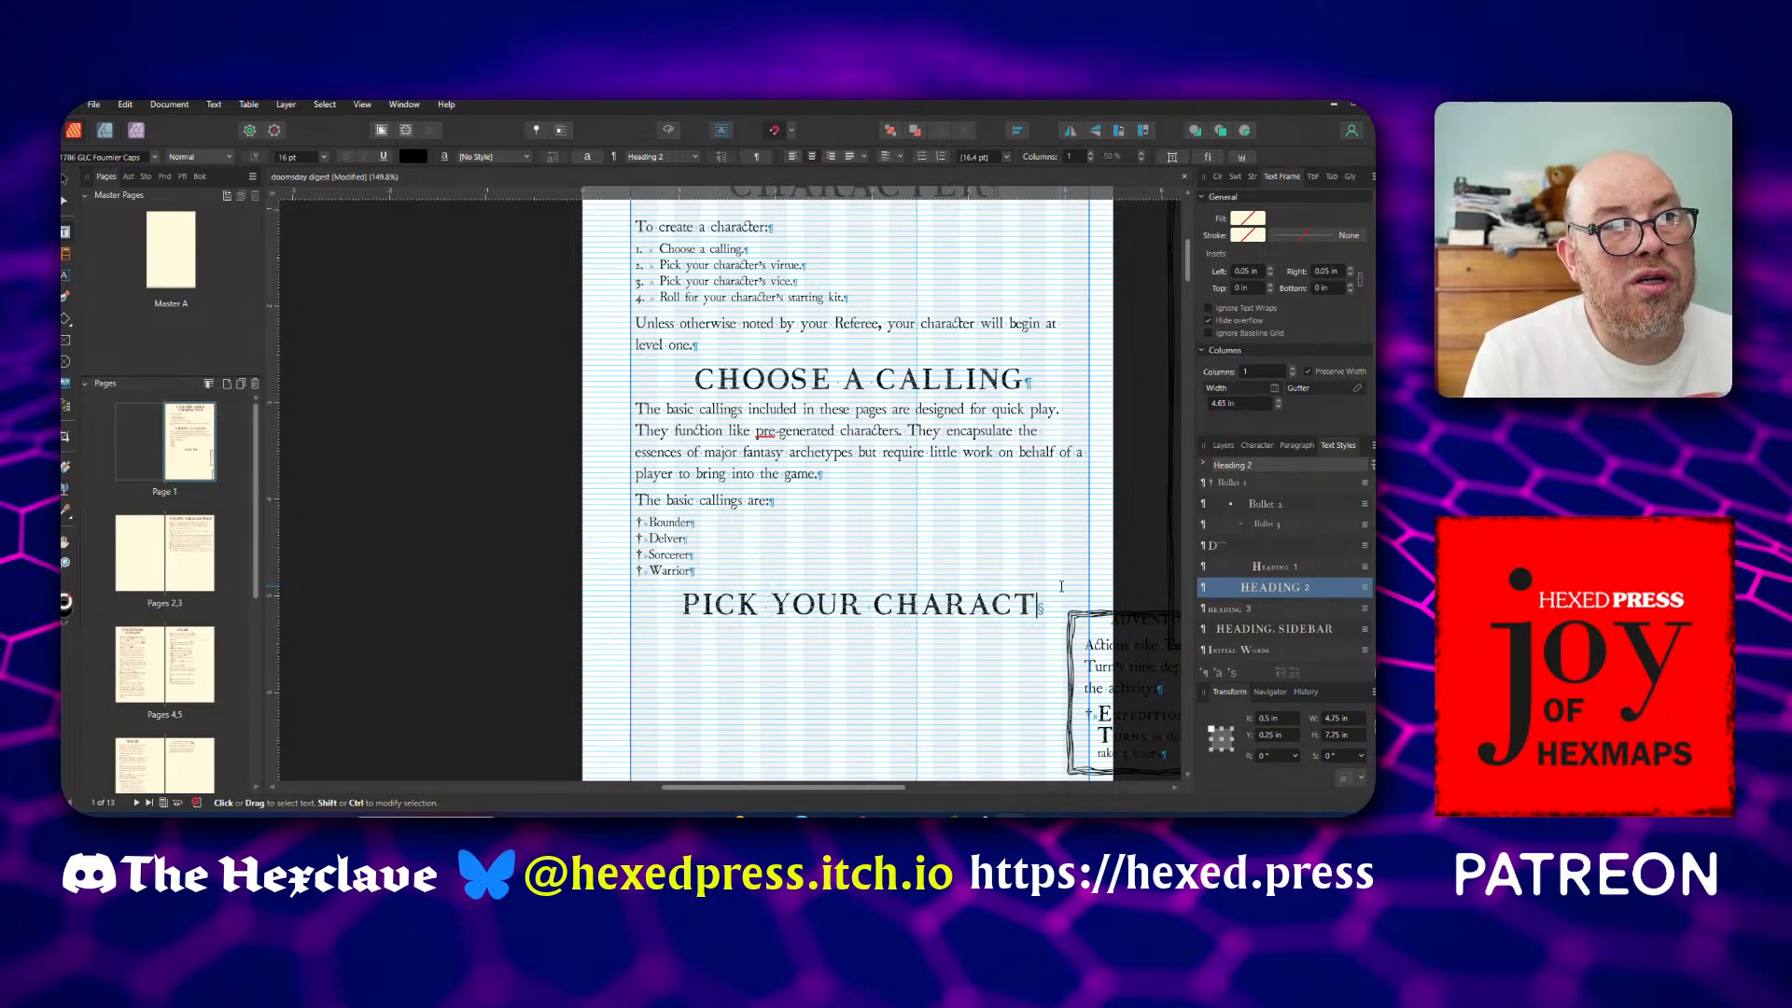
{"action": "type", "text": "'s virt"}
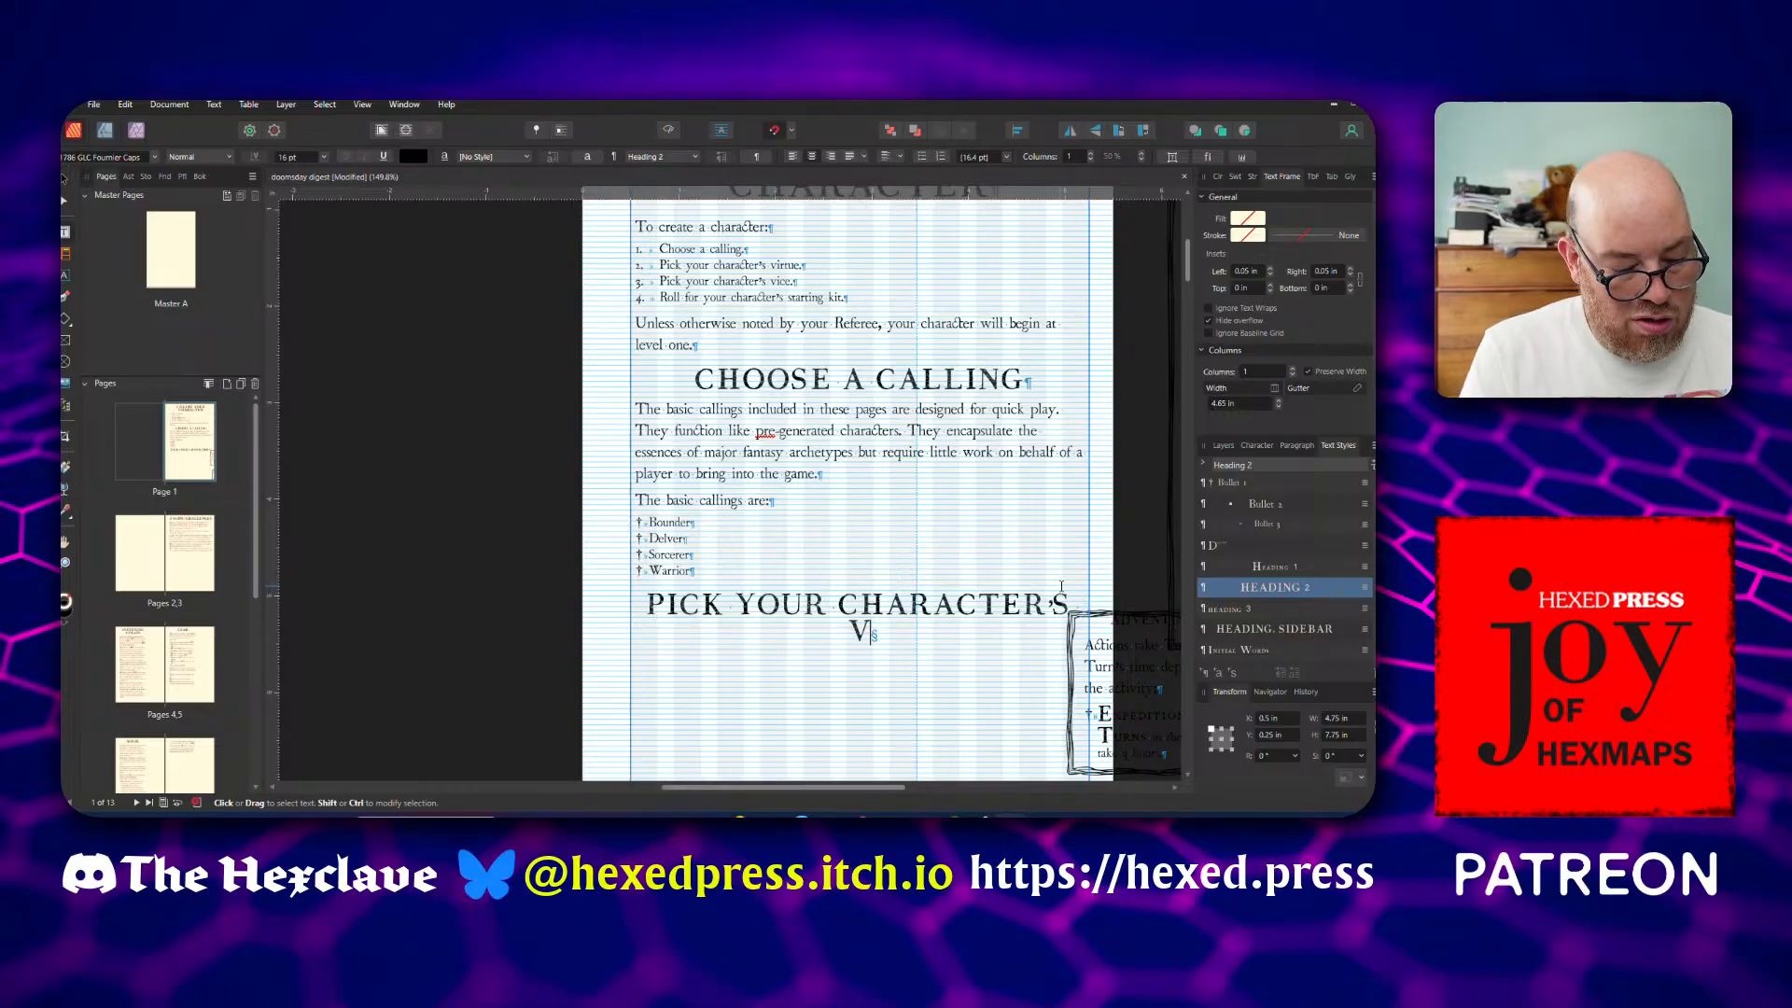
{"action": "type", "text": "ue"}
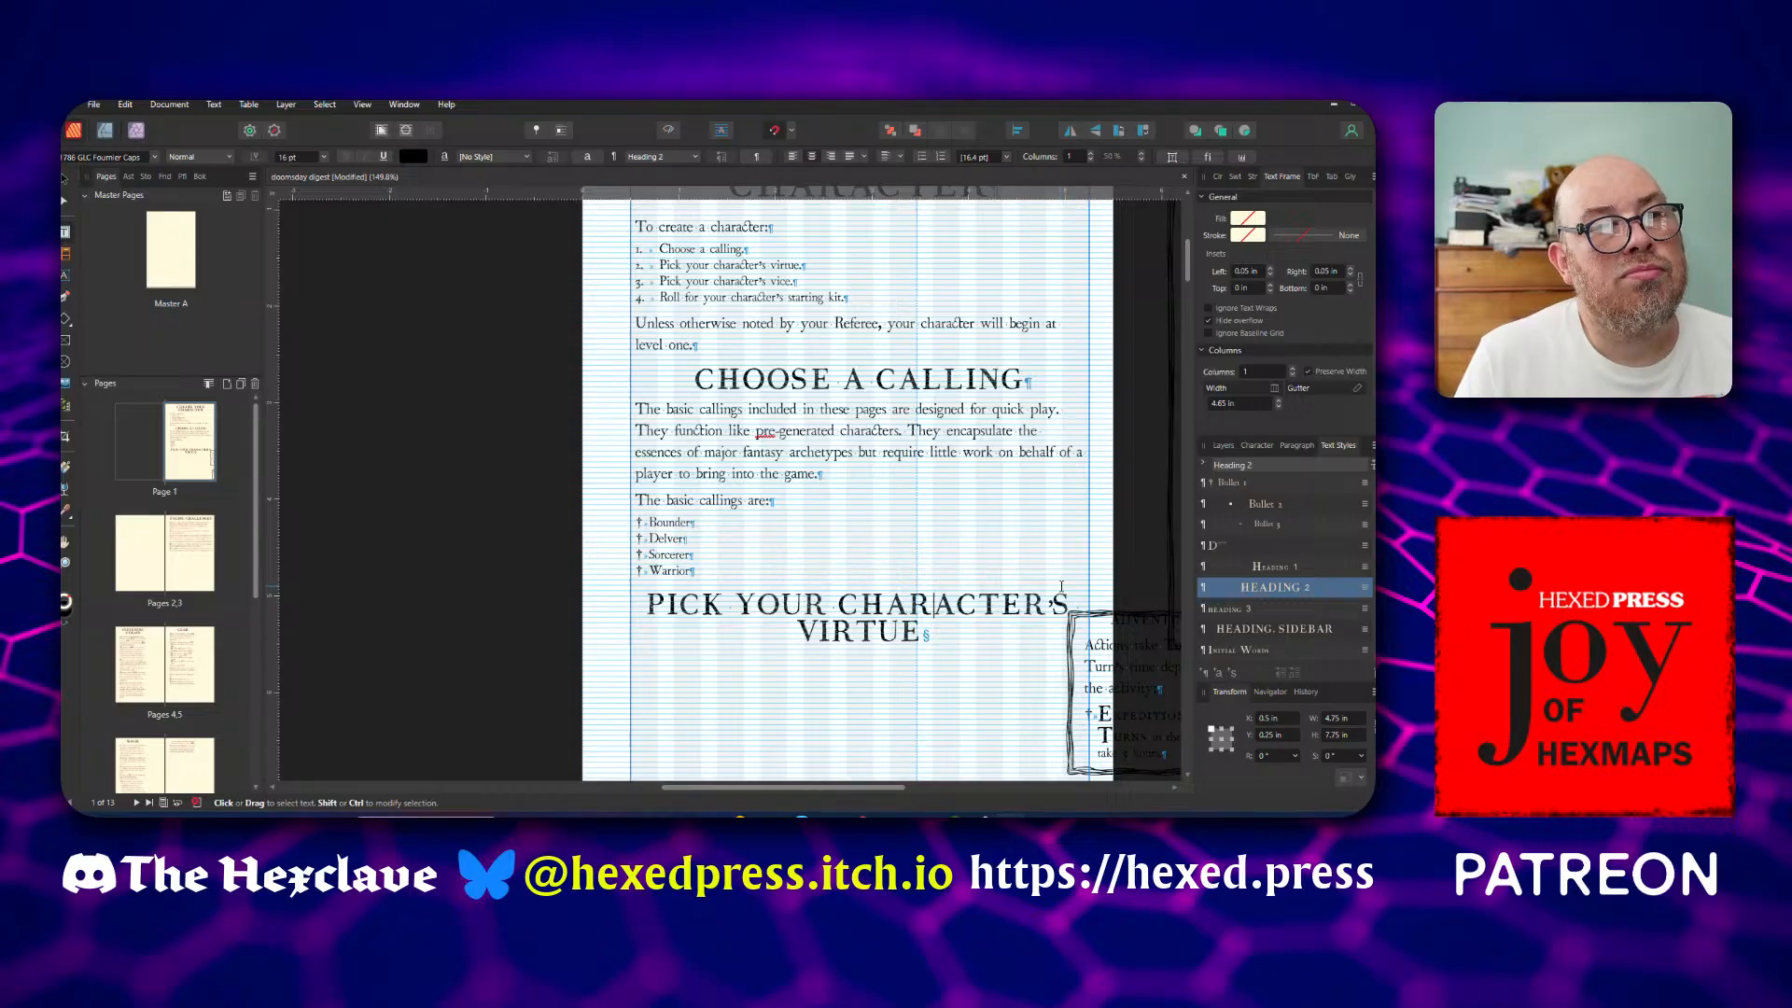
Try replacing the apostrophe in the Pick Your Character's Virtue heading and inspect it up close
{"action": "key", "text": "Right"}
{"action": "key", "text": "Right"}
{"action": "key", "text": "shift+Right"}
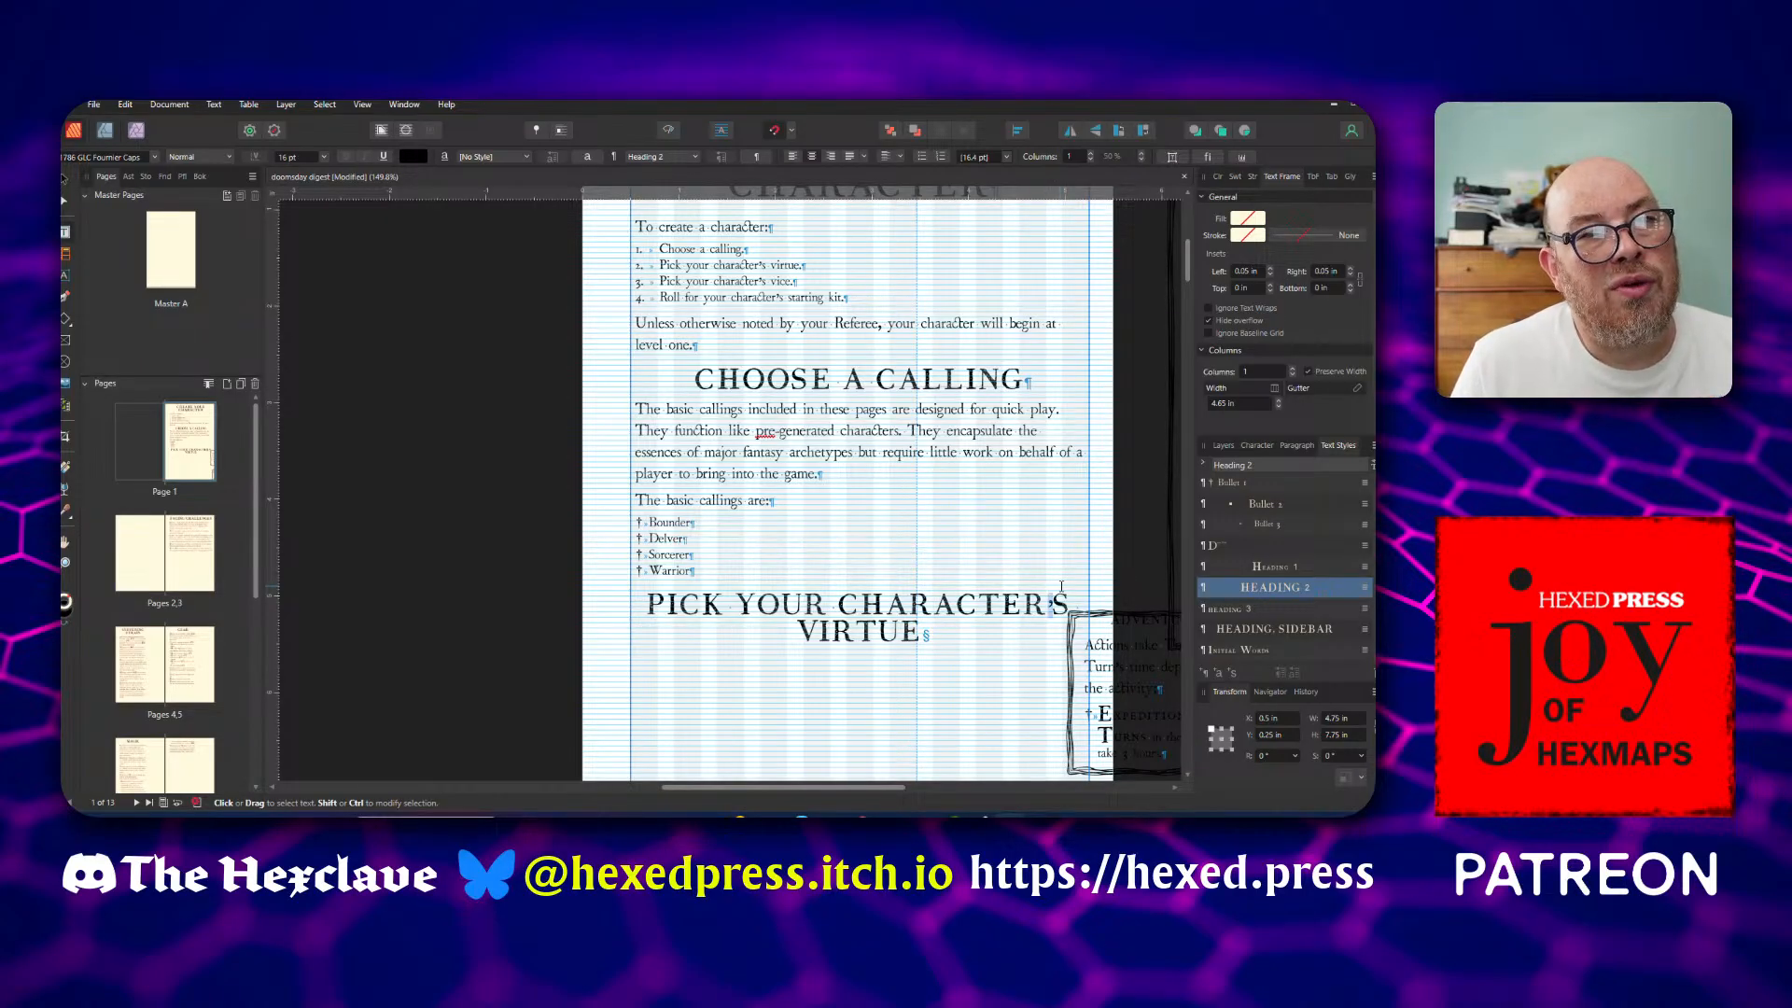
{"action": "type", "text": "'"}
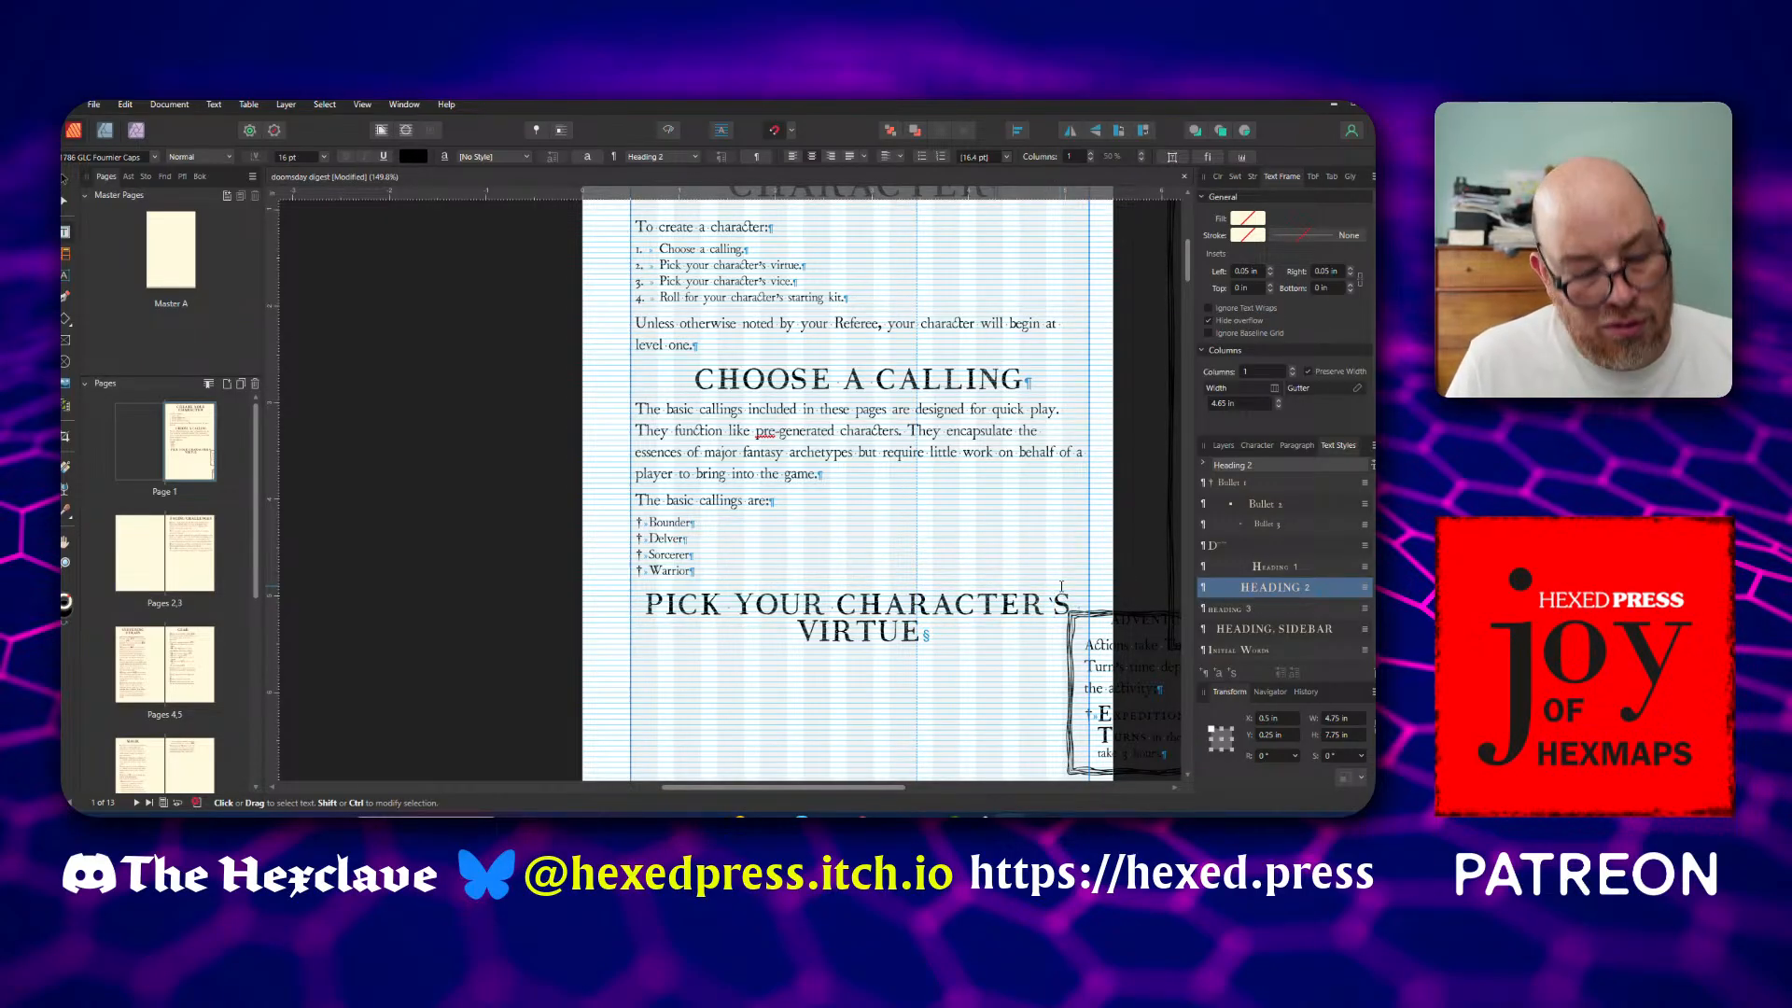
{"action": "key", "text": "BackSpace"}
{"action": "type", "text": "'"}
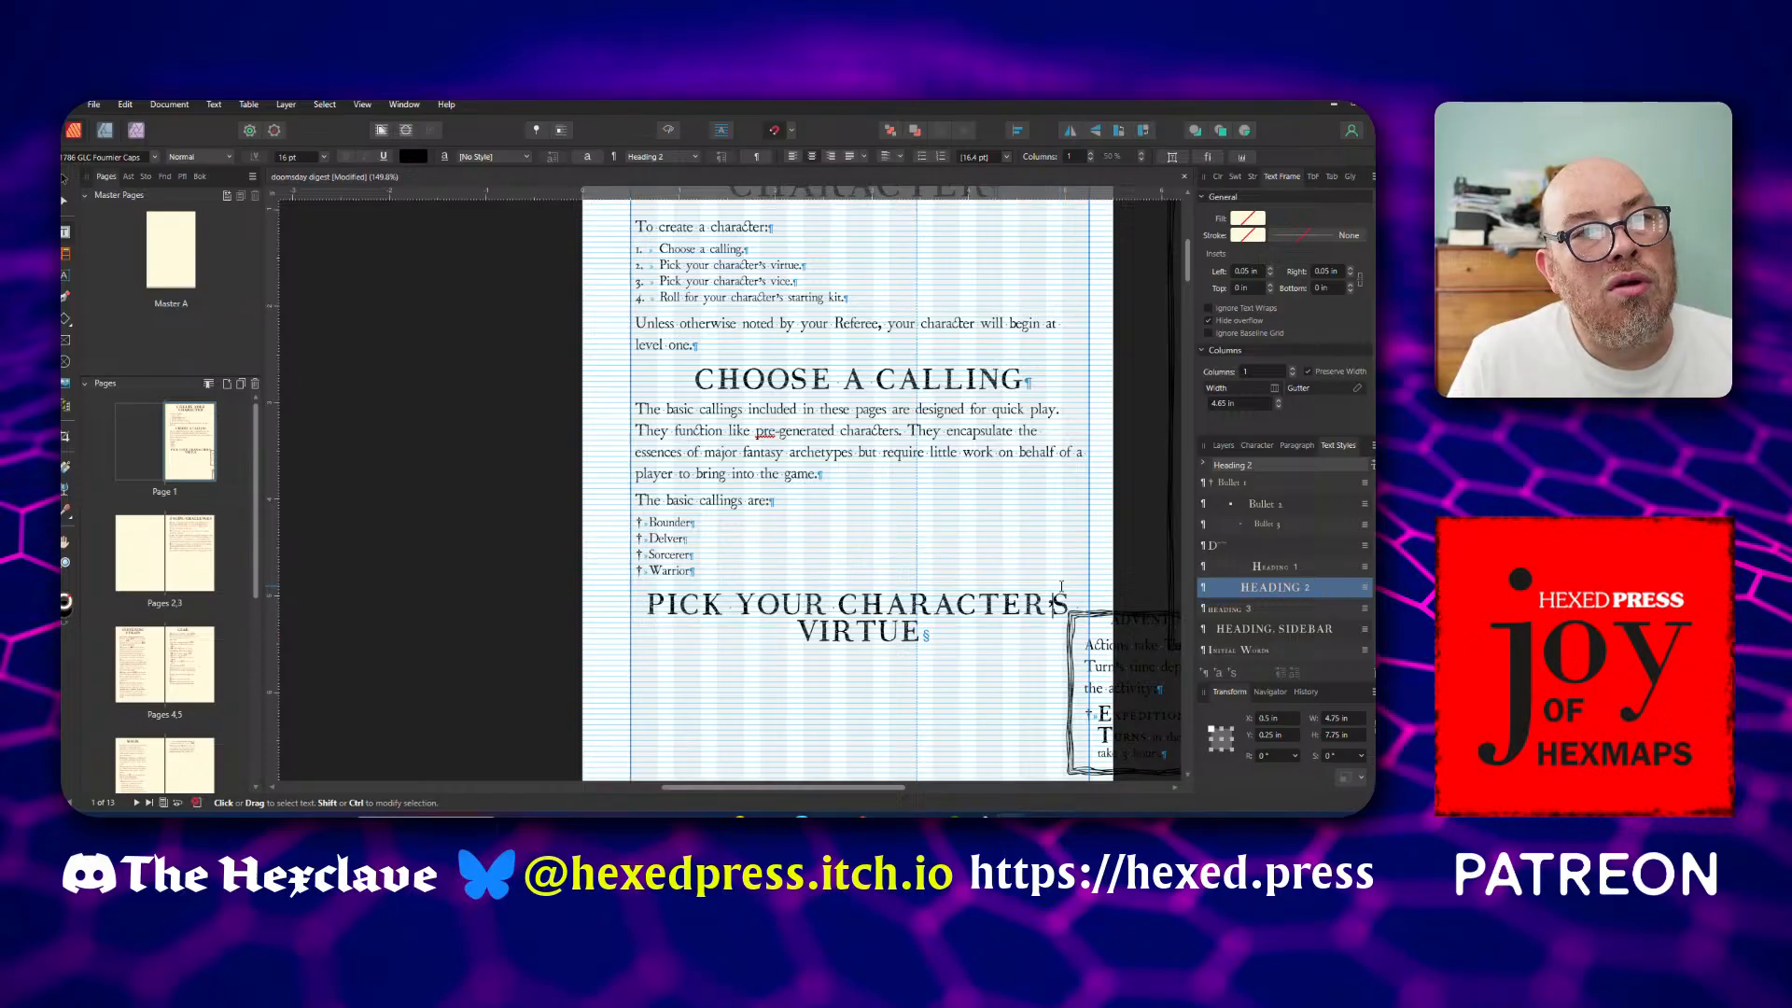
{"action": "key", "text": "shift+Left"}
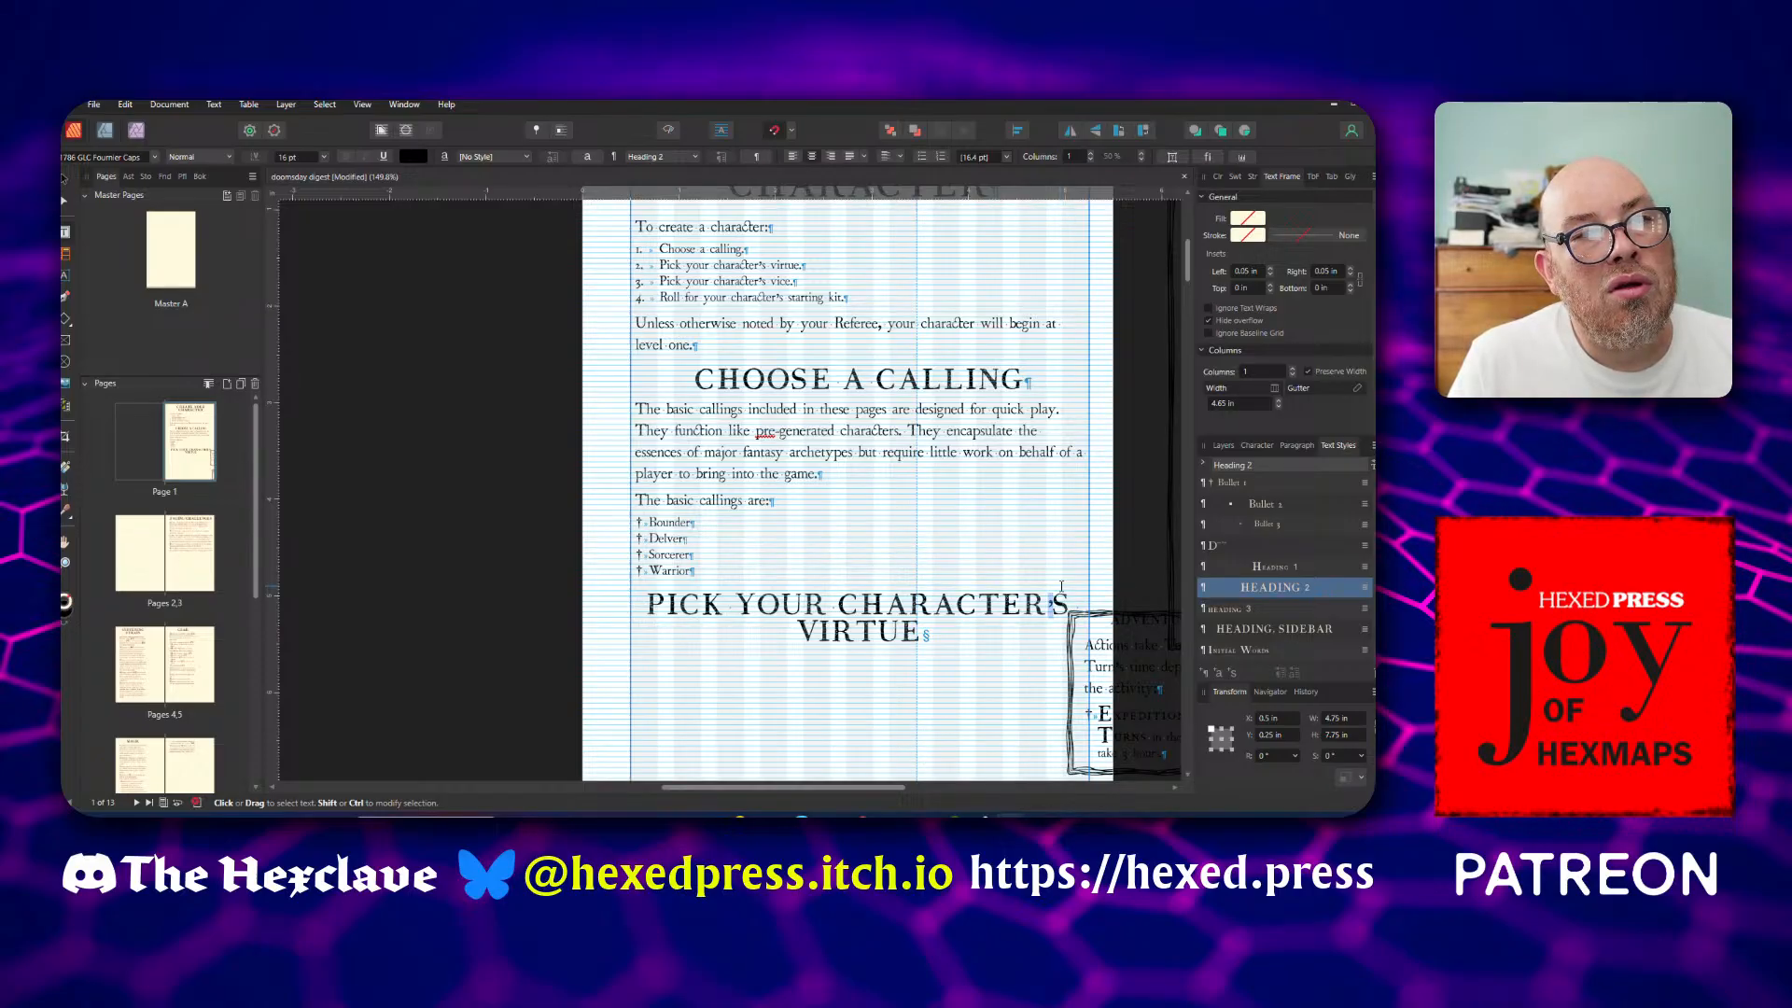
{"action": "key", "text": "Down"}
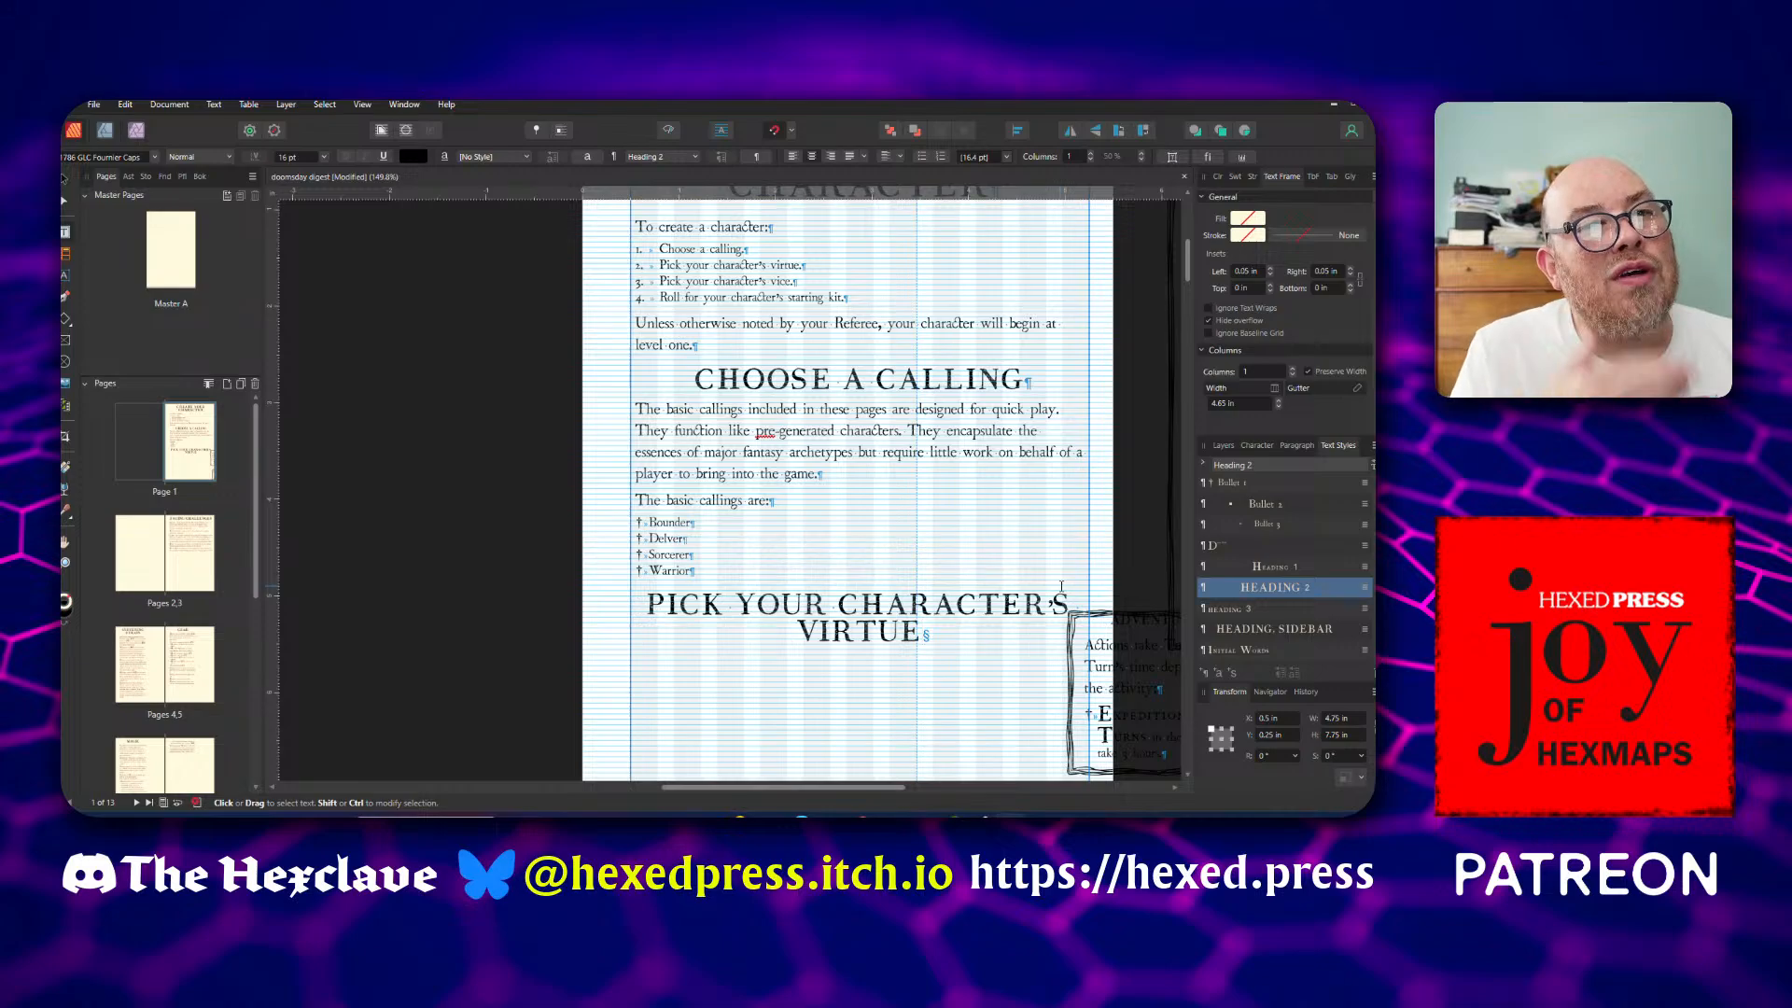
{"action": "scroll", "coordinate": [1057, 628], "scroll_direction": "up", "scroll_amount": 5, "text": "ctrl"}
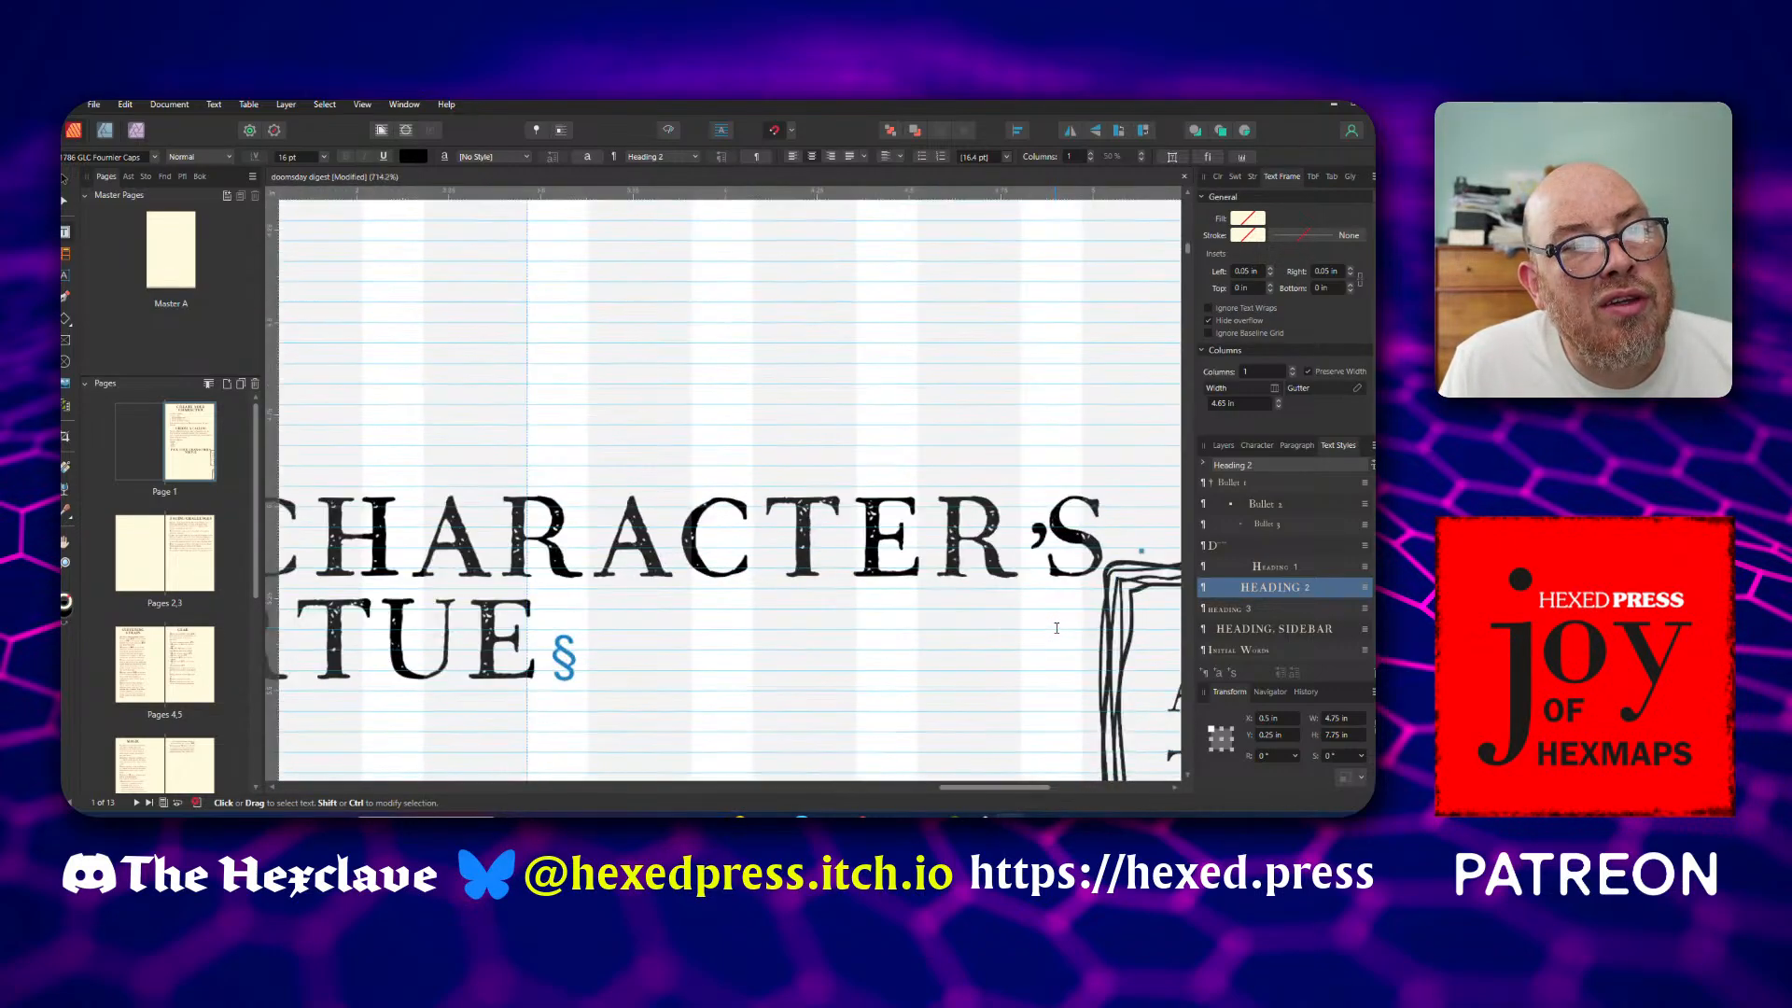
{"action": "scroll", "coordinate": [1056, 628], "scroll_direction": "down", "scroll_amount": 6, "text": "ctrl"}
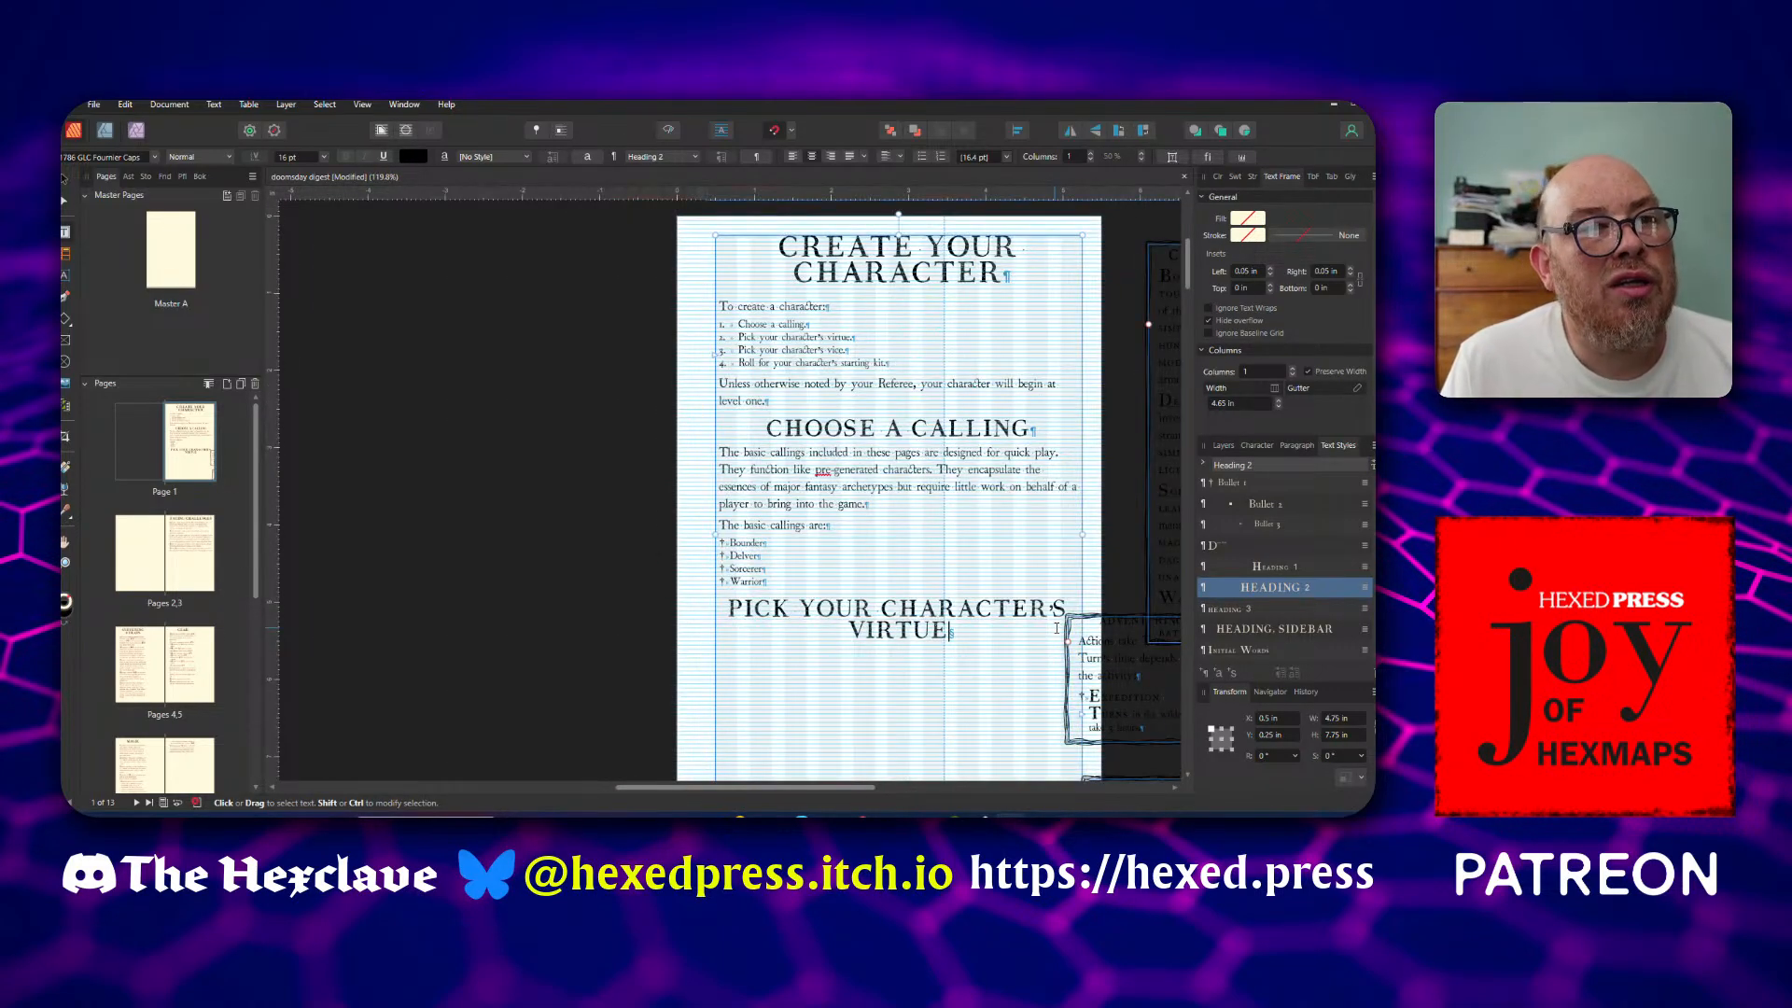
Add the line "The virtues are:" in the Body style under the Pick Your Character's Virtue heading
{"action": "key", "text": "Return"}
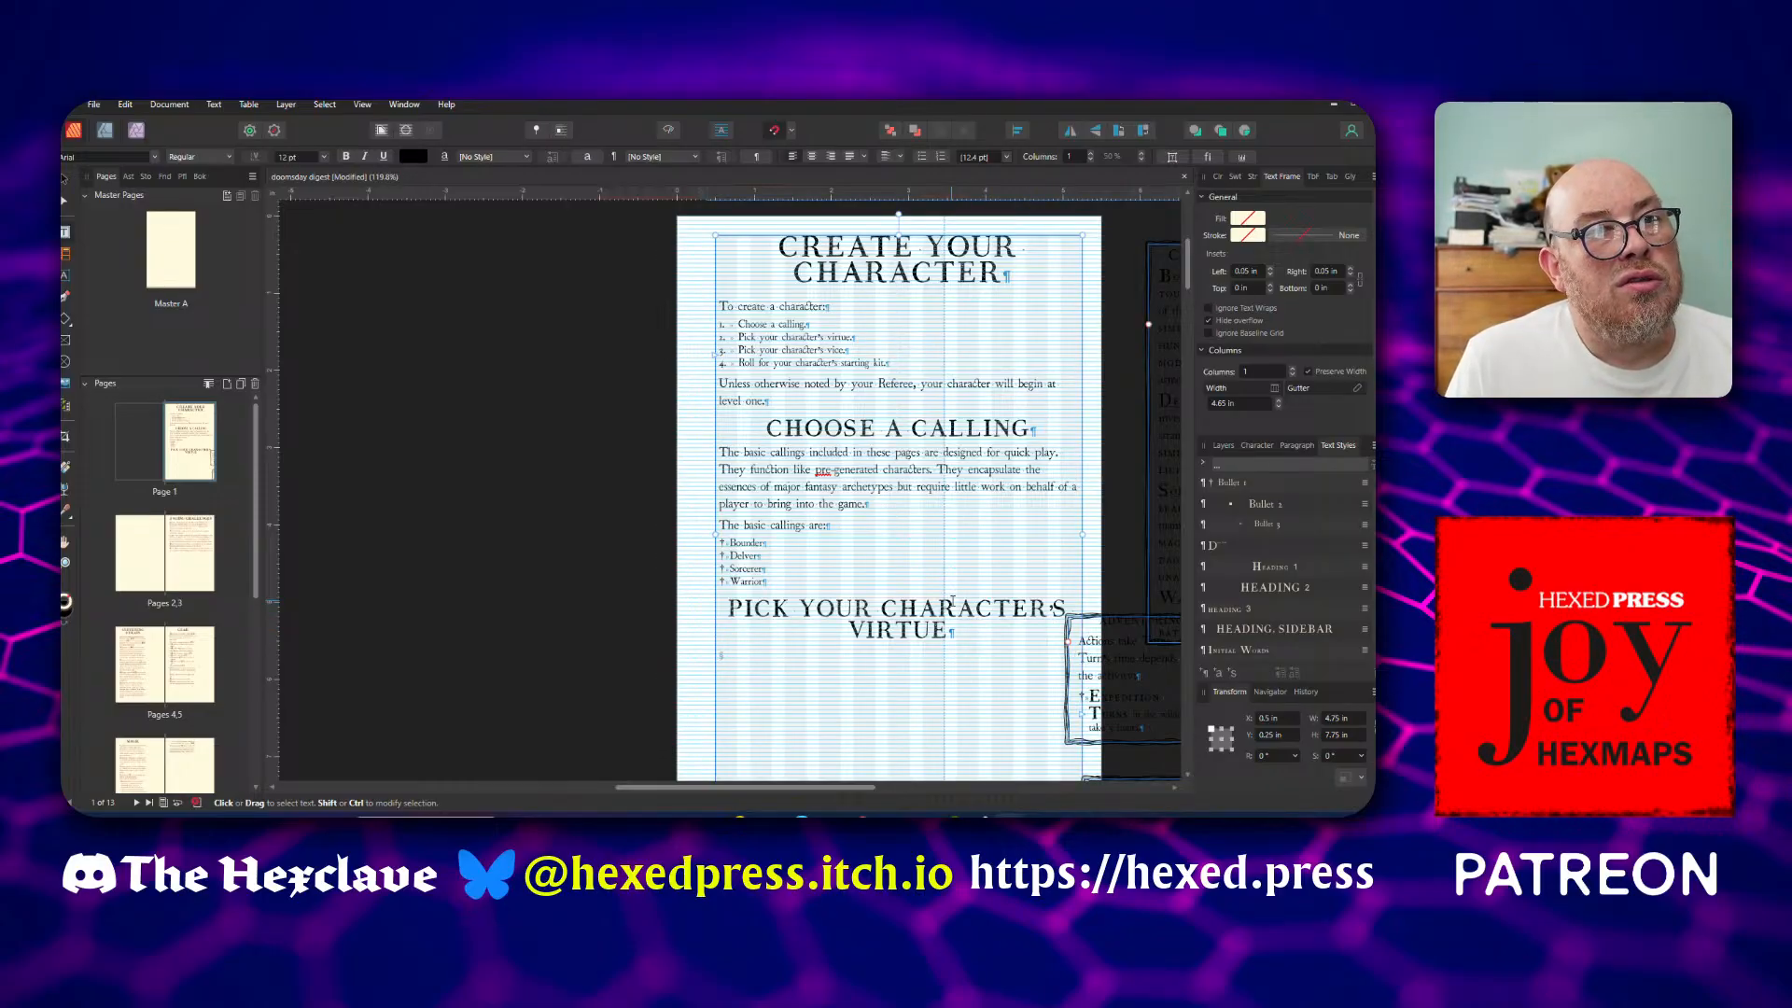
{"action": "type", "text": "The v"}
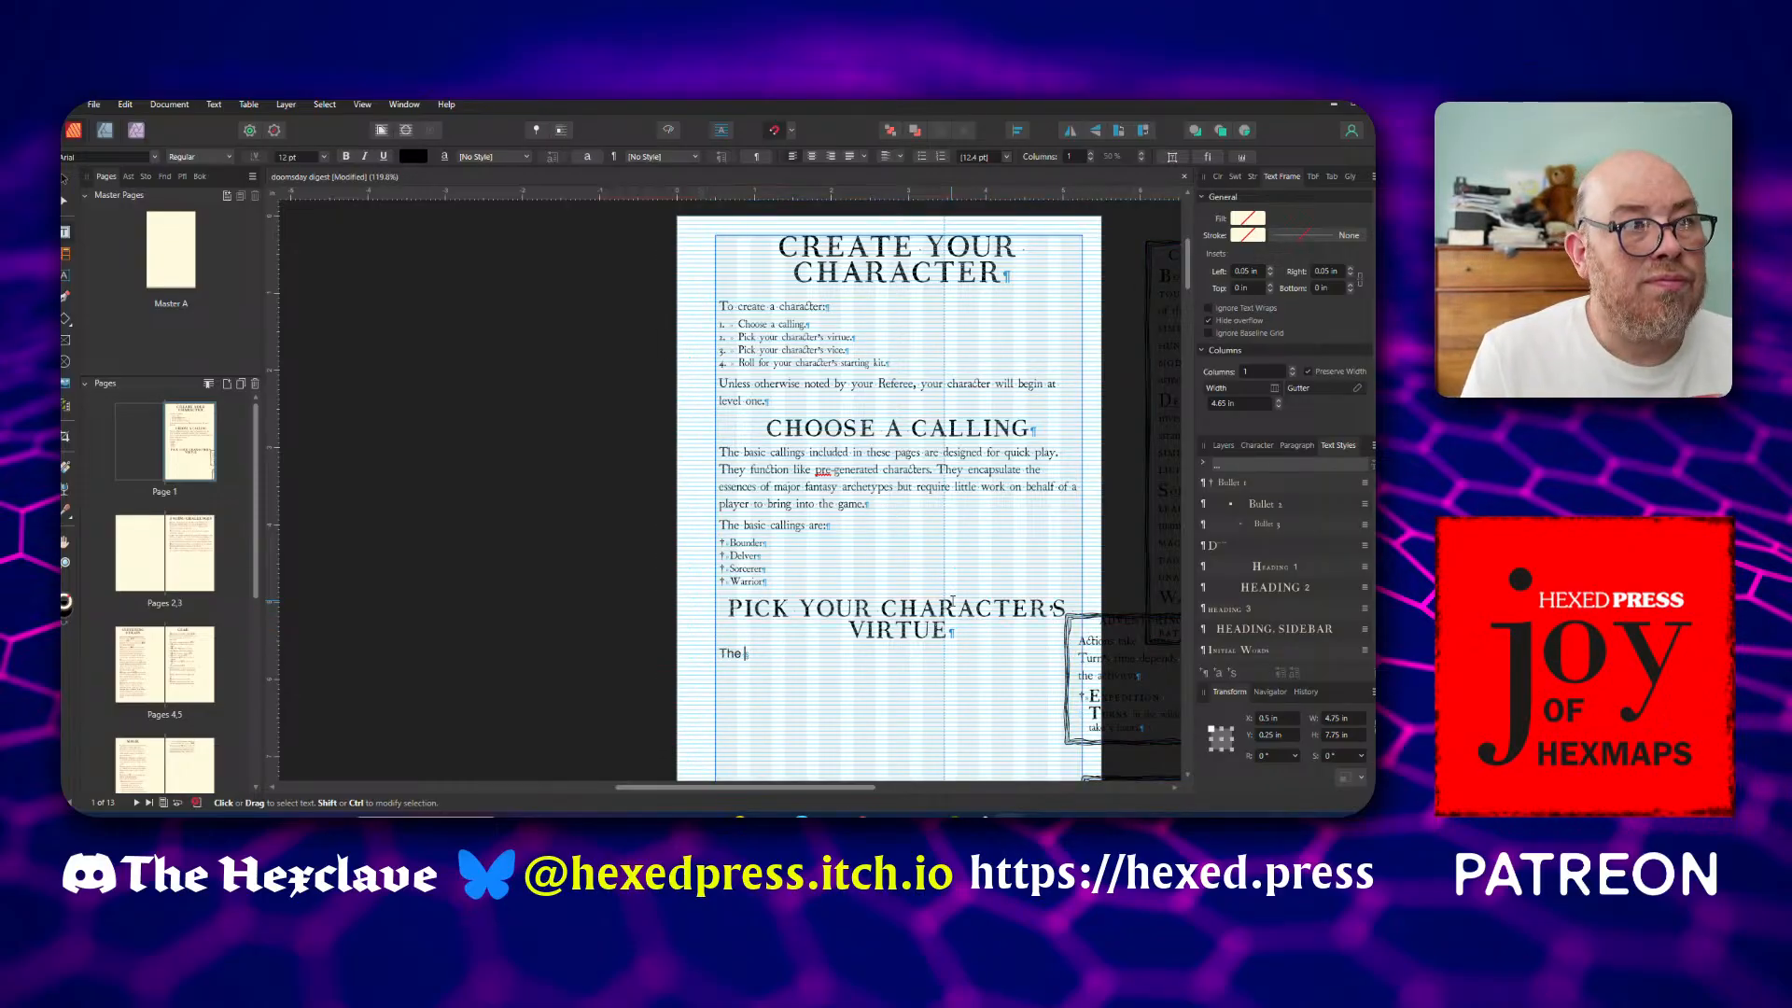
{"action": "key", "text": "BackSpace"}
{"action": "key", "text": "BackSpace"}
{"action": "key", "text": "BackSpace"}
{"action": "key", "text": "BackSpace"}
{"action": "key", "text": "BackSpace"}
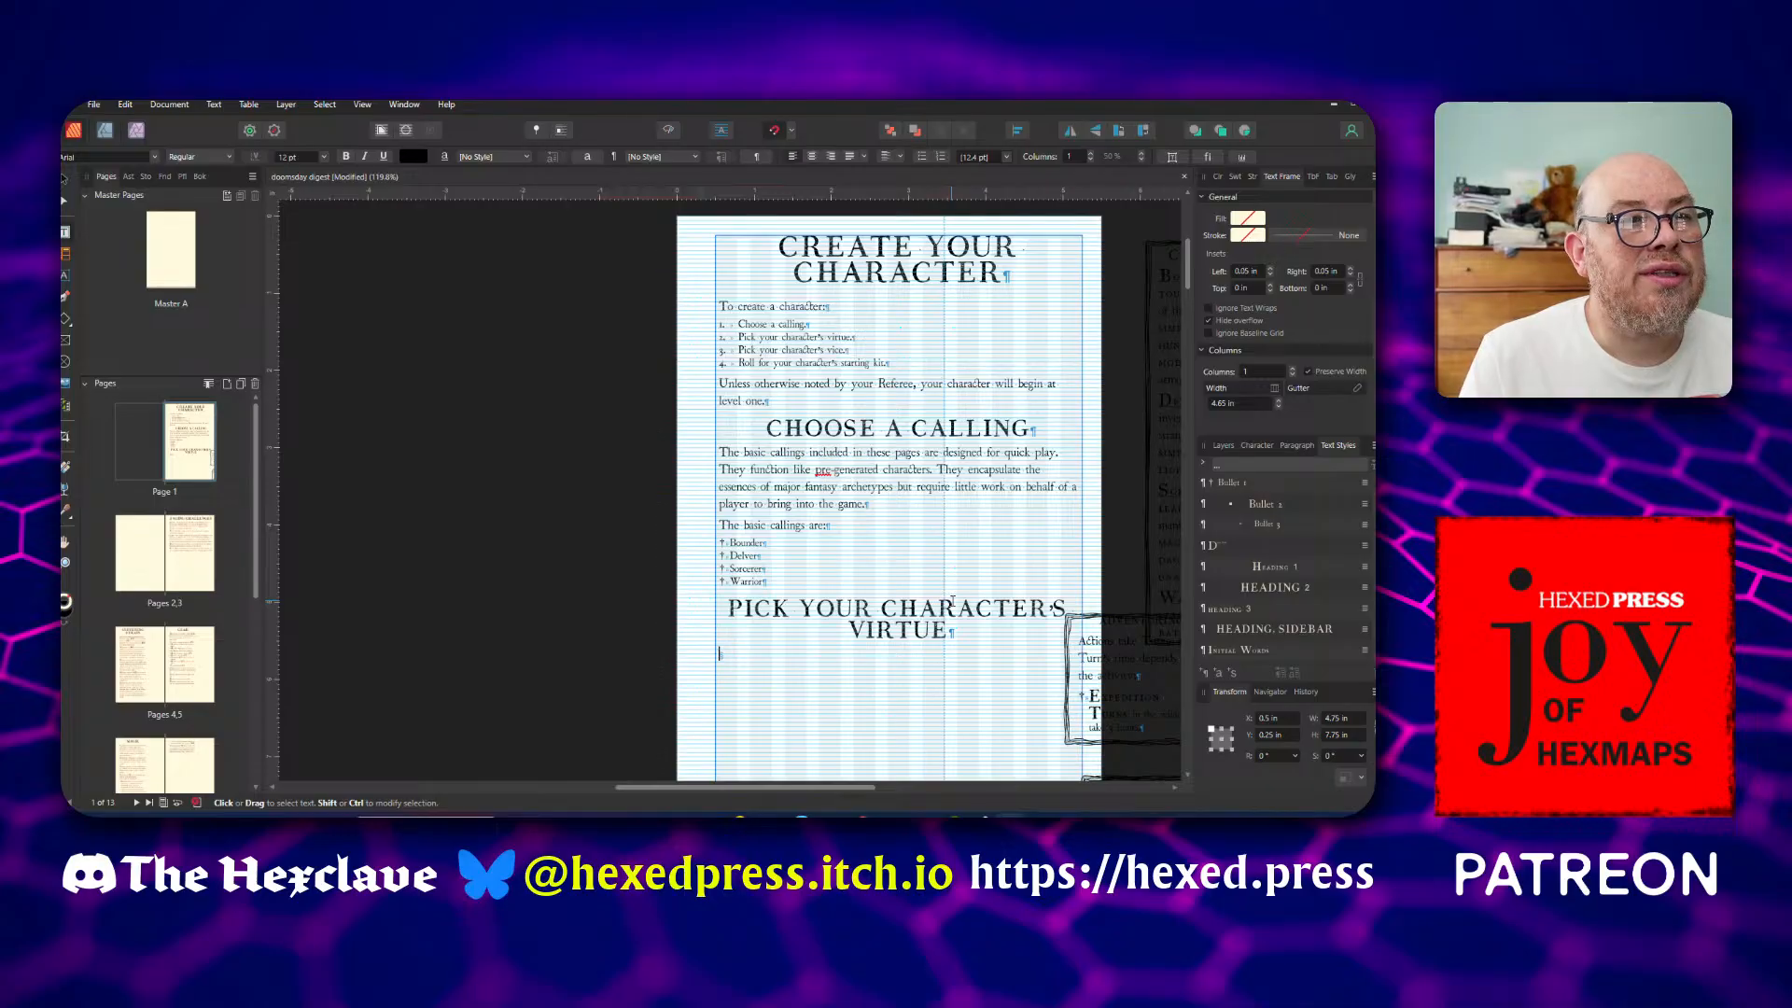
{"action": "key", "text": "Escape"}
{"action": "scroll", "coordinate": [1310, 568], "scroll_direction": "up", "scroll_amount": 3}
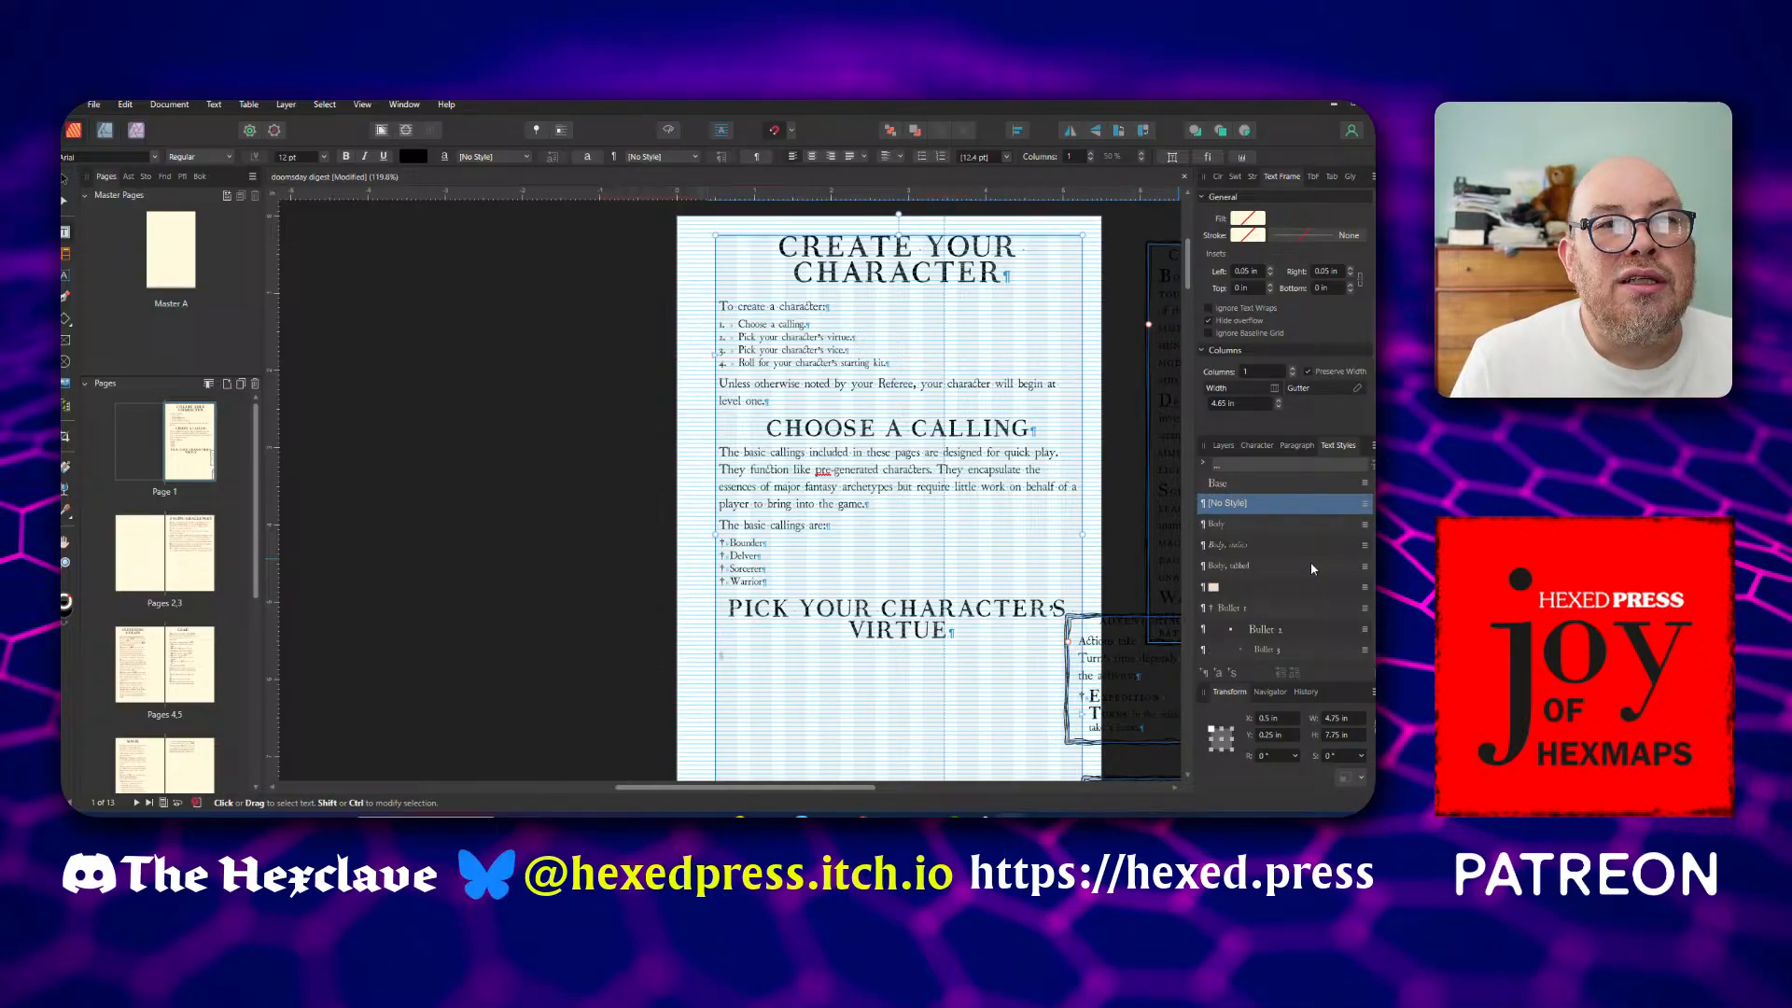
{"action": "left_click", "coordinate": [1230, 524]}
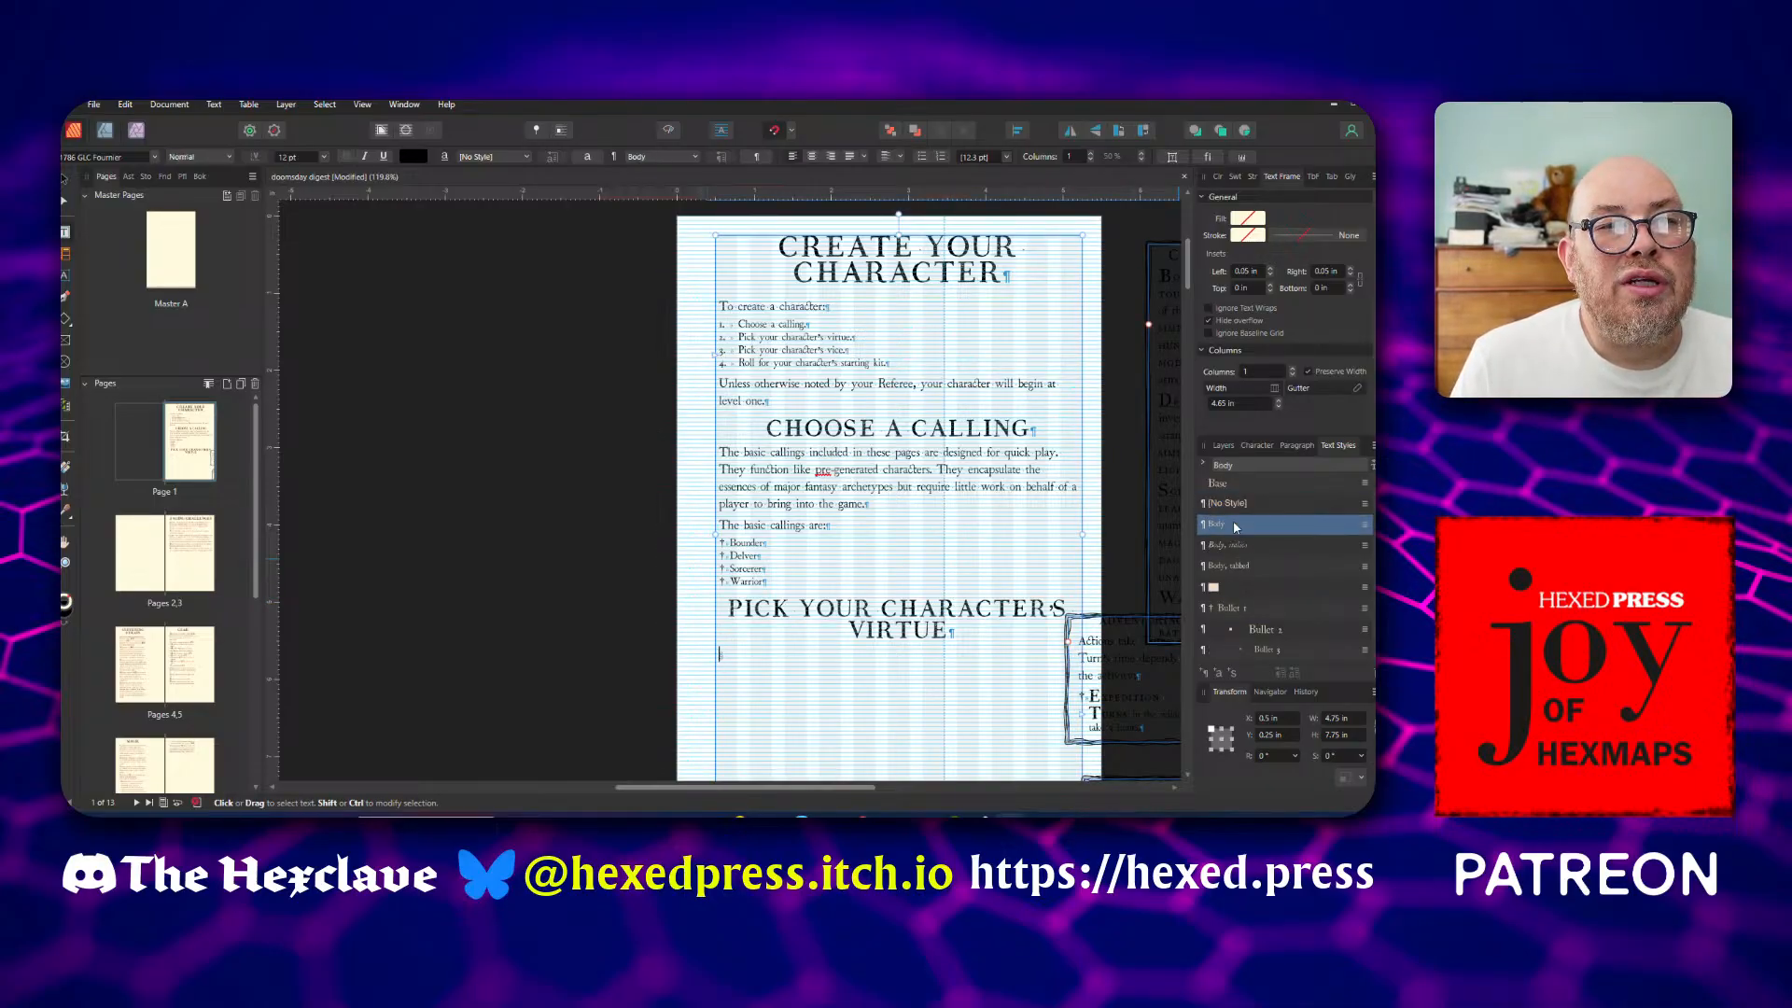
{"action": "left_click", "coordinate": [780, 663]}
{"action": "type", "text": "The v"}
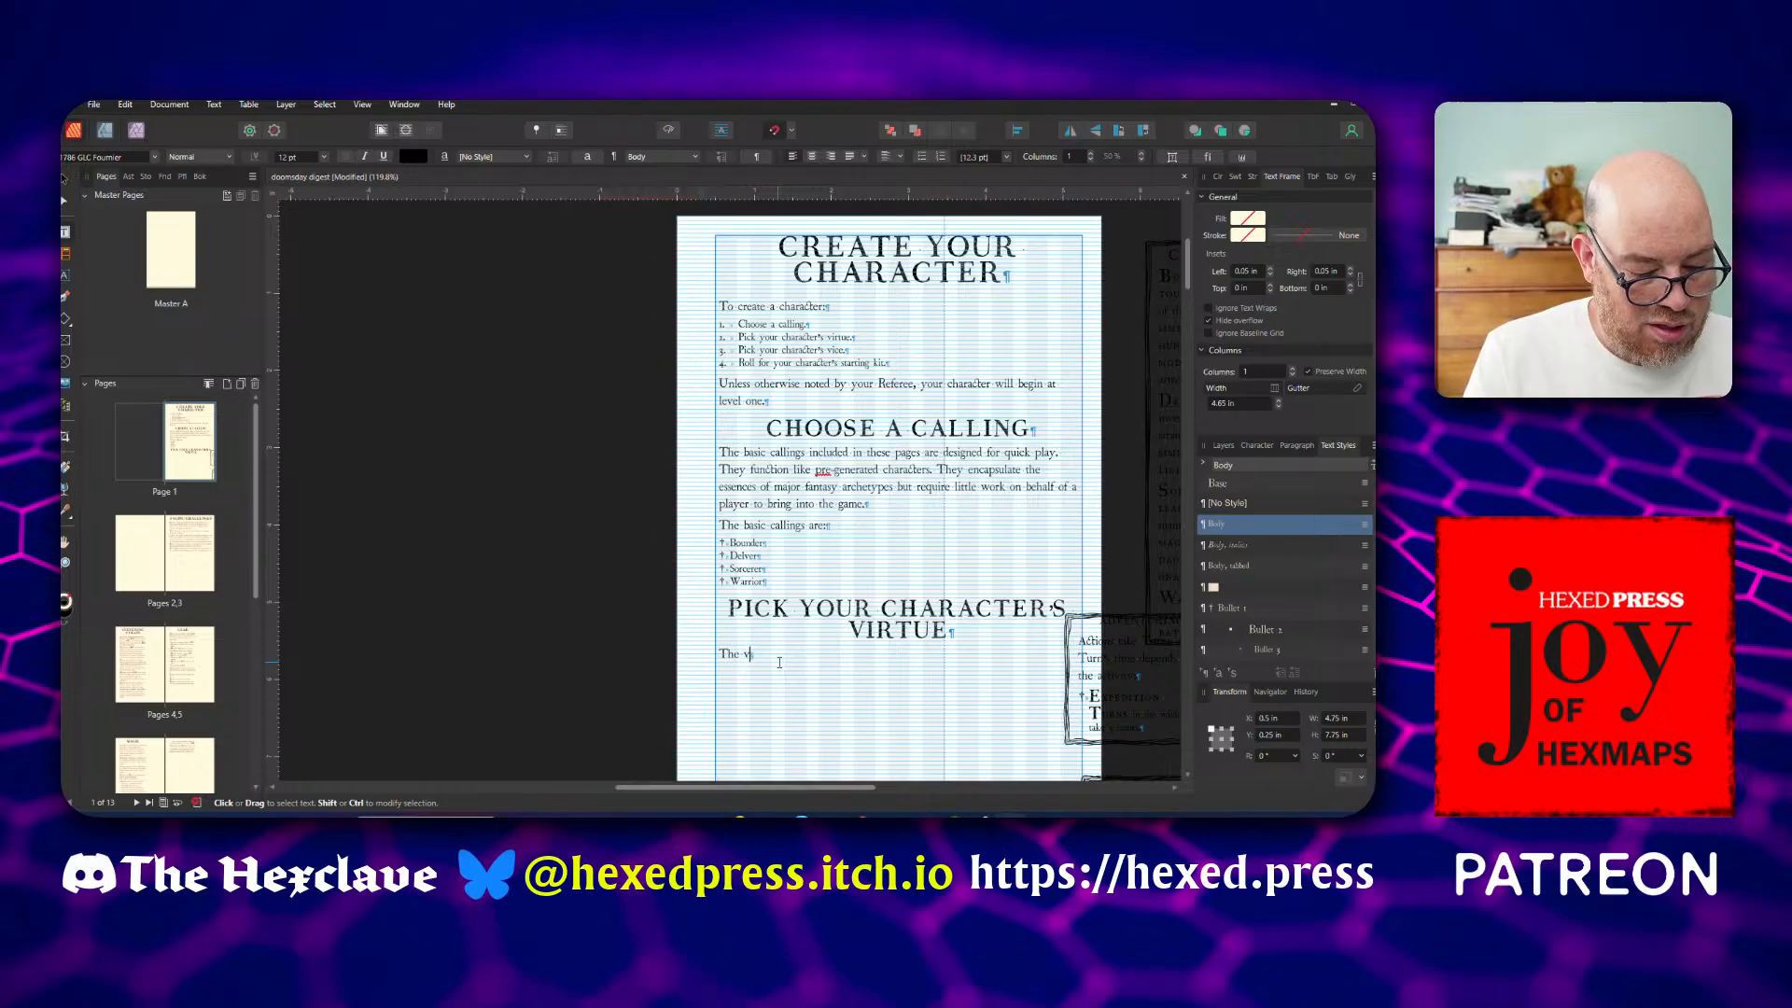
{"action": "type", "text": "irtues are:"}
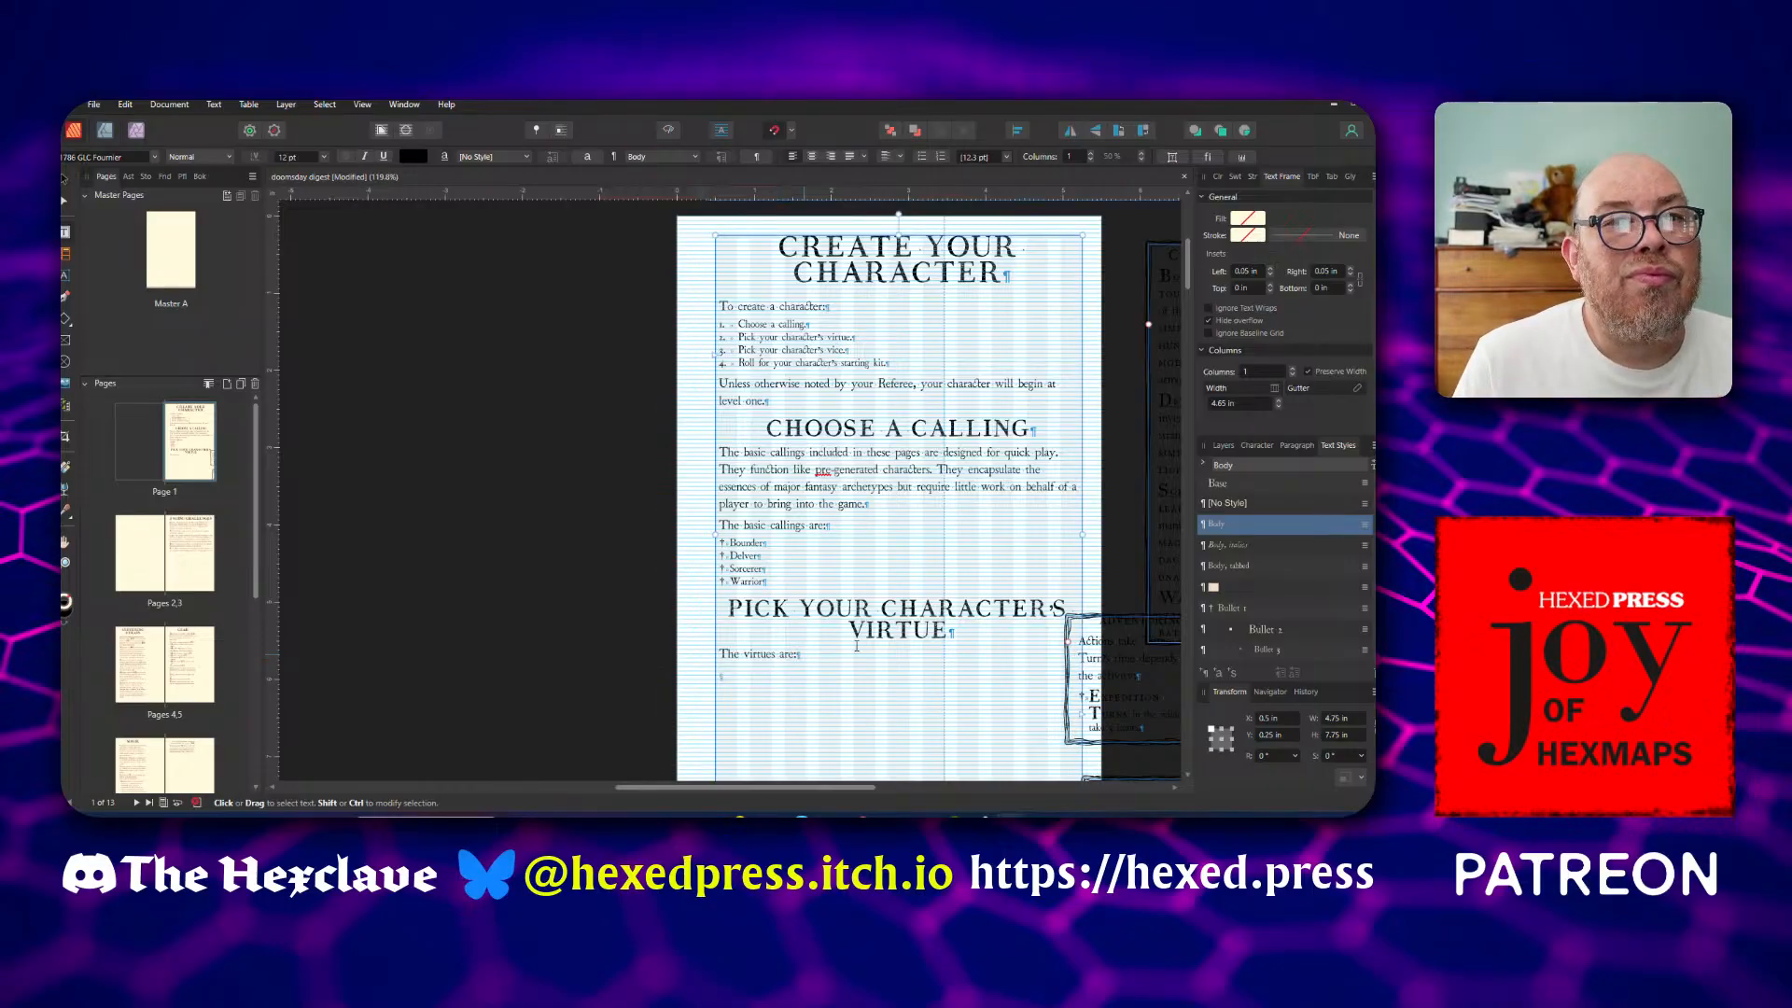
List Courage, Justice, Prudence and Temperance in the Bullet 1 style under the virtues line
{"action": "left_click", "coordinate": [1230, 608]}
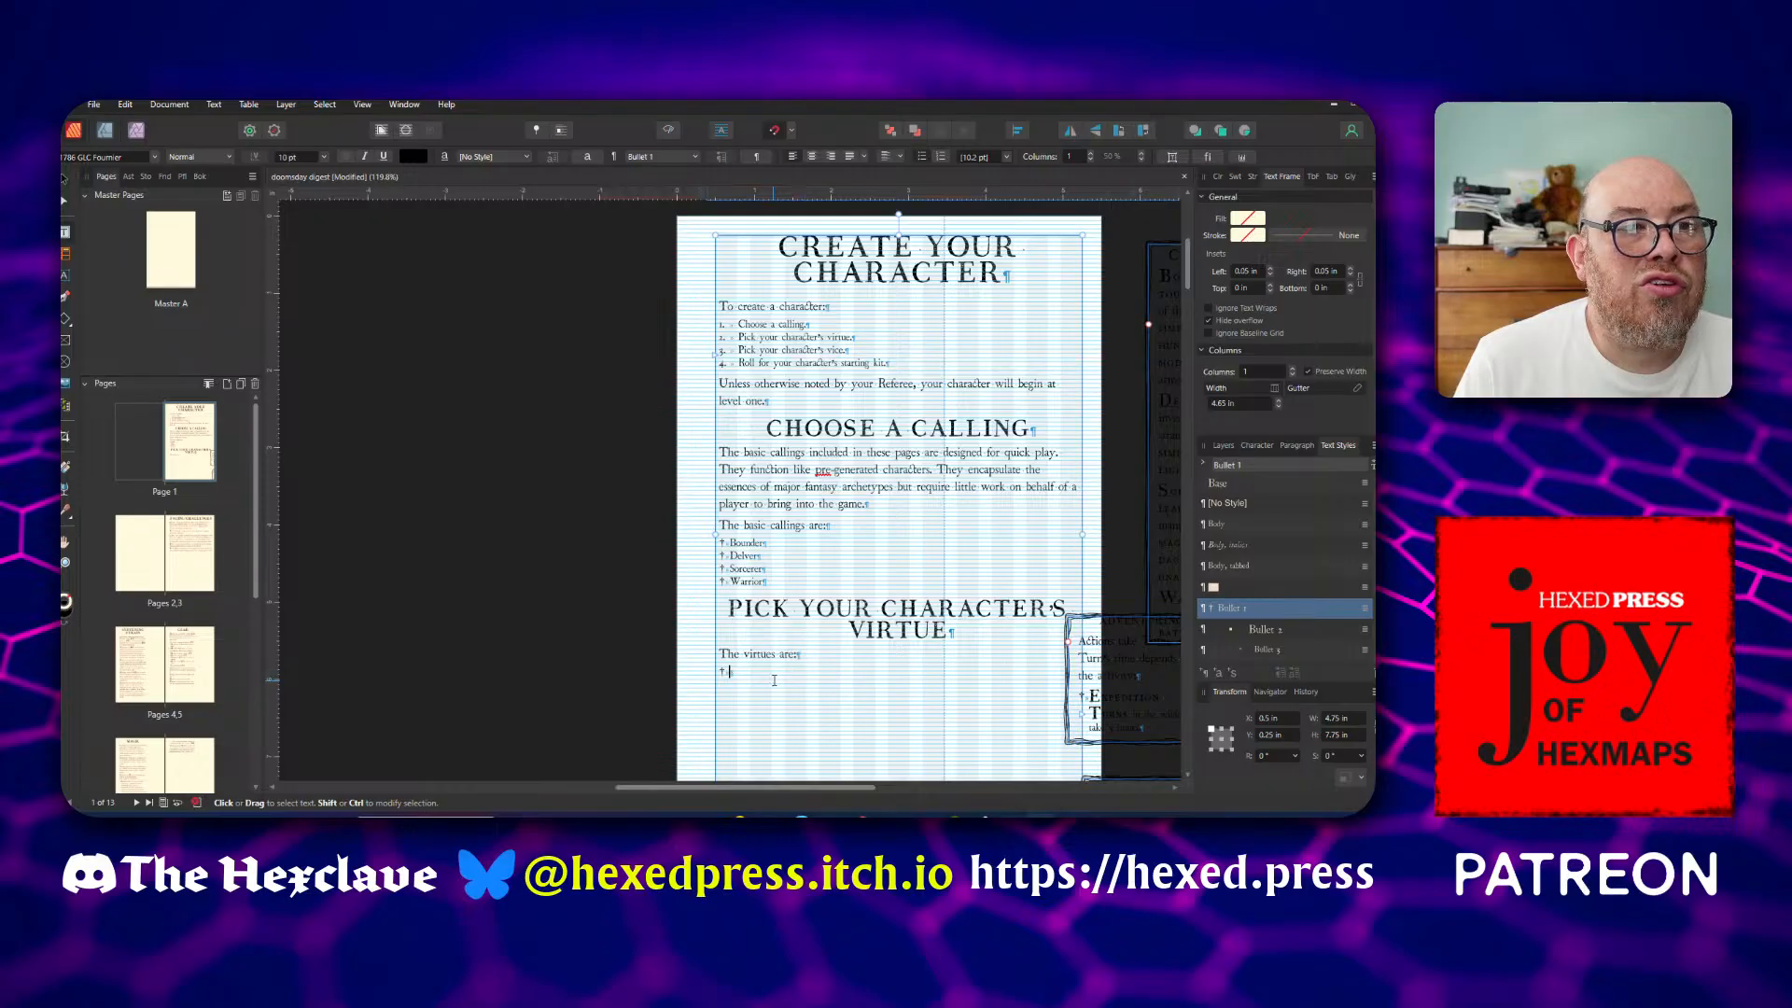
{"action": "type", "text": "Courage "}
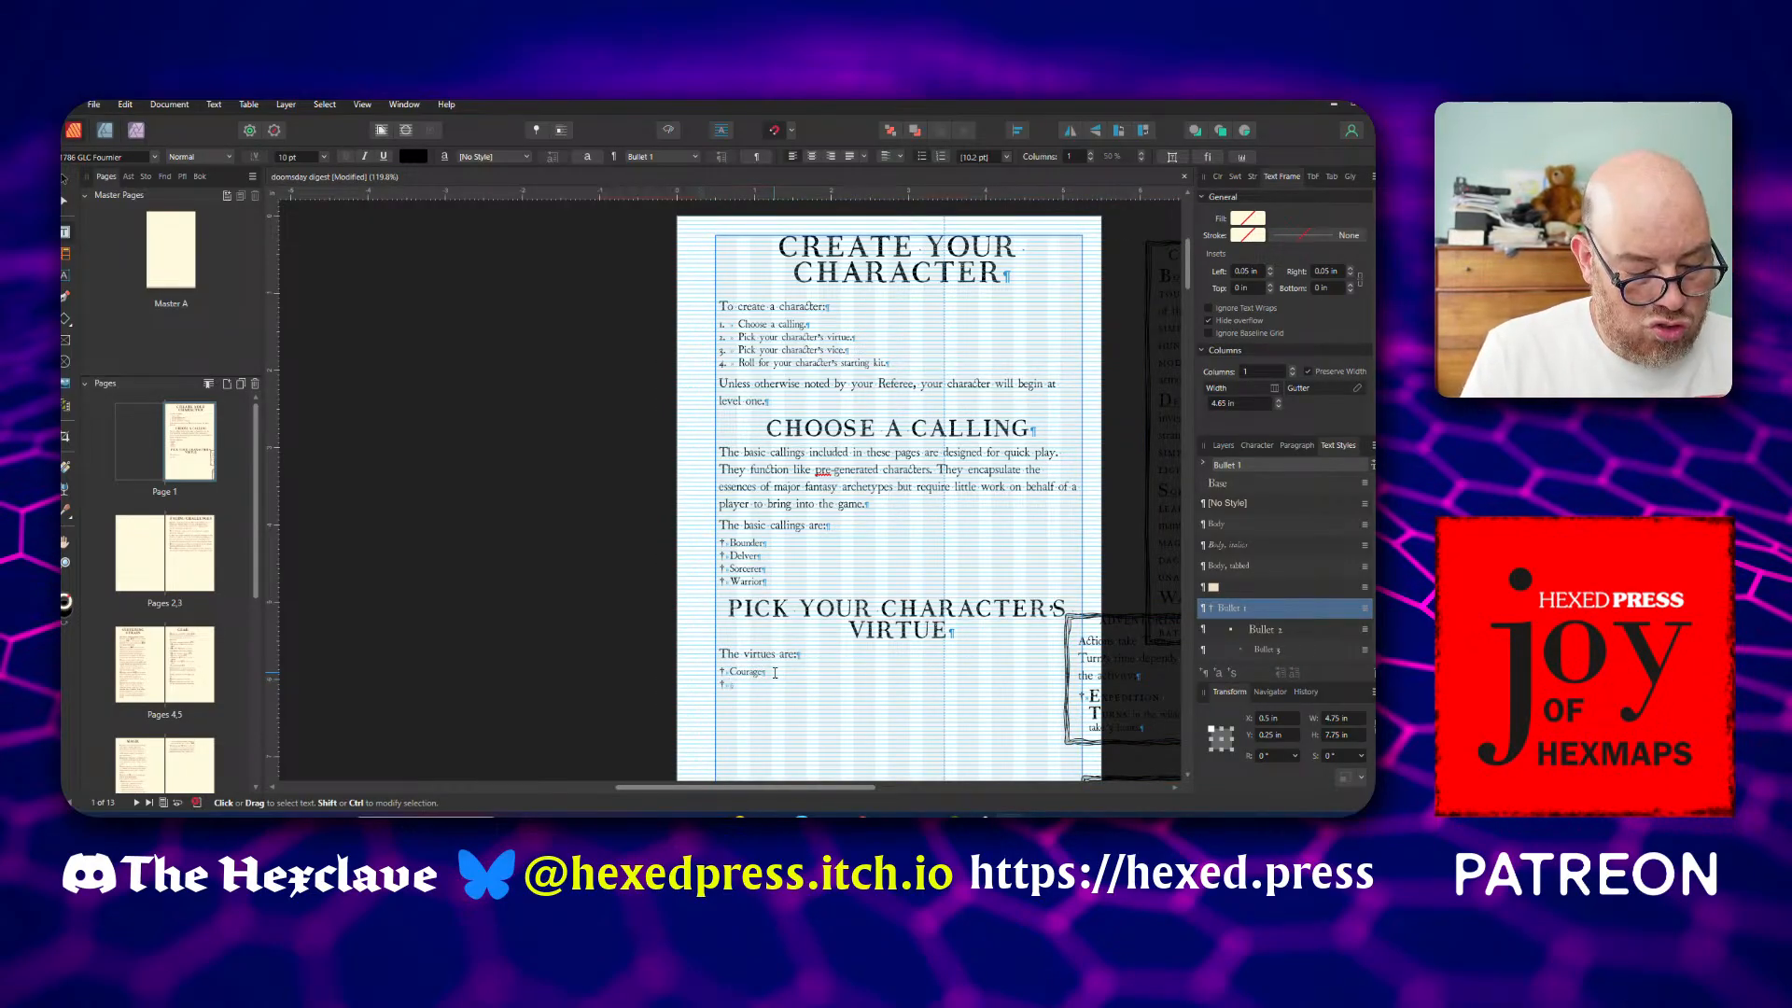
{"action": "type", "text": "Justice "}
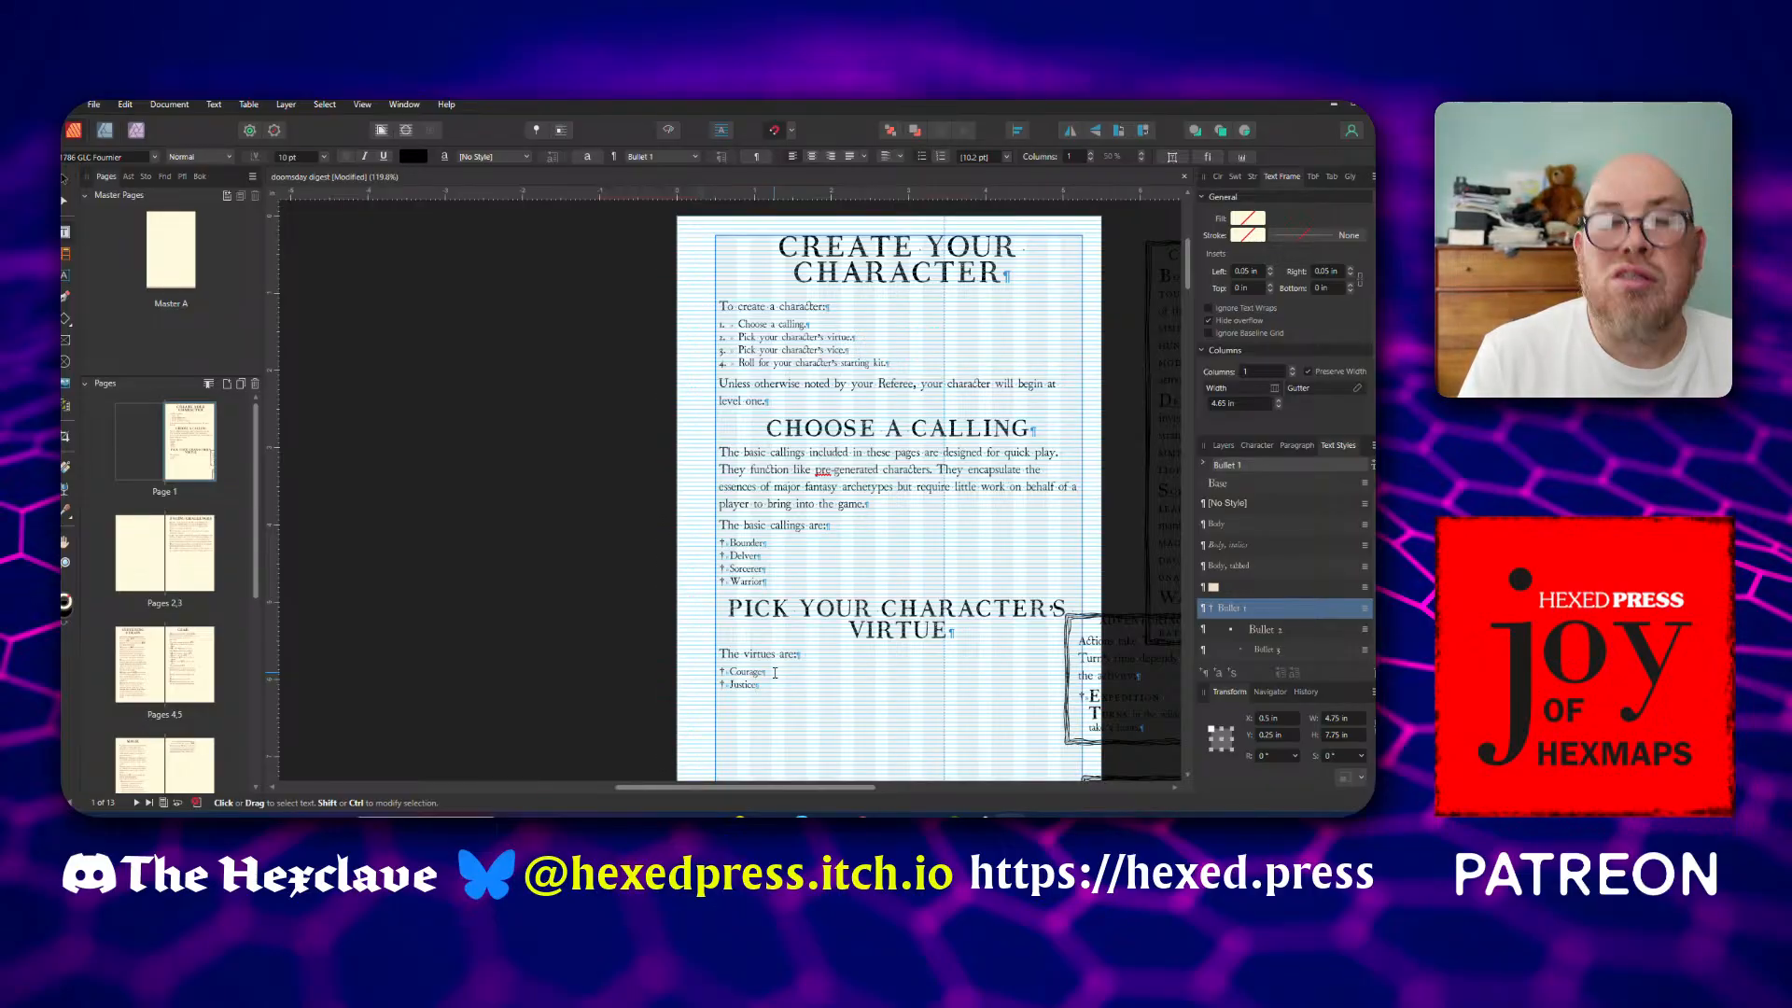
{"action": "type", "text": "Prudence"}
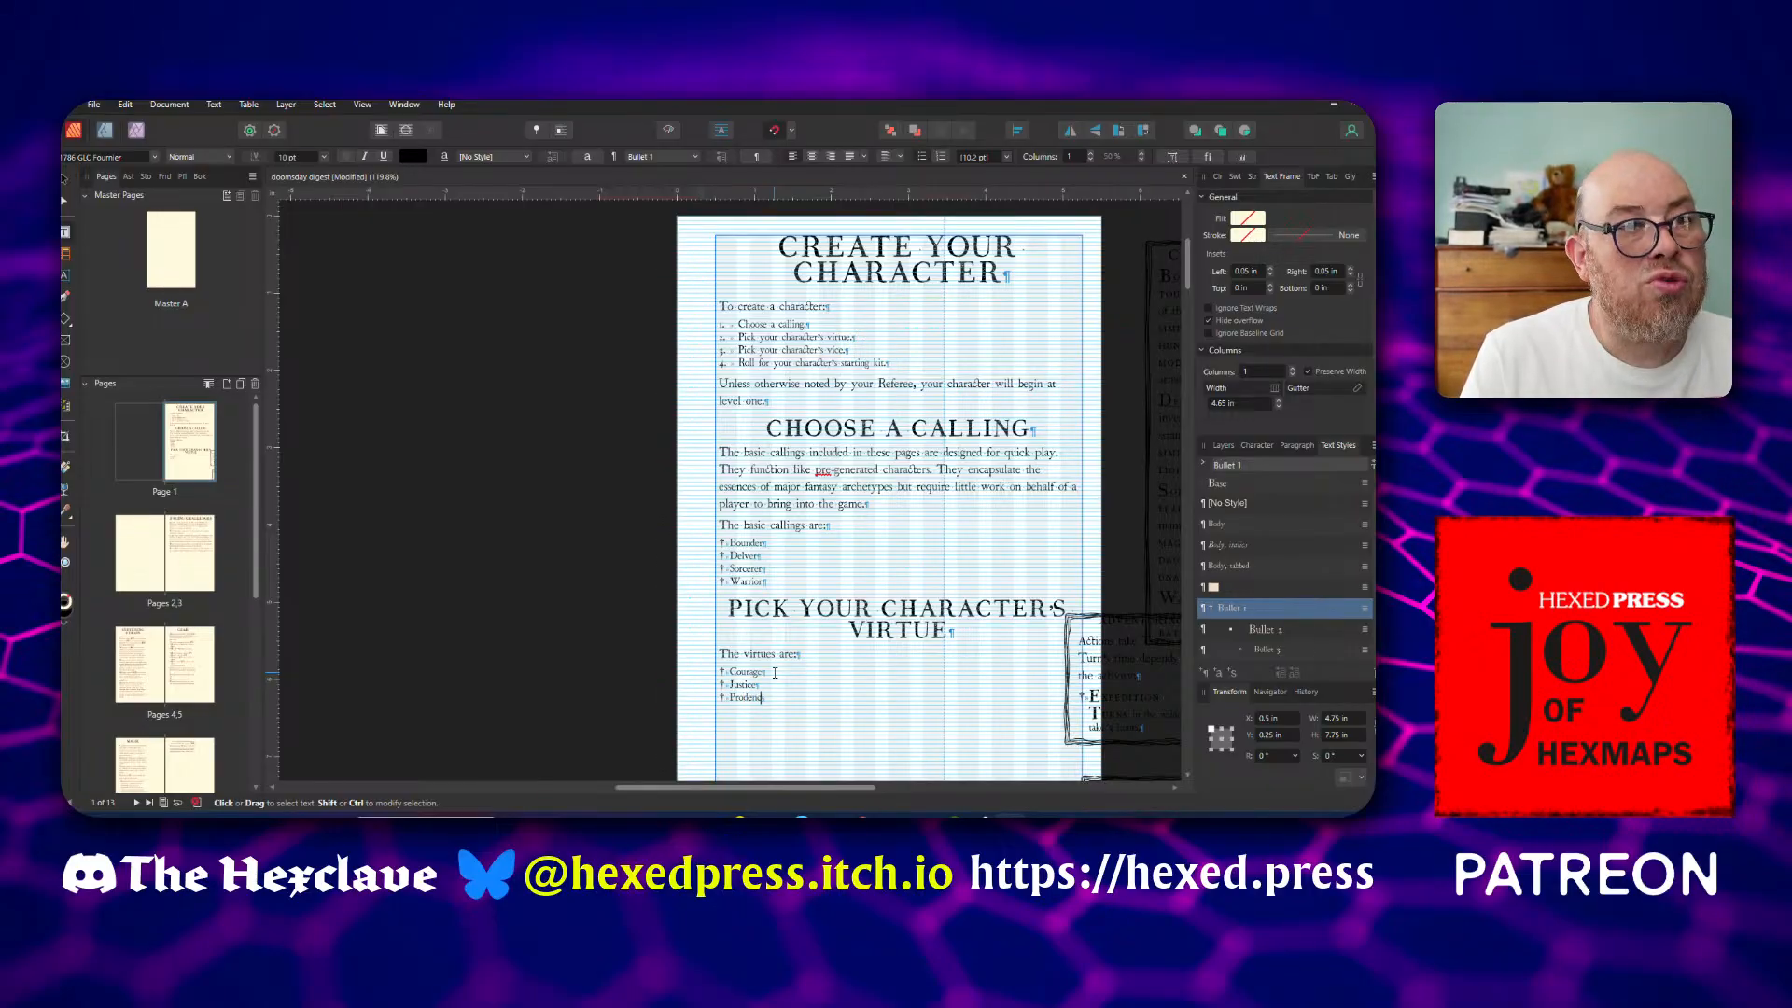
{"action": "key", "text": "Left"}
{"action": "key", "text": "Left"}
{"action": "key", "text": "Left"}
{"action": "key", "text": "Left"}
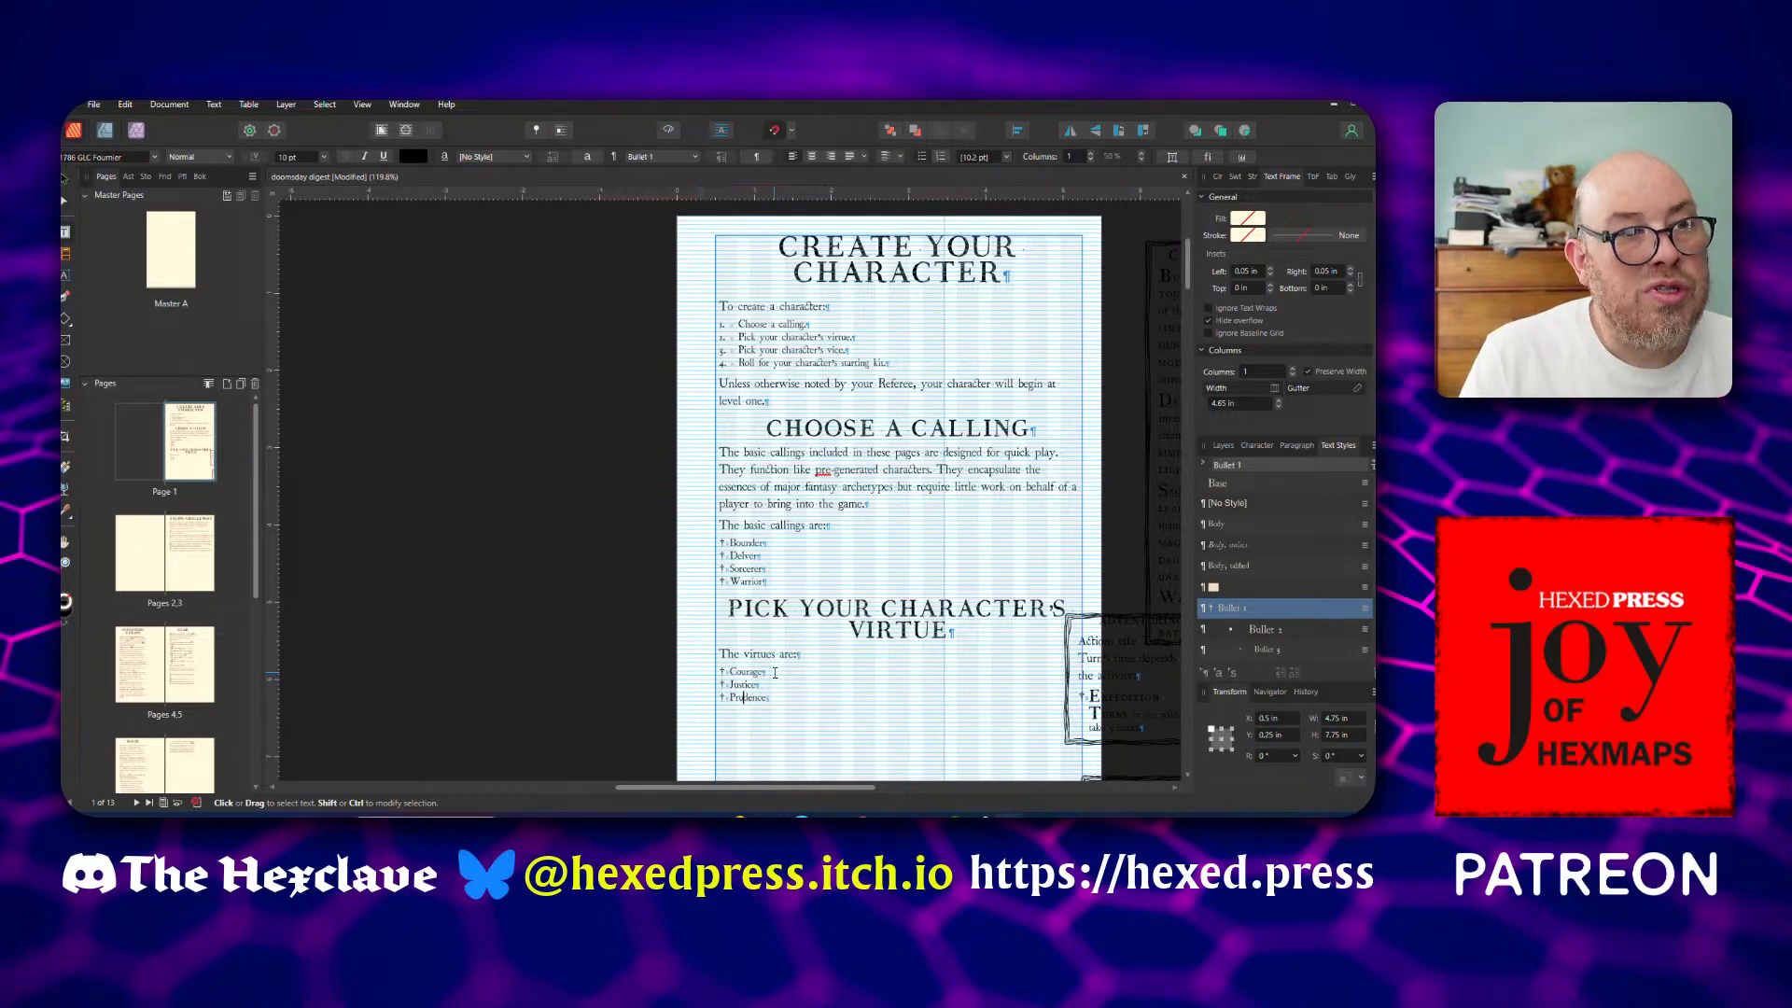
{"action": "key", "text": "Return"}
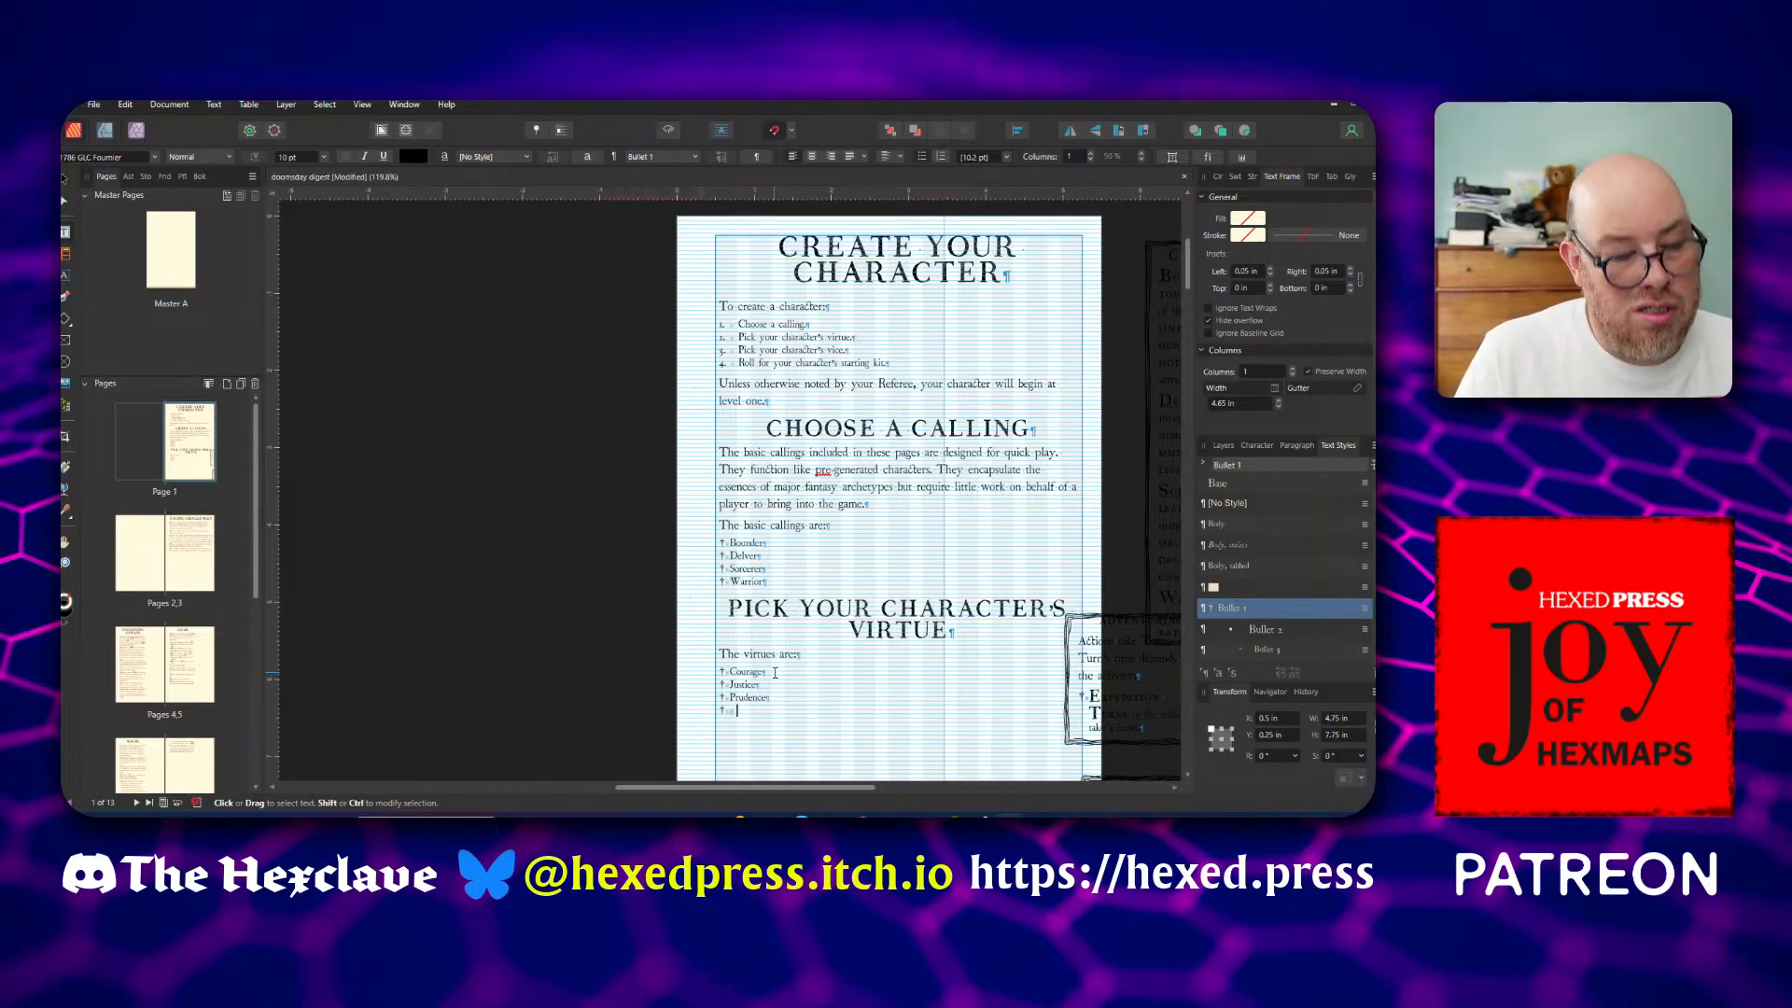
{"action": "type", "text": "Temperance"}
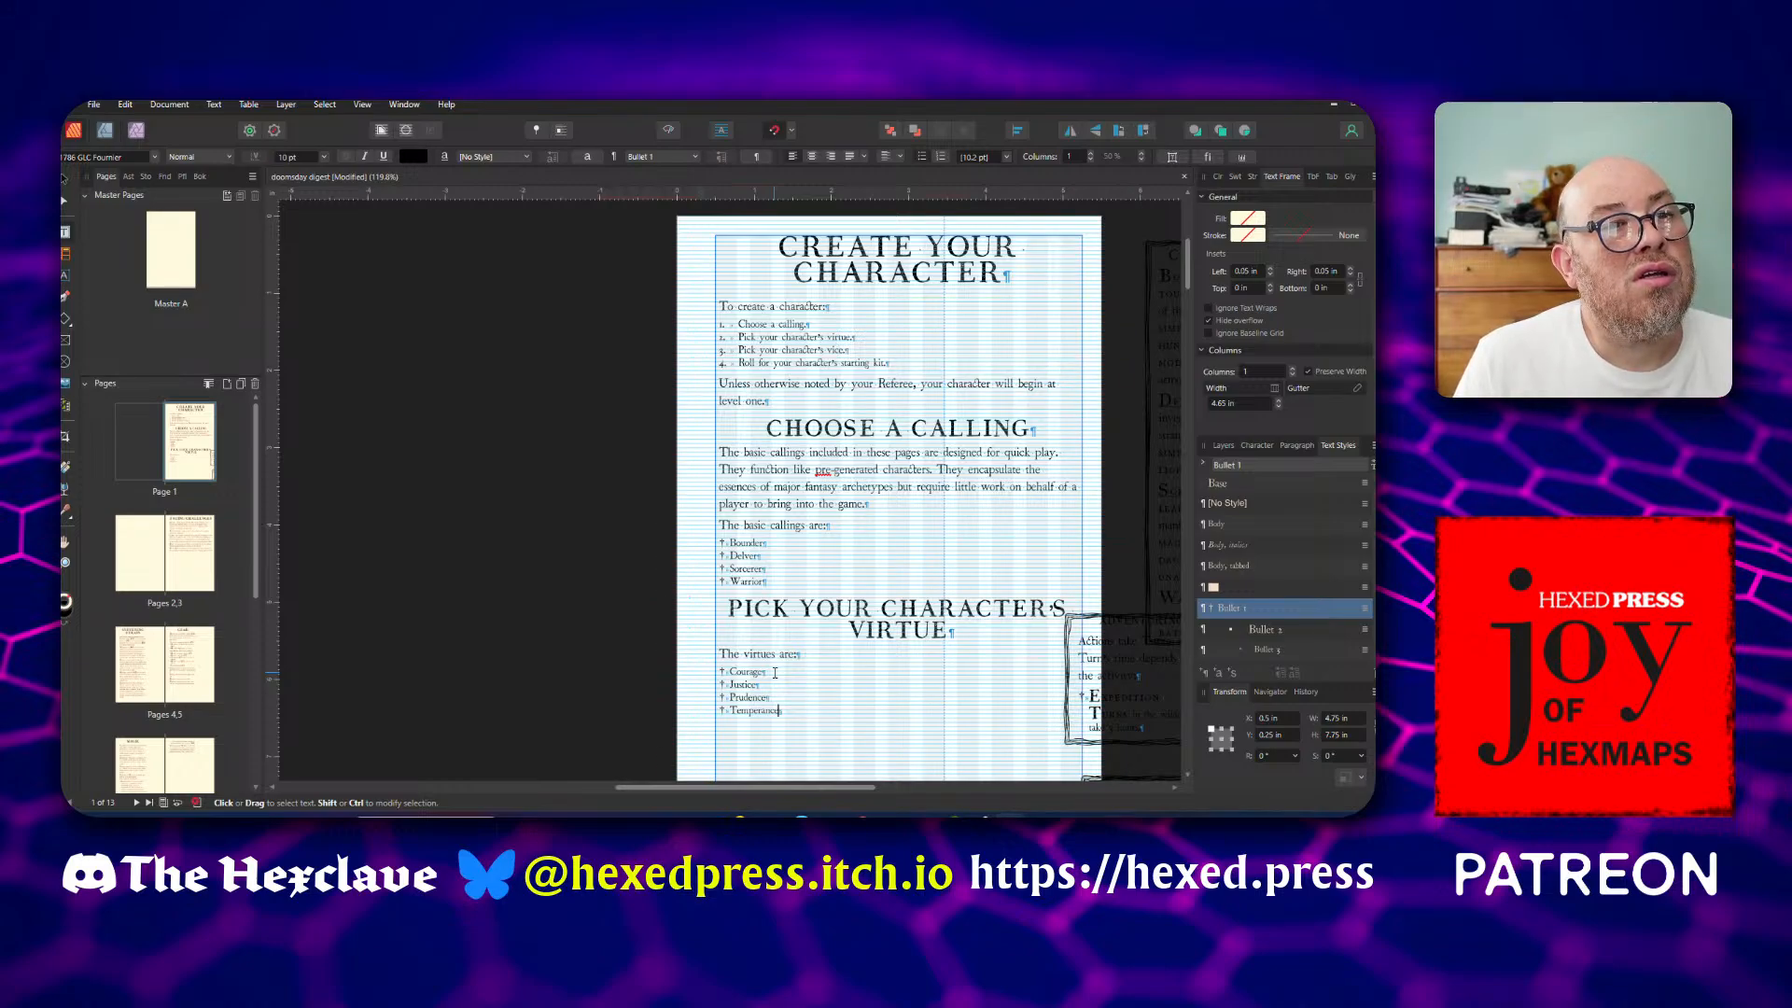
{"action": "key", "text": "Escape"}
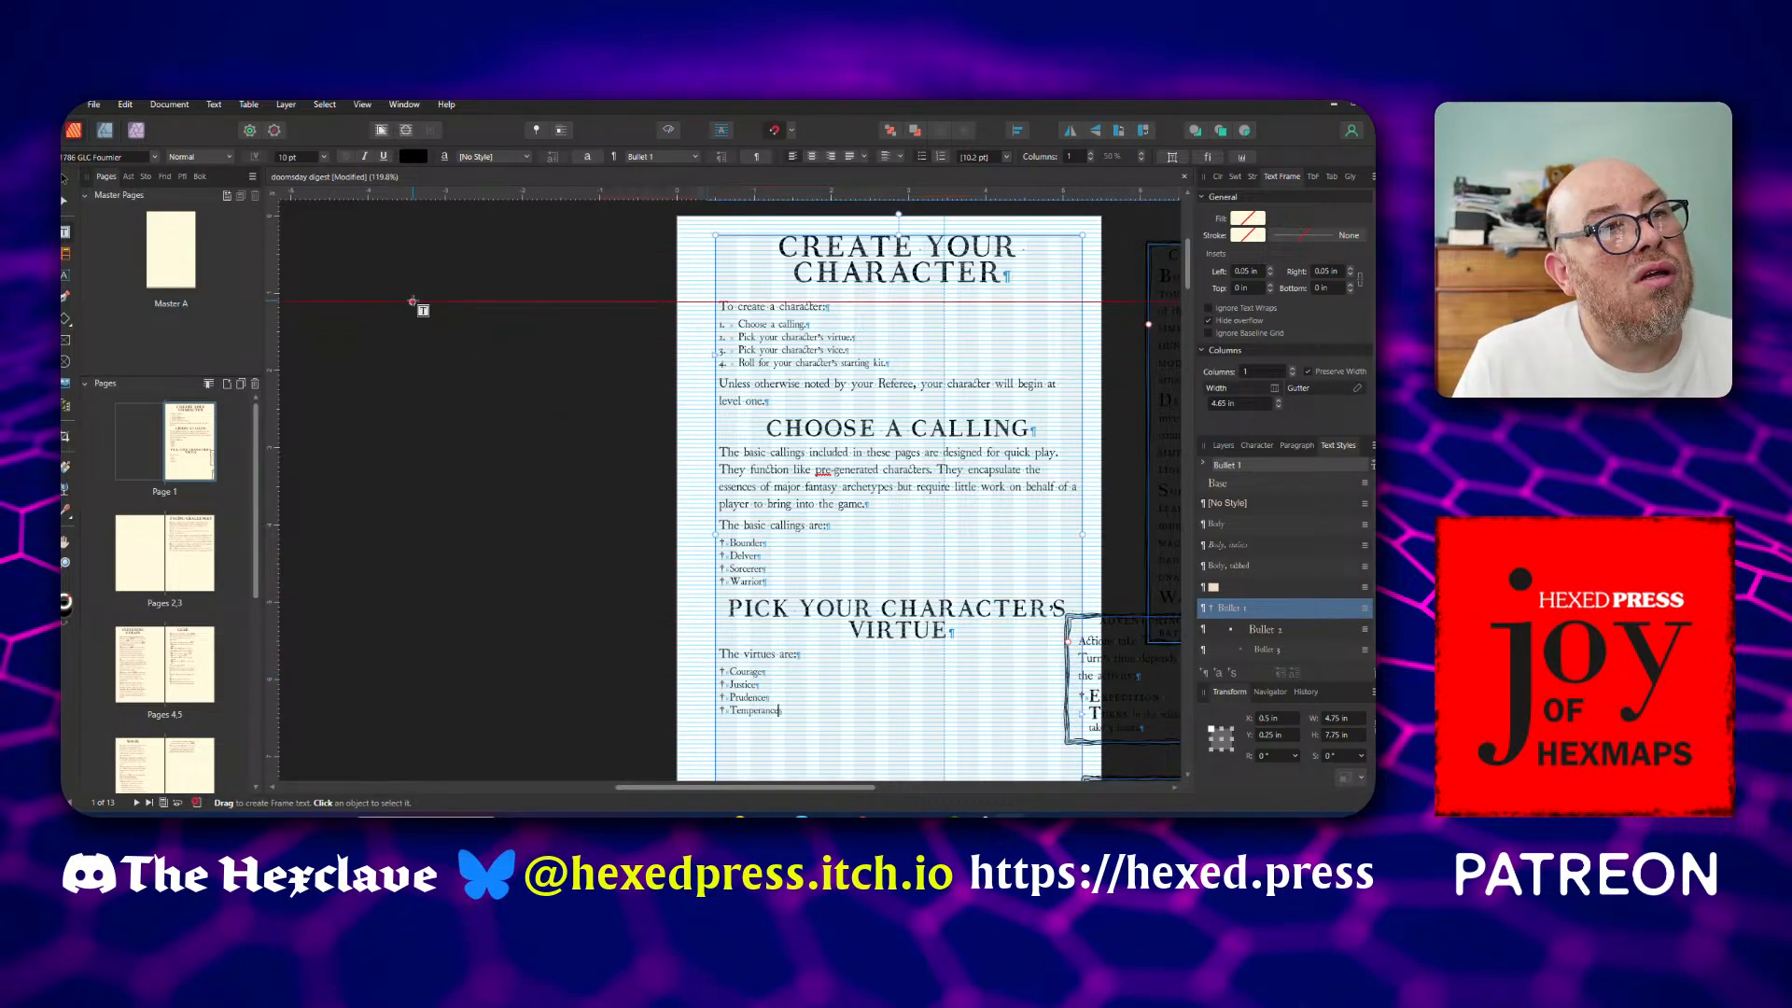
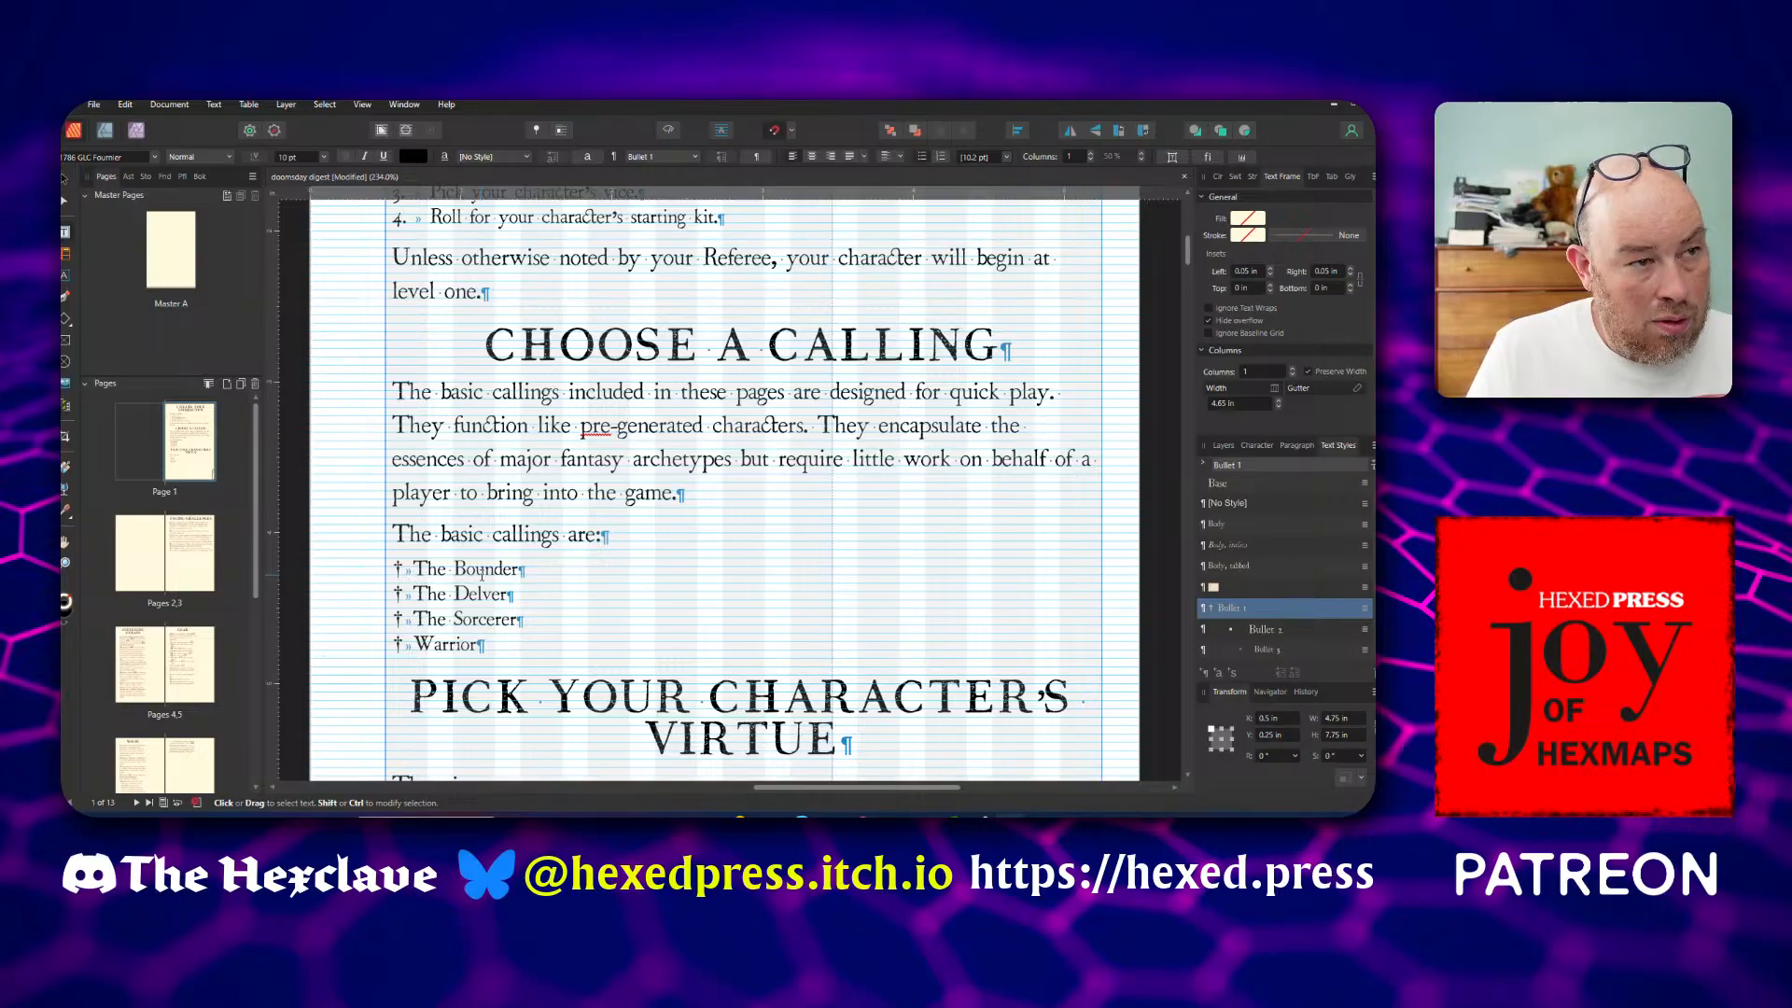
Prefix the Warrior bullet with "The" and add a comma after The Bounder in the list of basic callings
{"action": "type", "text": "The"}
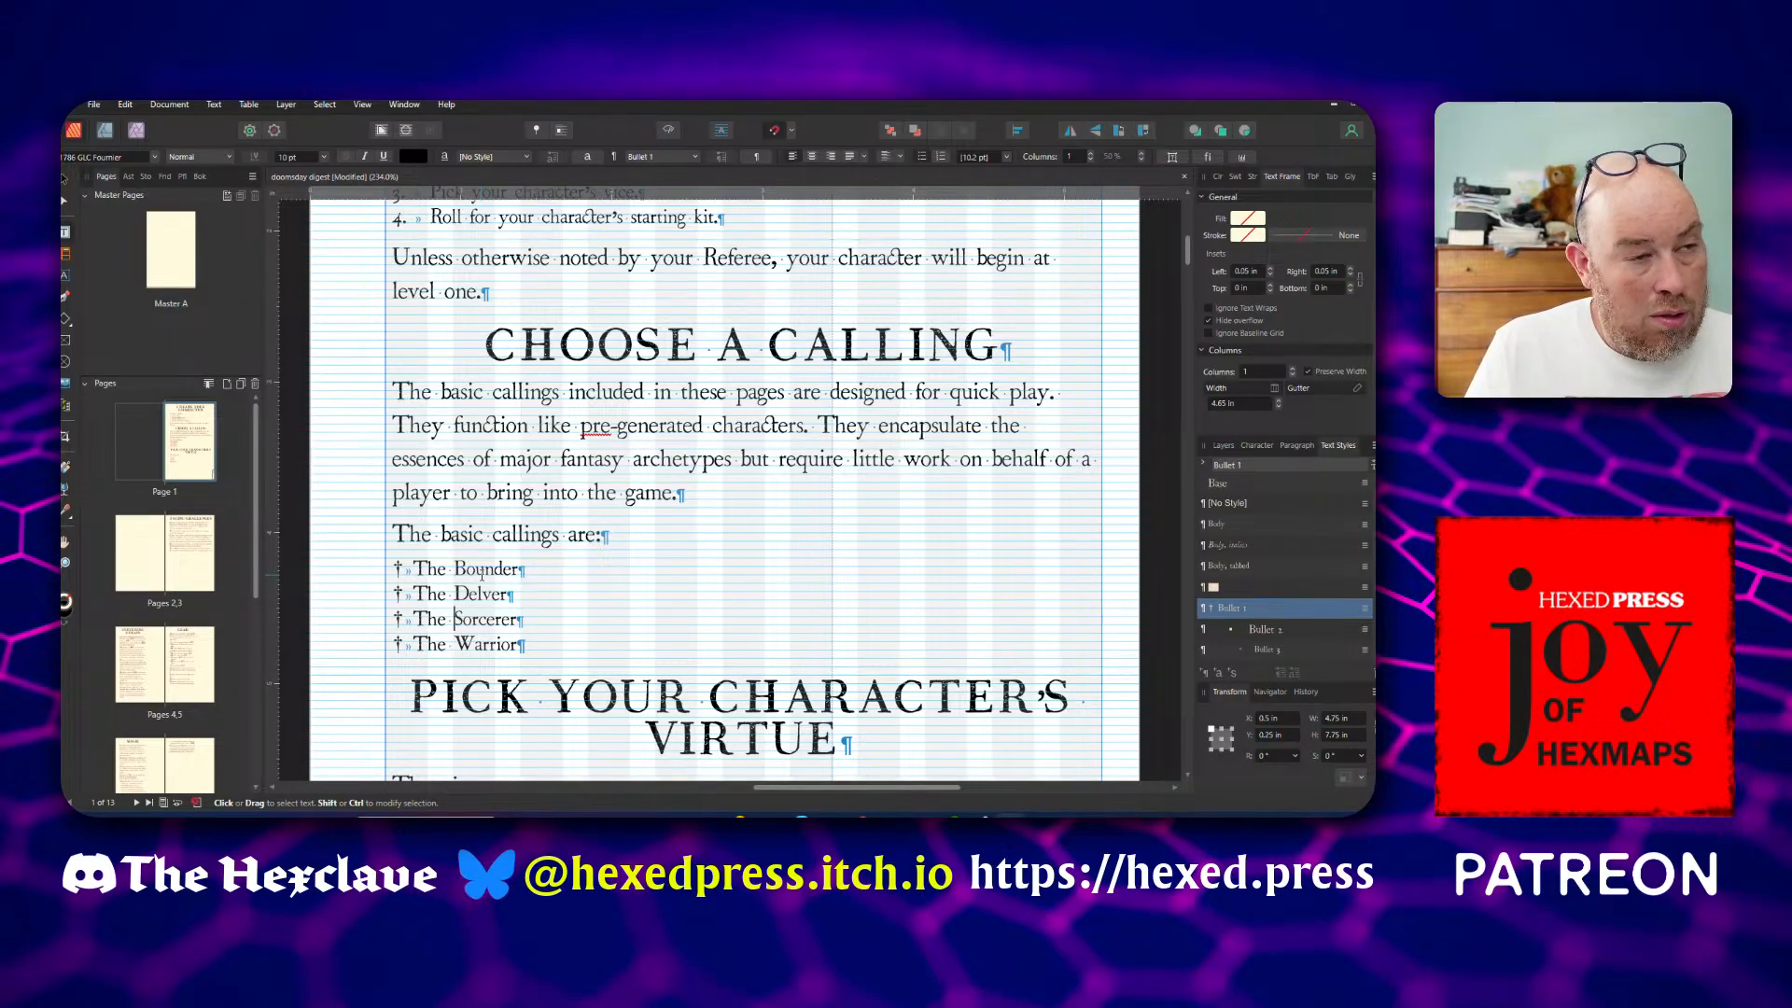
{"action": "key", "text": "Right"}
{"action": "key", "text": "Right"}
{"action": "key", "text": "Right"}
{"action": "key", "text": "Right"}
{"action": "key", "text": "Right"}
{"action": "key", "text": "Right"}
{"action": "key", "text": "Right"}
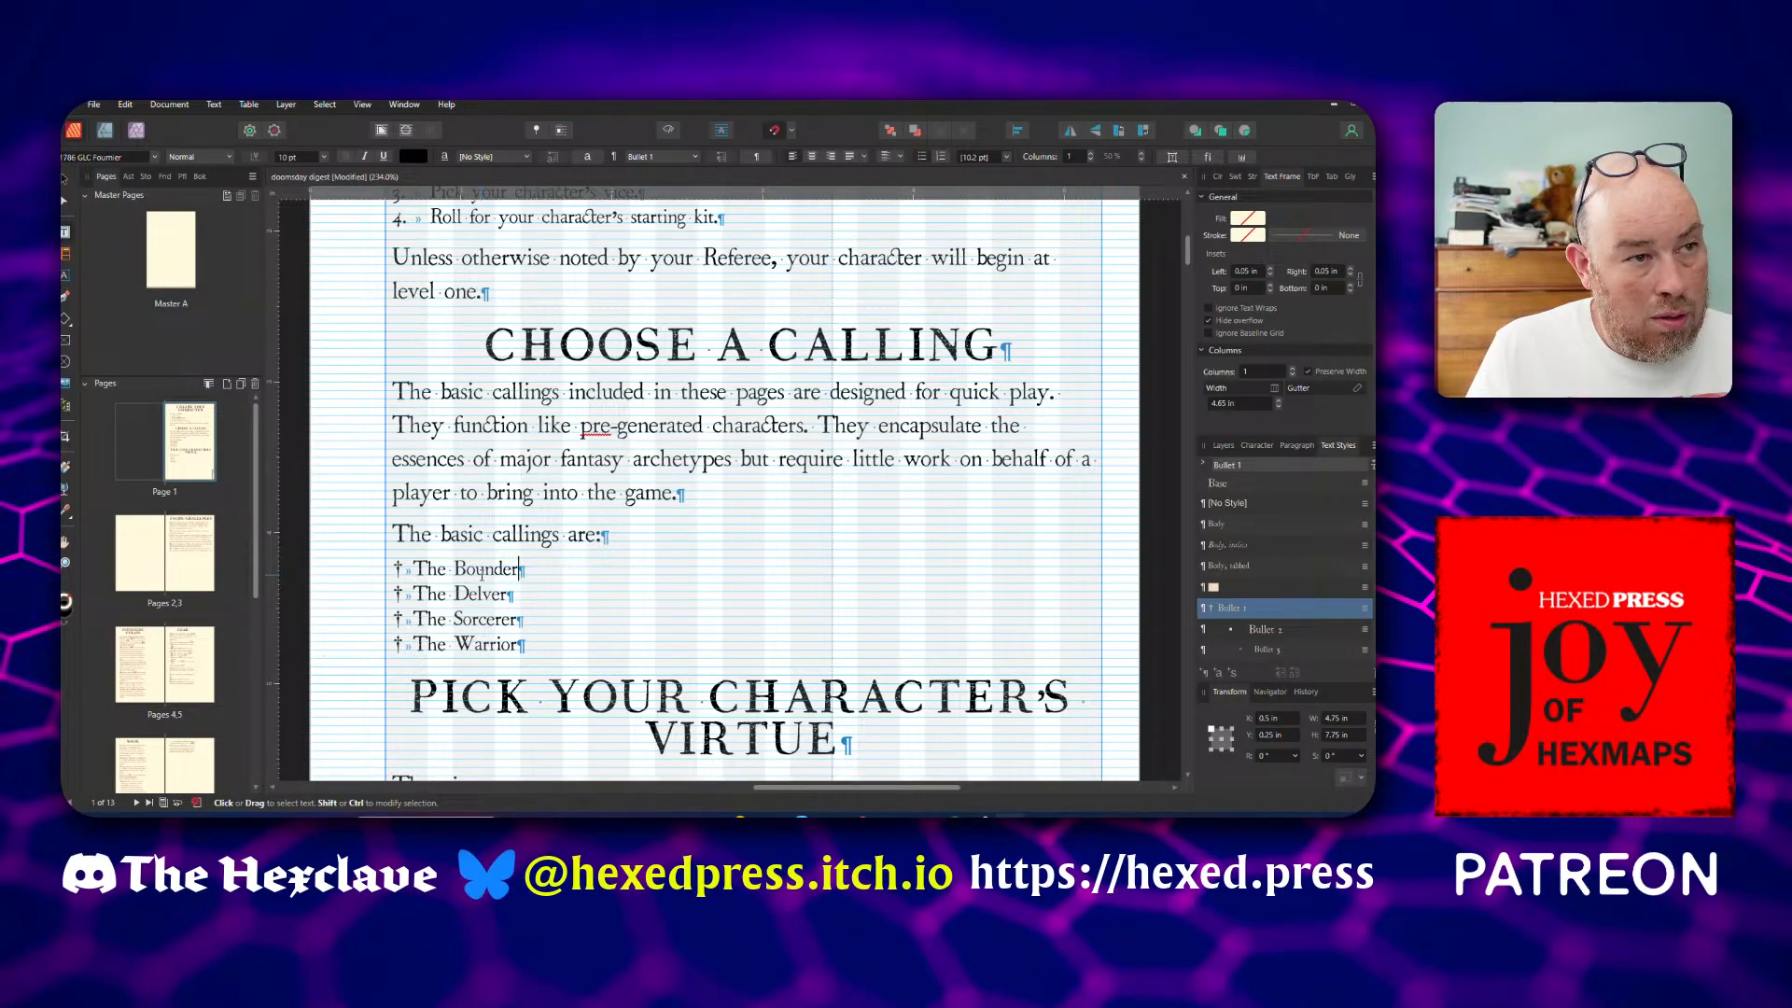
{"action": "type", "text": ","}
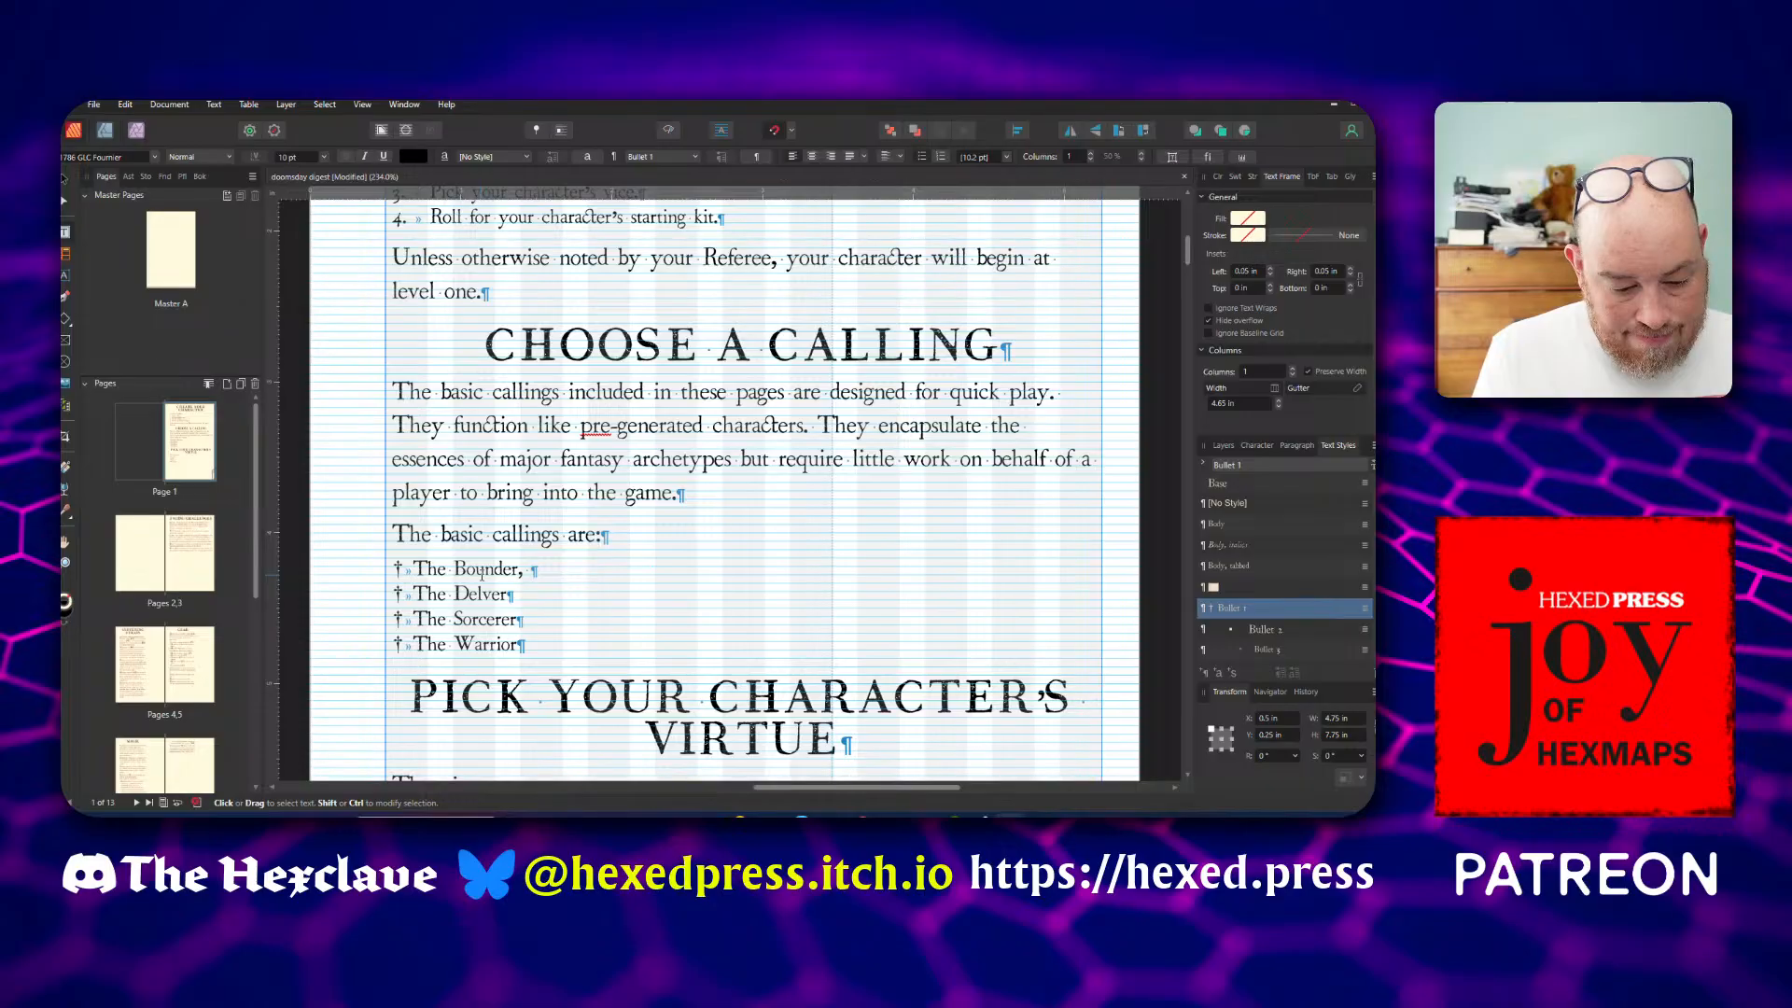
{"action": "type", "text": "a c"}
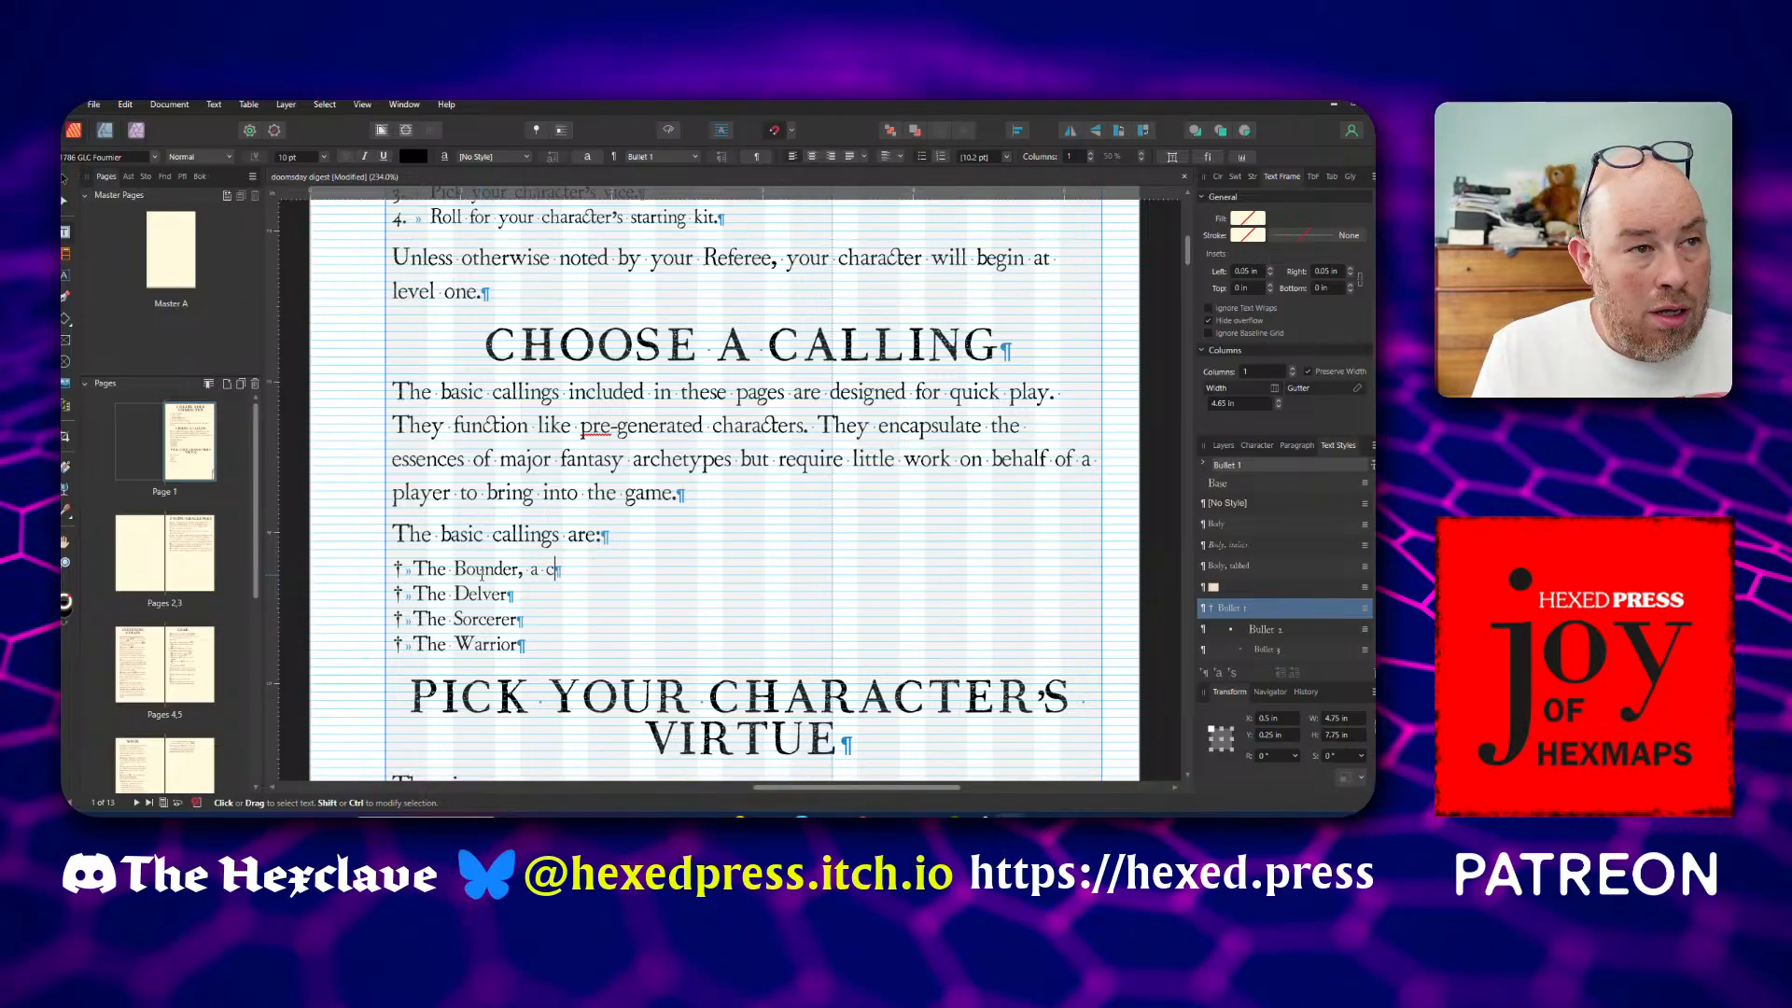
{"action": "key", "text": "BackSpace"}
{"action": "key", "text": "BackSpace"}
{"action": "key", "text": "BackSpace"}
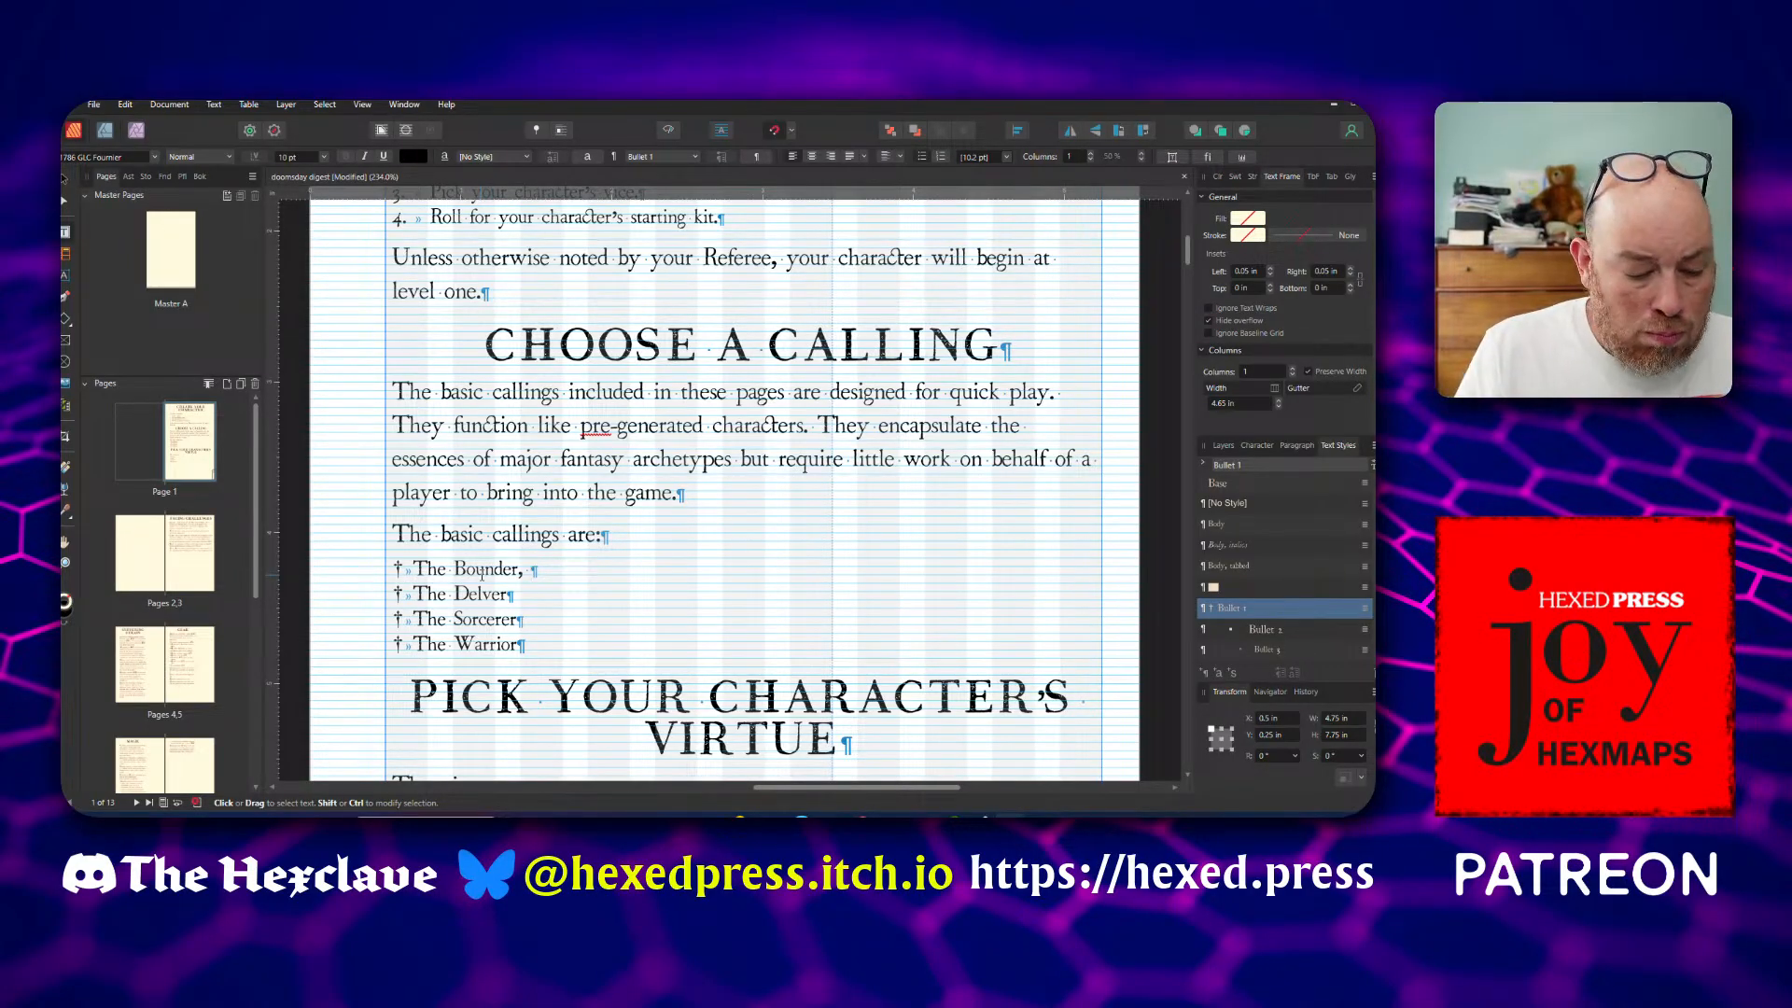
Describe The Bounder as "skilled in the wilderness (see The Bounder for more.)" and add a comma after The Delver
{"action": "type", "text": "skilled in t"}
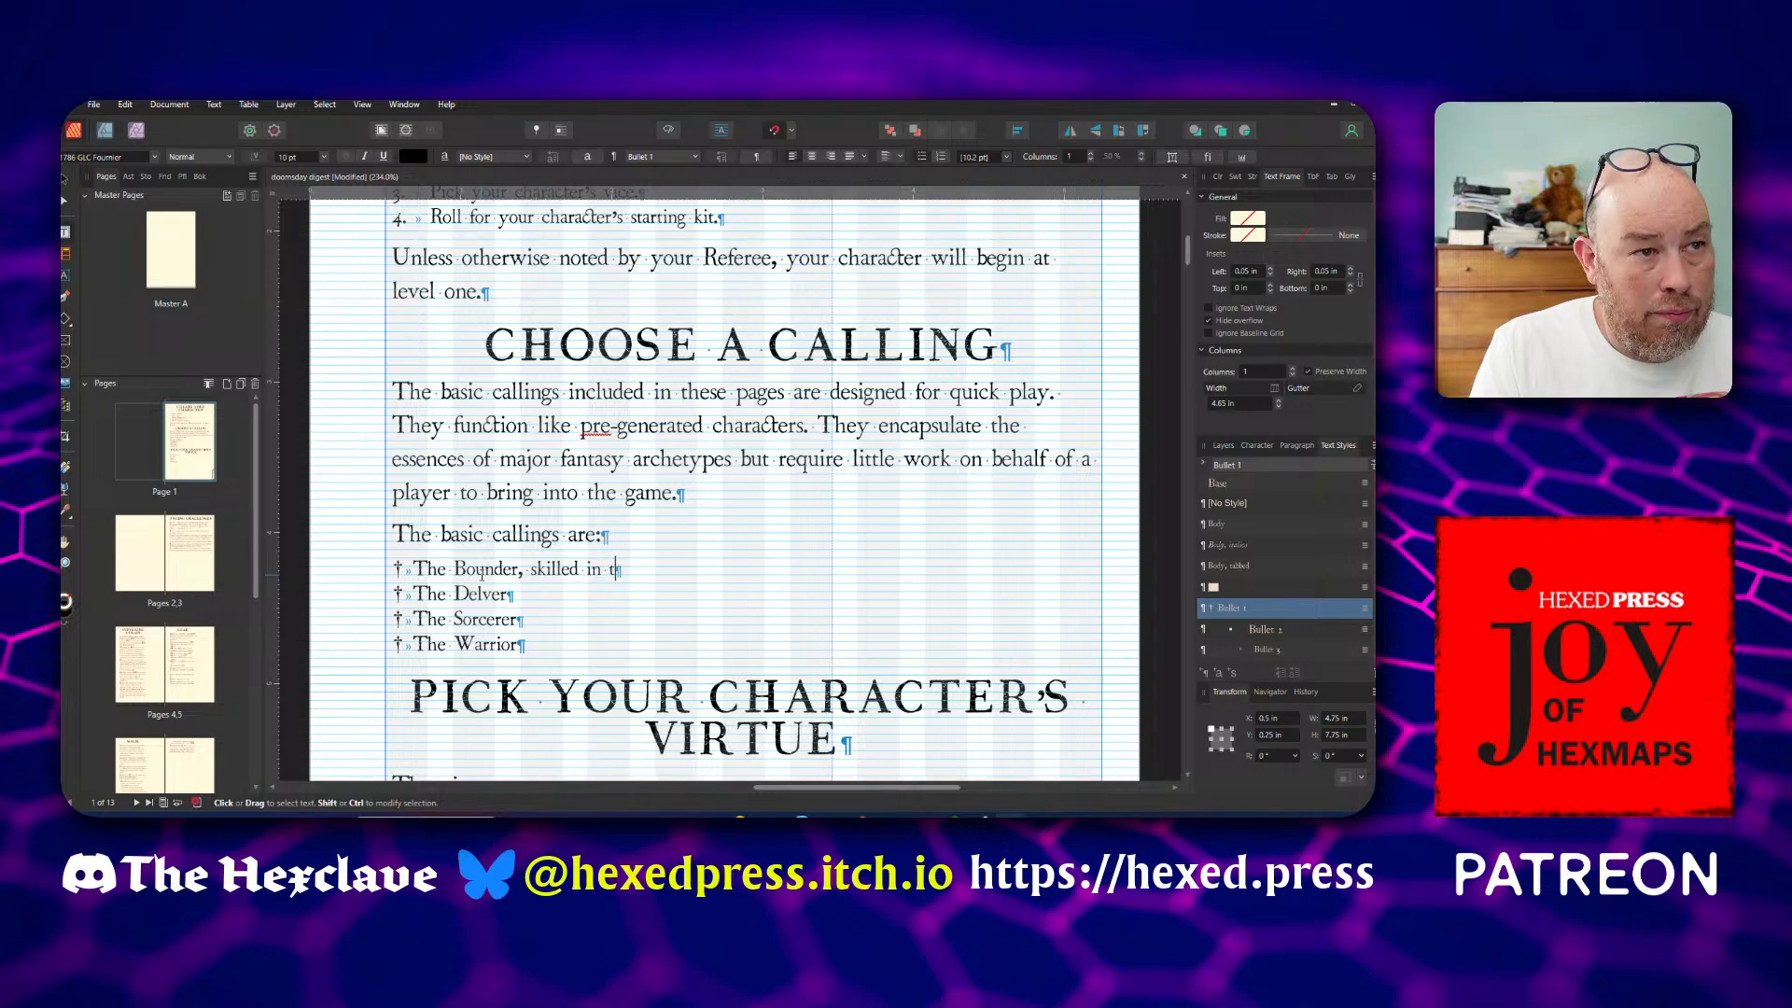
{"action": "type", "text": "he wor"}
{"action": "key", "text": "BackSpace"}
{"action": "key", "text": "BackSpace"}
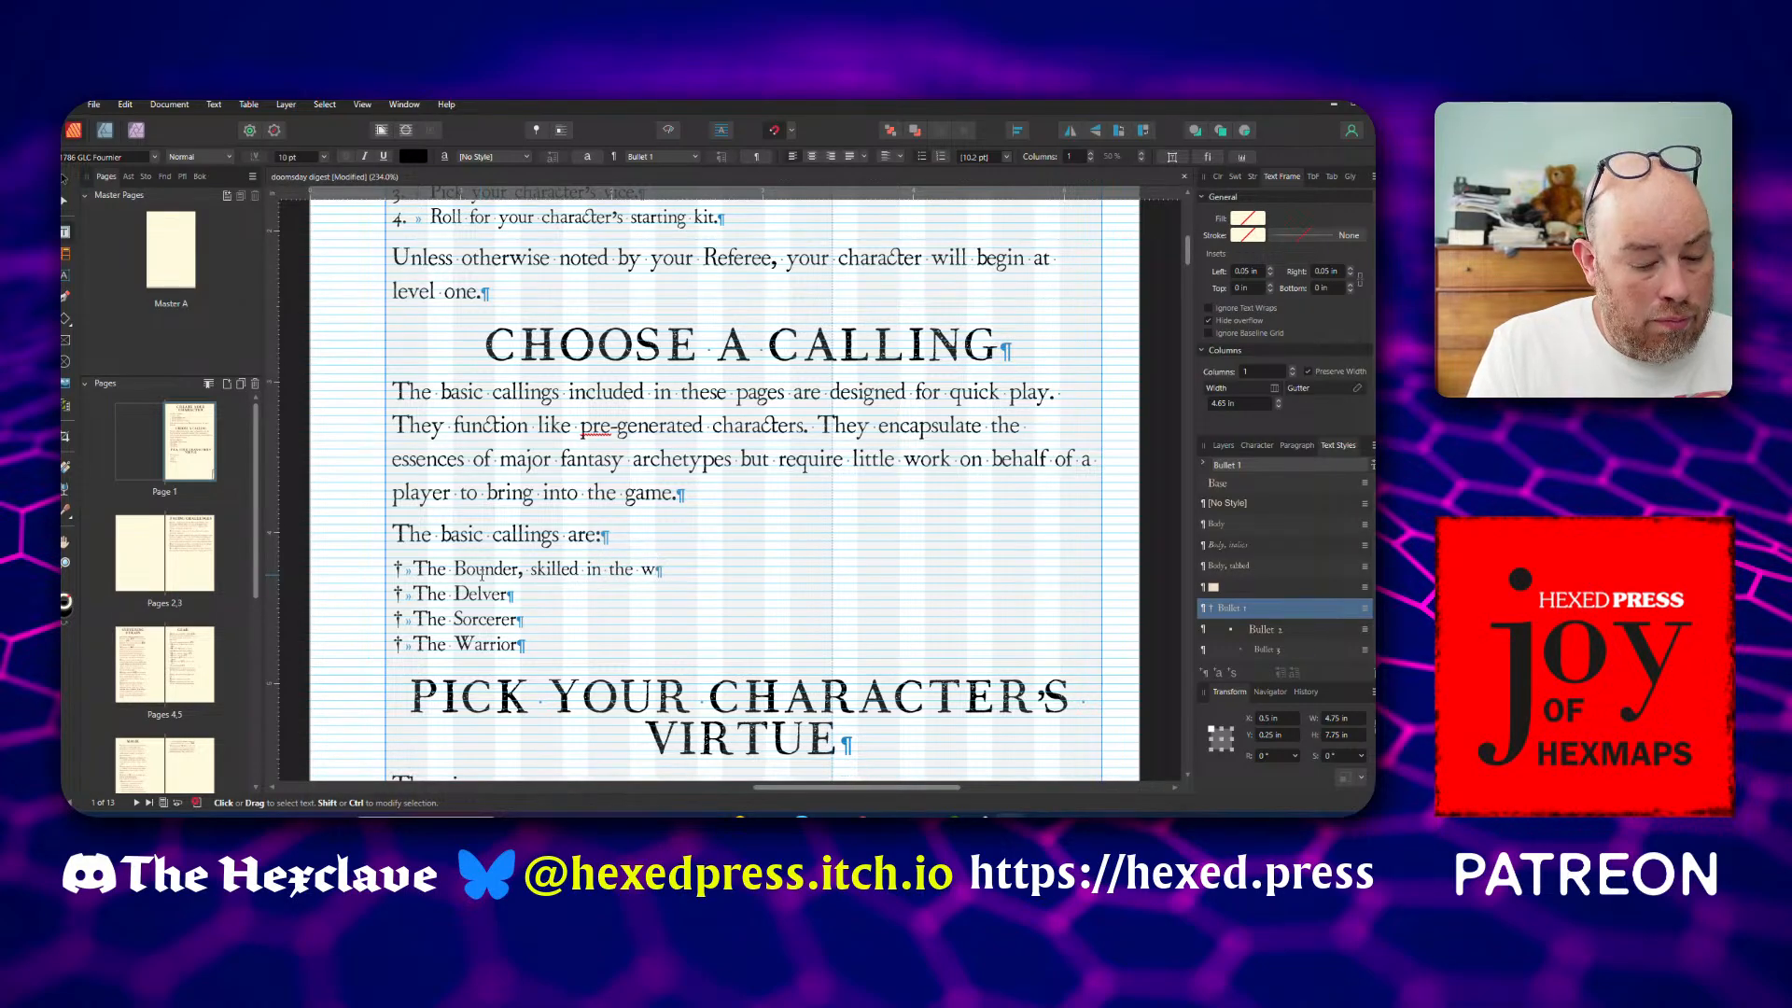
{"action": "type", "text": "ilde"}
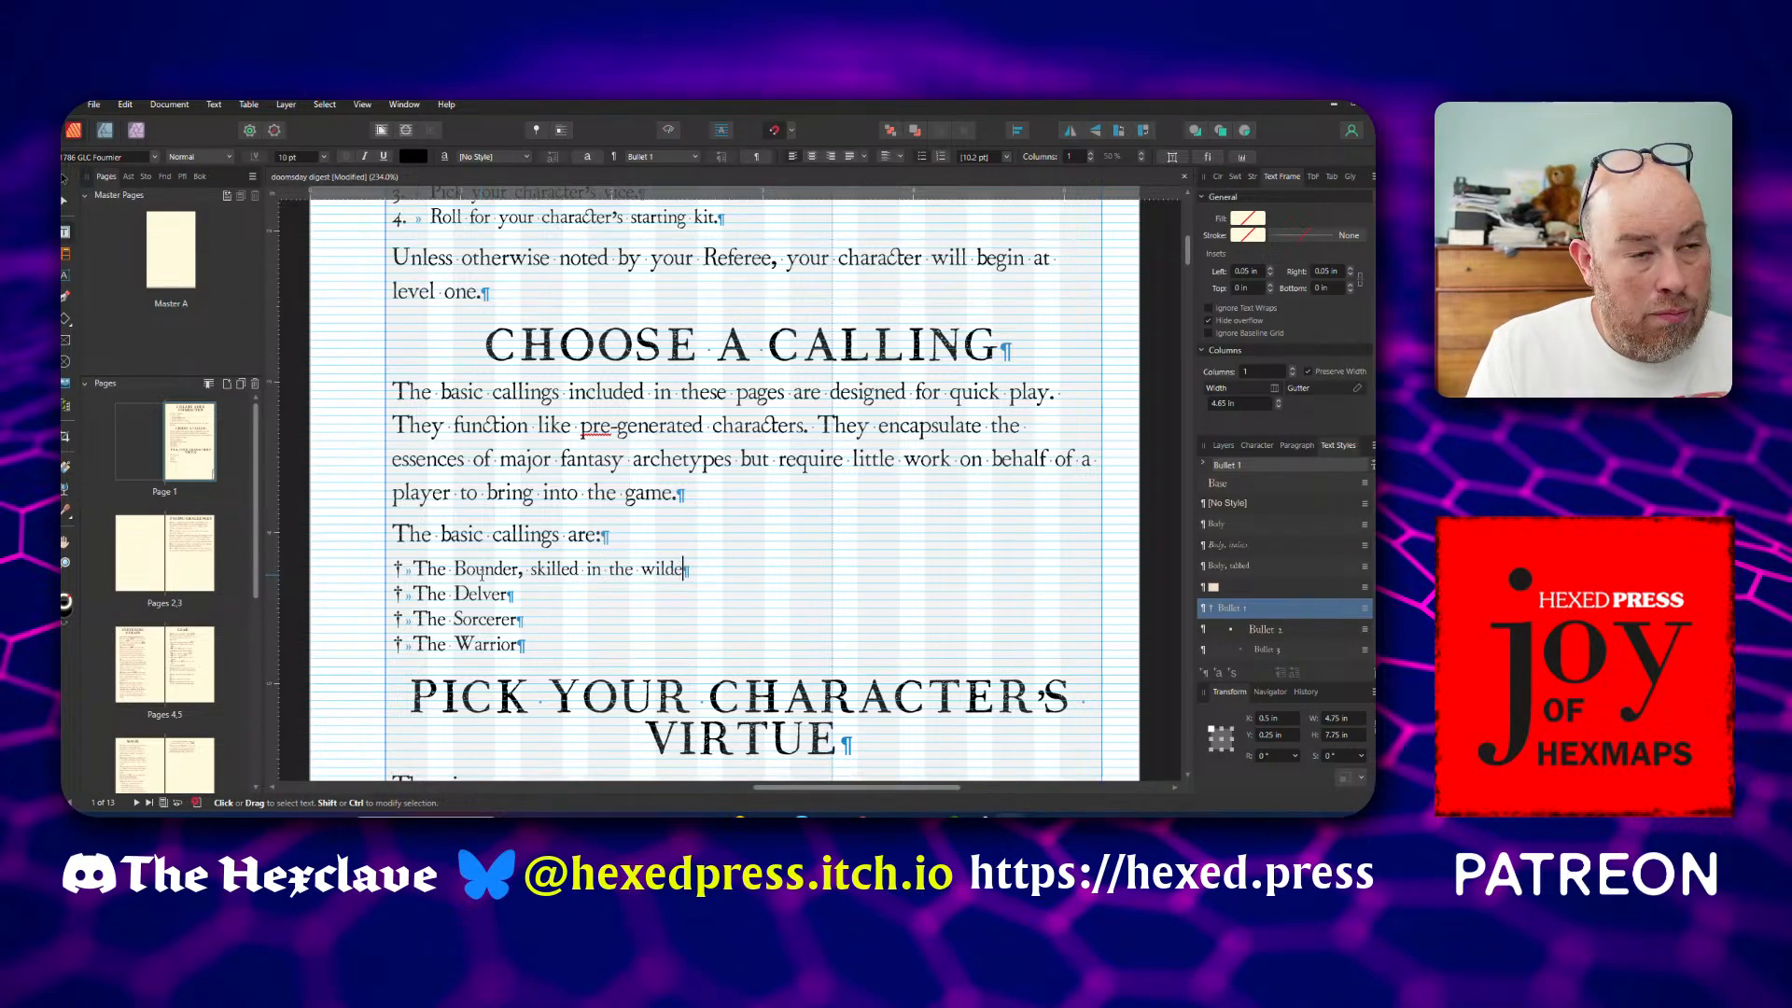
{"action": "type", "text": "rnes"}
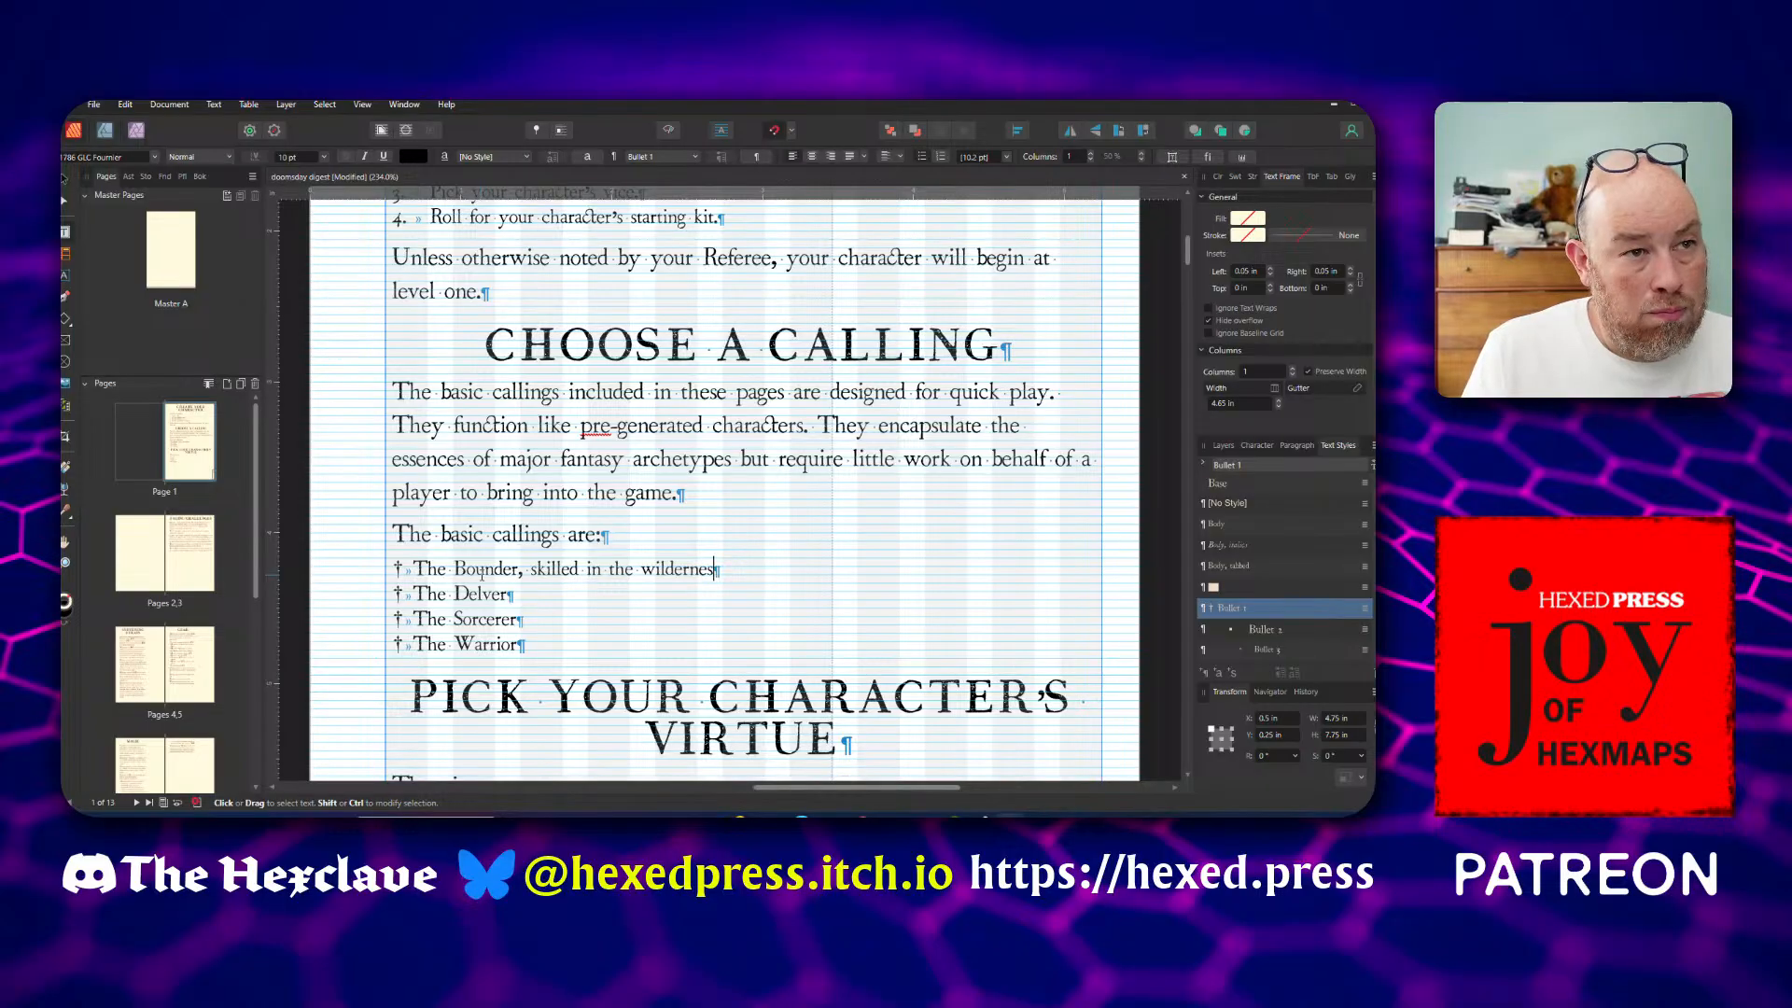
{"action": "type", "text": "s "}
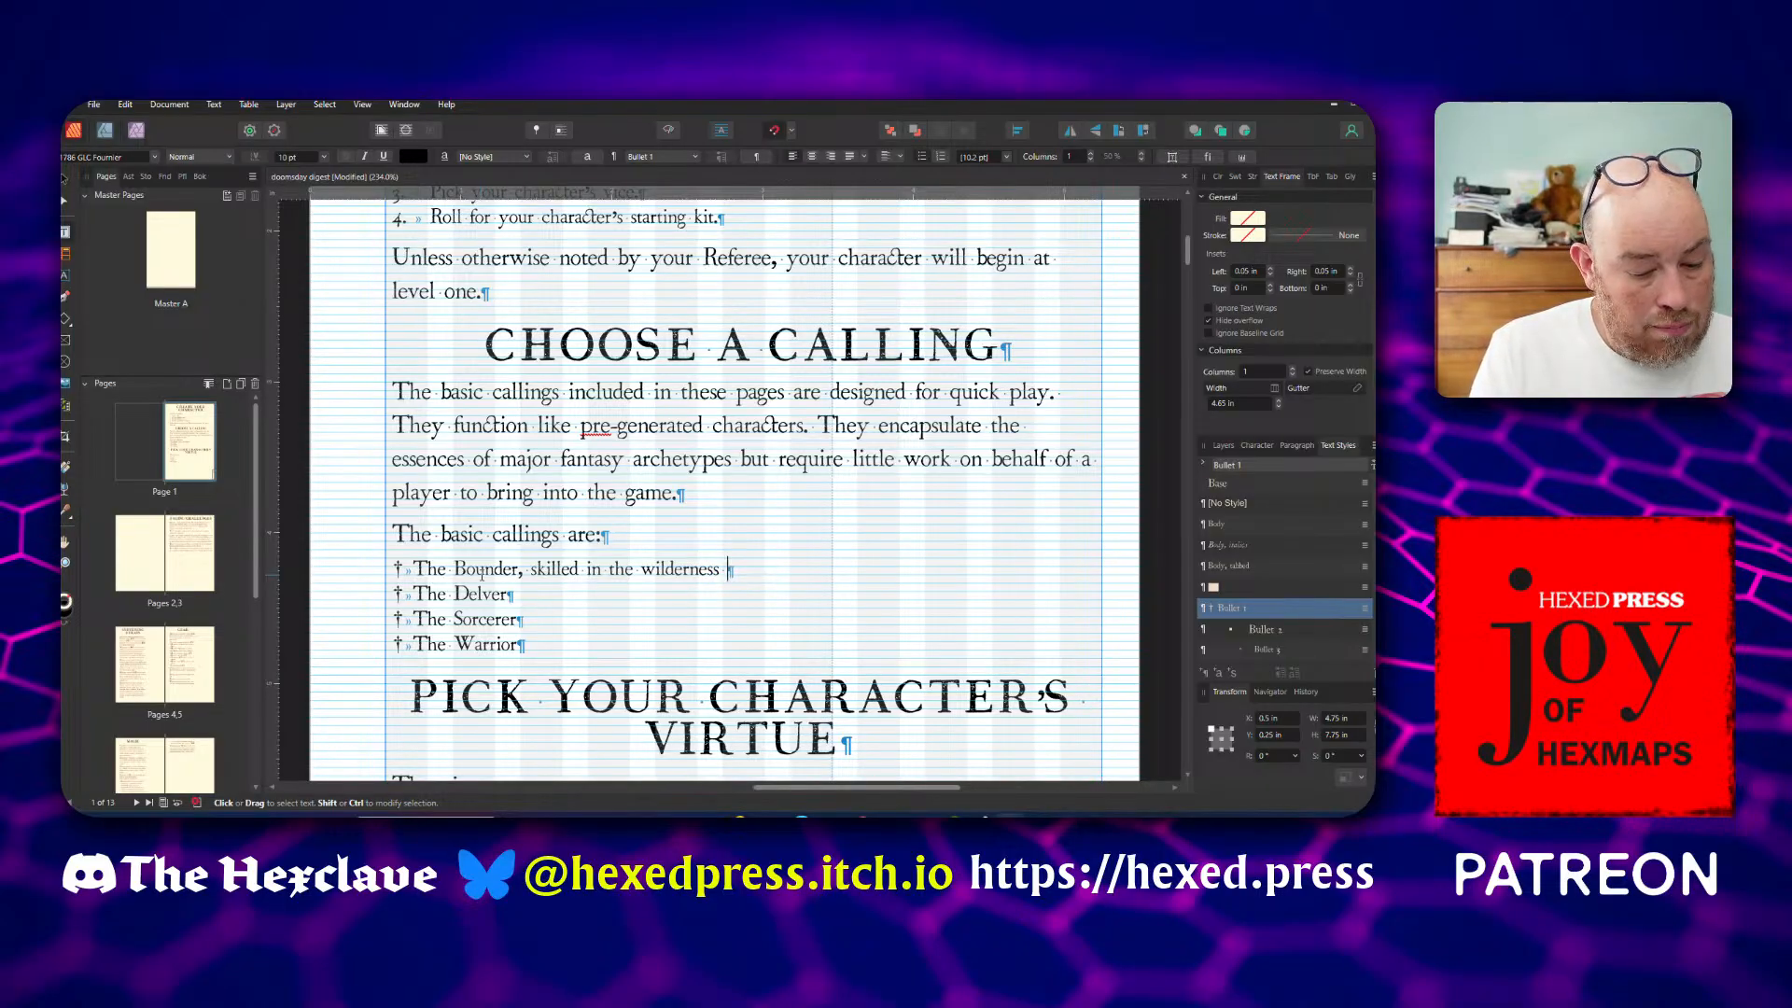
{"action": "type", "text": "(see The"}
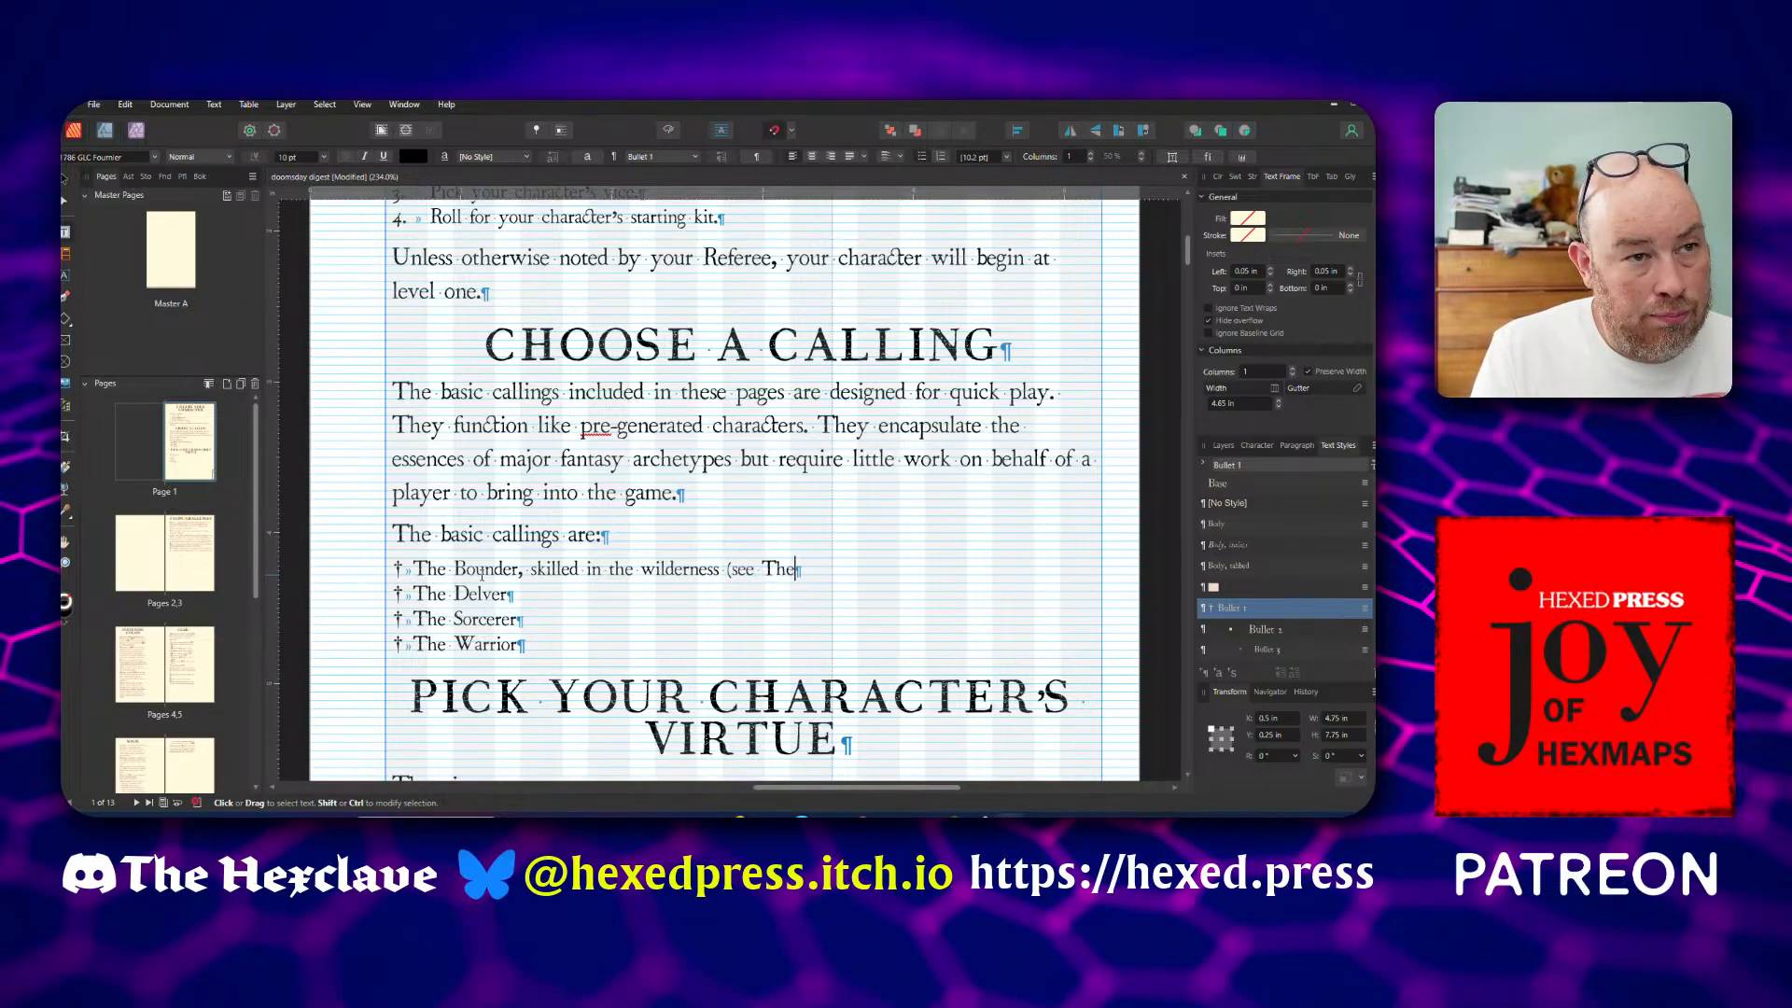
{"action": "type", "text": " Bounder for"}
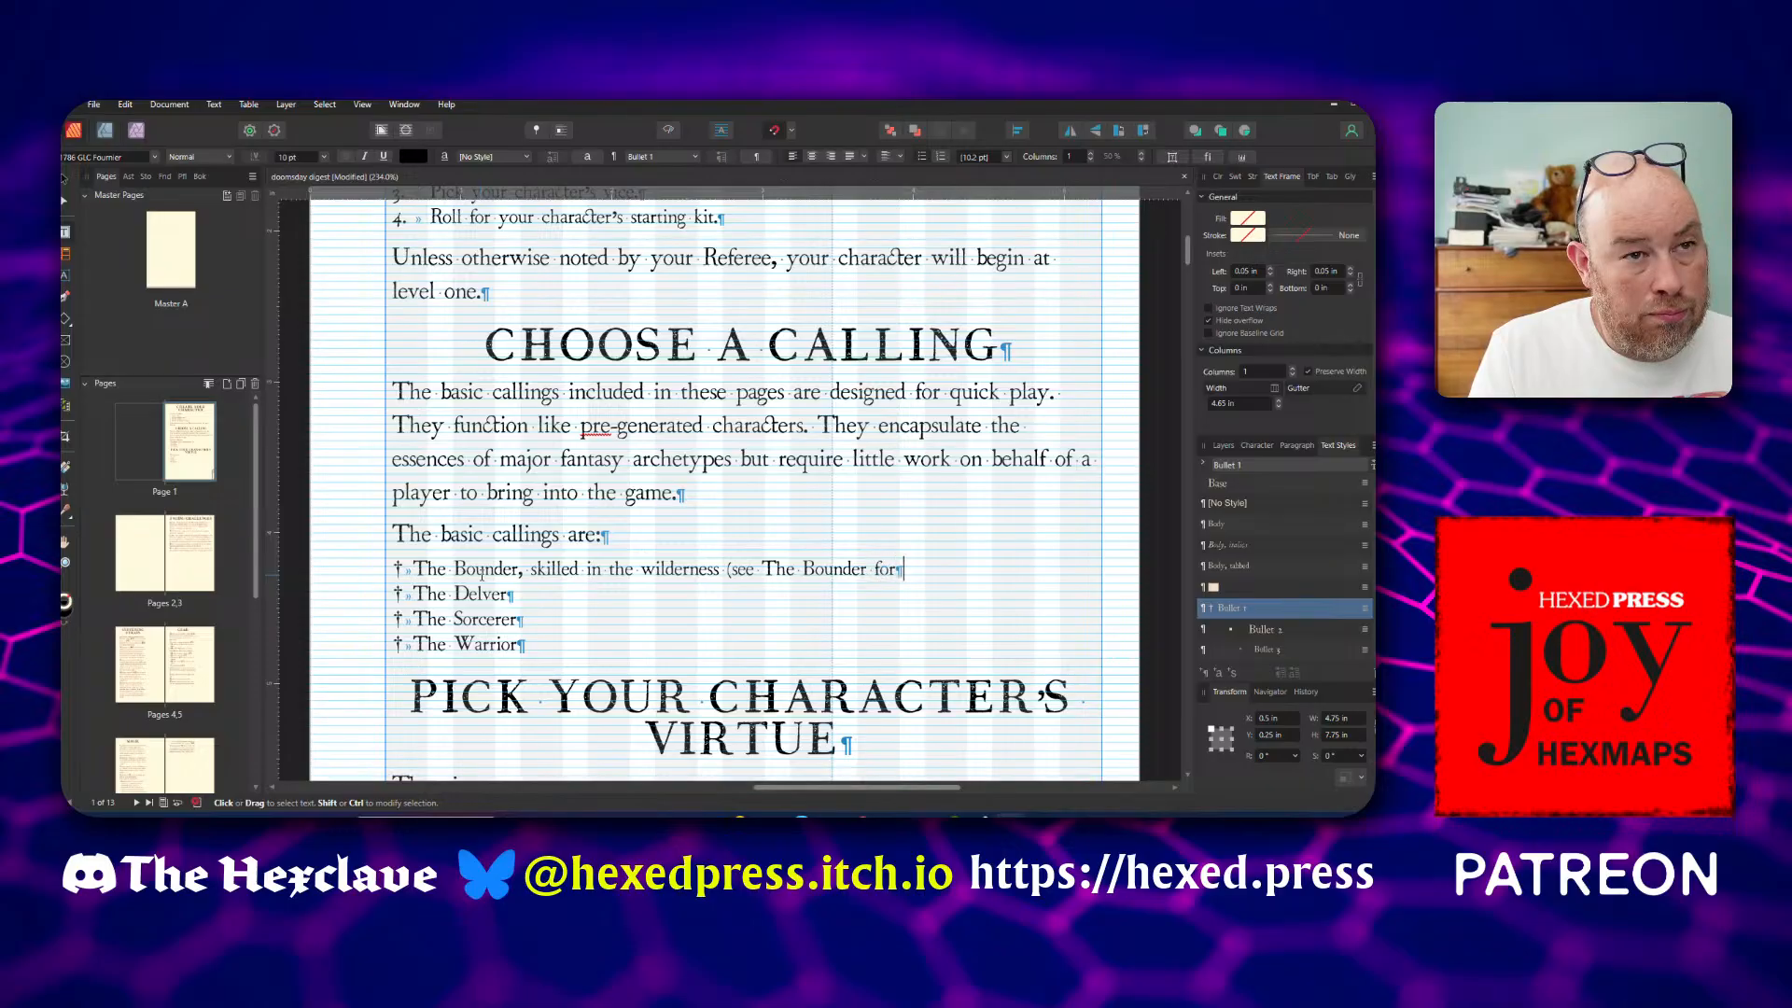
{"action": "type", "text": " more"}
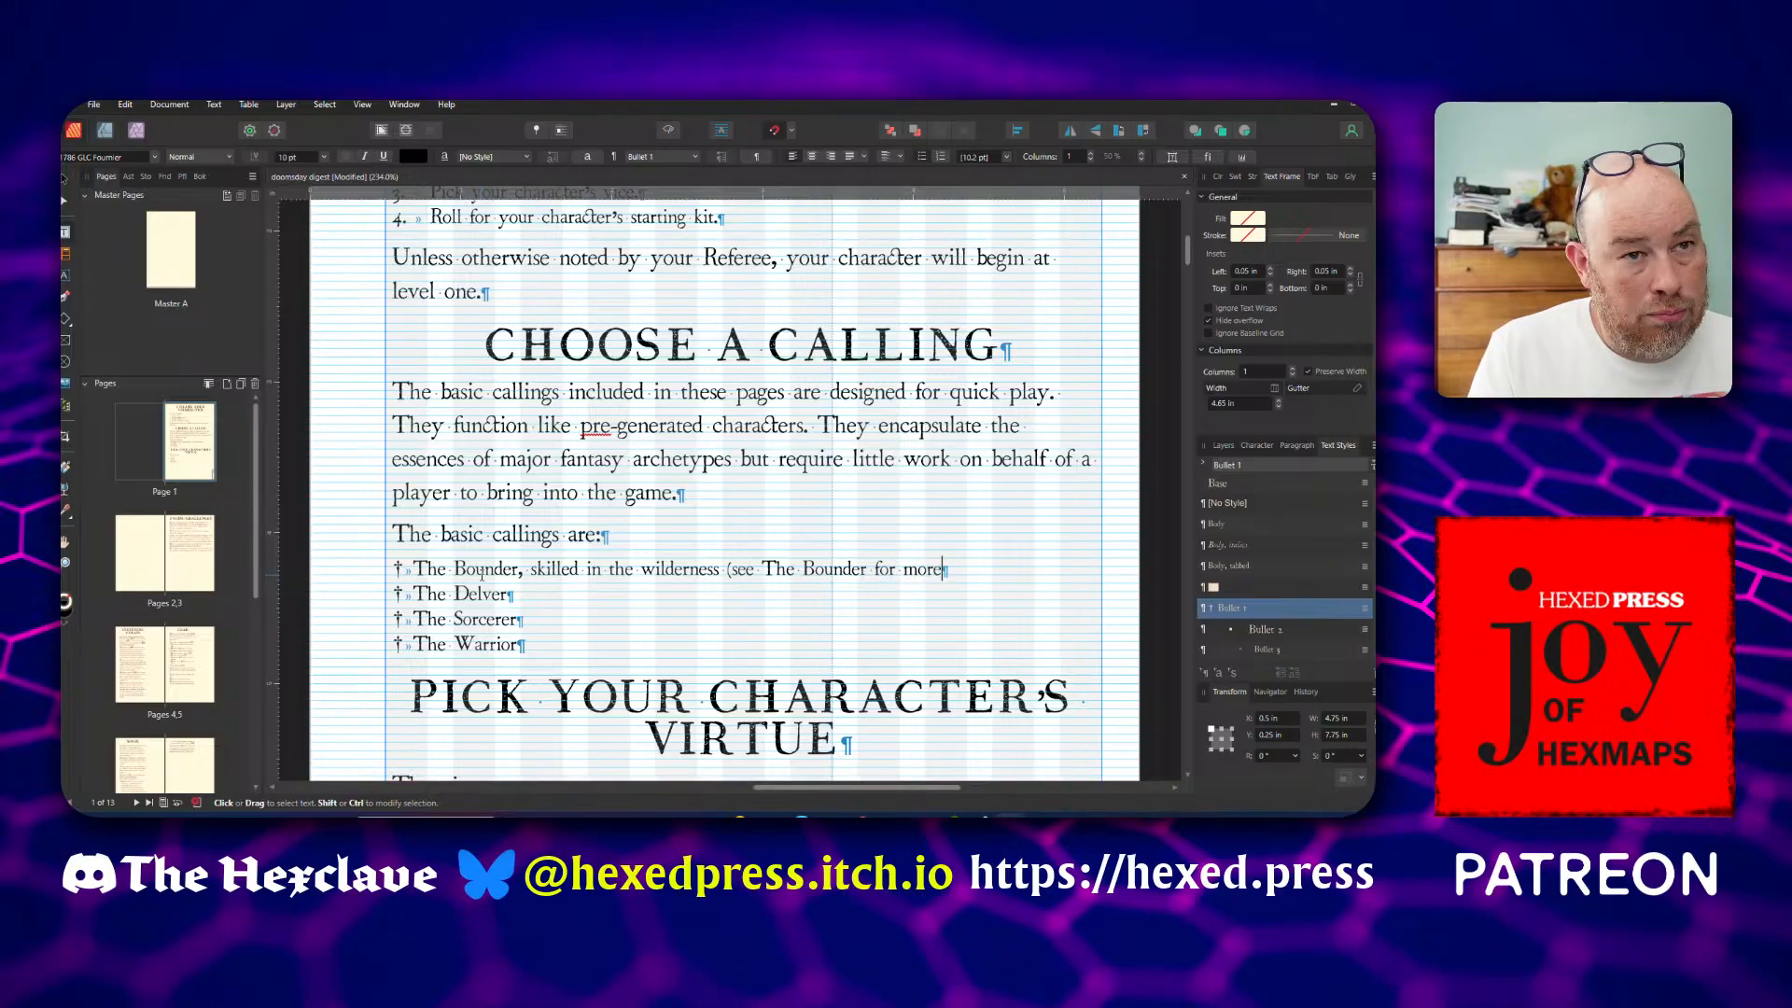
{"action": "type", "text": ".)"}
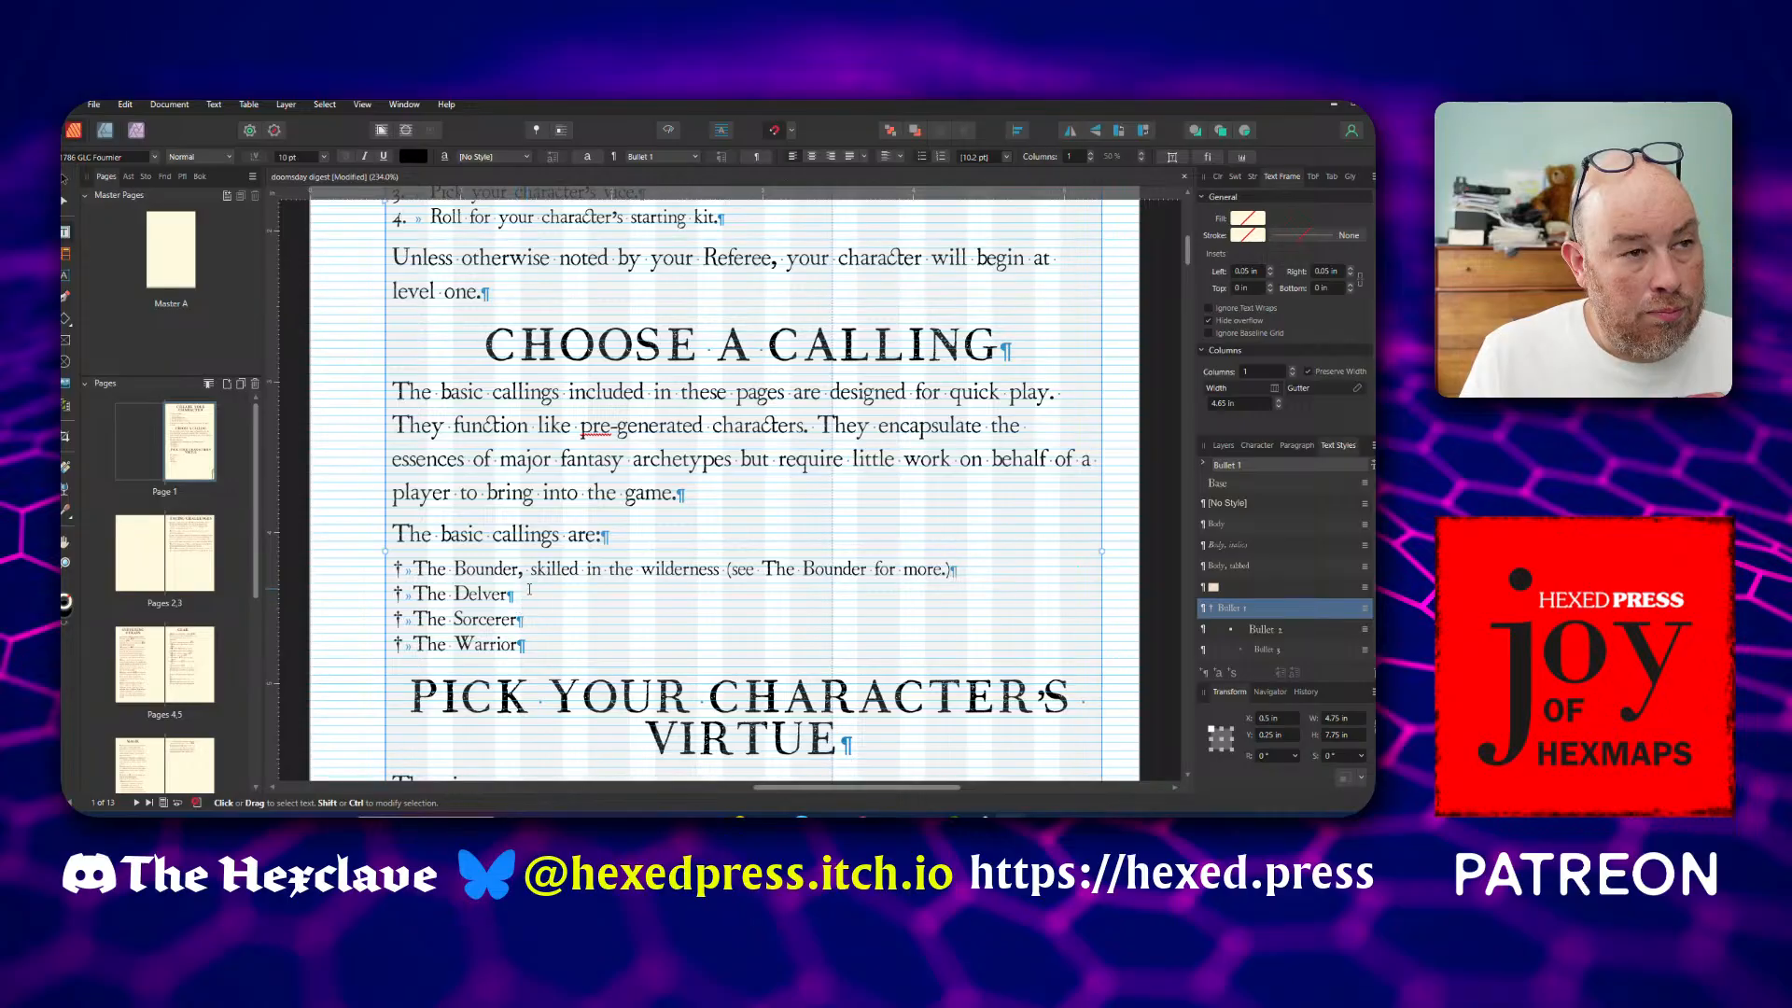
{"action": "type", "text": ","}
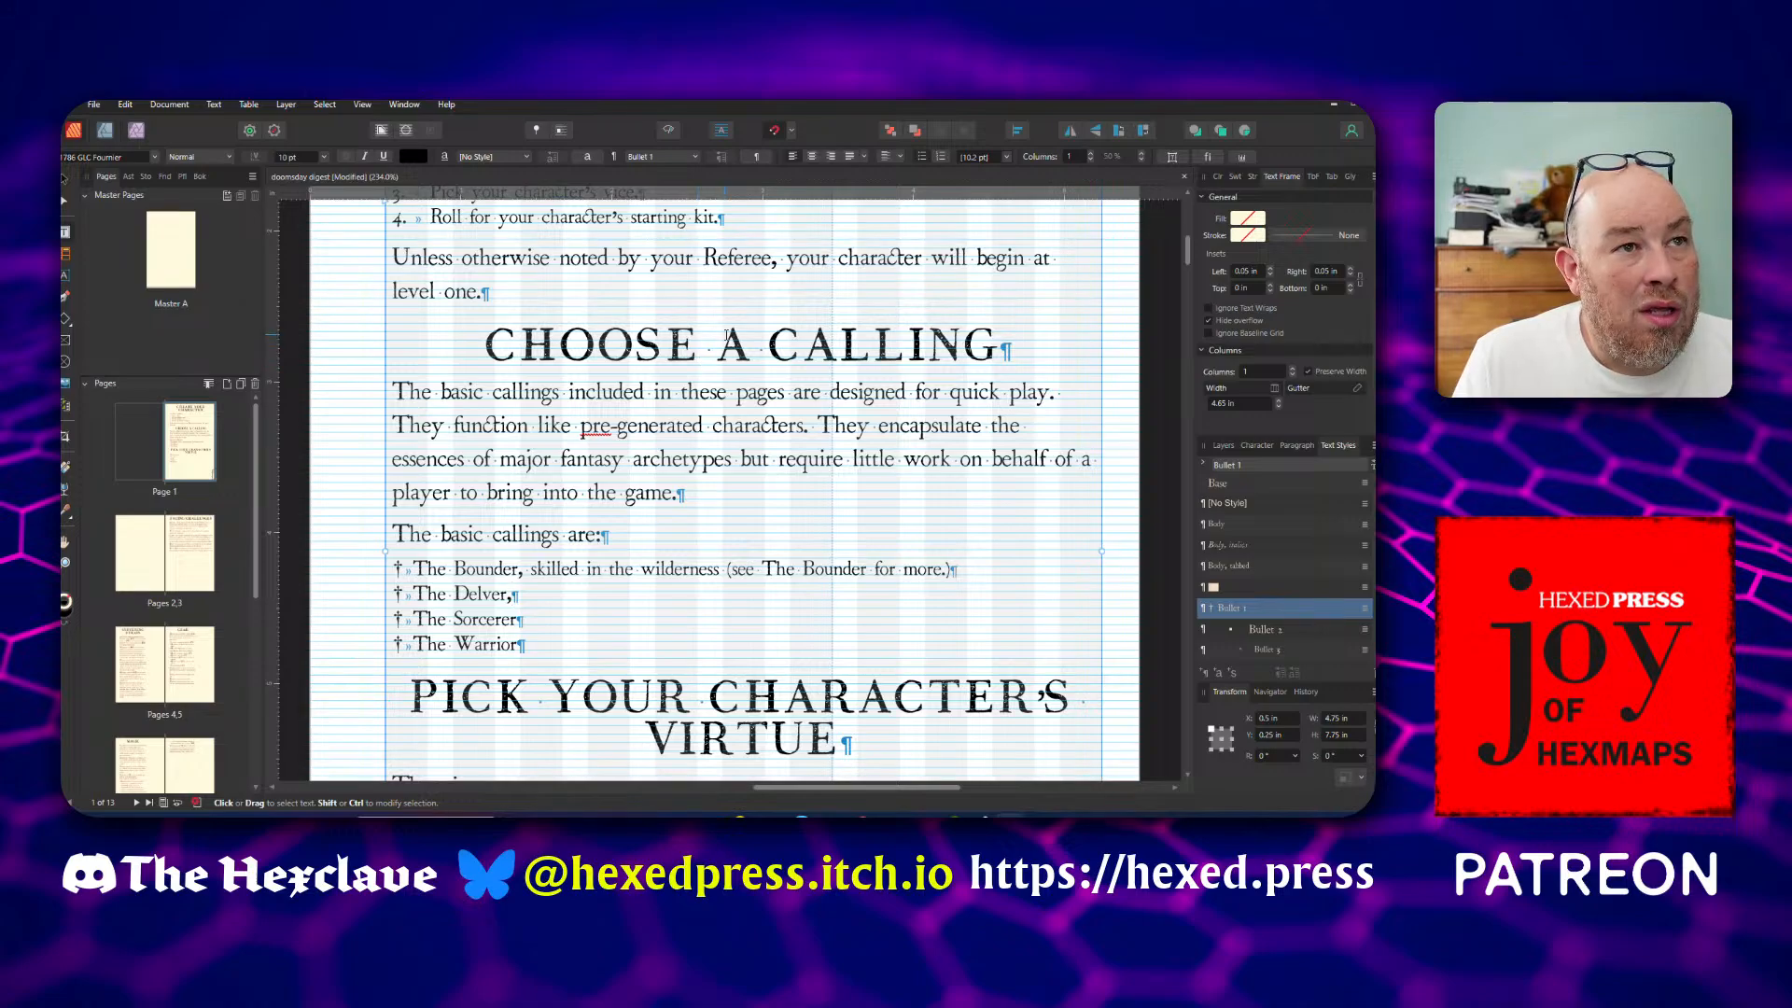
Apply the Heading 1 style to the Choose a Calling heading
{"action": "scroll", "coordinate": [727, 334], "scroll_direction": "up", "scroll_amount": 3}
{"action": "scroll", "coordinate": [727, 335], "scroll_direction": "up", "scroll_amount": 1}
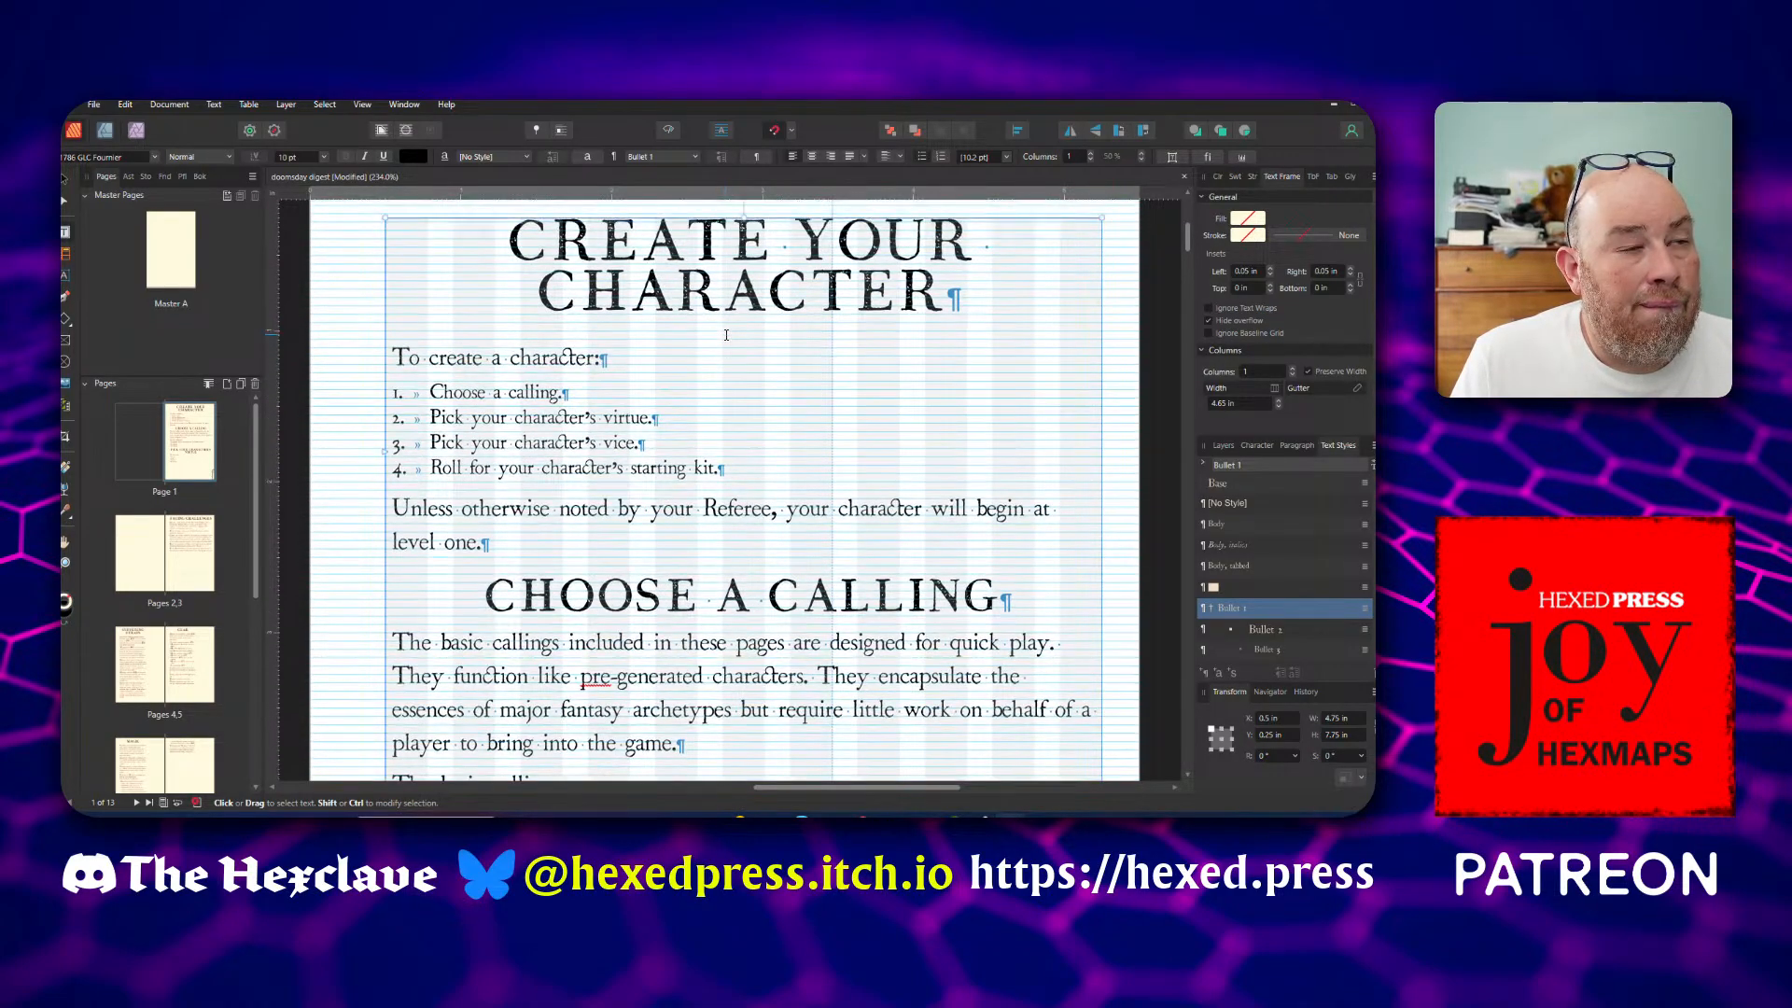
{"action": "scroll", "coordinate": [716, 353], "scroll_direction": "down", "scroll_amount": 2}
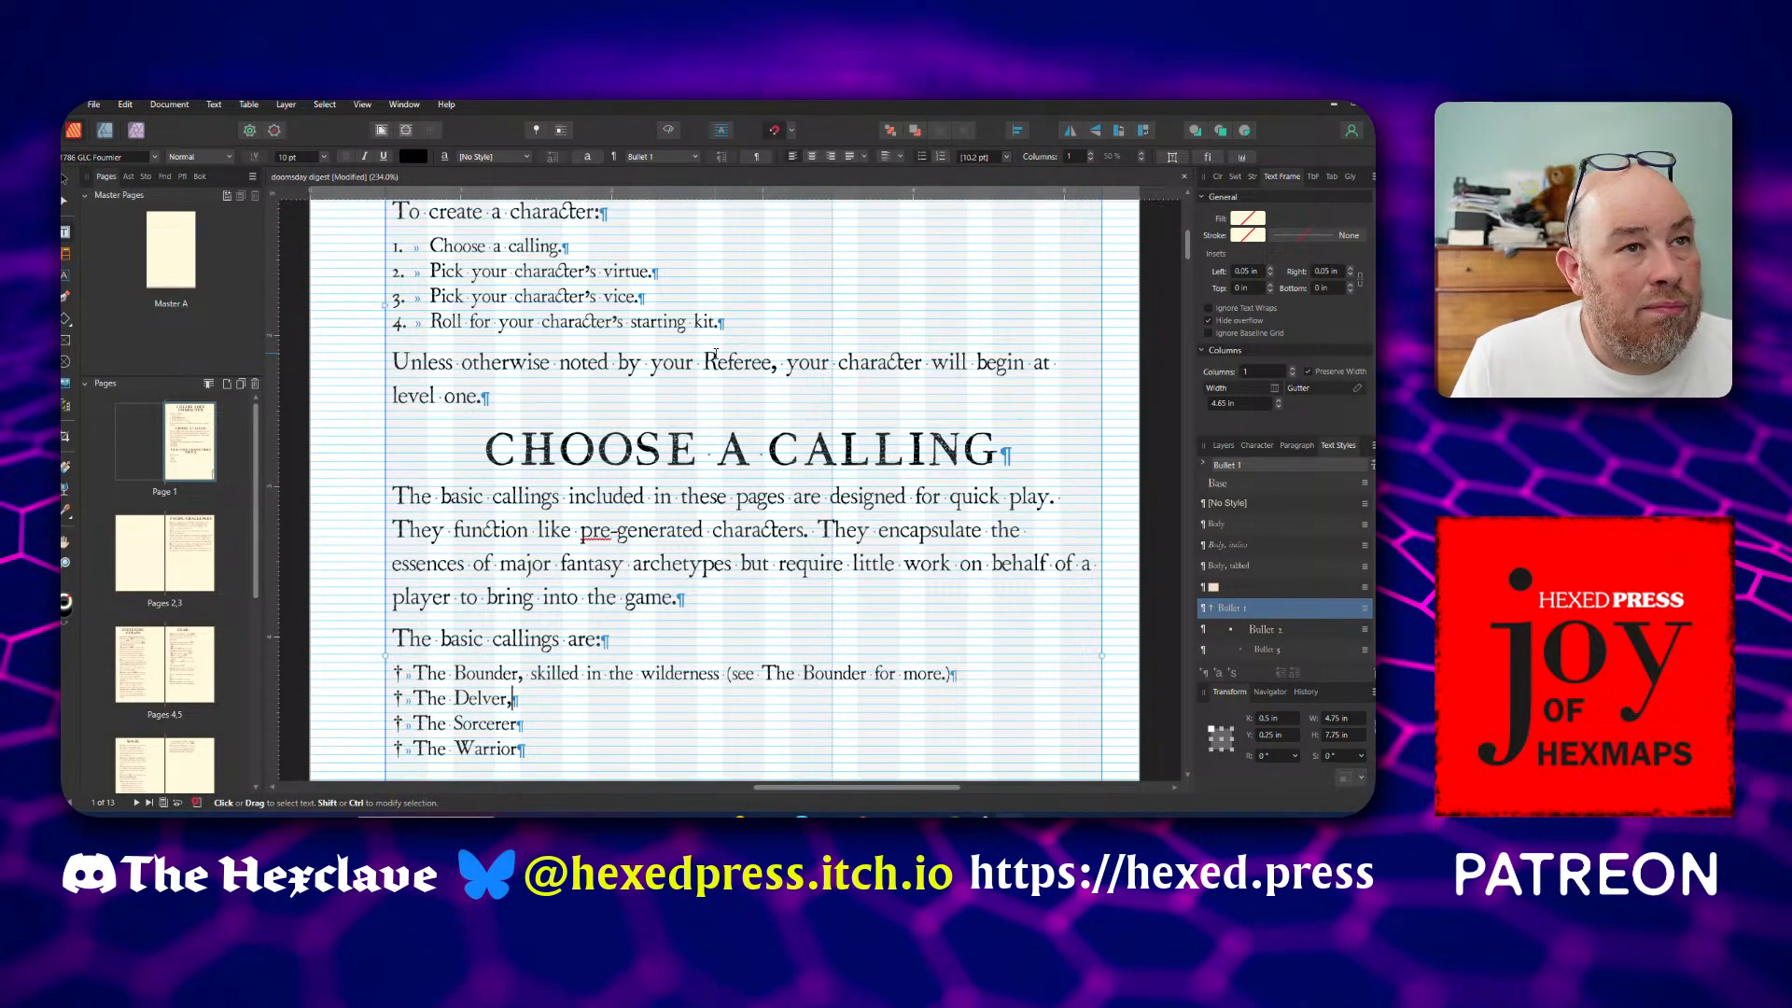
{"action": "left_click", "coordinate": [719, 451]}
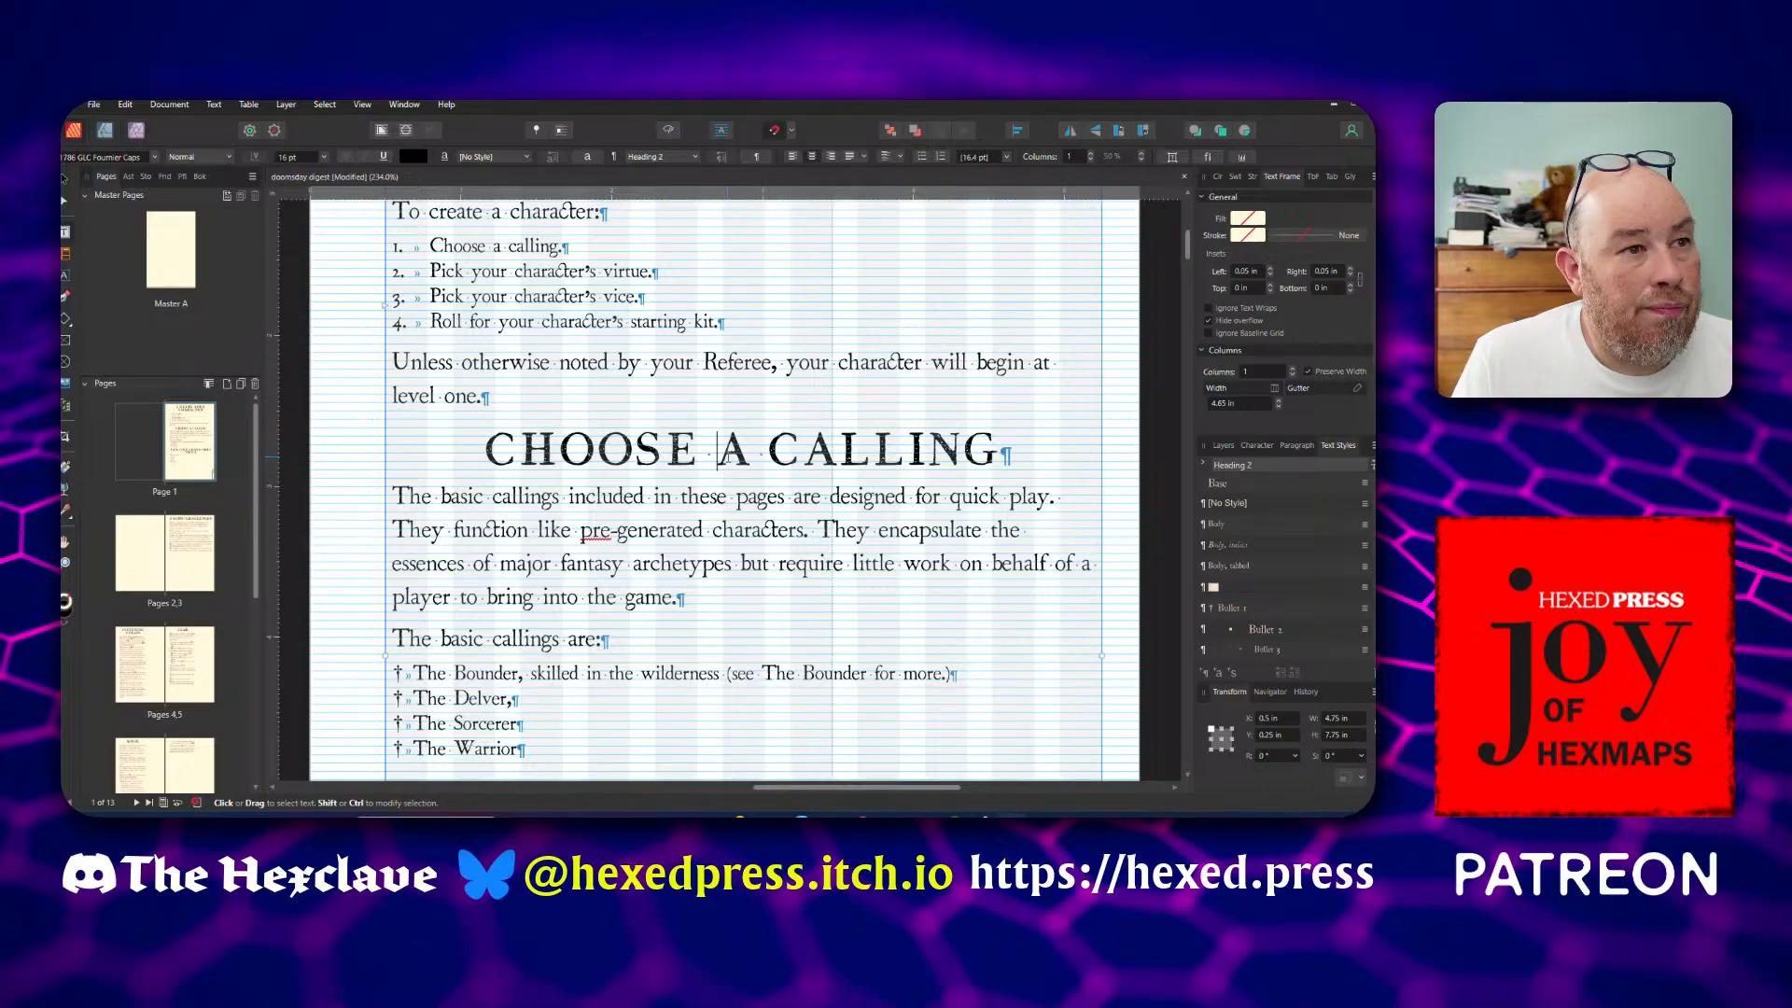
{"action": "left_click", "coordinate": [777, 445]}
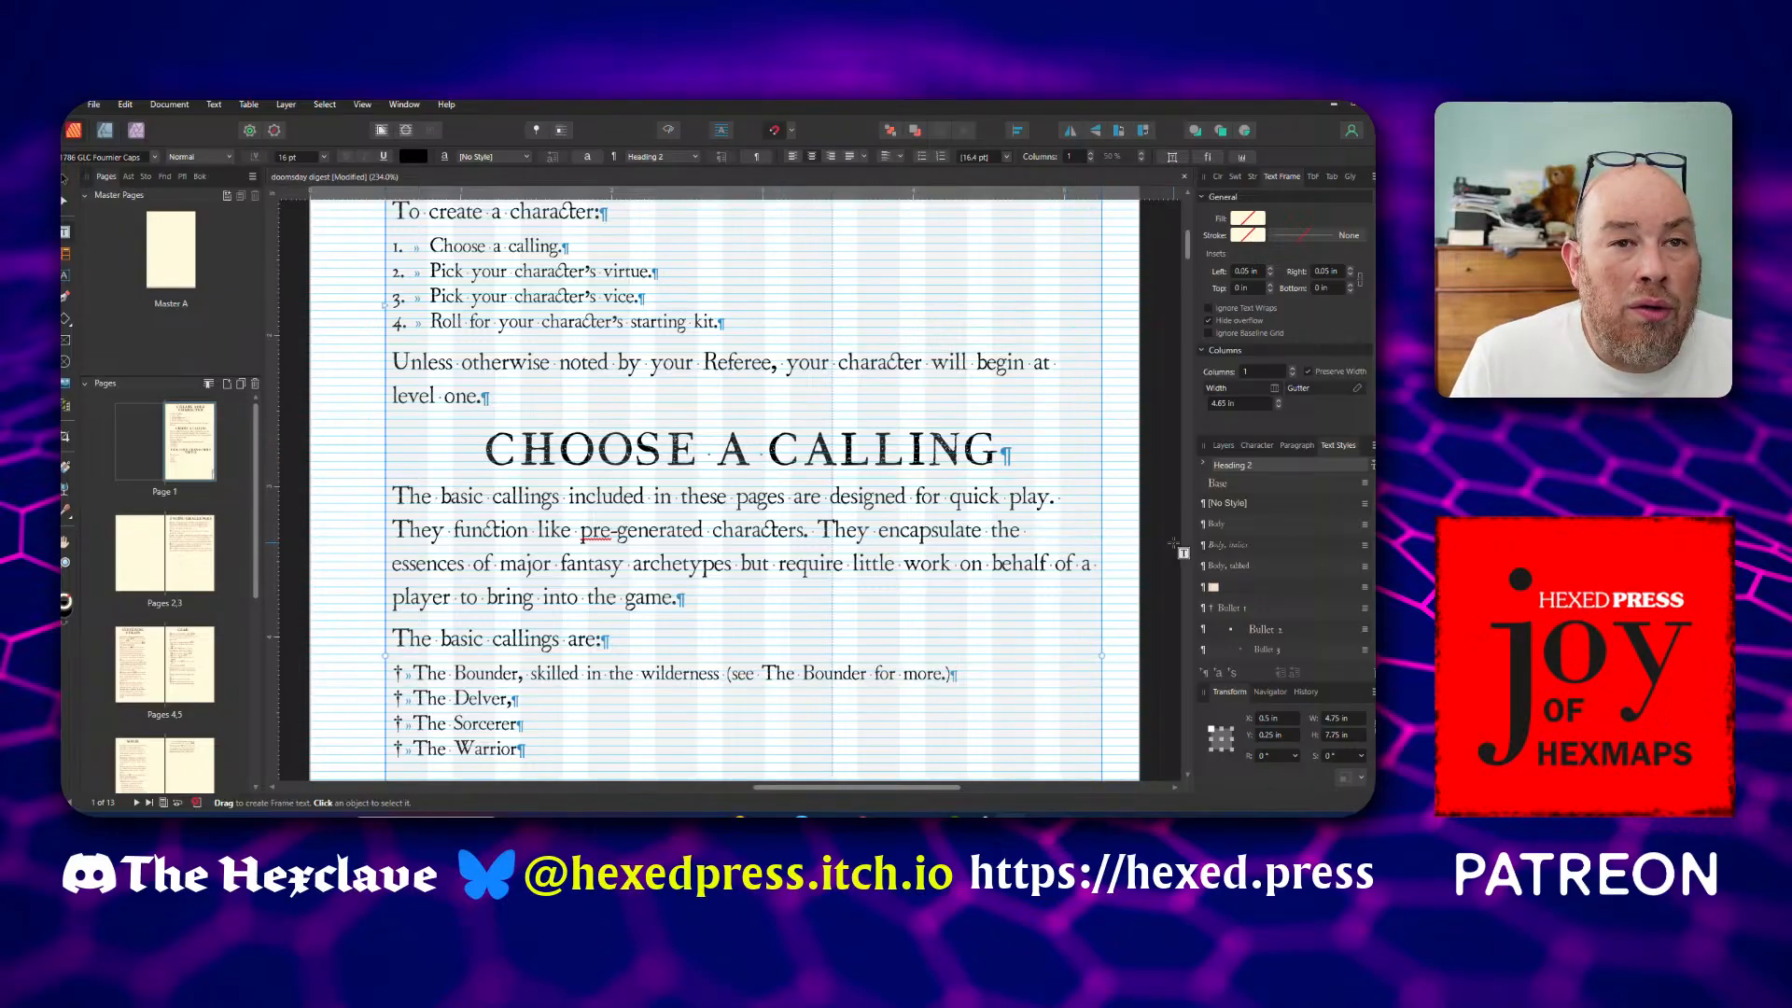
{"action": "scroll", "coordinate": [1252, 609], "scroll_direction": "down", "scroll_amount": 5}
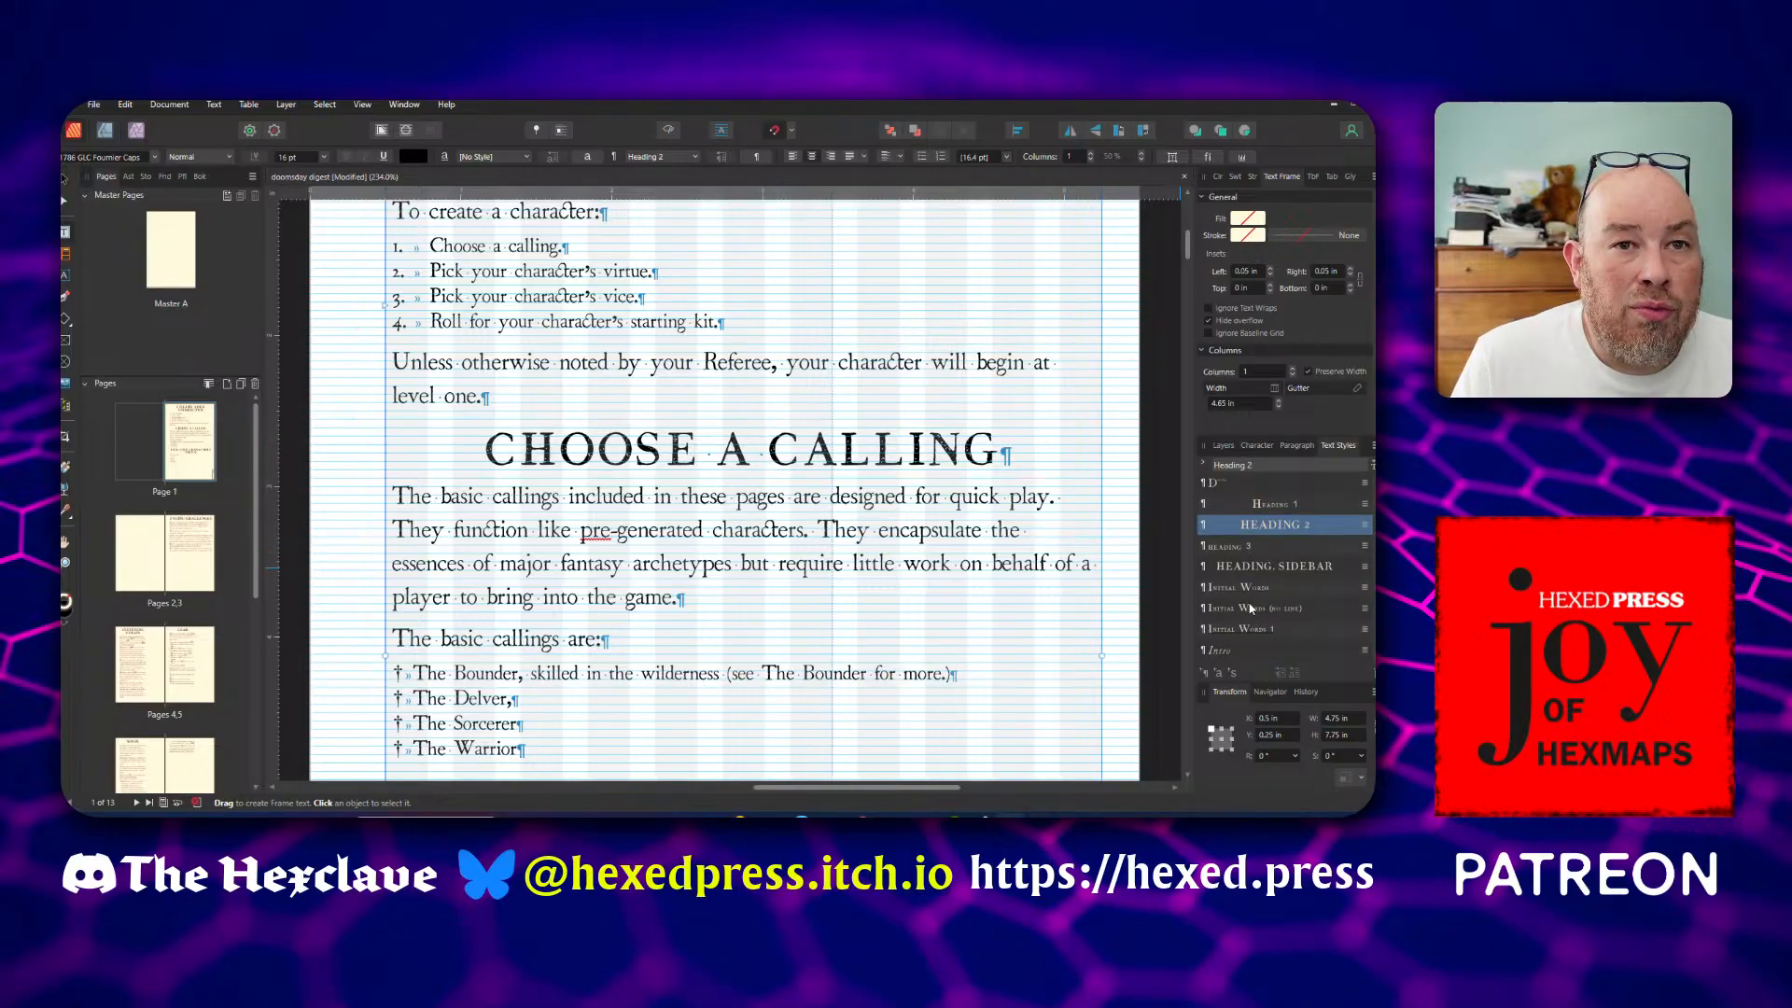
{"action": "left_click", "coordinate": [1284, 504]}
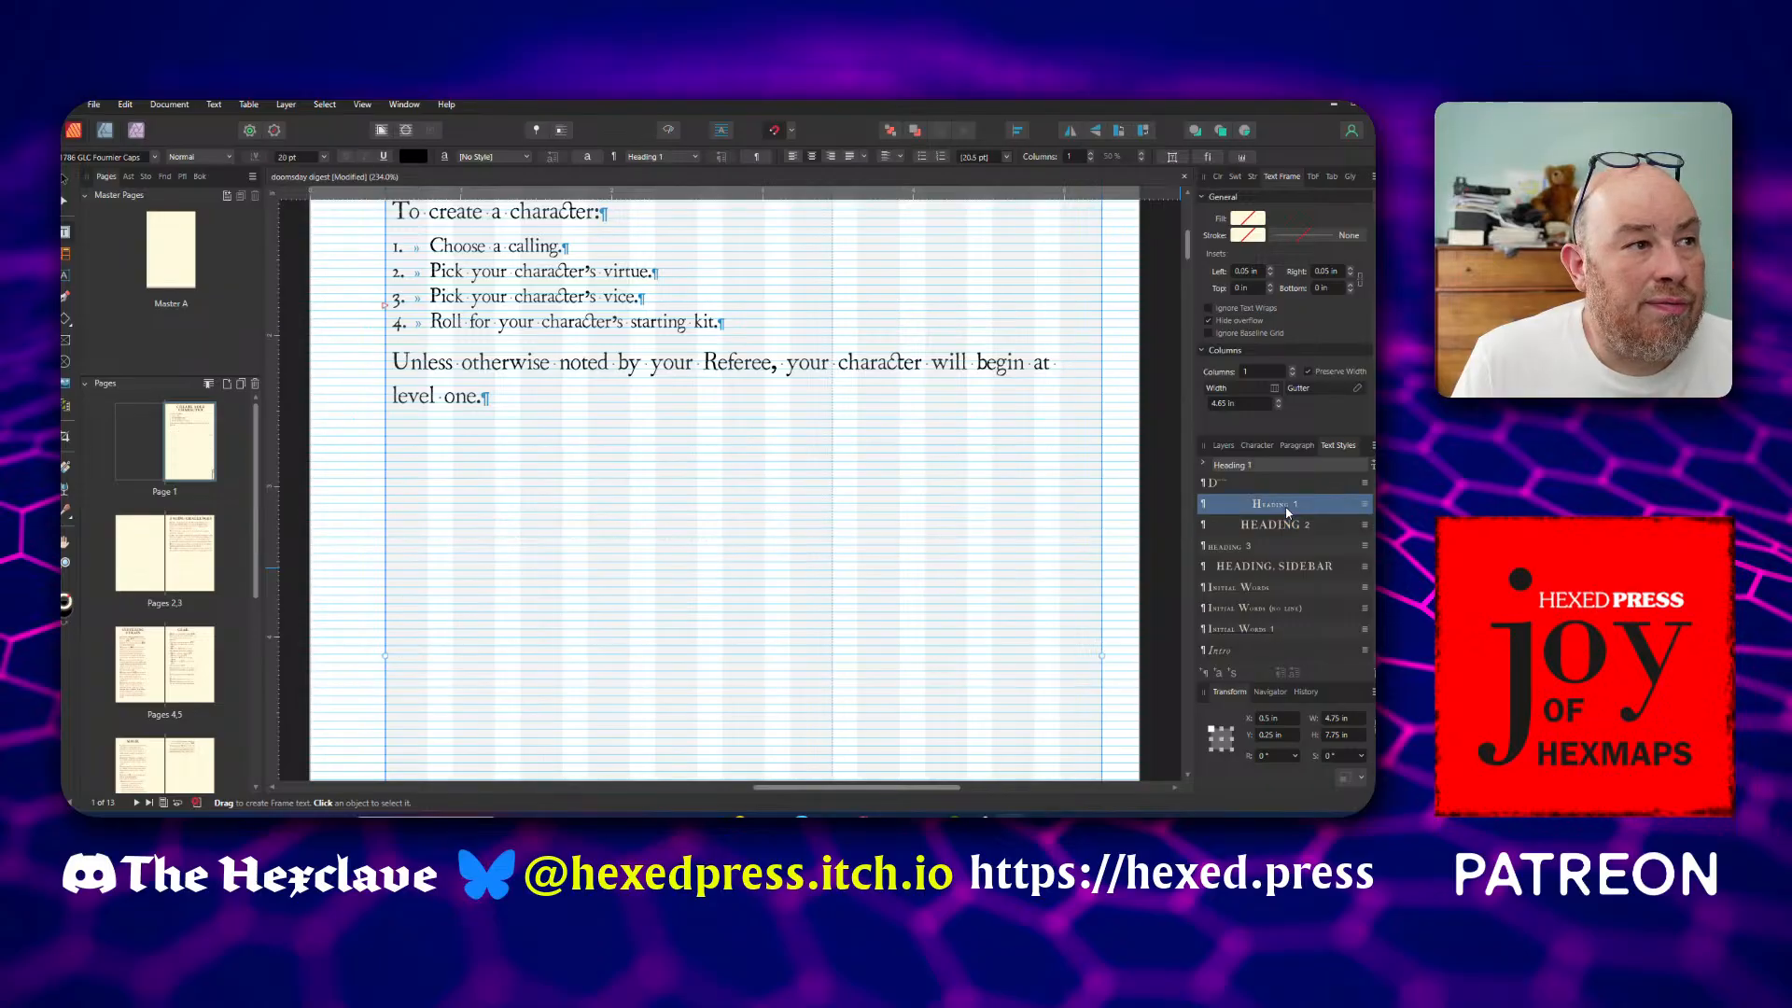
Flow the overflowing page 1 text into a new linked text frame on page 2, 4.75 in wide and 7.75 in high within the margins
{"action": "double_click", "coordinate": [188, 456]}
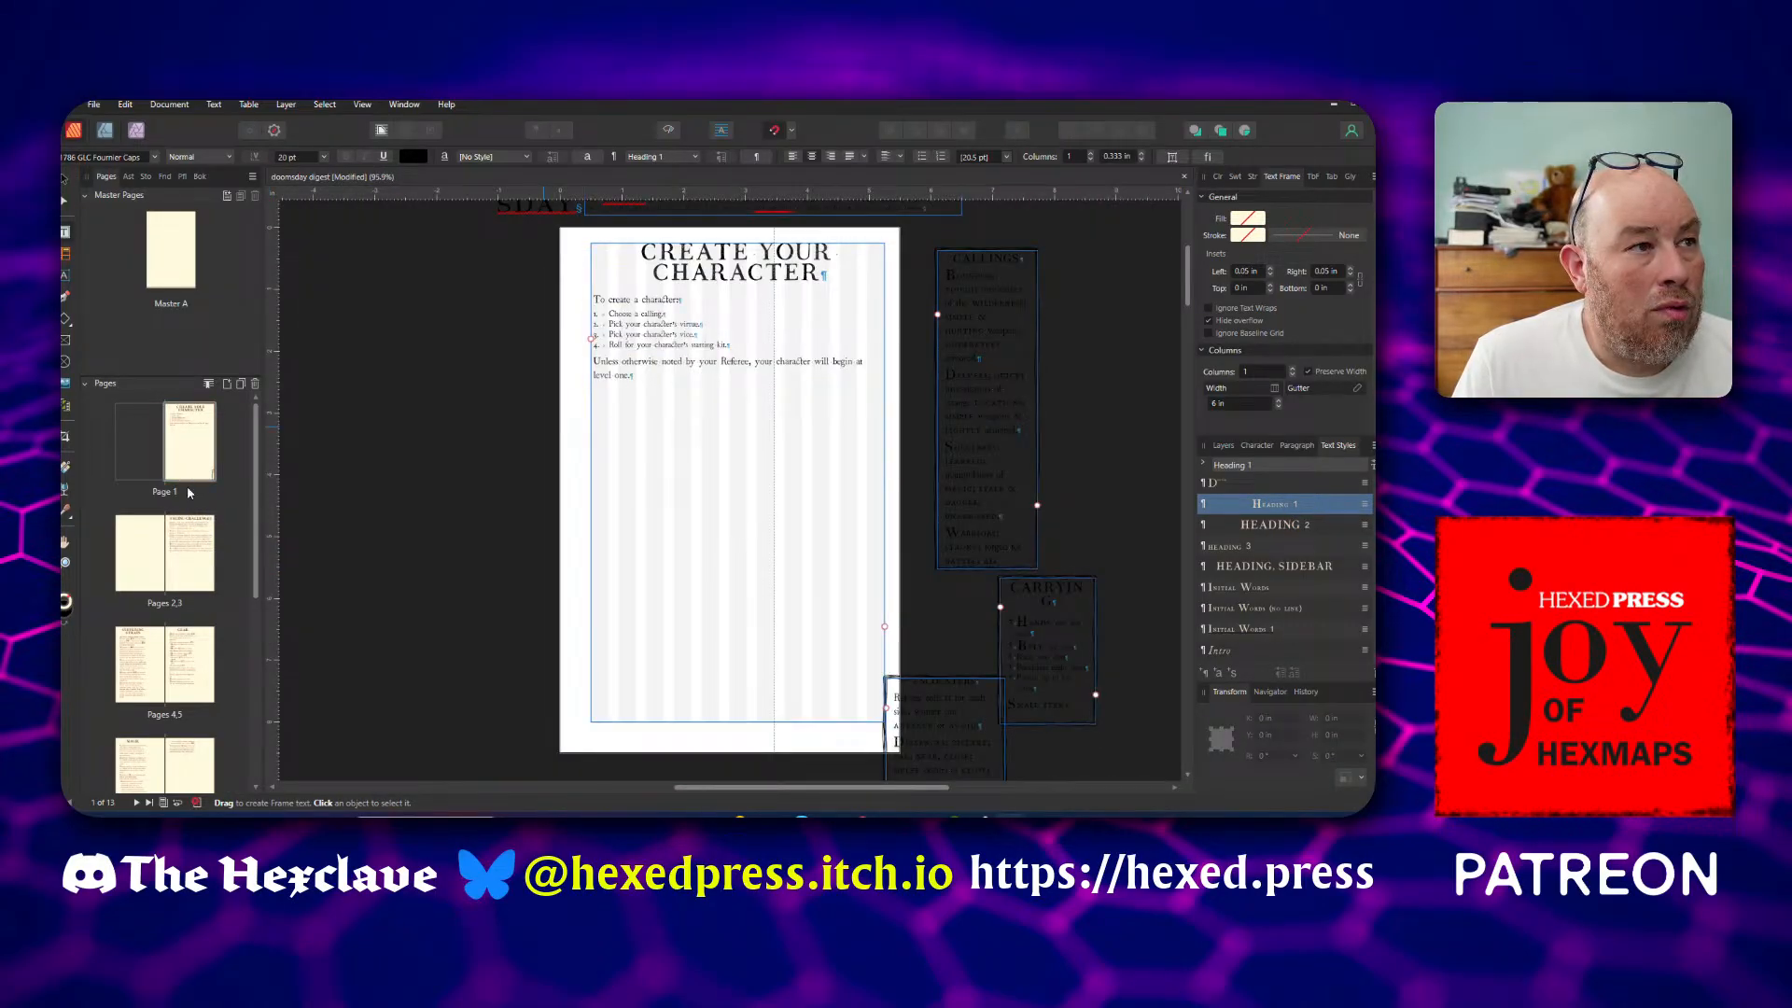
{"action": "double_click", "coordinate": [154, 554]}
{"action": "scroll", "coordinate": [625, 486], "scroll_direction": "up", "scroll_amount": 8}
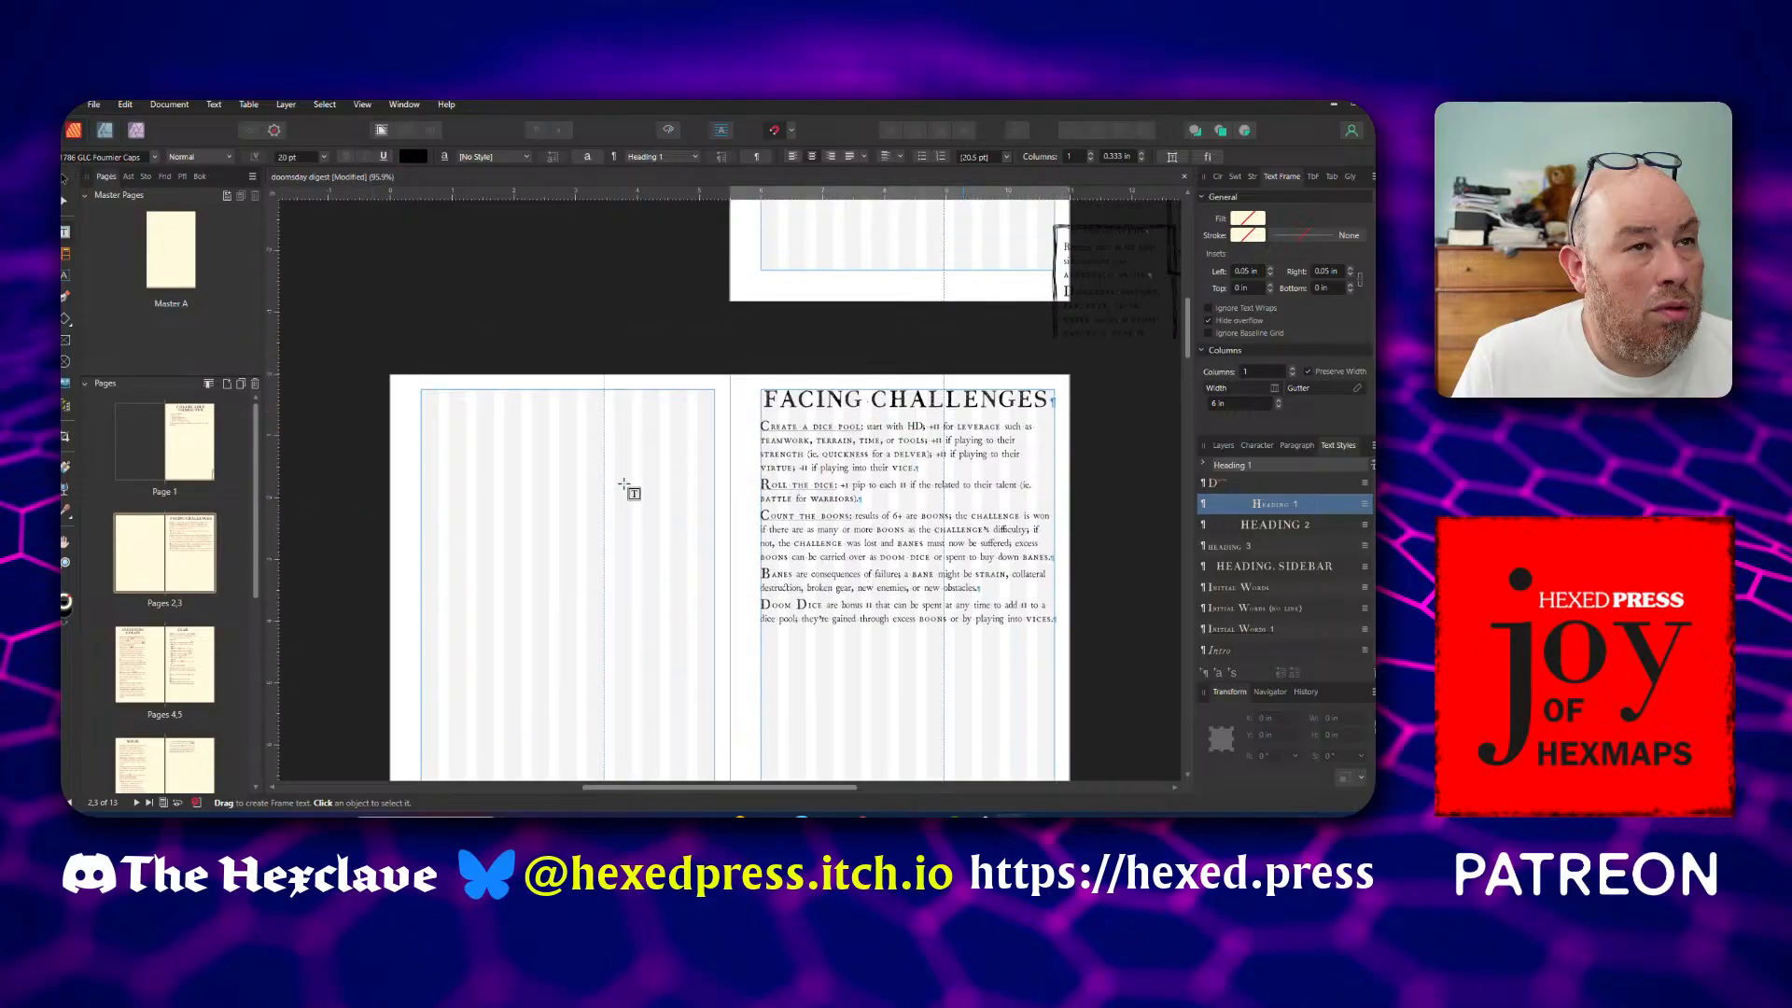
{"action": "scroll", "coordinate": [625, 487], "scroll_direction": "up", "scroll_amount": 3}
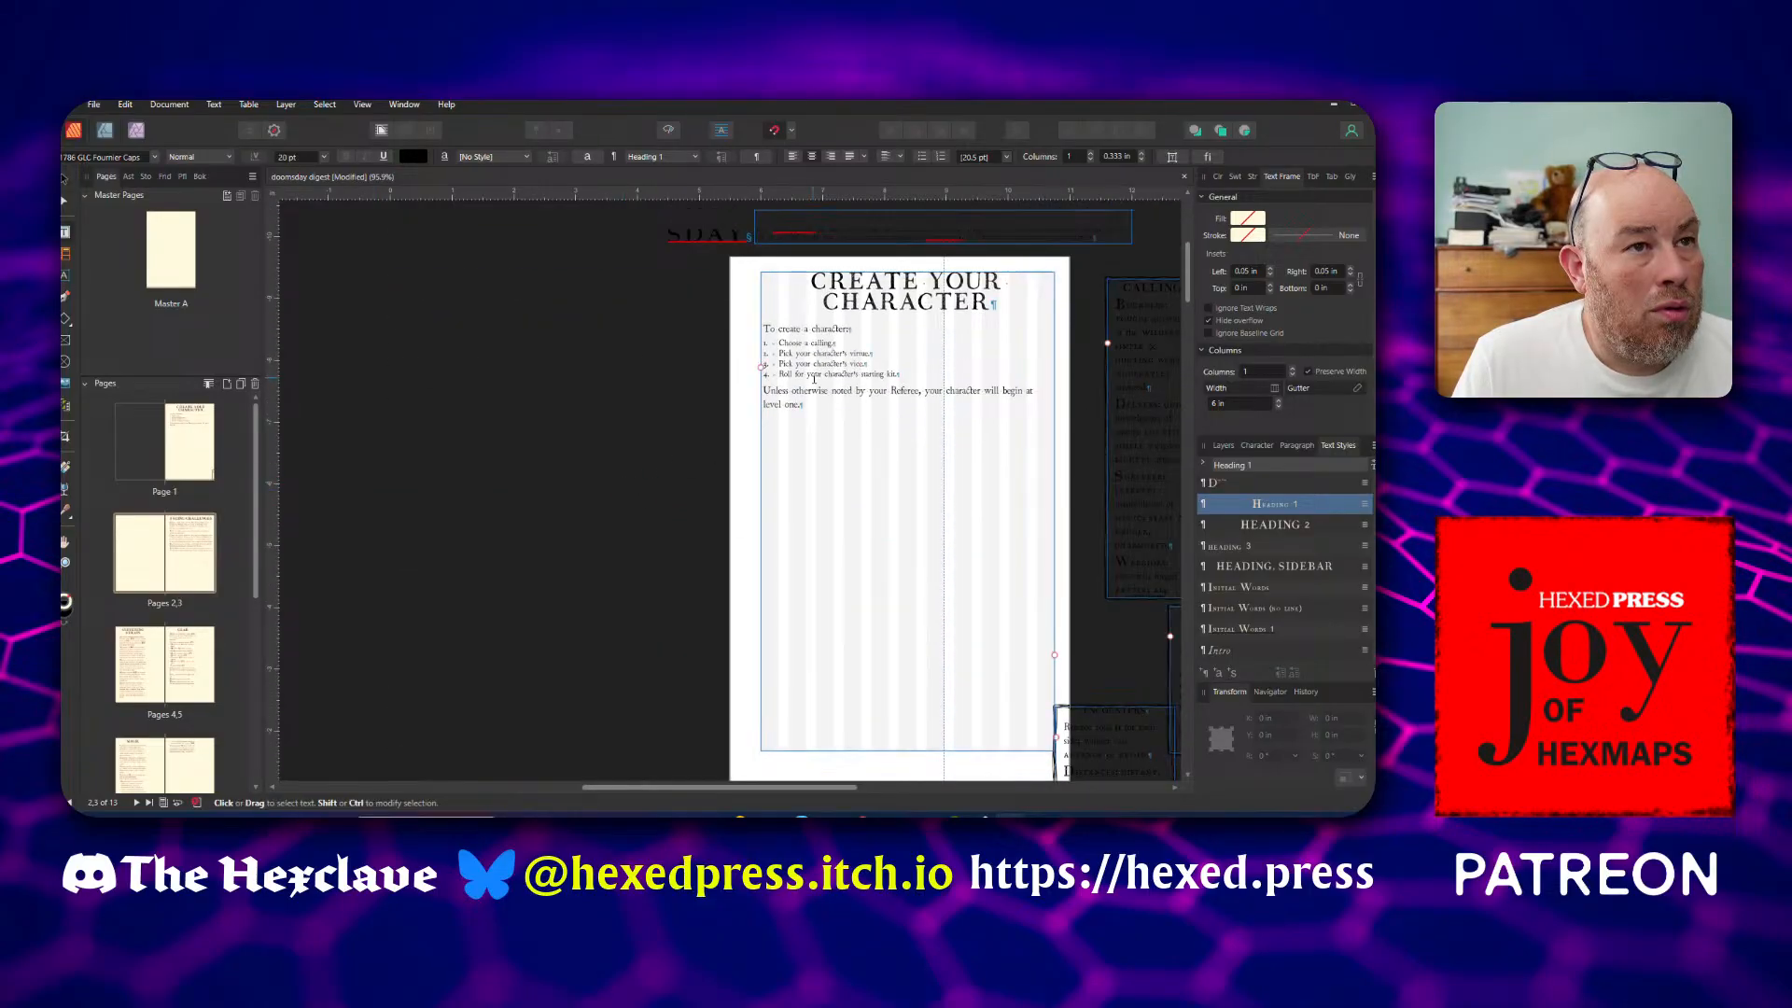
{"action": "key", "text": "Escape"}
{"action": "left_click", "coordinate": [1060, 655]}
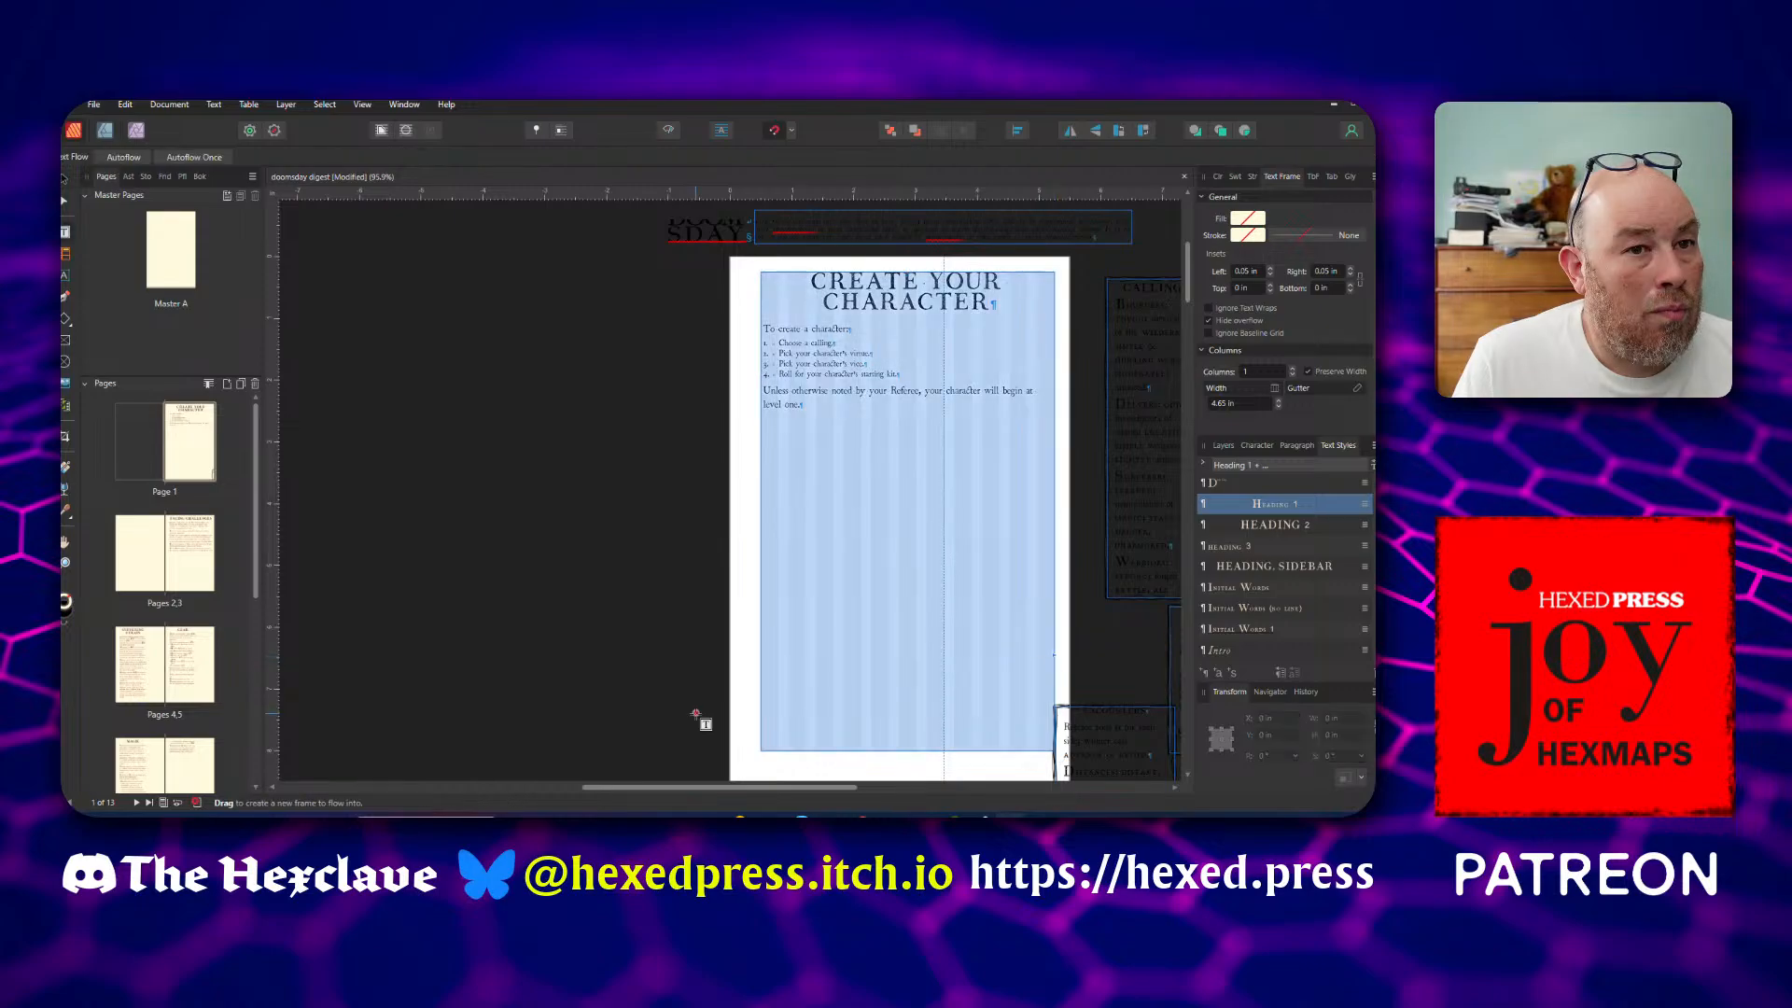
{"action": "scroll", "coordinate": [695, 714], "scroll_direction": "down", "scroll_amount": 3}
{"action": "scroll", "coordinate": [695, 714], "scroll_direction": "down", "scroll_amount": 3}
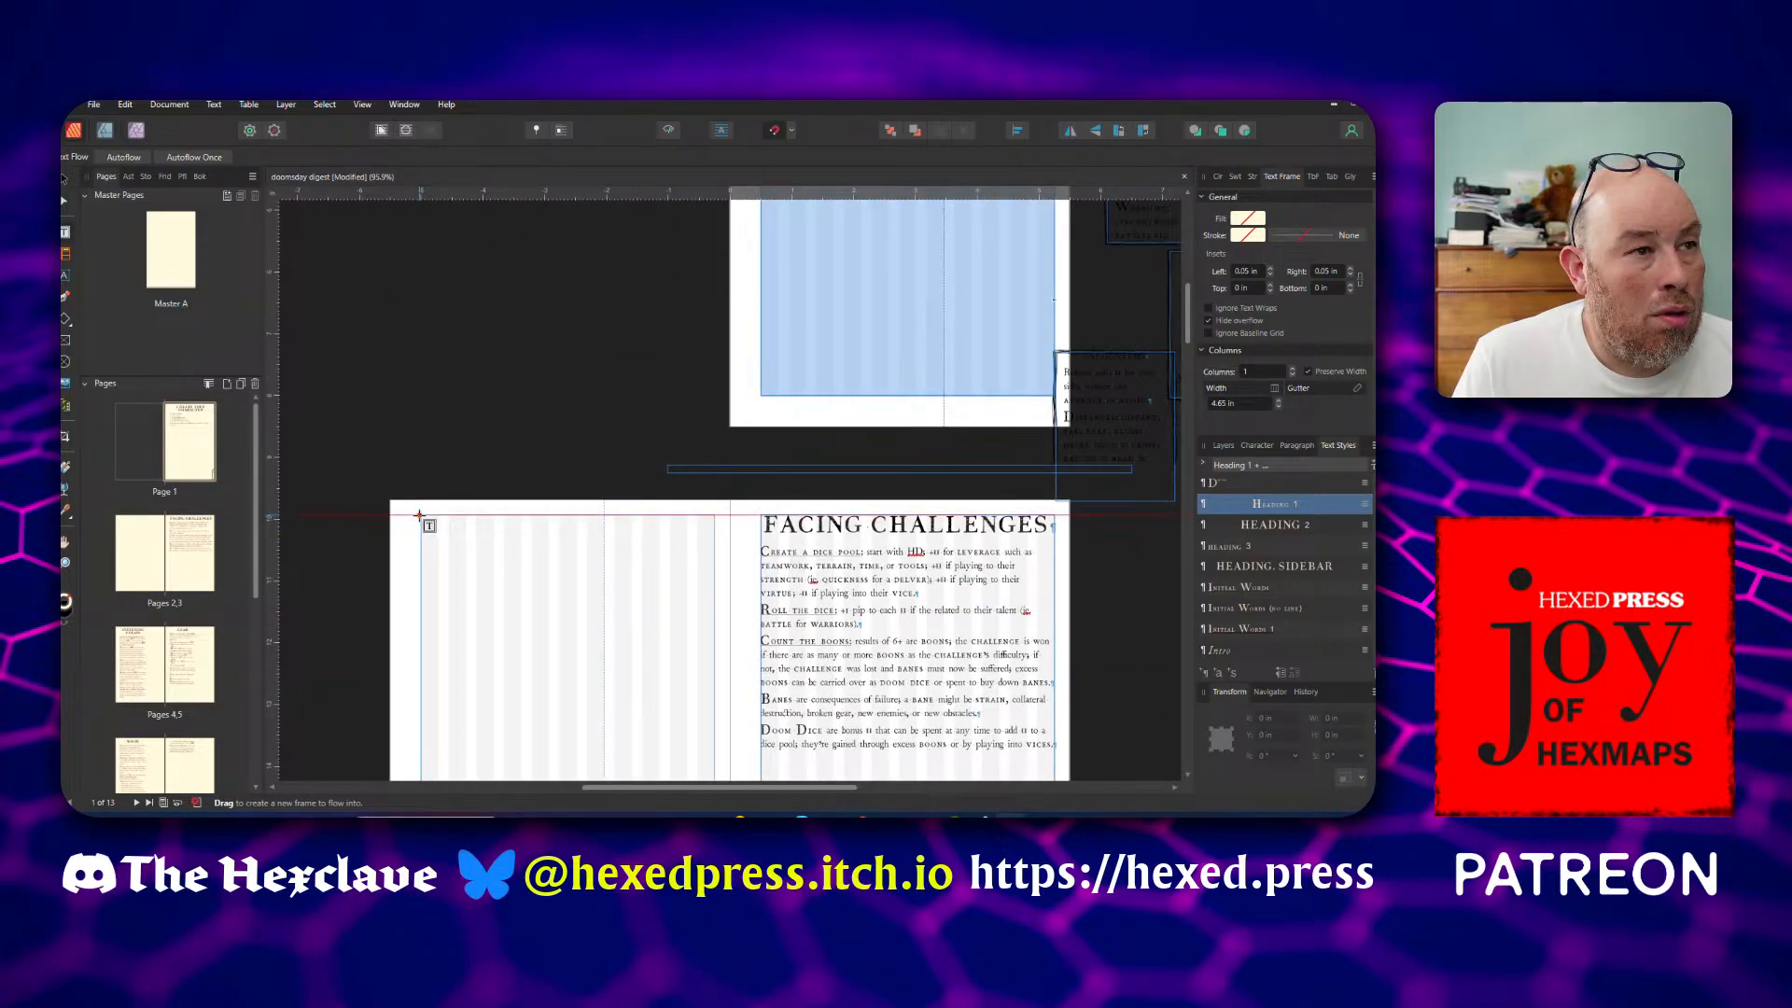
{"action": "left_click_drag", "start_coordinate": [419, 514], "coordinate": [720, 748]}
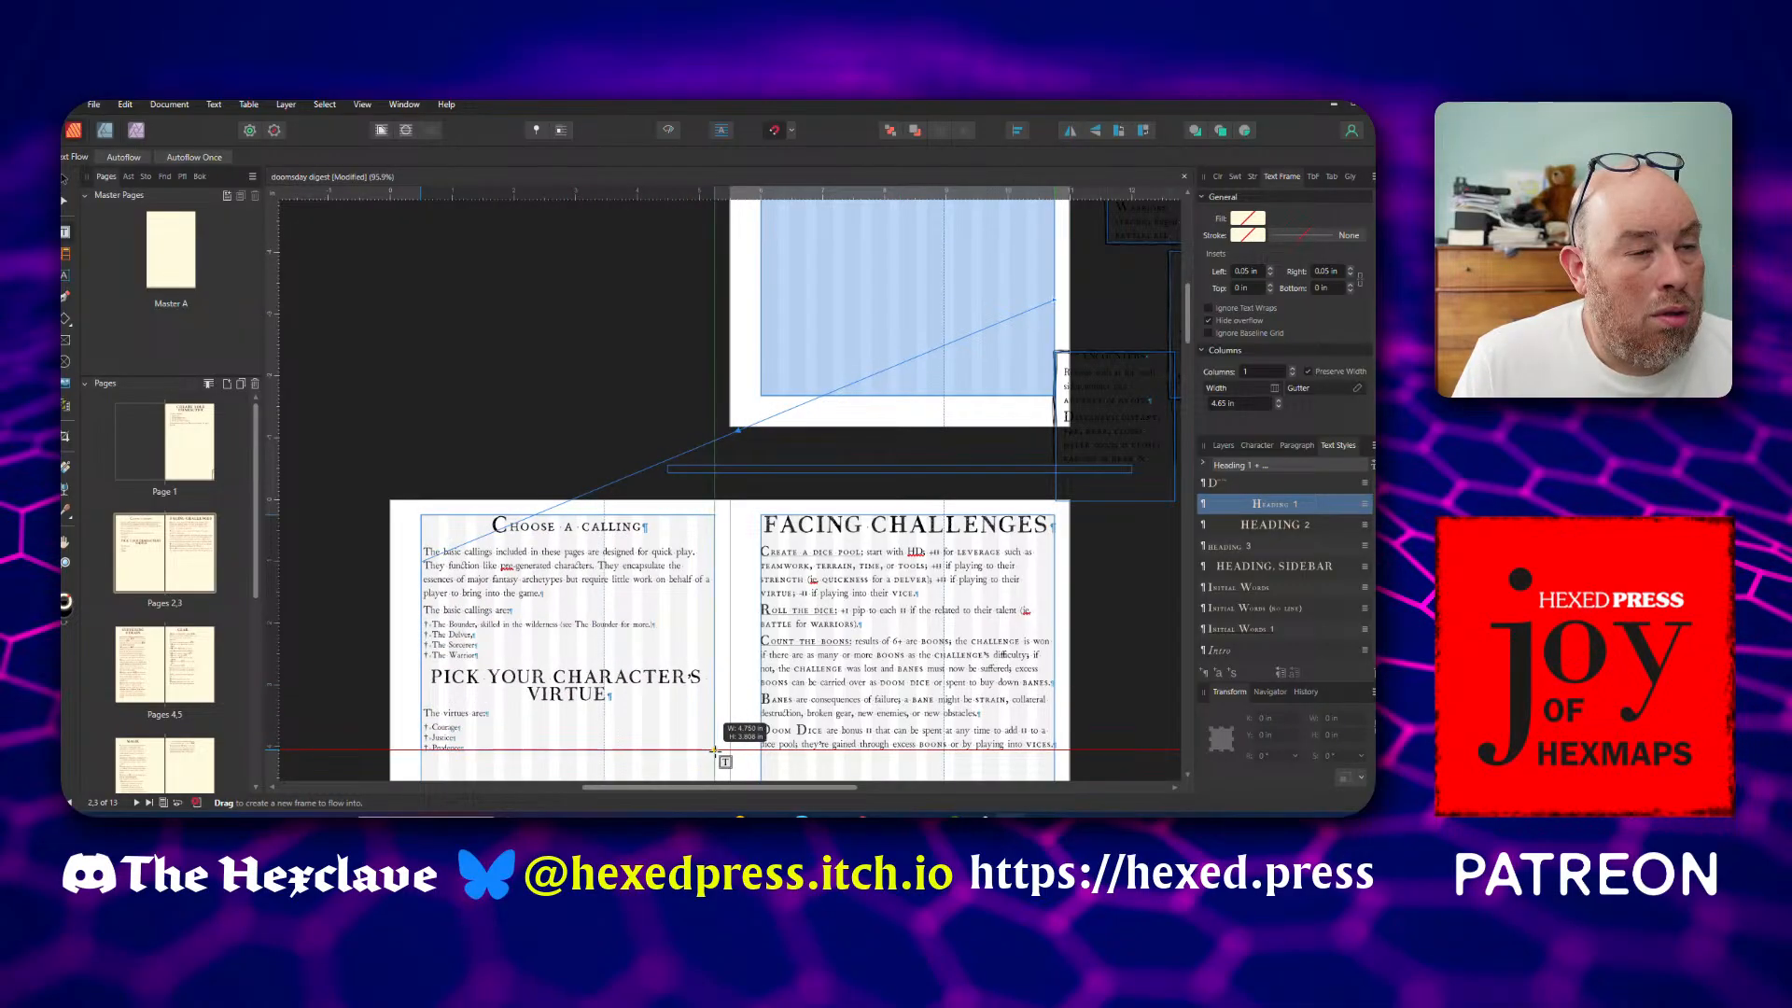
{"action": "scroll", "coordinate": [602, 717], "scroll_direction": "down", "scroll_amount": 3}
{"action": "left_click_drag", "start_coordinate": [569, 585], "coordinate": [585, 707]}
{"action": "scroll", "coordinate": [534, 558], "scroll_direction": "up", "scroll_amount": 3}
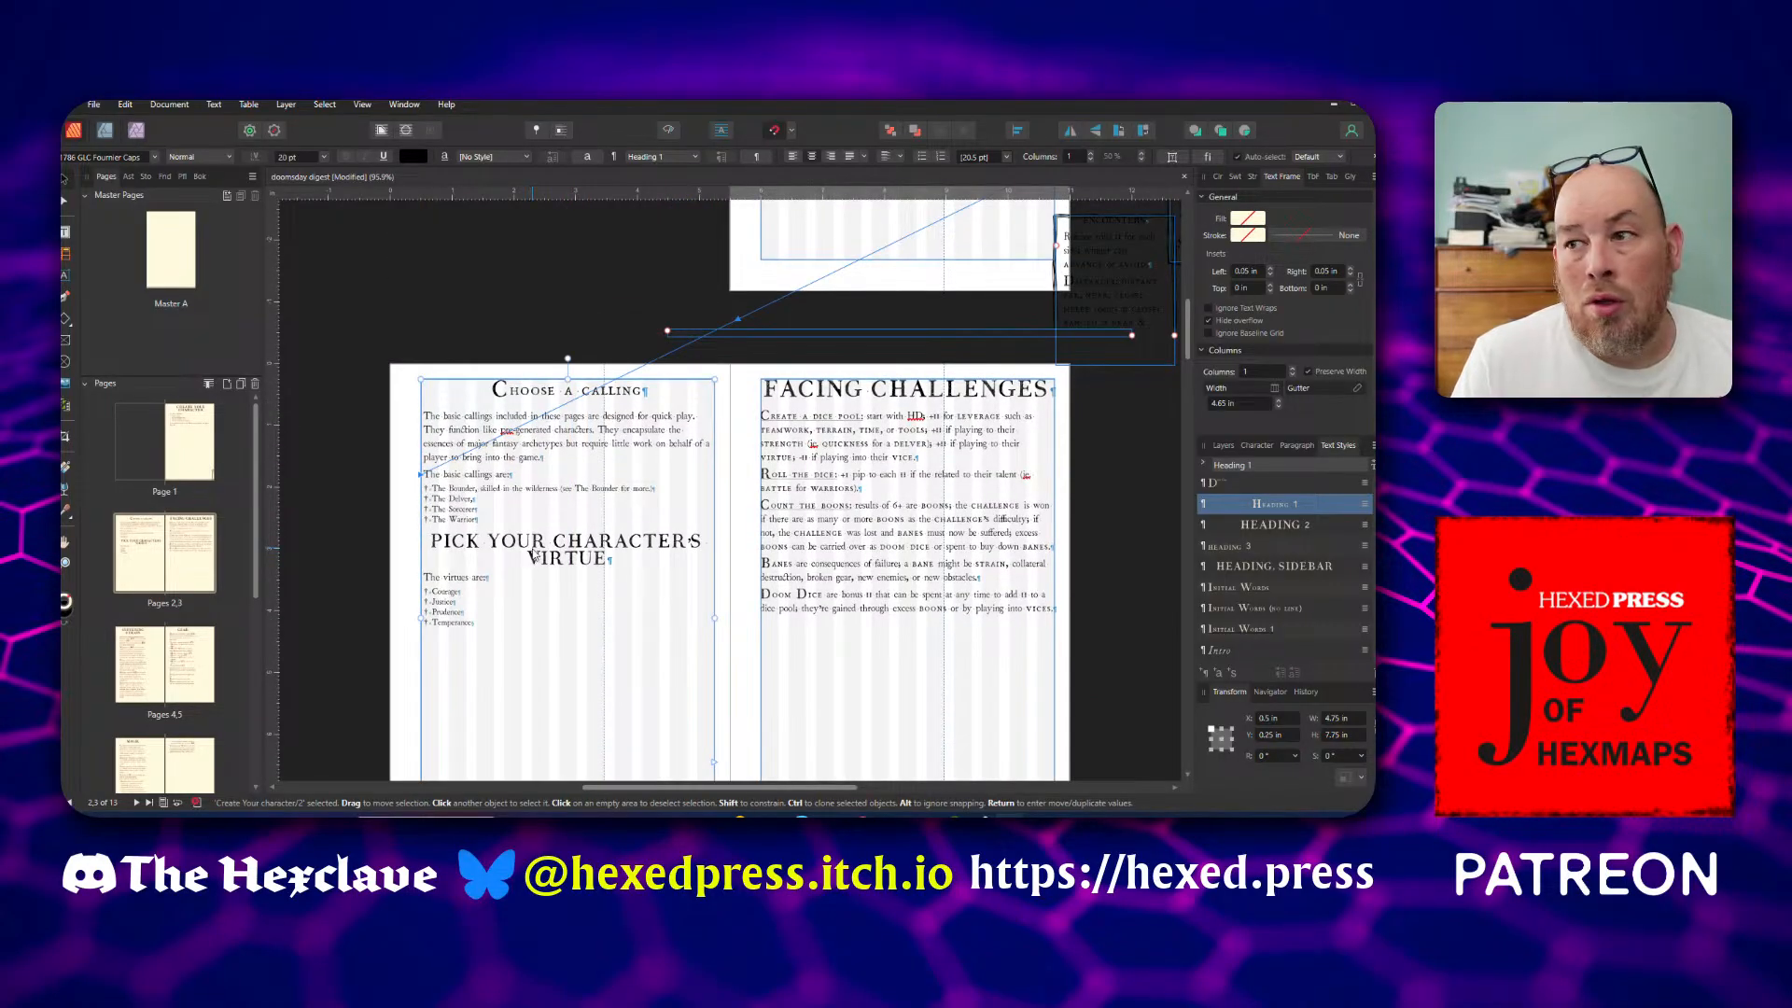
{"action": "scroll", "coordinate": [537, 544], "scroll_direction": "up", "scroll_amount": 2}
{"action": "scroll", "coordinate": [538, 446], "scroll_direction": "down", "scroll_amount": 3}
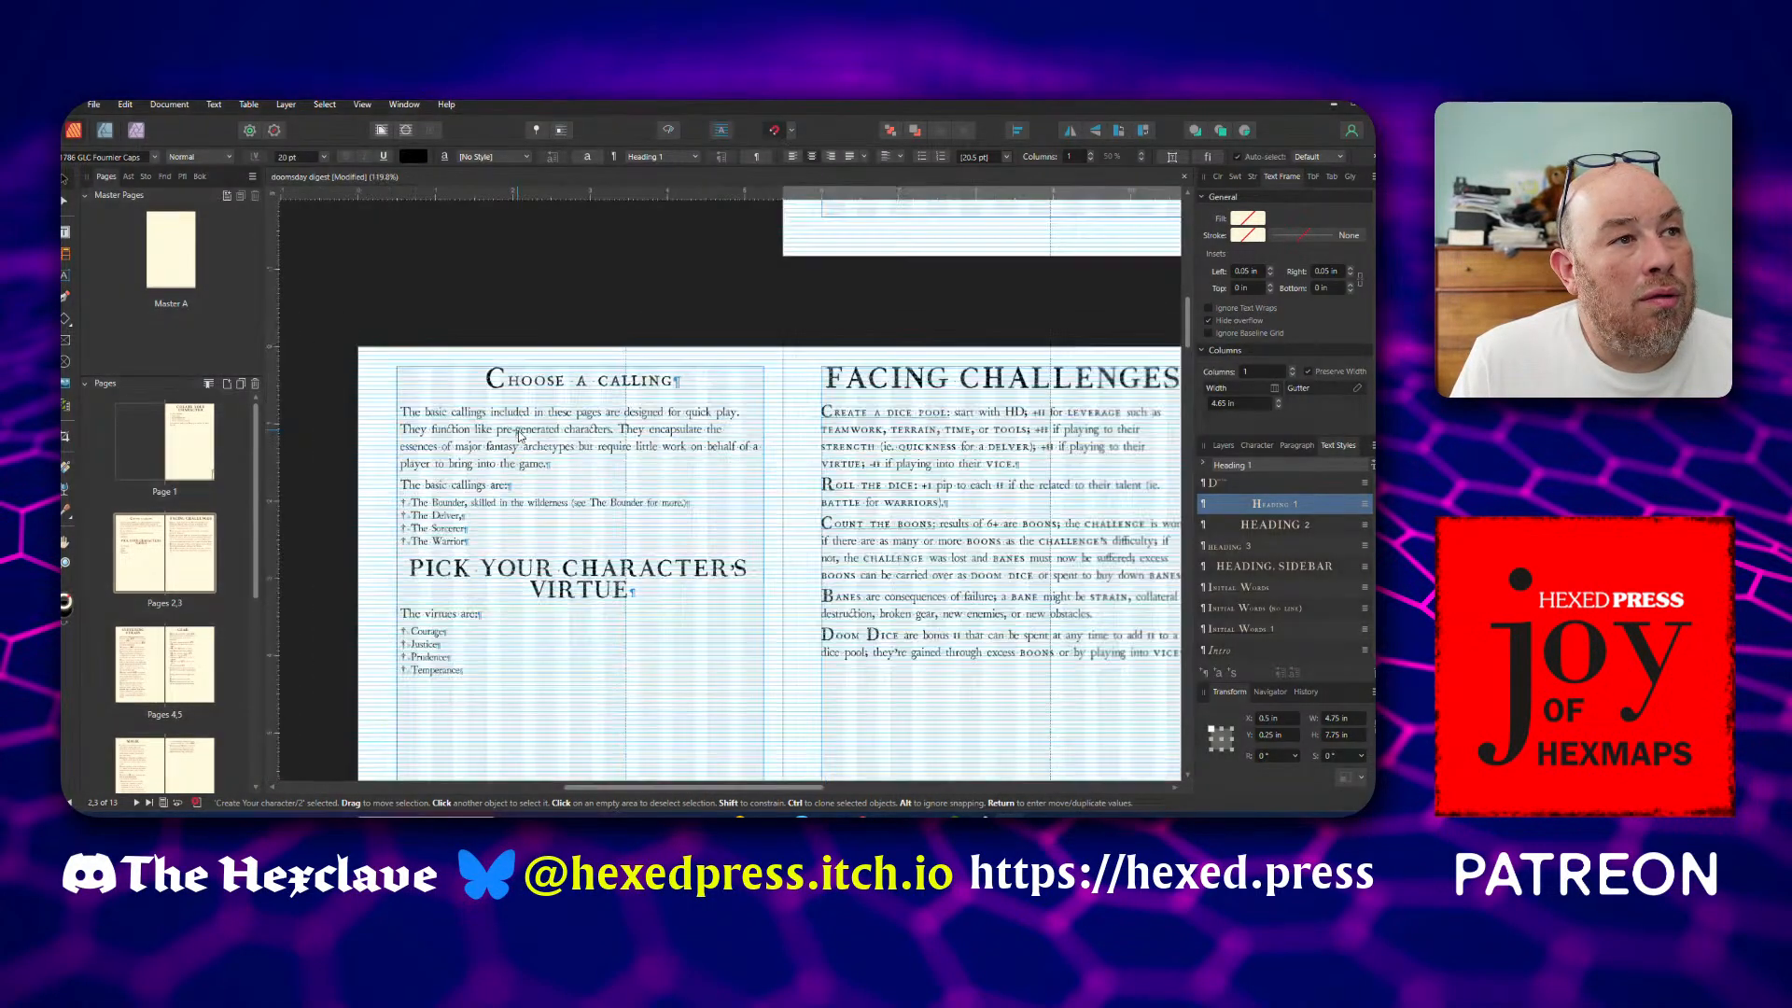
Reapply the Heading 1 style to the Choose a Calling heading on page 2
{"action": "left_click", "coordinate": [580, 398]}
{"action": "left_click", "coordinate": [581, 398]}
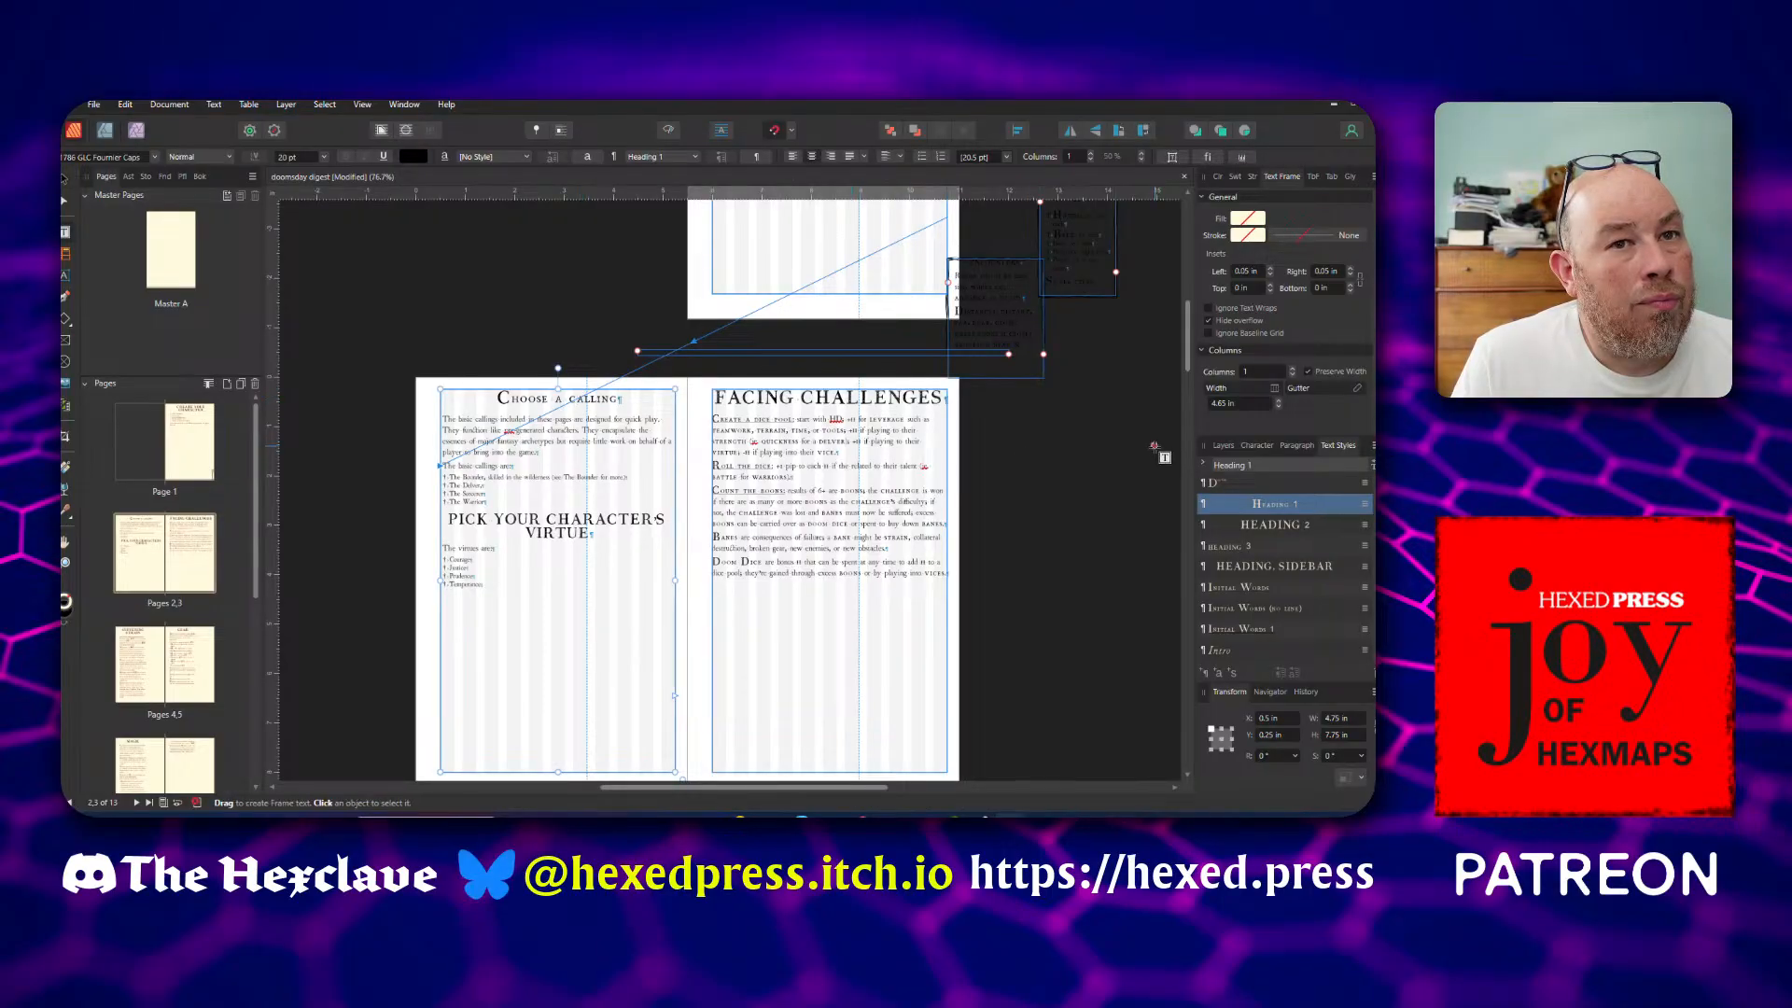
{"action": "right_click", "coordinate": [1262, 504]}
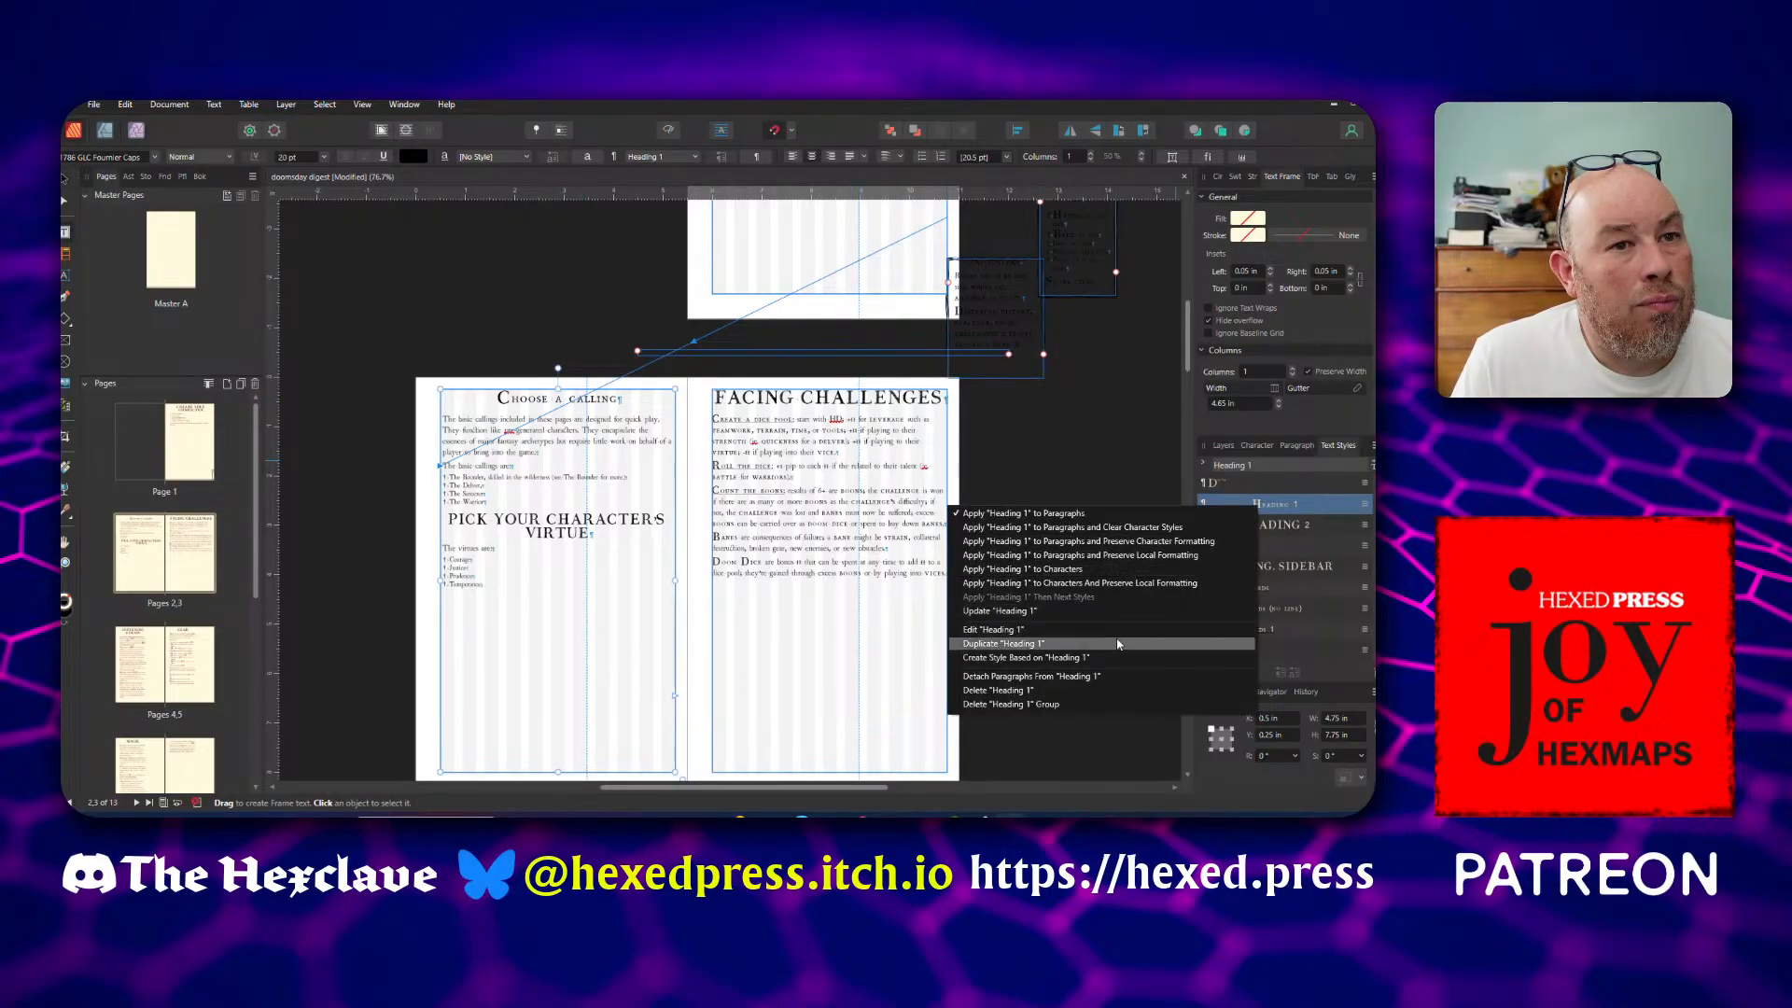
{"action": "left_click", "coordinate": [1116, 545]}
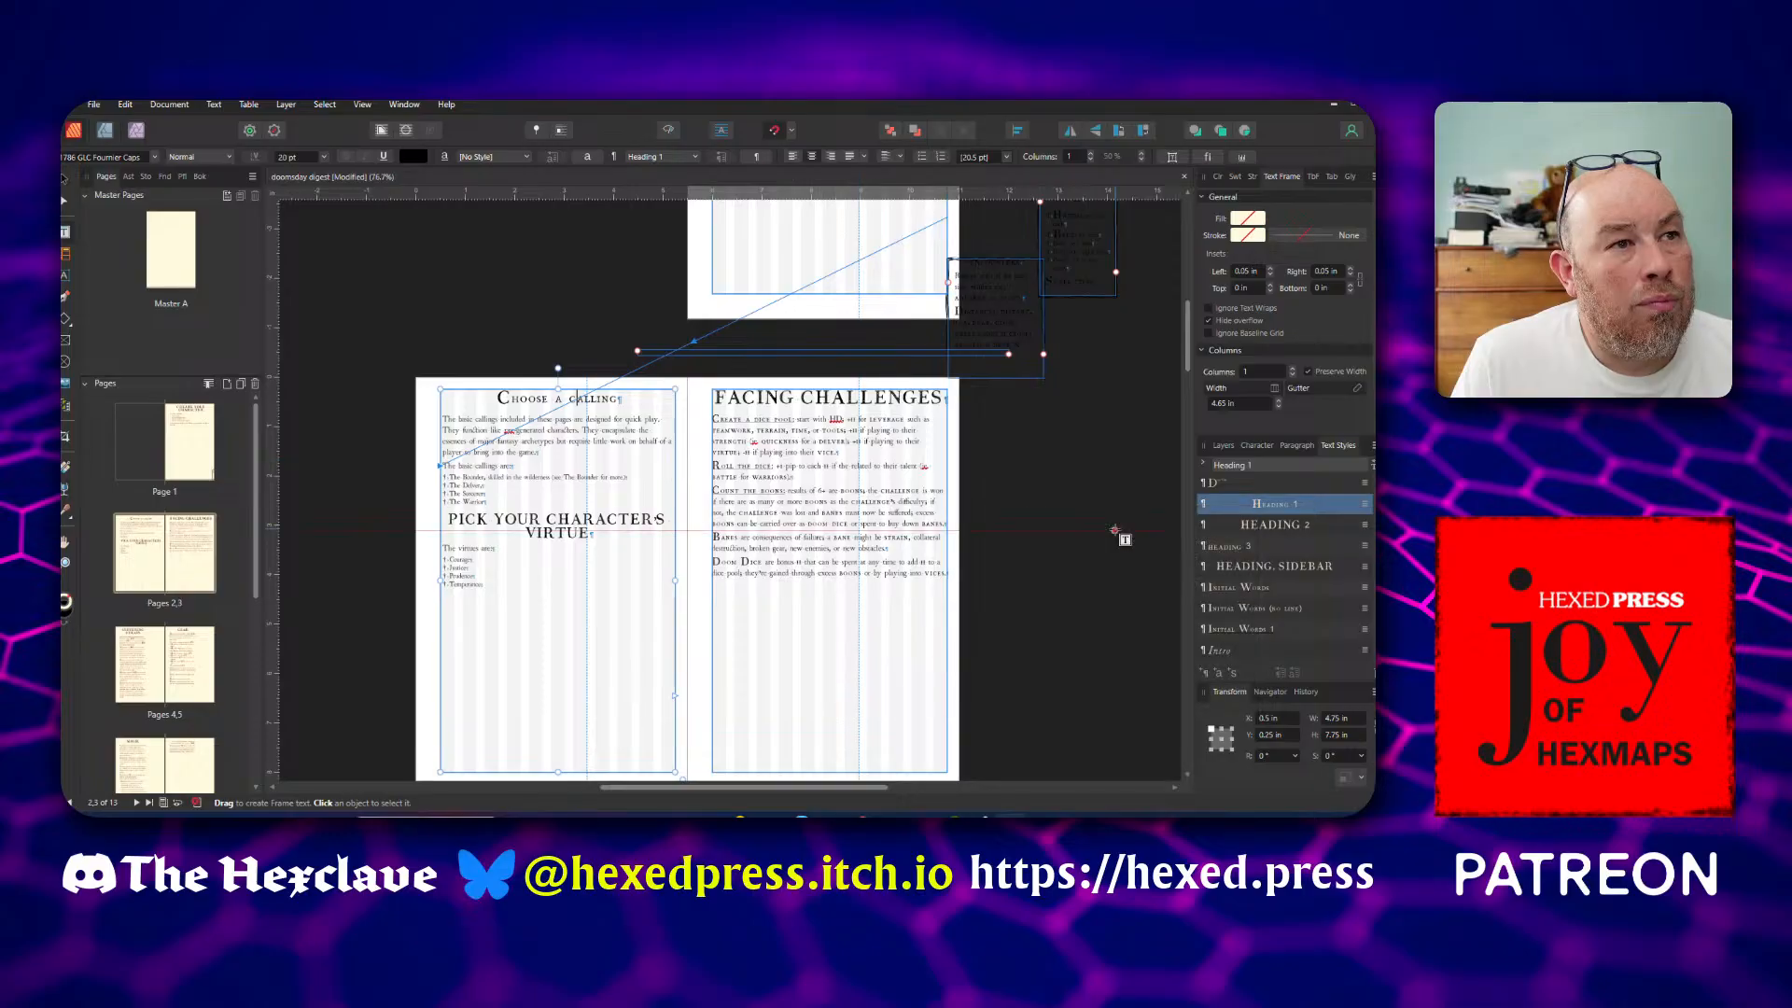
Edit the Heading 1 text style so its capitals setting is All caps
{"action": "scroll", "coordinate": [1294, 541], "scroll_direction": "up", "scroll_amount": 2}
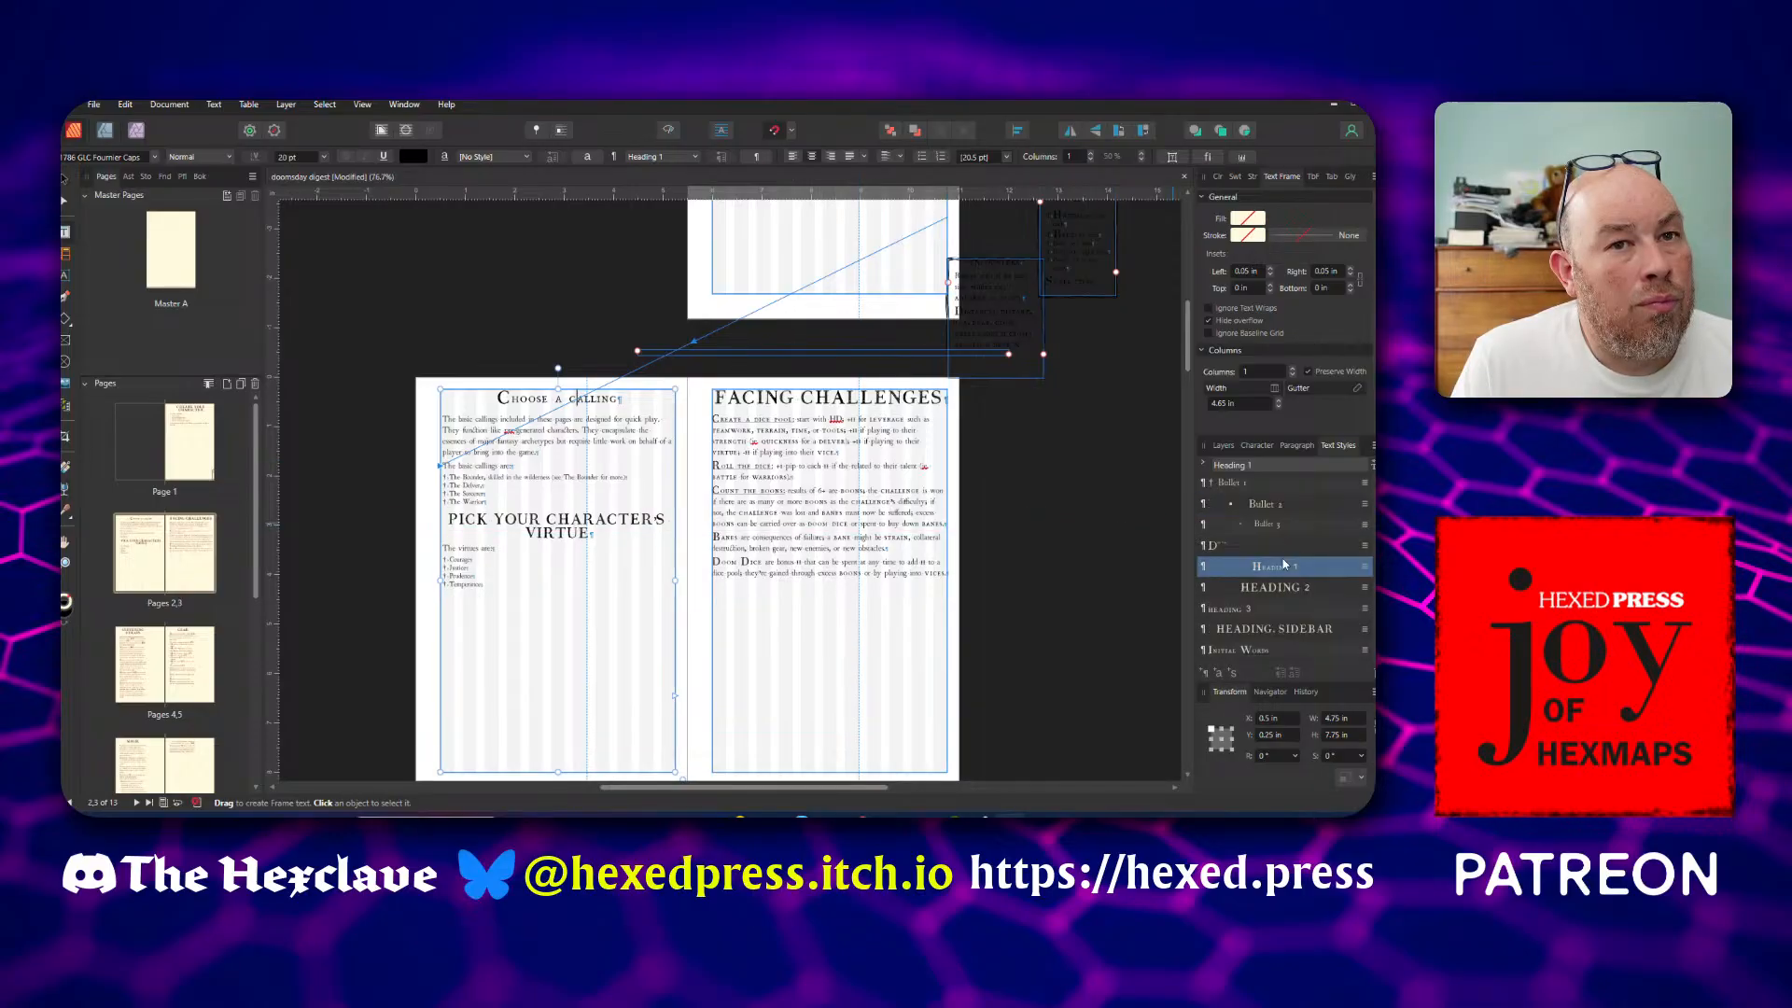
{"action": "right_click", "coordinate": [1283, 567]}
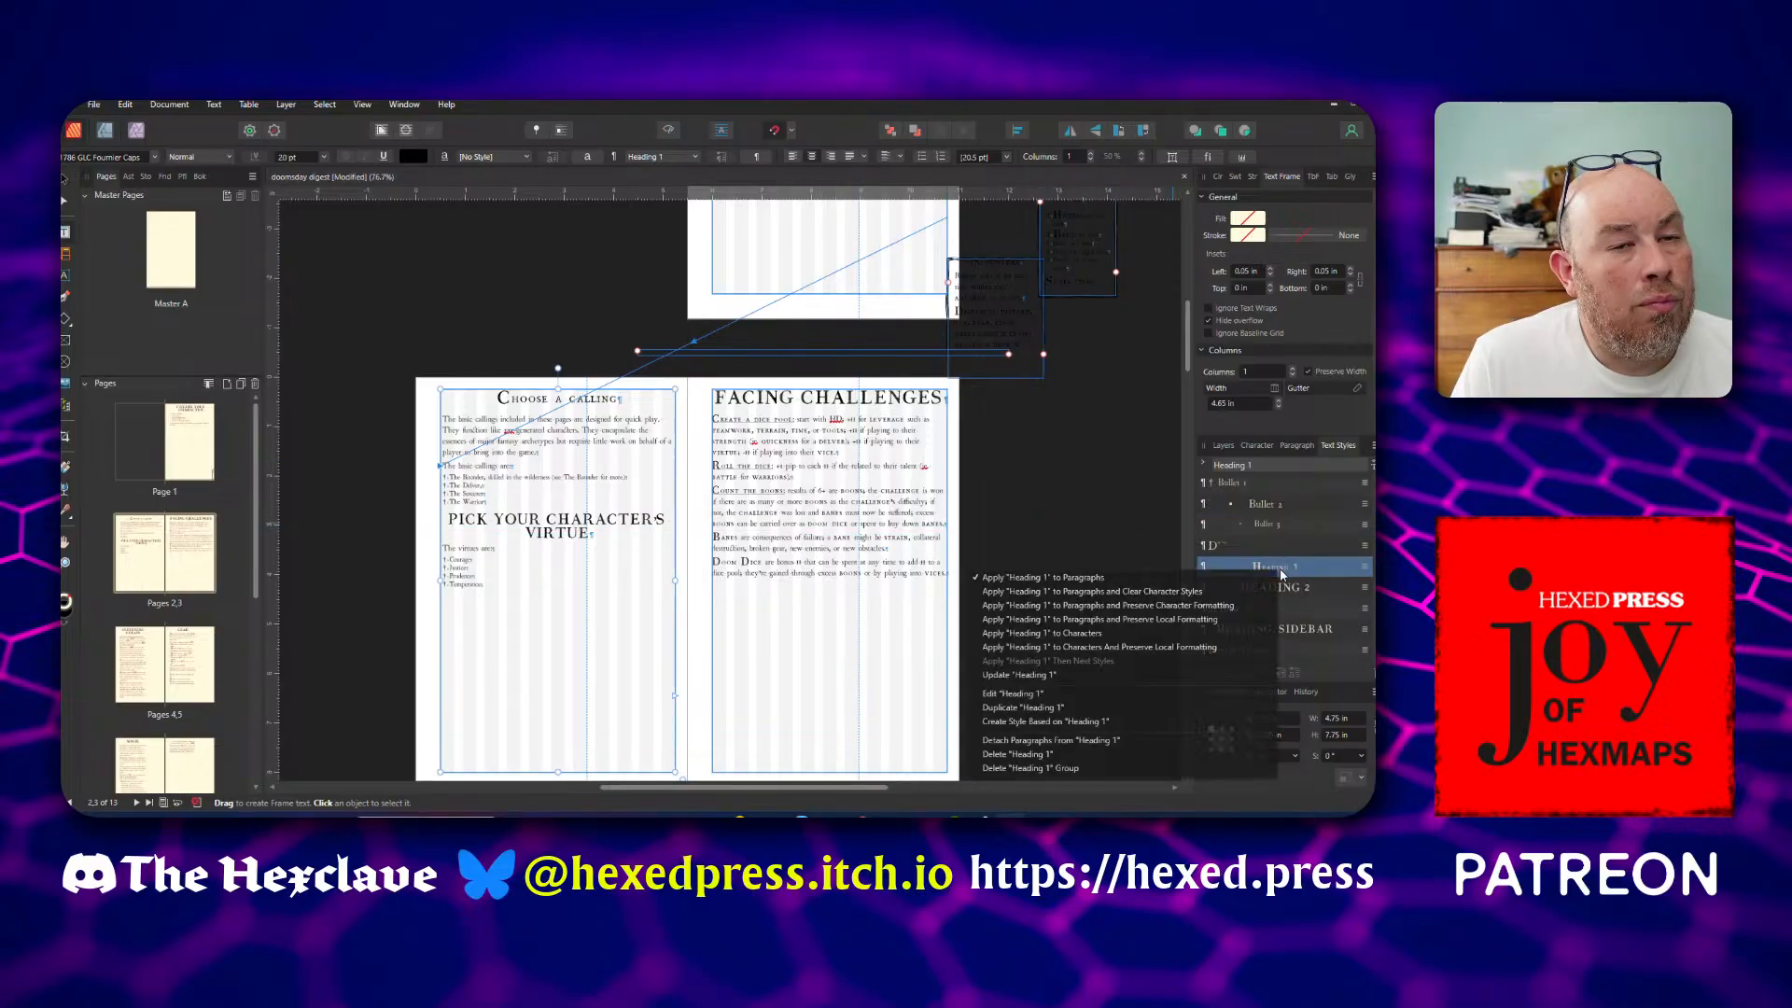
{"action": "left_click", "coordinate": [1013, 693]}
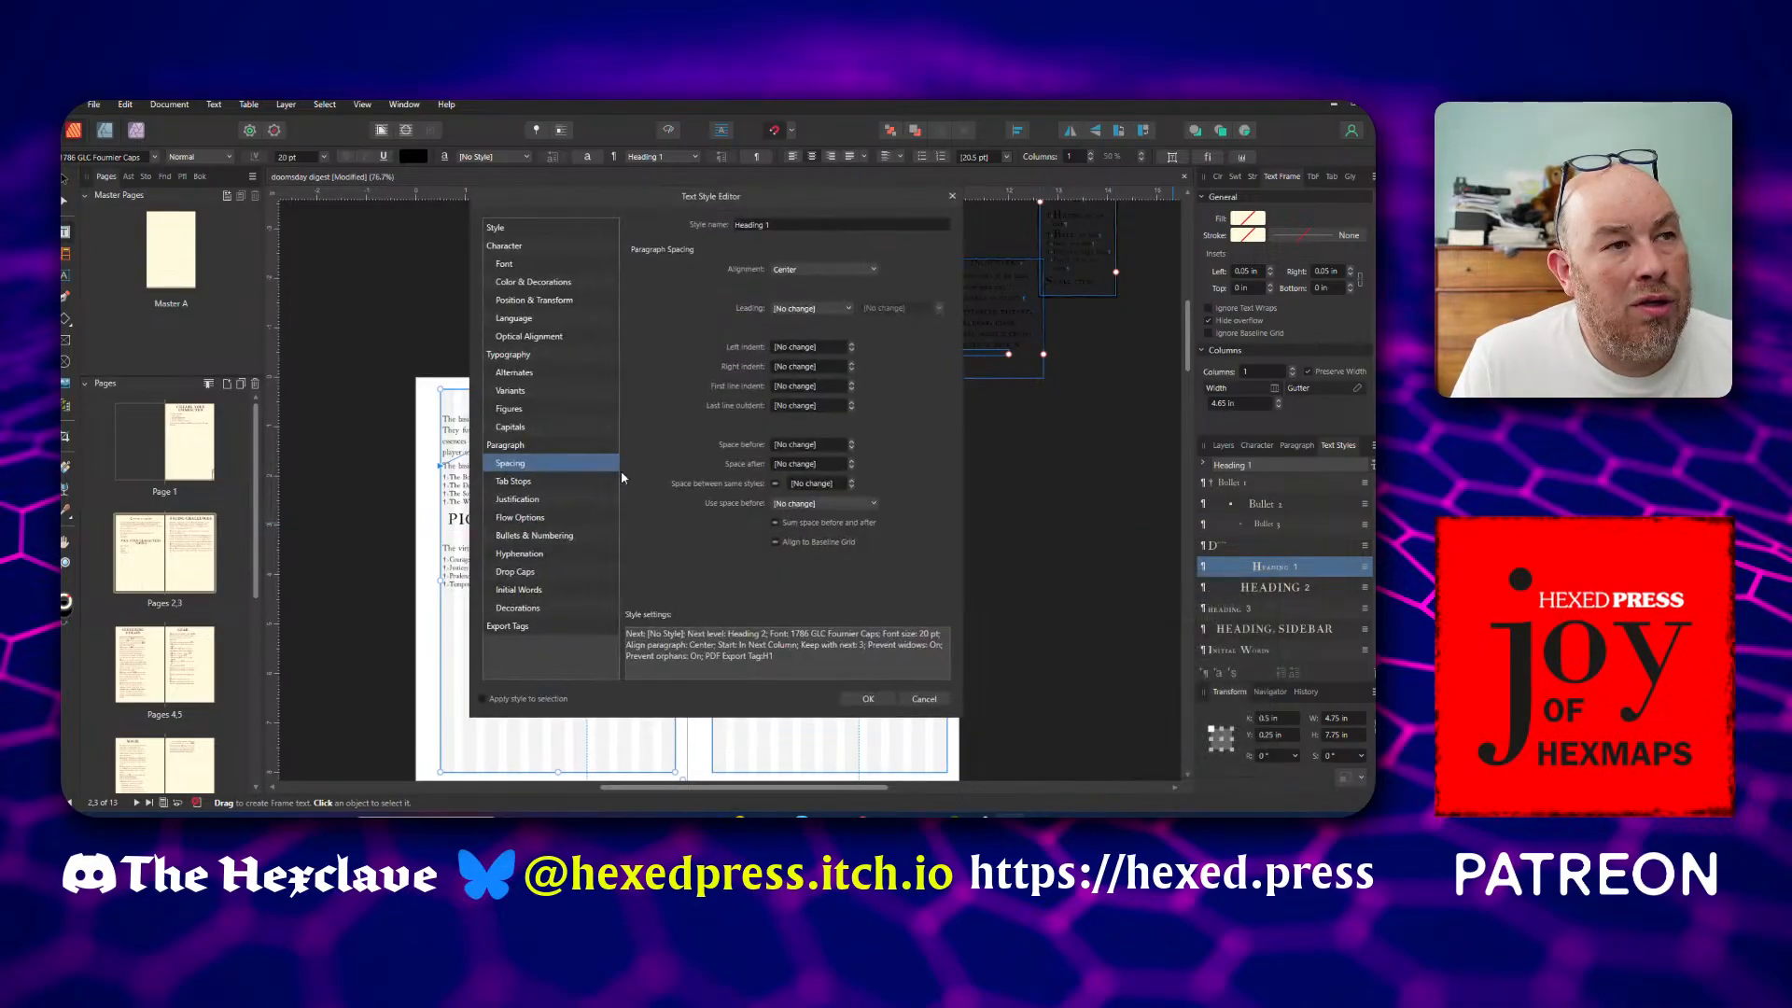
{"action": "left_click", "coordinate": [508, 249]}
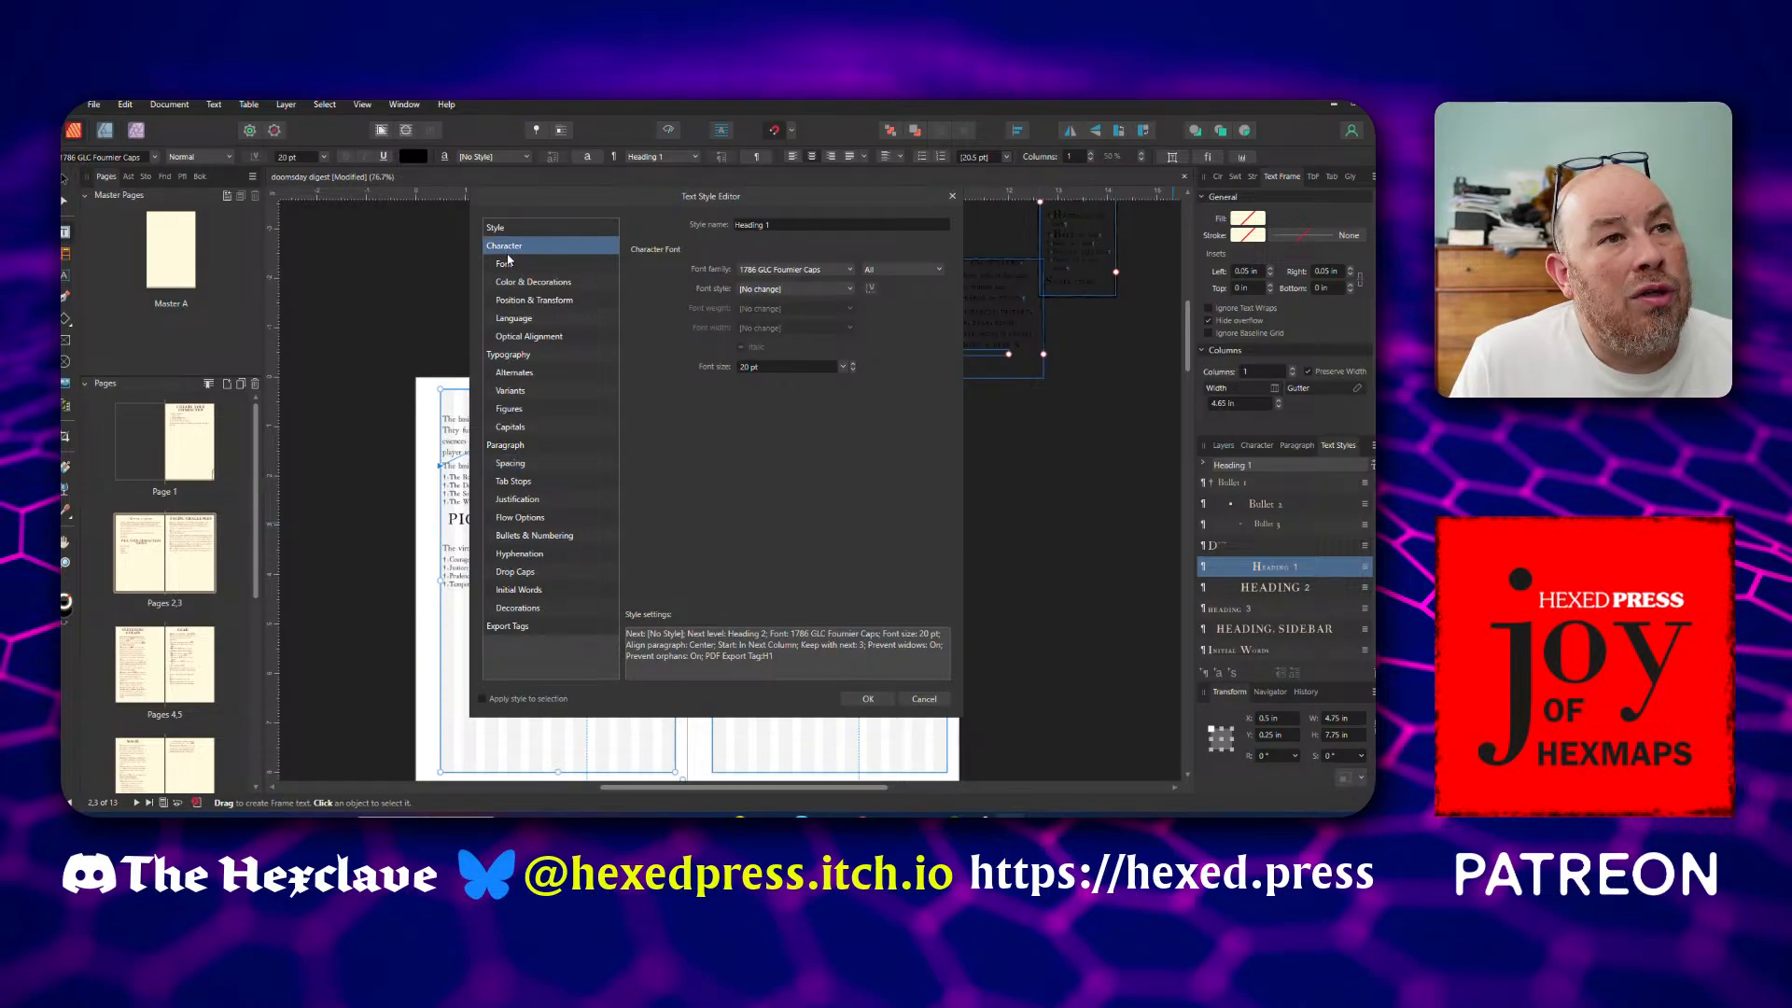
{"action": "left_click", "coordinate": [522, 427]}
{"action": "left_click", "coordinate": [746, 317]}
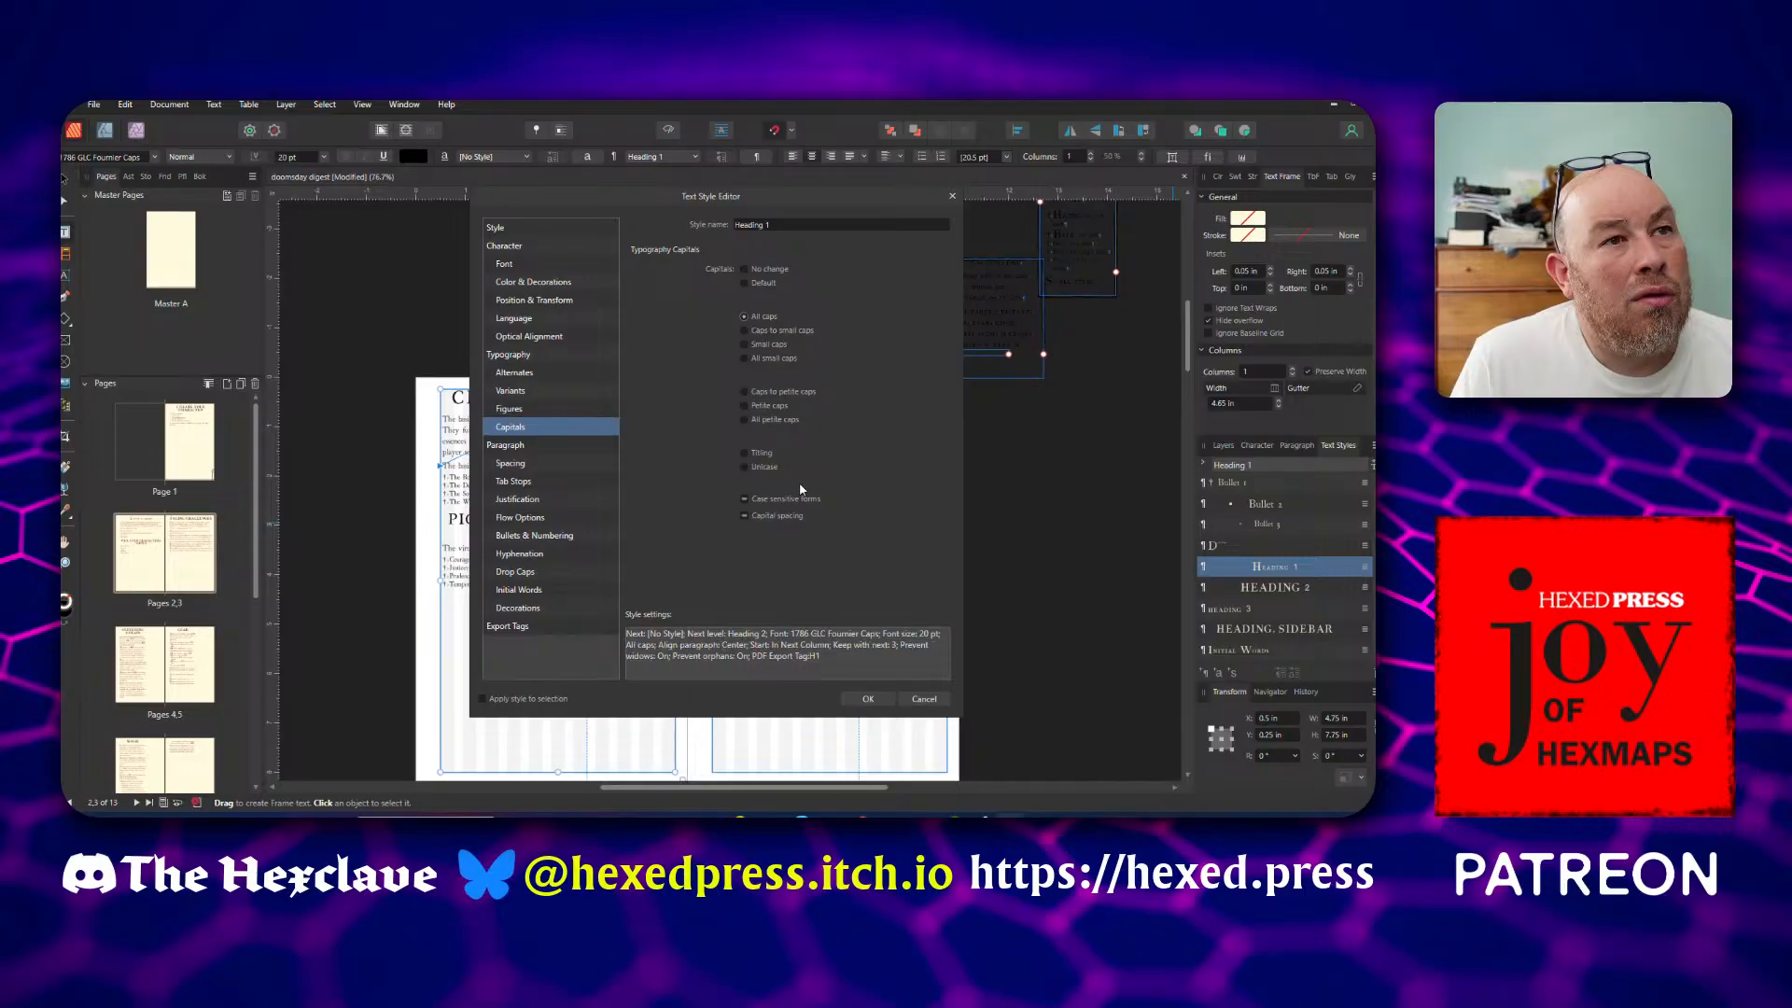
{"action": "left_click", "coordinate": [866, 699]}
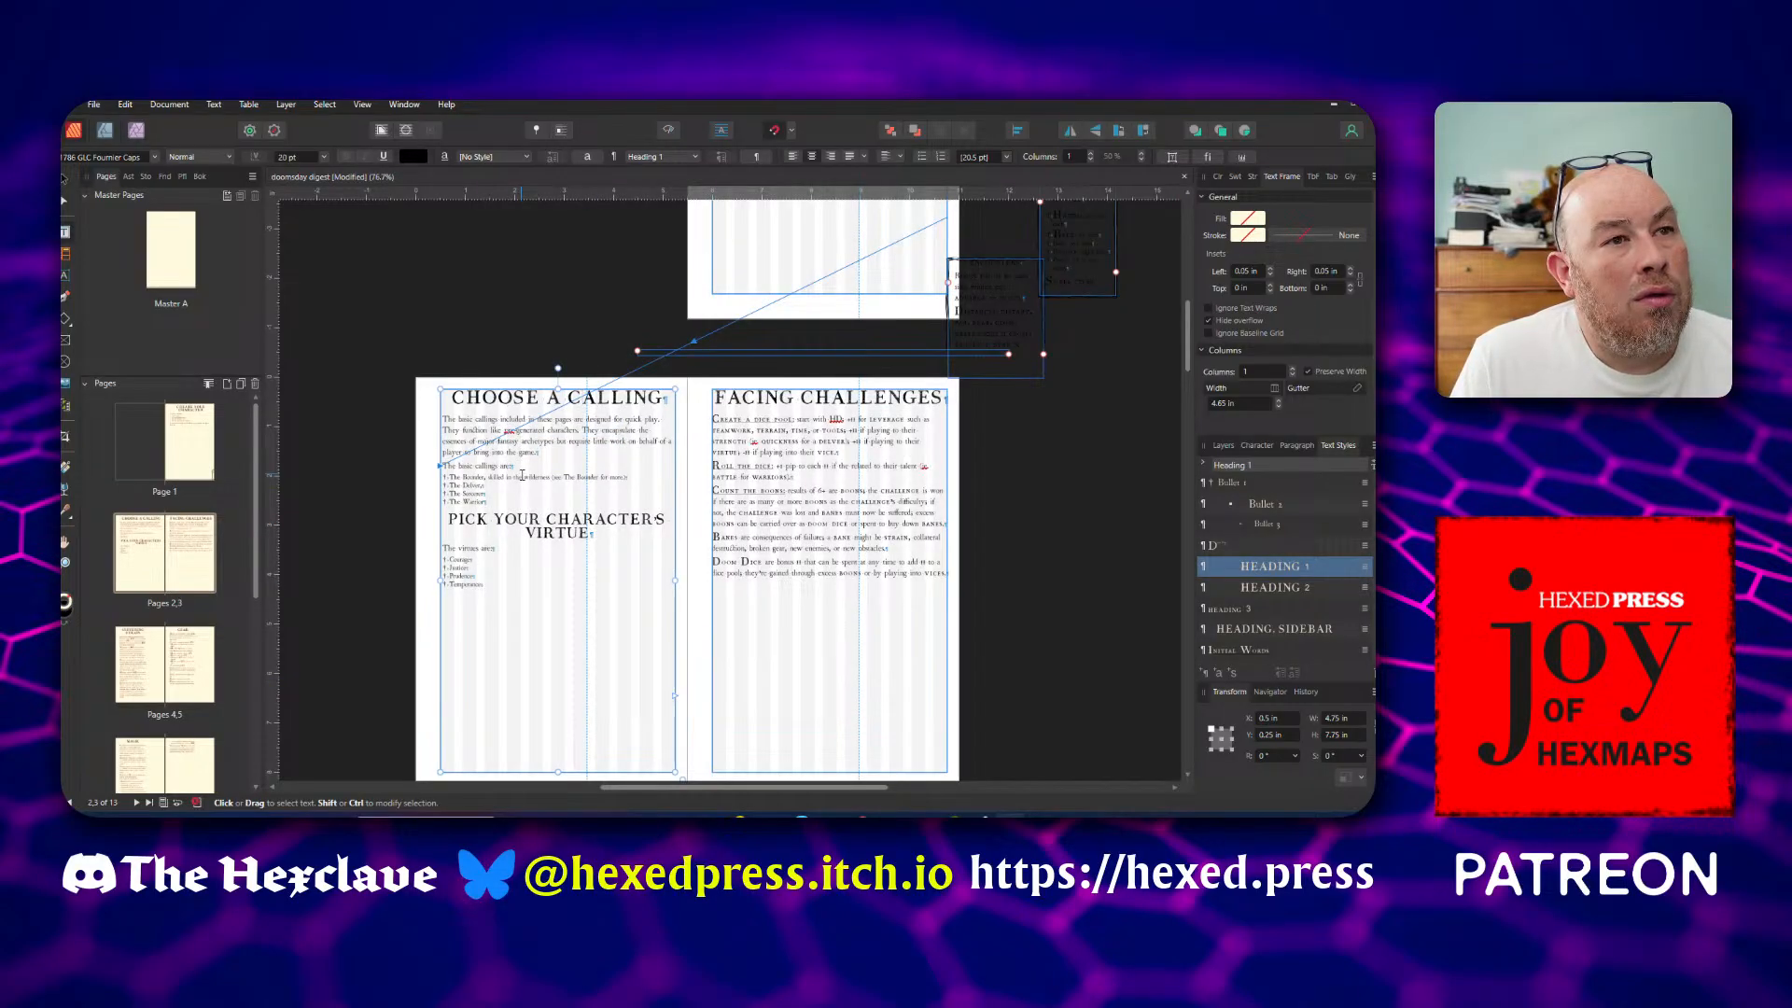
Reword the Choose a Calling heading on page 2 to "Callings"
{"action": "scroll", "coordinate": [524, 469], "scroll_direction": "up", "scroll_amount": 1}
{"action": "scroll", "coordinate": [525, 469], "scroll_direction": "up", "scroll_amount": 2}
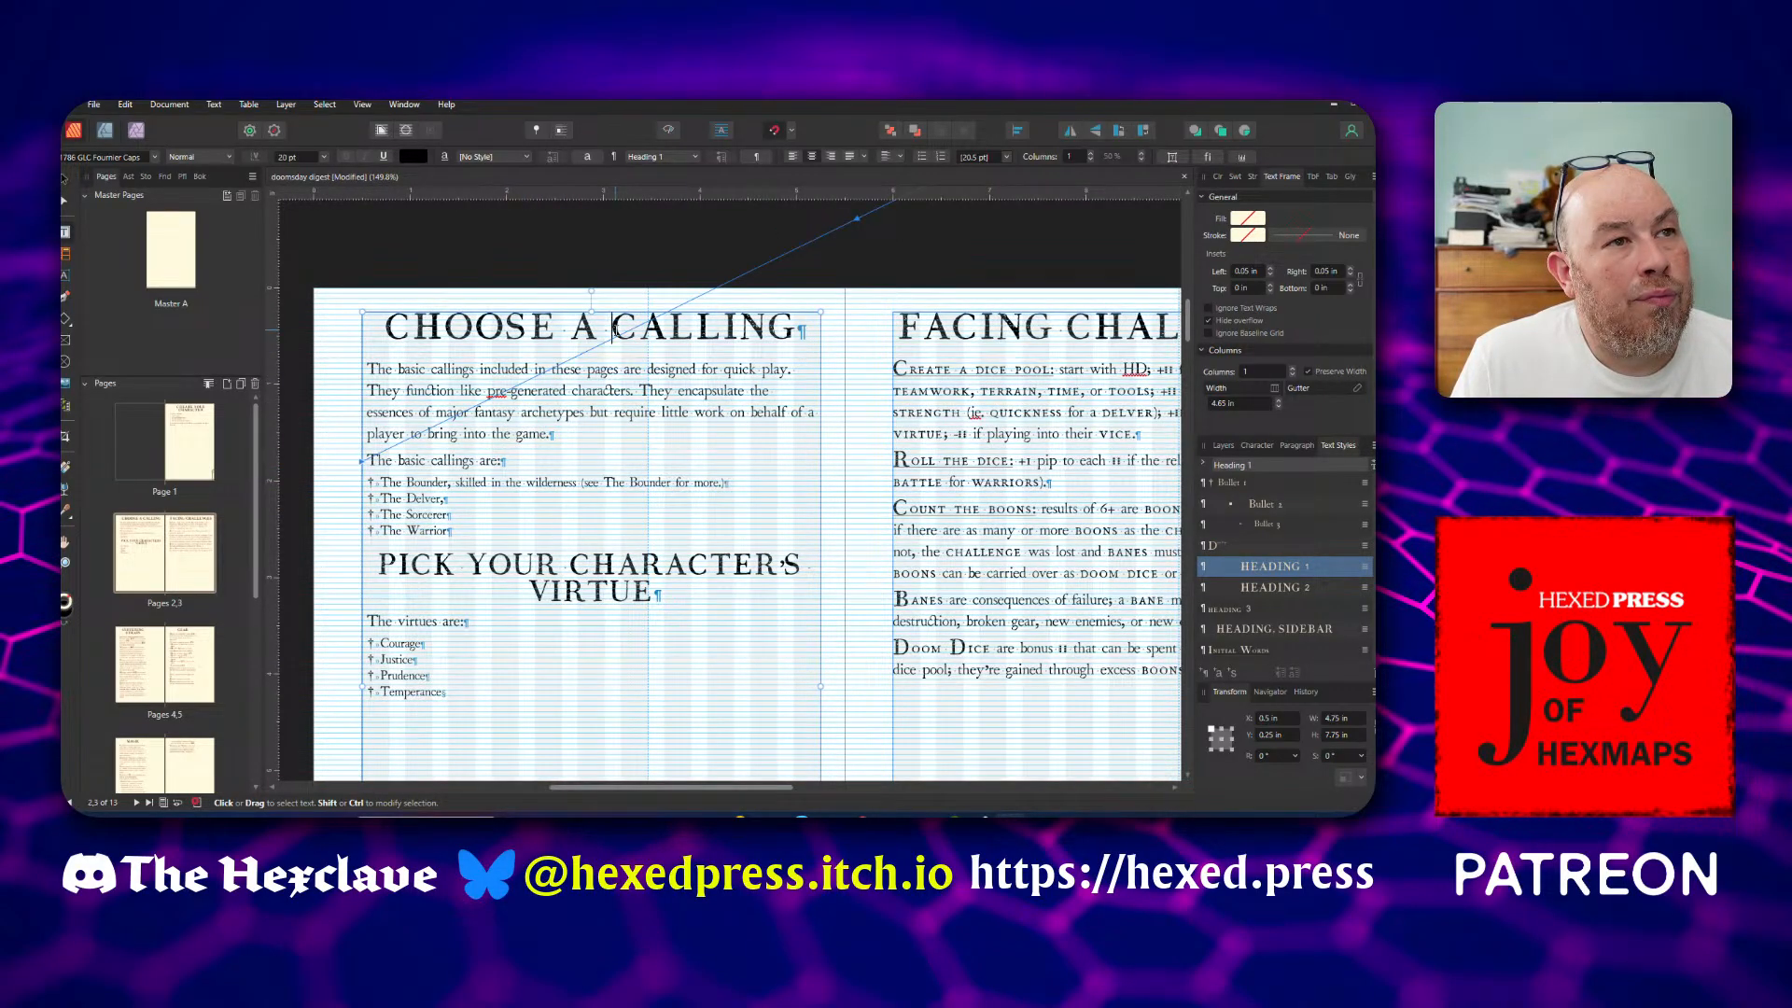
{"action": "left_click_drag", "start_coordinate": [614, 328], "coordinate": [392, 325]}
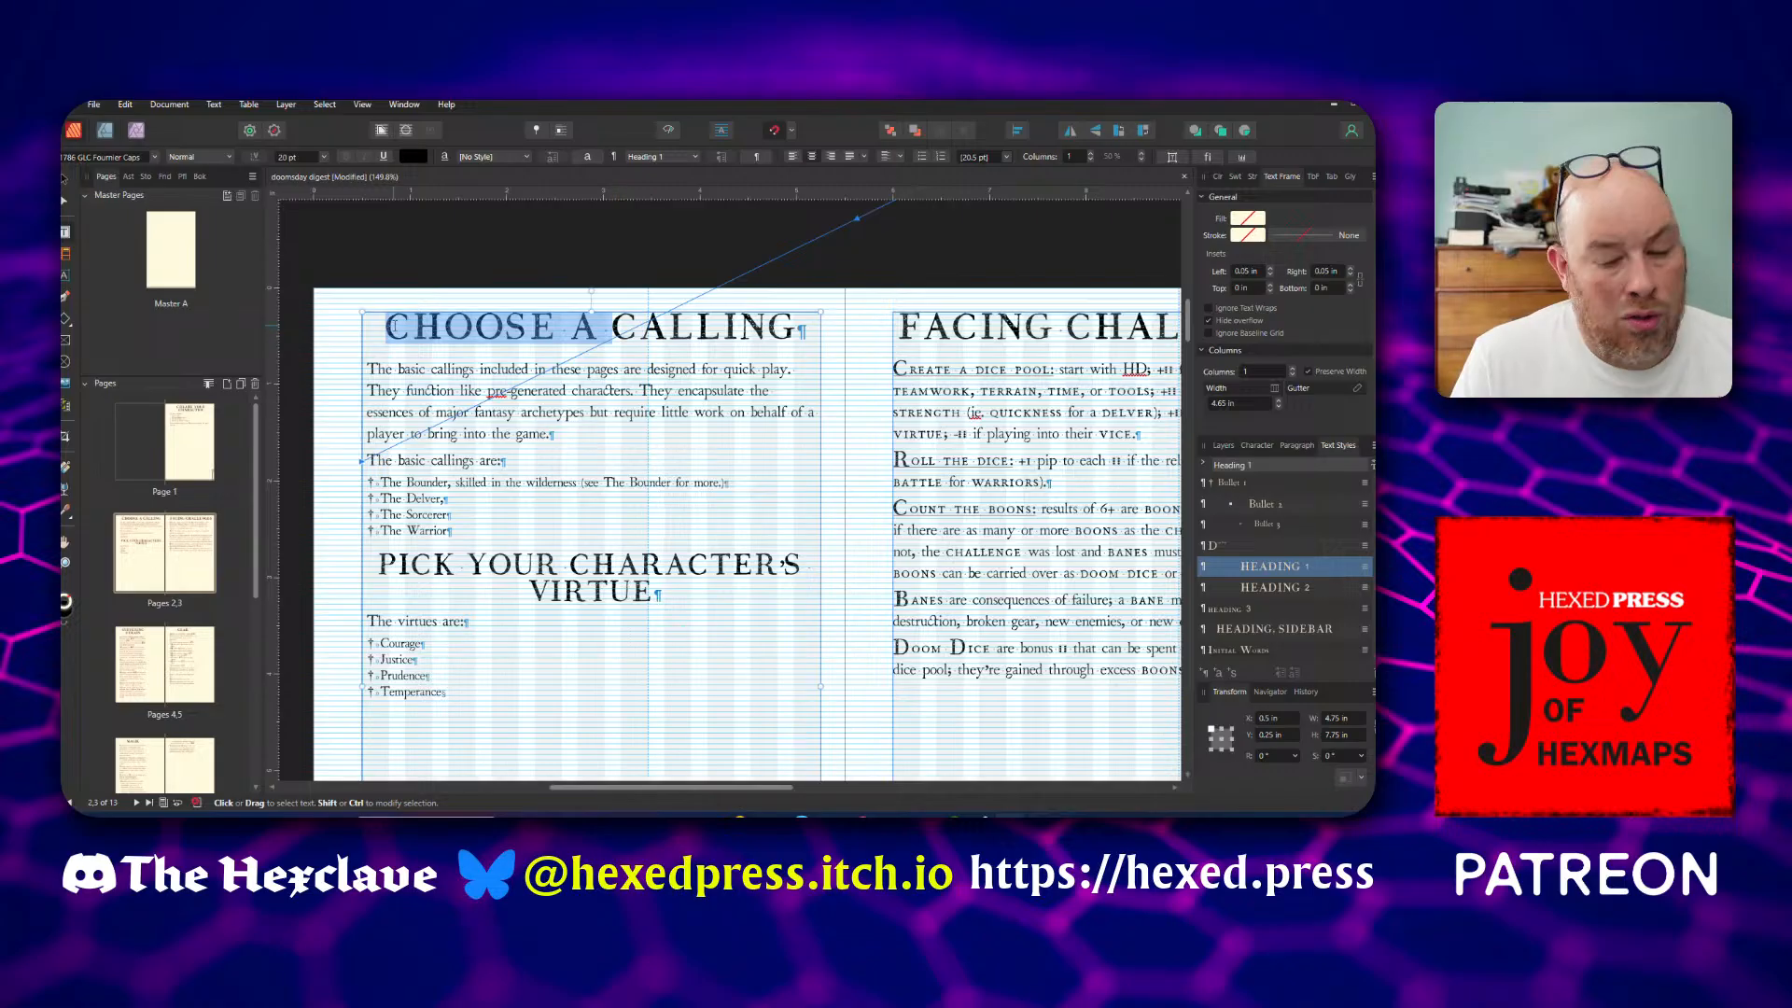
{"action": "key", "text": "BackSpace"}
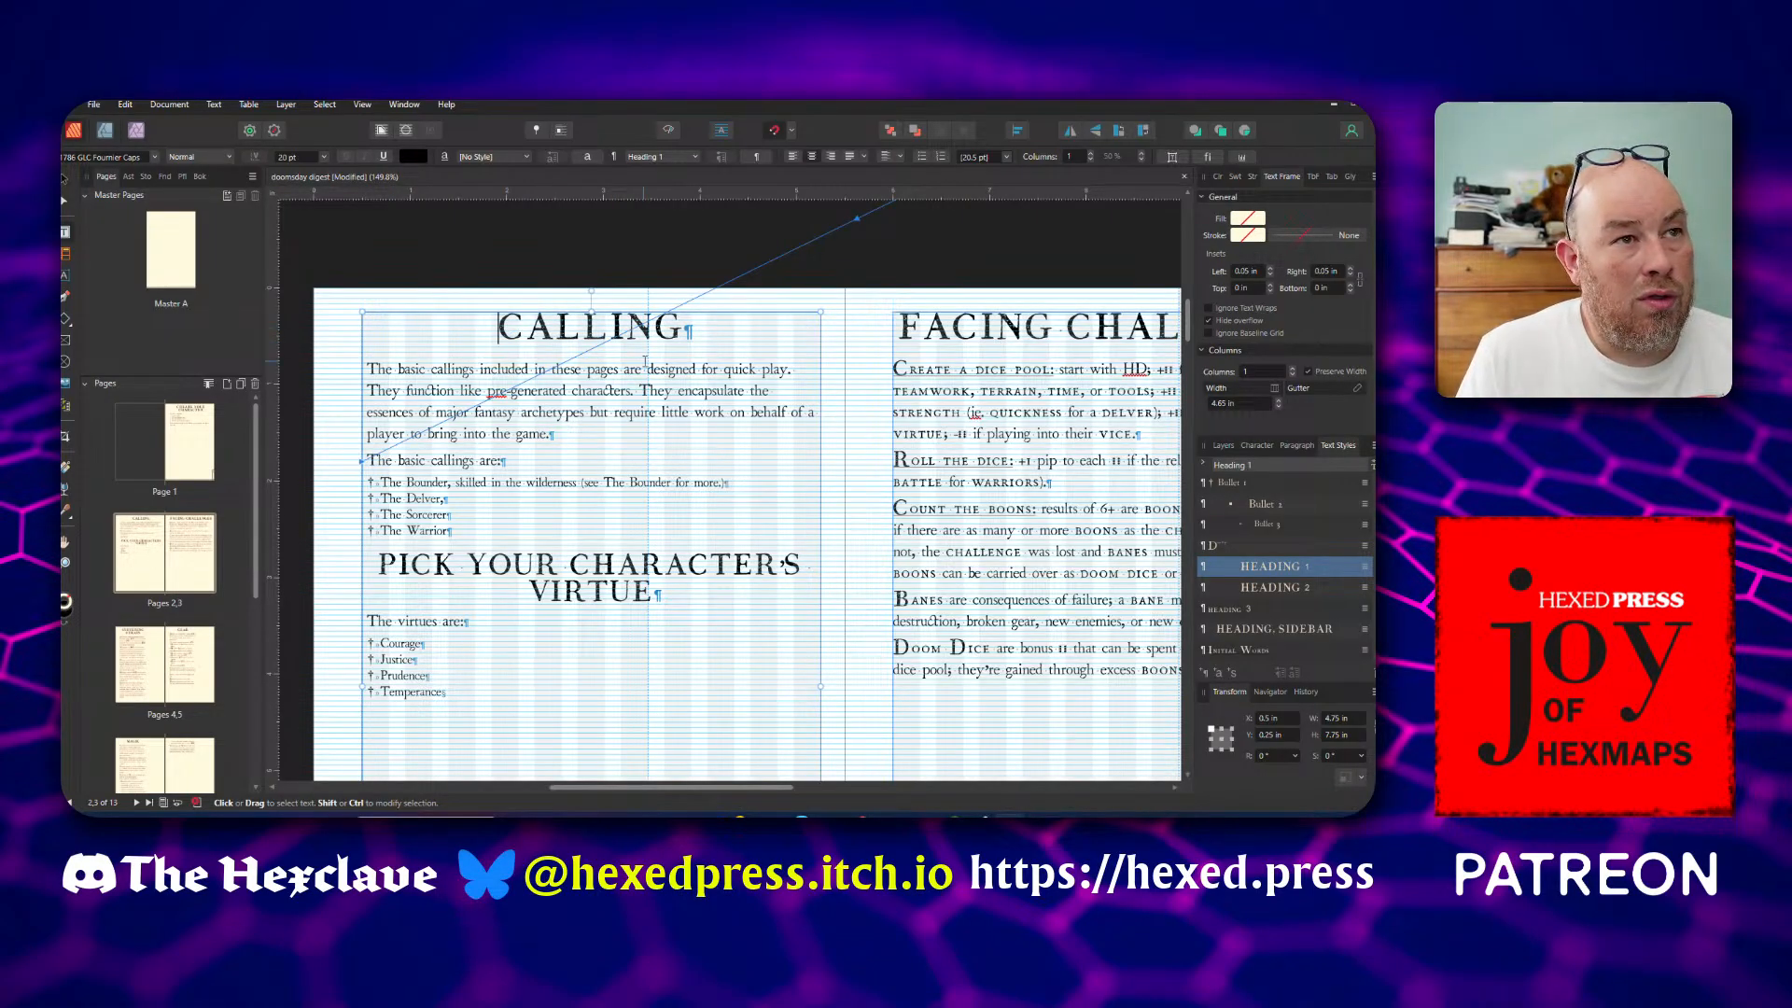
{"action": "key", "text": "End"}
{"action": "type", "text": "S"}
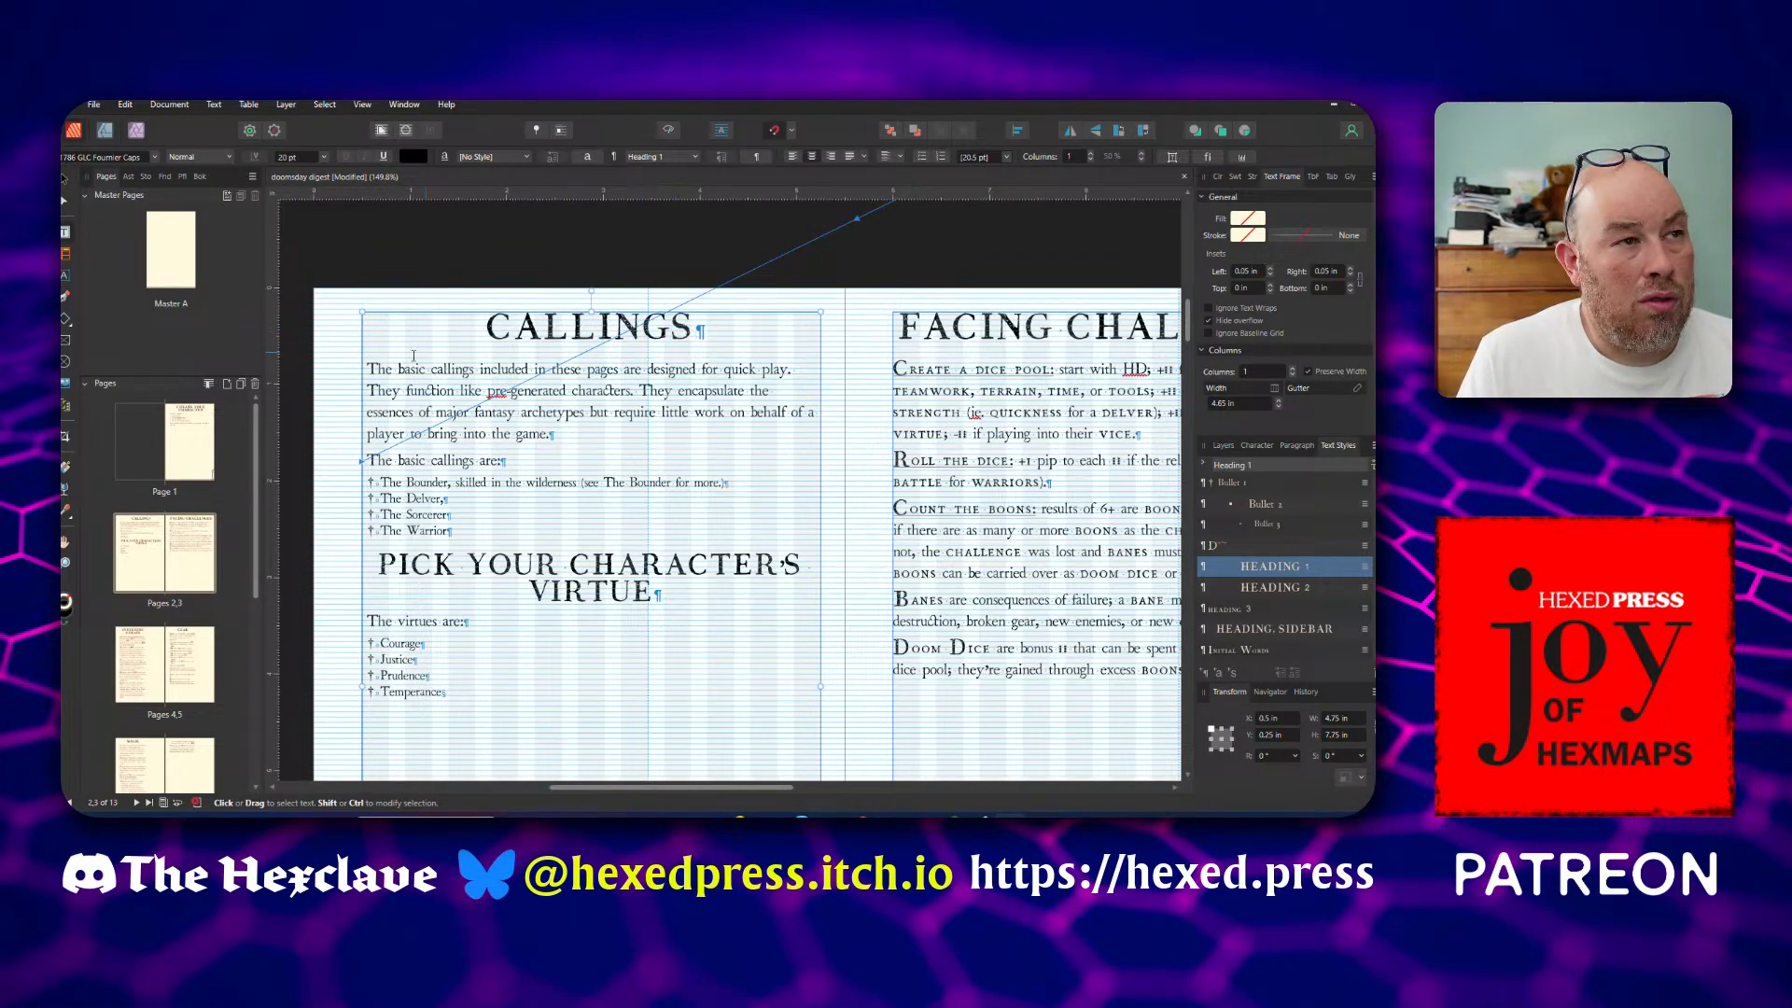
Add the paragraph "Your character's calling is their chosen field of expertise." directly below the Callings heading, declining the incoming call
{"action": "left_click", "coordinate": [416, 411]}
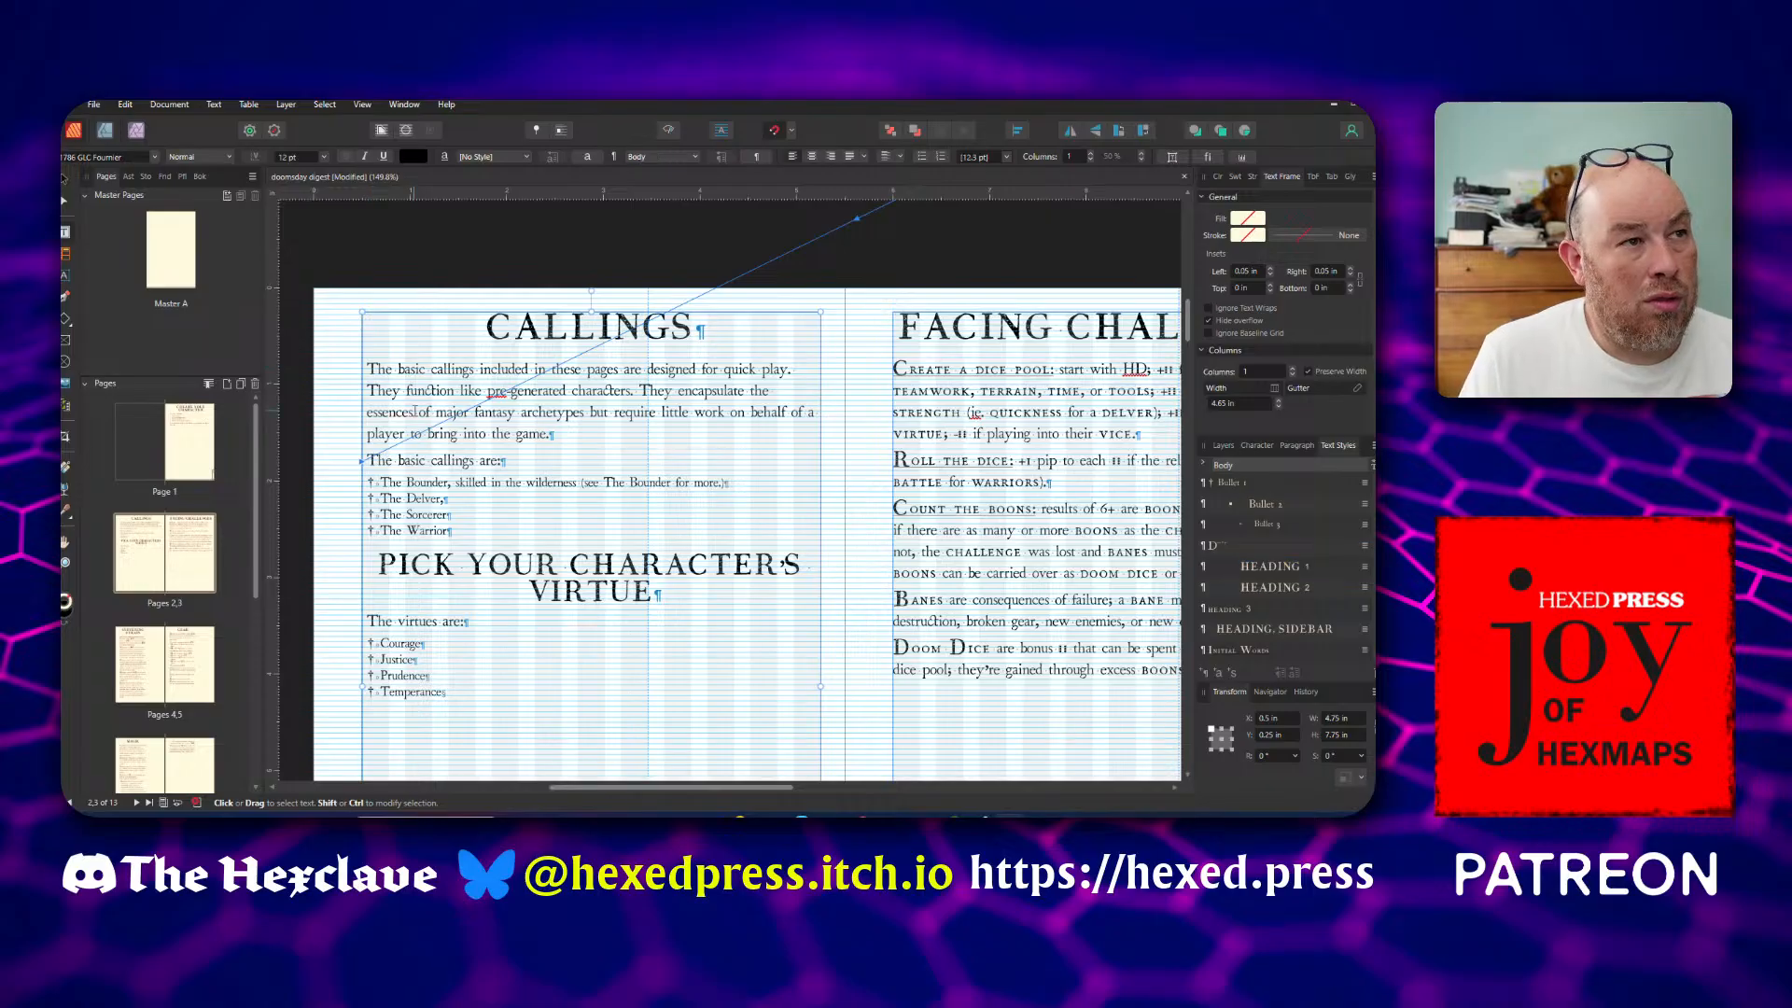
{"action": "key", "text": "Return"}
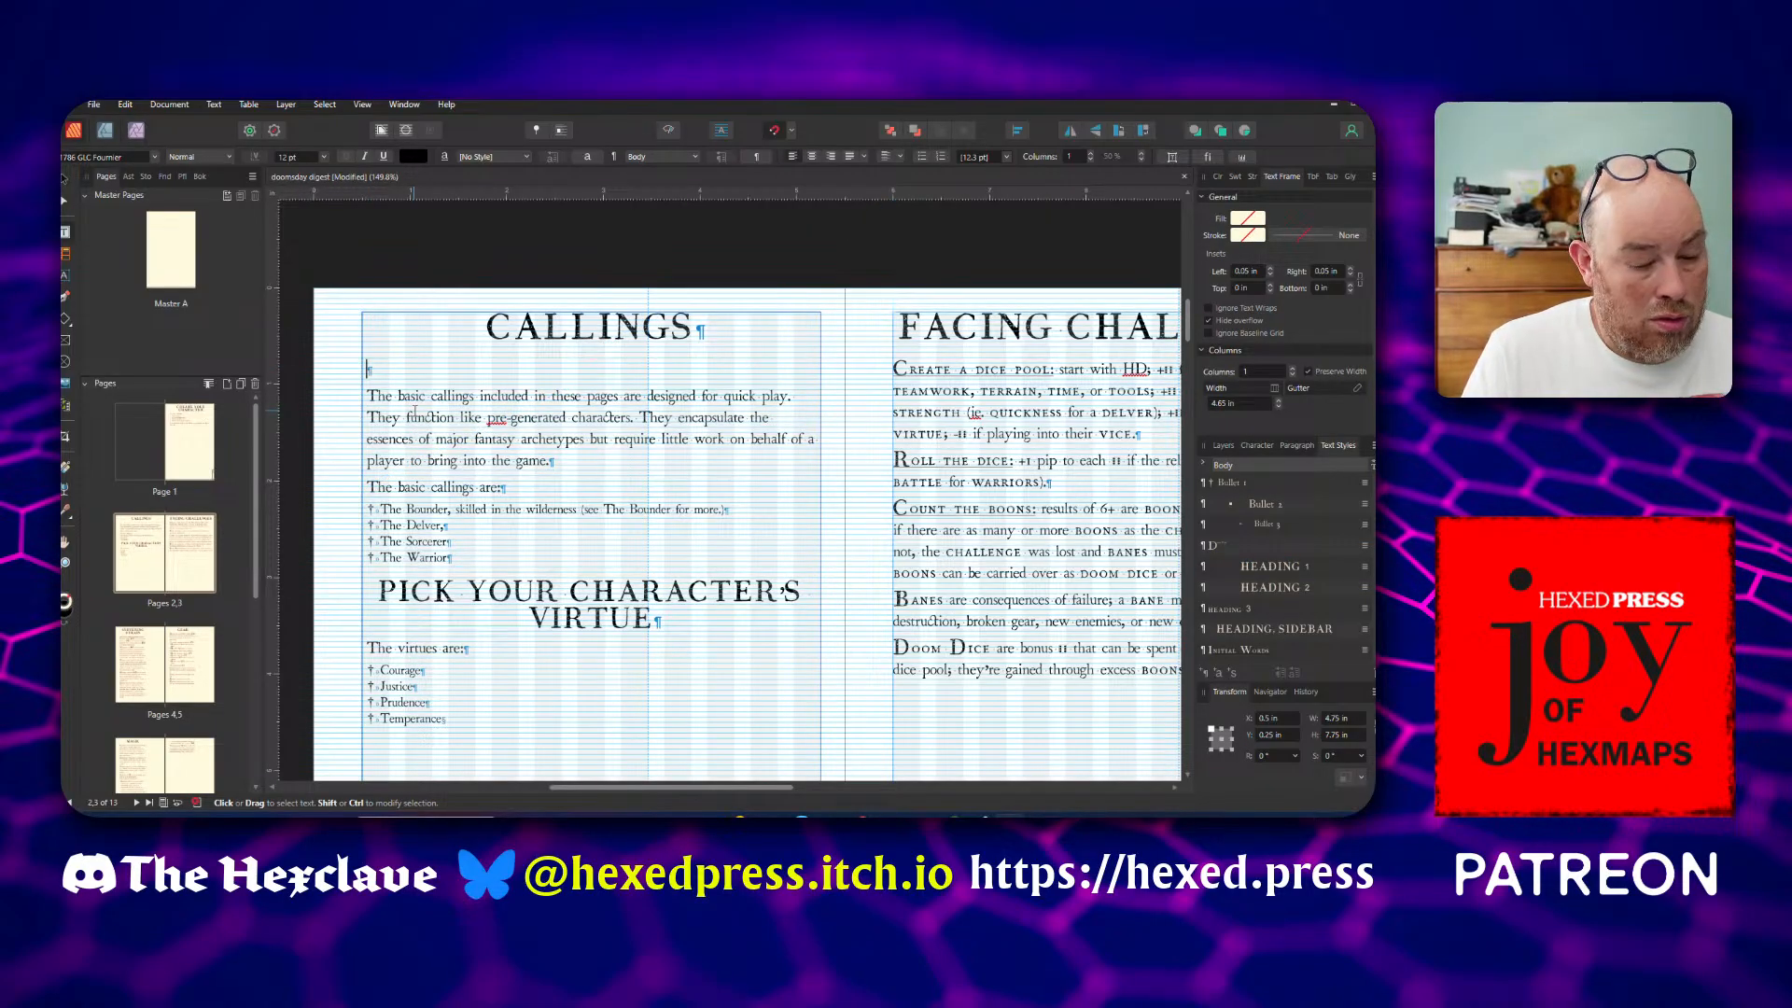
{"action": "type", "text": "Your cha"}
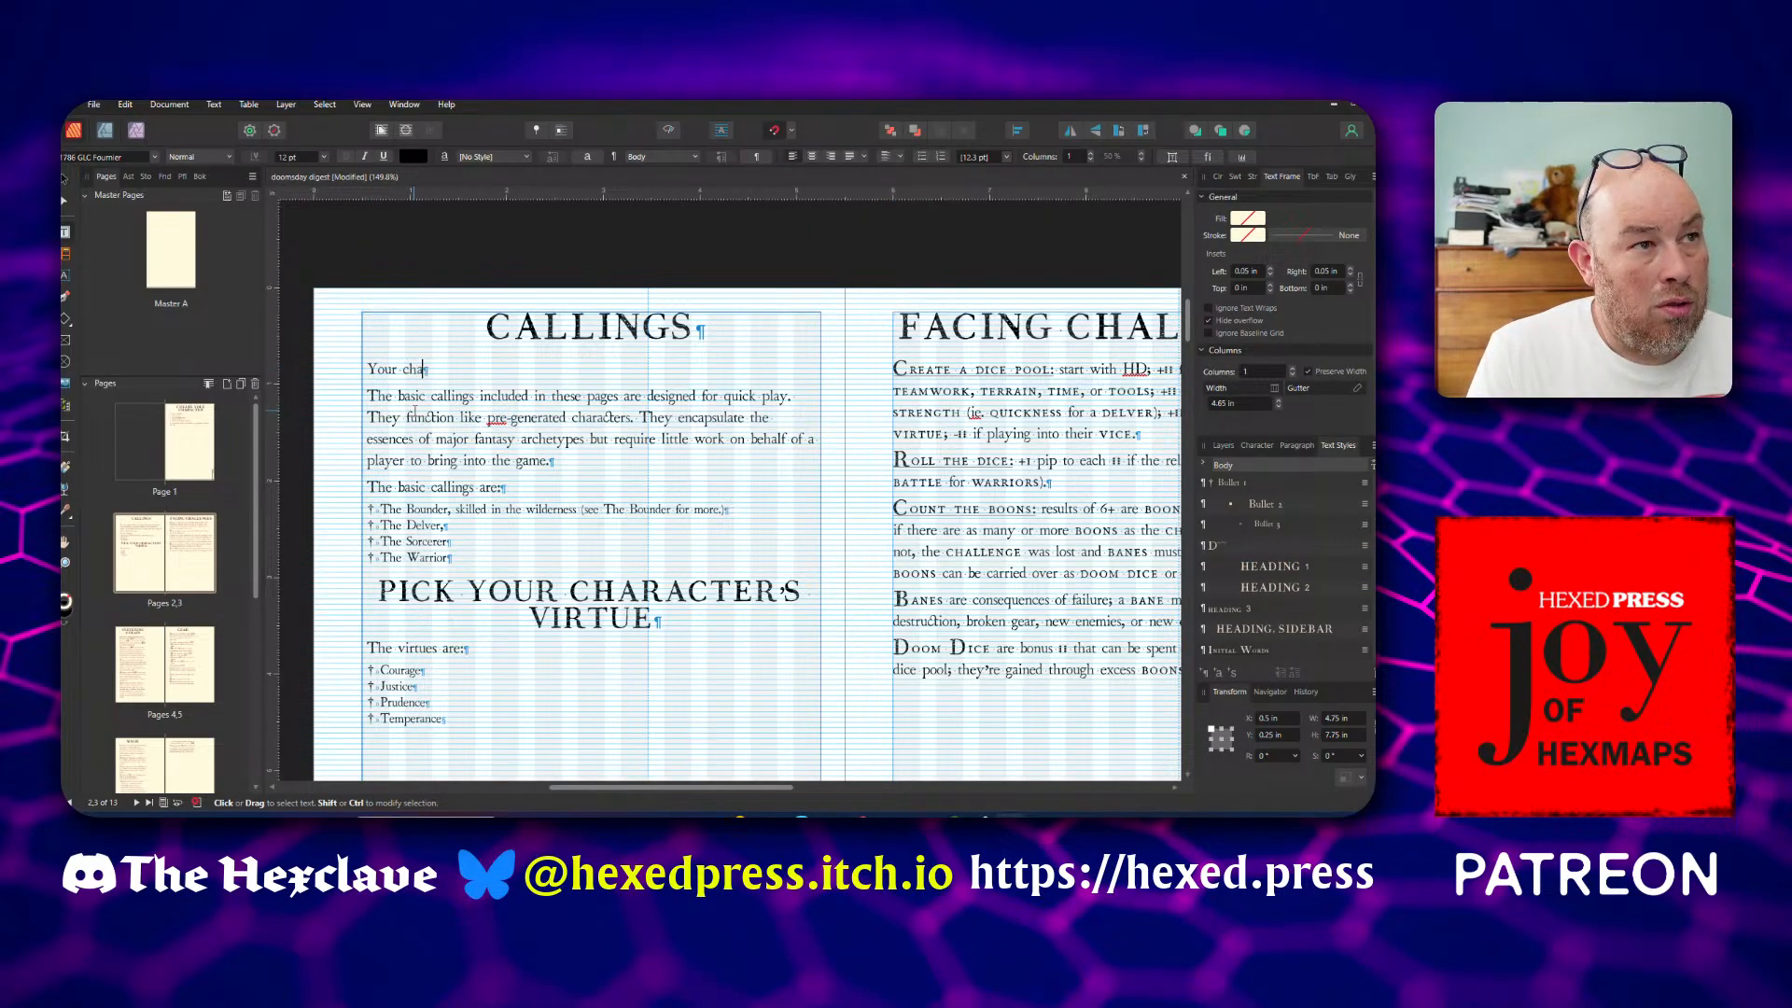
{"action": "type", "text": "racter's c"}
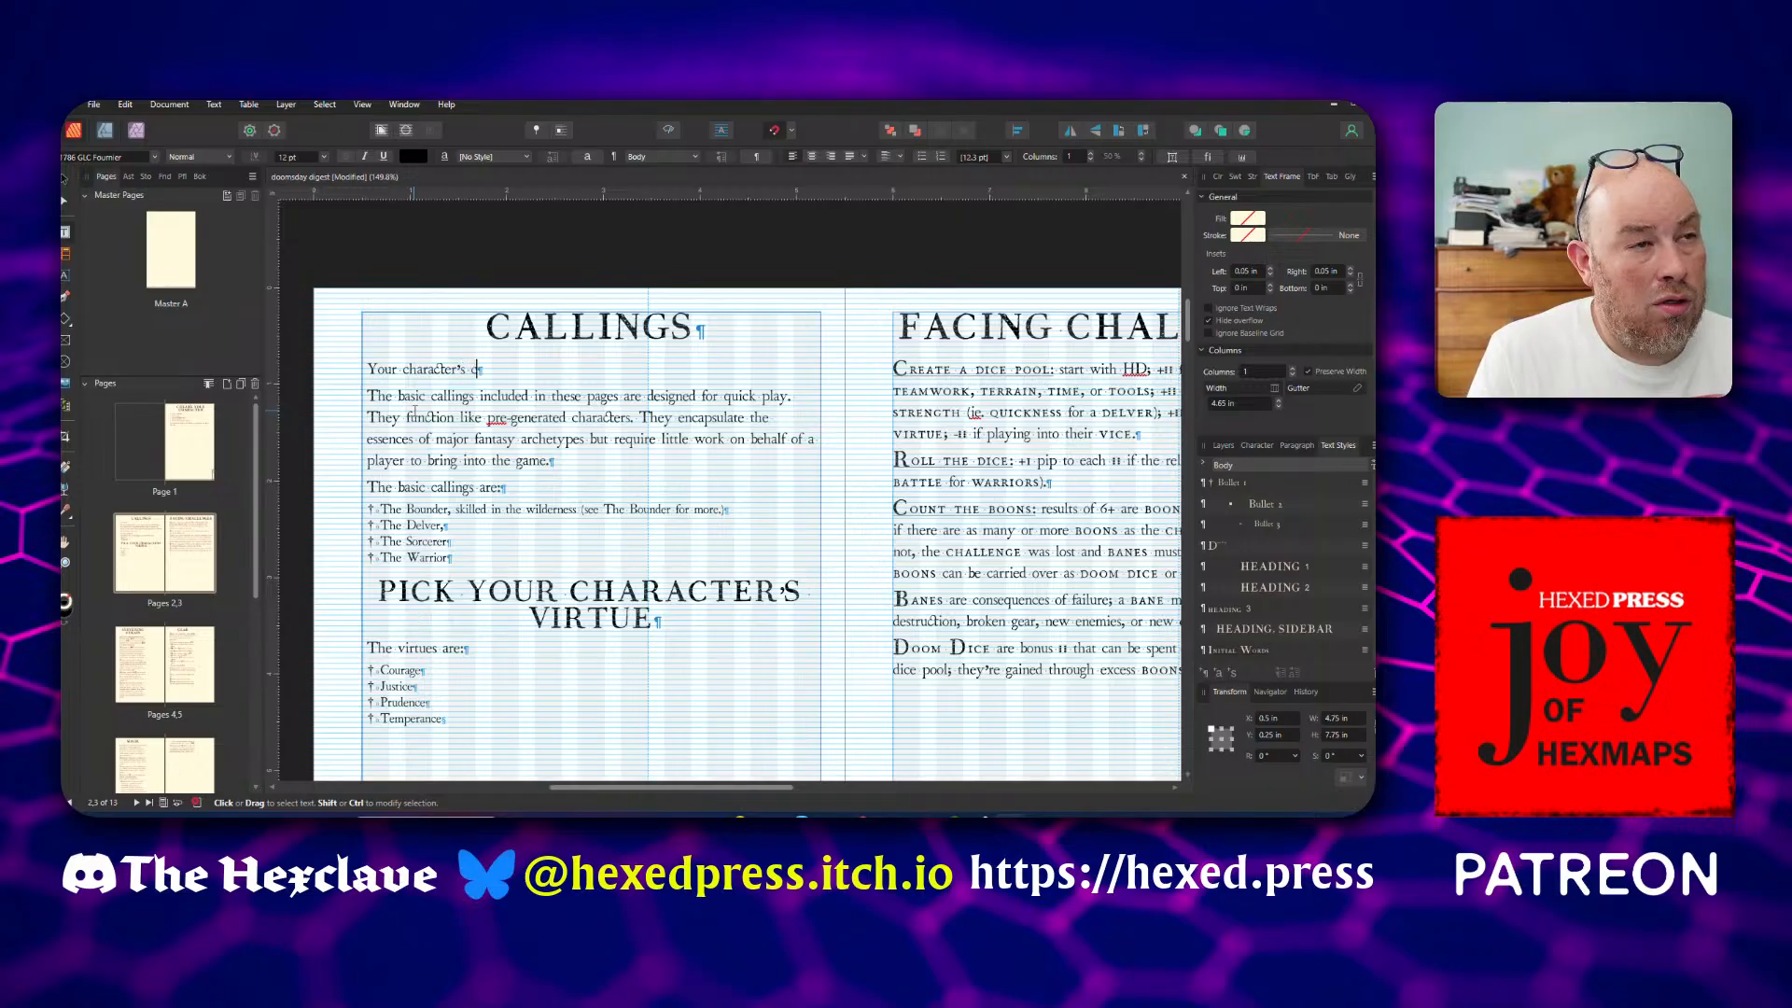
{"action": "type", "text": "alling is "}
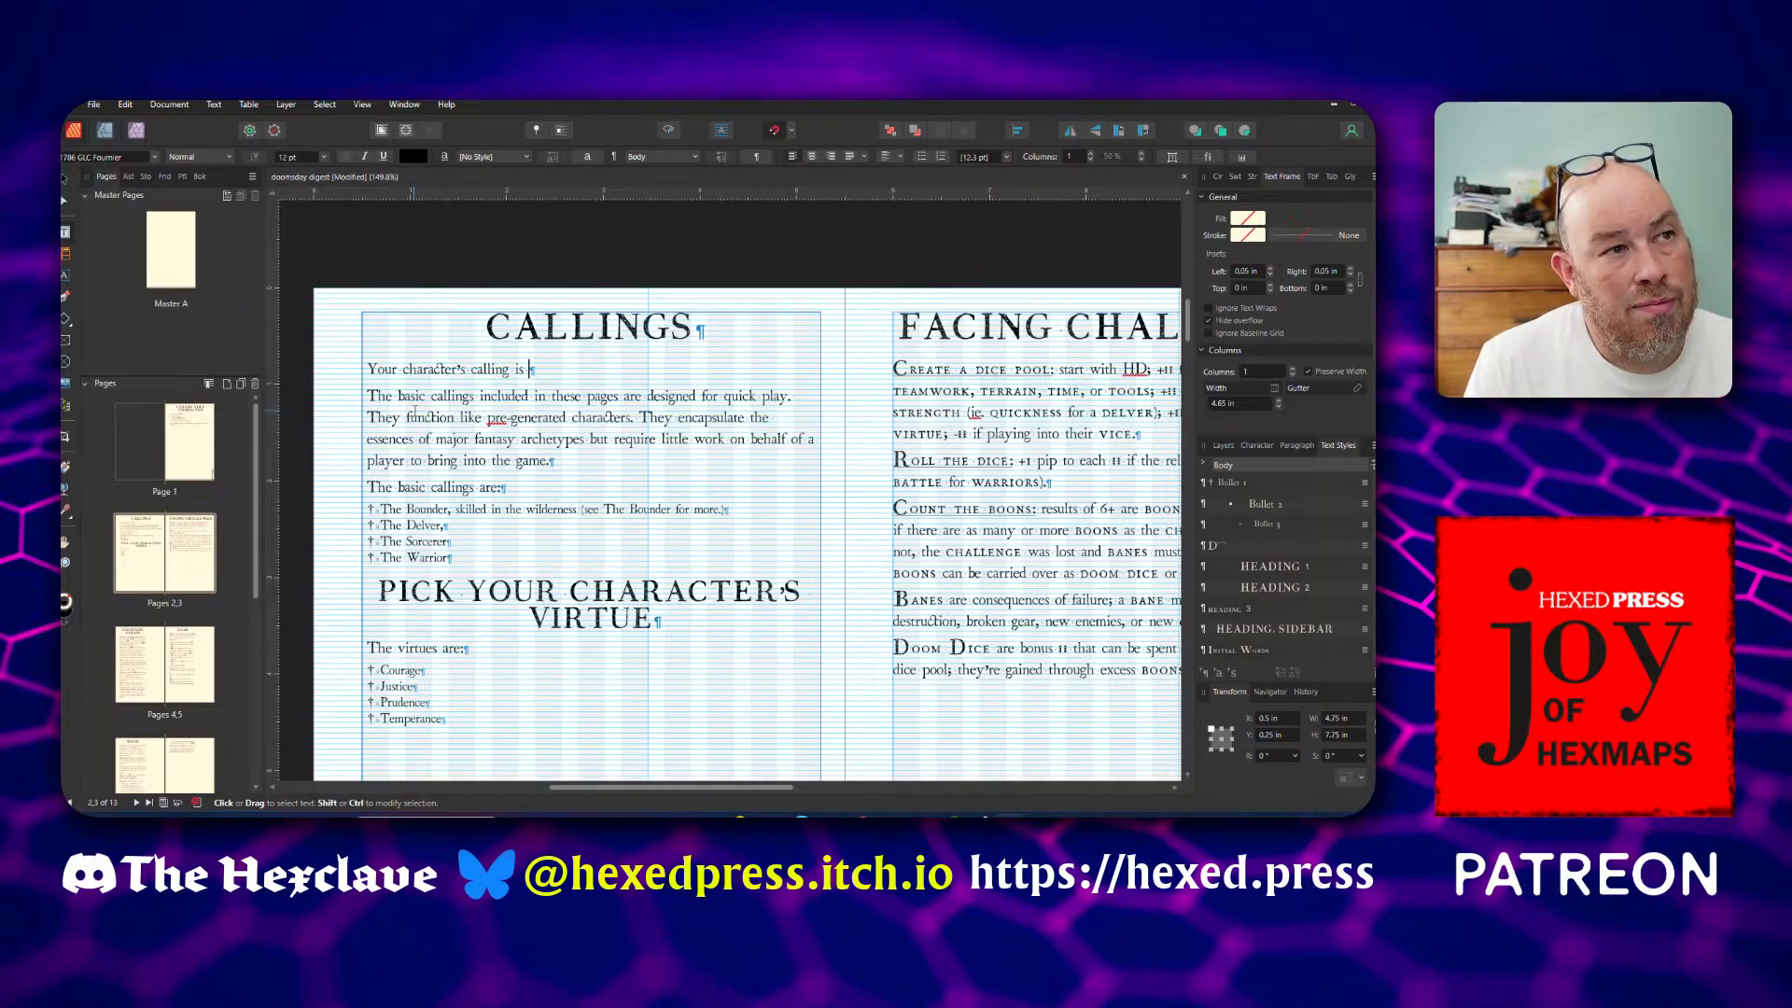
{"action": "type", "text": "their "}
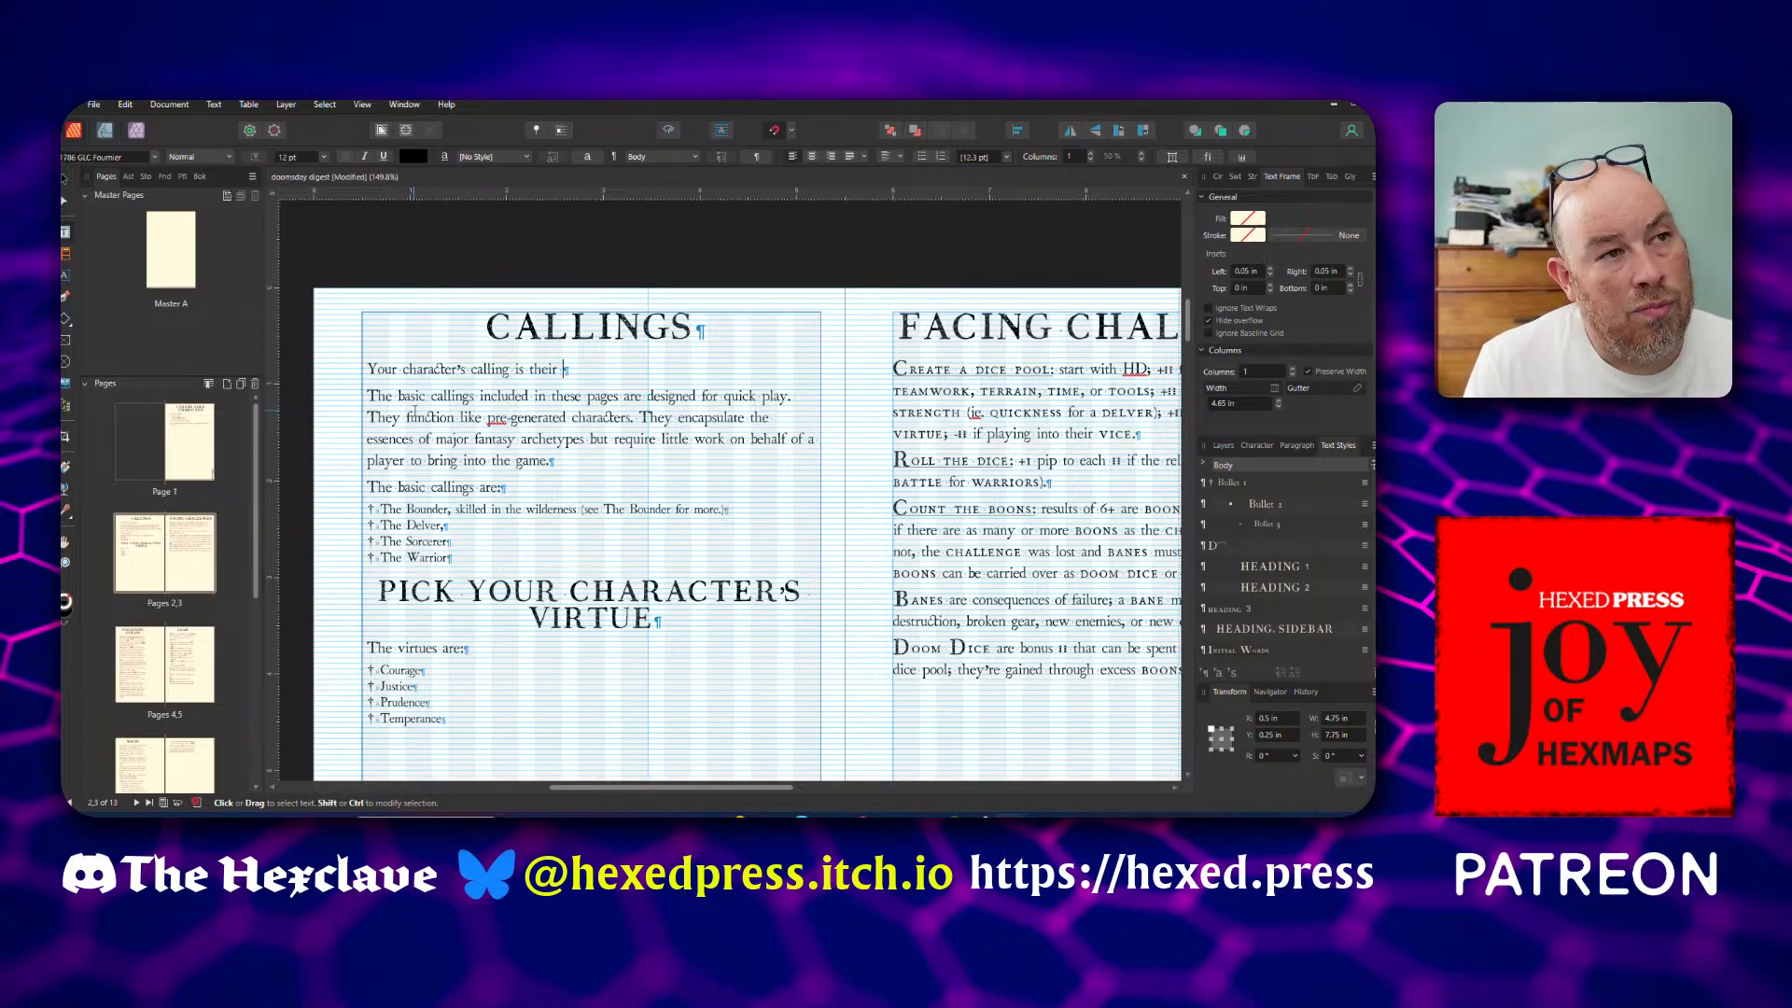
{"action": "type", "text": "chosen fie"}
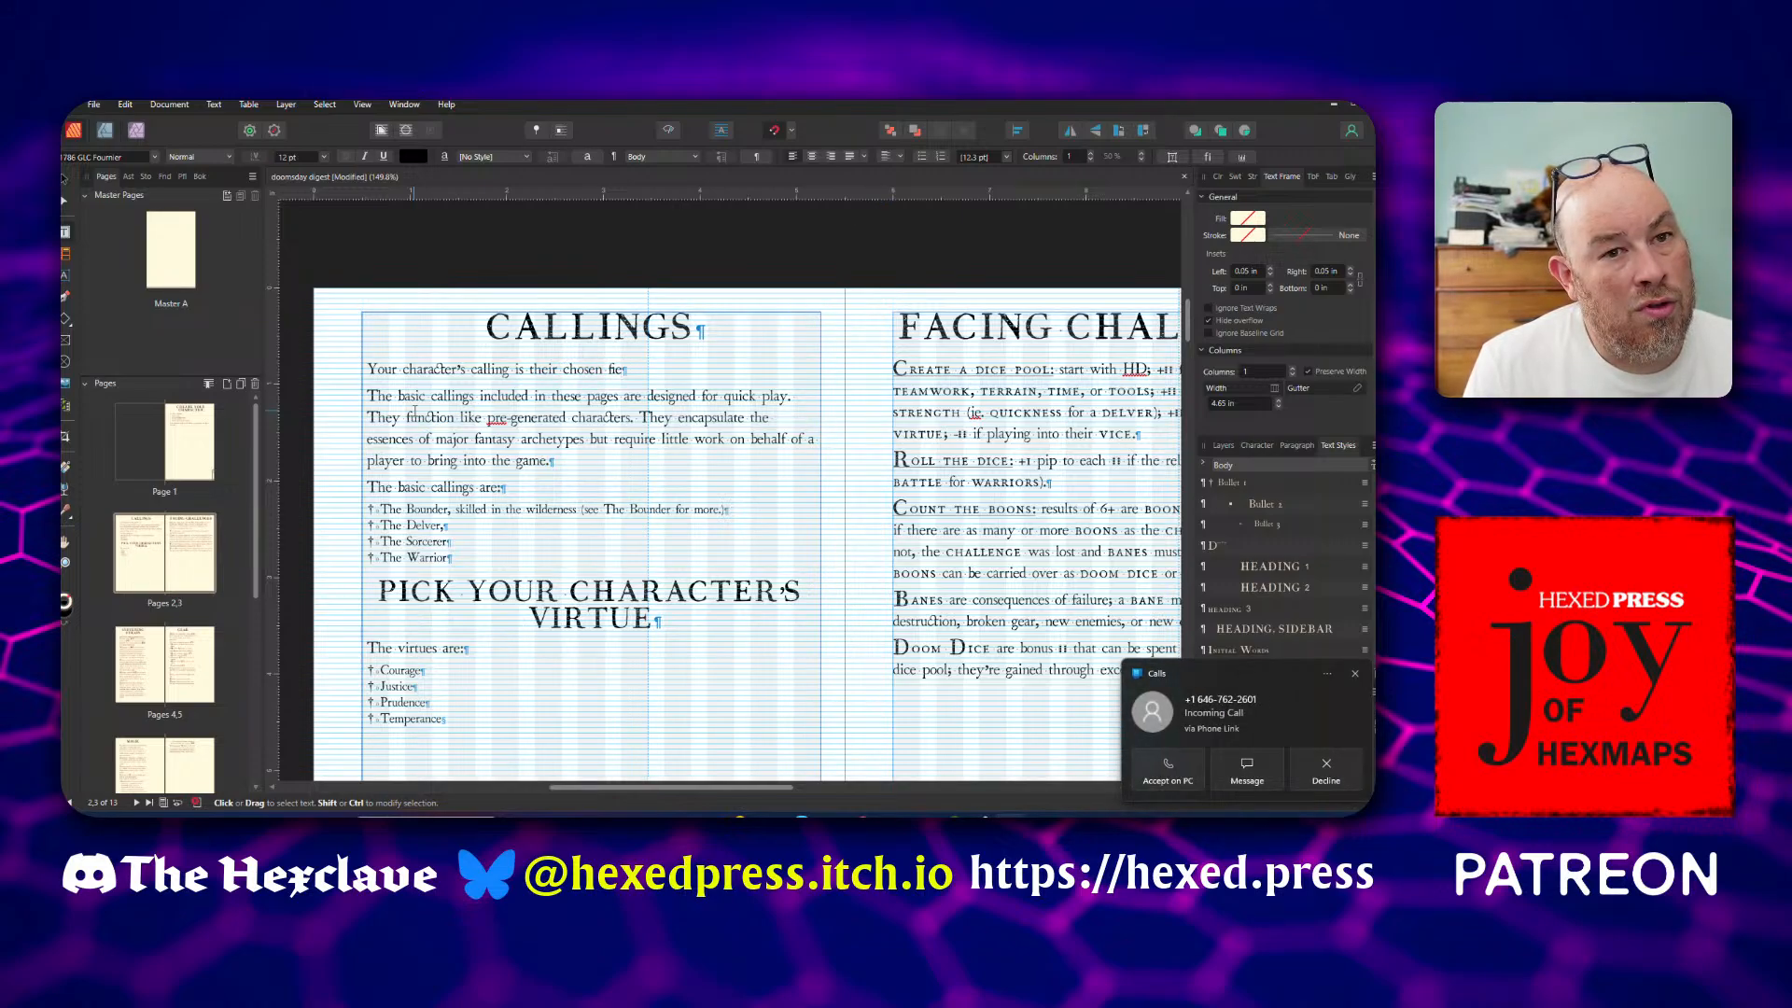
{"action": "type", "text": "ld"}
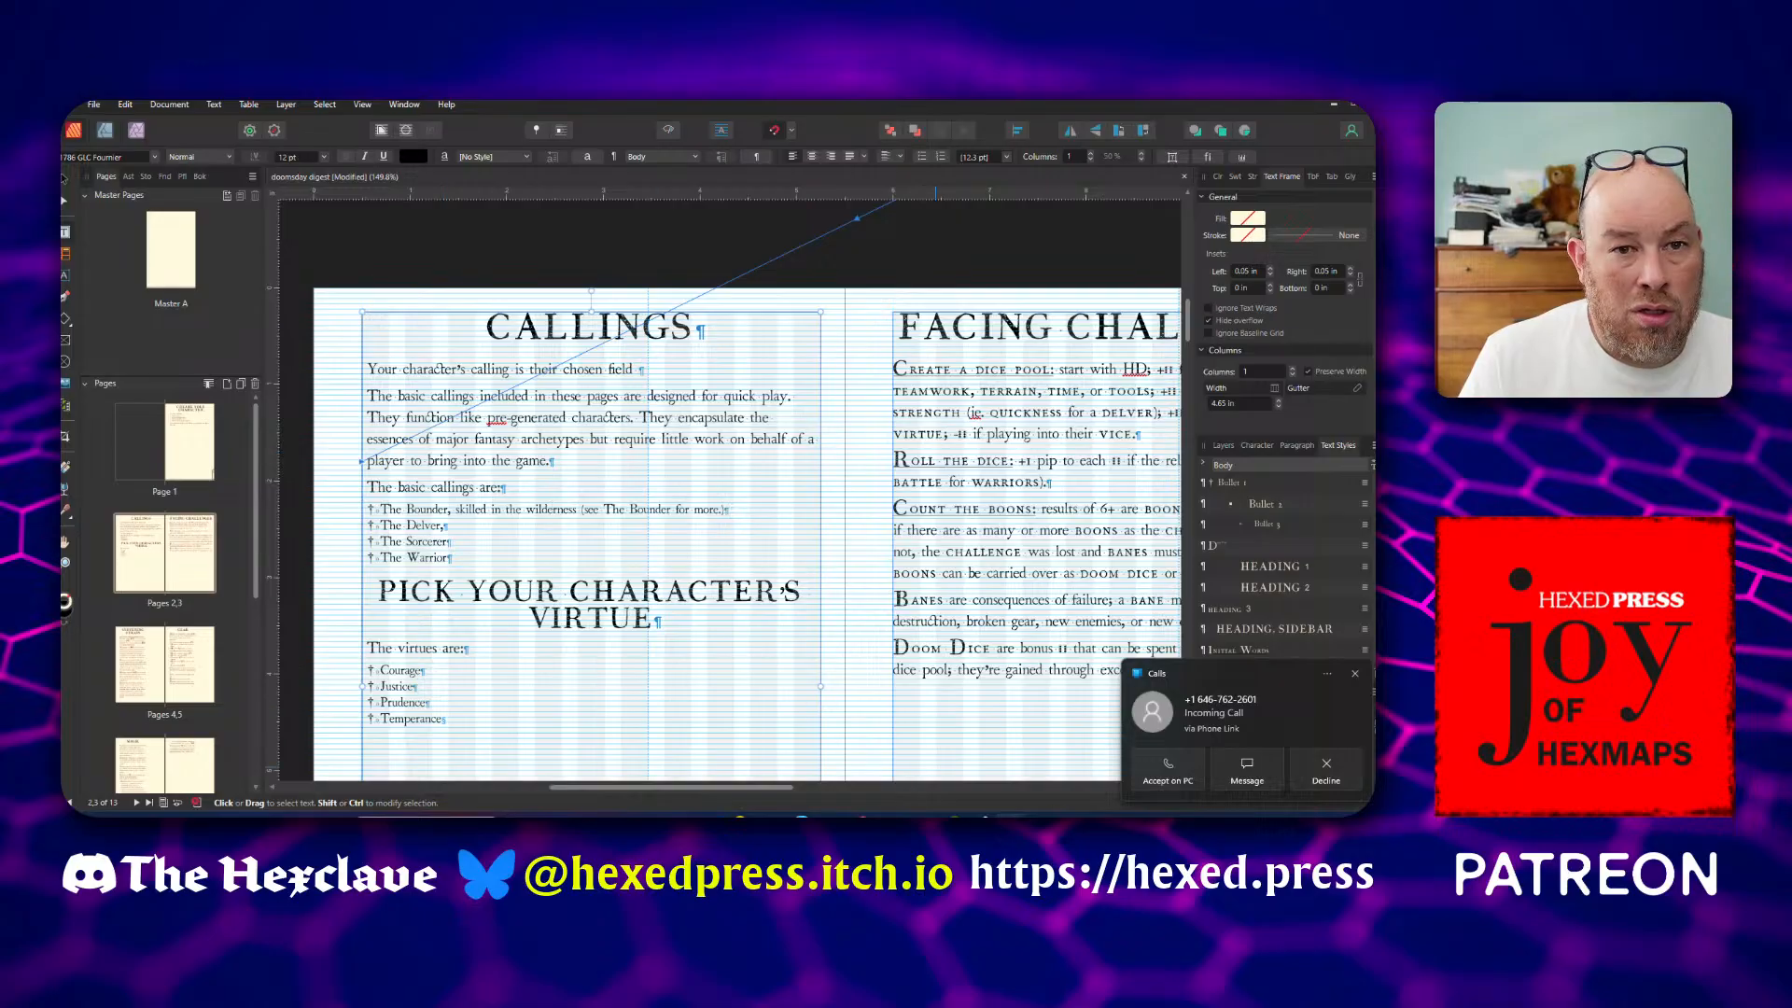
{"action": "left_click", "coordinate": [1326, 774]}
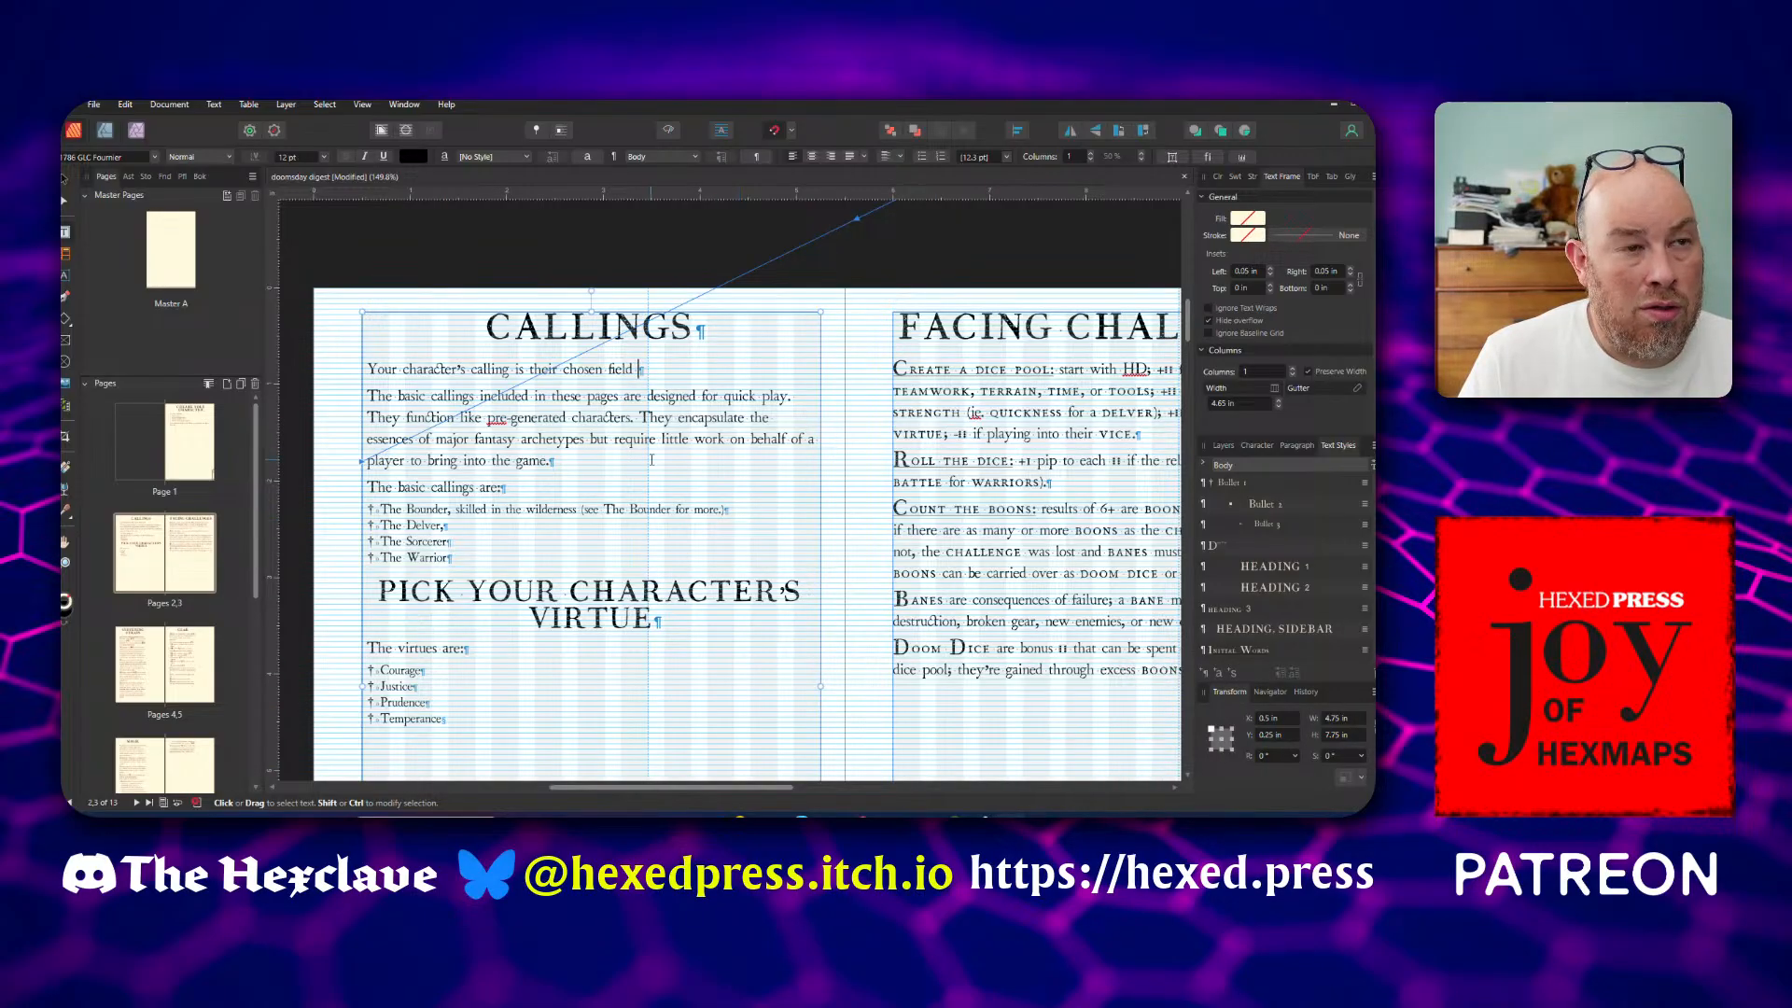
{"action": "type", "text": "of "}
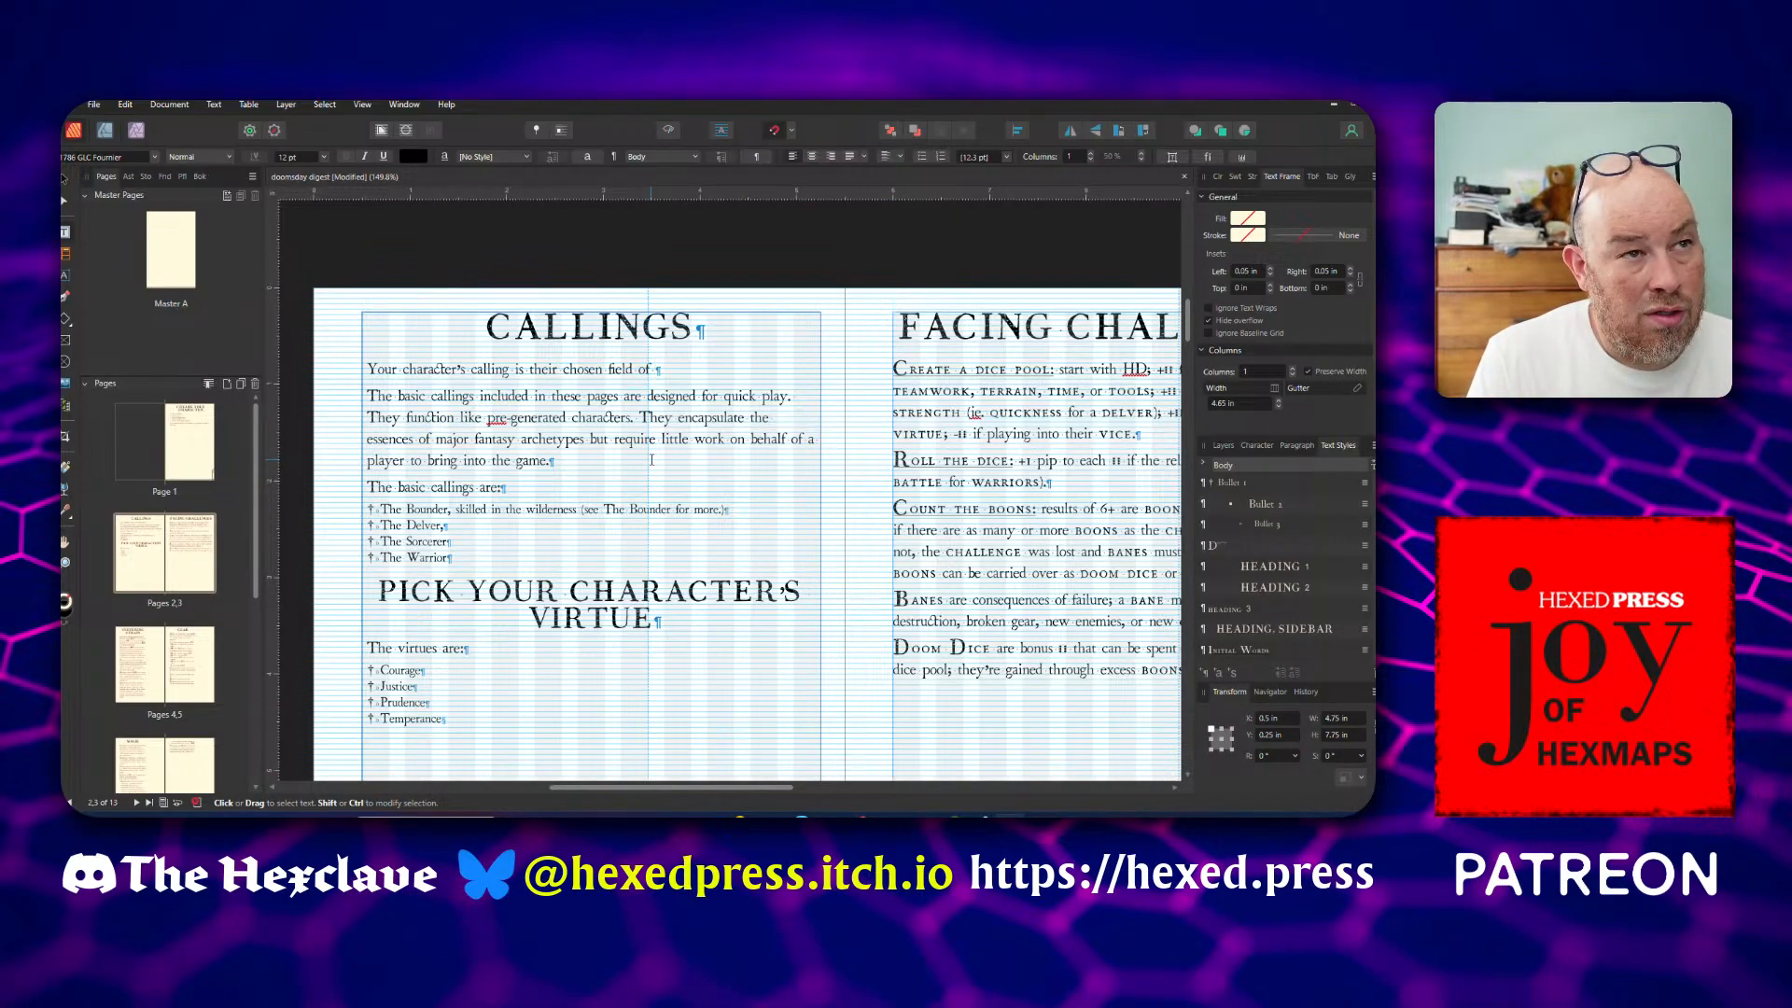
{"action": "type", "text": "expert"}
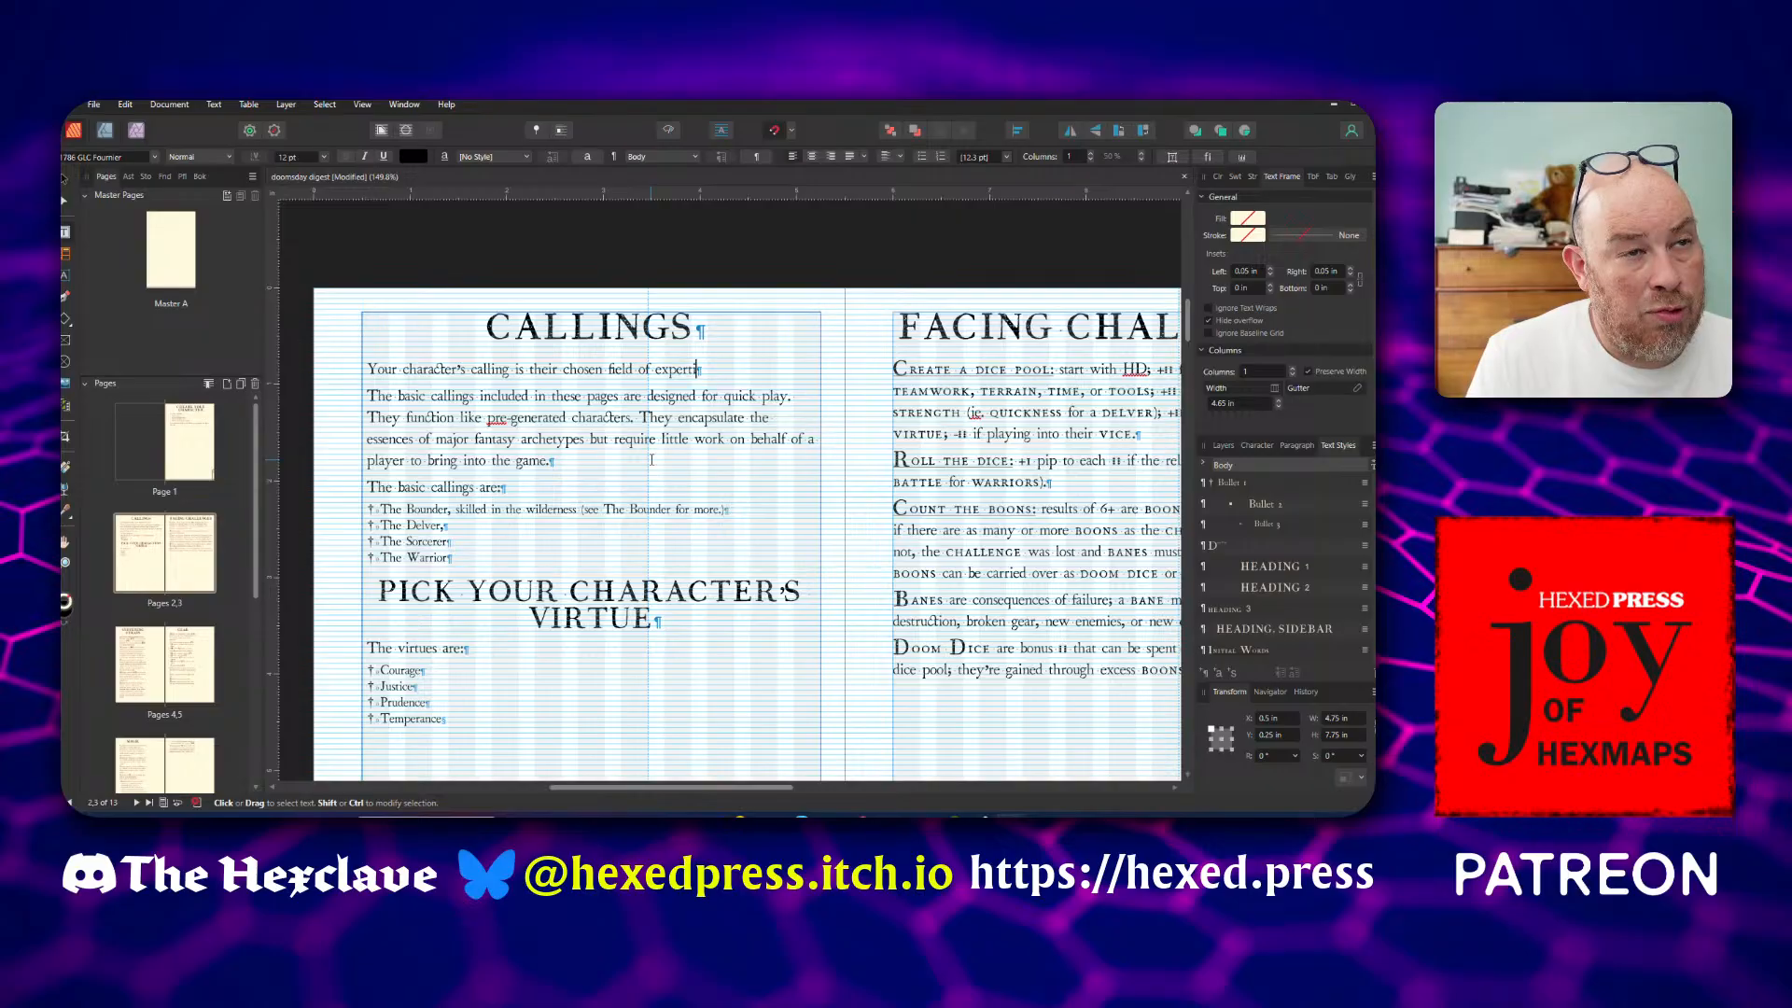
{"action": "type", "text": "ise"}
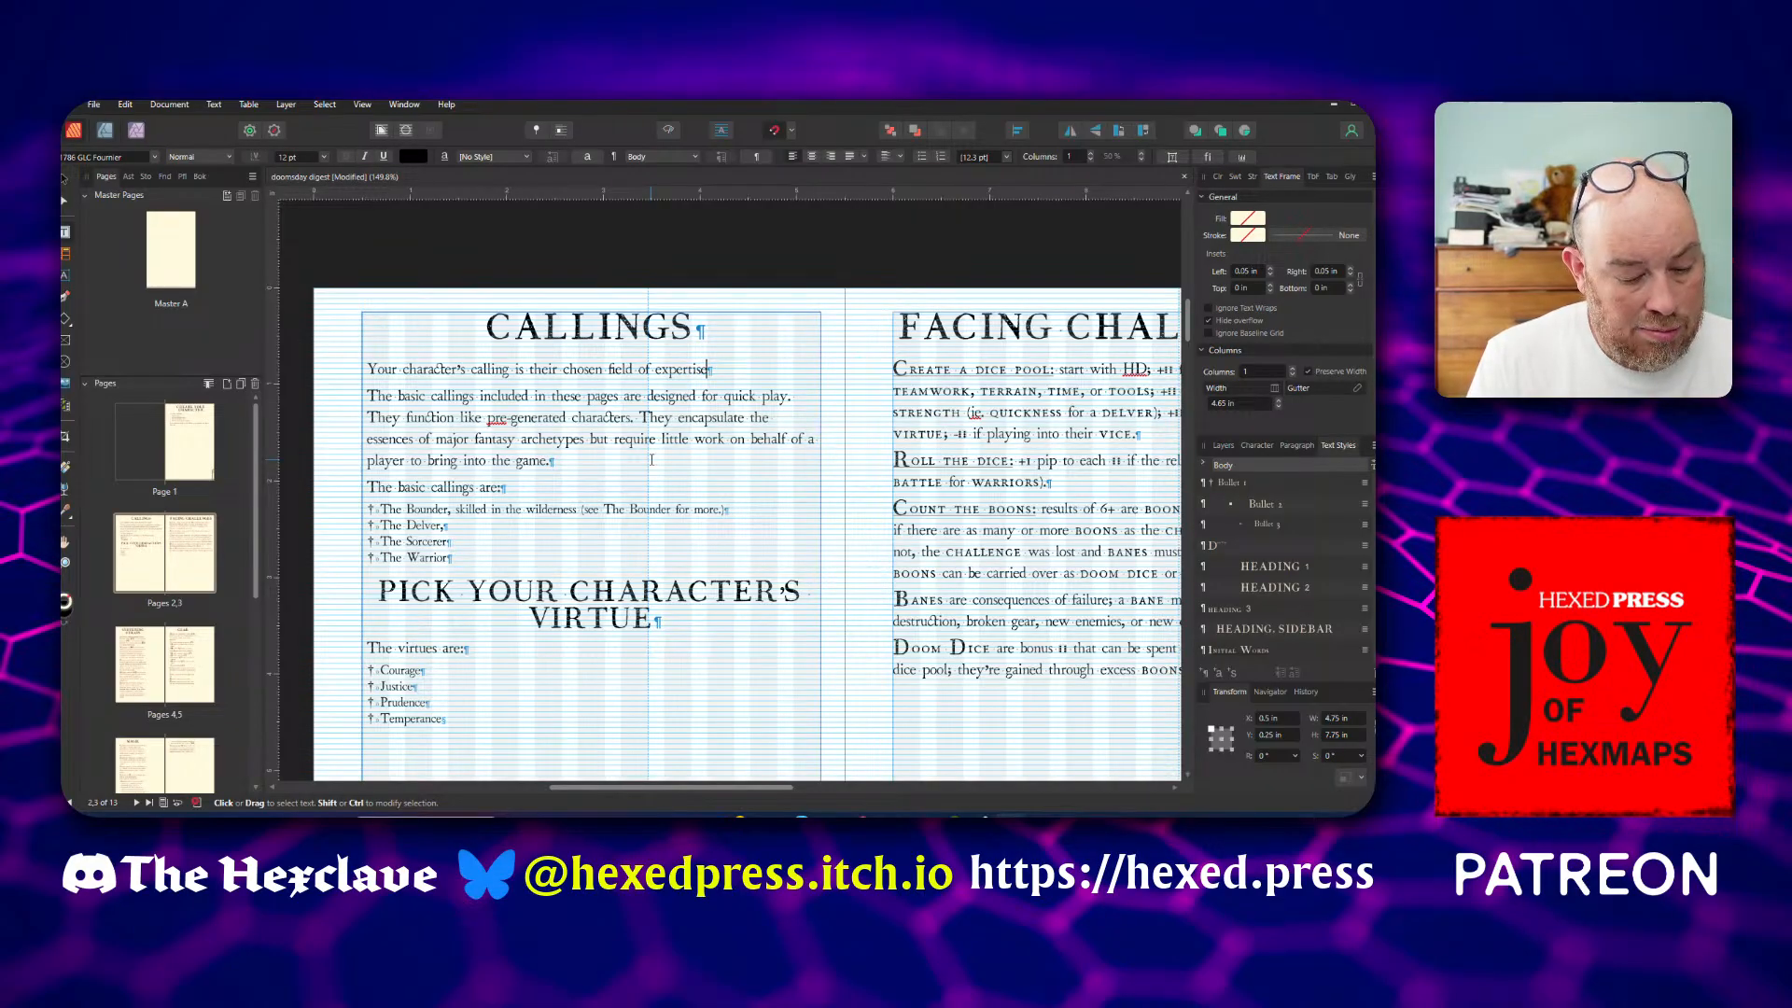
{"action": "type", "text": "."}
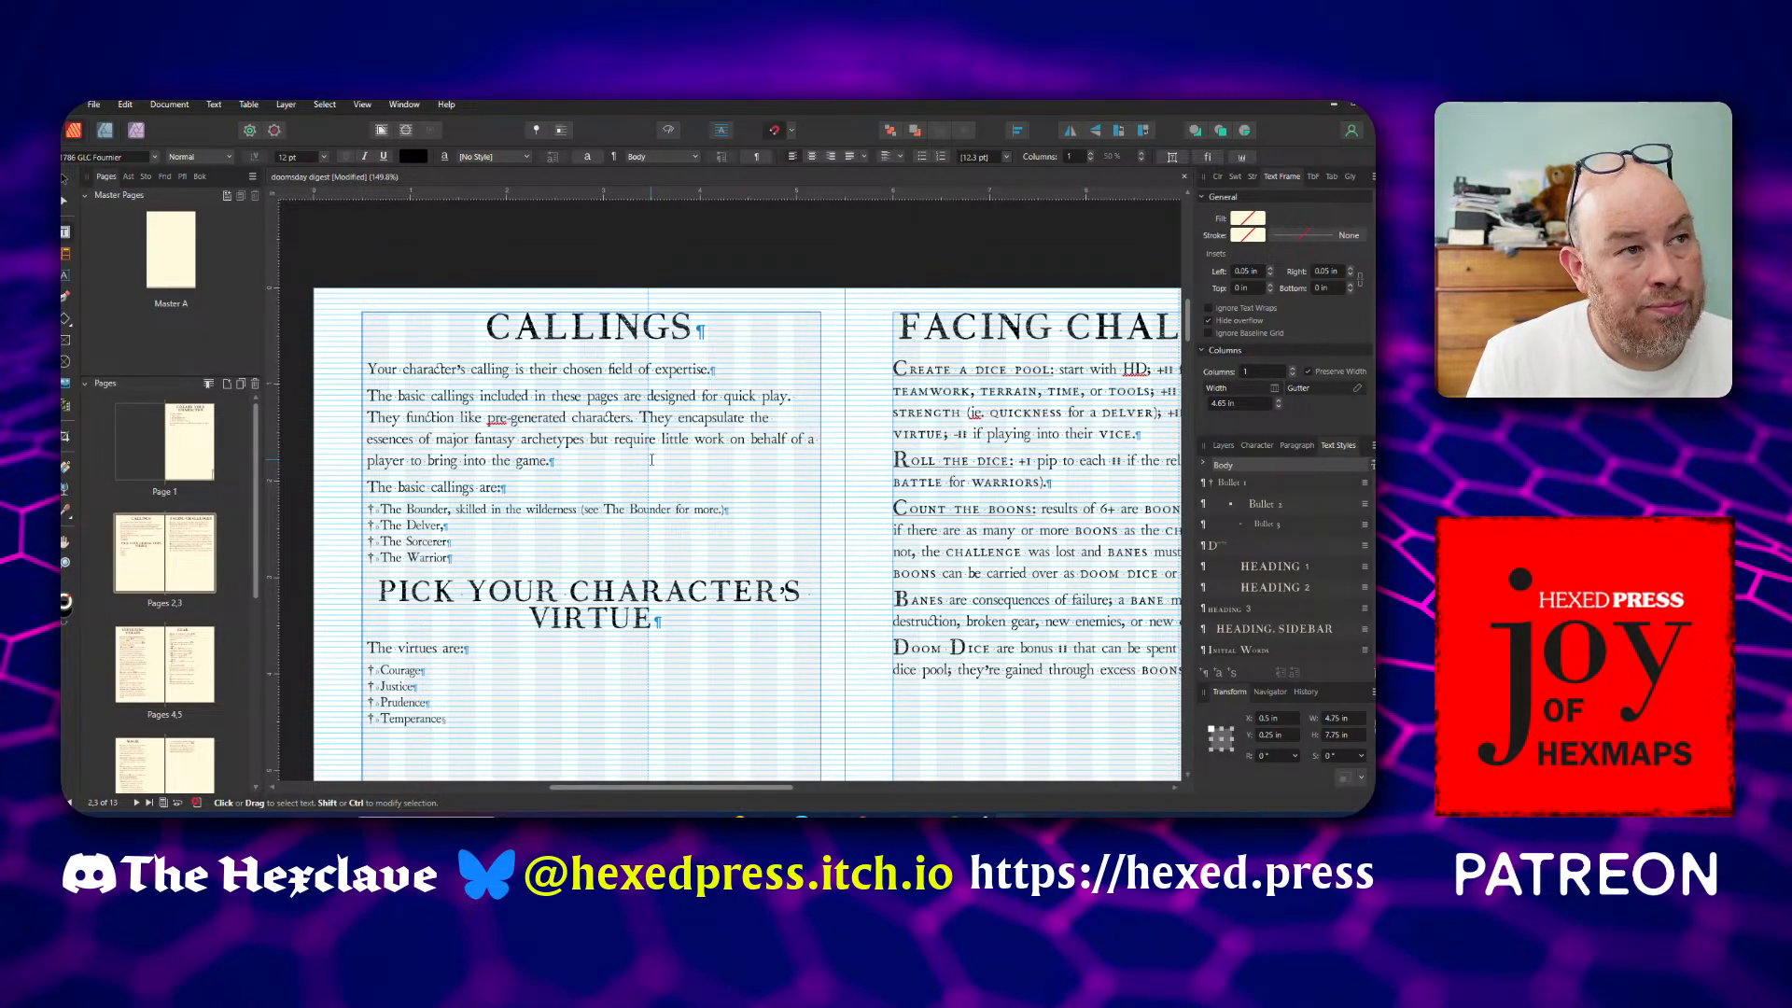
Merge the paragraph starting "The basic callings included" onto the end of the new opening sentence and save the document
{"action": "key", "text": "Escape"}
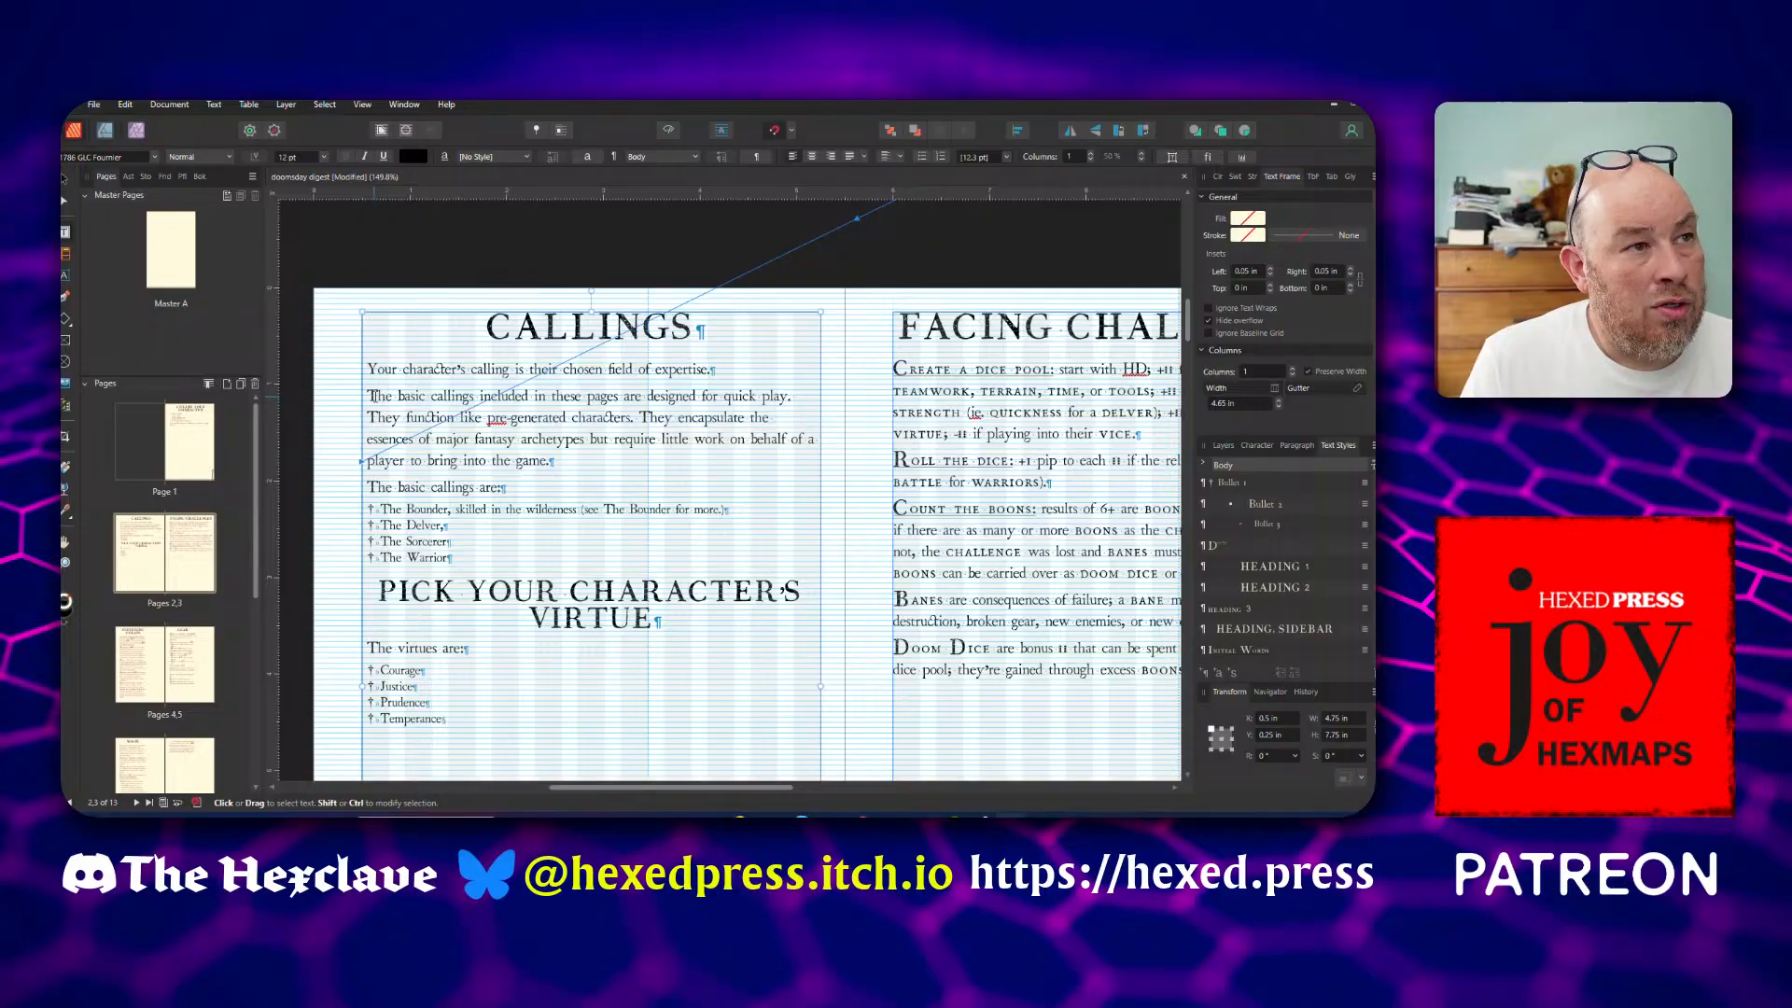
{"action": "key", "text": "Delete"}
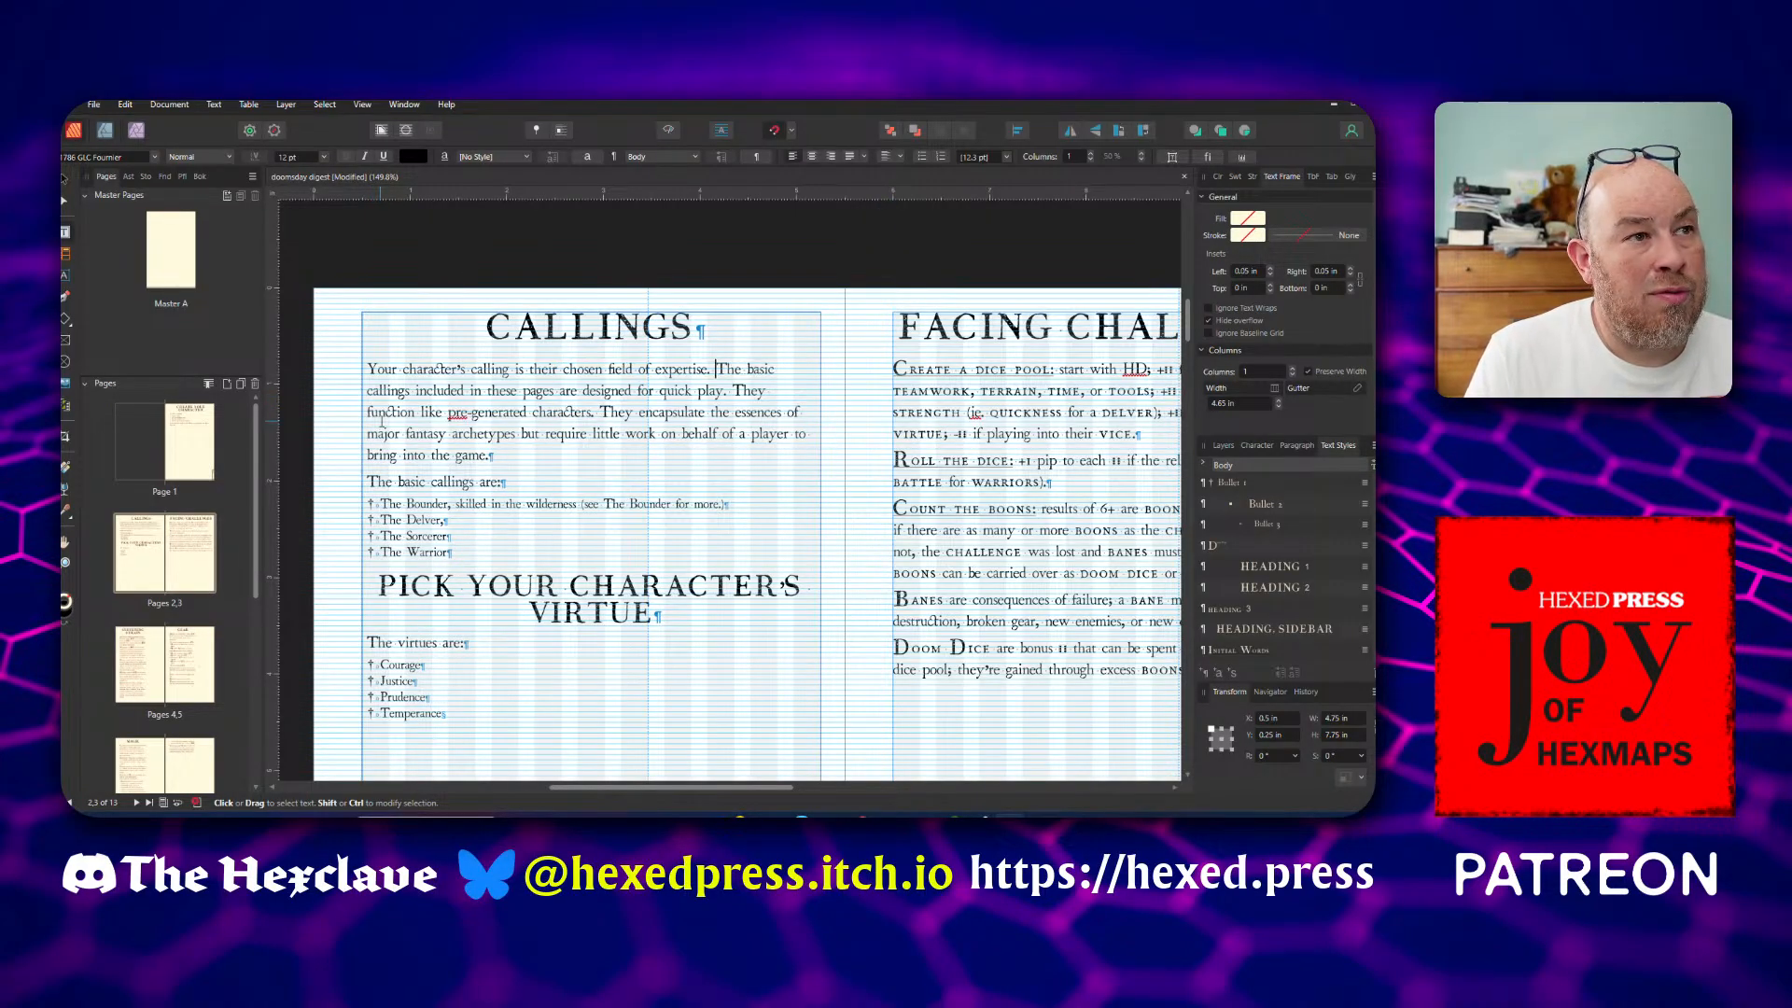
{"action": "scroll", "coordinate": [381, 420], "scroll_direction": "up", "scroll_amount": 1}
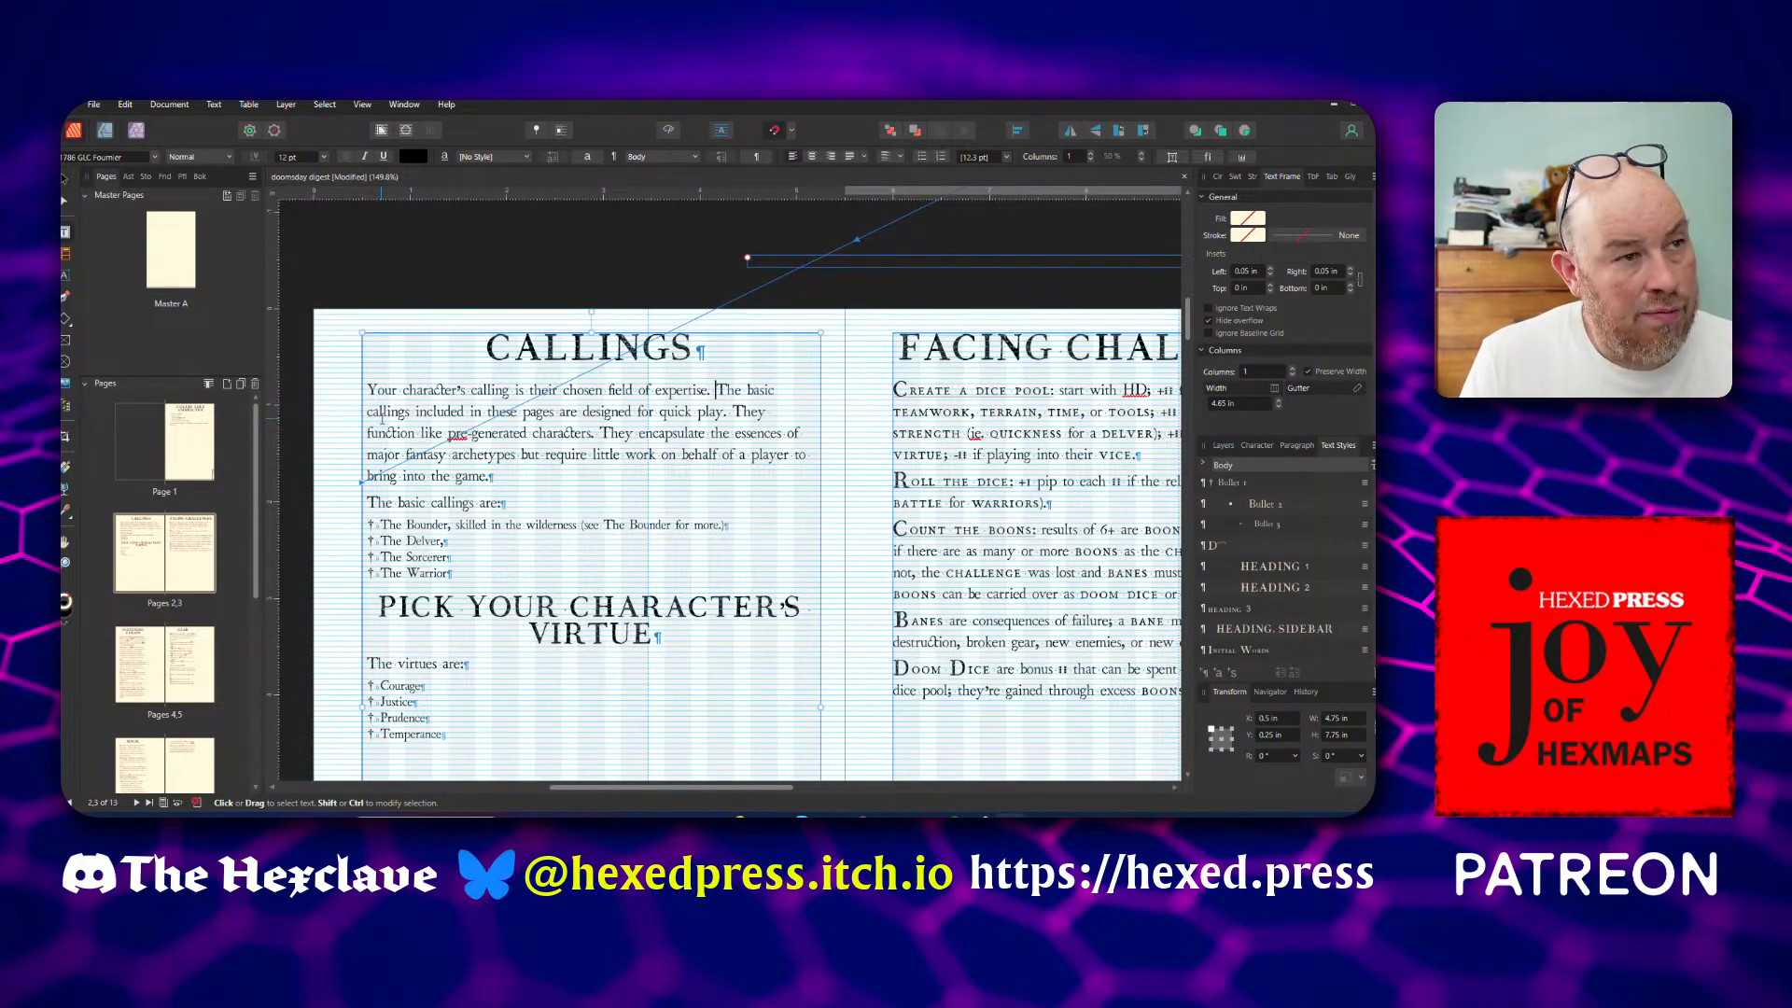
{"action": "key", "text": "ctrl+s"}
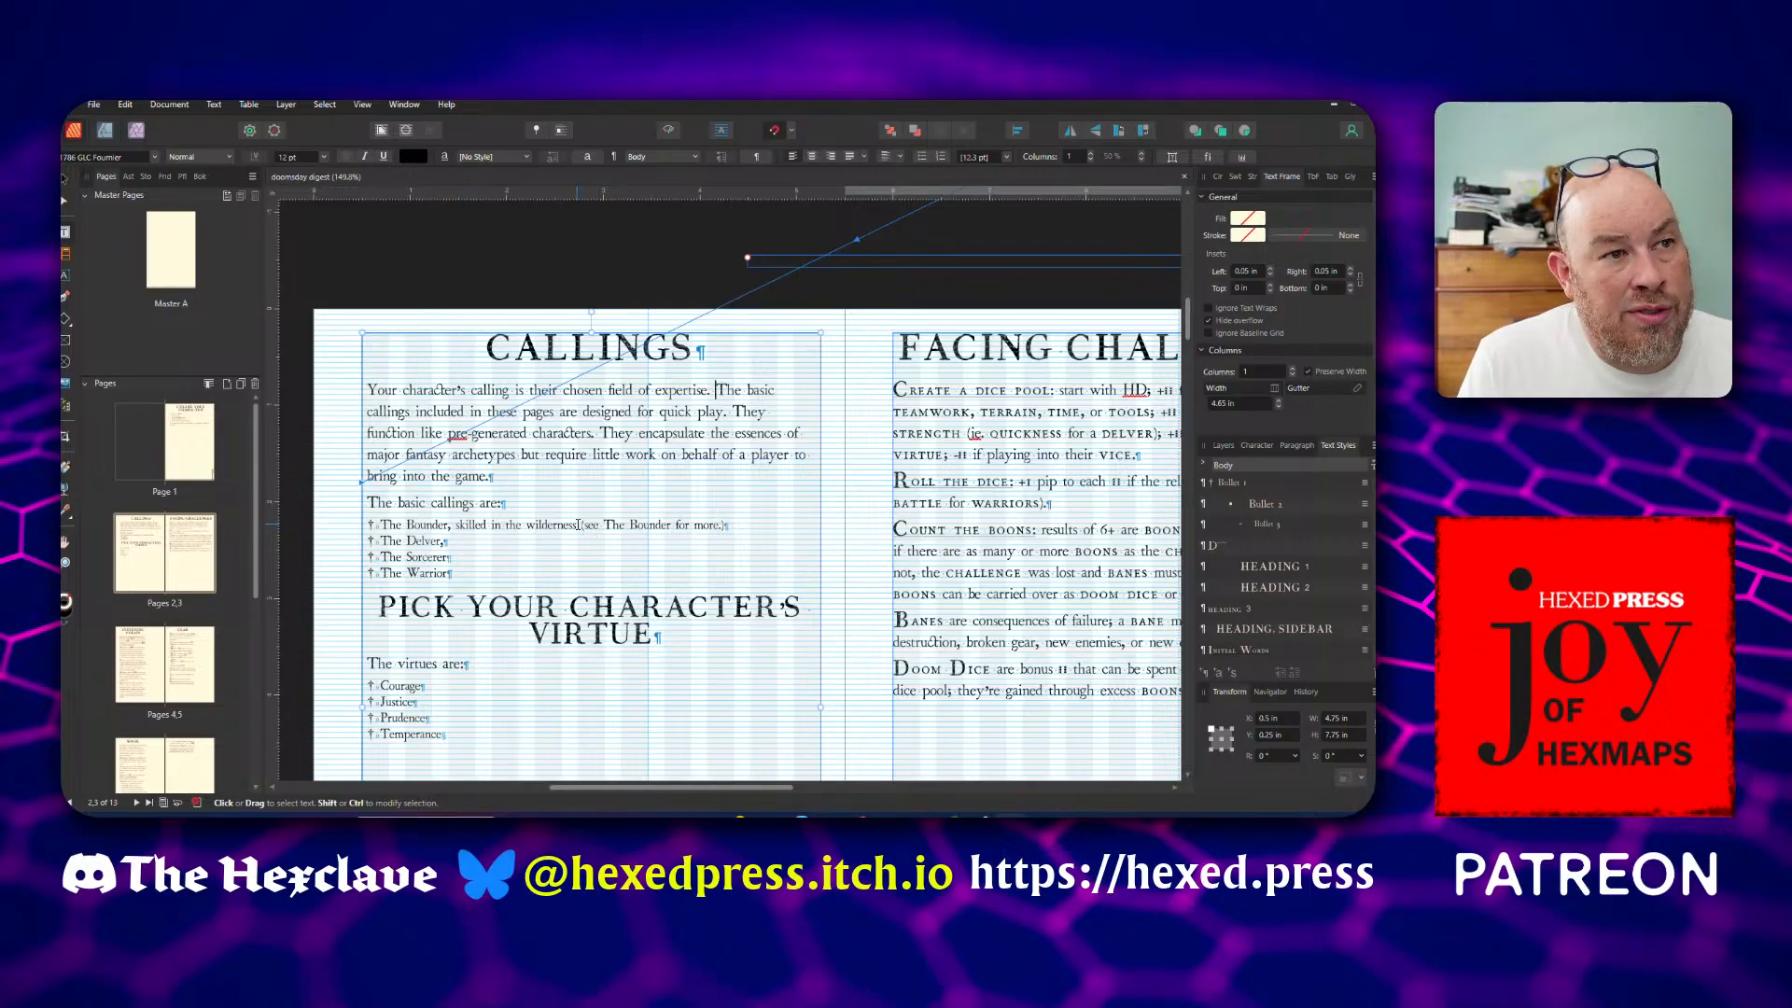
End the Bounder bullet after "skilled in the wilderness." and extend the Delver bullet with ", skilled in dungeons and other strange locations;"
{"action": "left_click_drag", "start_coordinate": [578, 526], "coordinate": [720, 544]}
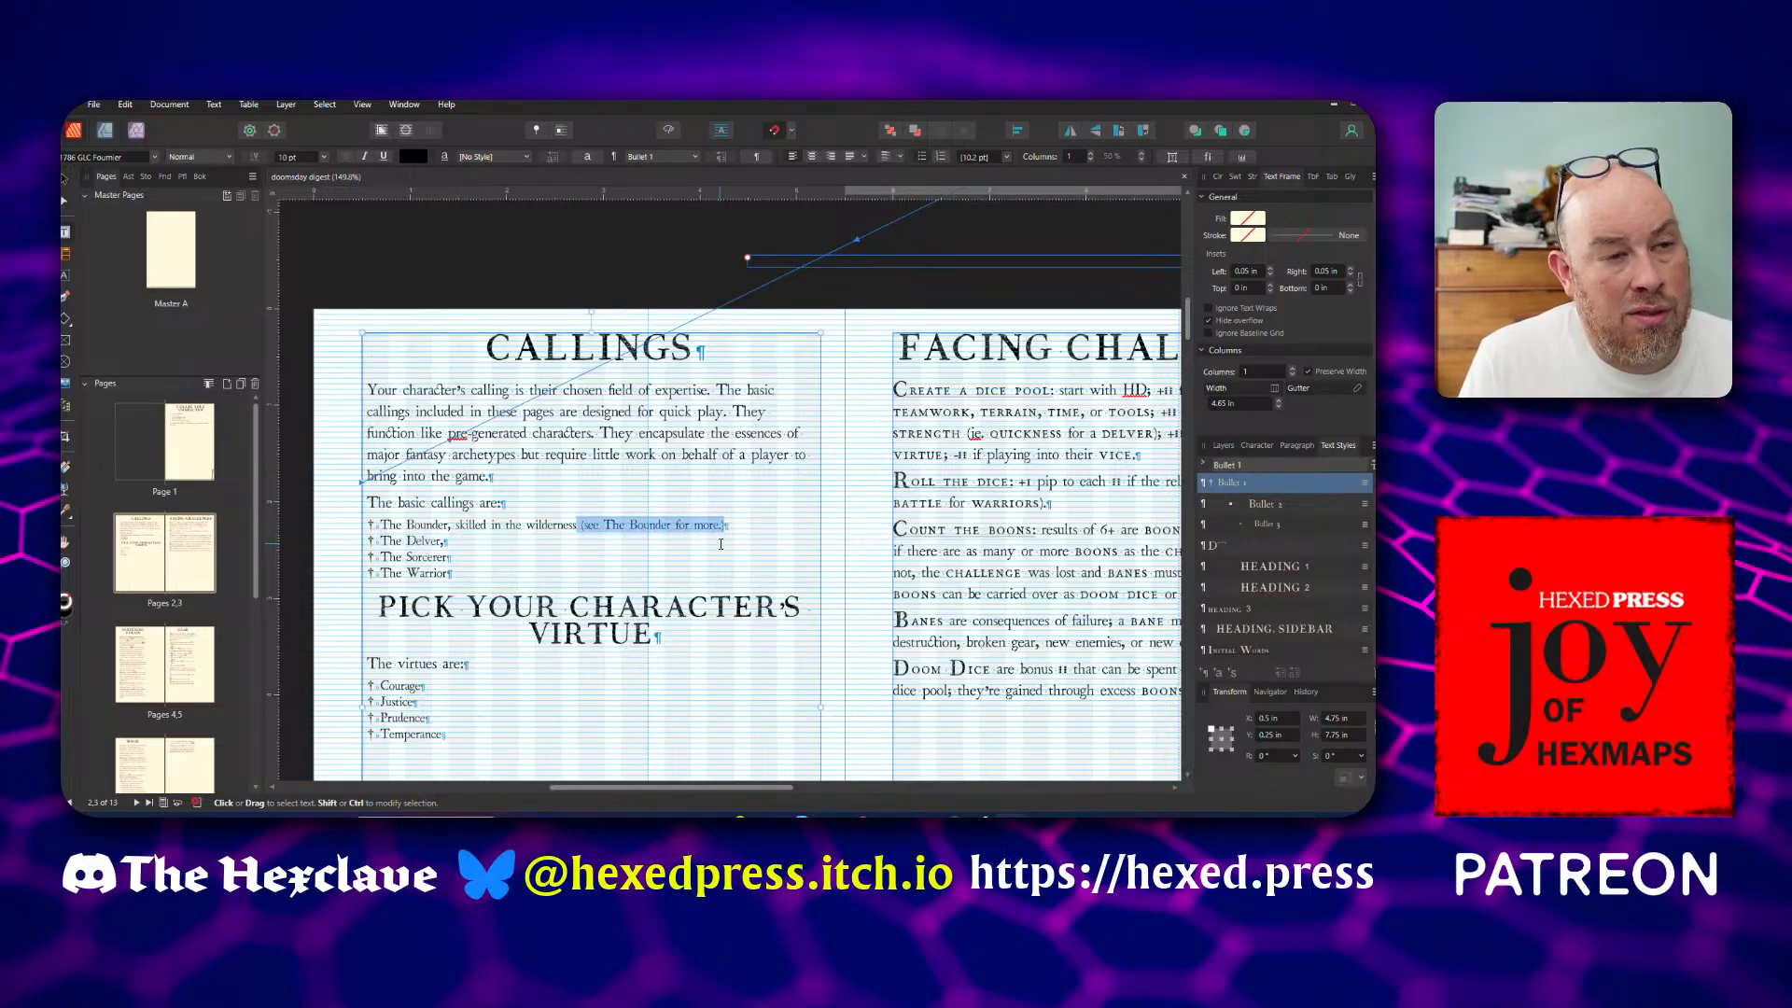
{"action": "type", "text": "."}
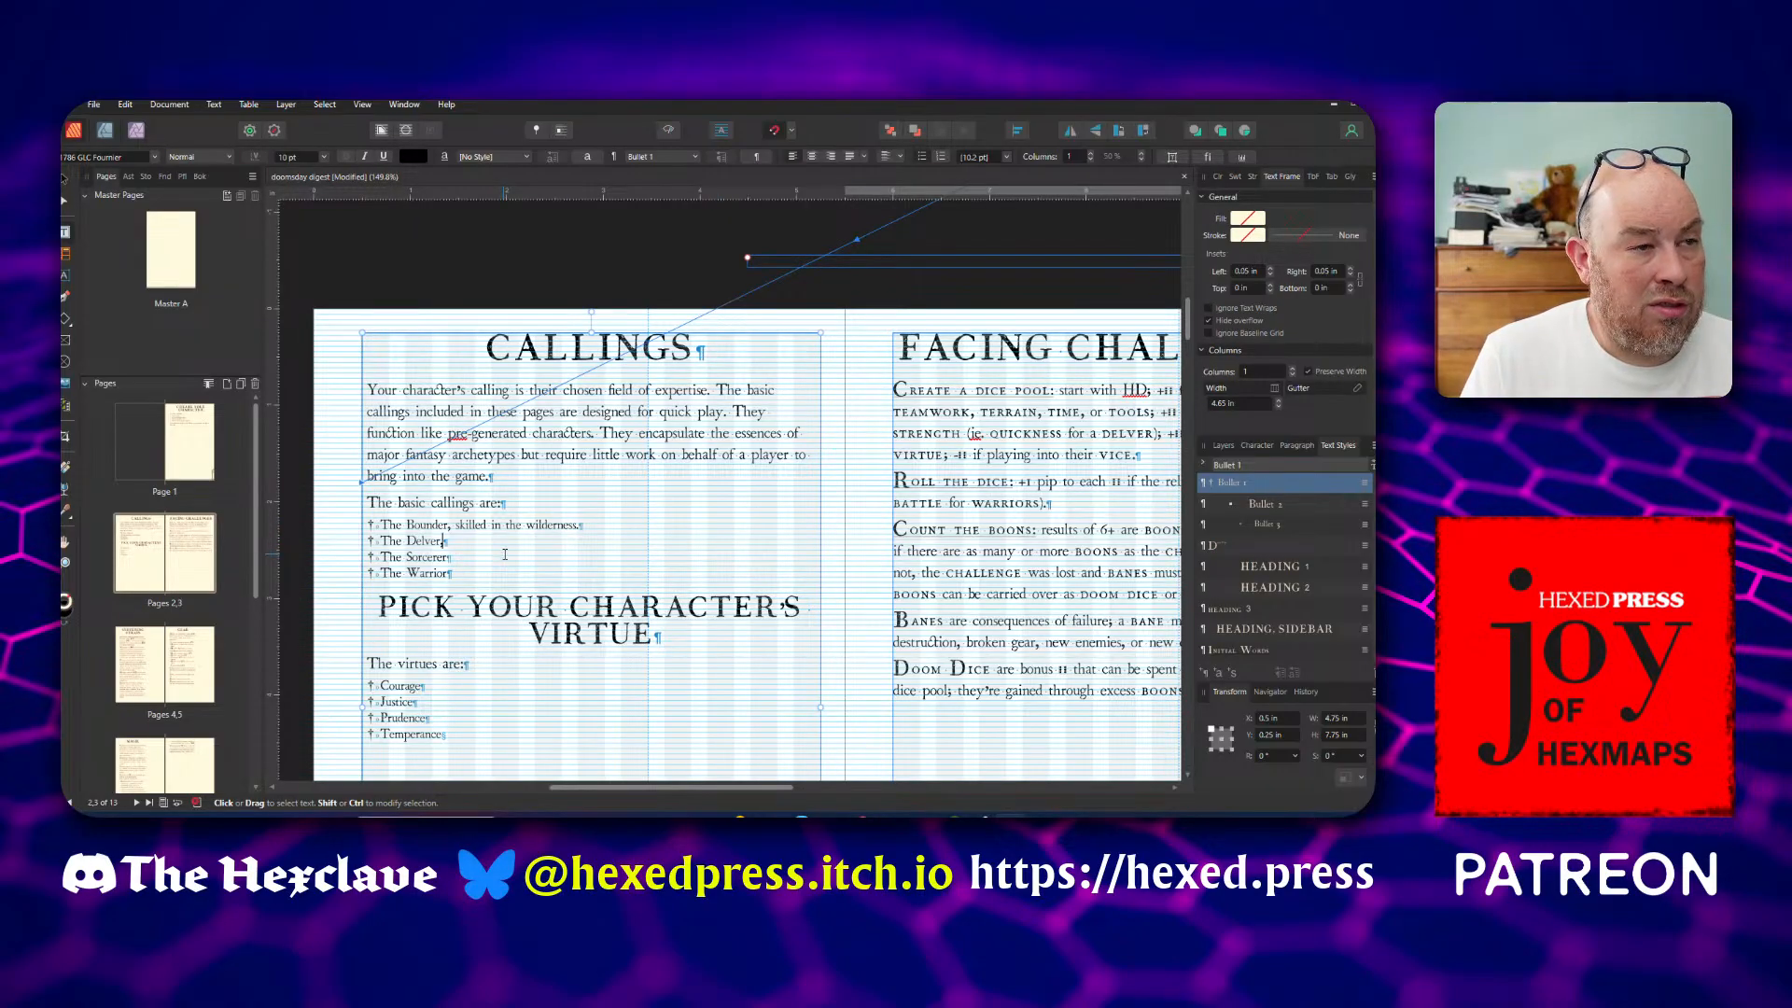
{"action": "scroll", "coordinate": [504, 554], "scroll_direction": "up", "scroll_amount": 3, "text": "ctrl"}
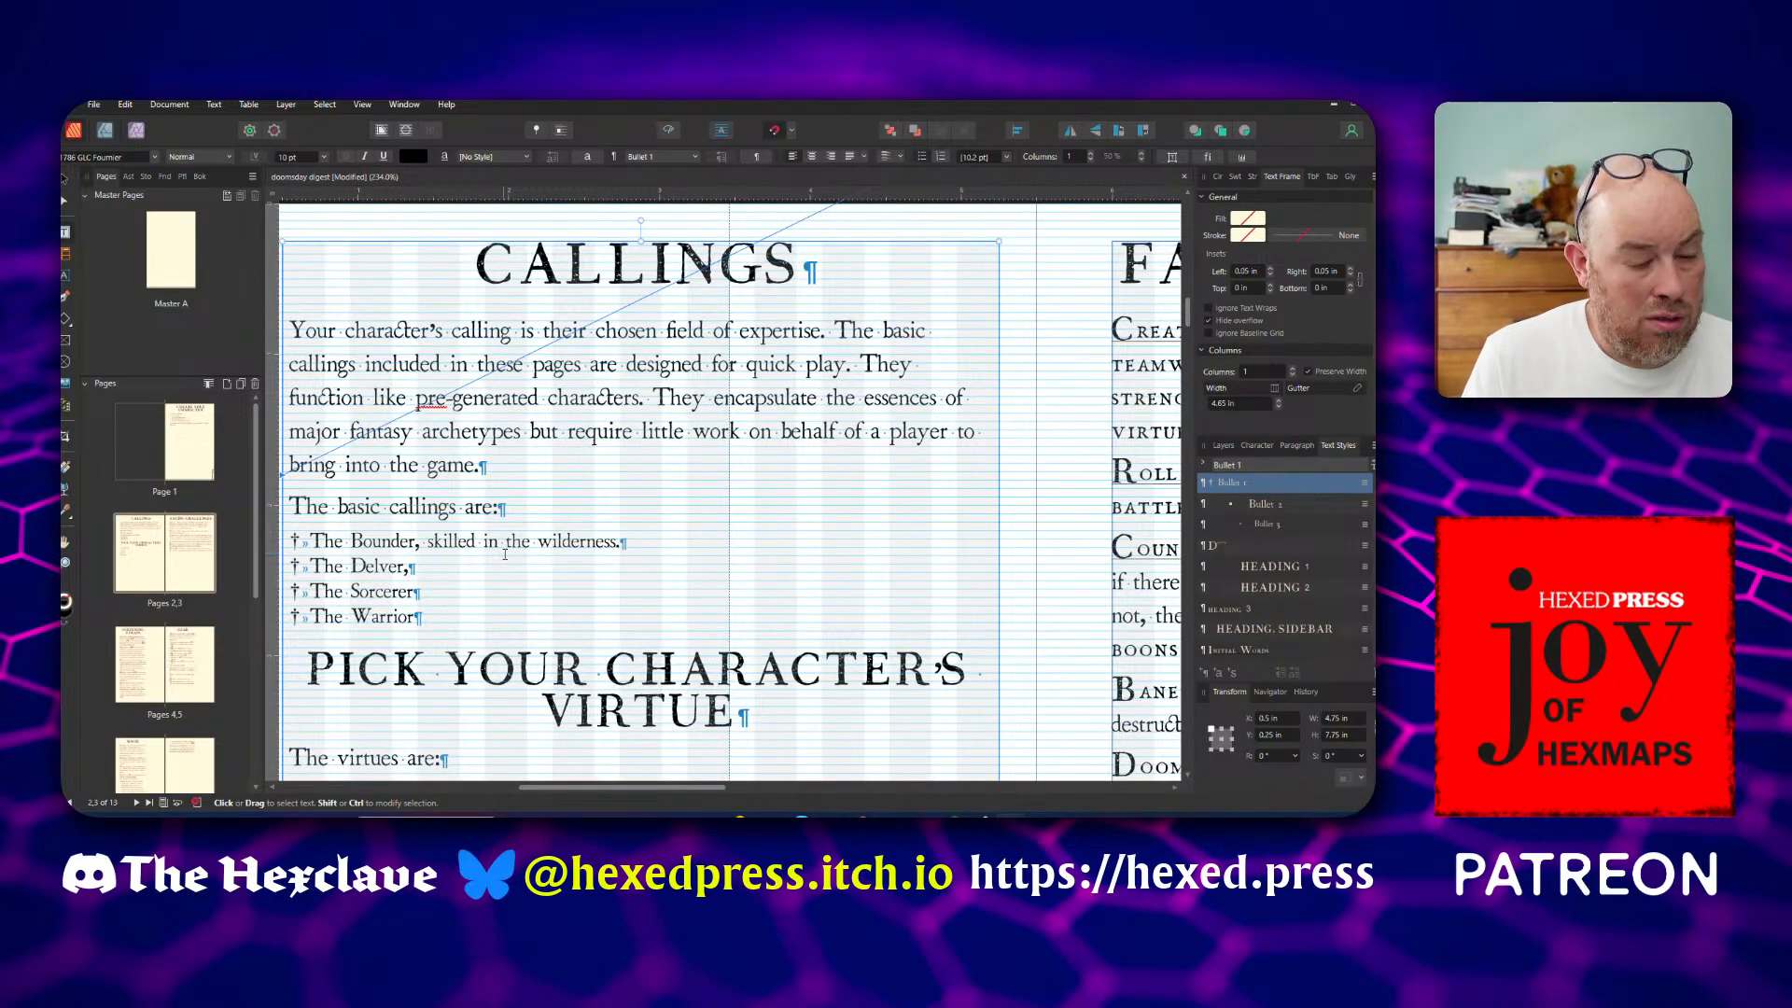
{"action": "left_click", "coordinate": [505, 555]}
{"action": "type", "text": "skilled i"}
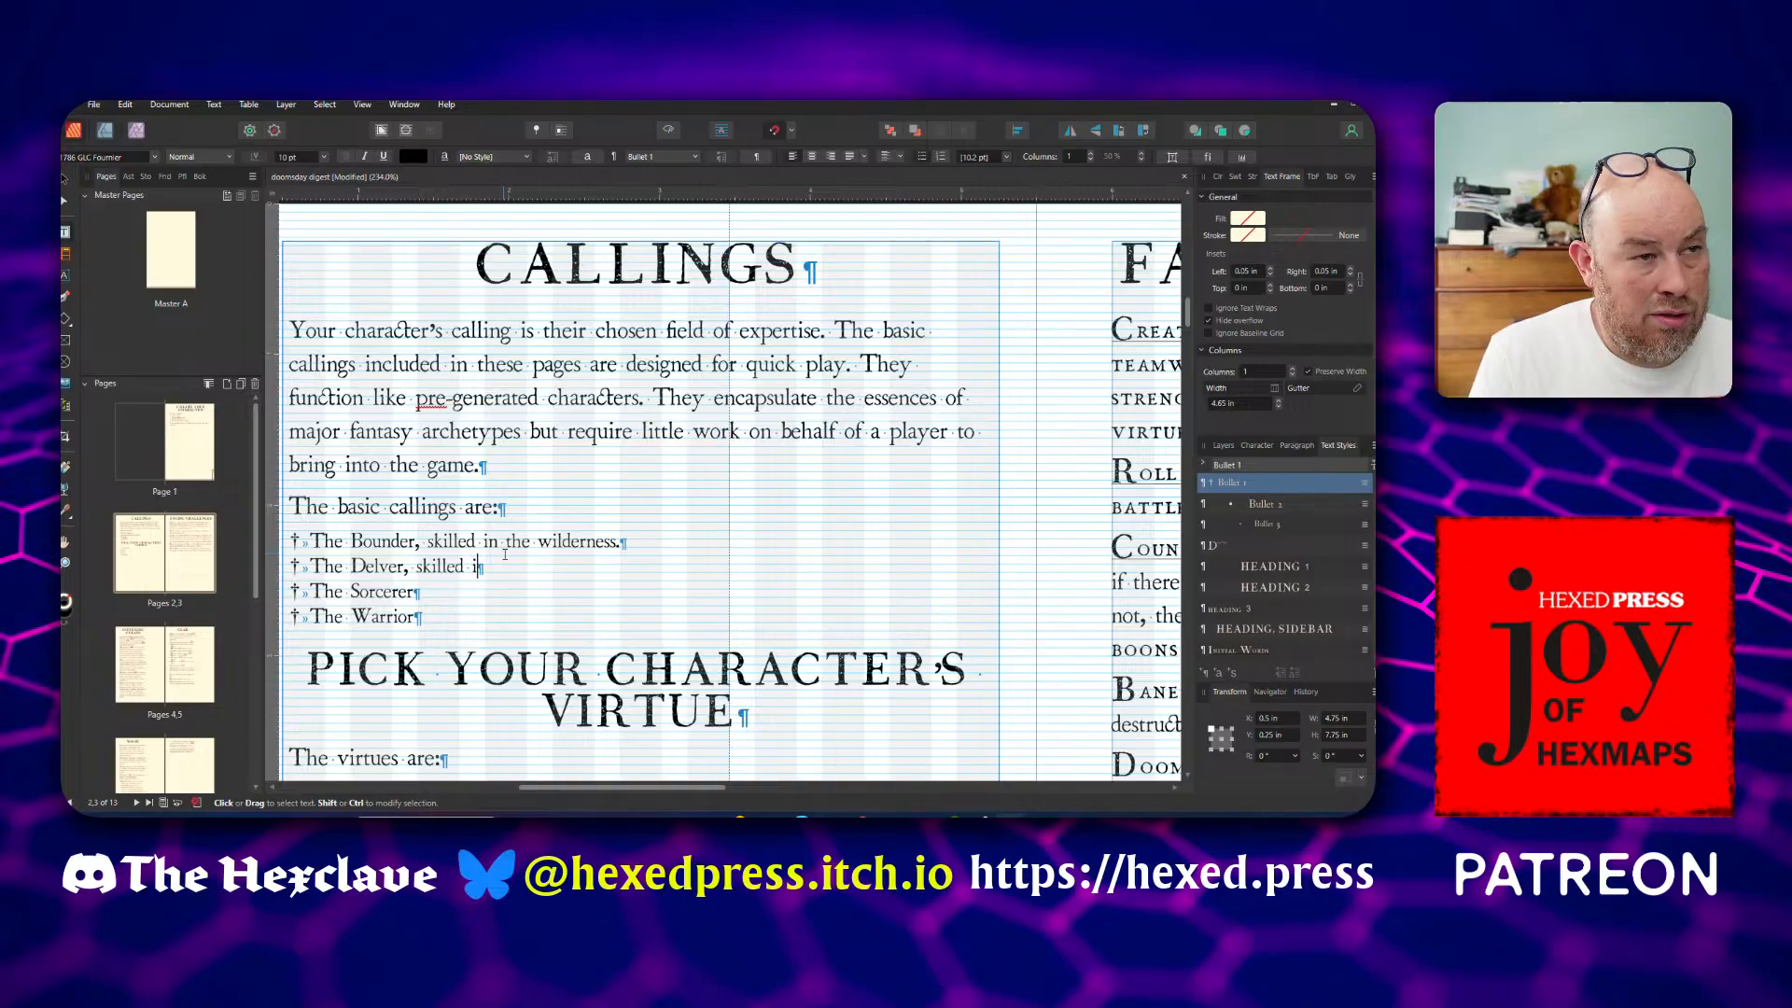
{"action": "type", "text": "n"}
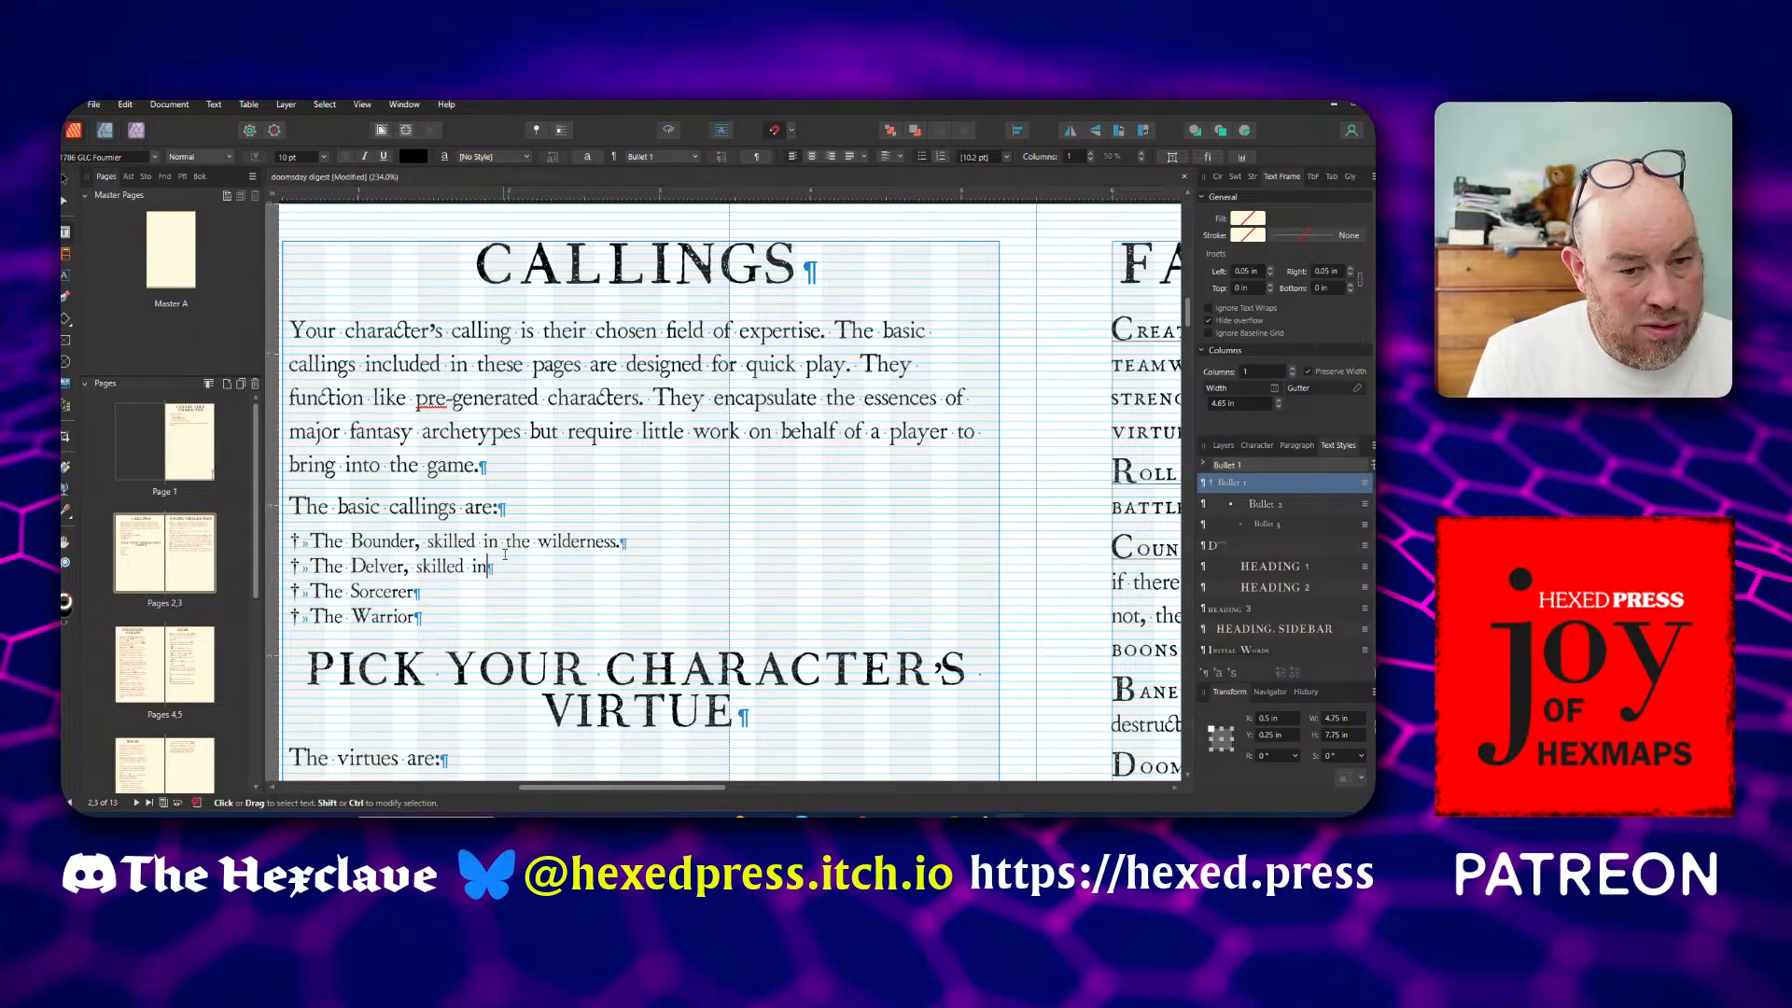
{"action": "type", "text": "the"}
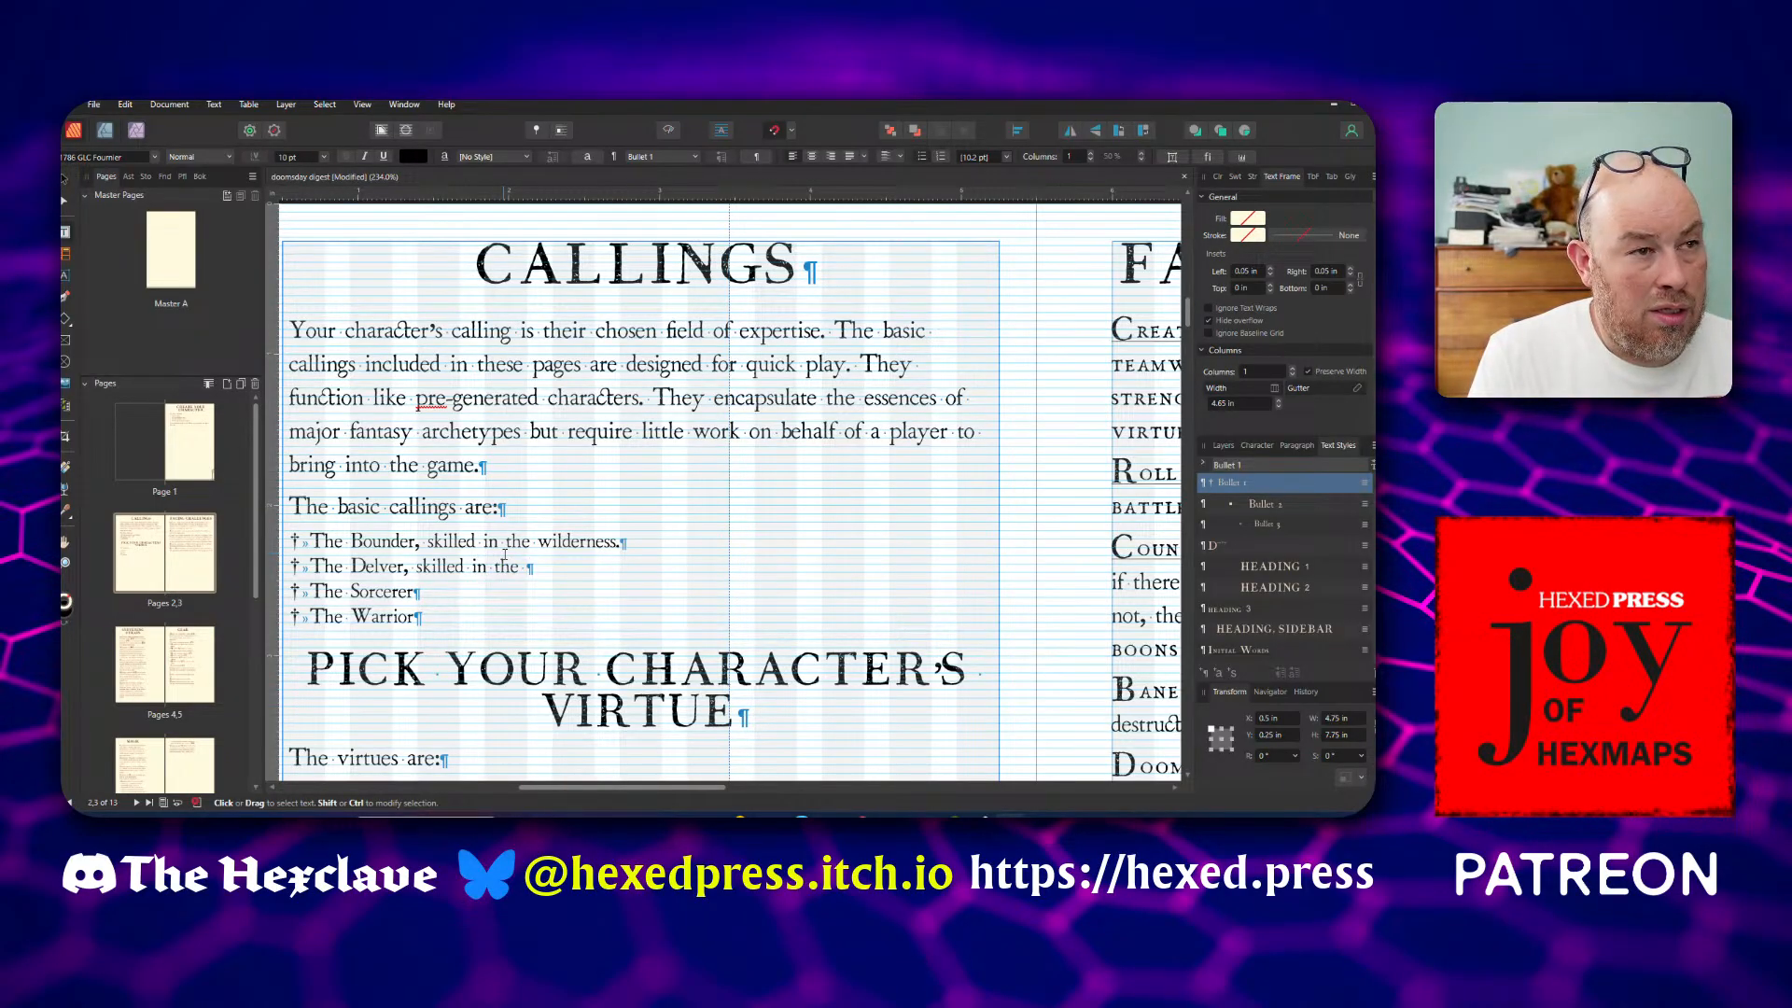
{"action": "key", "text": "BackSpace"}
{"action": "key", "text": "BackSpace"}
{"action": "key", "text": "BackSpace"}
{"action": "key", "text": "BackSpace"}
{"action": "type", "text": "dung"}
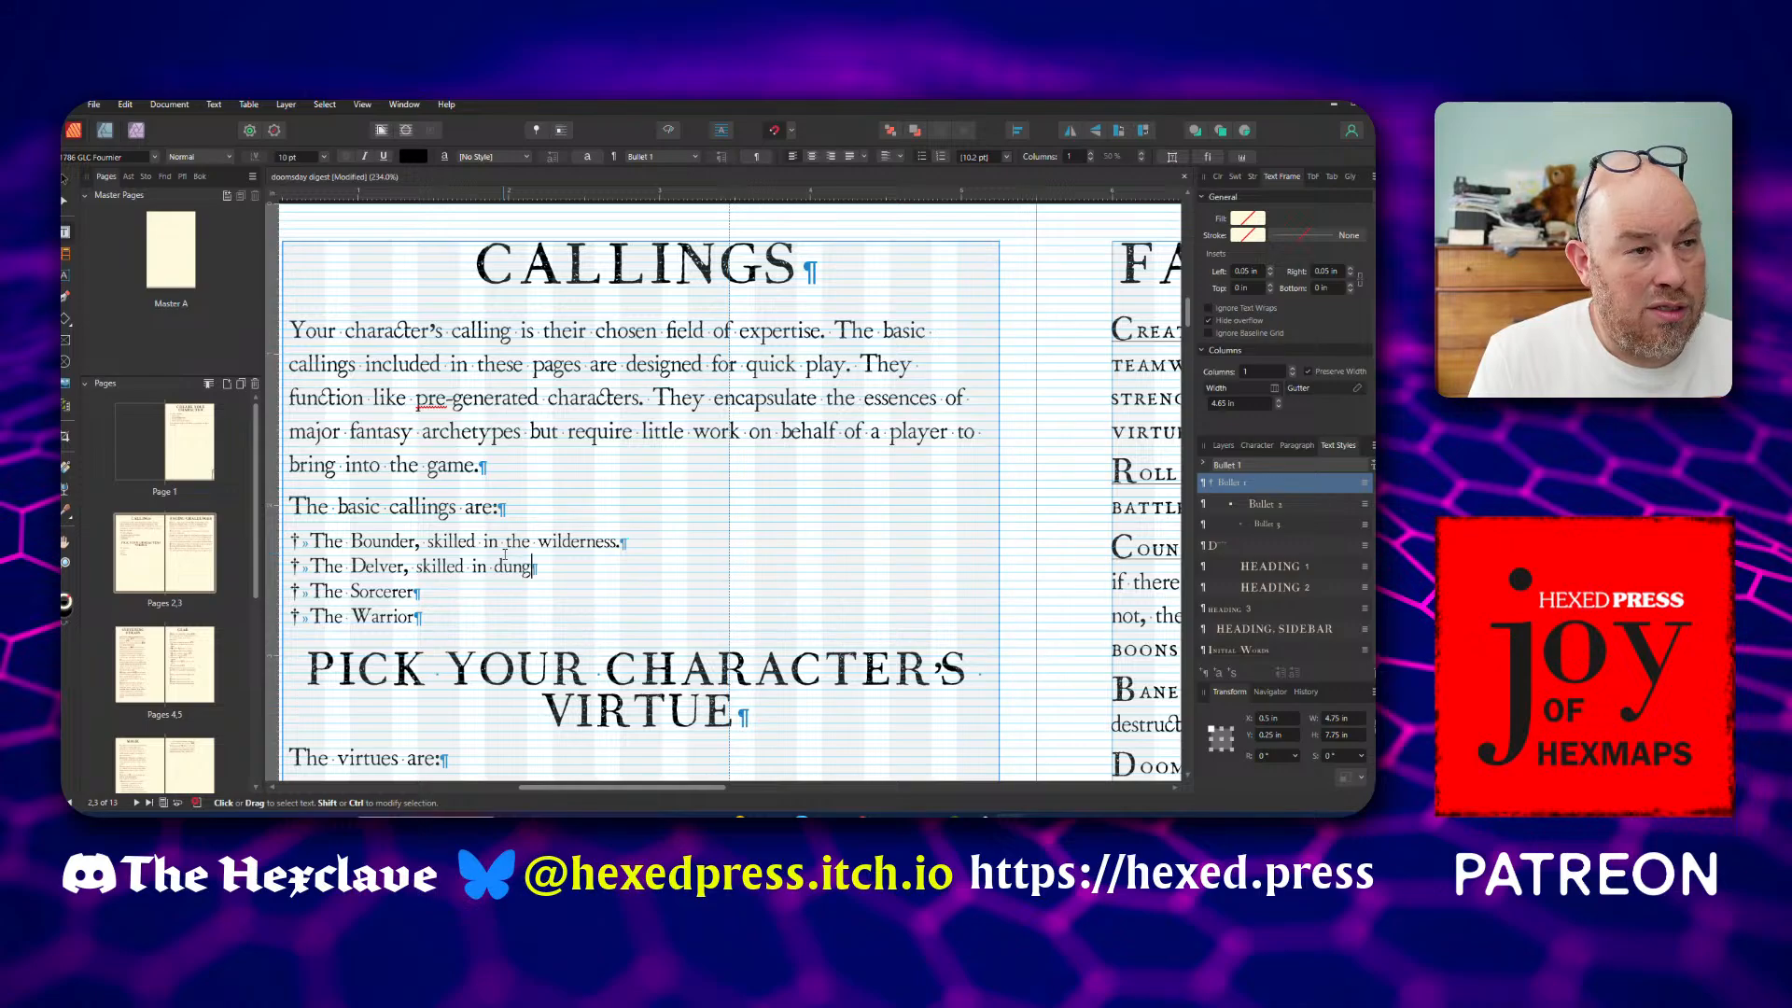
{"action": "type", "text": "eons and other"}
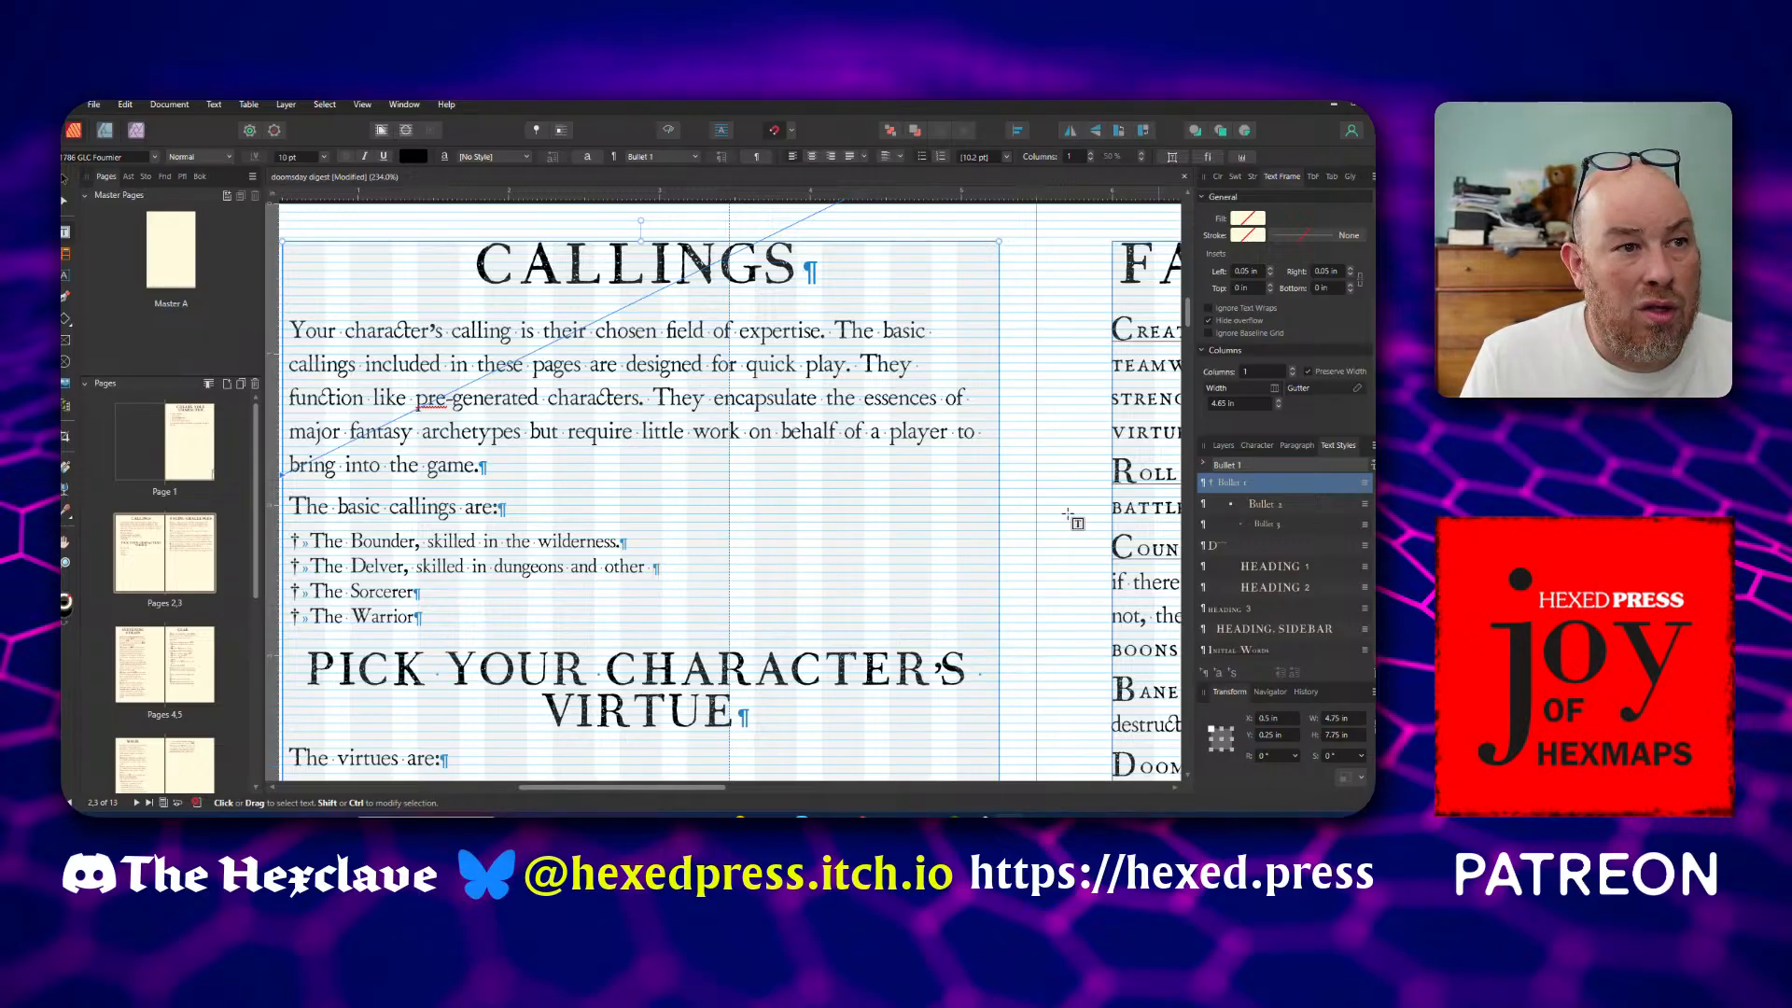
{"action": "type", "text": "stra"}
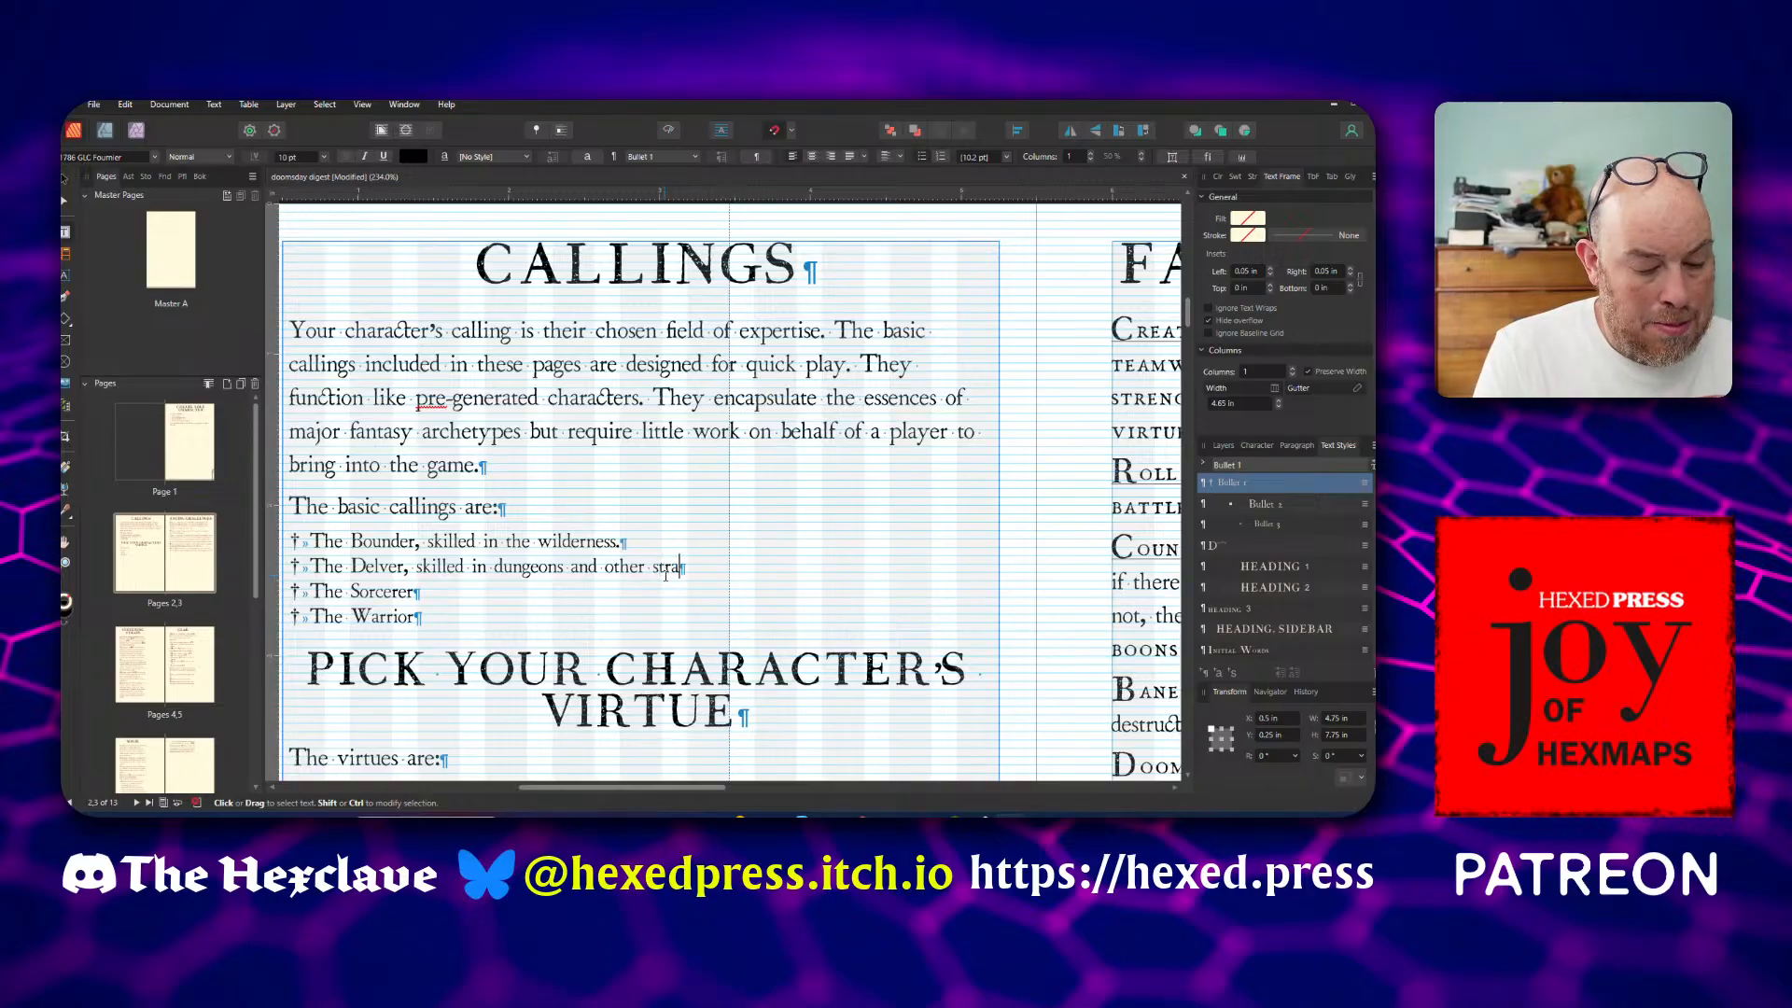
{"action": "type", "text": "nge locations"}
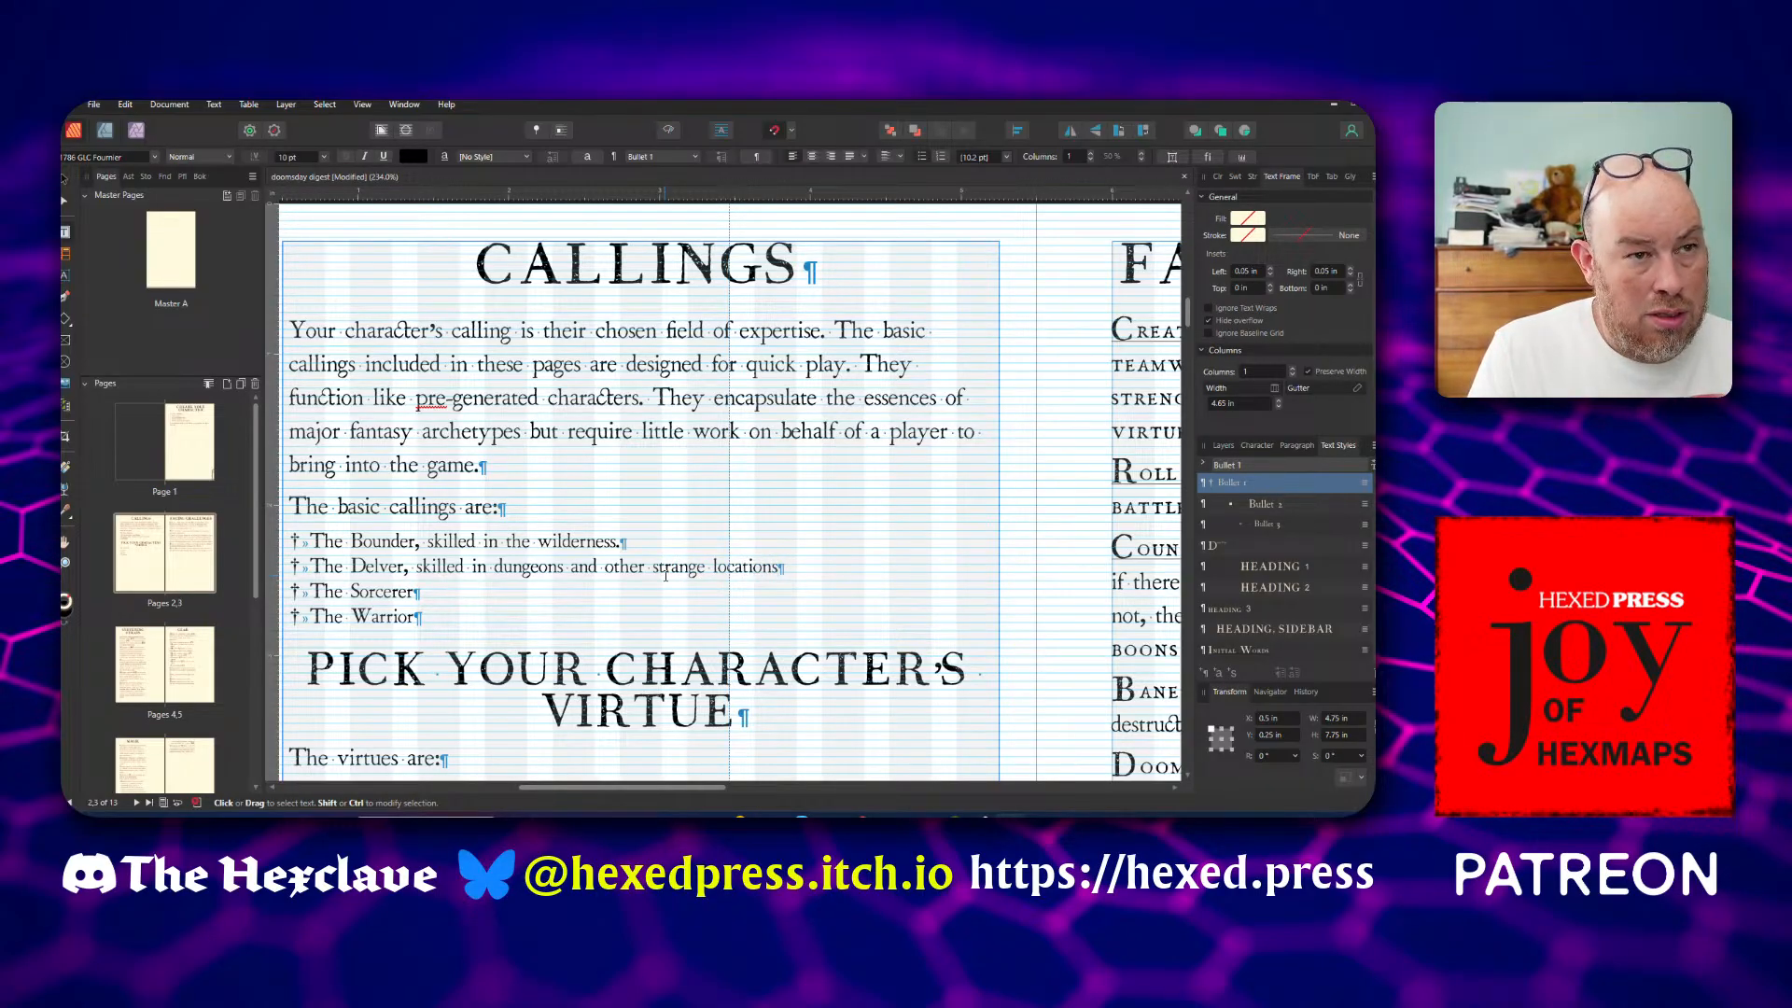
{"action": "type", "text": ";"}
Replace the full stop ending the Bounder bullet with a semicolon
{"action": "key", "text": "Up"}
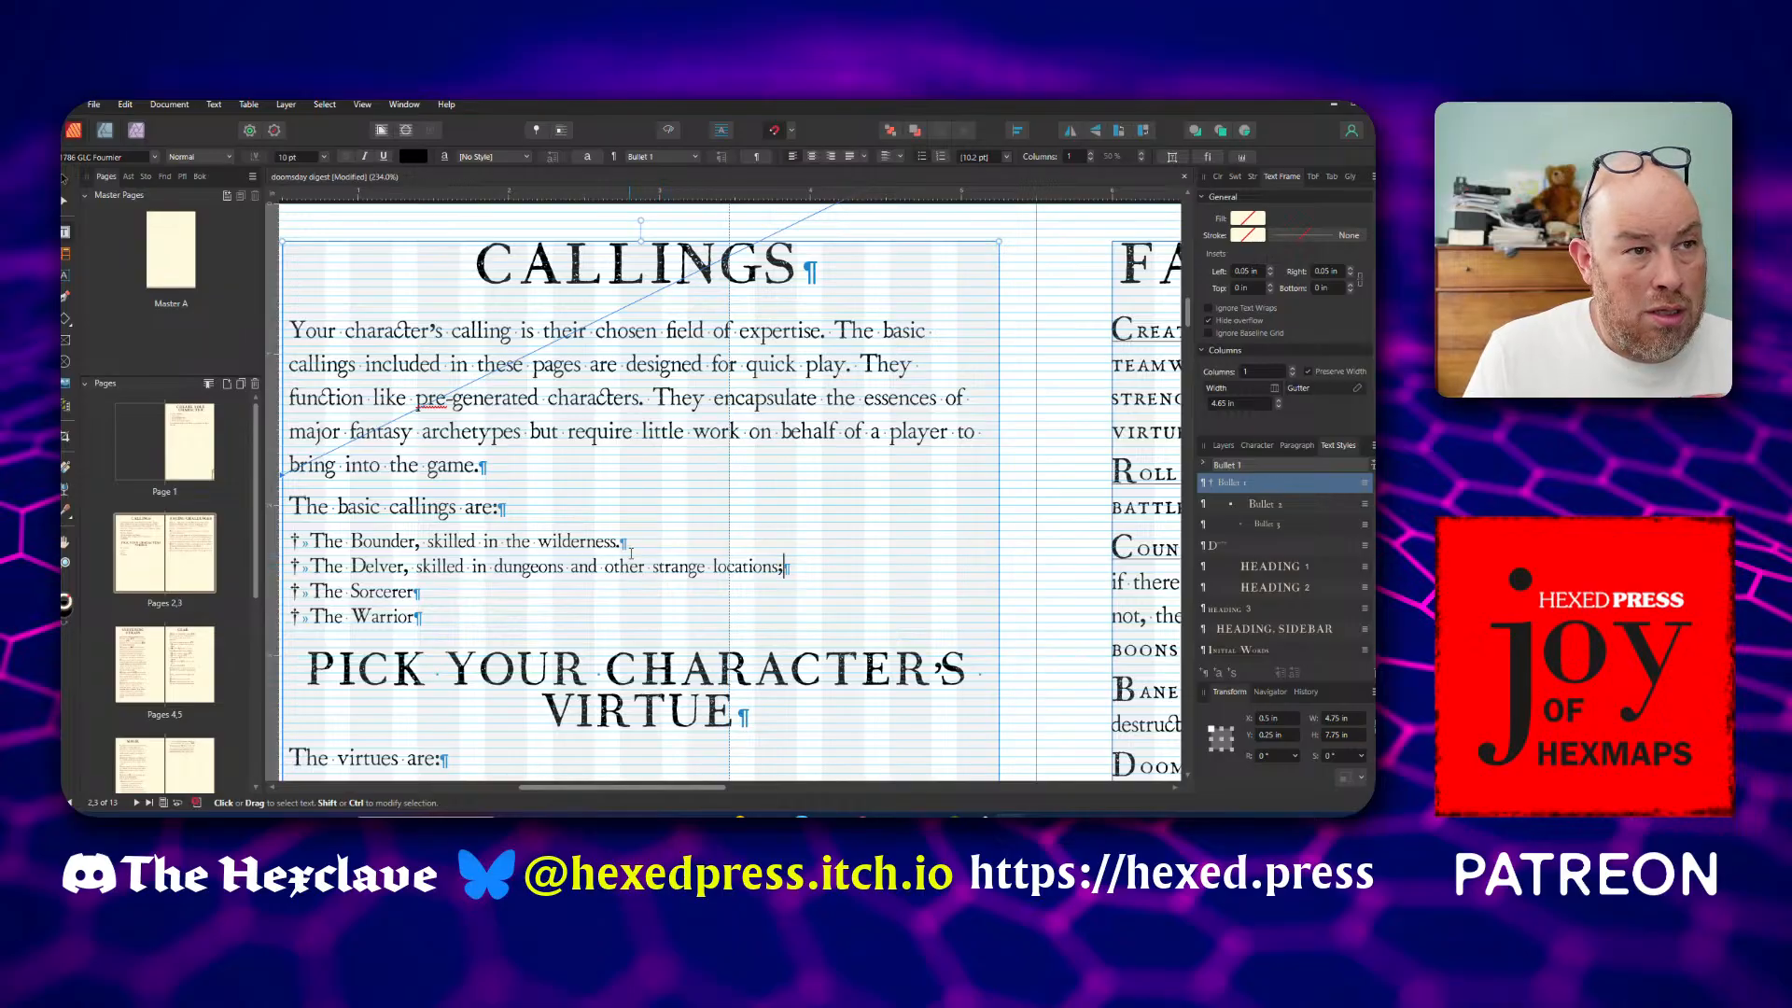
{"action": "key", "text": "BackSpace"}
{"action": "type", "text": ";"}
{"action": "key", "text": "Escape"}
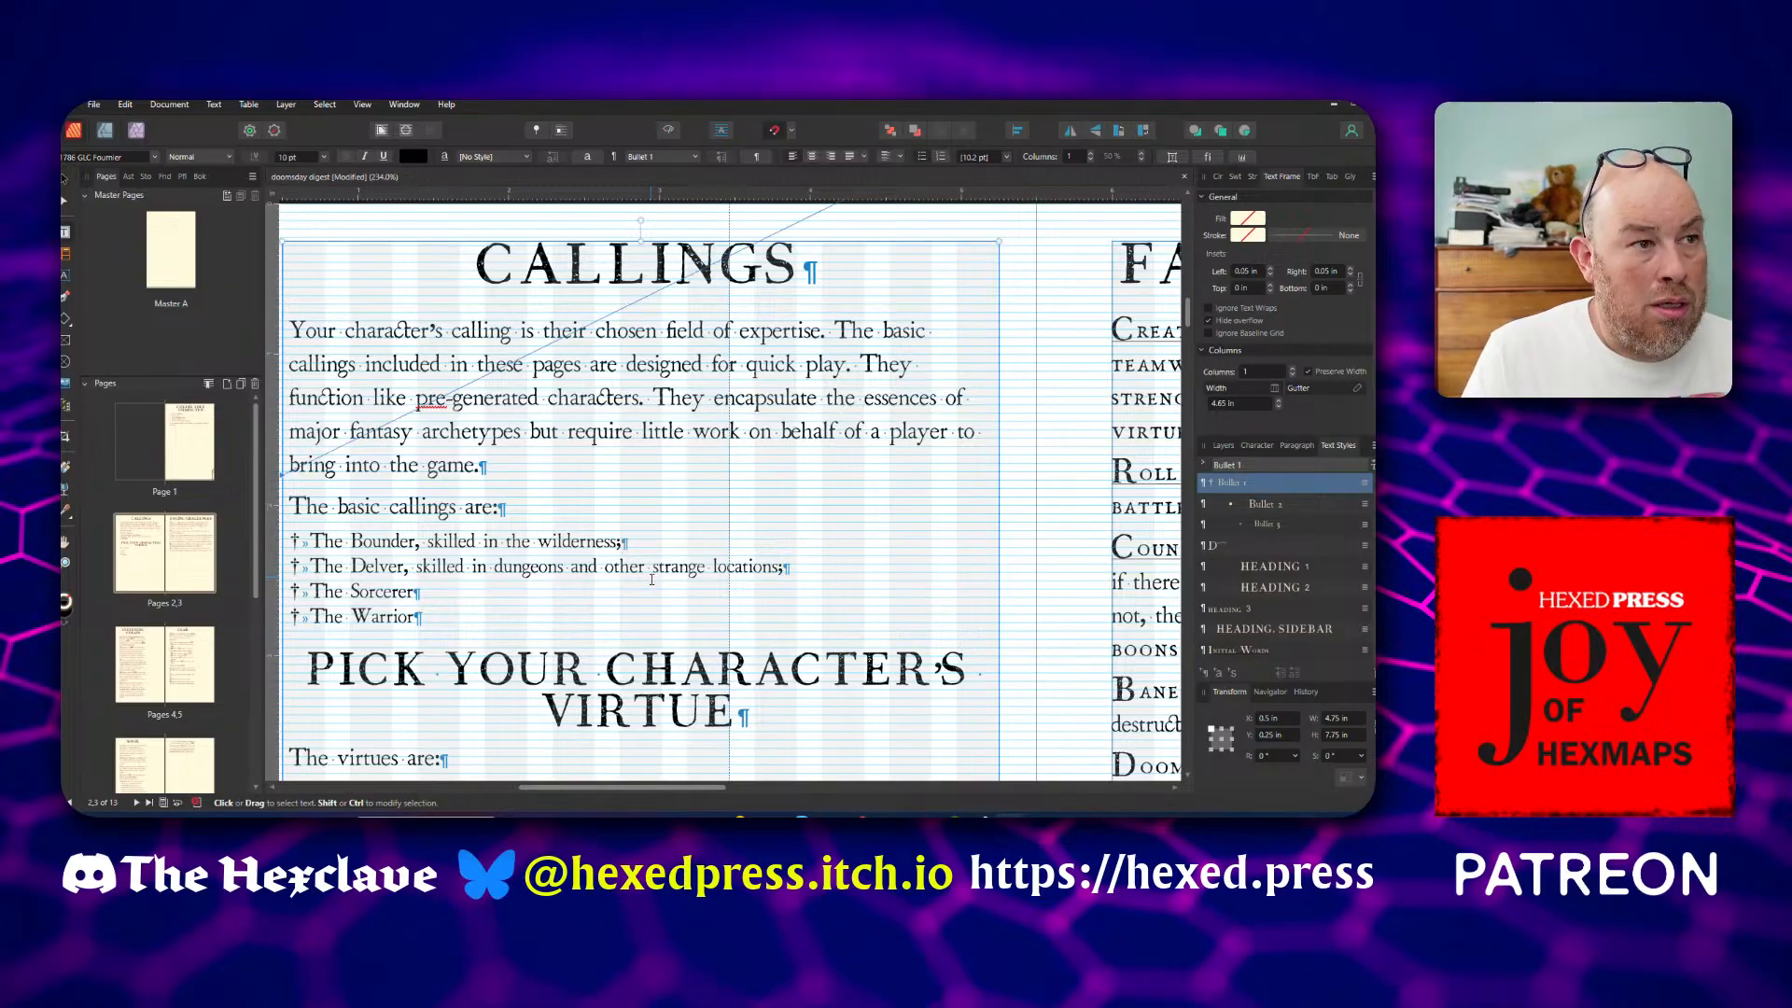
Extend the Sorcerer bullet with ", skilled in magical arts; and,"
{"action": "left_click", "coordinate": [640, 597]}
{"action": "type", "text": ", s"}
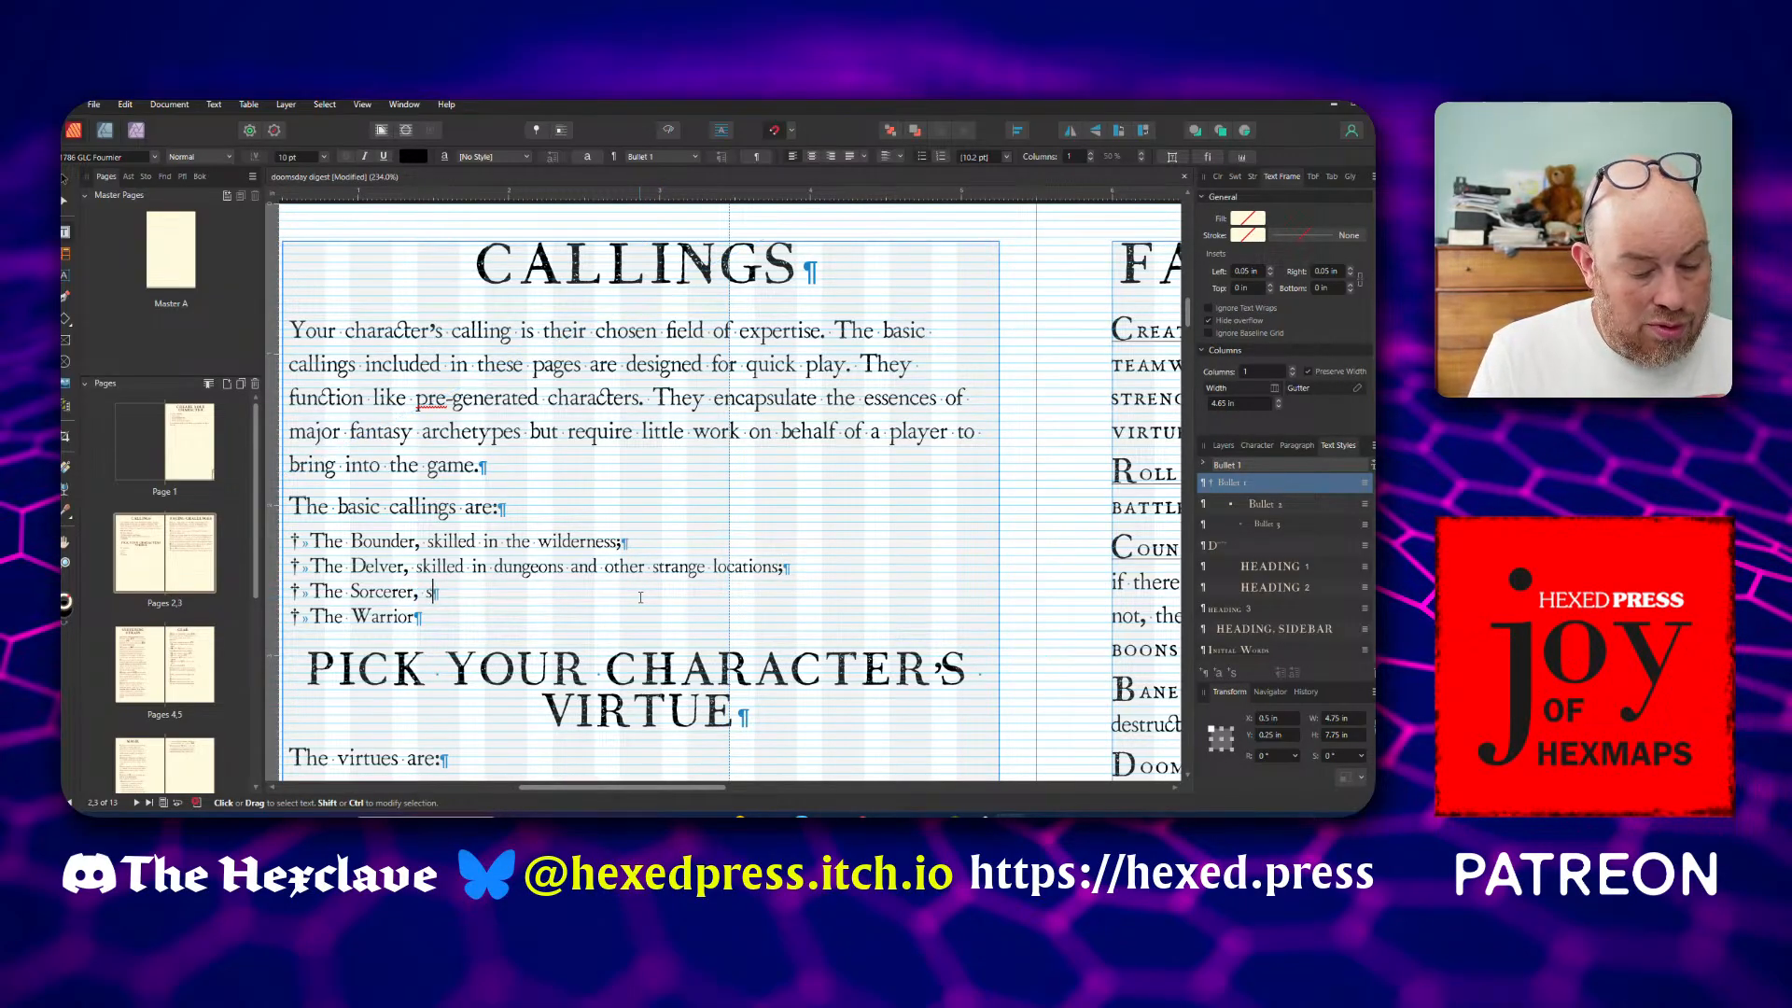
{"action": "type", "text": "killed in "}
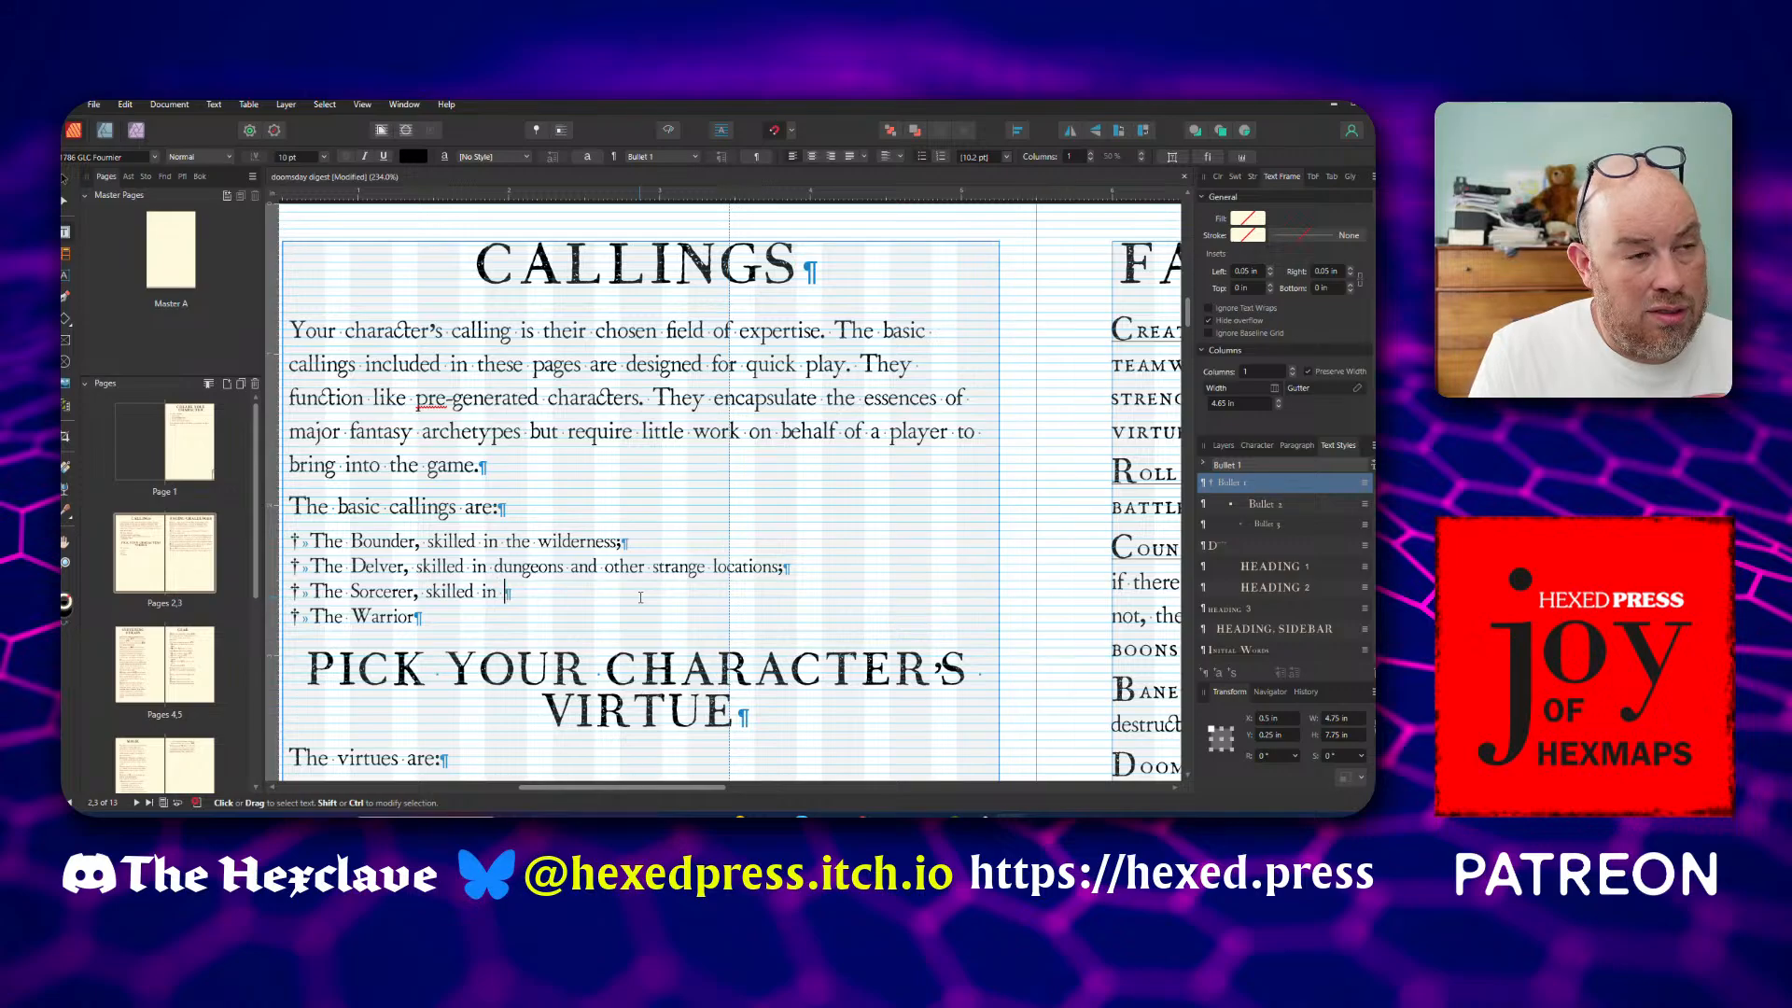
{"action": "type", "text": "mag"}
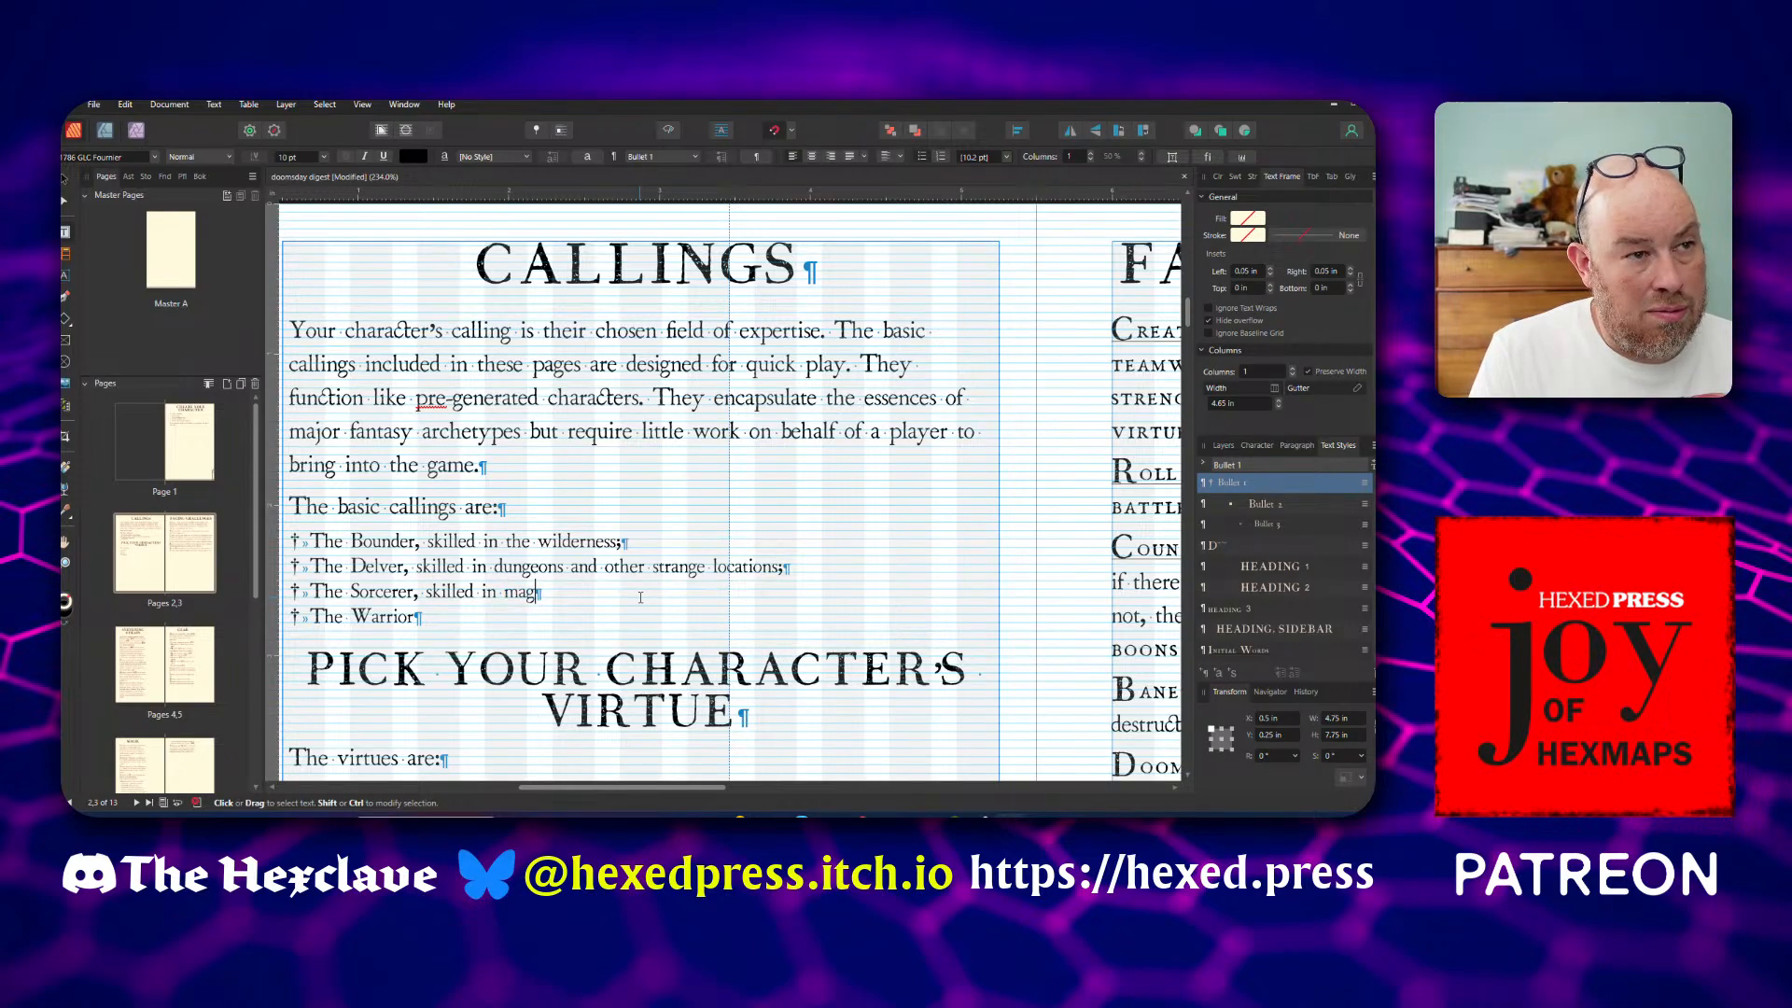
{"action": "type", "text": "ical arts"}
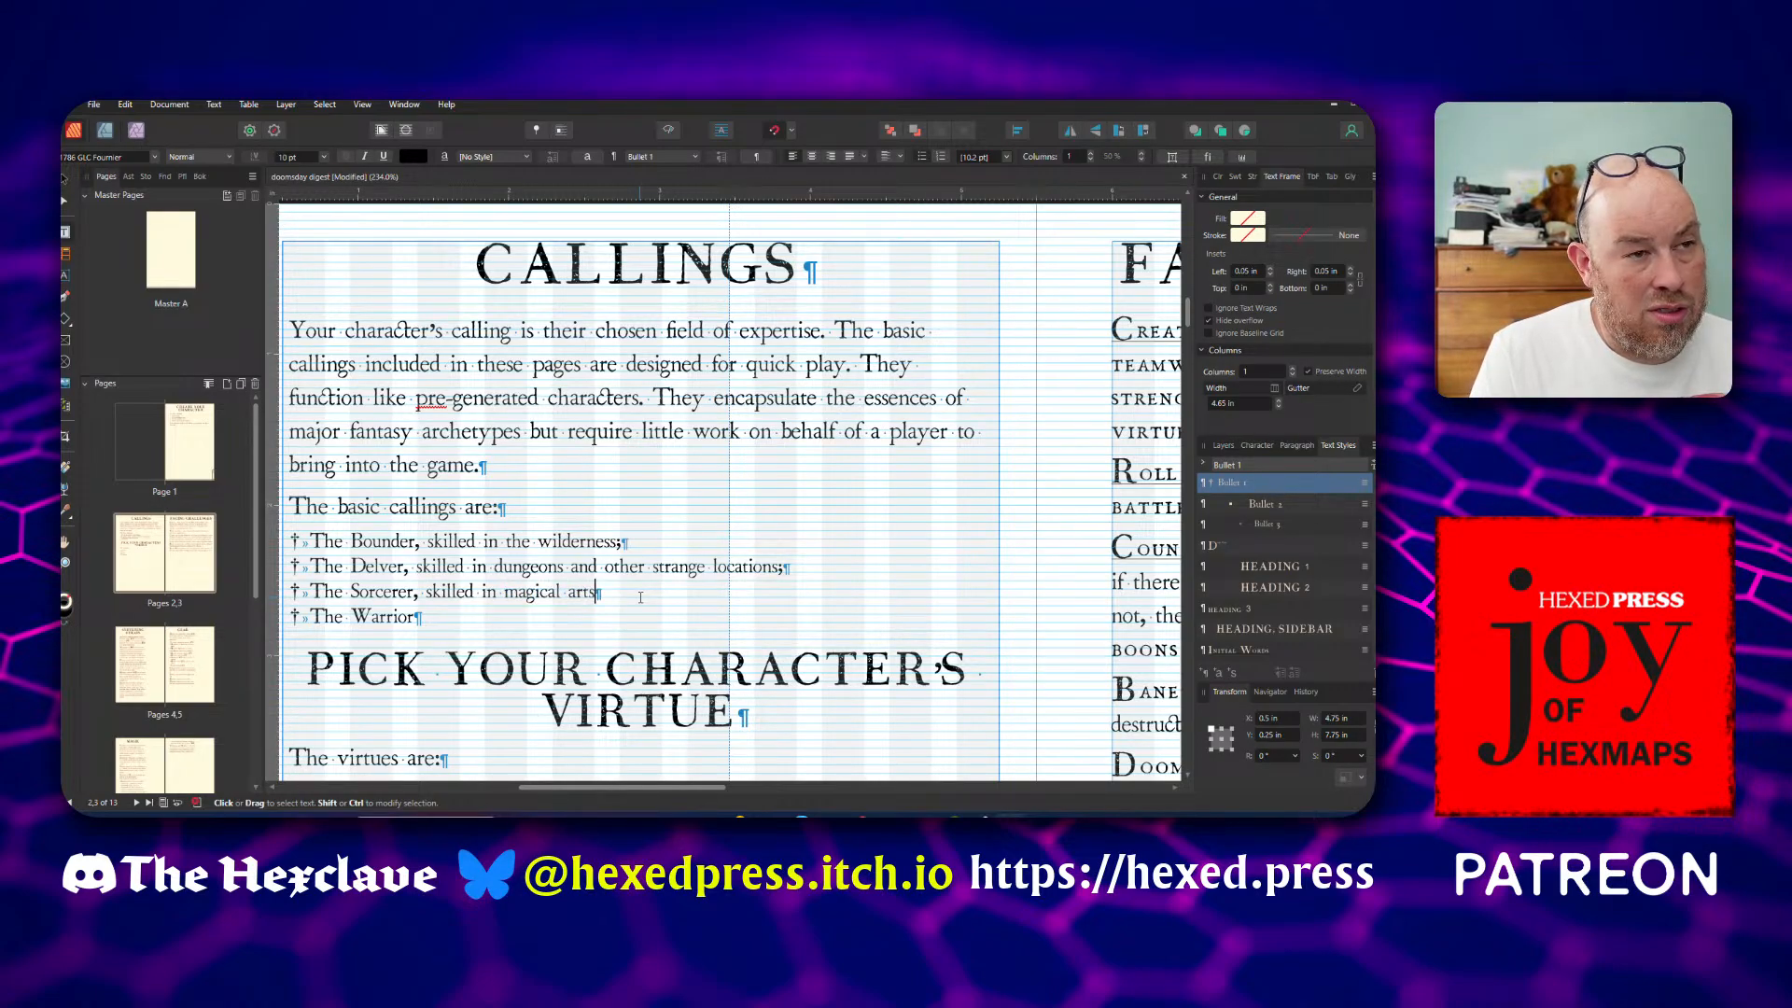
{"action": "type", "text": "; and,"}
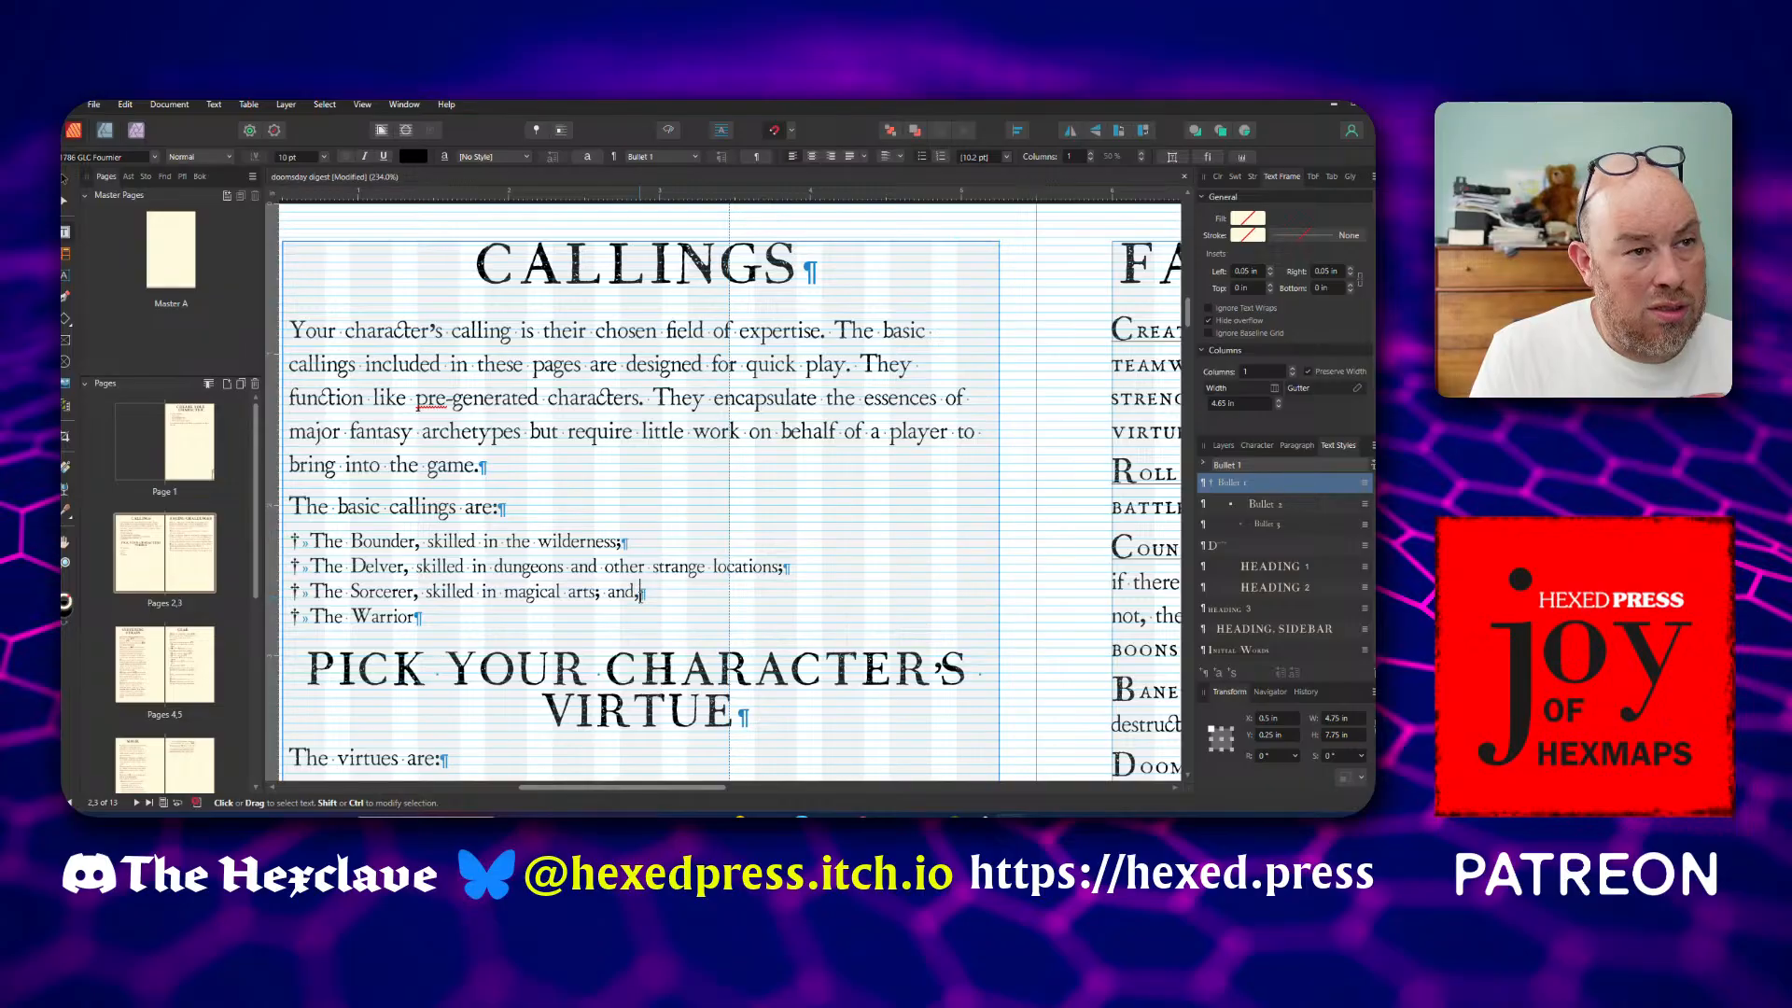
Complete the Warrior bullet with ", skilled in battle."
{"action": "left_click", "coordinate": [621, 625]}
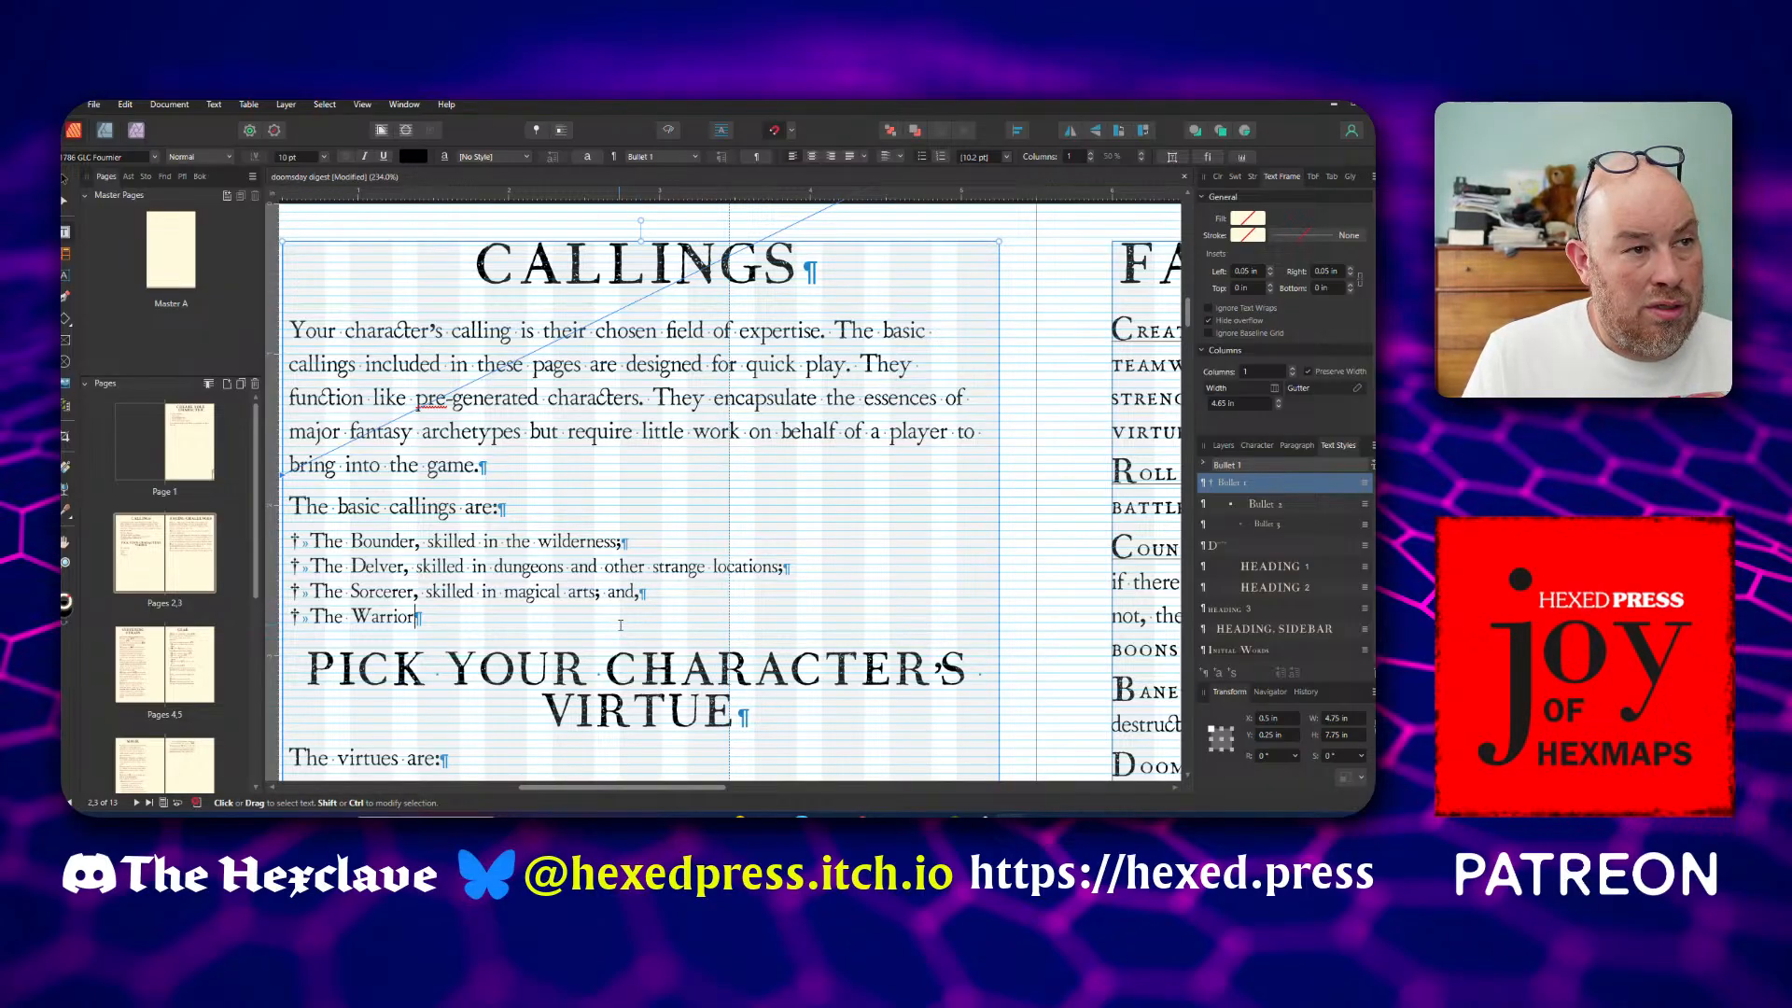
{"action": "type", "text": ", skilled "}
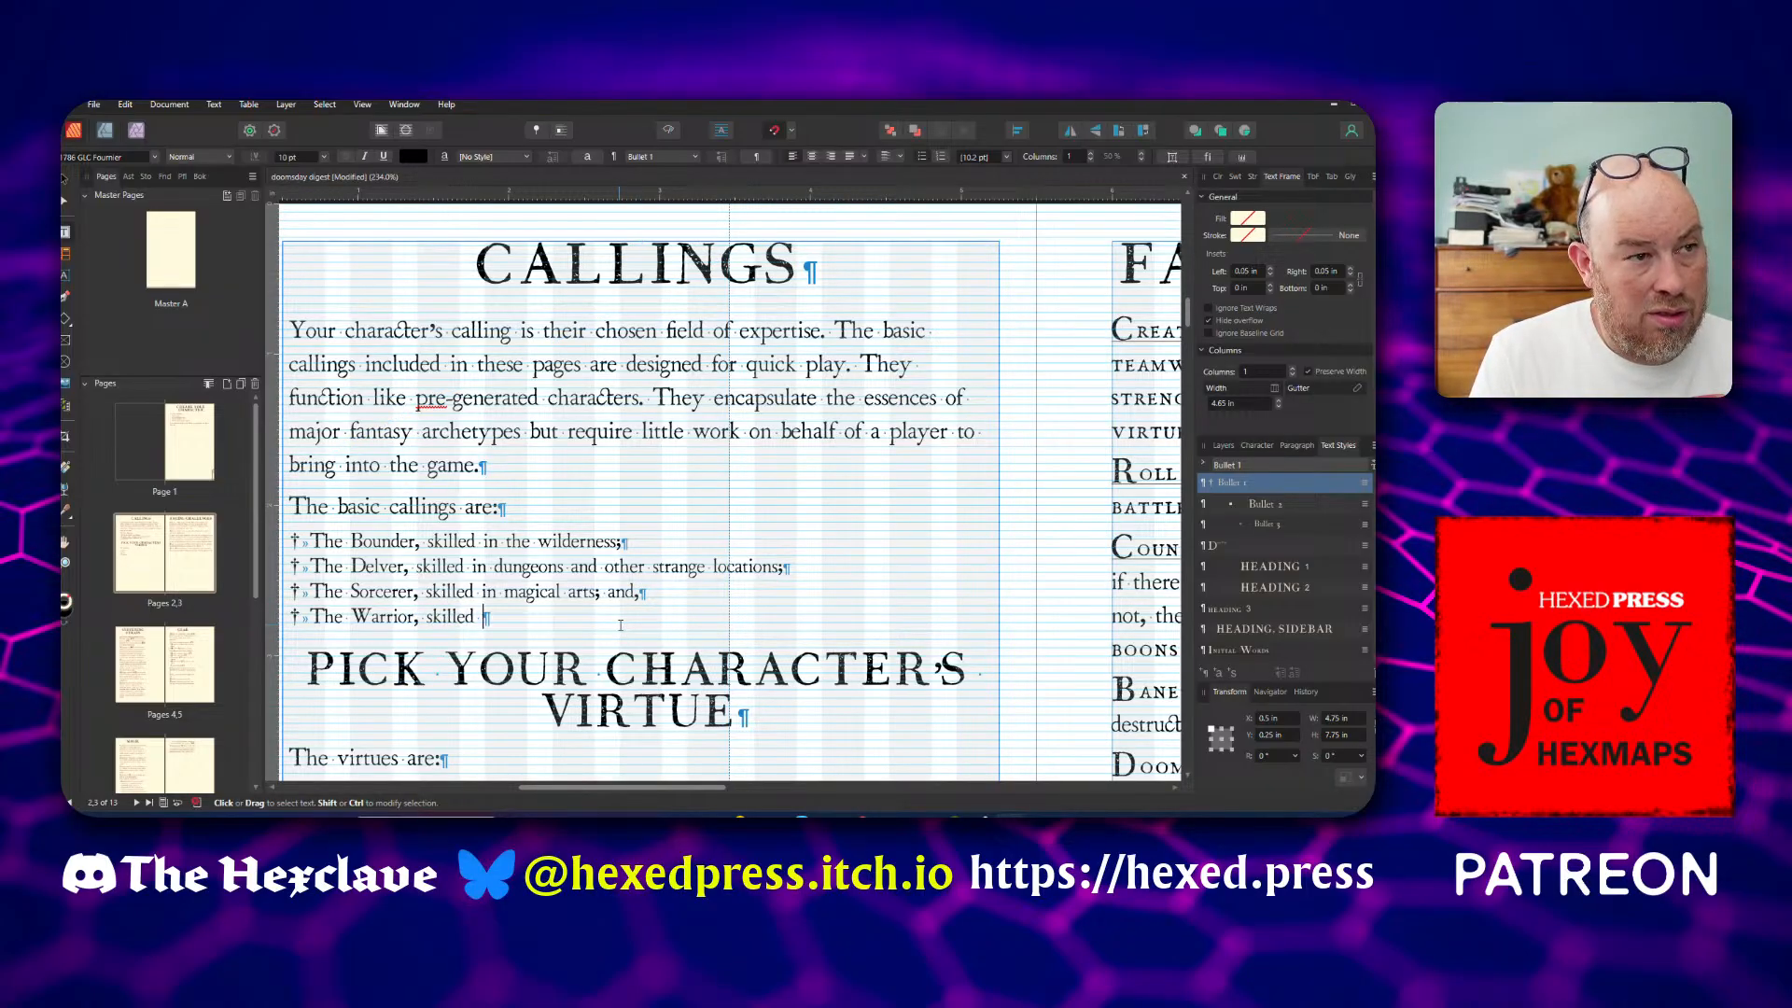
{"action": "type", "text": "in battle."}
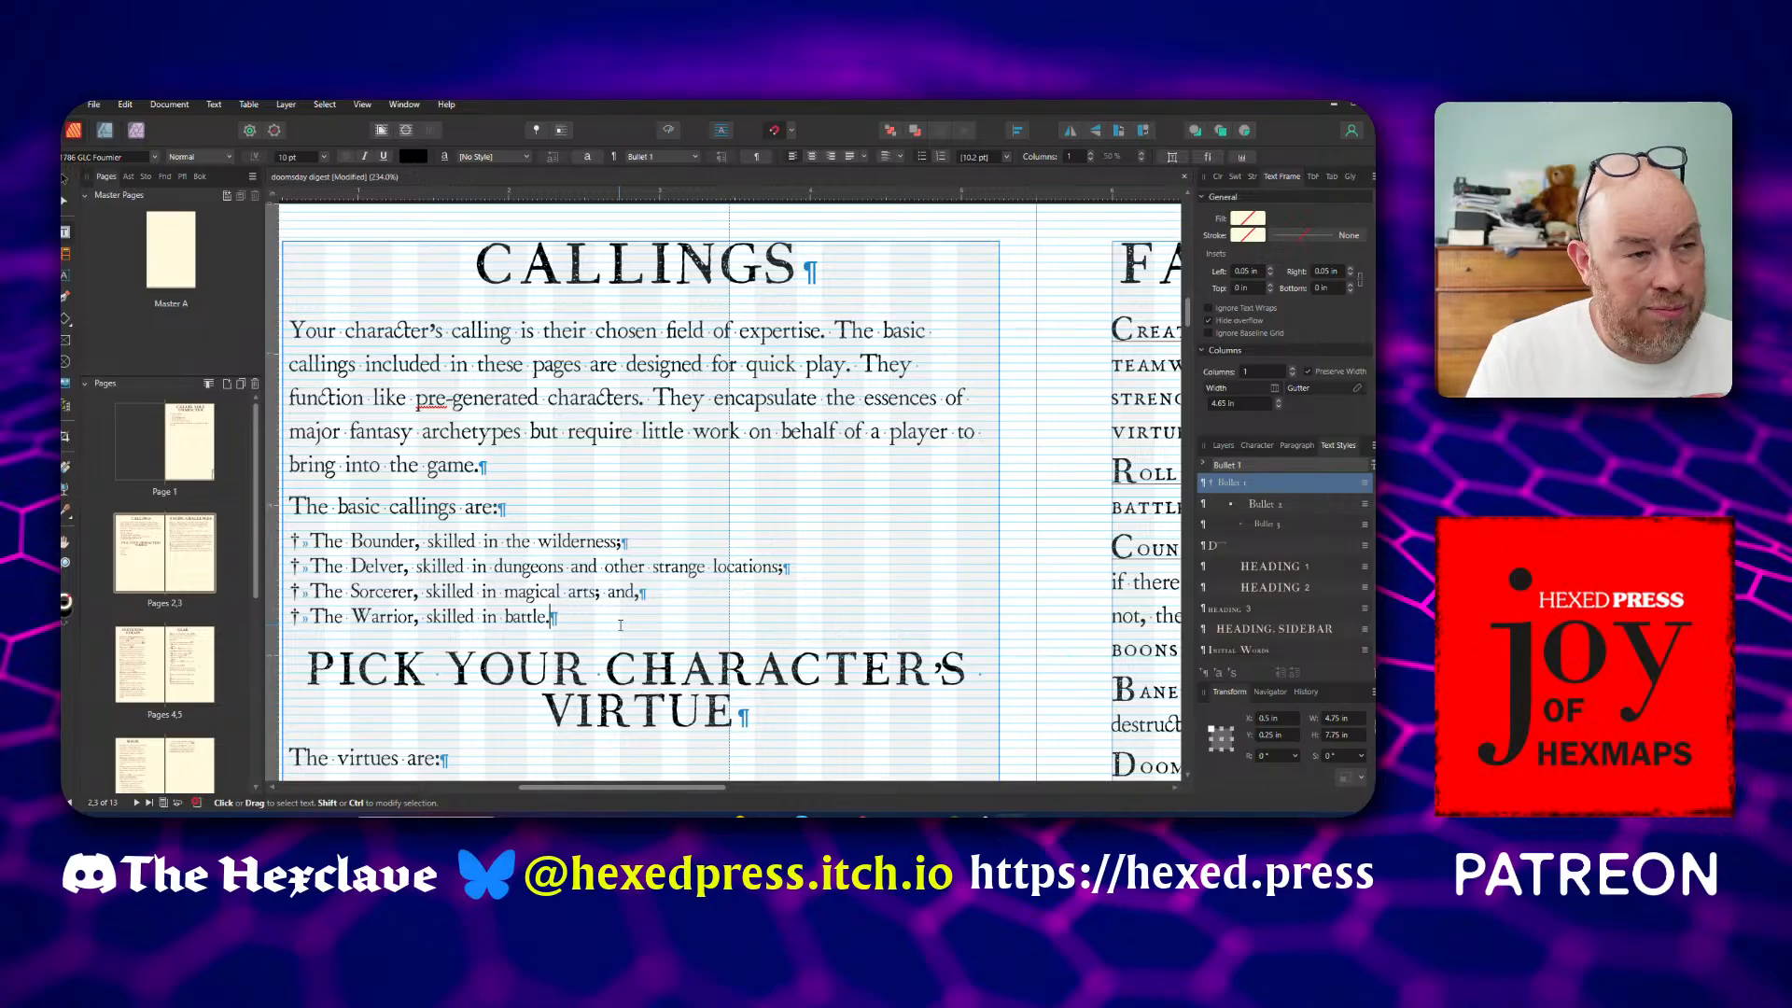
Insert eight new pages based on Master A after page 2
{"action": "scroll", "coordinate": [620, 625], "scroll_direction": "down", "scroll_amount": 5}
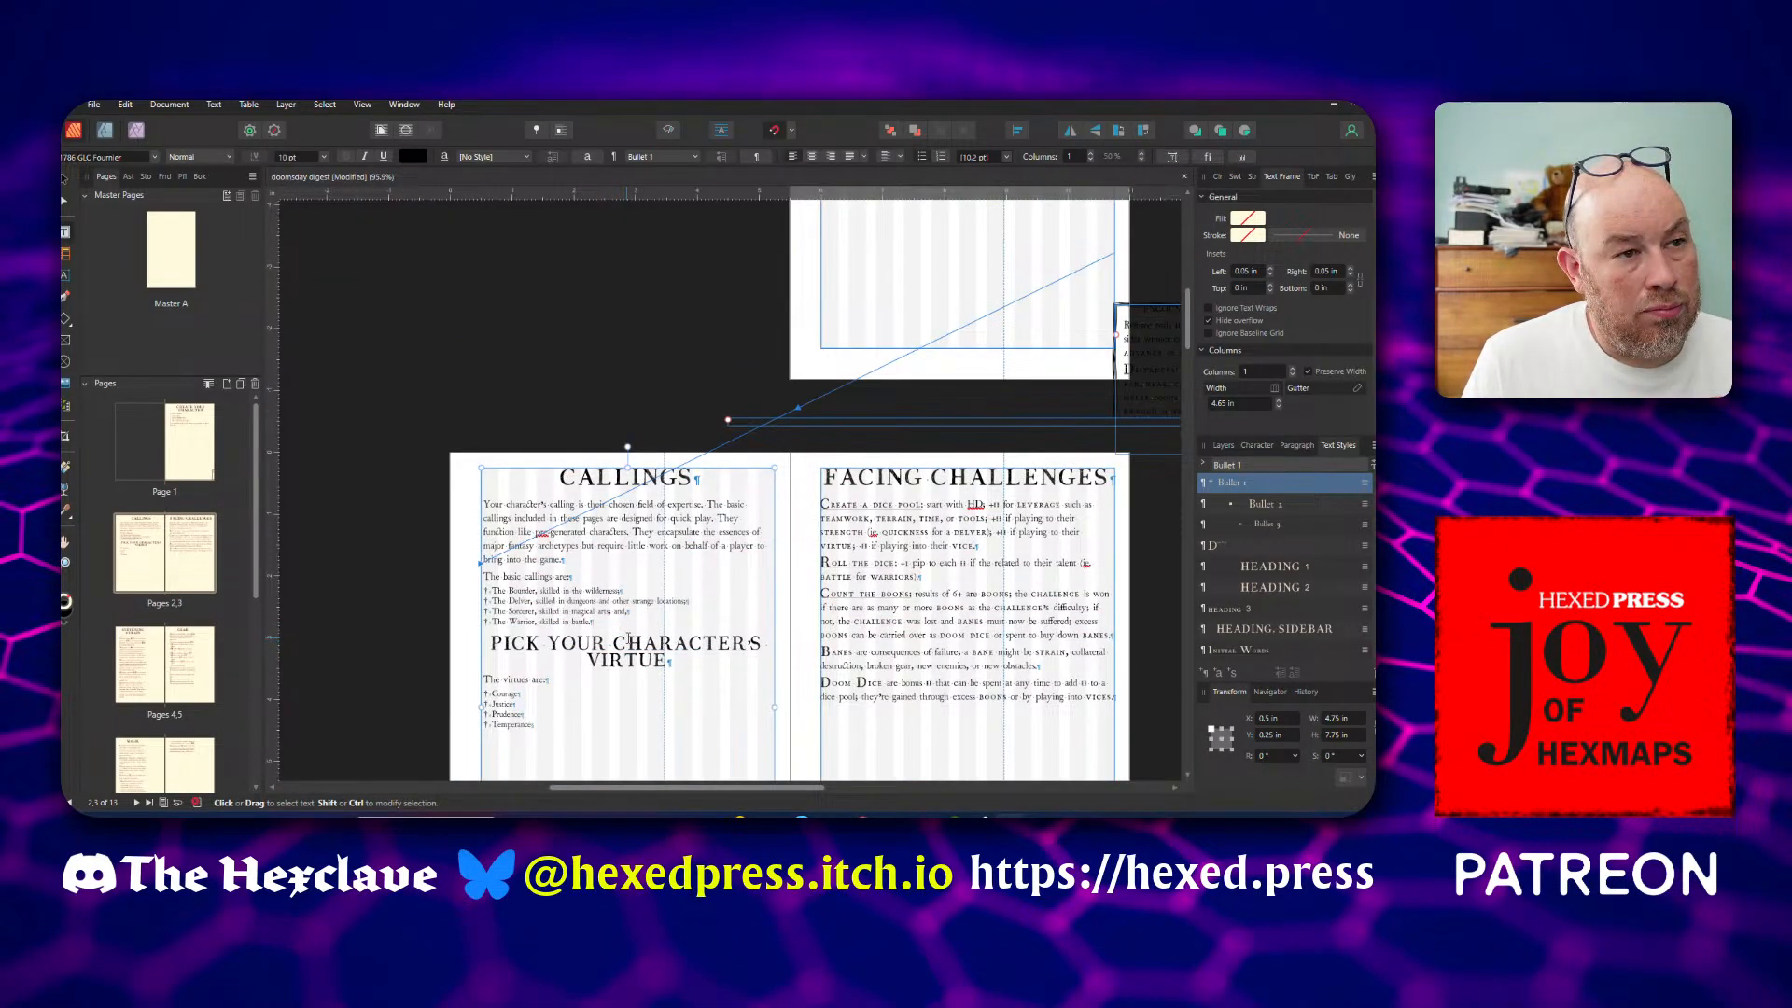
{"action": "left_click", "coordinate": [628, 640]}
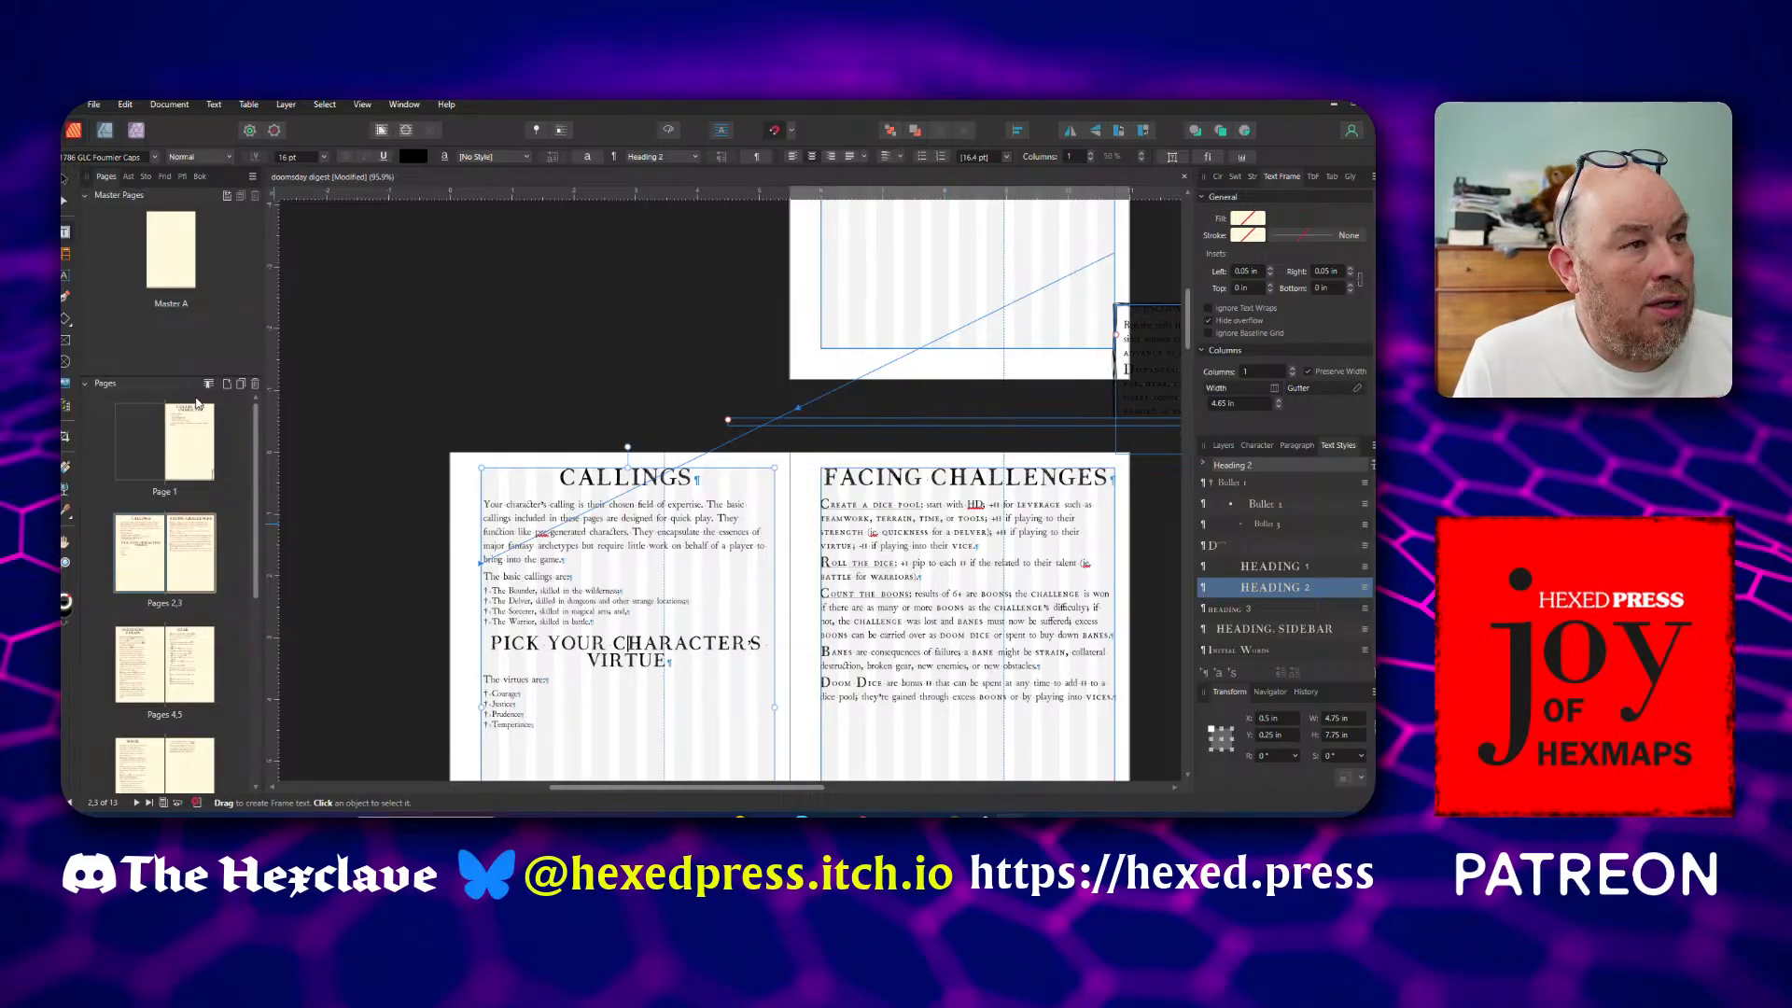
{"action": "left_click", "coordinate": [226, 386]}
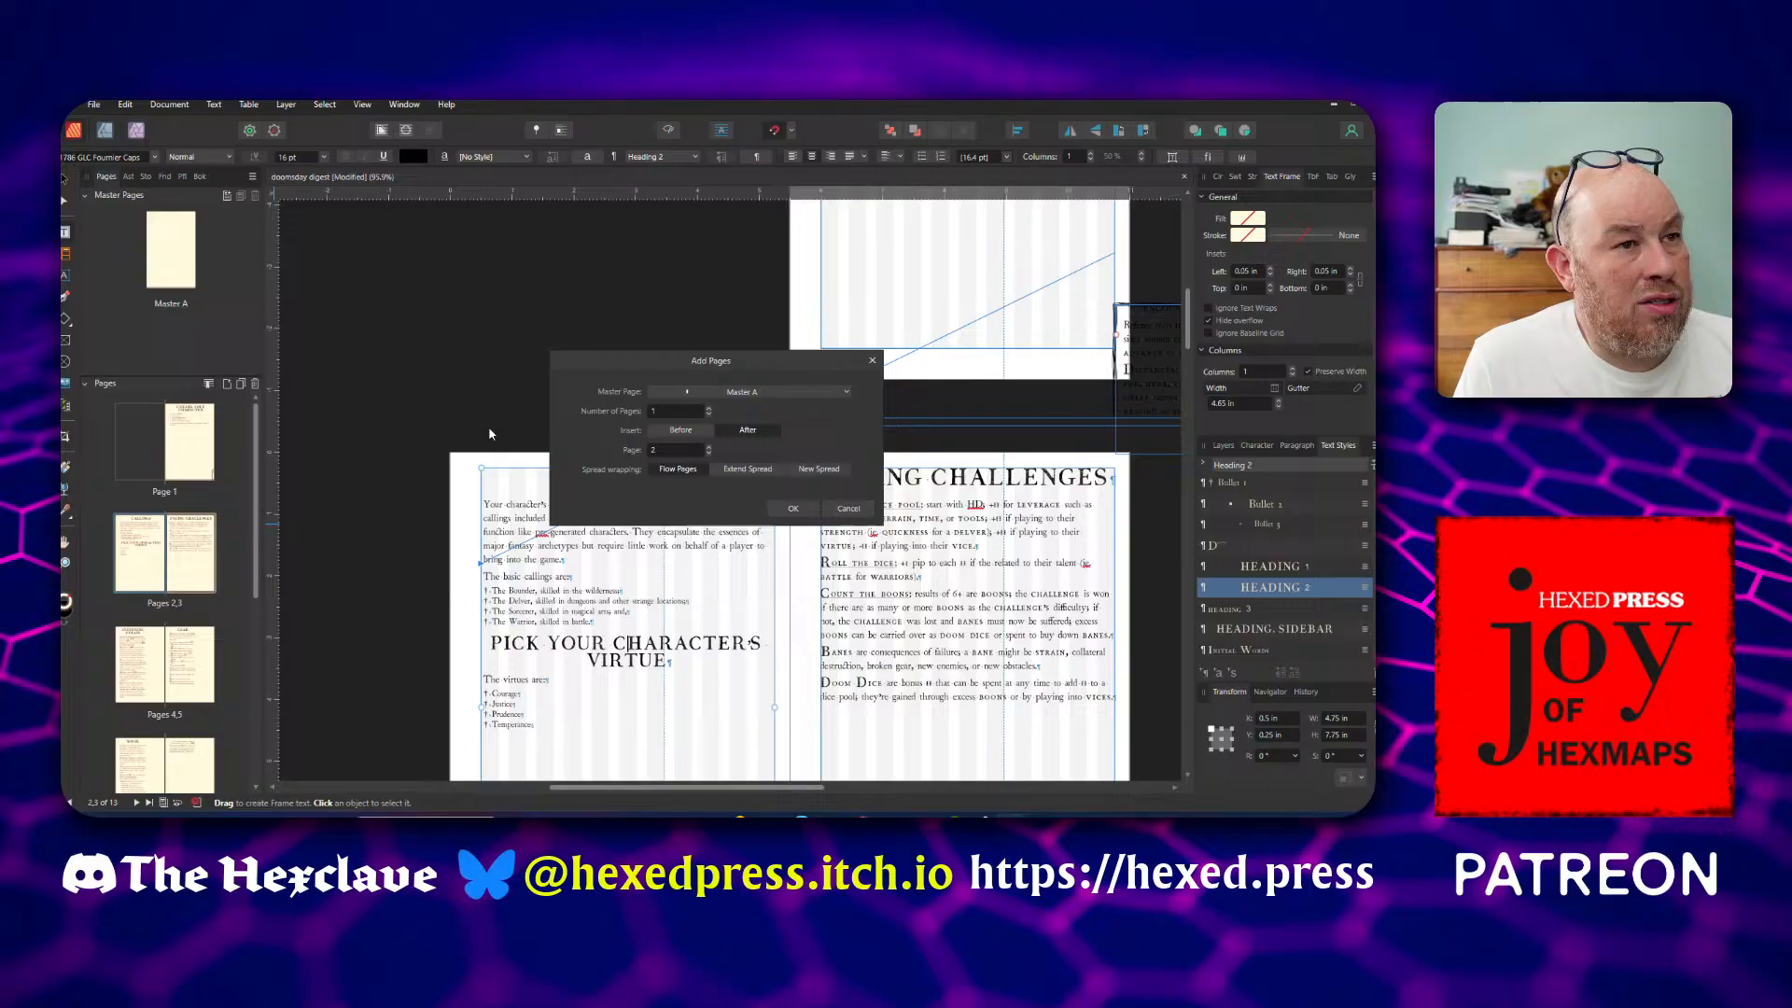
{"action": "left_click", "coordinate": [711, 408]}
{"action": "left_click", "coordinate": [712, 408]}
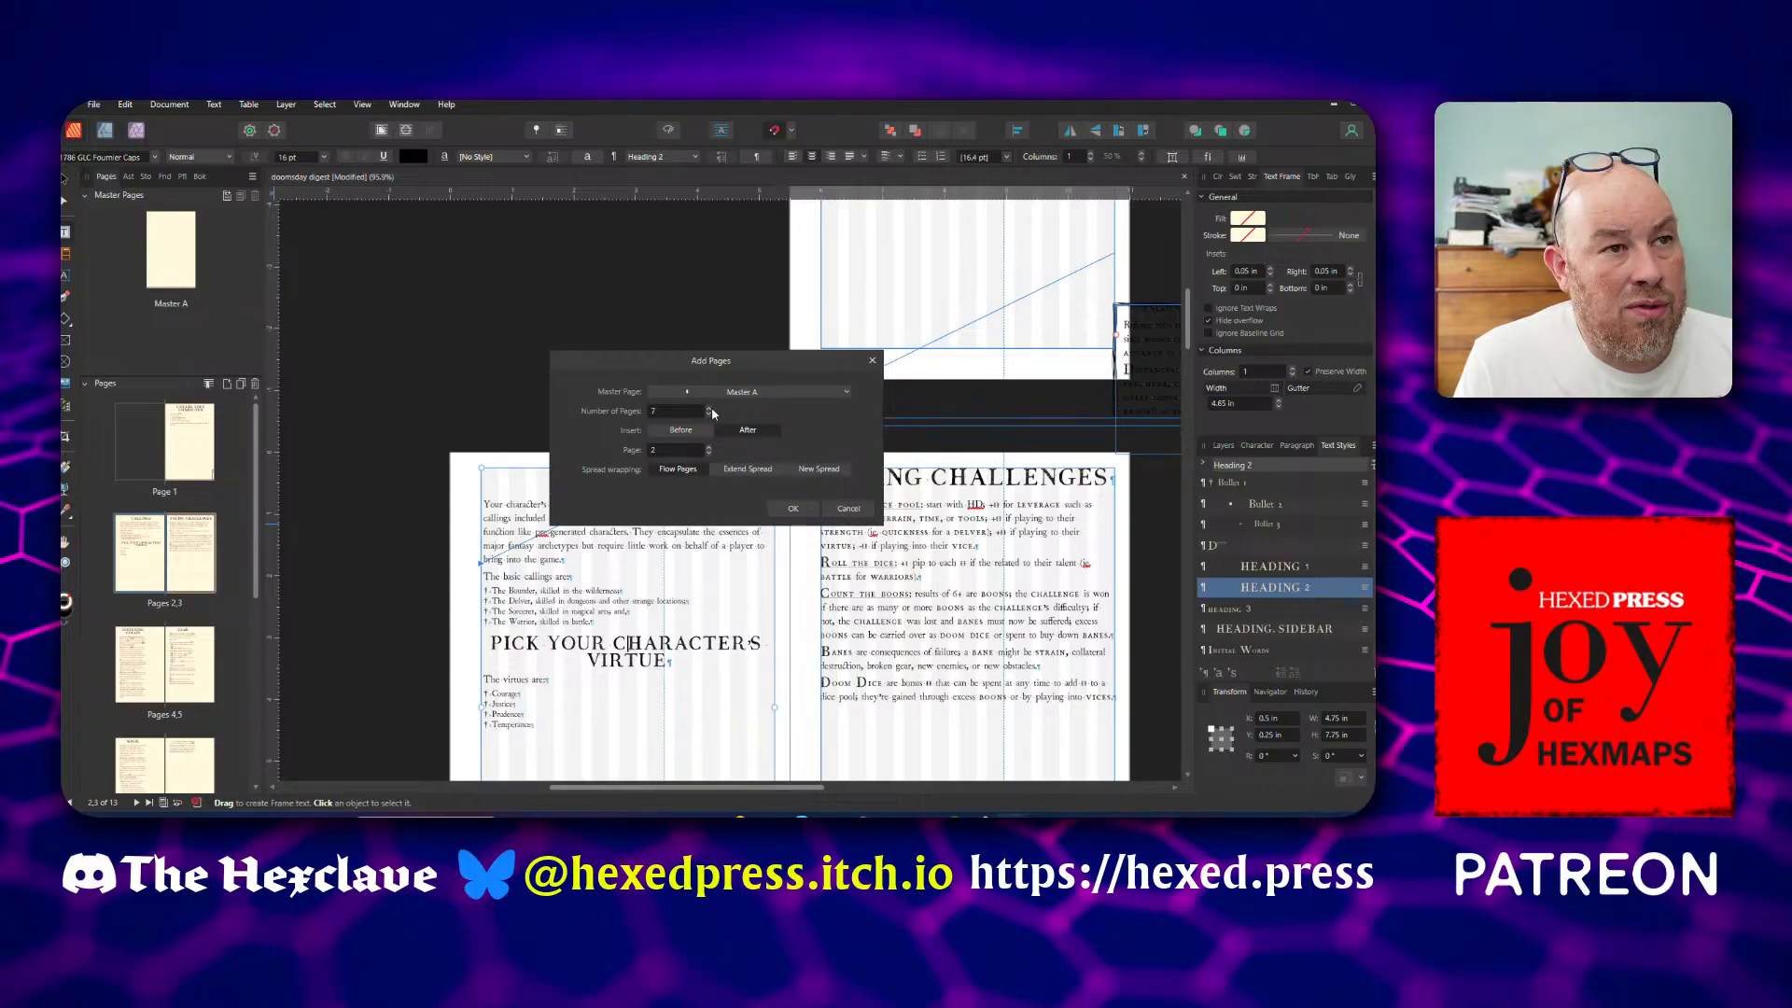
{"action": "left_click", "coordinate": [711, 409]}
{"action": "left_click", "coordinate": [711, 409]}
{"action": "left_click", "coordinate": [788, 510]}
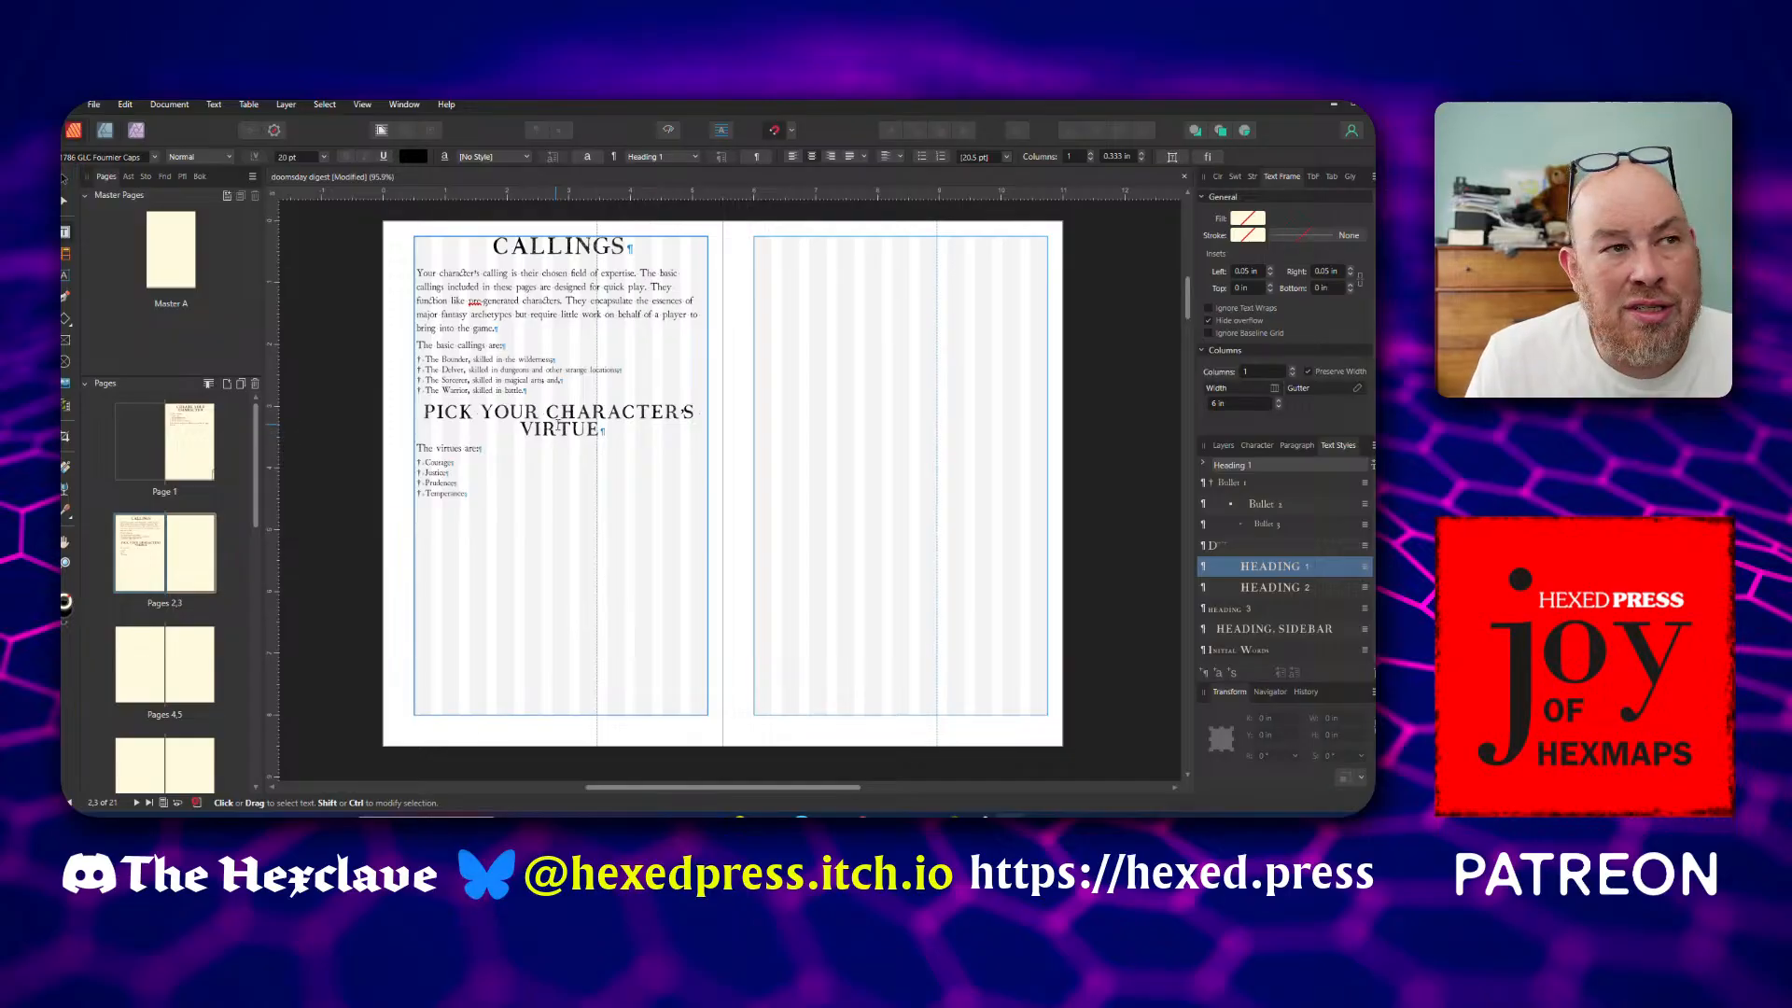
Flow the Callings text frame into a new linked frame about 4.75 by 7.75 in, filling the margins of blank page 3
{"action": "left_click", "coordinate": [565, 412]}
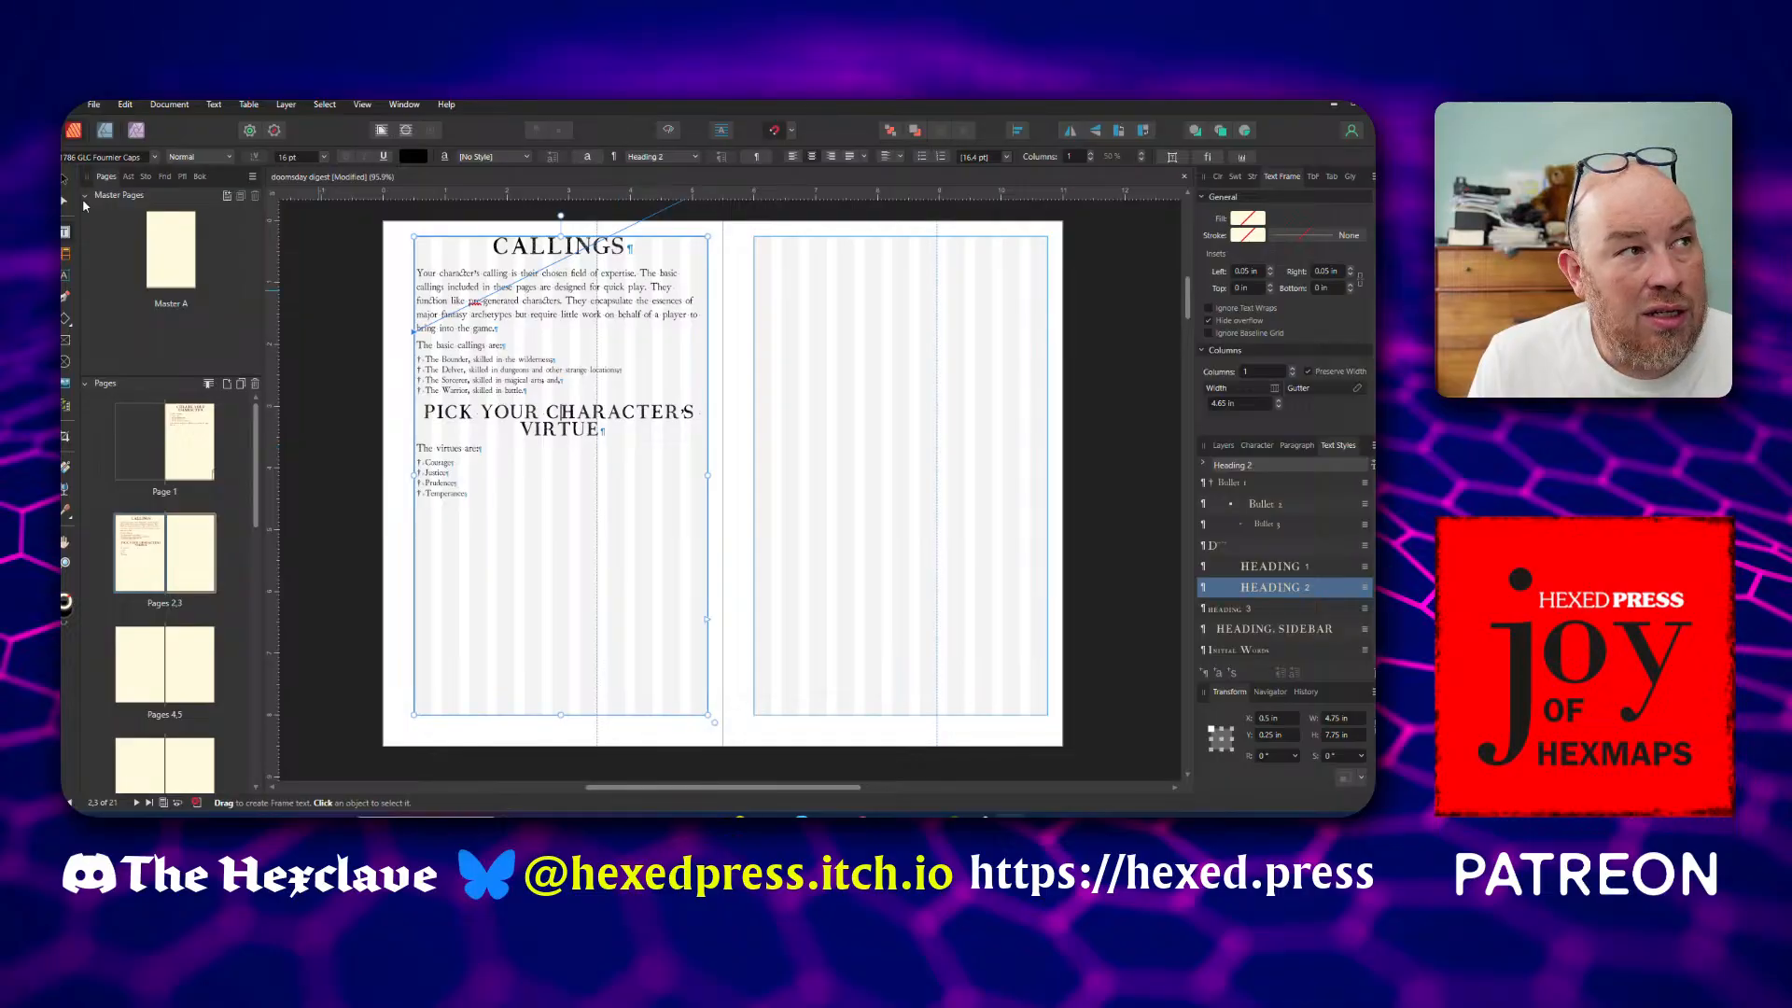
{"action": "left_click", "coordinate": [65, 178]}
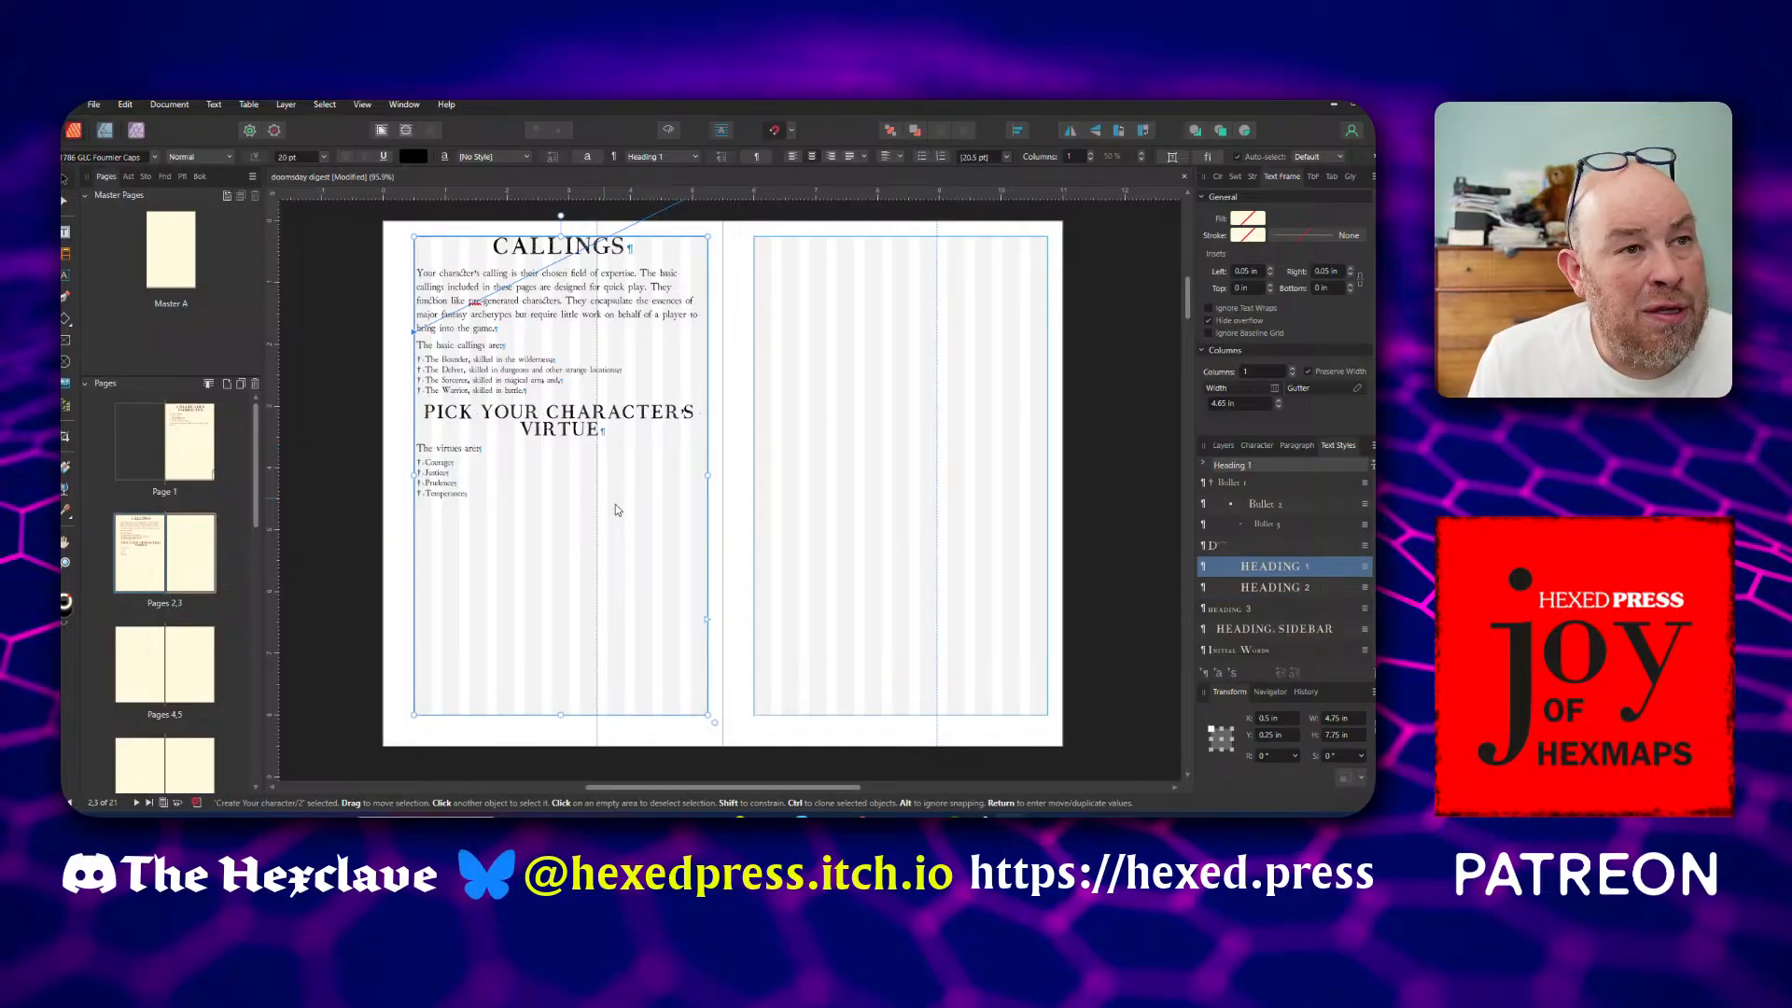
{"action": "left_click", "coordinate": [709, 623]}
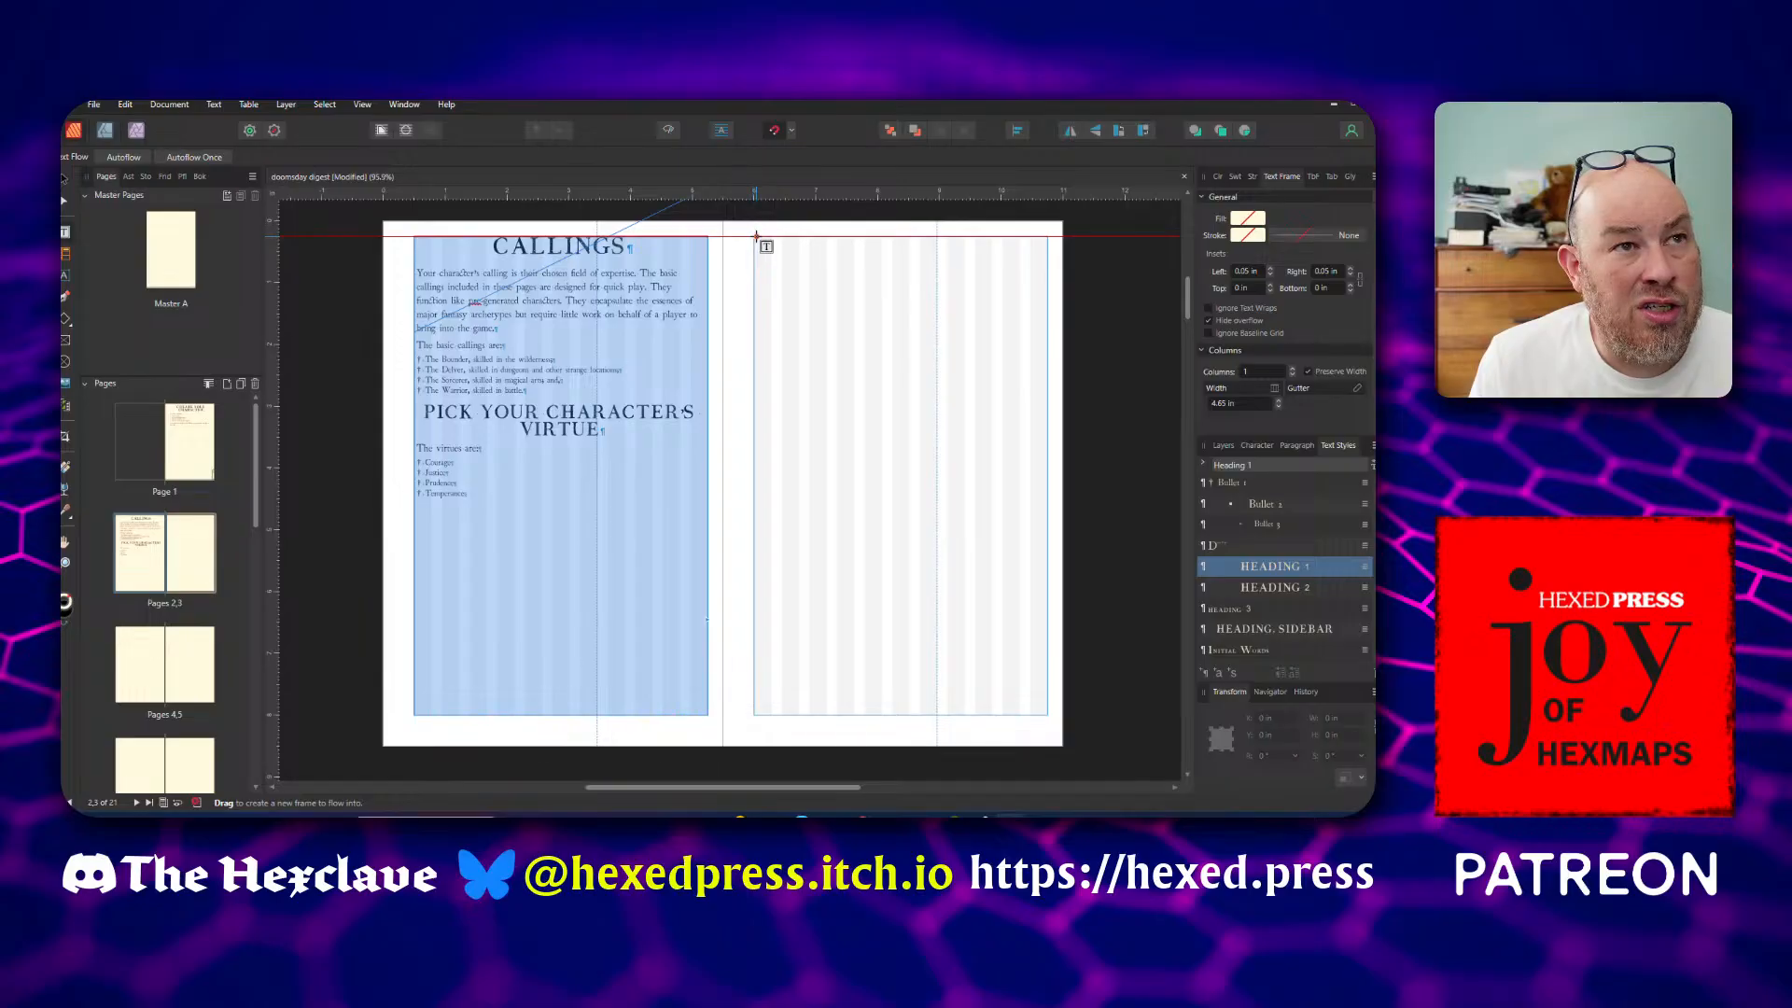
{"action": "left_click_drag", "start_coordinate": [754, 236], "coordinate": [1047, 715]}
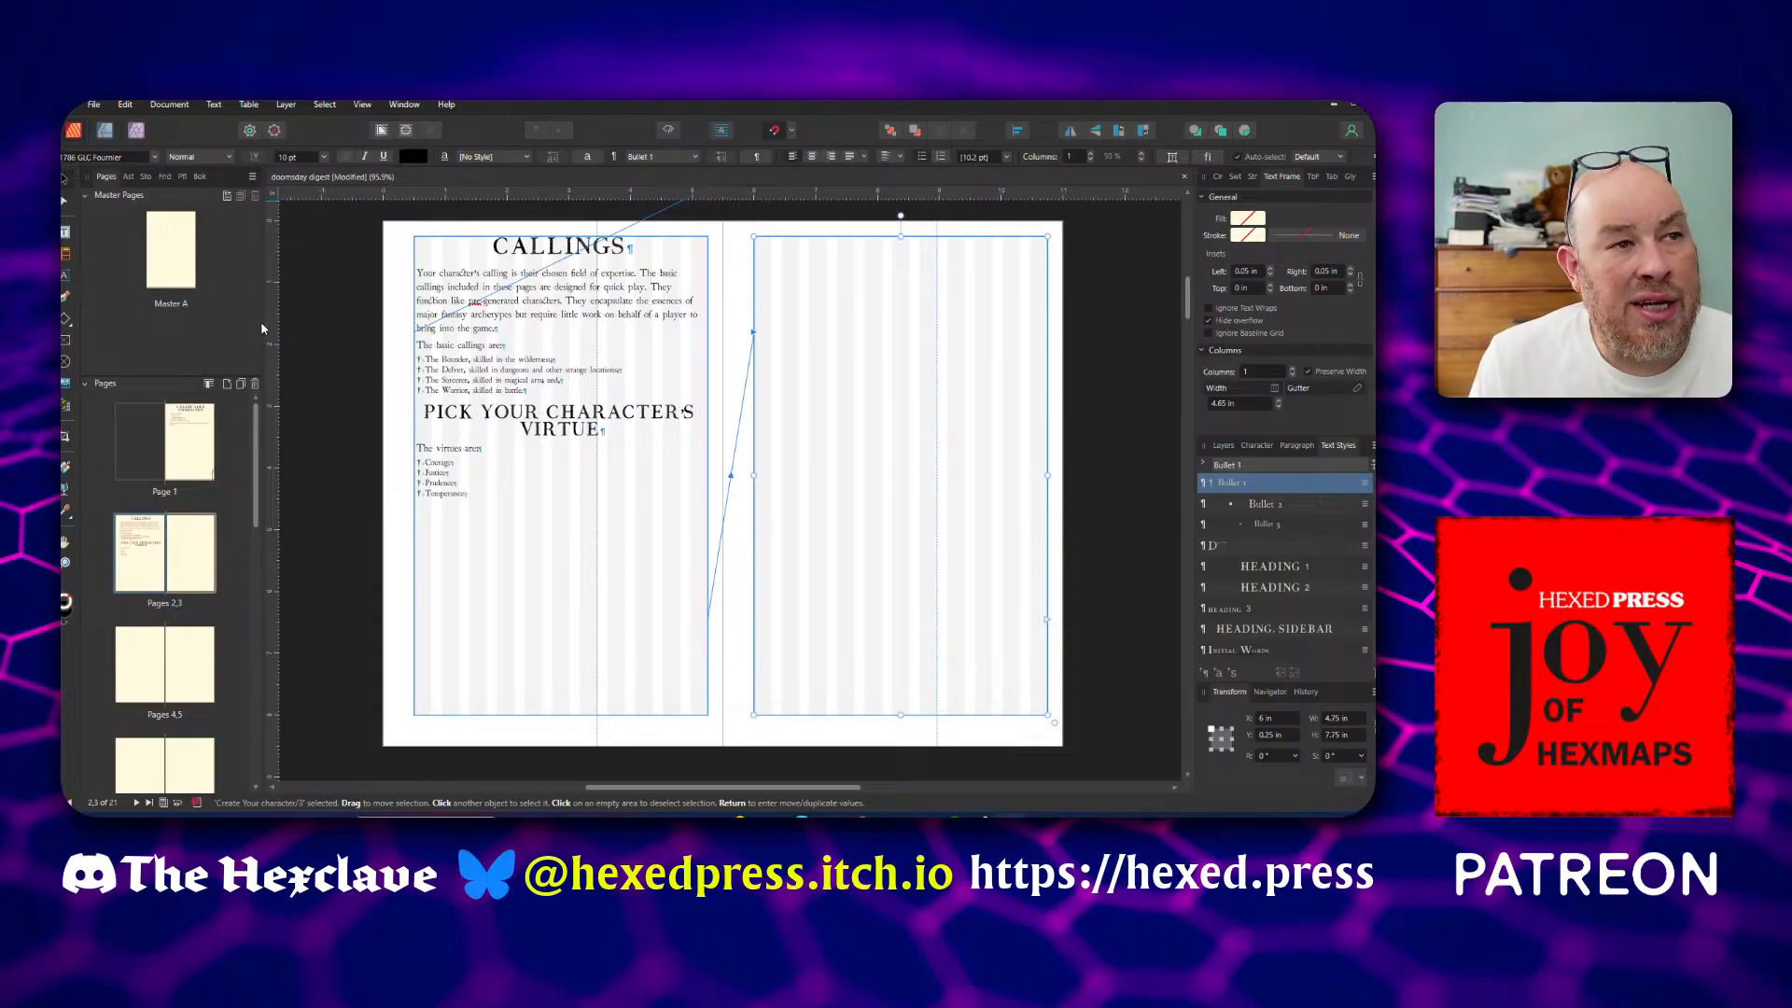
Apply the Heading 1 text style to the "Pick Your Character's Virtue" heading
{"action": "left_click", "coordinate": [476, 385]}
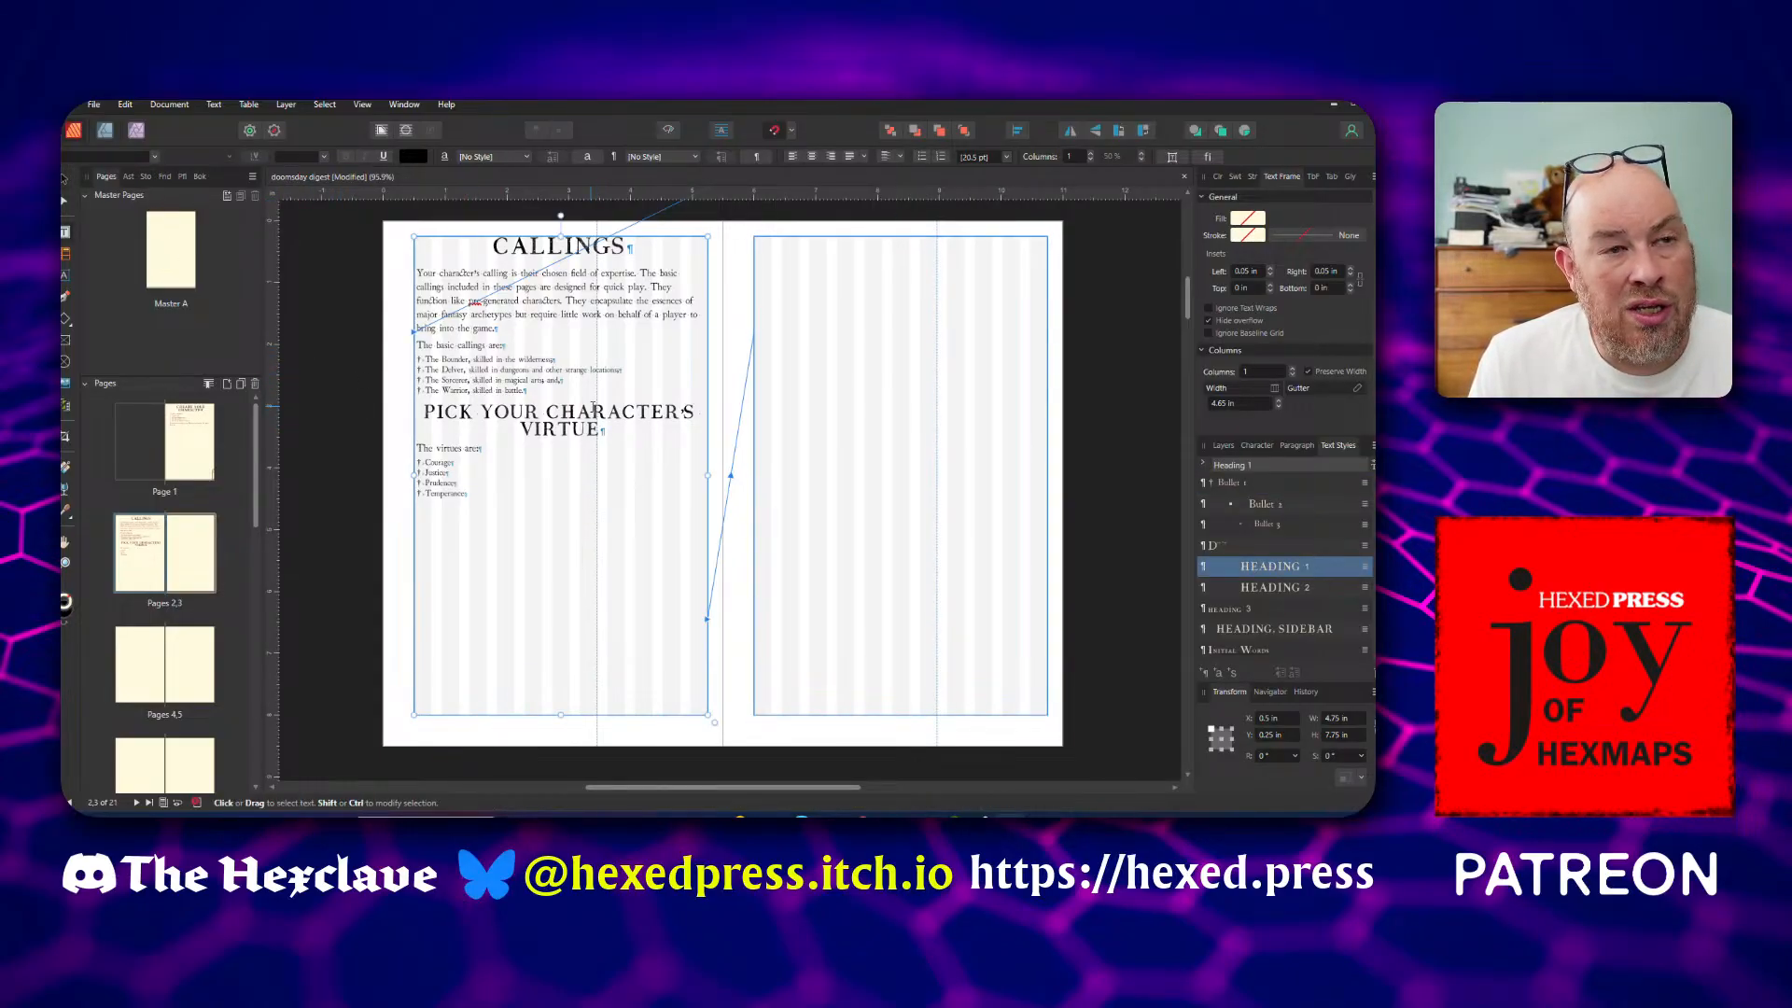
{"action": "double_click", "coordinate": [594, 407]}
{"action": "left_click", "coordinate": [566, 412]}
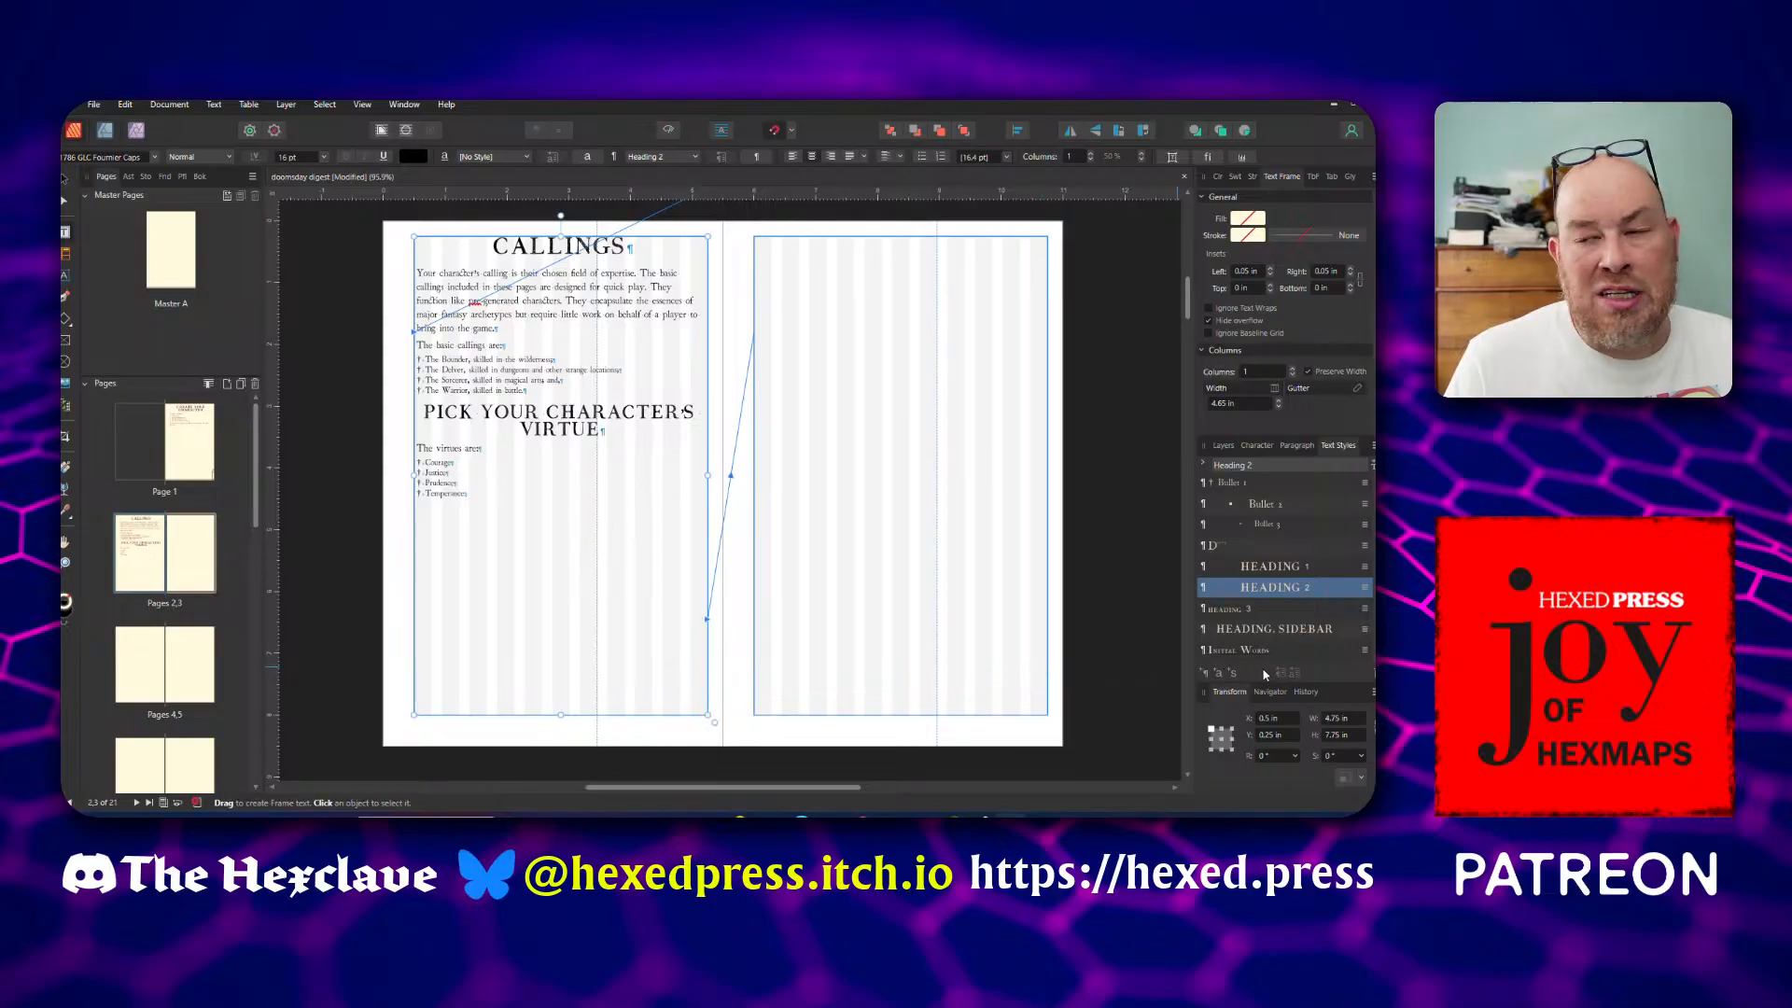
{"action": "left_click", "coordinate": [1295, 576]}
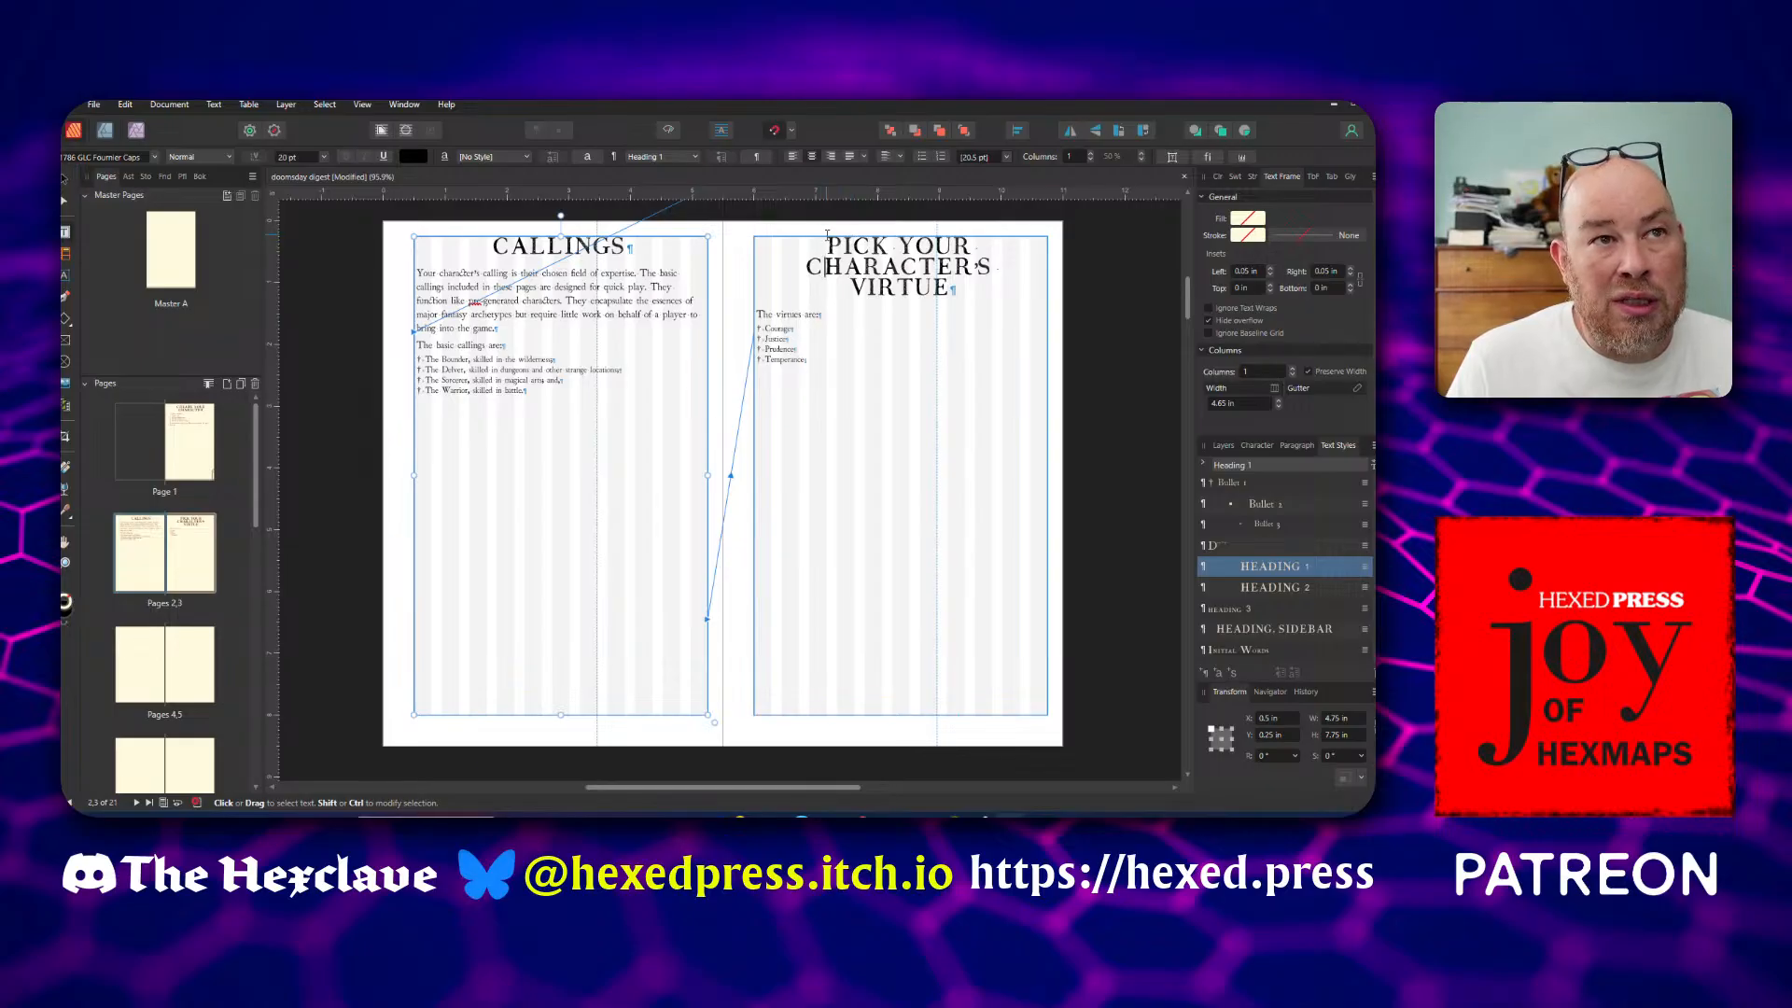
Reword the "Pick Your Character's Virtue" heading to "Virtues"
{"action": "left_click_drag", "start_coordinate": [829, 238], "coordinate": [856, 290]}
{"action": "key", "text": "BackSpace"}
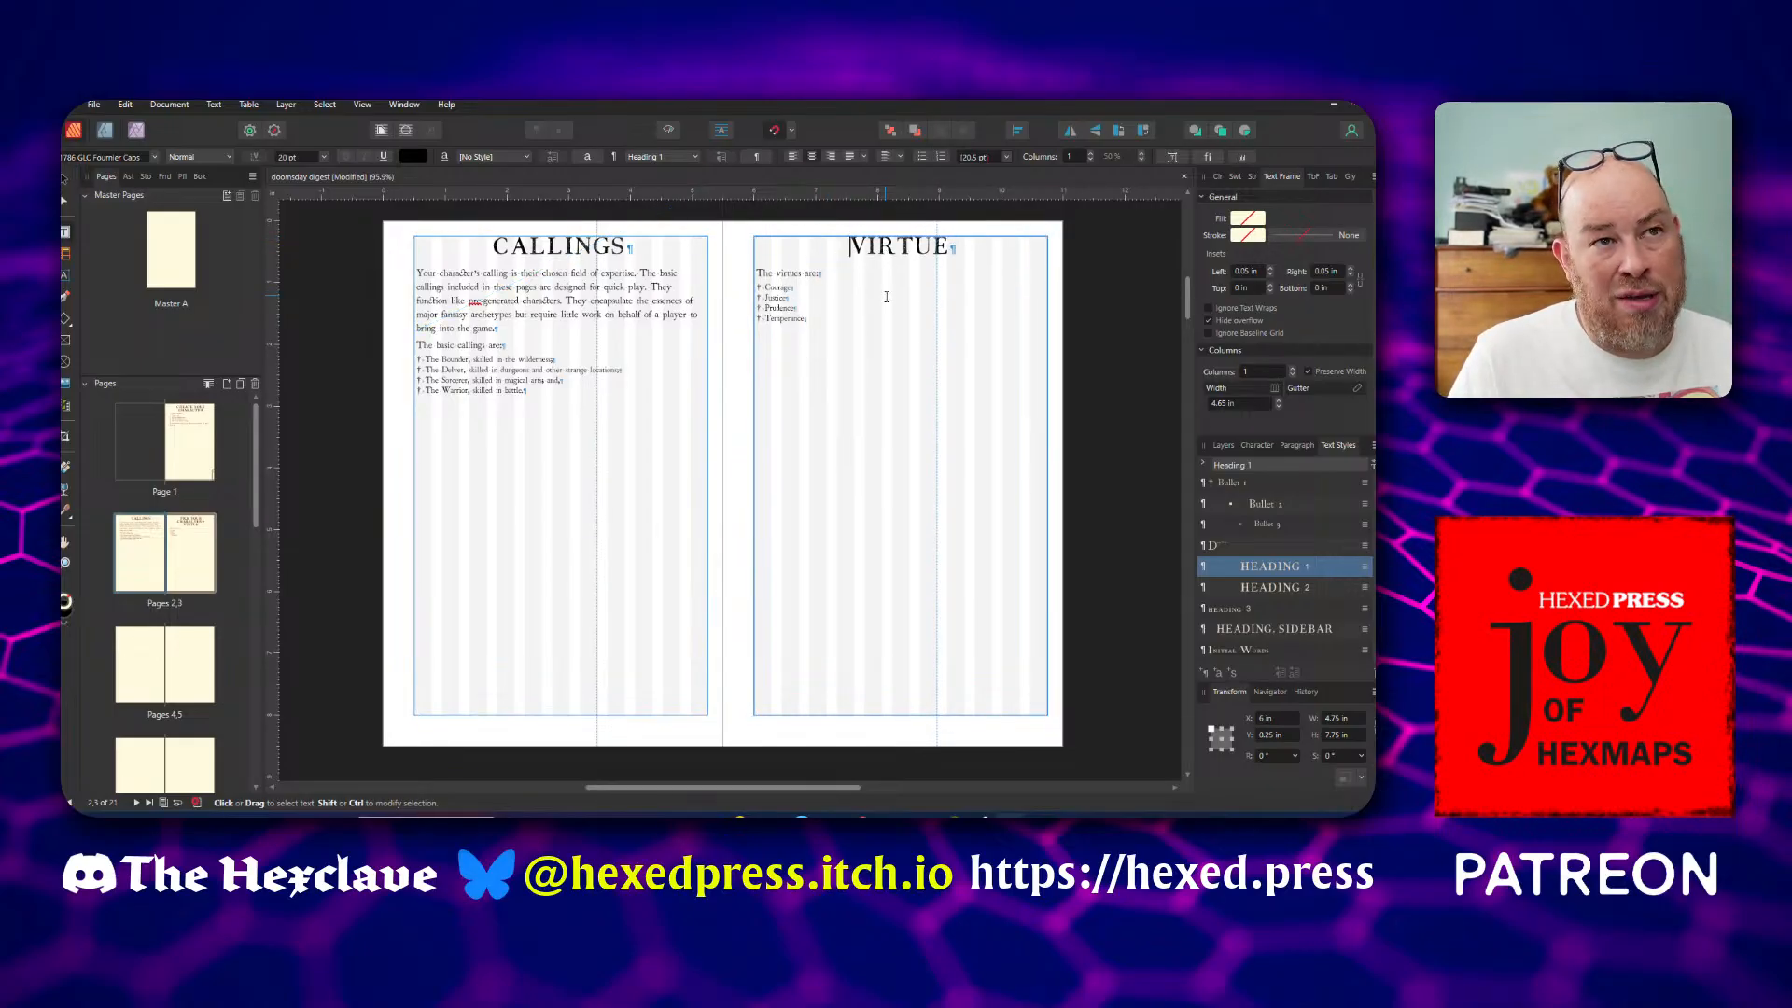
{"action": "left_click", "coordinate": [952, 246]}
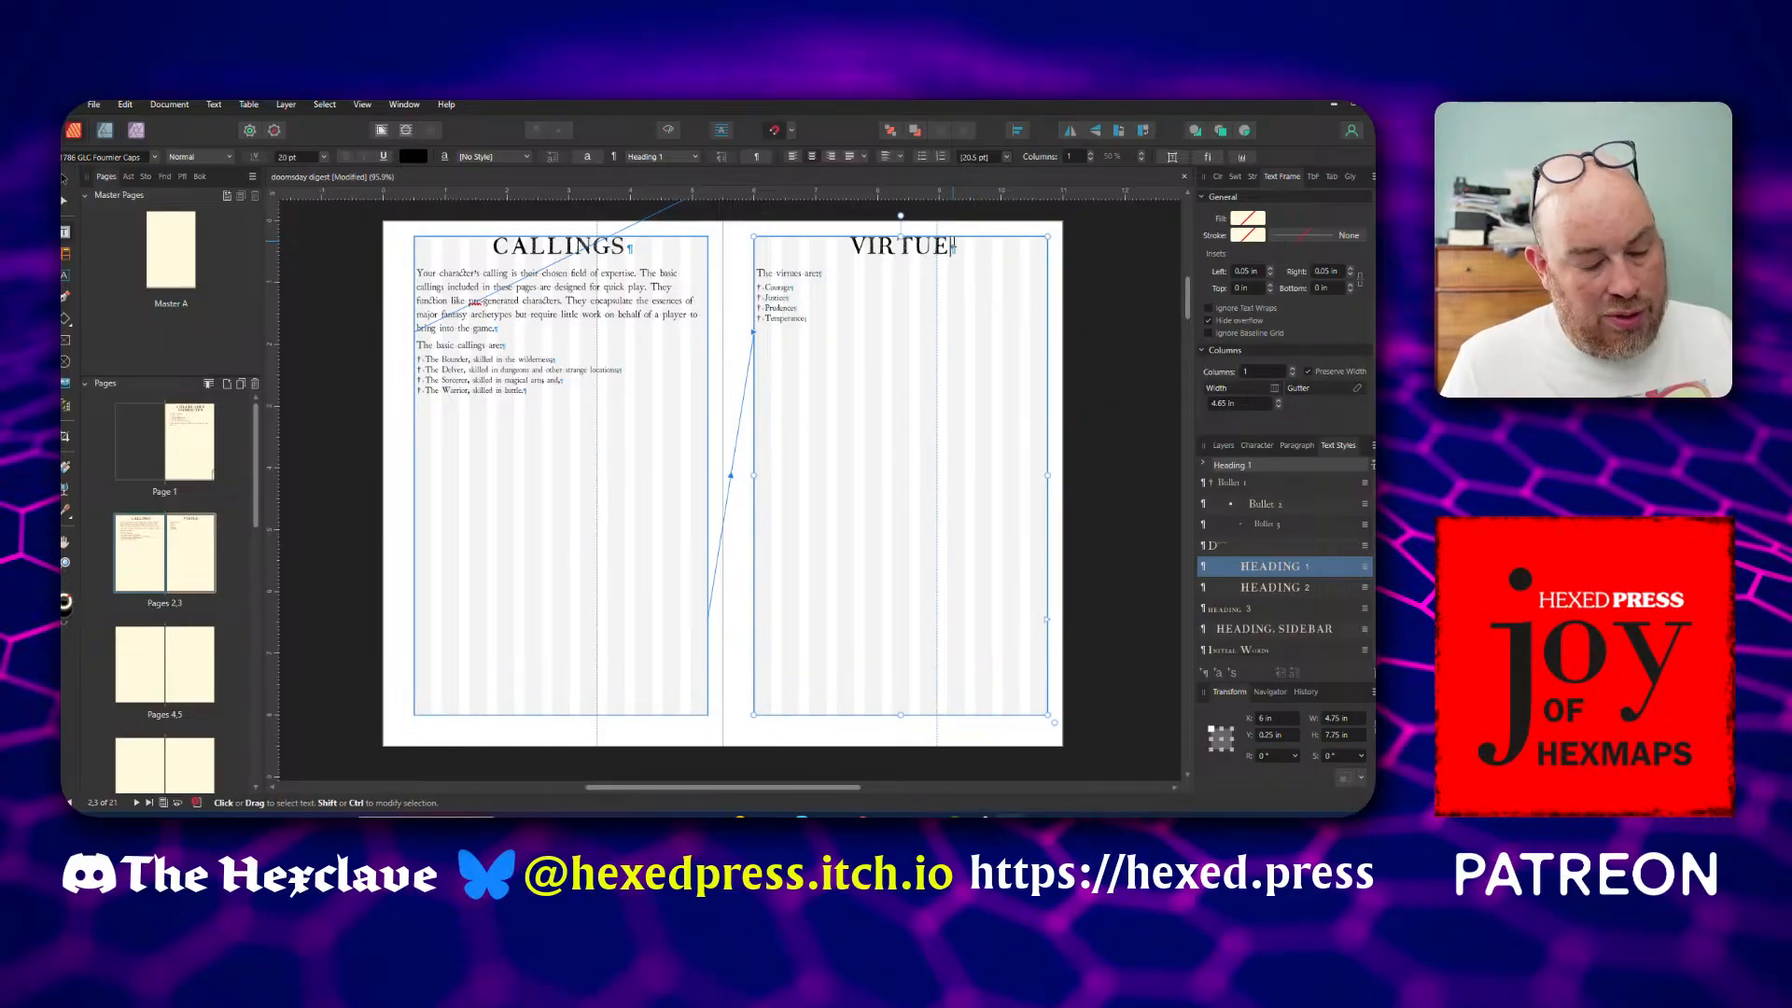
{"action": "type", "text": "S"}
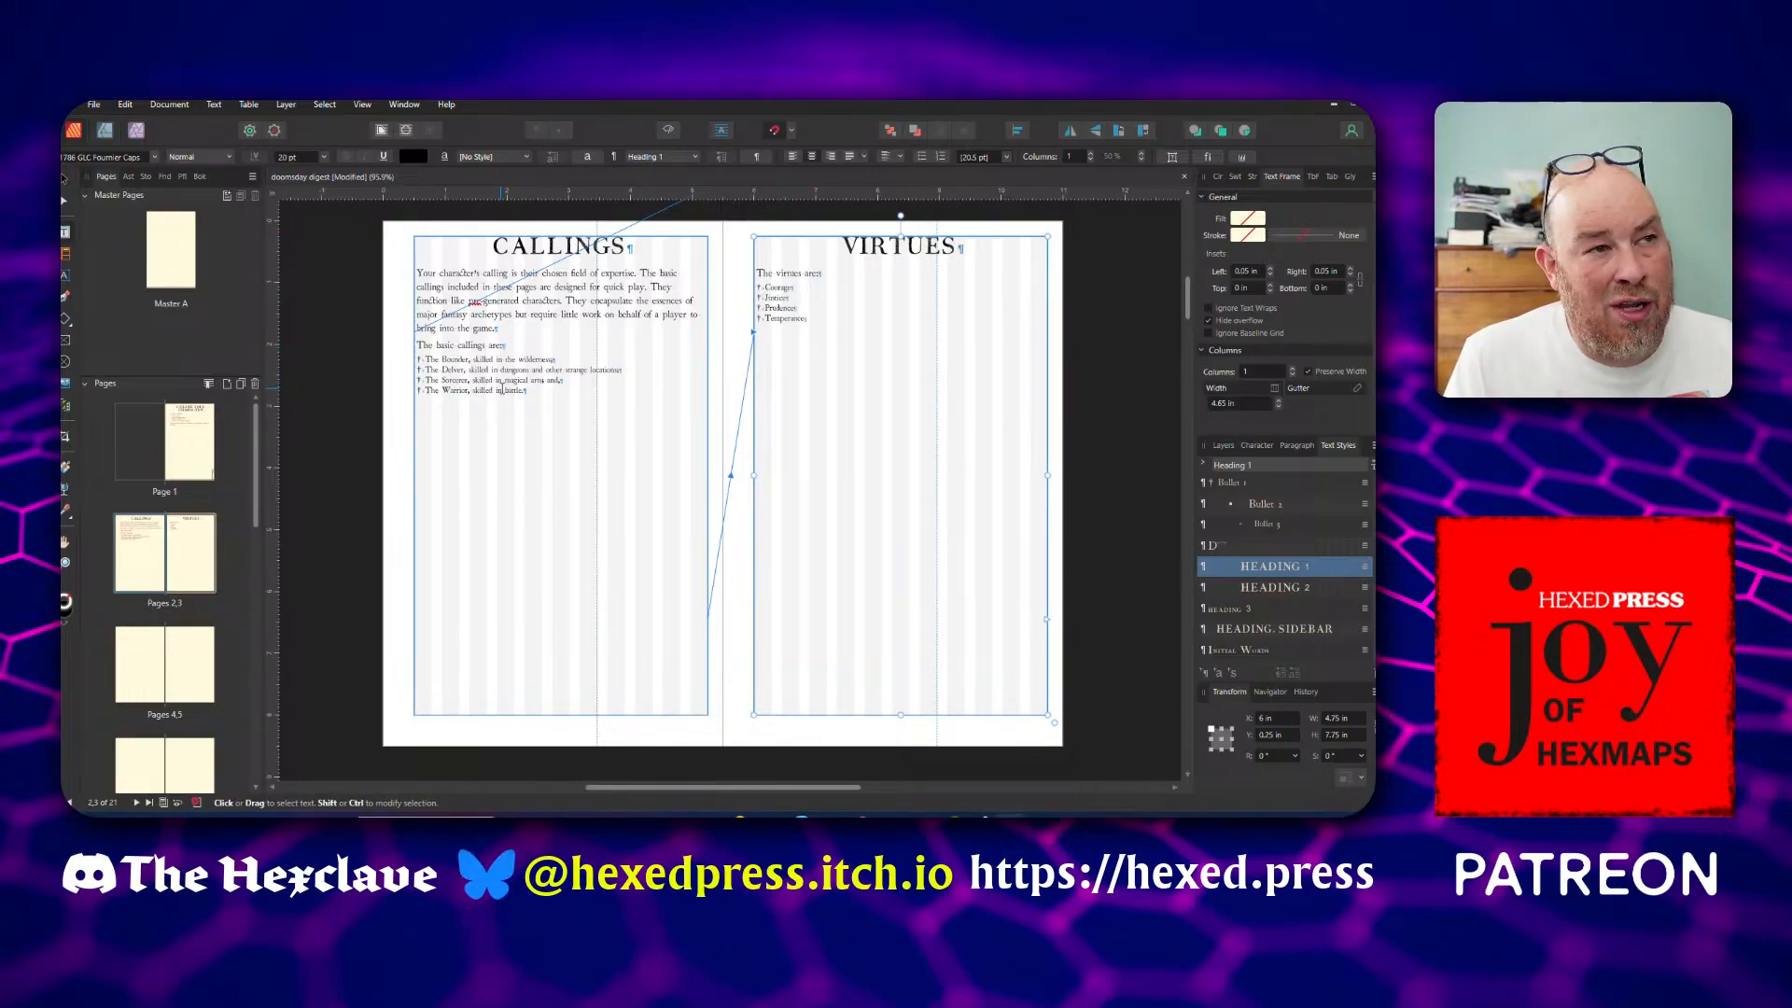
Save the digest document
{"action": "scroll", "coordinate": [501, 390], "scroll_direction": "up", "scroll_amount": 3}
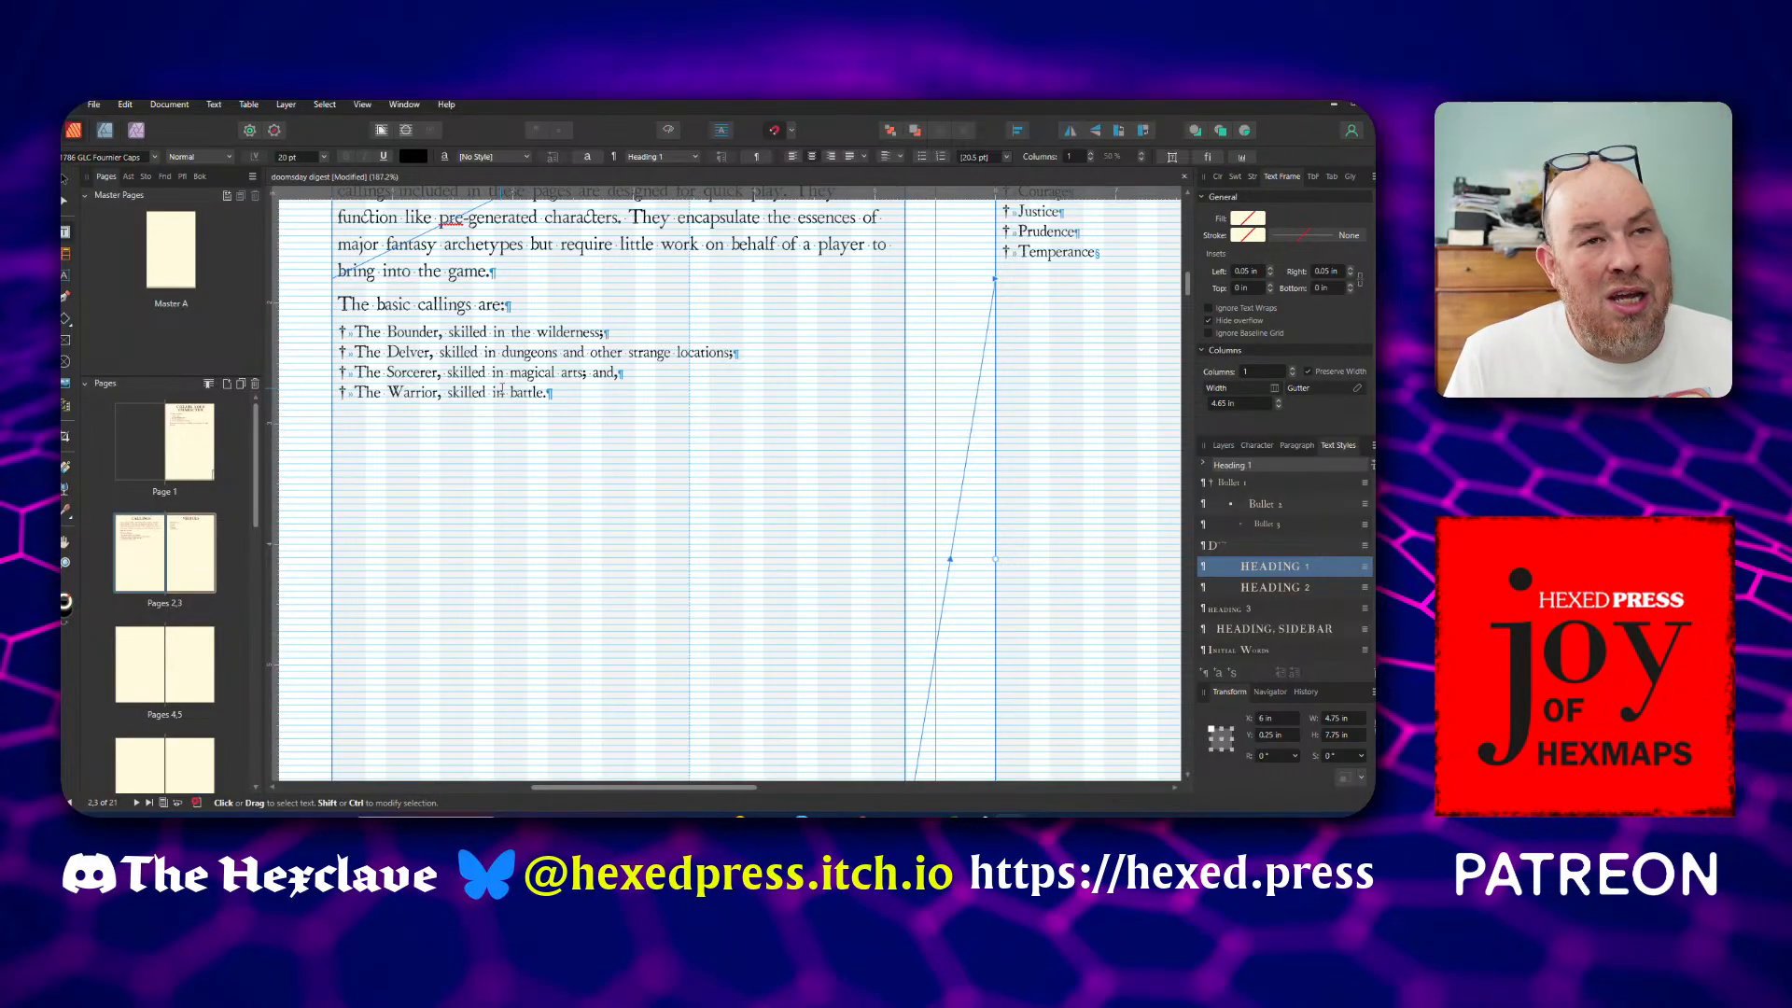
{"action": "scroll", "coordinate": [502, 390], "scroll_direction": "up", "scroll_amount": 2}
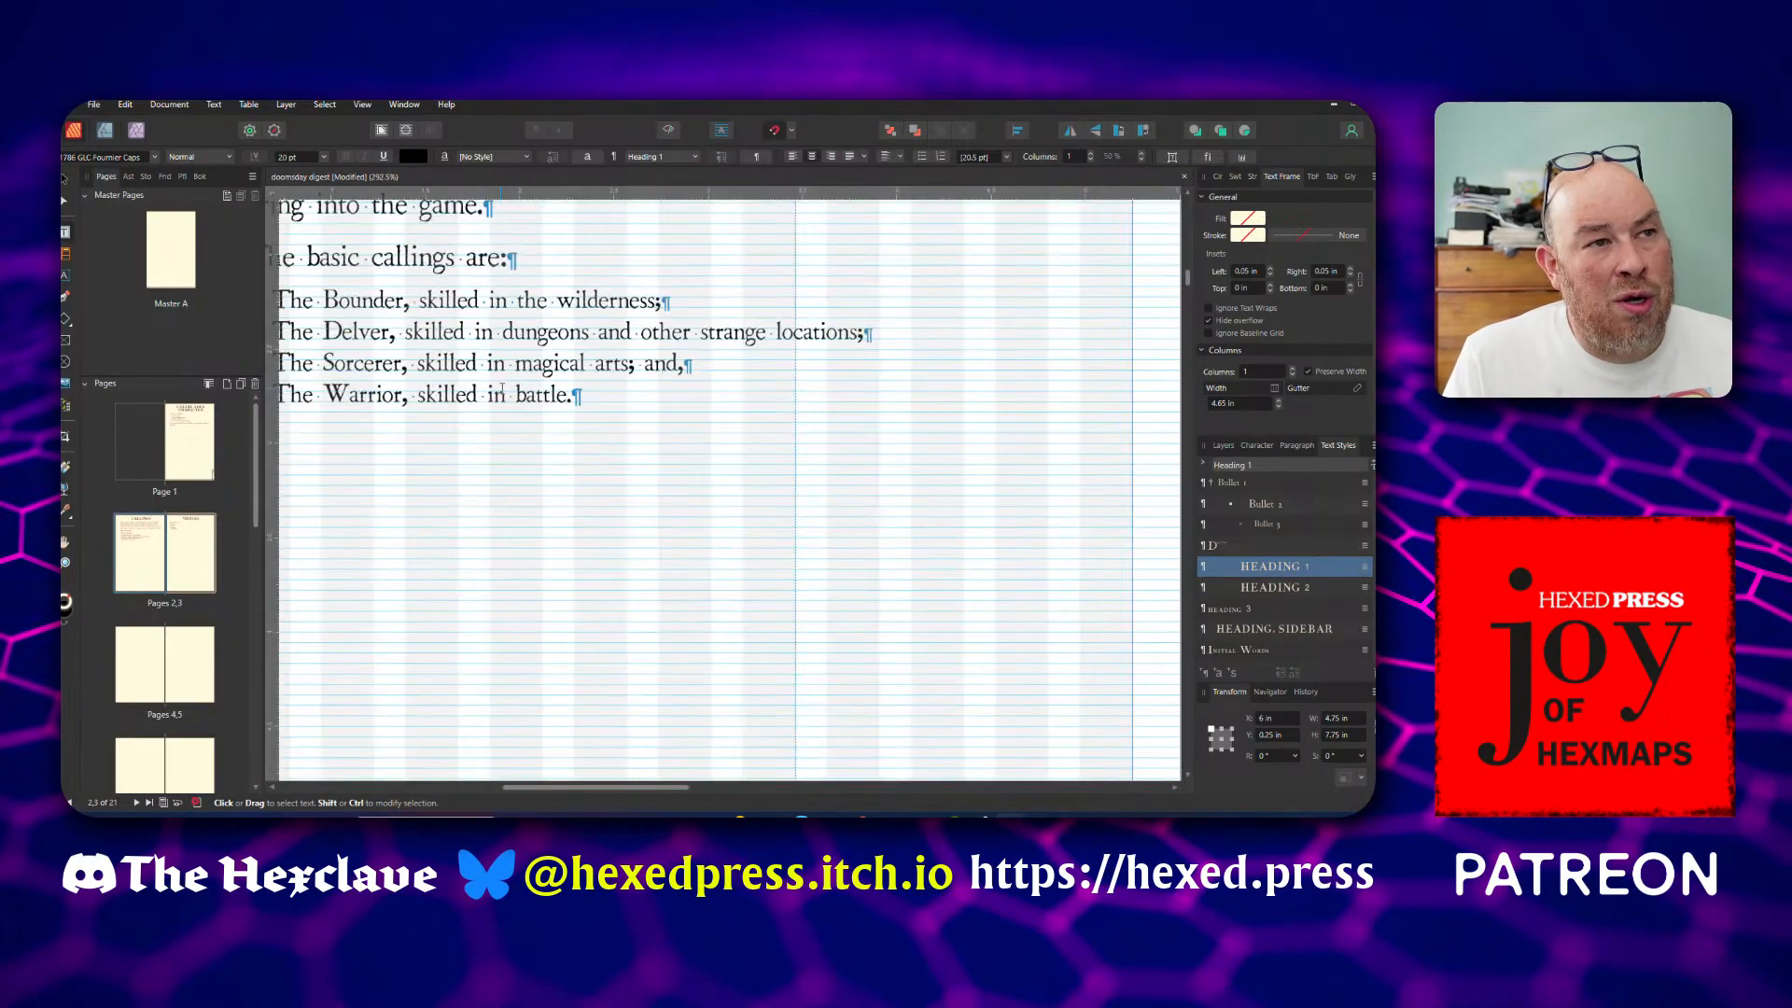
{"action": "scroll", "coordinate": [501, 390], "scroll_direction": "down", "scroll_amount": 2}
{"action": "scroll", "coordinate": [501, 390], "scroll_direction": "up", "scroll_amount": 1}
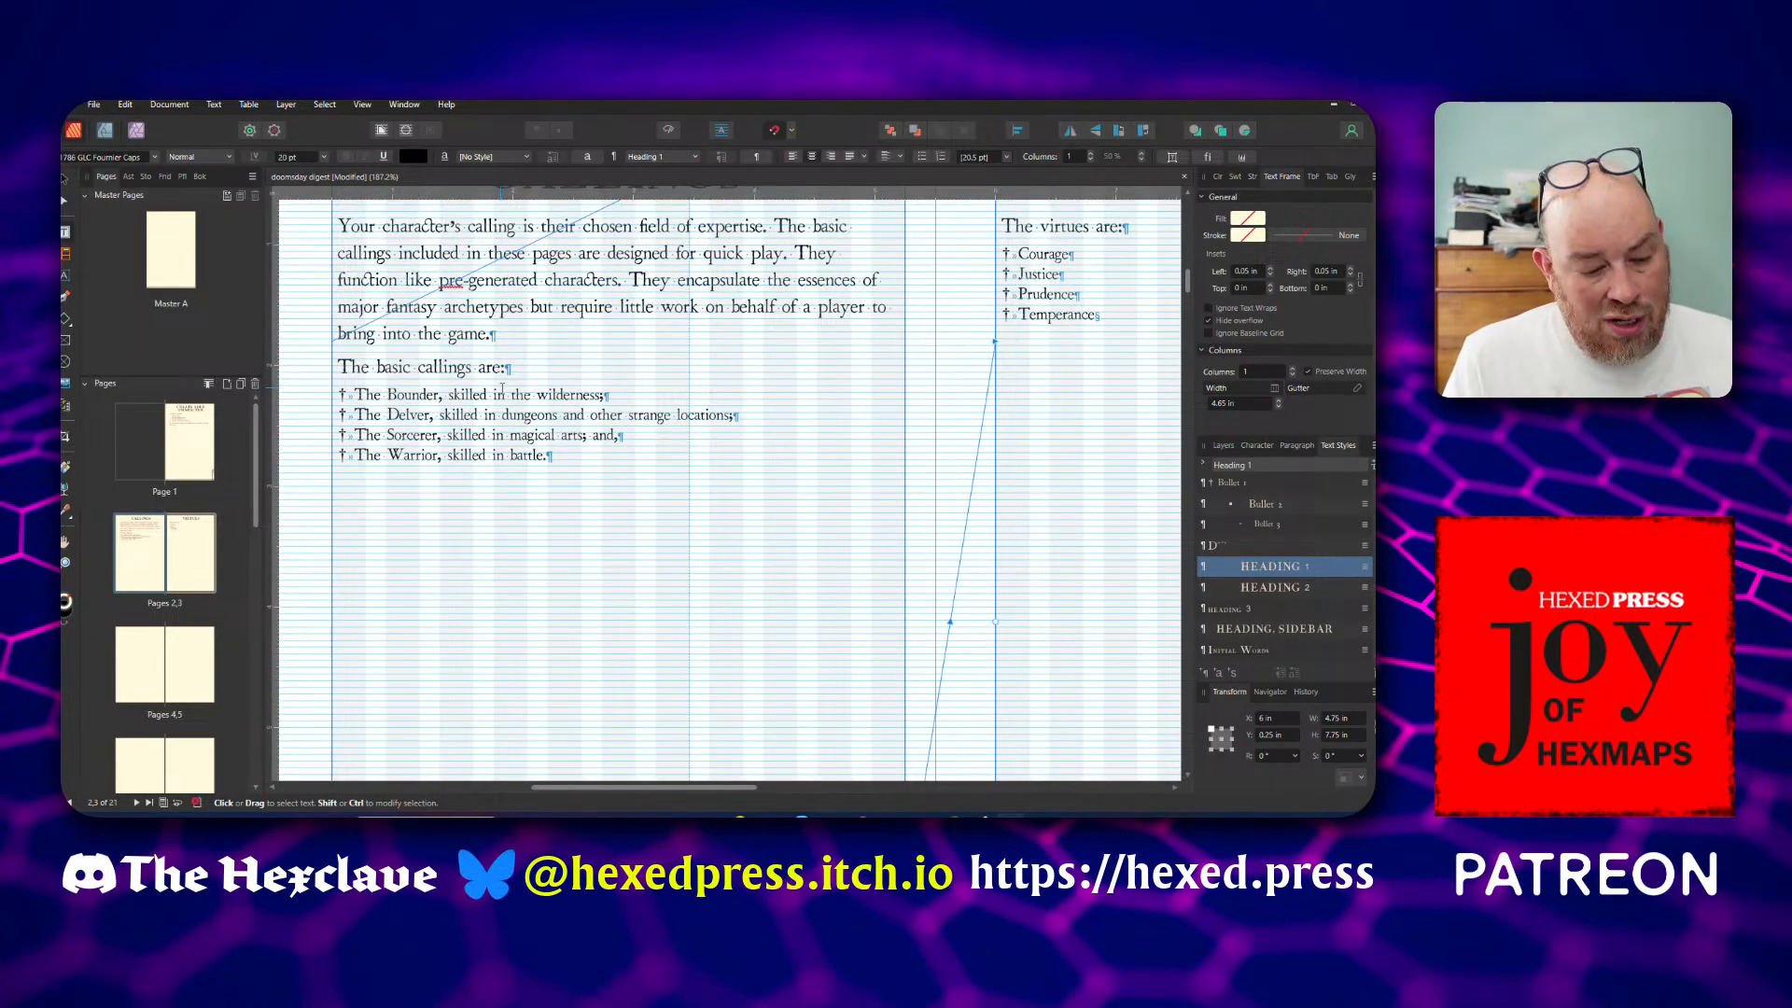
{"action": "key", "text": "ctrl+s"}
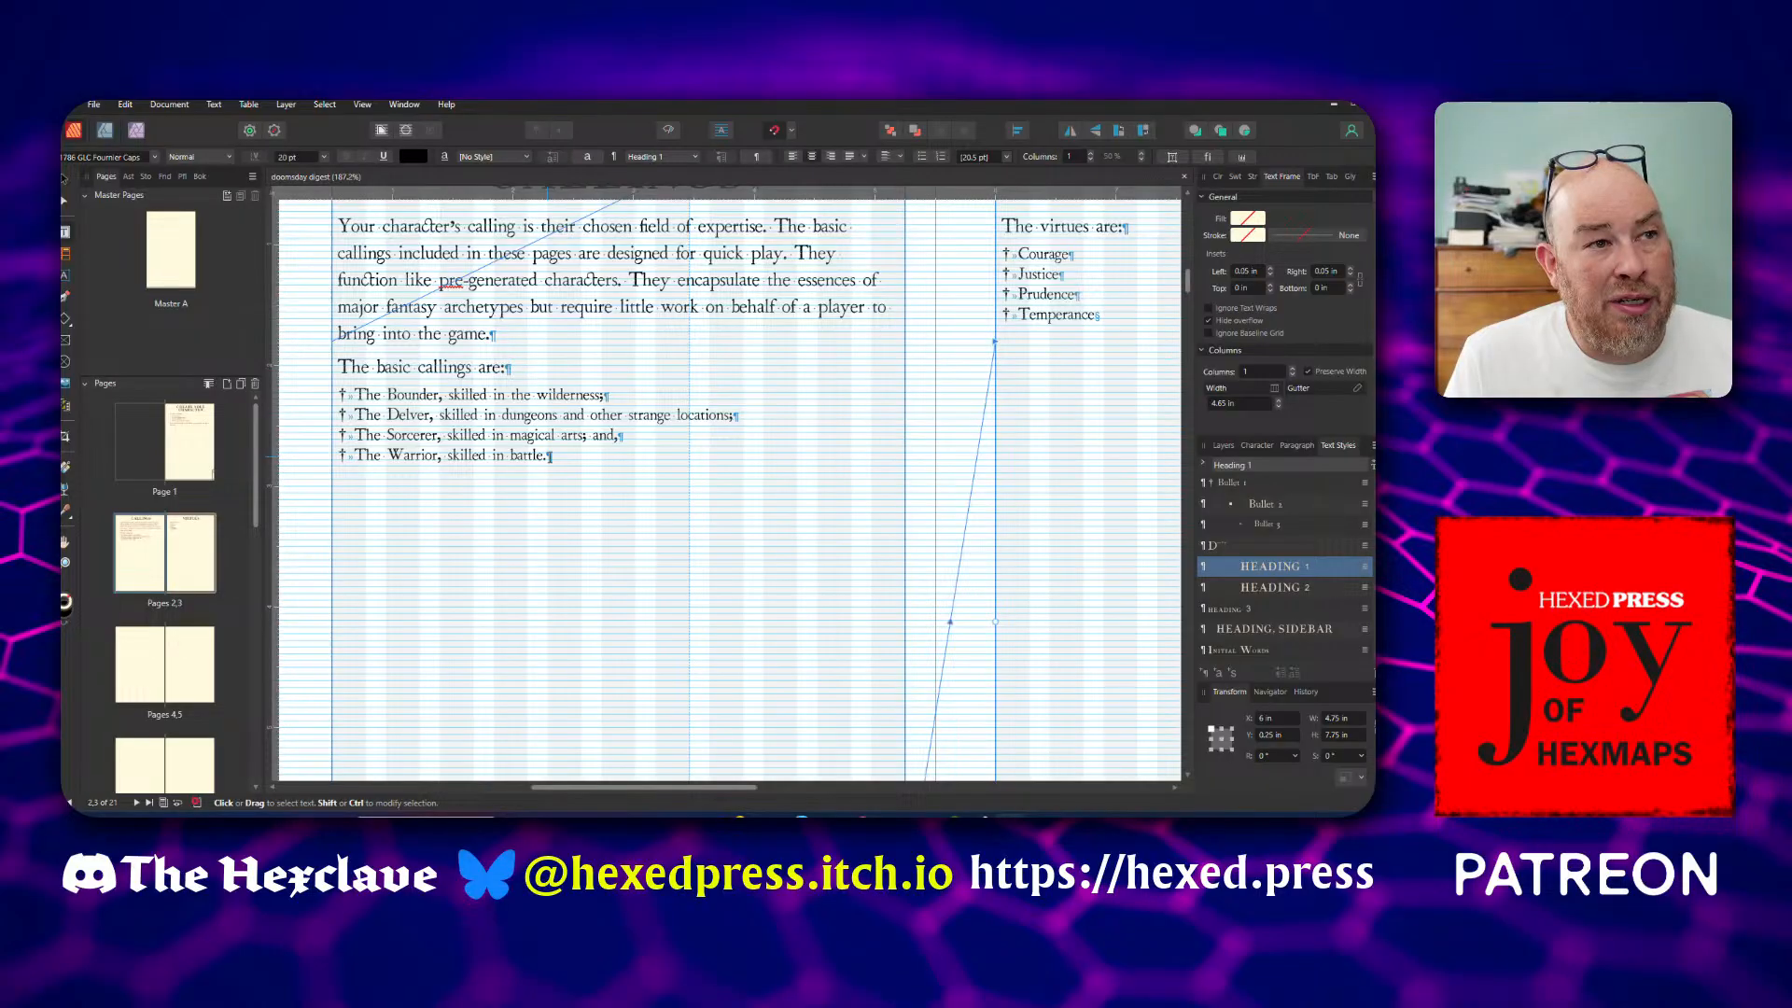
Add the heading "THE BOUNDER" in the Heading 2 style below the bulleted list of basic callings
{"action": "left_click", "coordinate": [566, 471]}
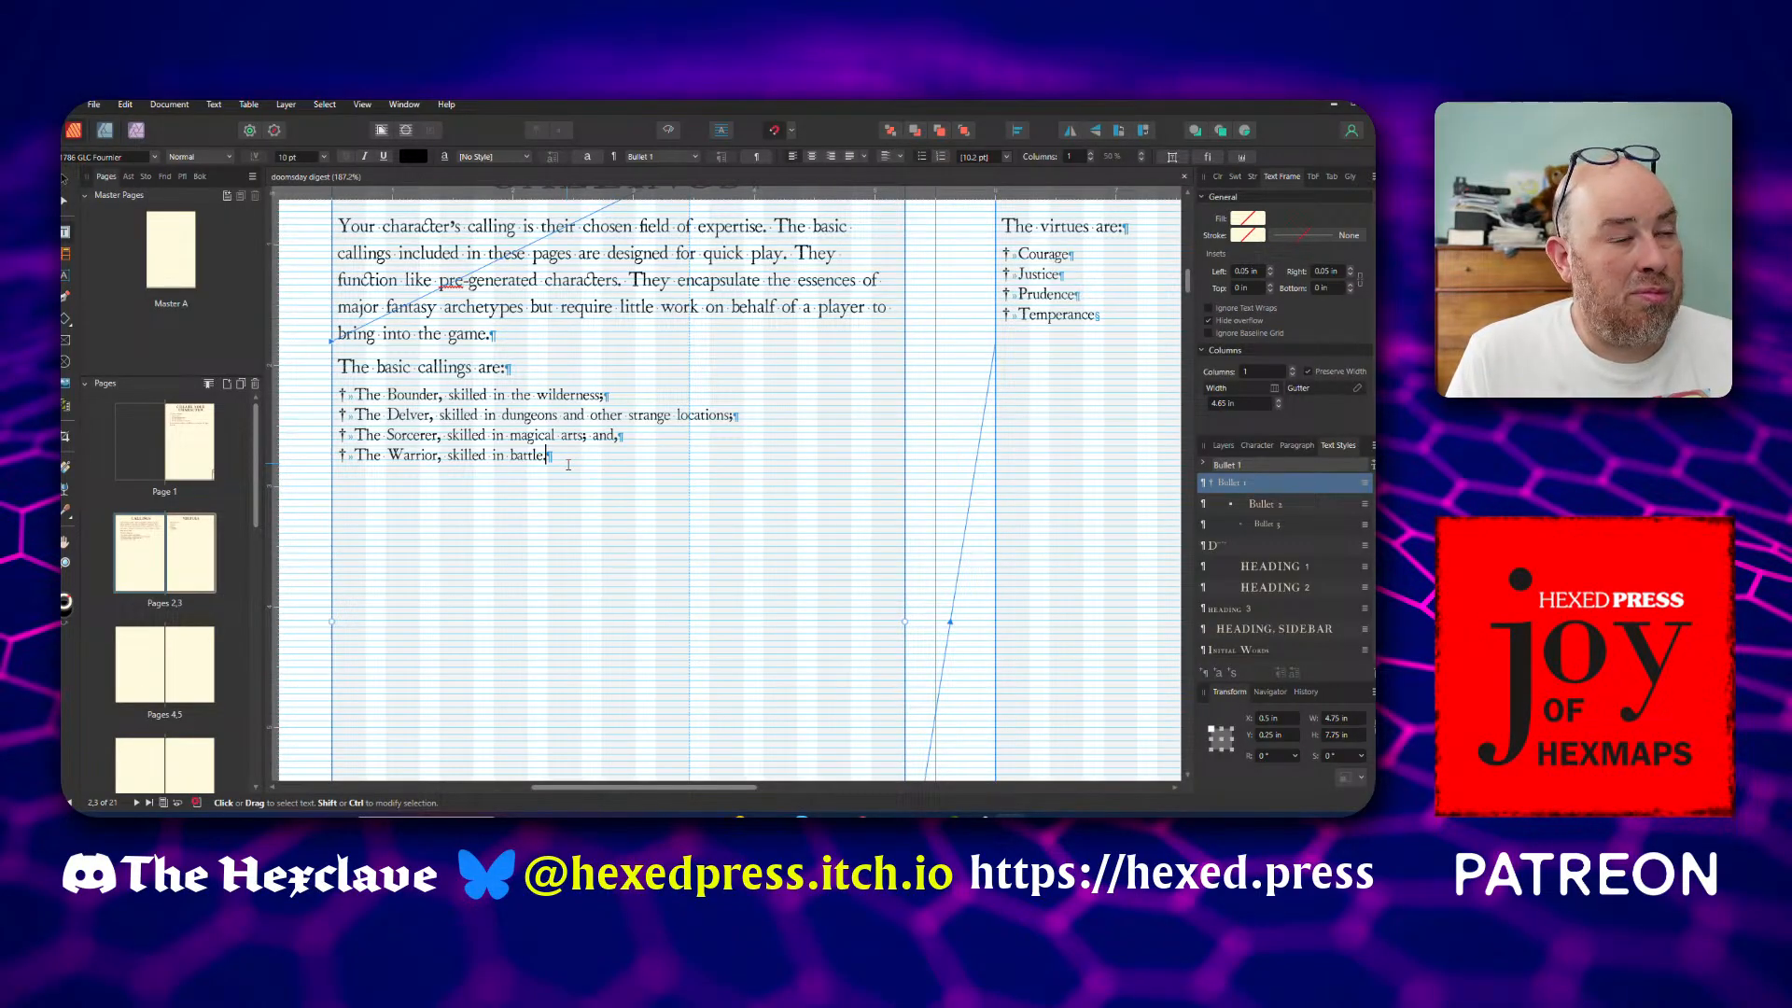
{"action": "type", "text": "."}
{"action": "key", "text": "Return"}
{"action": "key", "text": "BackSpace"}
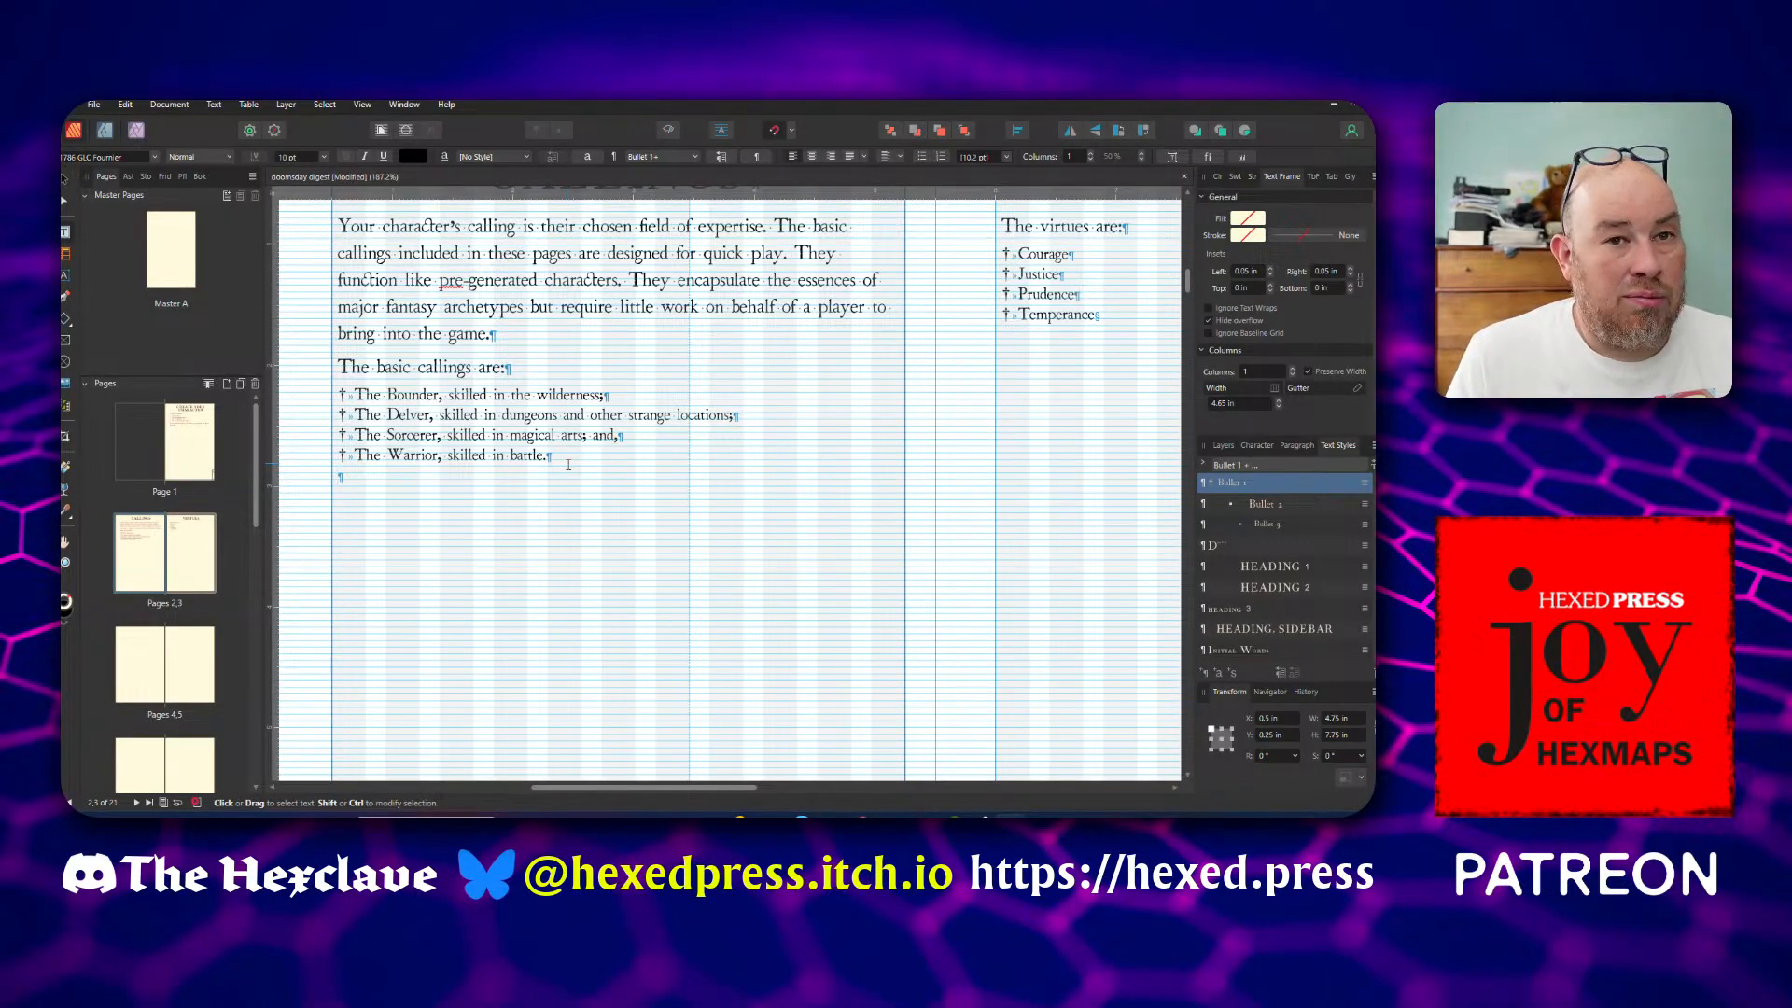
{"action": "left_click", "coordinate": [1281, 593]}
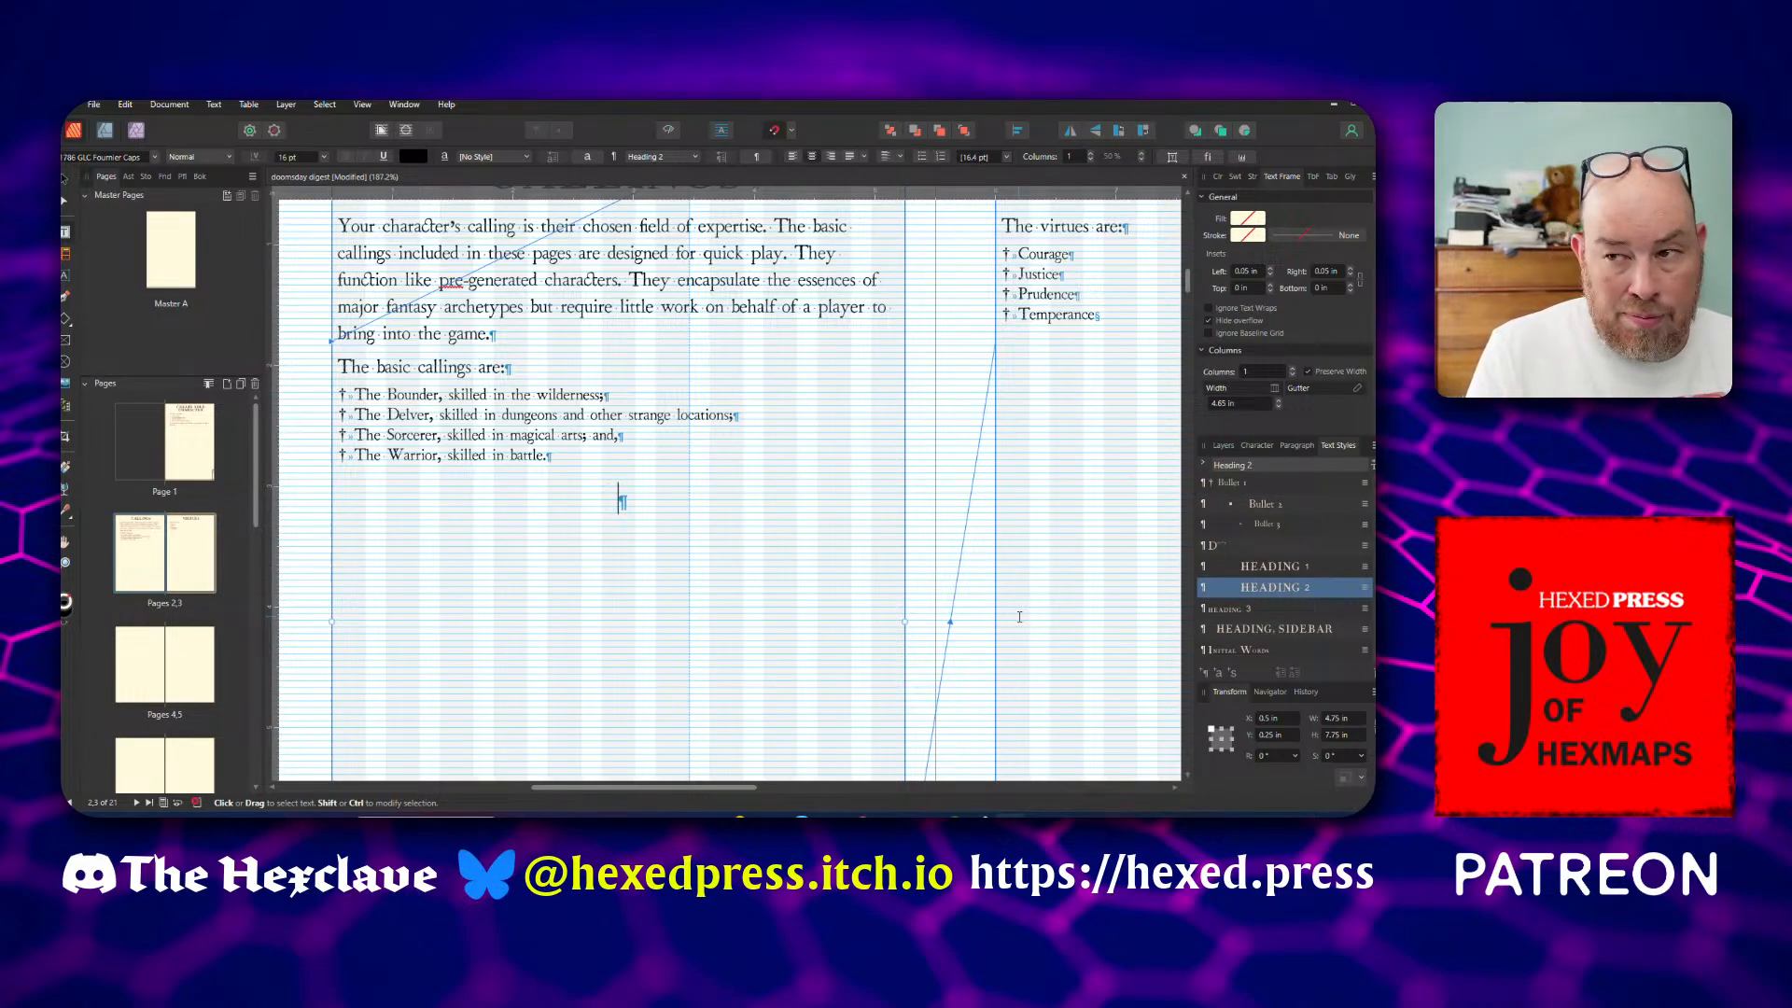
{"action": "type", "text": "THE BOUND"}
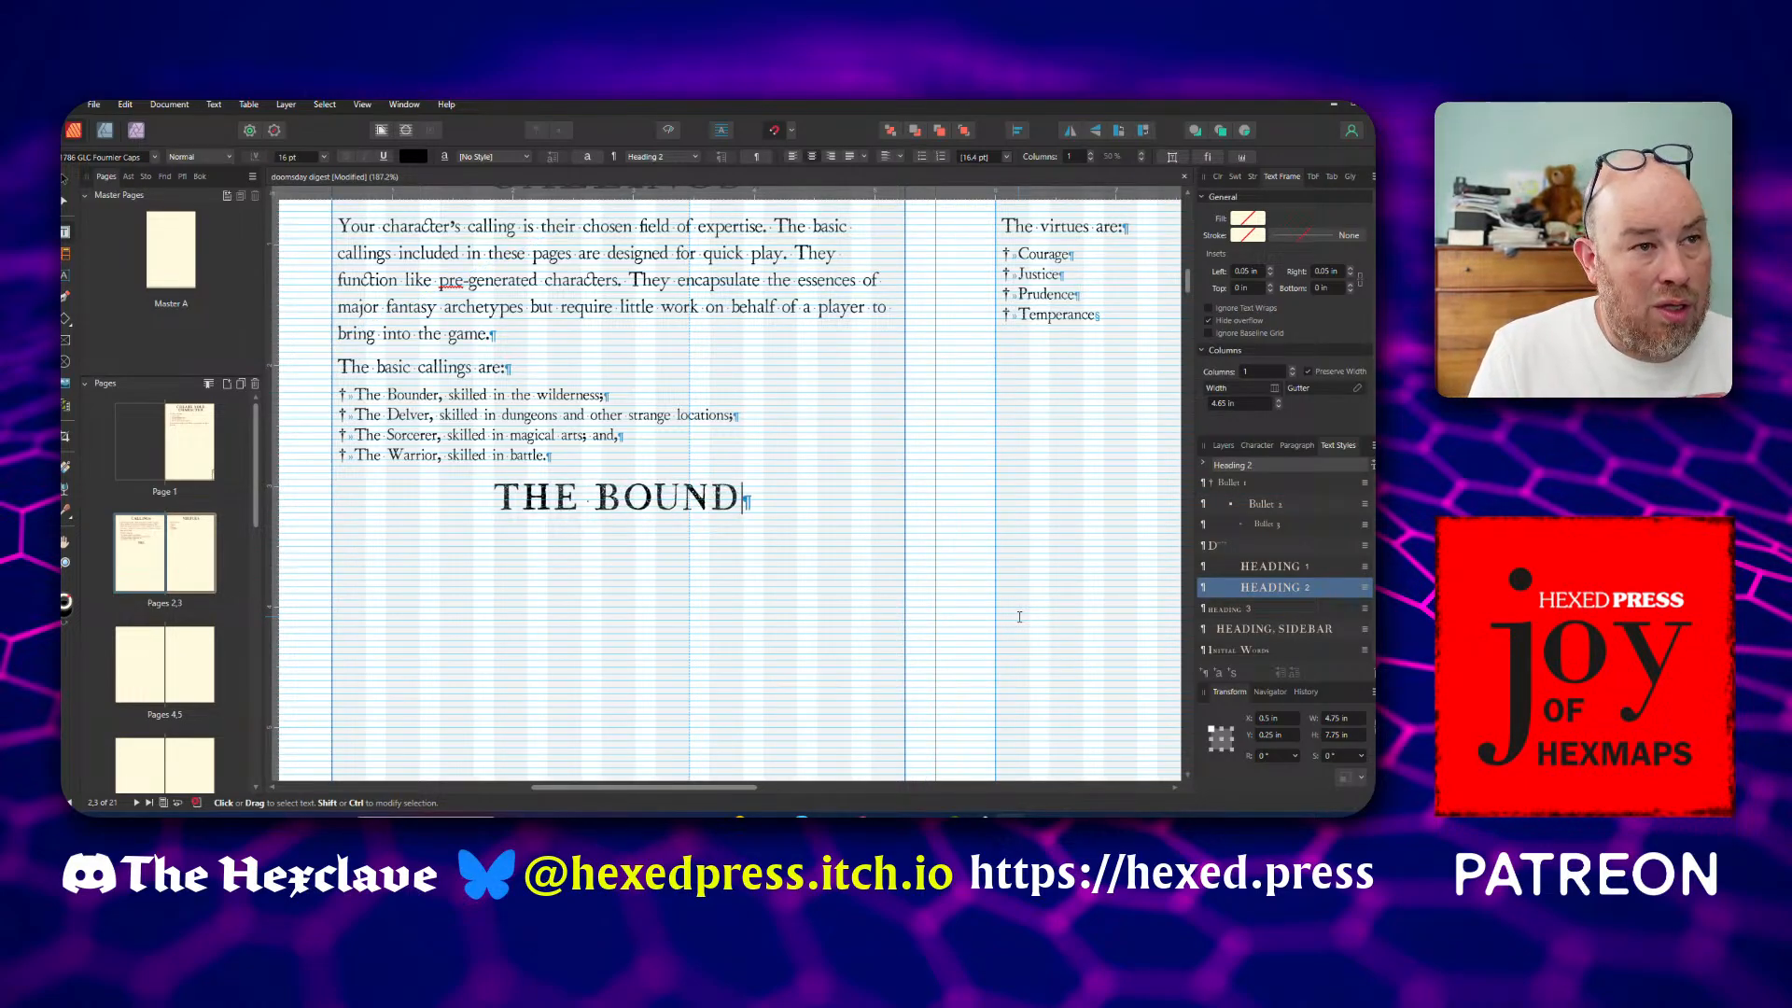
{"action": "type", "text": "ER"}
{"action": "key", "text": "Return"}
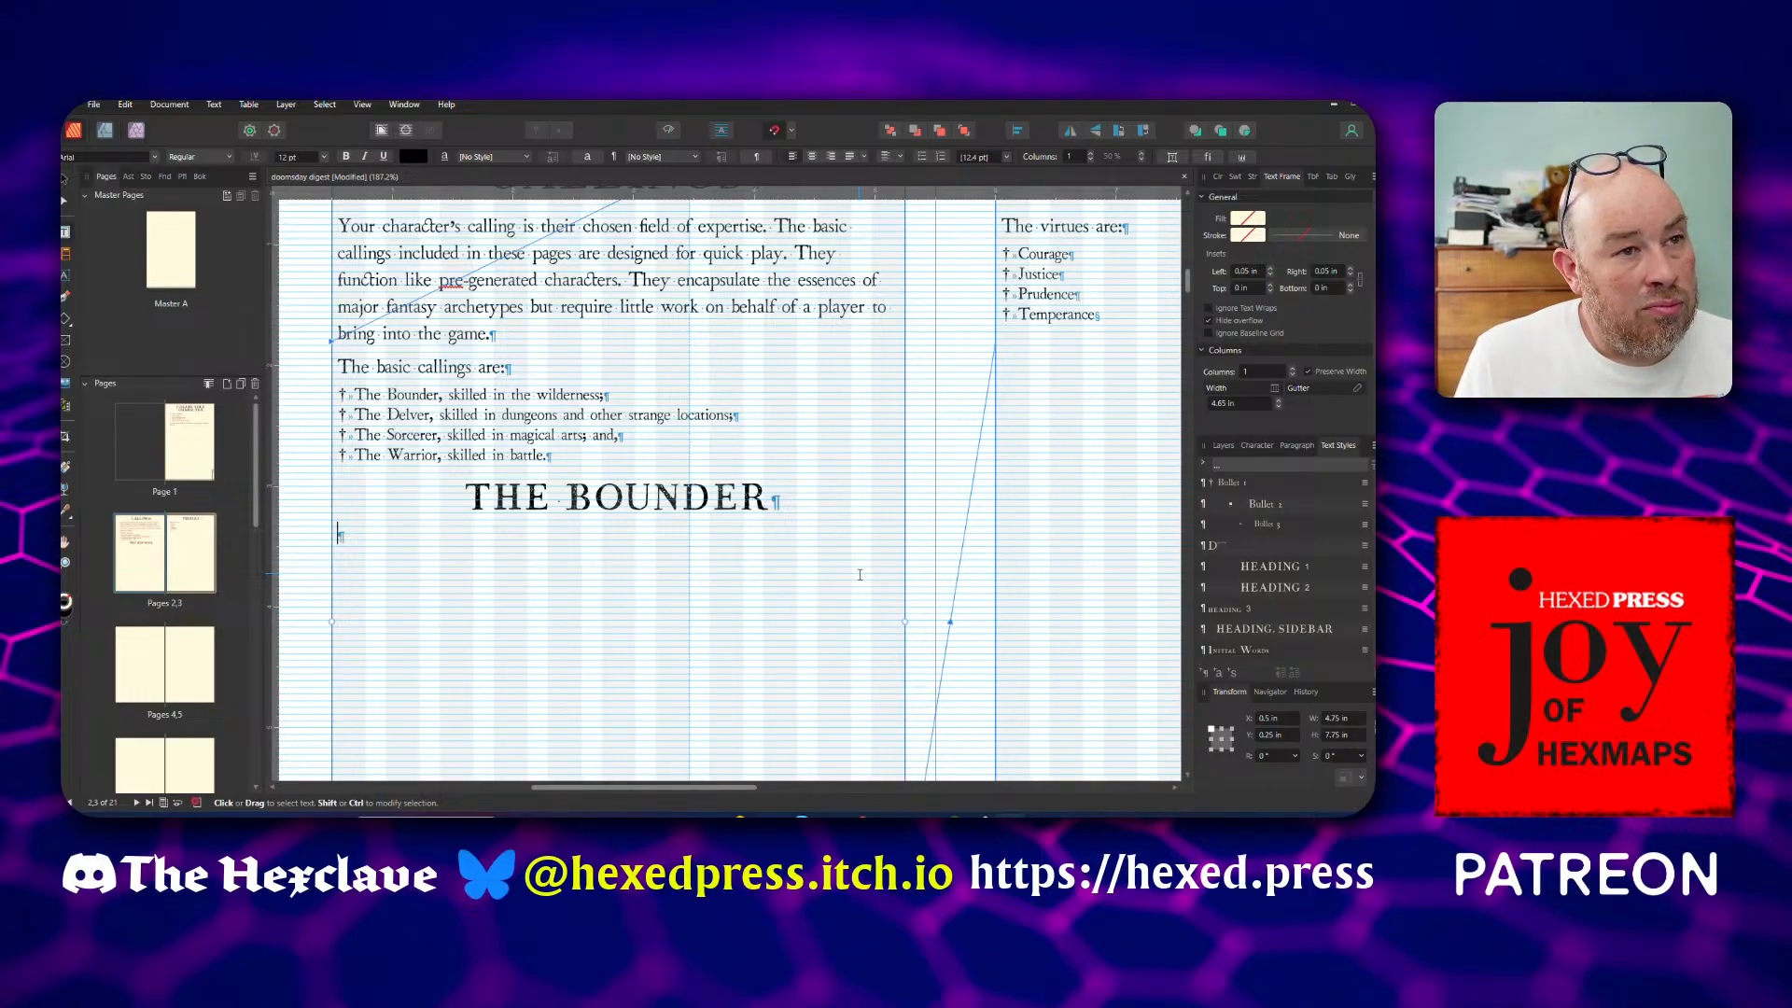
{"action": "scroll", "coordinate": [859, 574], "scroll_direction": "up", "scroll_amount": 2}
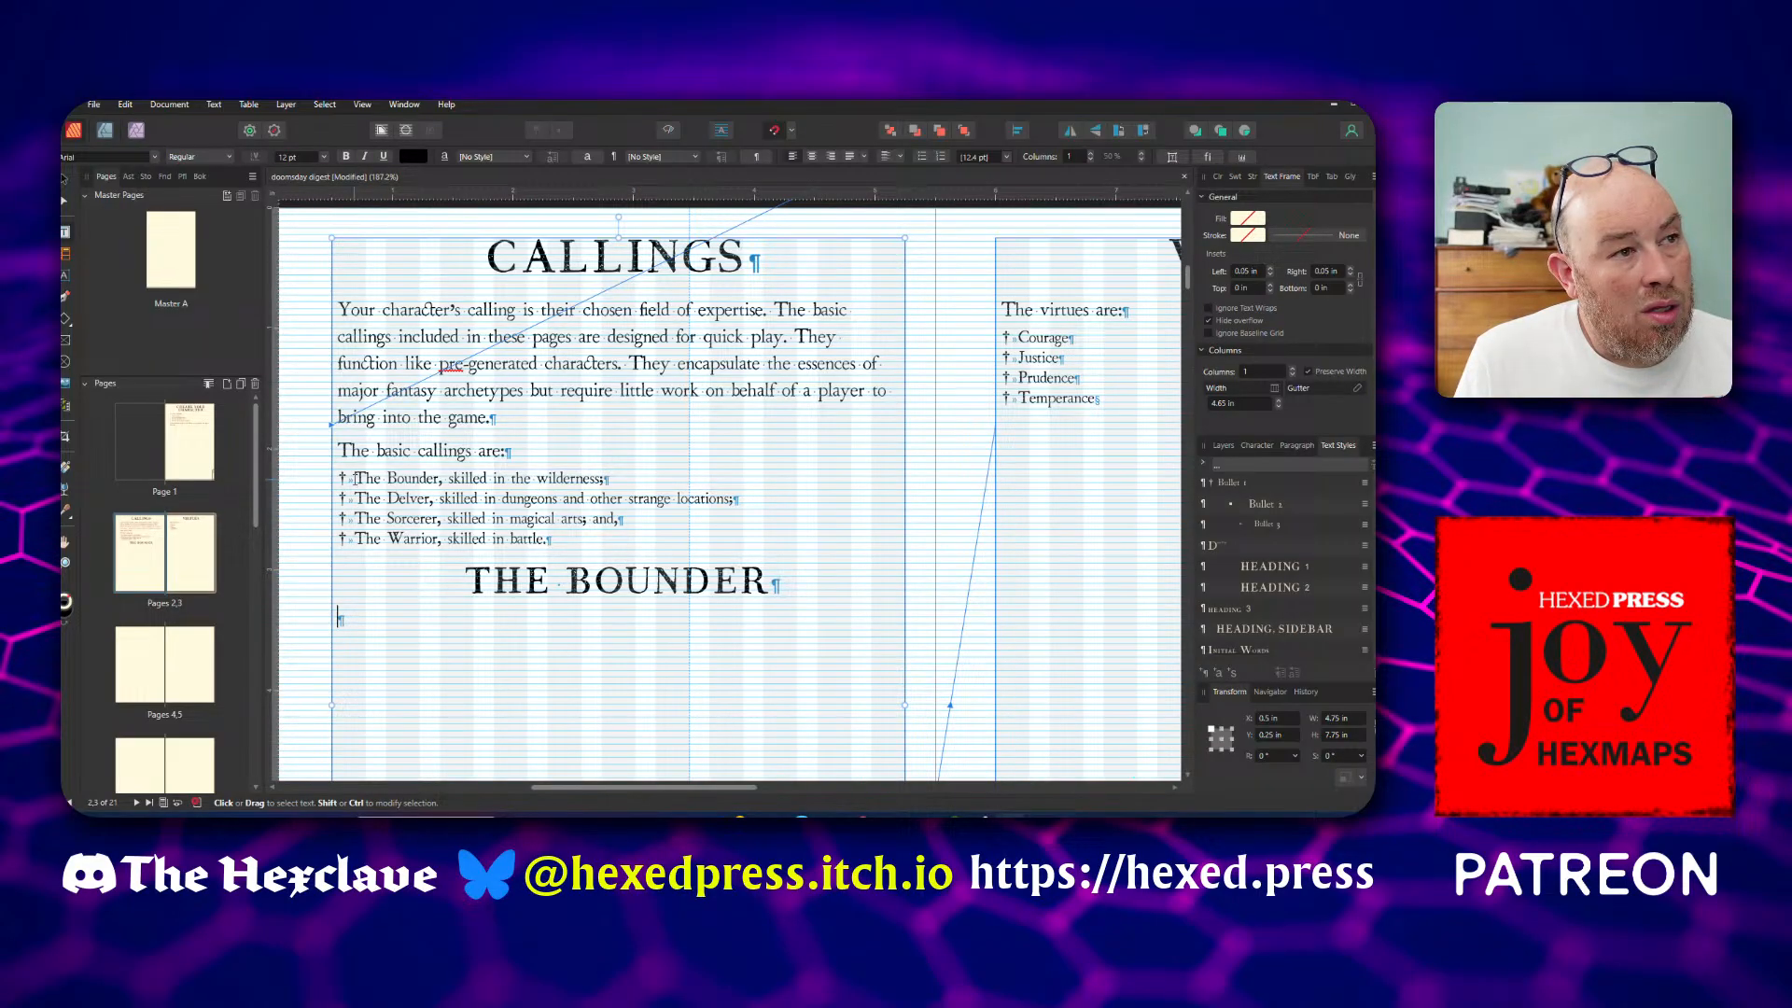
{"action": "left_click_drag", "start_coordinate": [356, 478], "coordinate": [439, 482]}
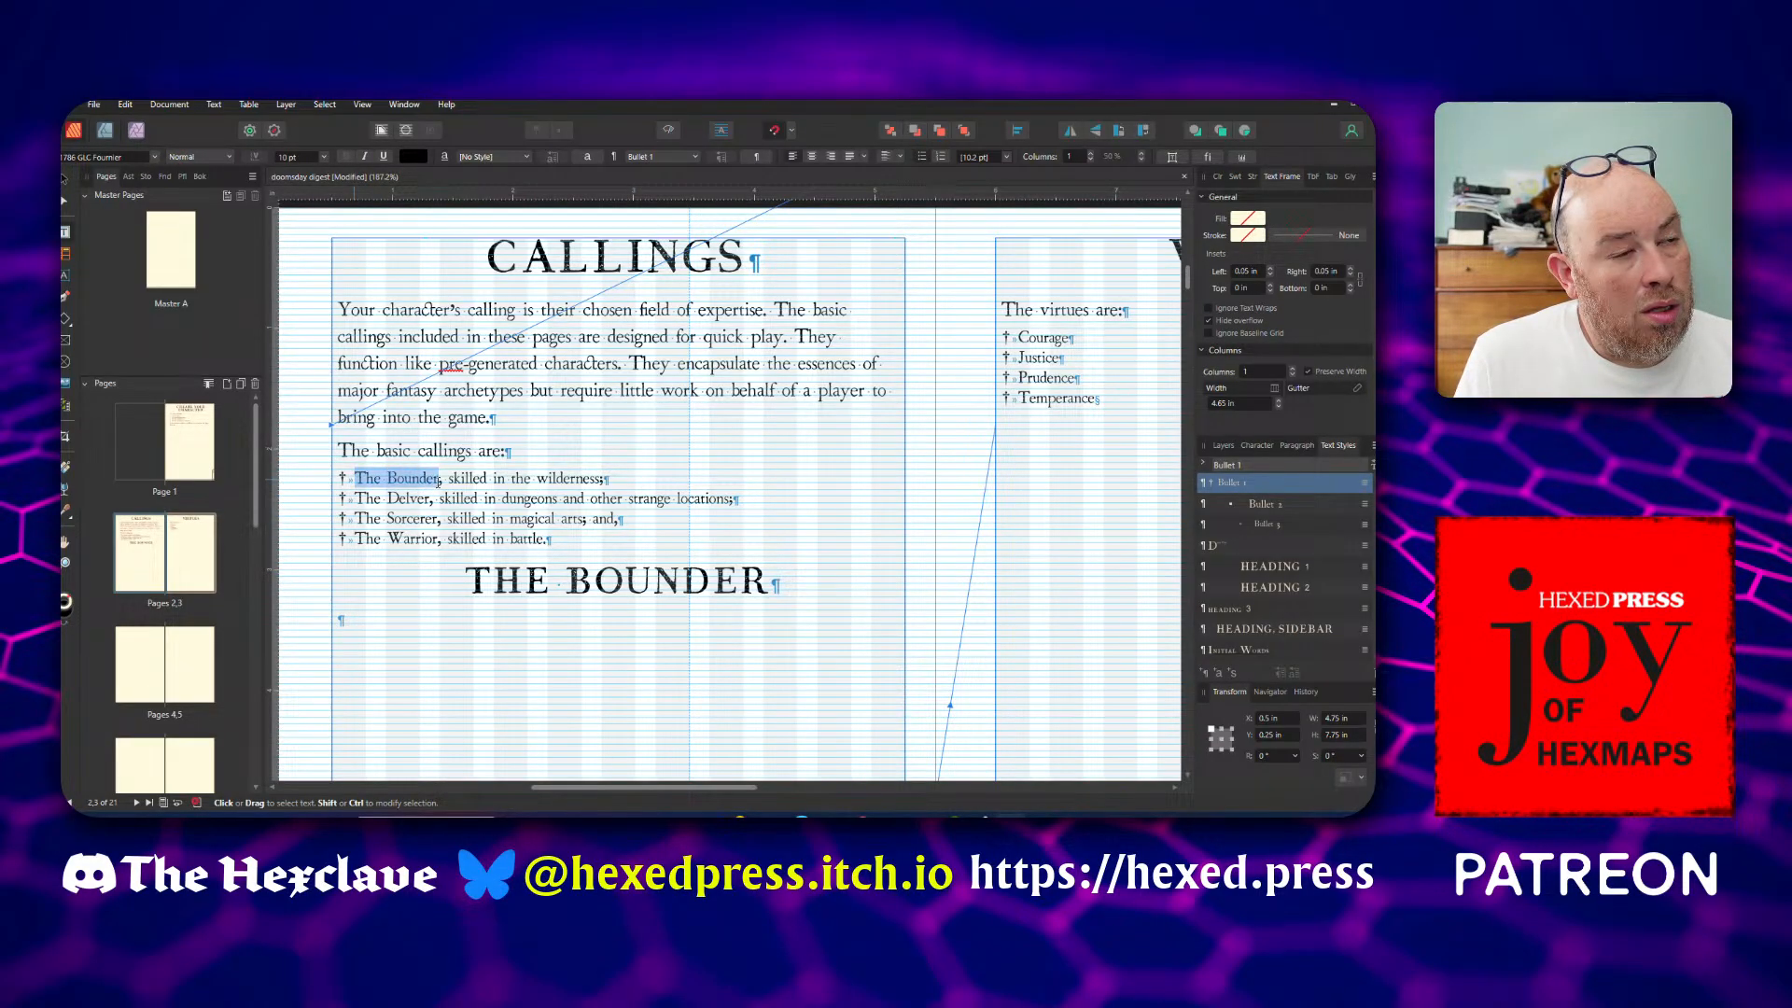
{"action": "left_click", "coordinate": [546, 627]}
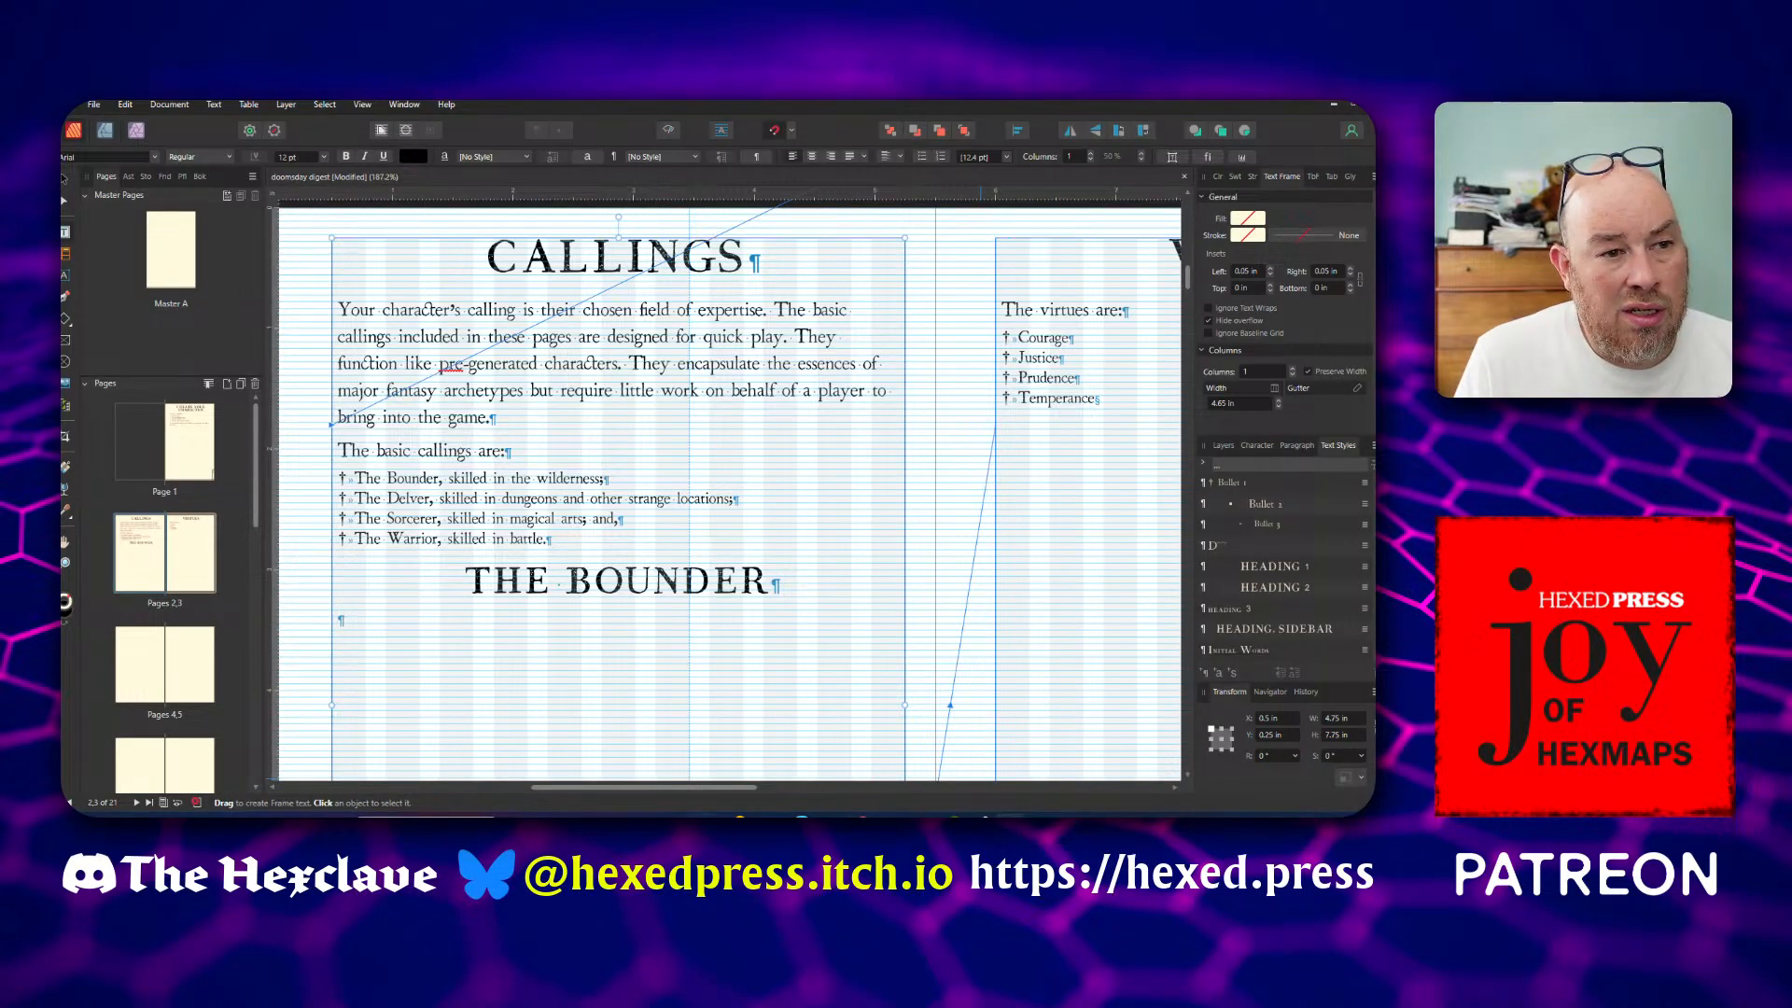
Switch to the Troupe Doomsday site in Microsoft Edge and open The Bounder page from its Callings section
{"action": "mouse_move", "coordinate": [642, 812]}
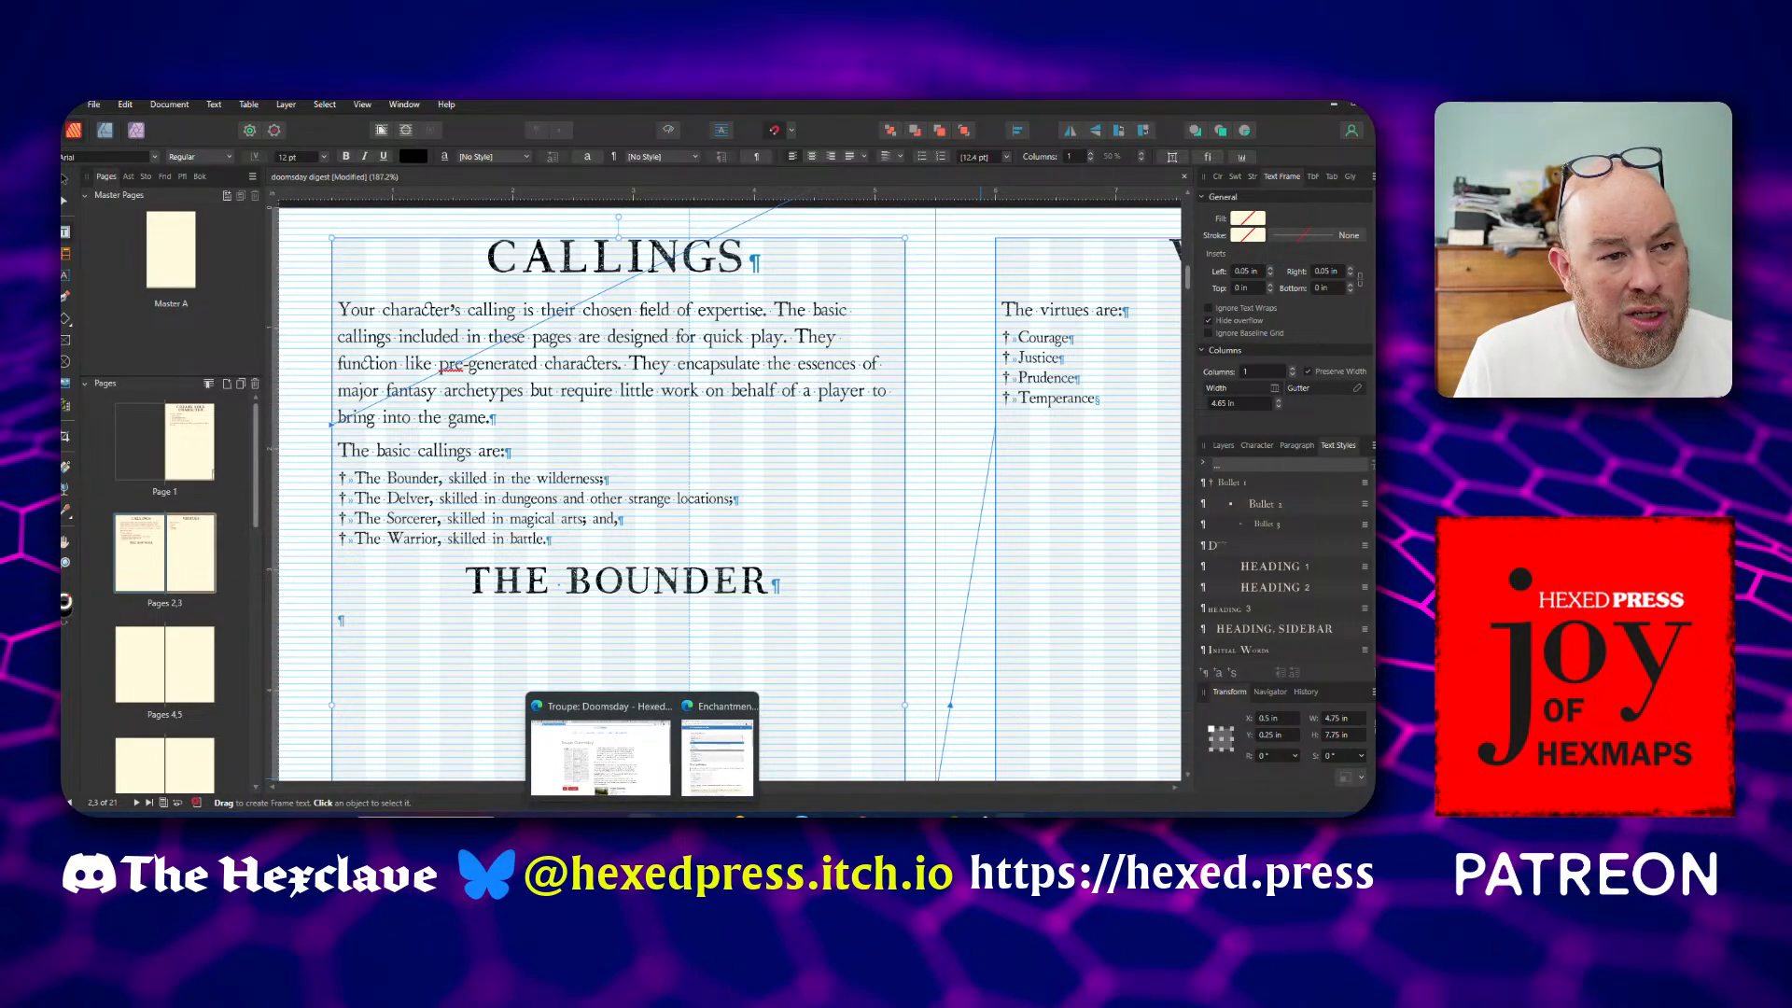
{"action": "left_click", "coordinate": [625, 712]}
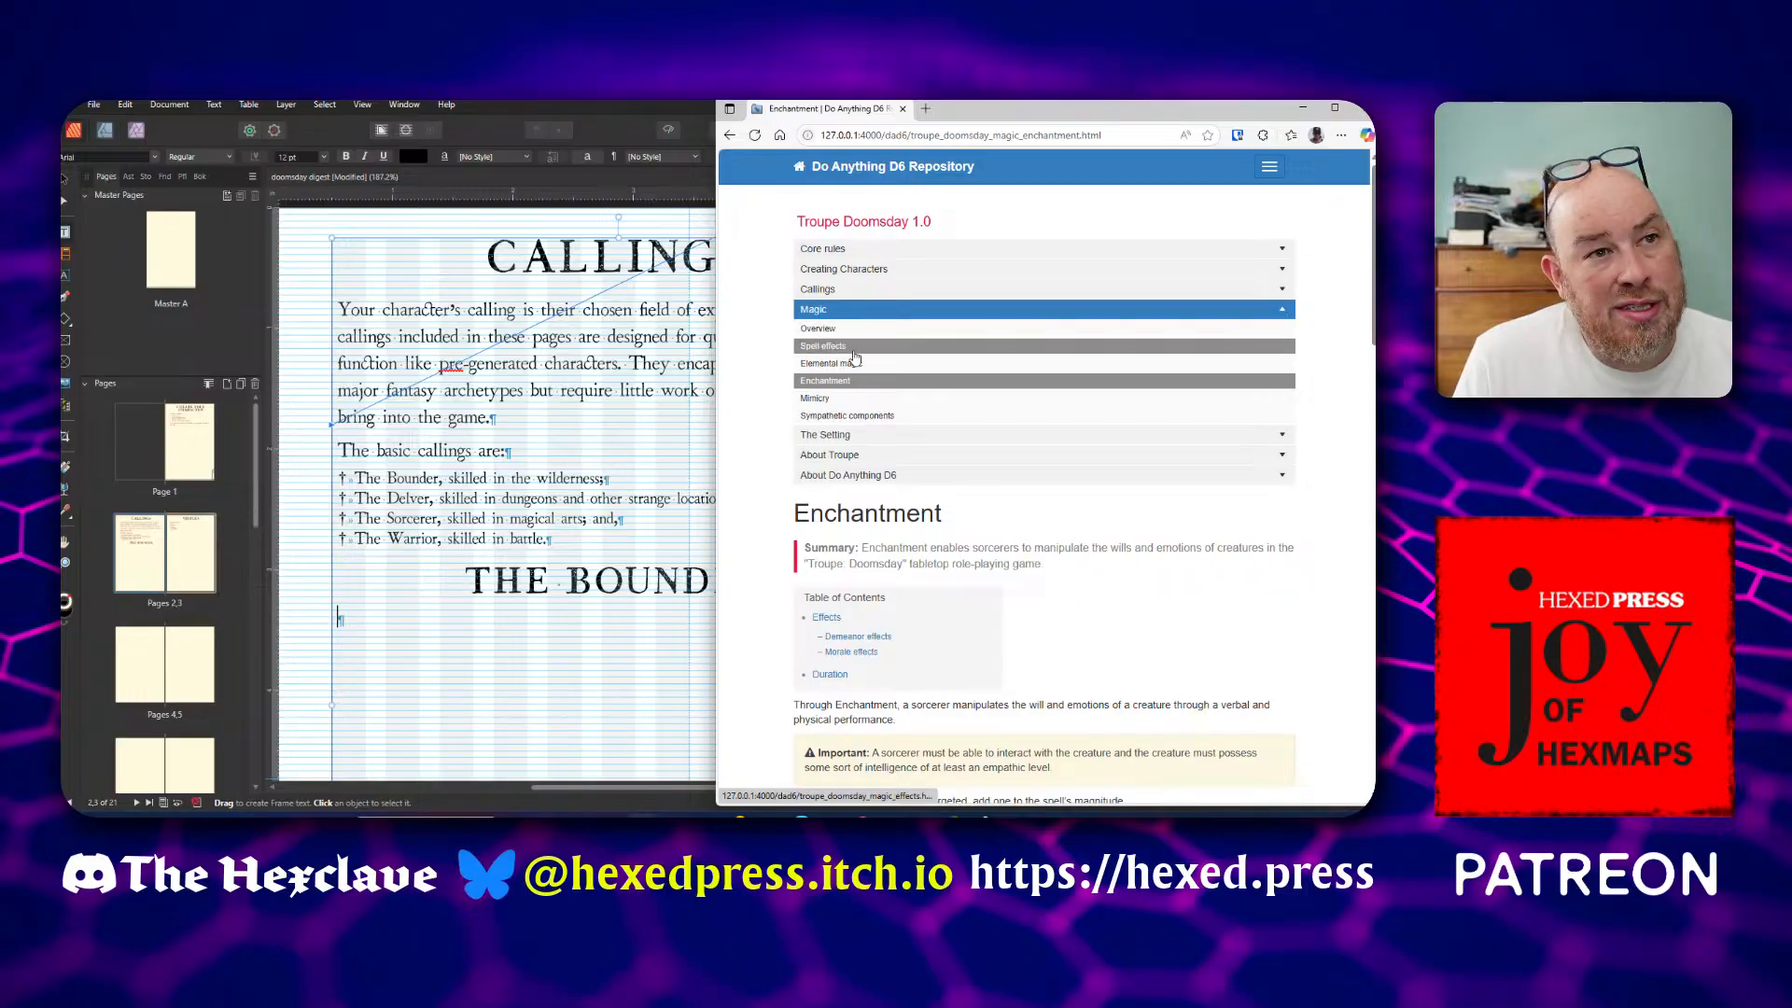
{"action": "left_click", "coordinate": [838, 291]}
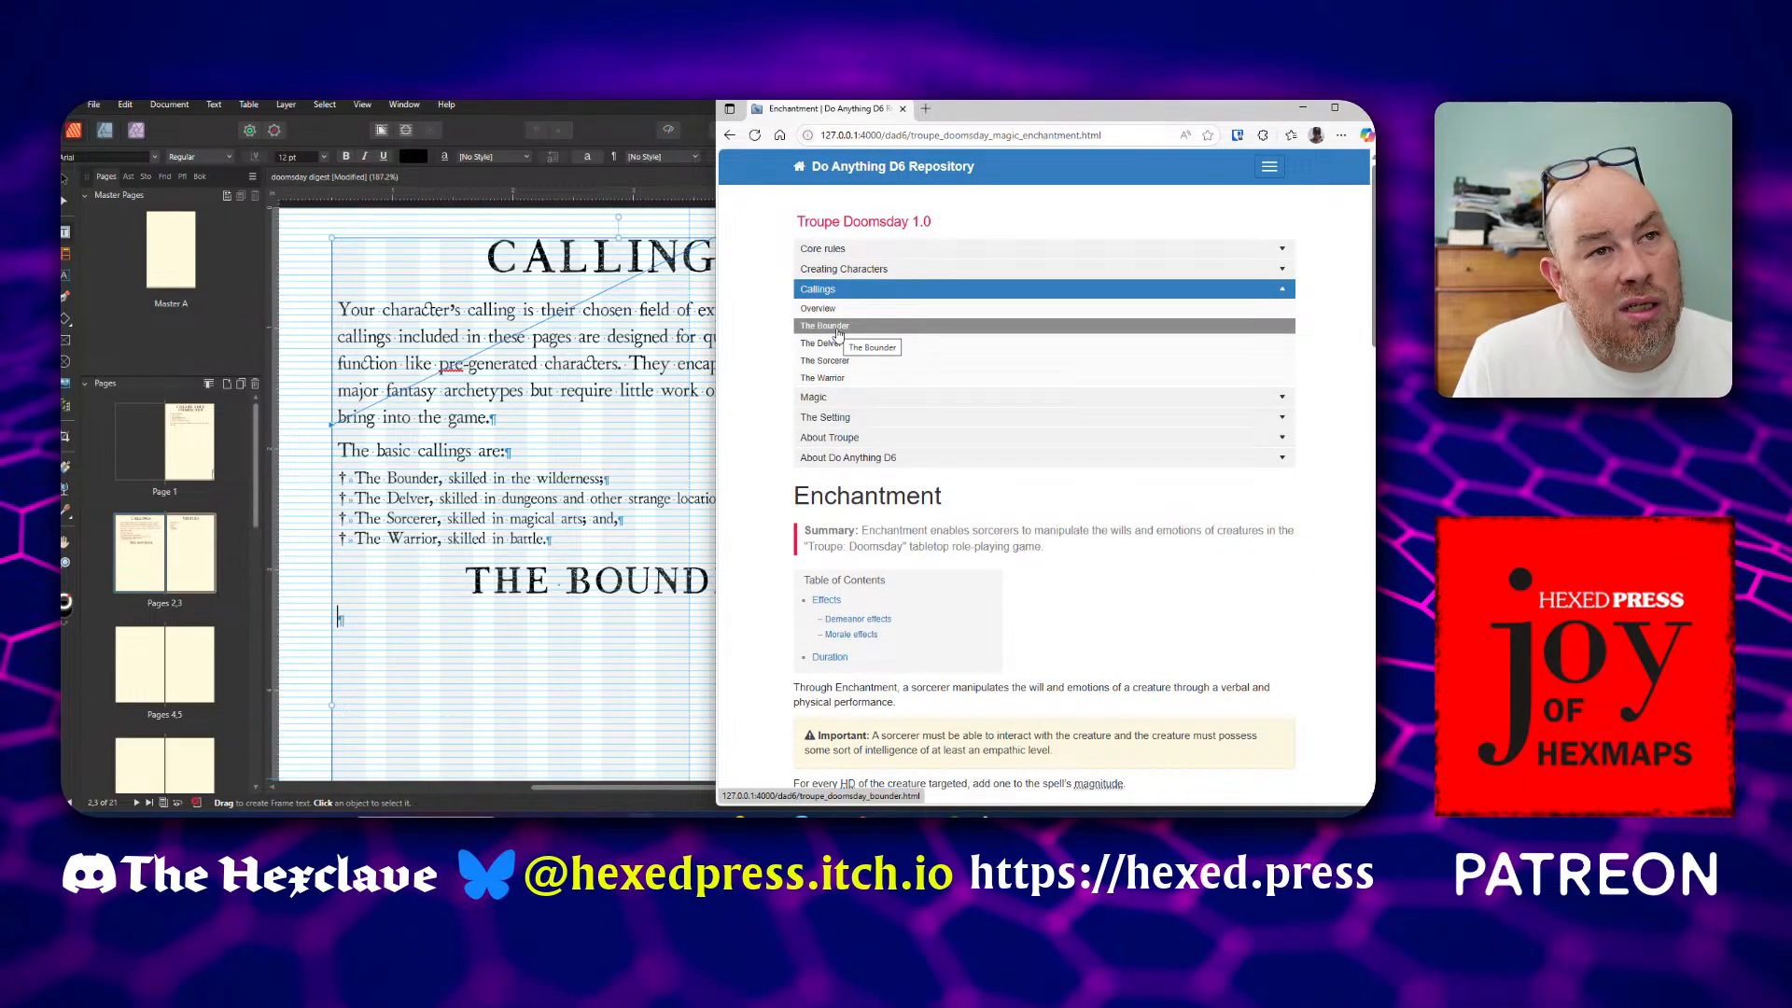
{"action": "left_click", "coordinate": [838, 326]}
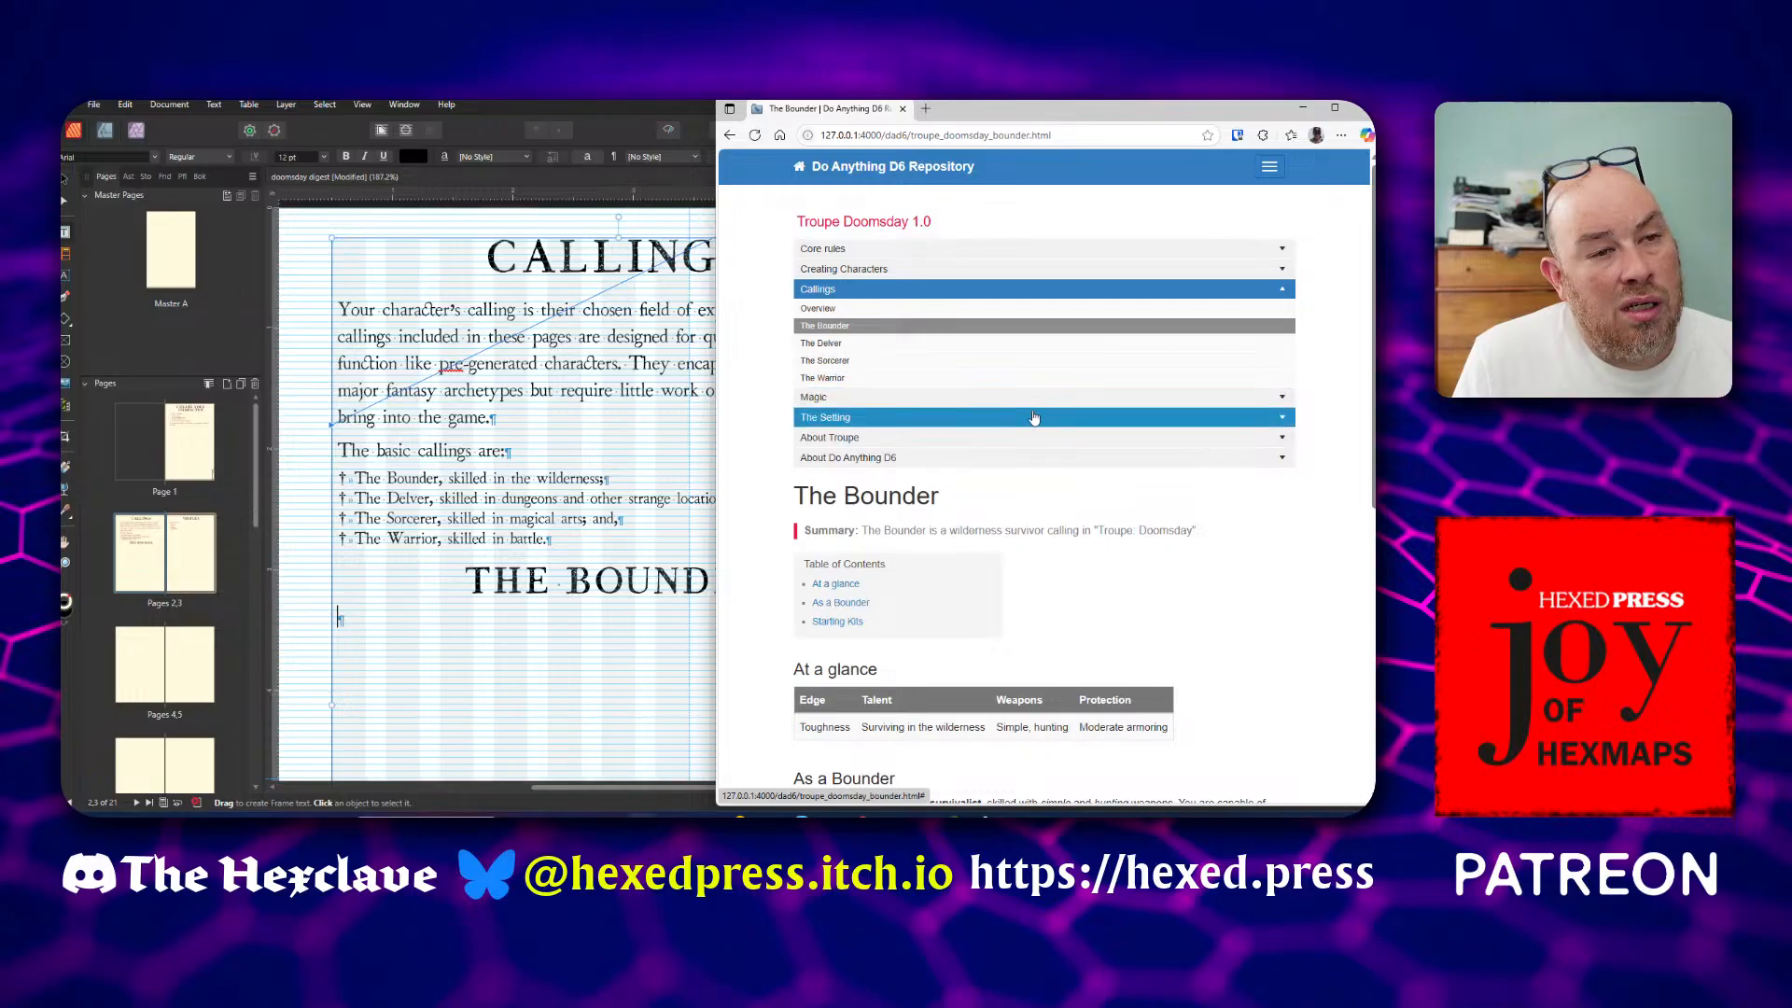
{"action": "scroll", "coordinate": [1032, 413], "scroll_direction": "down", "scroll_amount": 2}
{"action": "scroll", "coordinate": [1032, 413], "scroll_direction": "down", "scroll_amount": 1}
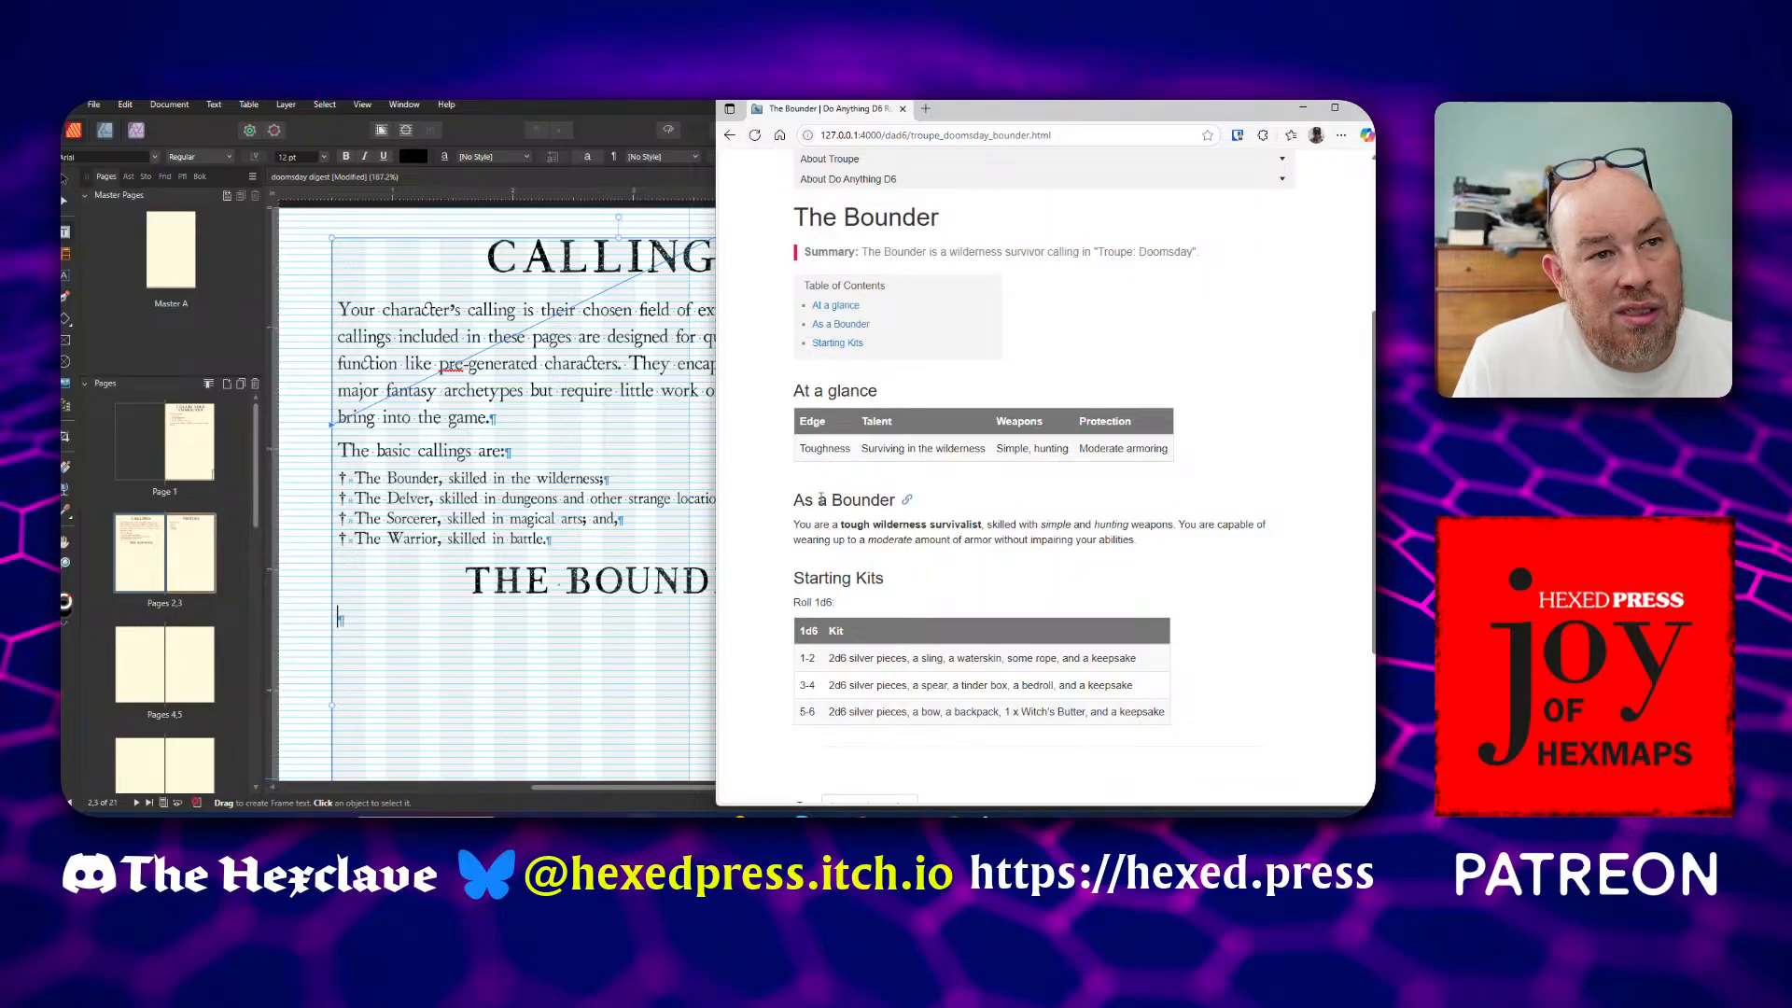
Copy the "As a Bounder" paragraph from the web page and paste it under THE BOUNDER heading with the Body text style
{"action": "left_click_drag", "start_coordinate": [794, 524], "coordinate": [1137, 544]}
{"action": "key", "text": "ctrl+c"}
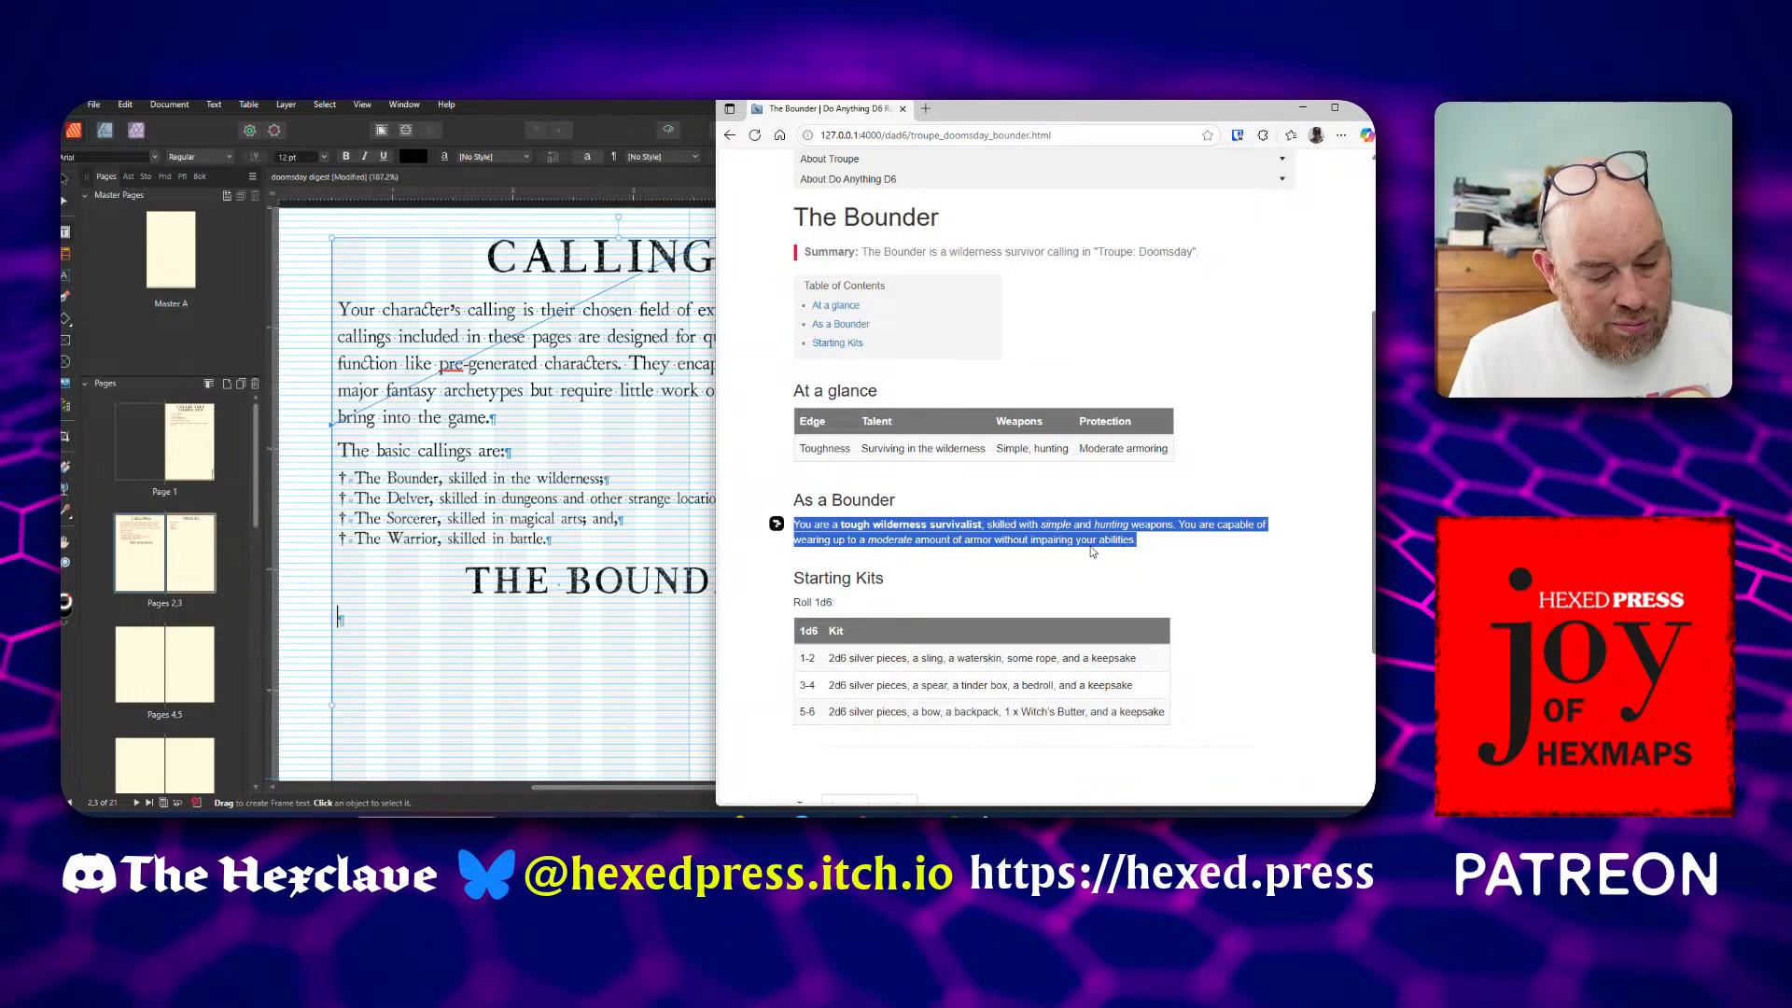
{"action": "left_click", "coordinate": [400, 622]}
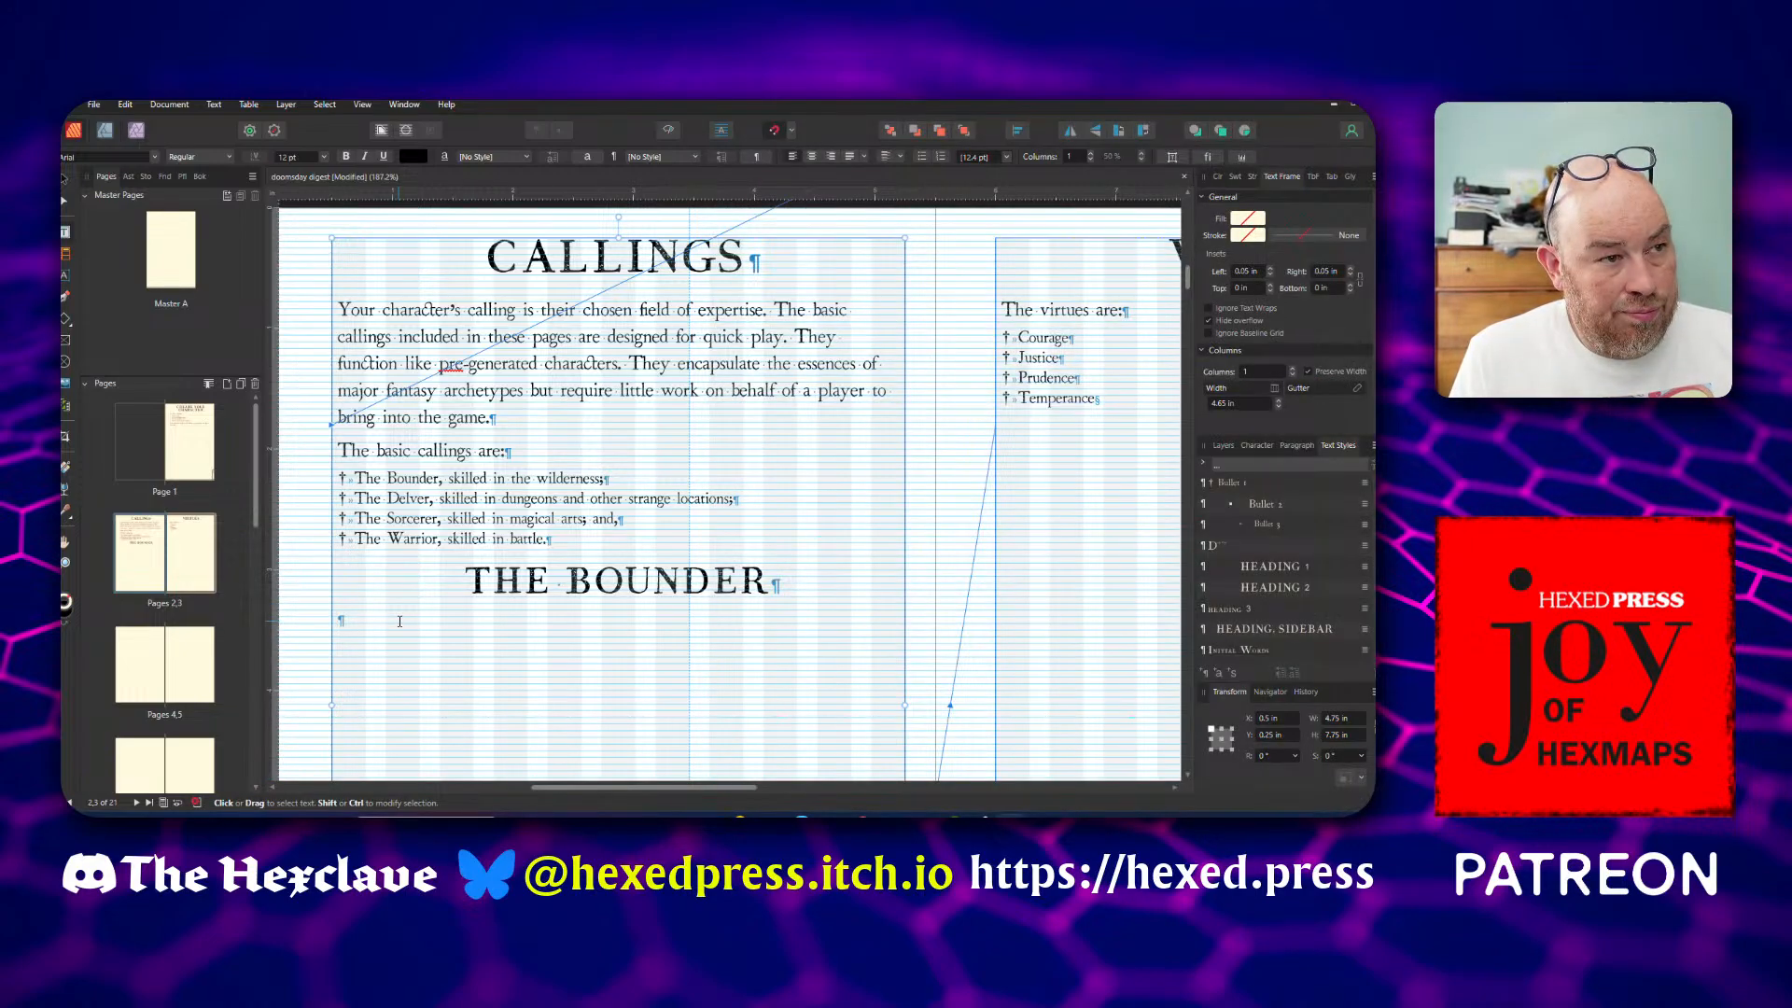
{"action": "key", "text": "ctrl+v"}
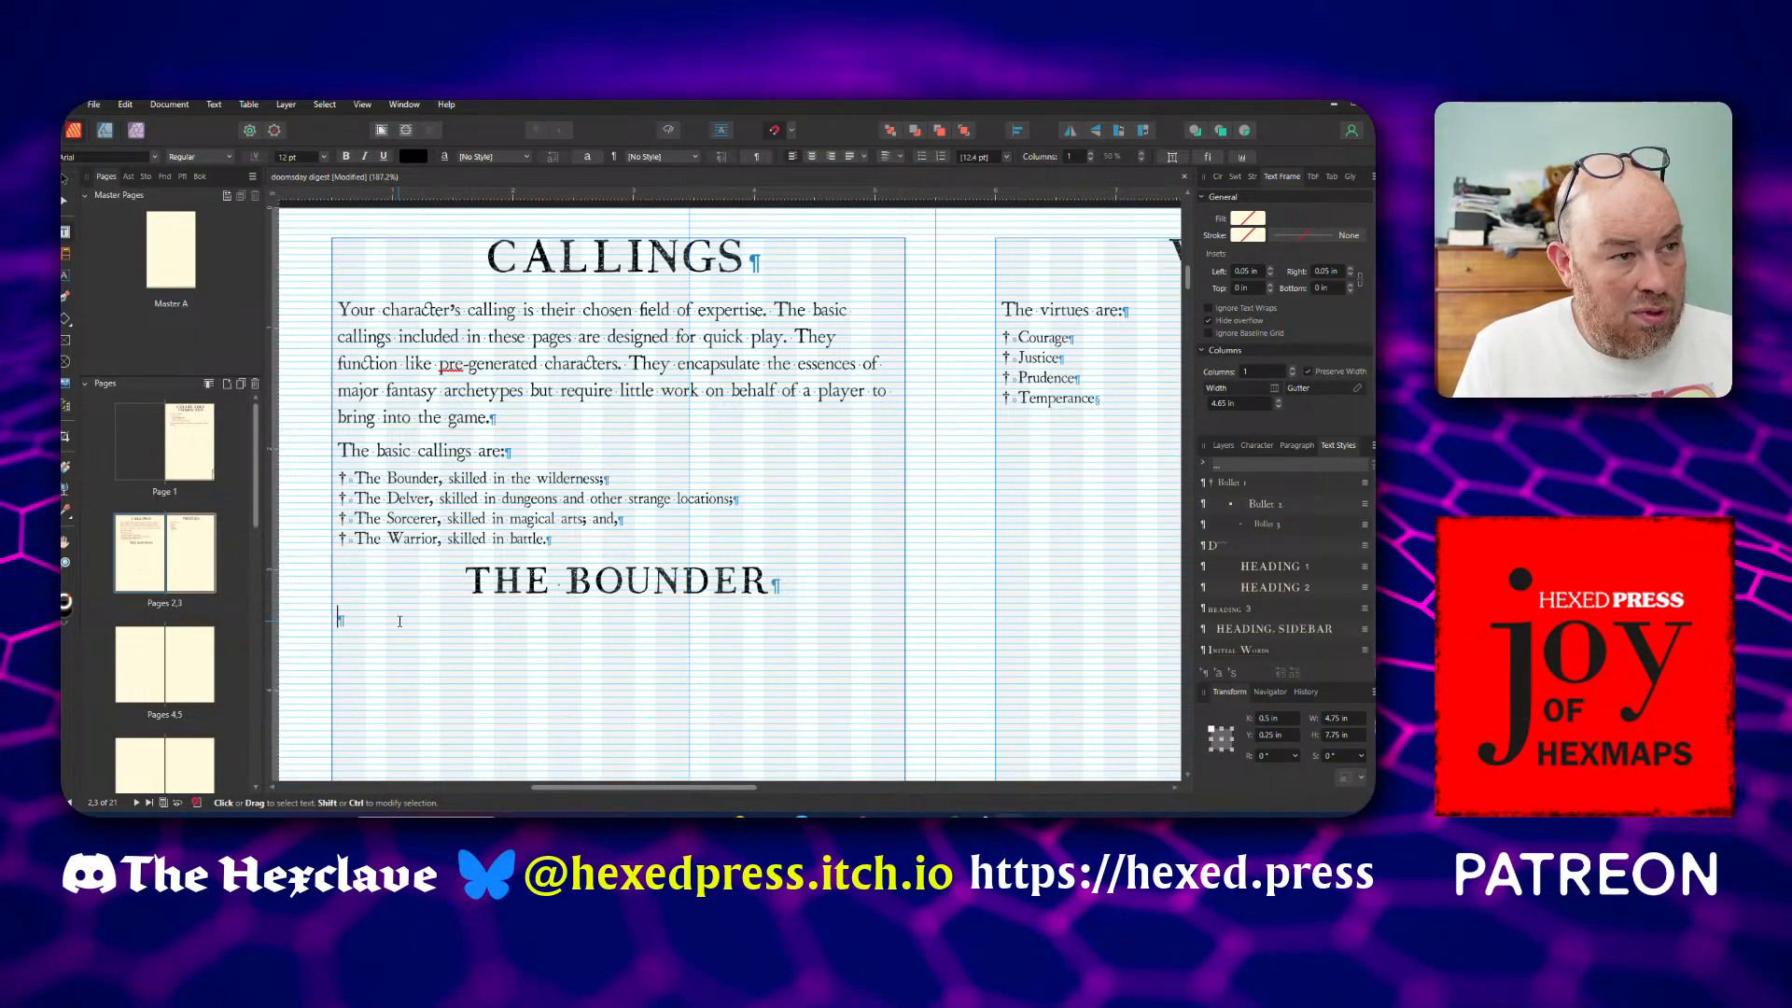
{"action": "right_click", "coordinate": [400, 620]}
{"action": "left_click", "coordinate": [424, 454]}
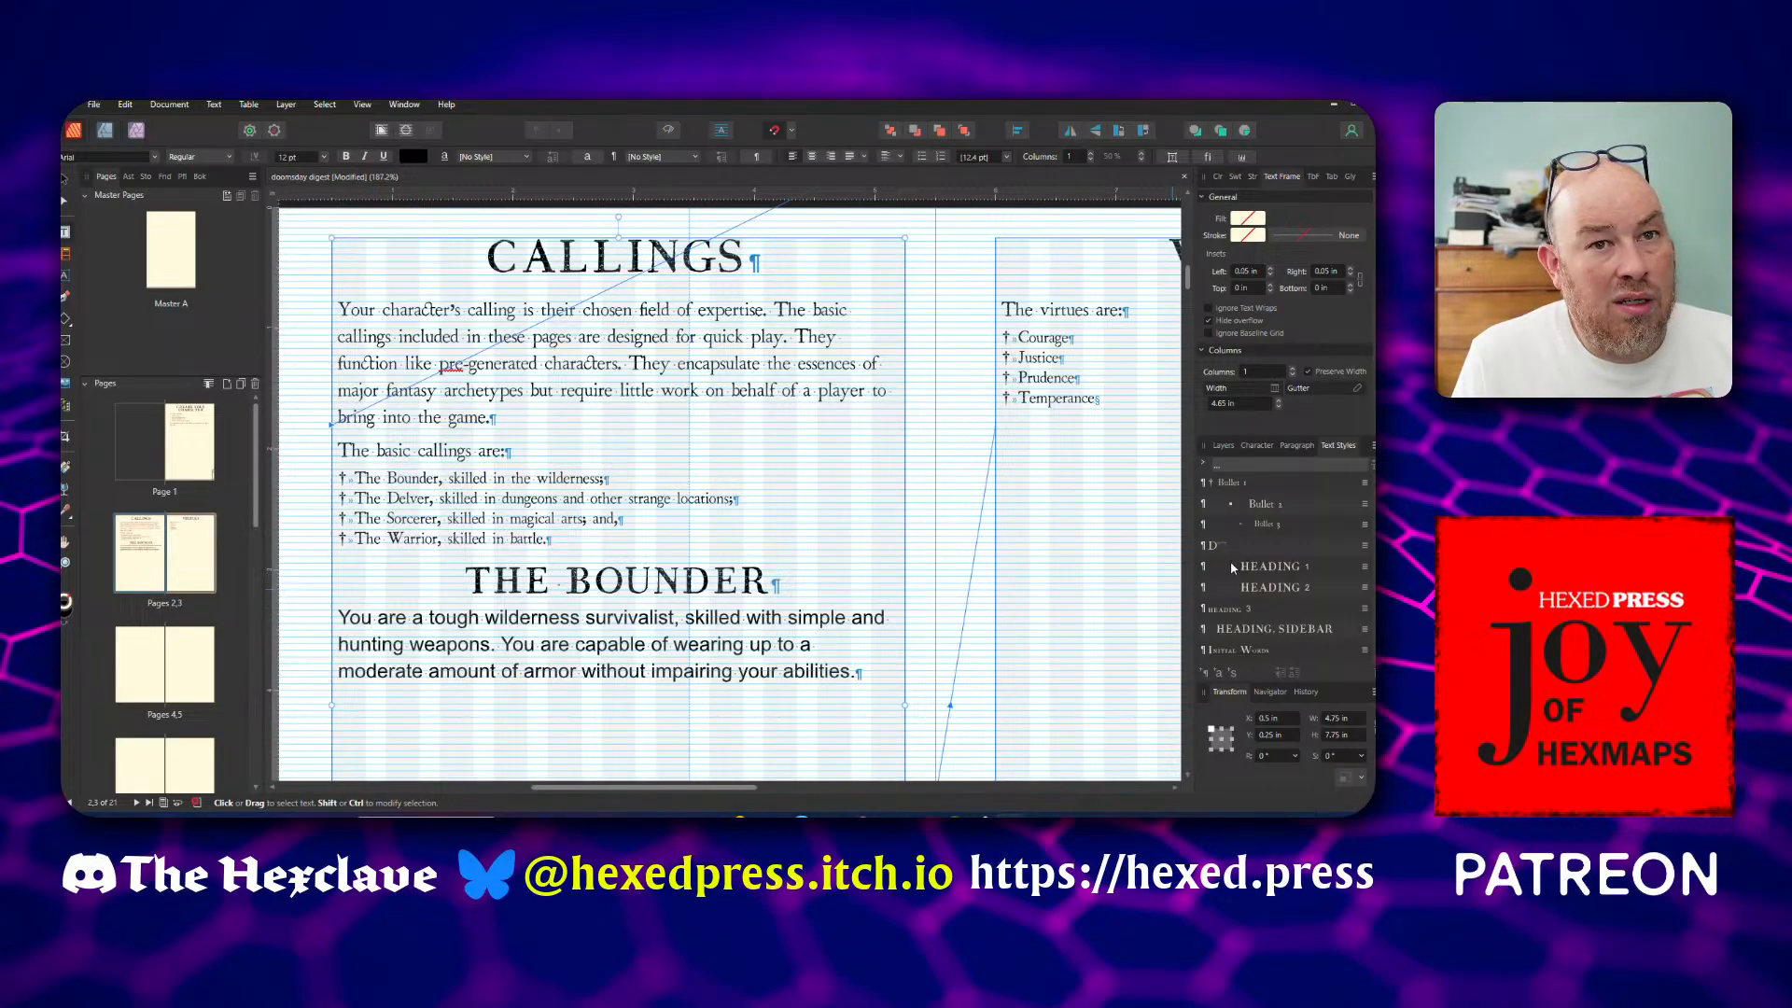
{"action": "scroll", "coordinate": [1241, 574], "scroll_direction": "up", "scroll_amount": 3}
{"action": "left_click", "coordinate": [1246, 522]}
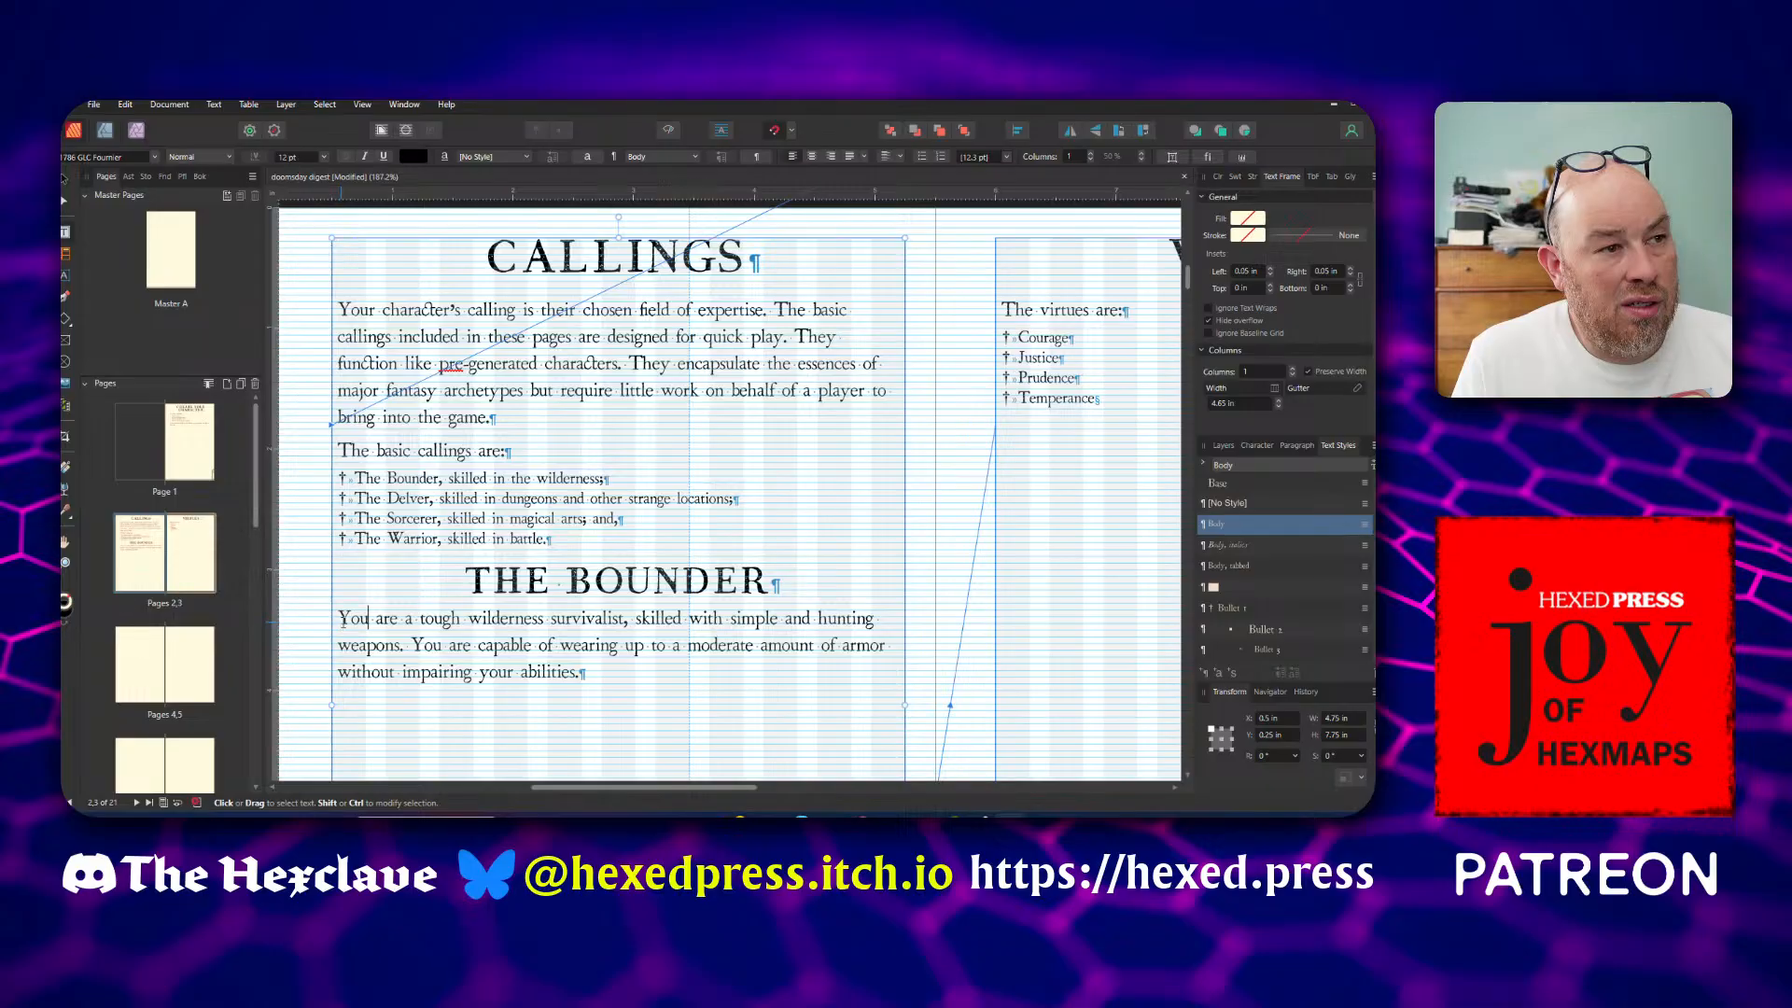
Reword the start of the Bounder paragraph to "As a Bounder, you are"
{"action": "left_click_drag", "start_coordinate": [339, 622], "coordinate": [352, 626]}
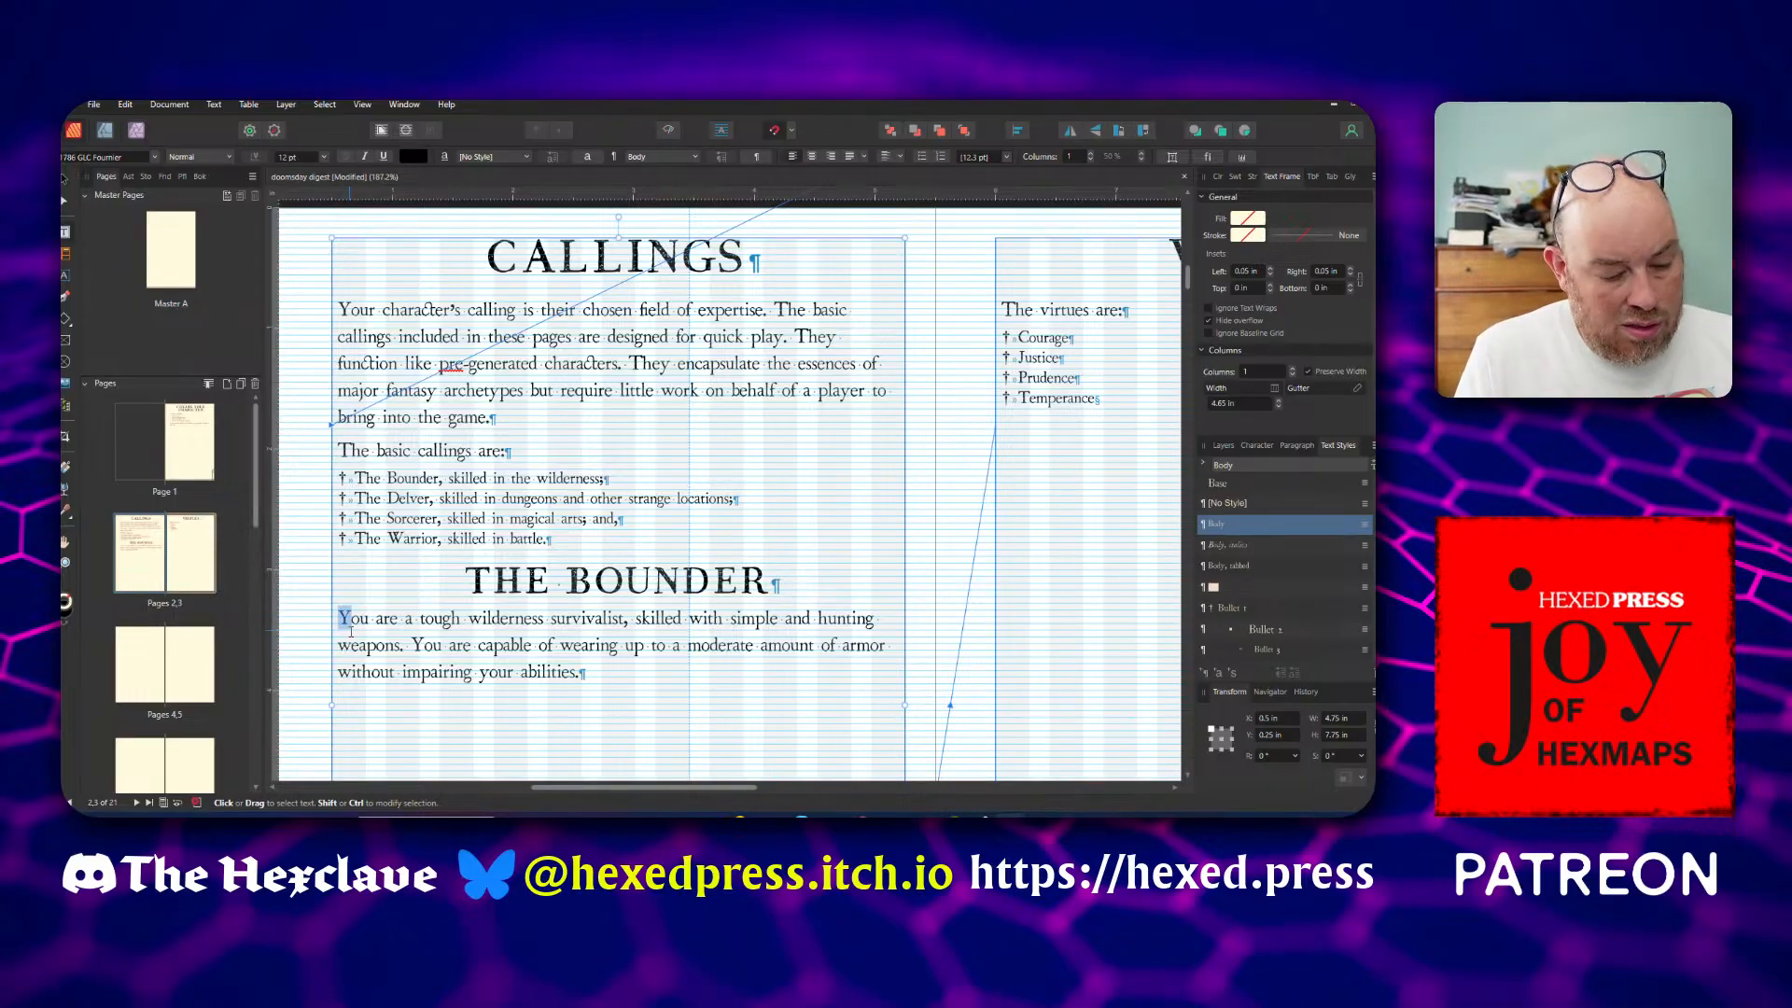
{"action": "type", "text": "As a Bounder"}
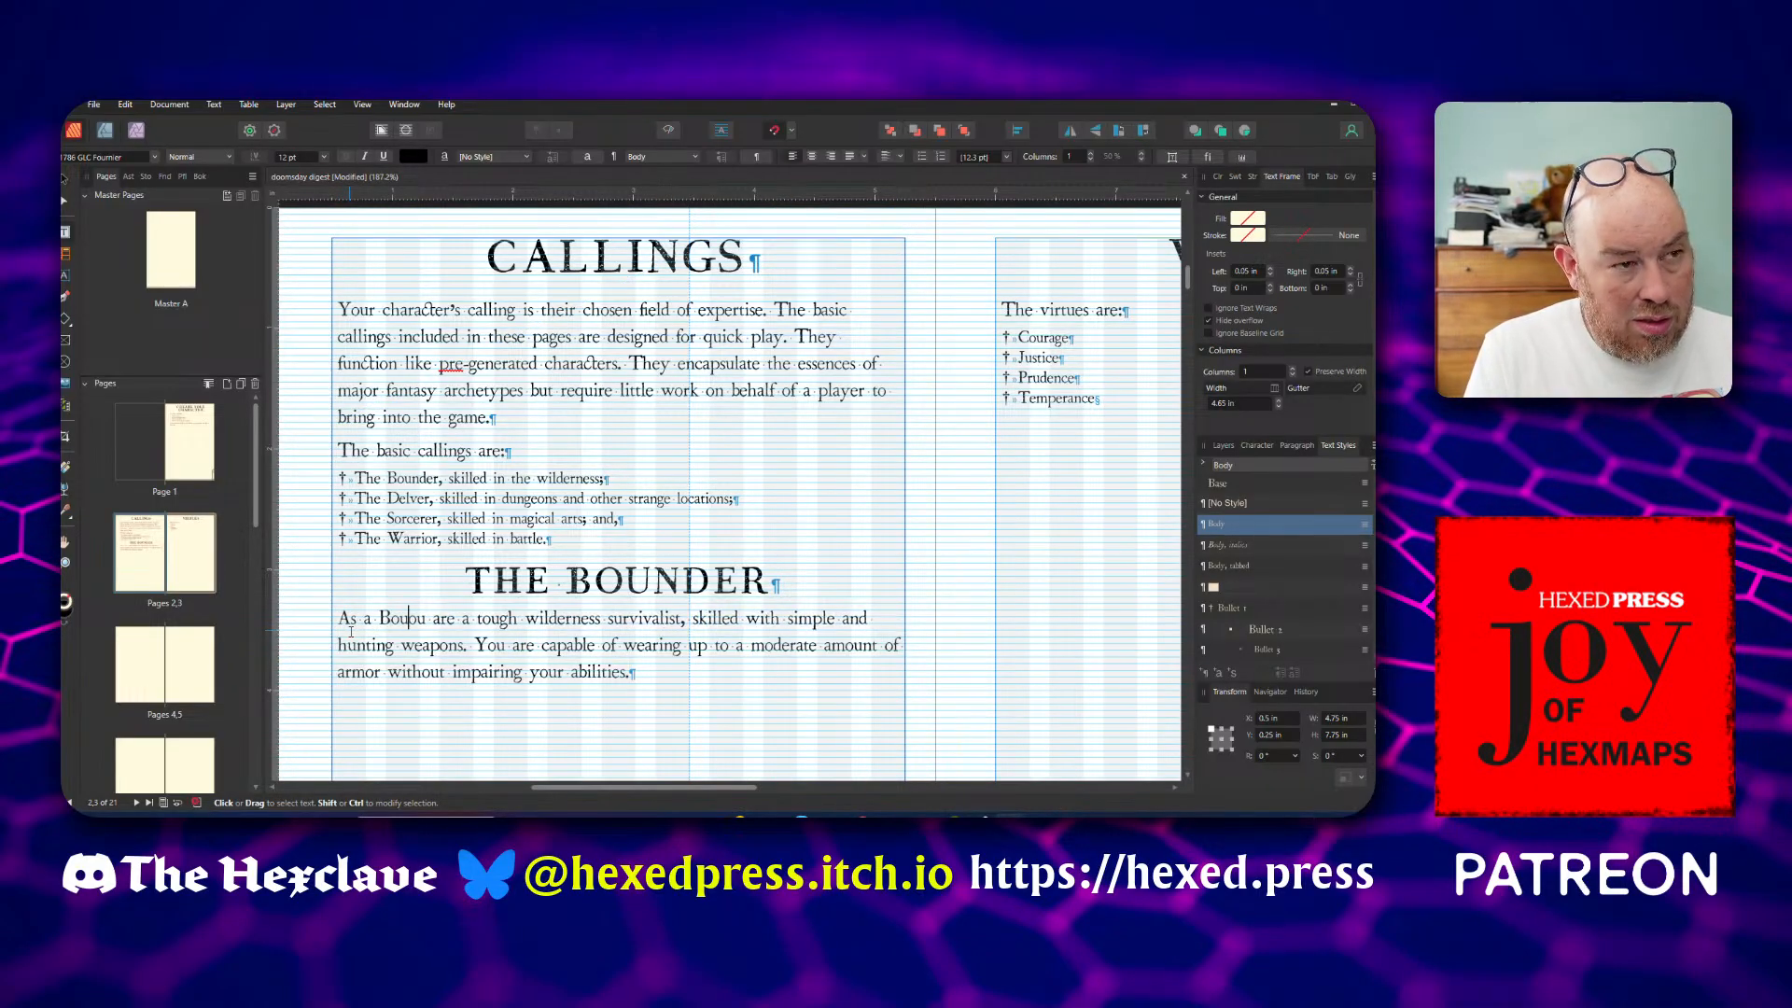
{"action": "type", "text": ", y"}
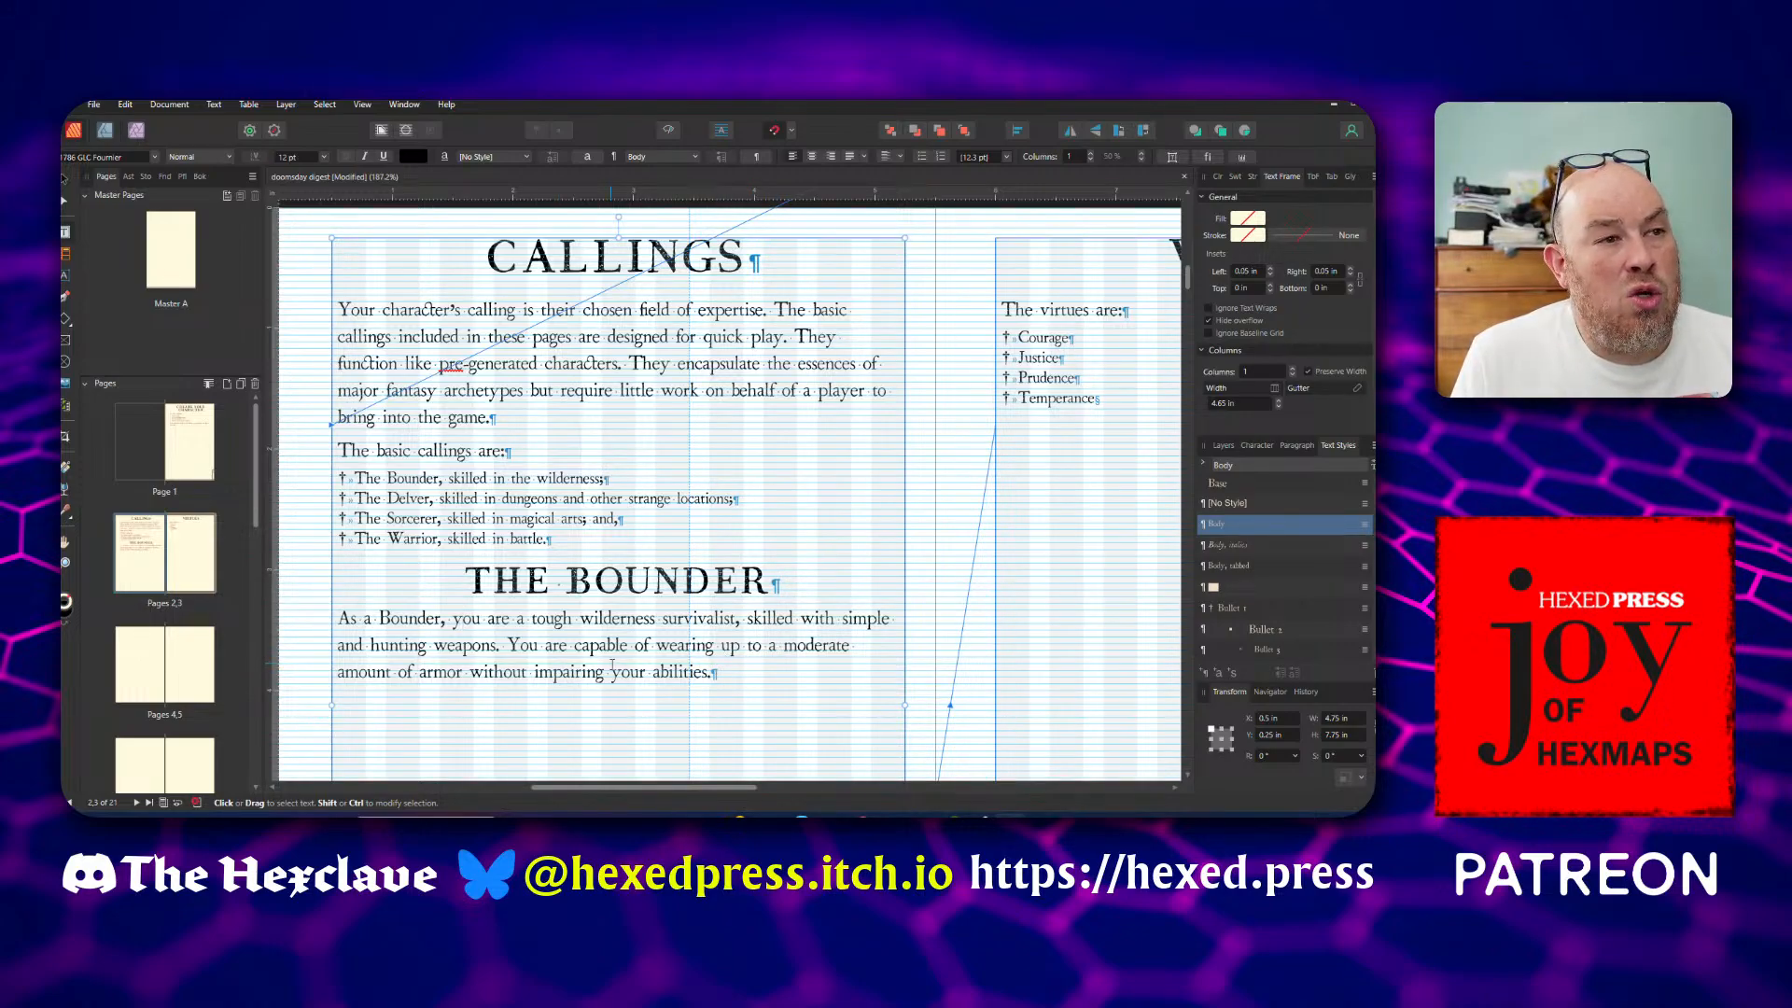
Draw a table about 1.71 by 0.91 in and move it into the space below the Bounder paragraph
{"action": "scroll", "coordinate": [613, 665], "scroll_direction": "up", "scroll_amount": 1}
{"action": "scroll", "coordinate": [613, 666], "scroll_direction": "down", "scroll_amount": 5}
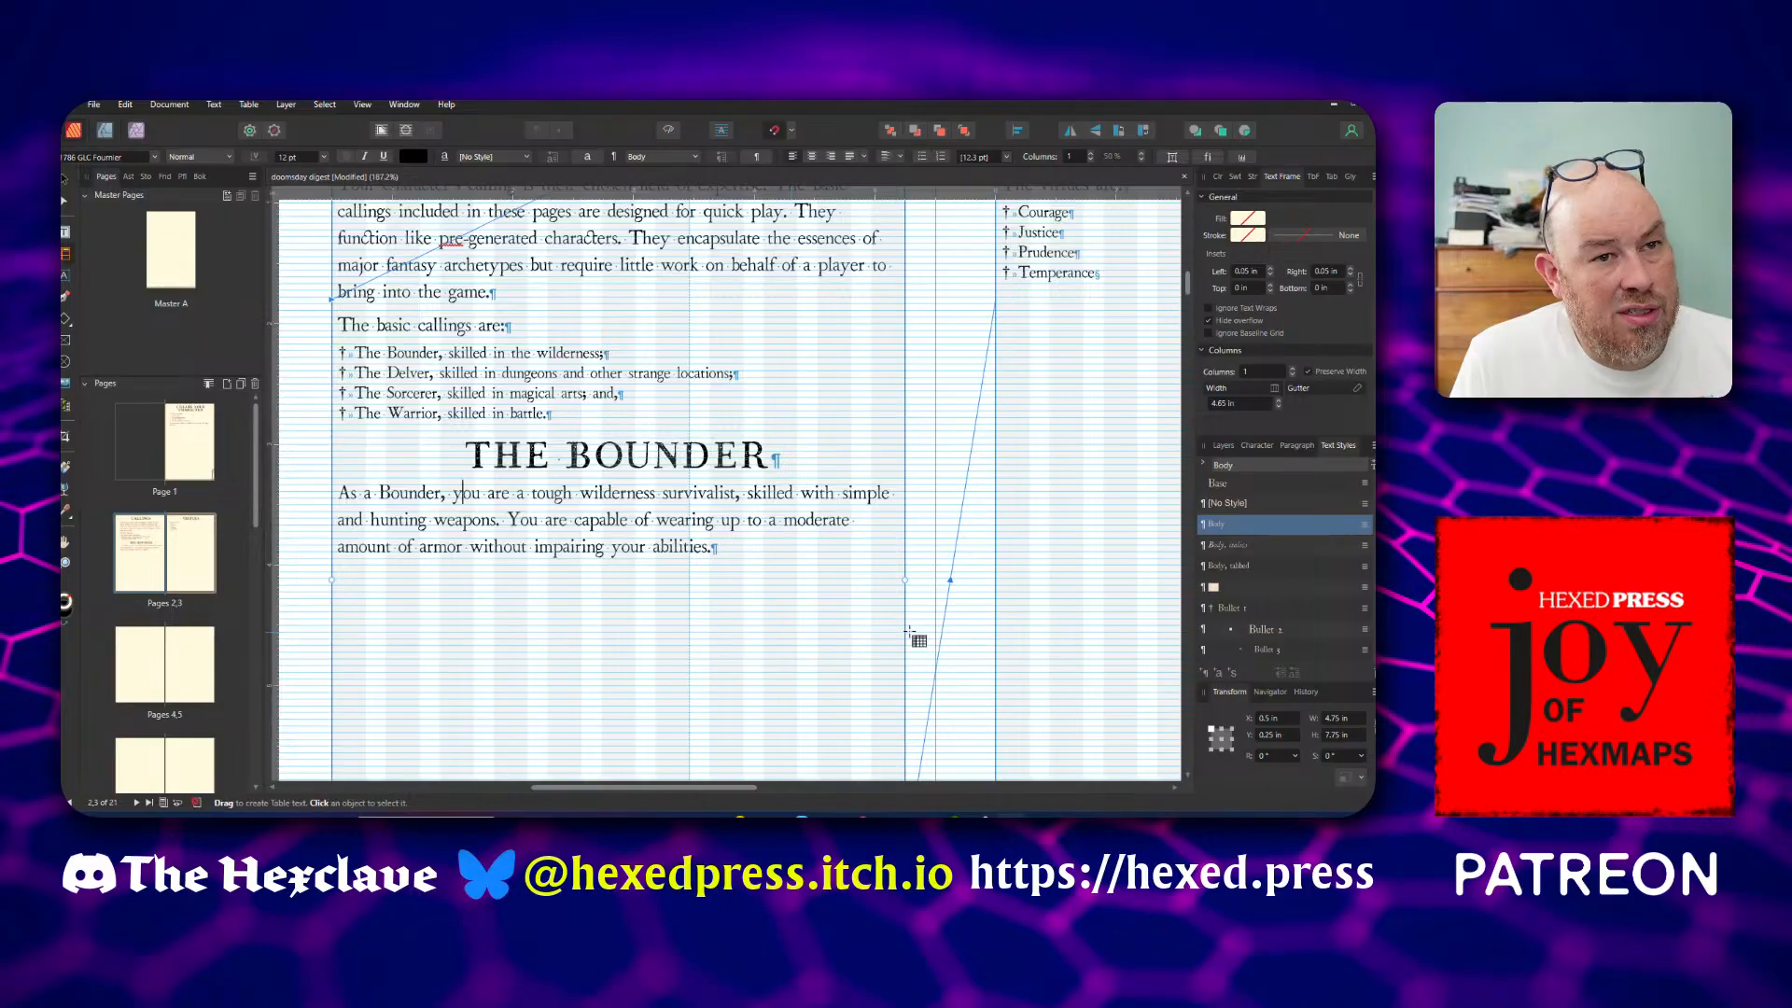
{"action": "left_click_drag", "start_coordinate": [918, 629], "coordinate": [1123, 739]}
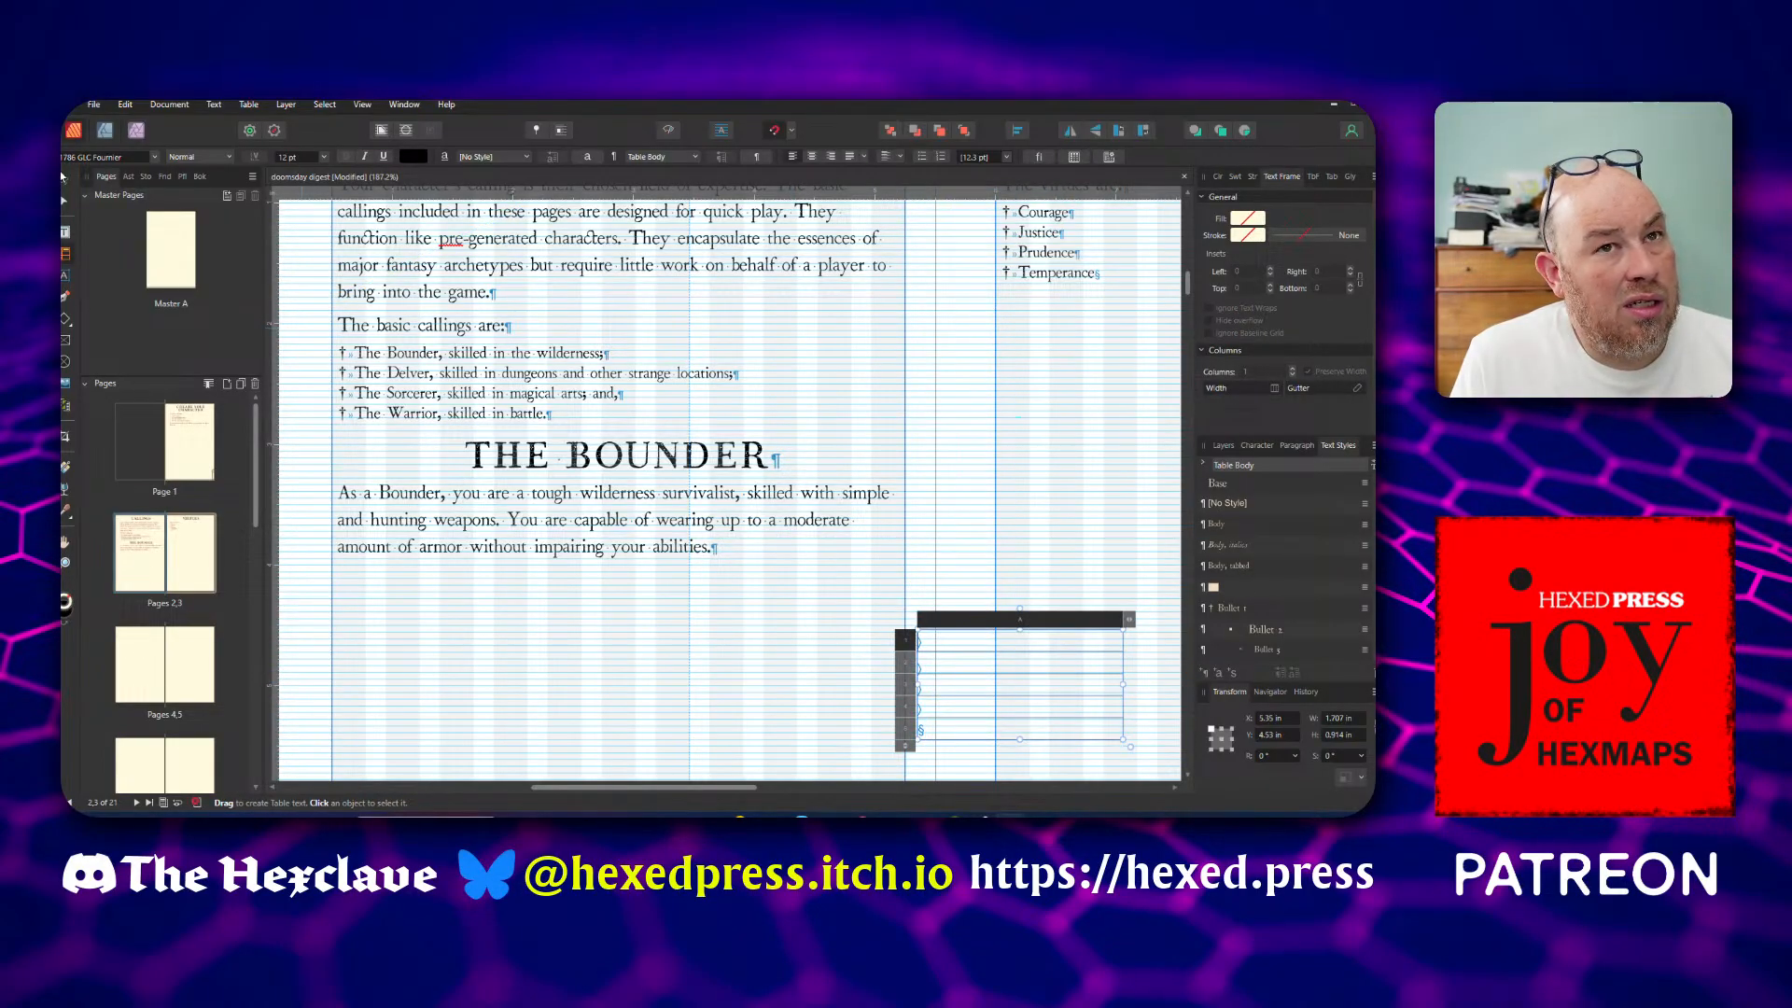
{"action": "left_click", "coordinate": [61, 178]}
{"action": "left_click_drag", "start_coordinate": [961, 675], "coordinate": [487, 640]}
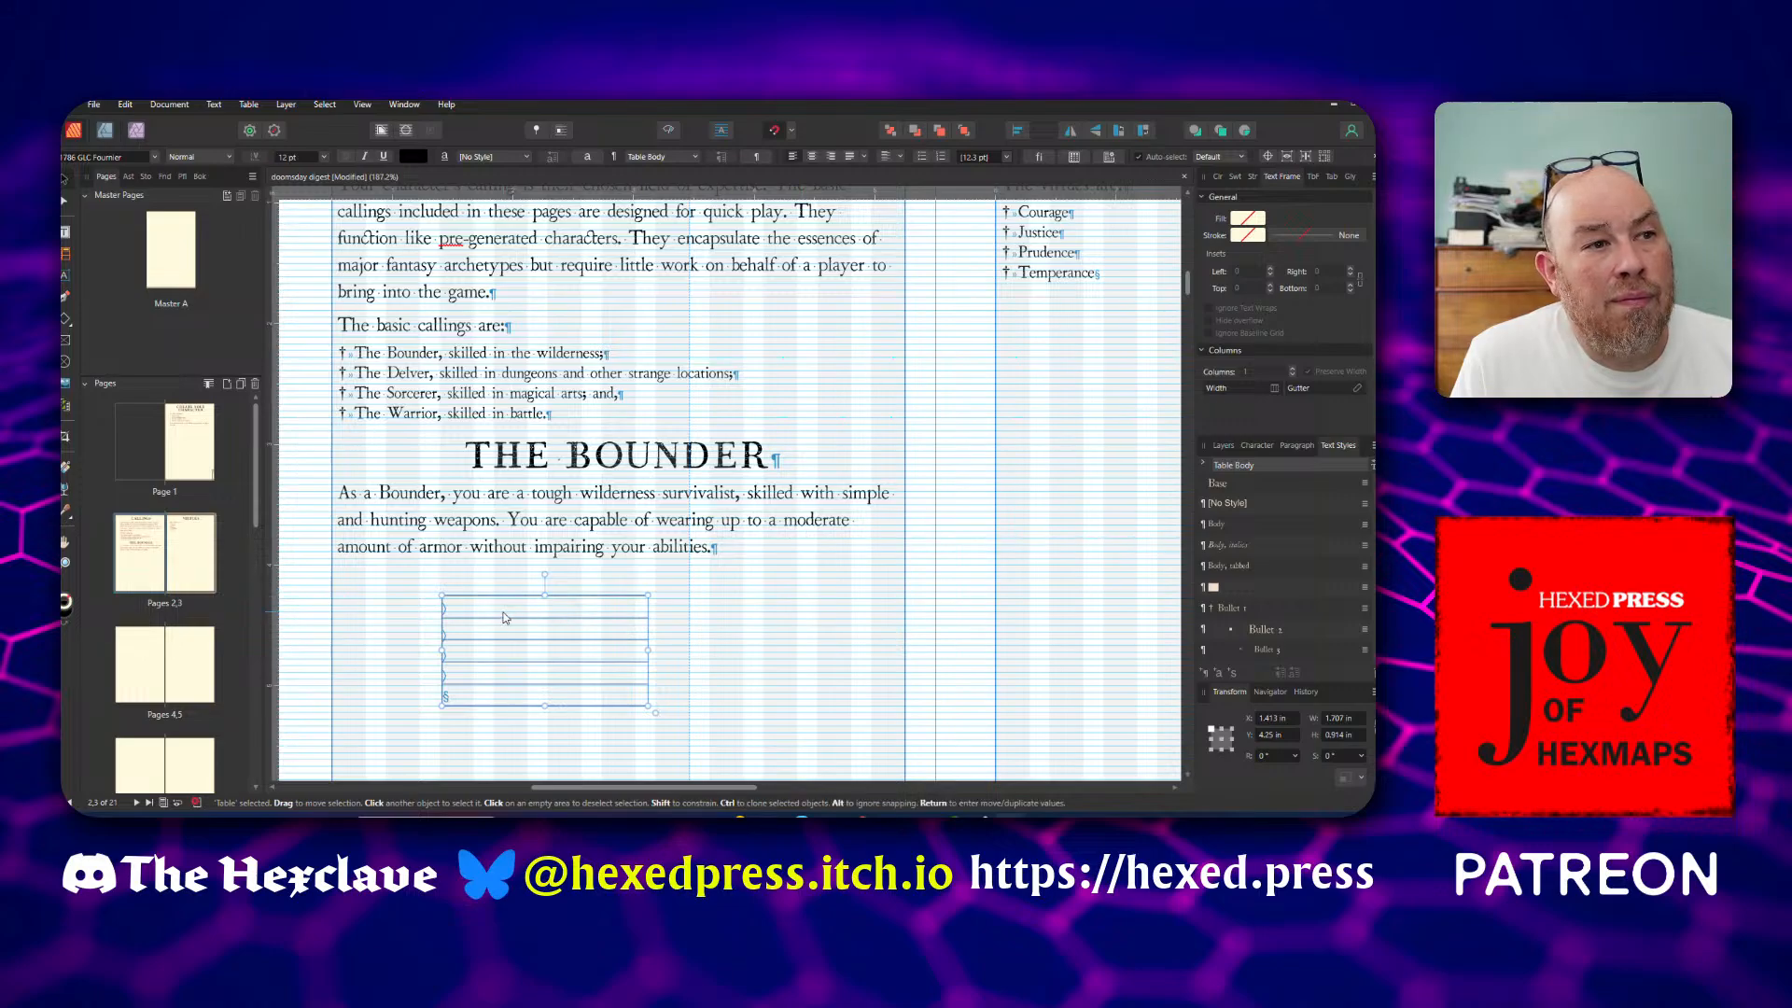
Set the new table to four columns to match the web page's "At a glance" table
{"action": "double_click", "coordinate": [635, 645]}
{"action": "left_click", "coordinate": [657, 586]}
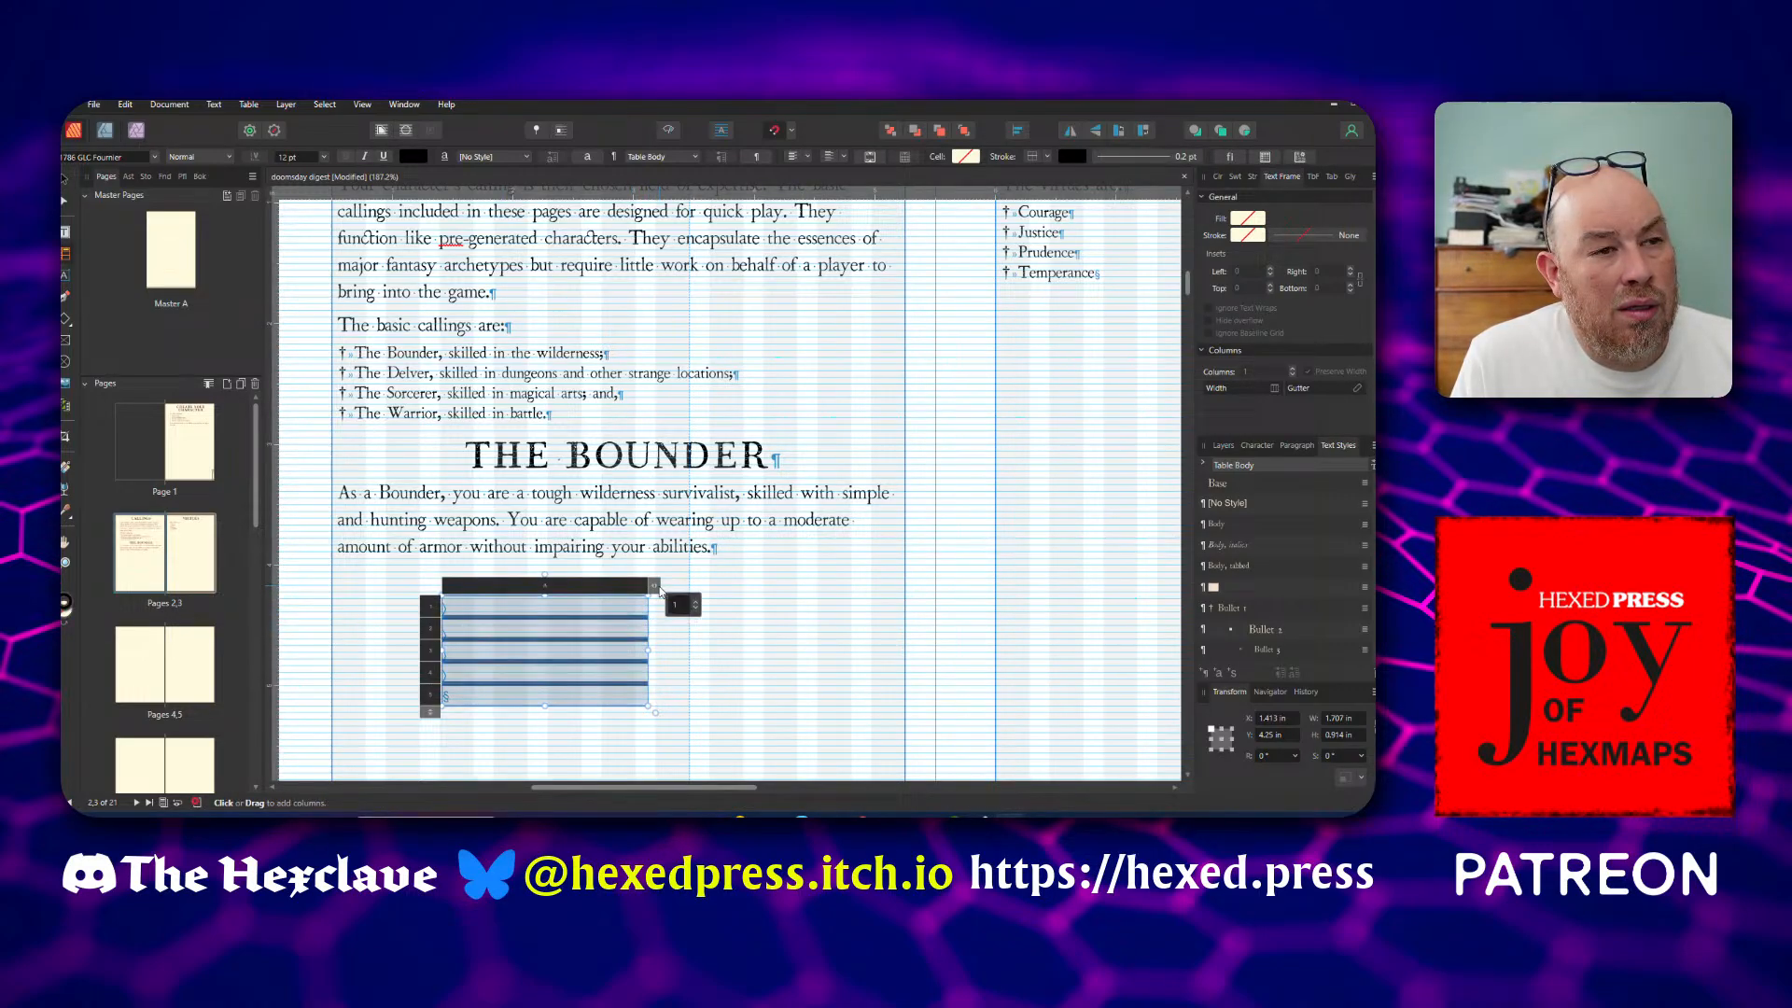
{"action": "left_click", "coordinate": [697, 608]}
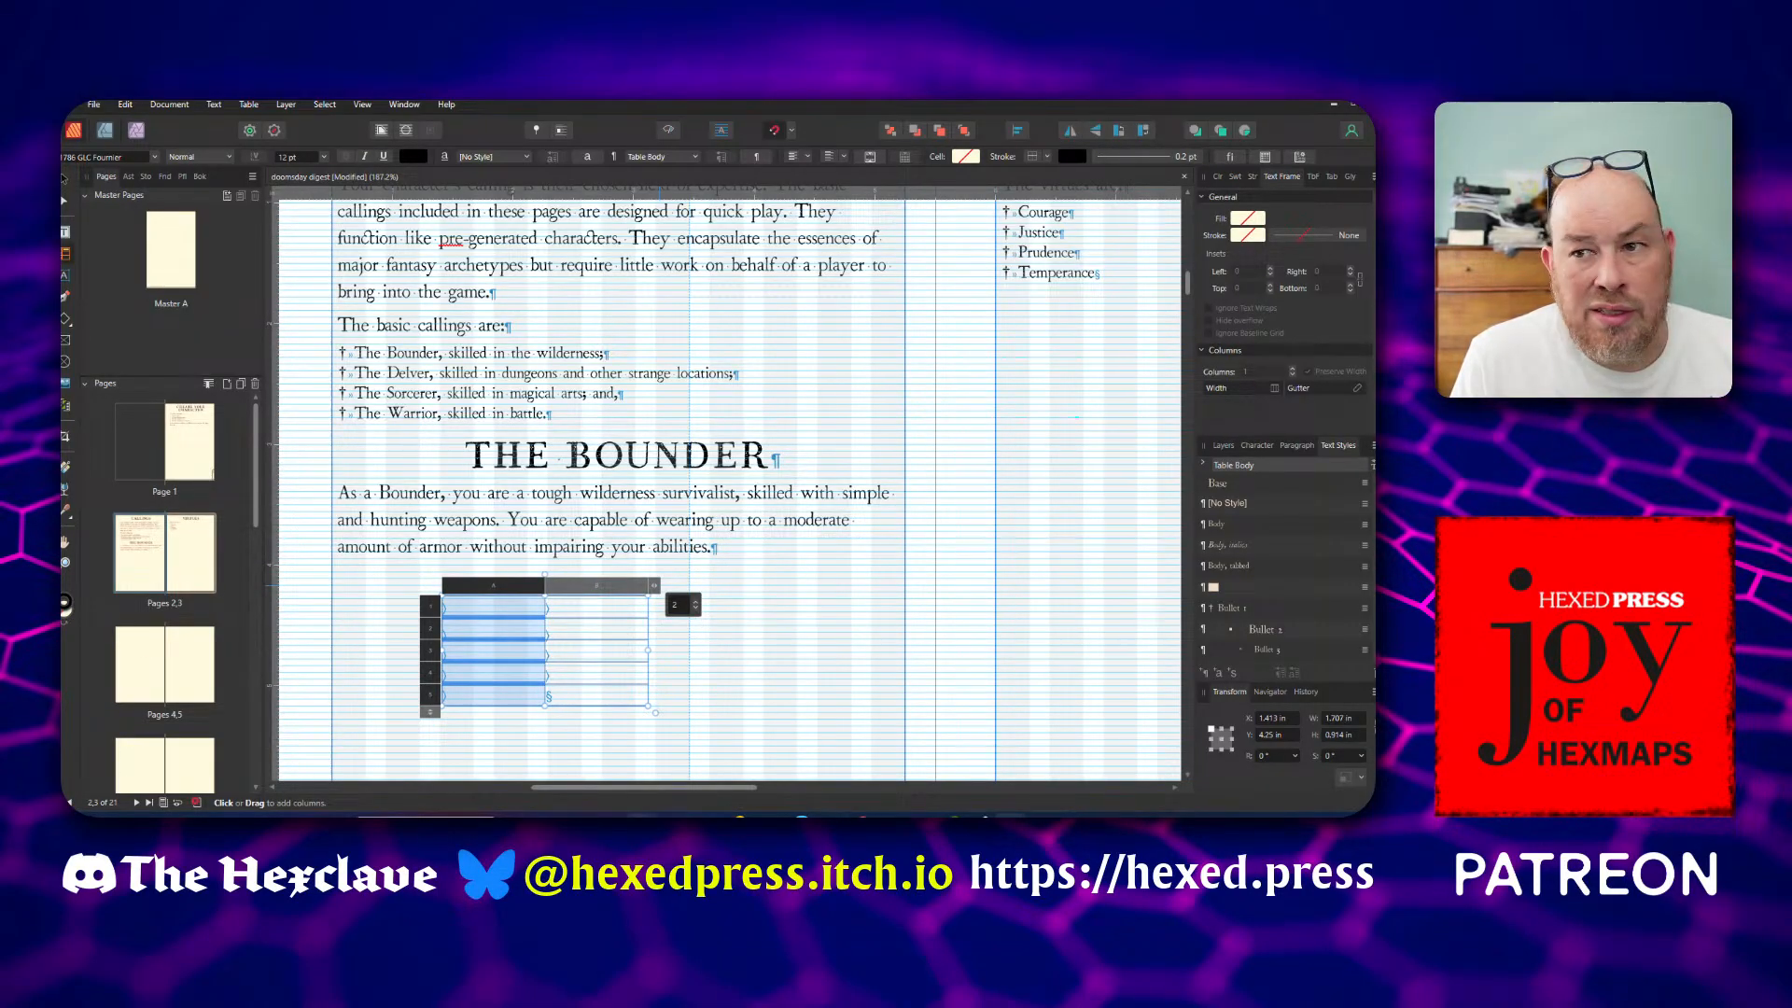
{"action": "mouse_move", "coordinate": [738, 816]}
{"action": "left_click", "coordinate": [717, 712]}
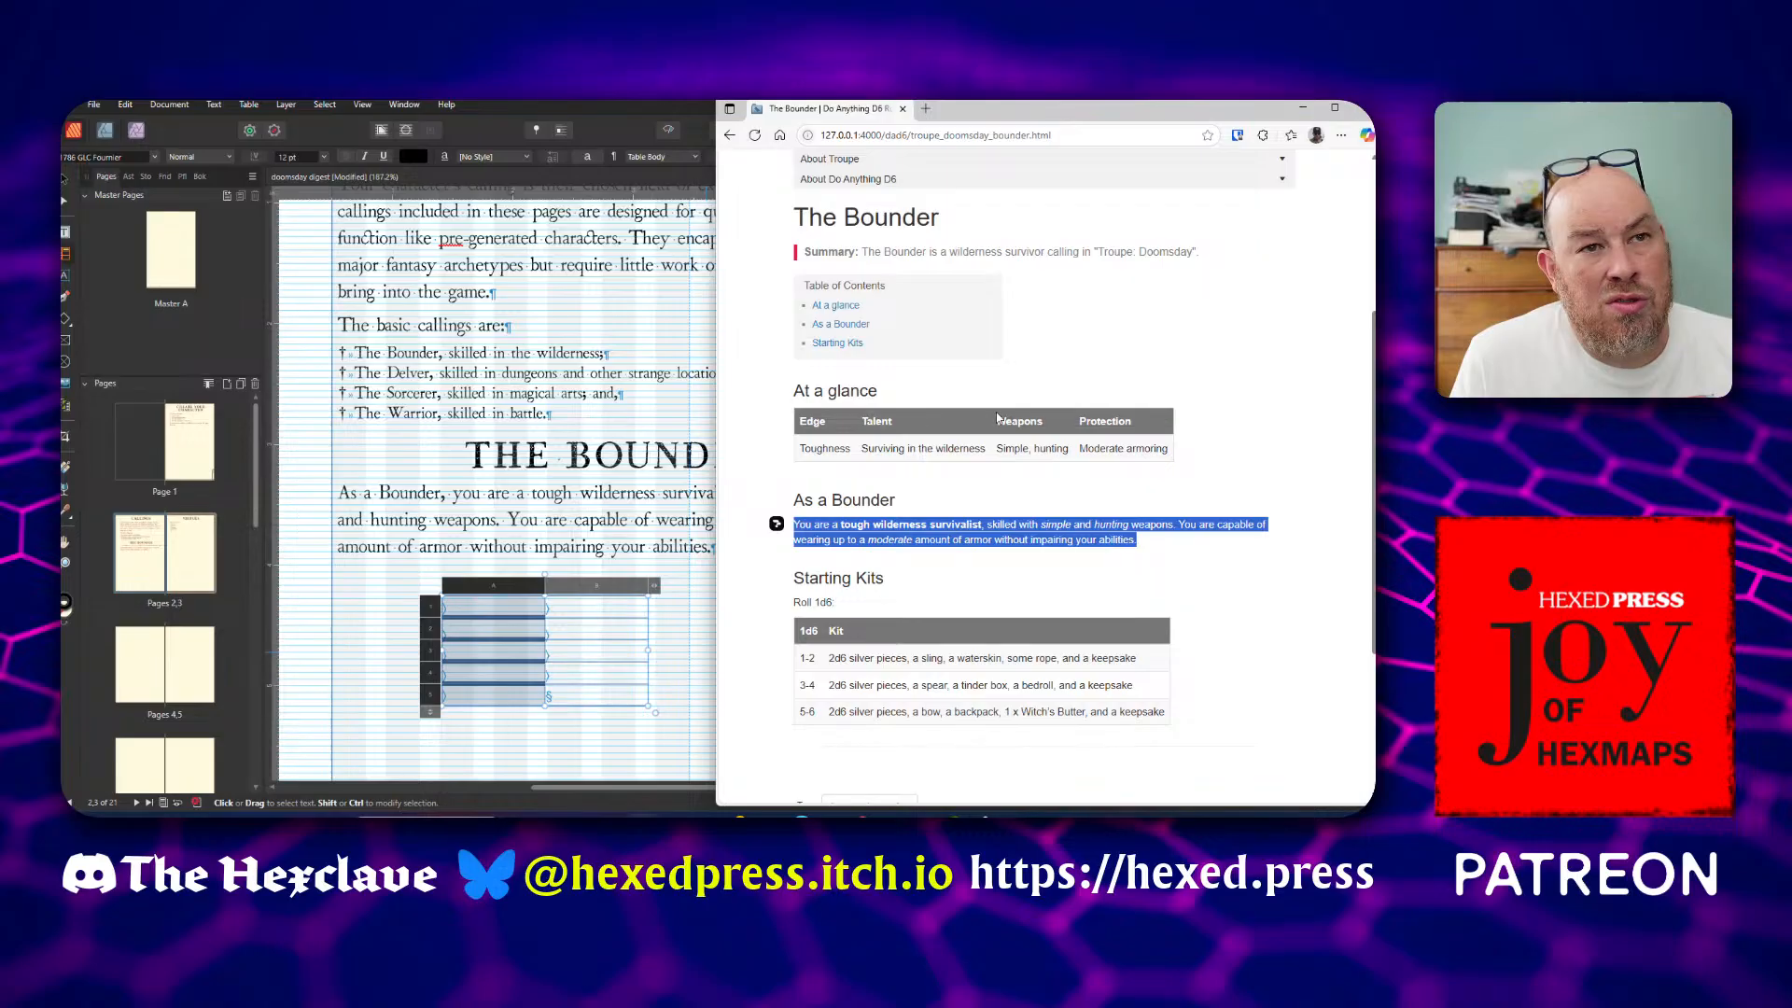
{"action": "left_click", "coordinate": [611, 795]}
{"action": "left_click", "coordinate": [656, 589]}
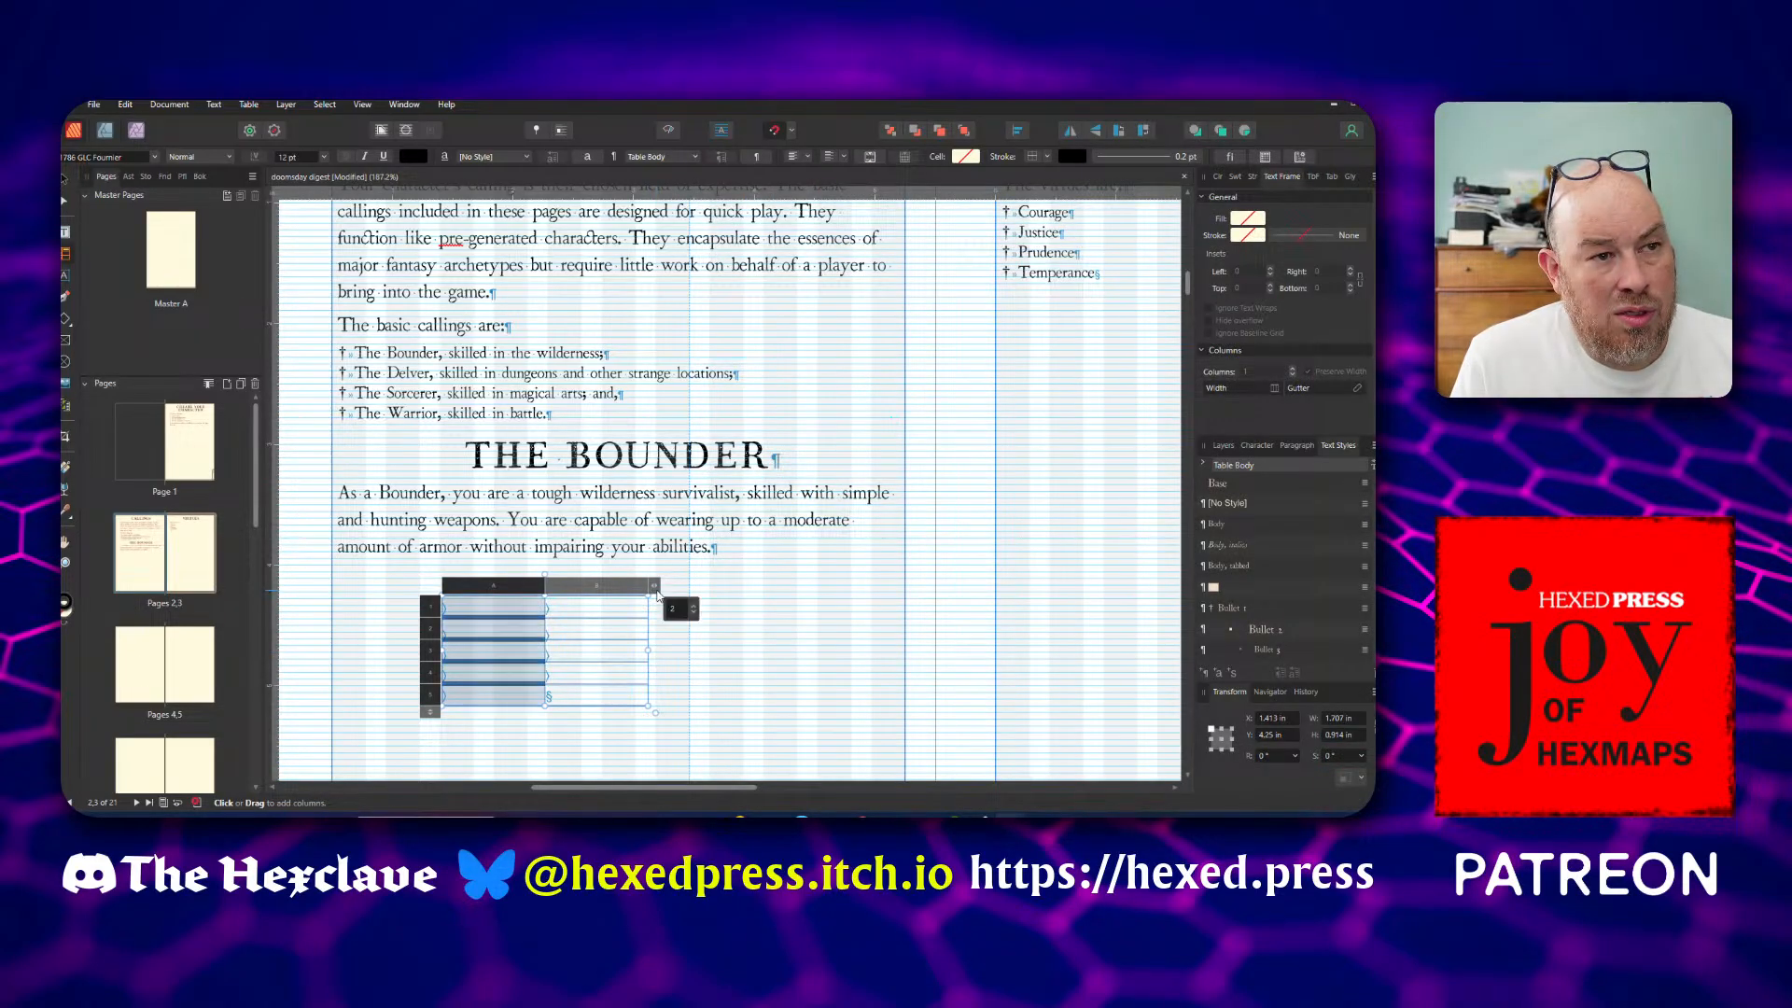
{"action": "left_click", "coordinate": [694, 607]}
{"action": "left_click", "coordinate": [695, 607]}
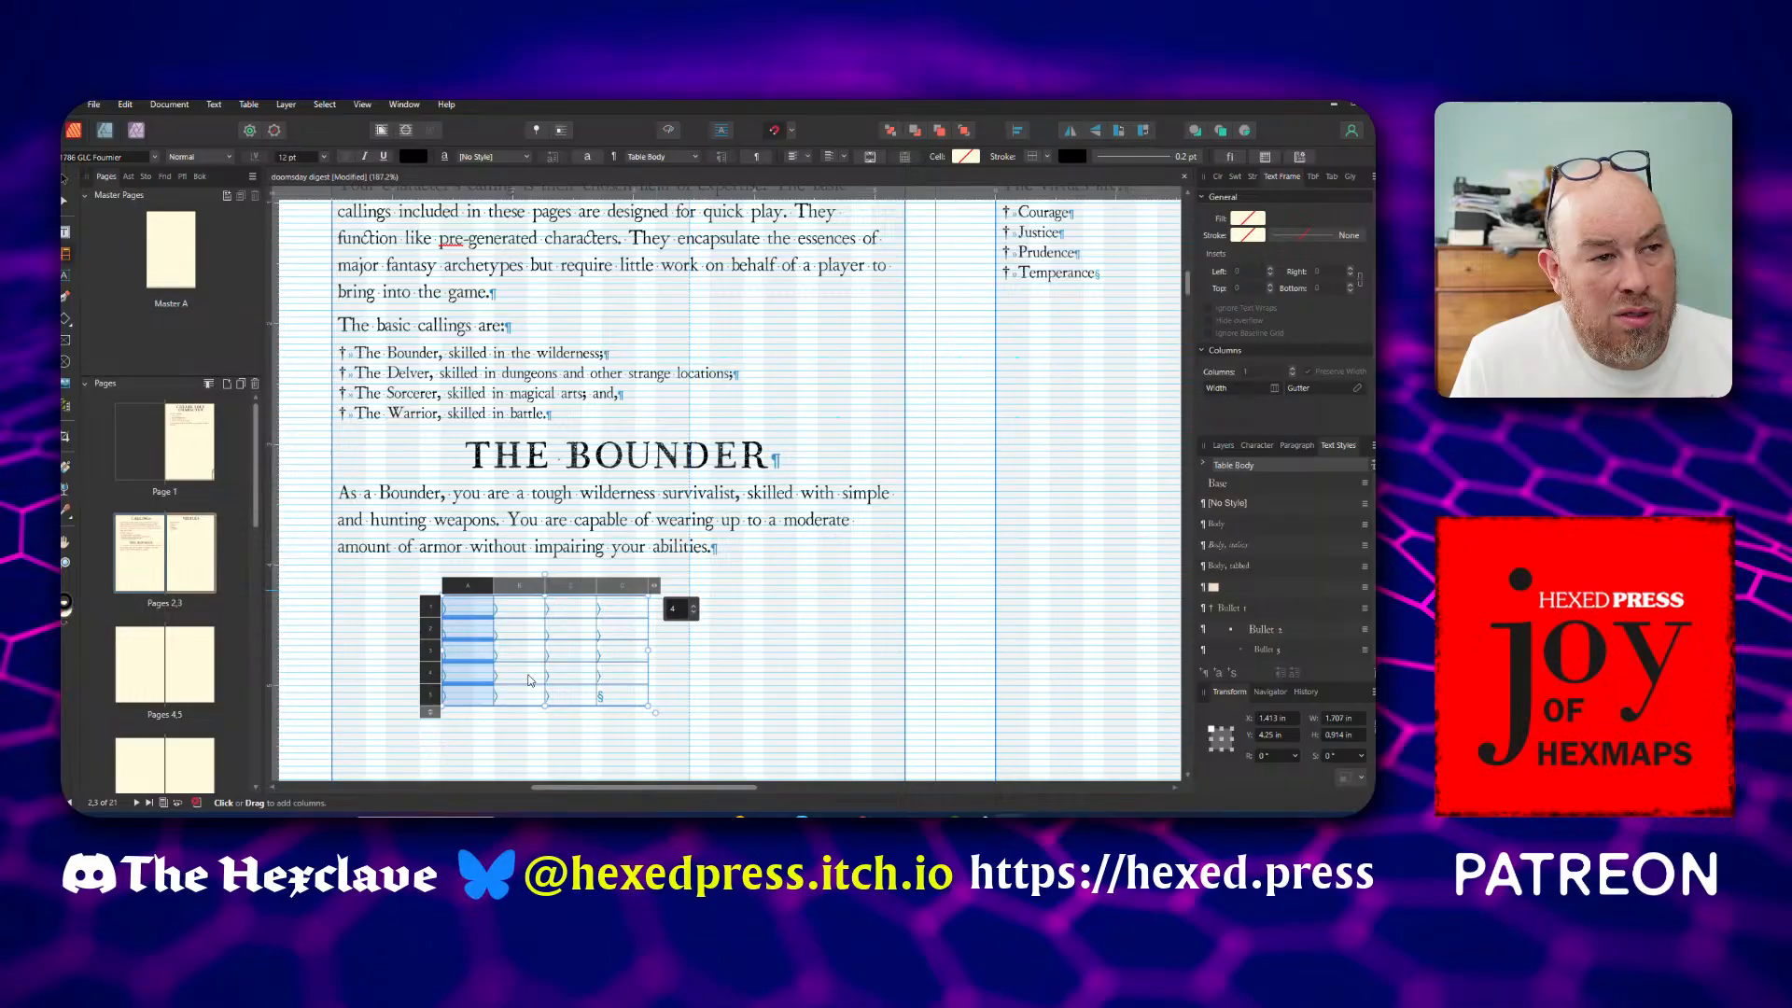
Reduce the table below the Bounder paragraph to two rows
{"action": "left_click", "coordinate": [430, 713]}
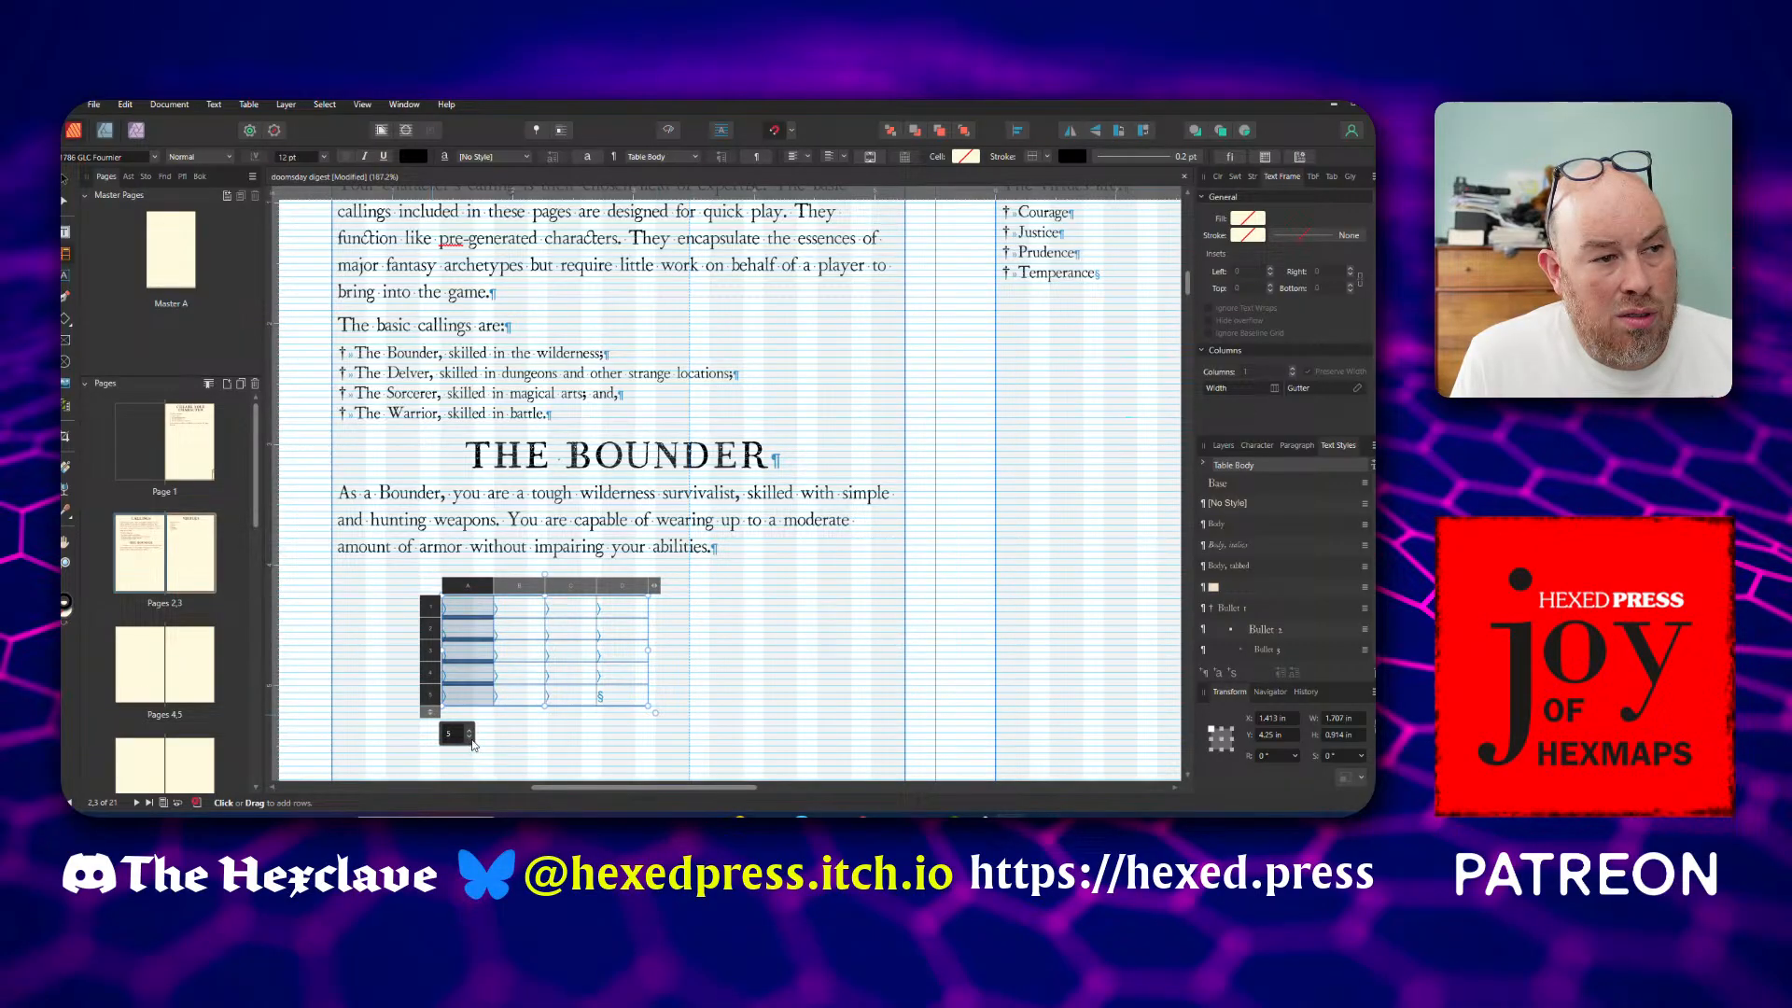
{"action": "left_click", "coordinate": [468, 739]}
{"action": "left_click", "coordinate": [469, 739]}
{"action": "left_click", "coordinate": [469, 739]}
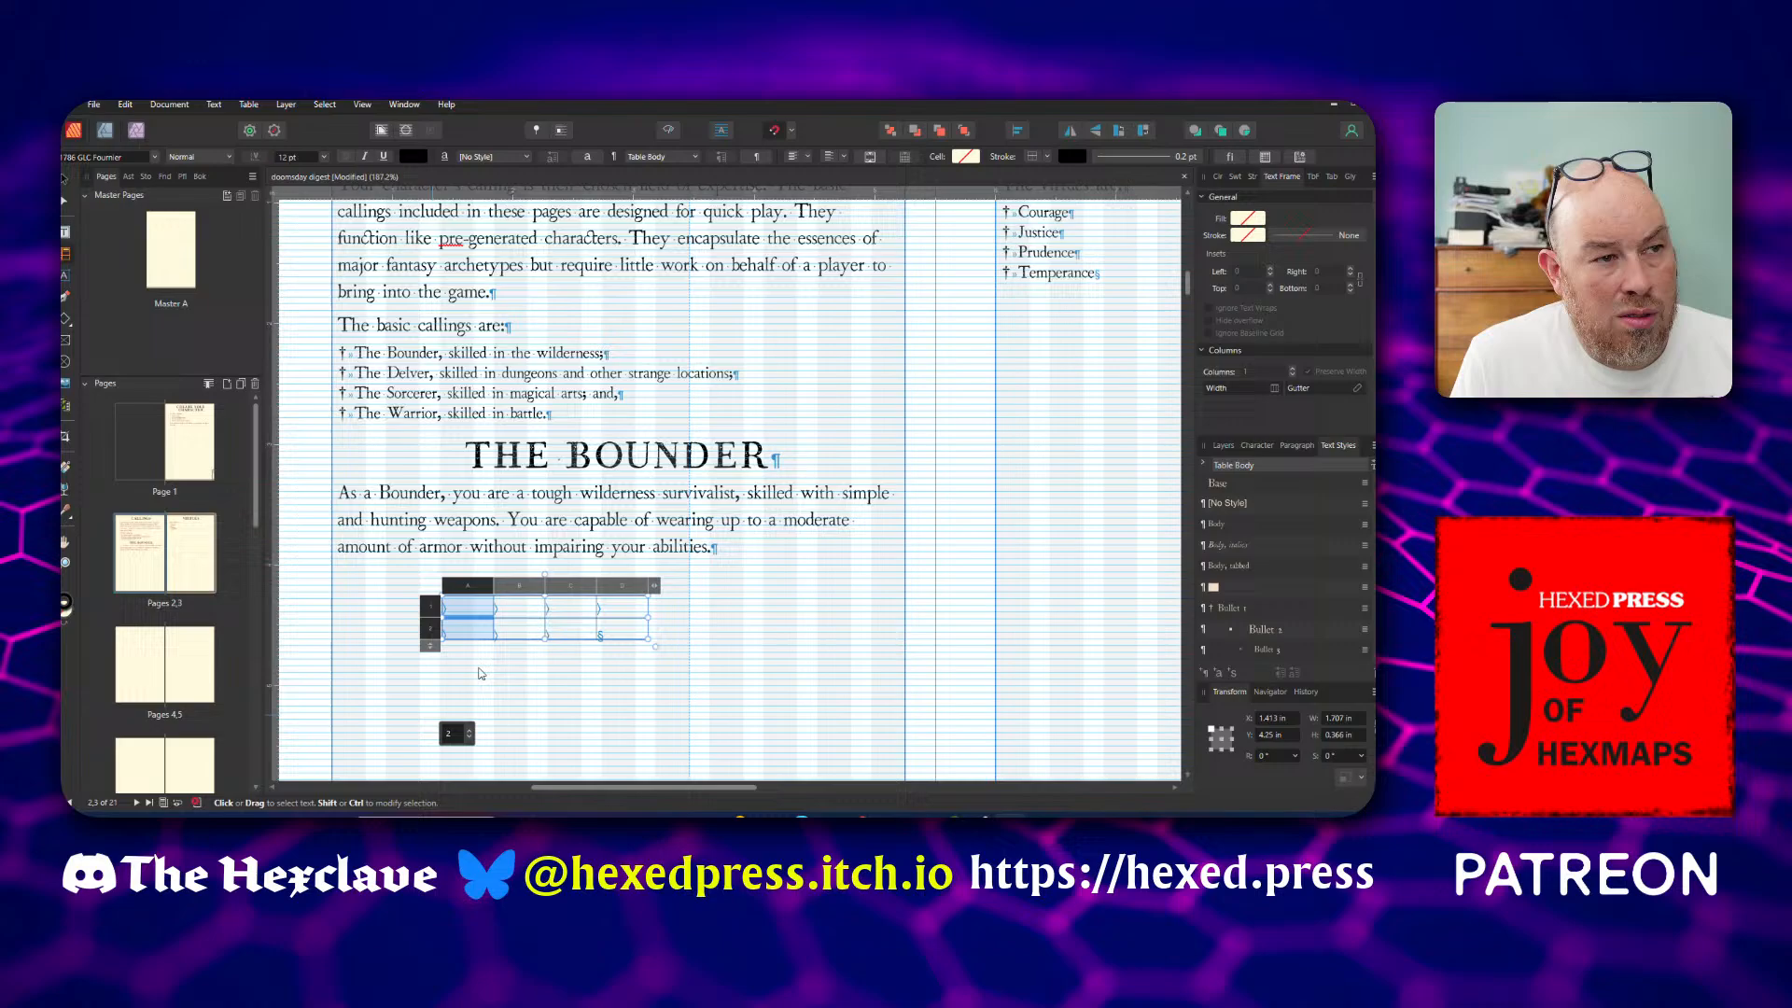
Enter the column headings "Edge" and "Talent" in the first two cells of the table's first row
{"action": "left_click", "coordinate": [474, 606]}
{"action": "type", "text": "Edge"}
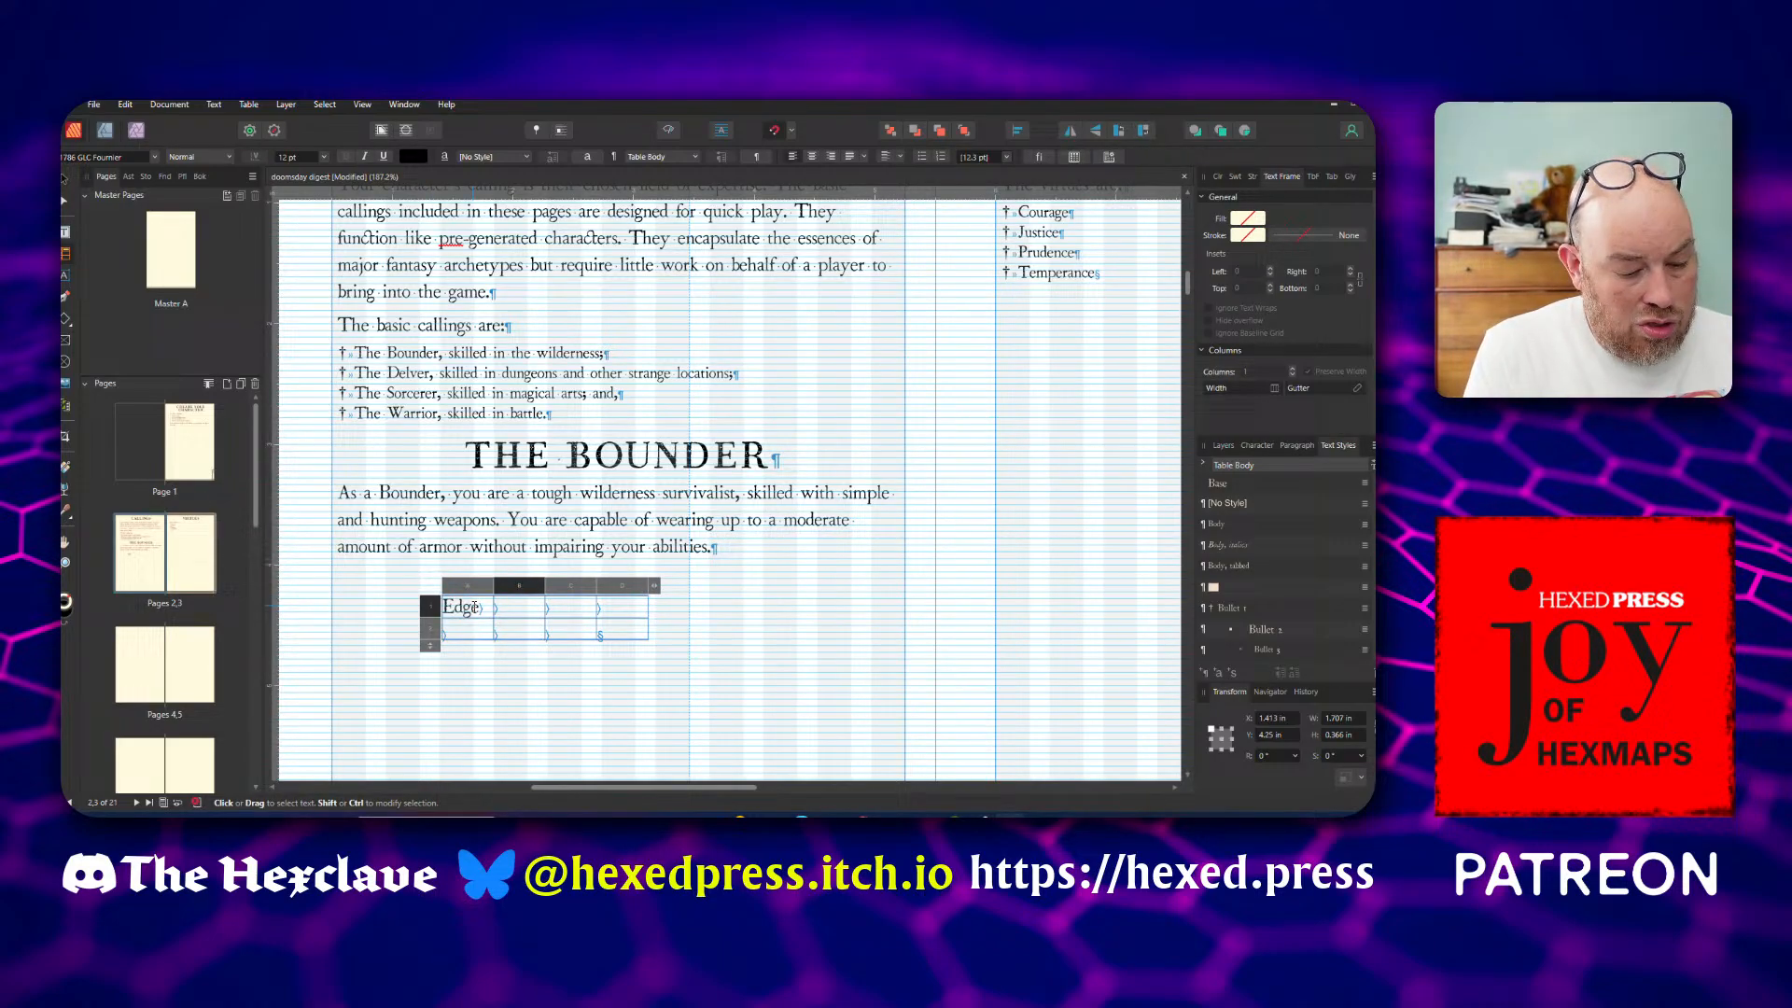
{"action": "key", "text": "Tab"}
{"action": "type", "text": "Talent"}
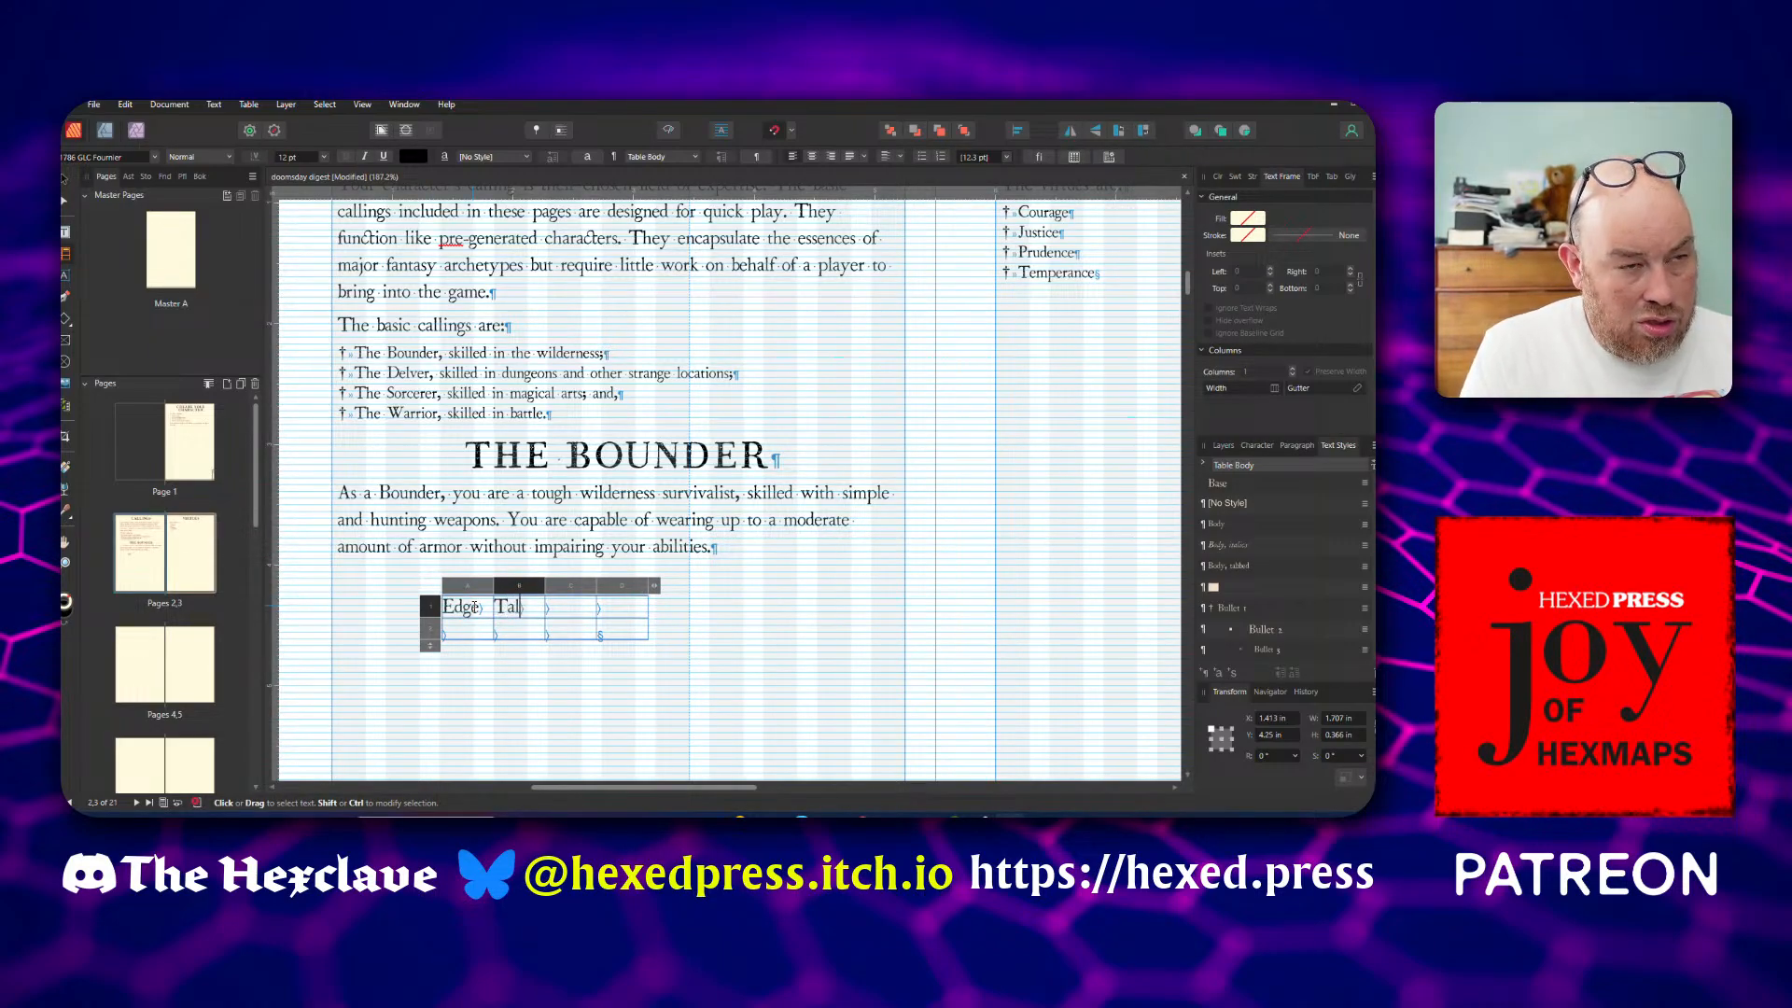
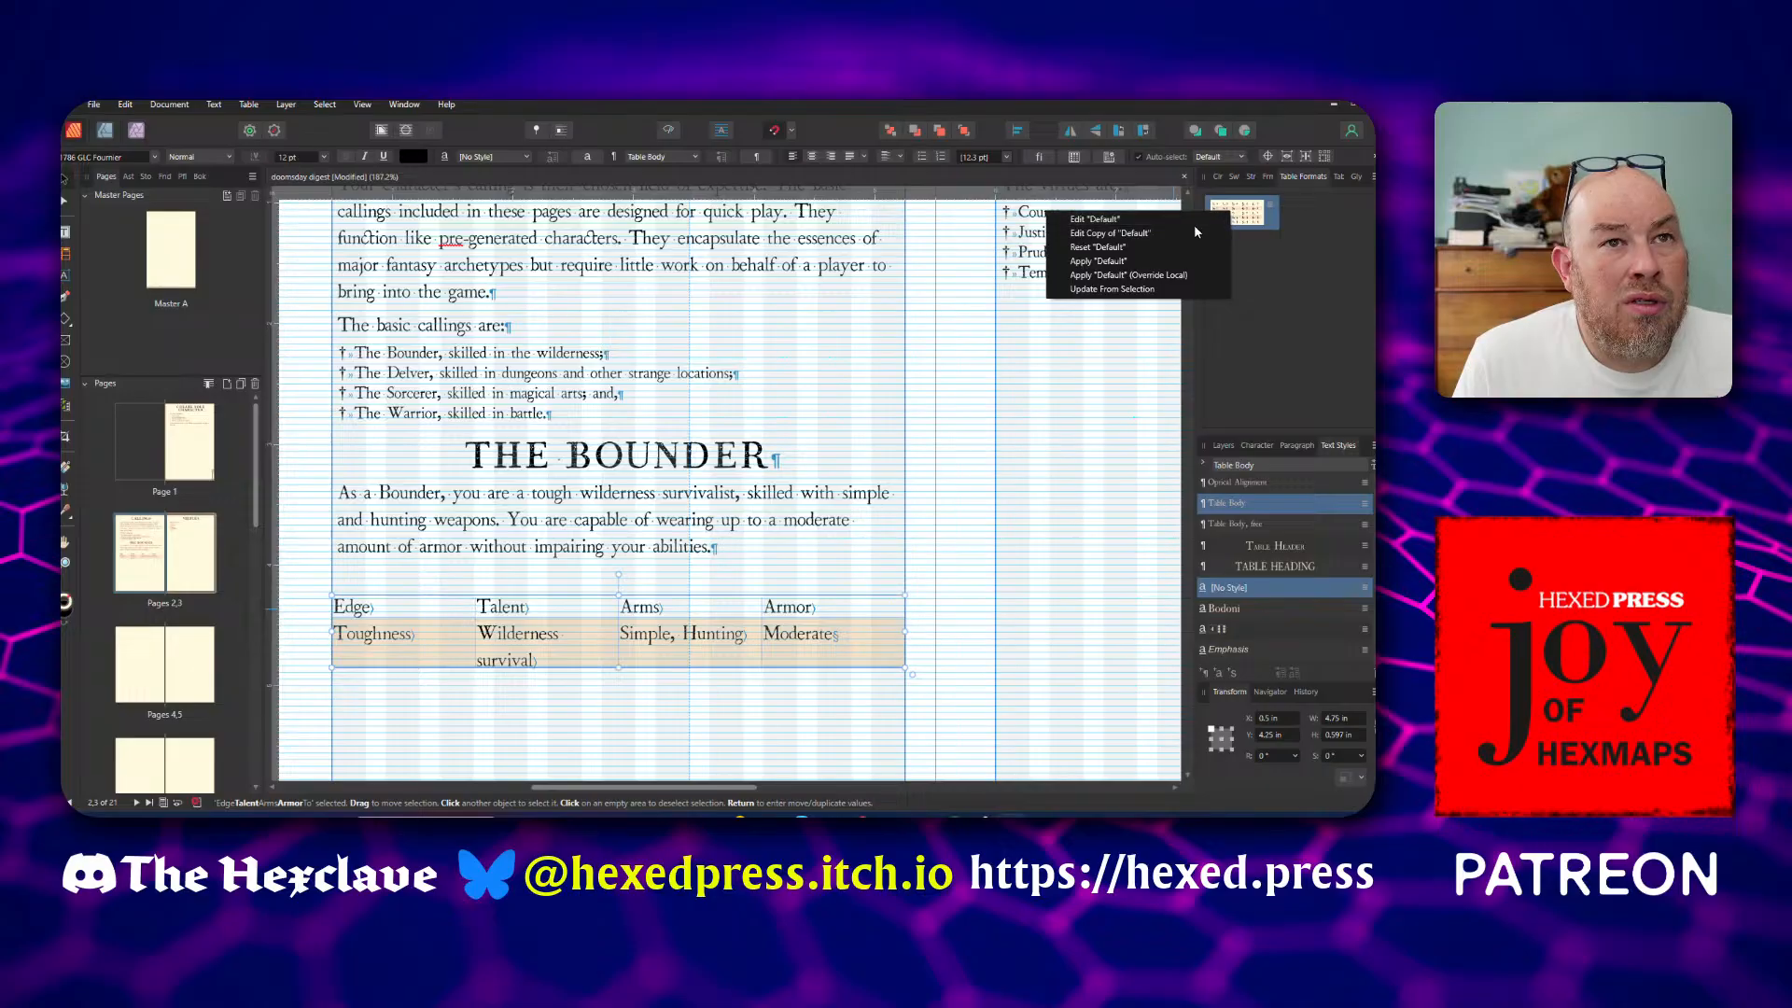
Try the Table Heading text style for the header cells of the Default table format and revert to Table Header
{"action": "left_click", "coordinate": [1195, 224]}
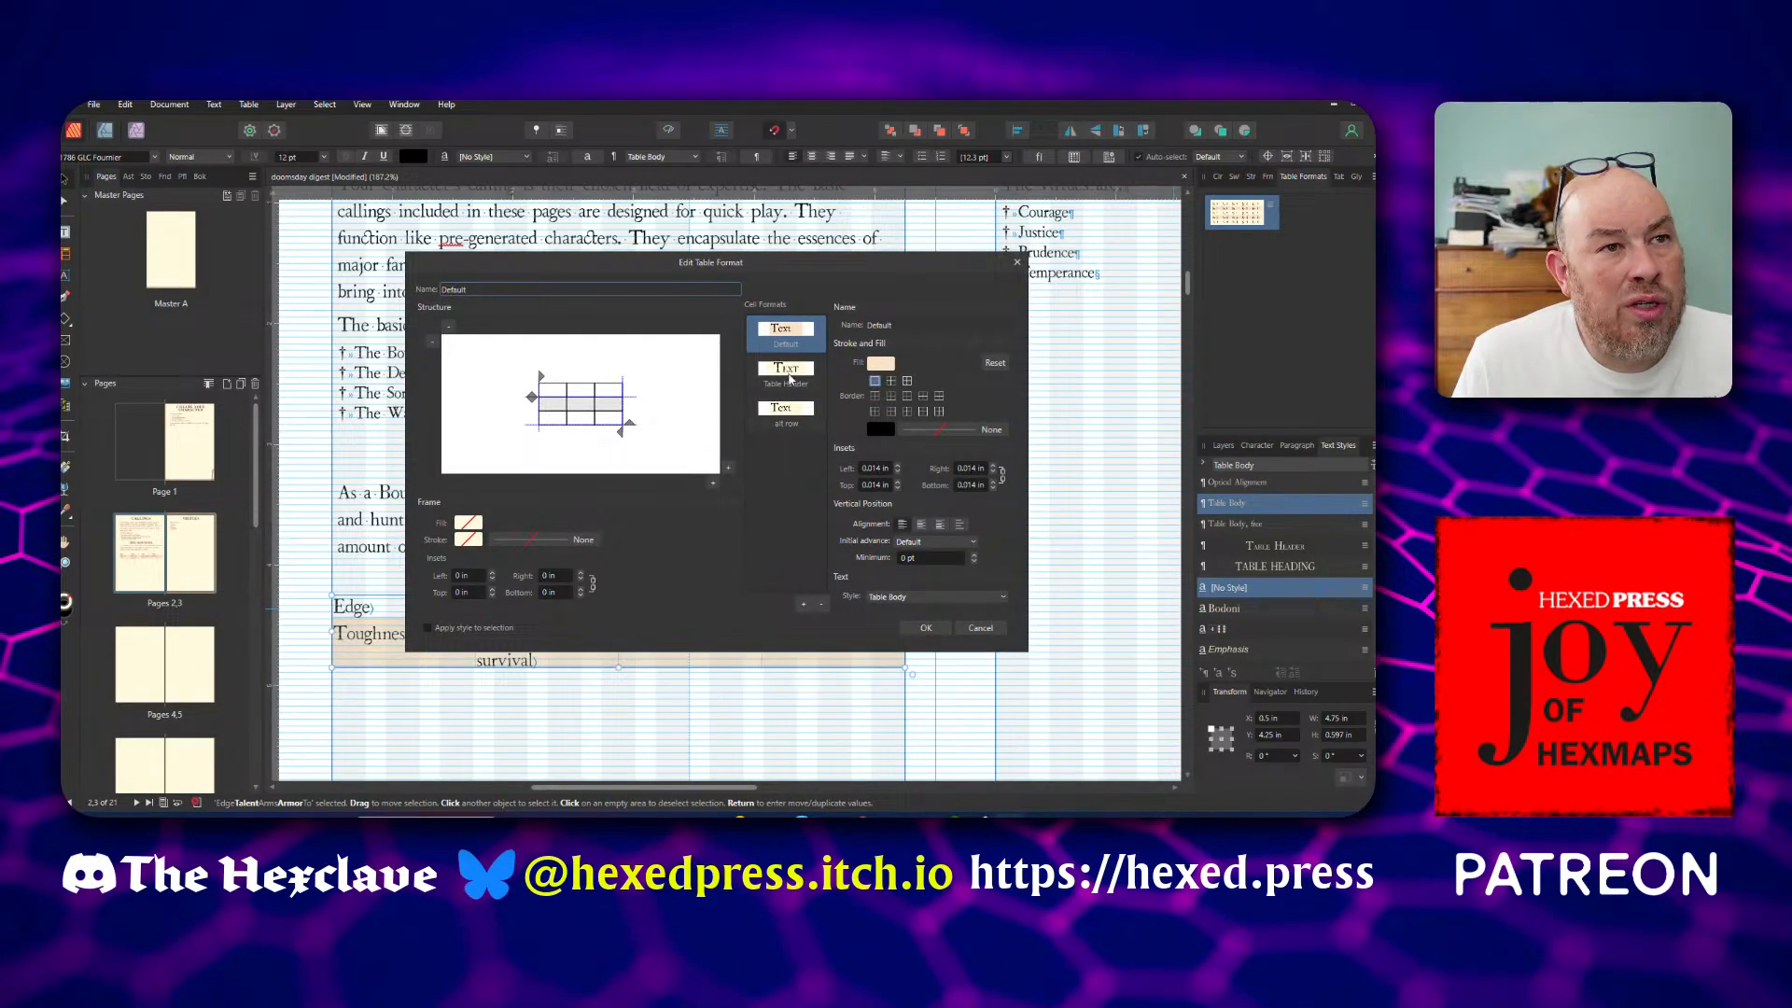
{"action": "left_click", "coordinate": [789, 373]}
{"action": "left_click", "coordinate": [940, 601]}
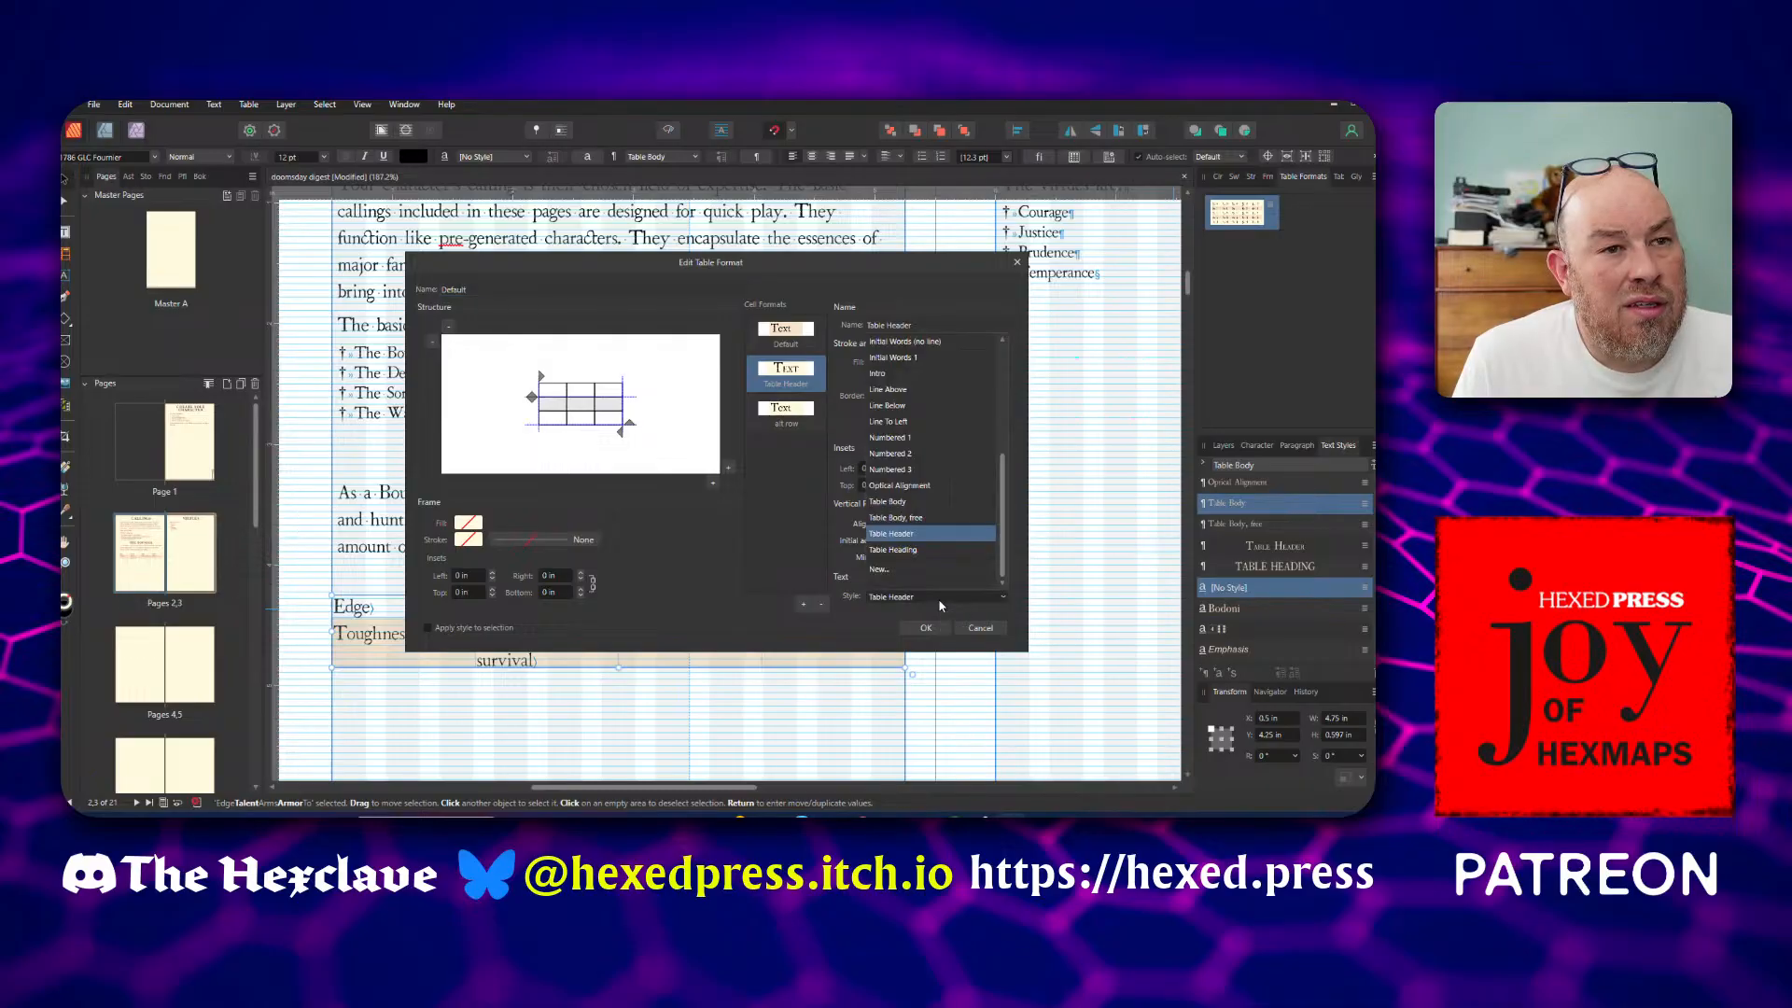
{"action": "left_click", "coordinate": [936, 550]}
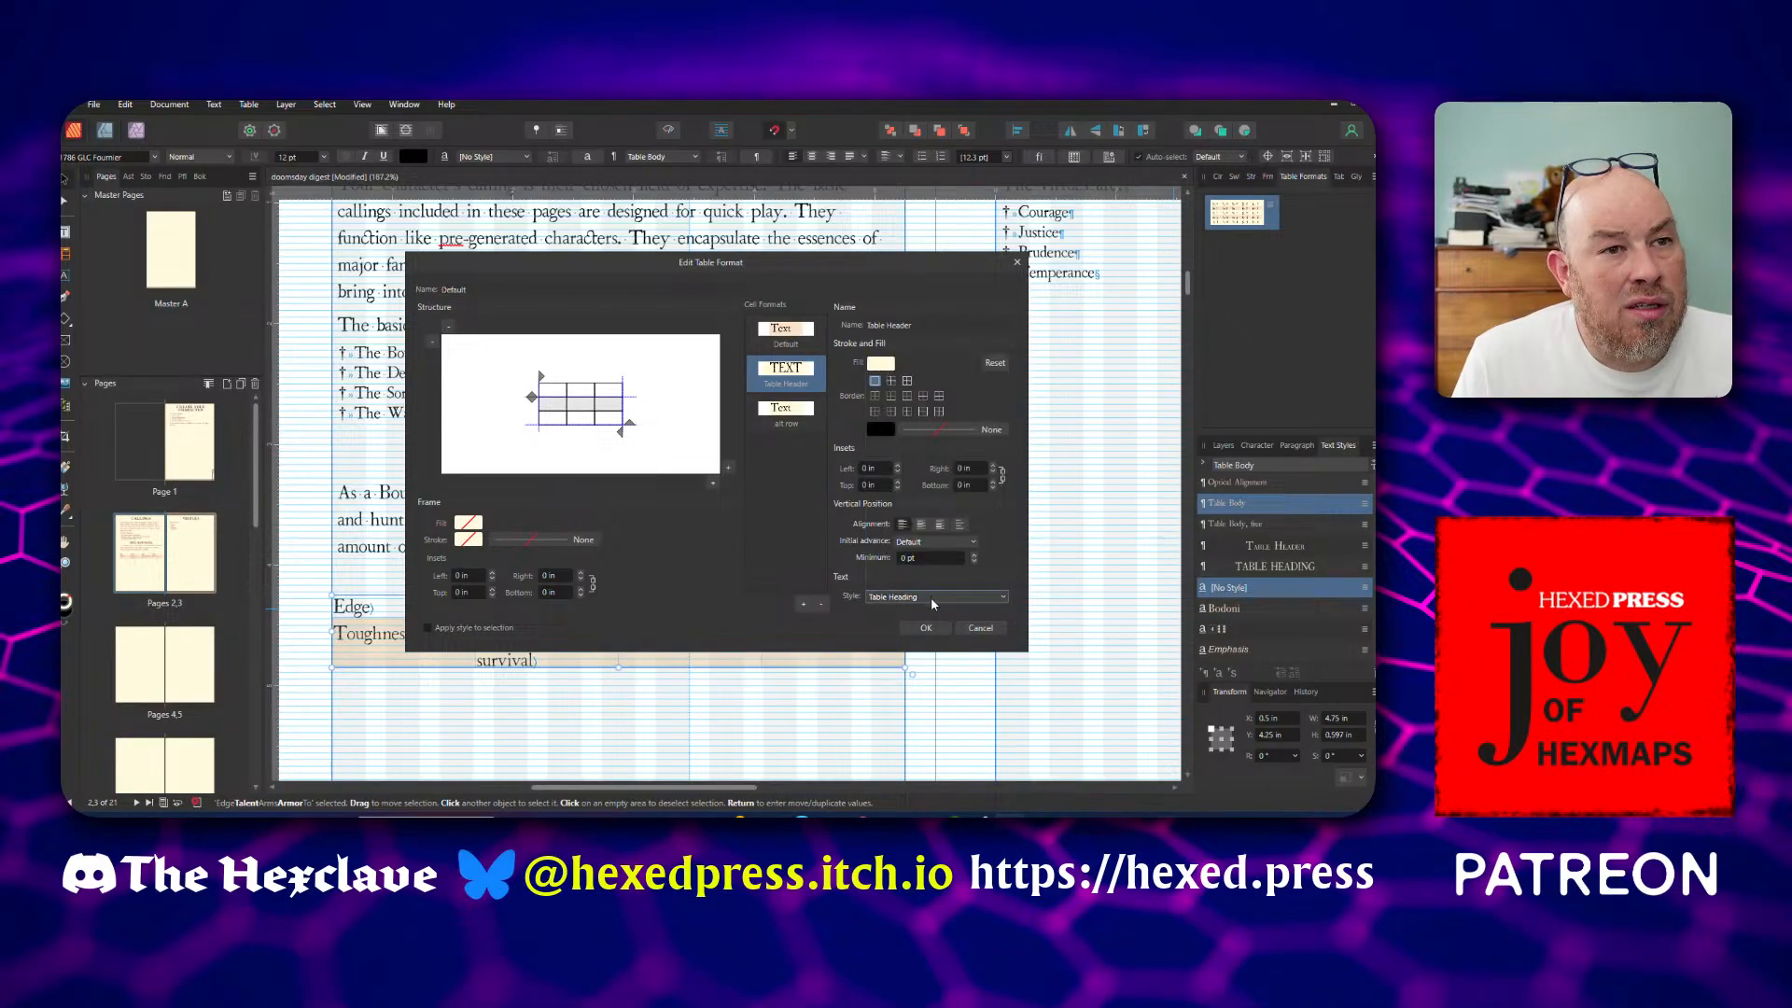
{"action": "left_click", "coordinate": [931, 599]}
{"action": "left_click", "coordinate": [932, 537]}
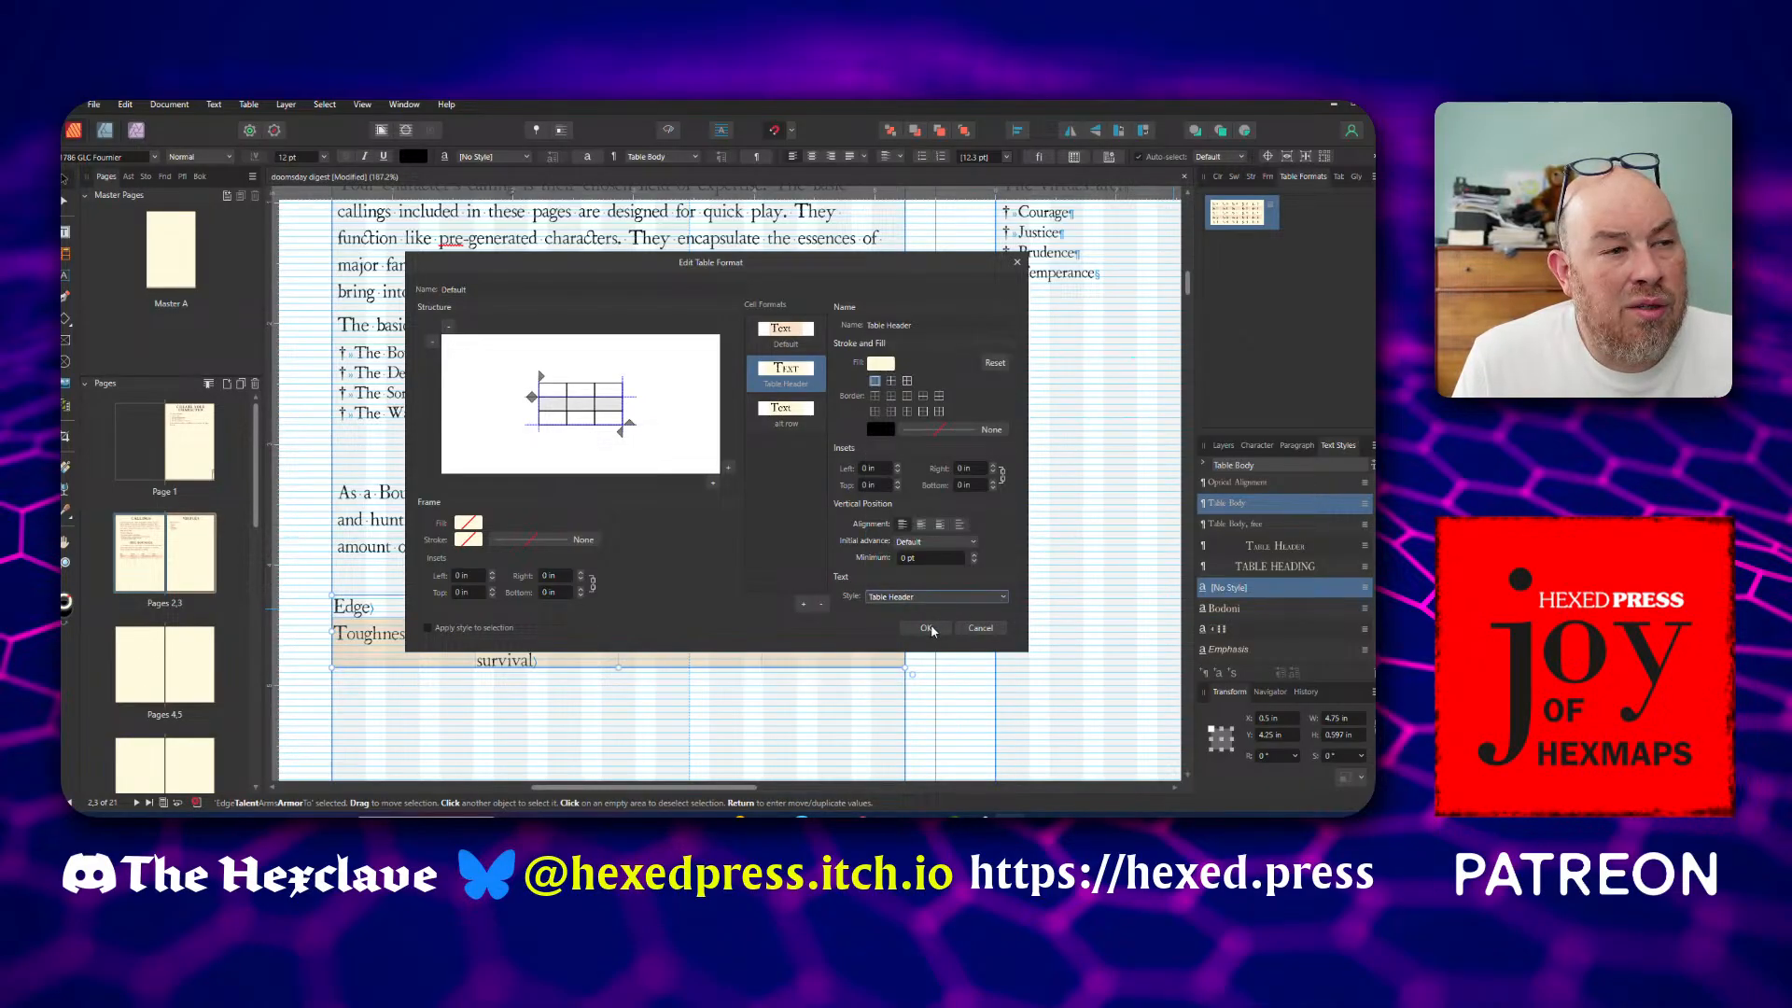
{"action": "left_click", "coordinate": [926, 629]}
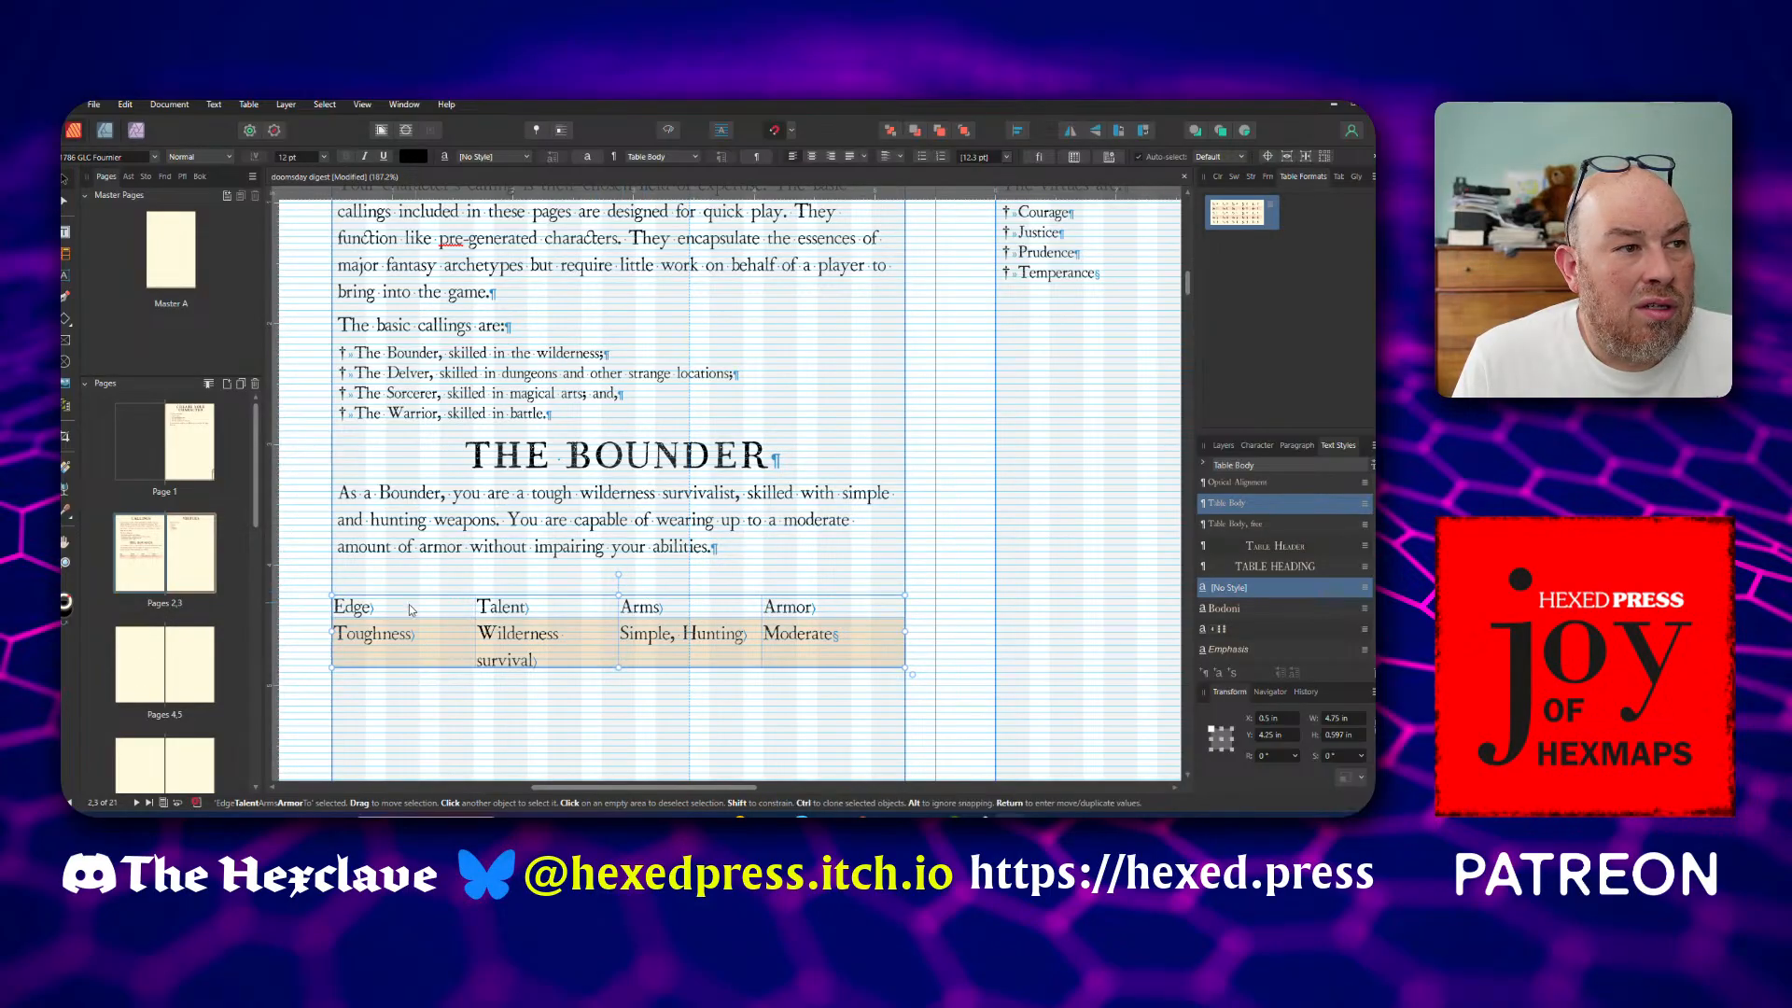
Apply the Table Header text style to the Edge, Talent, Arms and Armor cells in the Bounder table's first row
{"action": "double_click", "coordinate": [364, 606]}
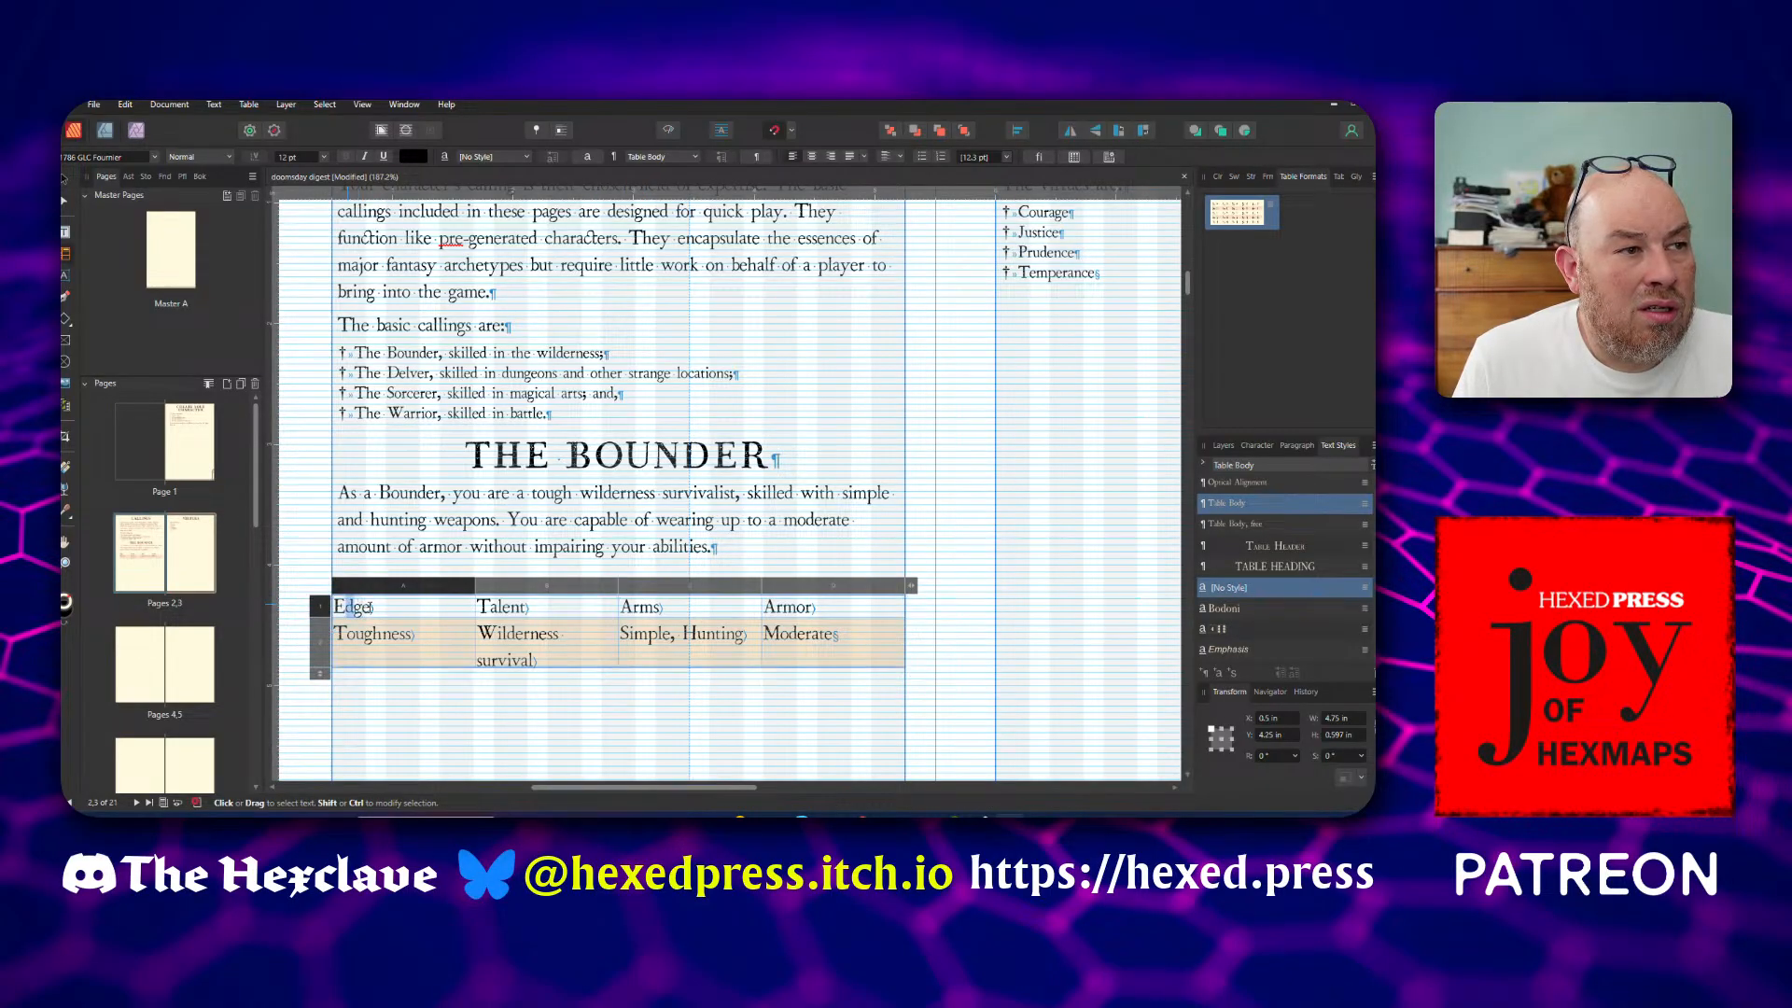
{"action": "left_click_drag", "start_coordinate": [370, 607], "coordinate": [817, 612]}
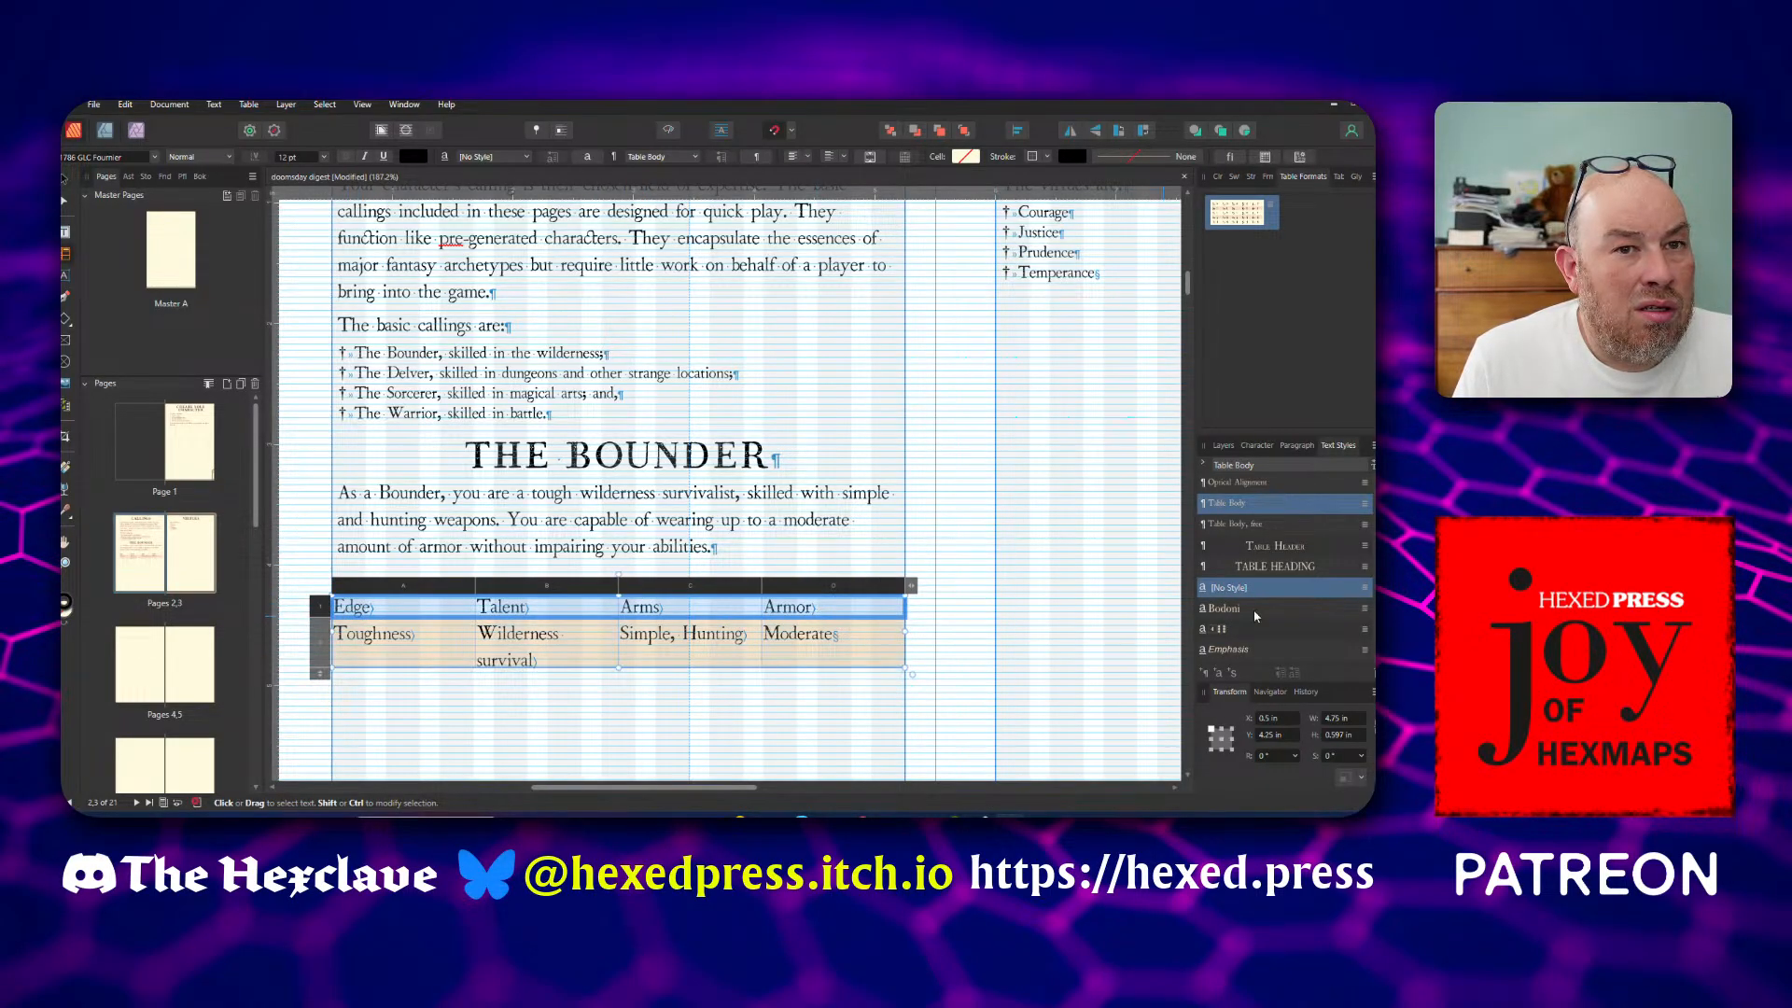
{"action": "scroll", "coordinate": [1260, 616], "scroll_direction": "down", "scroll_amount": 5}
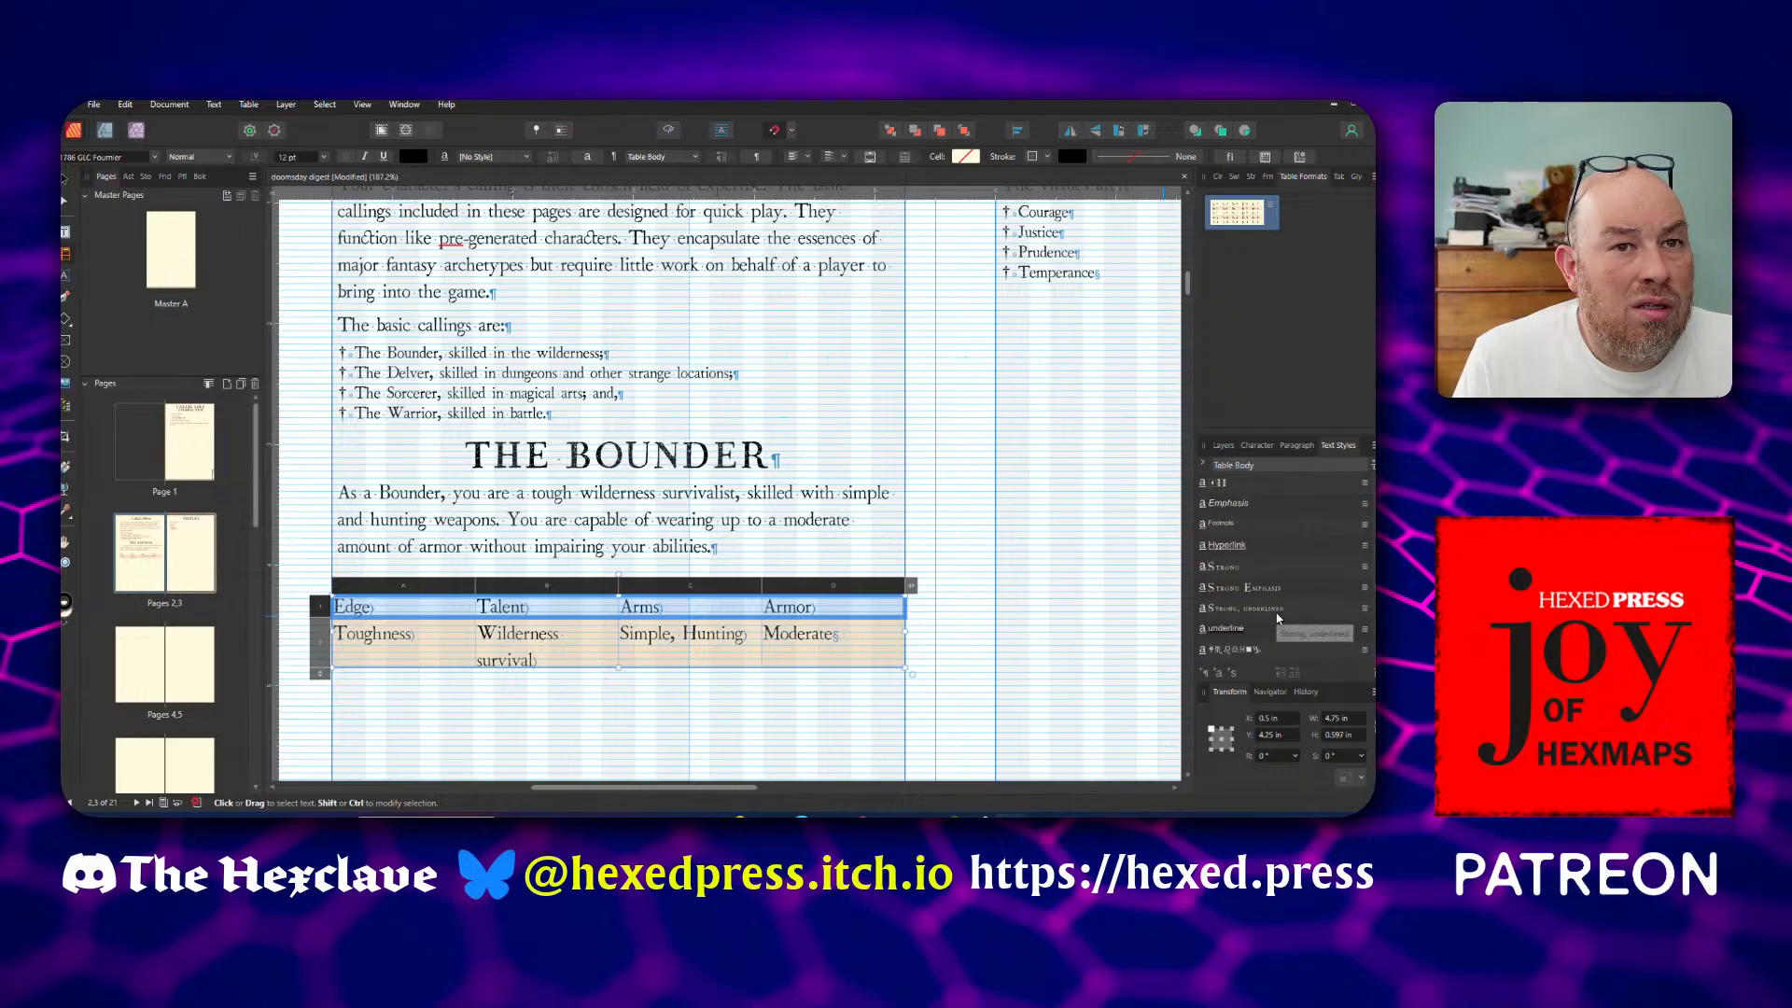
{"action": "scroll", "coordinate": [1278, 618], "scroll_direction": "up", "scroll_amount": 4}
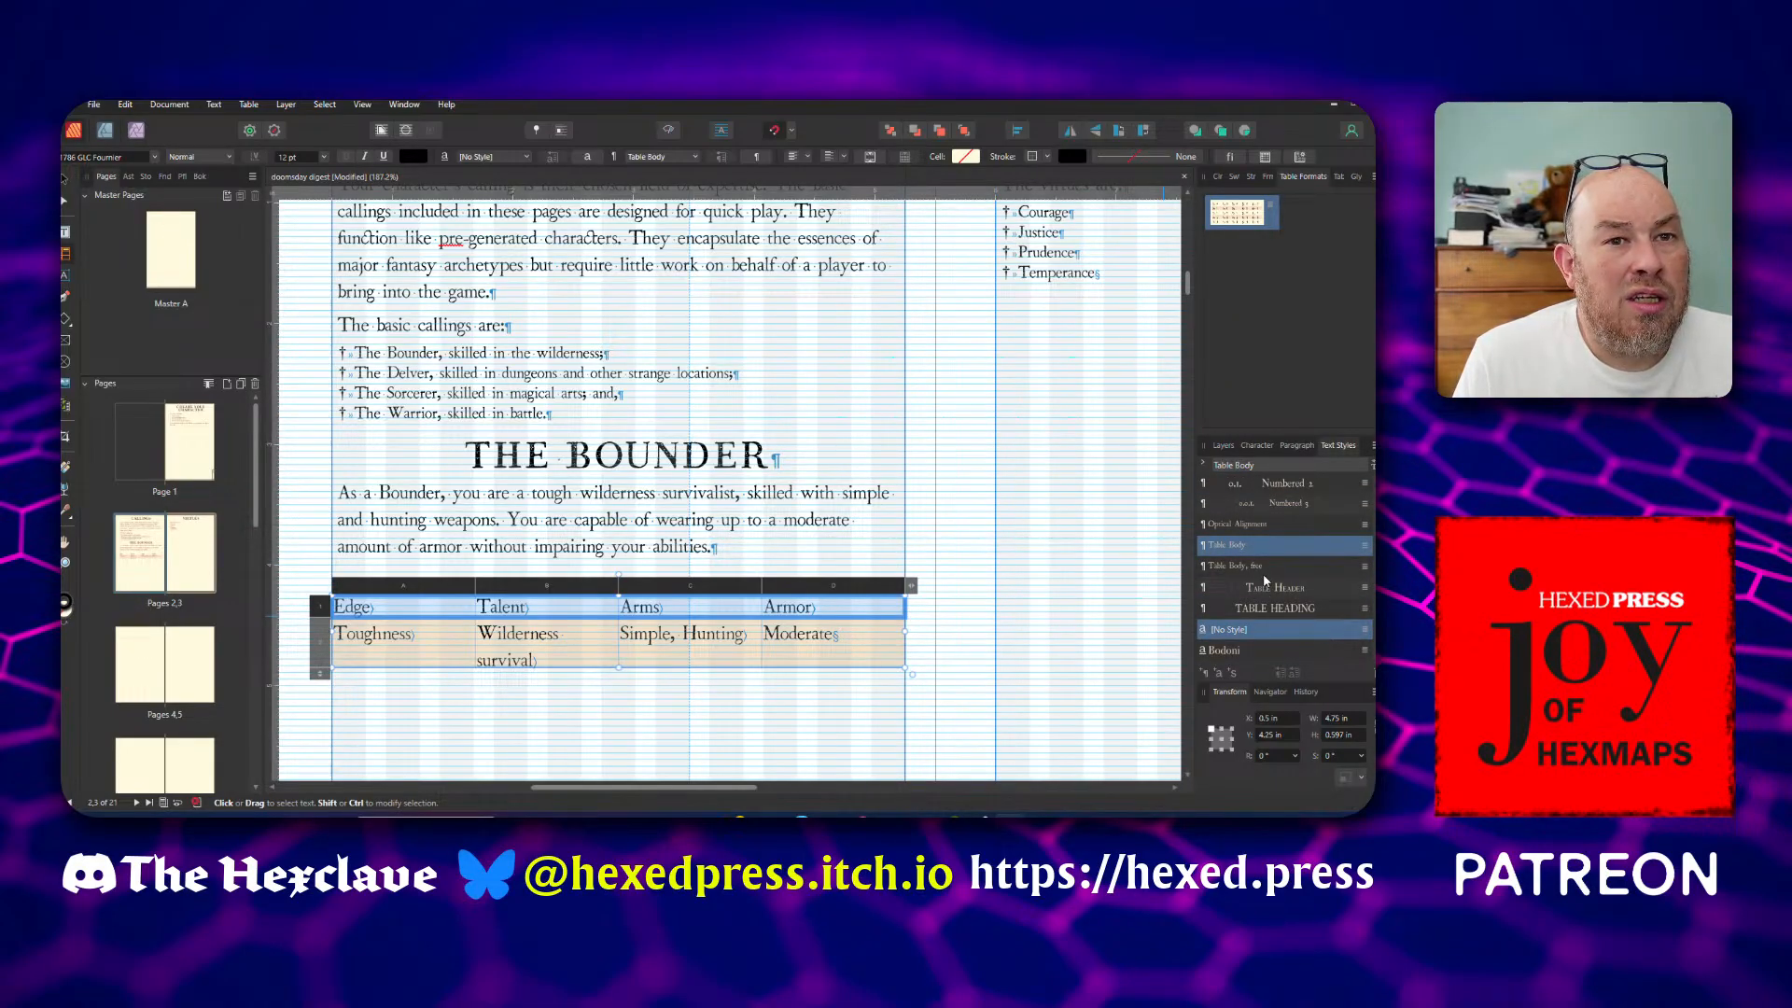
{"action": "left_click", "coordinate": [1267, 590]}
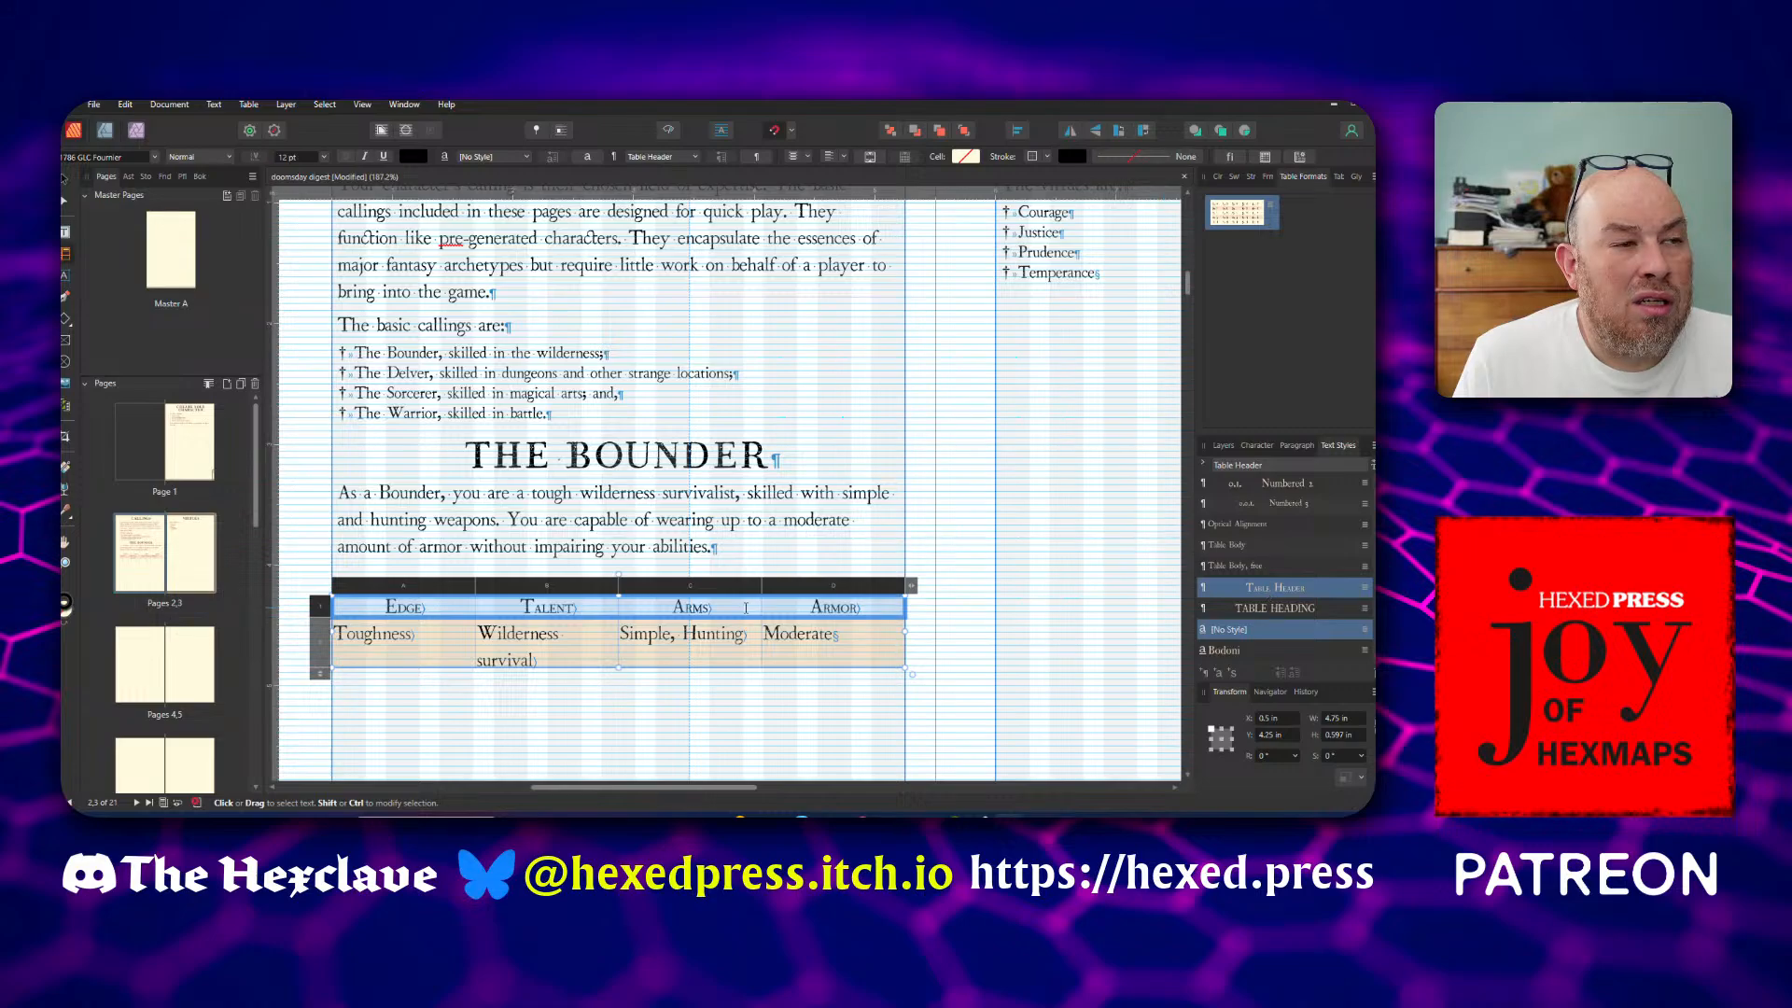
Reapply the Table Body style to the second row's paragraphs in the Bounder table, clearing character styles
{"action": "left_click_drag", "start_coordinate": [396, 628], "coordinate": [816, 652]}
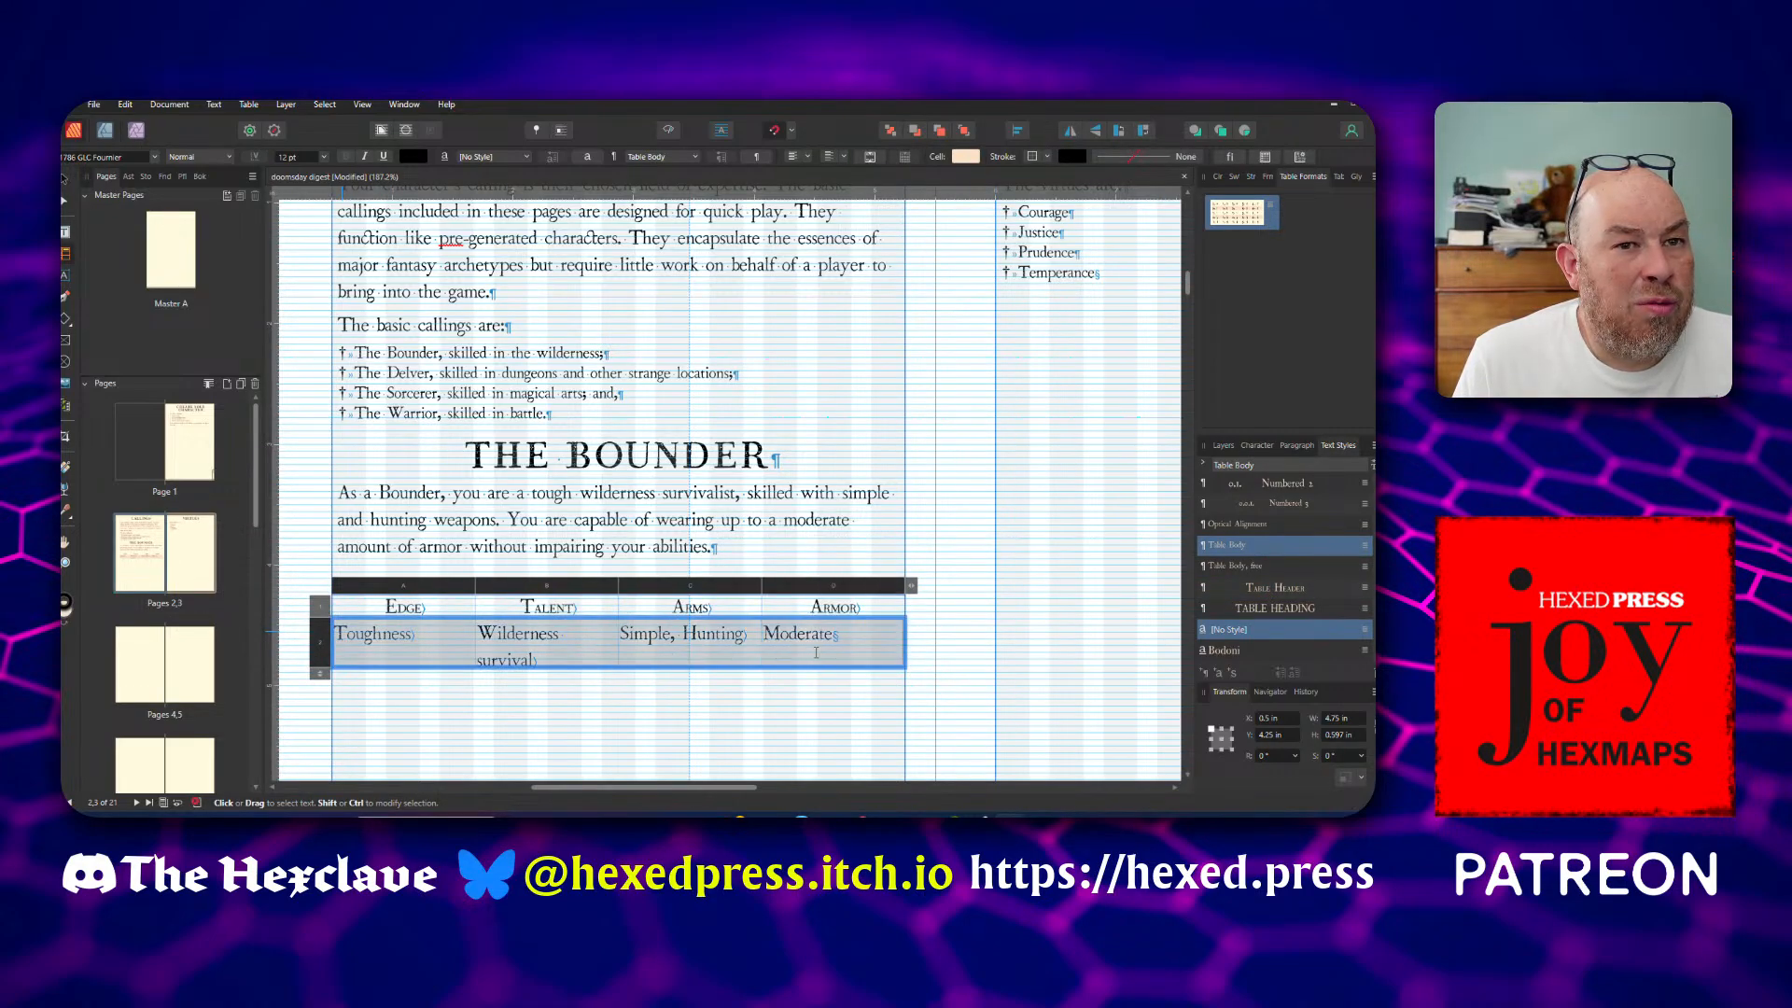
{"action": "right_click", "coordinate": [1234, 548]}
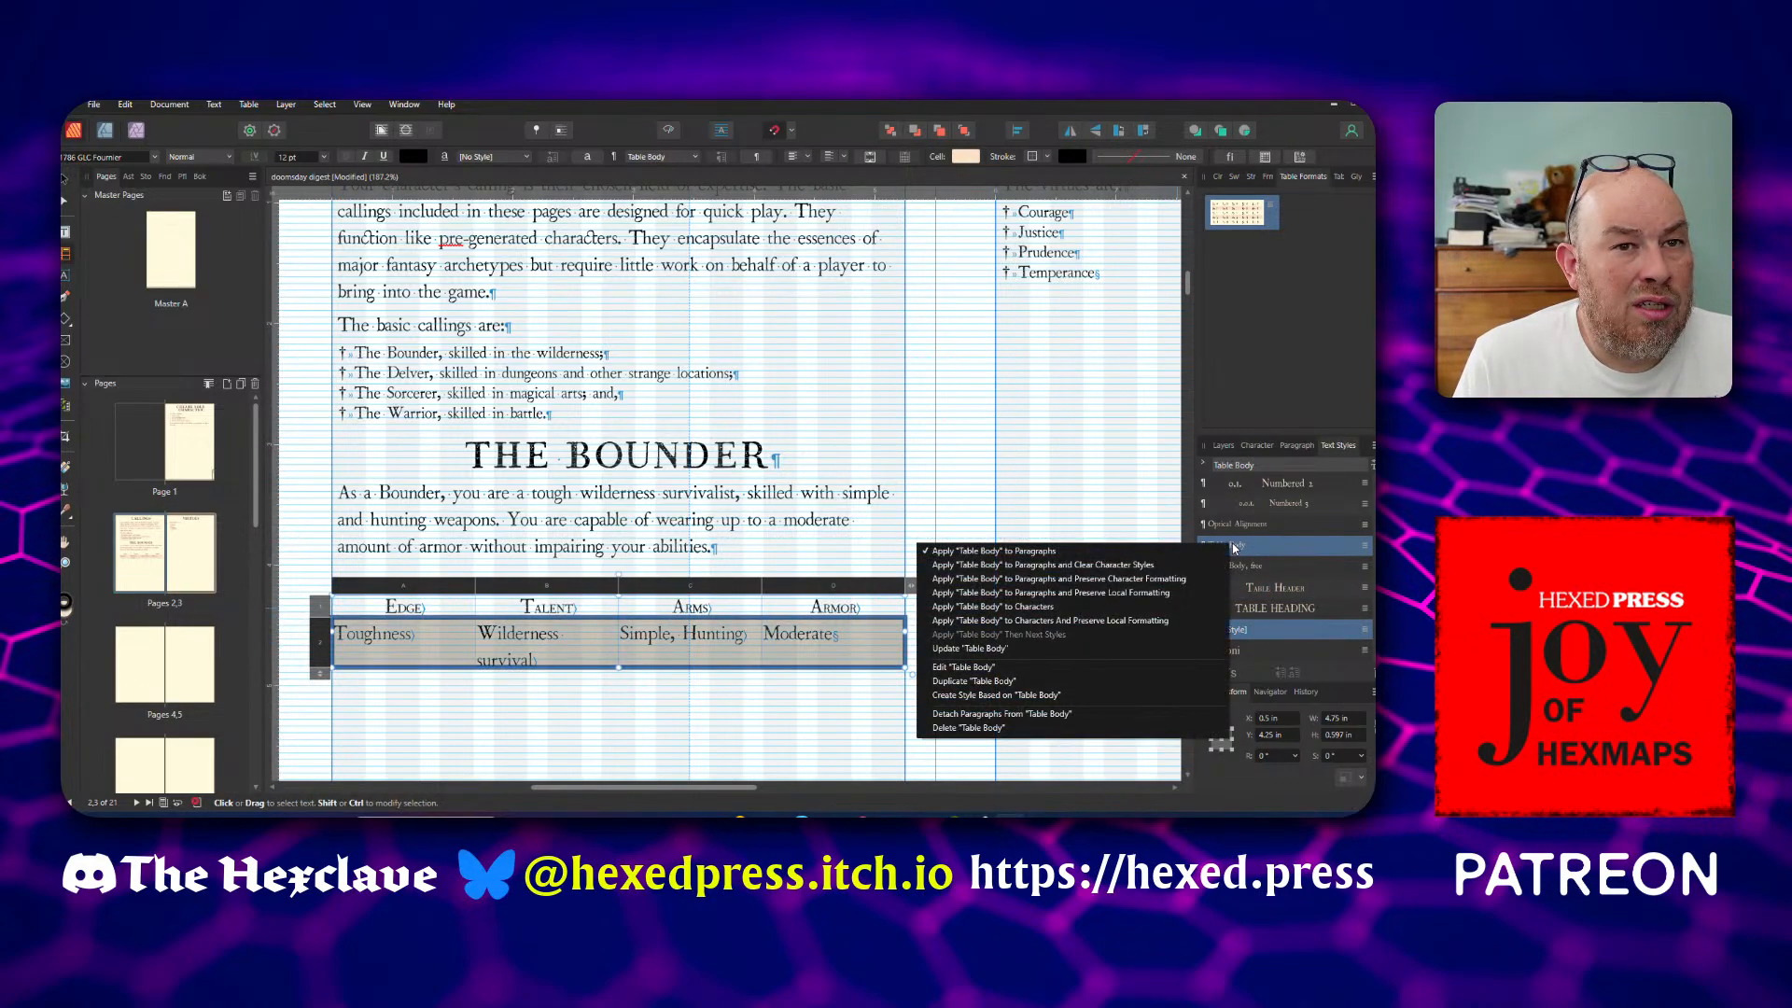
{"action": "left_click", "coordinate": [1142, 566]}
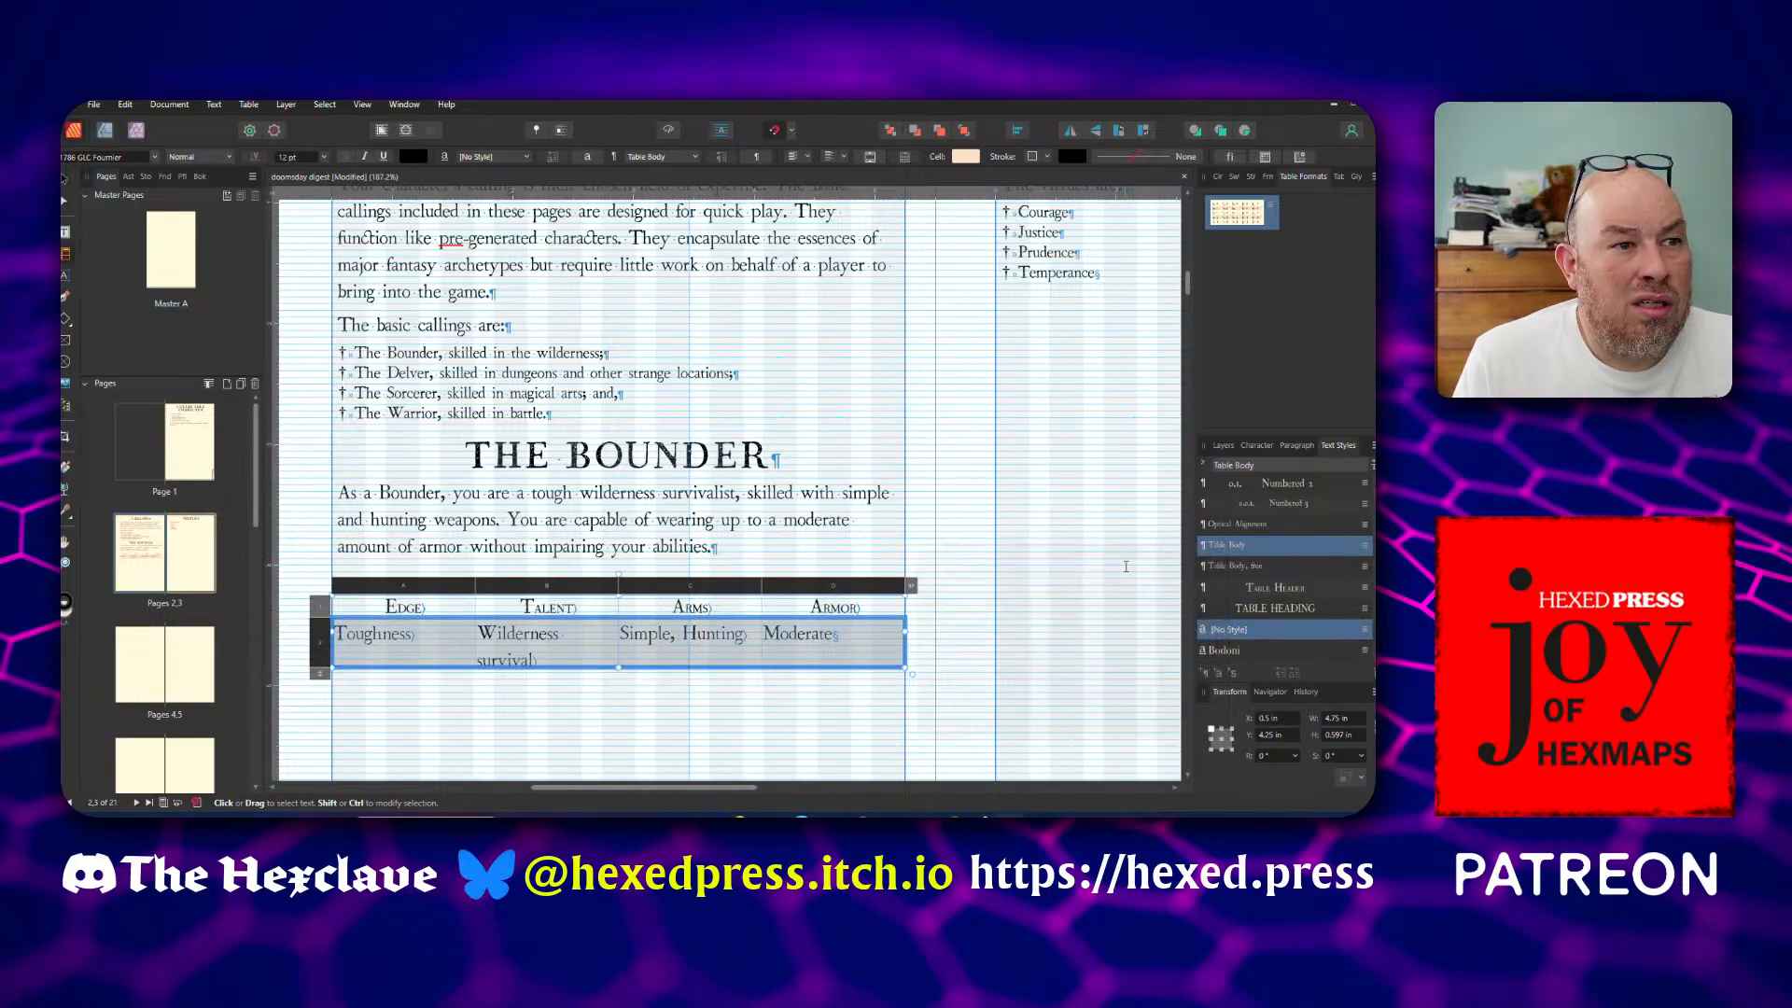
{"action": "left_click", "coordinate": [772, 653]}
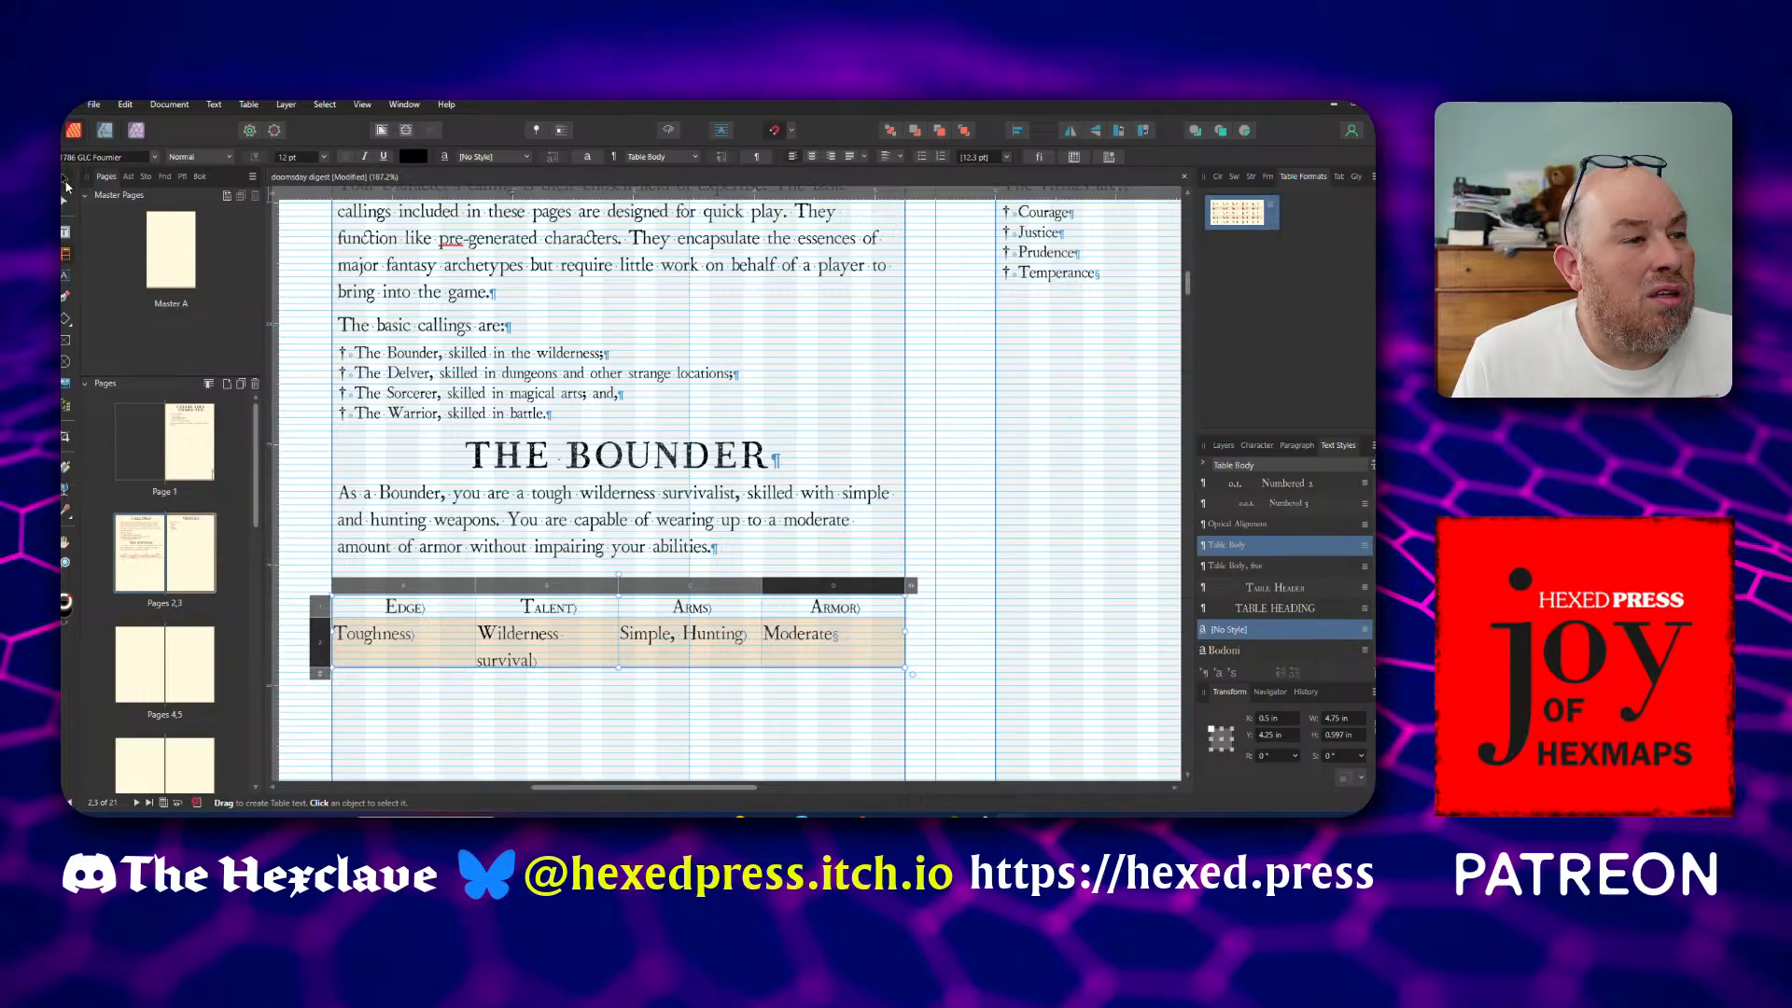
Preview the page without guides and formatting marks to examine how the Bounder table looks
{"action": "left_click", "coordinate": [65, 185]}
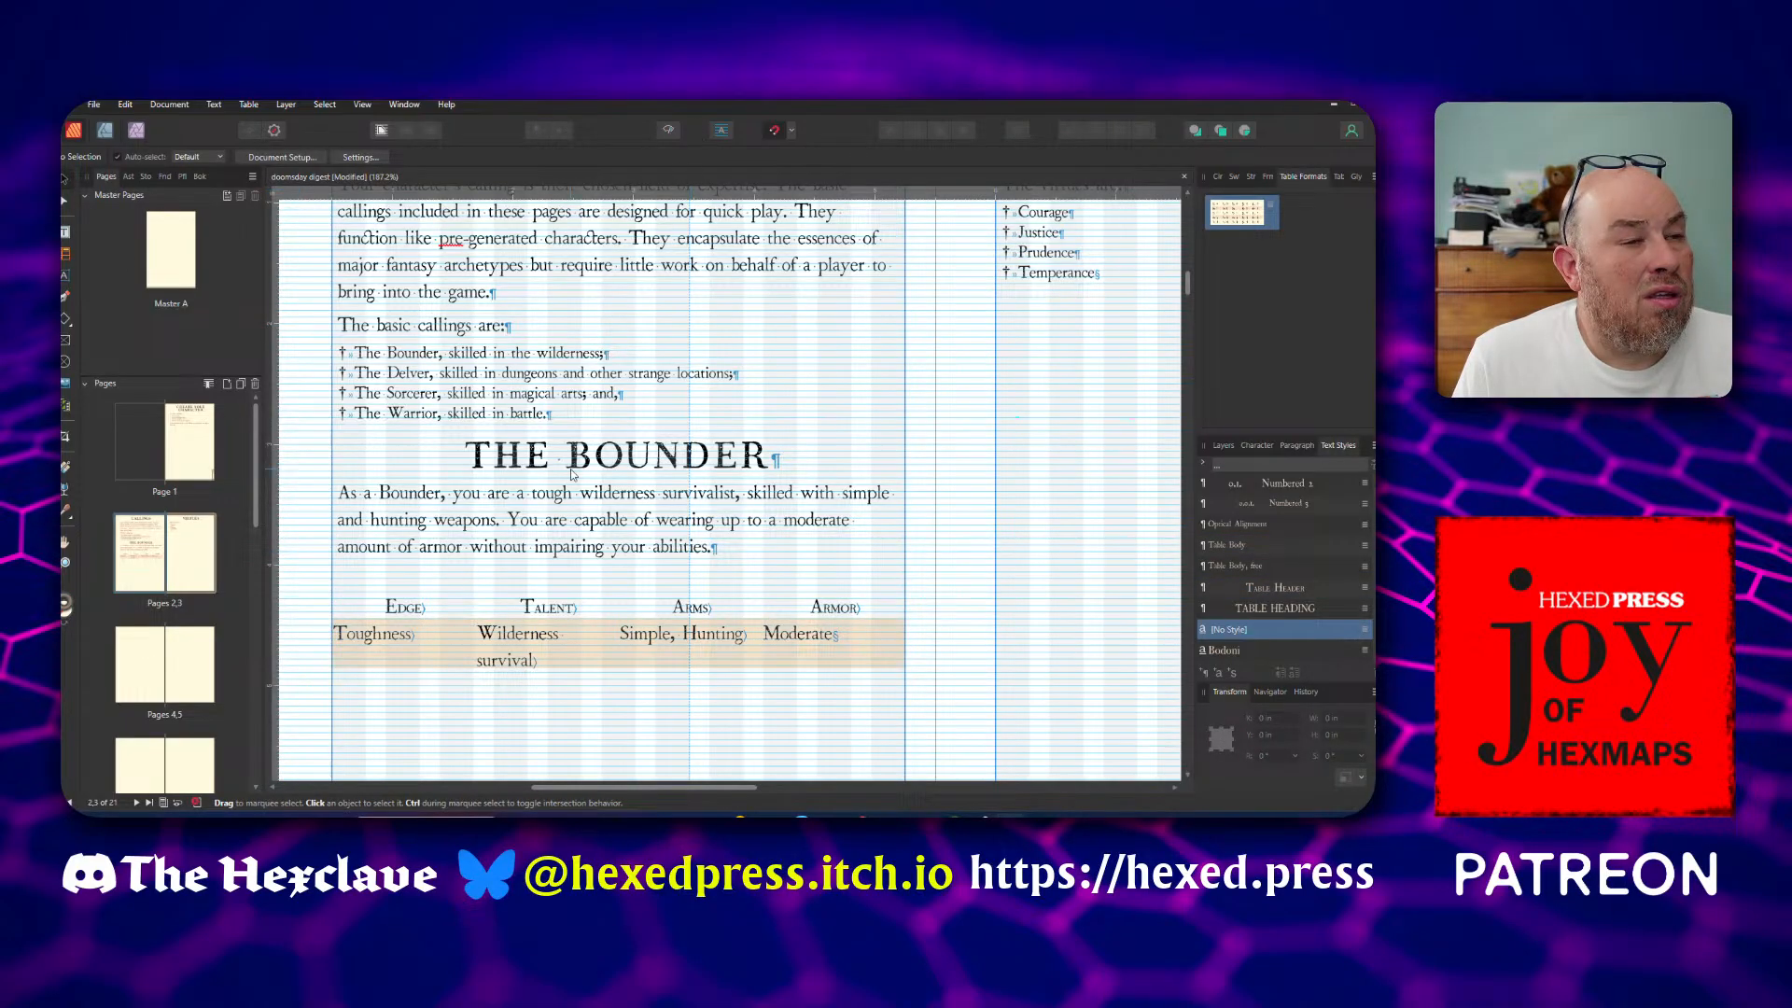
{"action": "left_click", "coordinate": [551, 616]}
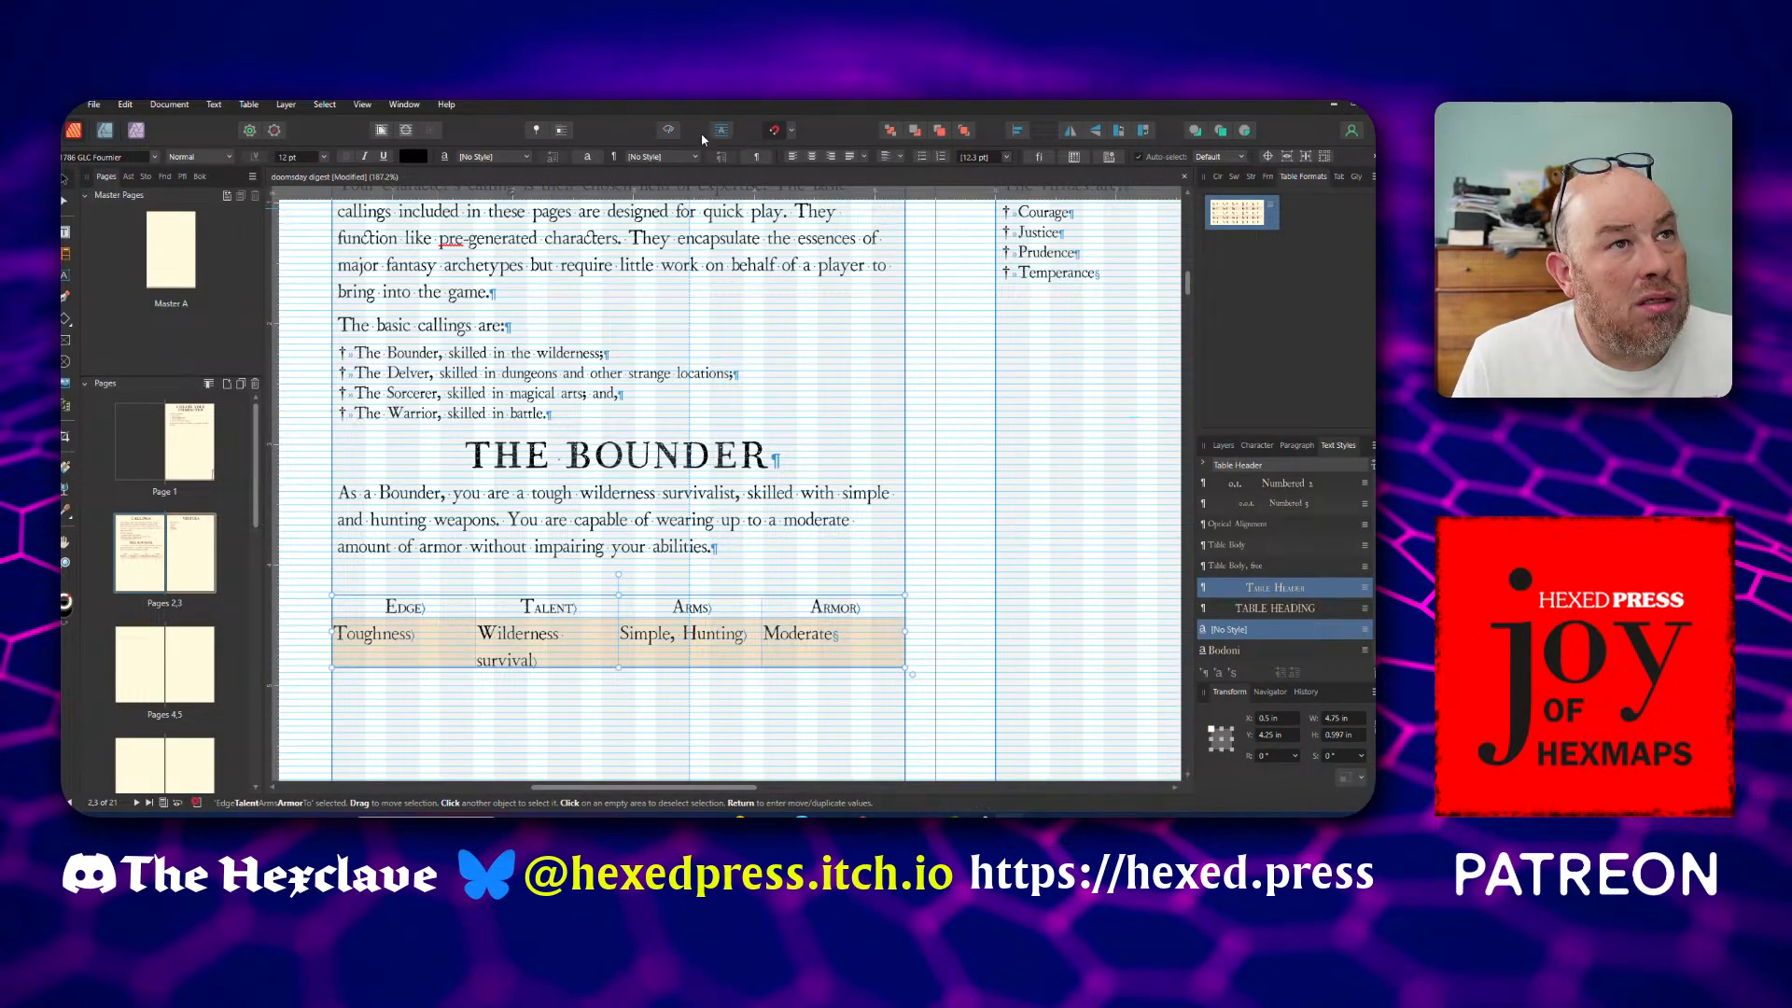
{"action": "left_click", "coordinate": [669, 130]}
{"action": "left_click", "coordinate": [892, 519]}
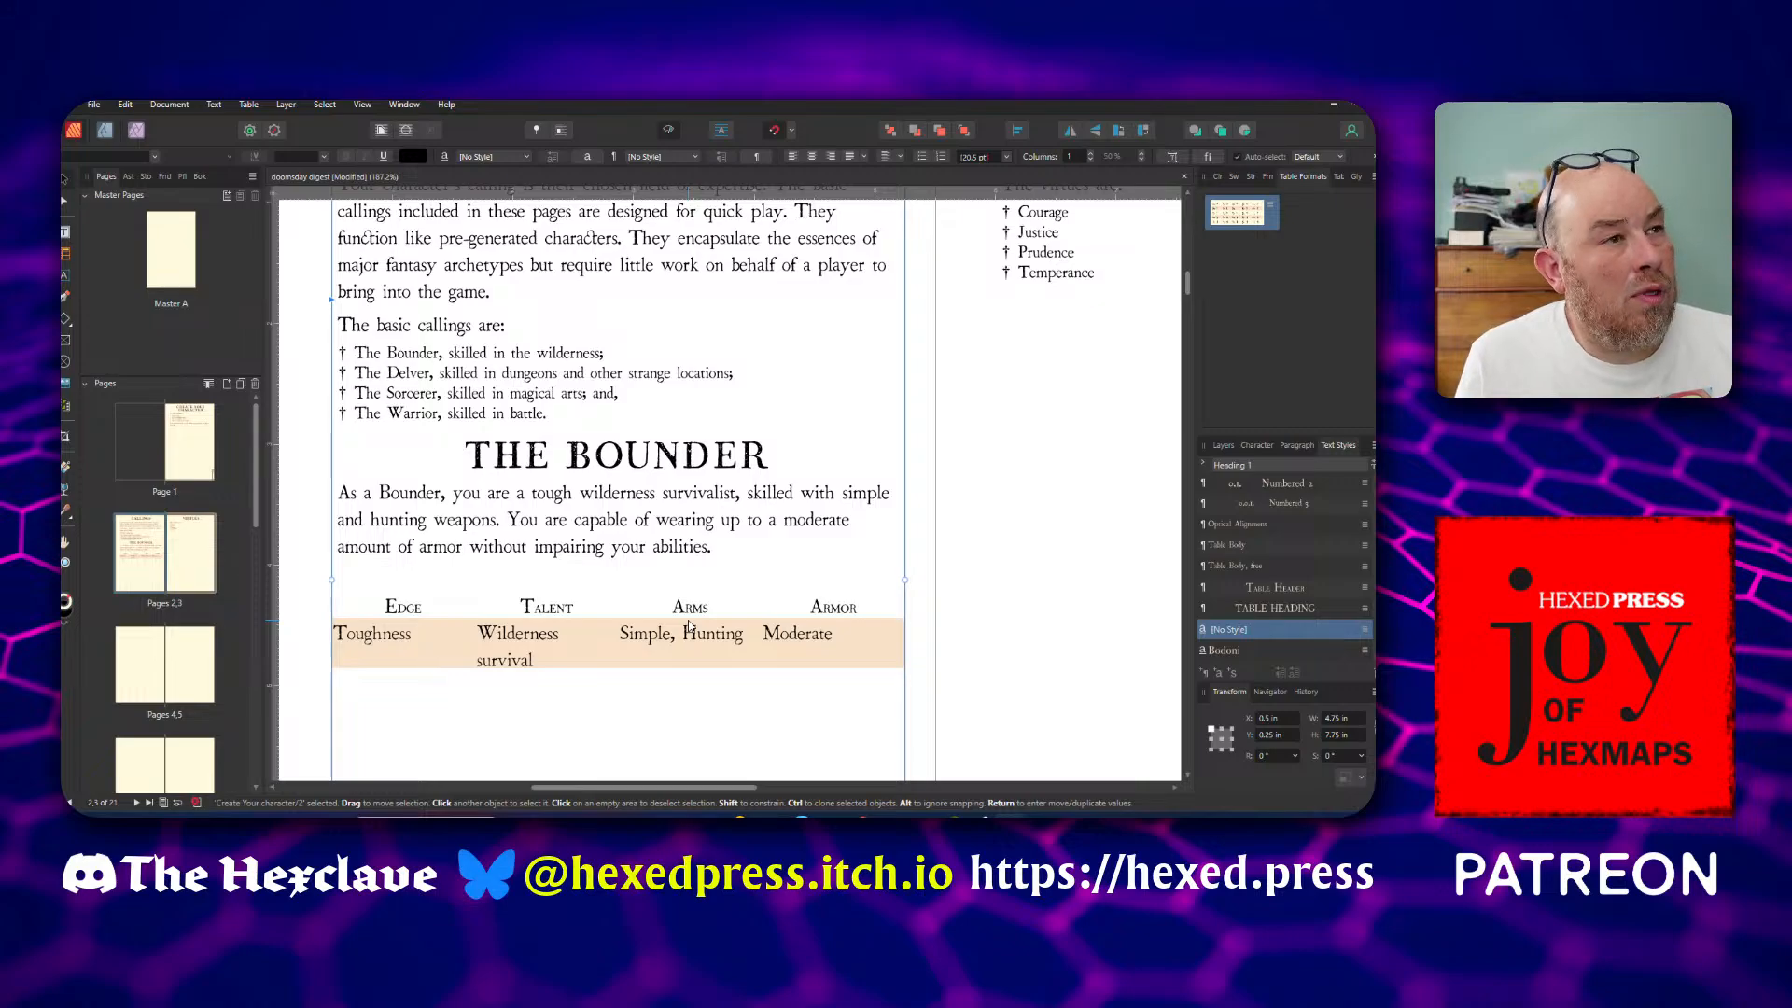
Set the Bounder table's text wrap to Jump with a distance from text of 0 in on all sides
{"action": "left_click", "coordinate": [562, 647]}
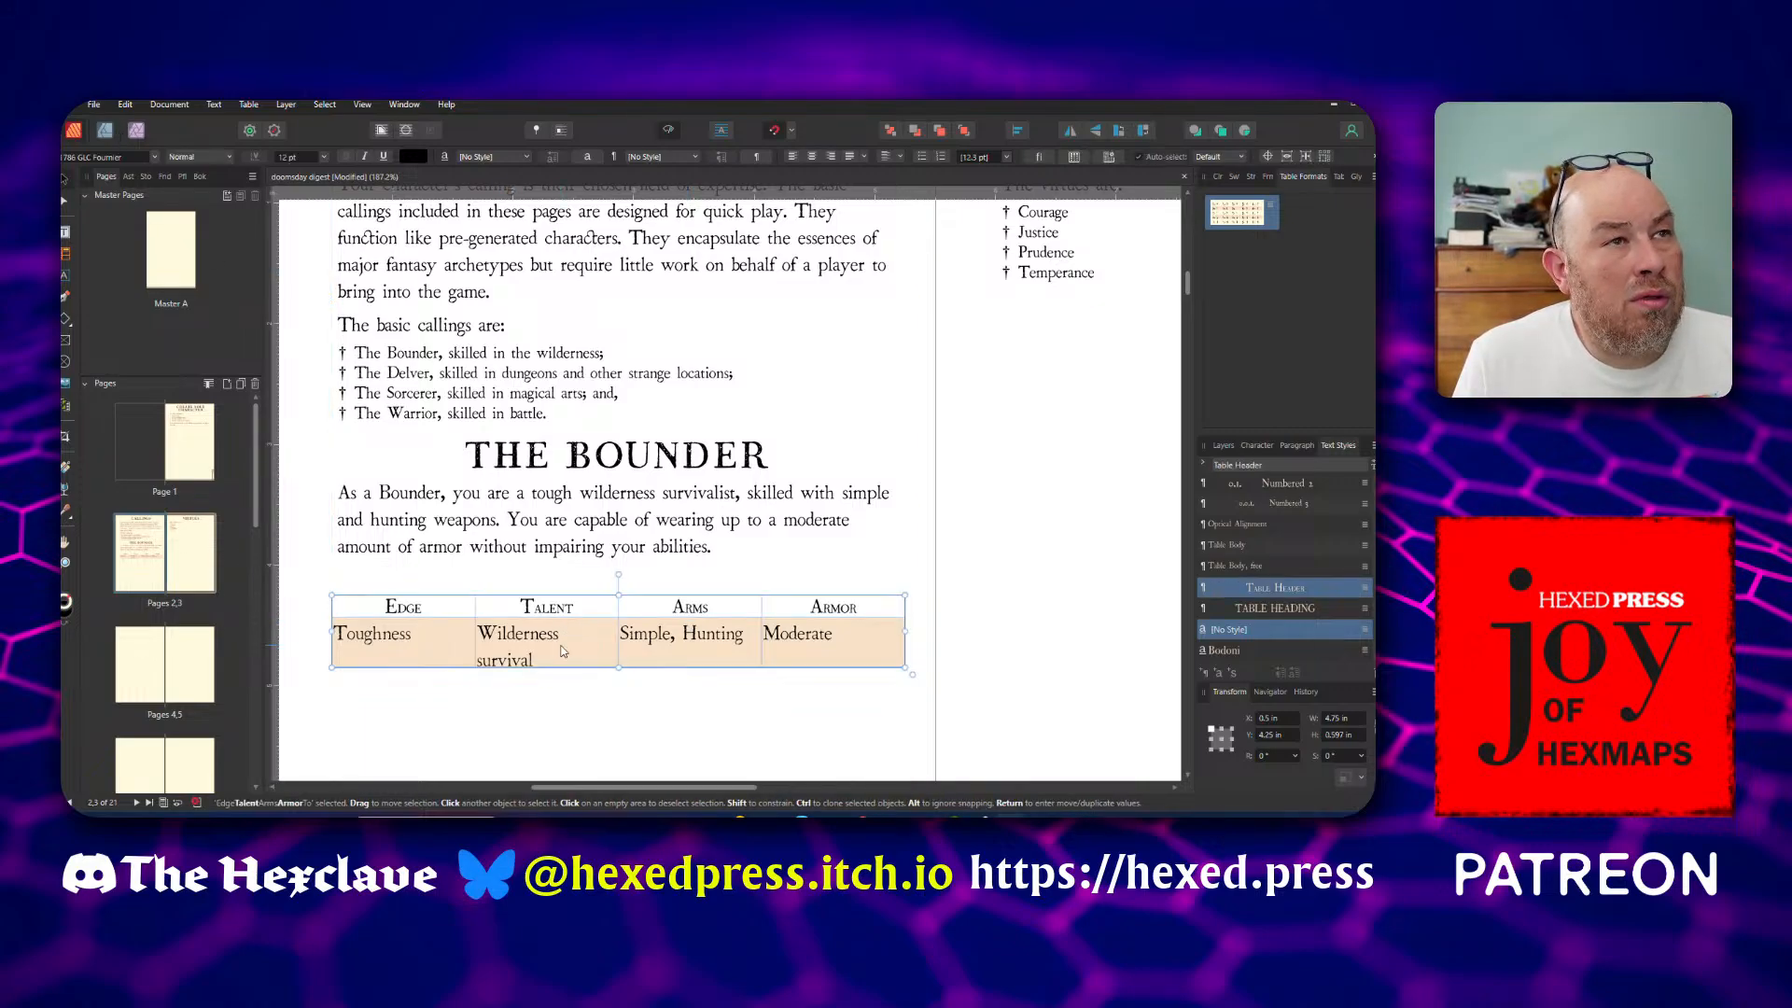
{"action": "left_click", "coordinate": [382, 132]}
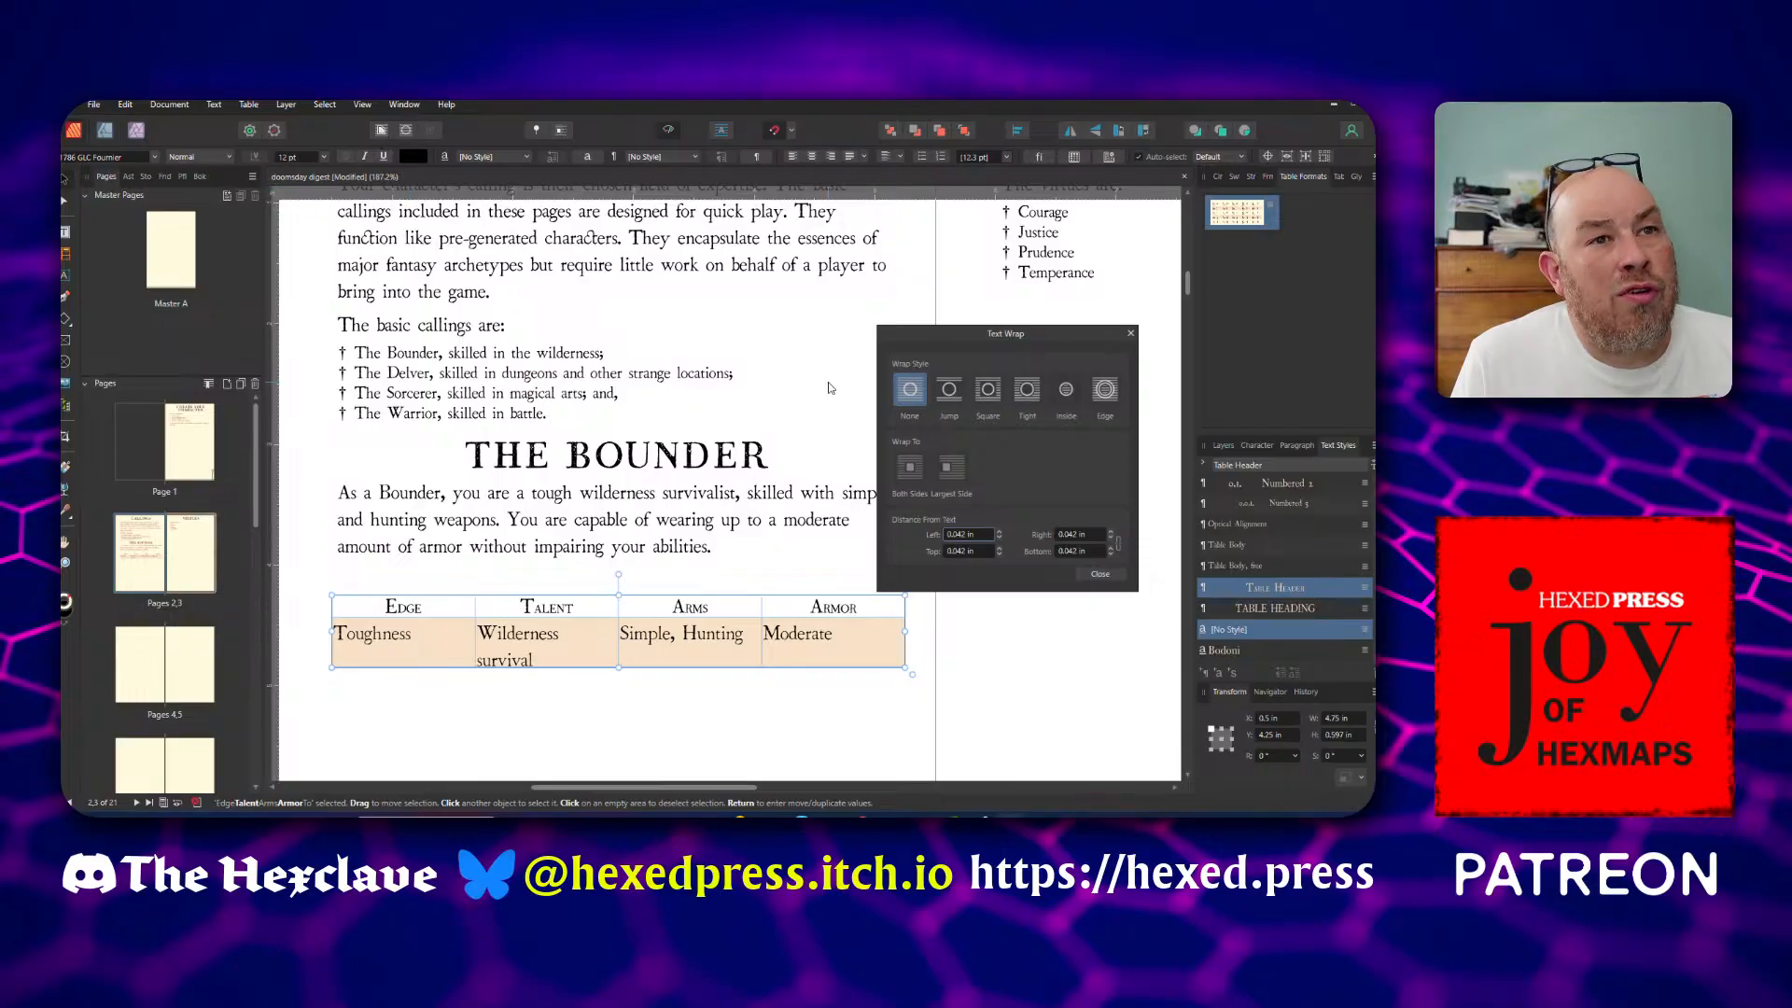
{"action": "left_click", "coordinate": [947, 399]}
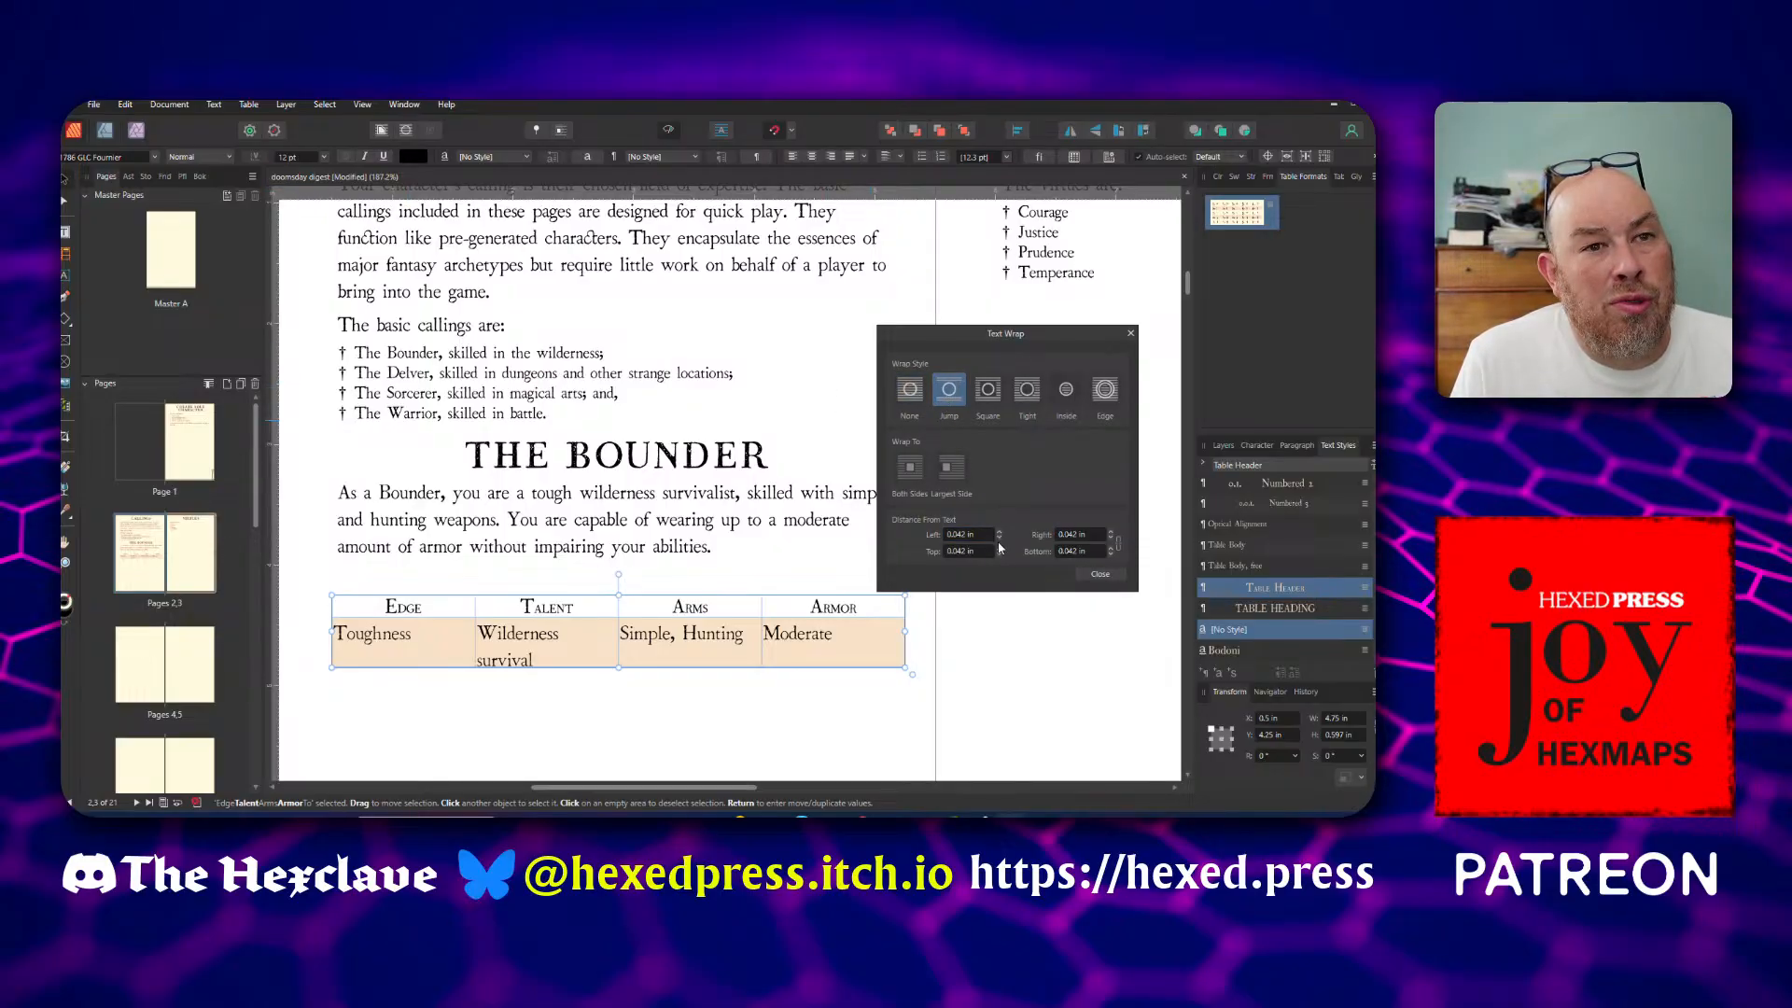
{"action": "left_click", "coordinate": [1112, 556]}
{"action": "left_click", "coordinate": [1112, 557]}
{"action": "left_click", "coordinate": [1111, 557]}
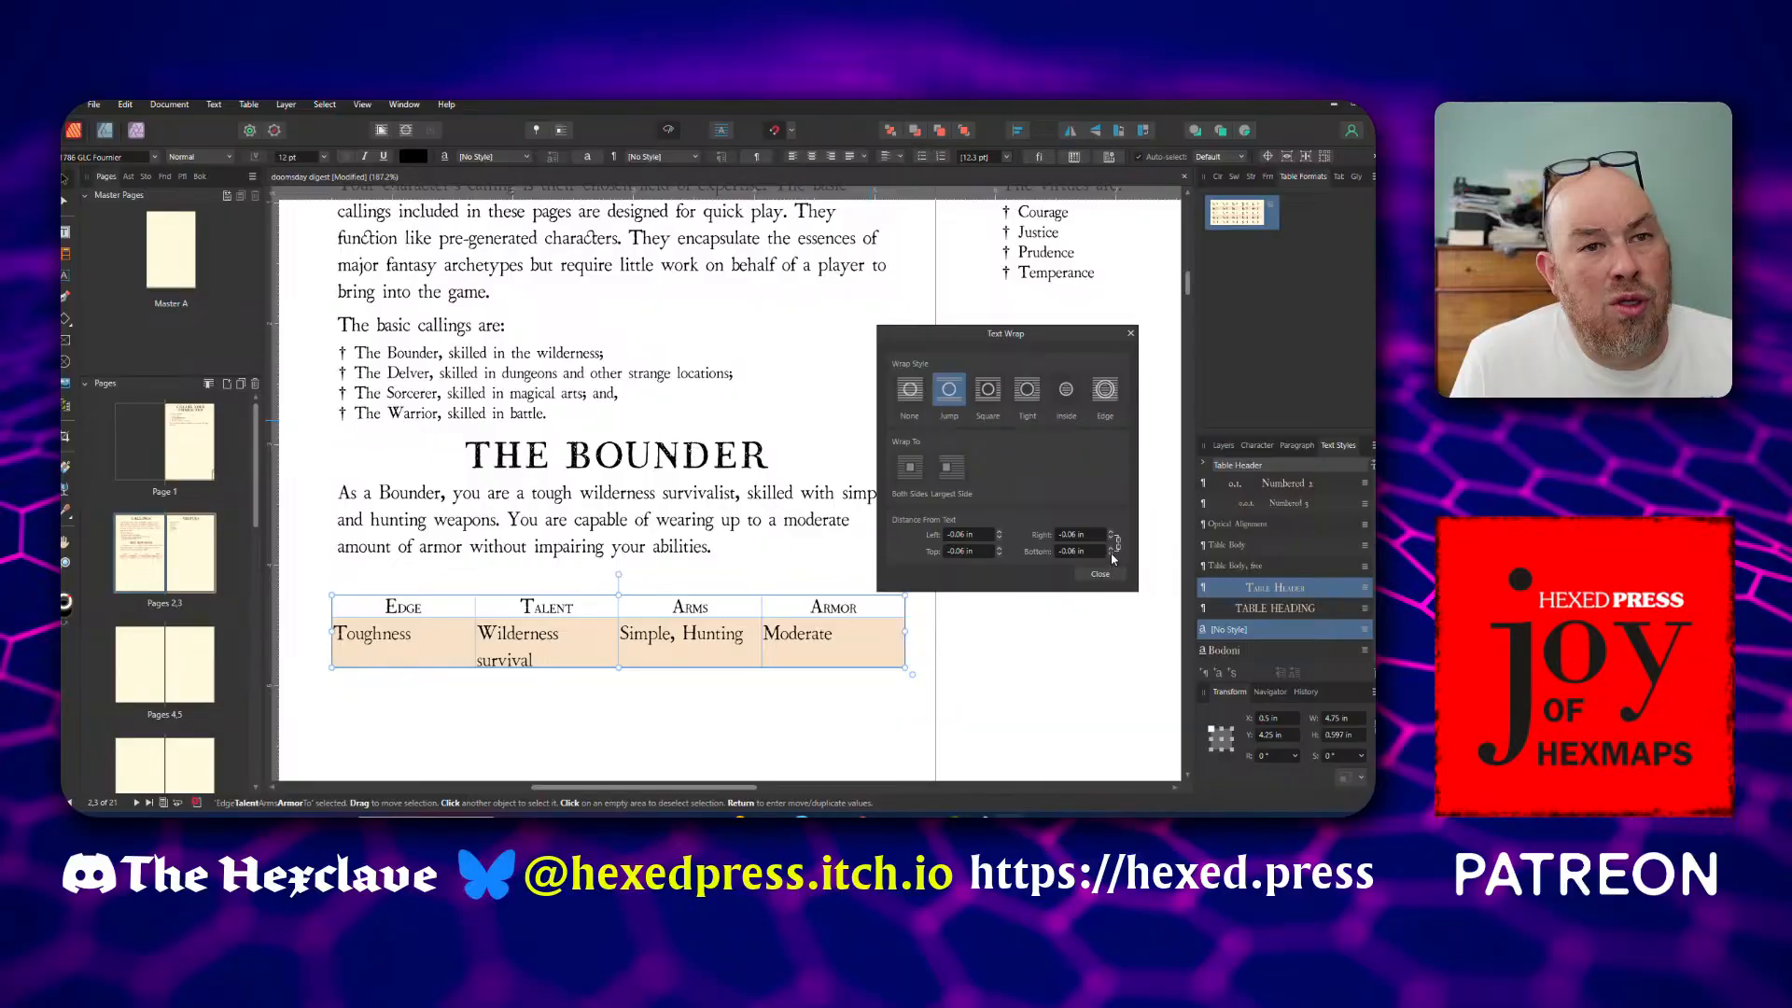
{"action": "left_click", "coordinate": [1111, 556]}
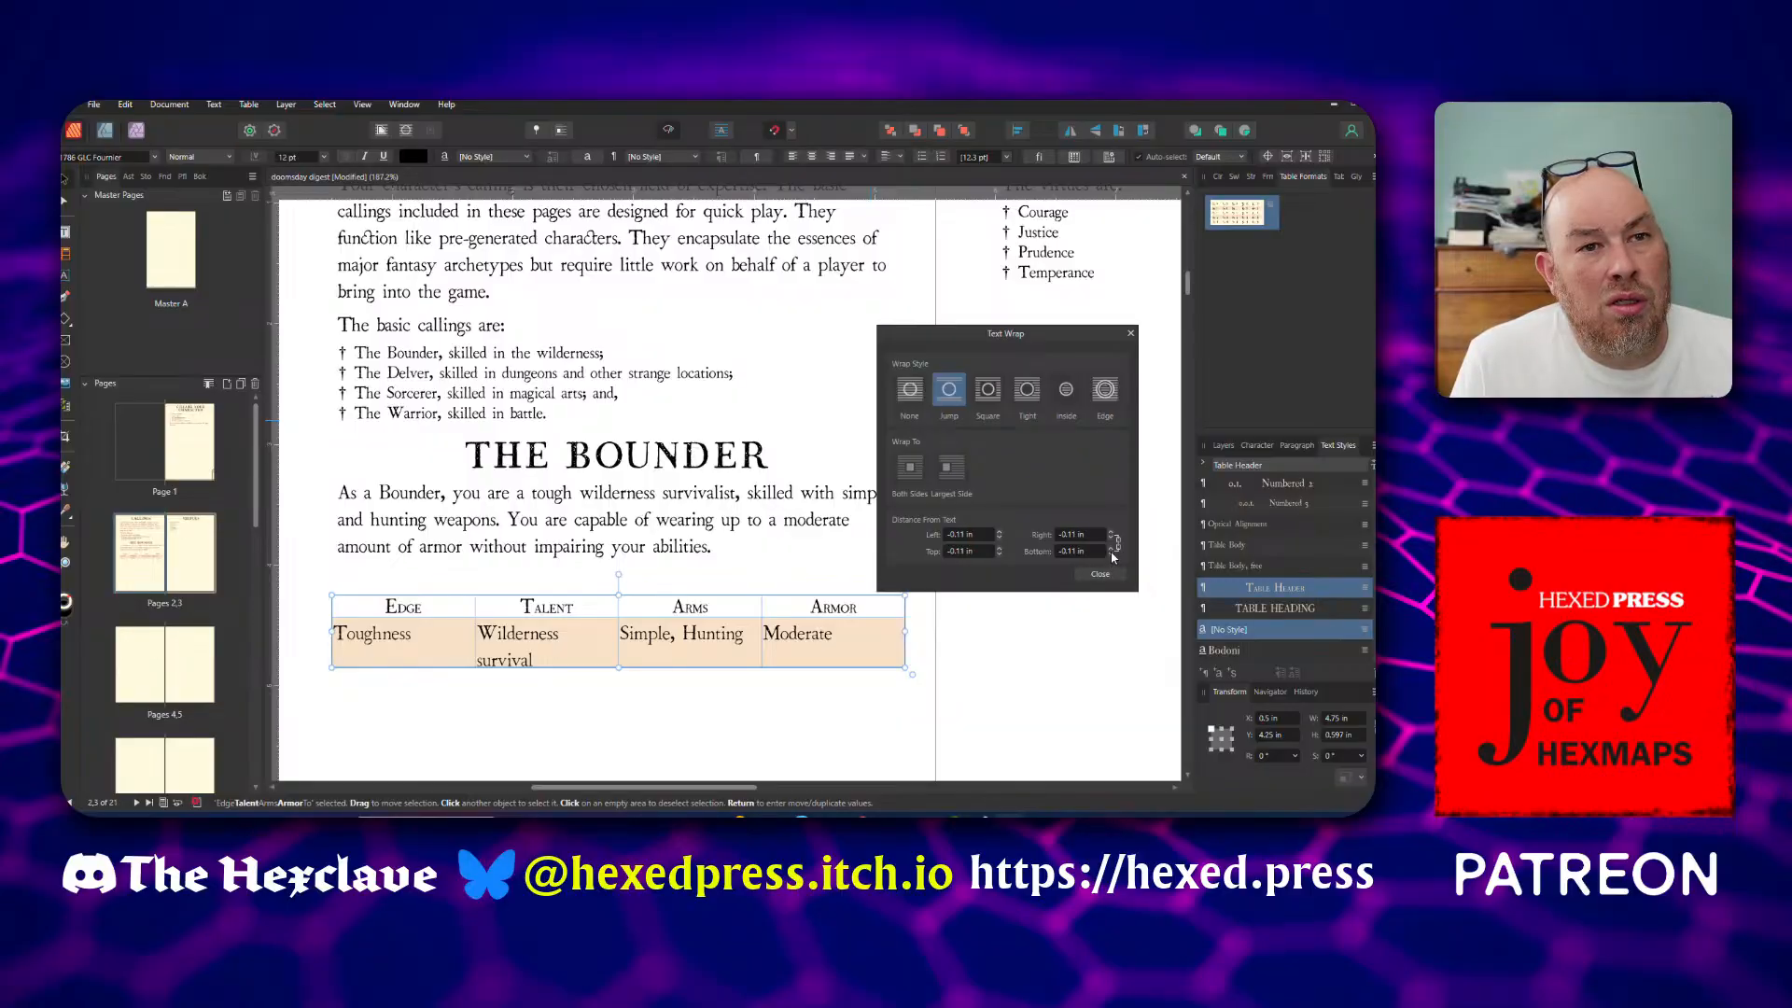
{"action": "left_click", "coordinate": [1088, 556]}
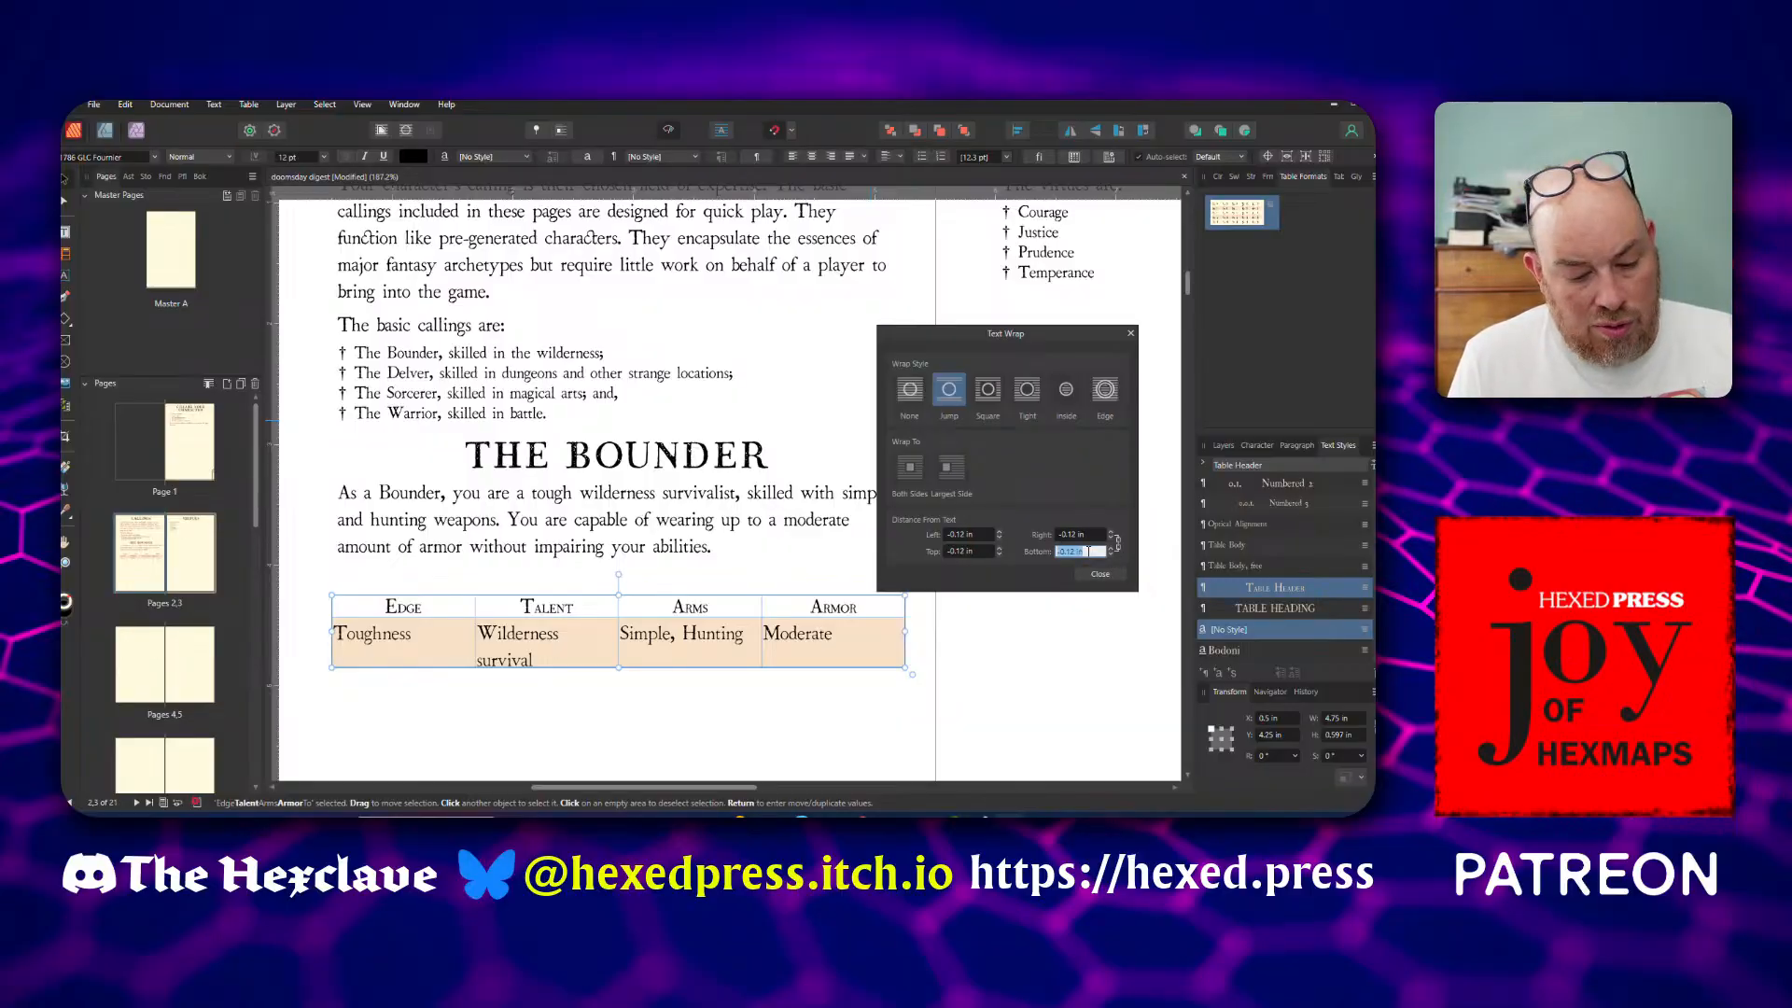
{"action": "type", "text": "0"}
{"action": "key", "text": "Return"}
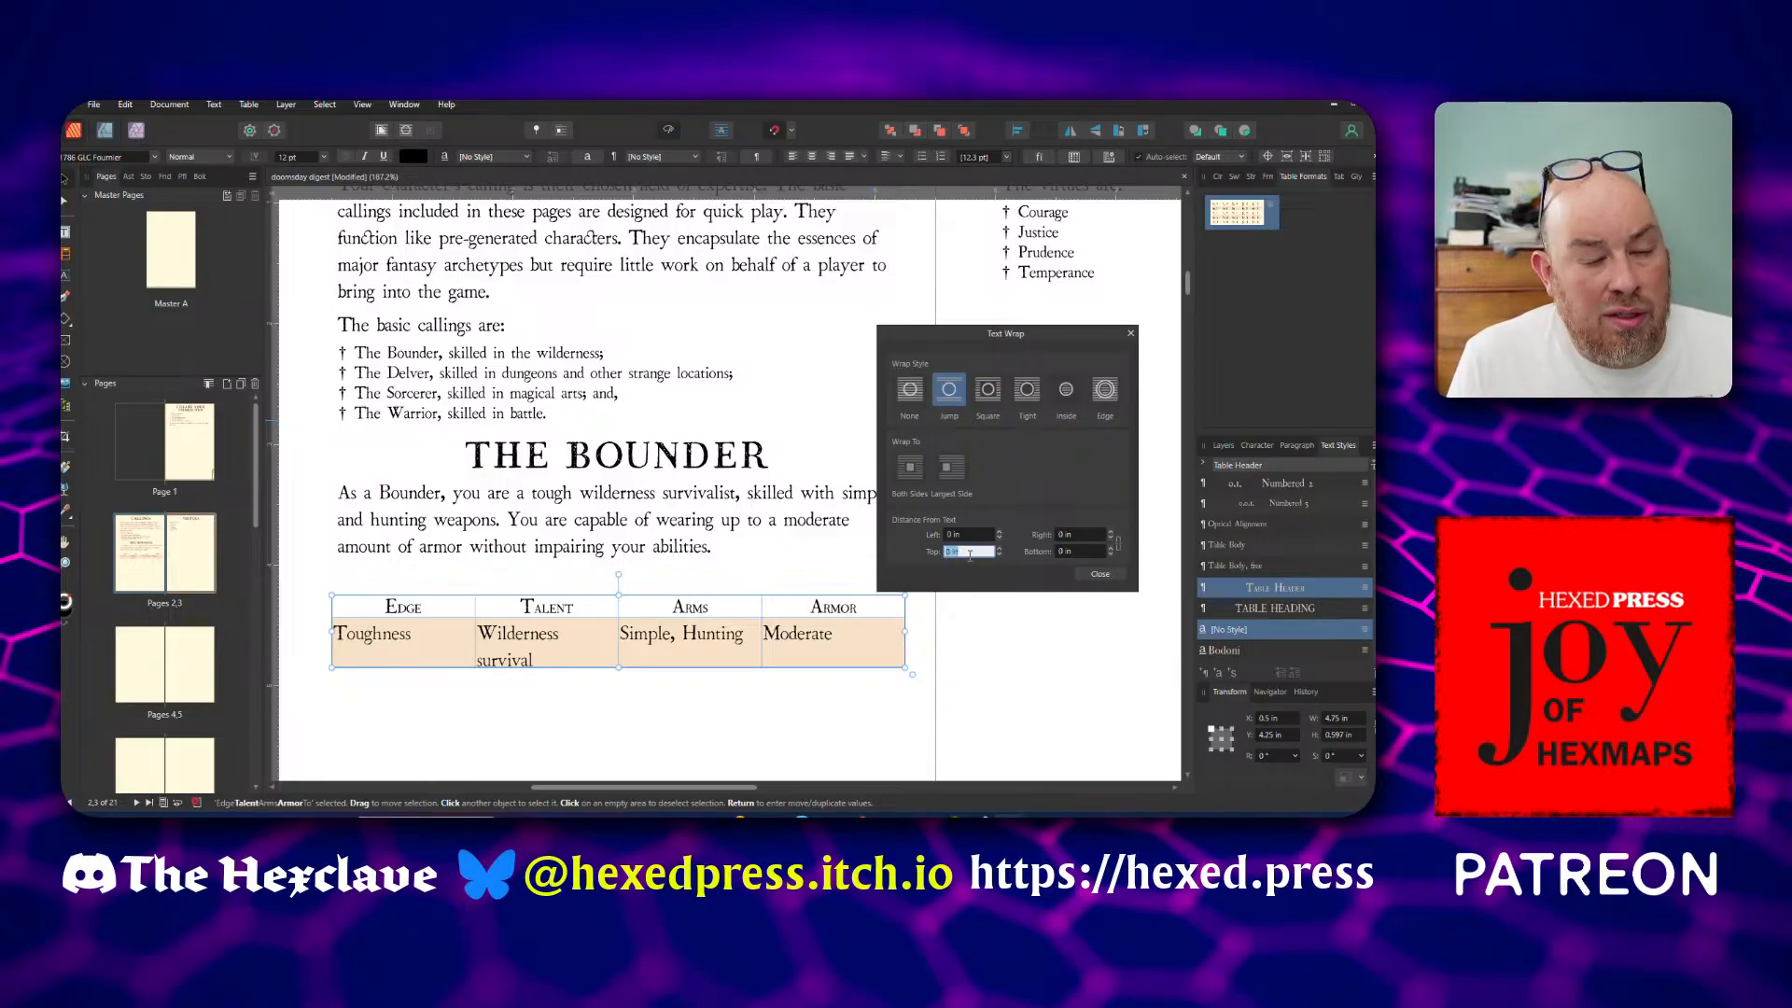
Set the table's top and bottom text wrap distances to 4 pt each and close the wrap settings
{"action": "type", "text": "4pt"}
{"action": "key", "text": "Return"}
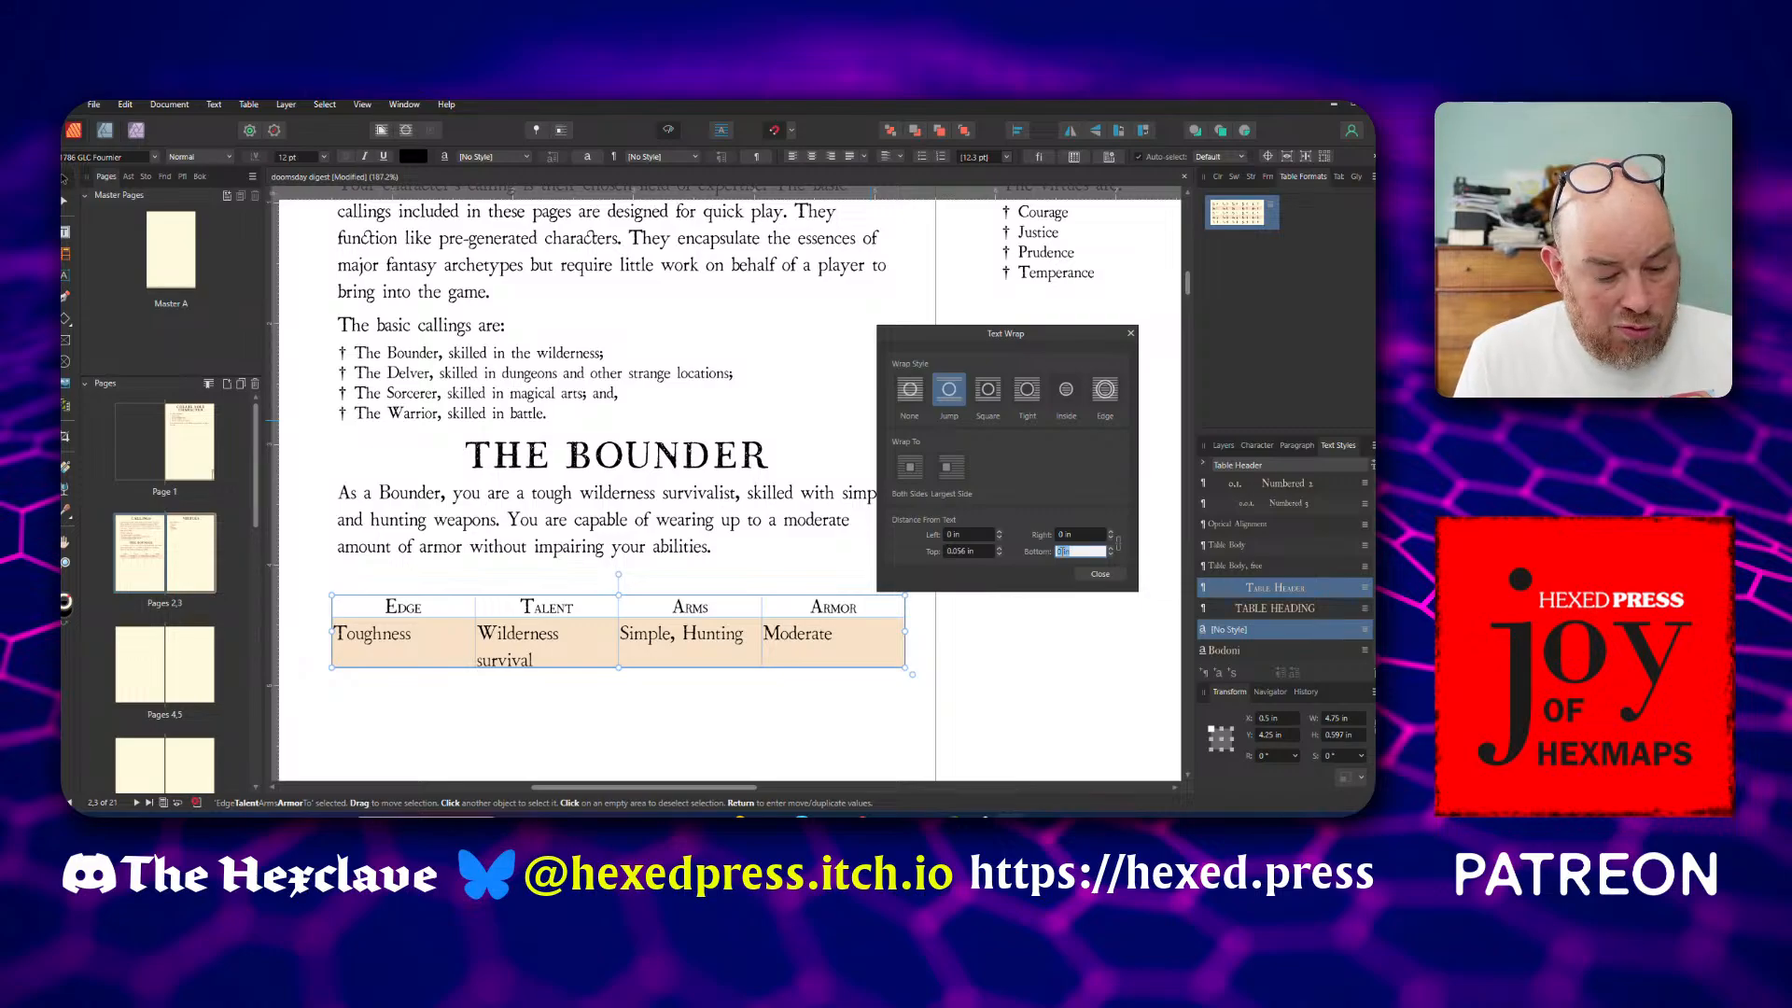
{"action": "type", "text": "4pt"}
{"action": "key", "text": "Return"}
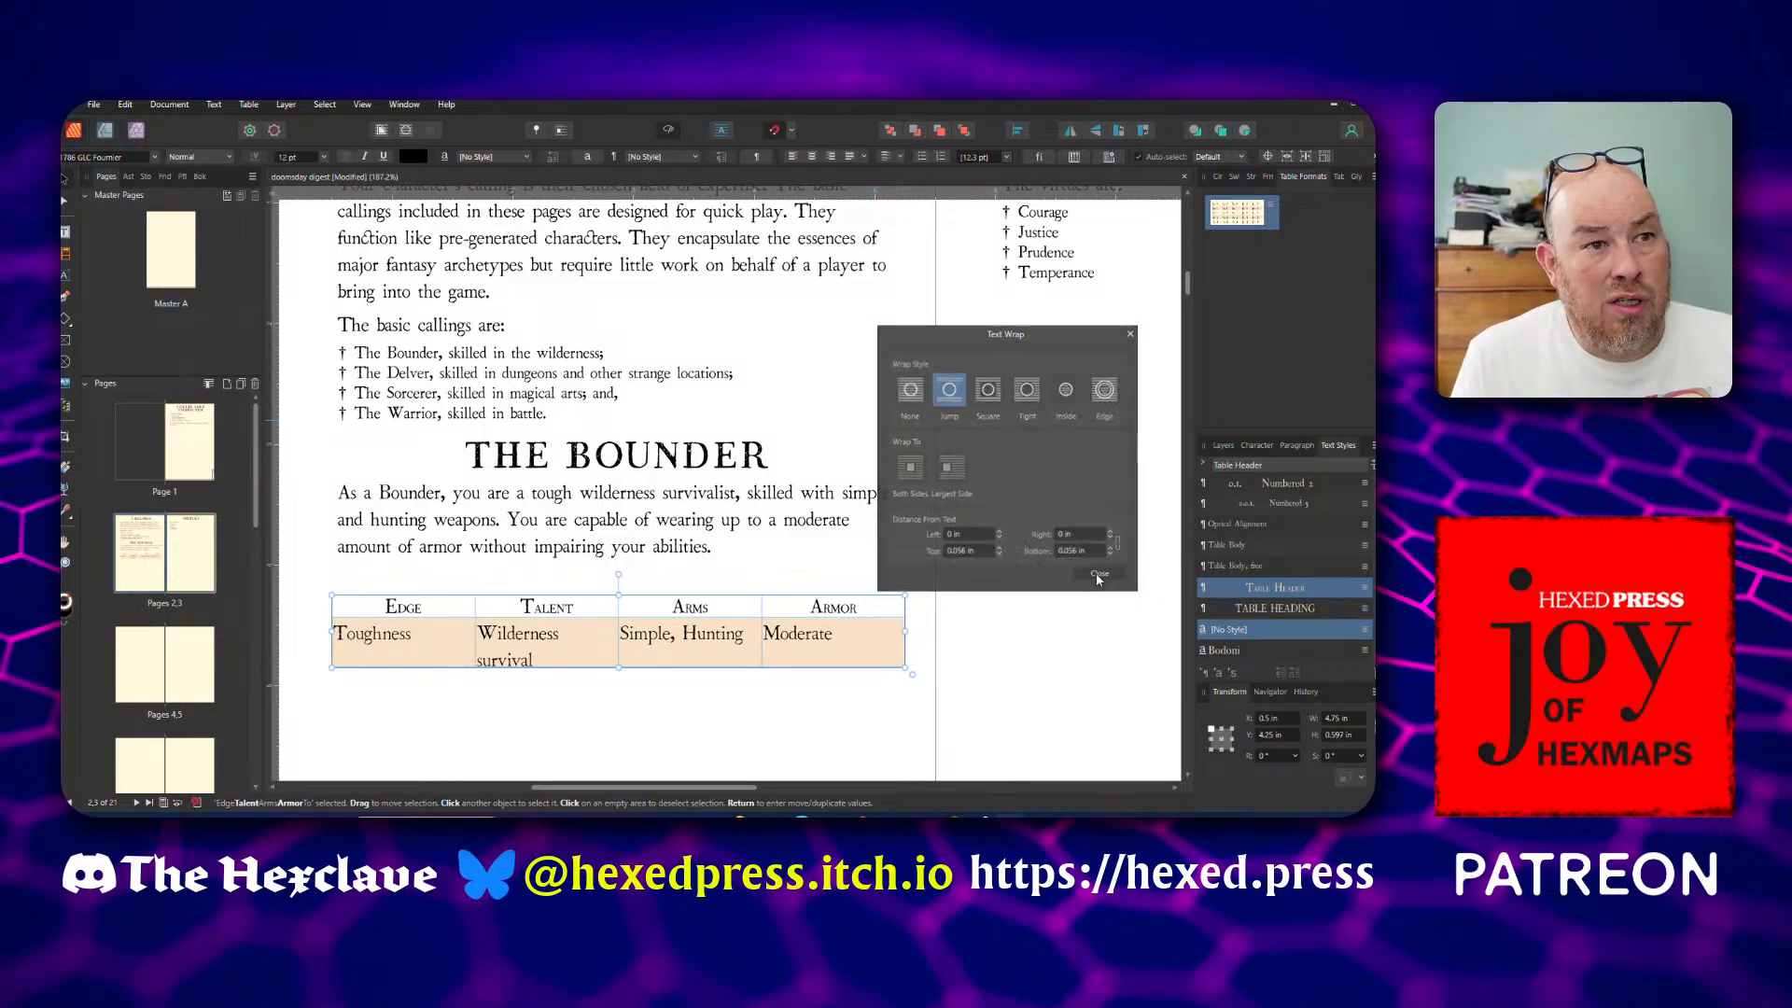
{"action": "left_click", "coordinate": [1097, 573]}
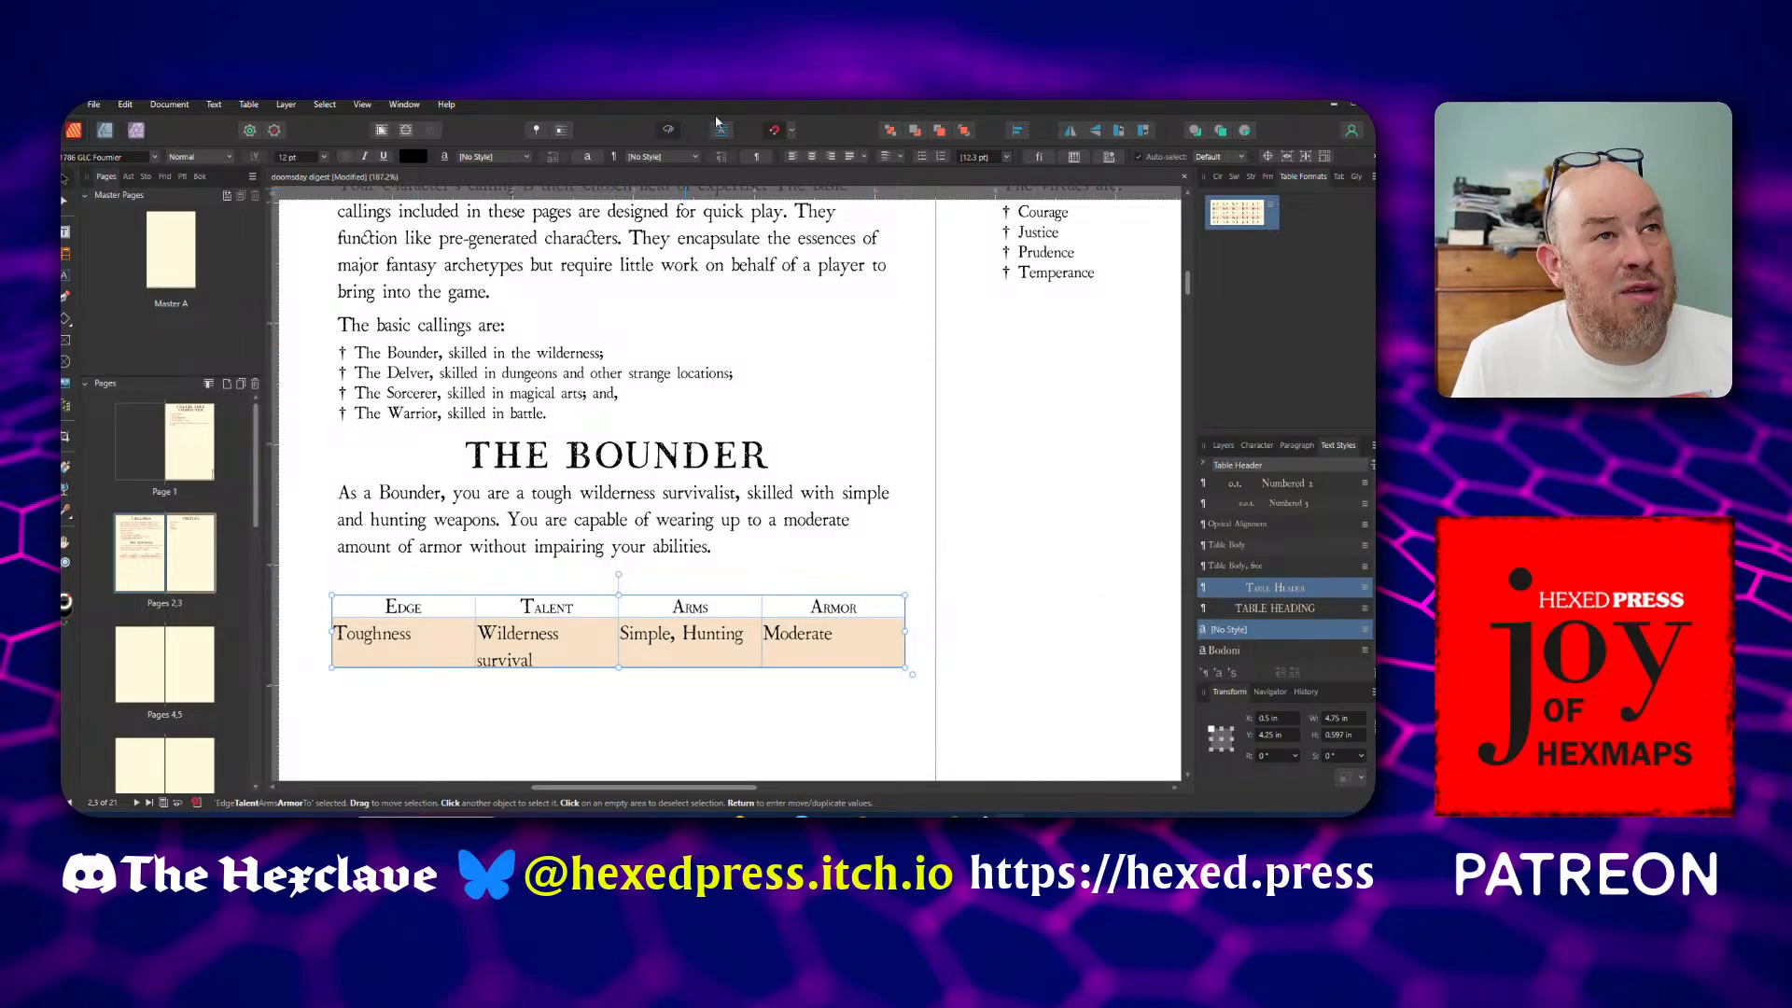
Return to the view with guides and move the table up between the Bounder heading and its paragraph
{"action": "left_click", "coordinate": [668, 130]}
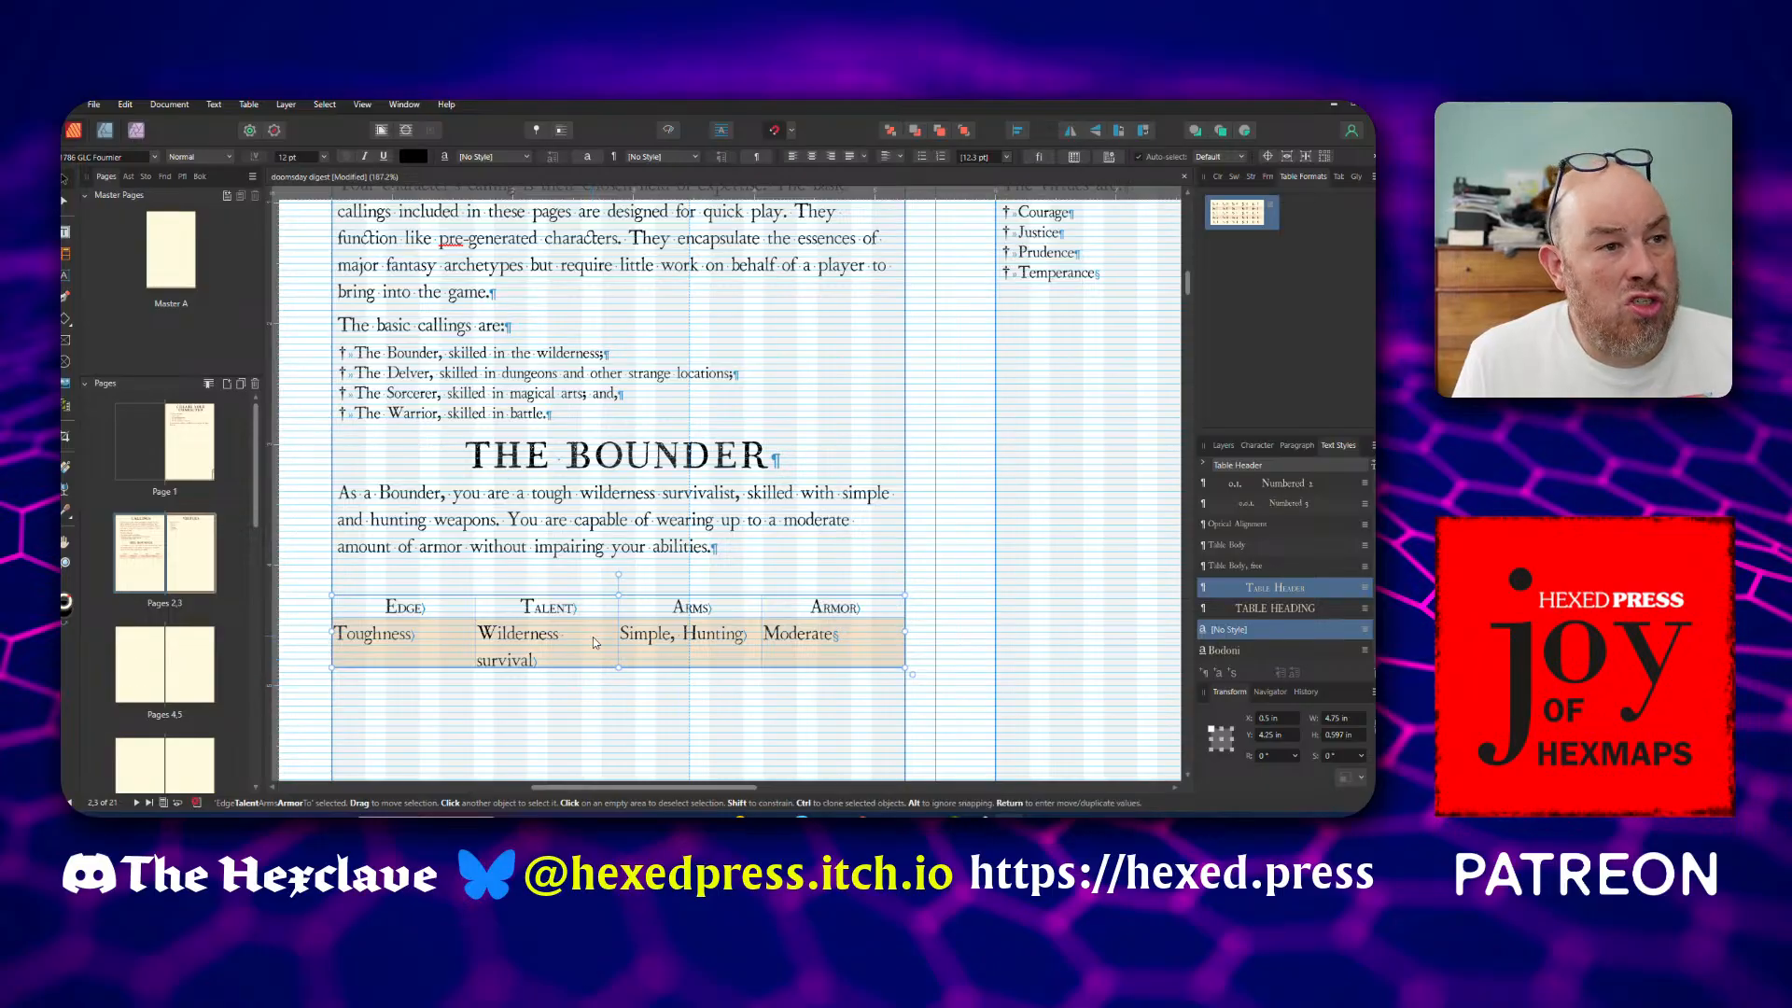
{"action": "left_click_drag", "start_coordinate": [591, 636], "coordinate": [585, 524]}
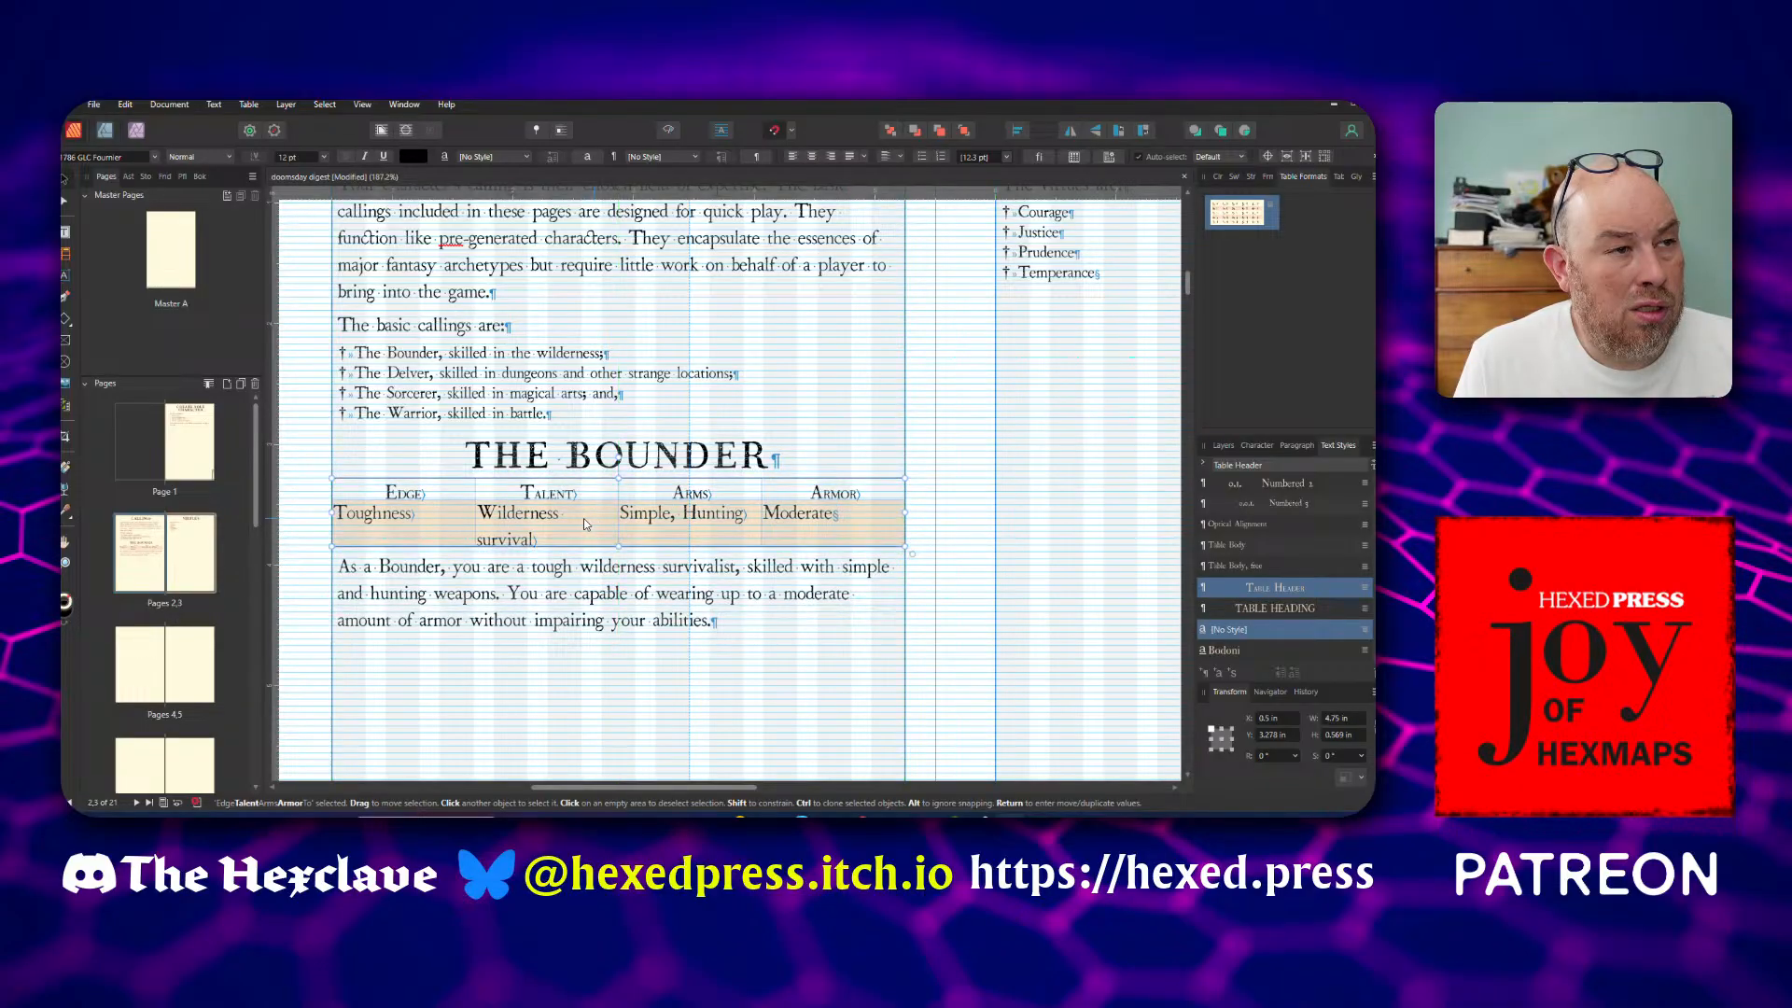
{"action": "left_click", "coordinate": [314, 516]}
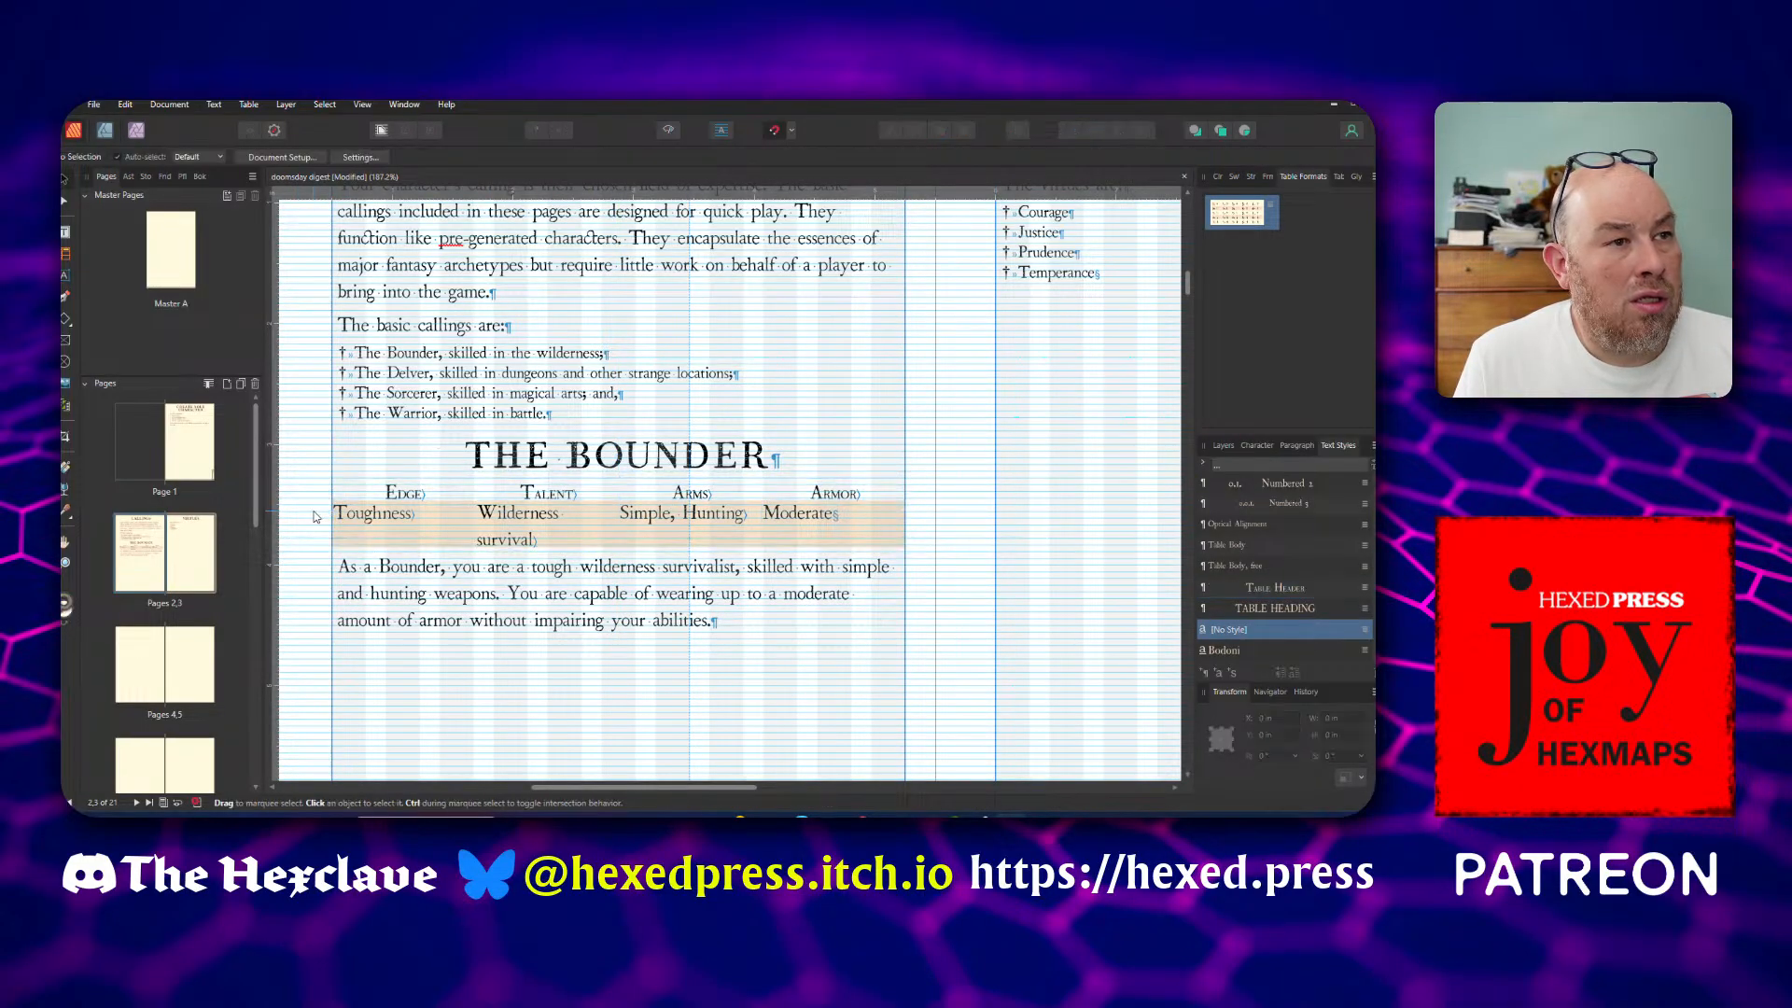
Preview the Callings and Virtues spread without guides and examine the Bounder table's placement under its heading
{"action": "left_click", "coordinate": [668, 131]}
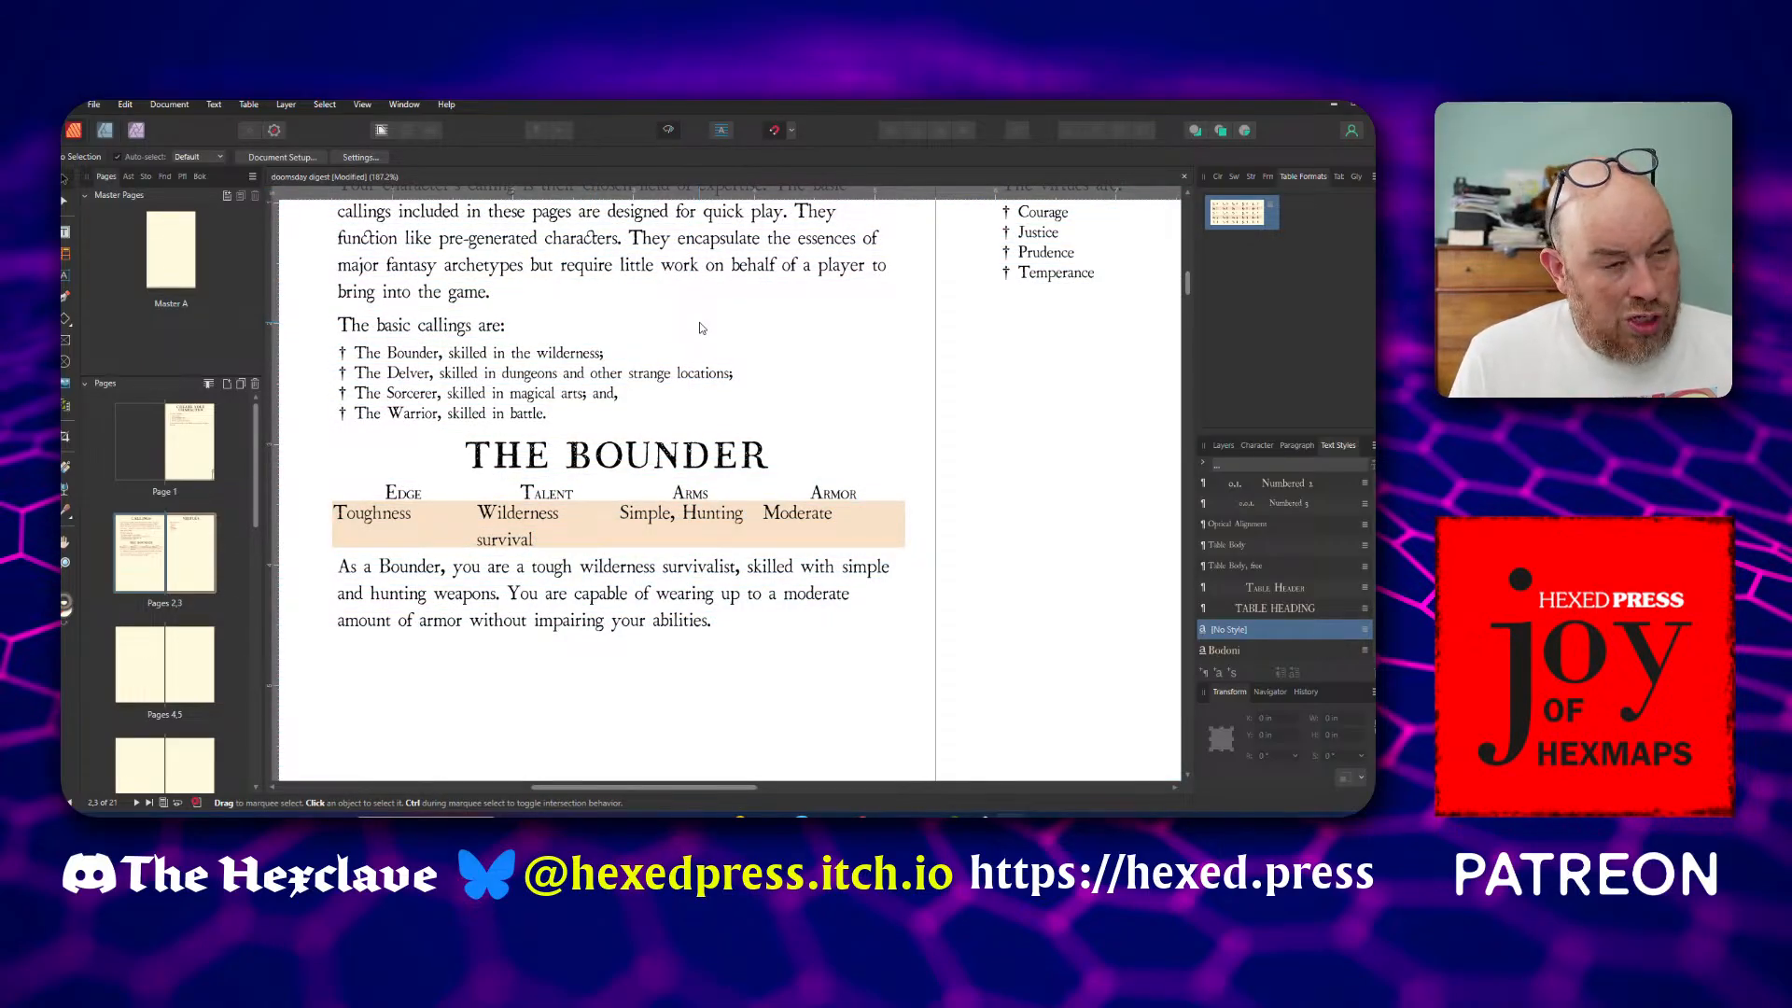
{"action": "scroll", "coordinate": [702, 328], "scroll_direction": "down", "scroll_amount": 2}
{"action": "scroll", "coordinate": [702, 328], "scroll_direction": "up", "scroll_amount": 2}
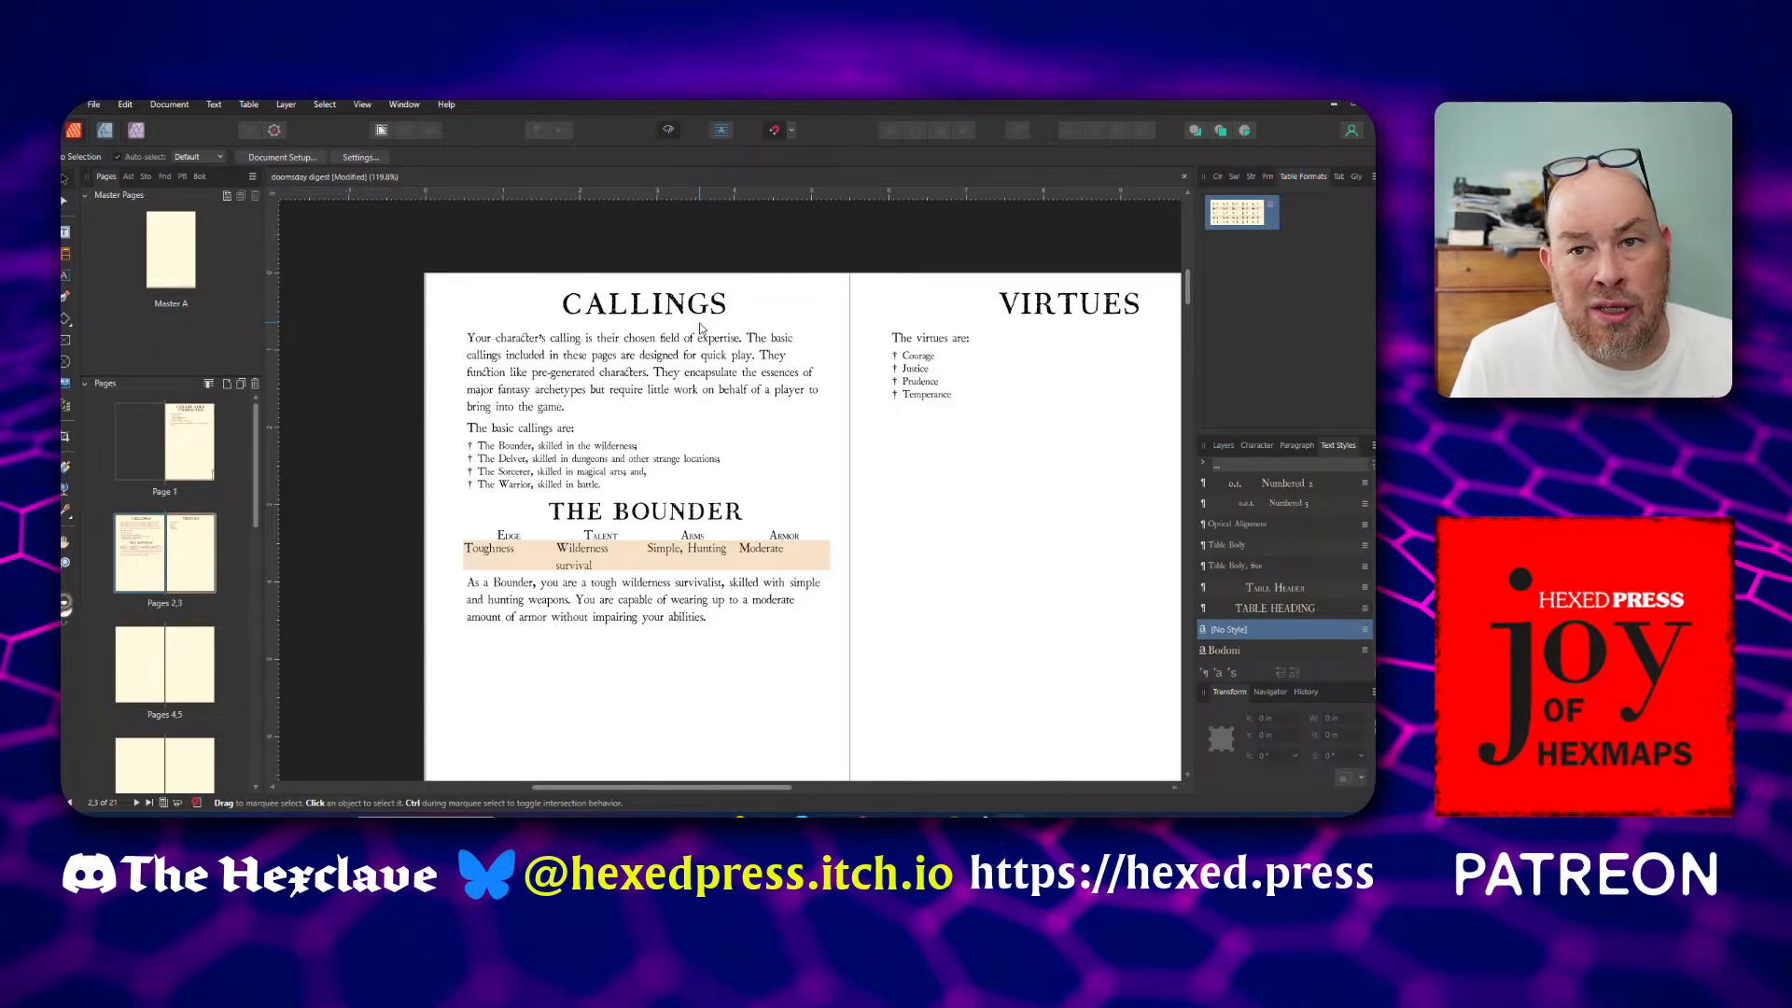
{"action": "scroll", "coordinate": [702, 327], "scroll_direction": "up", "scroll_amount": 4}
{"action": "scroll", "coordinate": [702, 327], "scroll_direction": "down", "scroll_amount": 2}
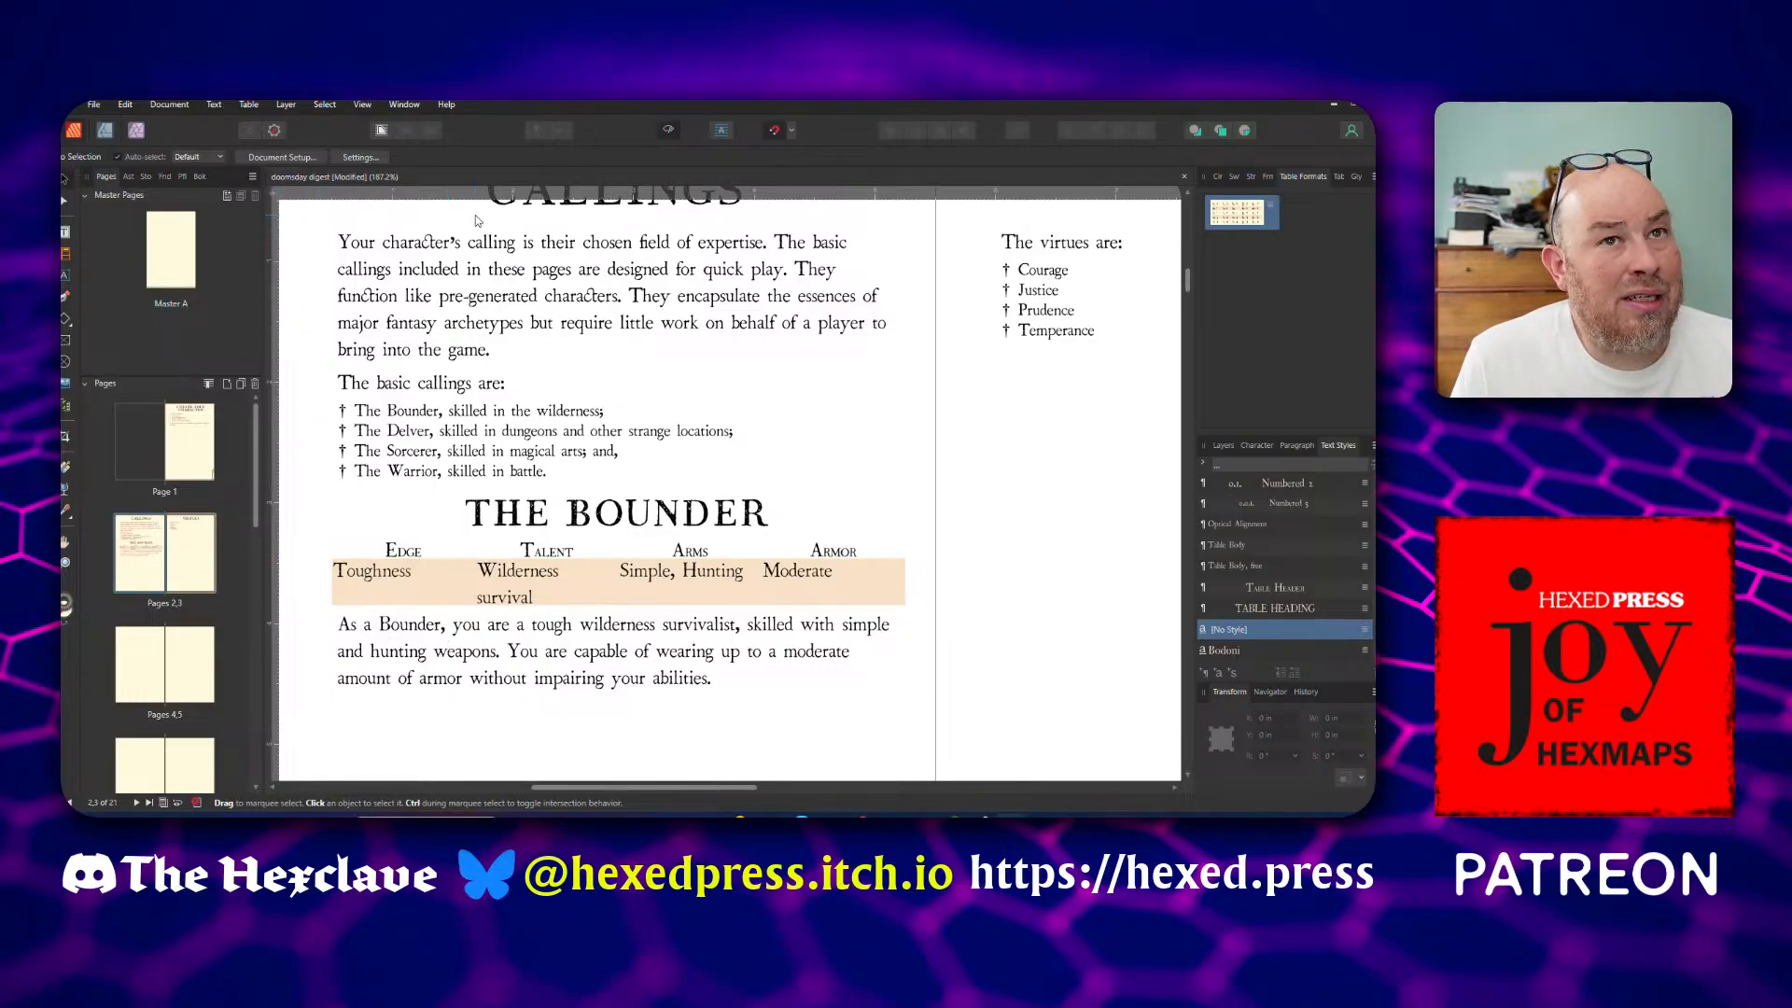
Save the digest and open the recent file doomsday one-pager.afpub at the Starting Kits section on page 2
{"action": "key", "text": "ctrl+s"}
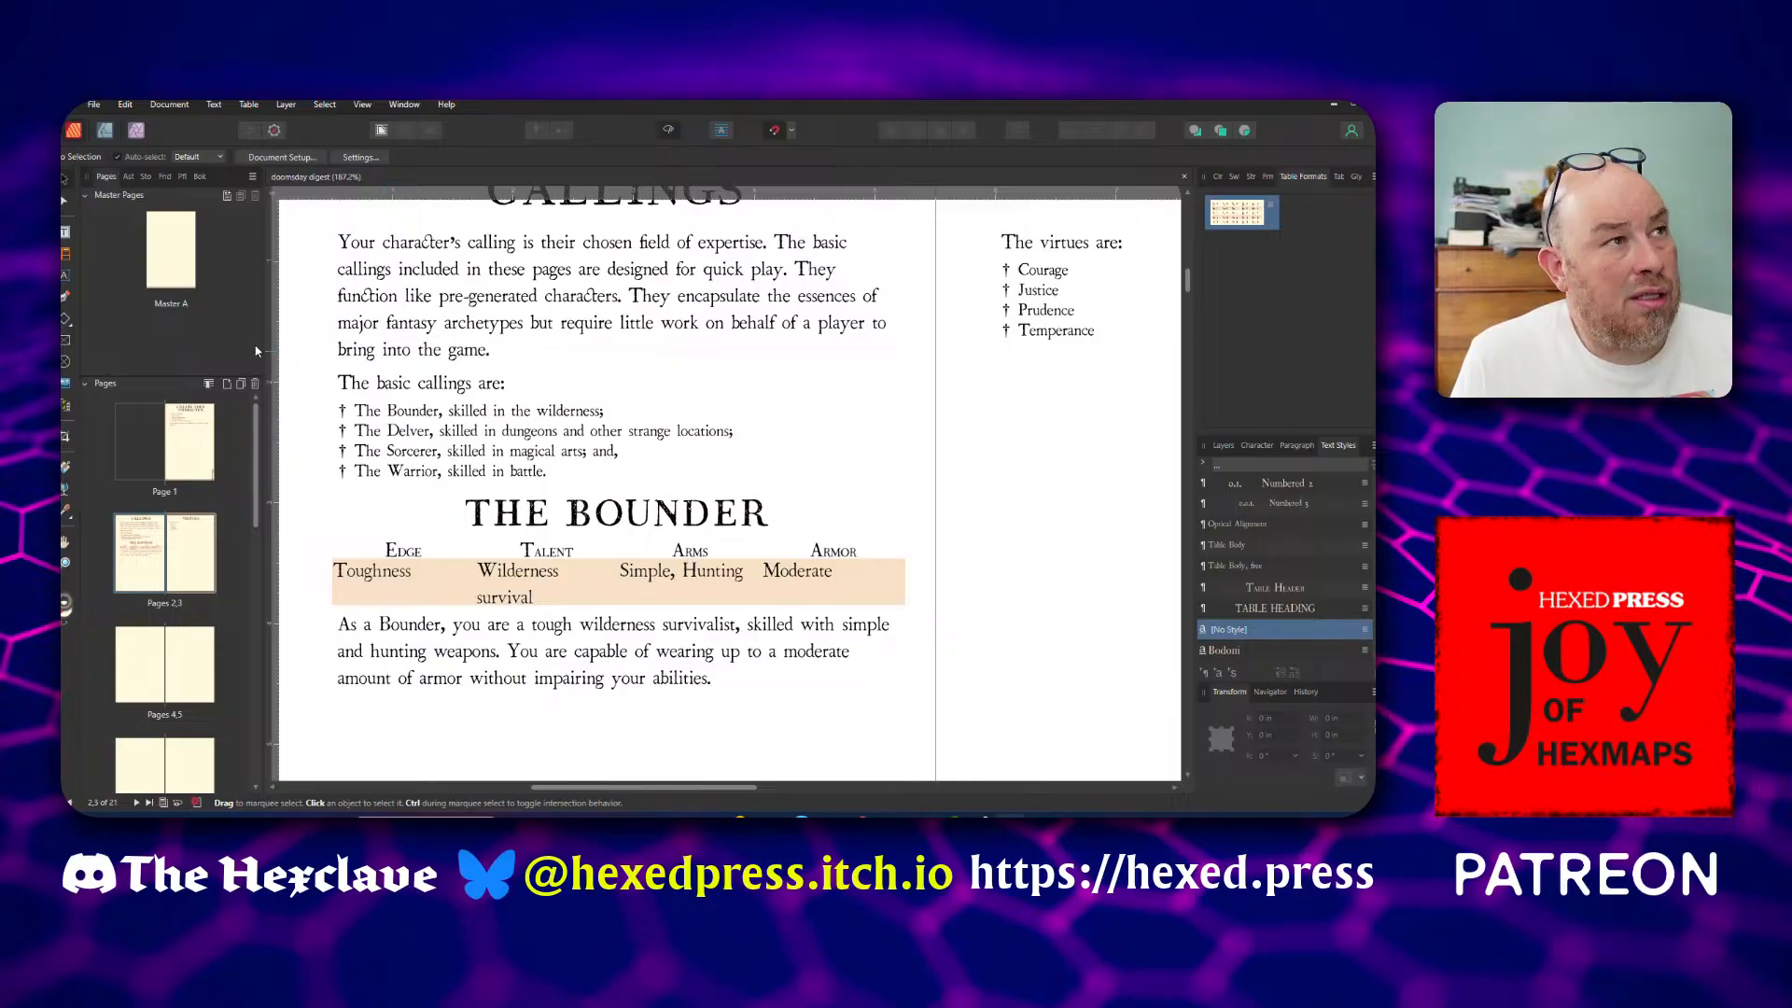
{"action": "left_click", "coordinate": [94, 105]}
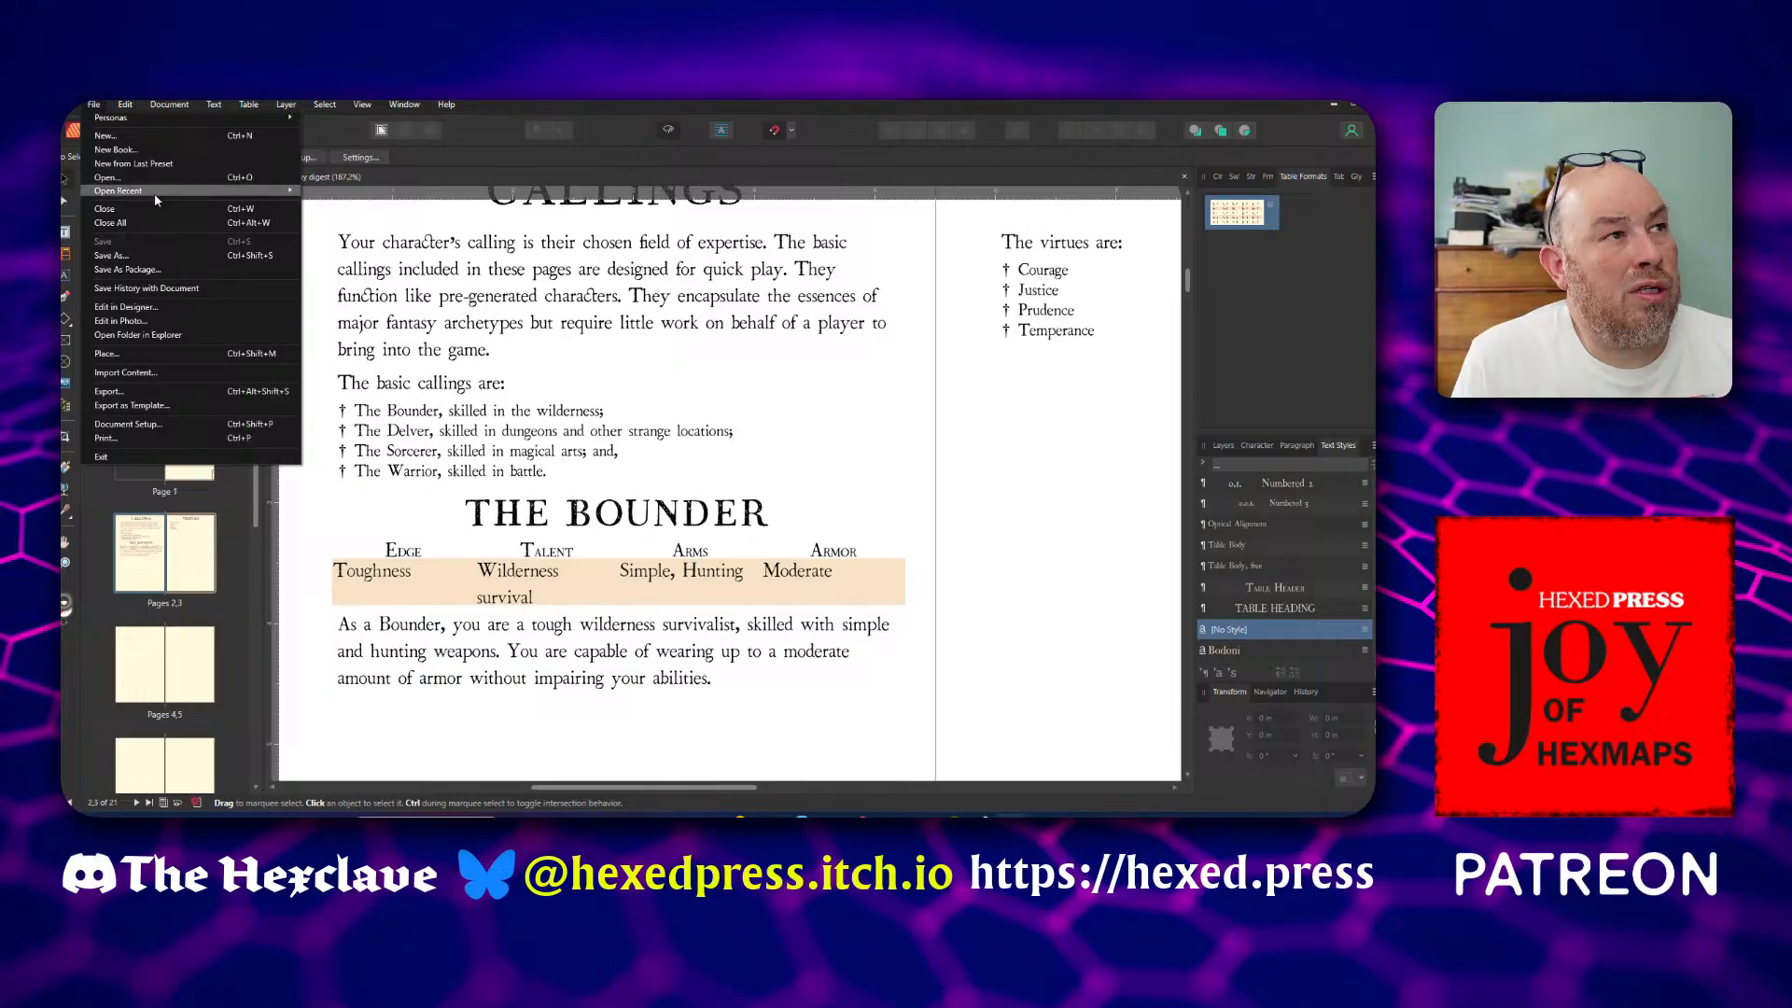
{"action": "mouse_move", "coordinate": [251, 194]}
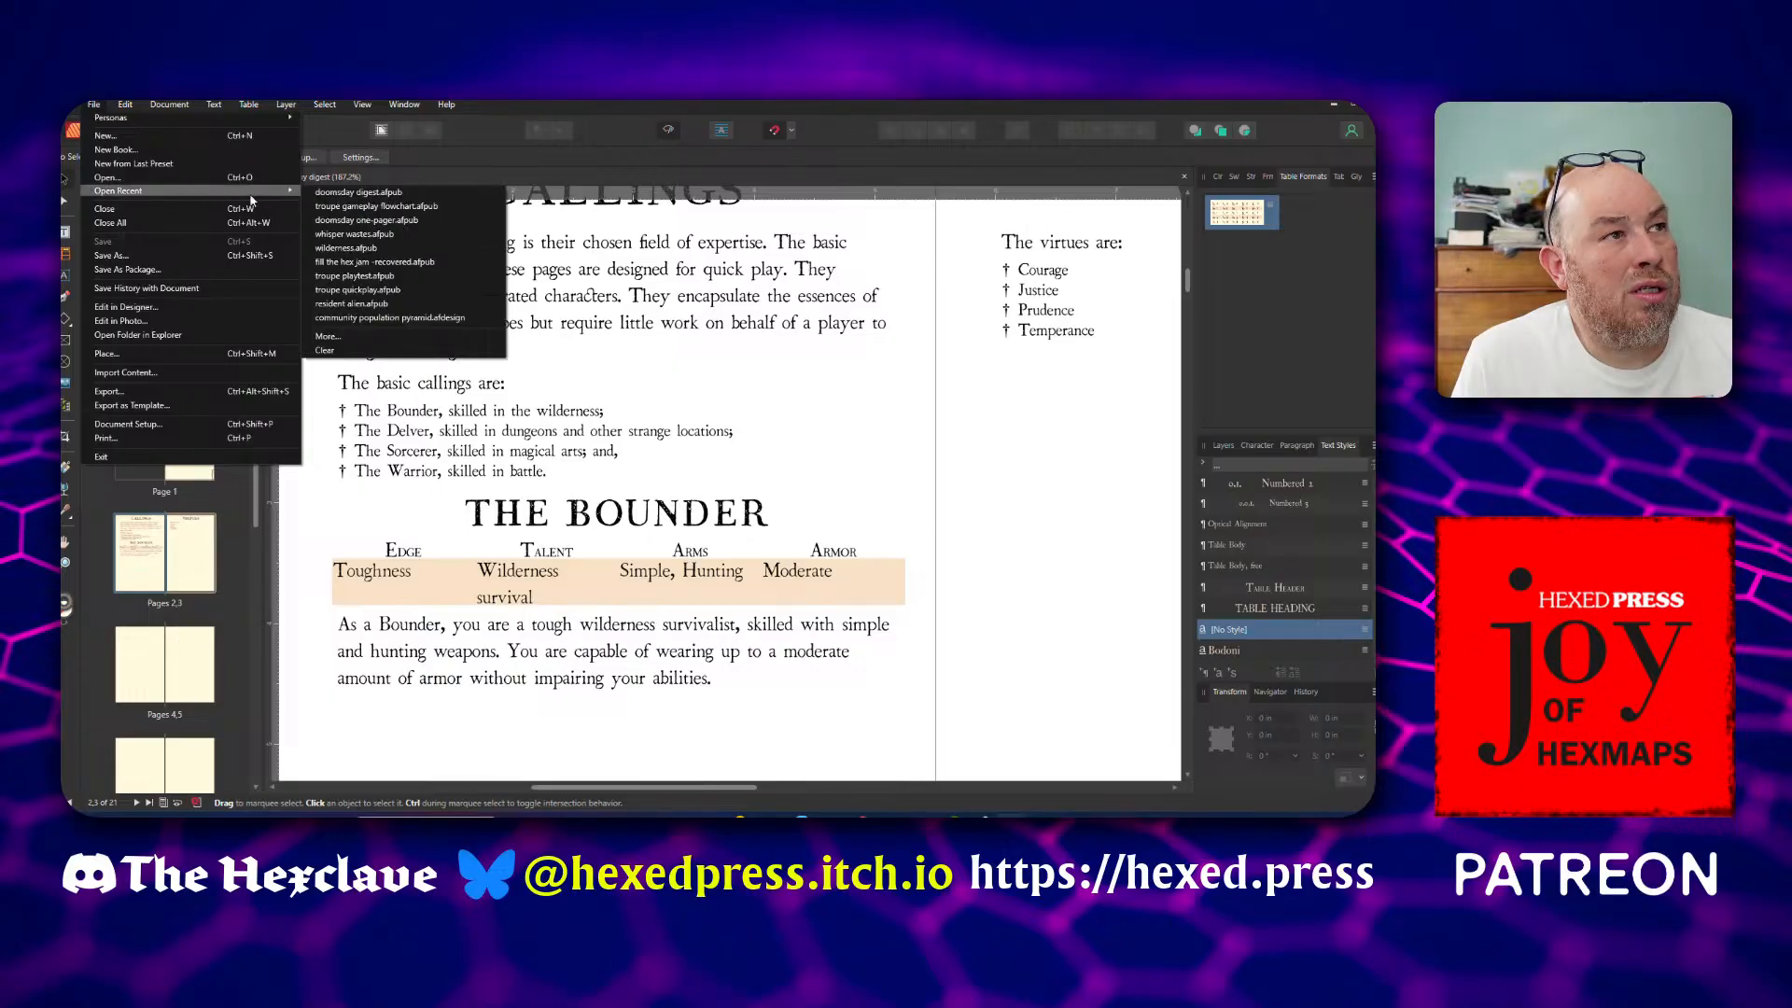
{"action": "left_click", "coordinate": [347, 221]}
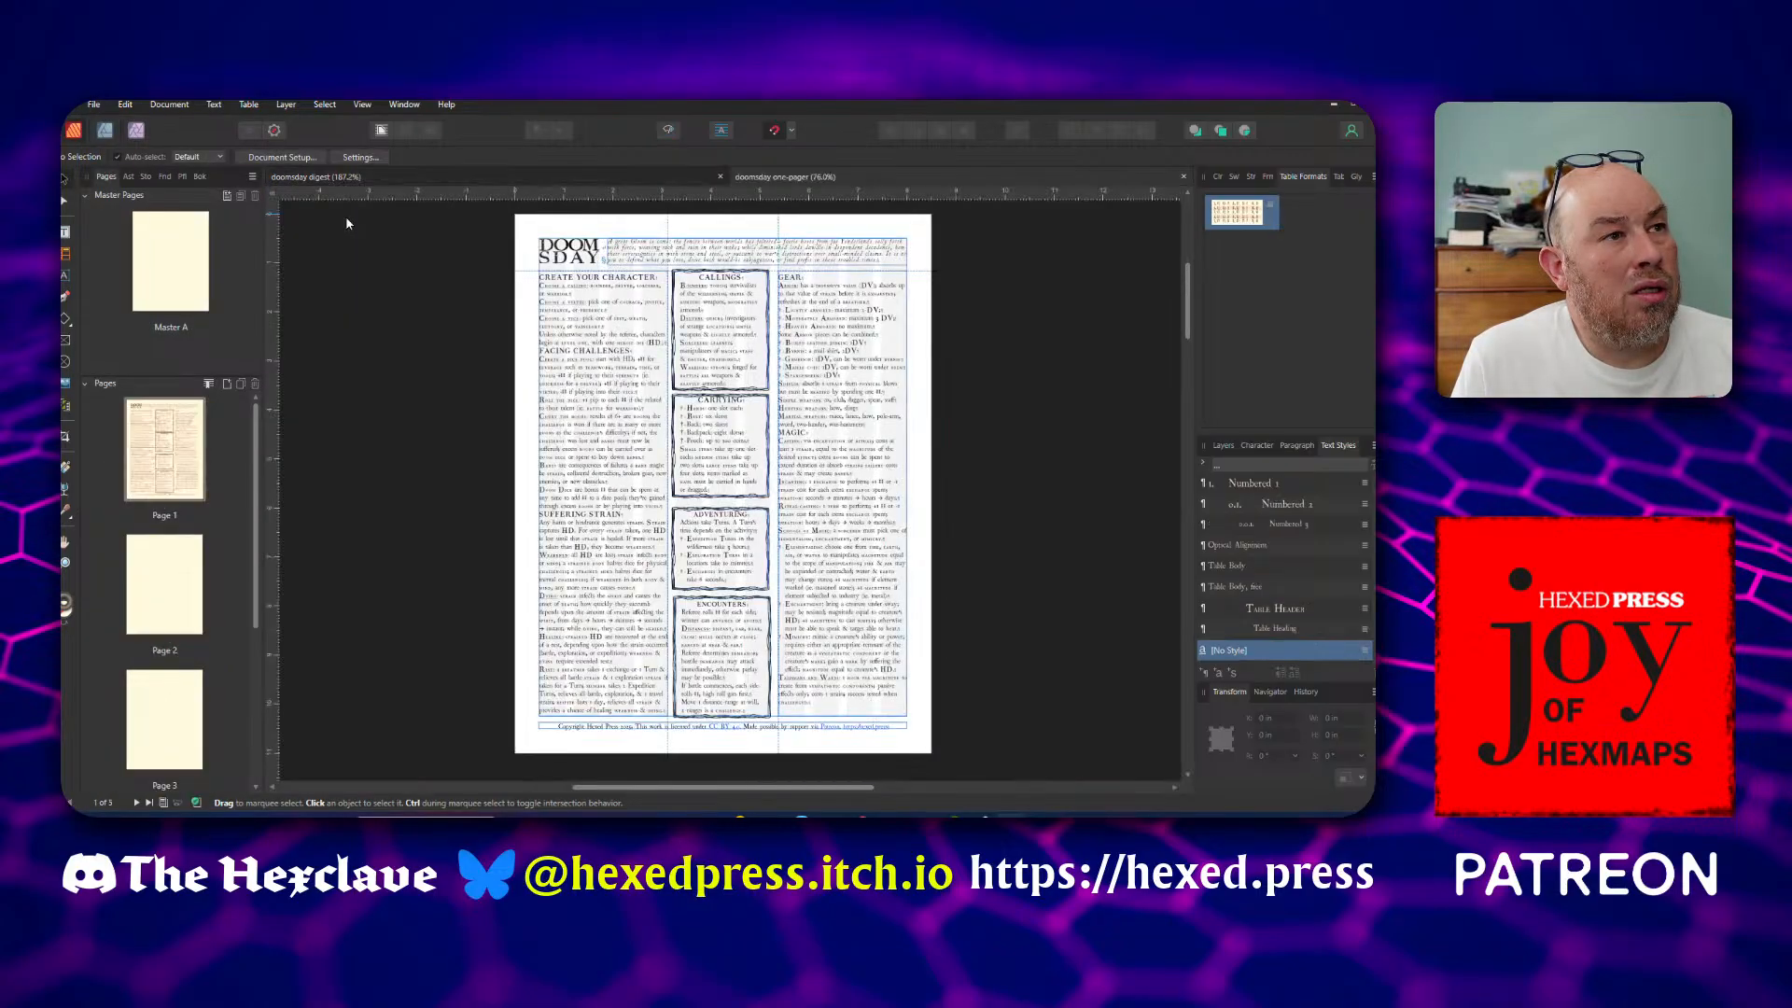
{"action": "left_click", "coordinate": [163, 621]}
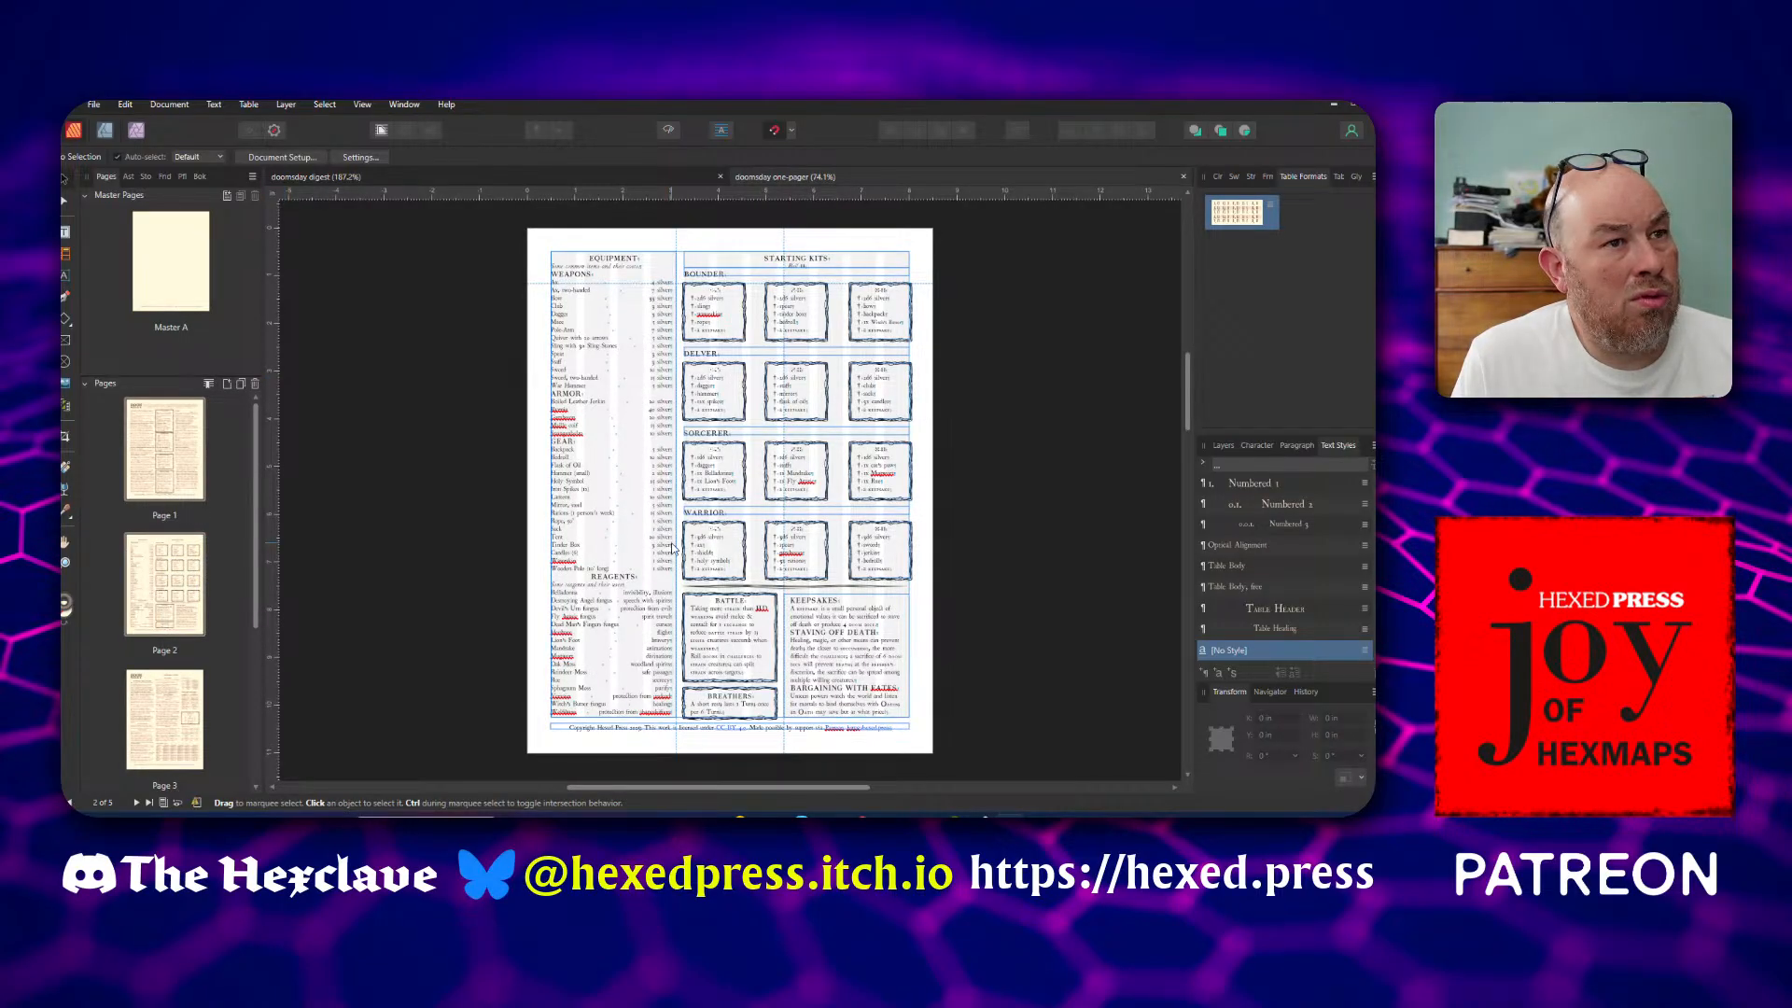
{"action": "scroll", "coordinate": [672, 548], "scroll_direction": "up", "scroll_amount": 1}
{"action": "scroll", "coordinate": [671, 549], "scroll_direction": "up", "scroll_amount": 3}
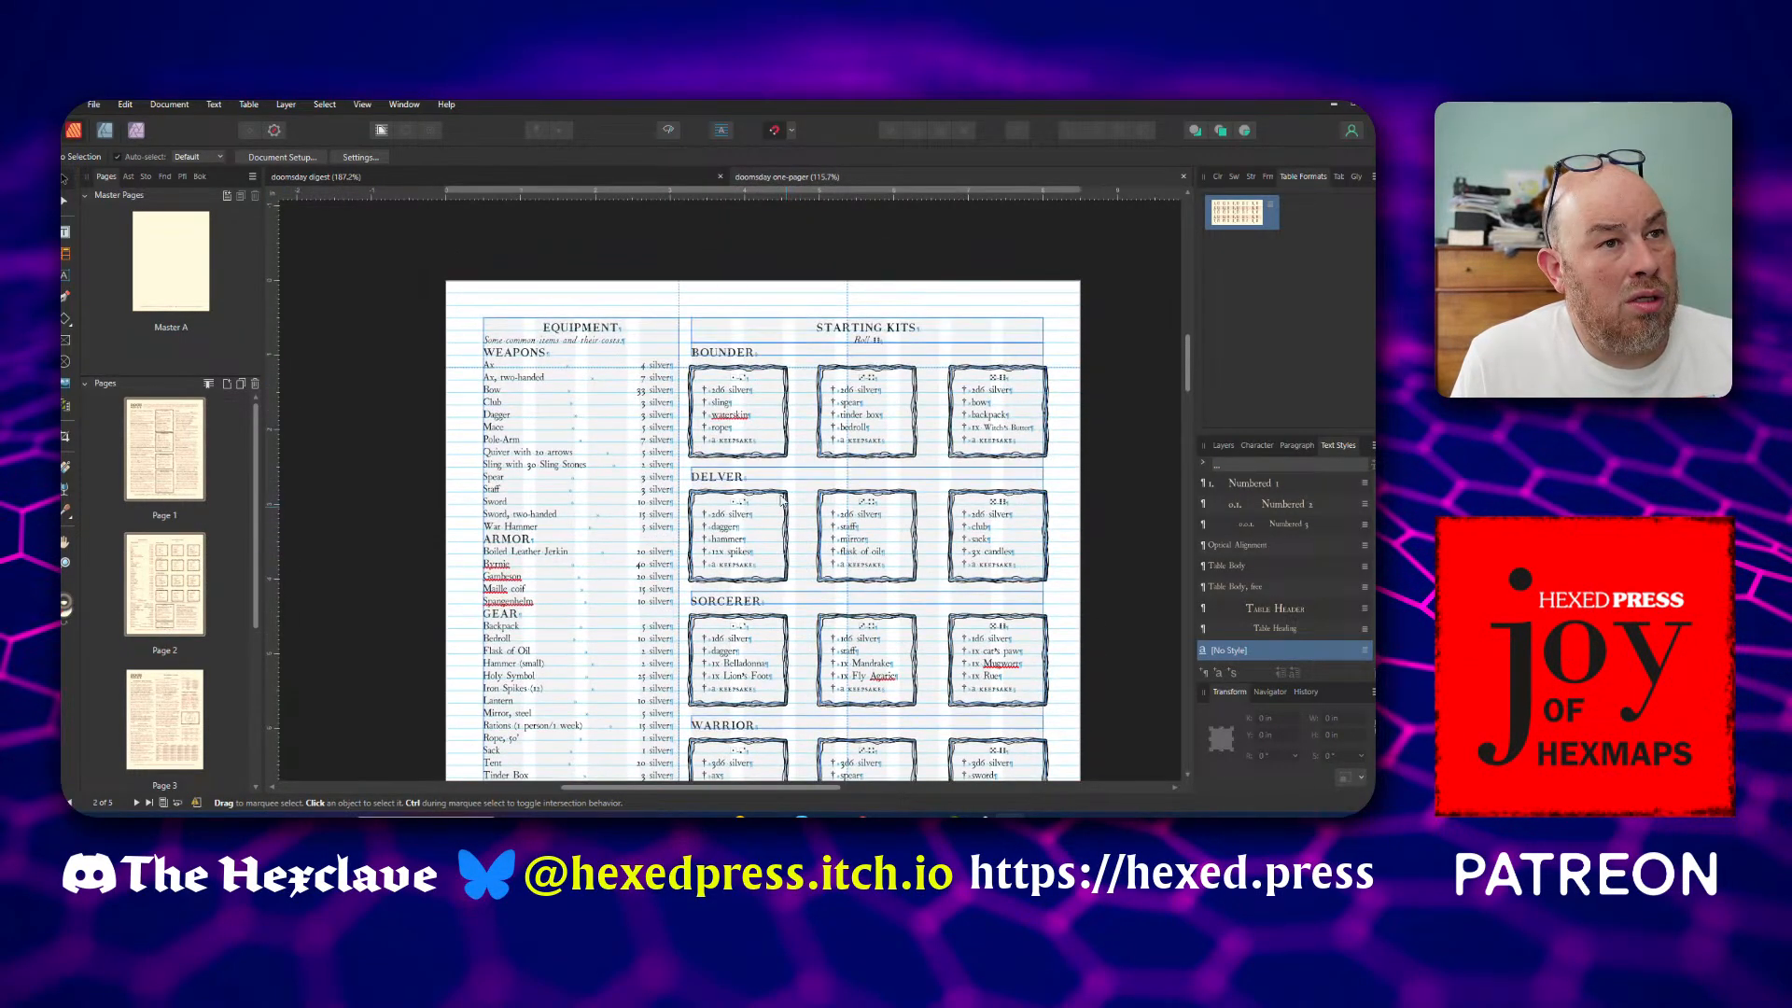
{"action": "left_click", "coordinate": [744, 445]}
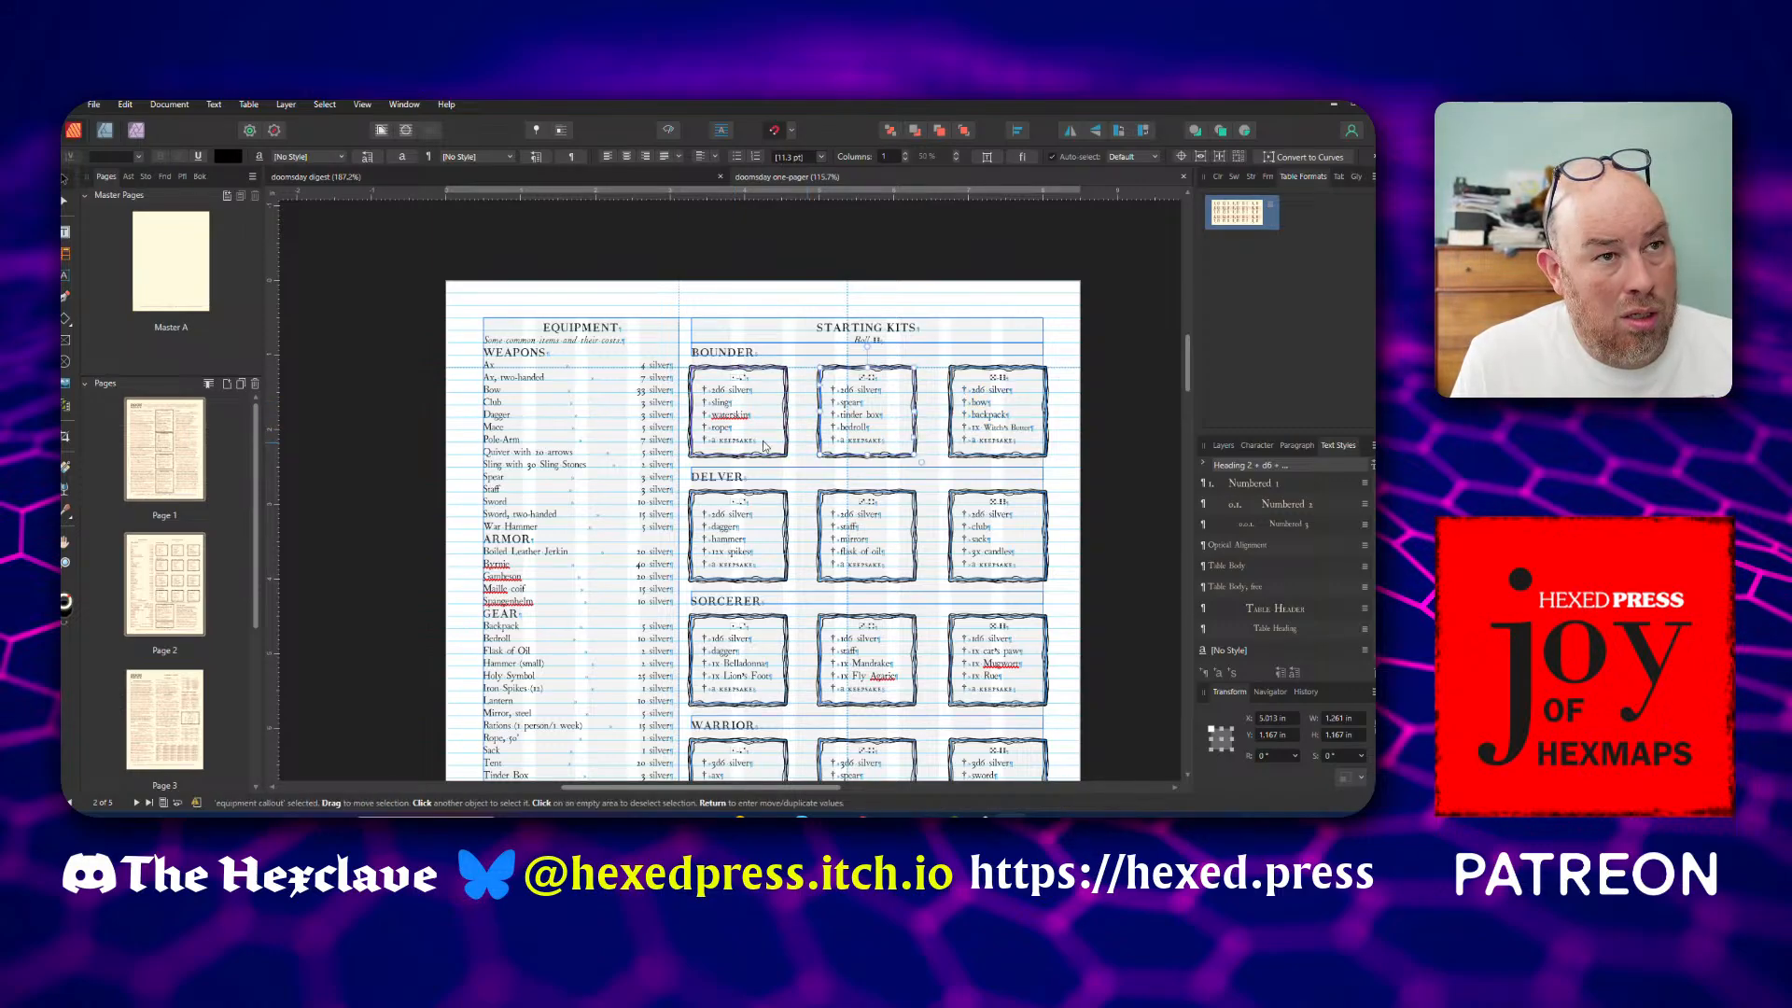
{"action": "left_click", "coordinate": [867, 447], "text": "shift"}
{"action": "left_click", "coordinate": [967, 449], "text": "shift"}
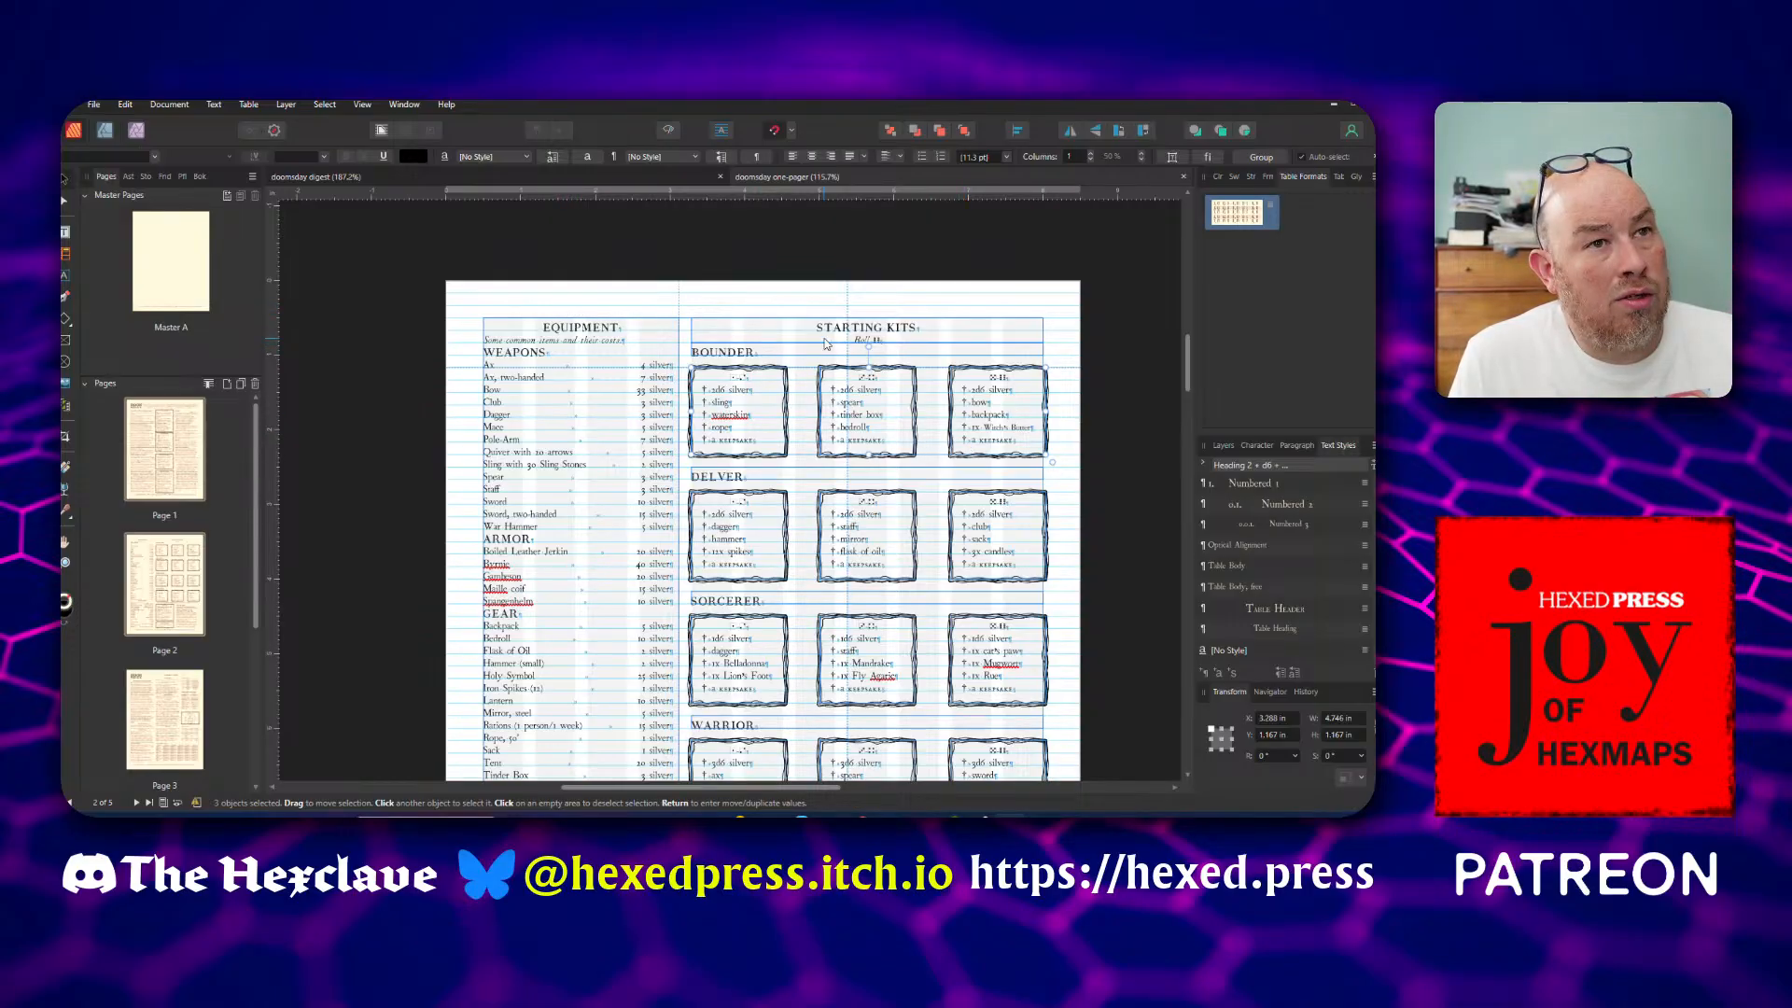
{"action": "left_click", "coordinate": [831, 324]}
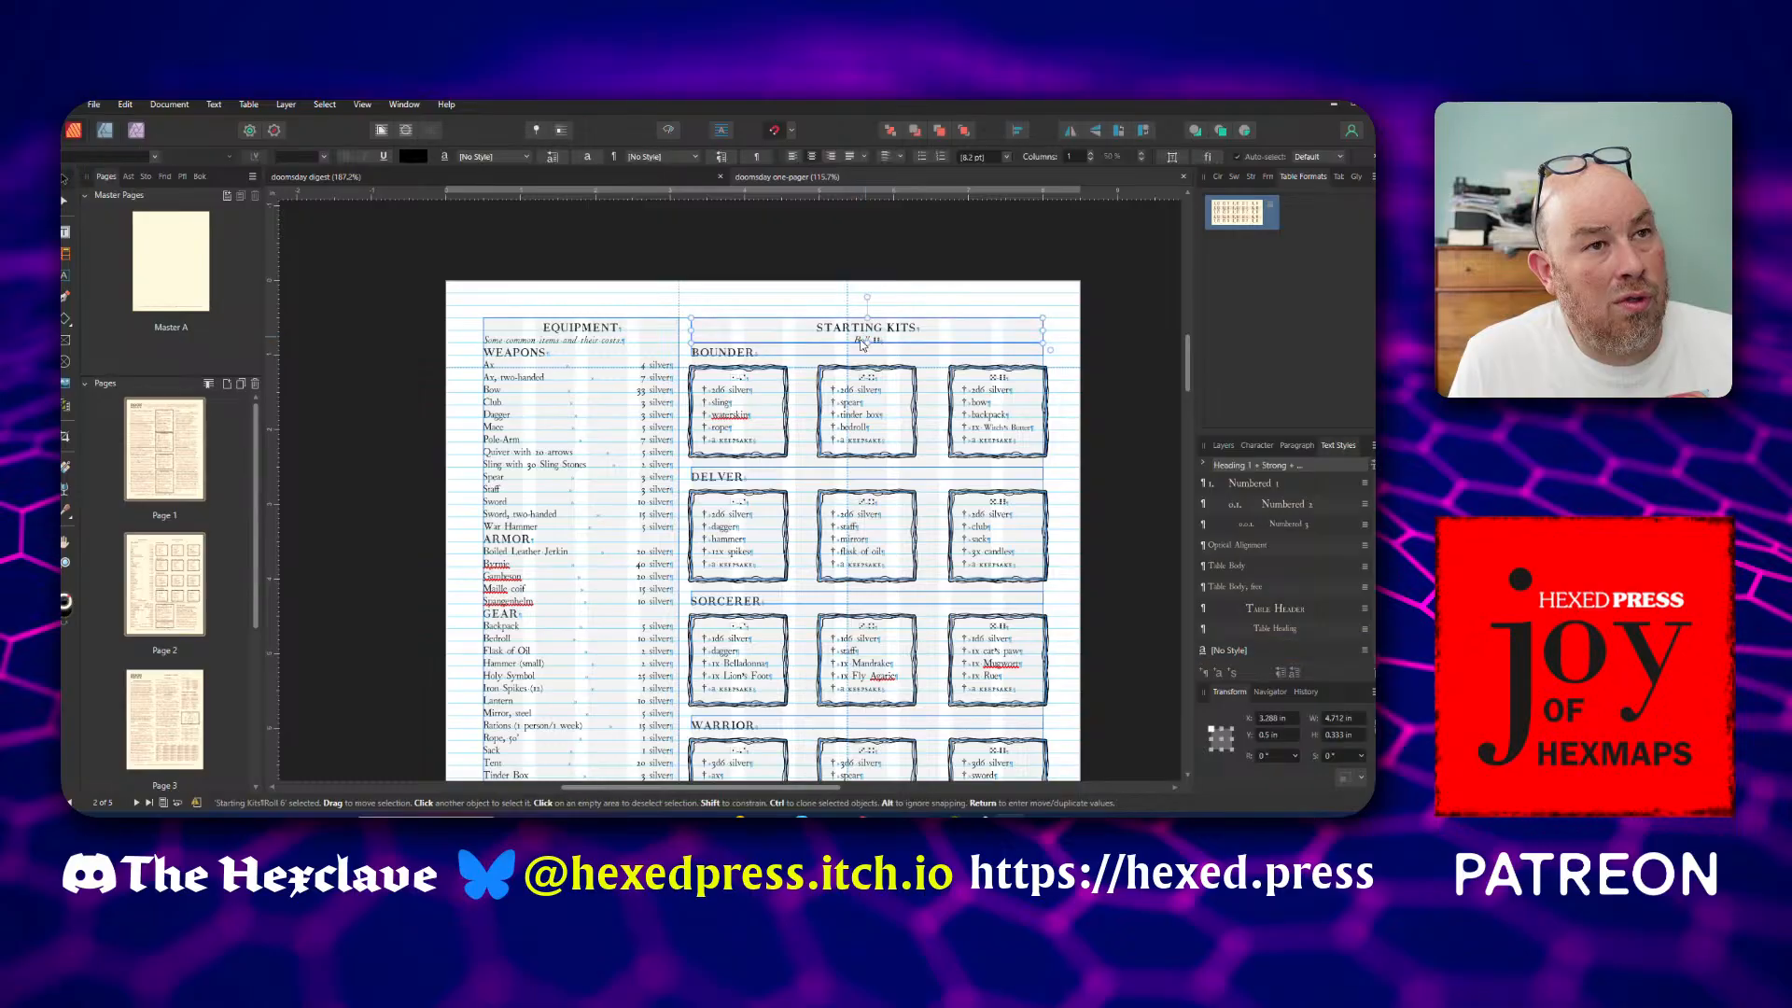
{"action": "left_click", "coordinate": [810, 366]}
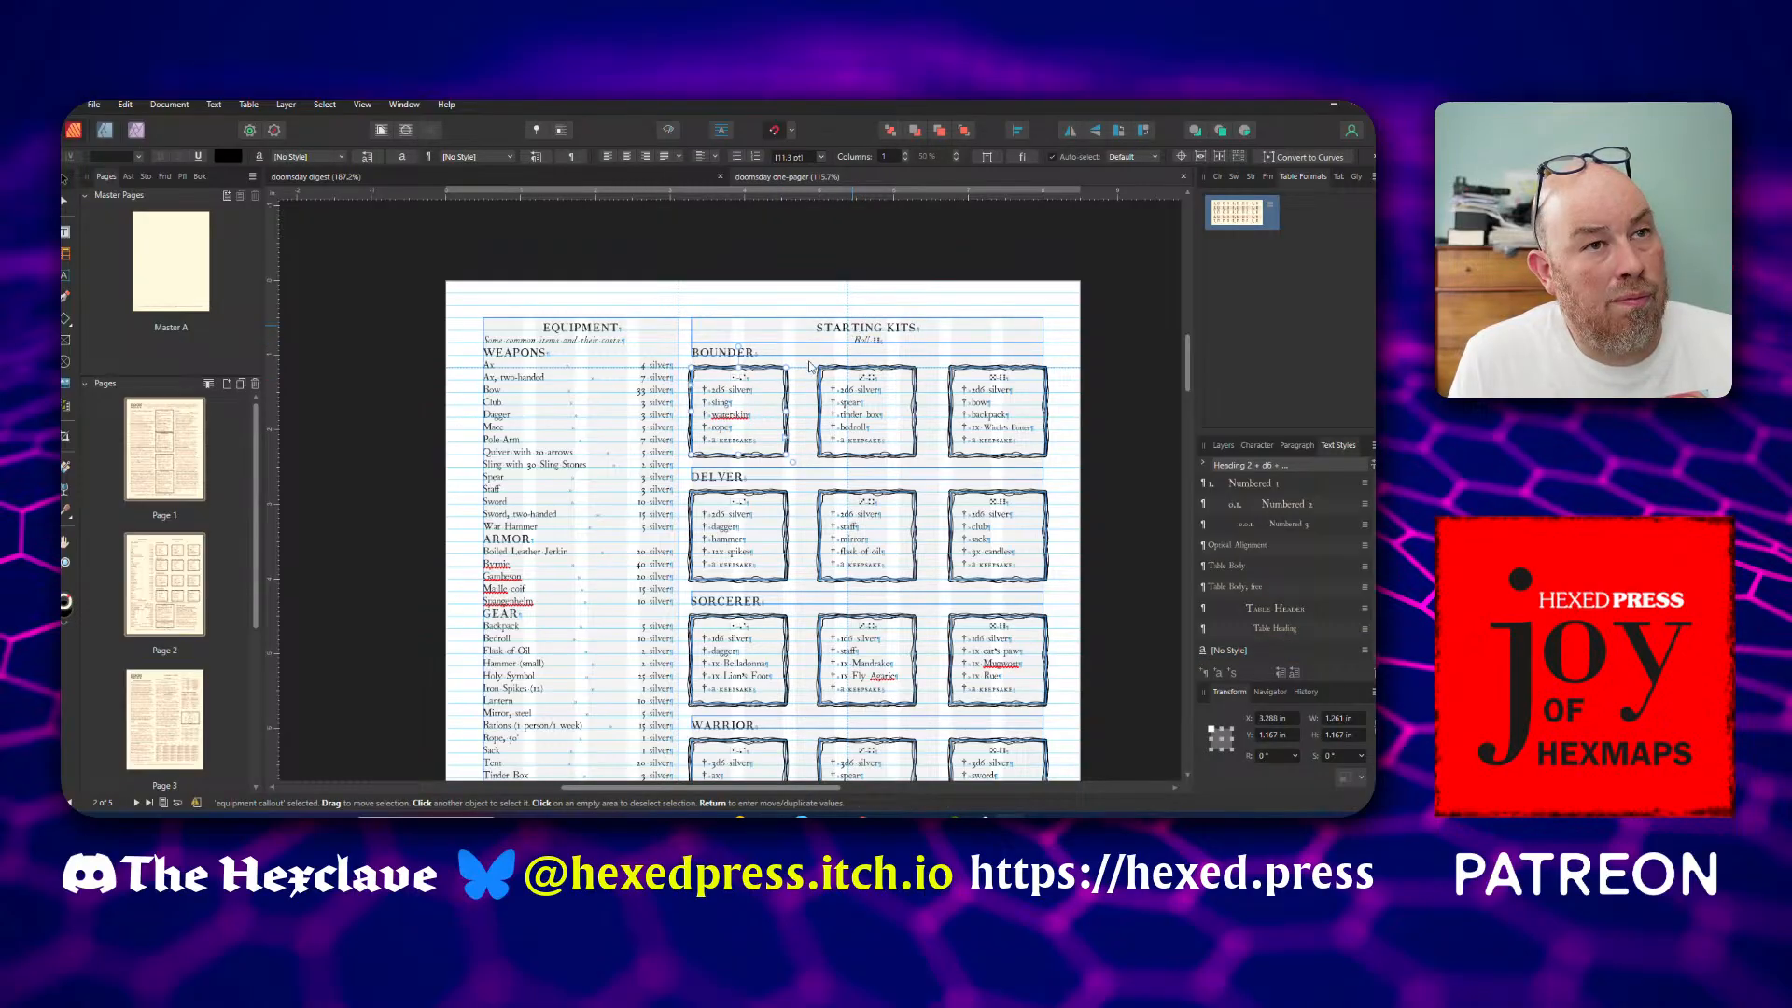
{"action": "double_click", "coordinate": [773, 326]}
{"action": "key", "text": "ctrl+a"}
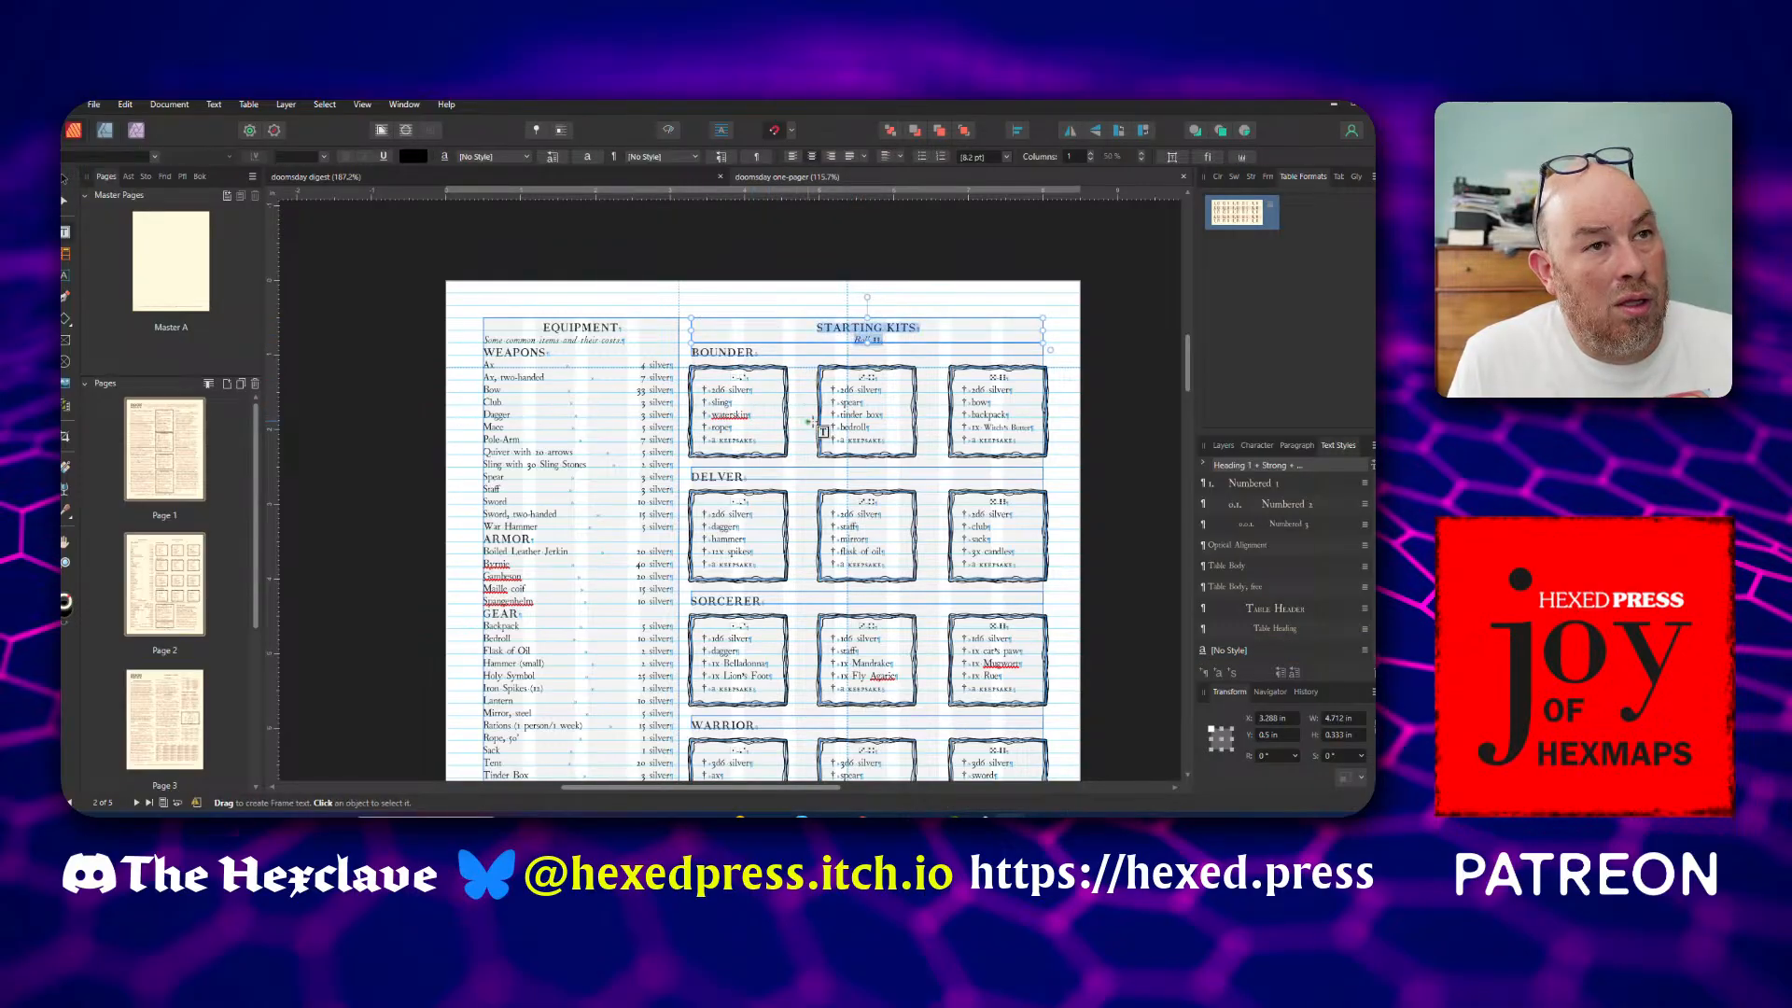
{"action": "left_click", "coordinate": [646, 290]}
{"action": "left_click", "coordinate": [67, 178]}
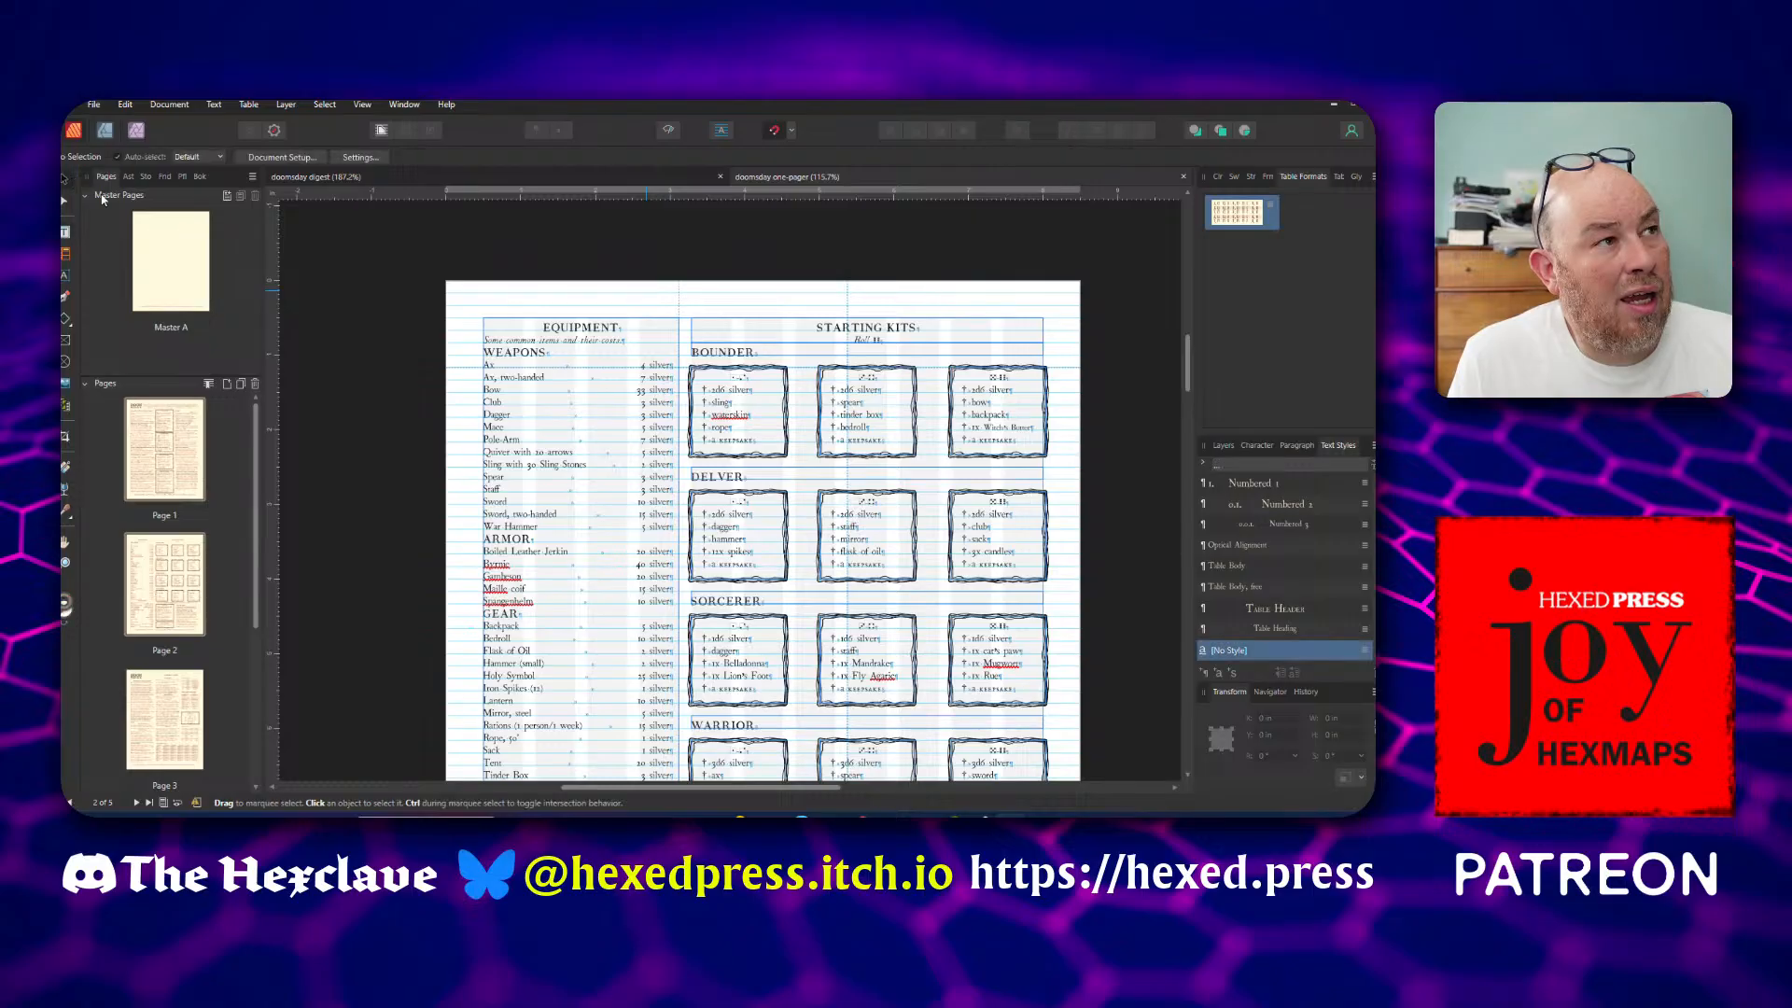
{"action": "left_click", "coordinate": [812, 345]}
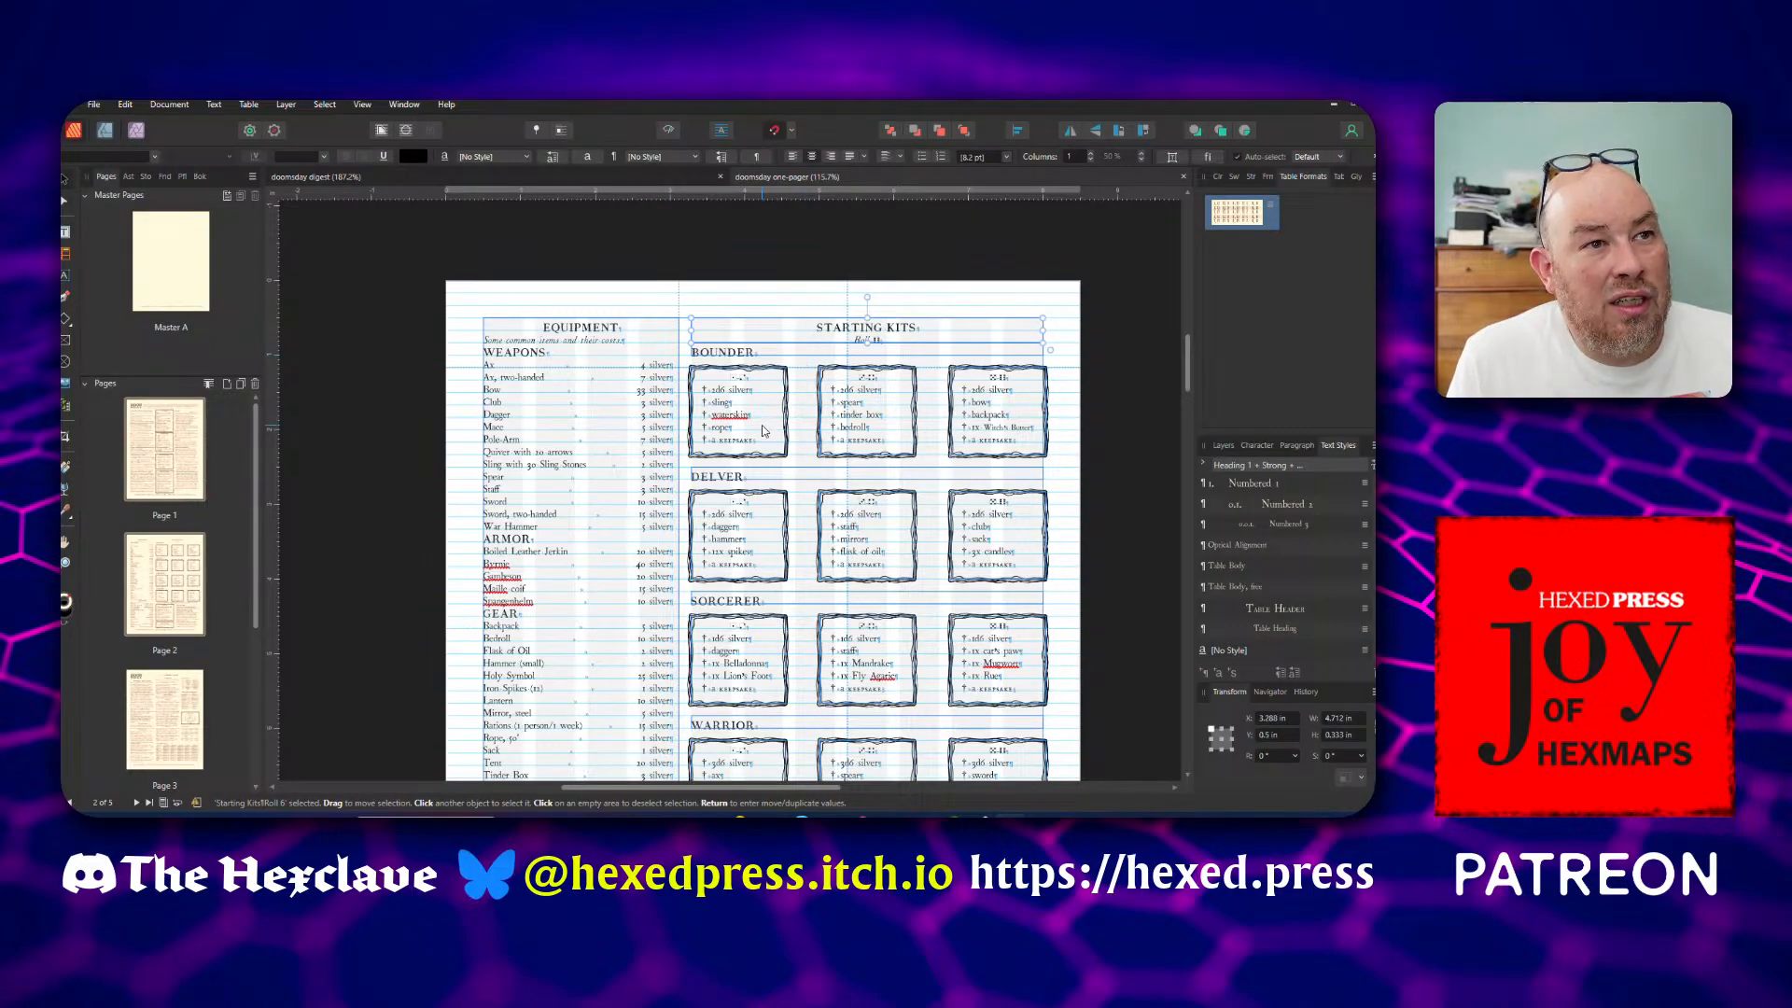
{"action": "left_click", "coordinate": [780, 457], "text": "shift"}
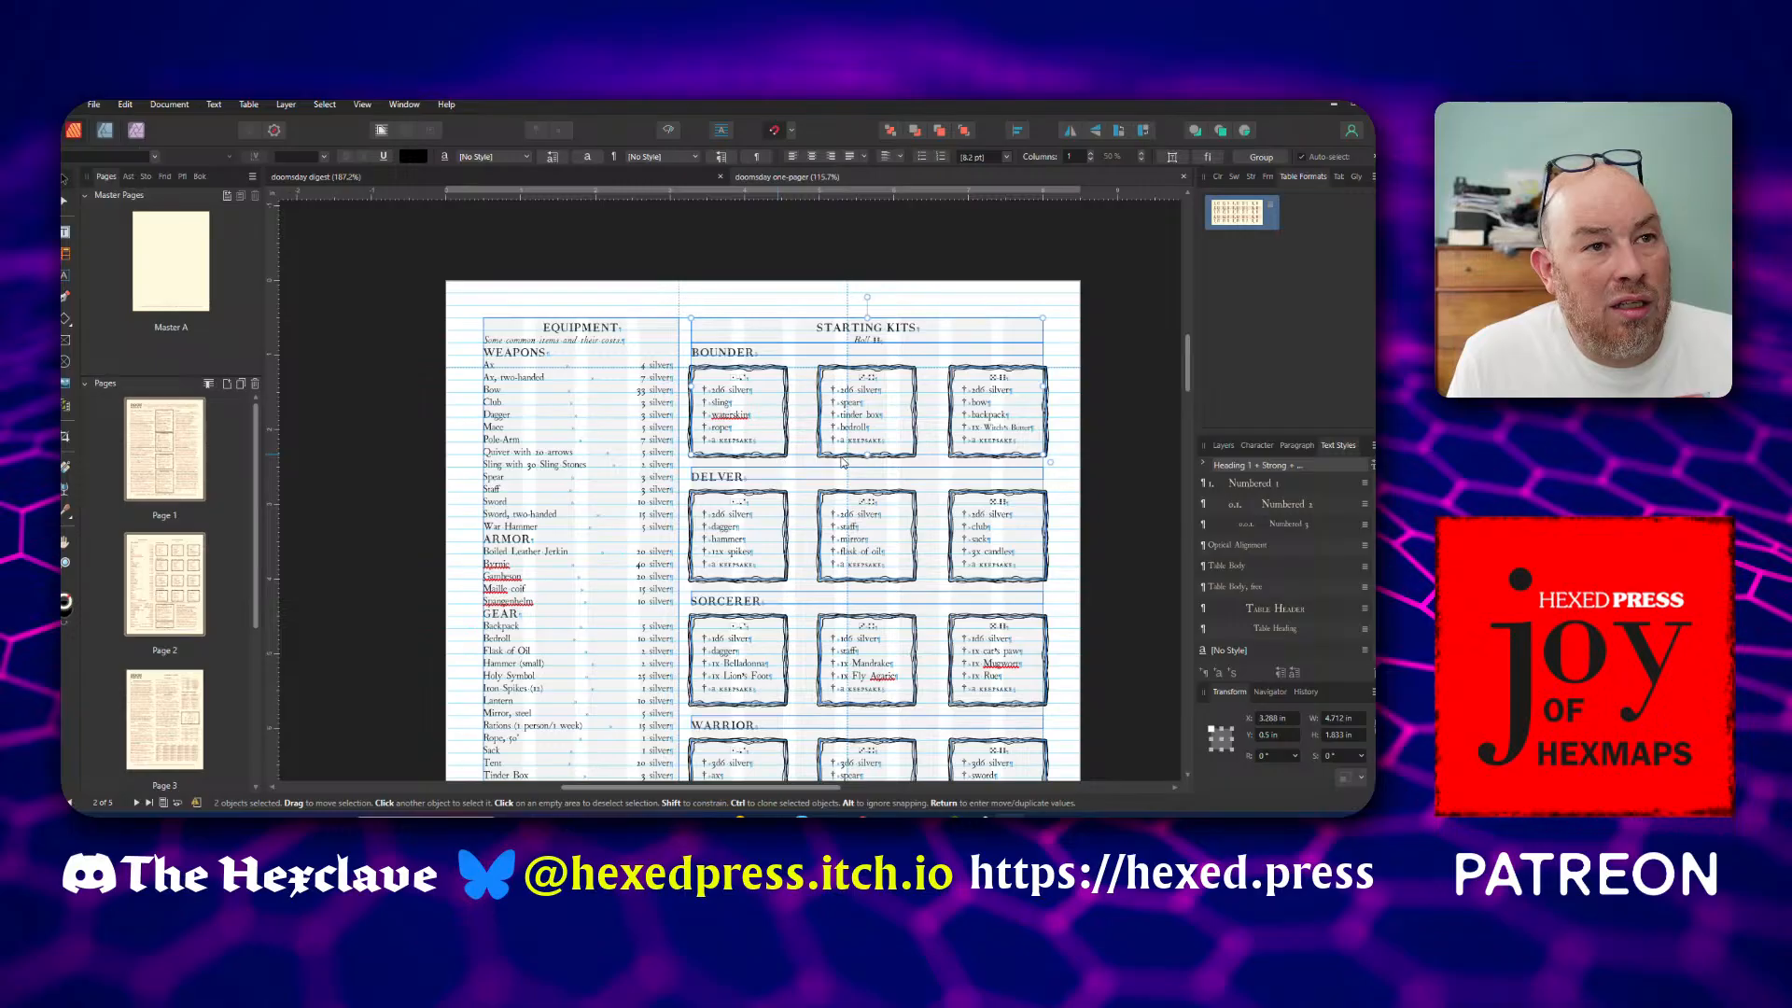
{"action": "left_click", "coordinate": [901, 458], "text": "shift"}
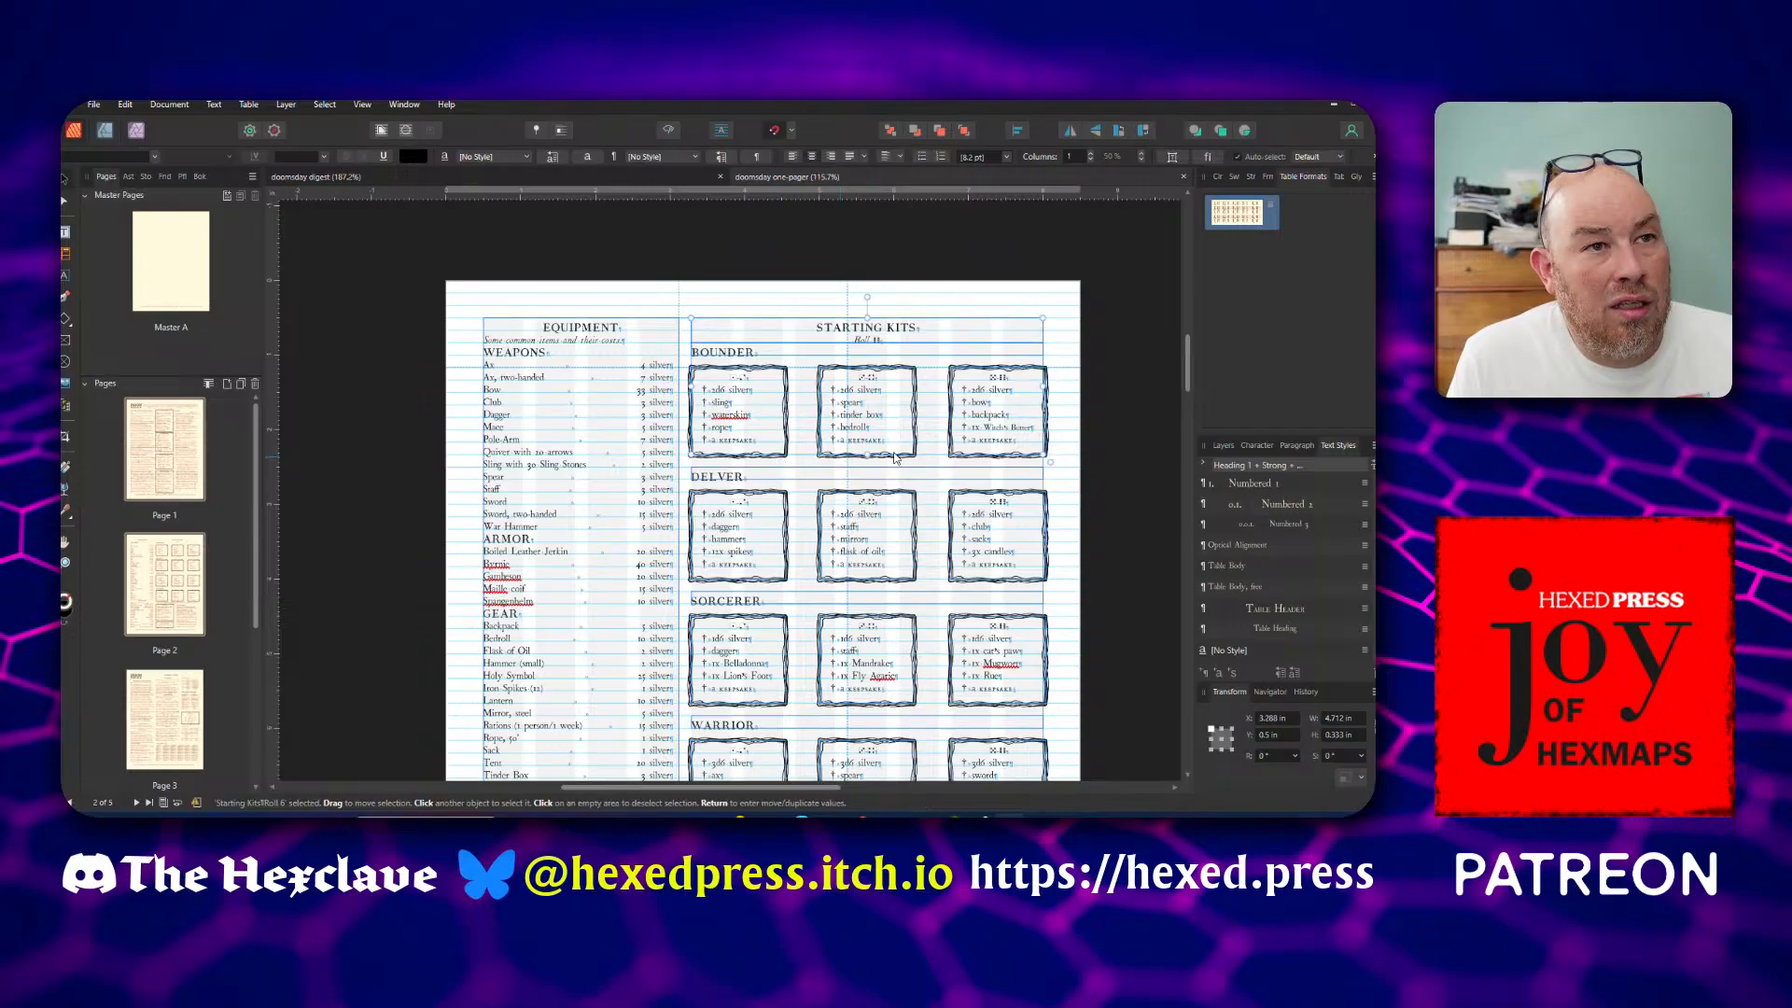
{"action": "left_click", "coordinate": [718, 300]}
Copy the Starting Kits heading, Bounder label and three Bounder kit boxes into the doomsday digest, below the Bounder paragraph on the Callings page
{"action": "left_click_drag", "start_coordinate": [682, 301], "coordinate": [1069, 467]}
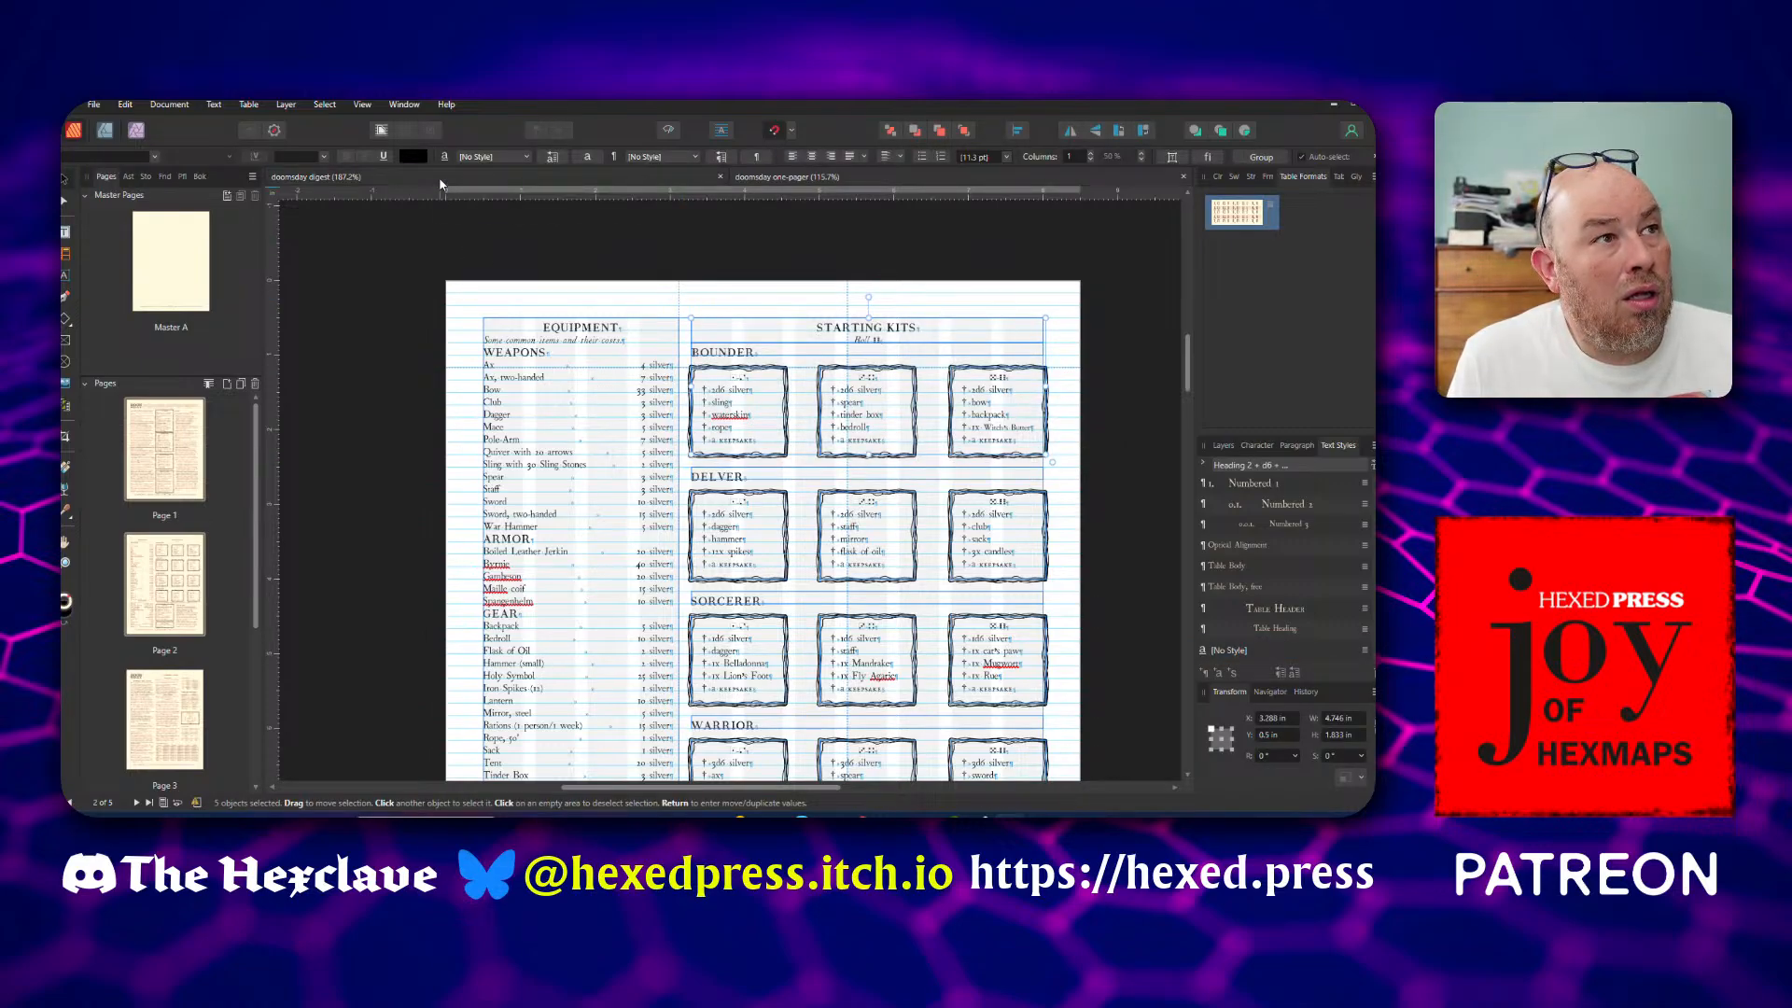
{"action": "scroll", "coordinate": [434, 394], "scroll_direction": "down", "scroll_amount": 4}
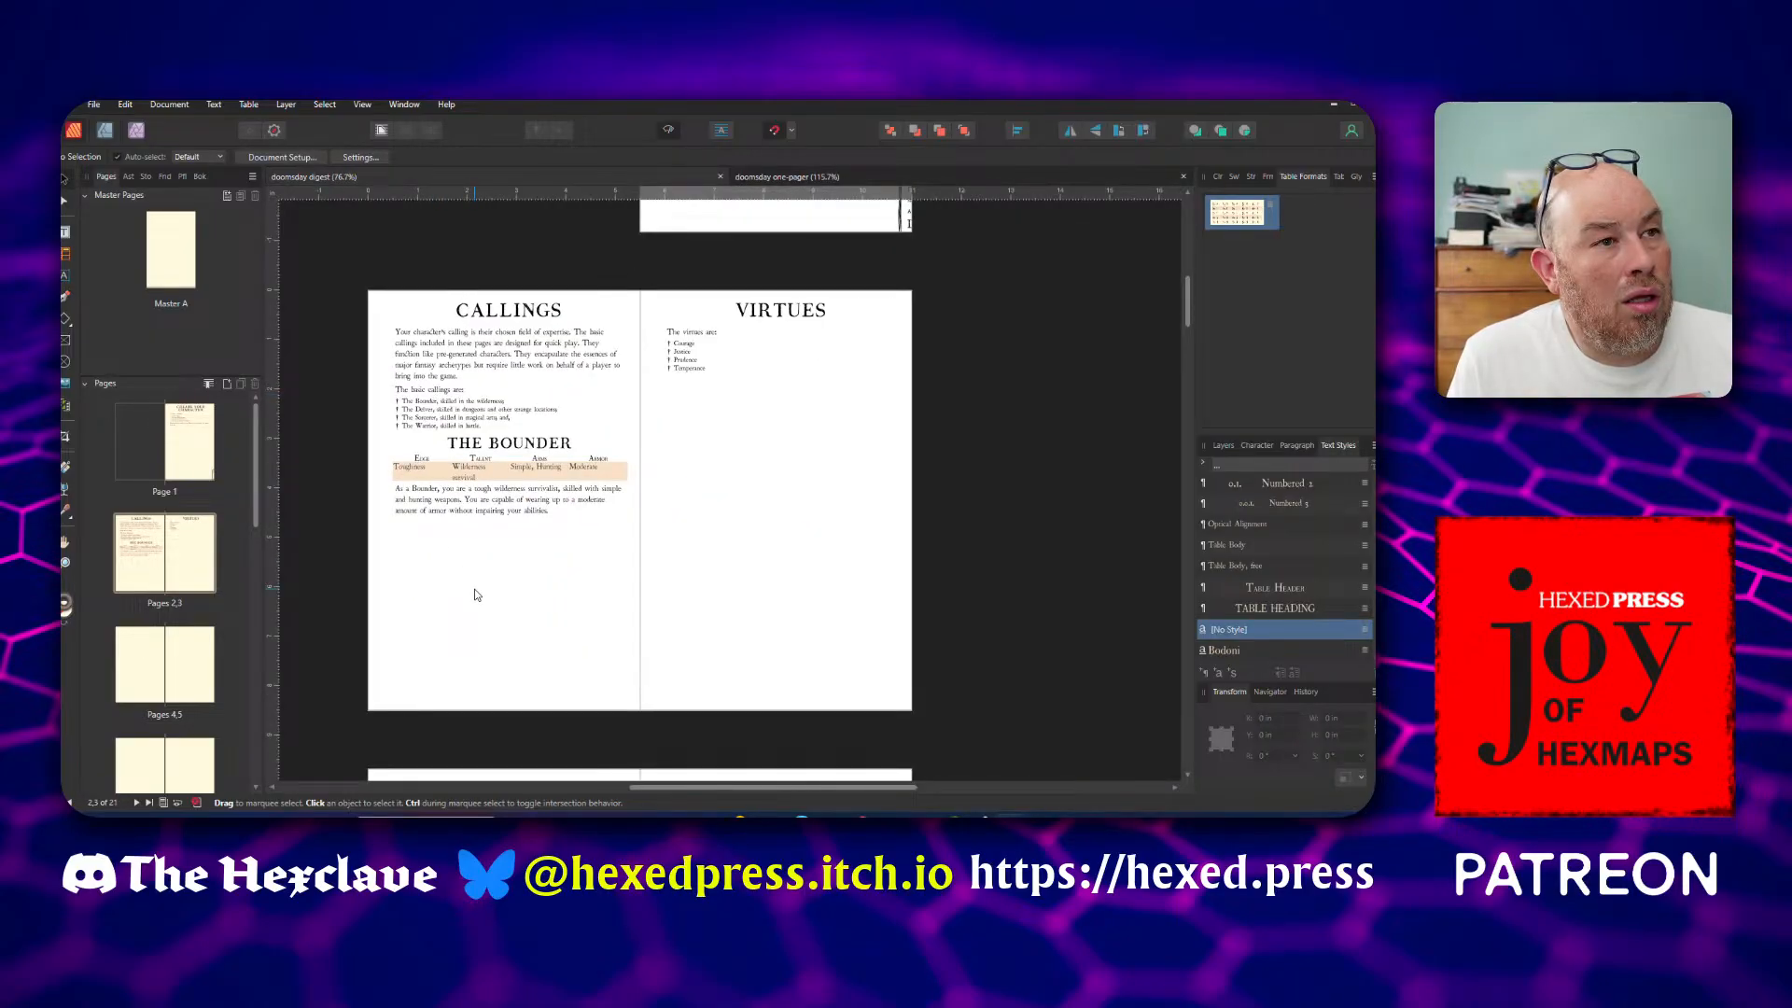
{"action": "key", "text": "ctrl+v"}
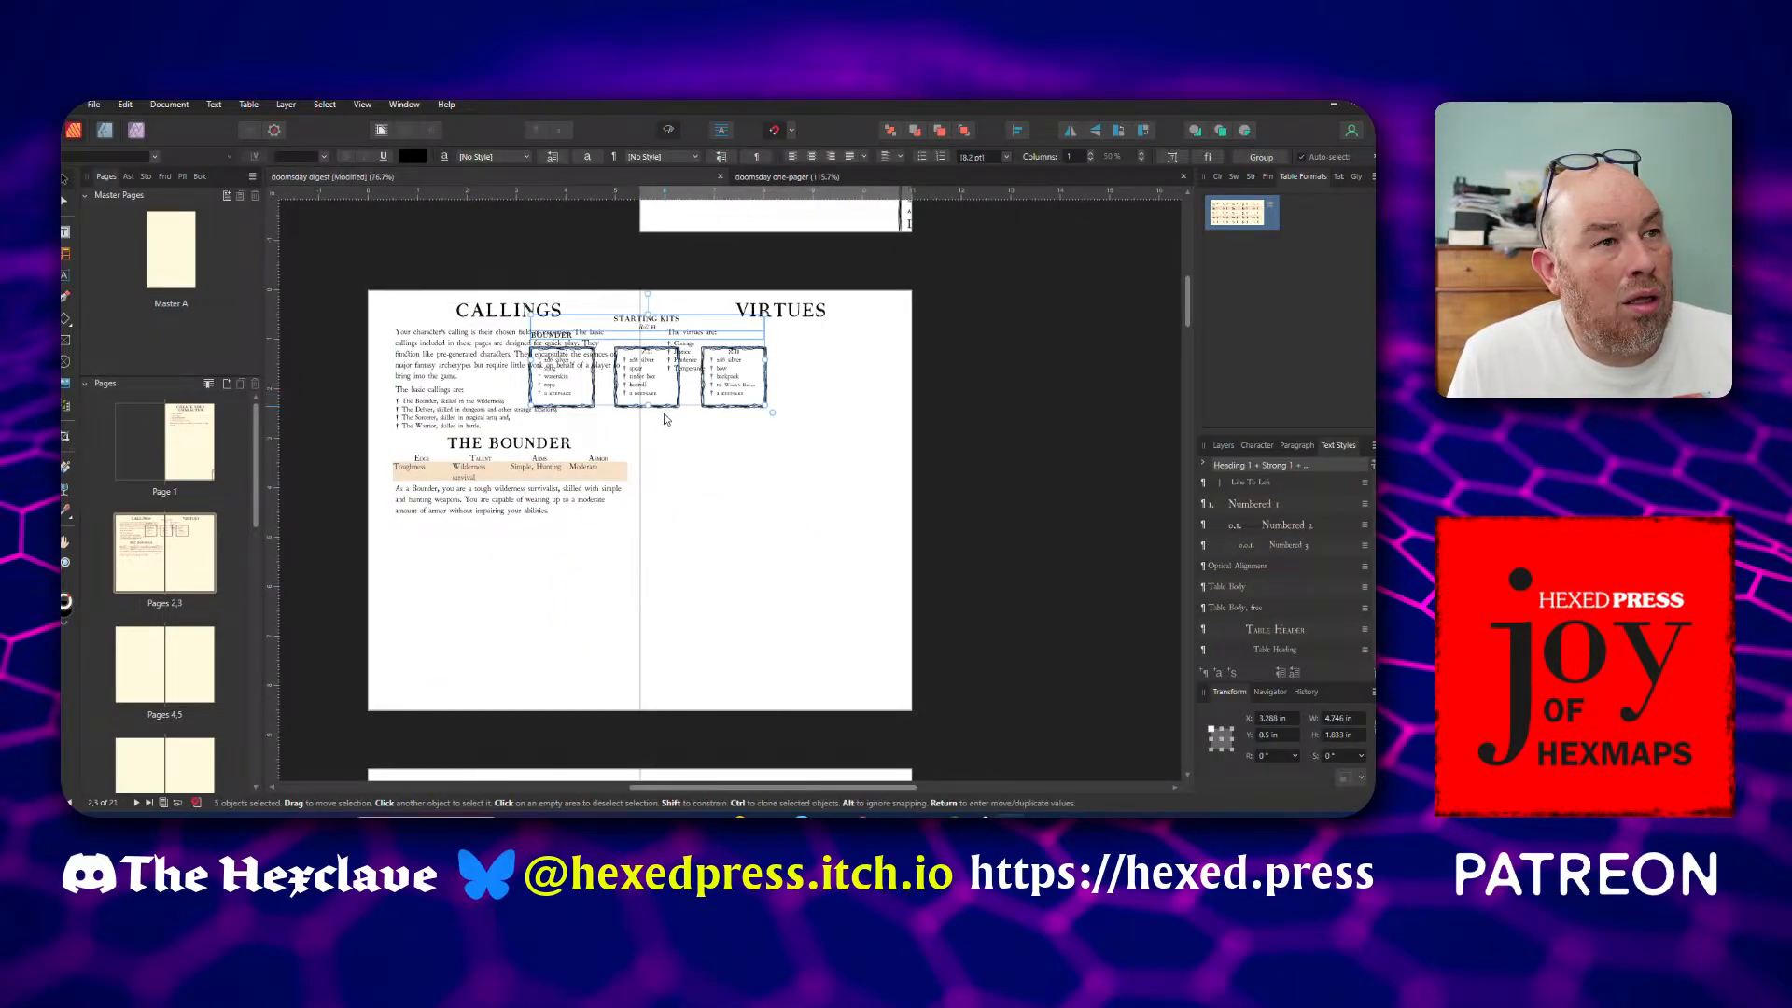
{"action": "left_click_drag", "start_coordinate": [666, 419], "coordinate": [534, 613]}
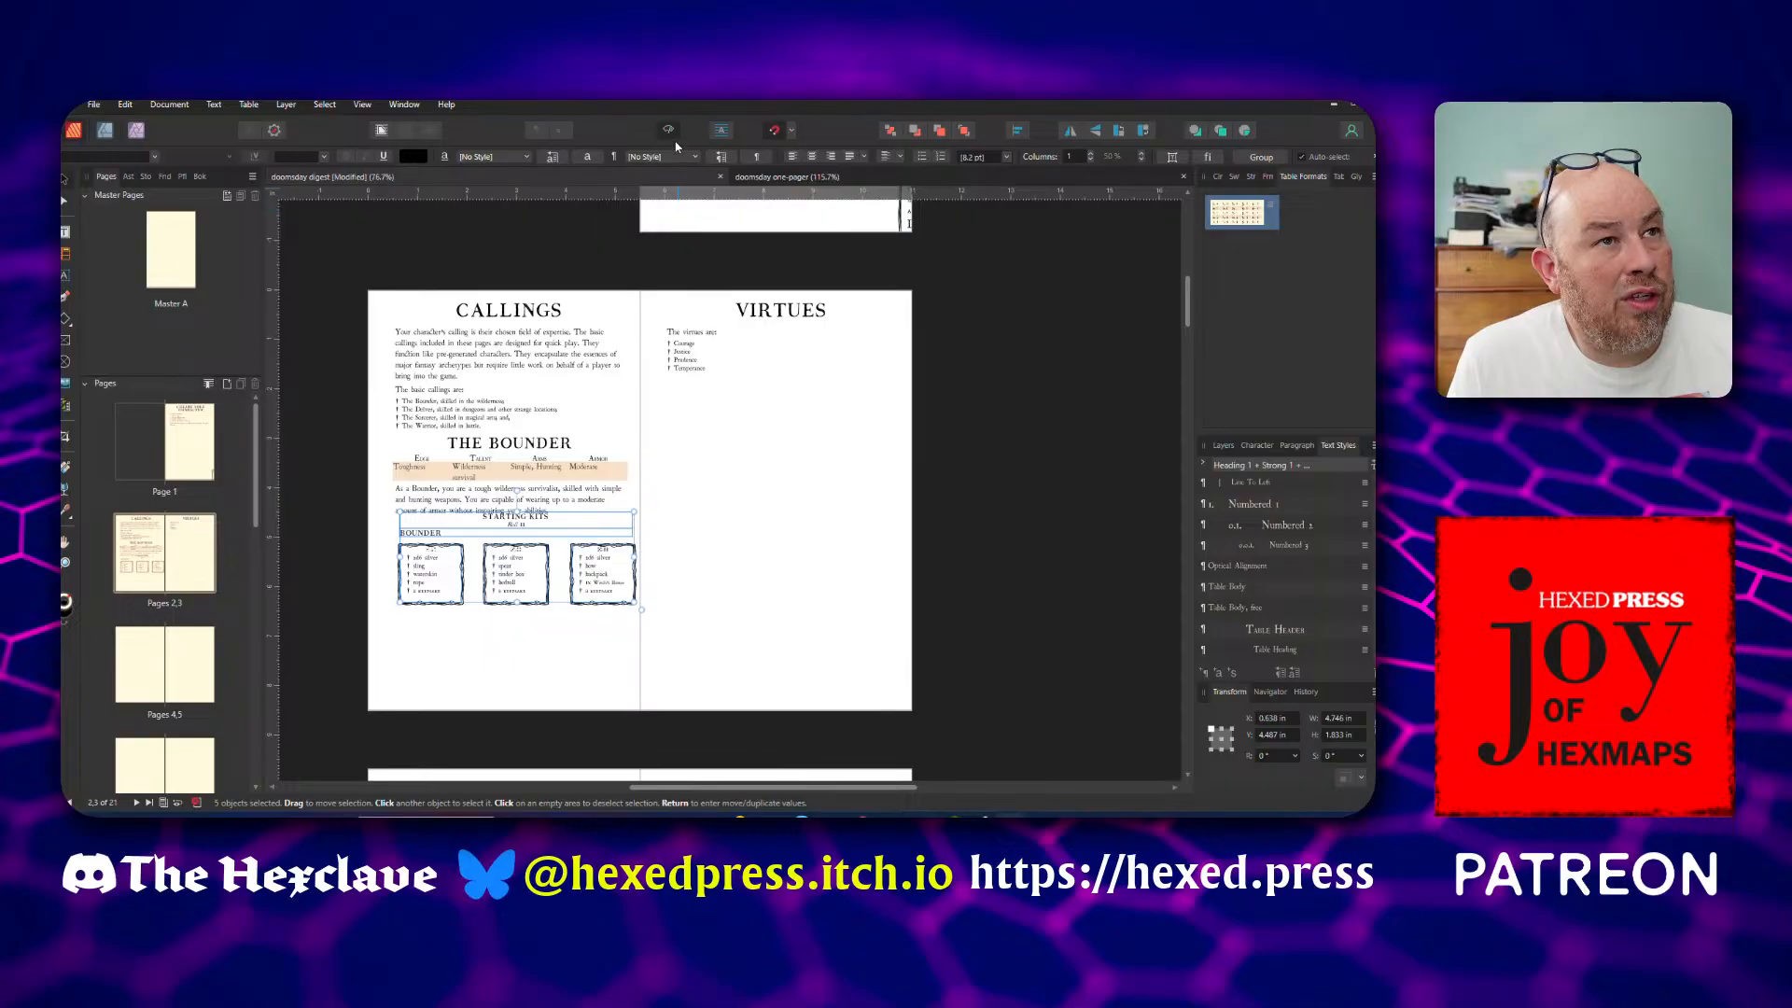
Show the guides again and move the pasted starting kits slightly down, lining them up with the Callings column margins
{"action": "left_click", "coordinate": [669, 130]}
{"action": "scroll", "coordinate": [558, 468], "scroll_direction": "up", "scroll_amount": 3}
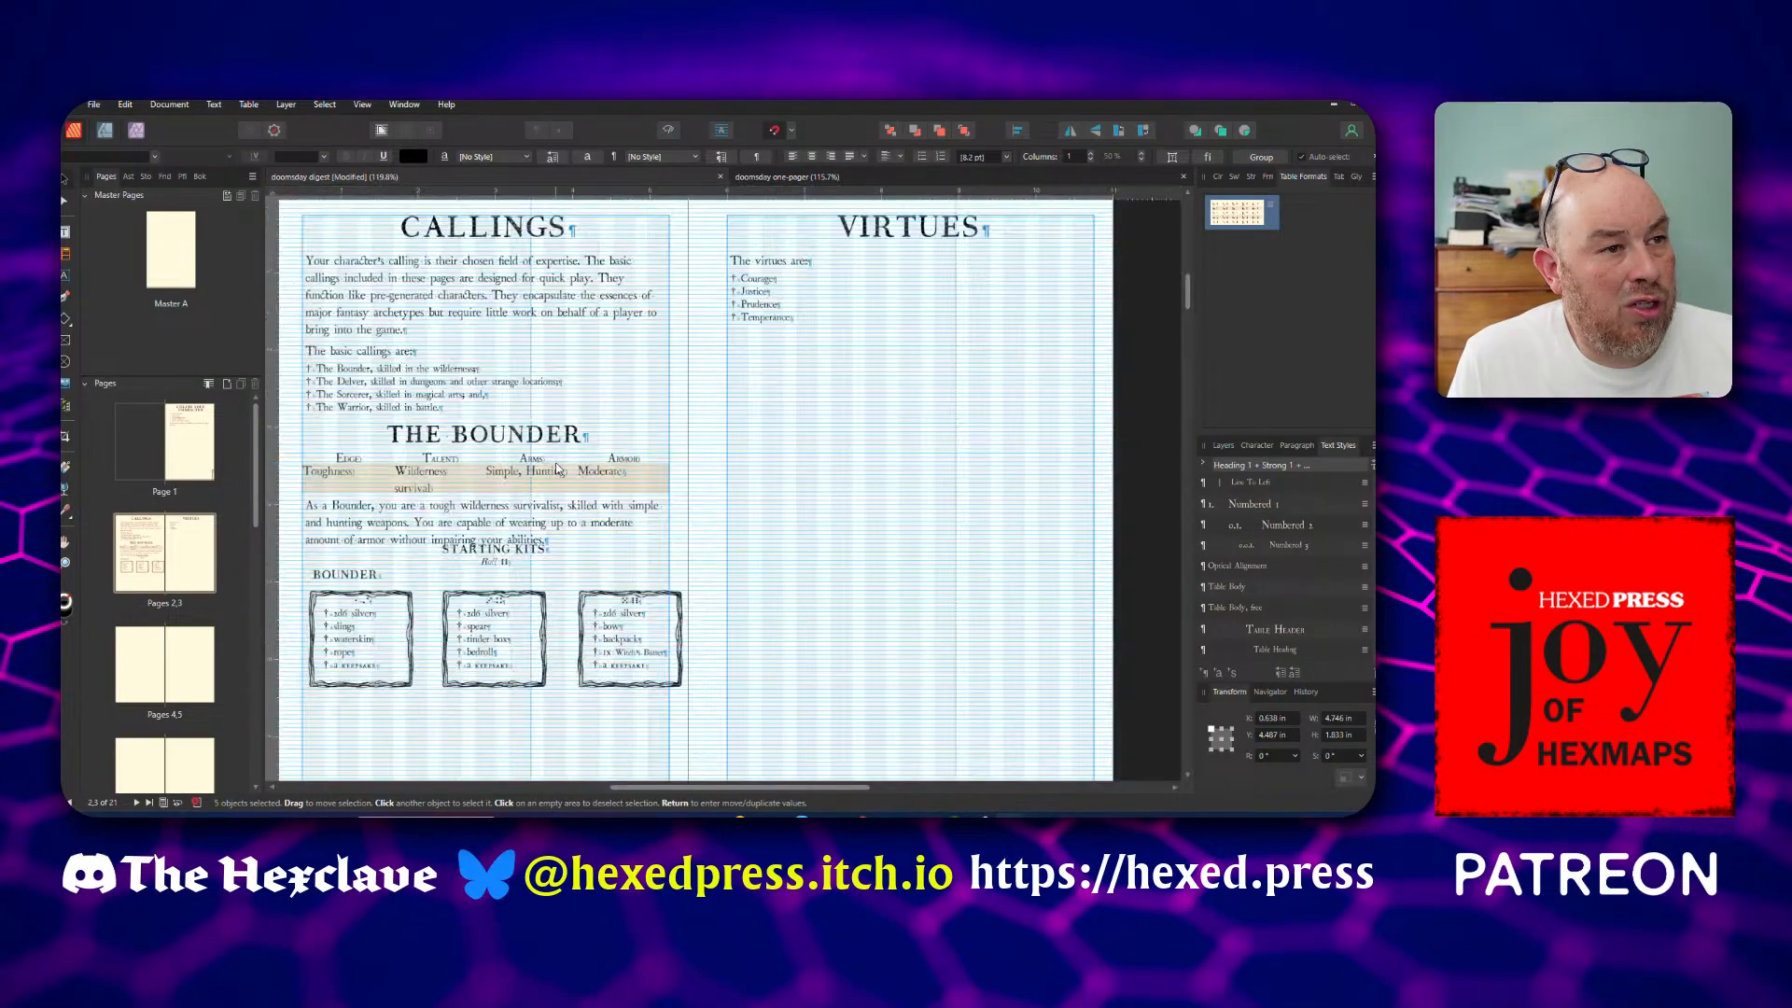
{"action": "scroll", "coordinate": [557, 468], "scroll_direction": "down", "scroll_amount": 2}
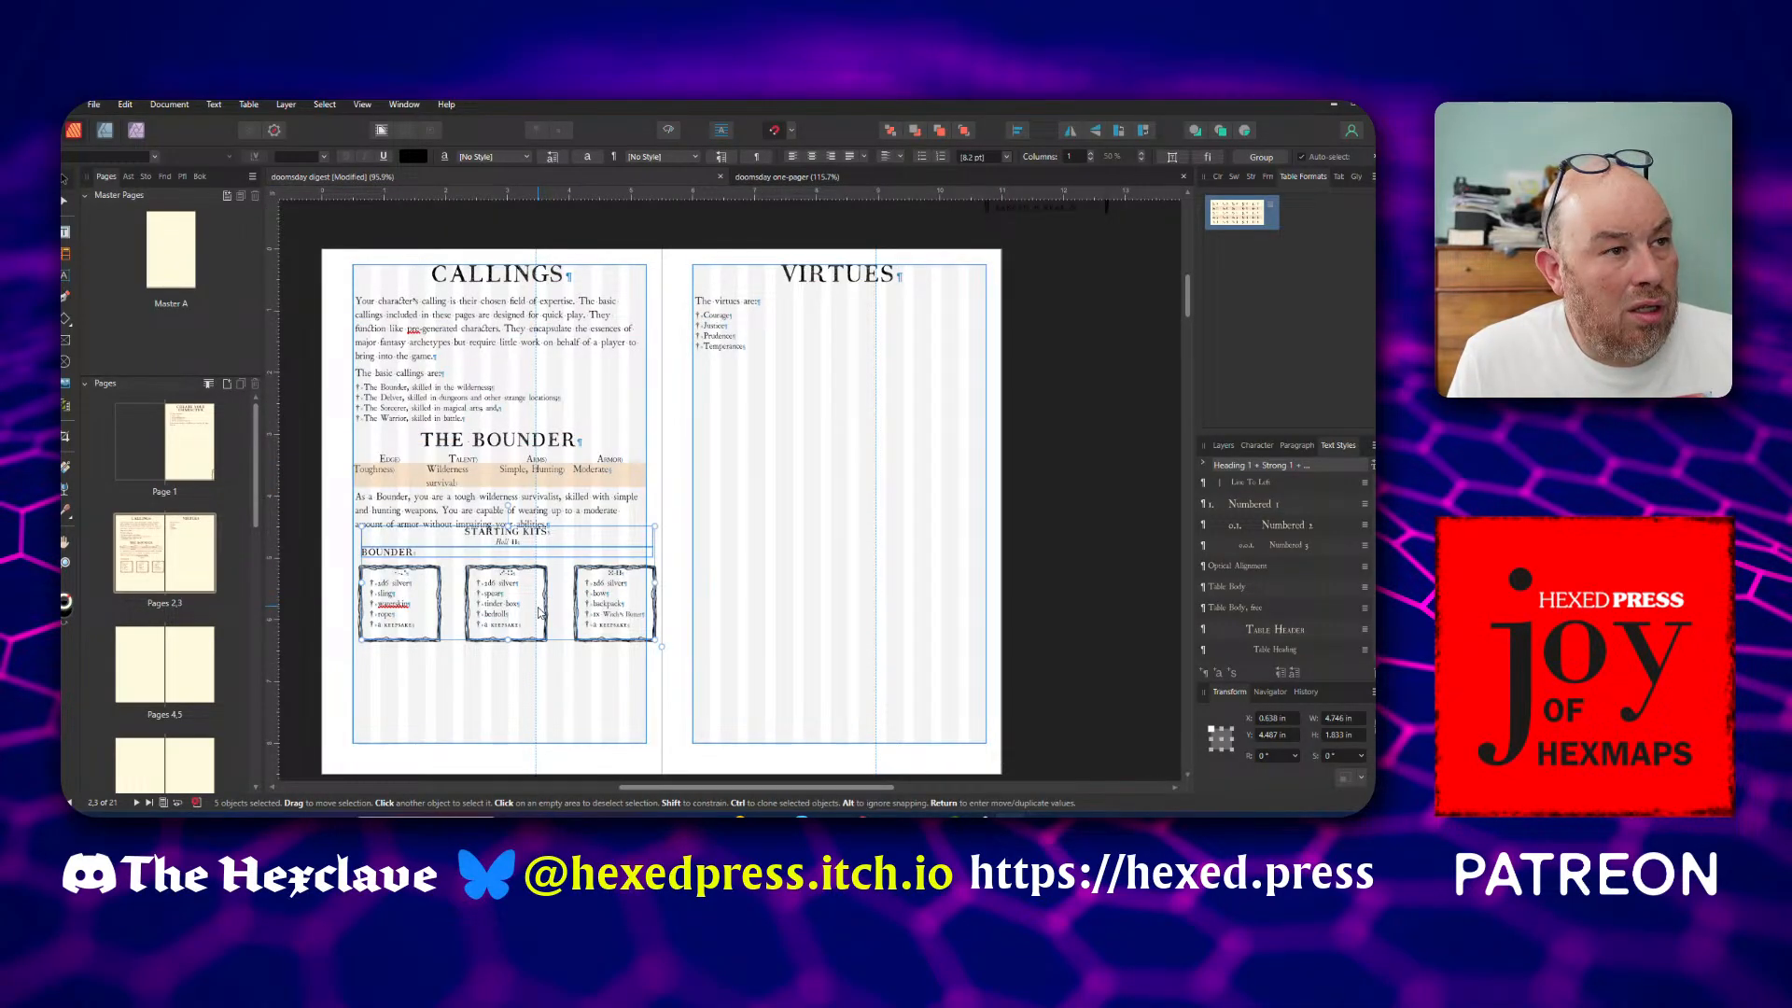
{"action": "left_click_drag", "start_coordinate": [539, 612], "coordinate": [530, 633]}
Shorten the Callings text frame so its bottom edge sits between the Bounder paragraph and the Starting Kits heading
{"action": "left_click", "coordinate": [524, 736]}
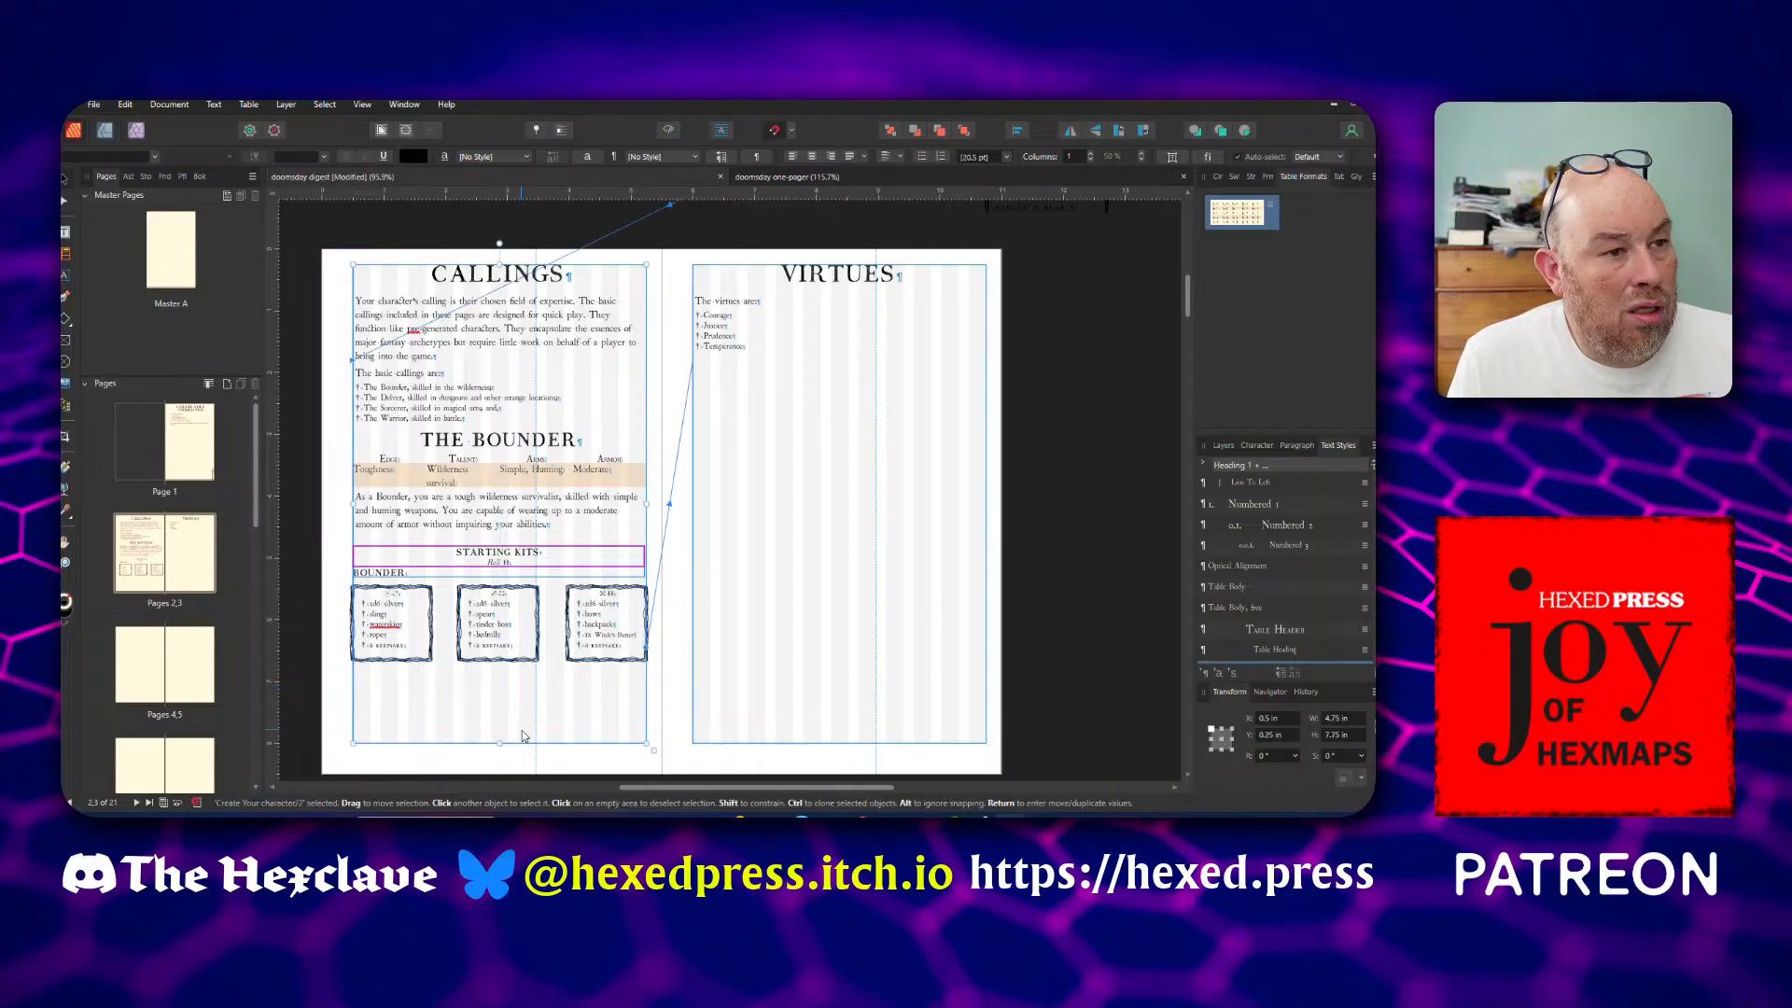
{"action": "left_click_drag", "start_coordinate": [524, 739], "coordinate": [530, 540]}
{"action": "left_click_drag", "start_coordinate": [512, 637], "coordinate": [511, 638]}
Delete the separate Bounder label frame between the Starting Kits heading and the kit boxes
{"action": "double_click", "coordinate": [411, 574]}
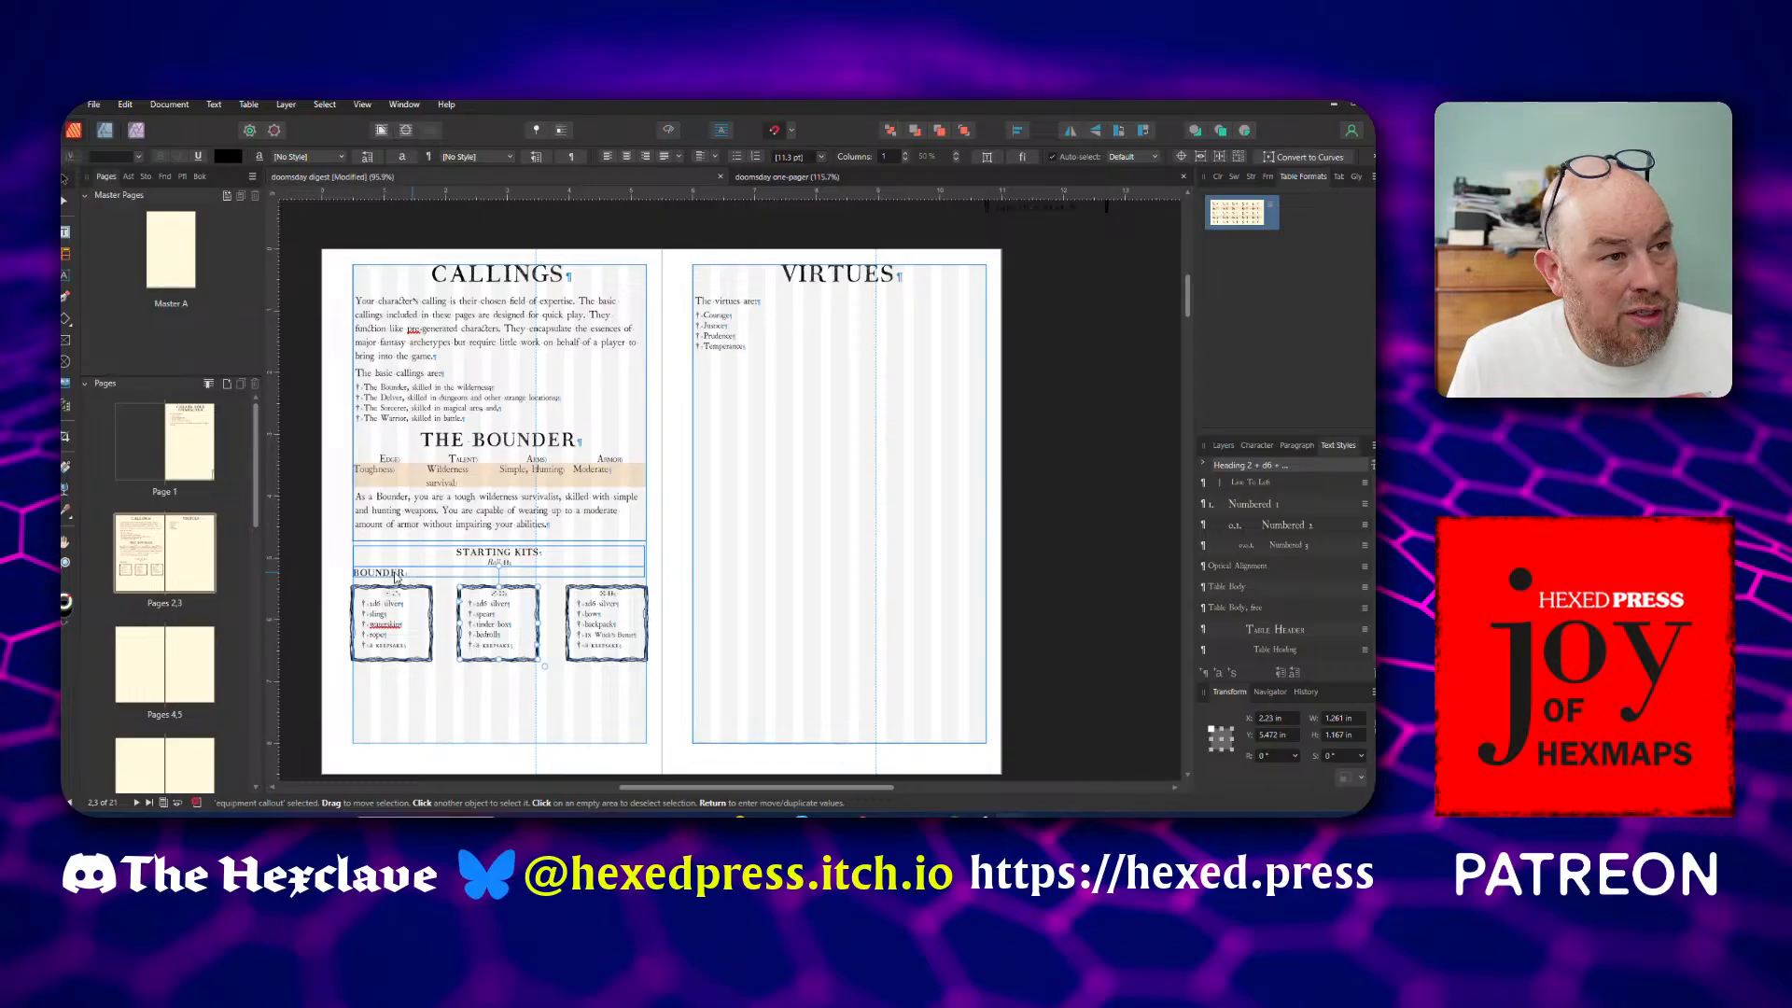
{"action": "left_click", "coordinate": [64, 178]}
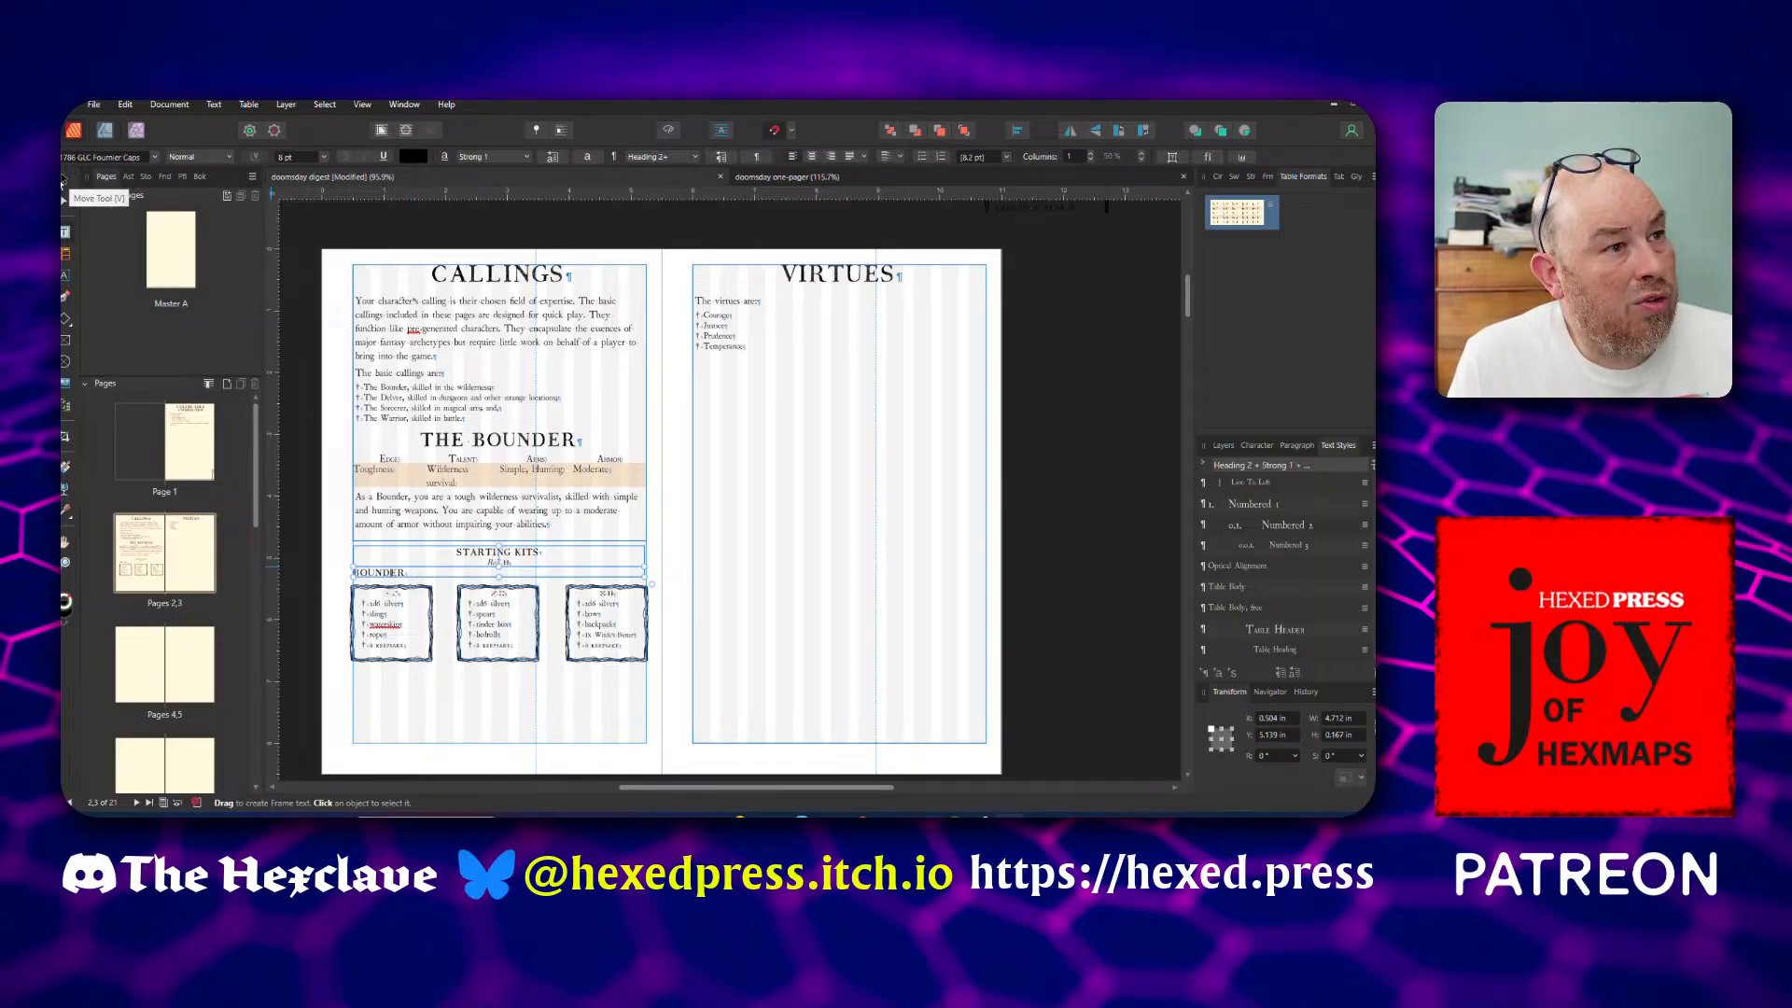
{"action": "left_click", "coordinate": [327, 411]}
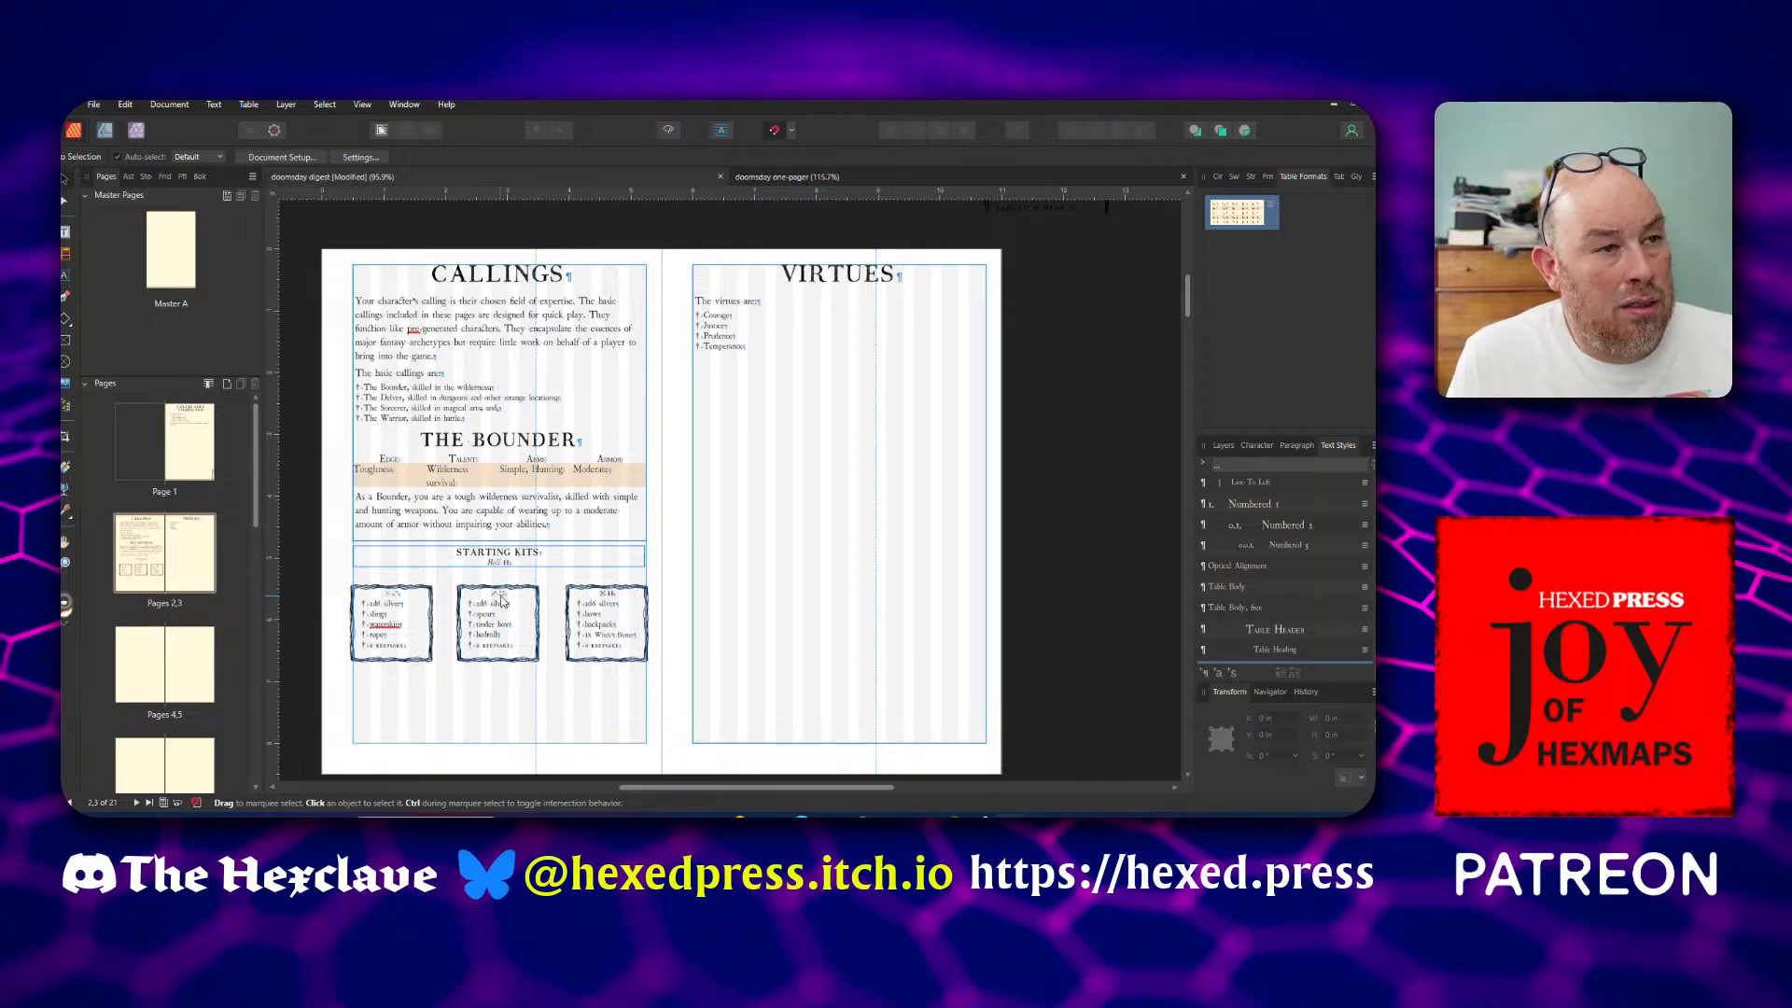
Move the three Bounder kit boxes up together to sit directly under the Starting Kits heading, at a Y position of 5.25 in
{"action": "scroll", "coordinate": [501, 602], "scroll_direction": "up", "scroll_amount": 1}
{"action": "scroll", "coordinate": [501, 602], "scroll_direction": "up", "scroll_amount": 1}
{"action": "scroll", "coordinate": [575, 737], "scroll_direction": "left", "scroll_amount": 3}
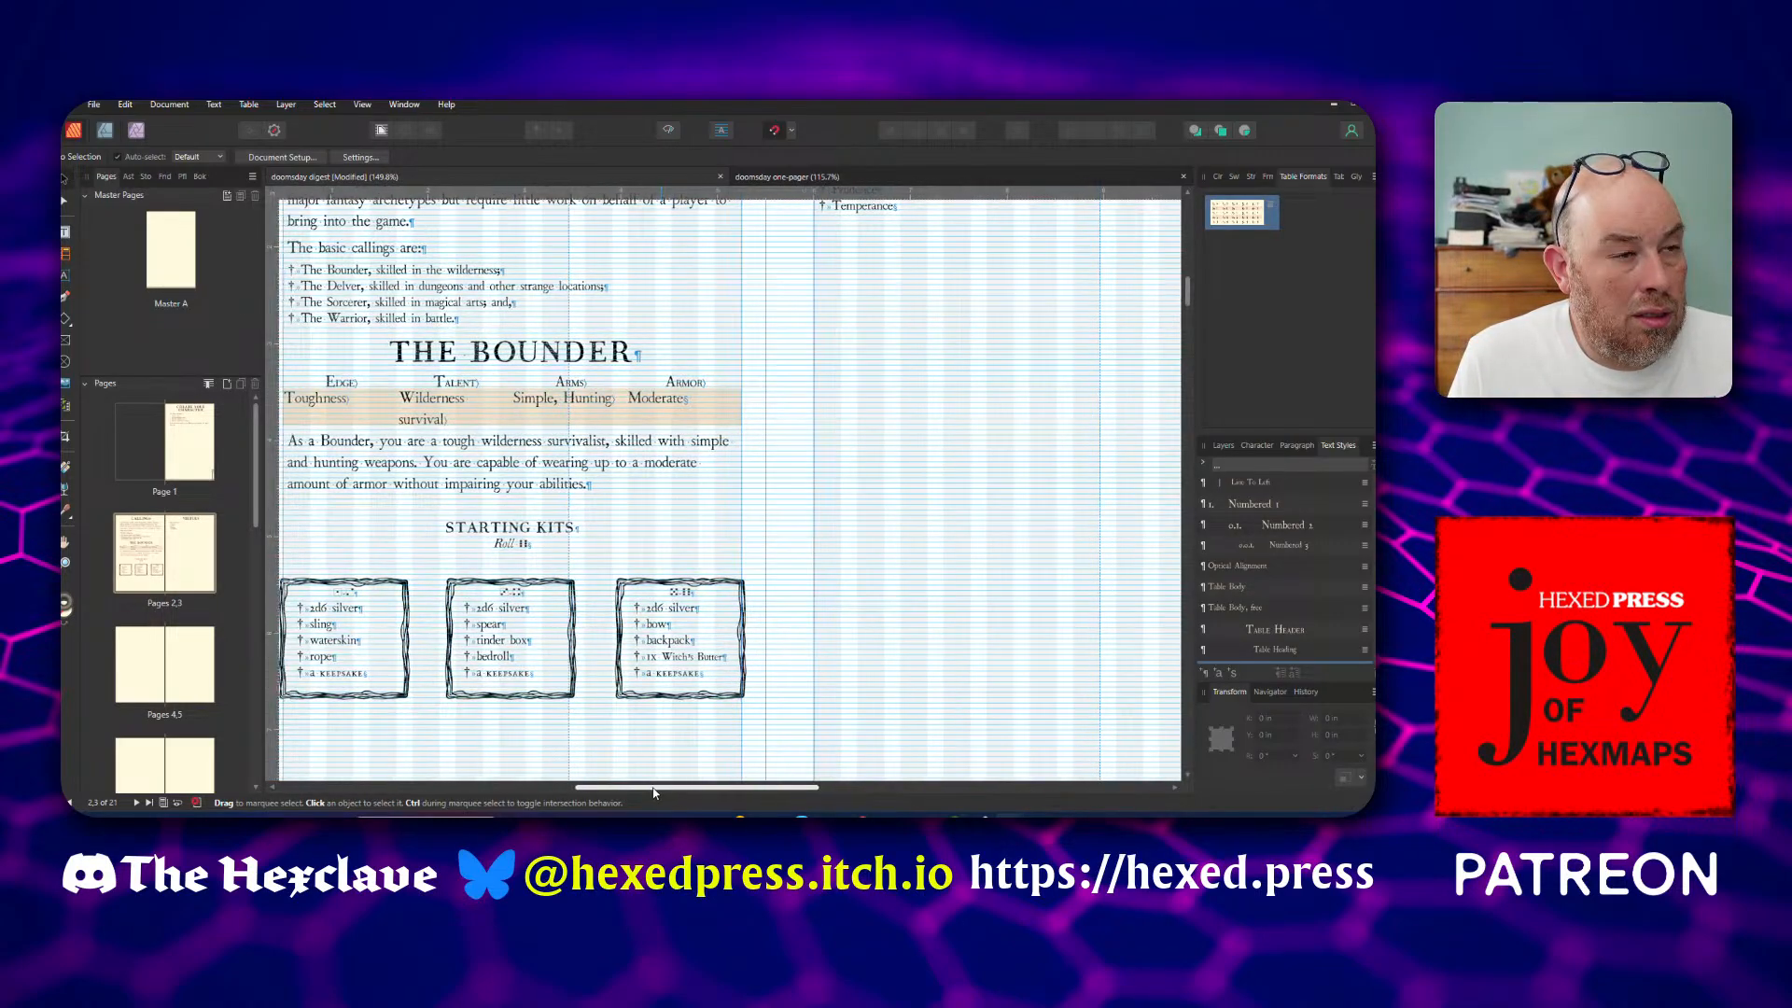
{"action": "scroll", "coordinate": [567, 649], "scroll_direction": "up", "scroll_amount": 1}
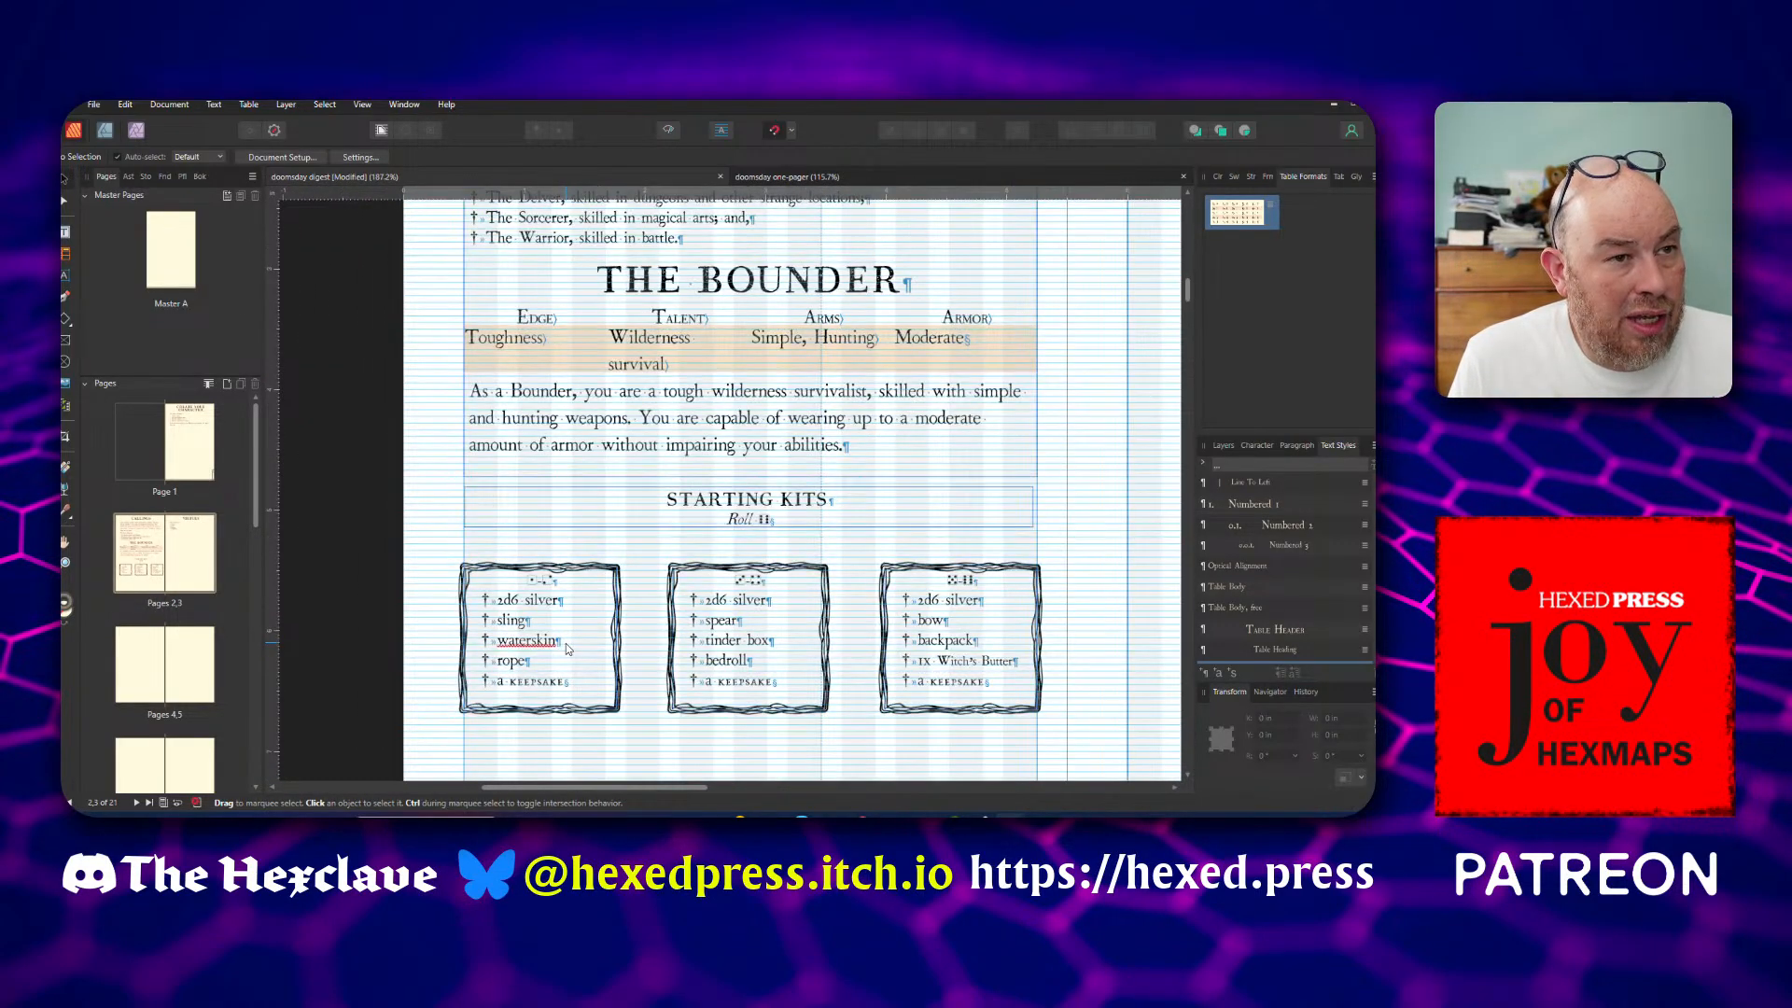
{"action": "scroll", "coordinate": [567, 648], "scroll_direction": "up", "scroll_amount": 1}
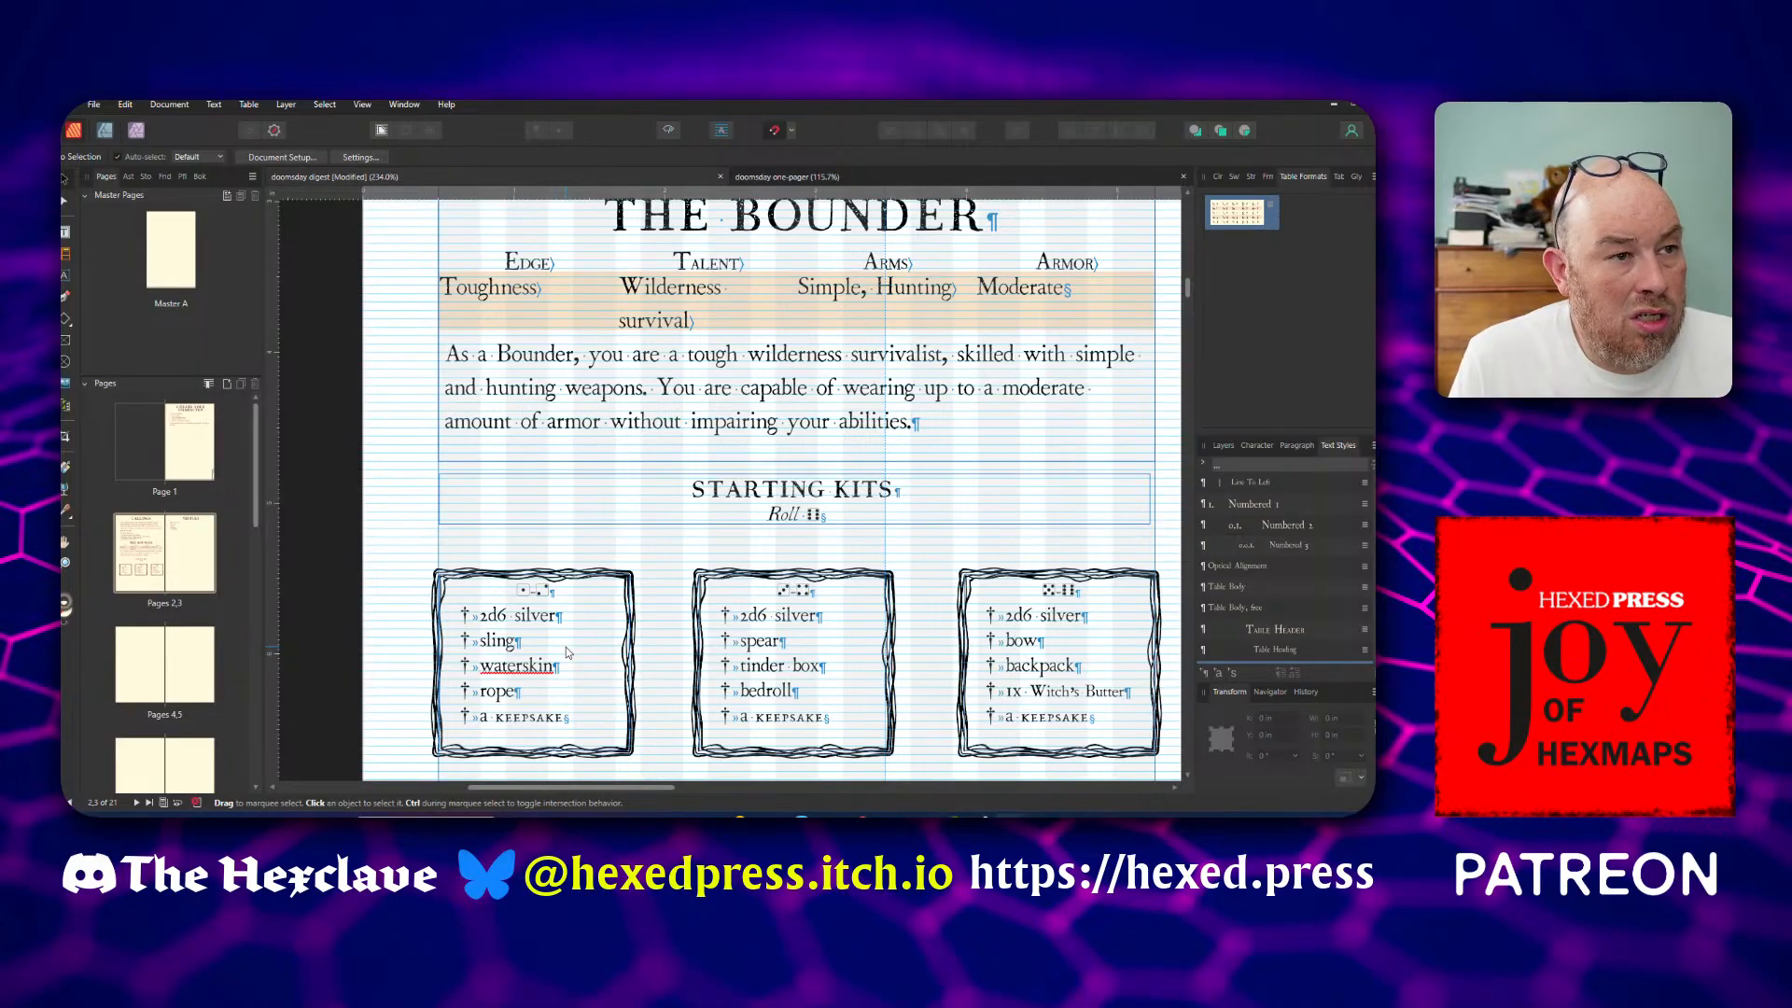
{"action": "left_click", "coordinate": [625, 659]}
{"action": "left_click", "coordinate": [747, 674], "text": "shift"}
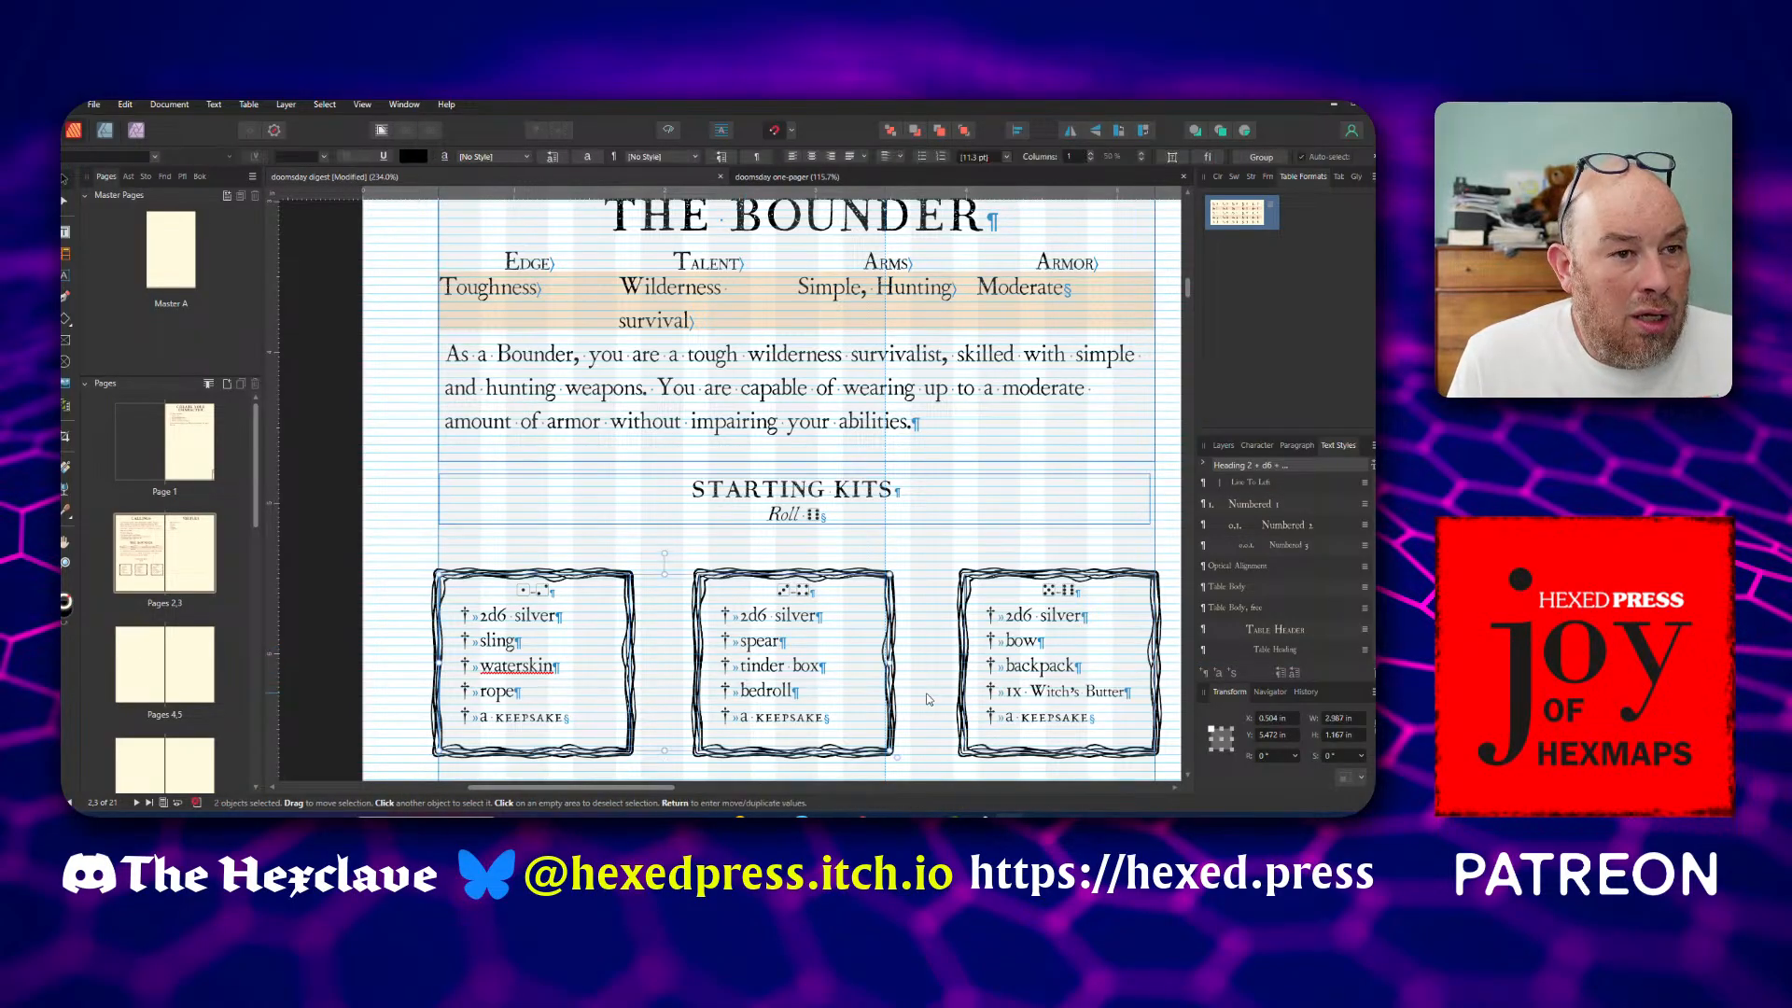
{"action": "left_click", "coordinate": [976, 702], "text": "shift"}
{"action": "left_click_drag", "start_coordinate": [975, 701], "coordinate": [980, 668]}
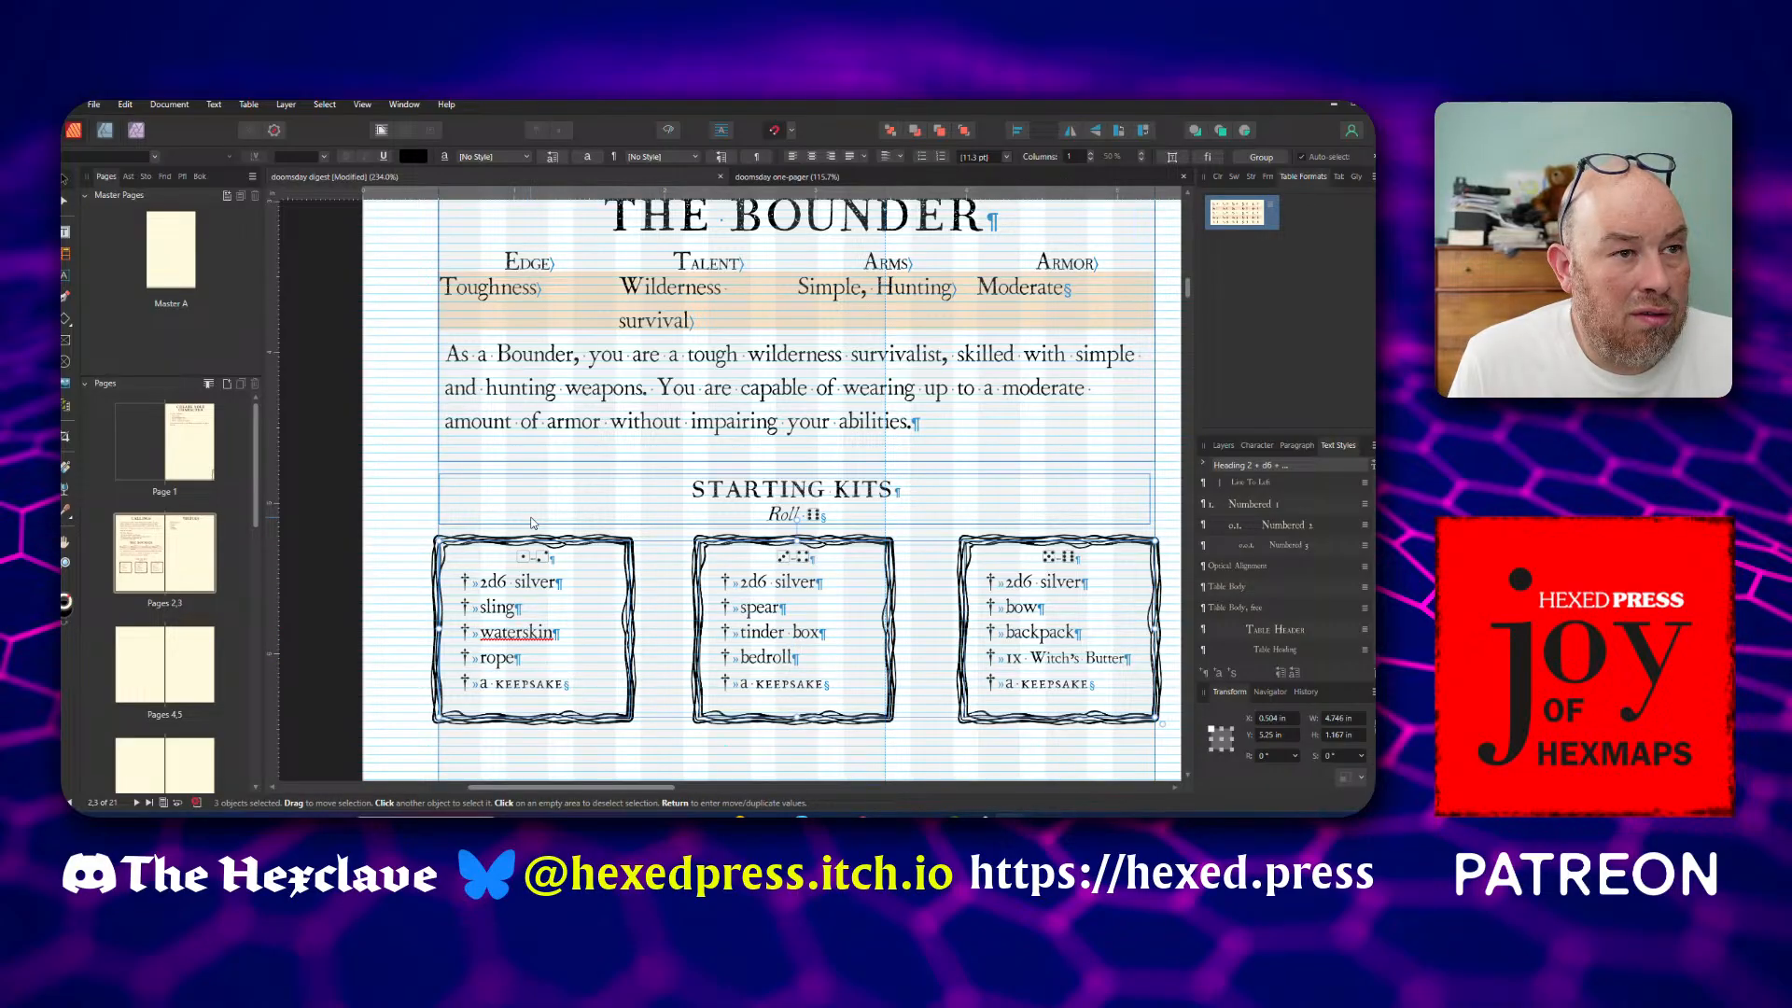
Deselect the Starting Kits heading and examine how the kits sit below the Bounder description on the Callings page
{"action": "double_click", "coordinate": [706, 492]}
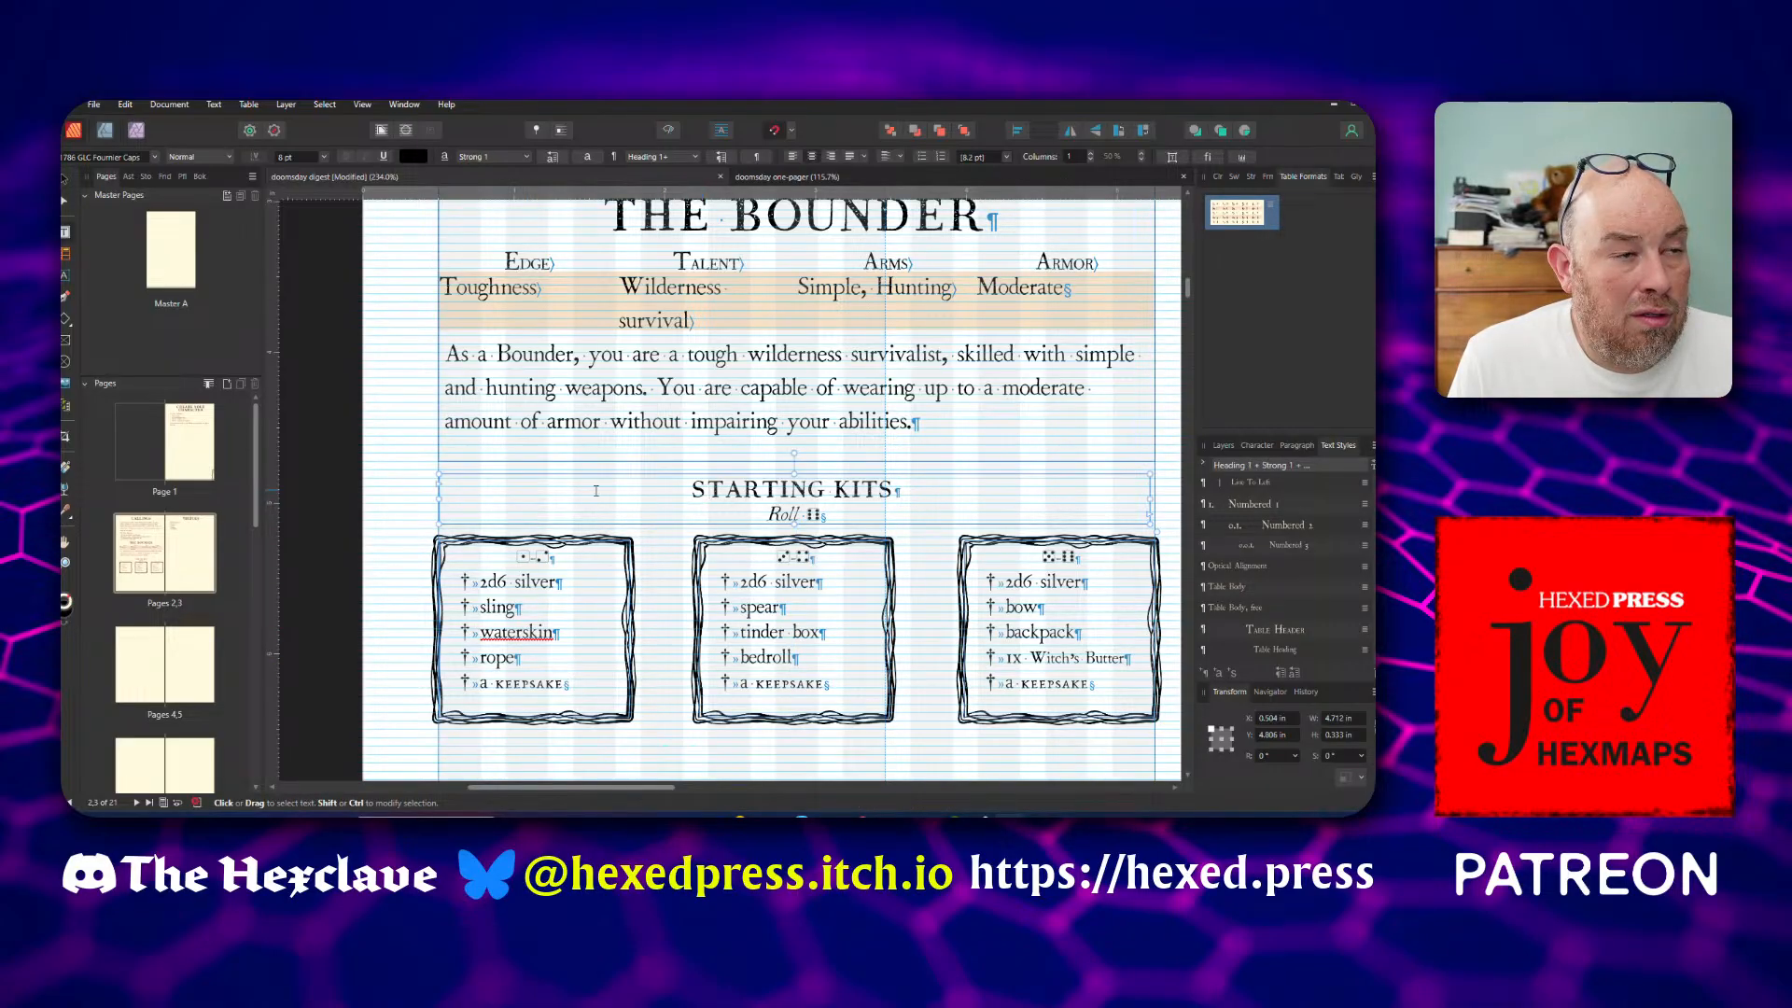
{"action": "key", "text": "Escape"}
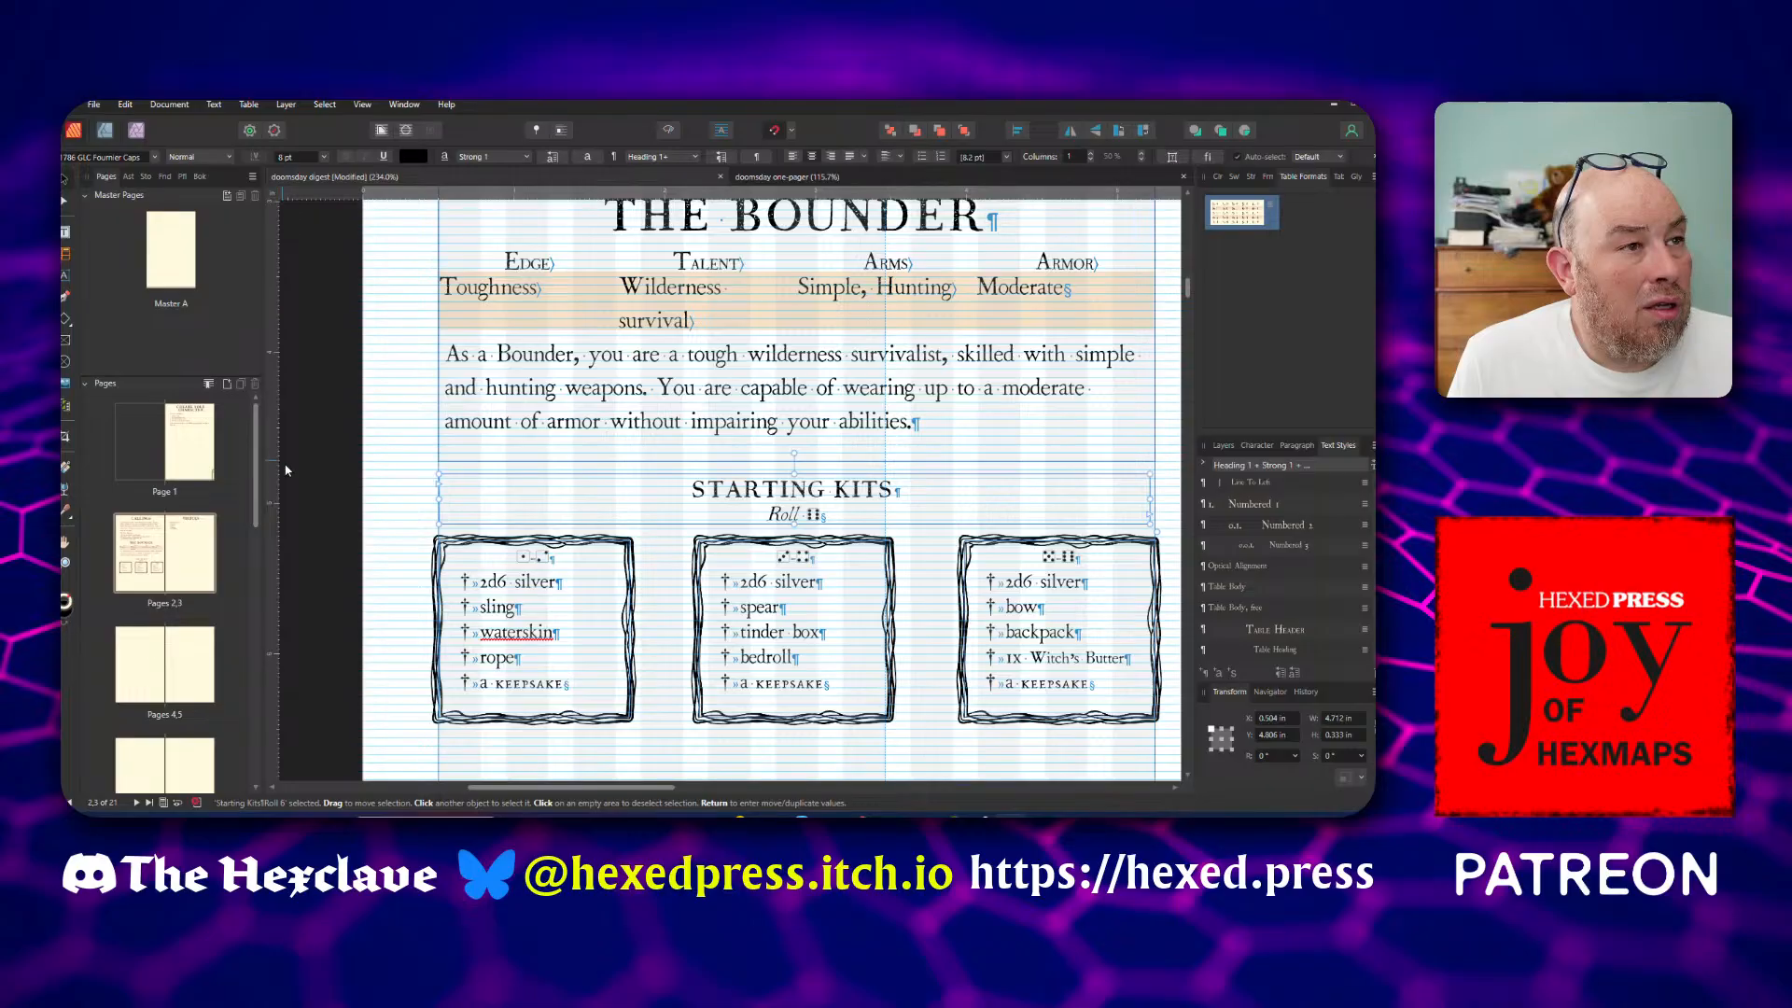
{"action": "left_click", "coordinate": [326, 483]}
{"action": "scroll", "coordinate": [327, 483], "scroll_direction": "down", "scroll_amount": 2}
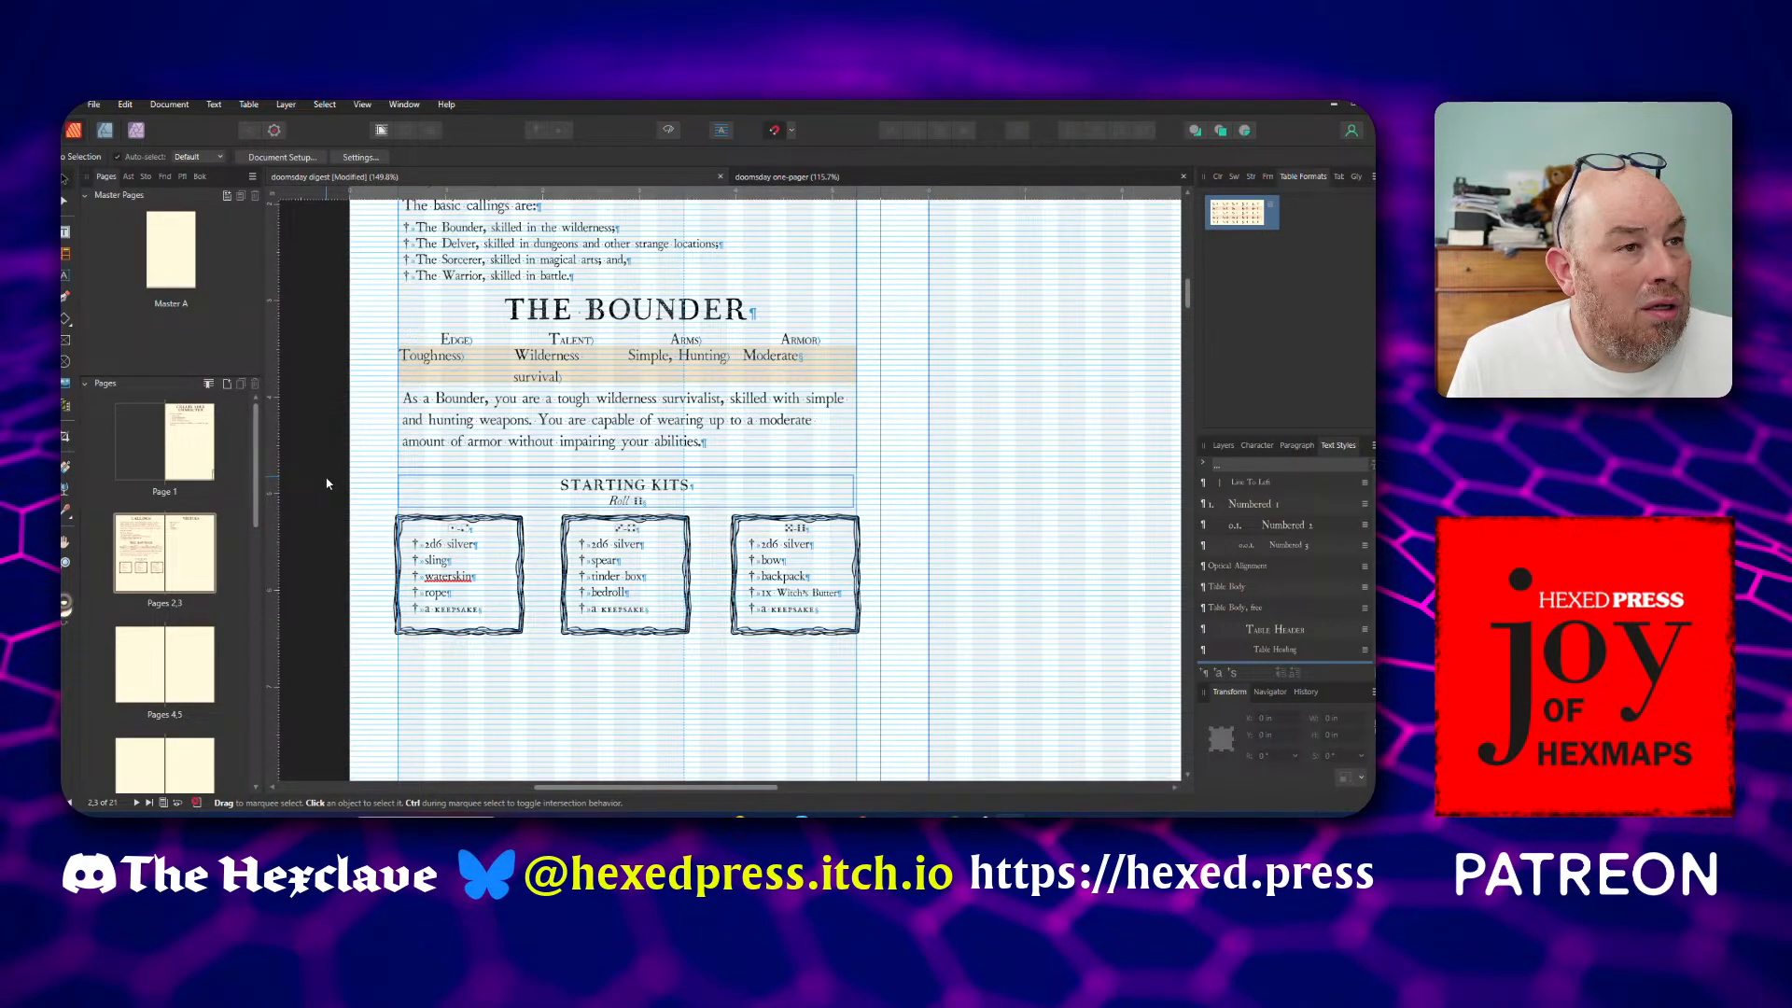
{"action": "scroll", "coordinate": [327, 483], "scroll_direction": "down", "scroll_amount": 1}
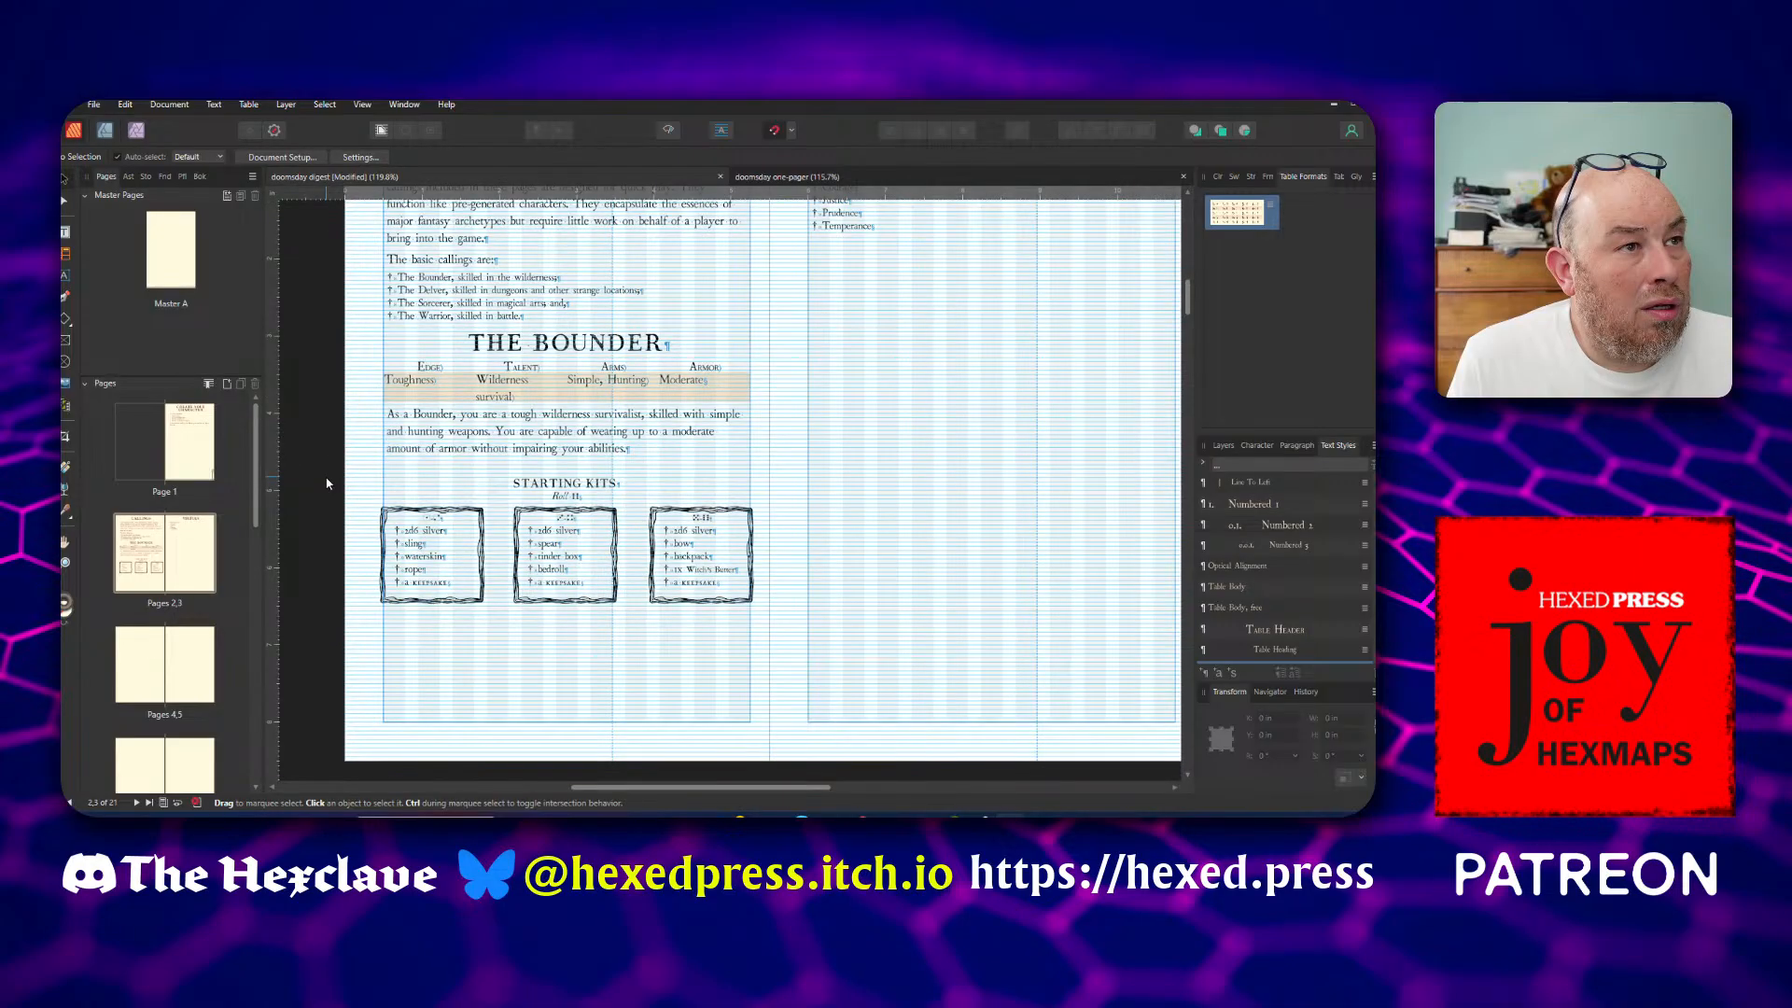
{"action": "scroll", "coordinate": [327, 483], "scroll_direction": "up", "scroll_amount": 3}
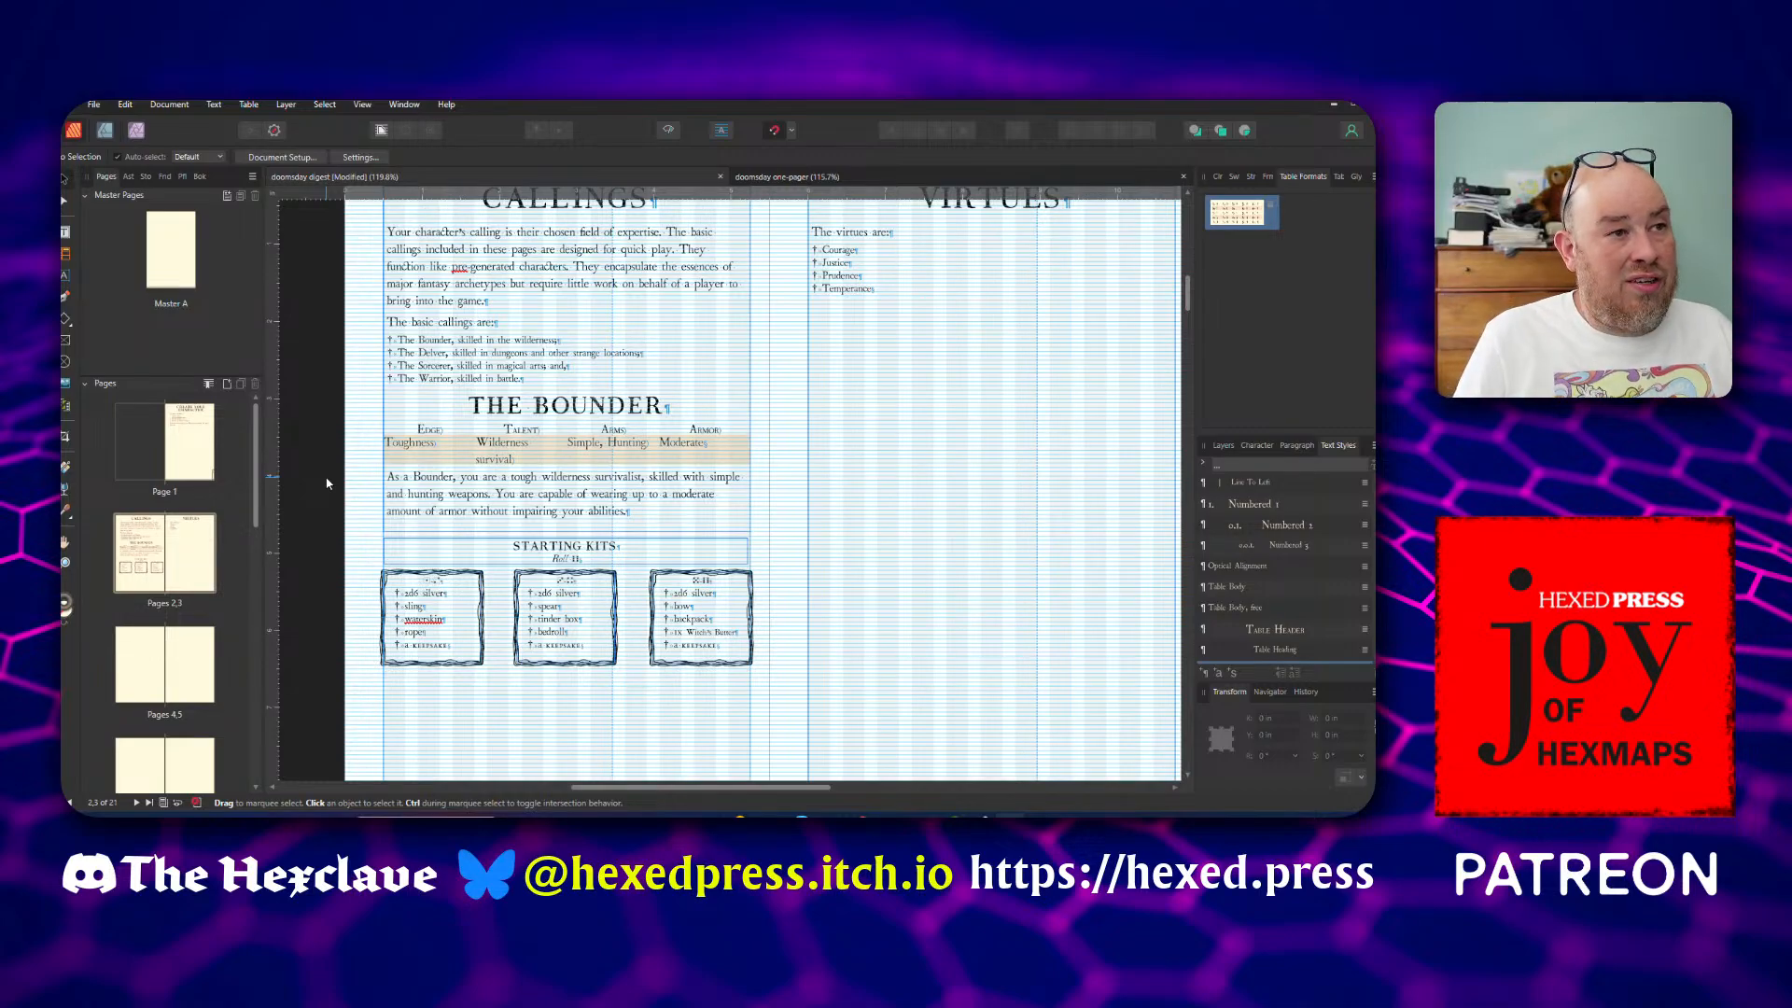
Save the digest document with the current Bounder layout on the Callings page
{"action": "scroll", "coordinate": [327, 483], "scroll_direction": "down", "scroll_amount": 2}
{"action": "scroll", "coordinate": [327, 482], "scroll_direction": "up", "scroll_amount": 2}
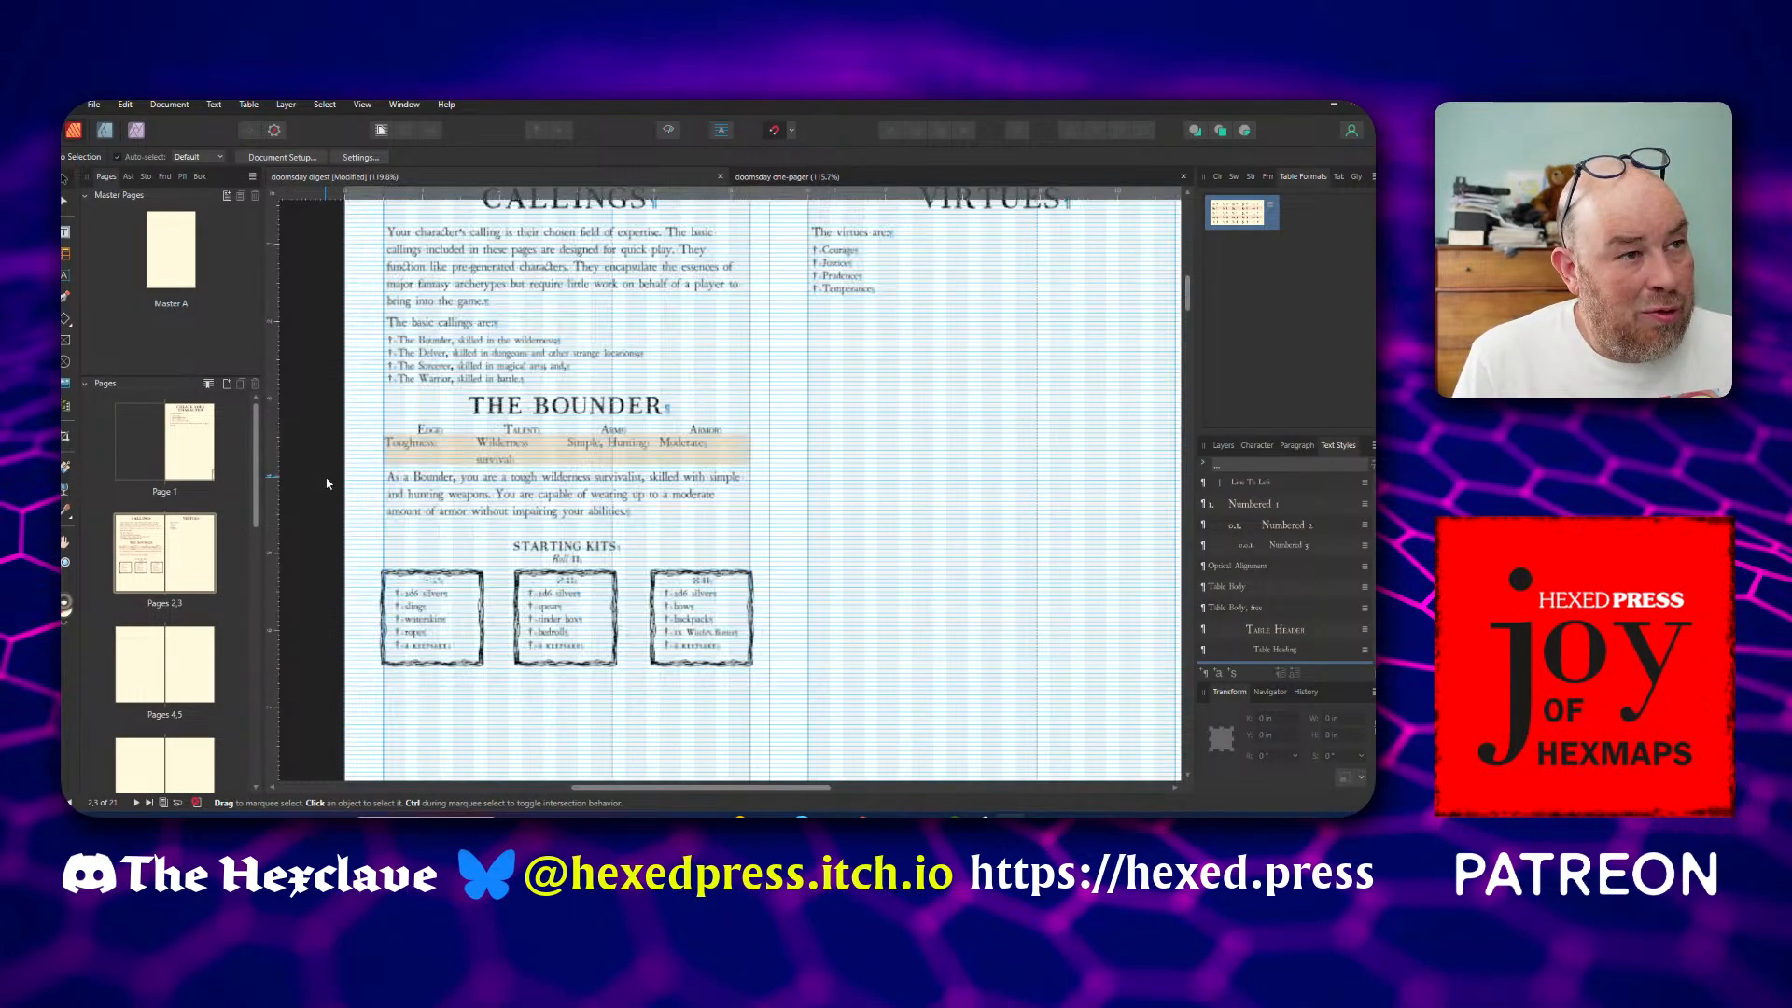
{"action": "scroll", "coordinate": [327, 483], "scroll_direction": "down", "scroll_amount": 3}
{"action": "scroll", "coordinate": [326, 483], "scroll_direction": "up", "scroll_amount": 2}
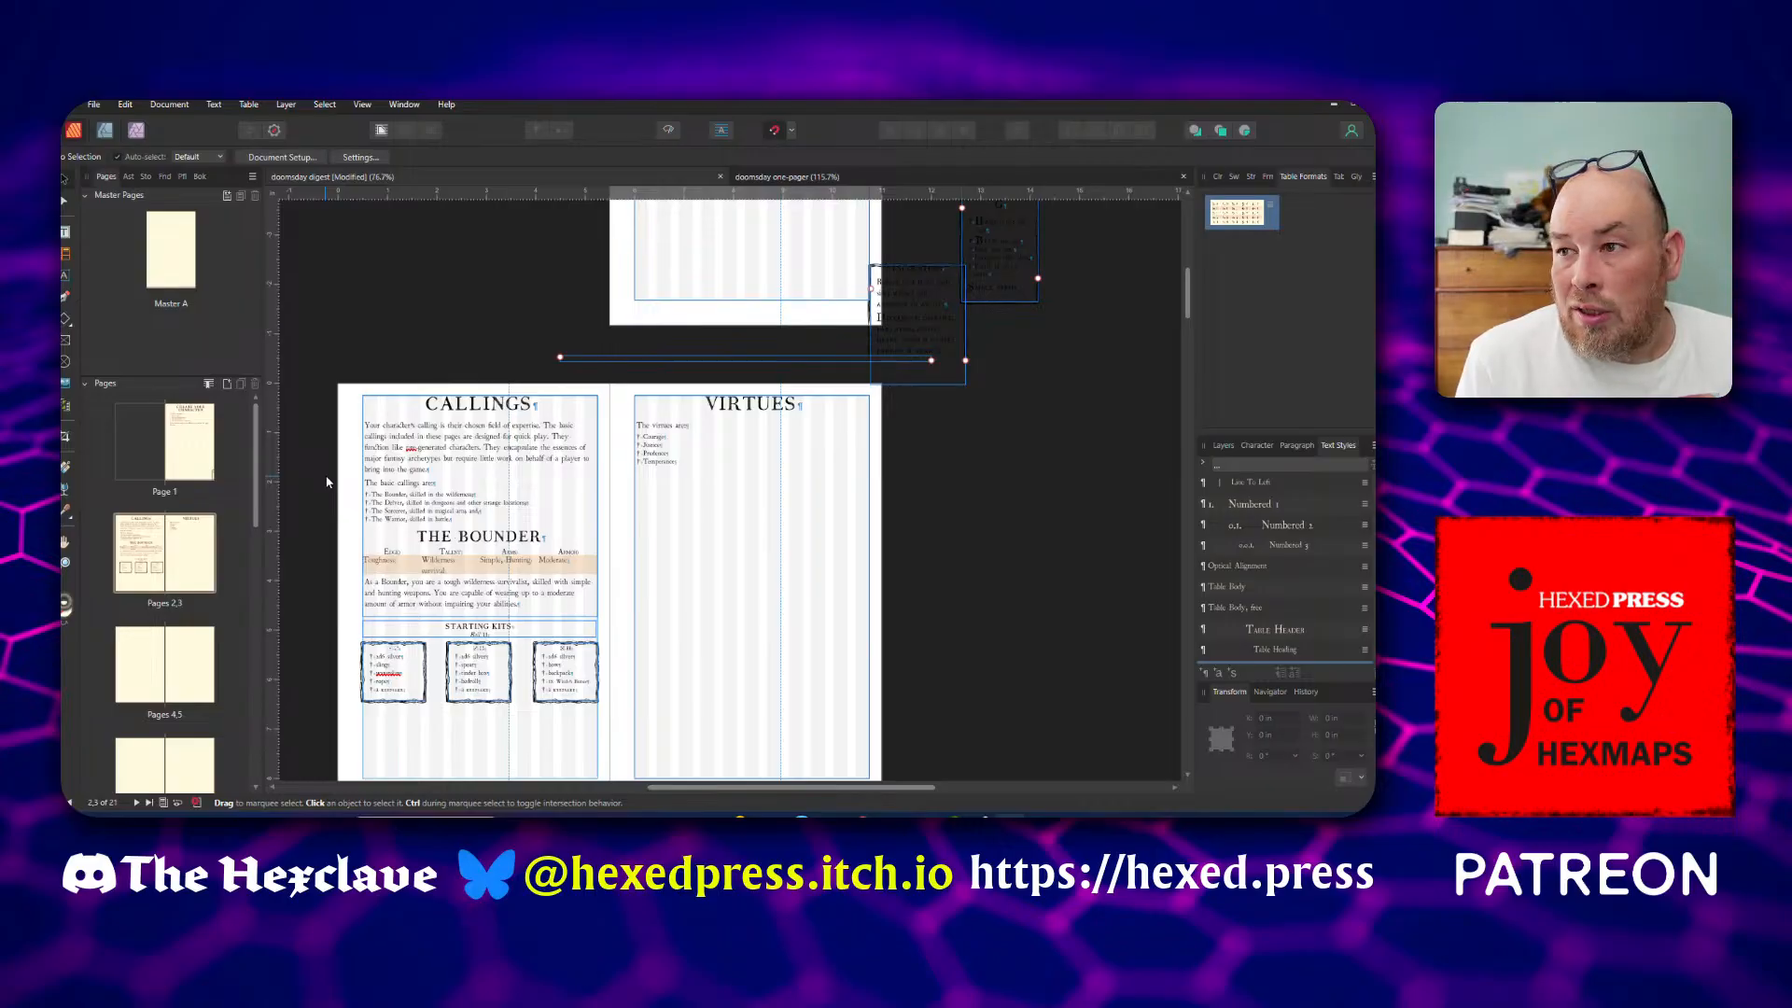
{"action": "key", "text": "ctrl+s"}
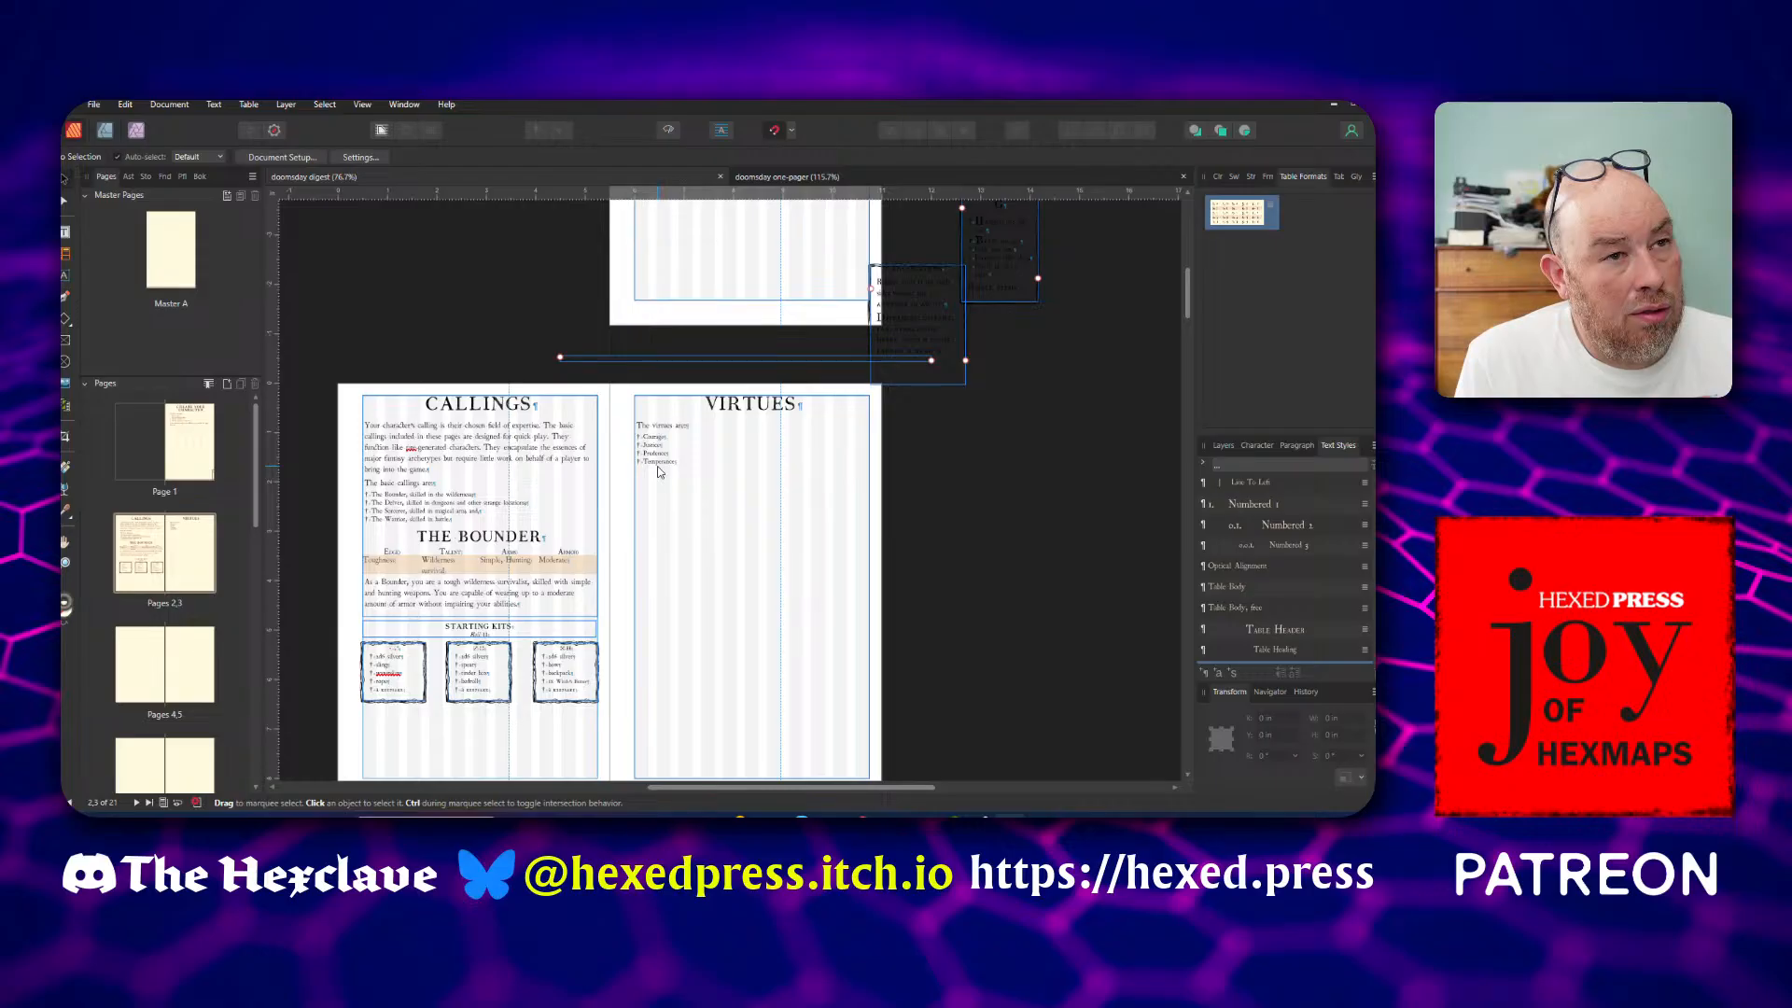
Add six pages based on Master A after page 2, using the Flow Pages option
{"action": "left_click", "coordinate": [702, 444]}
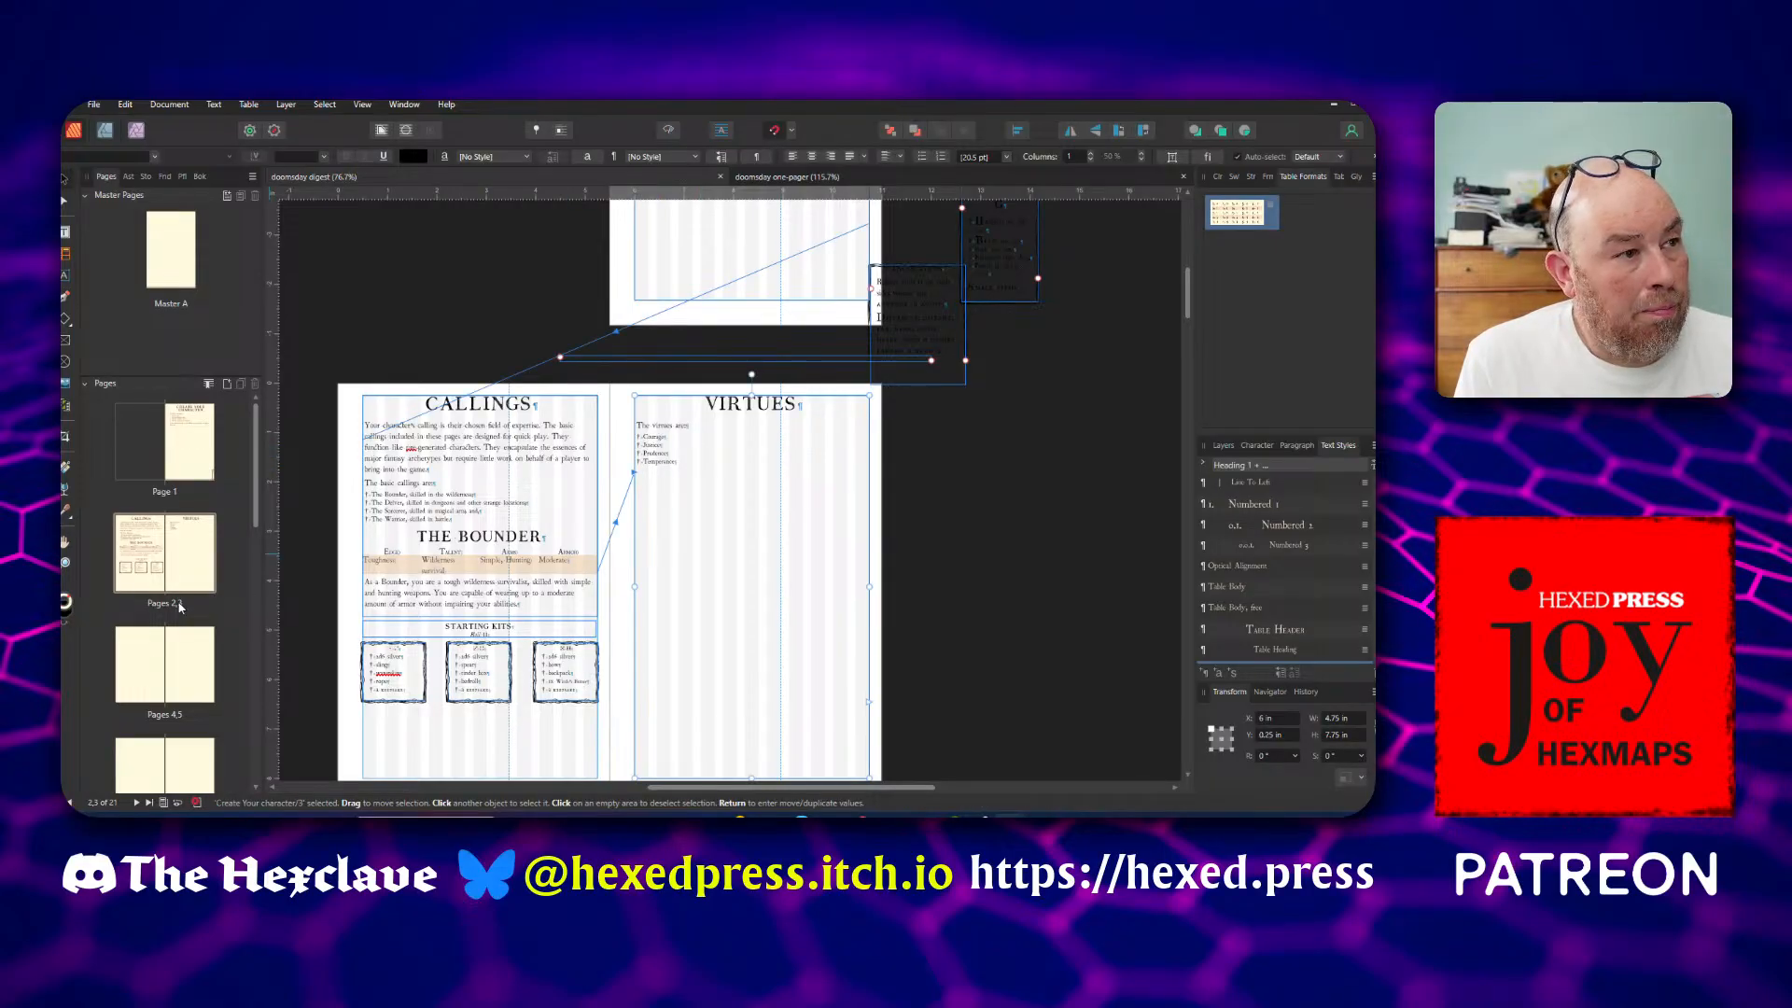
{"action": "left_click", "coordinate": [227, 383]}
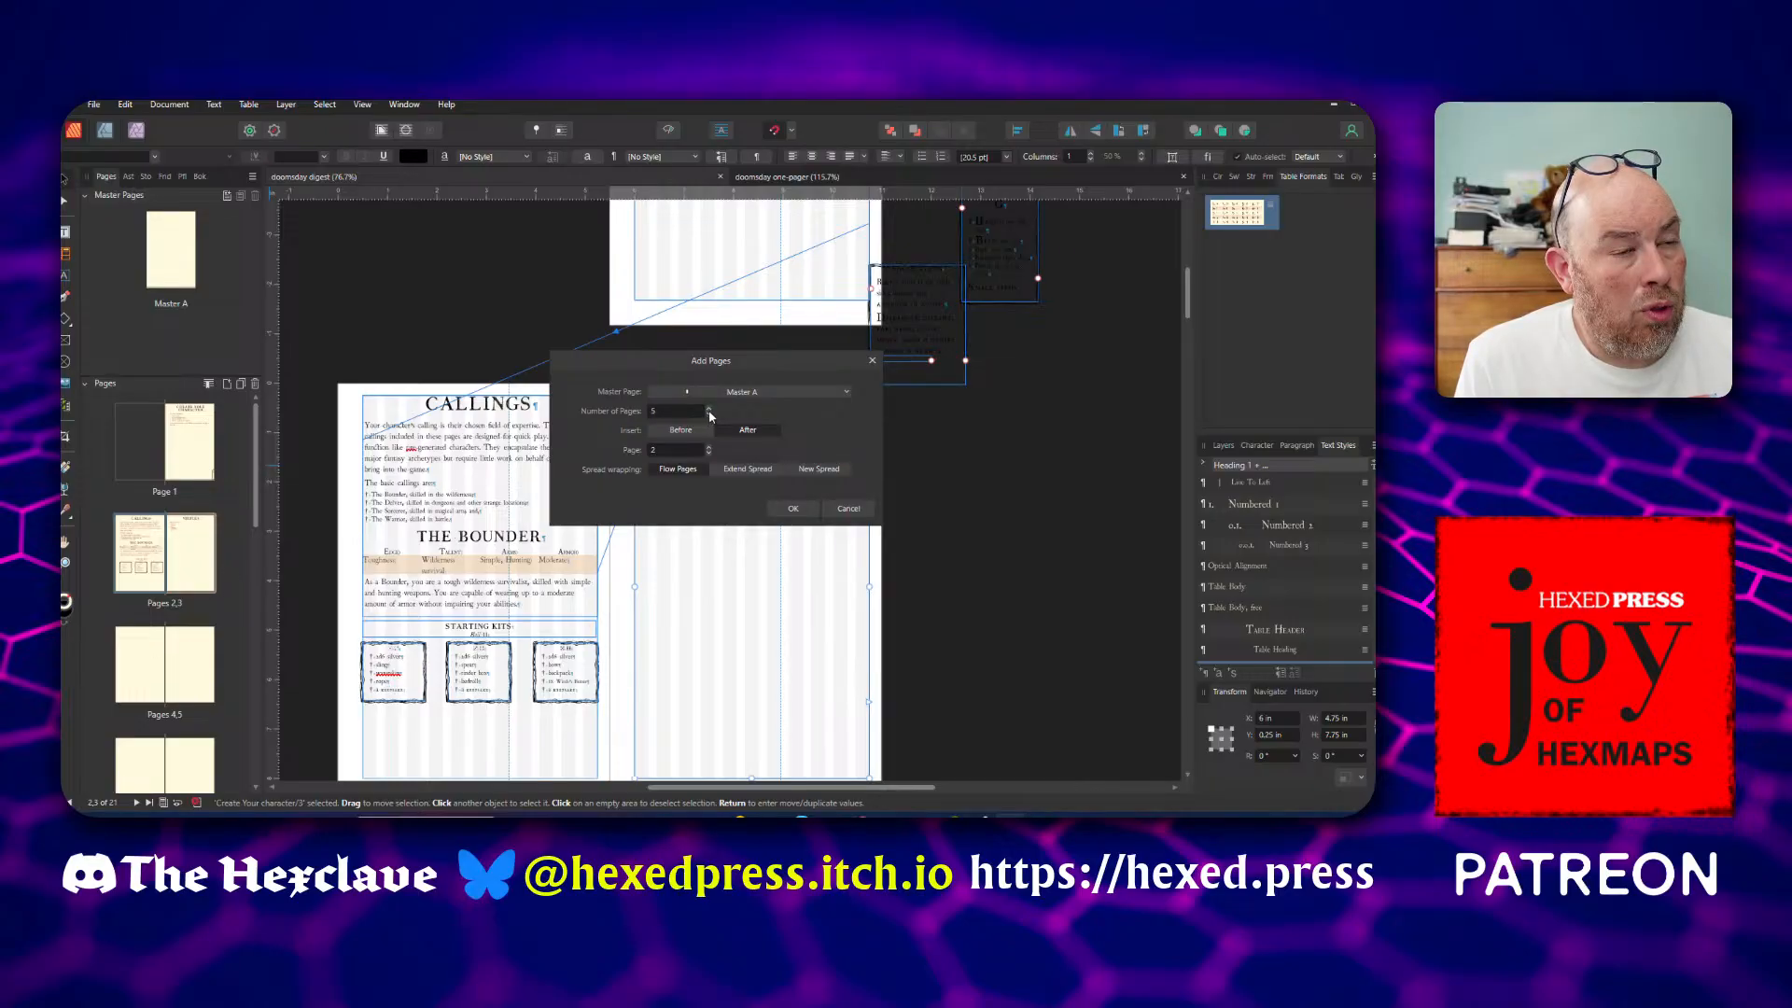
{"action": "left_click", "coordinate": [709, 410]}
{"action": "left_click", "coordinate": [791, 509]}
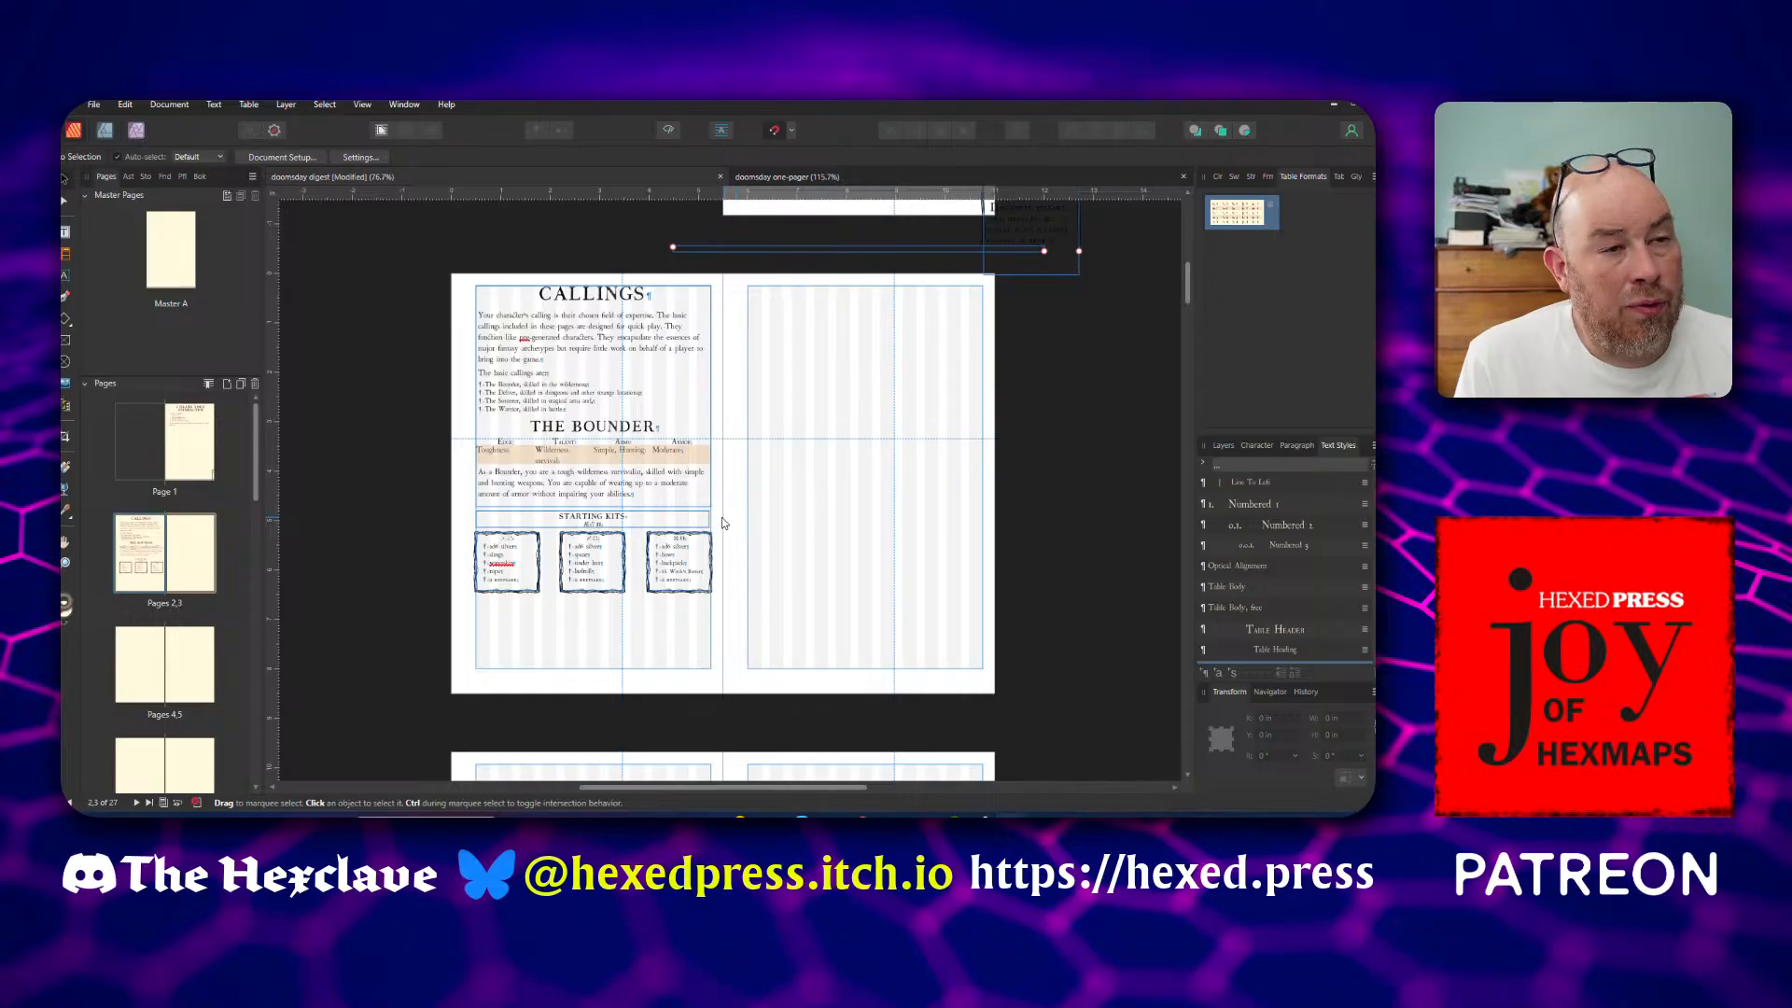
Draw a text frame about 4.75 by 7.7 in within the margins of the blank page facing Callings
{"action": "left_click", "coordinate": [628, 412]}
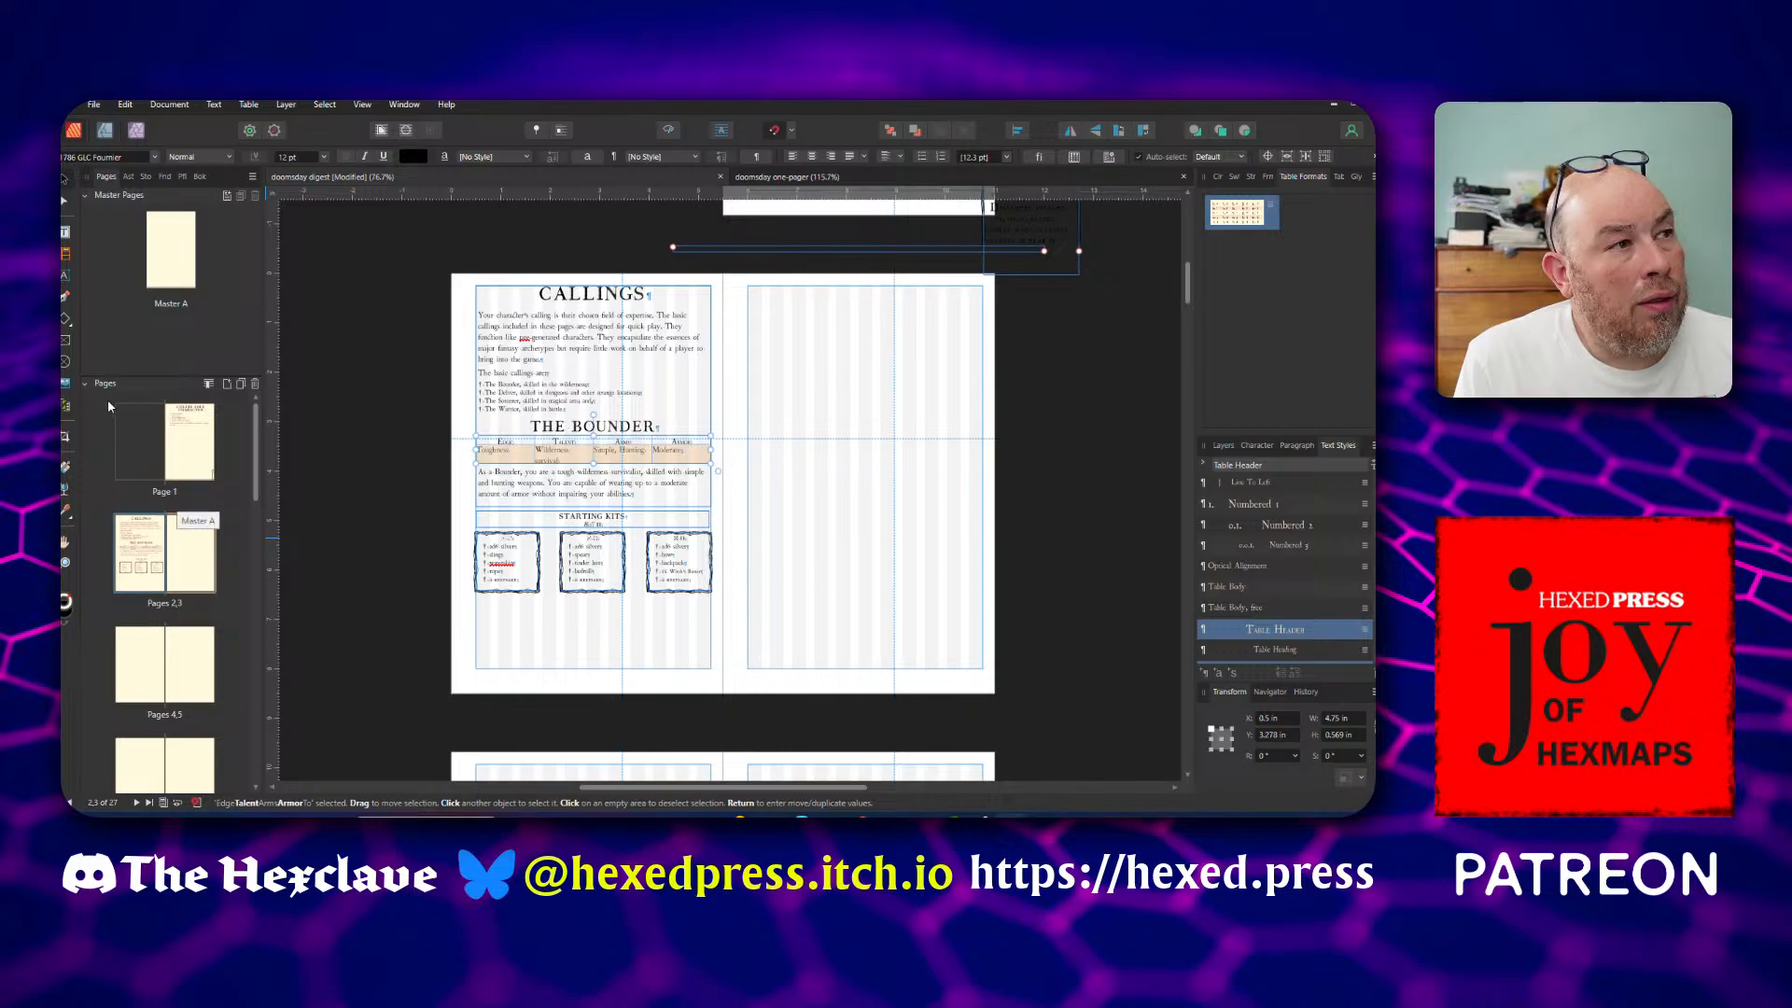
{"action": "left_click", "coordinate": [63, 234]}
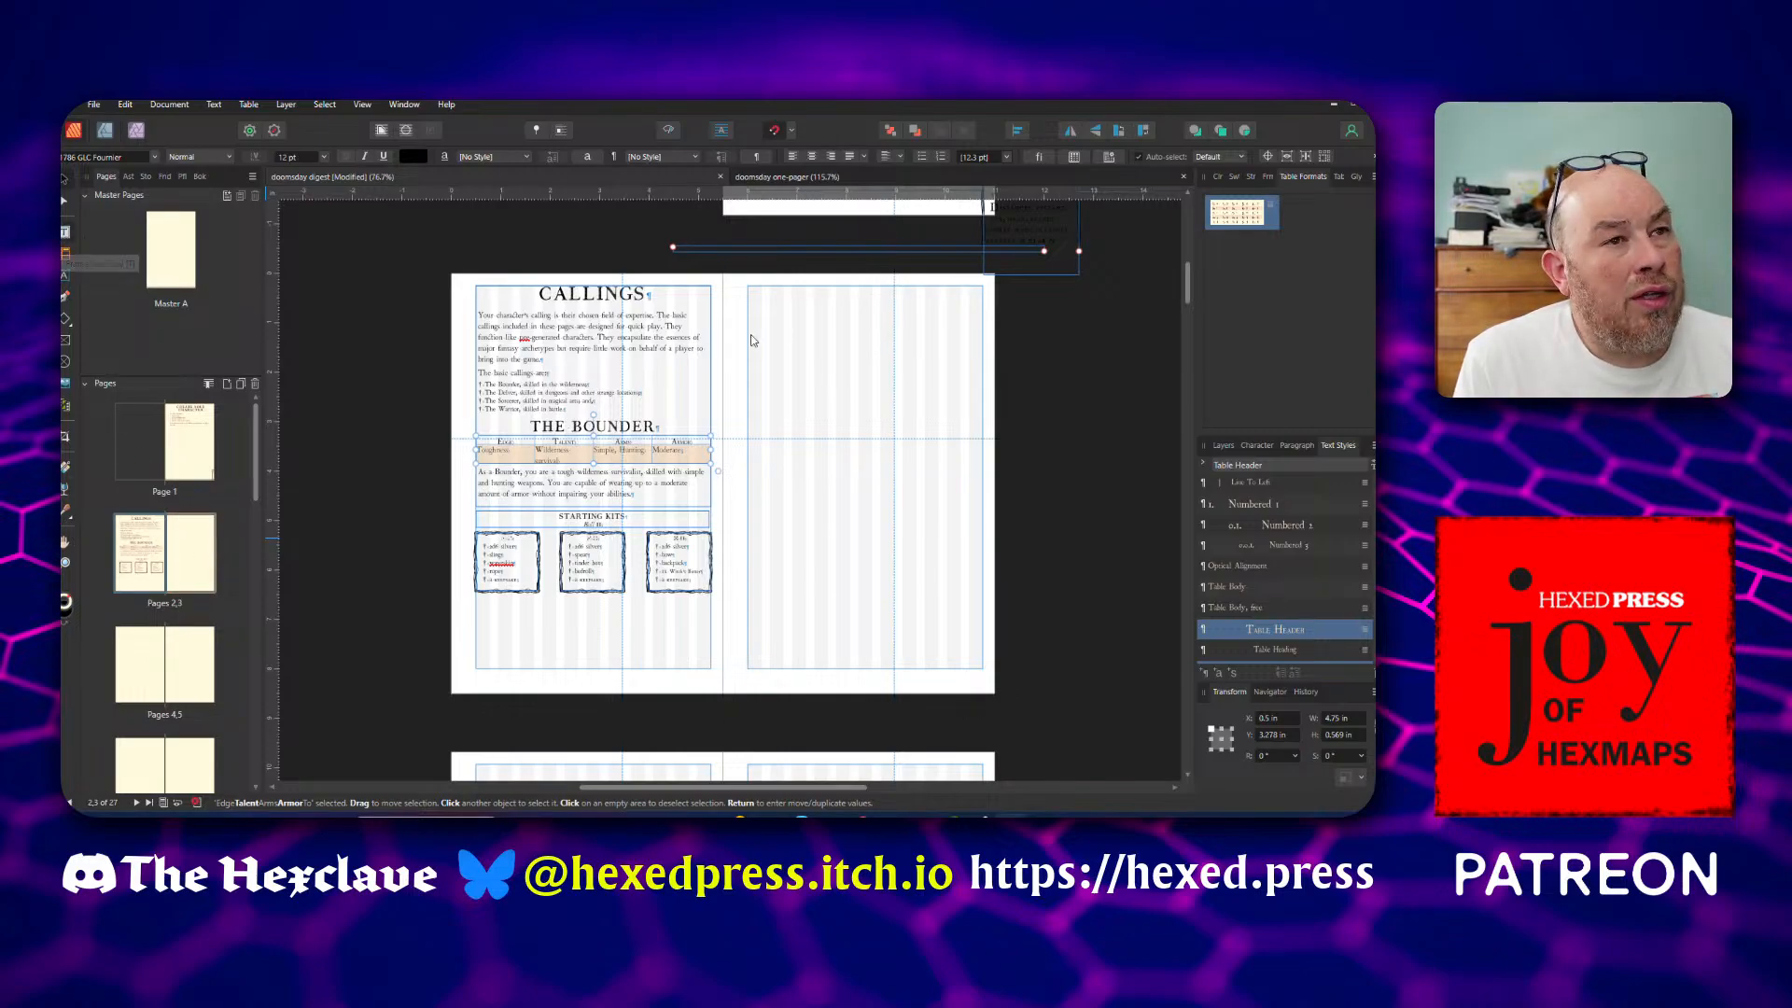
{"action": "left_click_drag", "start_coordinate": [742, 286], "coordinate": [982, 666]}
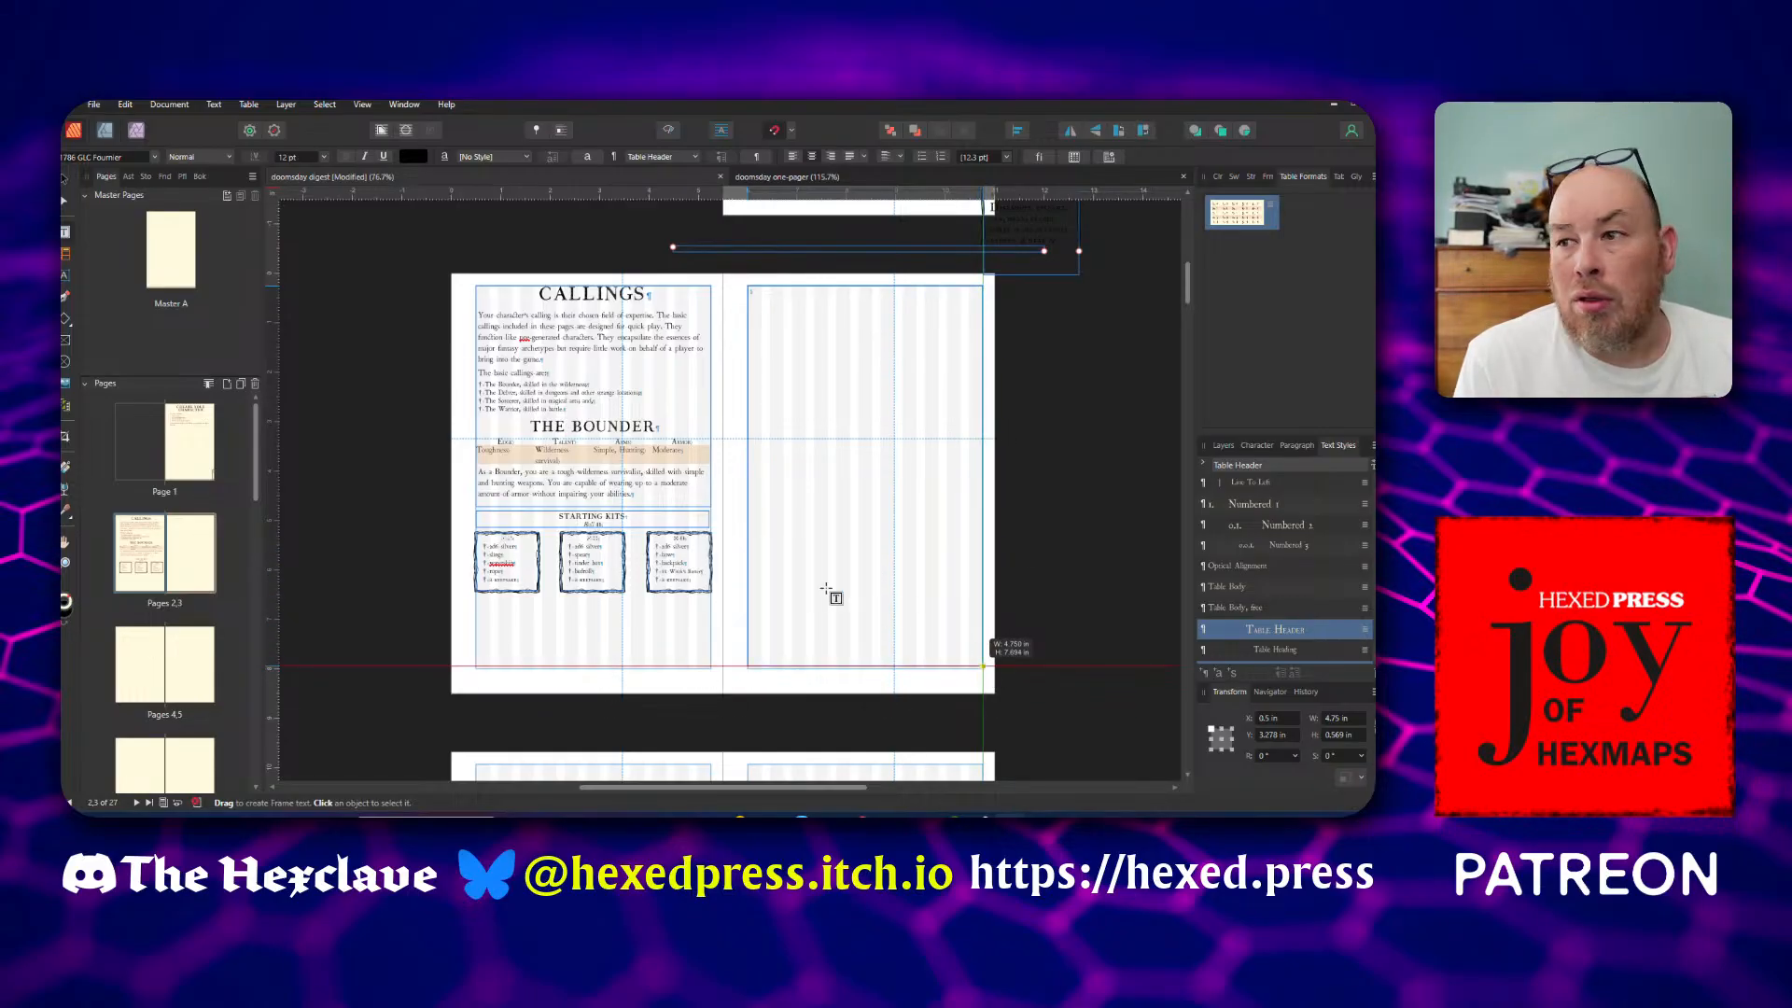
Link the text flow of the Callings frame into the new frame on the facing page
{"action": "left_click", "coordinate": [645, 448]}
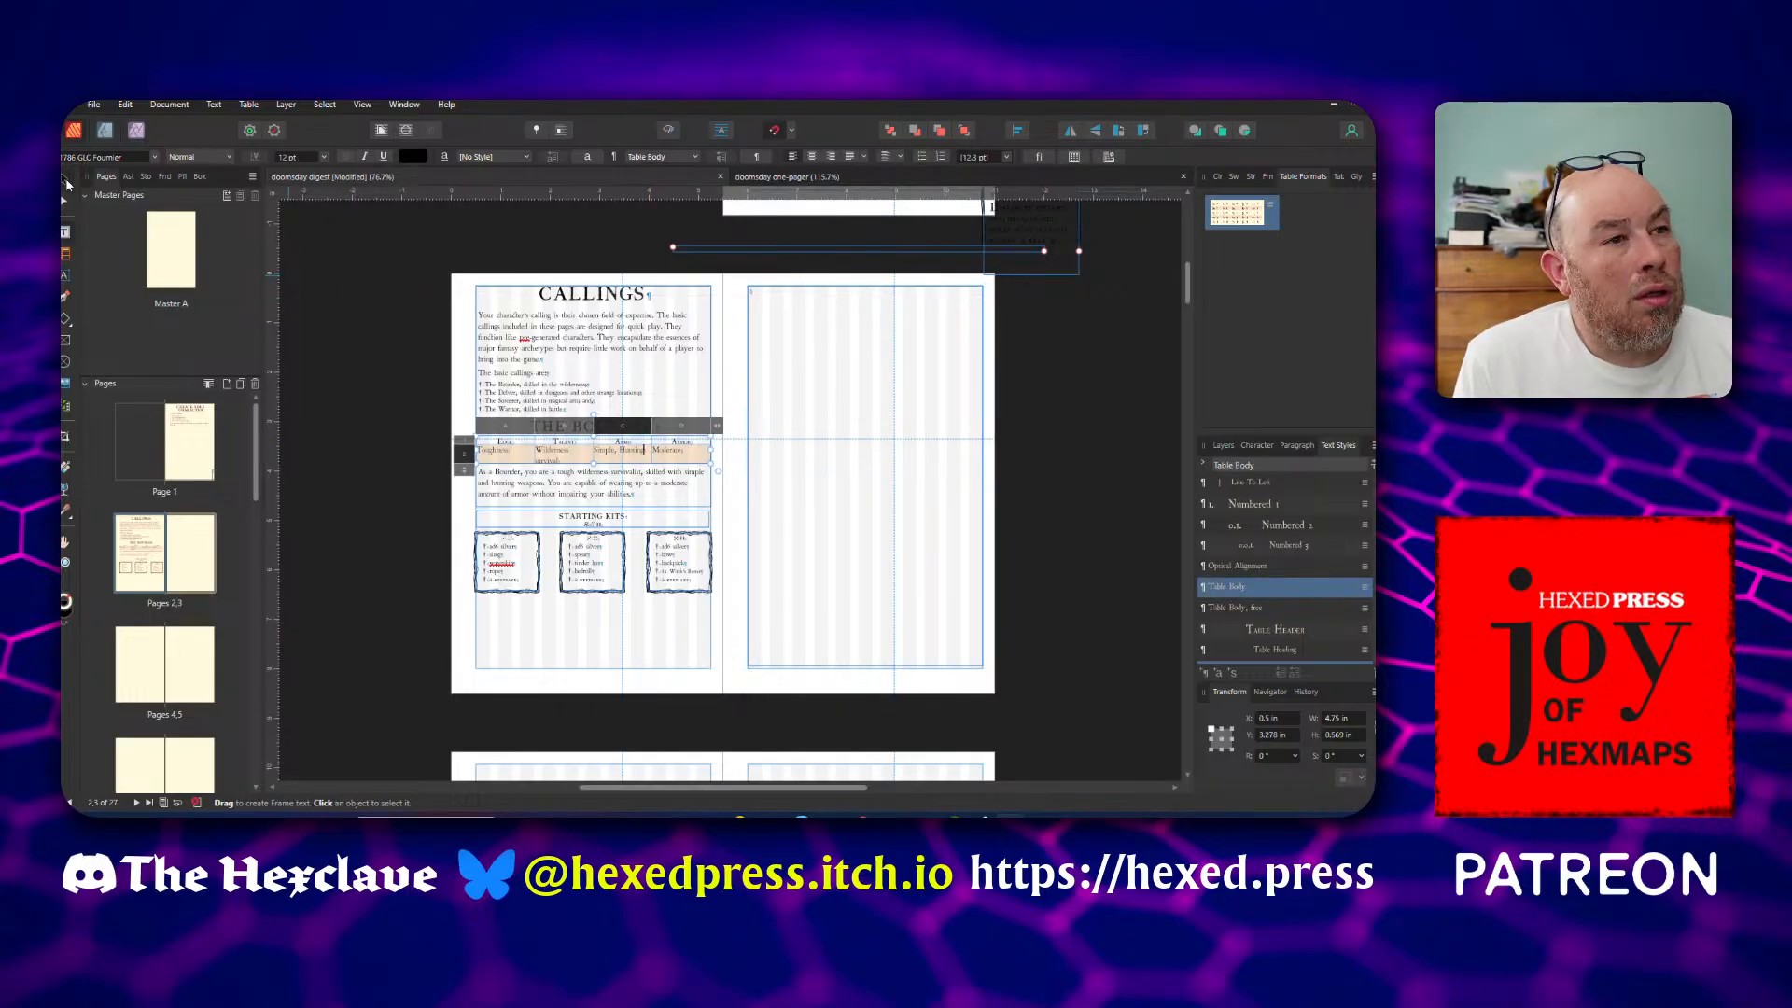
{"action": "left_click", "coordinate": [67, 184]}
{"action": "left_click", "coordinate": [669, 400]}
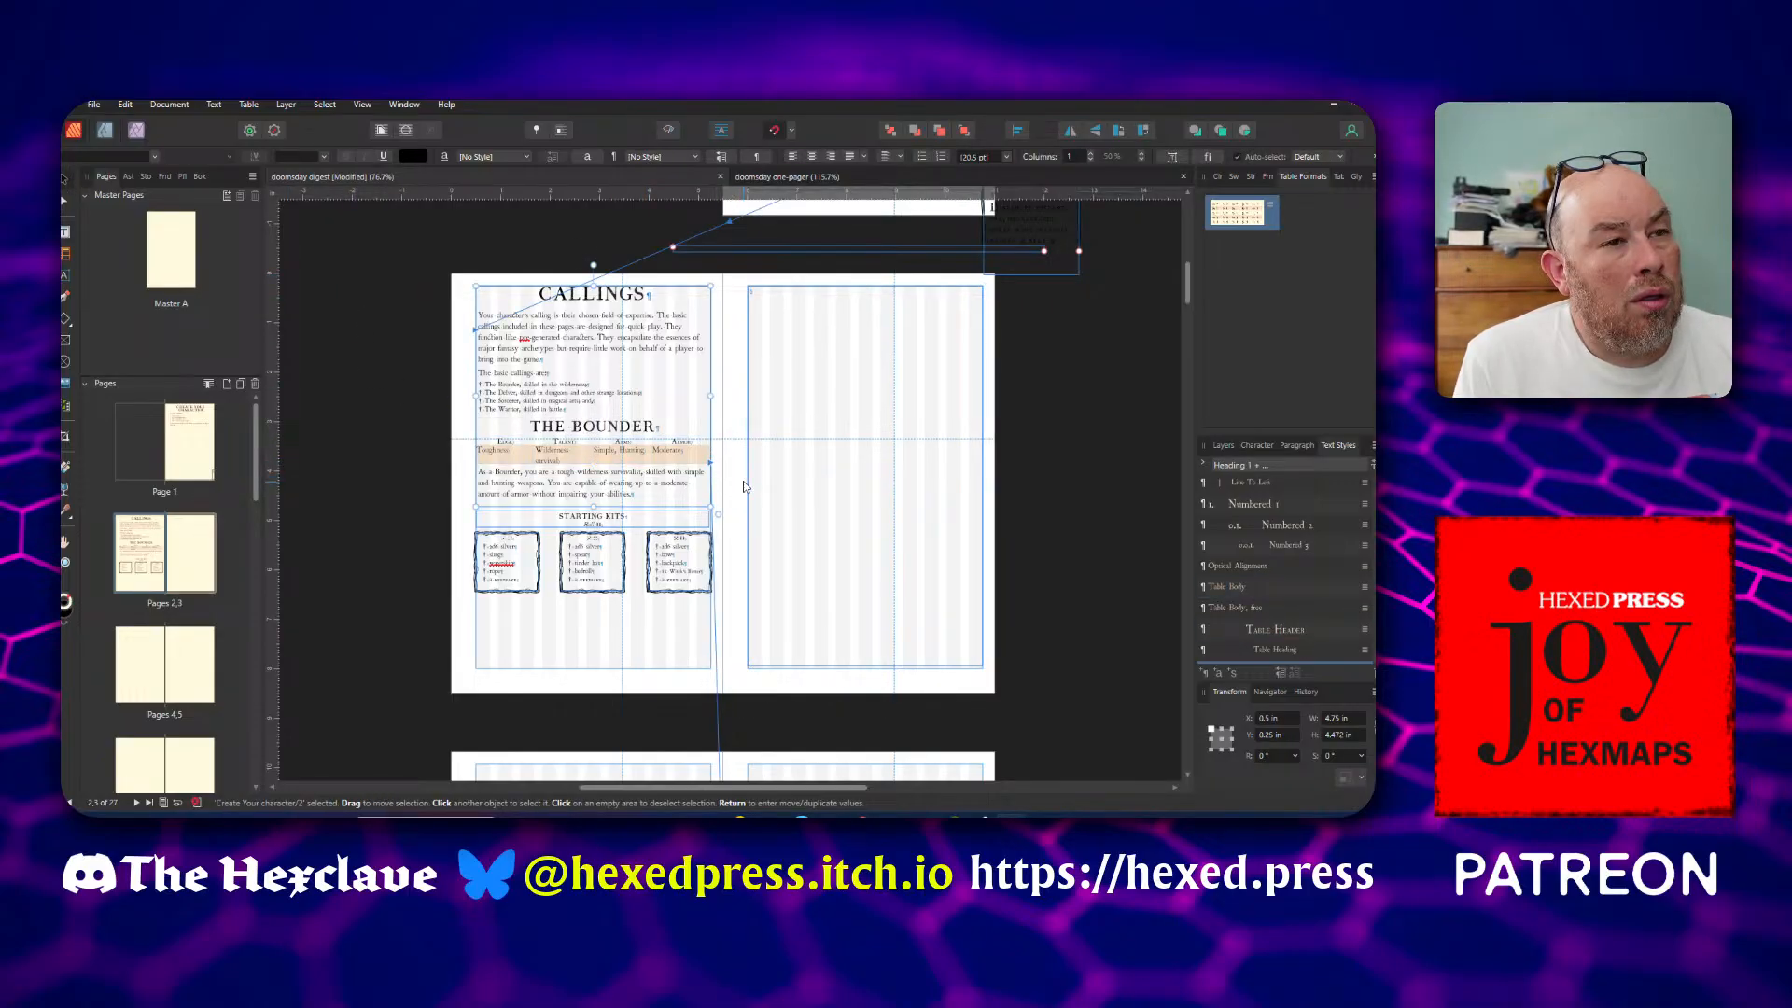
{"action": "scroll", "coordinate": [743, 485], "scroll_direction": "up", "scroll_amount": 3}
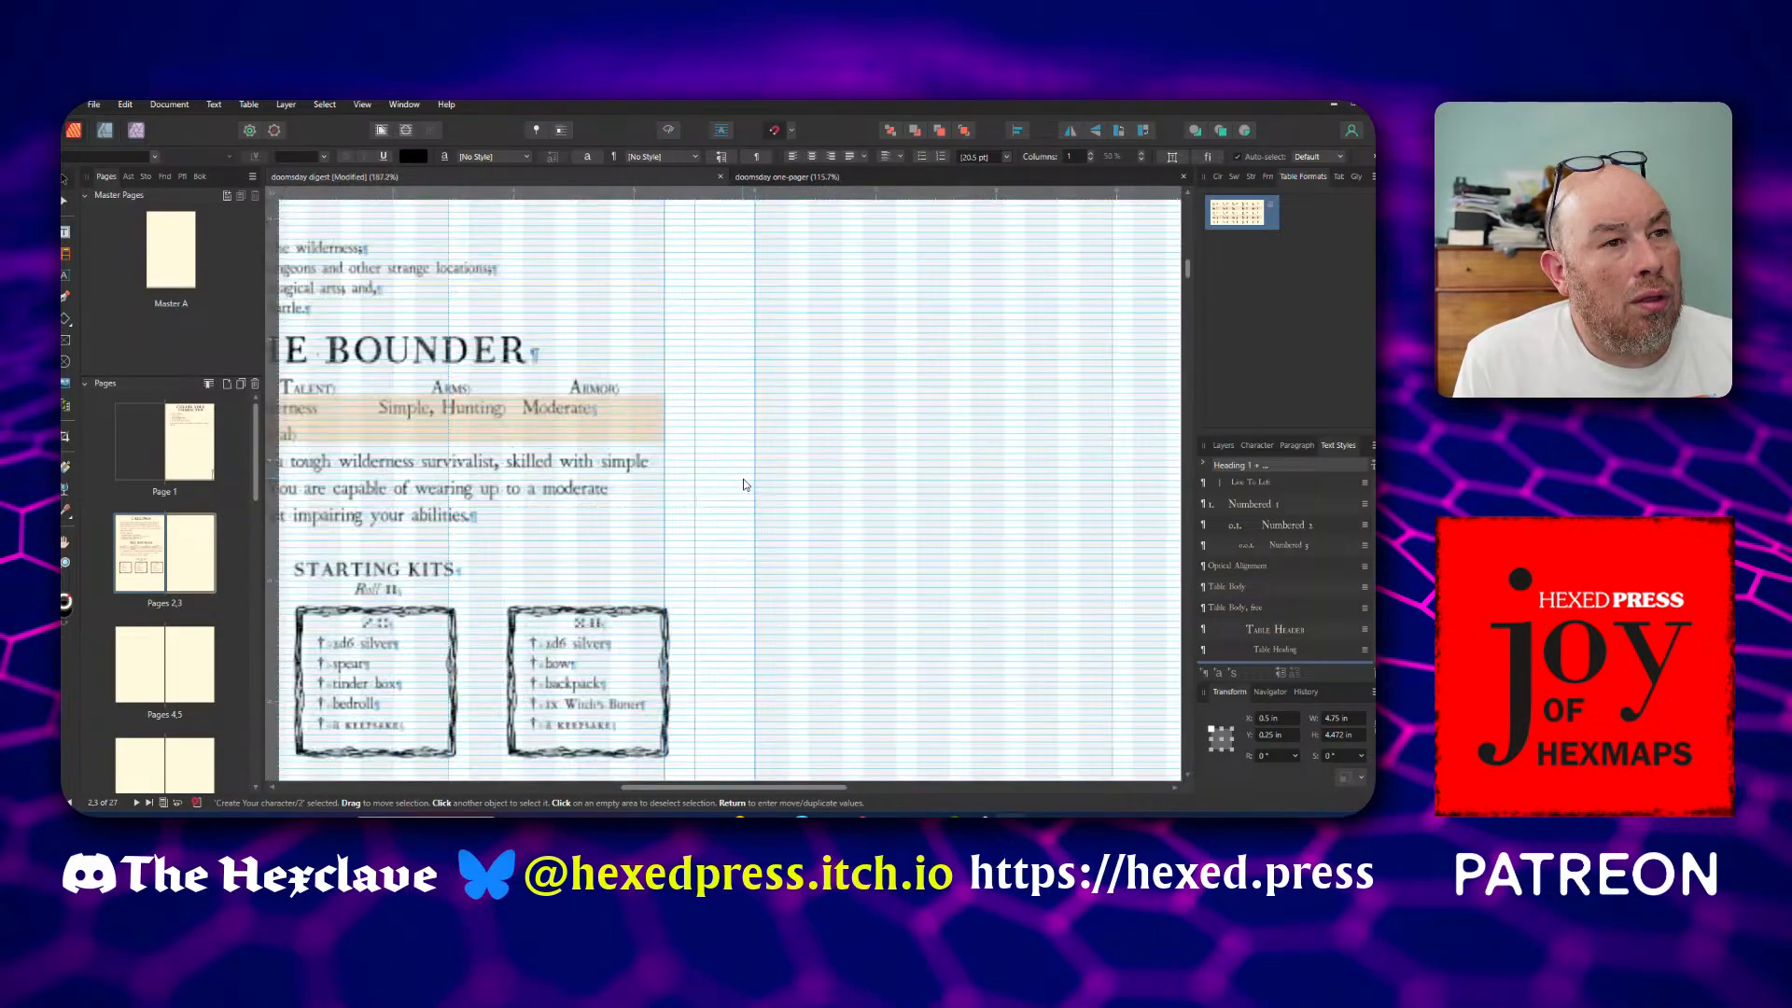
{"action": "left_click", "coordinate": [665, 441]}
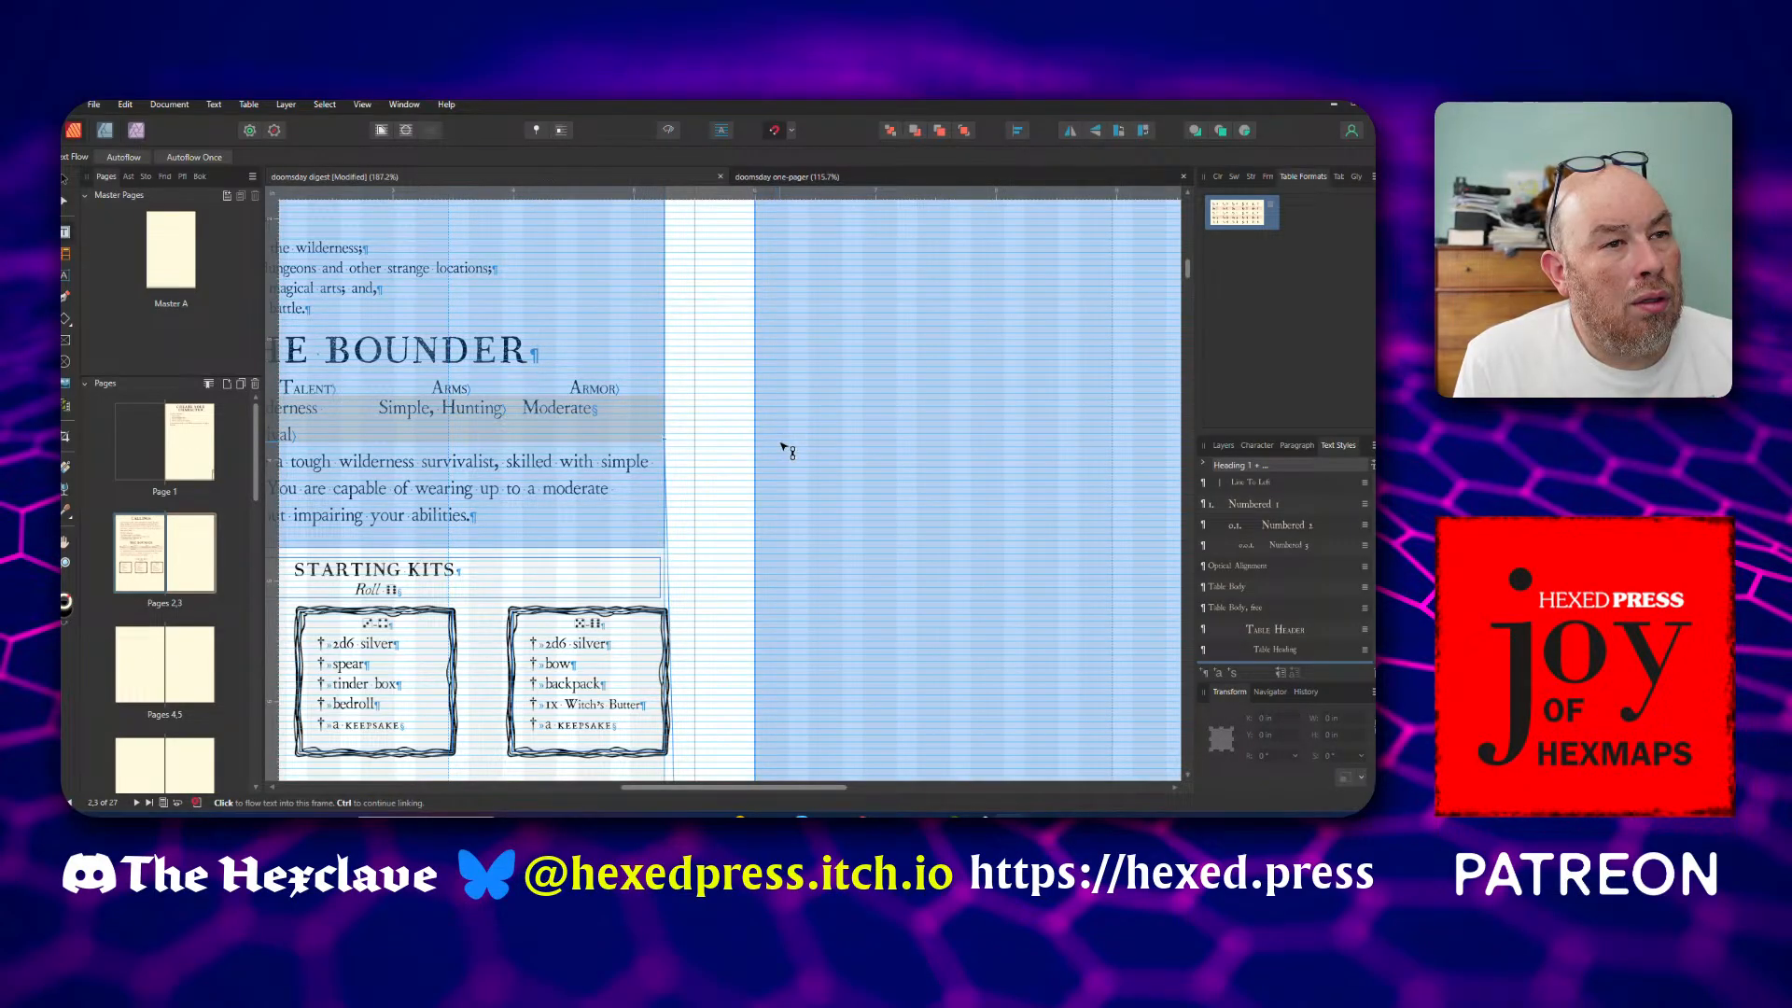
{"action": "left_click", "coordinate": [787, 451]}
Insert a break before the VIRTUES heading to push that section to the next linked frame
{"action": "scroll", "coordinate": [780, 451], "scroll_direction": "down", "scroll_amount": 3}
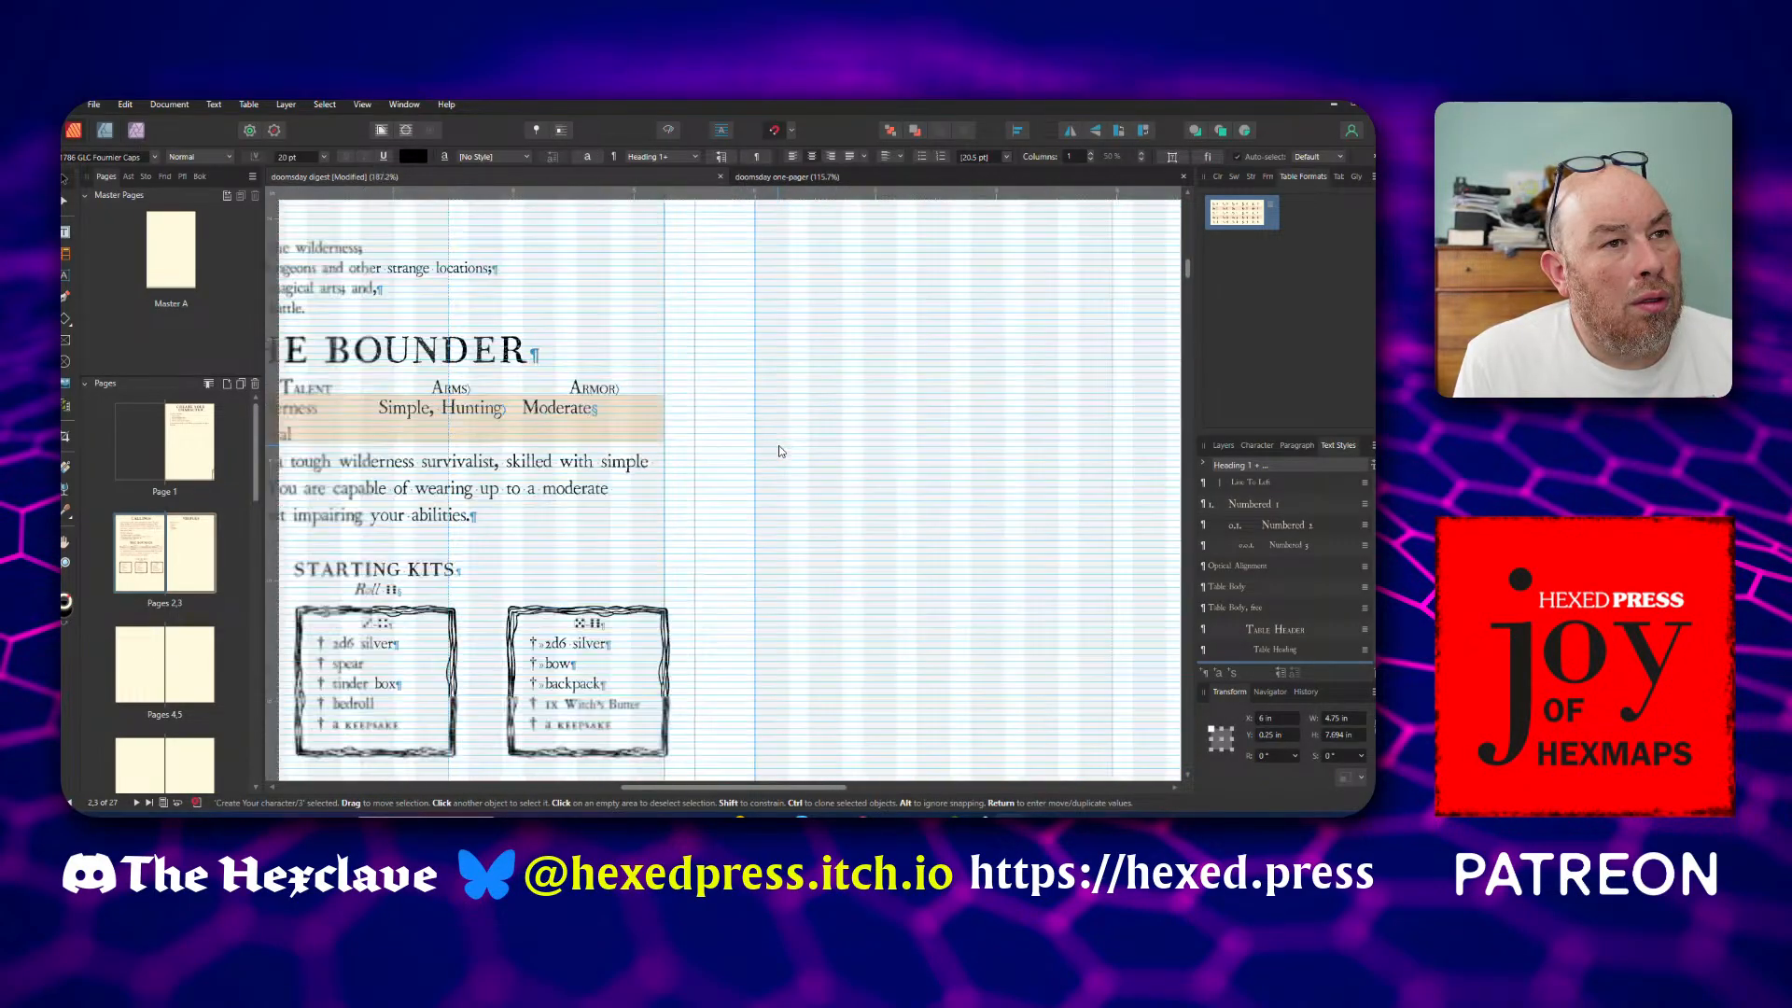
{"action": "scroll", "coordinate": [781, 451], "scroll_direction": "down", "scroll_amount": 2}
{"action": "scroll", "coordinate": [821, 429], "scroll_direction": "up", "scroll_amount": 2}
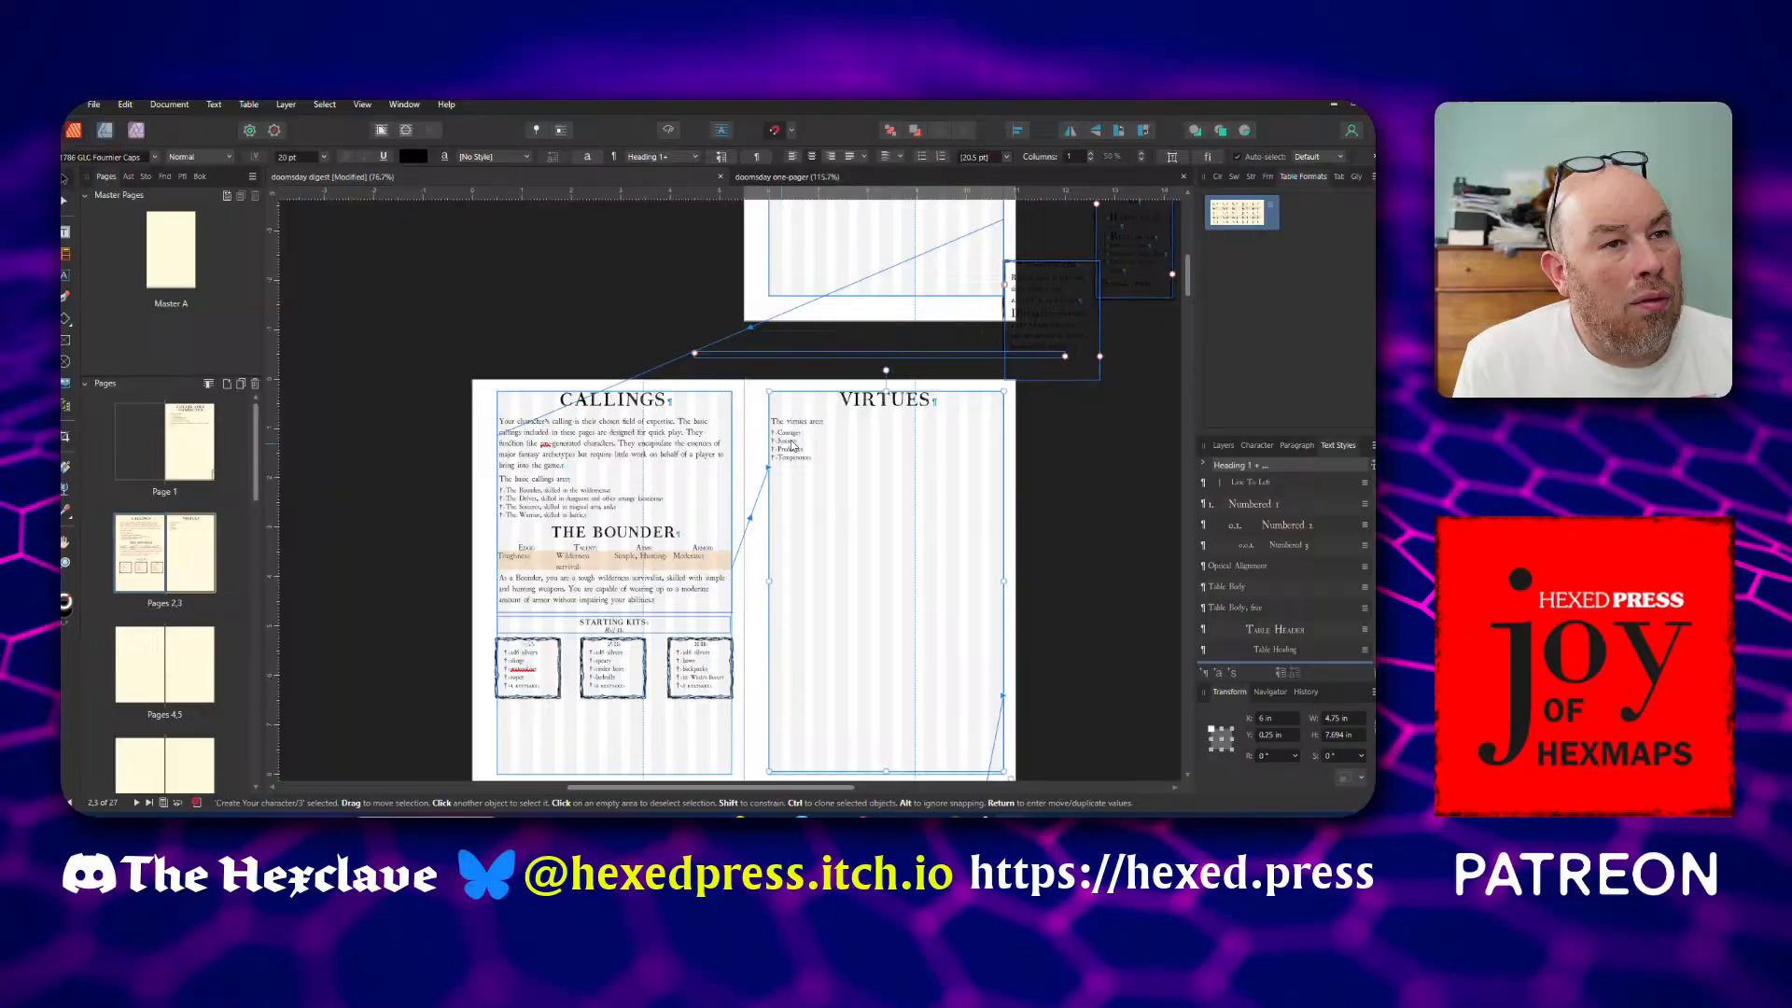
{"action": "double_click", "coordinate": [846, 401]}
{"action": "left_click", "coordinate": [847, 401]}
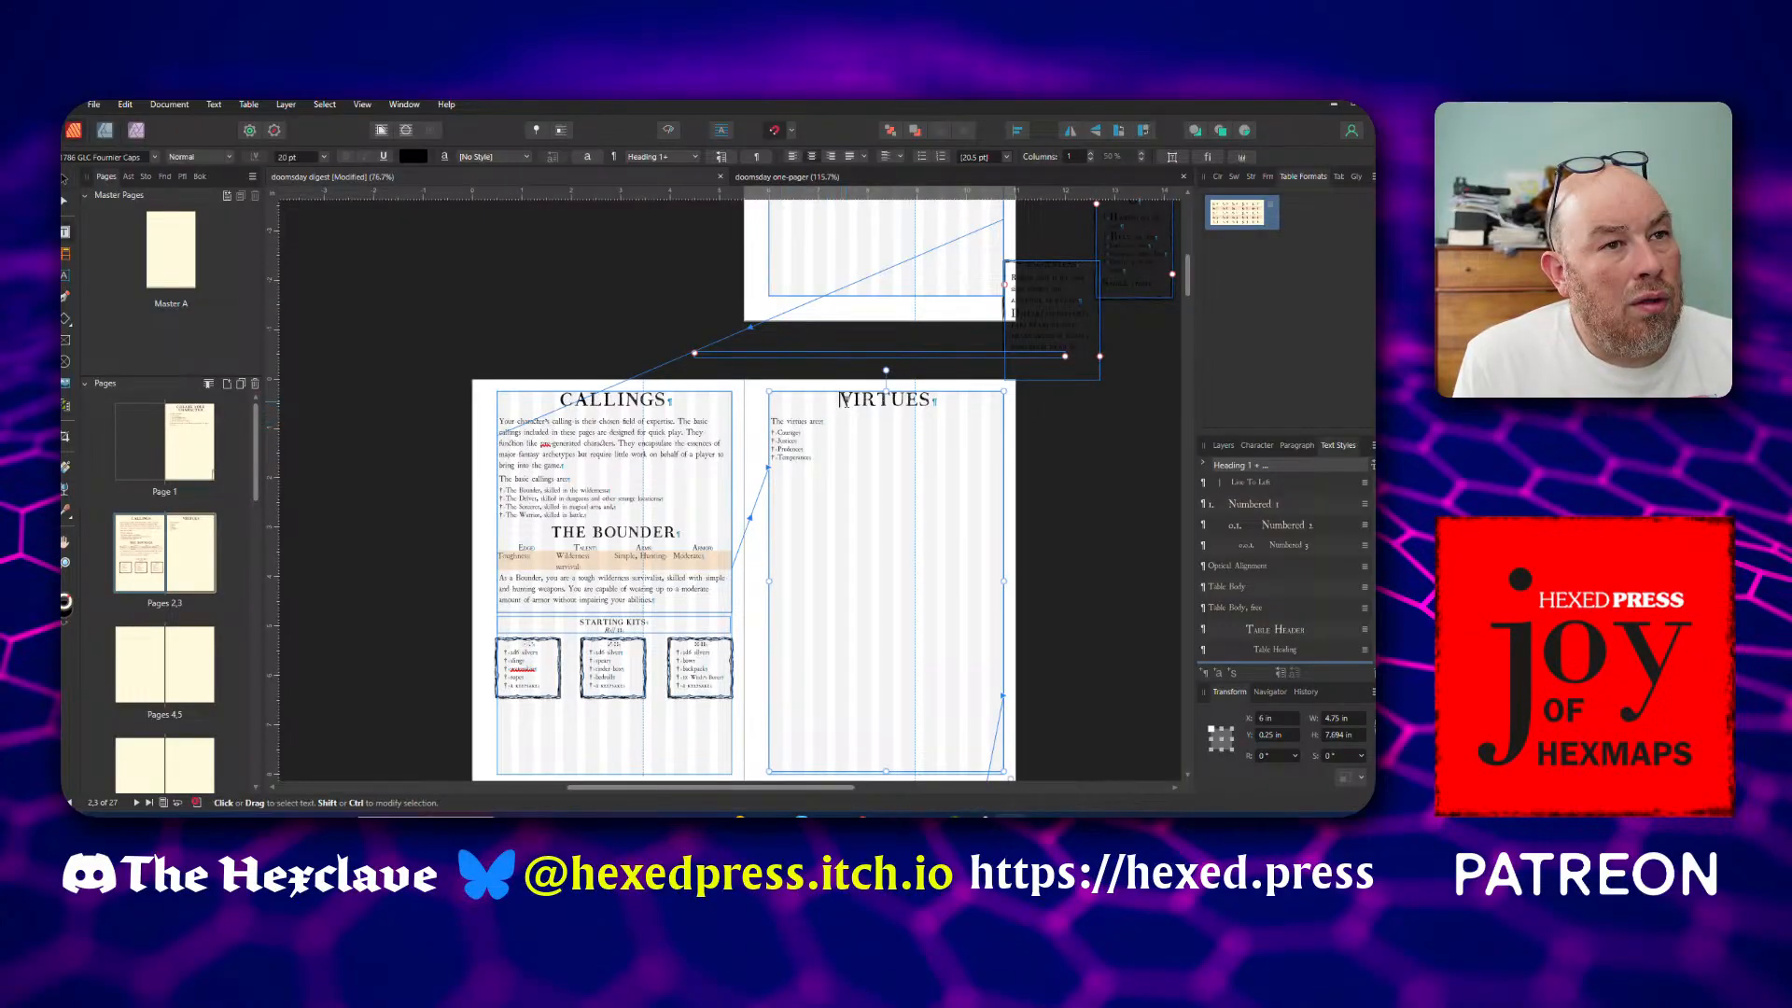
{"action": "key", "text": "ctrl+Return"}
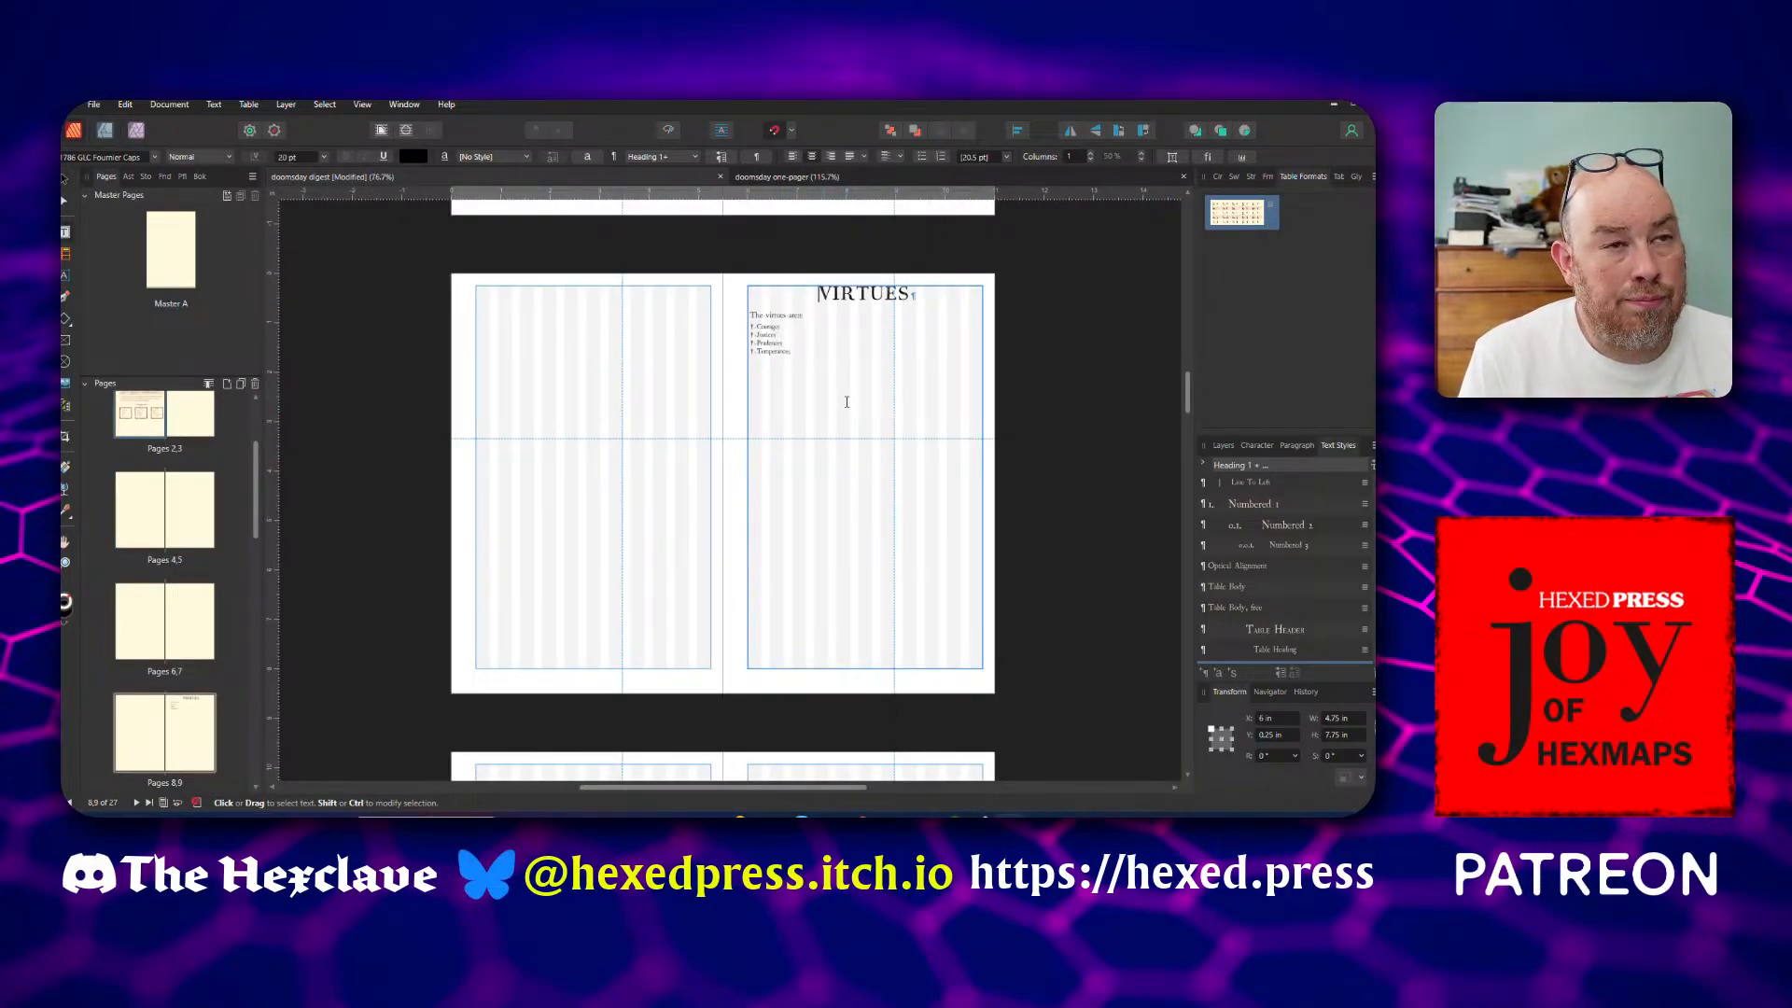
Enter the heading THE DELVER in the Heading 2 style in the empty paragraph of the frame facing Callings
{"action": "scroll", "coordinate": [847, 402], "scroll_direction": "up", "scroll_amount": 8}
{"action": "scroll", "coordinate": [846, 402], "scroll_direction": "up", "scroll_amount": 12}
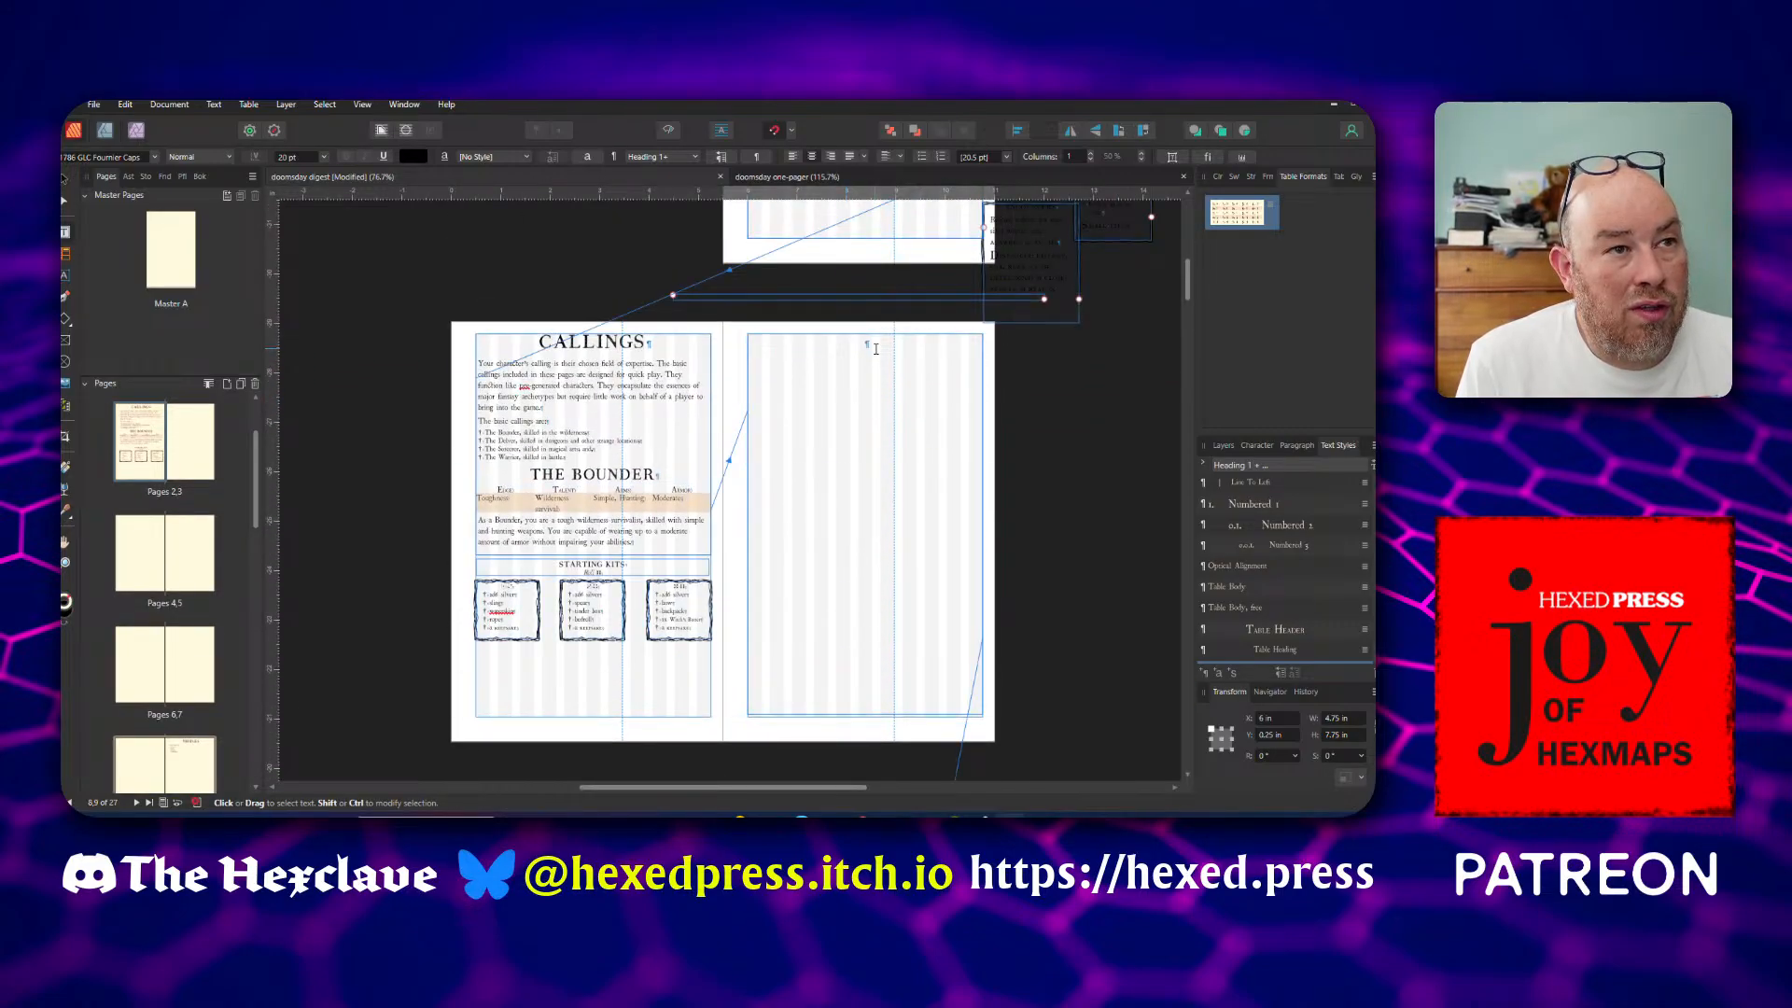
{"action": "key", "text": "Escape"}
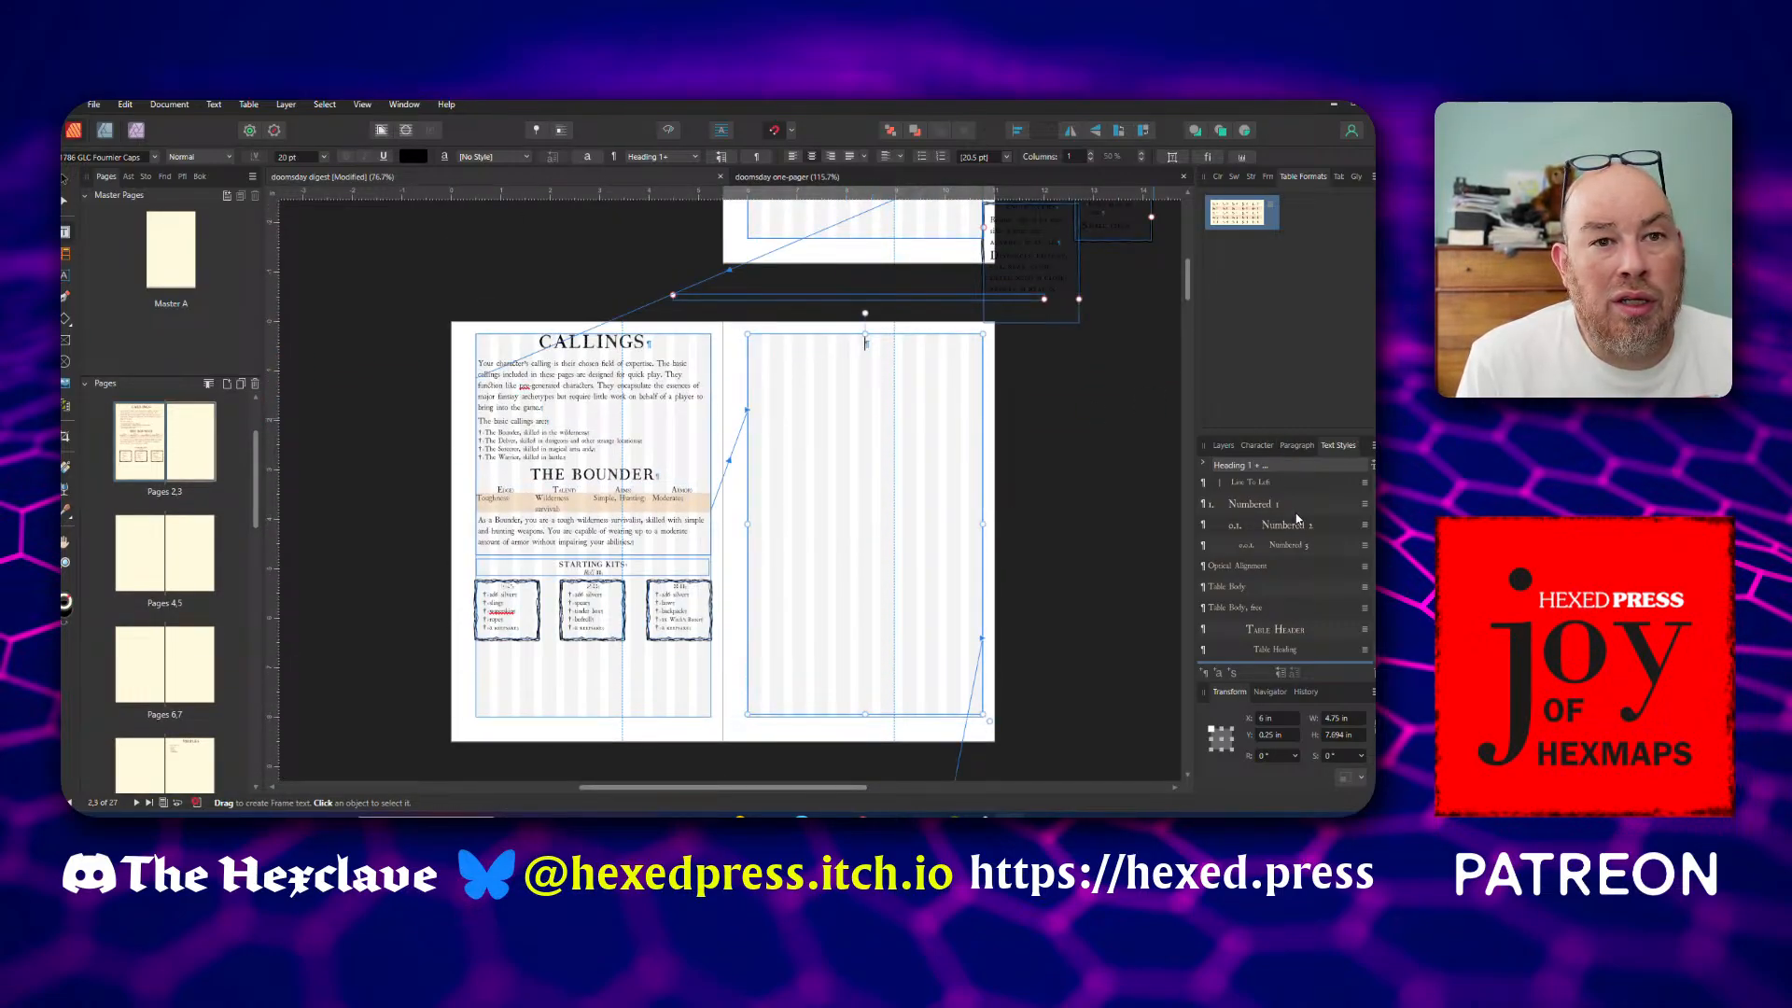
{"action": "scroll", "coordinate": [1296, 519], "scroll_direction": "down", "scroll_amount": 3}
{"action": "scroll", "coordinate": [1297, 520], "scroll_direction": "up", "scroll_amount": 3}
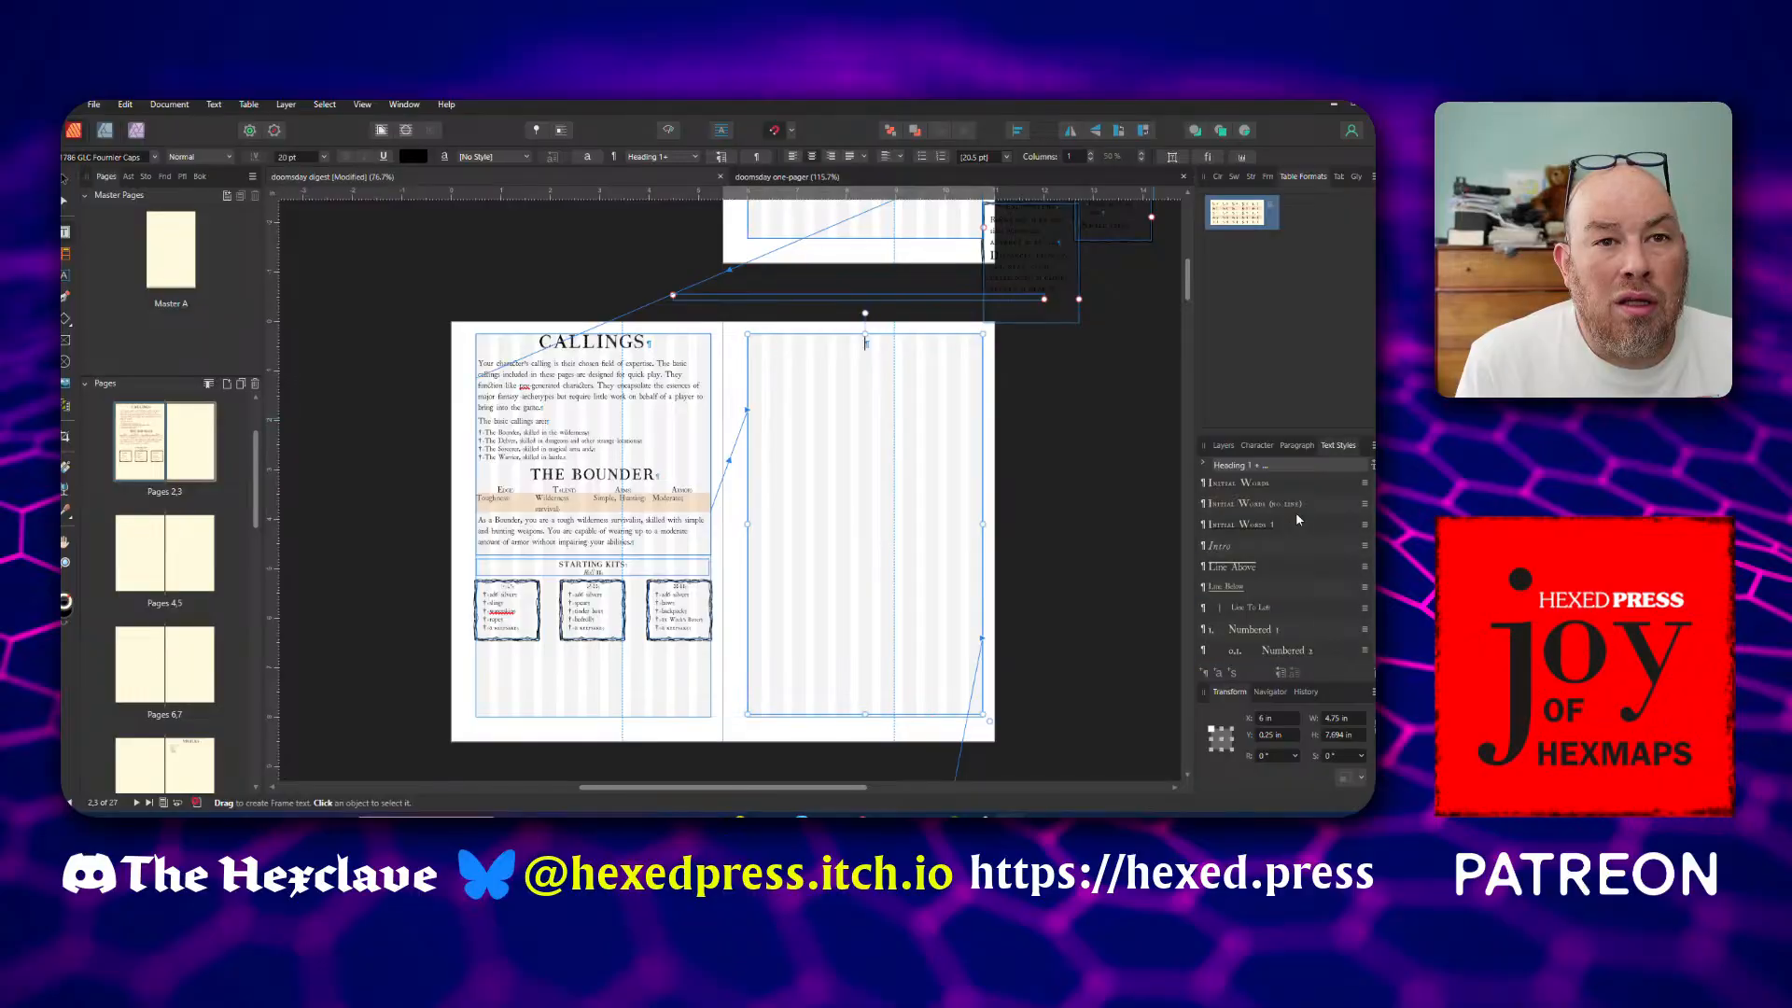
{"action": "scroll", "coordinate": [1296, 520], "scroll_direction": "up", "scroll_amount": 3}
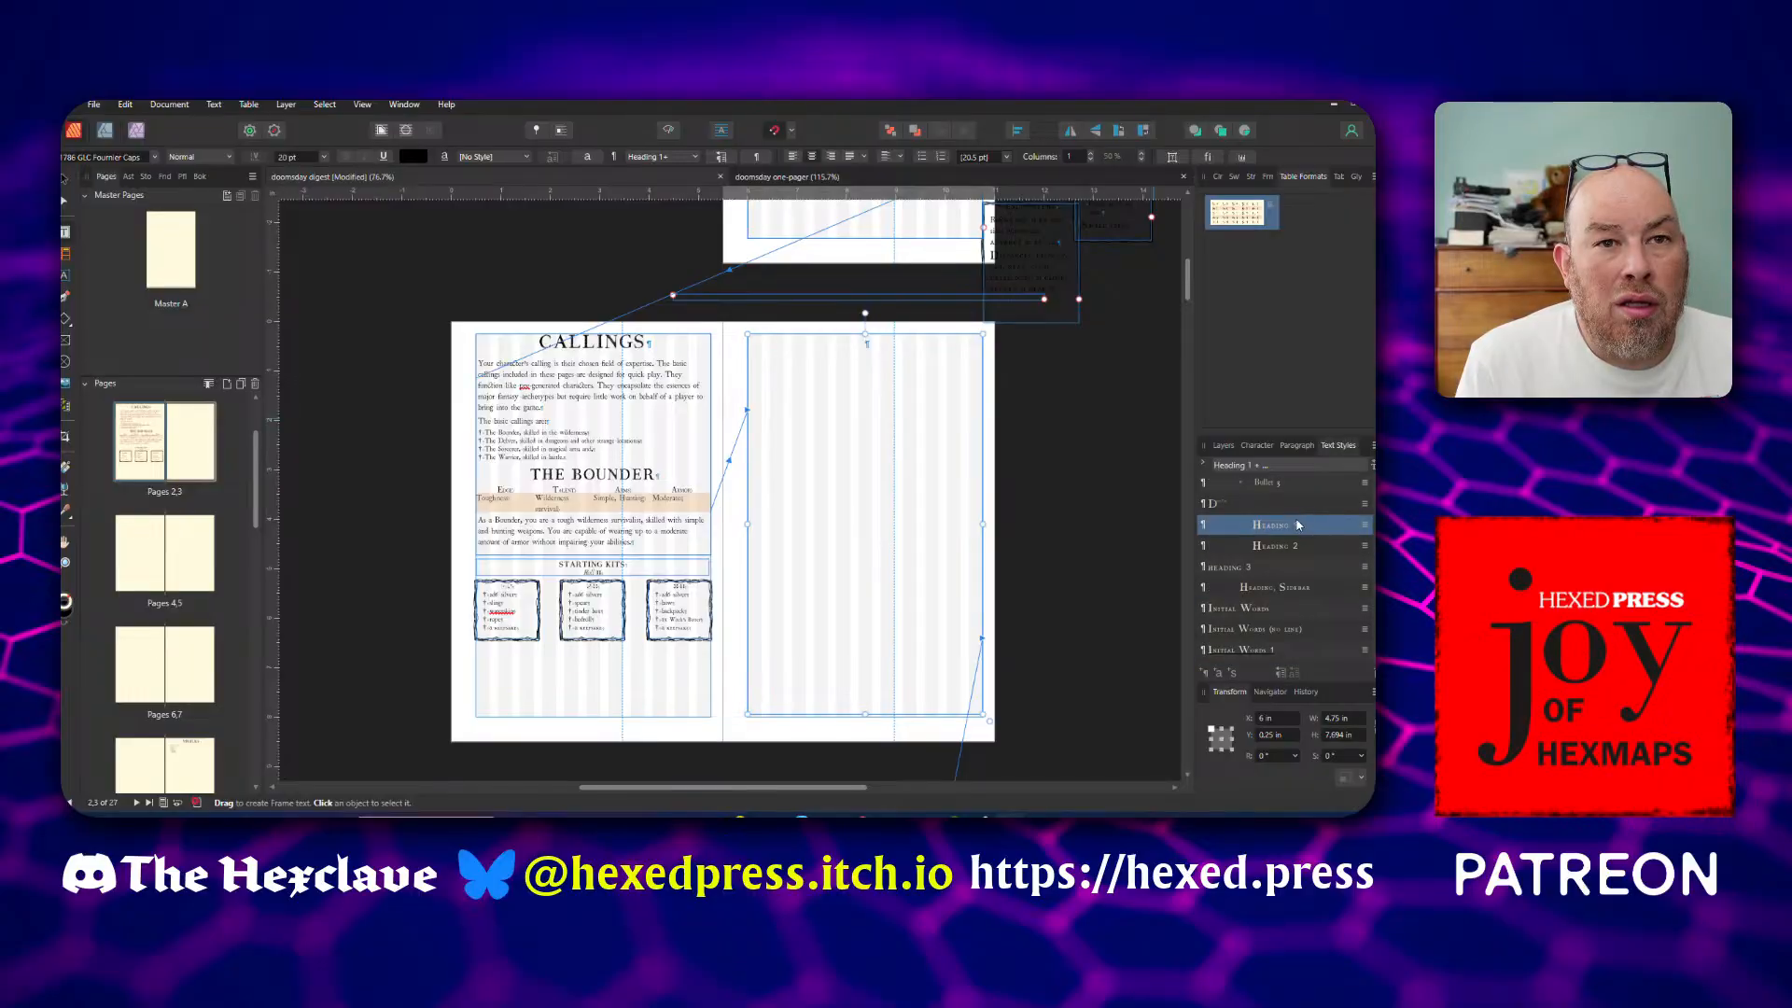
{"action": "left_click", "coordinate": [1288, 546]}
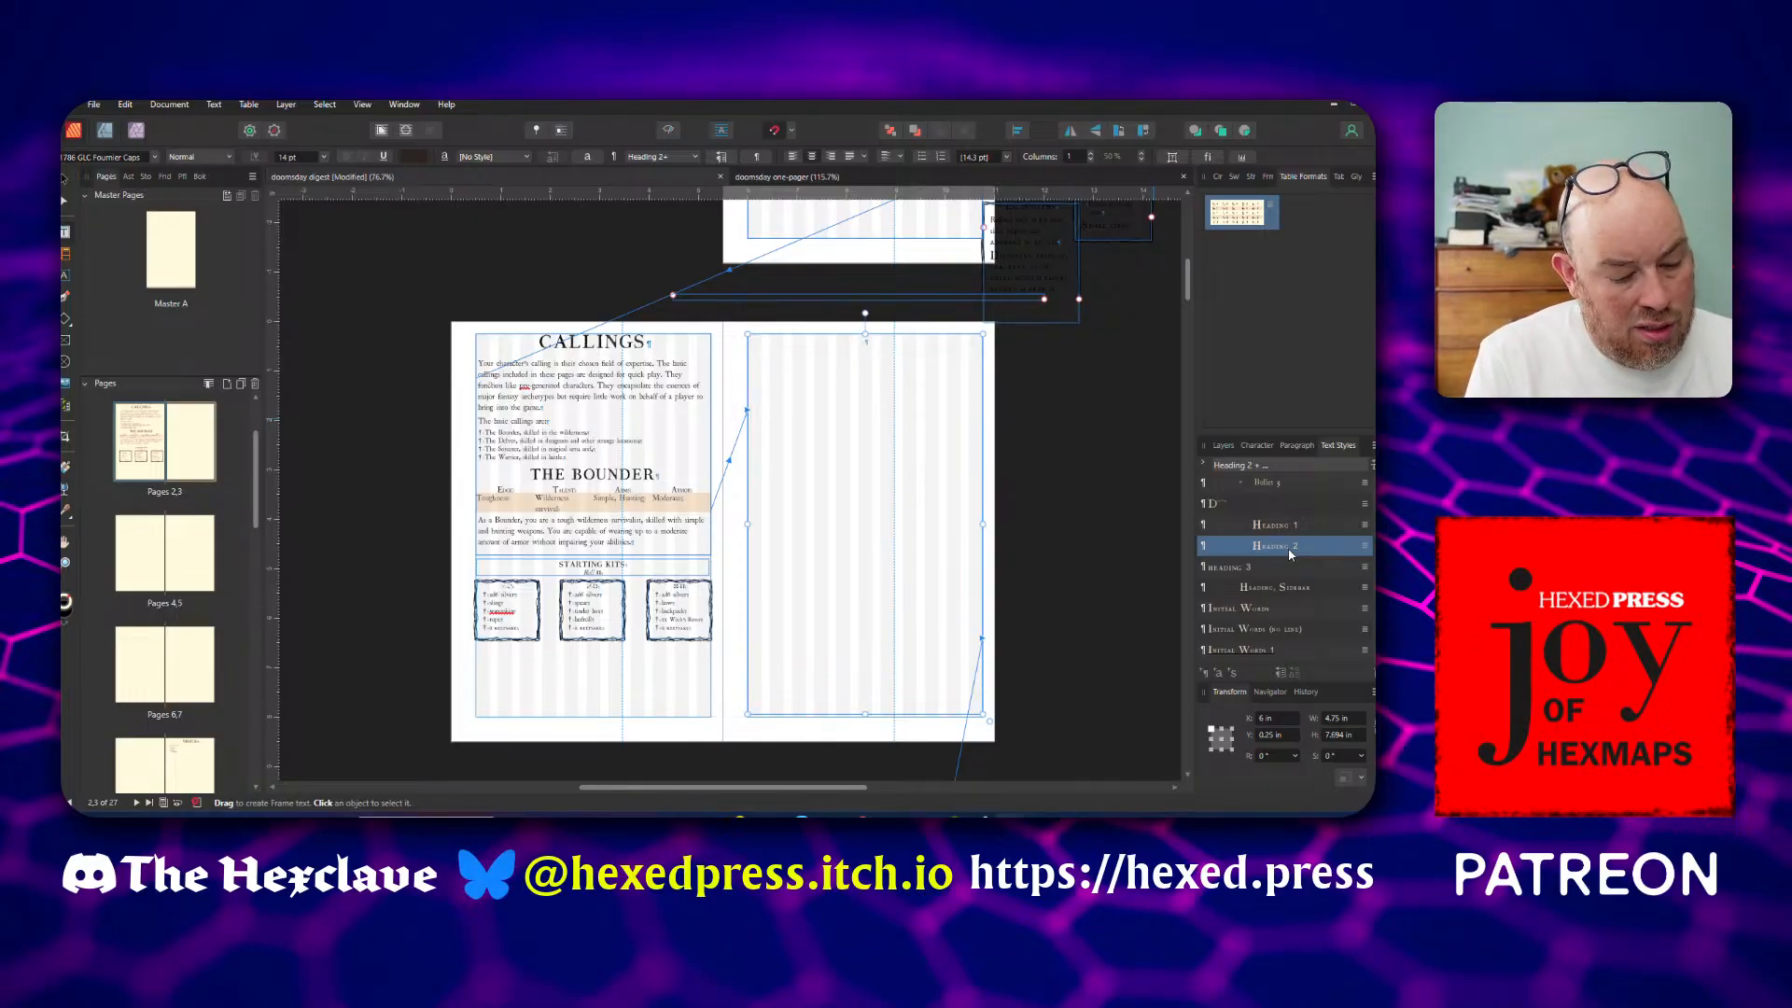
{"action": "type", "text": "THE DELVER"}
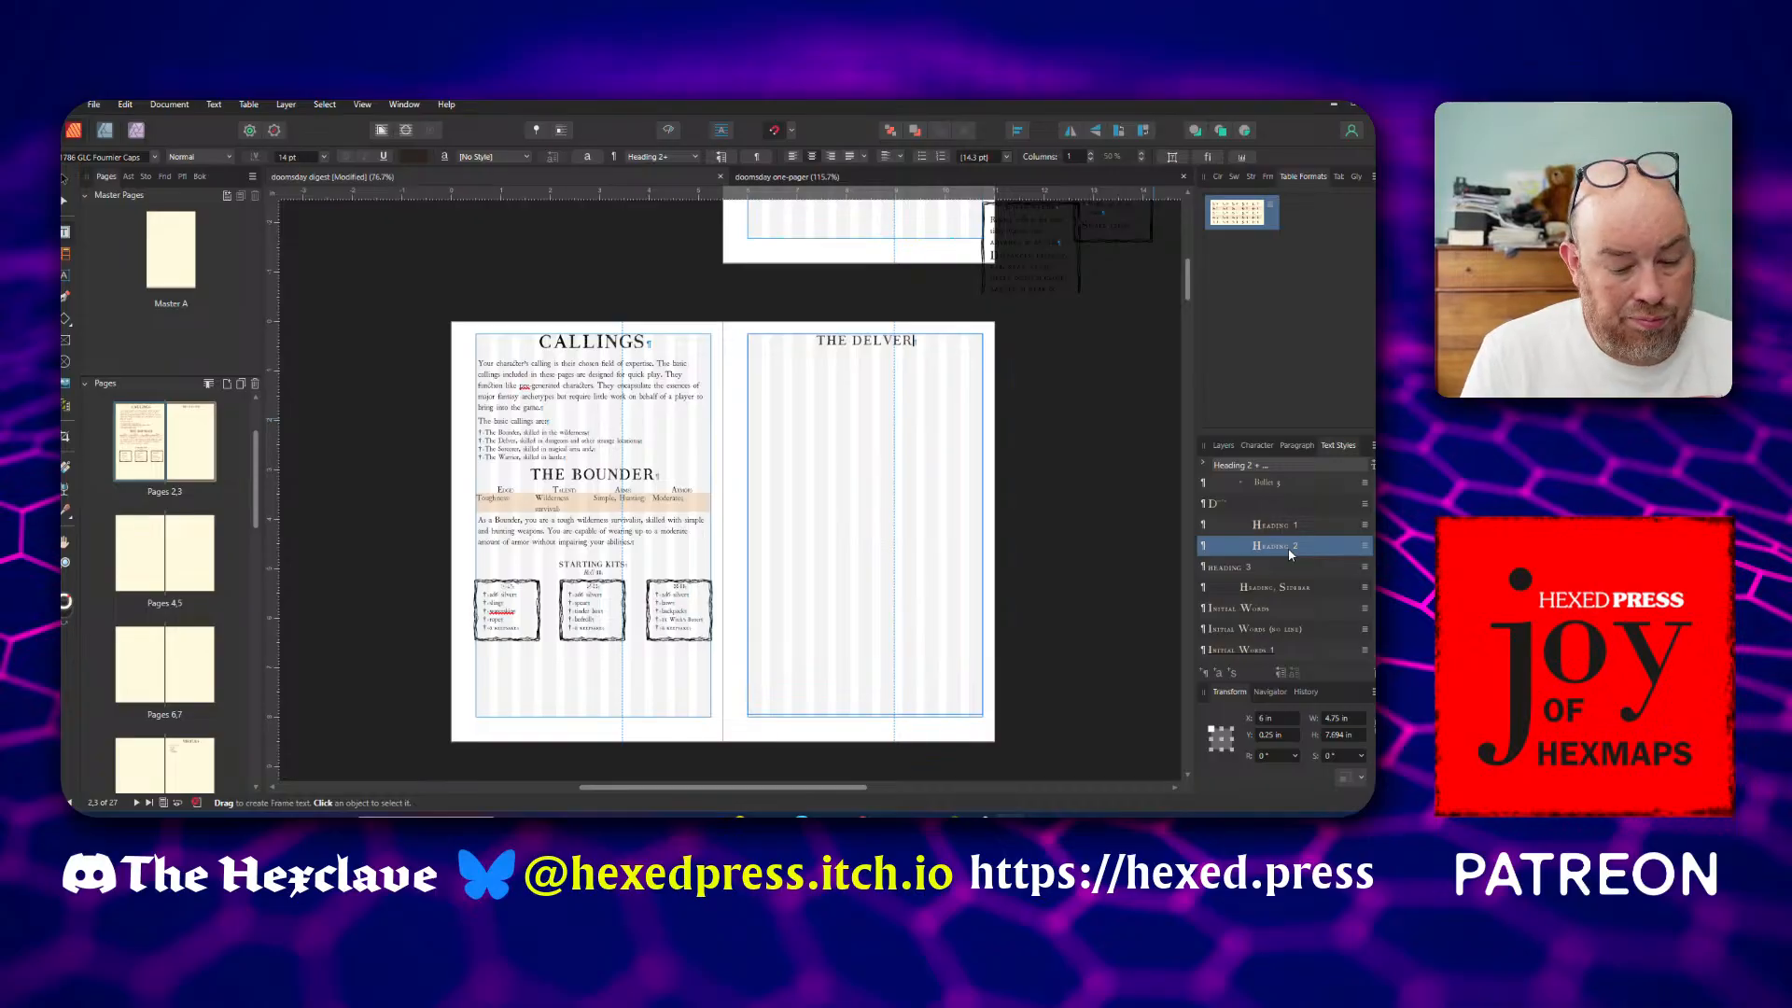
Start a new paragraph below THE DELVER and paste the copied Delver description with its Starting Kits line
{"action": "key", "text": "Return"}
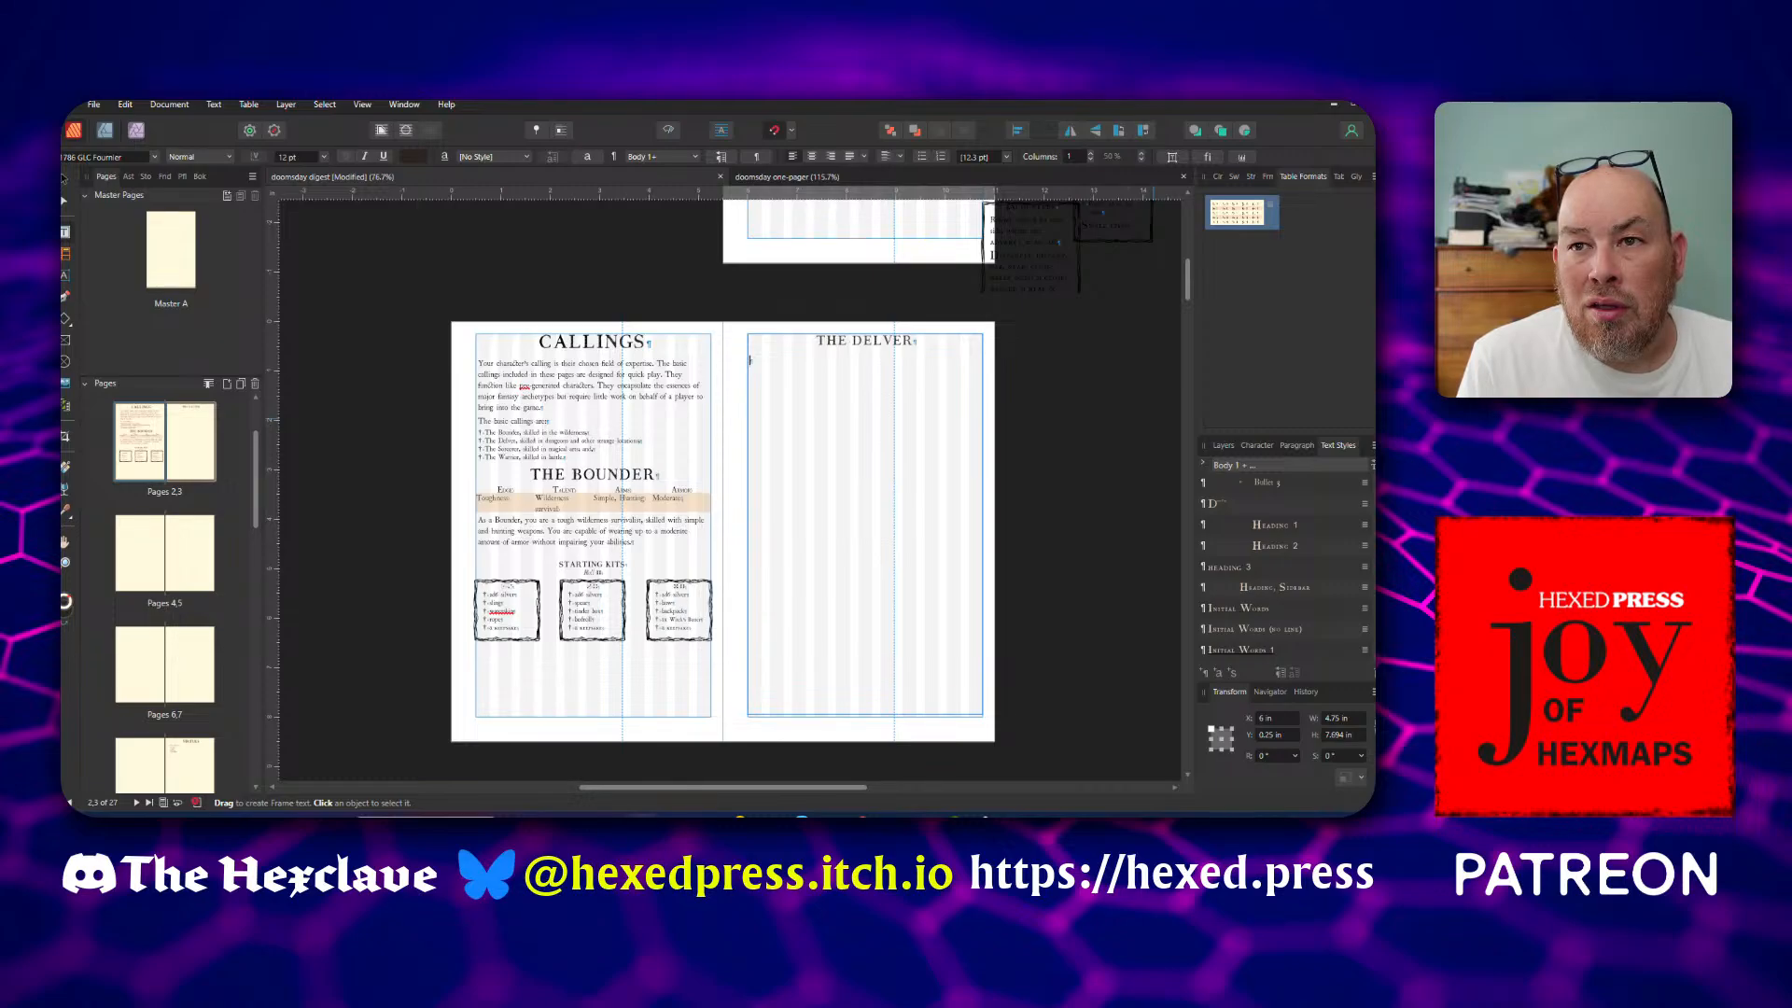
{"action": "left_click", "coordinate": [977, 415]}
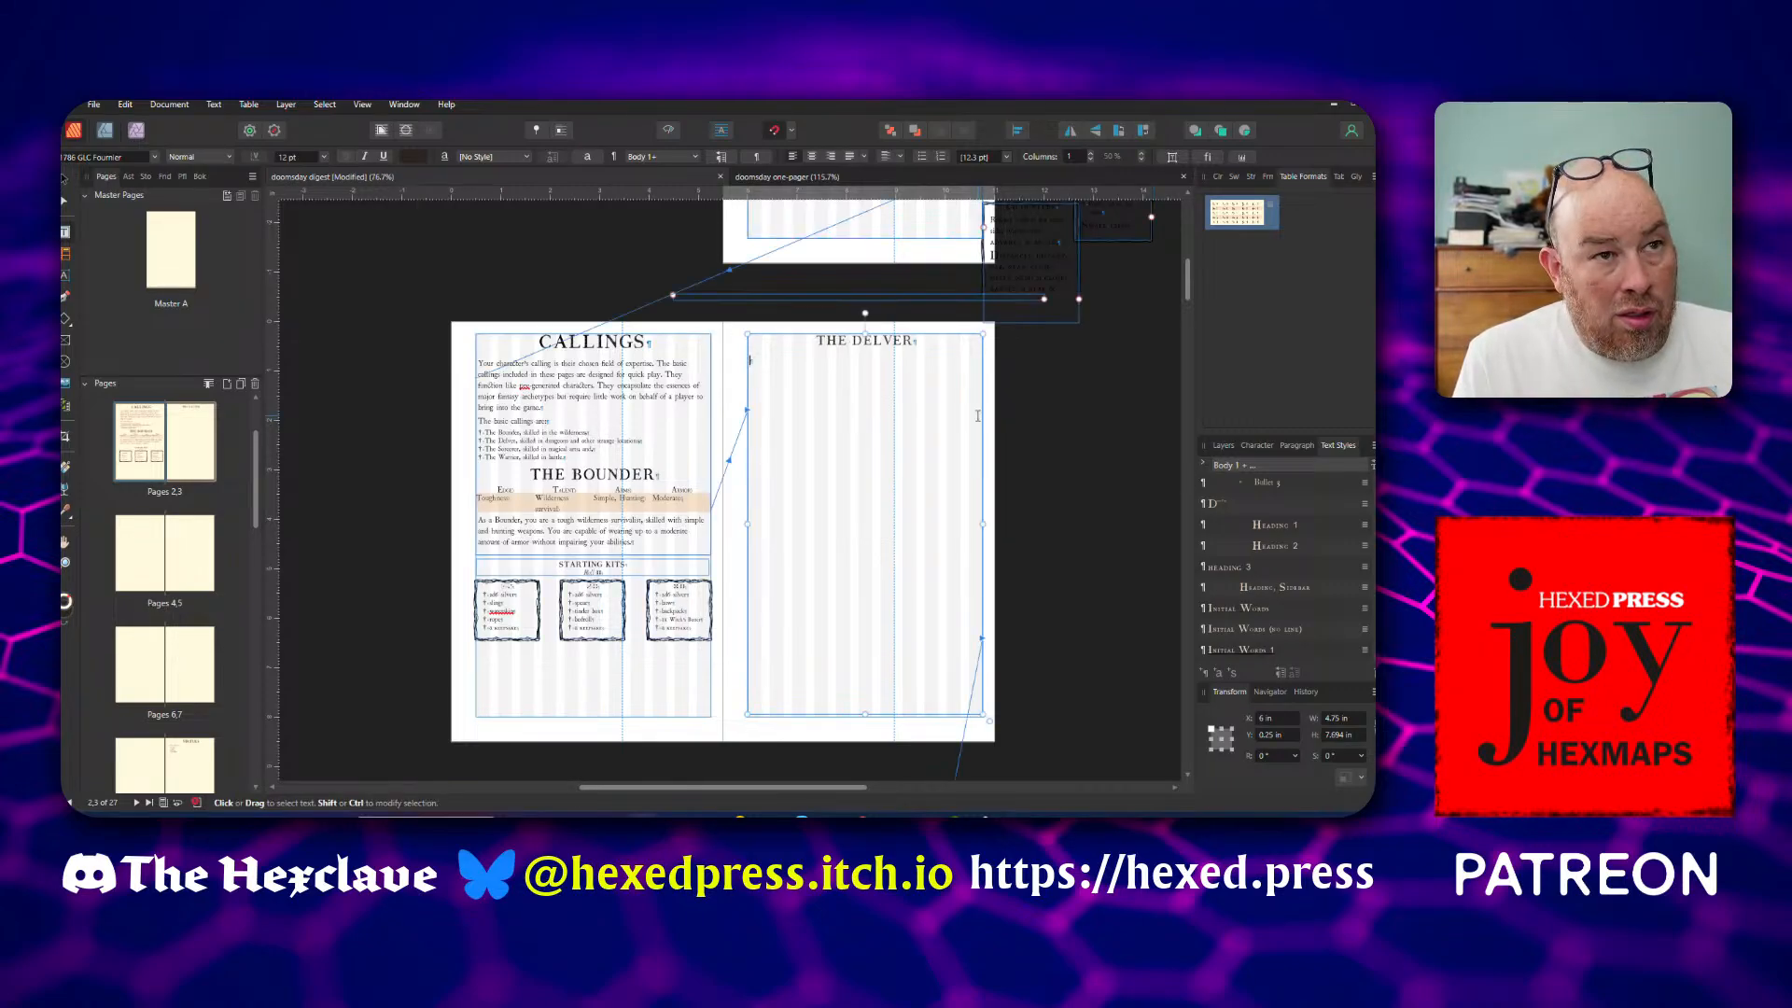
{"action": "key", "text": "ctrl+v"}
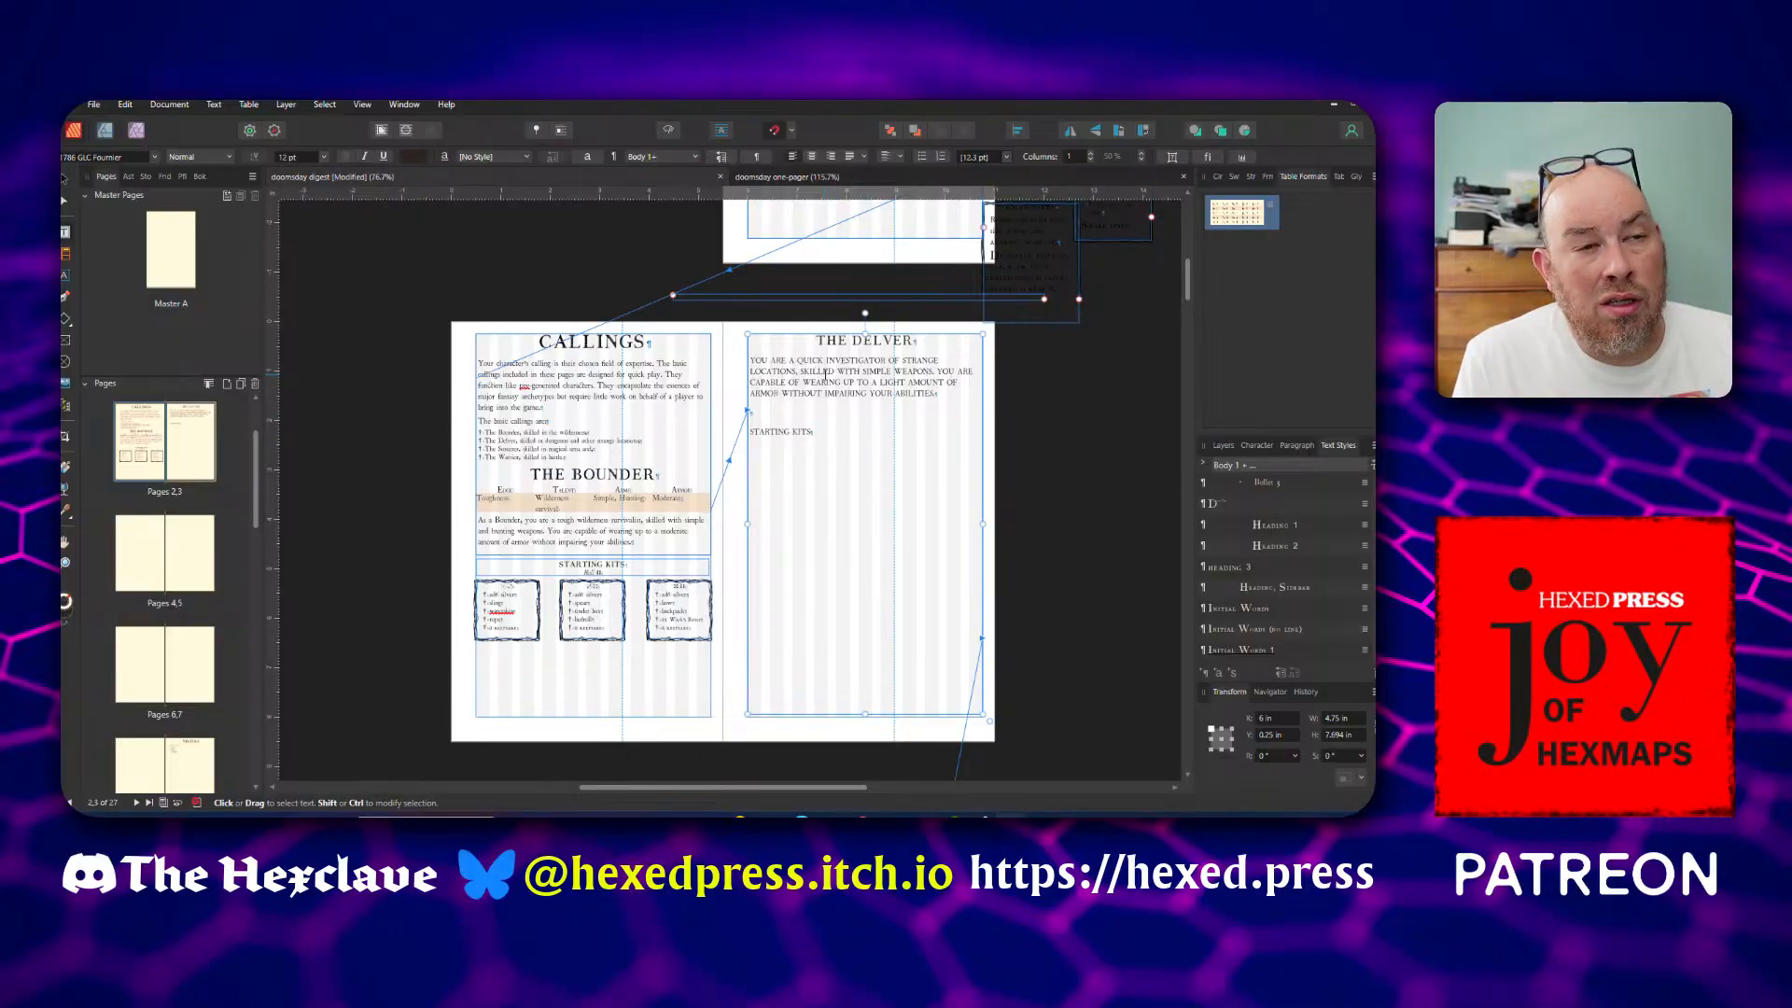
Apply the Body style to the pasted Delver description paragraph and clear its character styles
{"action": "left_click", "coordinate": [824, 377]}
{"action": "scroll", "coordinate": [824, 377], "scroll_direction": "up", "scroll_amount": 4}
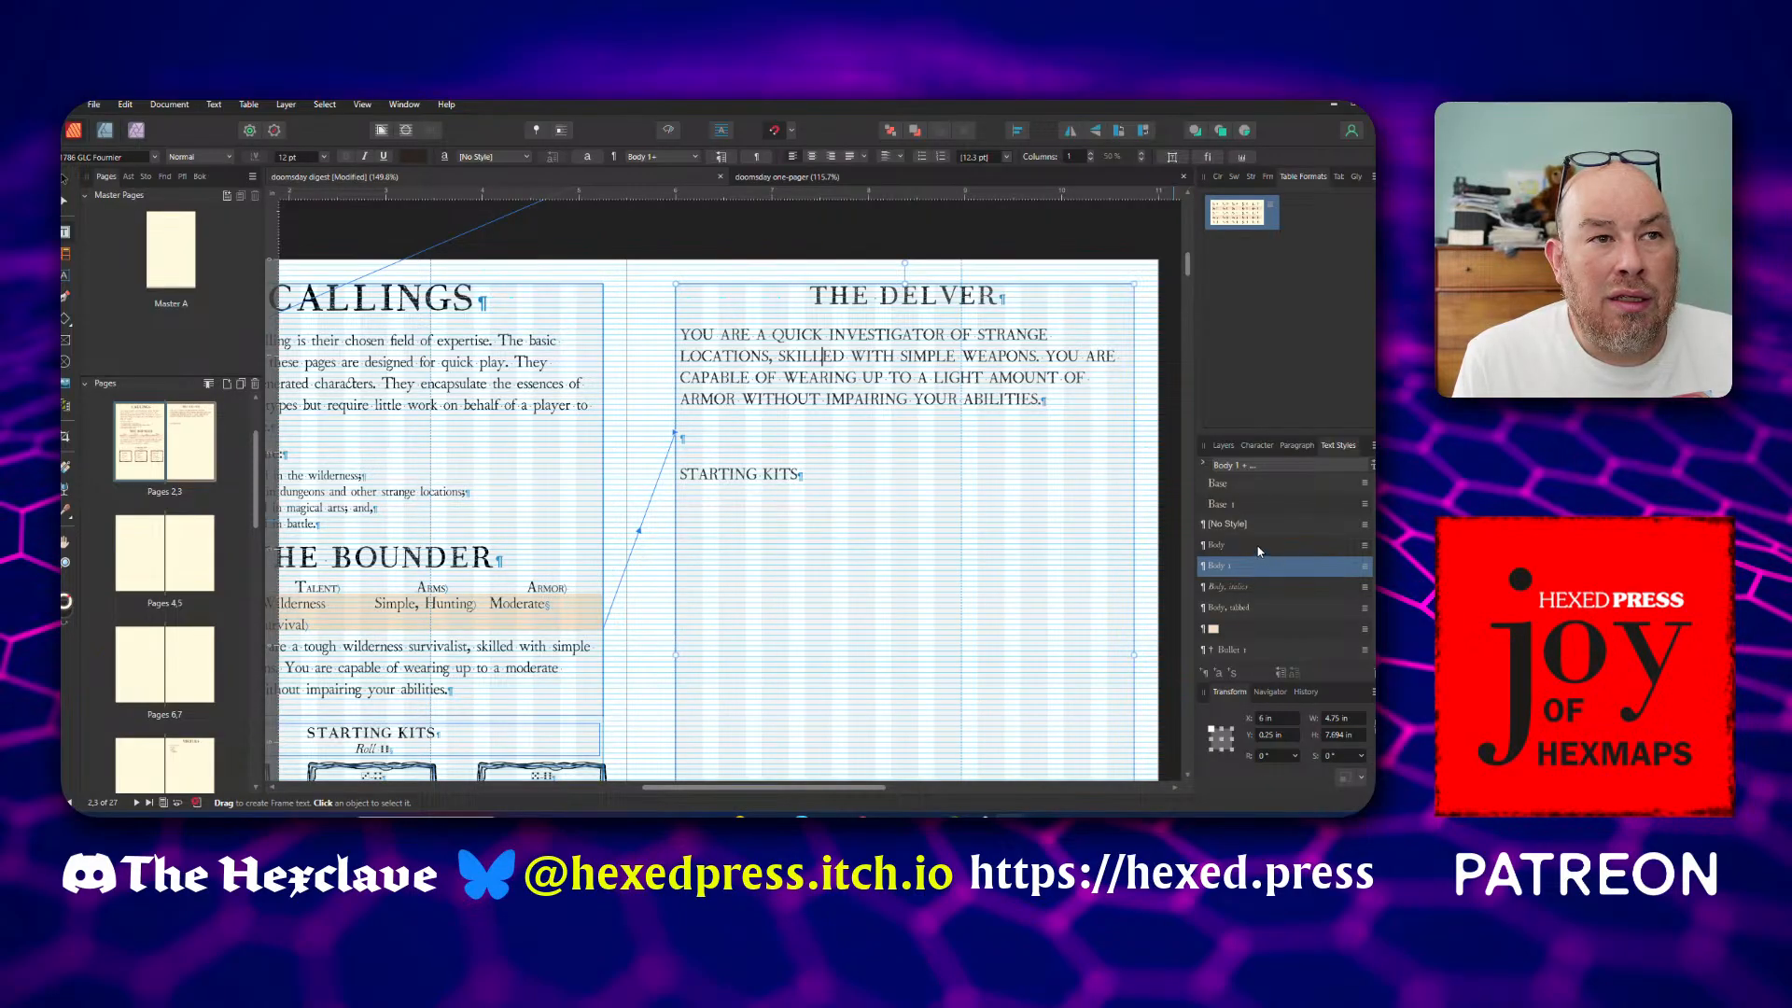
{"action": "left_click", "coordinate": [1259, 549]}
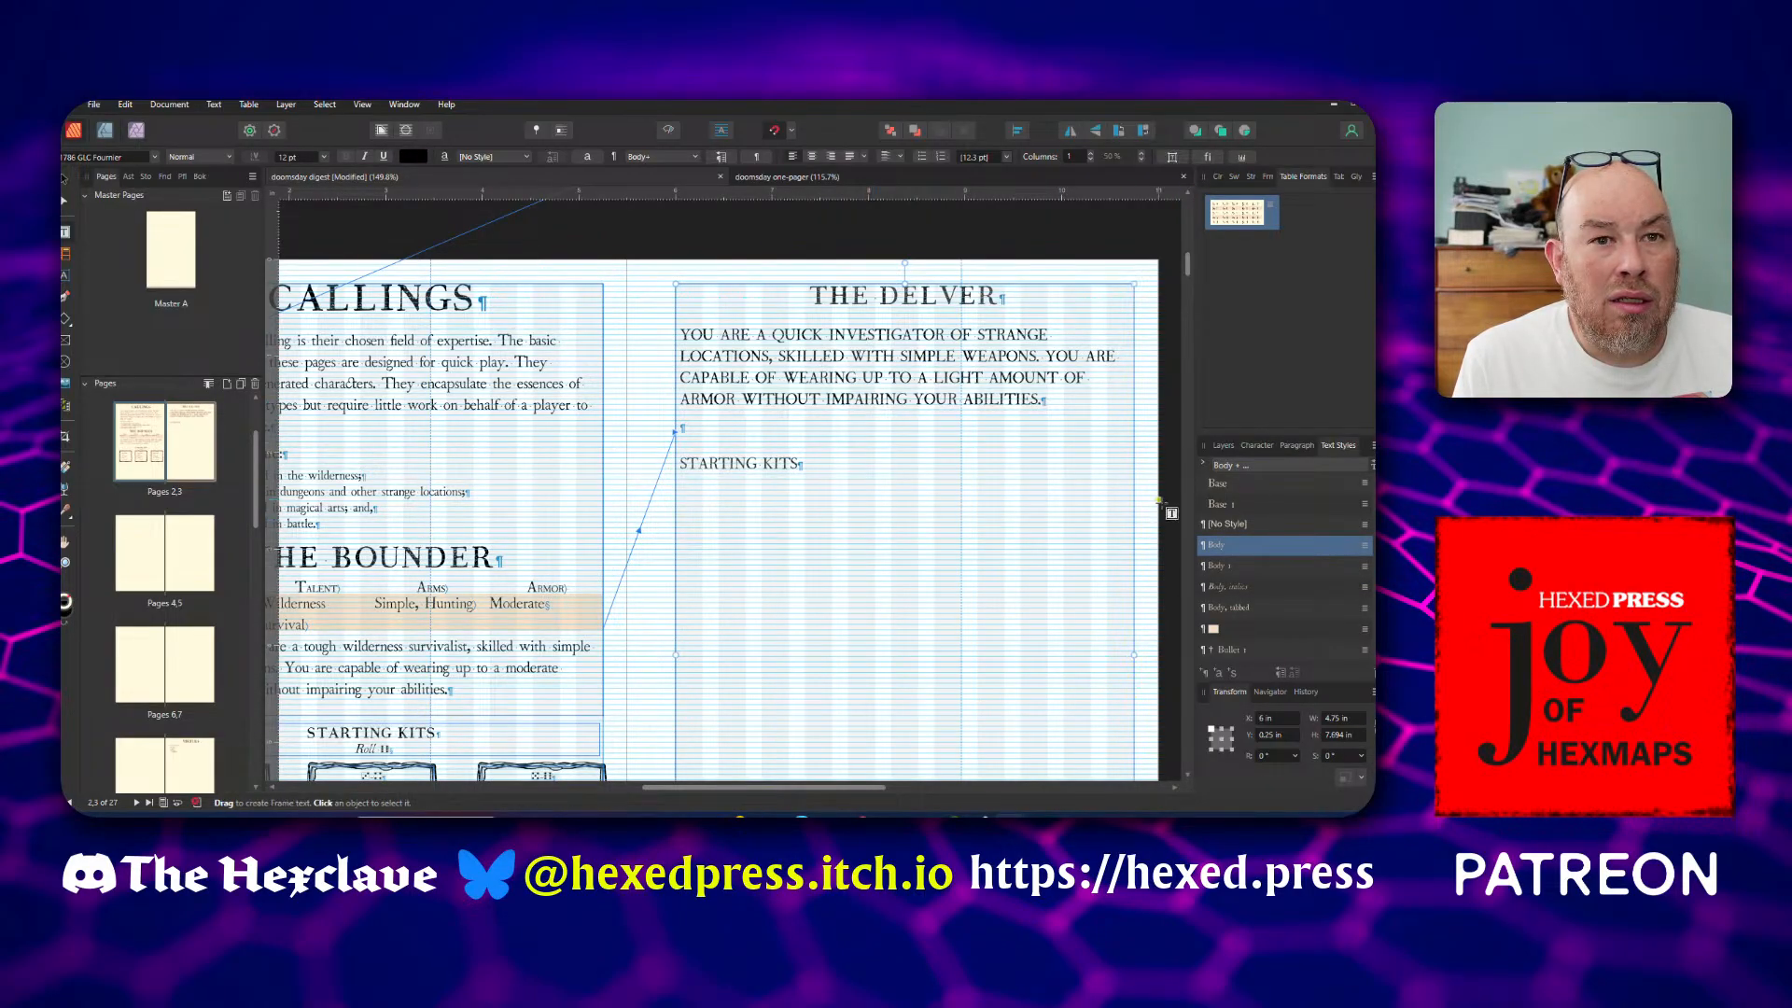
{"action": "right_click", "coordinate": [1219, 549]}
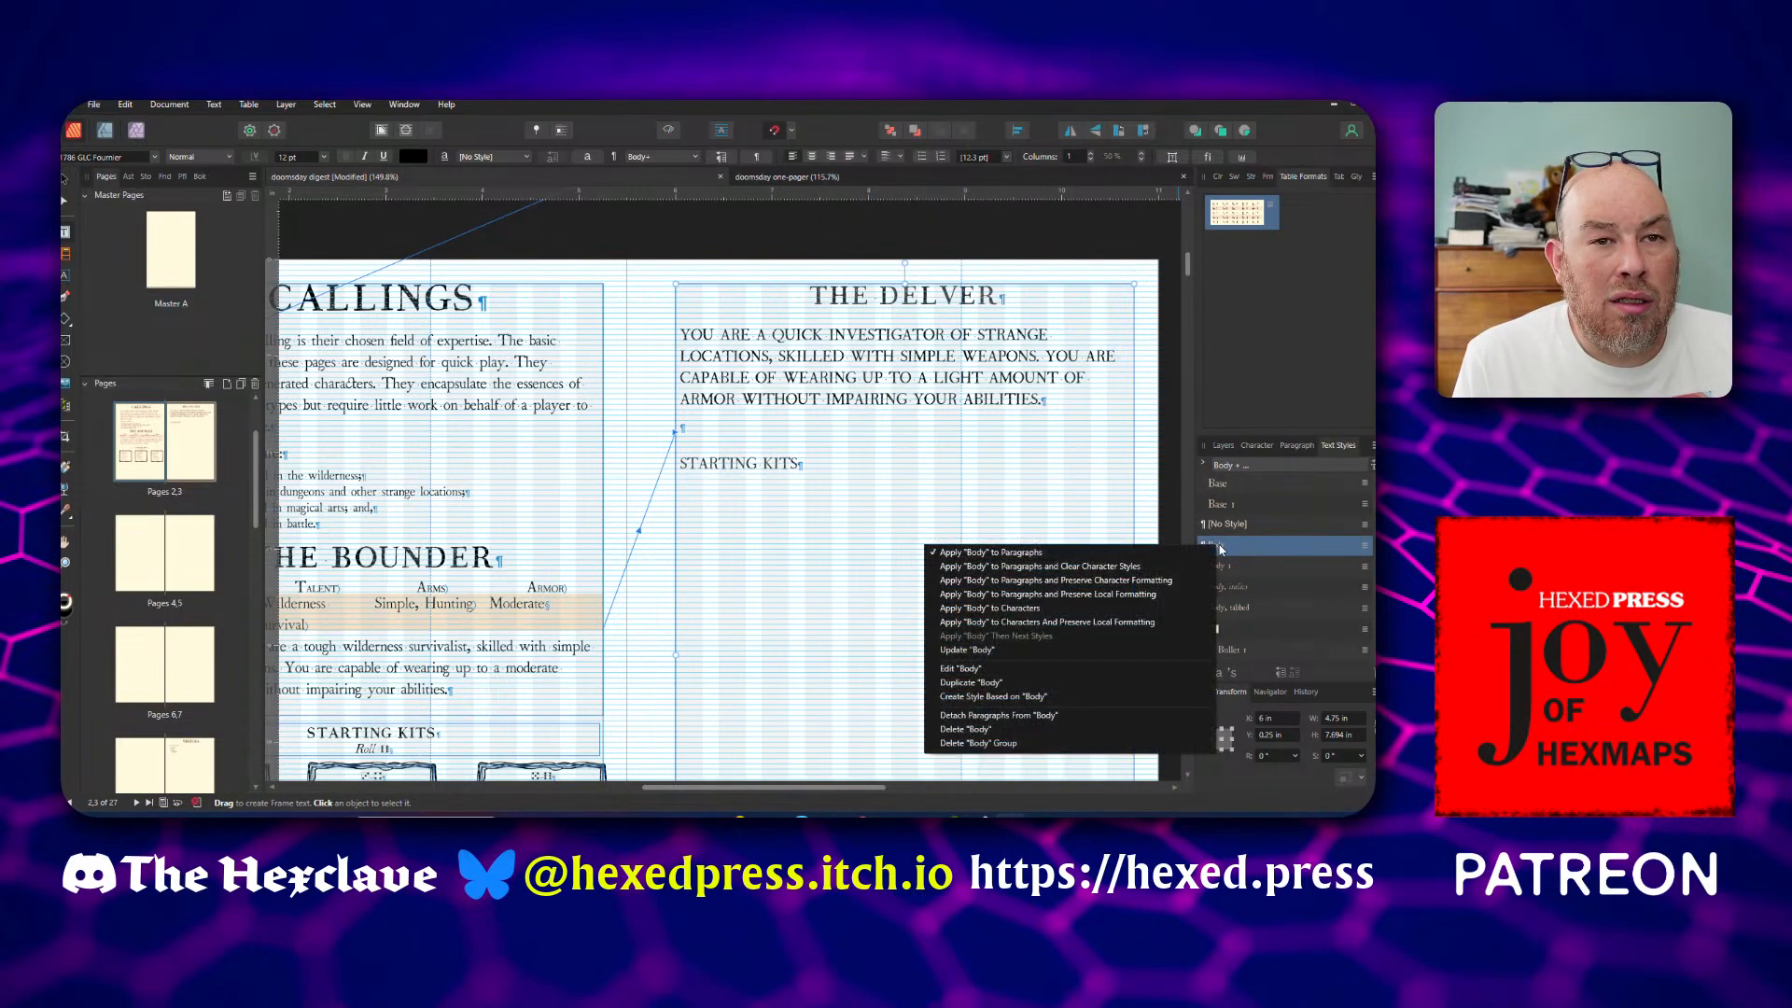
{"action": "left_click", "coordinate": [1127, 568]}
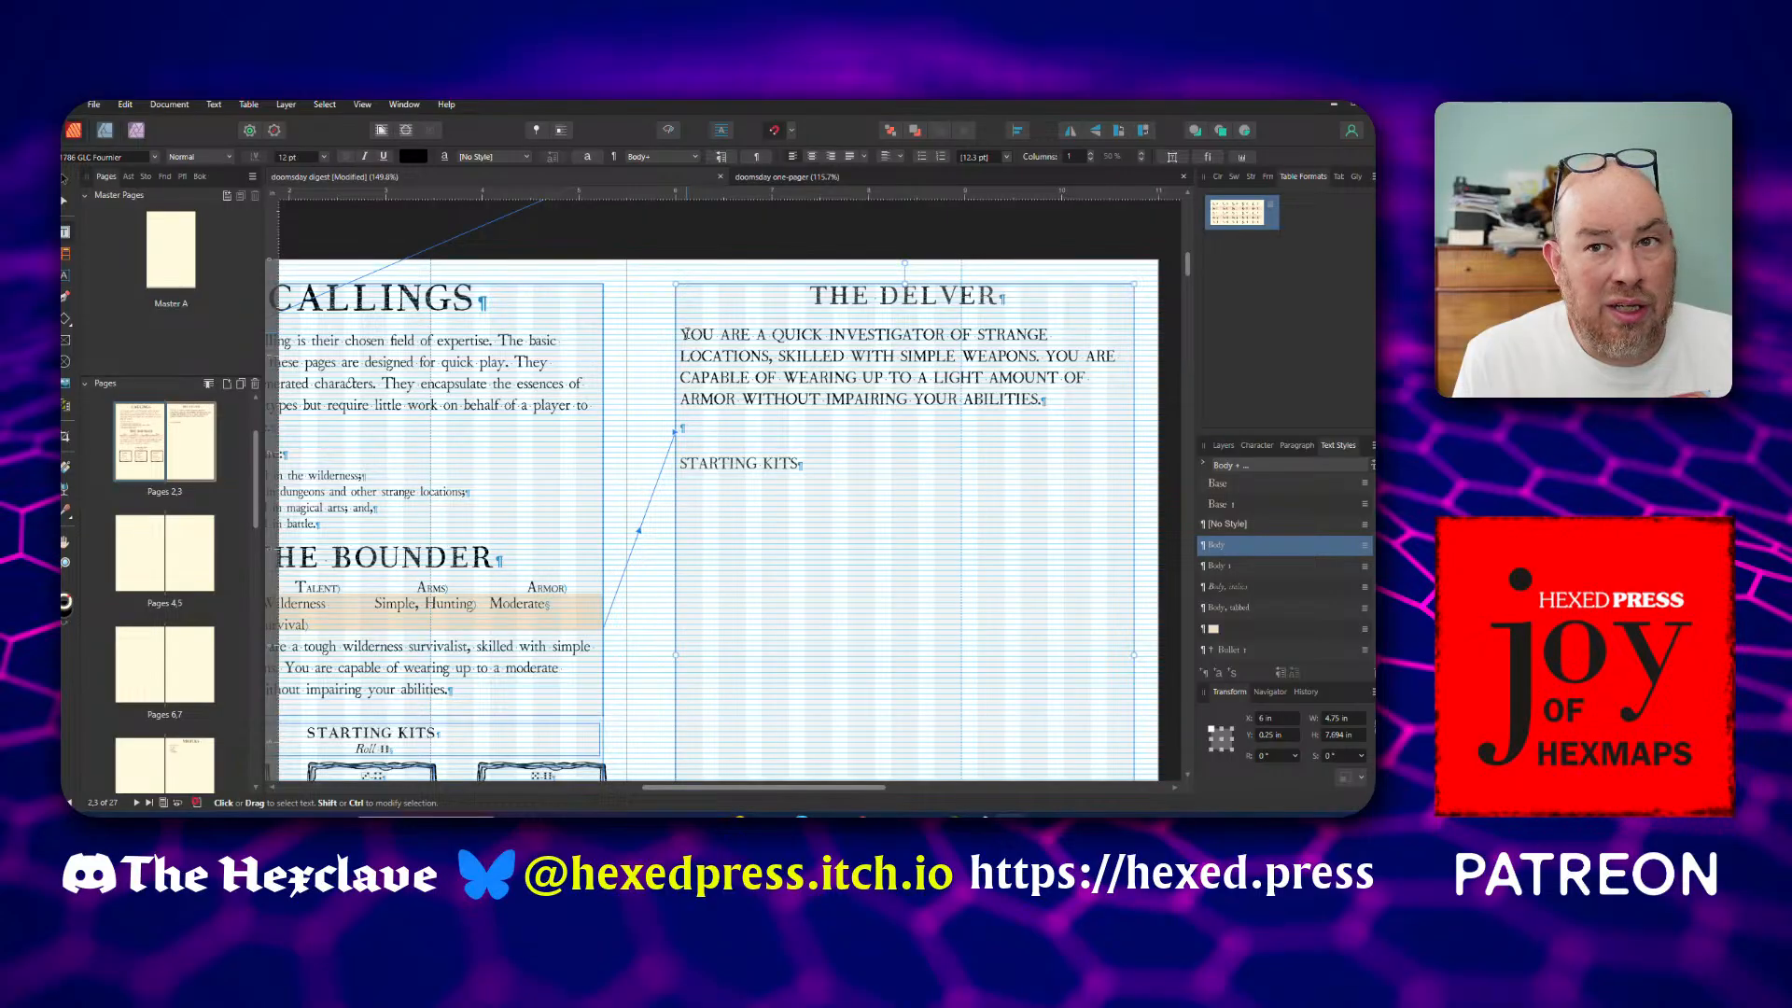
Try deleting the pasted Delver text and retyping it from YOU, and undo both changes
{"action": "left_click_drag", "start_coordinate": [684, 333], "coordinate": [800, 460]}
{"action": "key", "text": "BackSpace"}
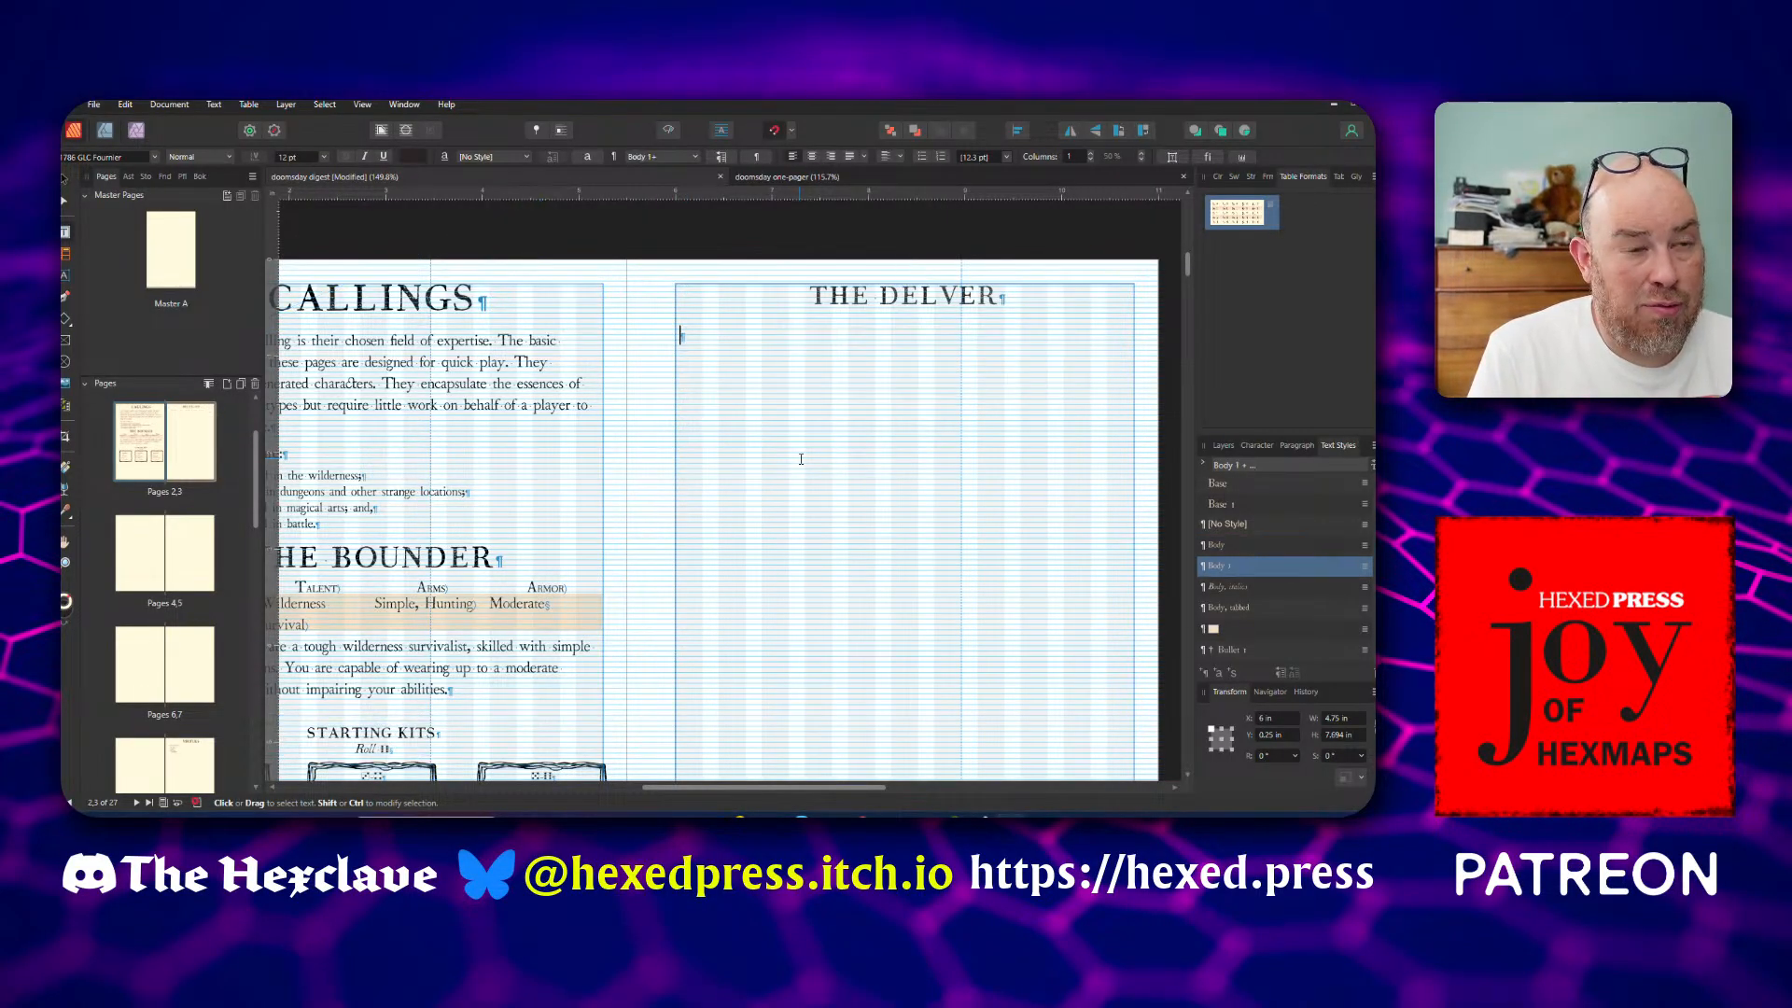
{"action": "type", "text": "YOU"}
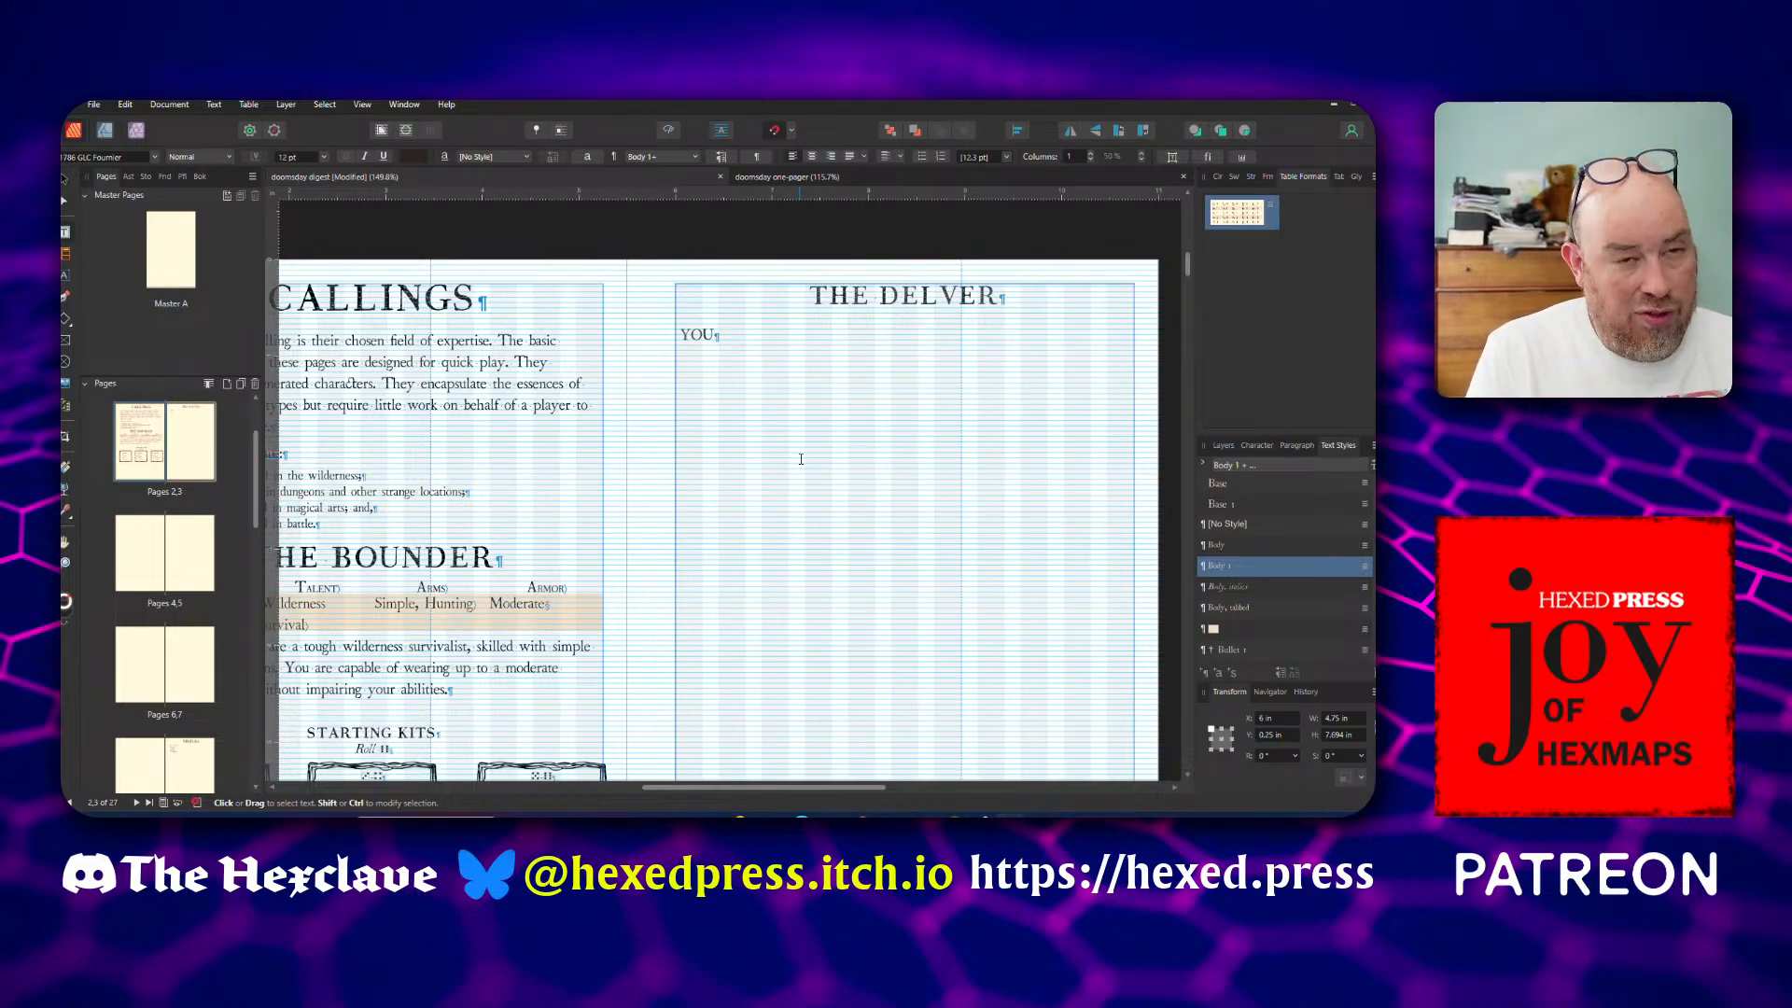
{"action": "key", "text": "ctrl+z"}
{"action": "key", "text": "ctrl+z"}
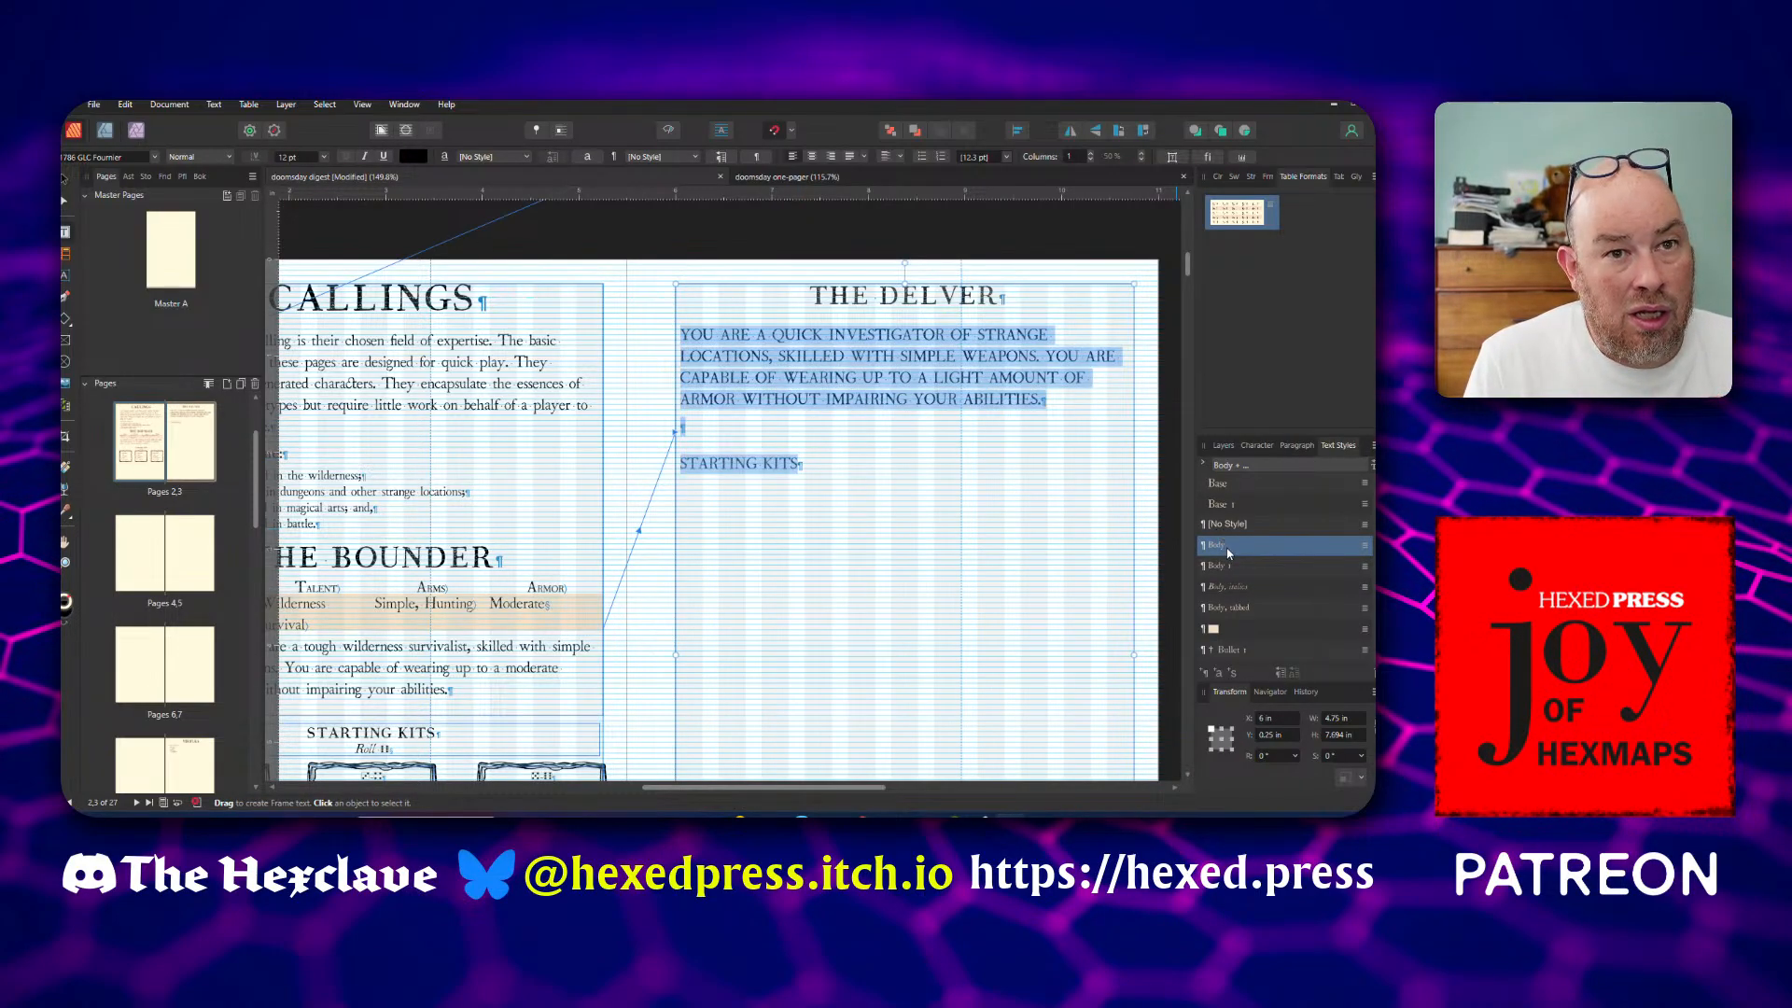
Reapply the Body style to the selected Delver text with character styles cleared, and delete the Body 1 style
{"action": "right_click", "coordinate": [1223, 547]}
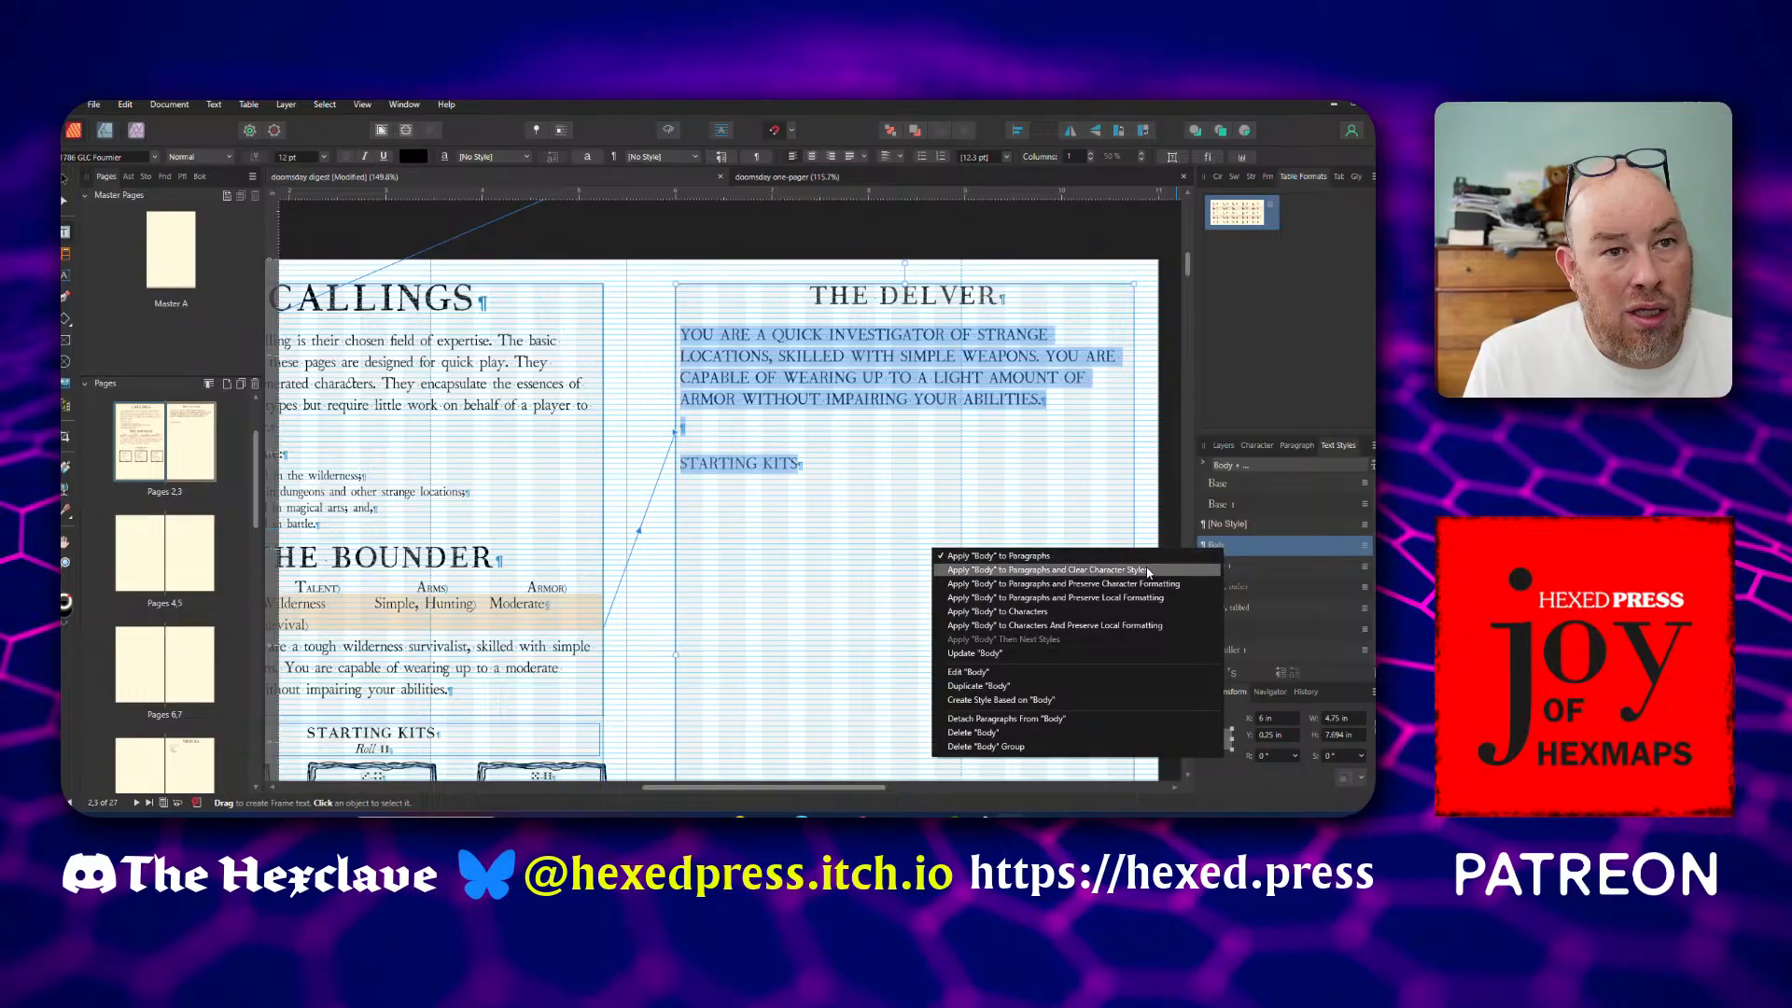
{"action": "left_click", "coordinate": [1148, 569]}
{"action": "right_click", "coordinate": [1213, 566]}
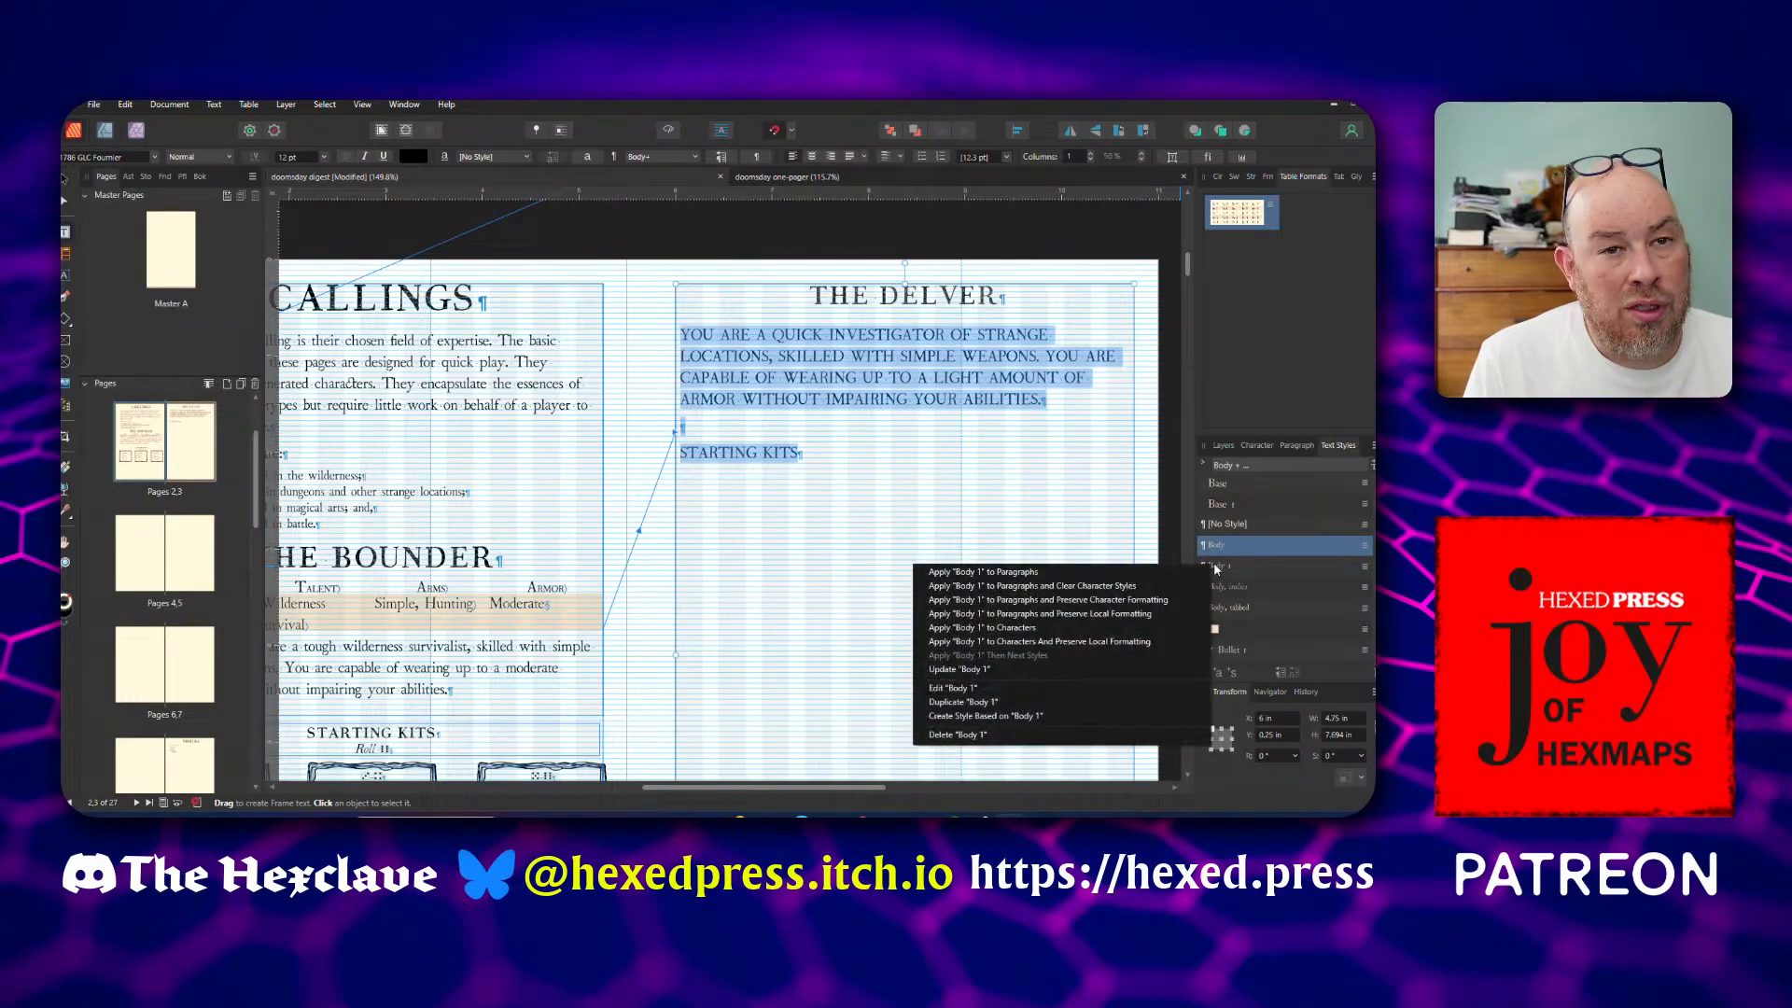
{"action": "left_click", "coordinate": [1080, 735]}
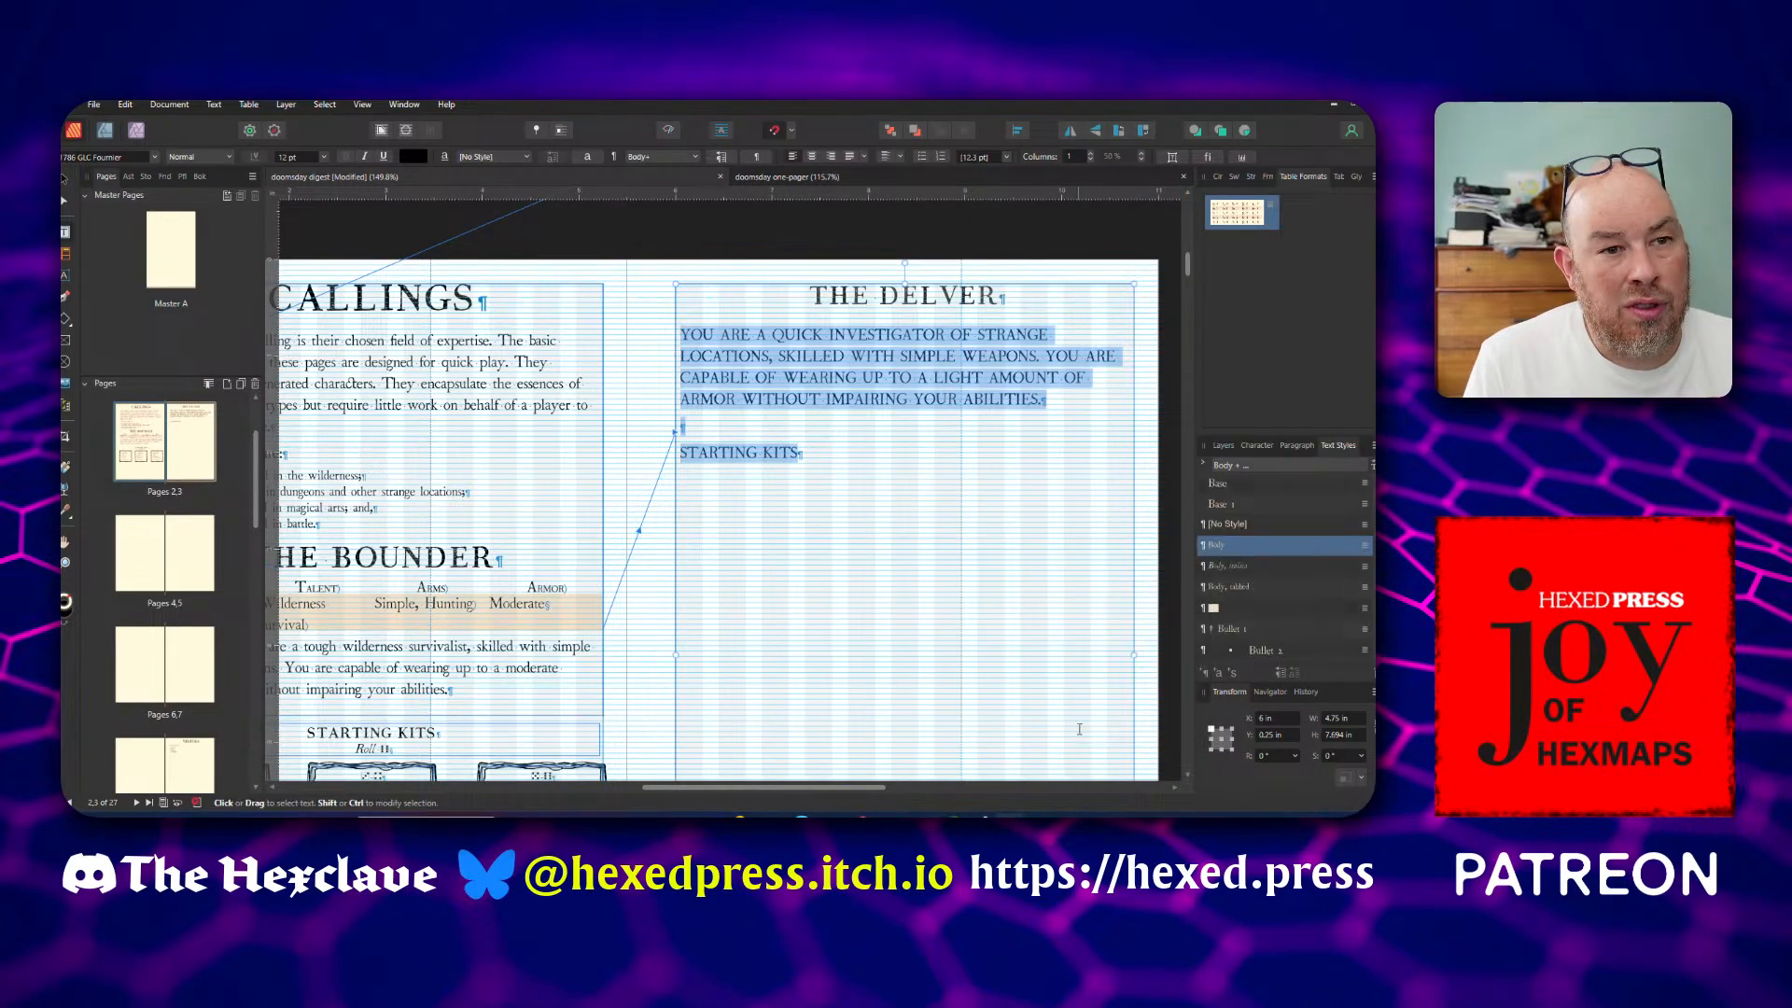
Edit the Body text style so its typography capitals are set to Default
{"action": "right_click", "coordinate": [1232, 551]}
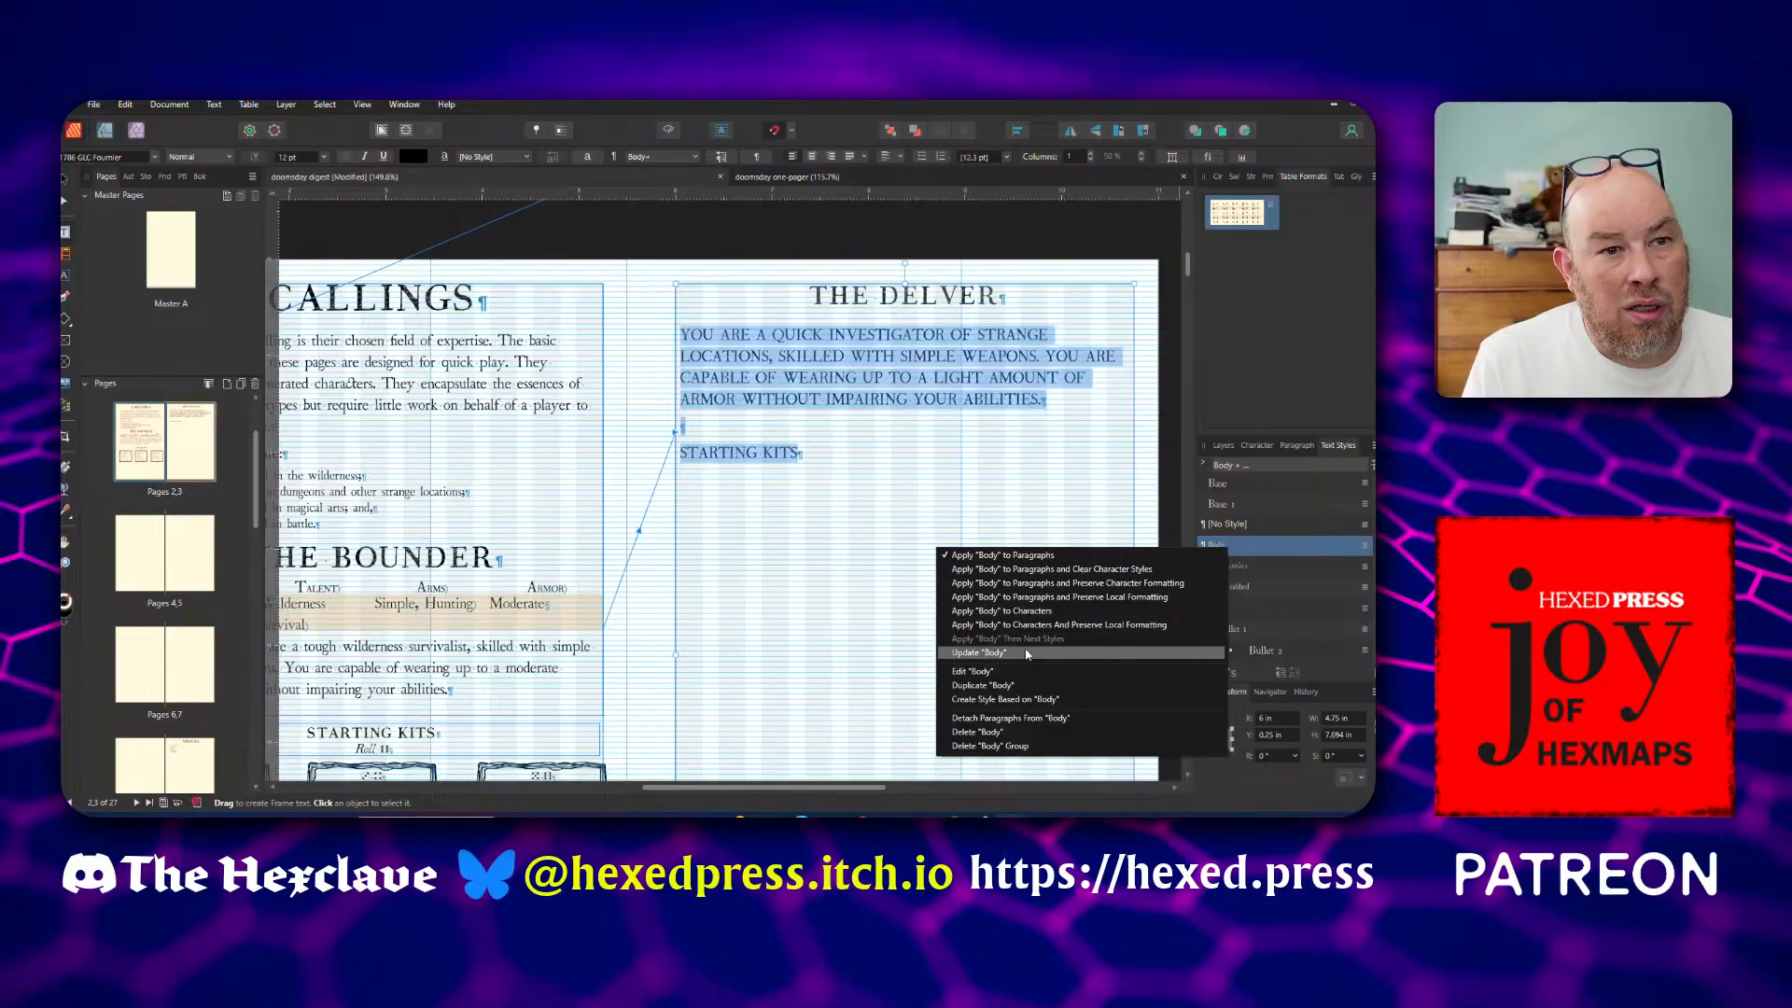
{"action": "left_click", "coordinate": [976, 671]}
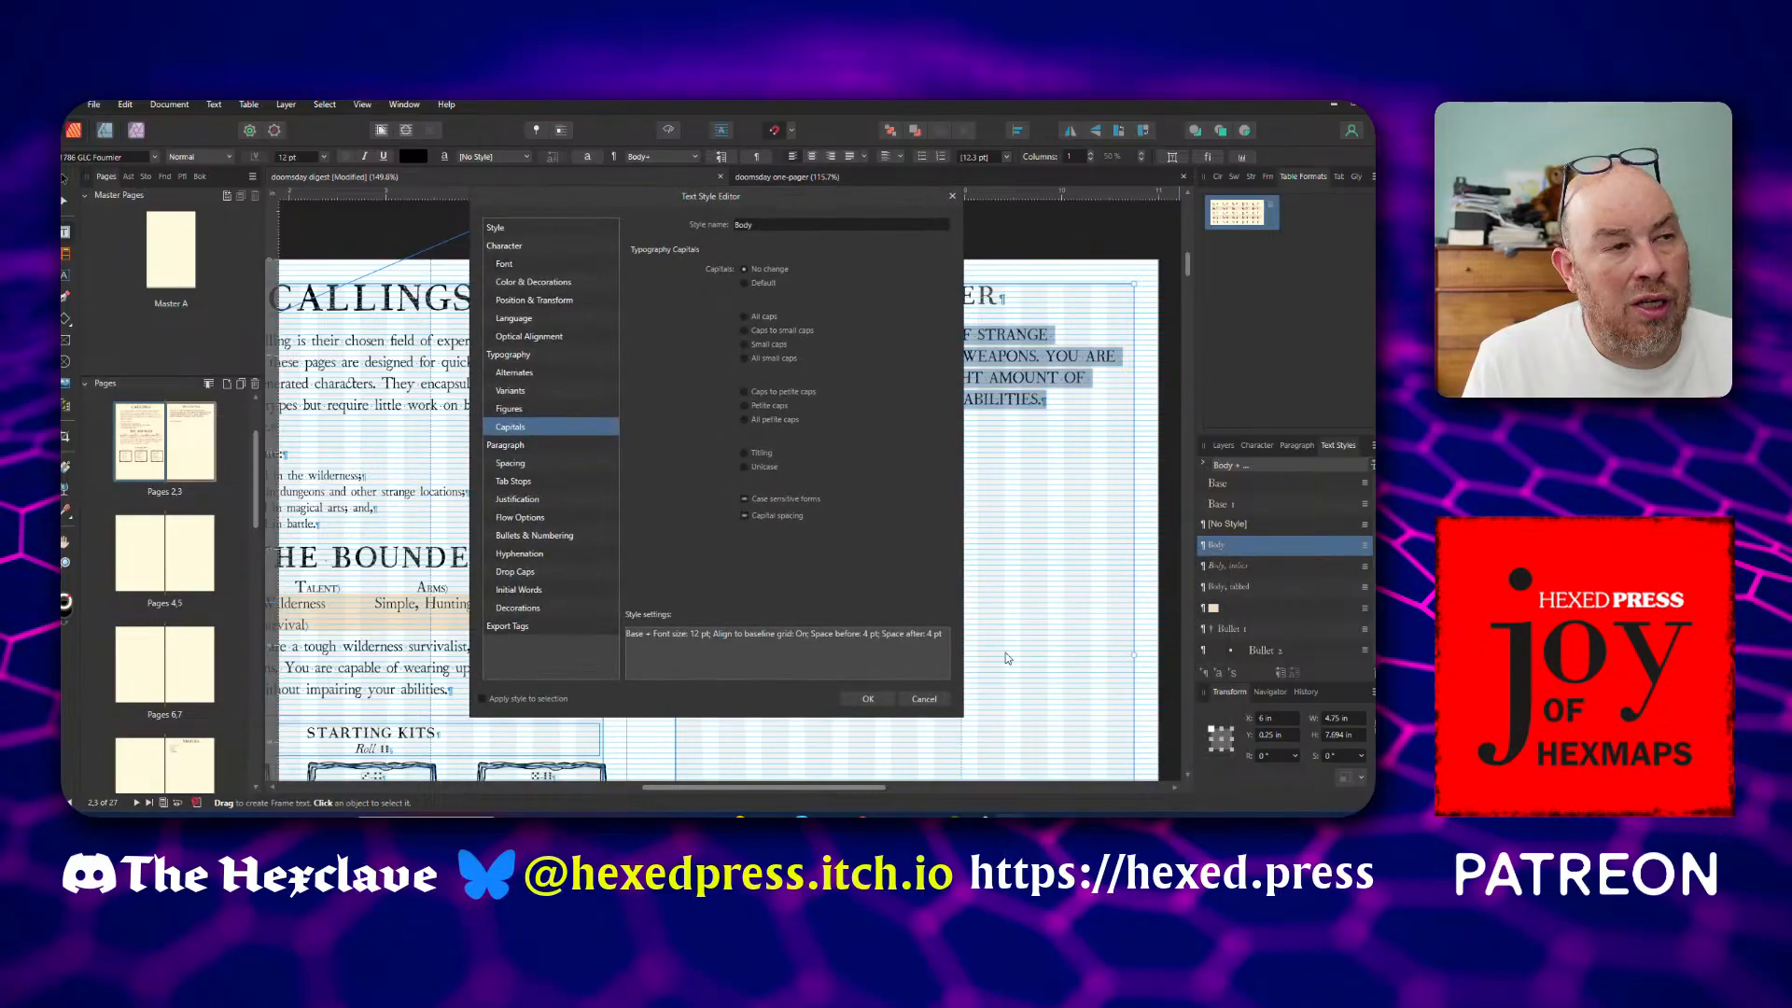
{"action": "left_click", "coordinate": [575, 247]}
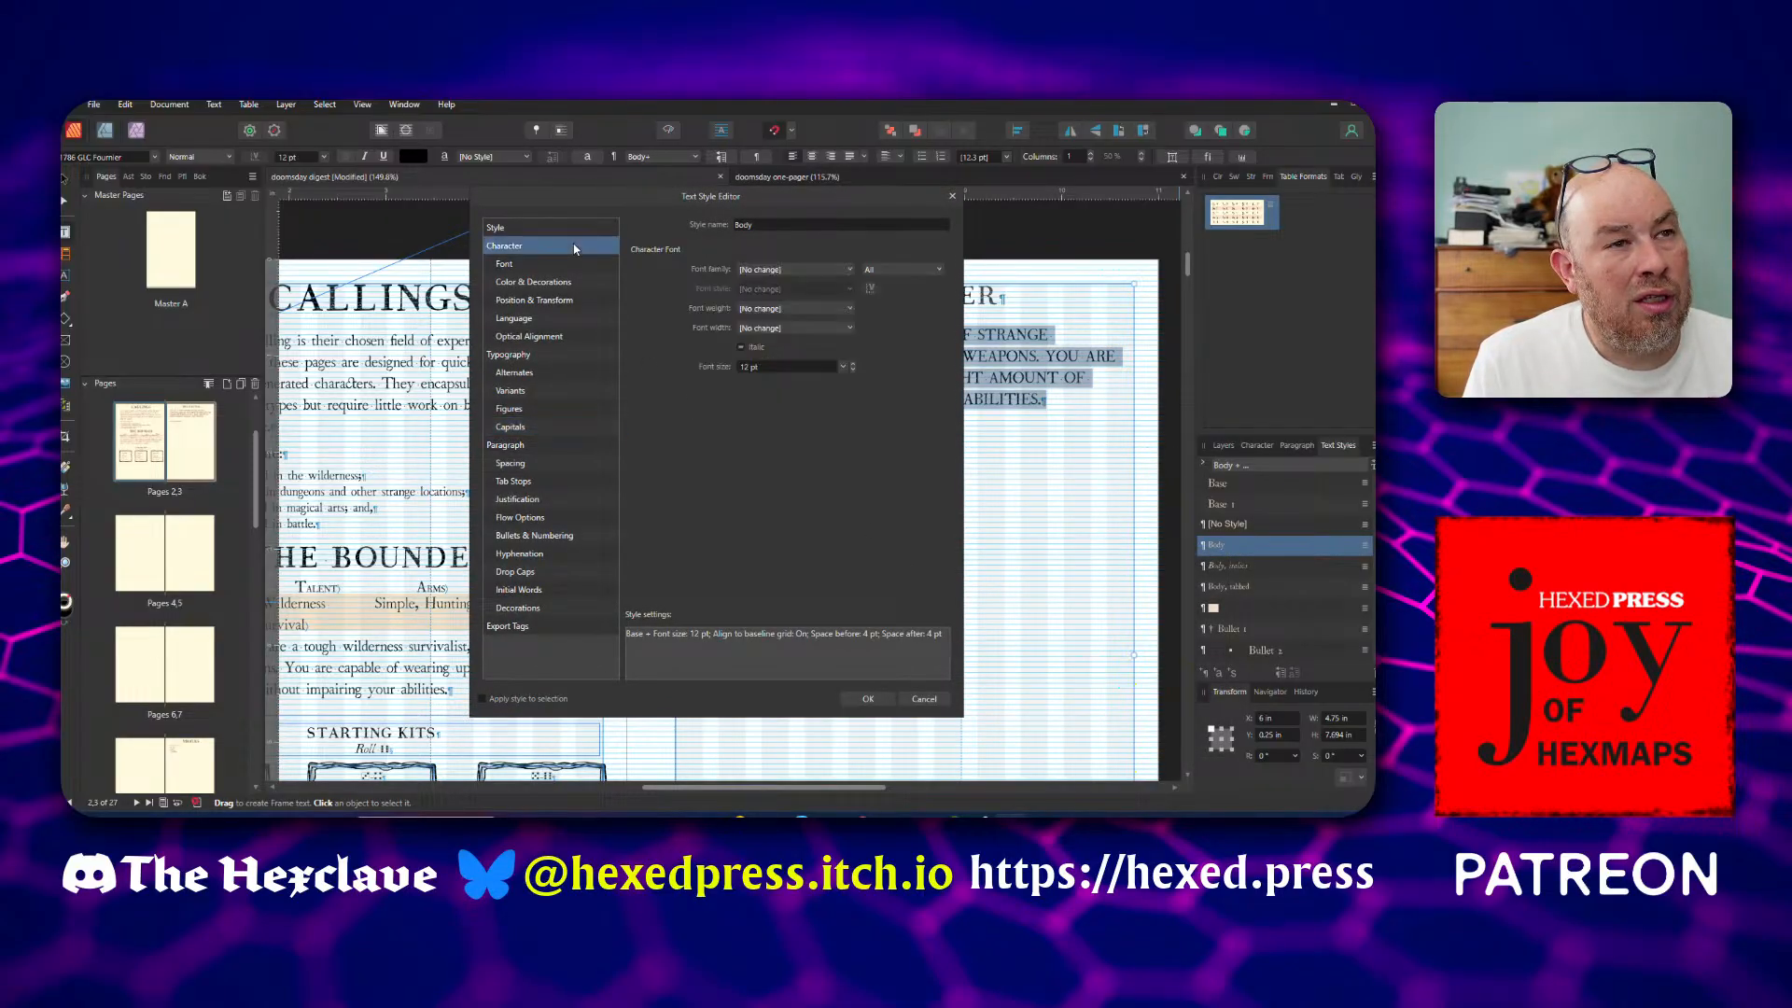
{"action": "left_click", "coordinate": [541, 429]}
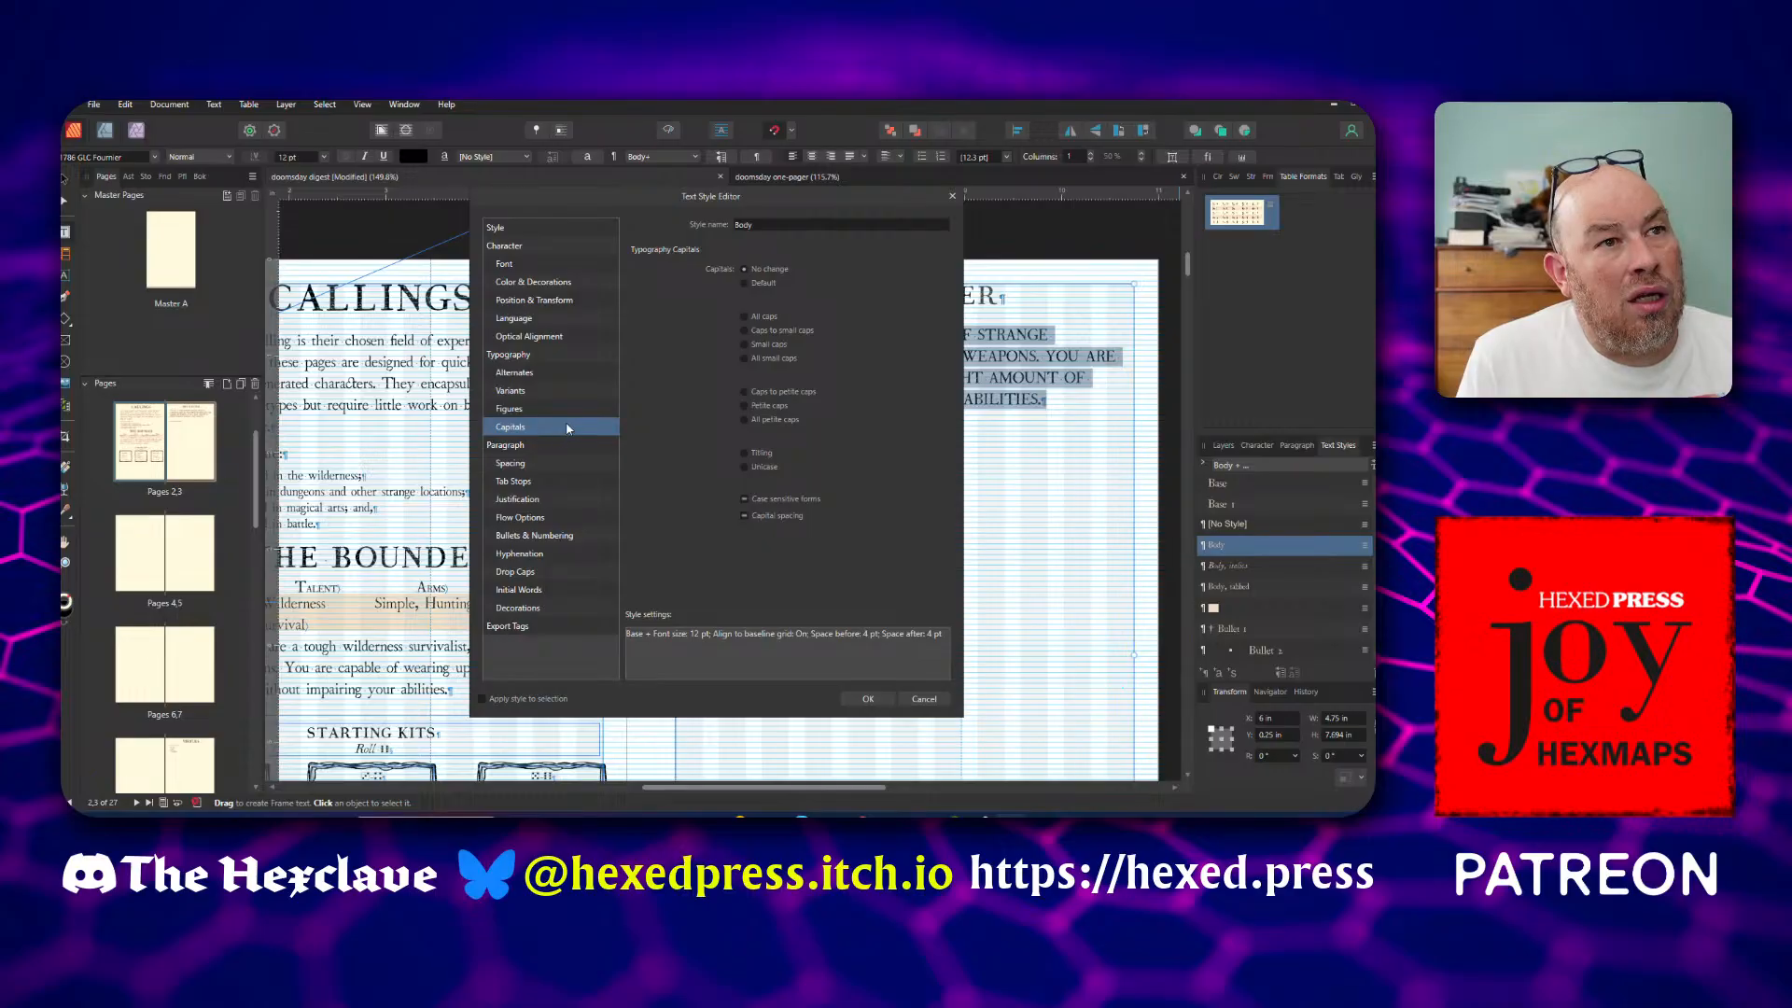
{"action": "left_click", "coordinate": [745, 283]}
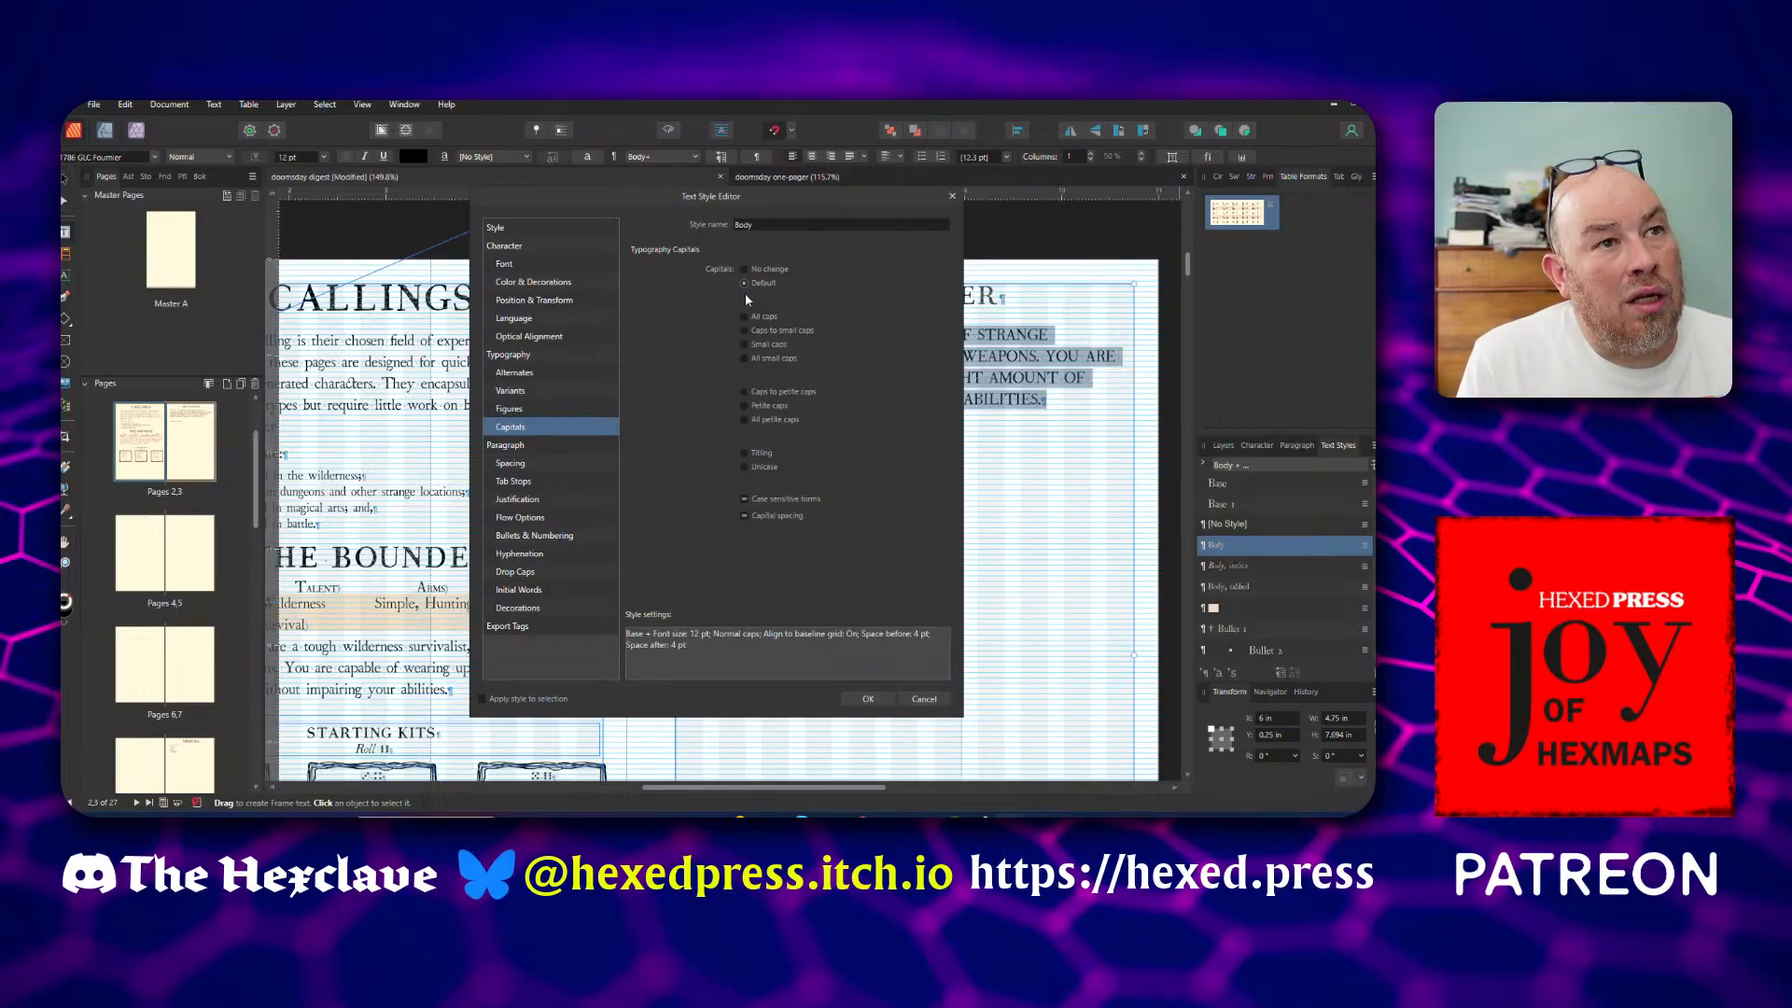
{"action": "left_click", "coordinate": [859, 701]}
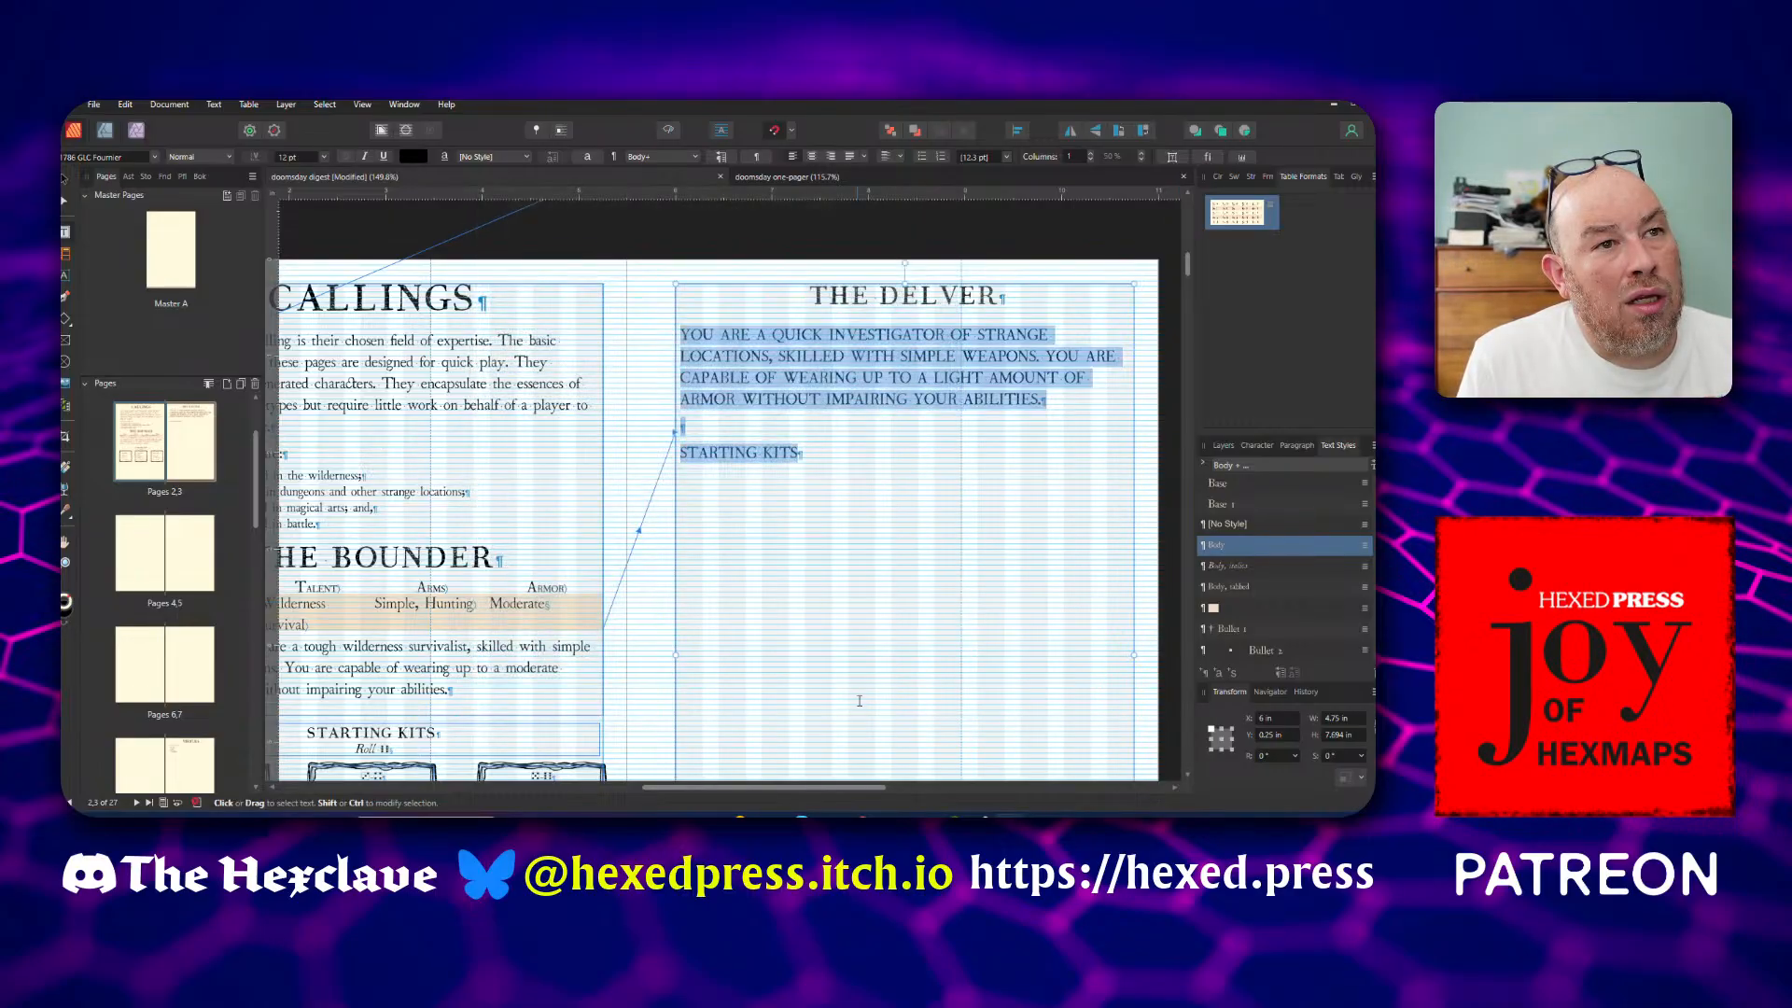
{"action": "left_click", "coordinate": [835, 378]}
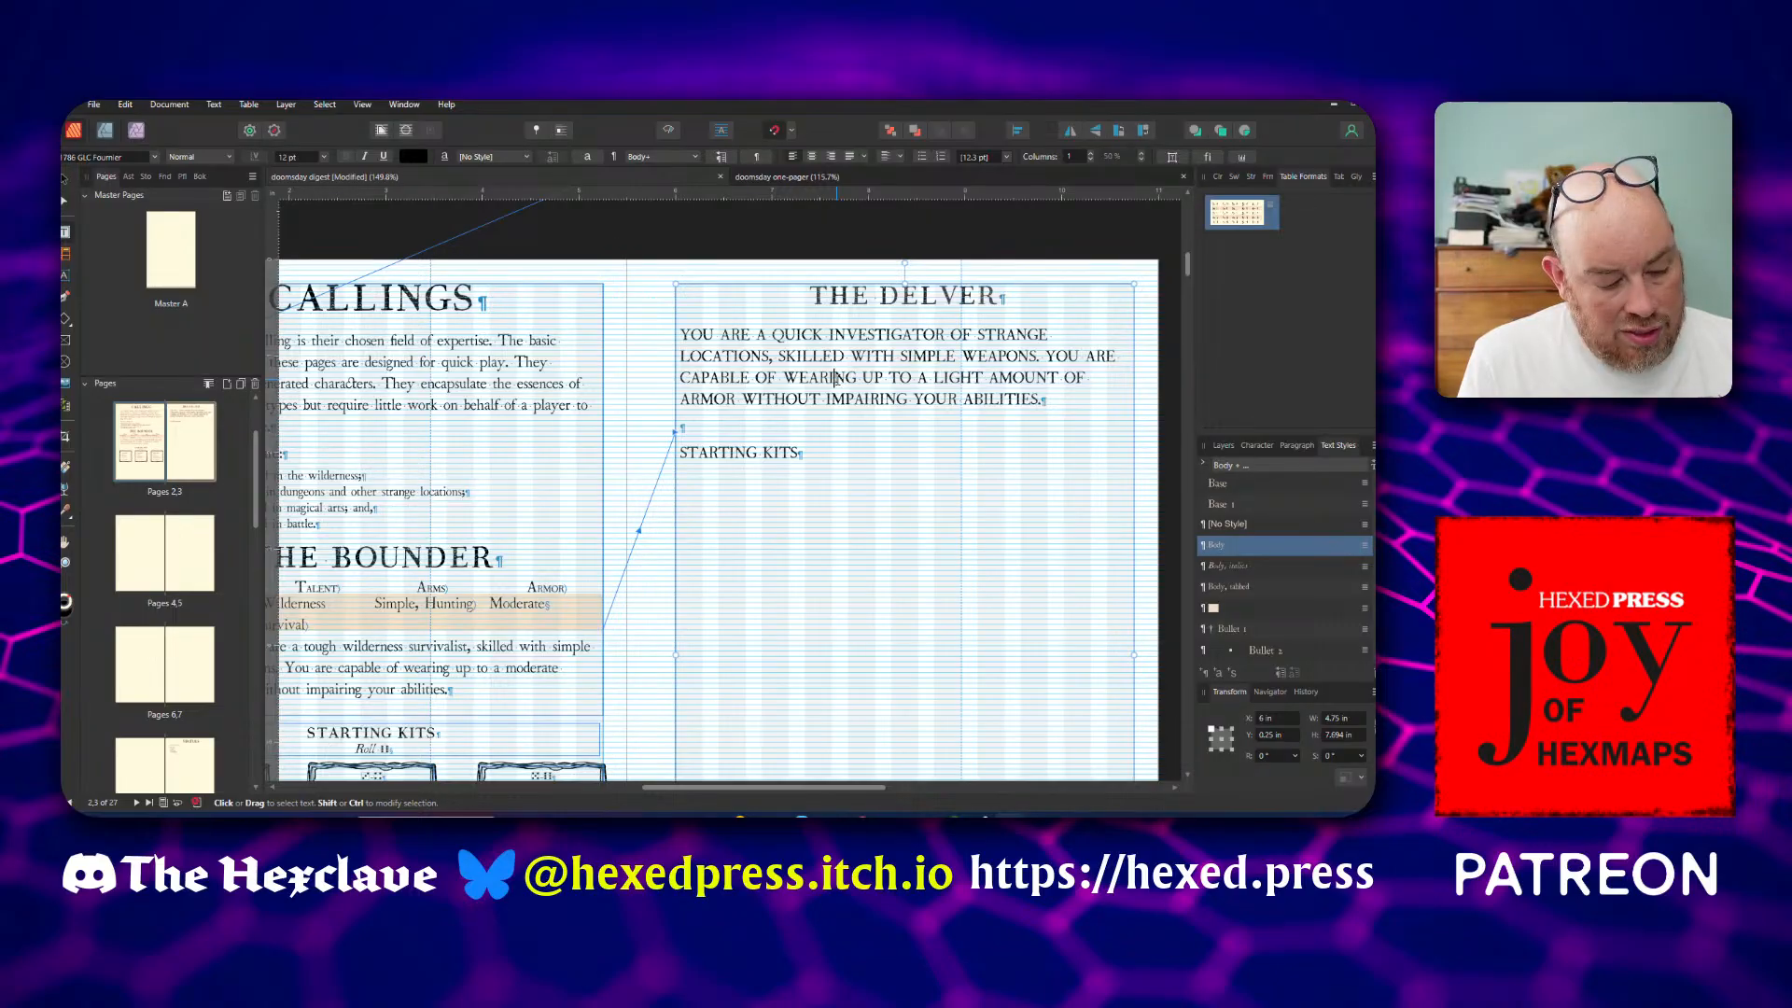
Try inserting a test letter Y at the start of the Delver description, and remove it
{"action": "scroll", "coordinate": [1259, 541], "scroll_direction": "down", "scroll_amount": 5}
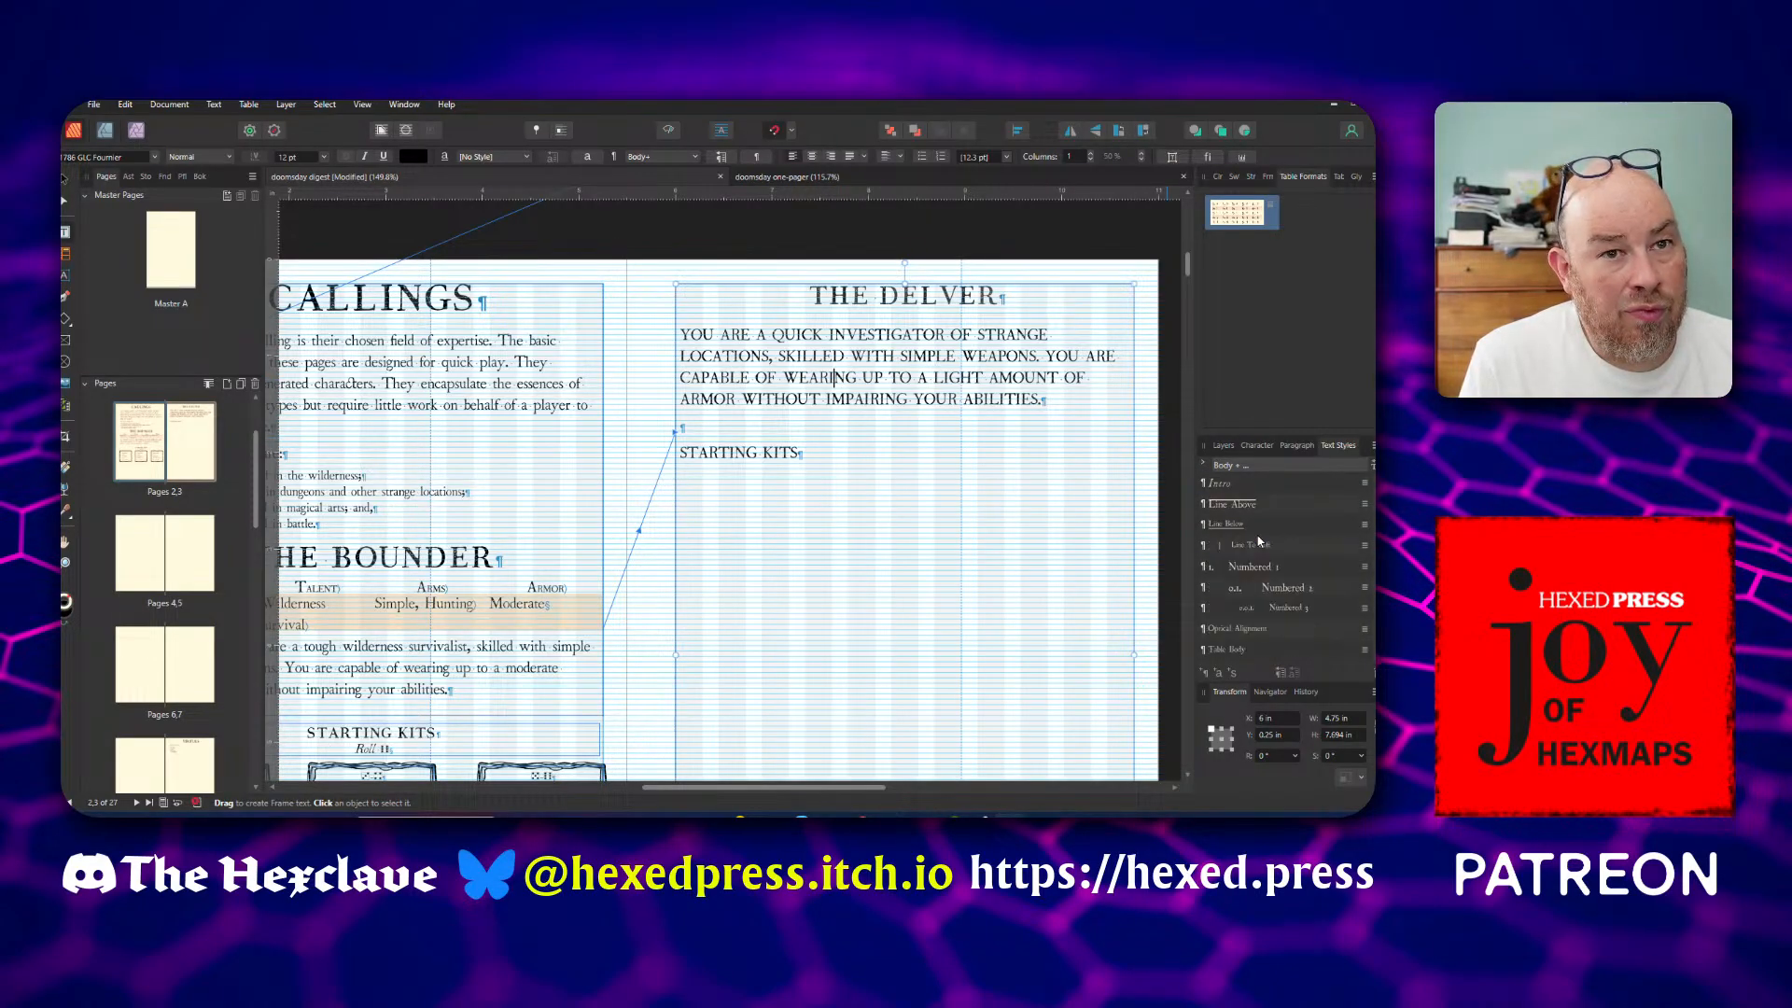
{"action": "scroll", "coordinate": [1259, 543], "scroll_direction": "down", "scroll_amount": 4}
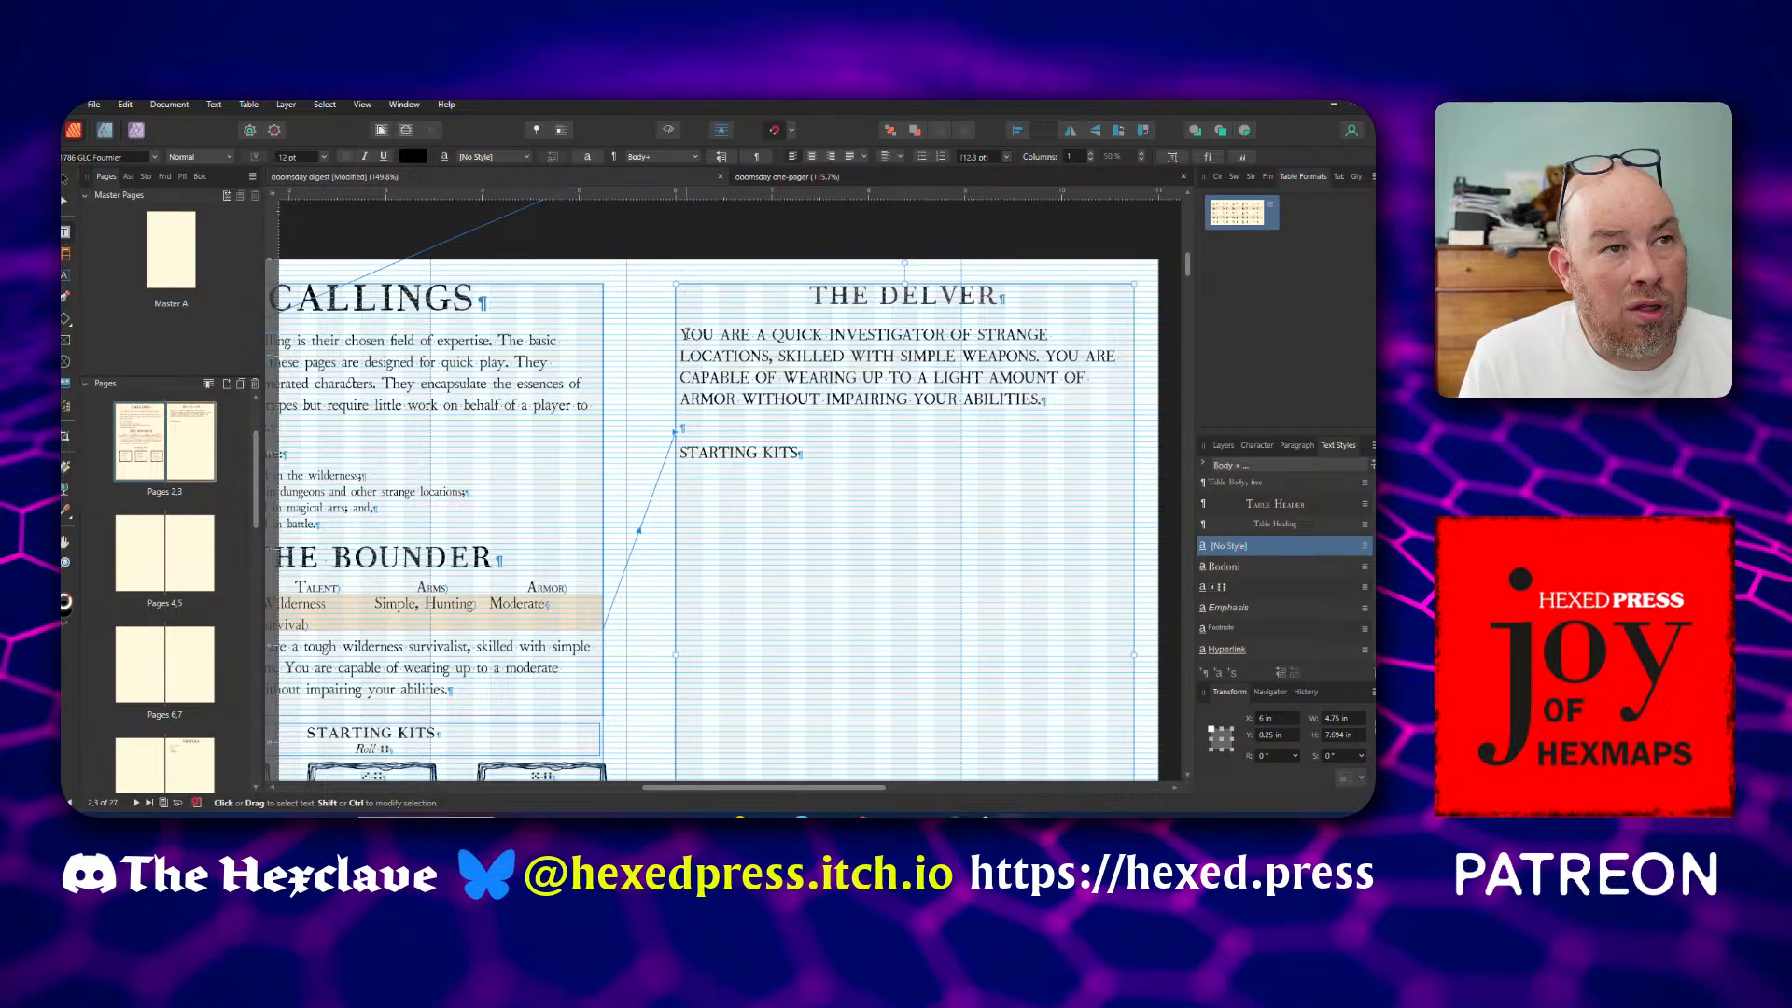
{"action": "type", "text": "YYY"}
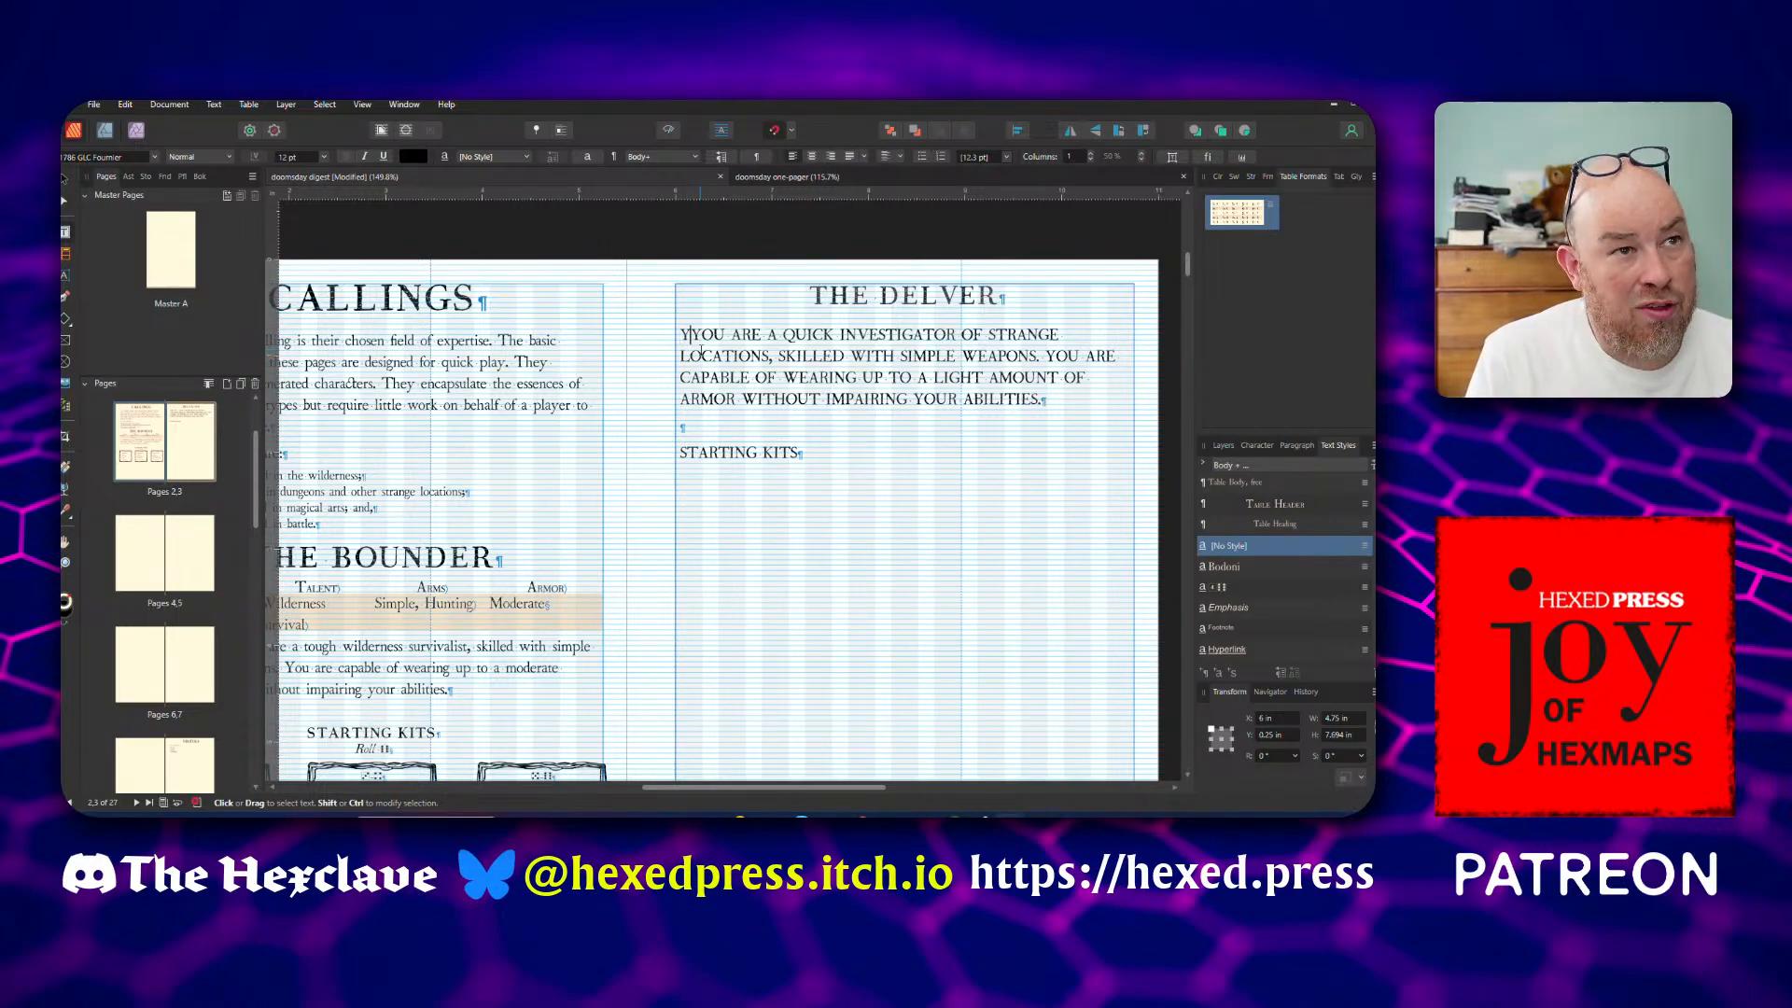
{"action": "key", "text": "BackSpace"}
{"action": "key", "text": "BackSpace"}
{"action": "key", "text": "BackSpace"}
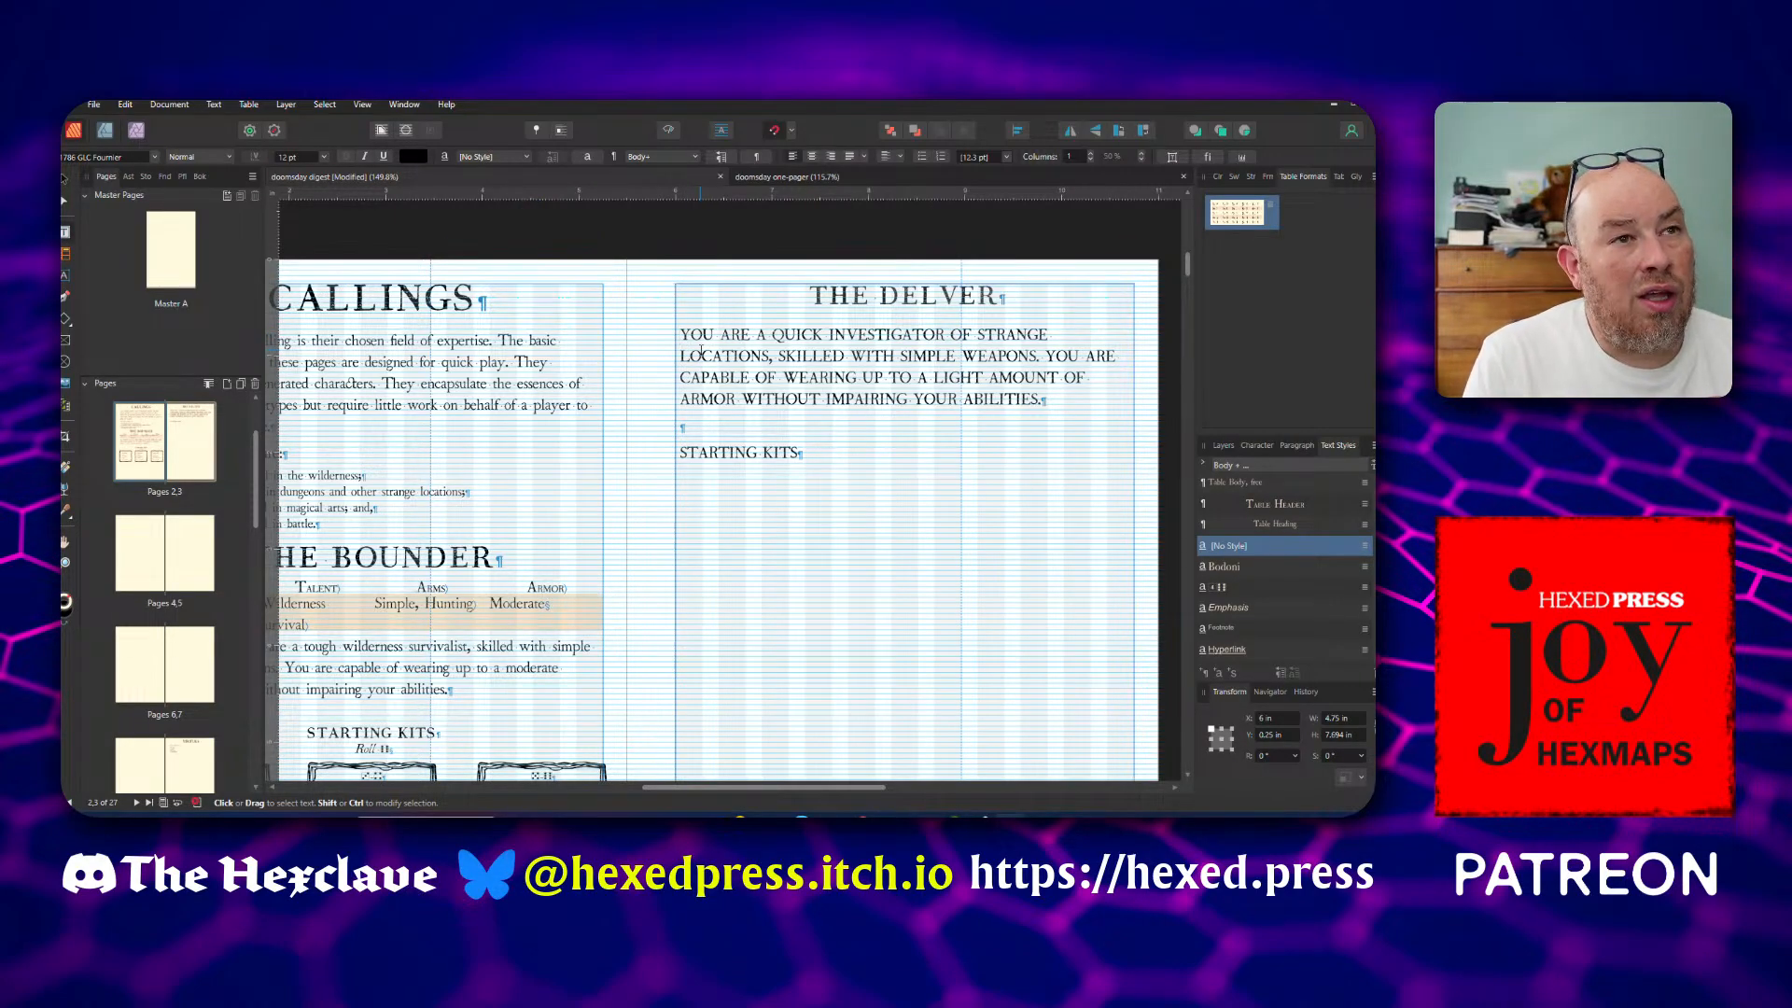
{"action": "key", "text": "Escape"}
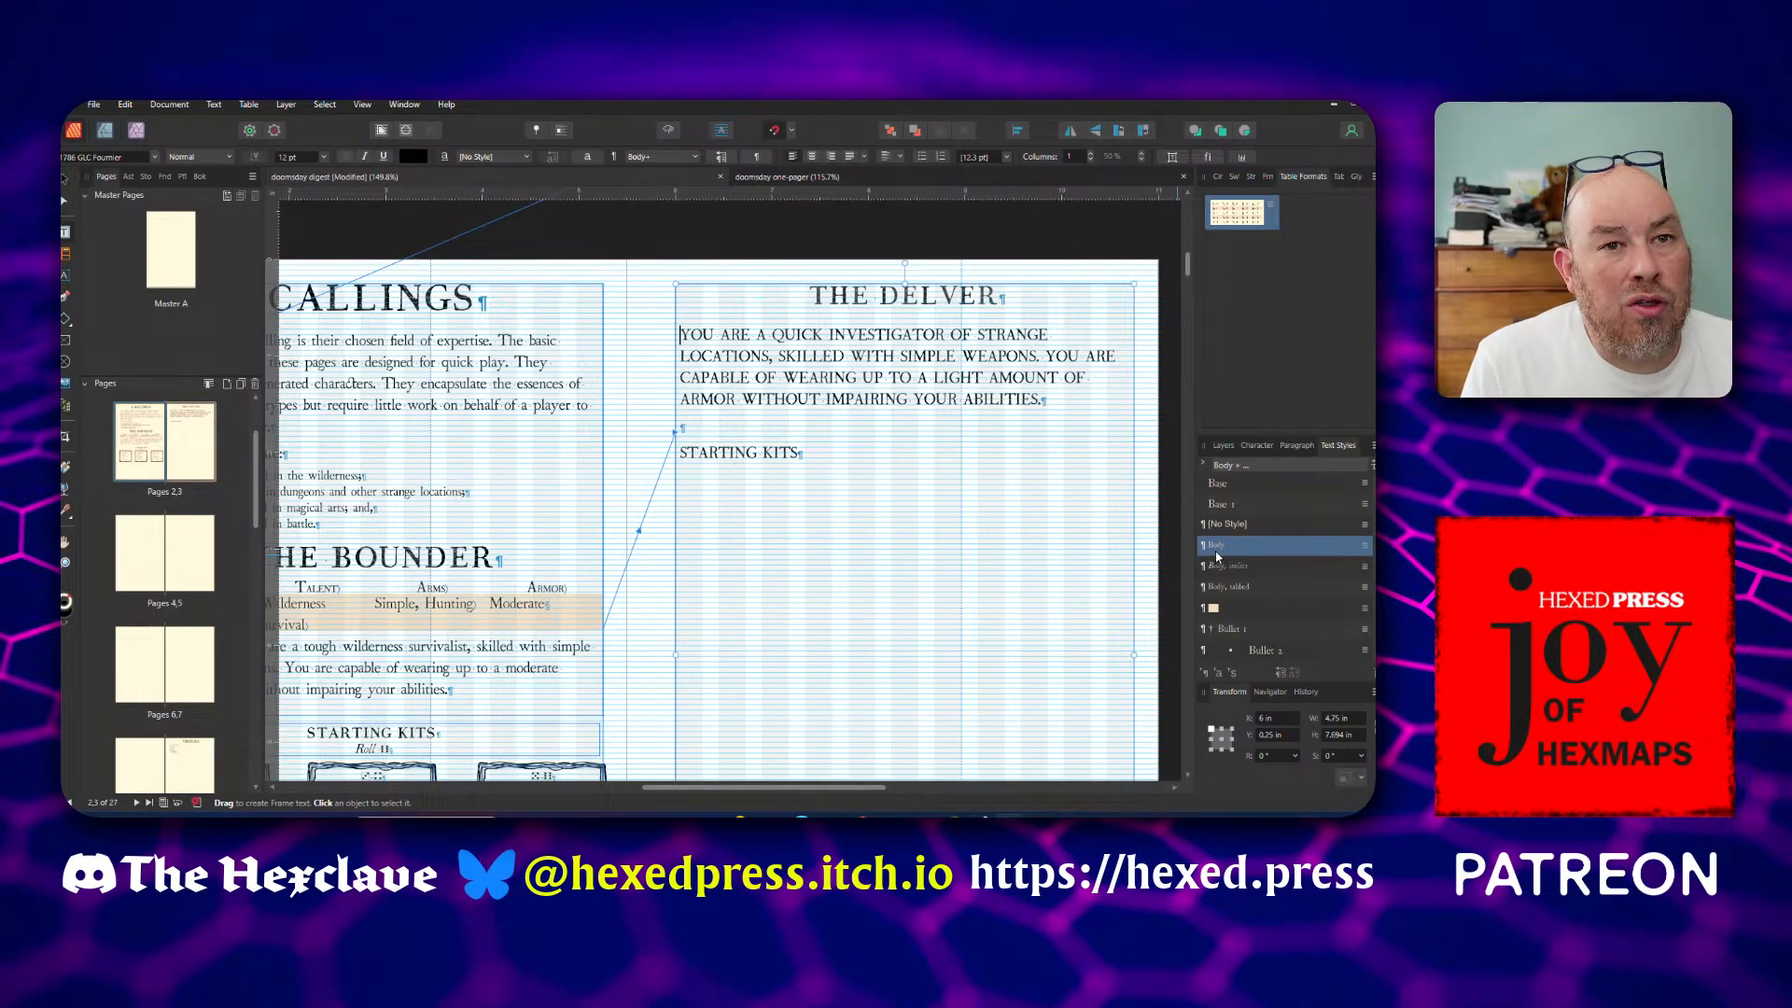
Apply the Body style to the characters of the whole Delver description, including its Starting Kits line
{"action": "right_click", "coordinate": [1216, 556]}
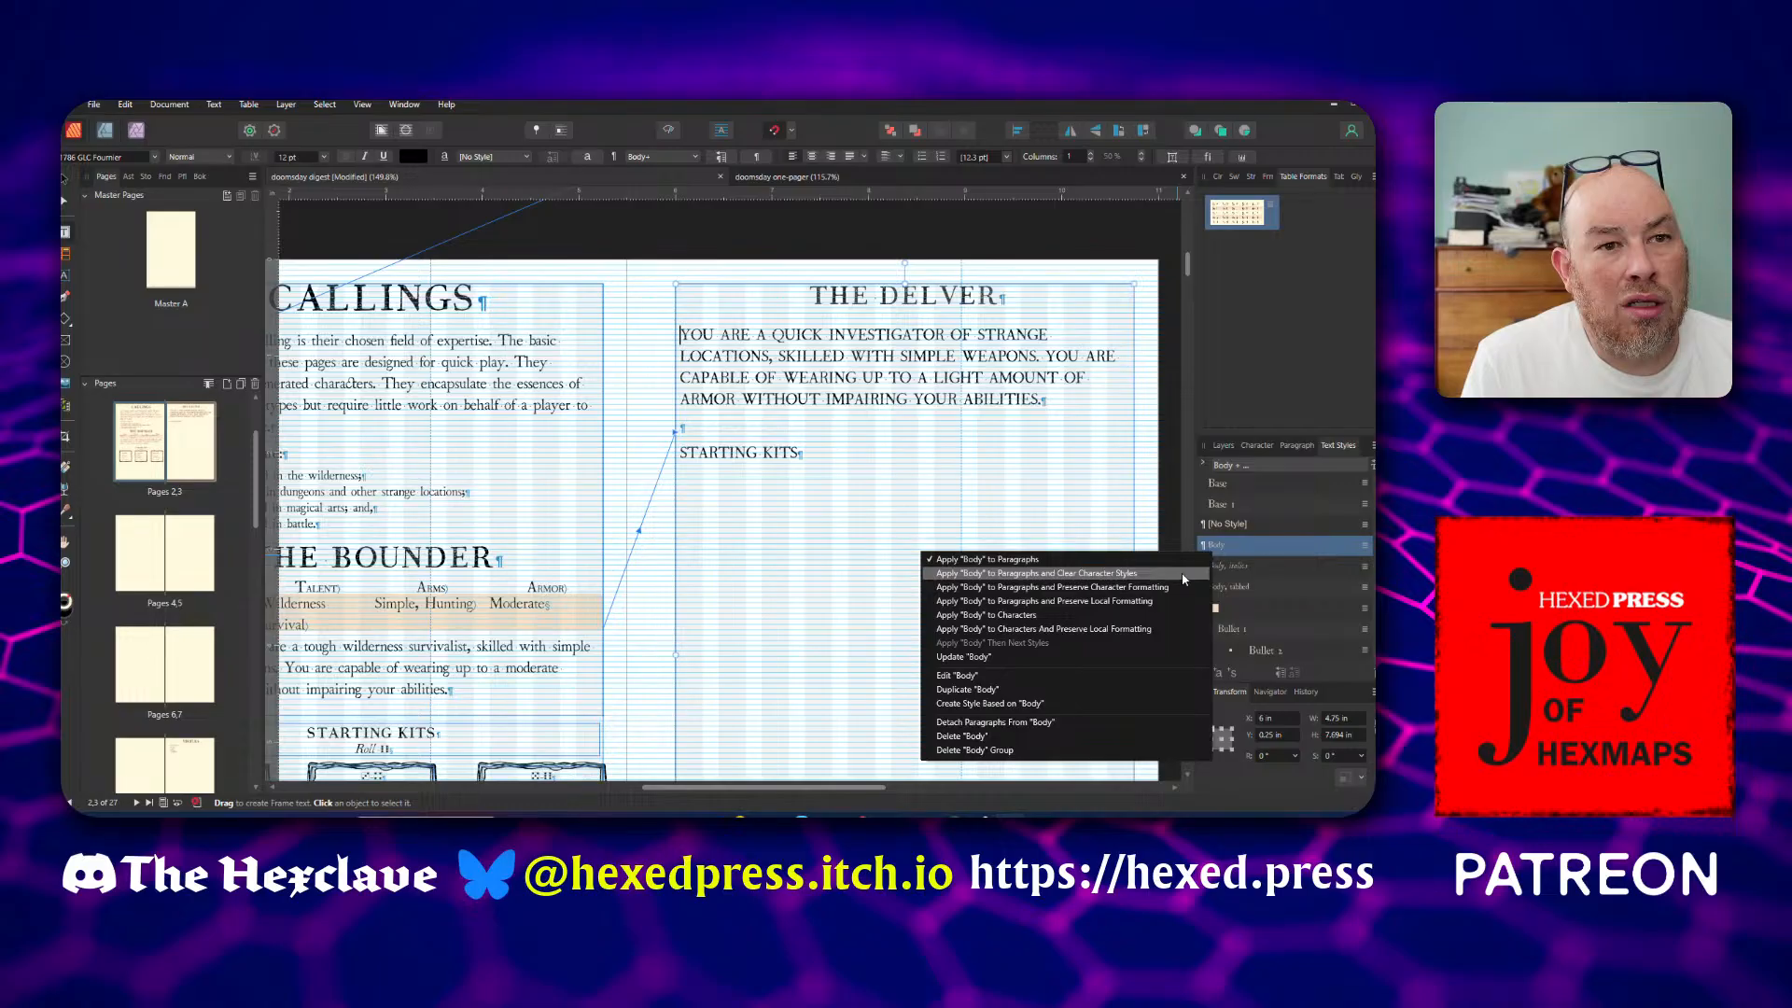
{"action": "left_click", "coordinate": [1174, 616]}
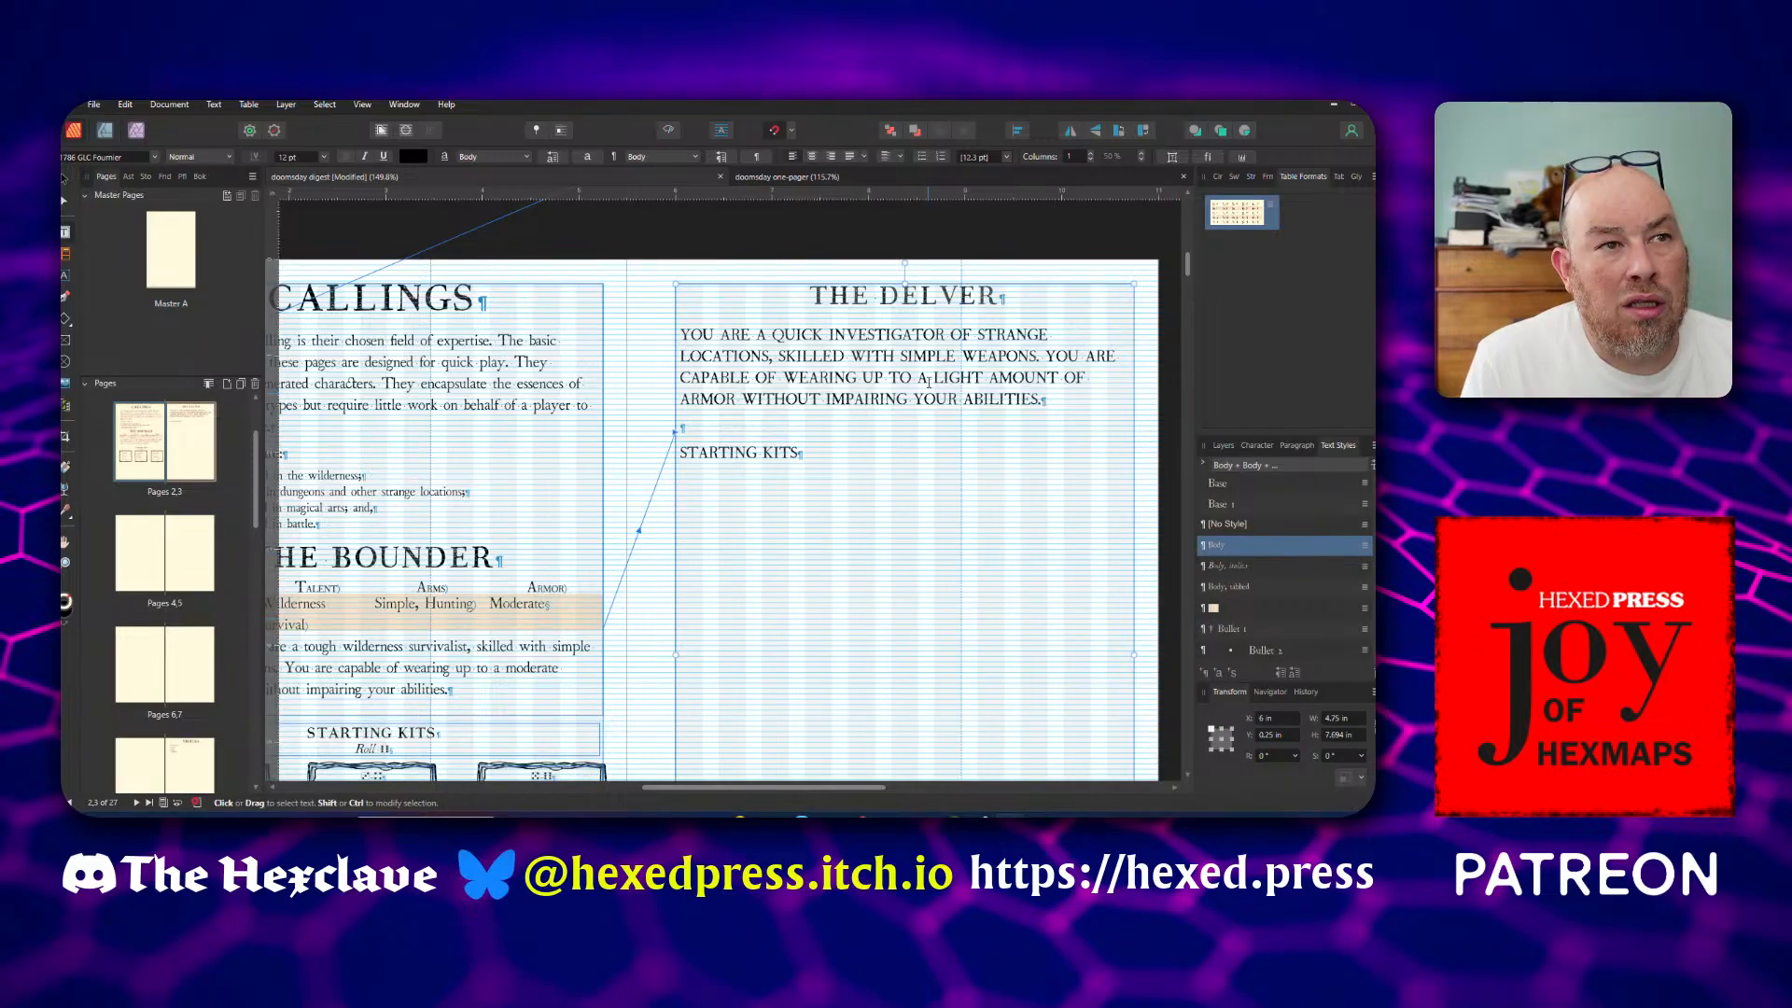
{"action": "left_click_drag", "start_coordinate": [799, 428], "coordinate": [837, 484]}
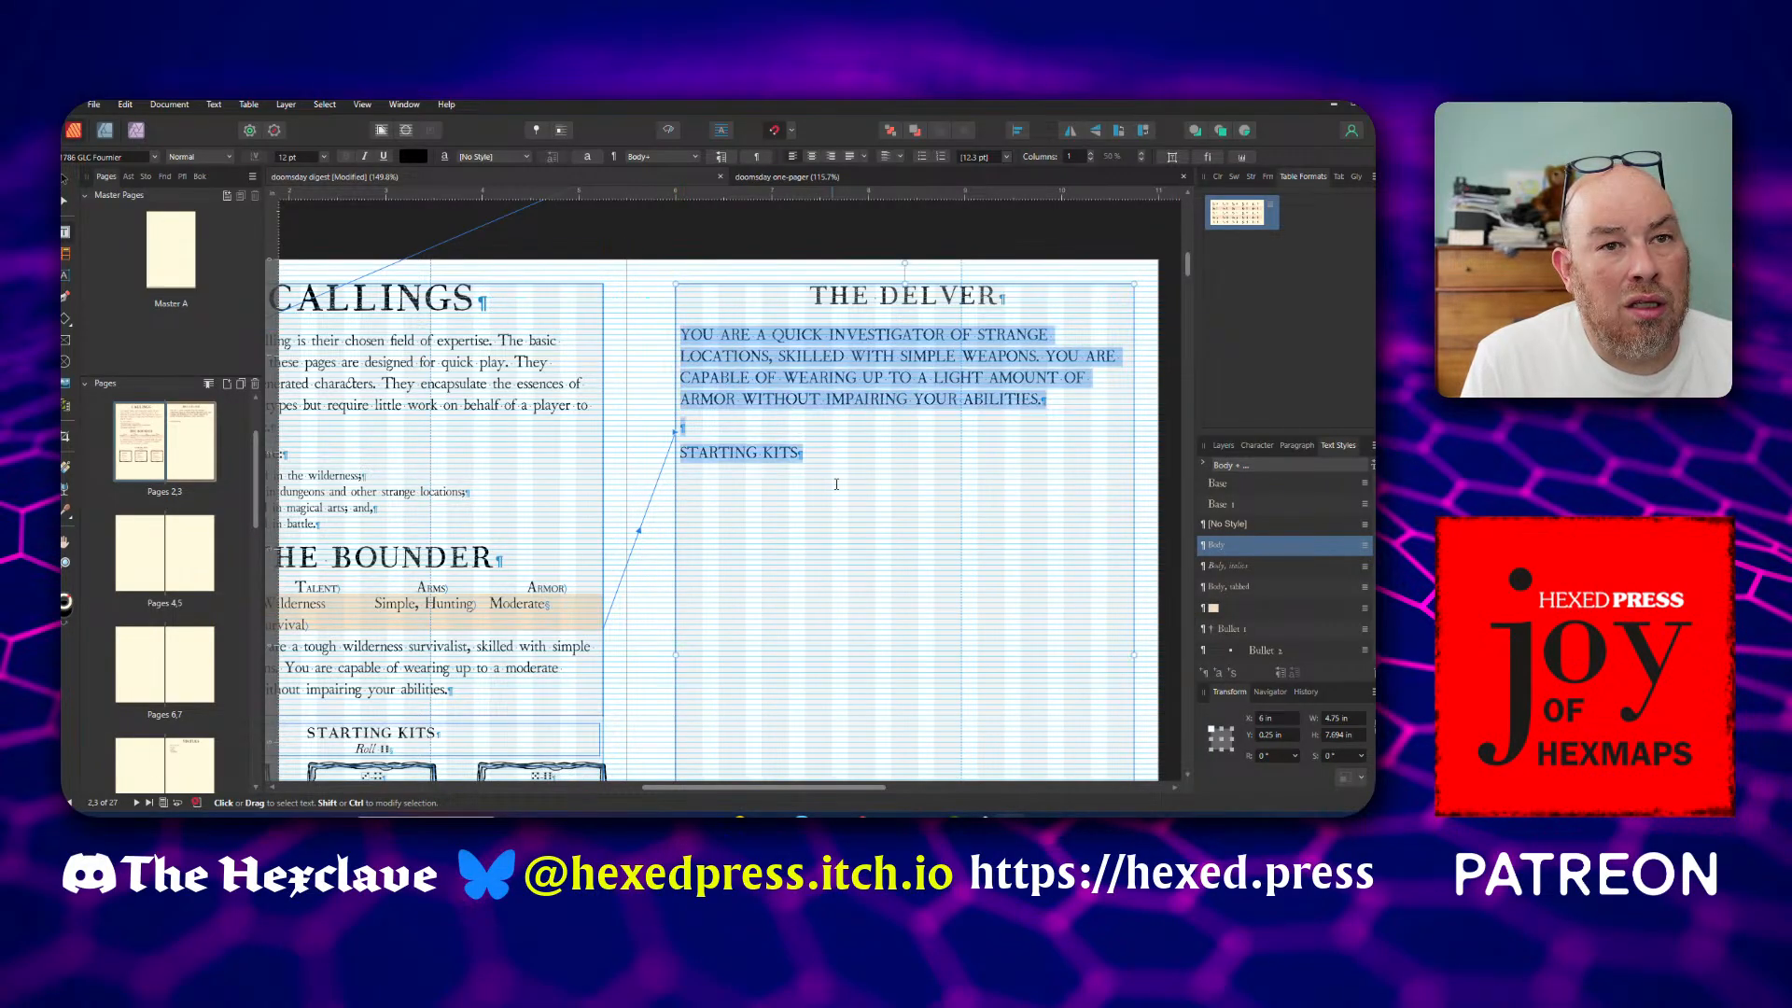
{"action": "right_click", "coordinate": [1206, 547]}
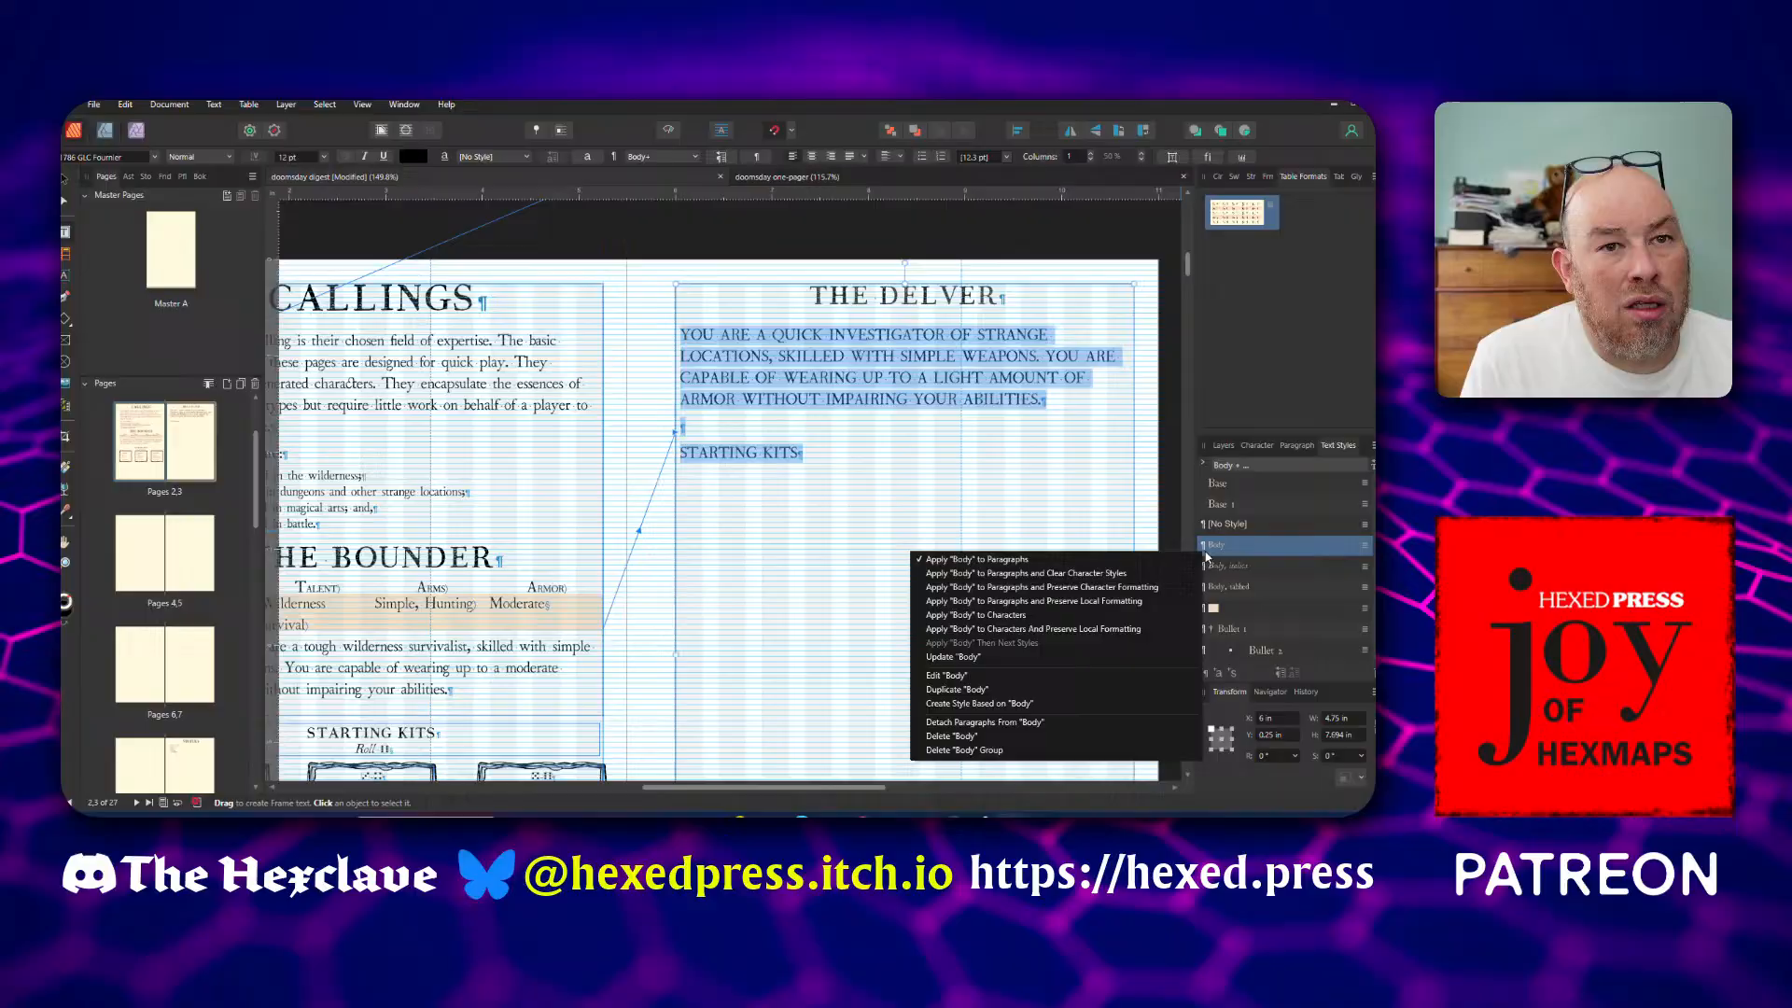
{"action": "left_click", "coordinate": [1104, 614]}
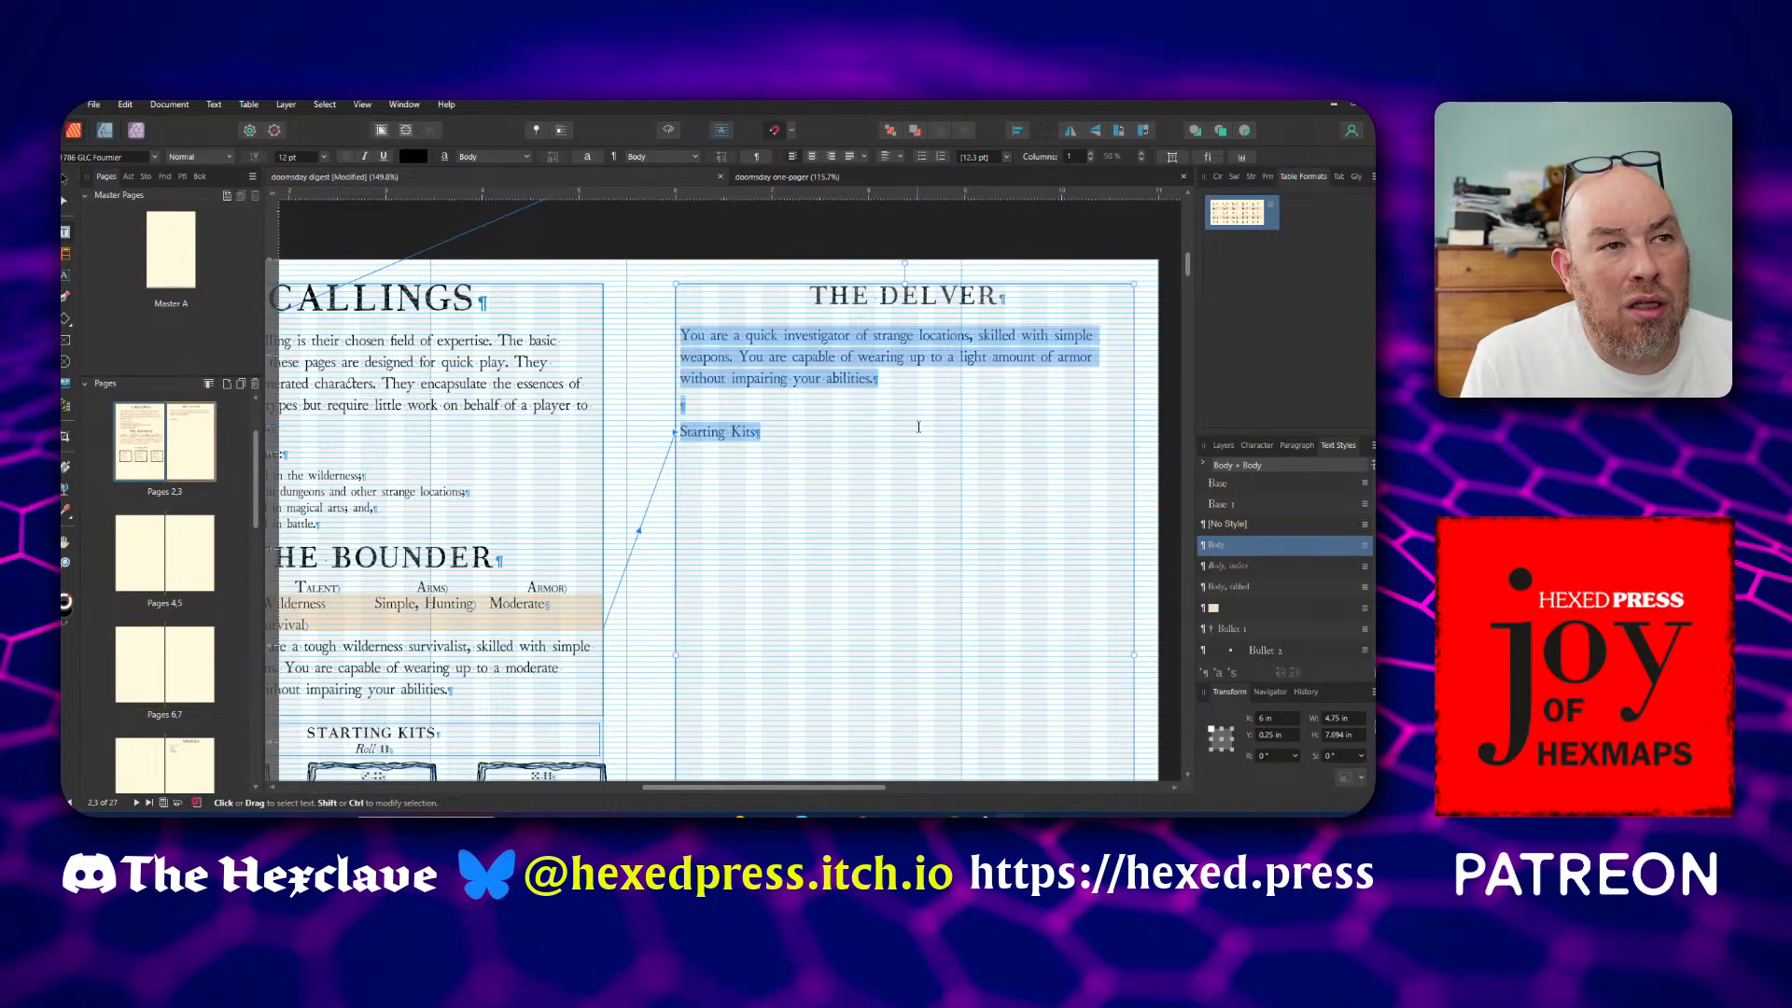
Delete the empty paragraph and the Starting Kits line below the Delver description
{"action": "left_click", "coordinate": [836, 379]}
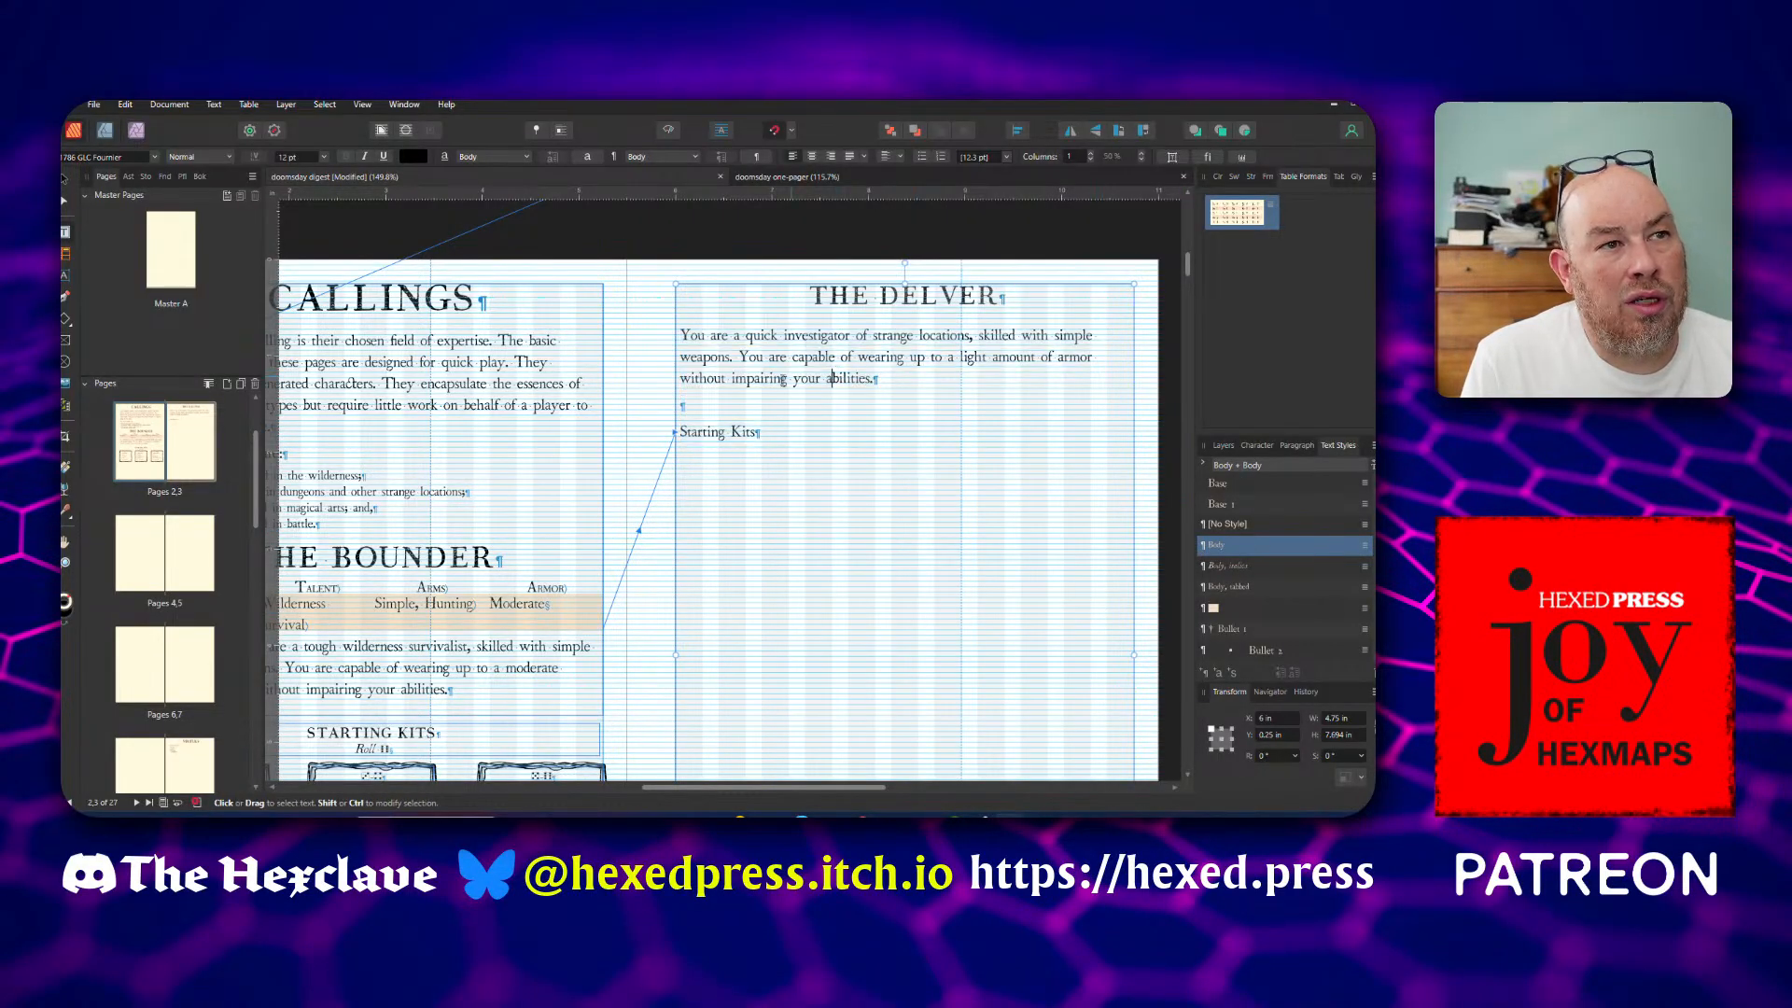
{"action": "triple_click", "coordinate": [786, 435]}
{"action": "key", "text": "Delete"}
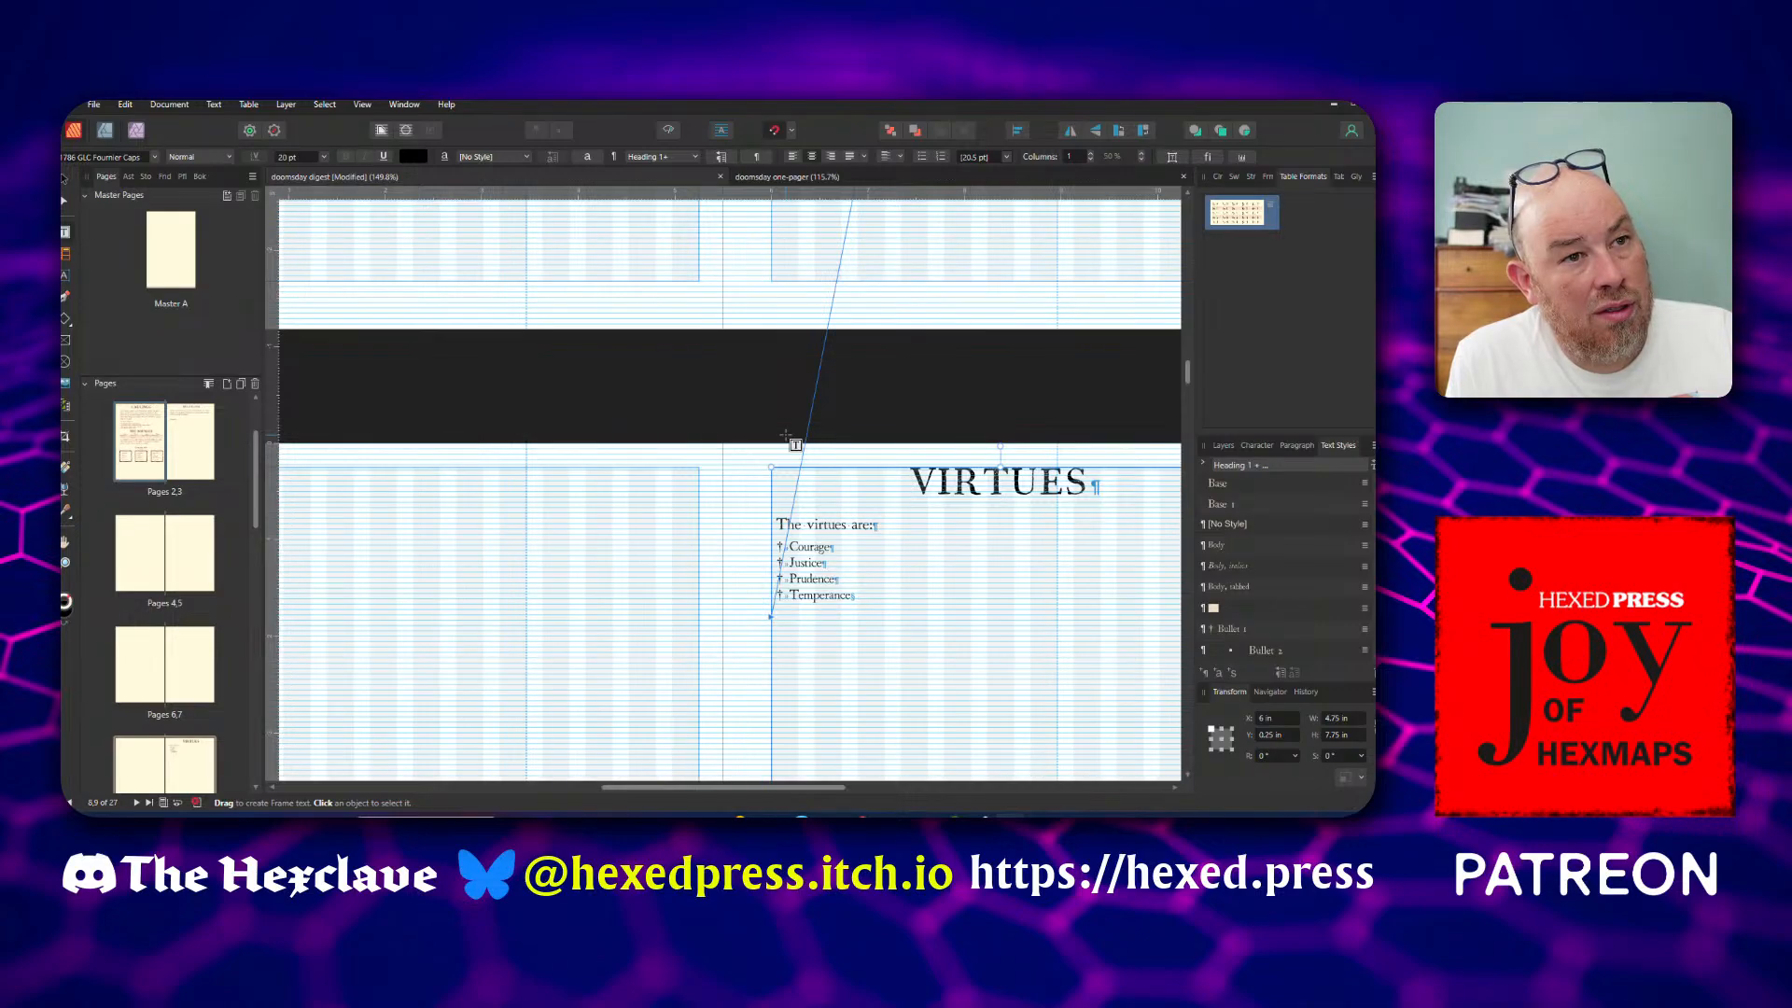
Duplicate the Bounder's Edge, Talent, Arms and Armor table and place the copy directly below the heading THE DELVER
{"action": "scroll", "coordinate": [878, 437], "scroll_direction": "up", "scroll_amount": 5}
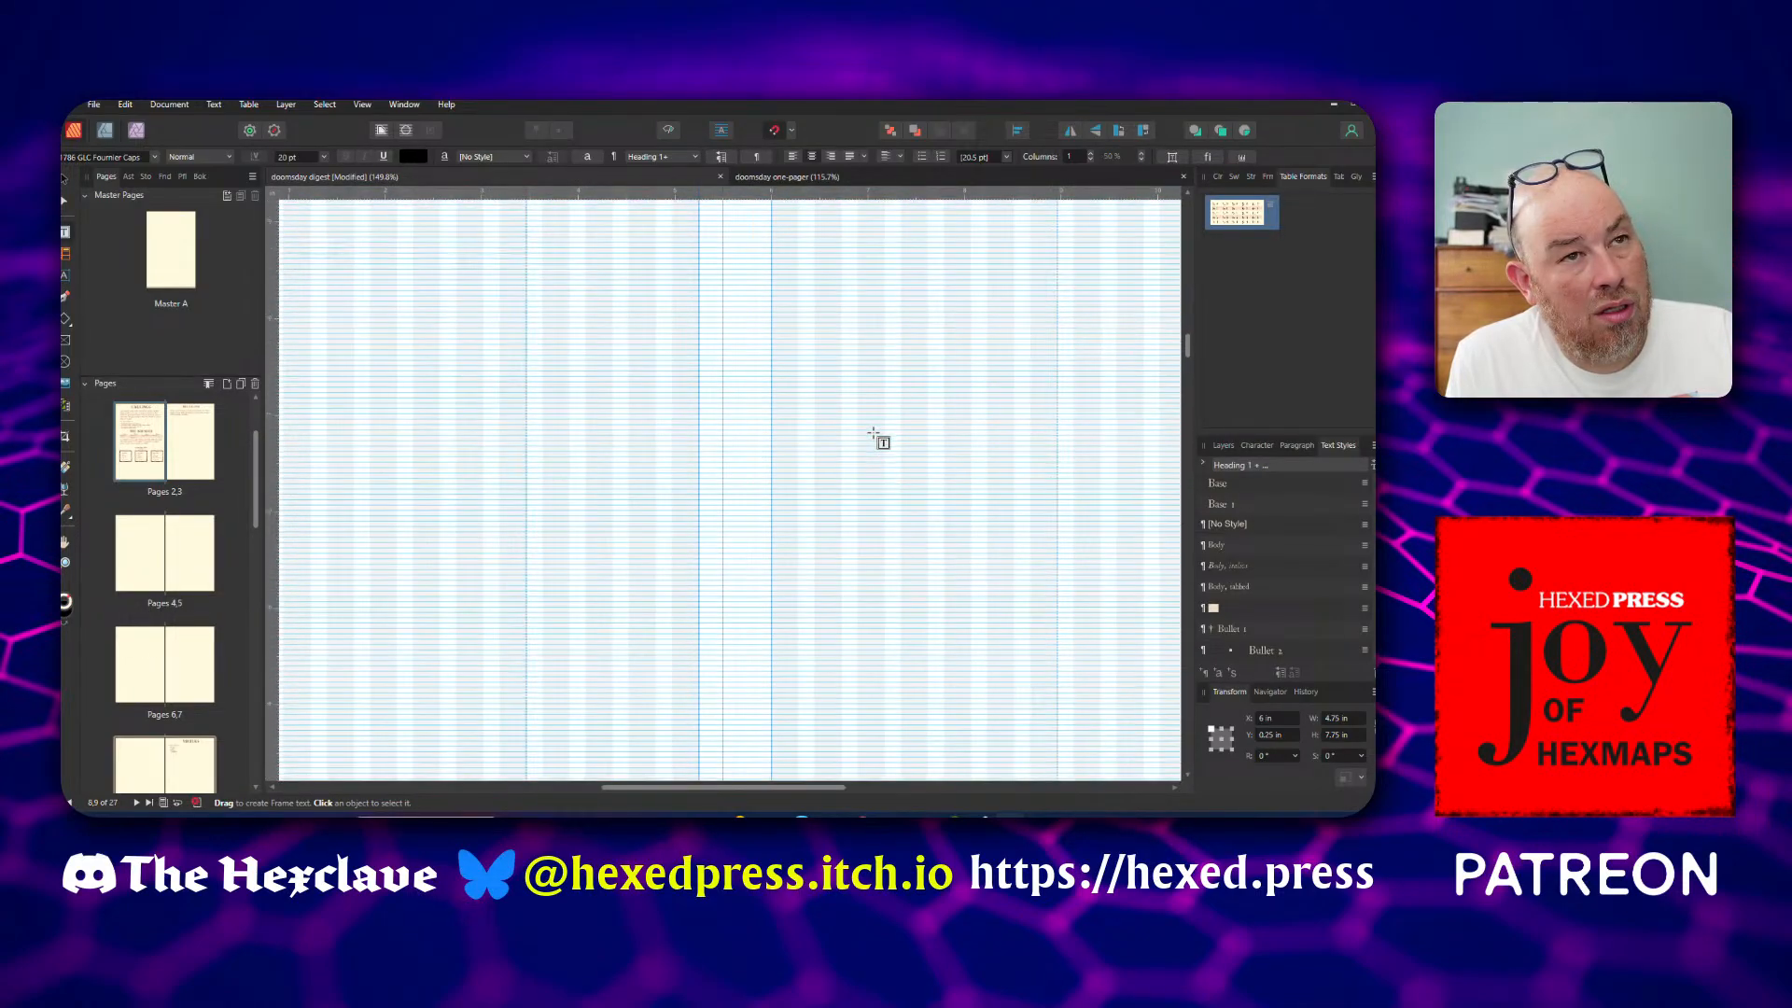
{"action": "scroll", "coordinate": [874, 434], "scroll_direction": "up", "scroll_amount": 10}
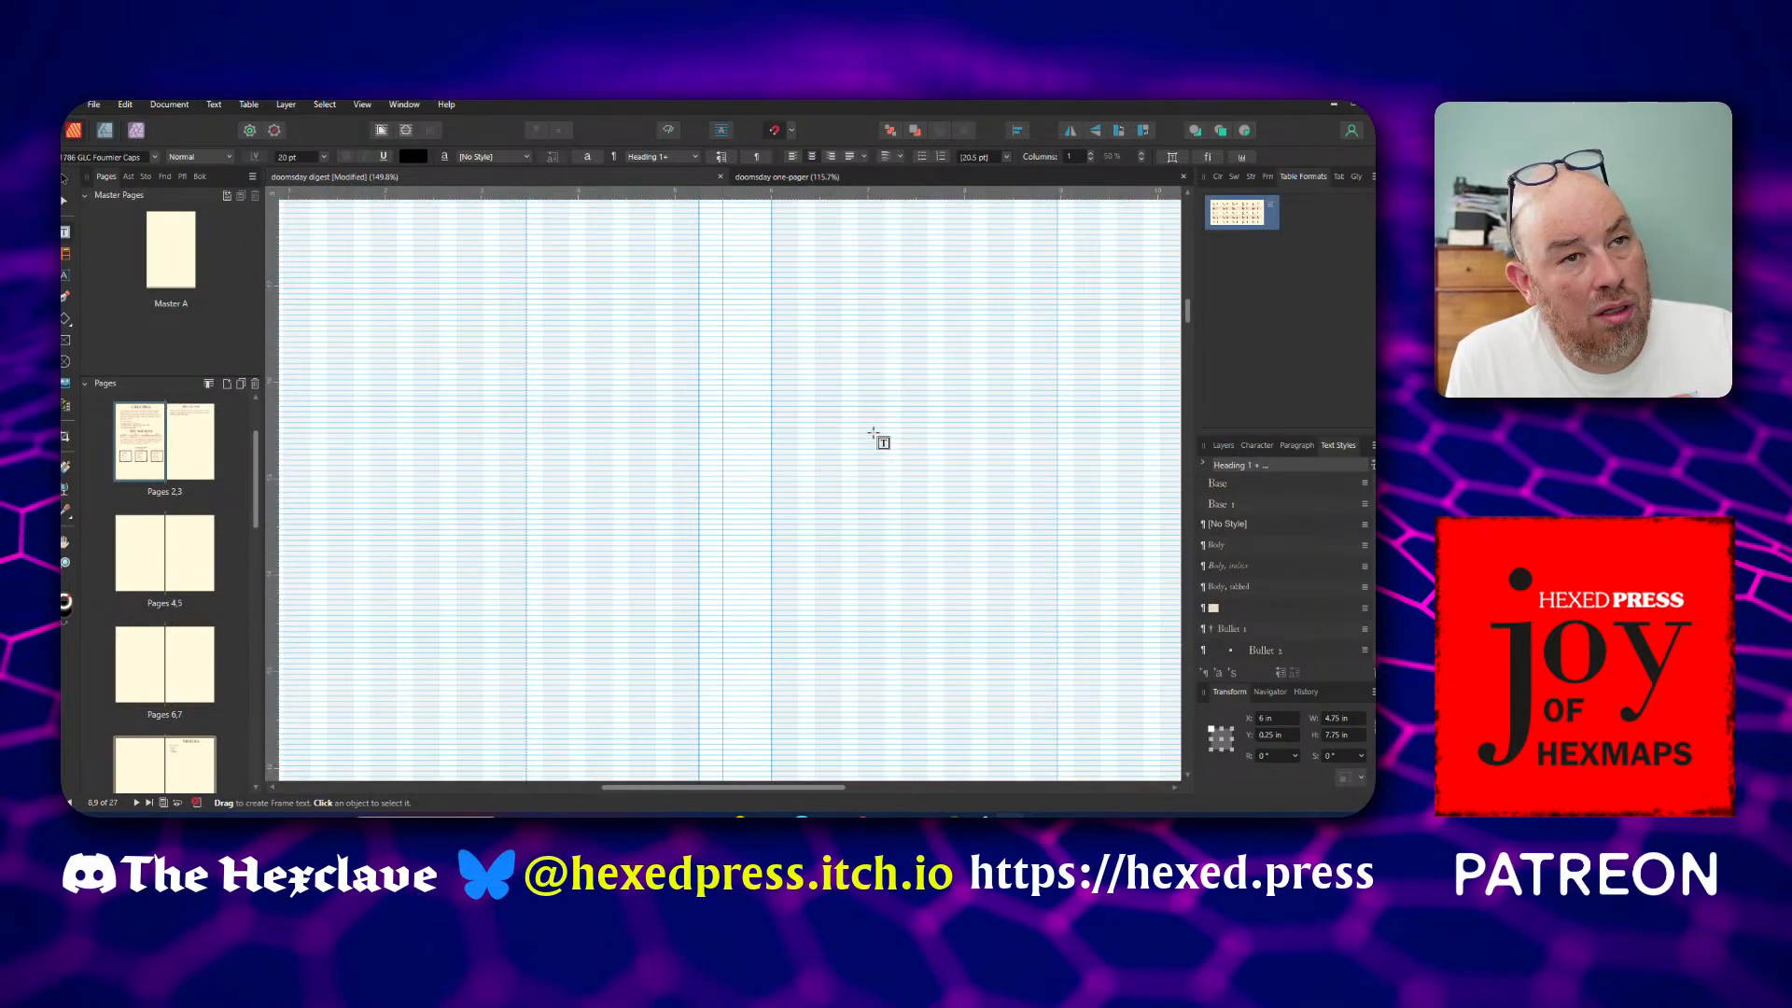
{"action": "scroll", "coordinate": [874, 434], "scroll_direction": "down", "scroll_amount": 5}
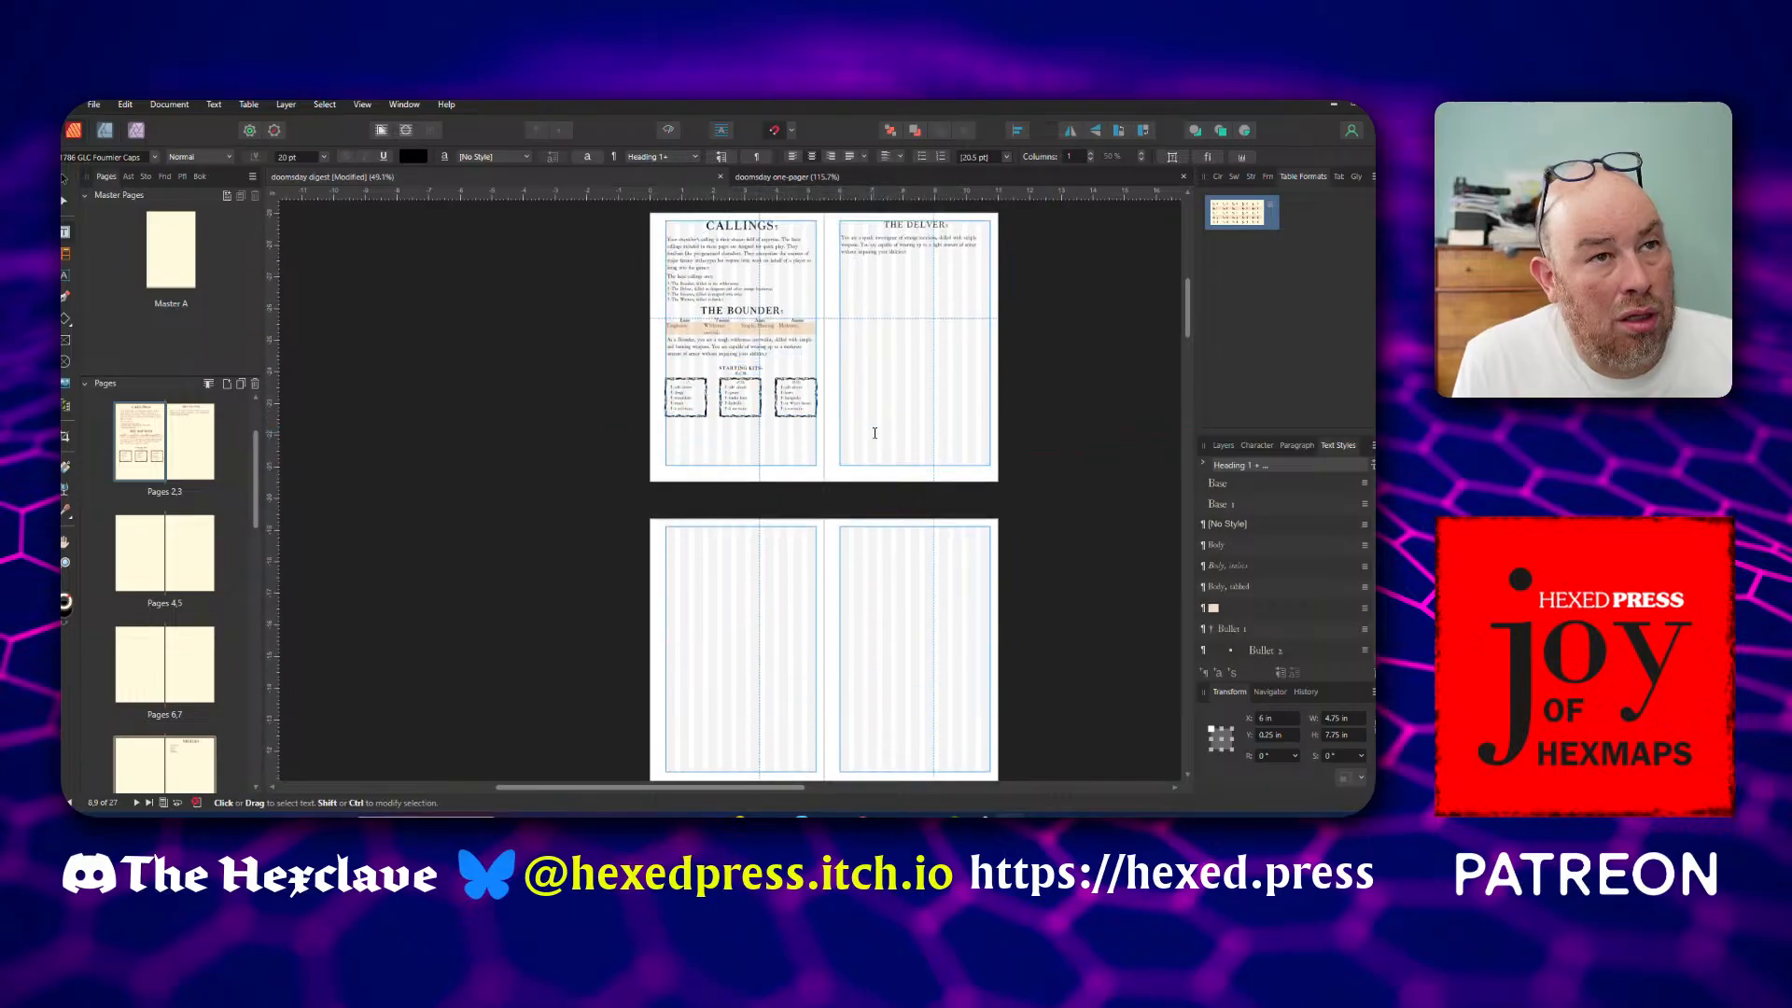
{"action": "scroll", "coordinate": [874, 433], "scroll_direction": "up", "scroll_amount": 2}
{"action": "scroll", "coordinate": [875, 433], "scroll_direction": "up", "scroll_amount": 5}
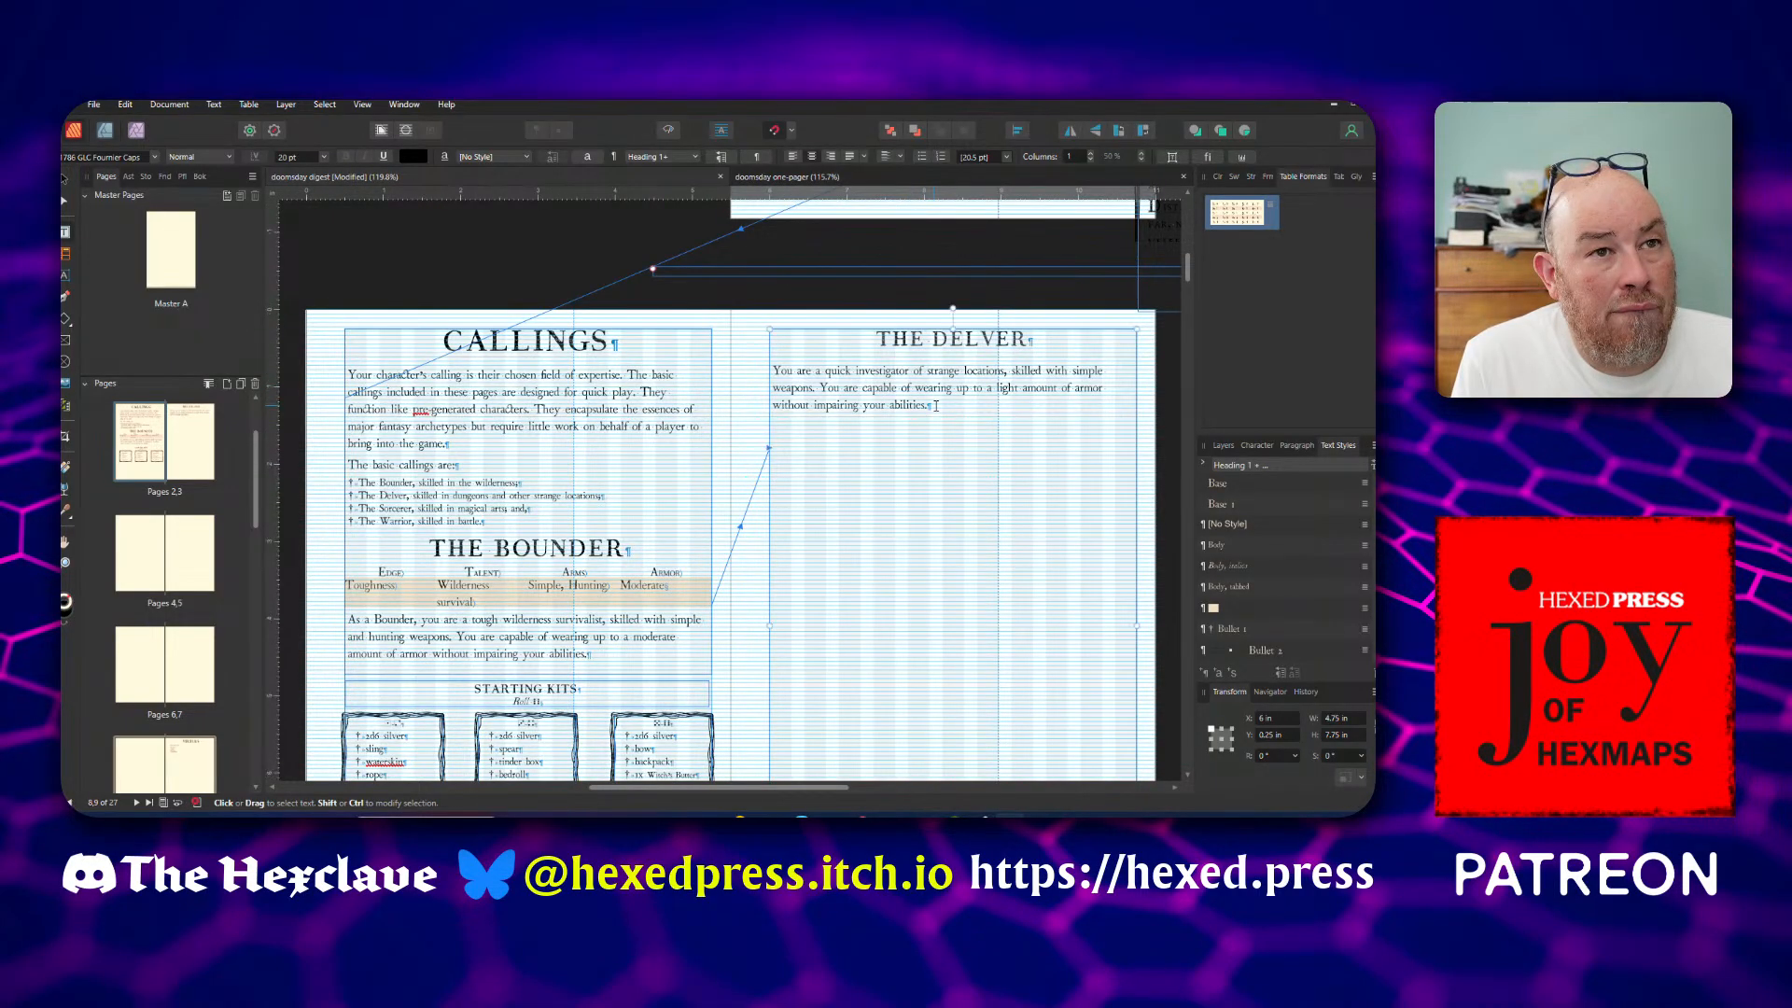
{"action": "scroll", "coordinate": [950, 426], "scroll_direction": "up", "scroll_amount": 4}
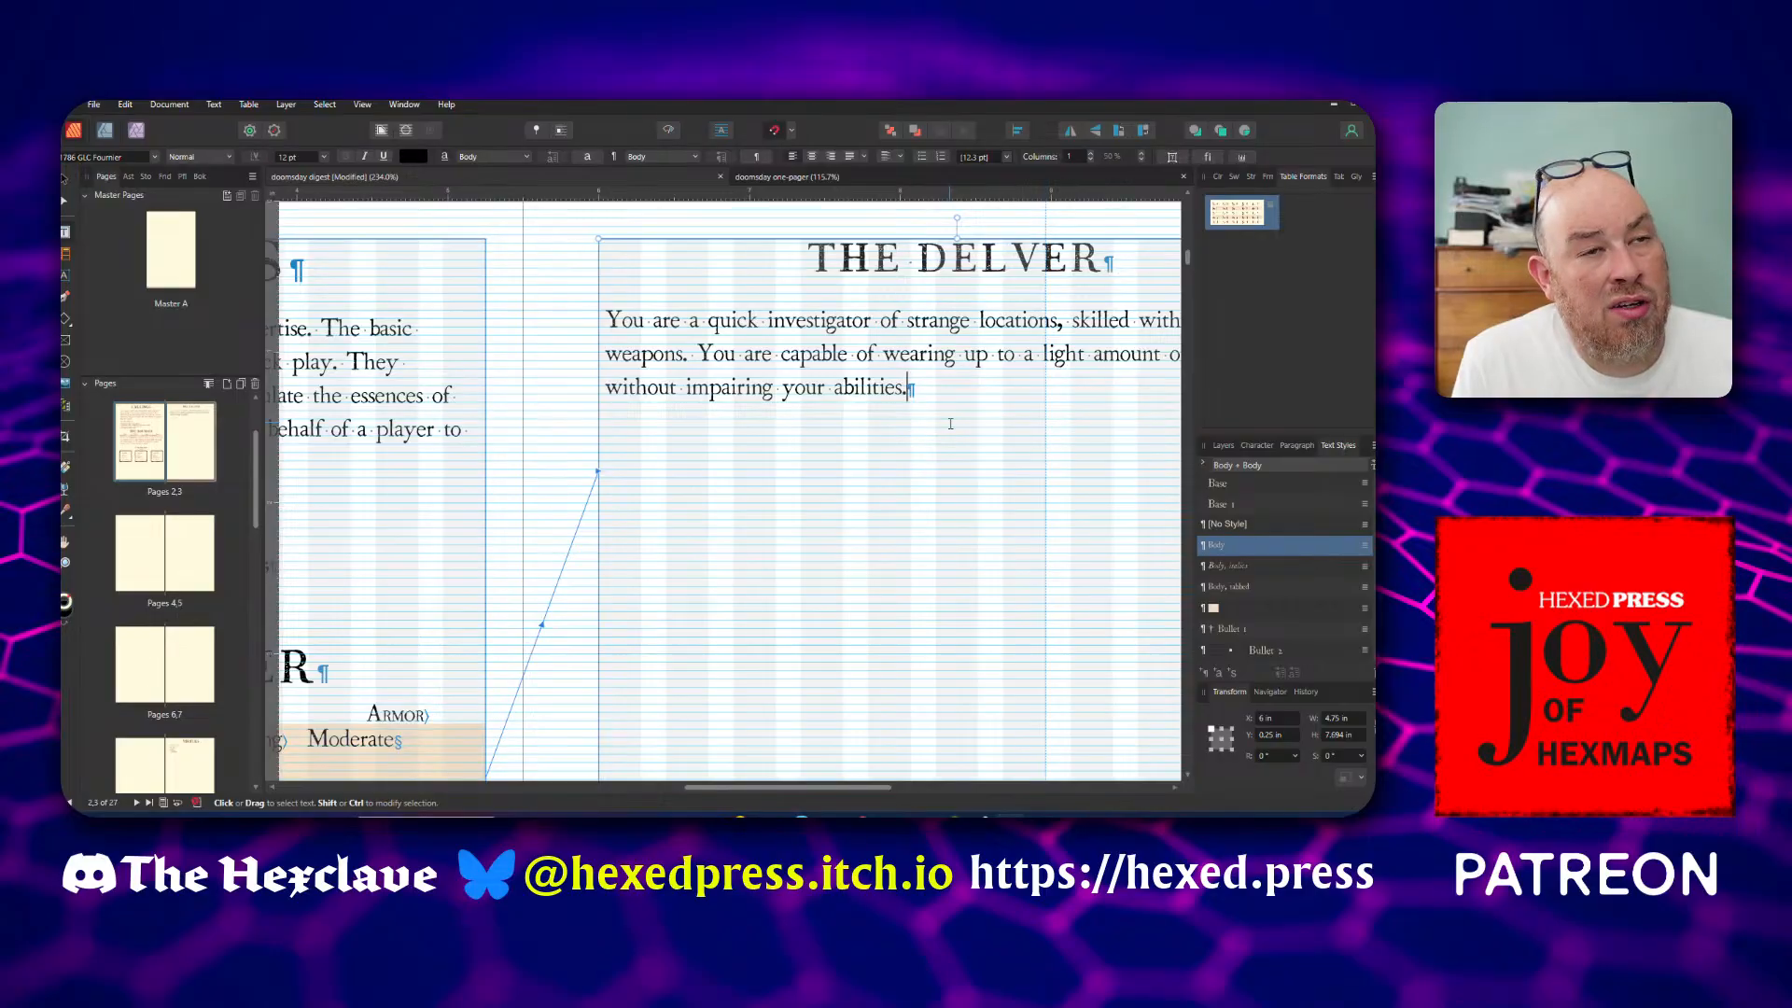
{"action": "left_click_drag", "start_coordinate": [834, 788], "coordinate": [886, 791]}
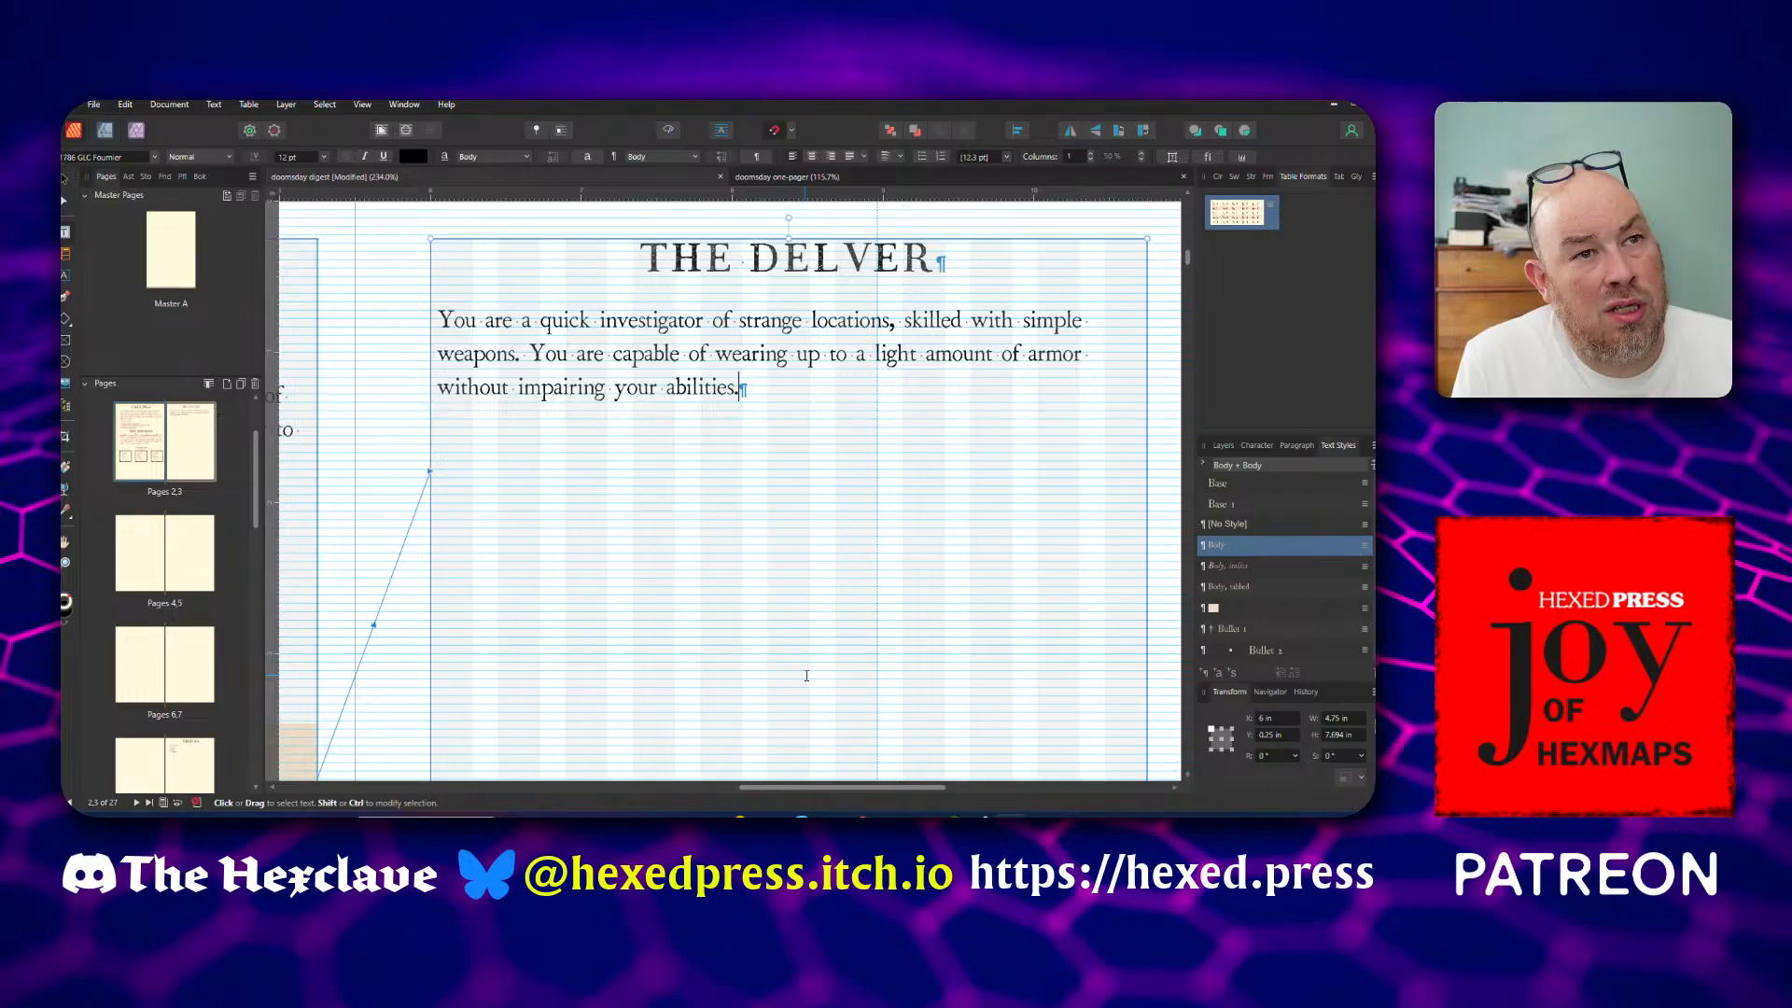
{"action": "scroll", "coordinate": [806, 675], "scroll_direction": "down", "scroll_amount": 3}
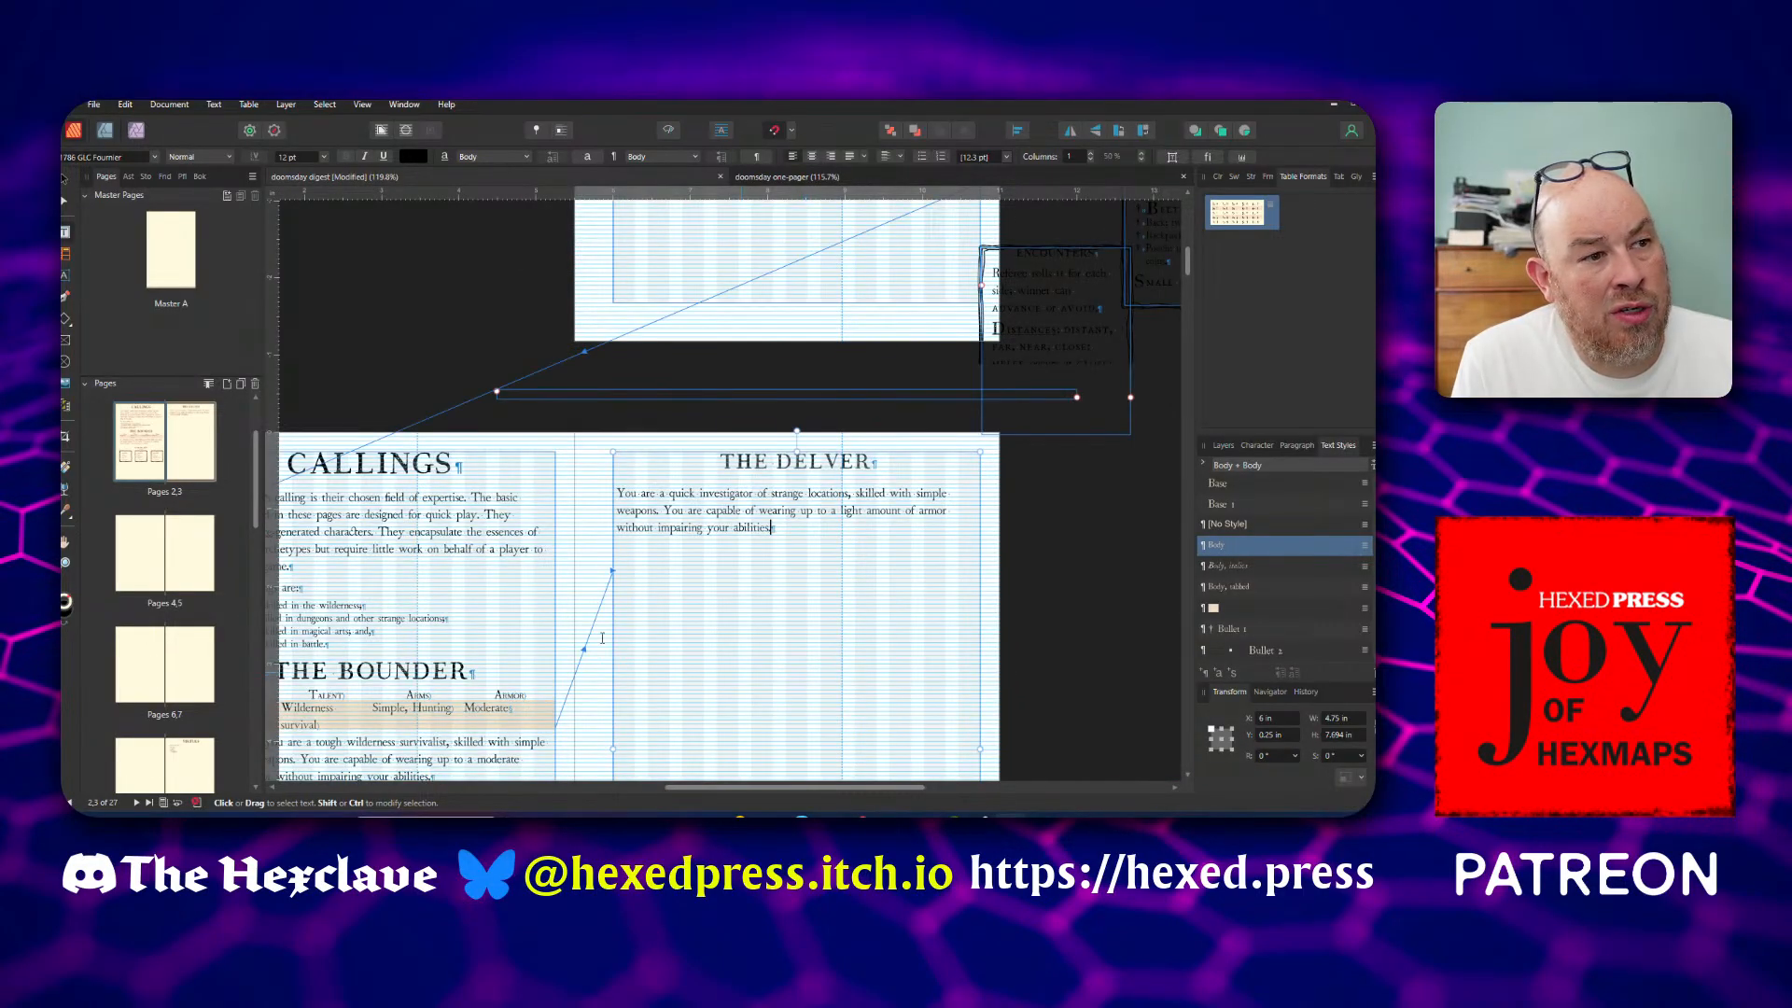
{"action": "left_click", "coordinate": [66, 181]}
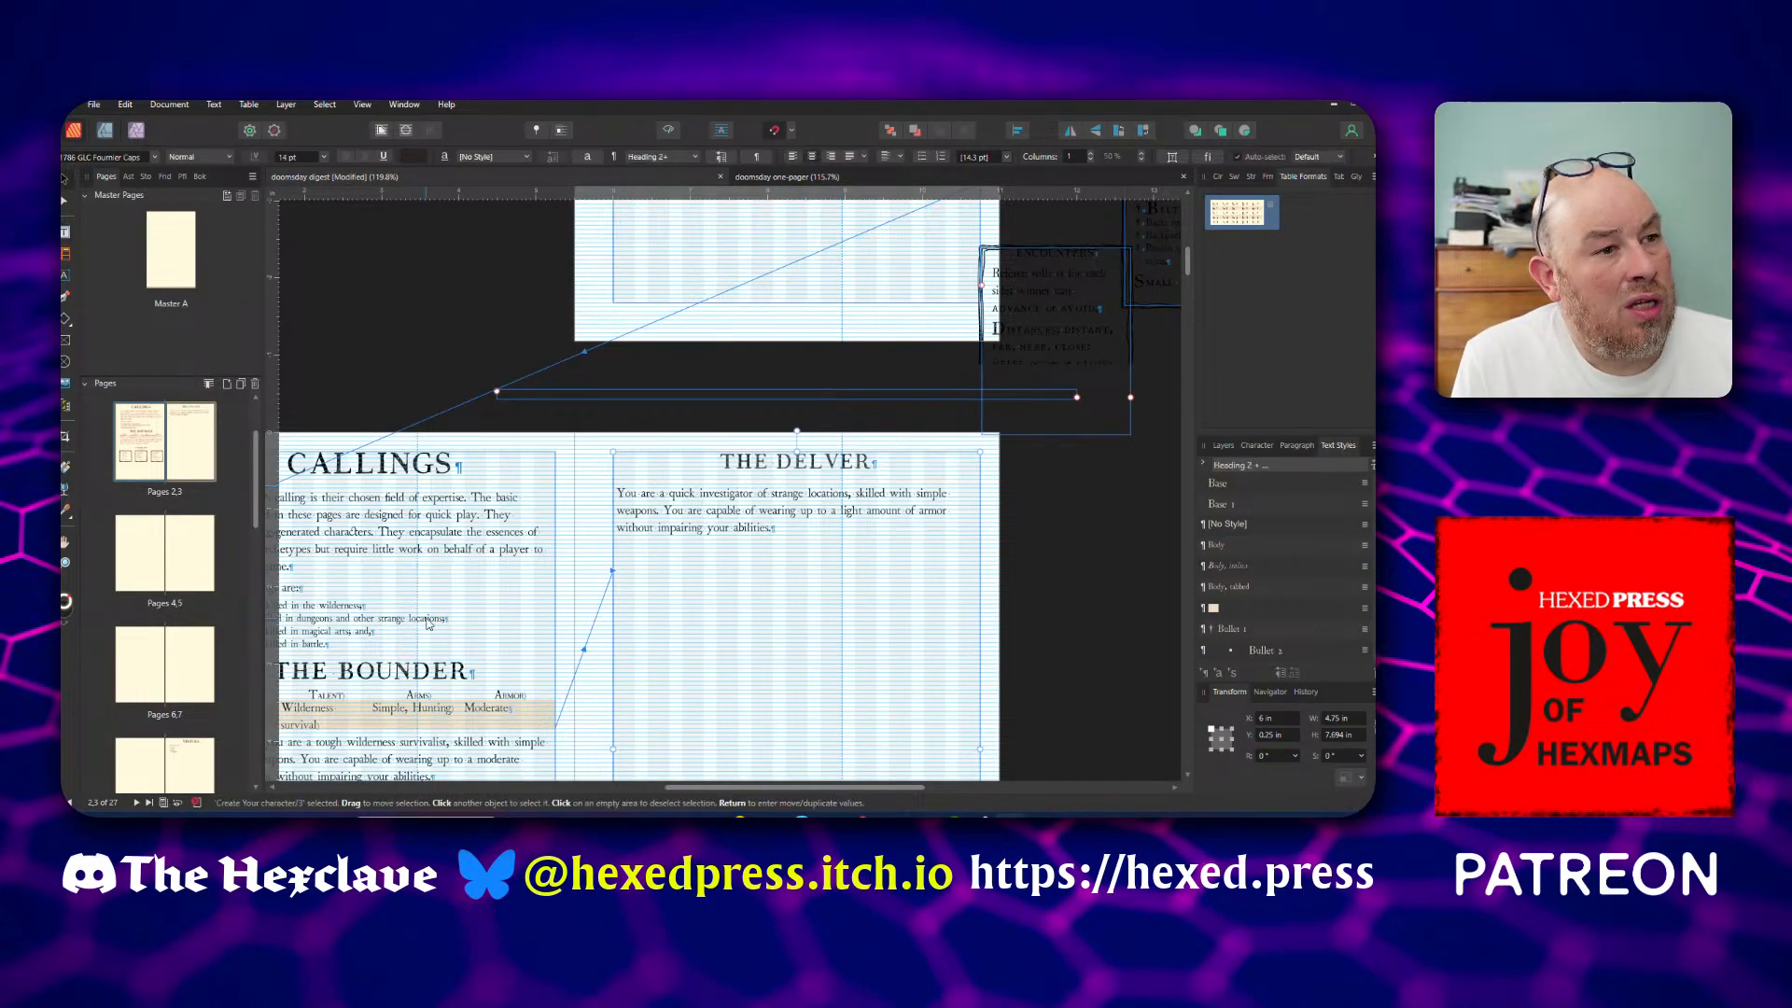
{"action": "left_click", "coordinate": [445, 715]}
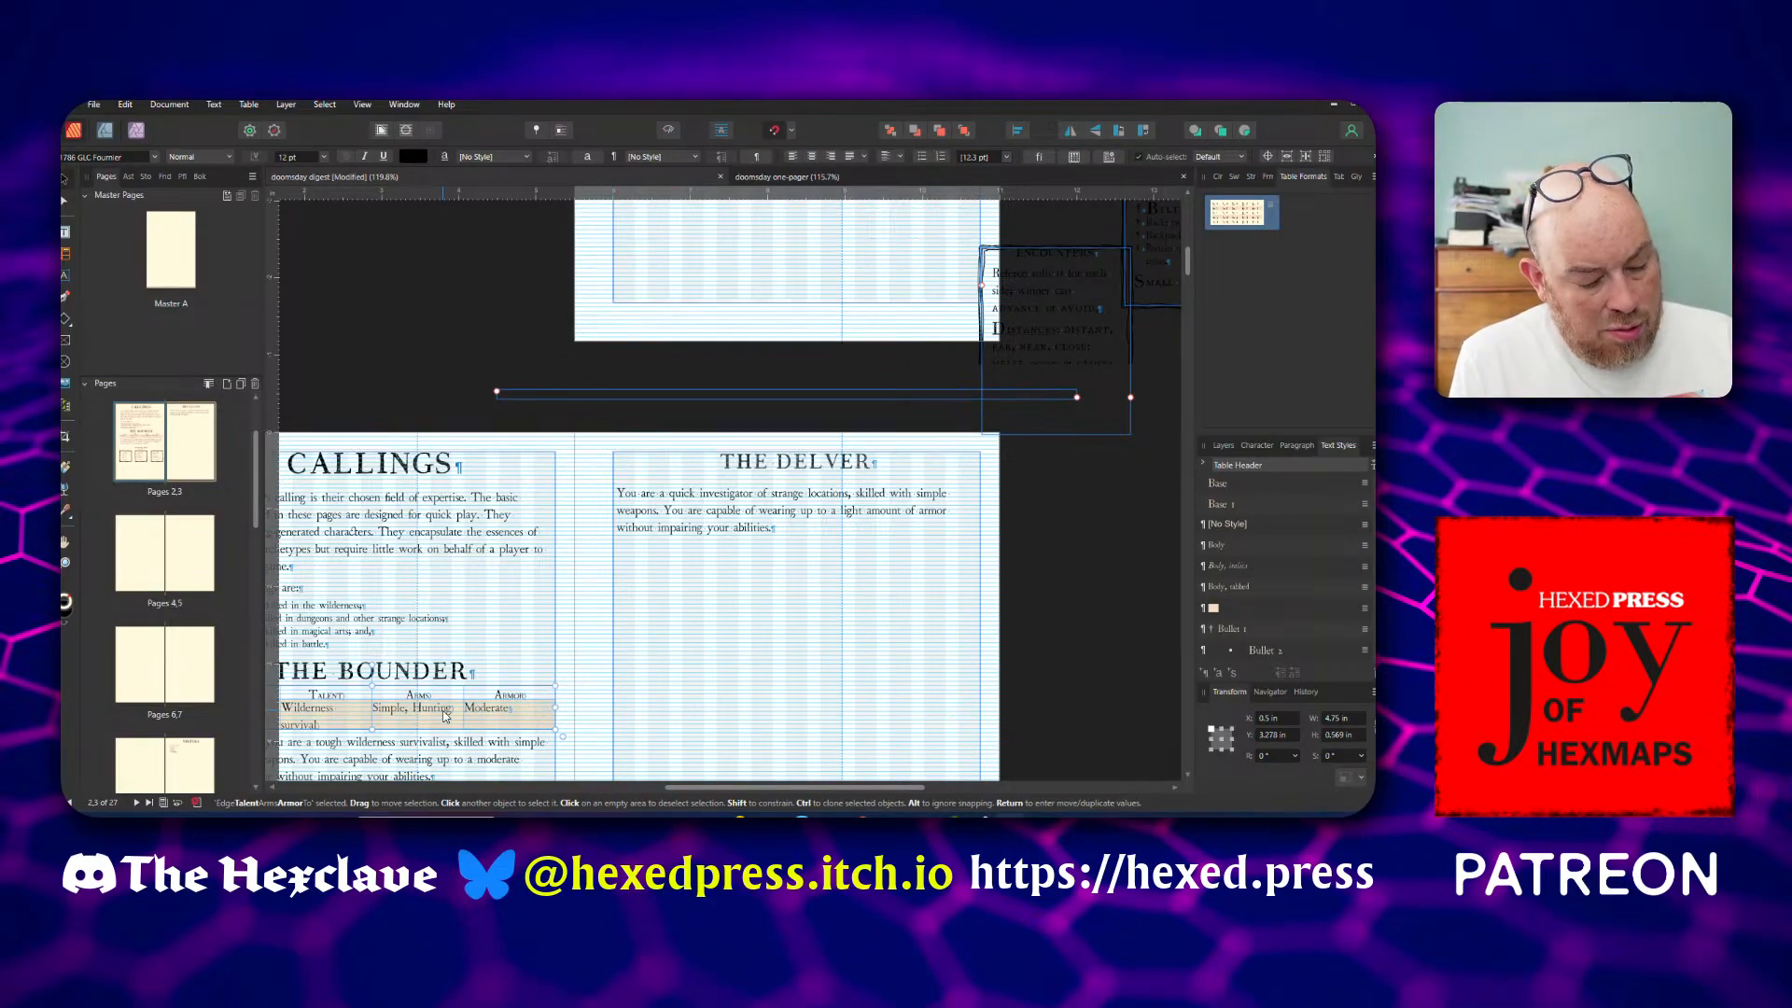
{"action": "left_click_drag", "start_coordinate": [444, 715], "coordinate": [870, 506]}
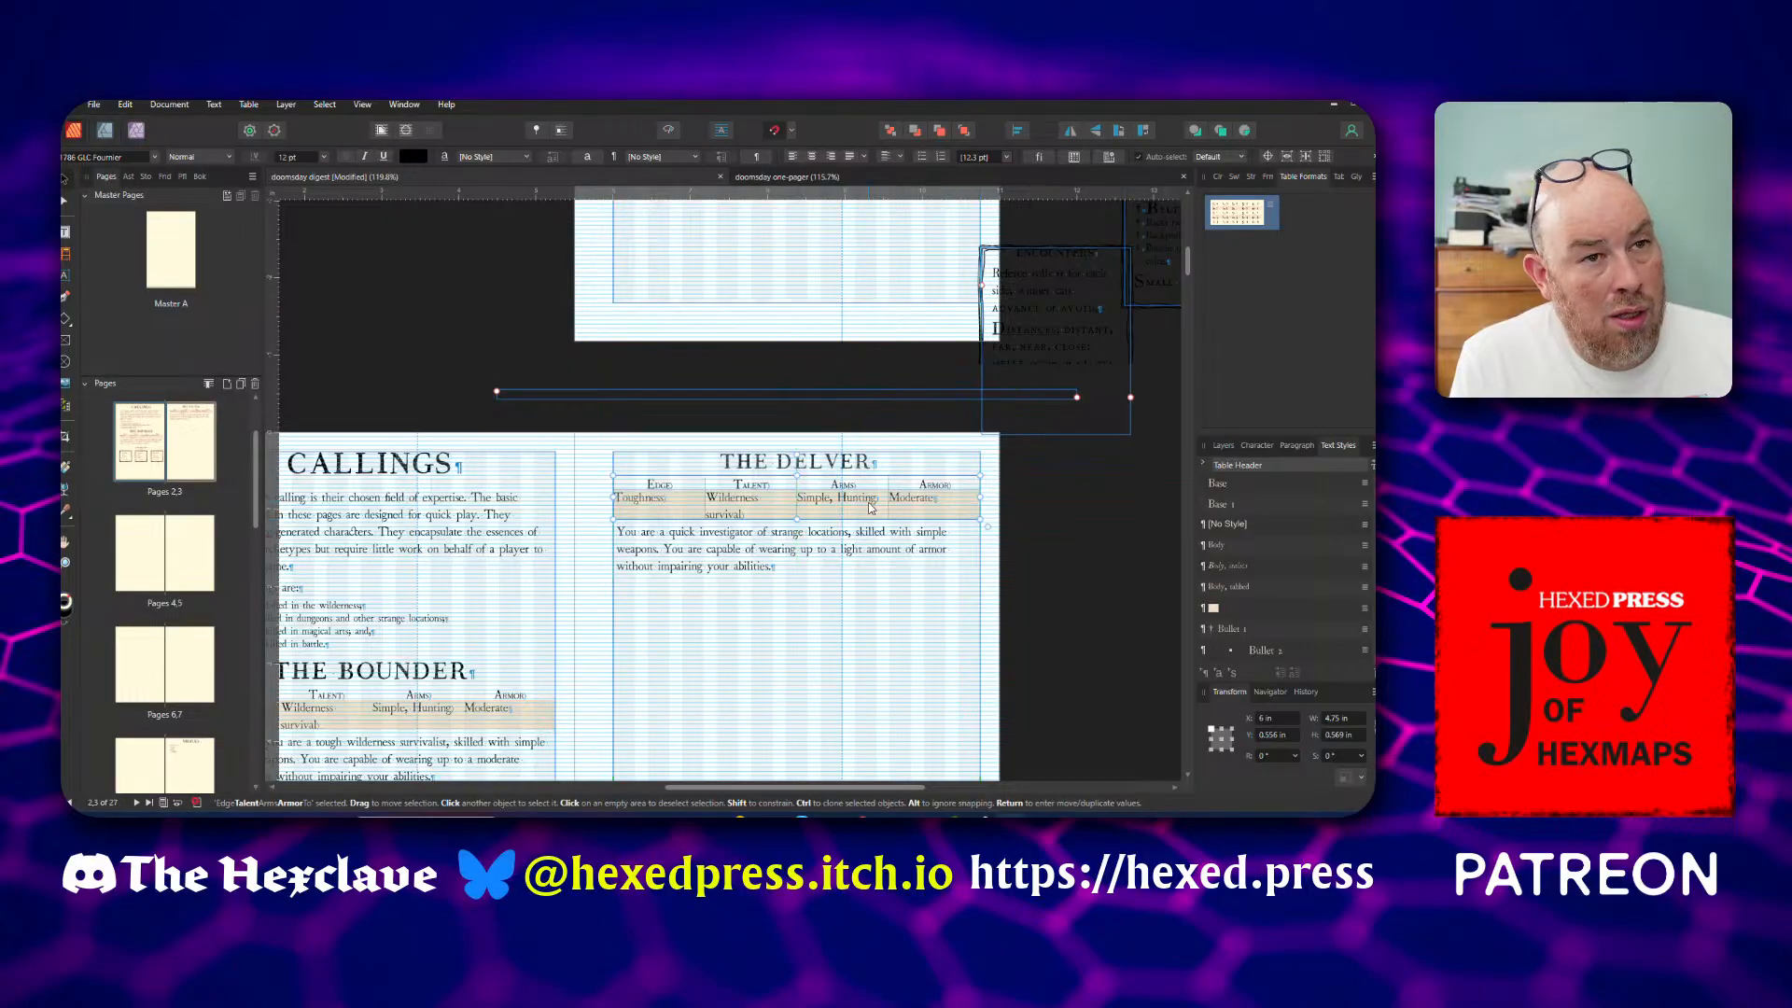
Try to select the word Toughness in the Edge column of the Delver table for editing
{"action": "scroll", "coordinate": [870, 507], "scroll_direction": "up", "scroll_amount": 5}
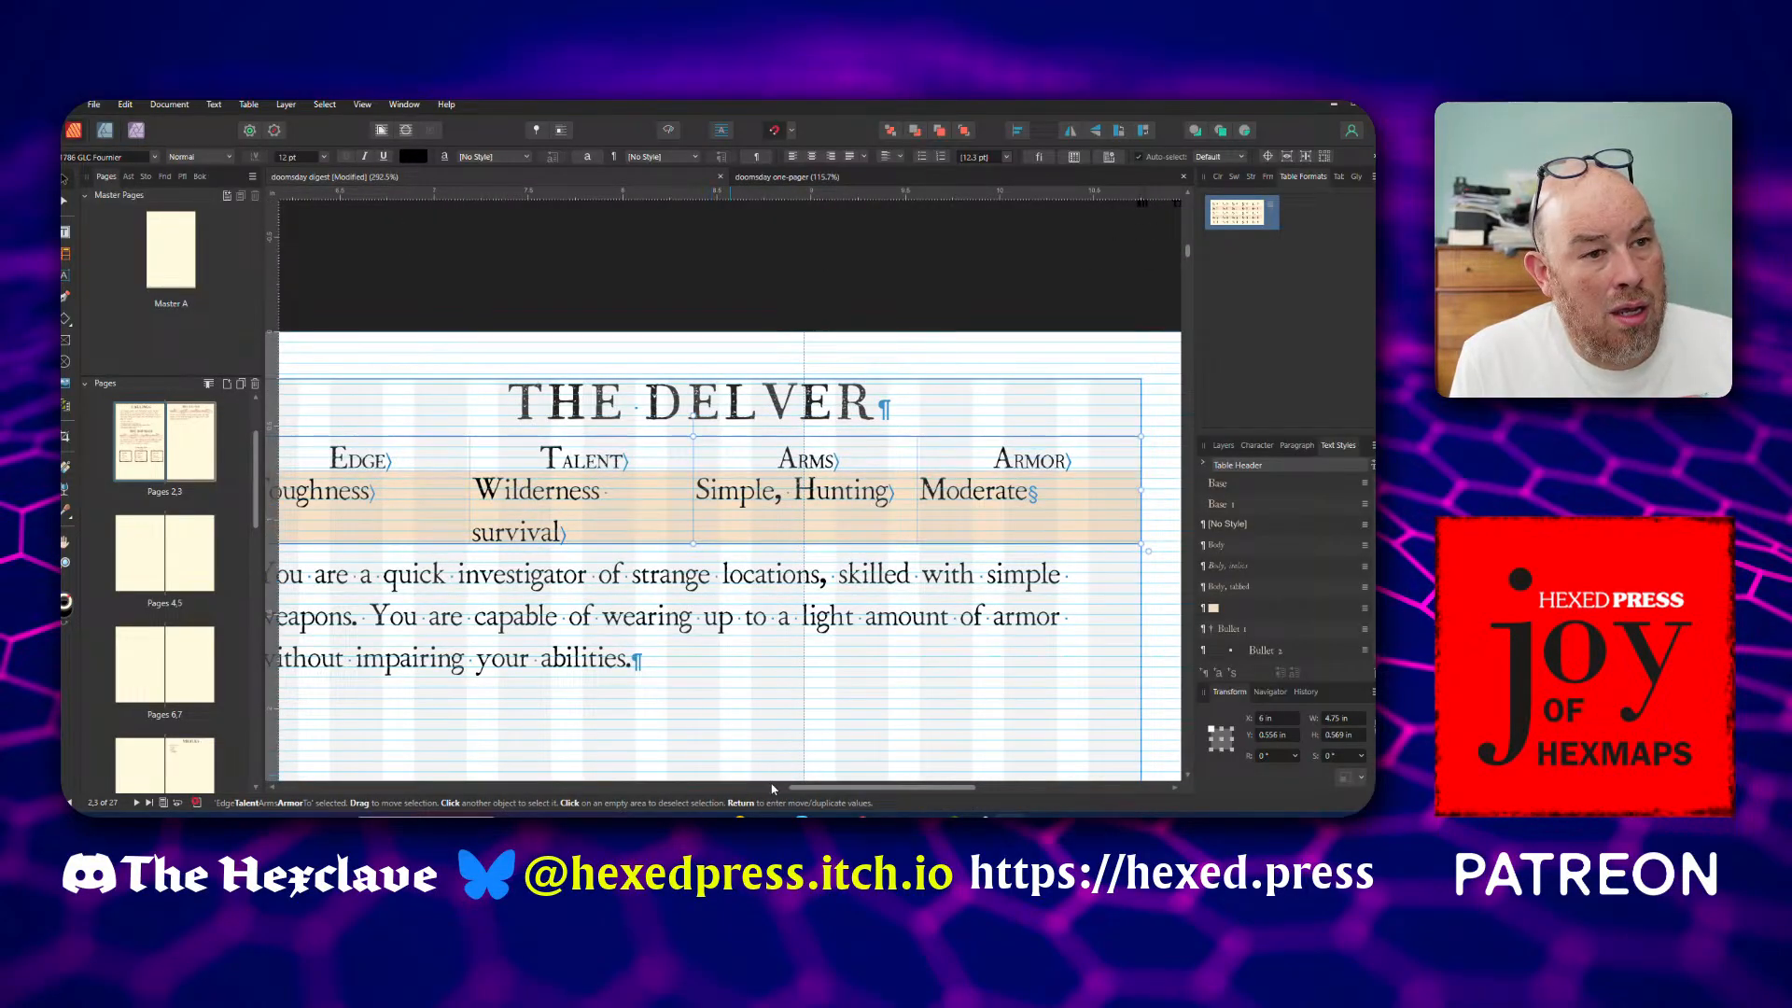
{"action": "left_click_drag", "start_coordinate": [794, 788], "coordinate": [756, 789]}
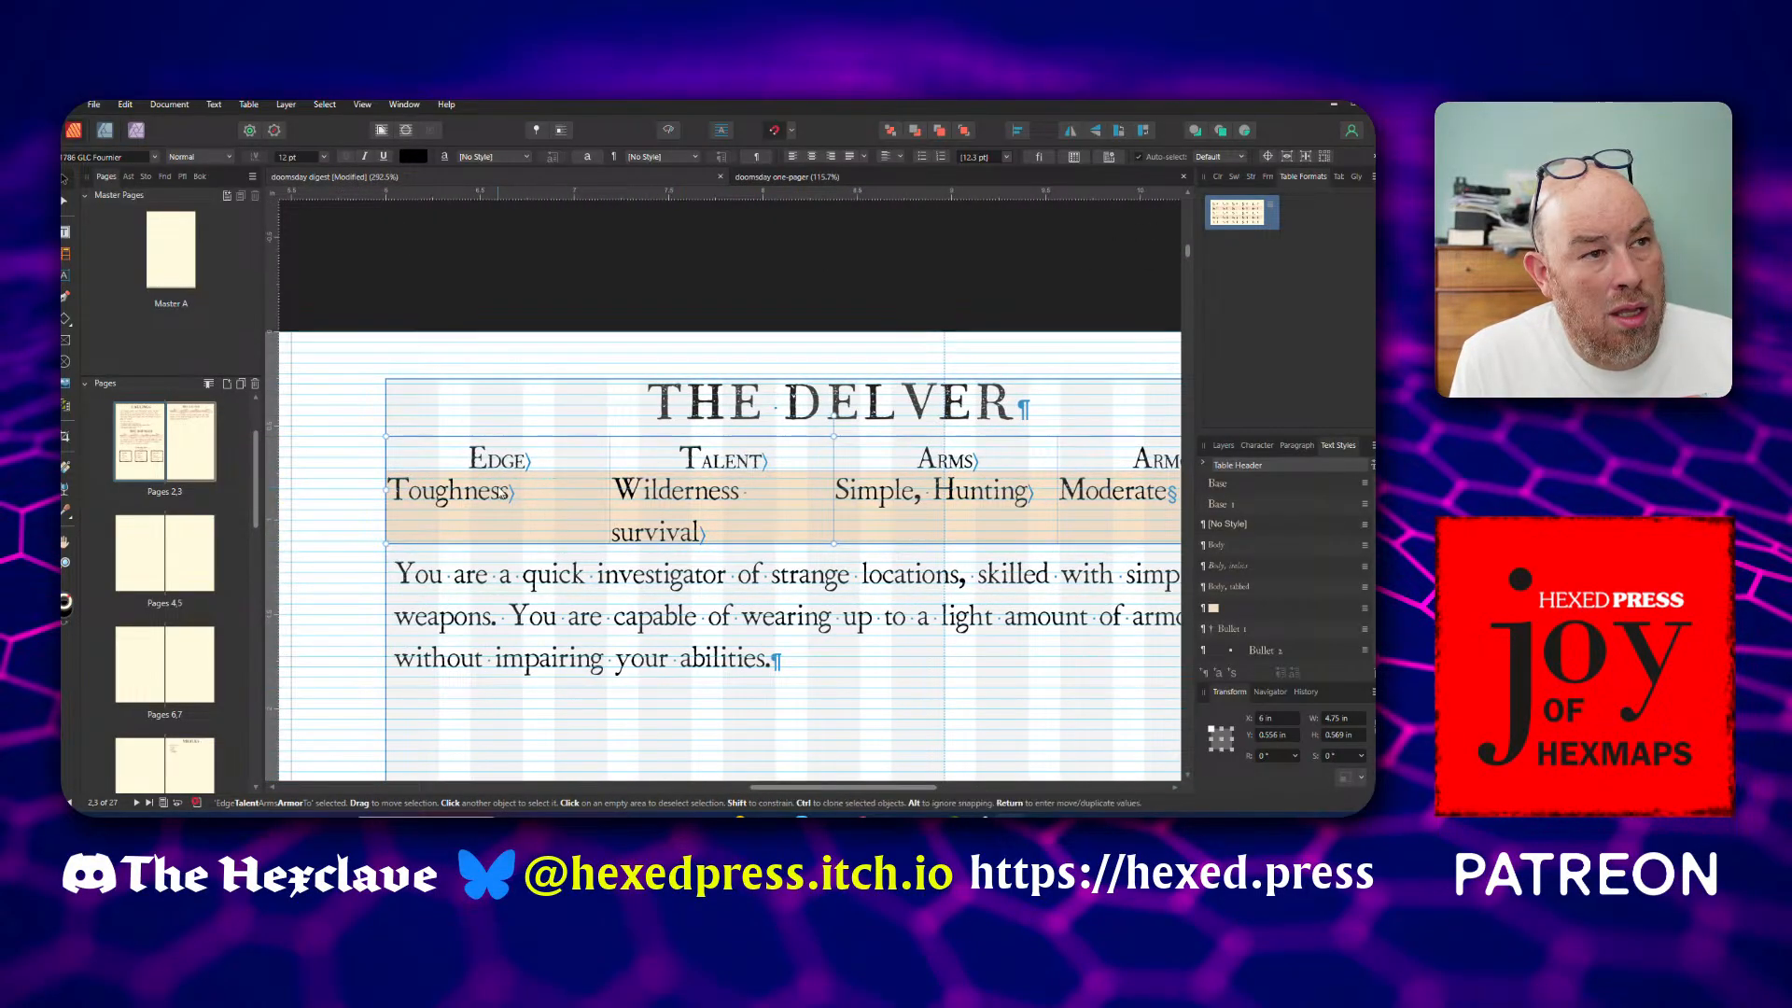
{"action": "left_click", "coordinate": [504, 489]}
{"action": "double_click", "coordinate": [504, 489]}
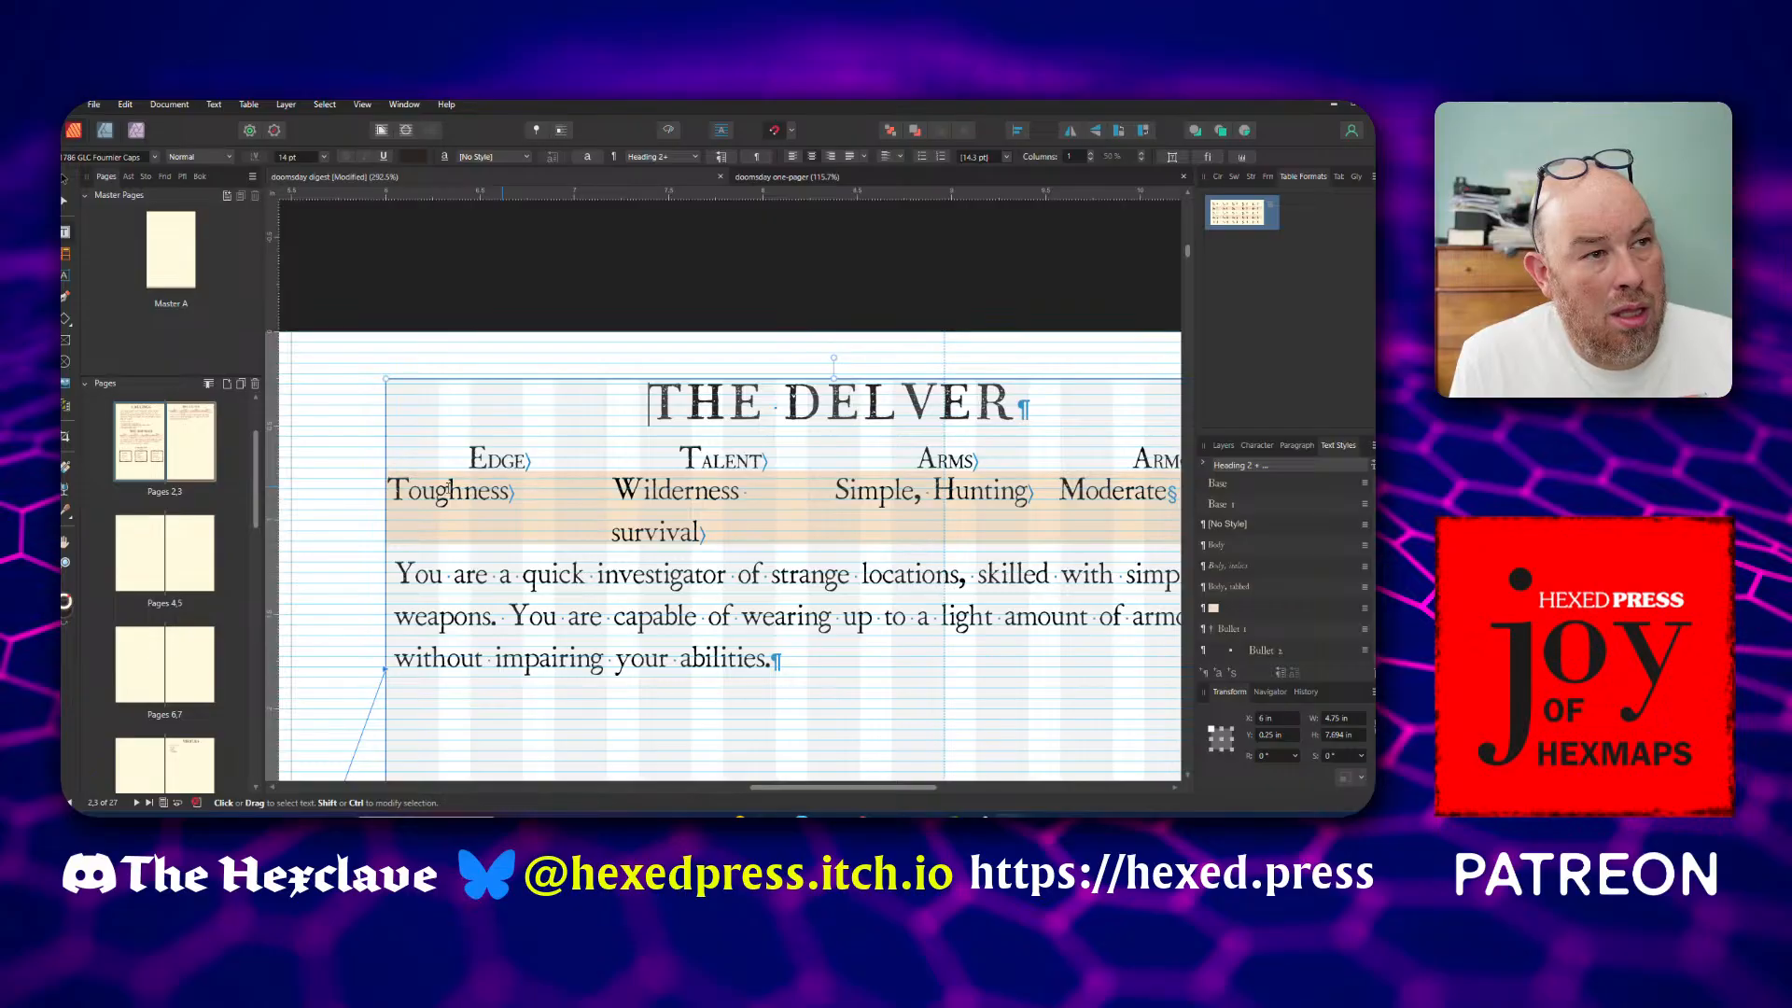
{"action": "mouse_move", "coordinate": [509, 491]}
{"action": "left_mouse_down"}
{"action": "mouse_move", "coordinate": [487, 496]}
{"action": "mouse_move", "coordinate": [505, 492]}
{"action": "left_mouse_up"}
{"action": "left_click", "coordinate": [506, 490]}
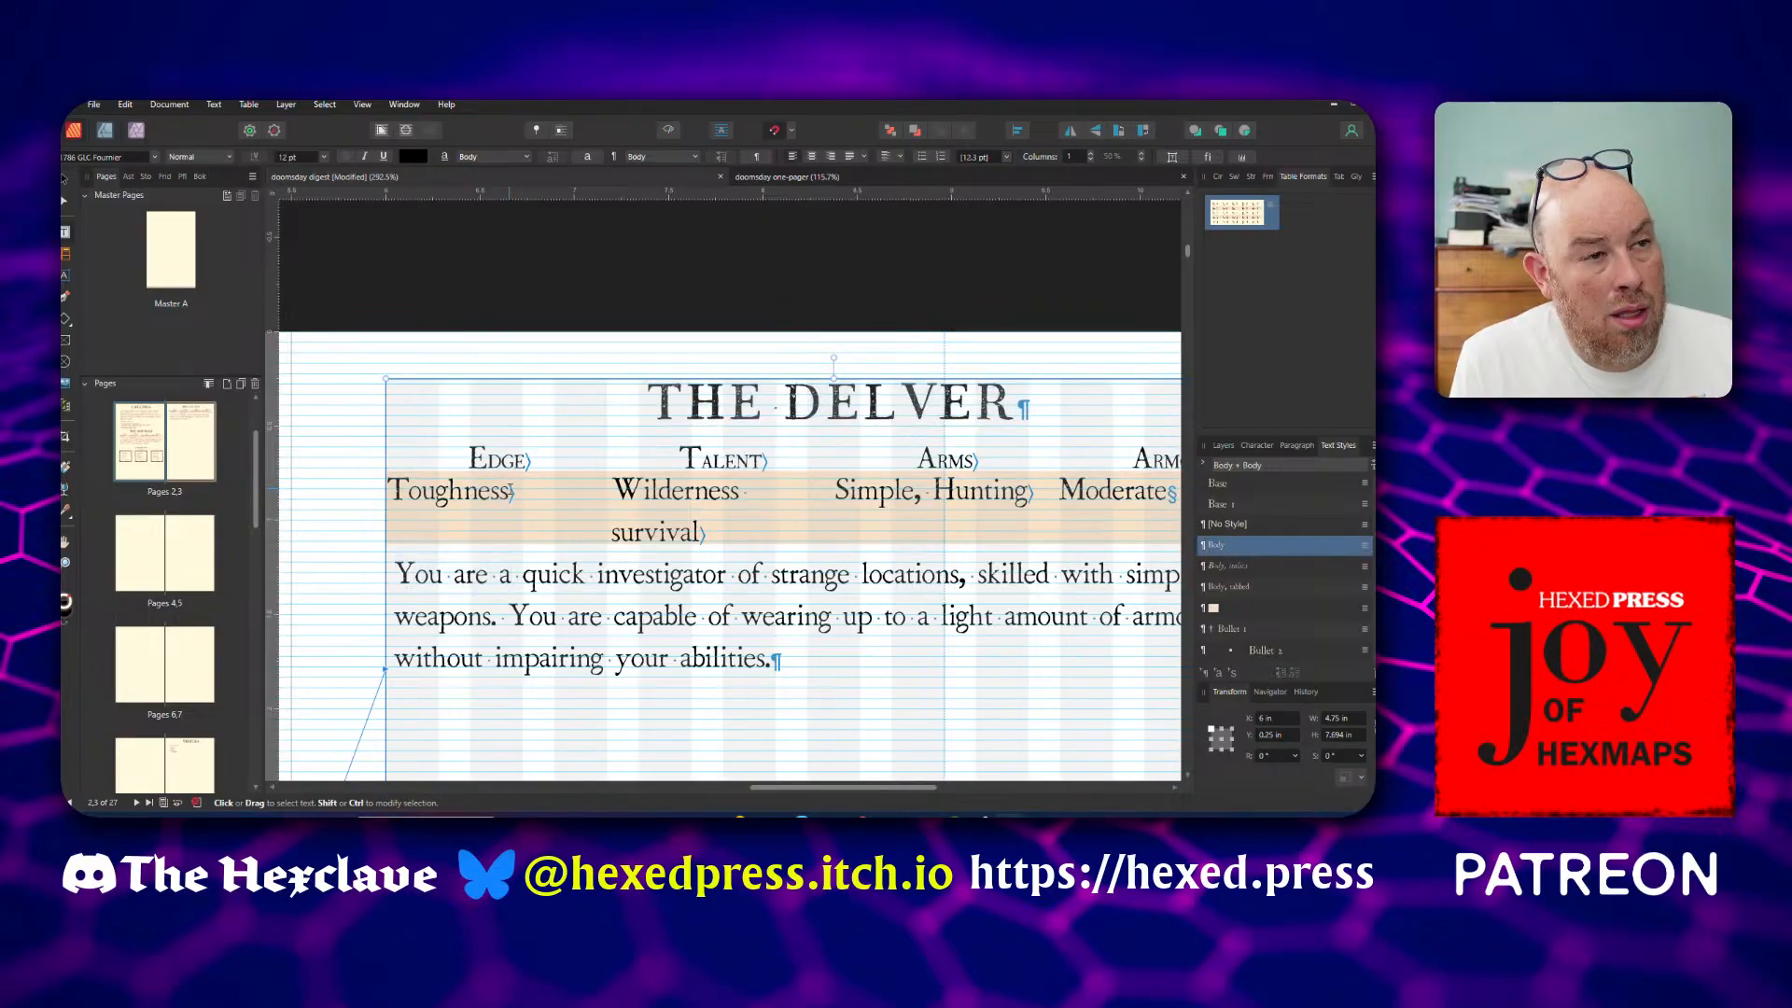
{"action": "left_click", "coordinate": [472, 487]}
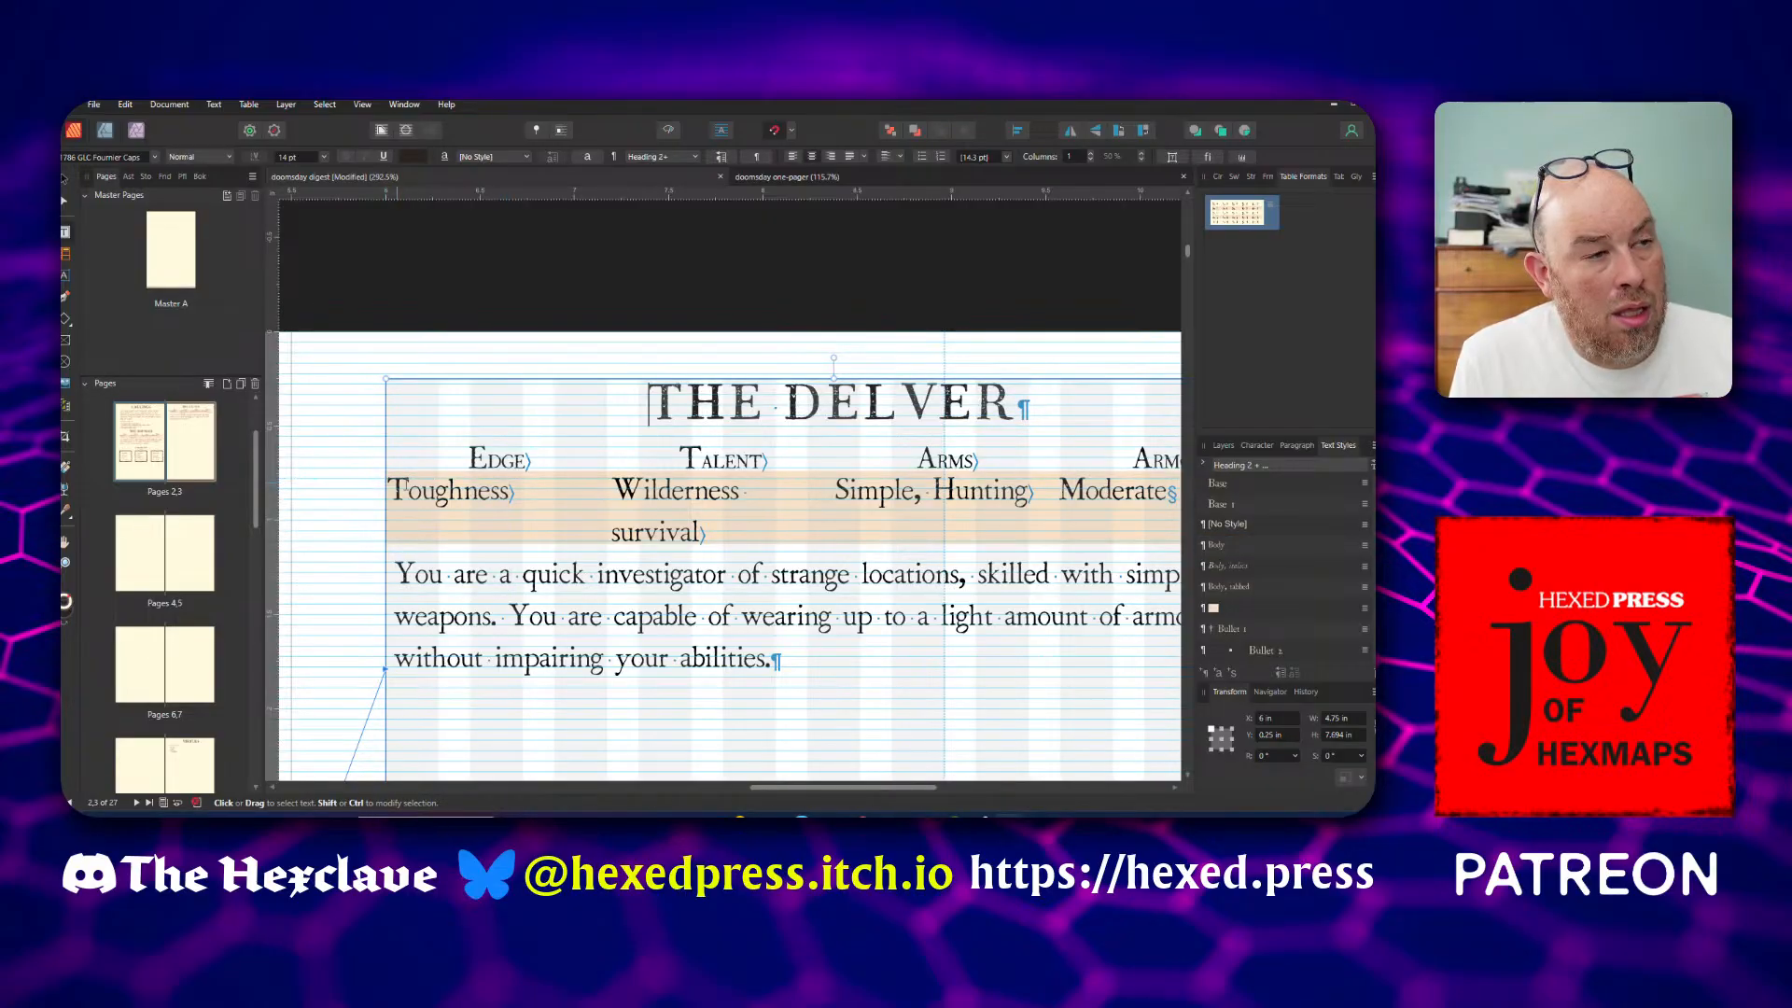
{"action": "key", "text": "ctrl+shift+Right"}
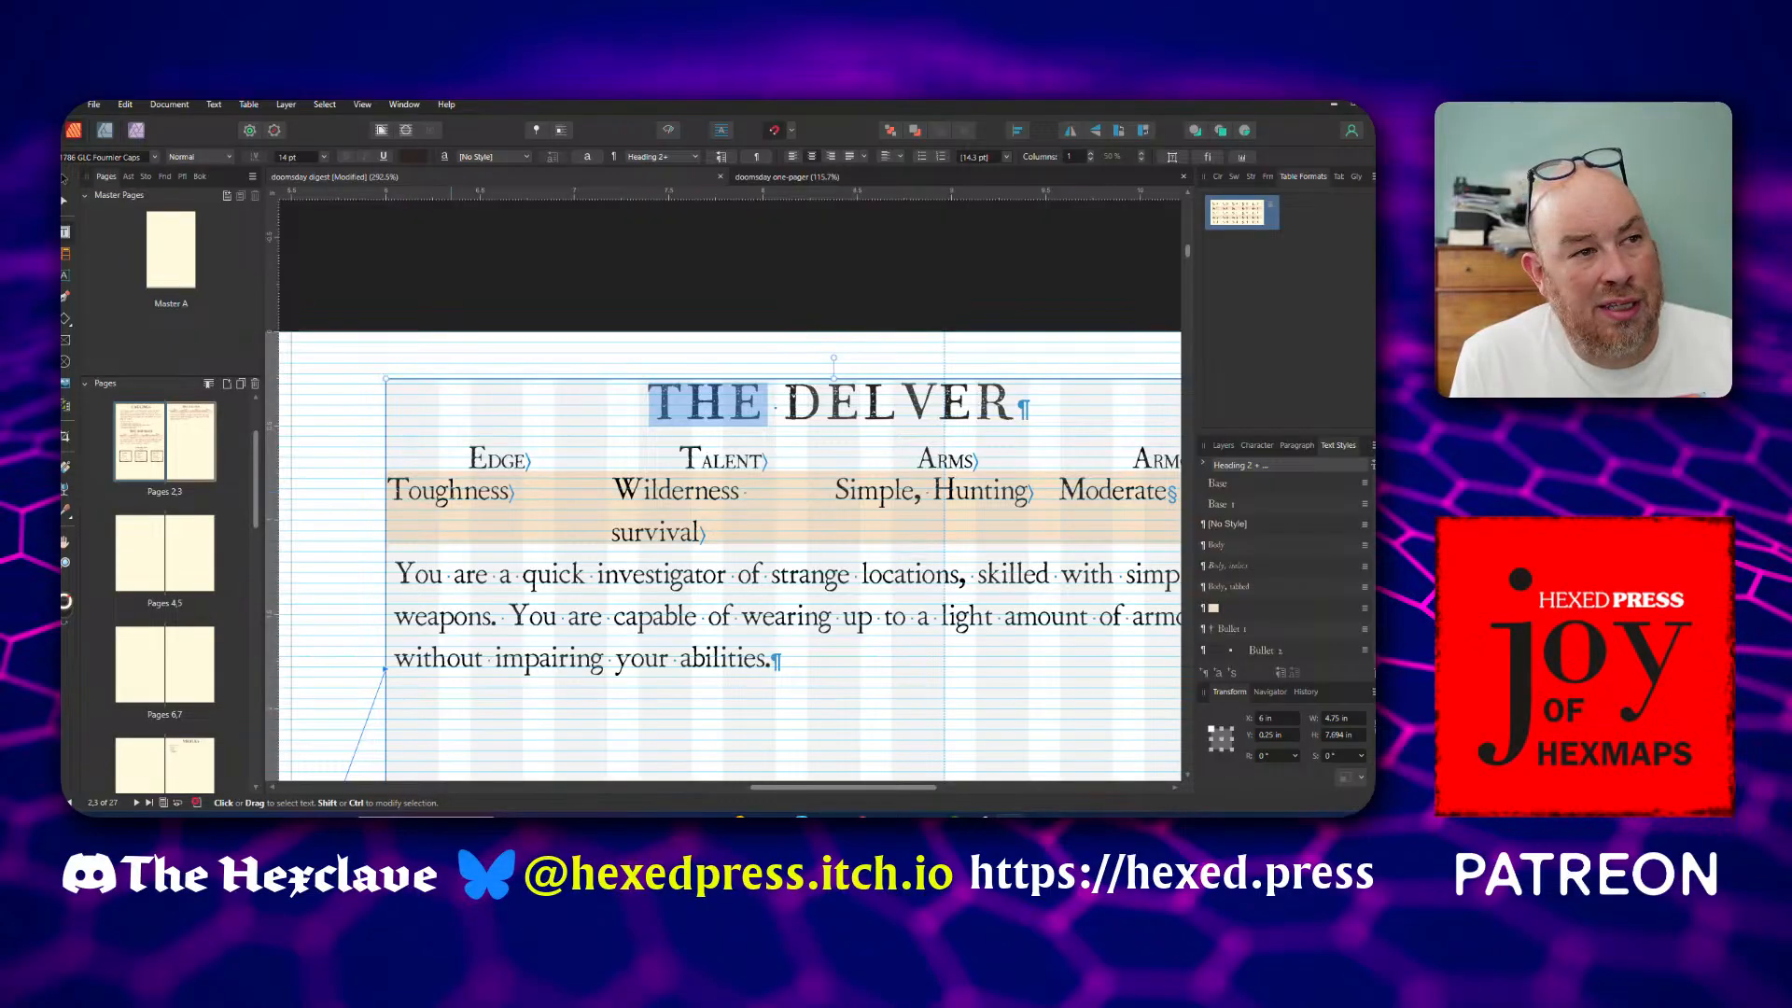
{"action": "left_click", "coordinate": [461, 490]}
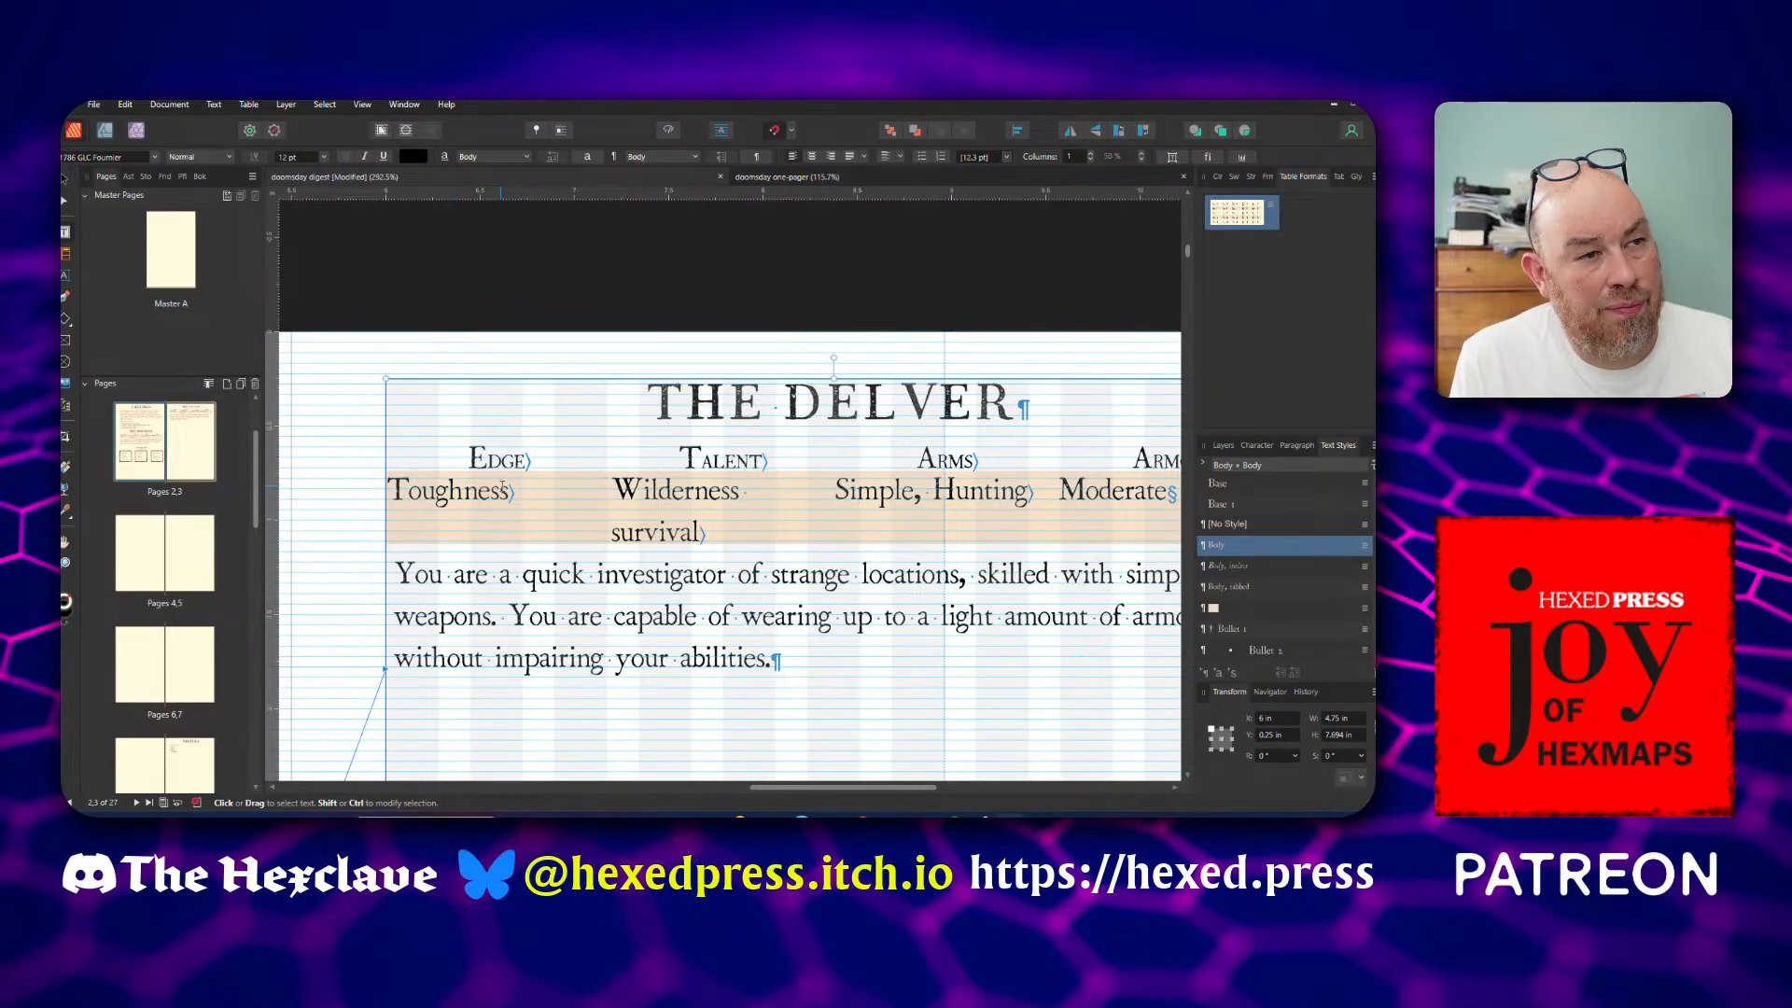
Clear the selection and make the Delver's Edge, Talent, Arms and Armor table the active layer for cell editing
{"action": "left_click", "coordinate": [64, 180]}
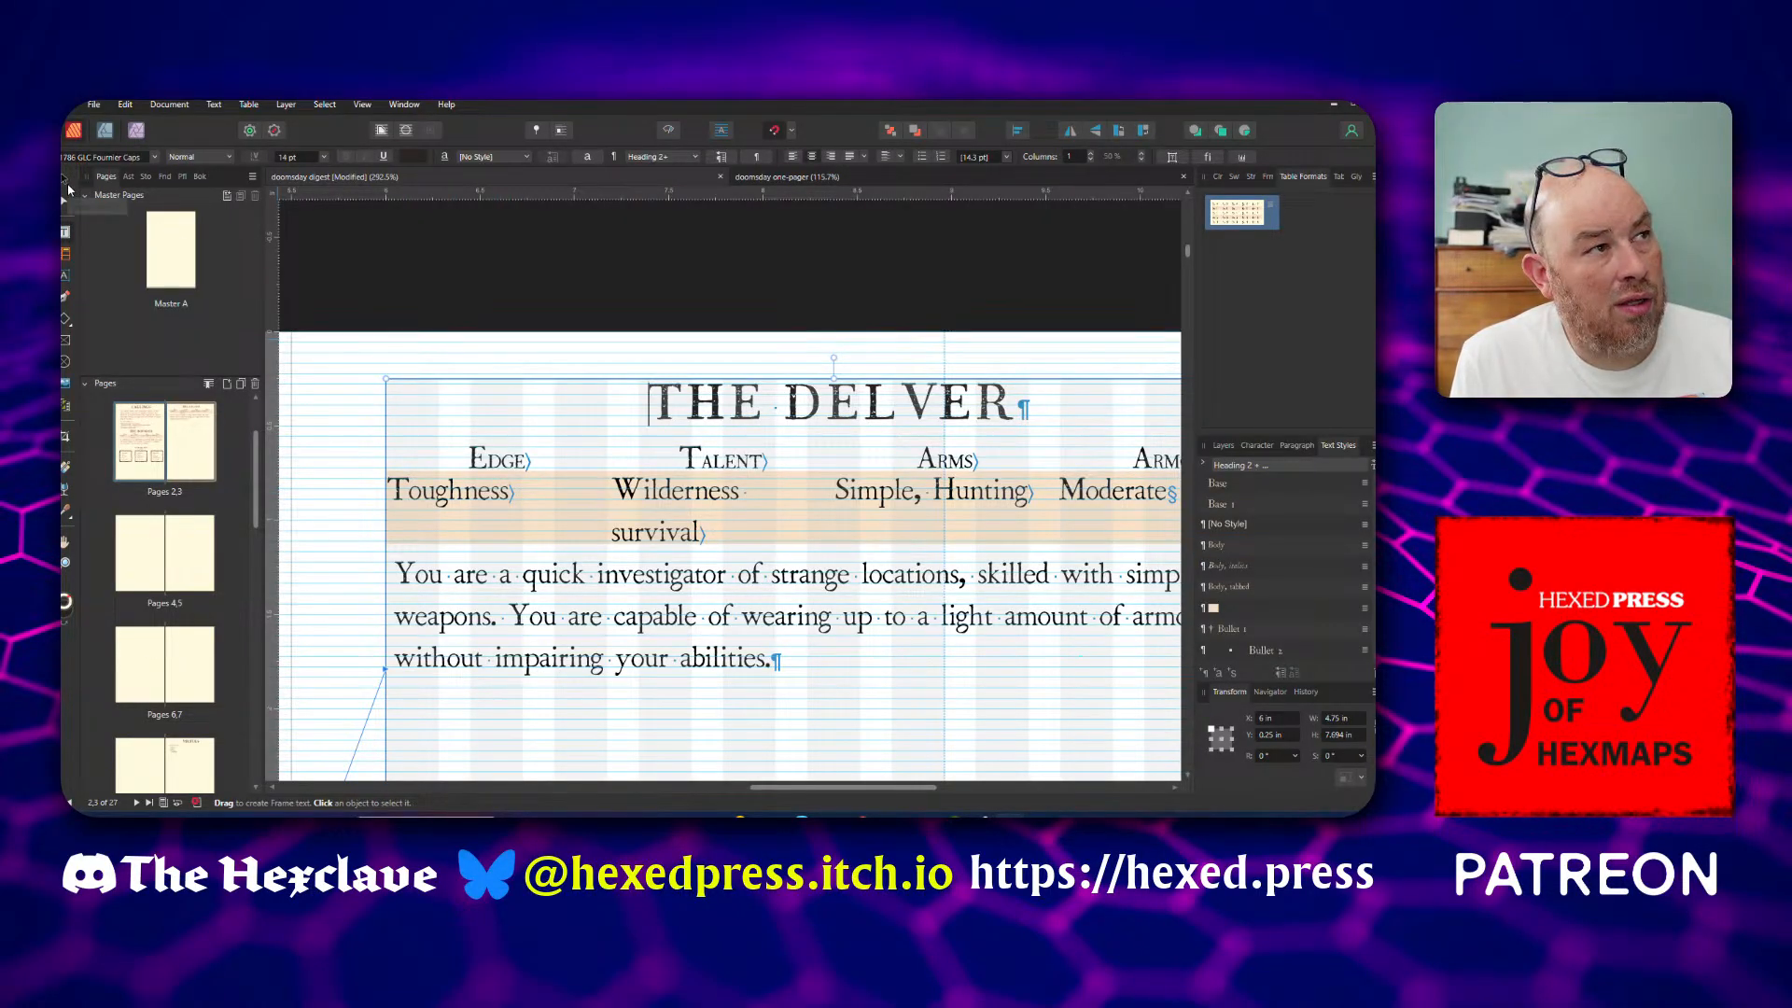
{"action": "left_click", "coordinate": [296, 249]}
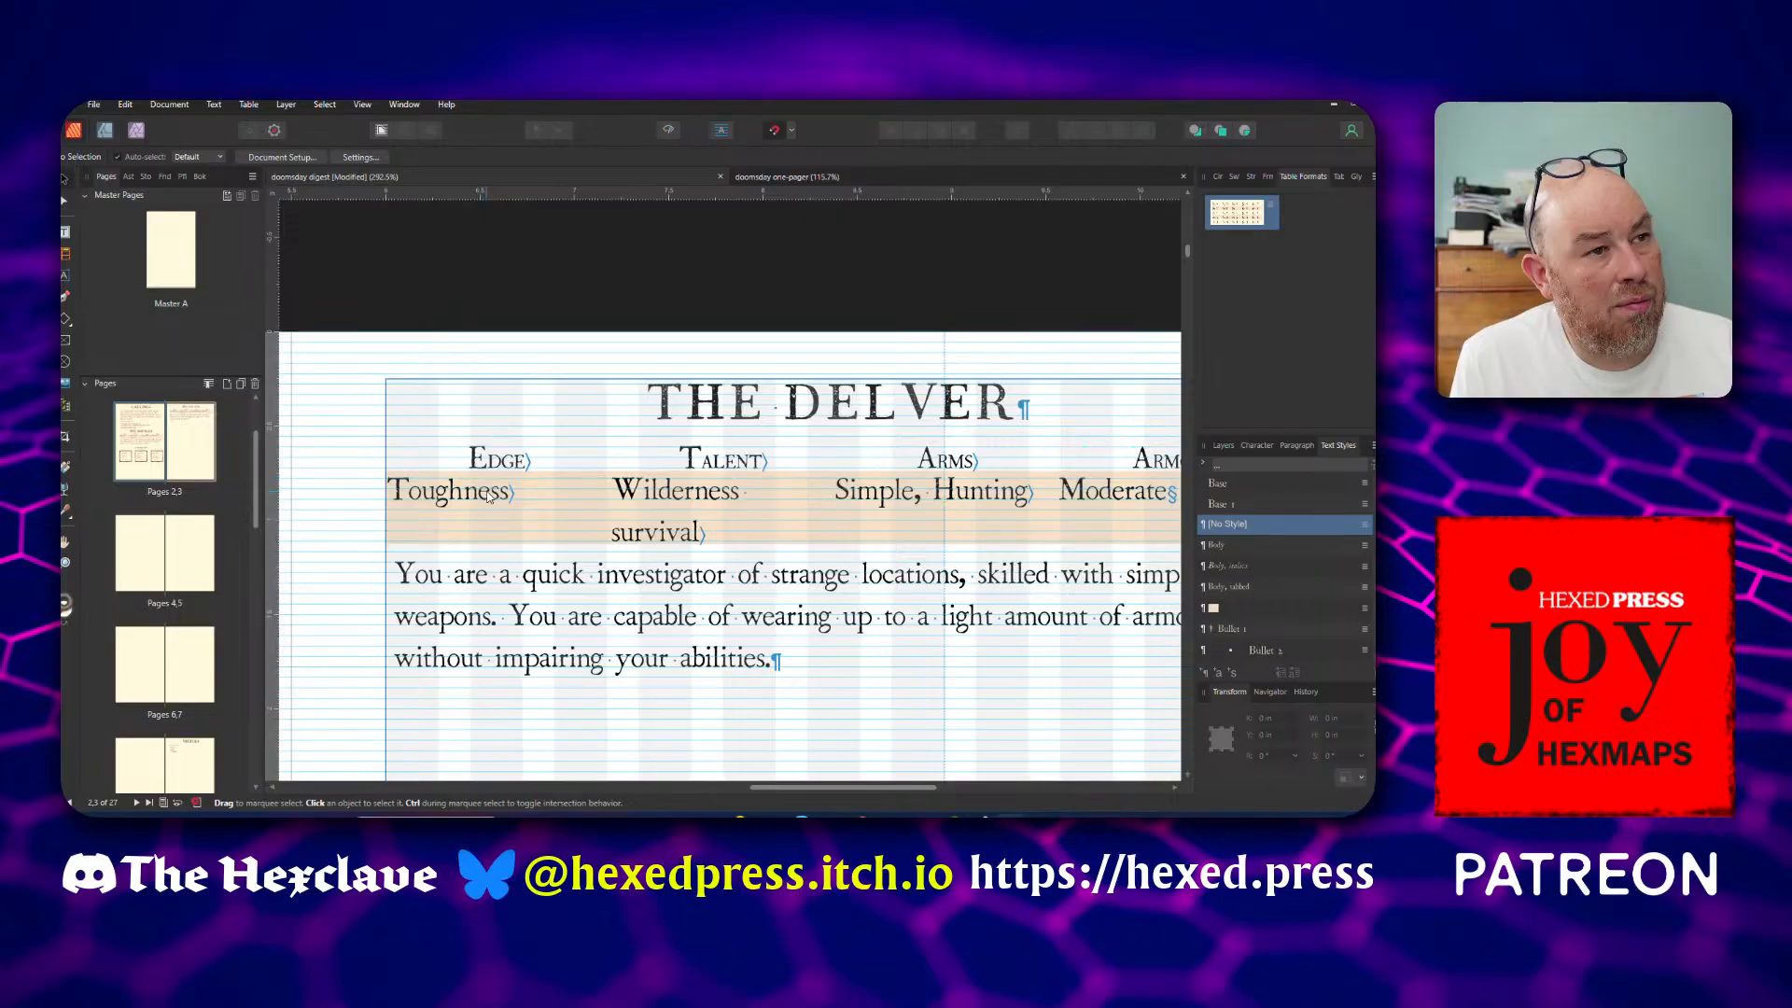
{"action": "double_click", "coordinate": [488, 573]}
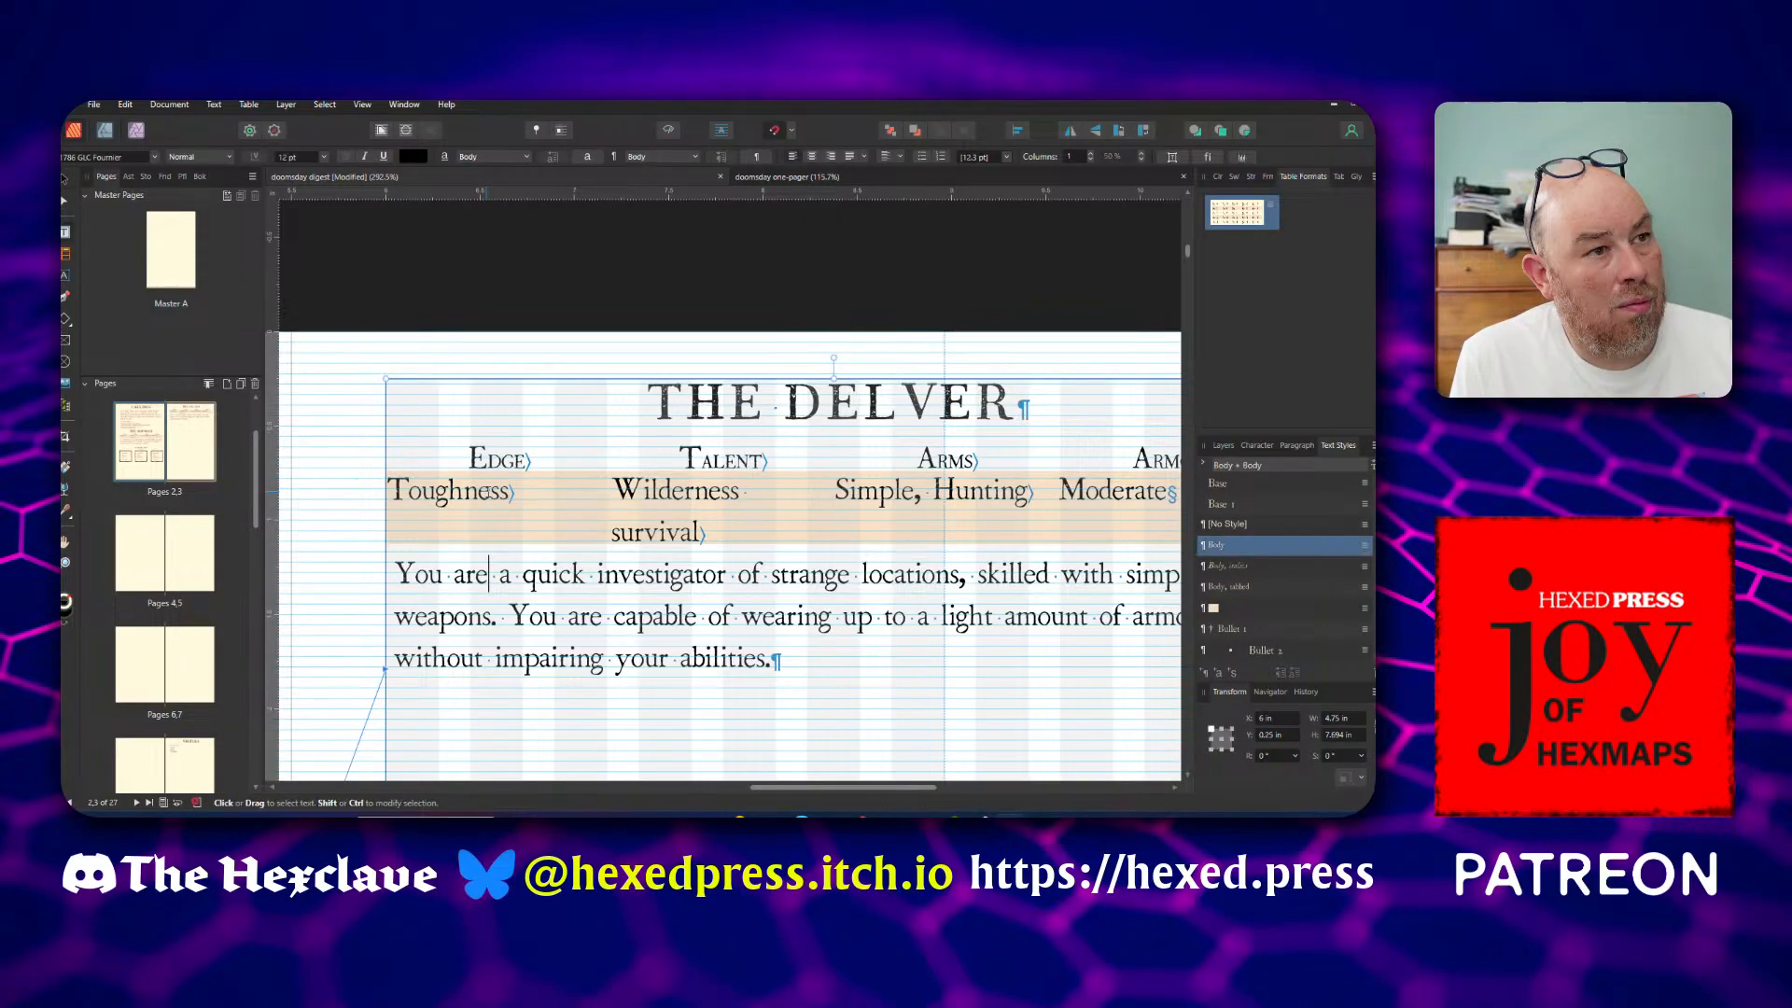
{"action": "left_click", "coordinate": [1224, 446]}
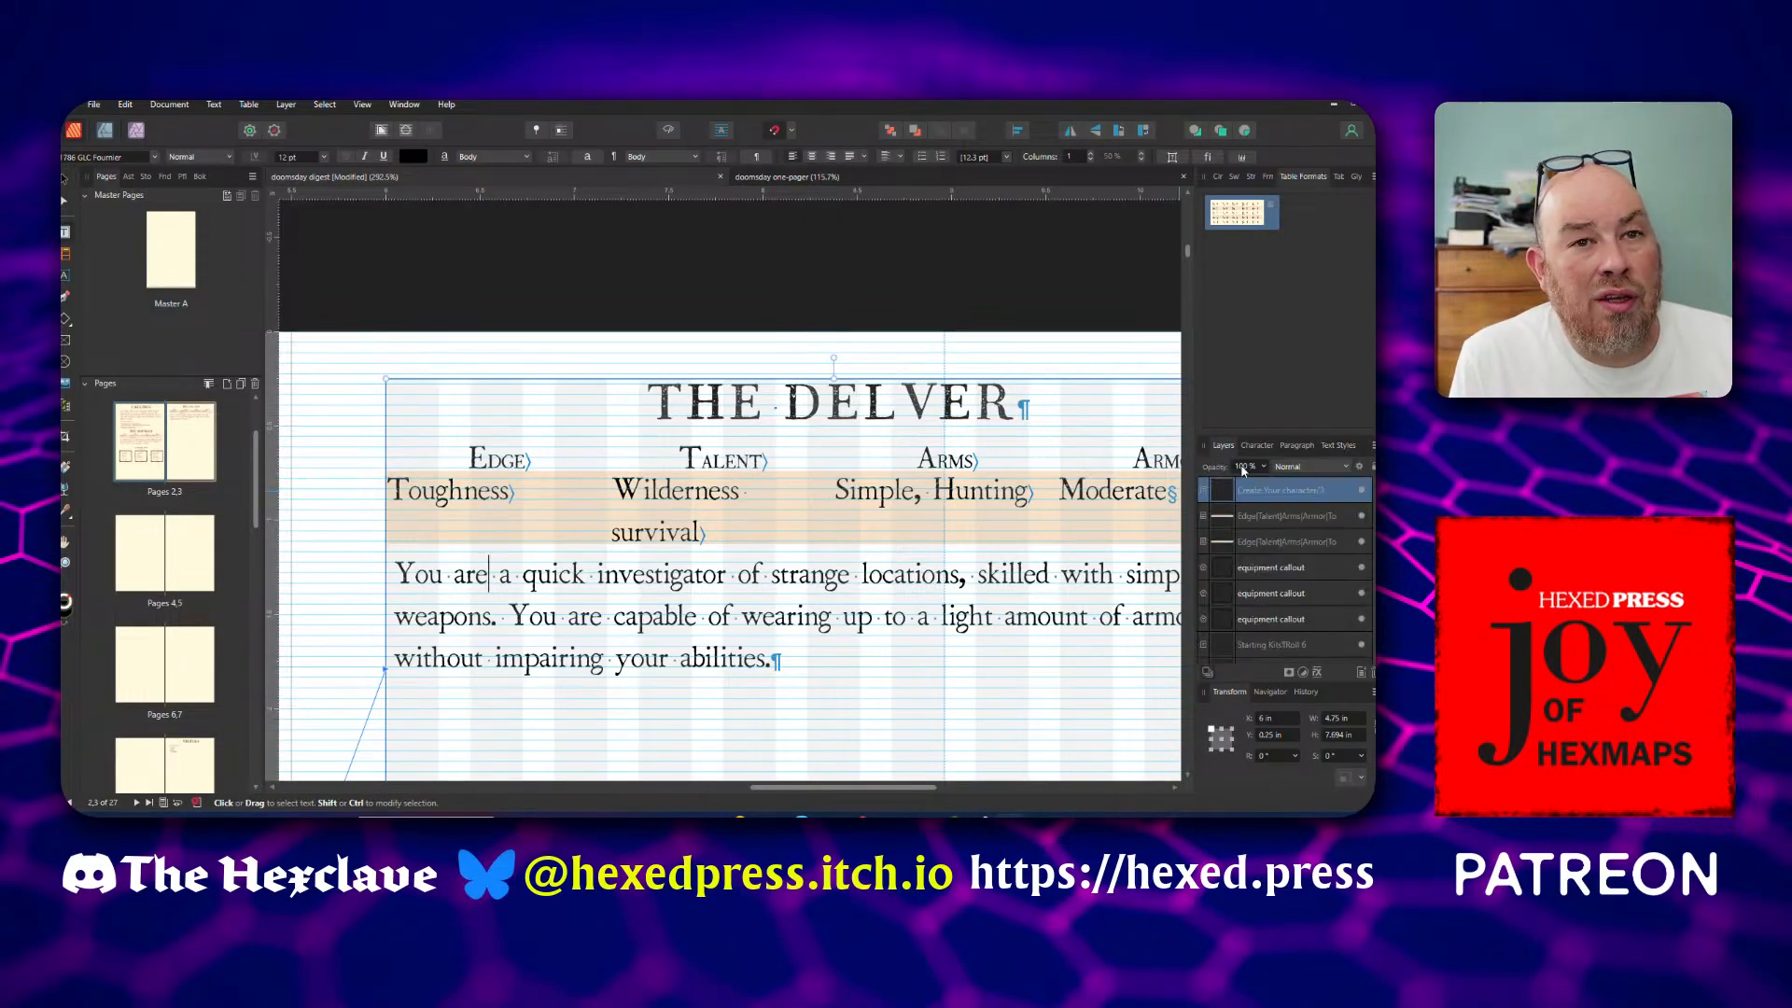
{"action": "left_click", "coordinate": [1281, 518]}
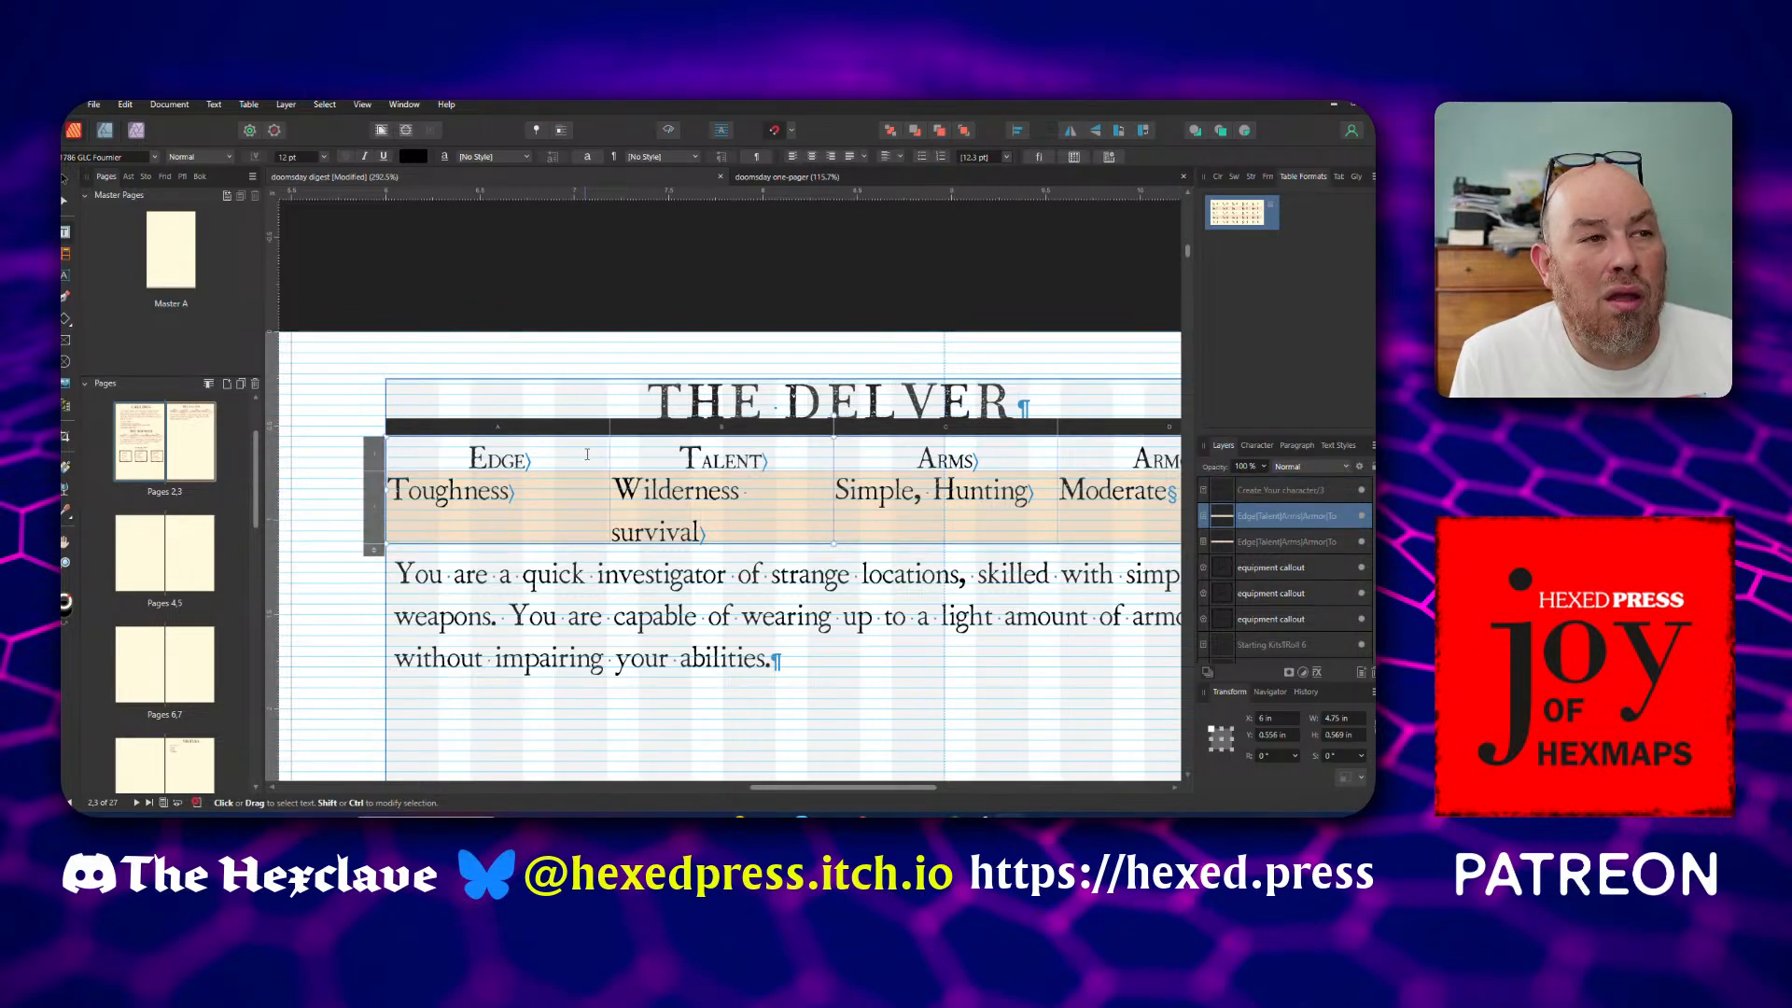
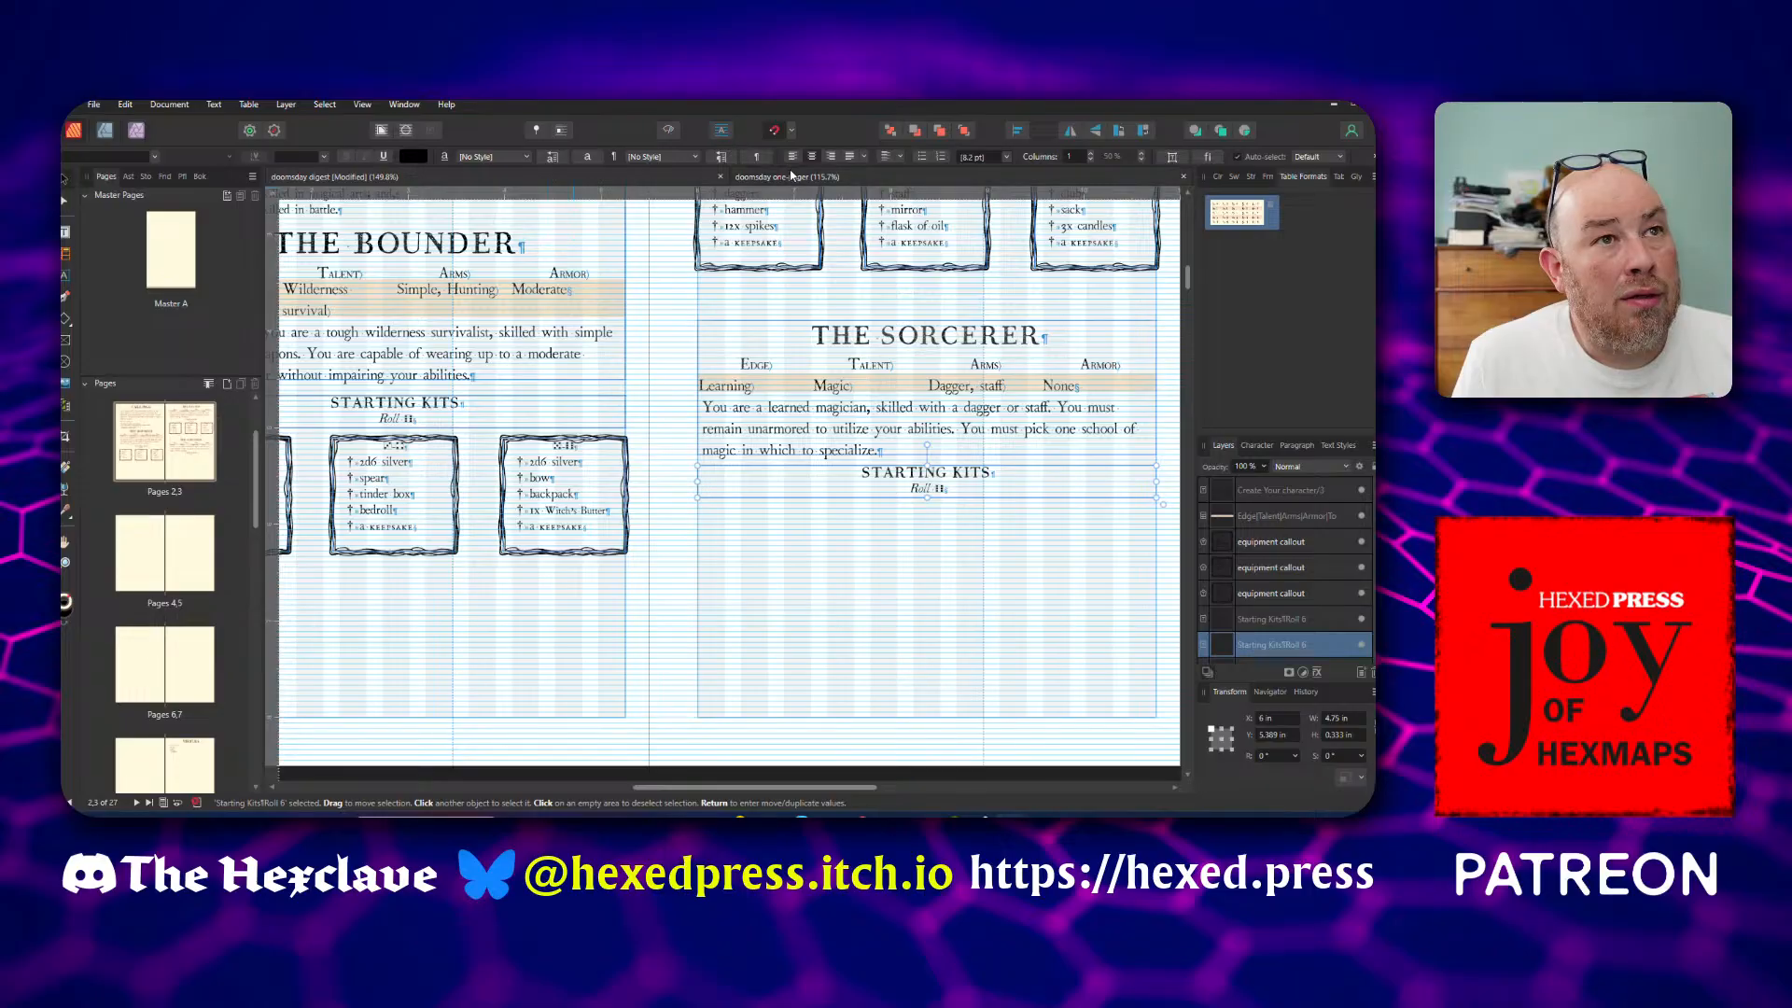
Switch to the doomsday one-pager and copy the three Sorcerer starting kit callouts
{"action": "left_click", "coordinate": [798, 182]}
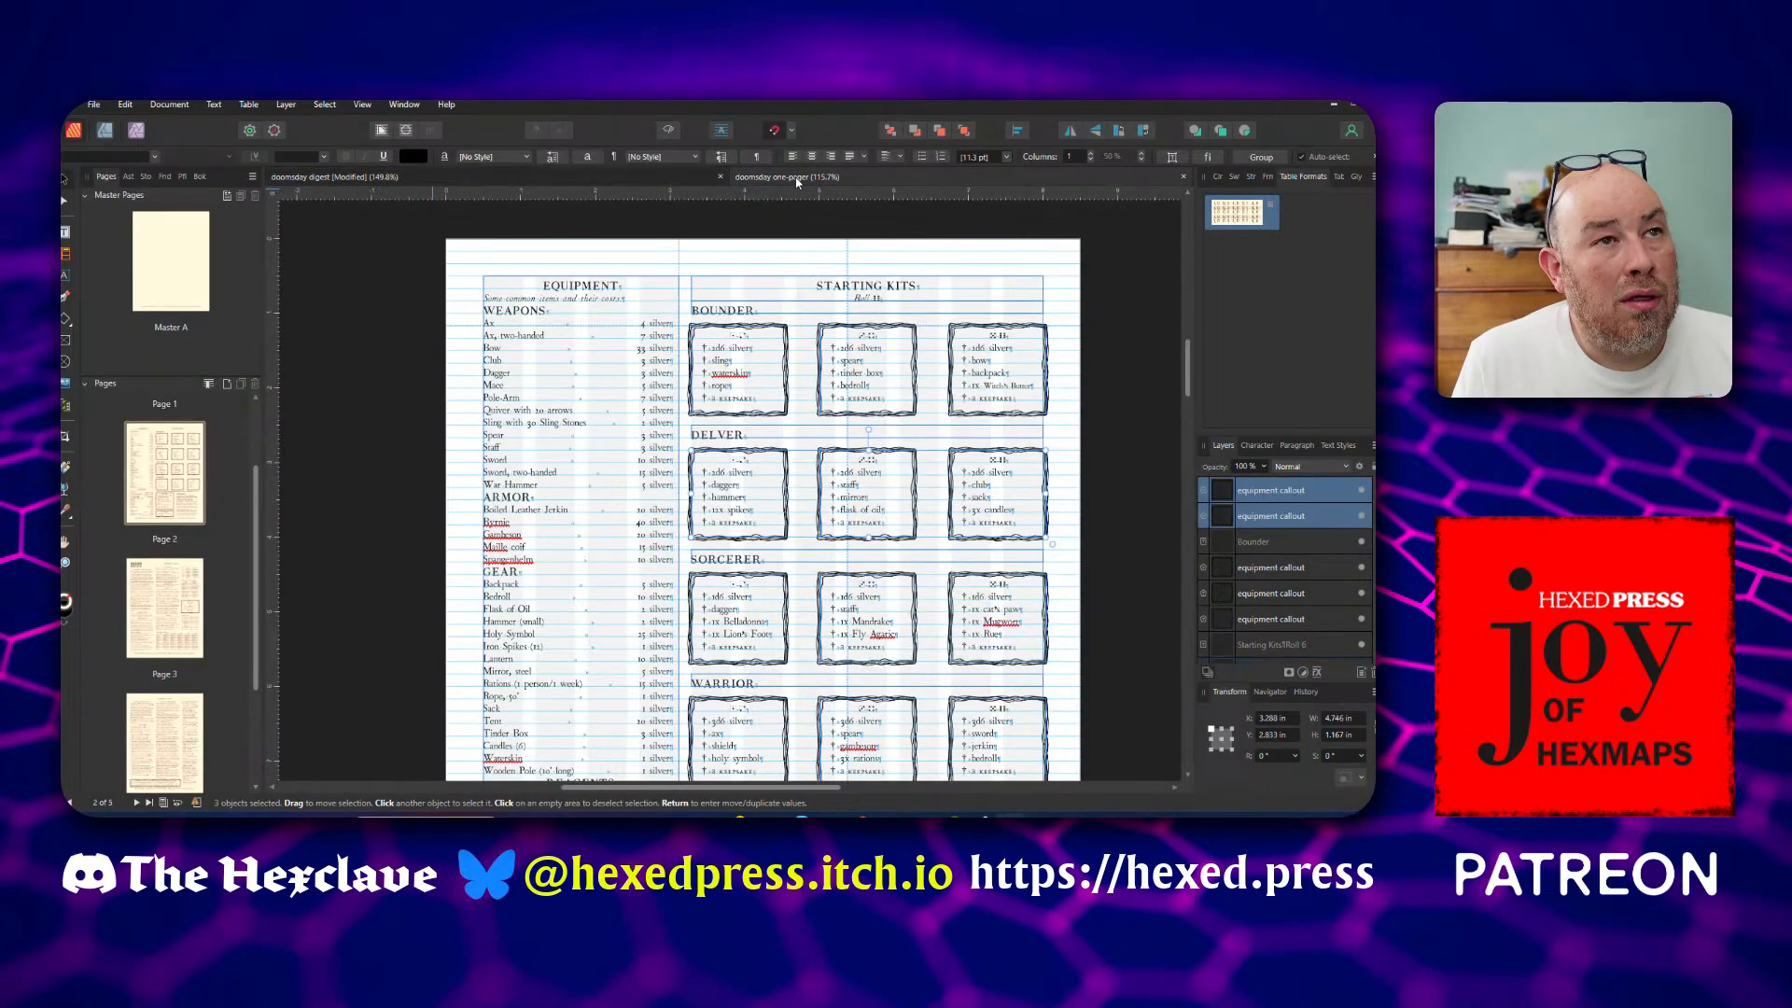
{"action": "scroll", "coordinate": [761, 597], "scroll_direction": "down", "scroll_amount": 1}
{"action": "left_click", "coordinate": [761, 598]}
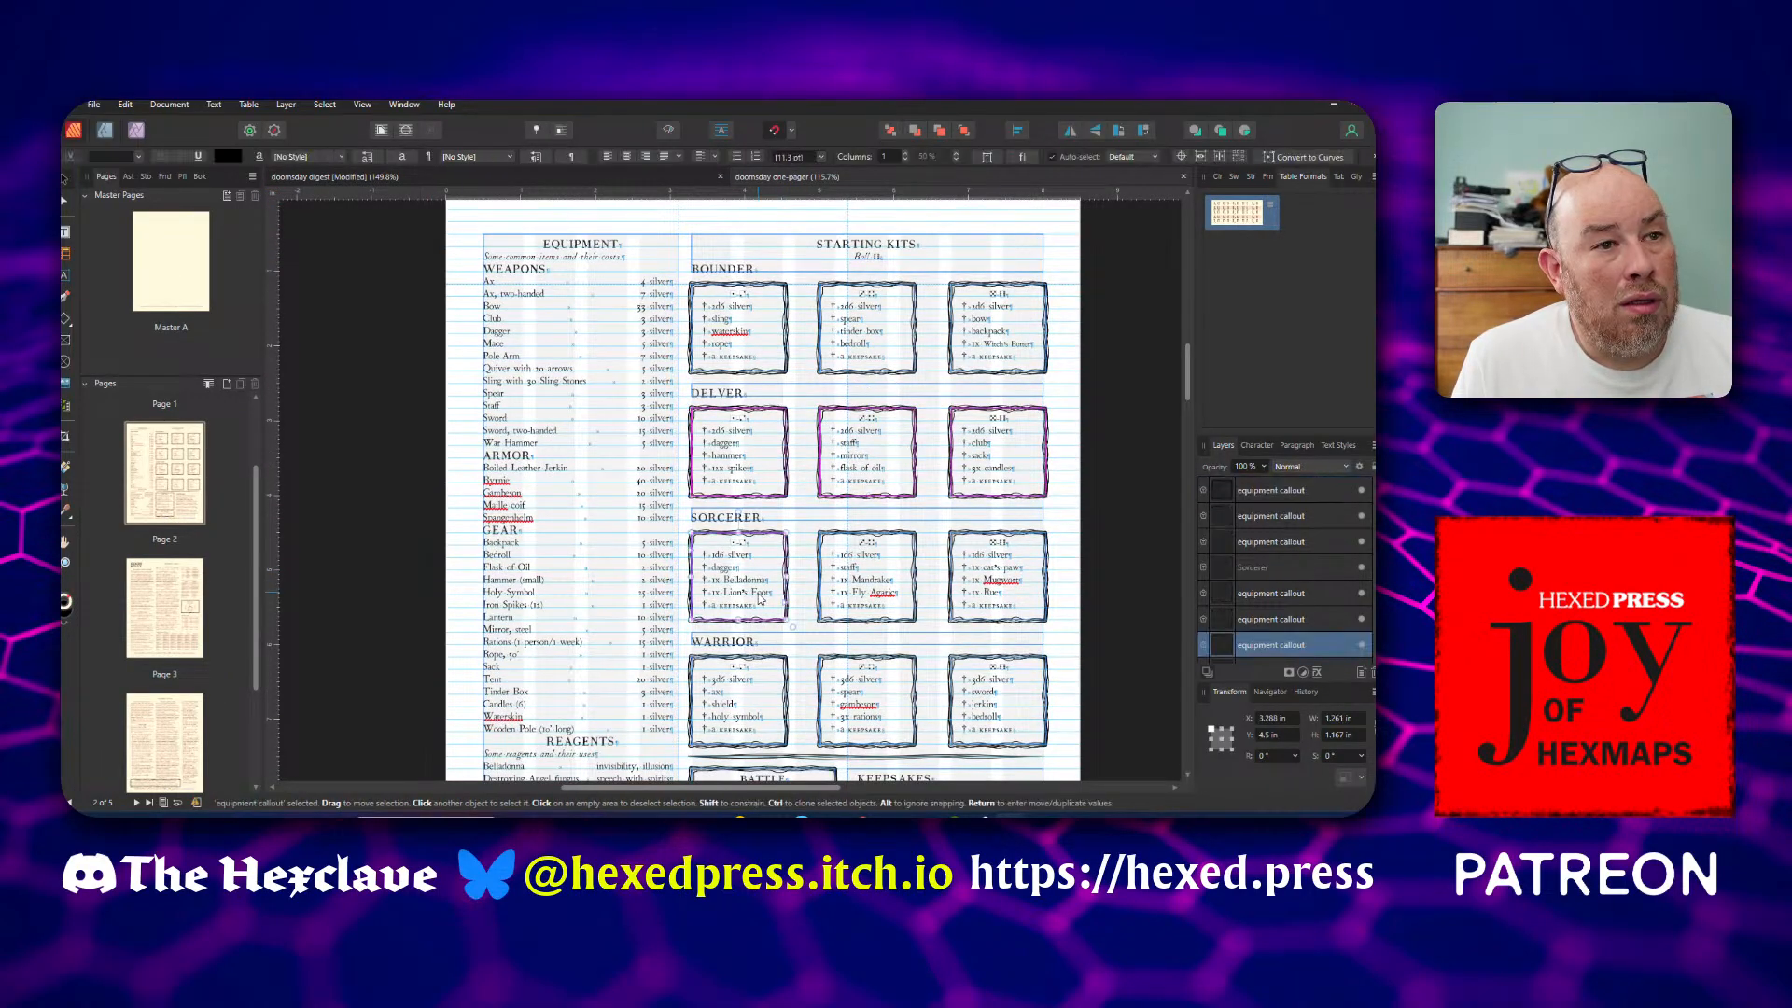
{"action": "left_click", "coordinate": [873, 602], "text": "shift"}
{"action": "left_click", "coordinate": [969, 614], "text": "shift"}
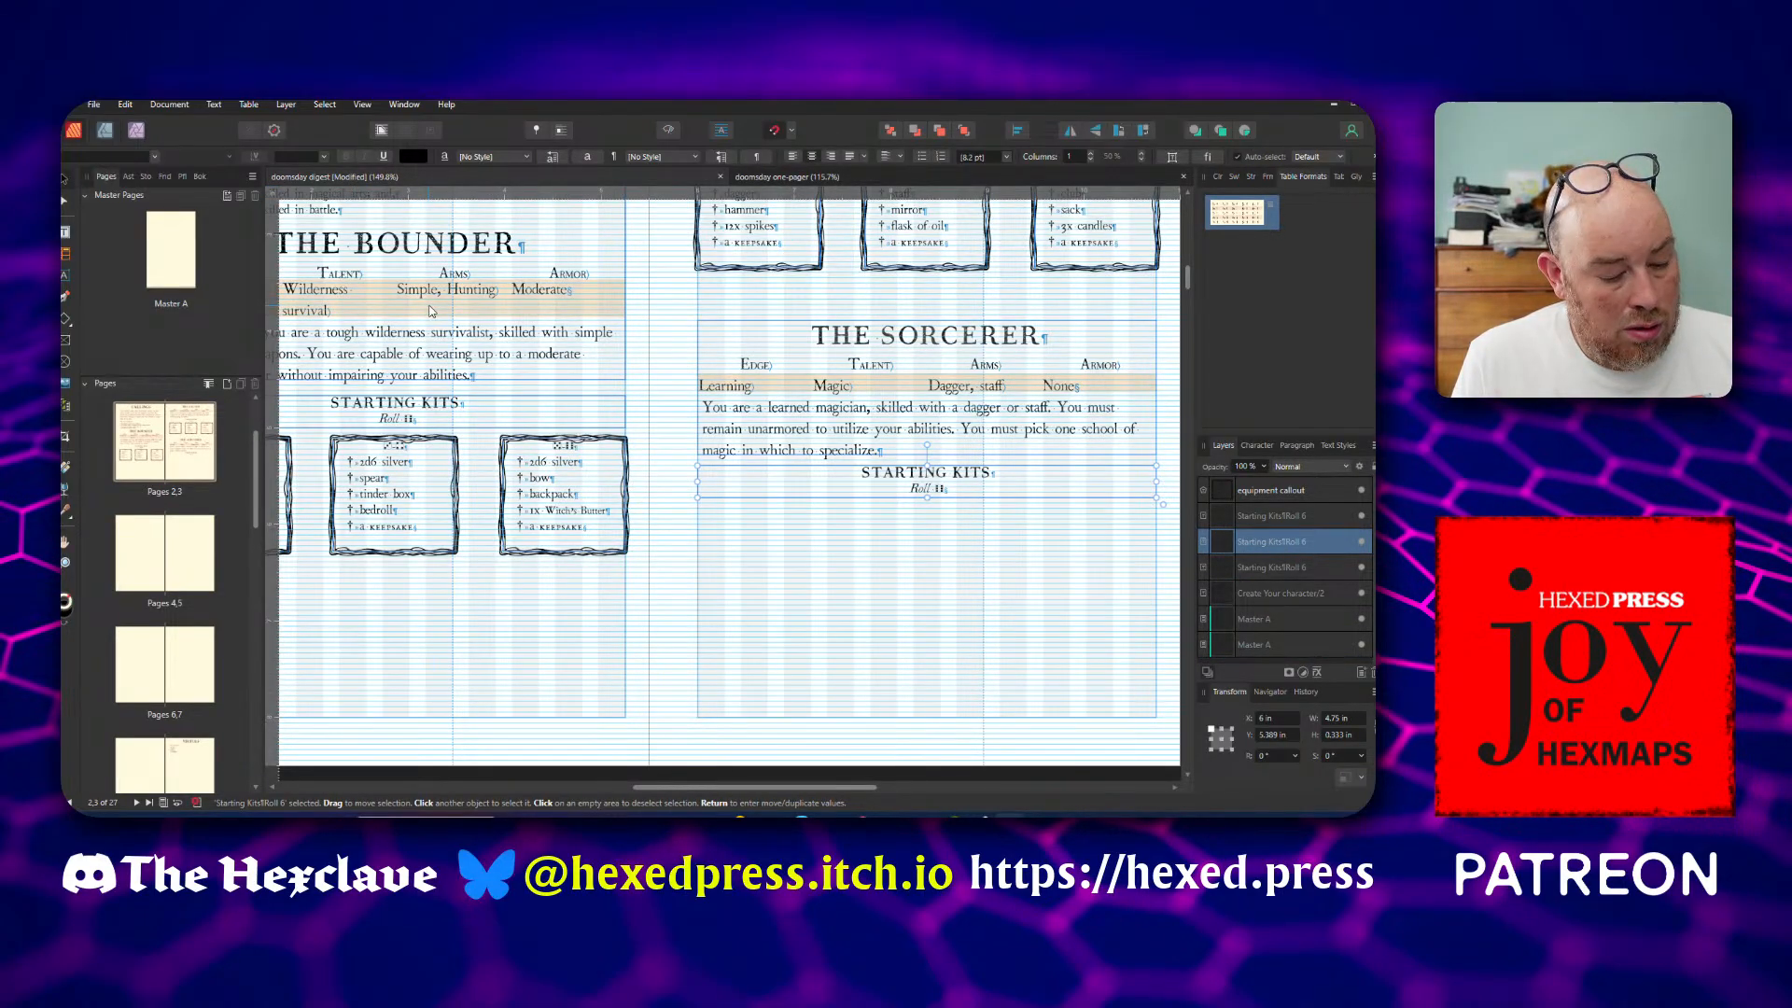
Save the doomsday digest and paste the three Sorcerer kit callouts directly below the Sorcerer's Starting Kits heading
{"action": "key", "text": "ctrl+s"}
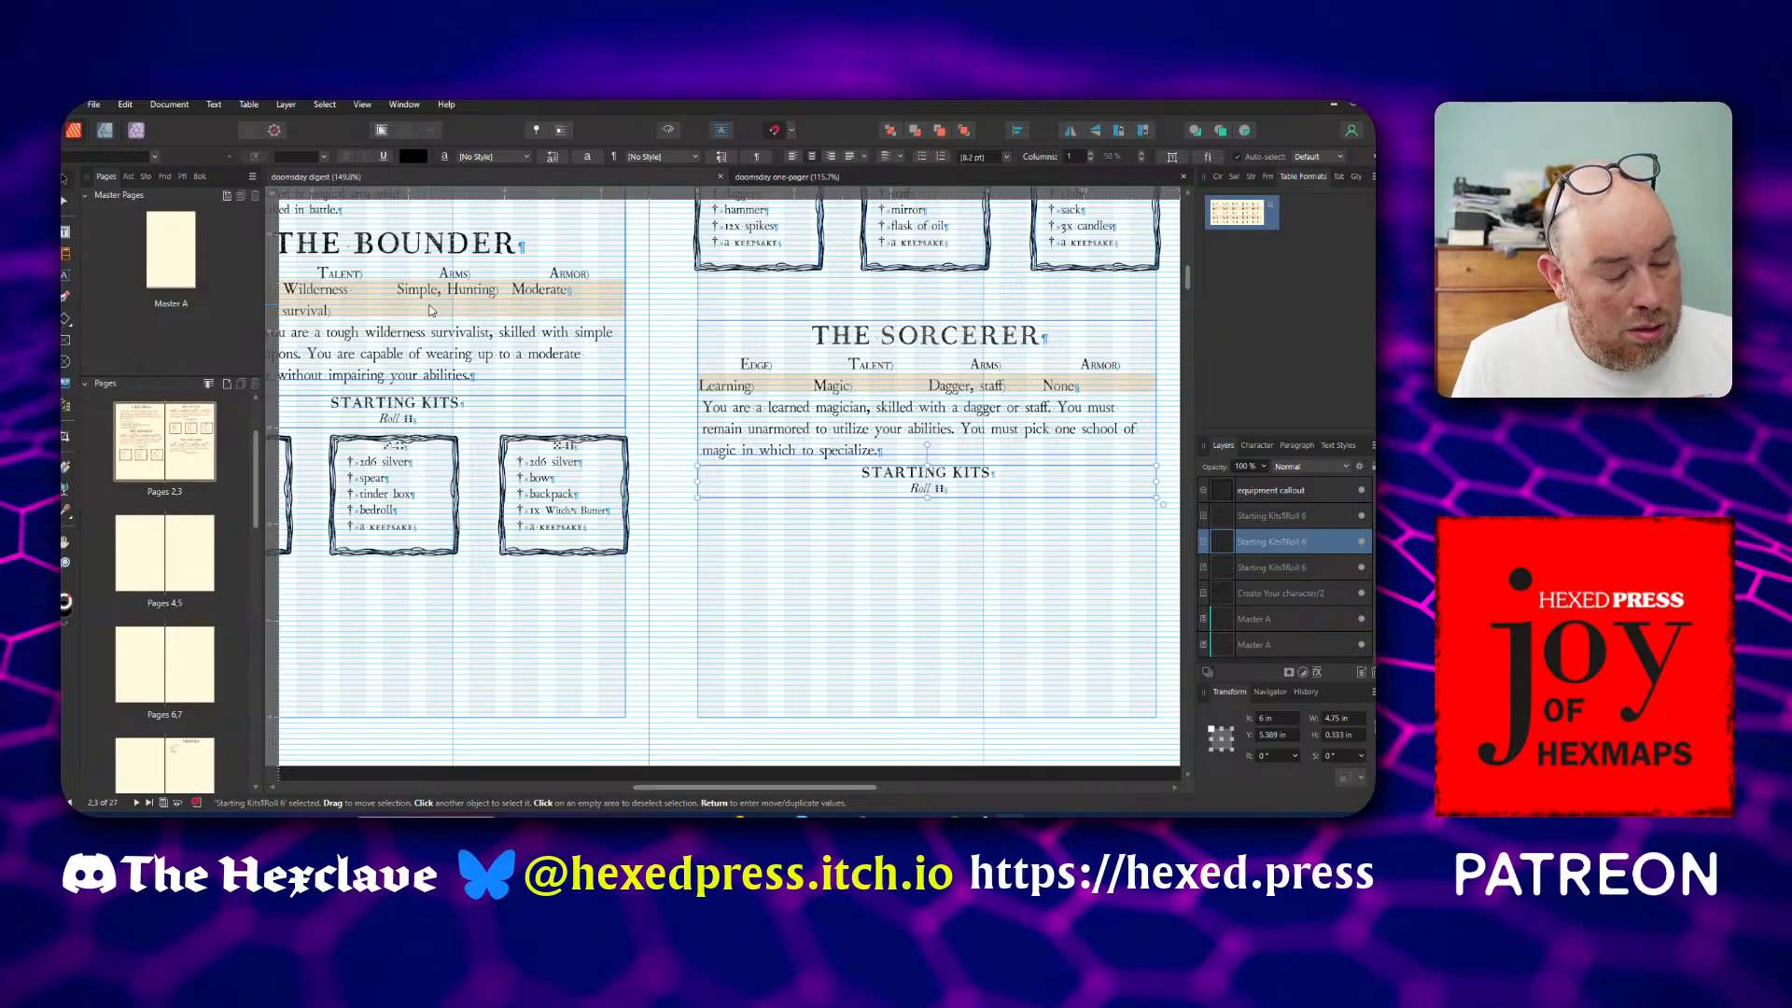
{"action": "left_click", "coordinate": [760, 568]}
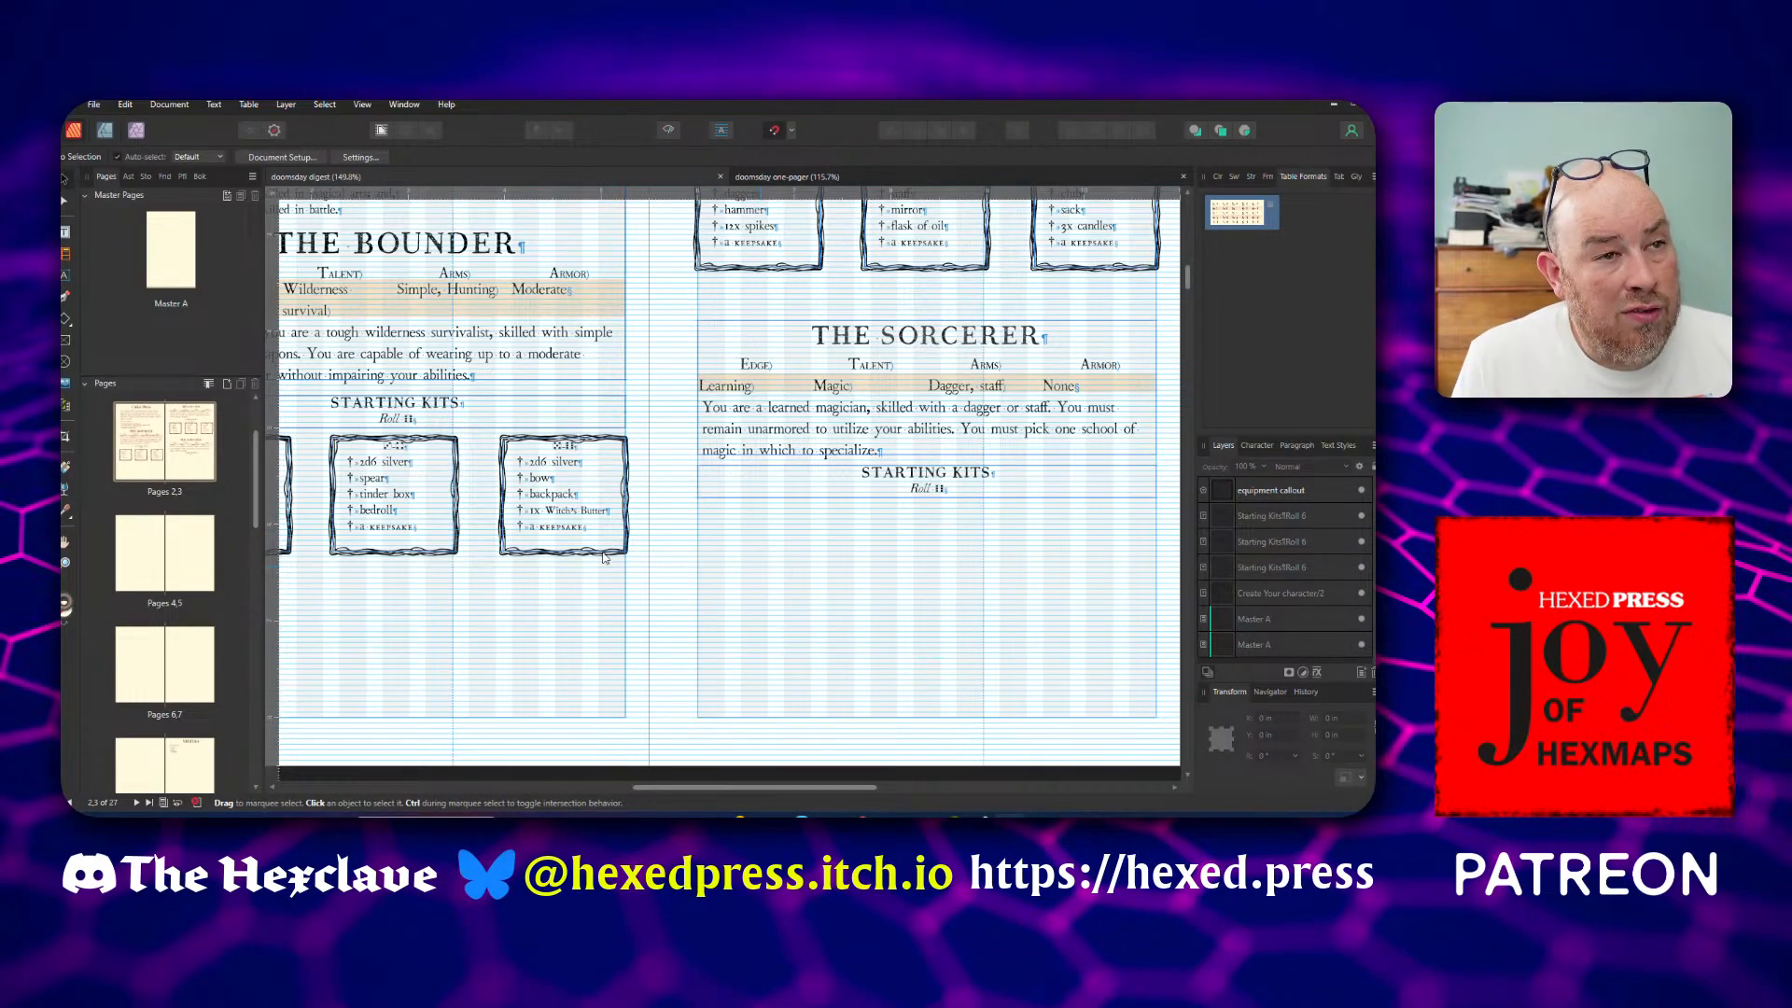
{"action": "key", "text": "ctrl+v"}
{"action": "left_click_drag", "start_coordinate": [686, 490], "coordinate": [942, 624]}
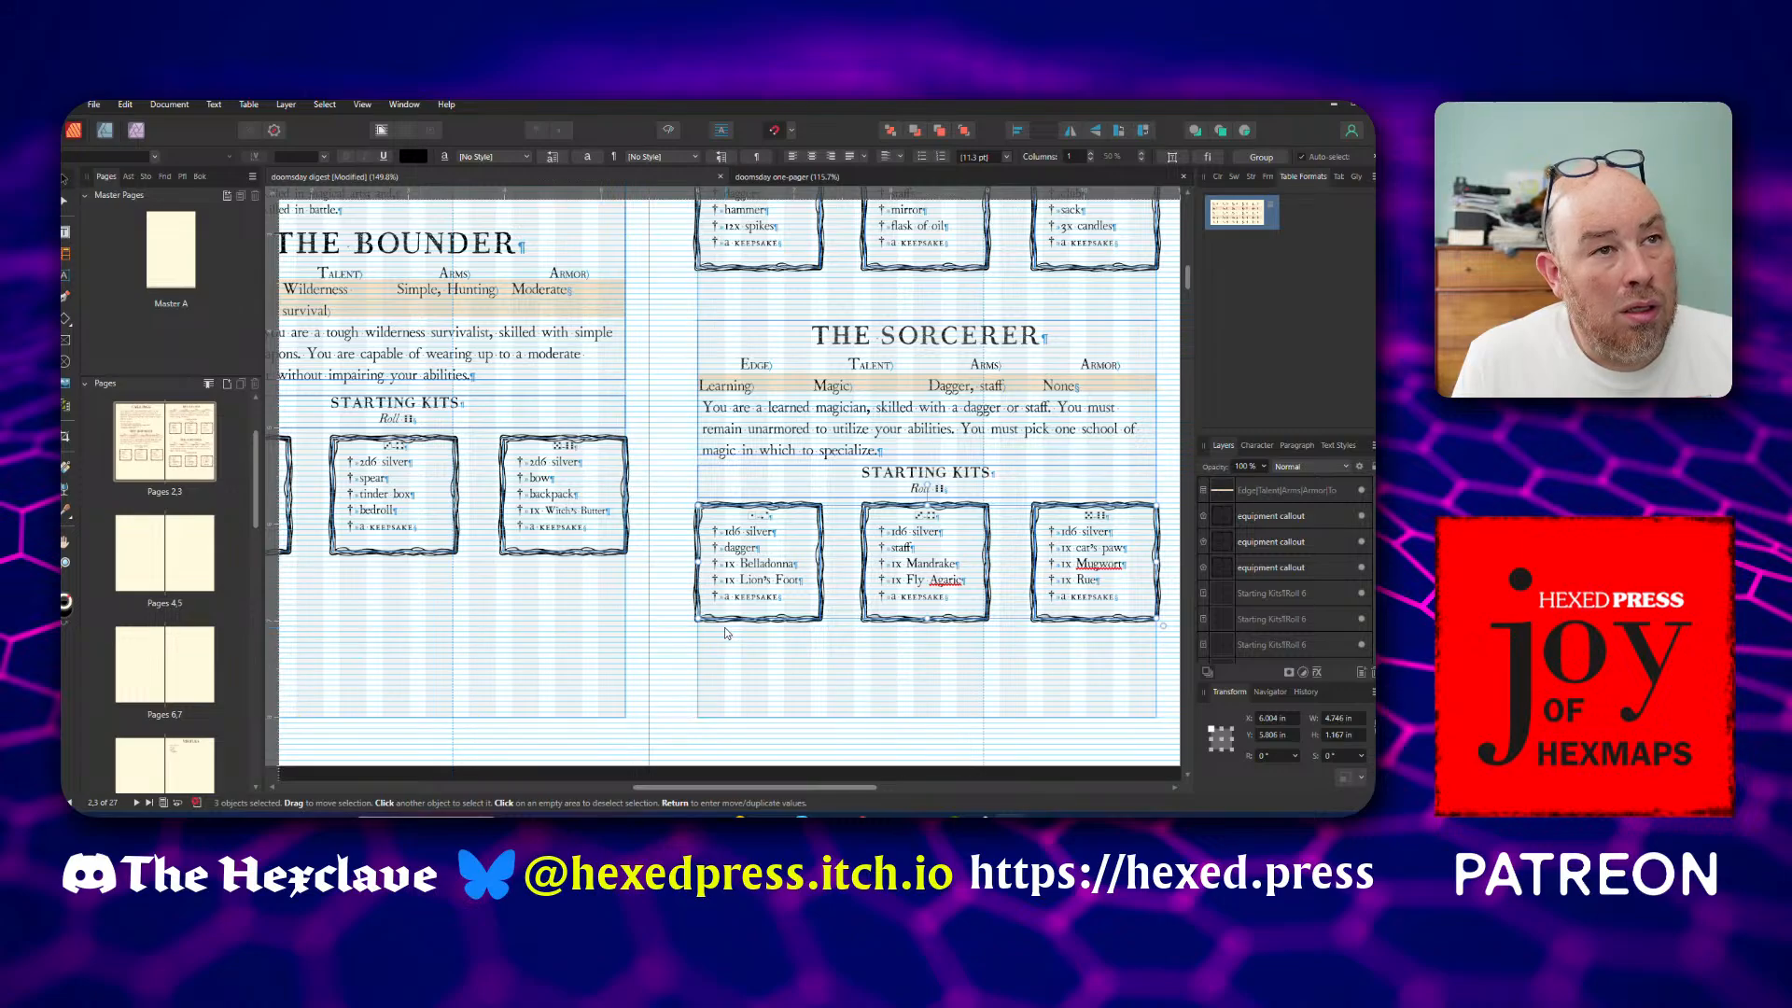
Duplicate the Sorcerer's Starting Kits heading frame and place the copy just below the three Sorcerer kit callouts
{"action": "scroll", "coordinate": [692, 608], "scroll_direction": "down", "scroll_amount": 4}
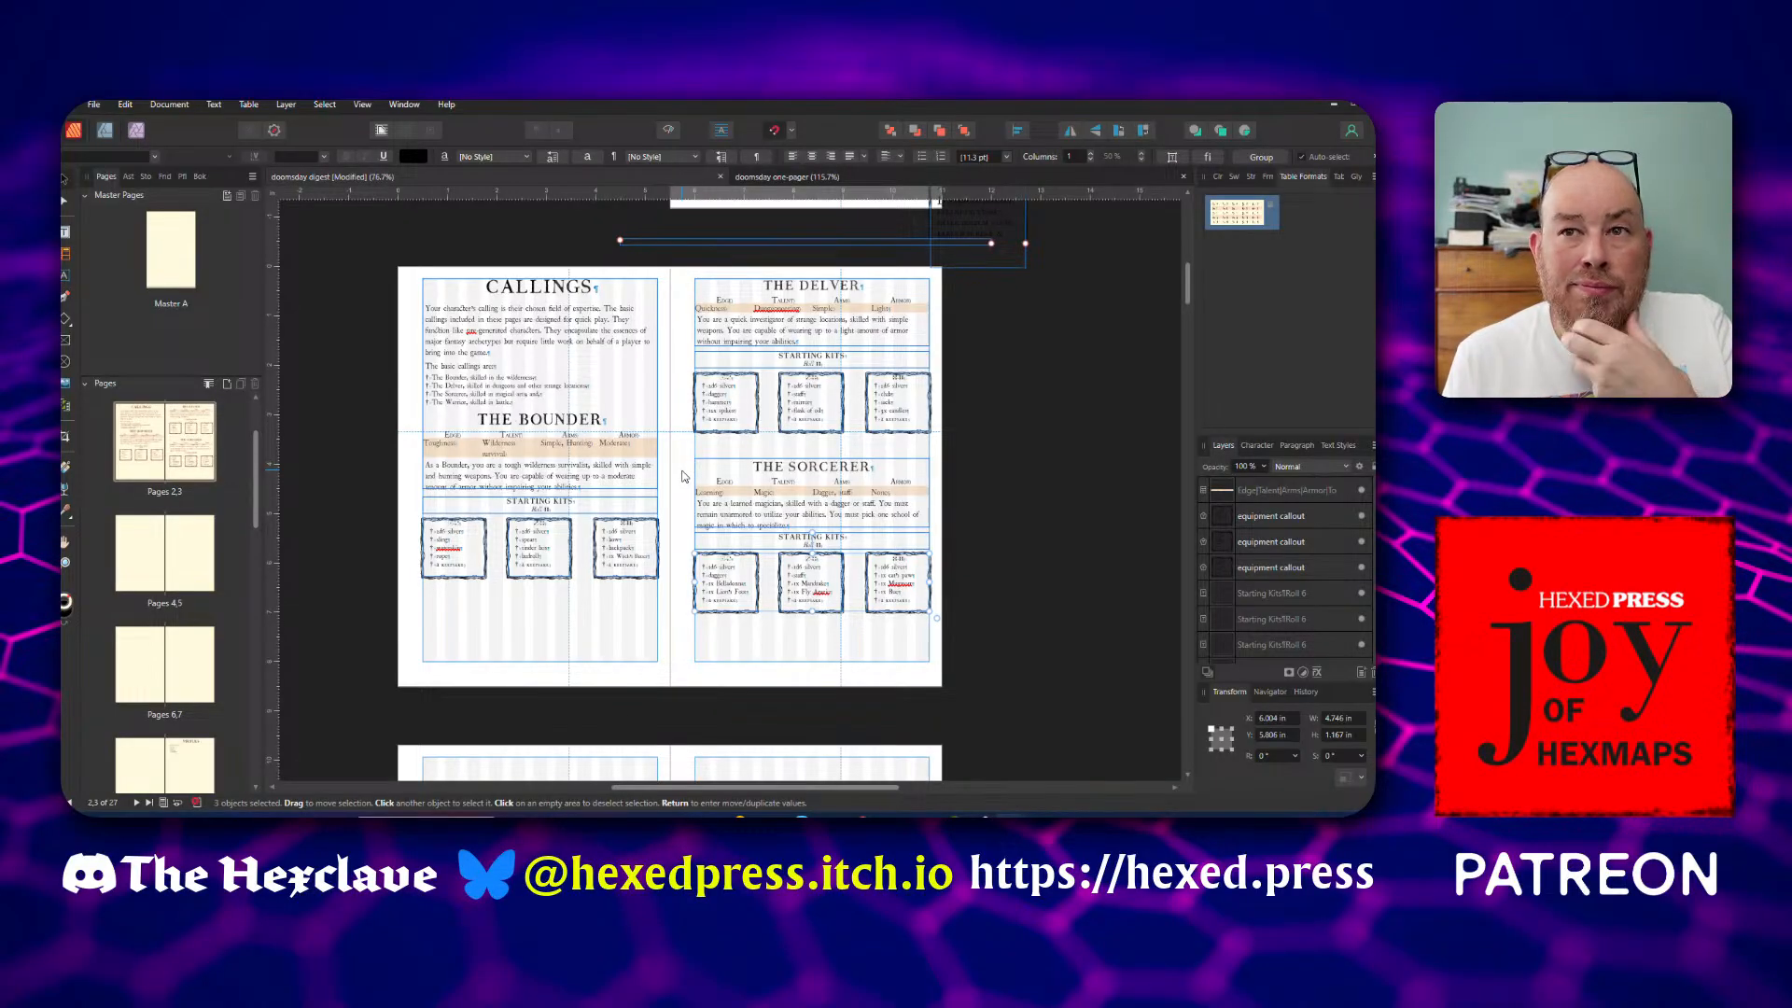
{"action": "scroll", "coordinate": [677, 472], "scroll_direction": "up", "scroll_amount": 1}
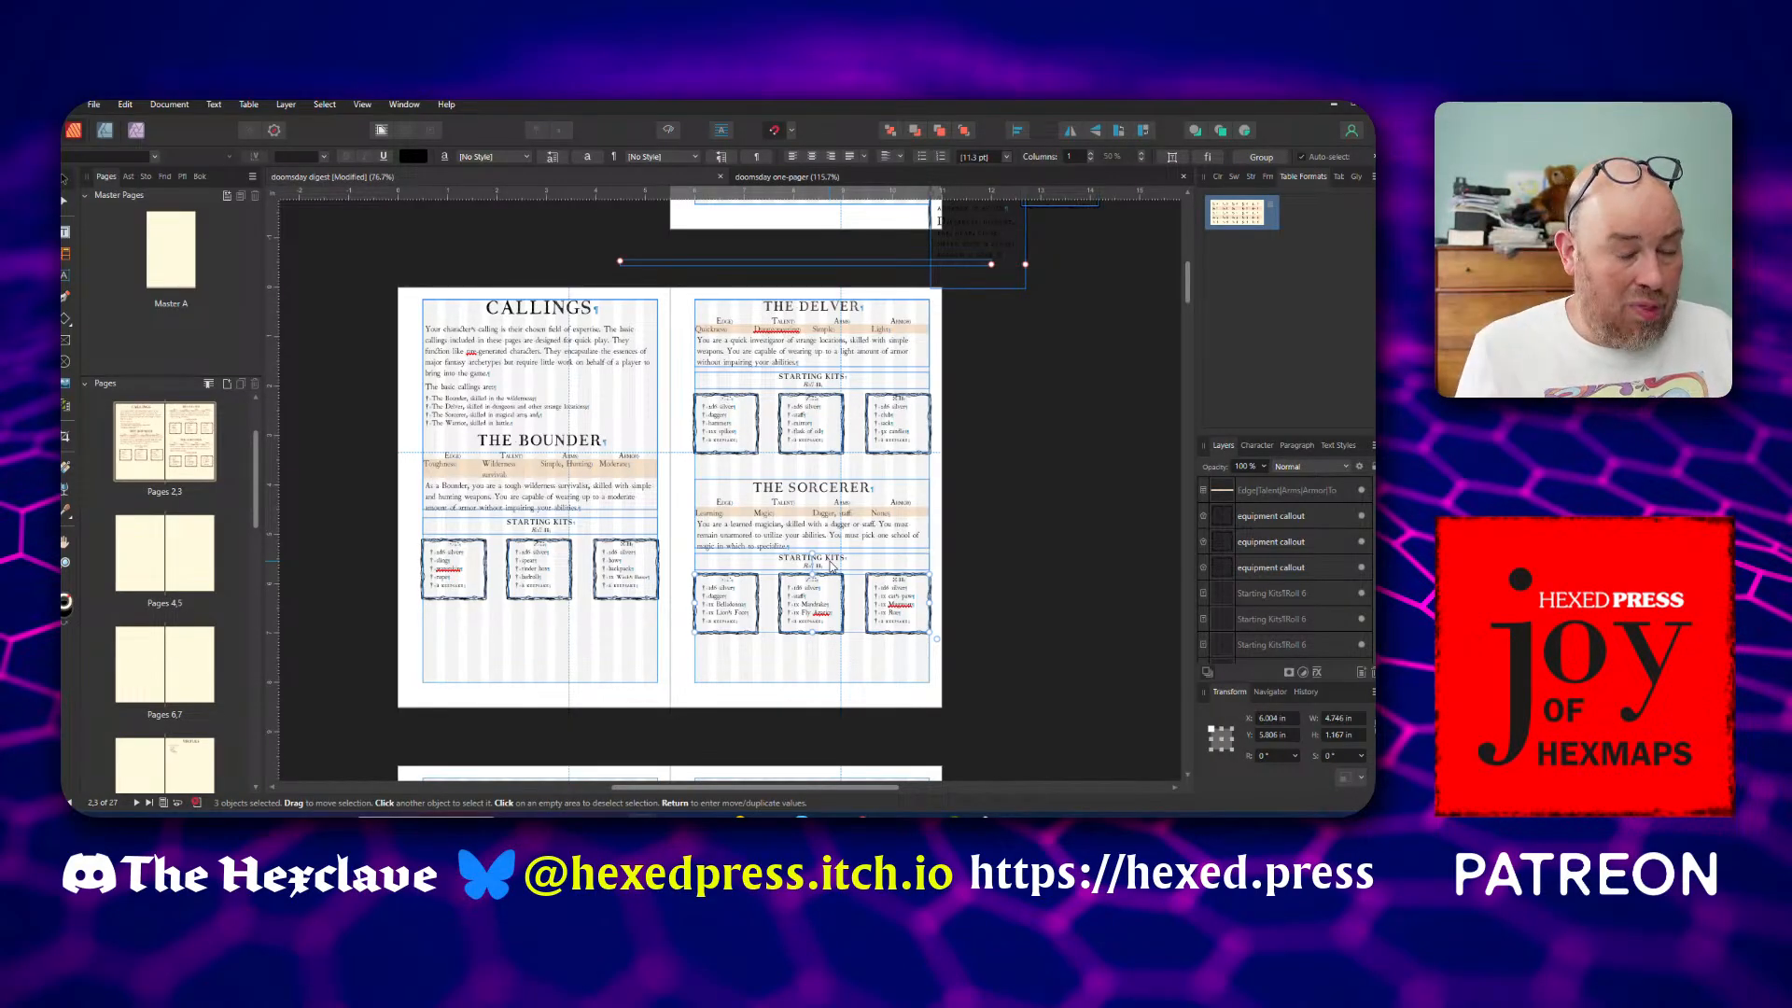
{"action": "scroll", "coordinate": [831, 565], "scroll_direction": "up", "scroll_amount": 5}
{"action": "scroll", "coordinate": [831, 566], "scroll_direction": "down", "scroll_amount": 3}
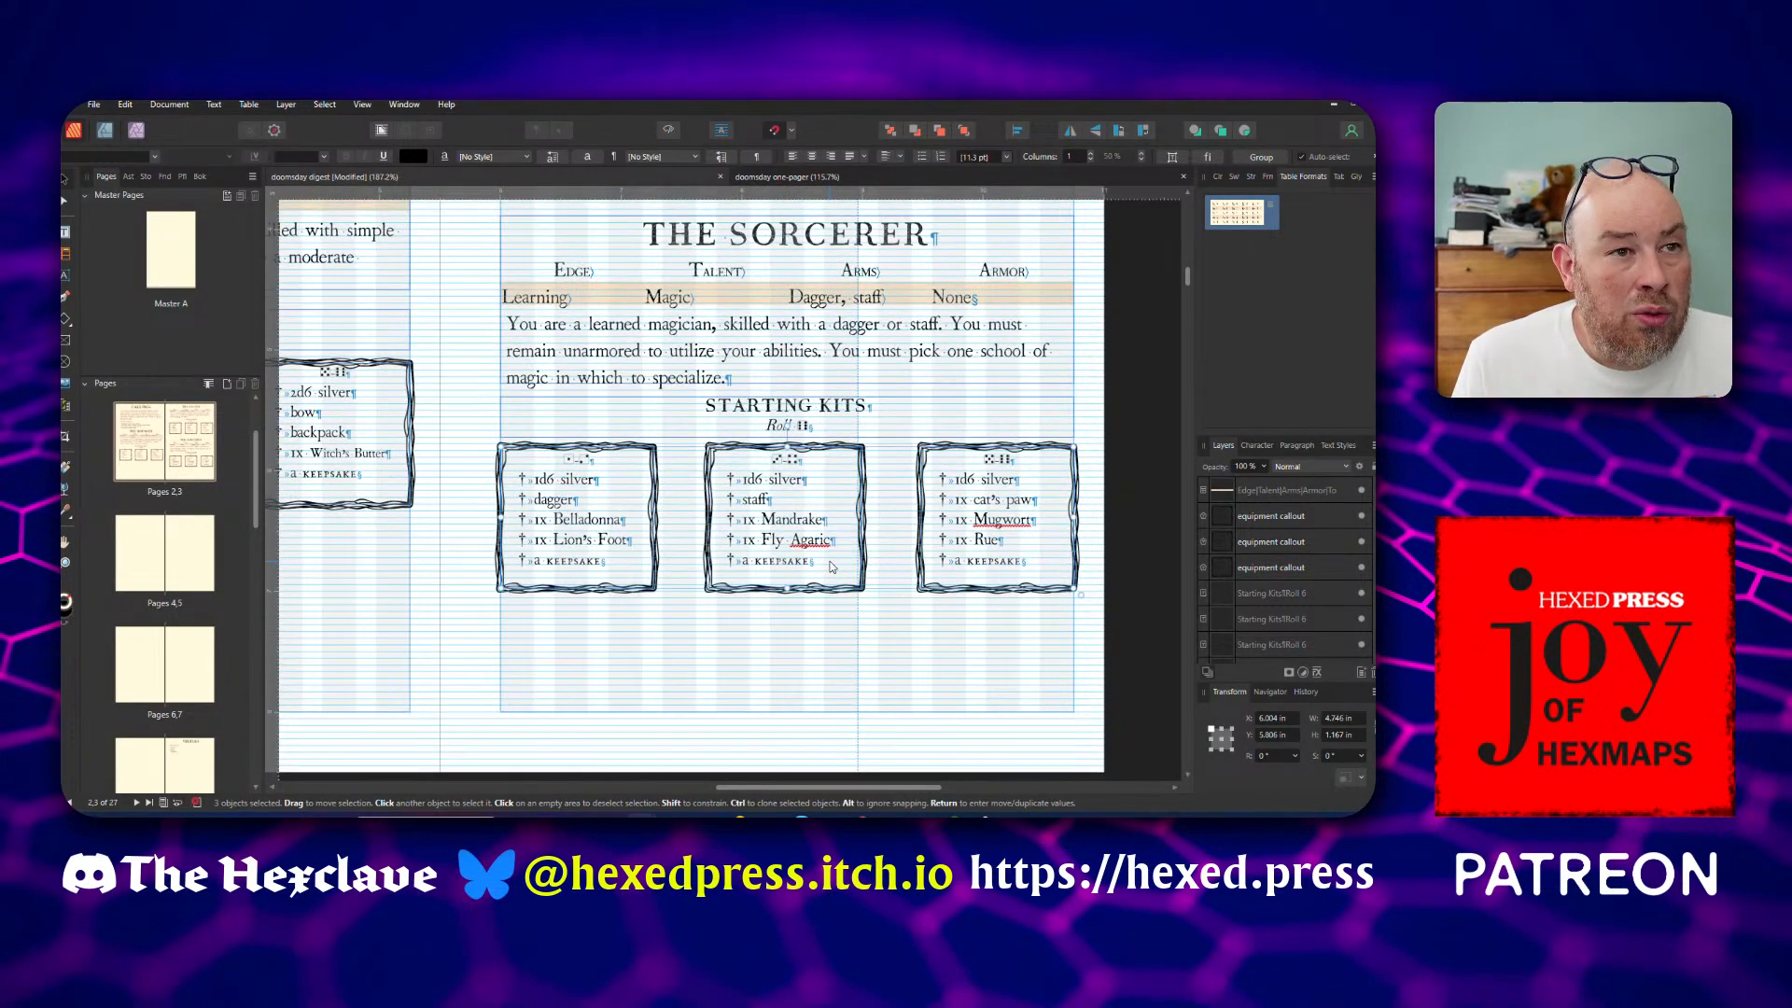
{"action": "left_click", "coordinate": [795, 428]}
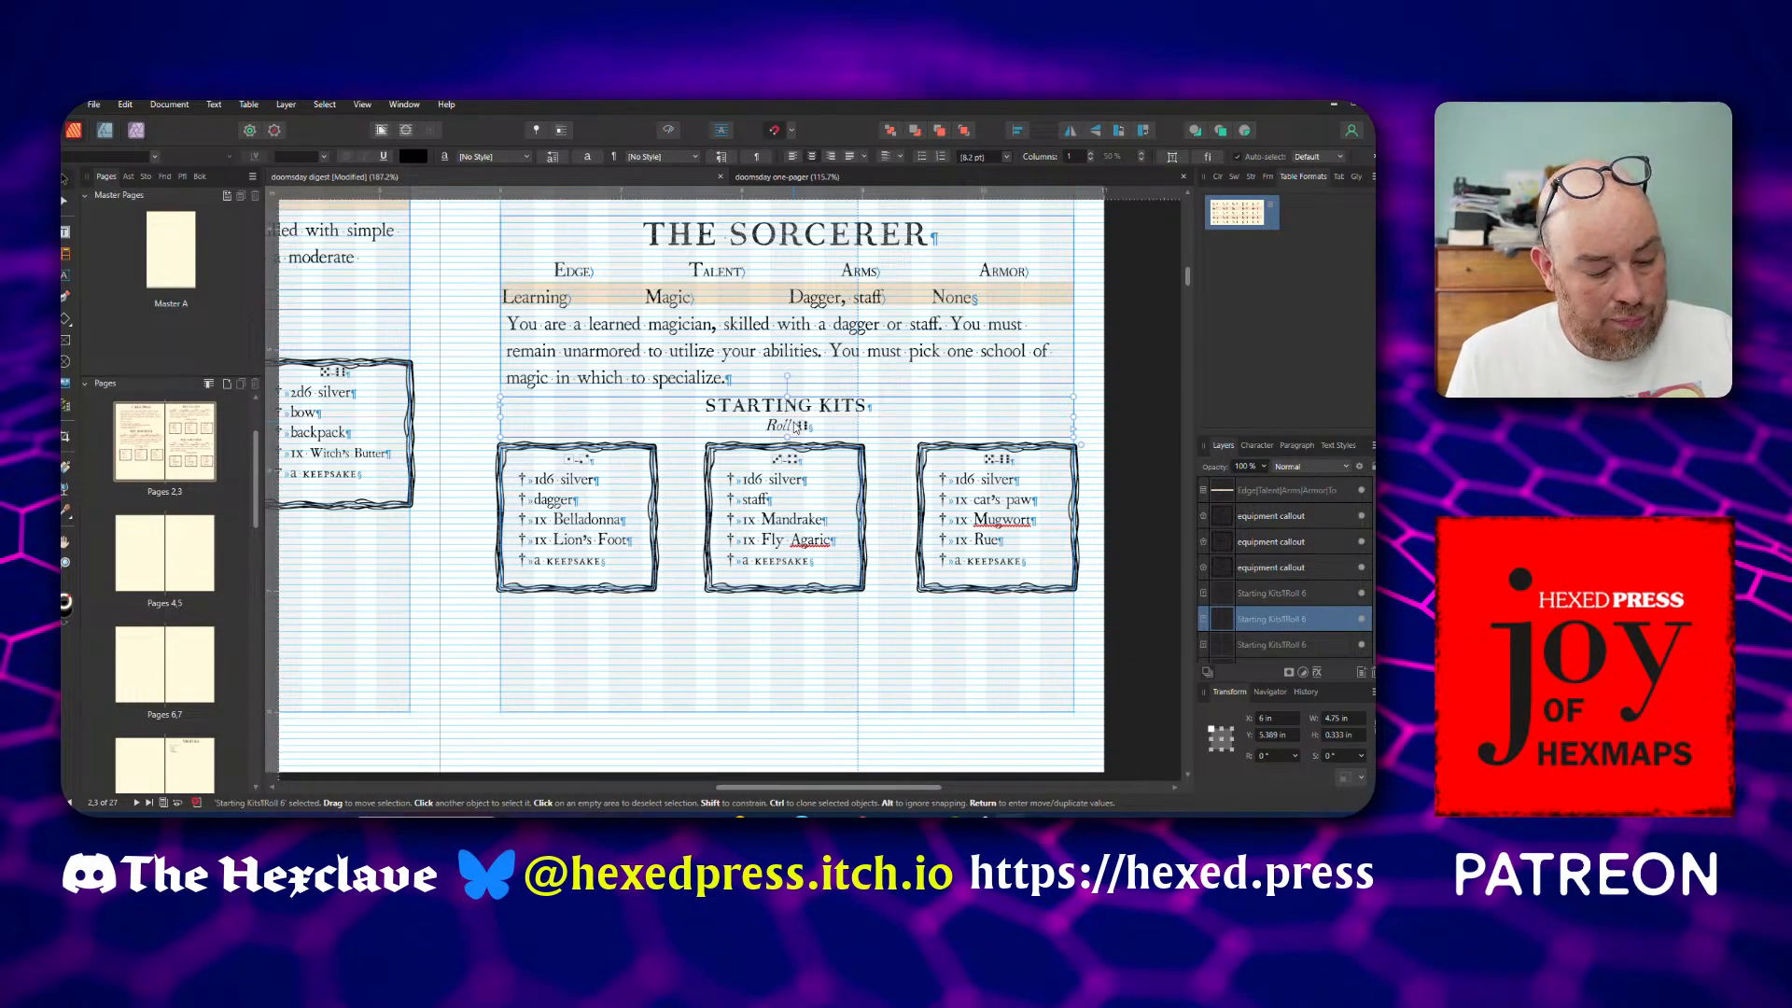
{"action": "left_click_drag", "start_coordinate": [795, 427], "coordinate": [798, 635]}
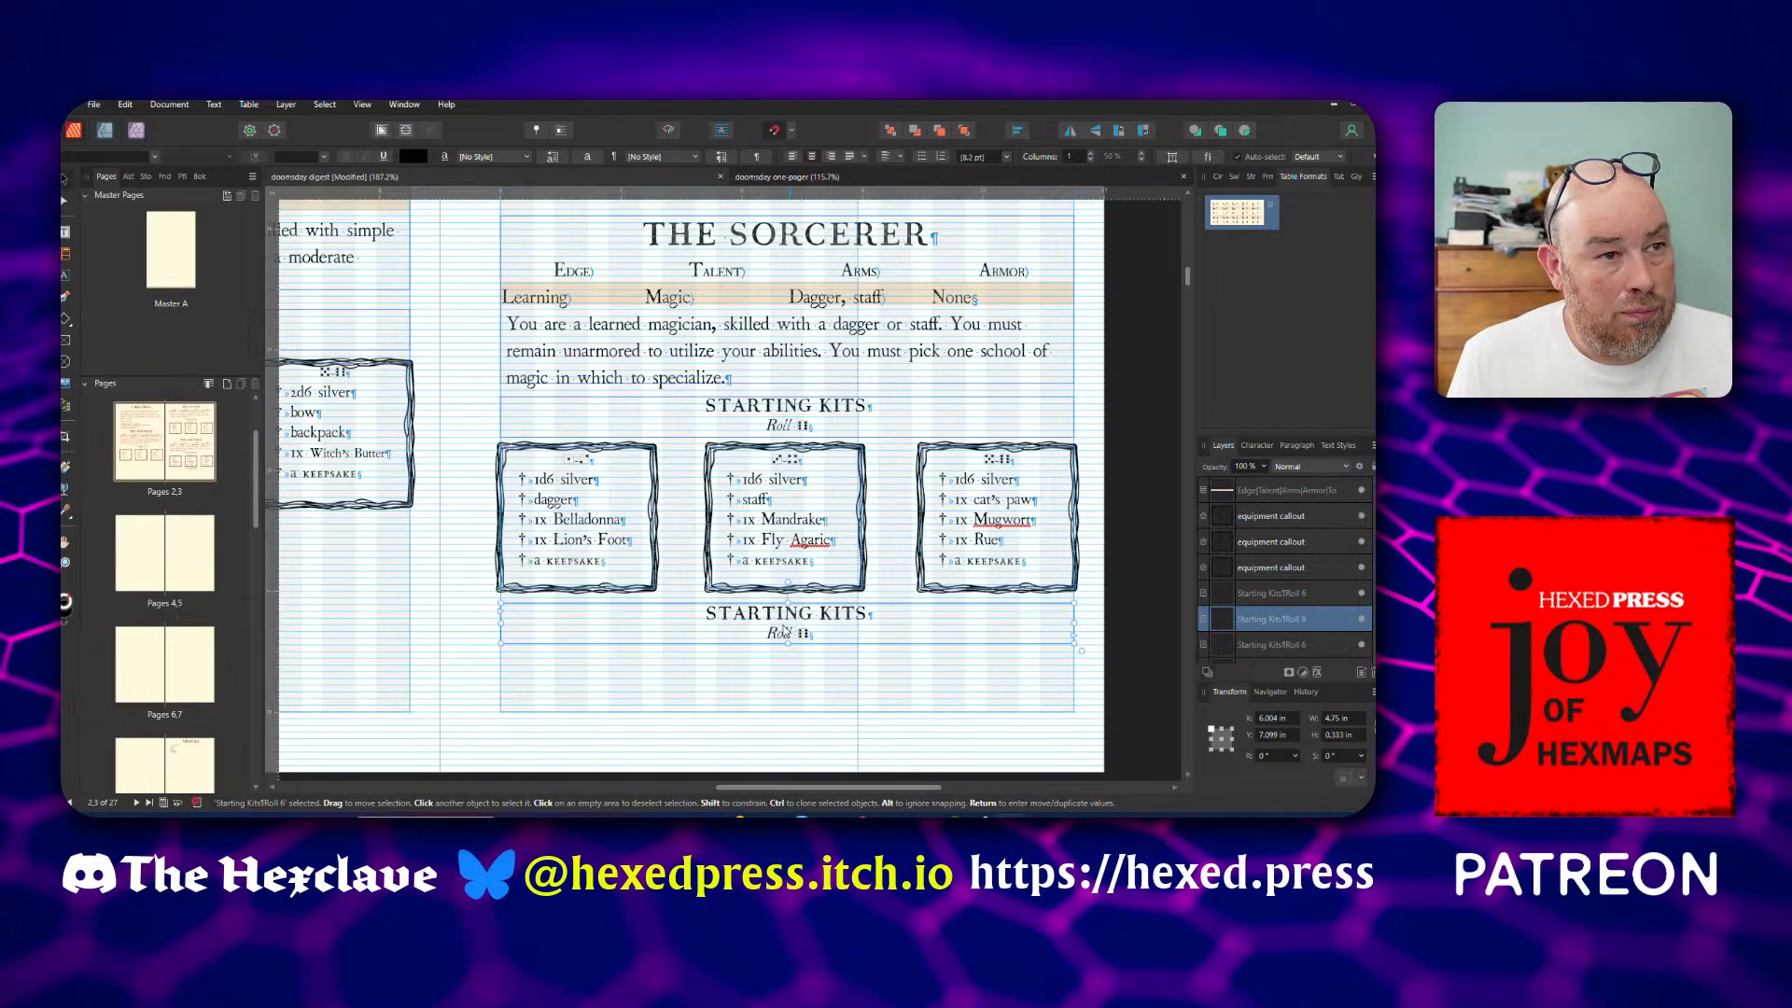
Shorten the three Sorcerer kit callouts to about 1.111 in high and move the duplicated heading up beneath them
{"action": "left_click", "coordinate": [586, 594]}
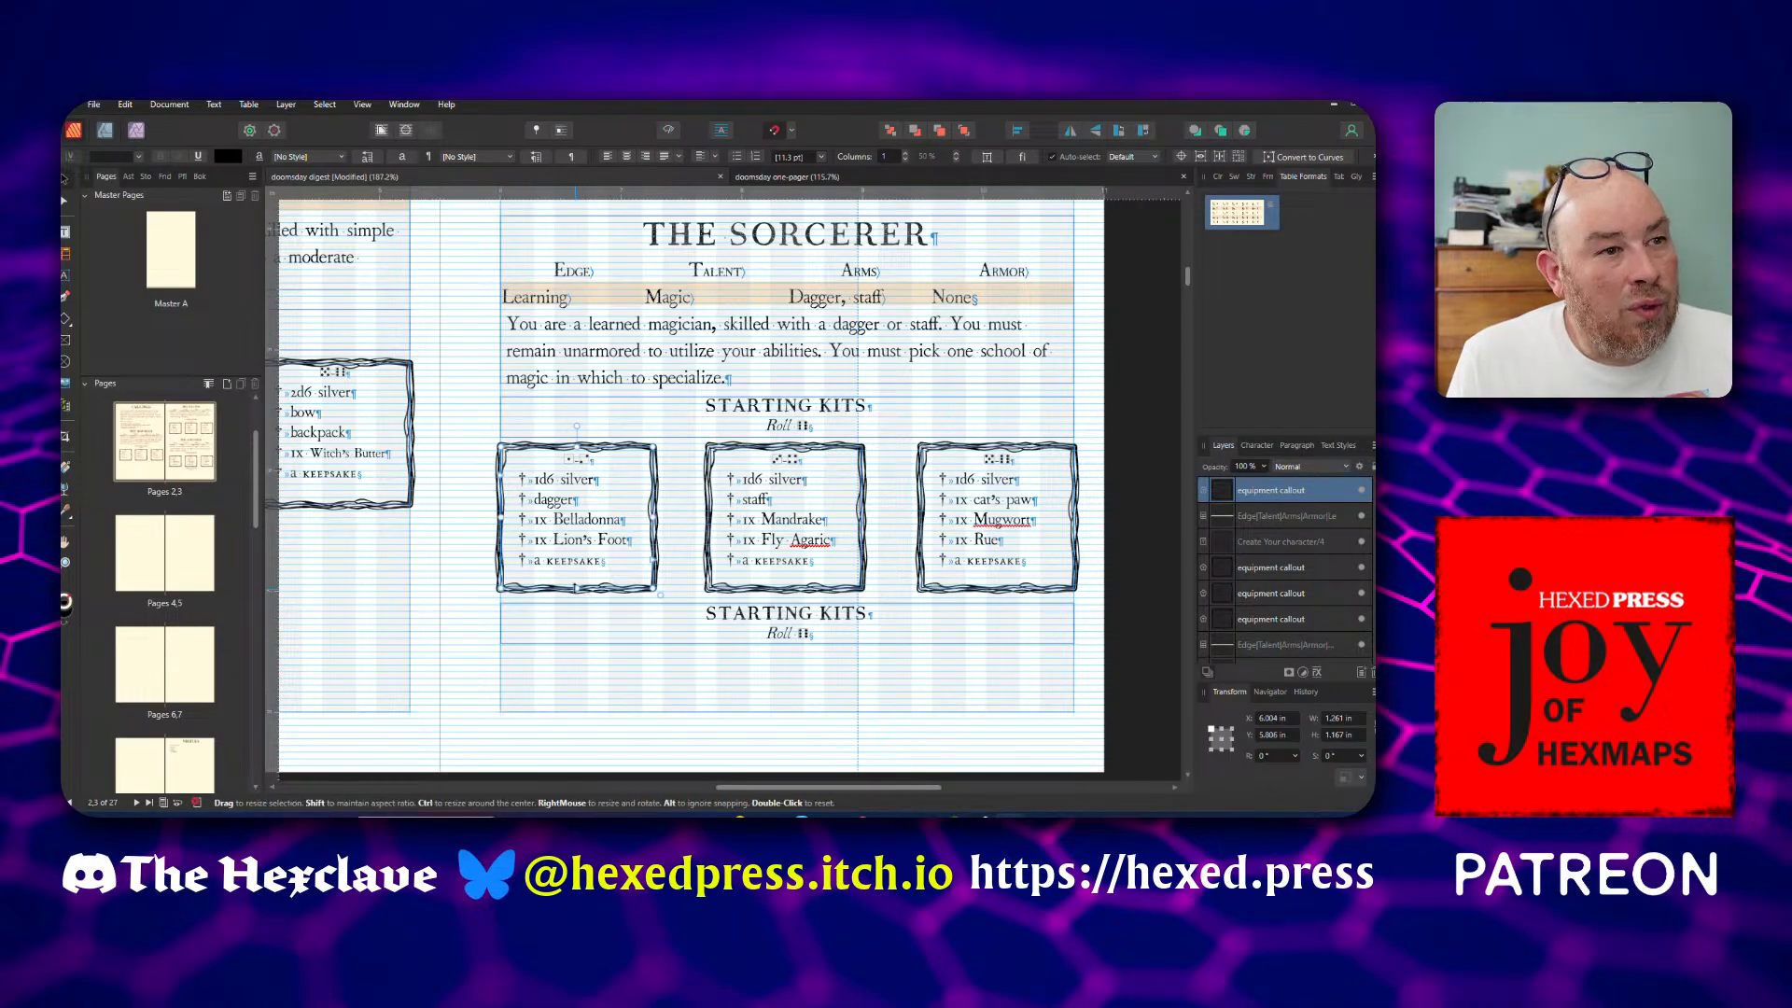
{"action": "left_click_drag", "start_coordinate": [576, 589], "coordinate": [576, 582]}
{"action": "left_click", "coordinate": [736, 591]}
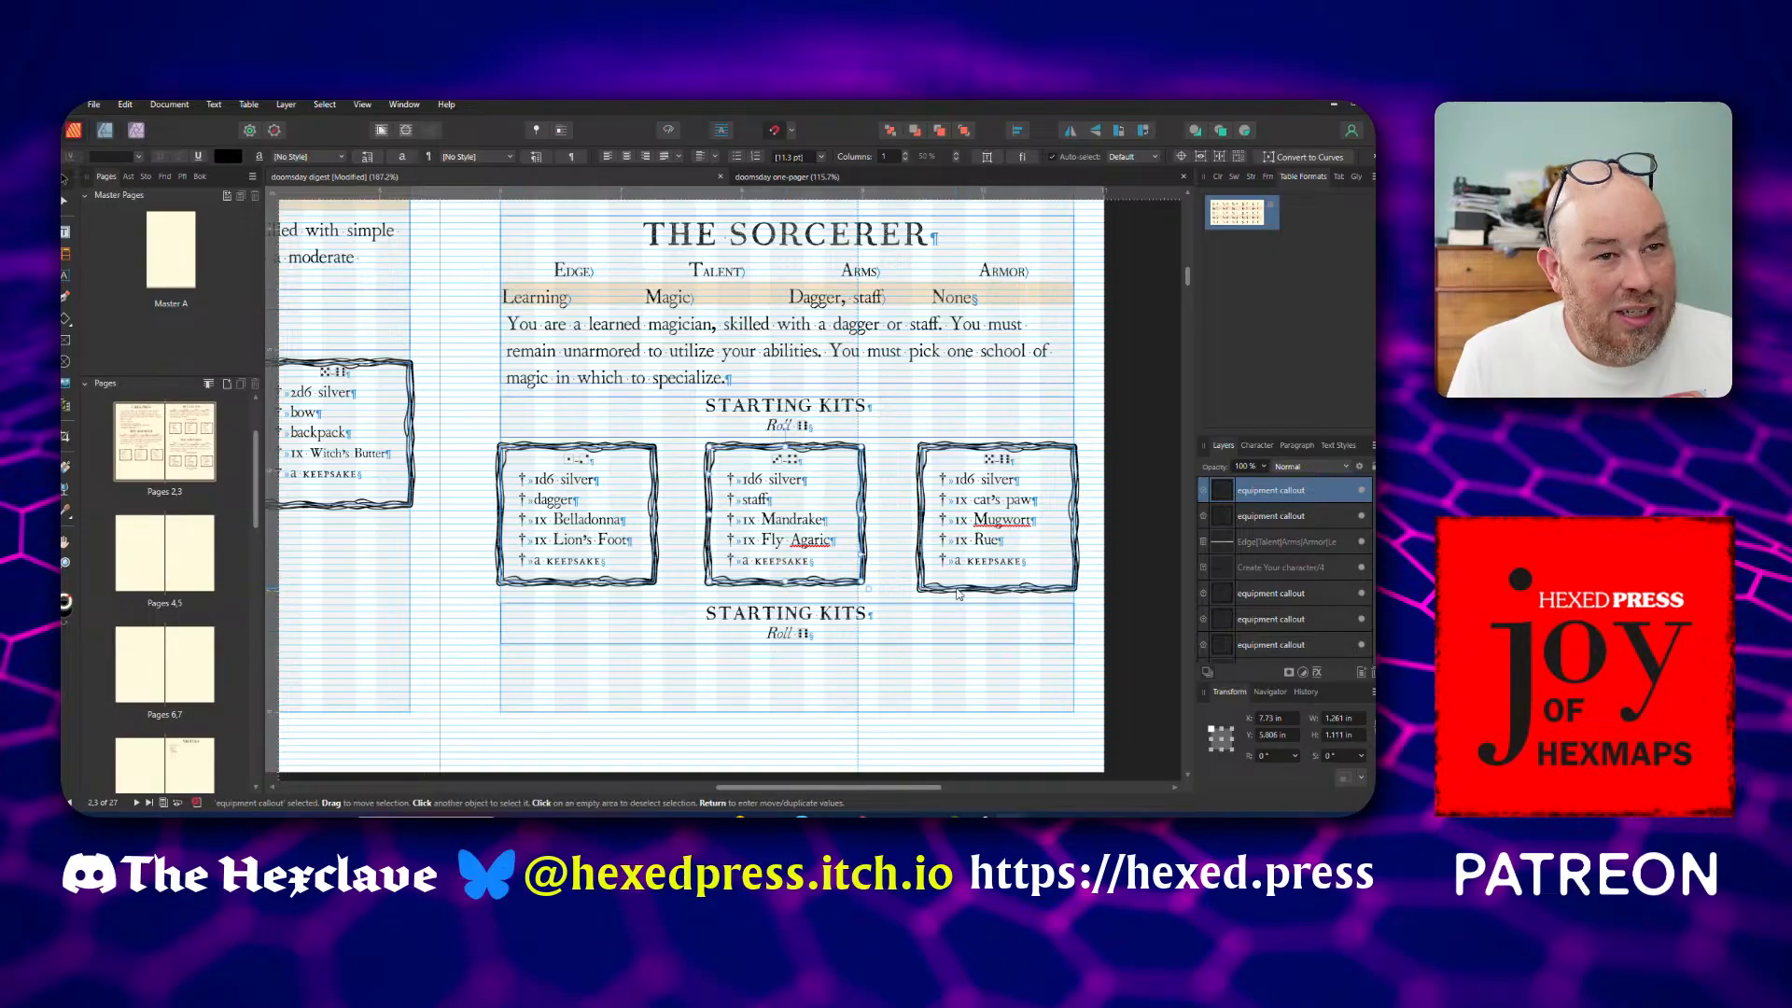
{"action": "left_click", "coordinate": [967, 591]}
{"action": "left_click_drag", "start_coordinate": [996, 588], "coordinate": [996, 582]}
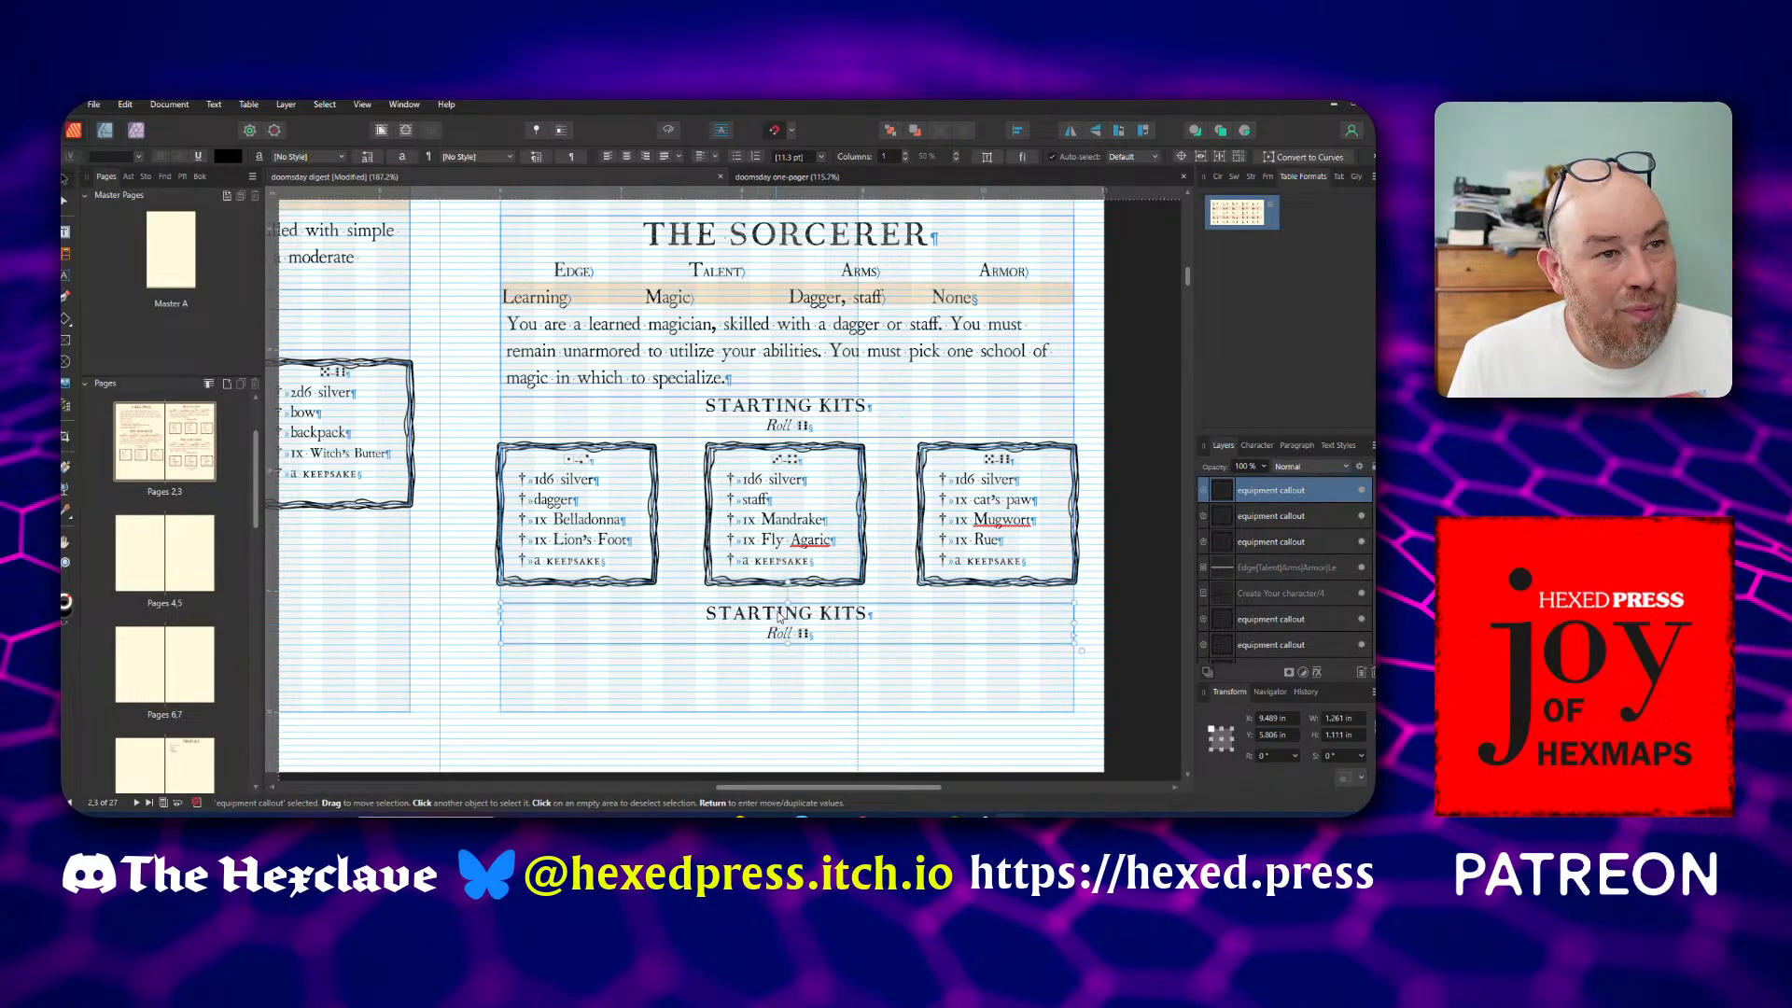
{"action": "left_click_drag", "start_coordinate": [779, 618], "coordinate": [780, 625]}
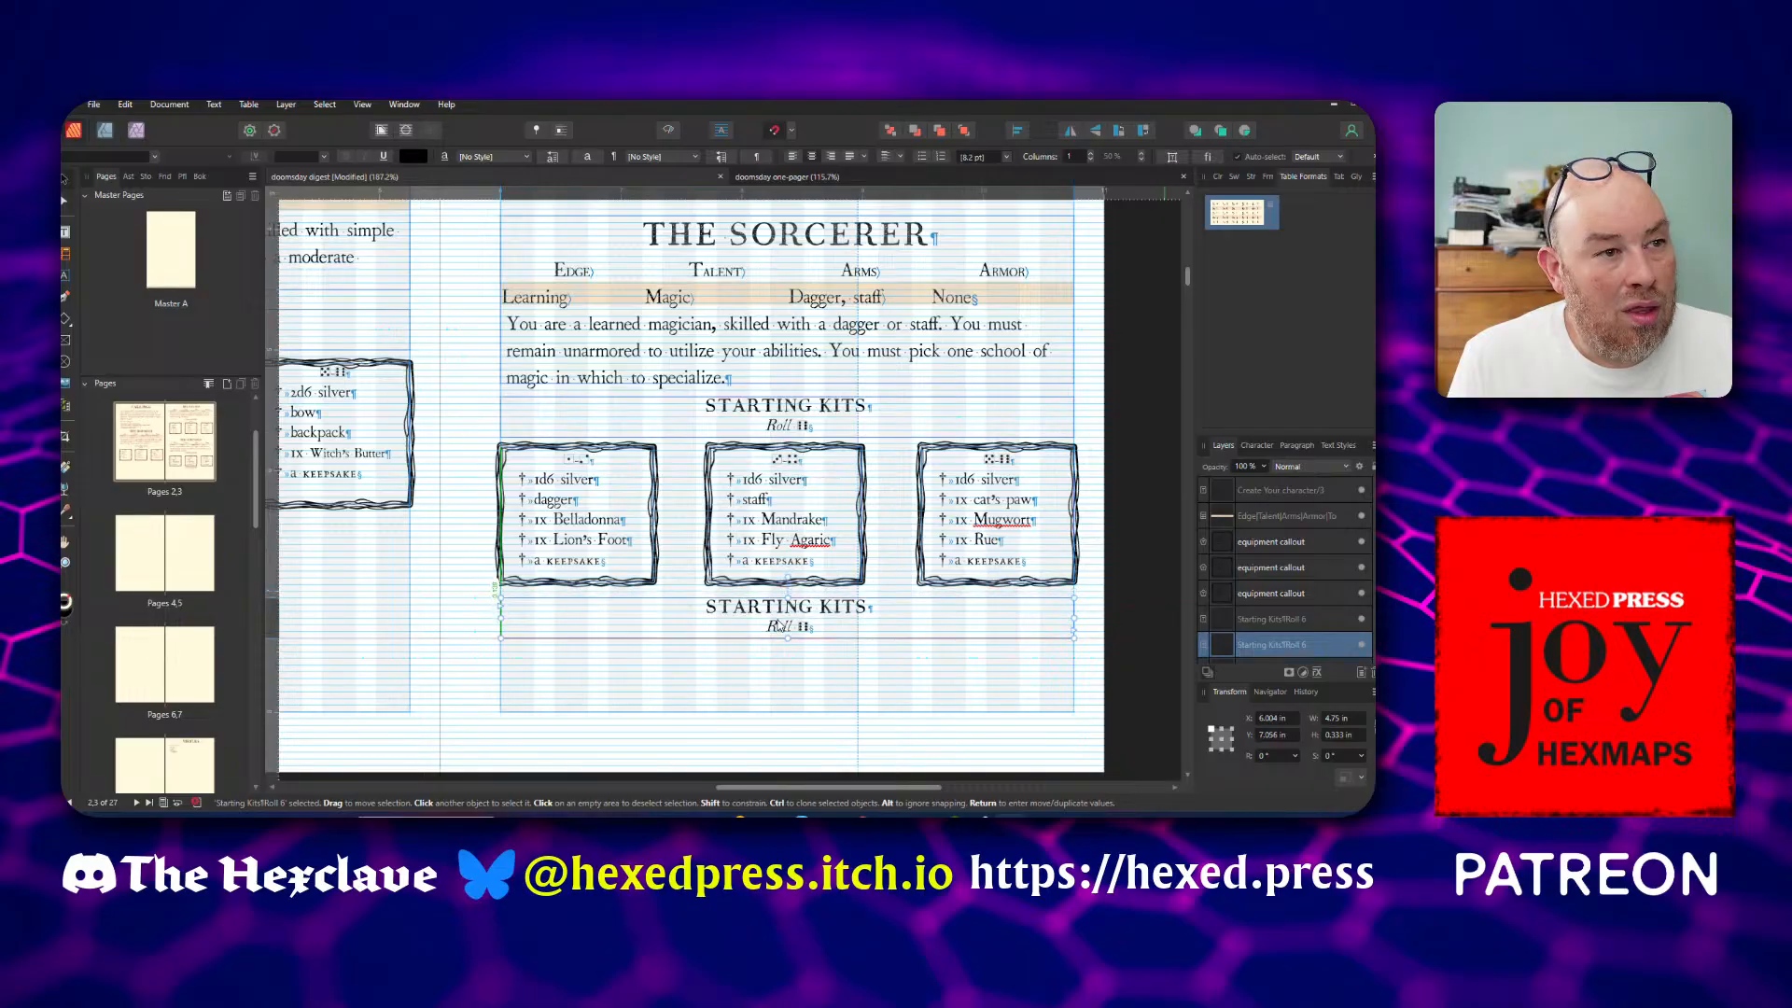
Replace the Starting Kits text in the duplicated heading with SCHOOL OF MAGIC
{"action": "double_click", "coordinate": [780, 623]}
{"action": "double_click", "coordinate": [760, 607]}
{"action": "left_click_drag", "start_coordinate": [707, 608], "coordinate": [863, 613]}
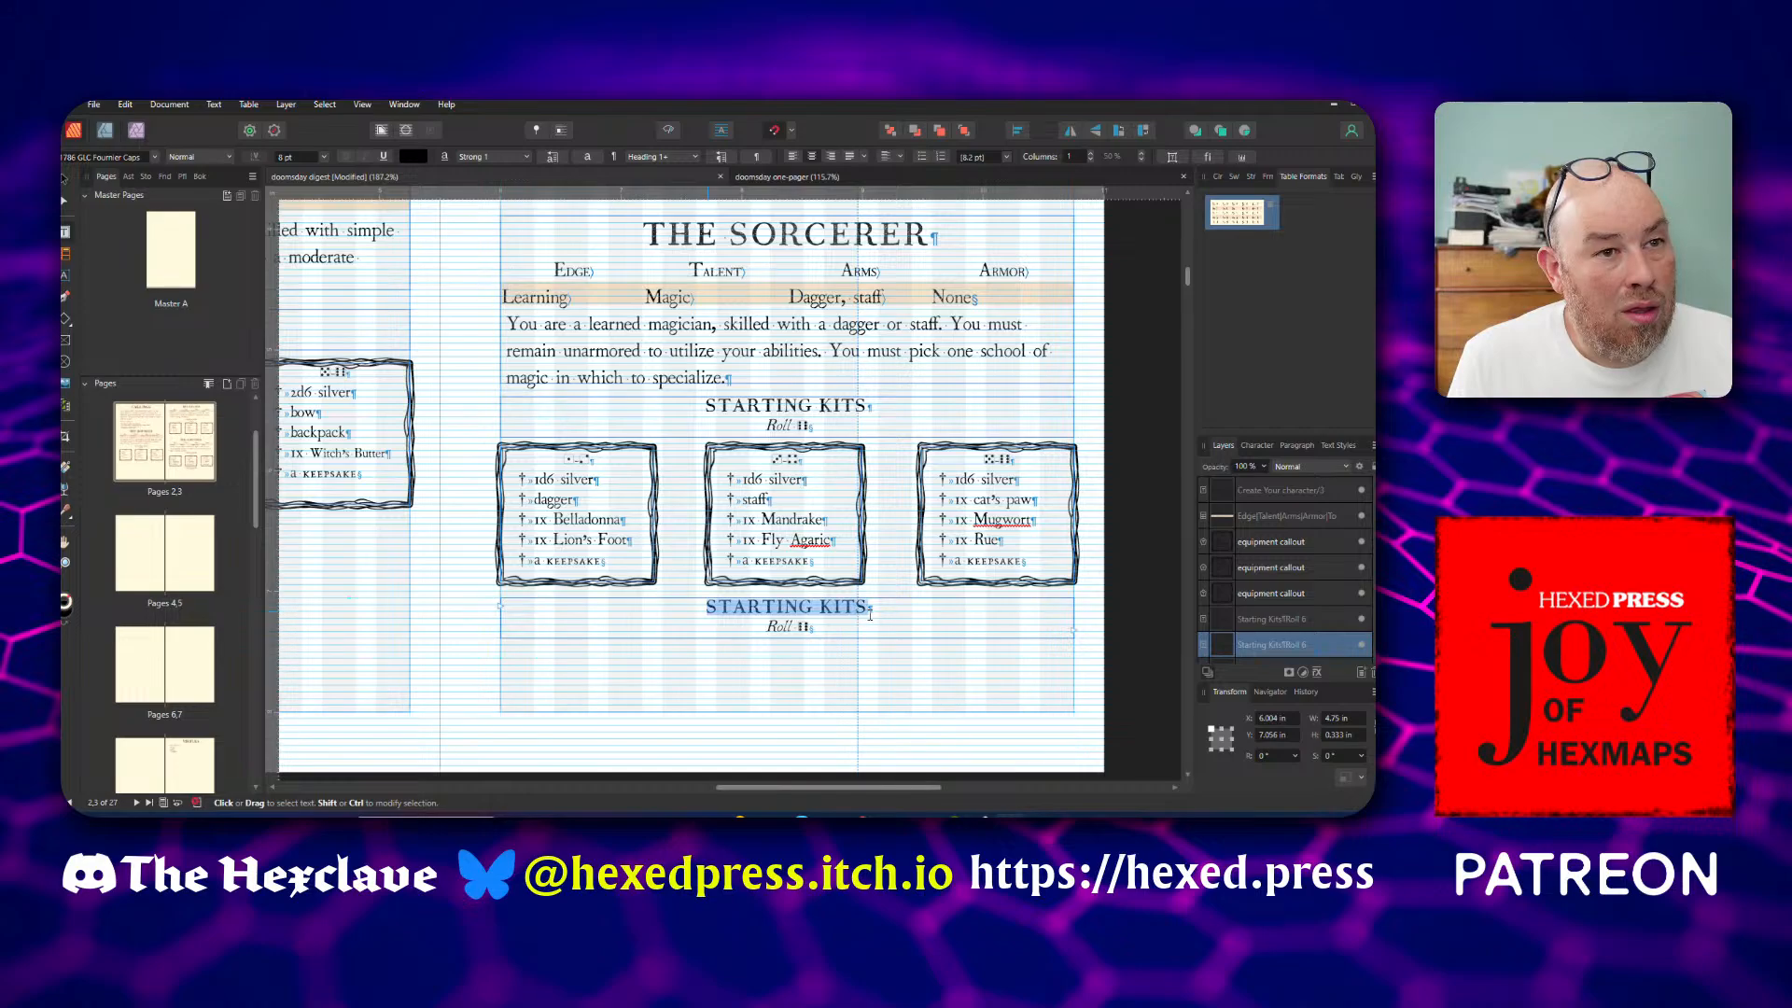
{"action": "type", "text": "SCH"}
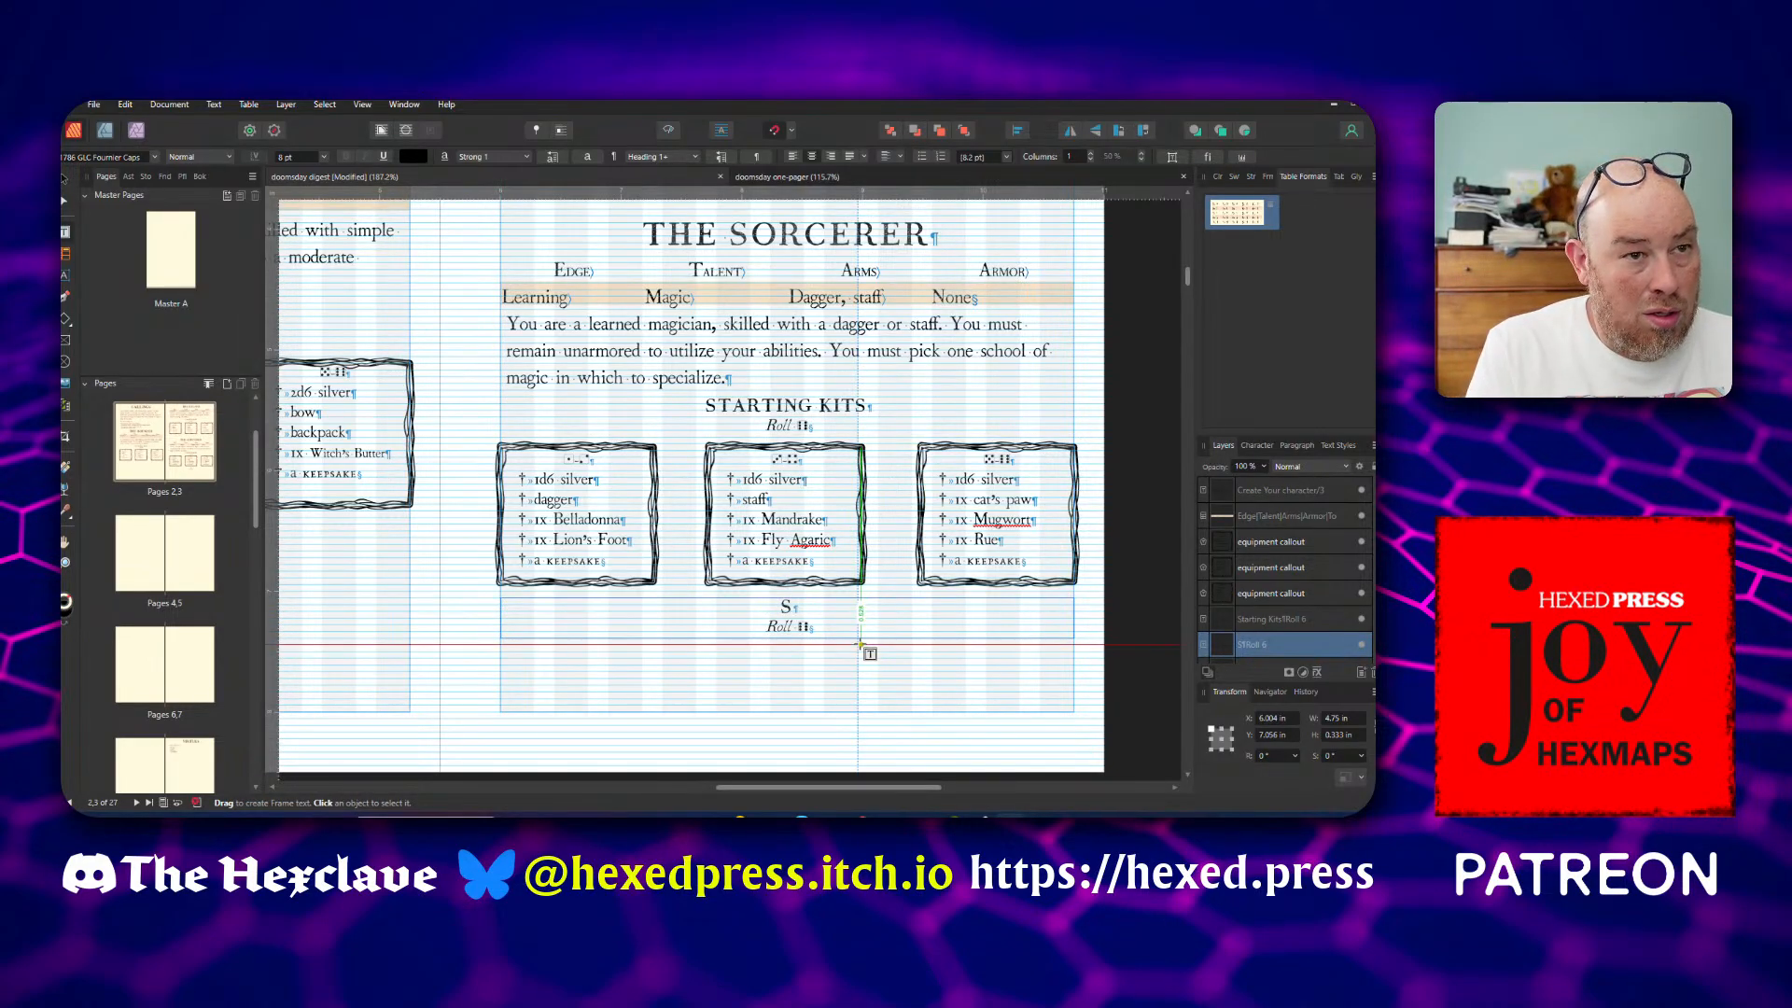
{"action": "type", "text": "OO"}
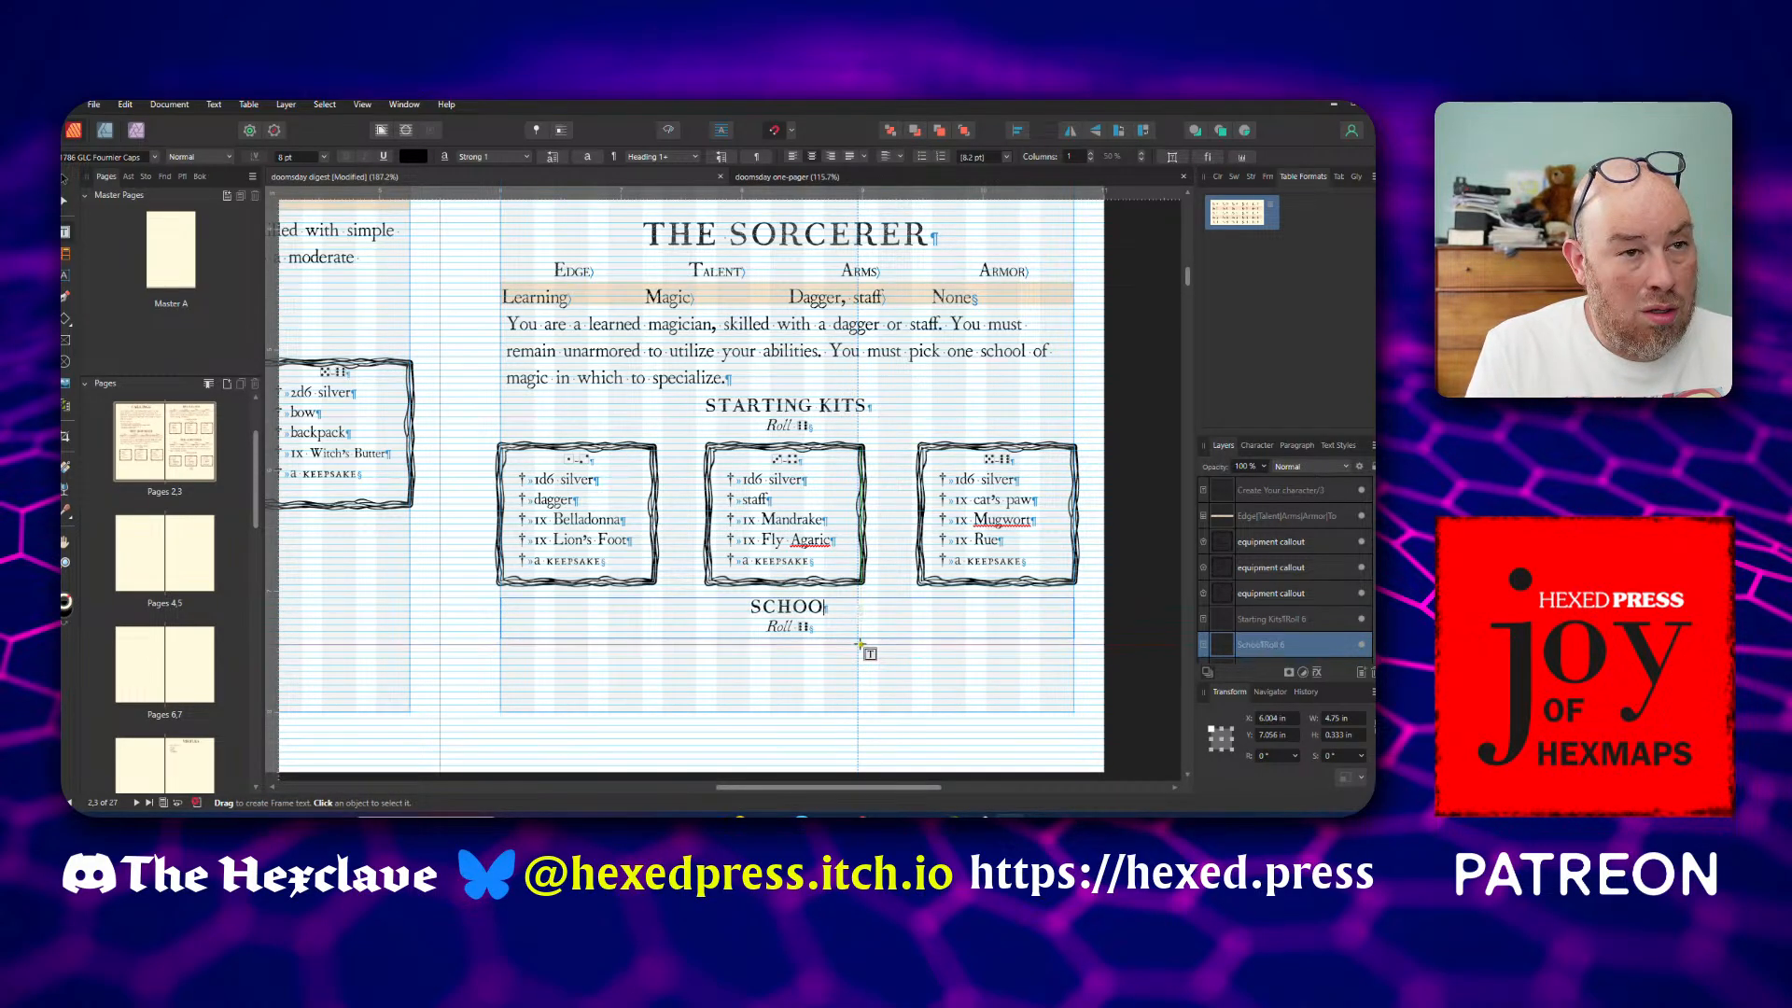
{"action": "type", "text": "L OF MAGIC"}
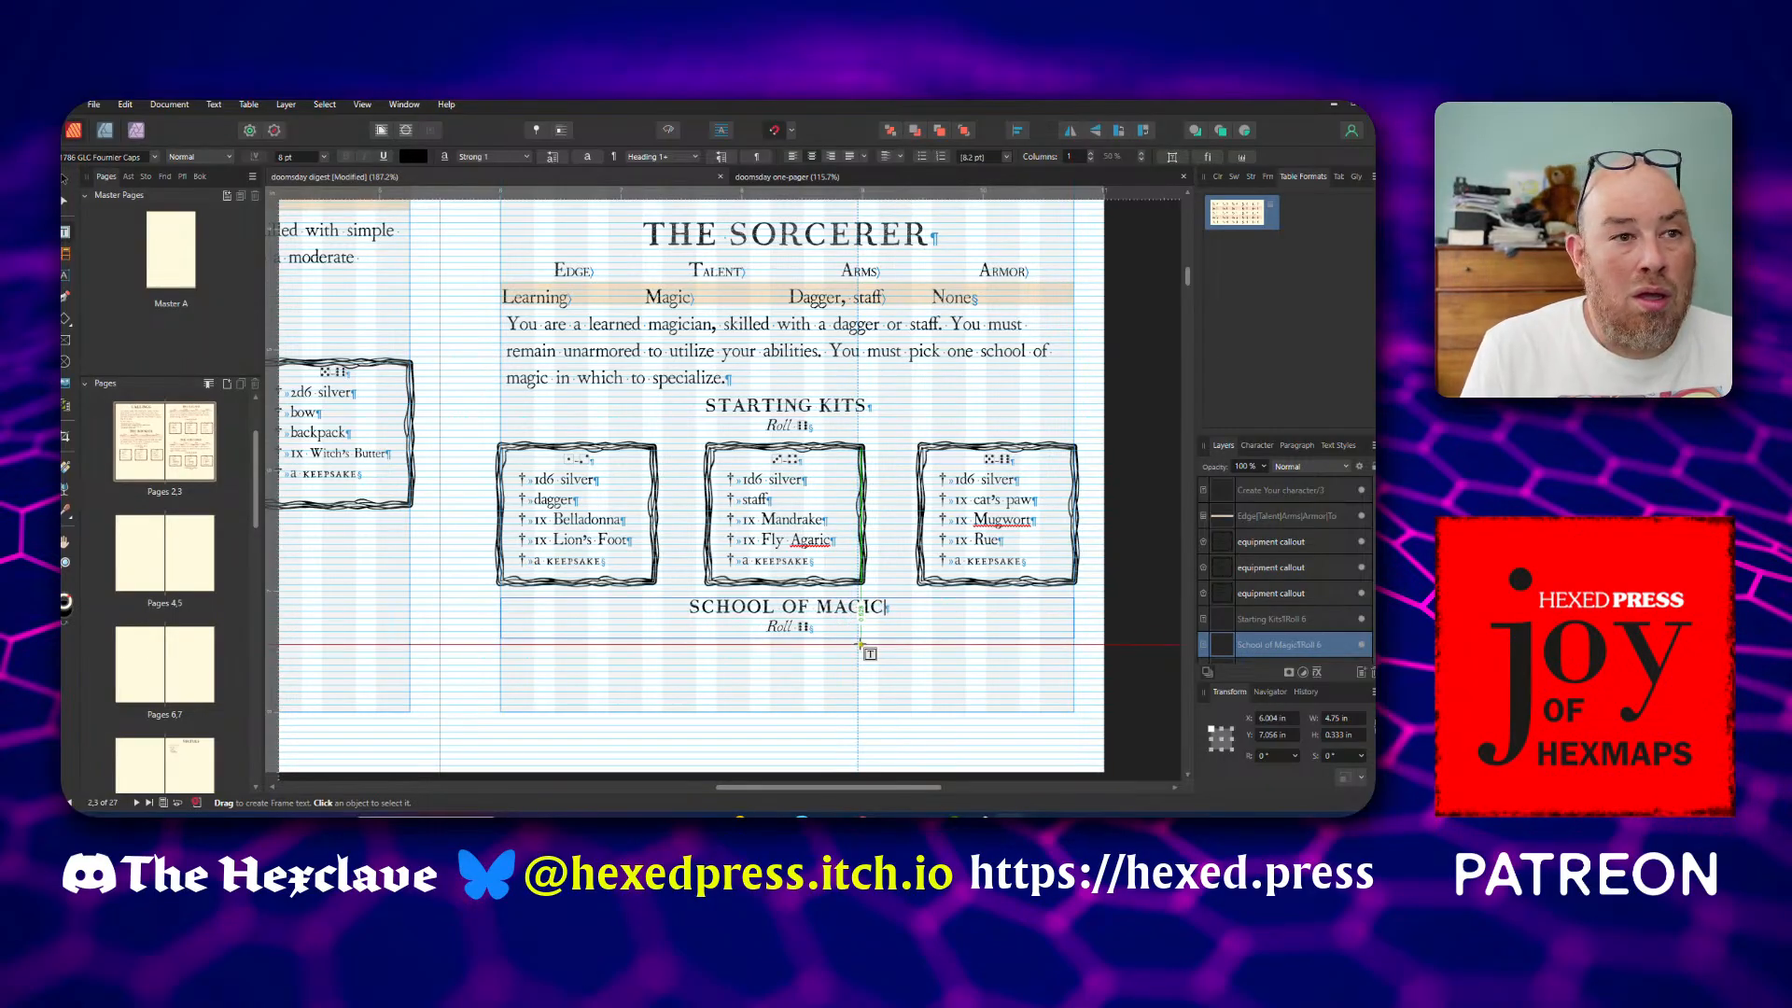
{"action": "key", "text": "Escape"}
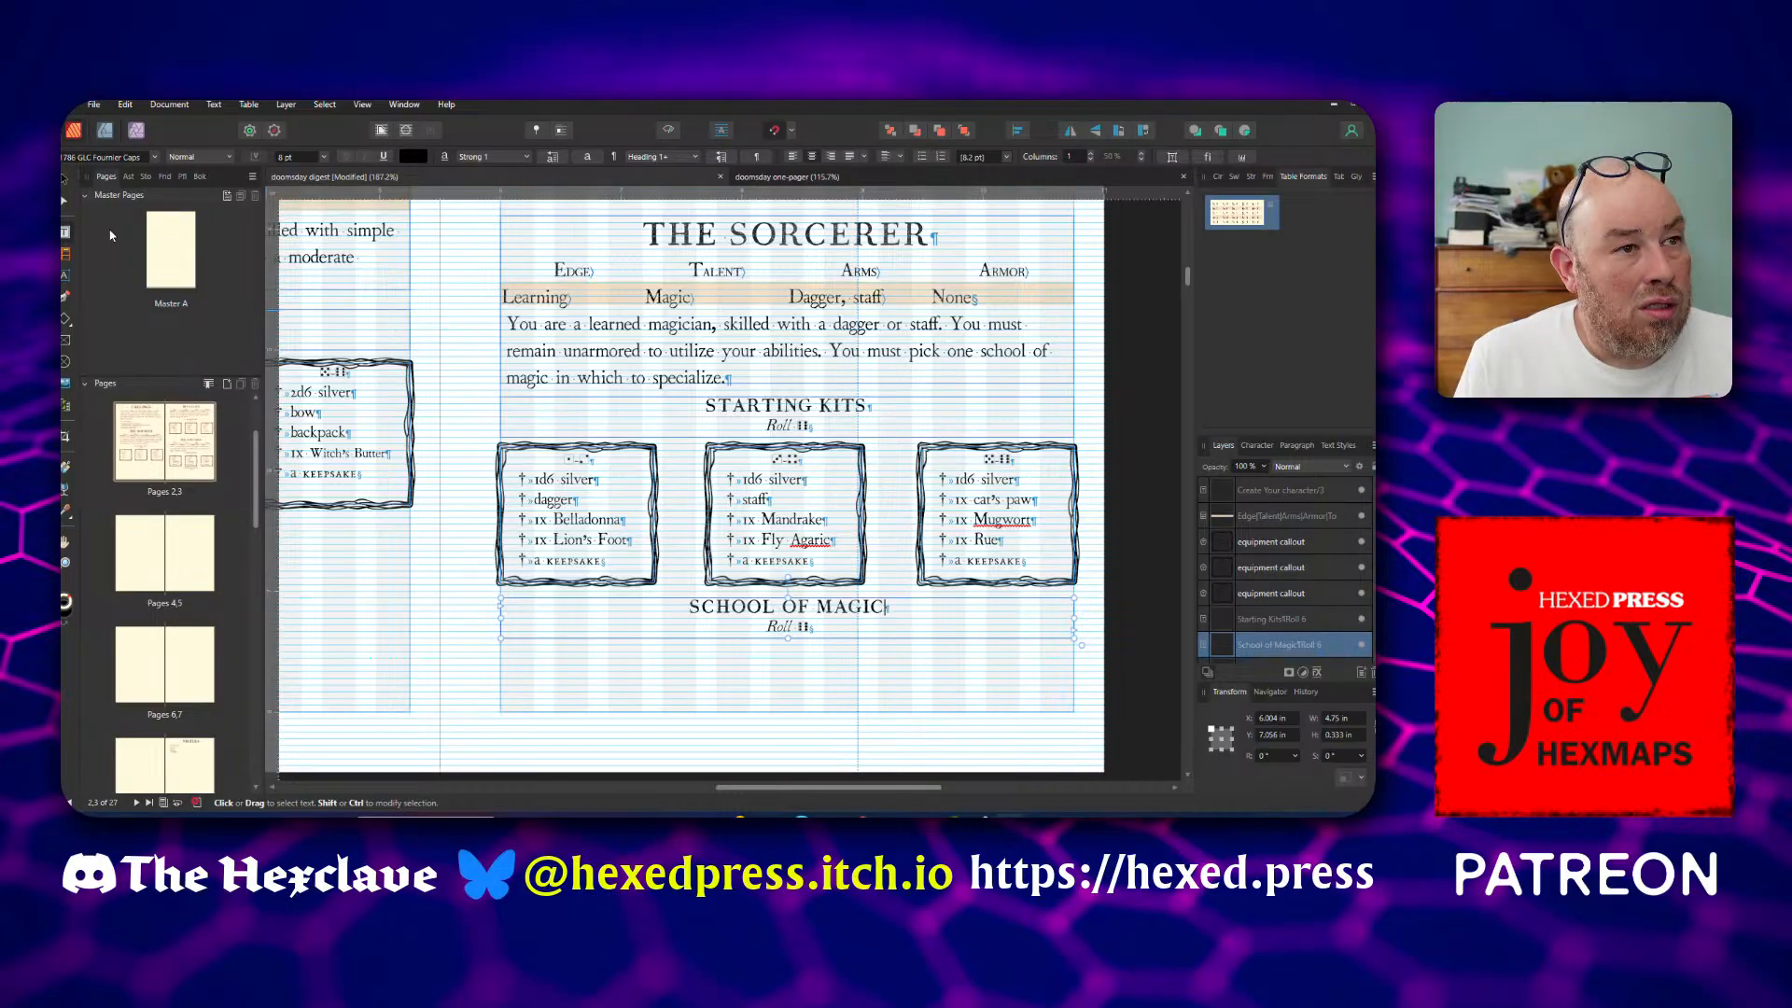
Duplicate the three Sorcerer kit callouts together and place the copies below the School of Magic heading
{"action": "left_click", "coordinate": [65, 190]}
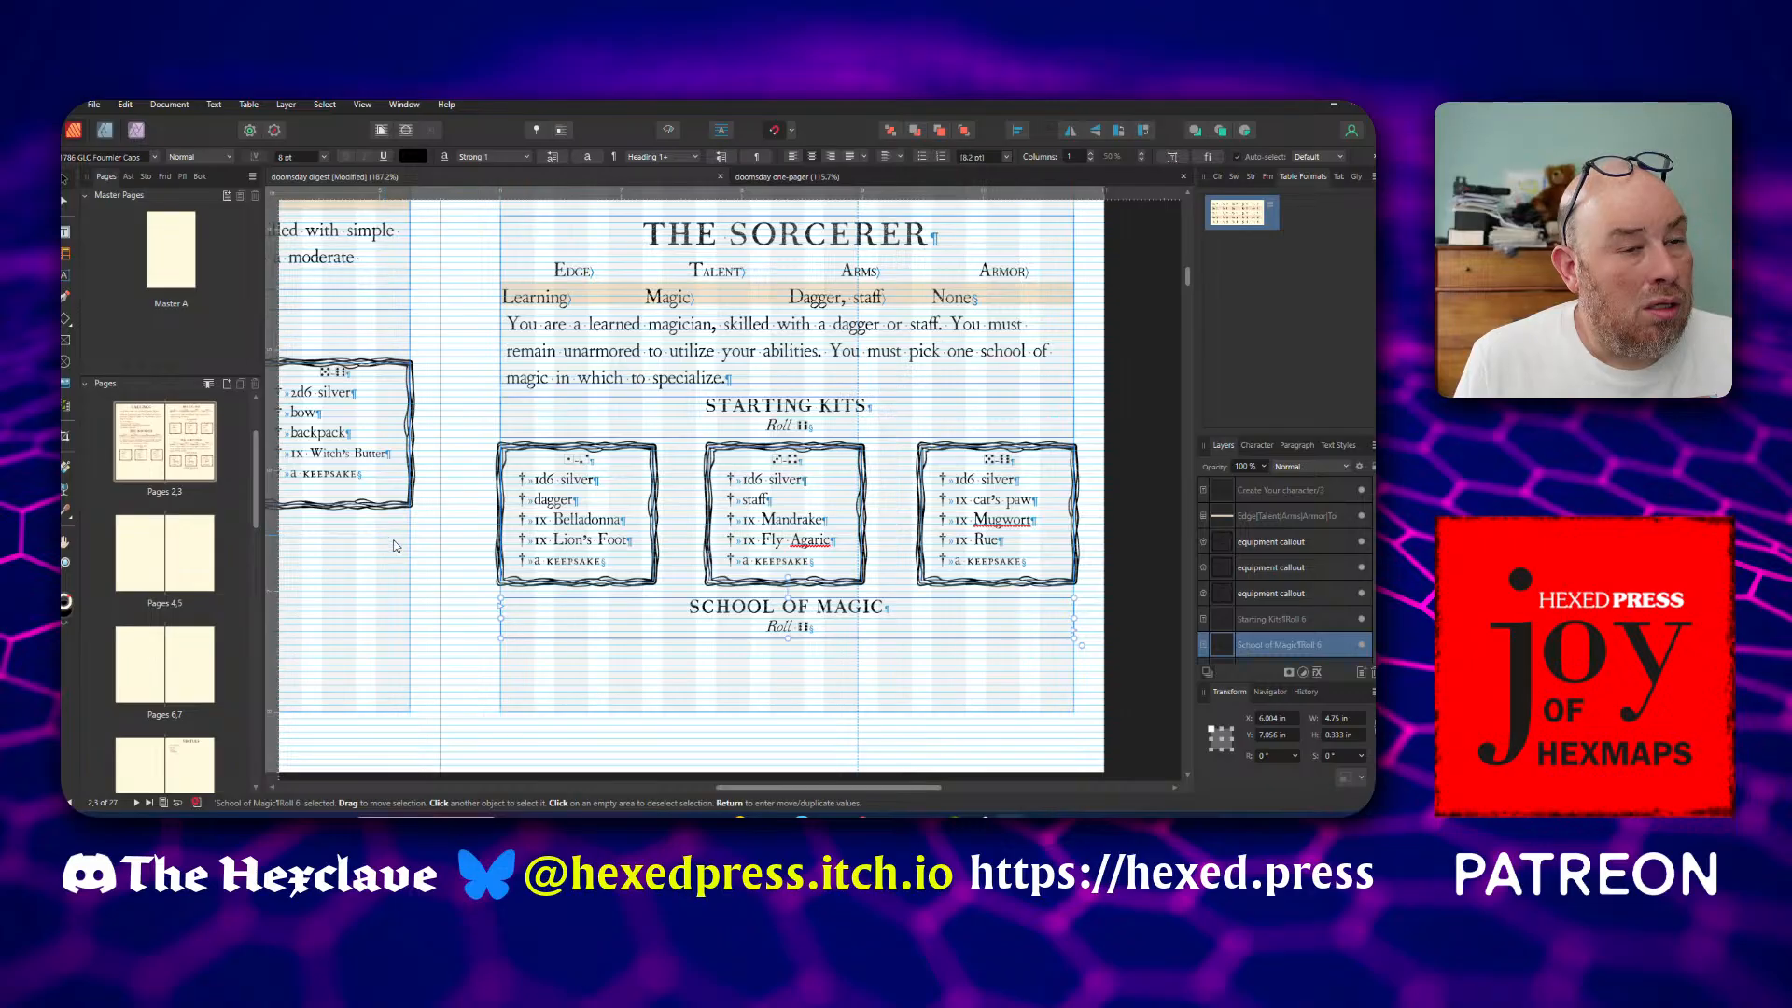
{"action": "left_click", "coordinate": [550, 585]}
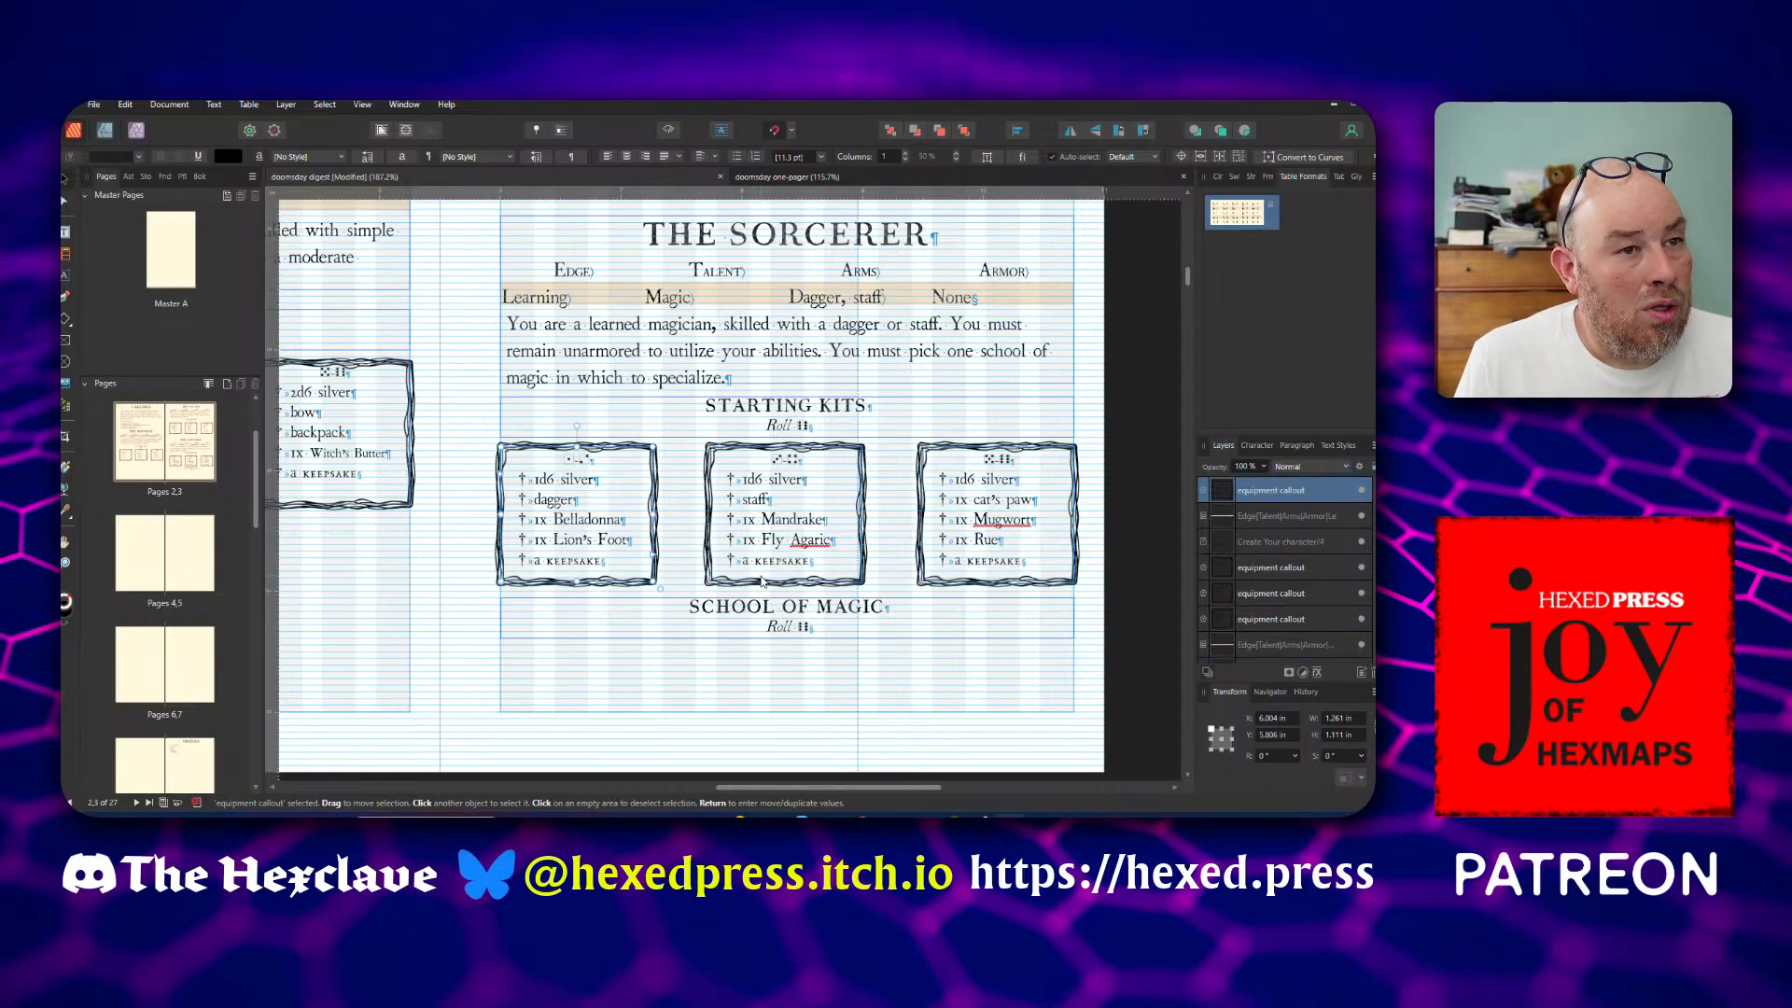
{"action": "left_click", "coordinate": [763, 584], "text": "shift"}
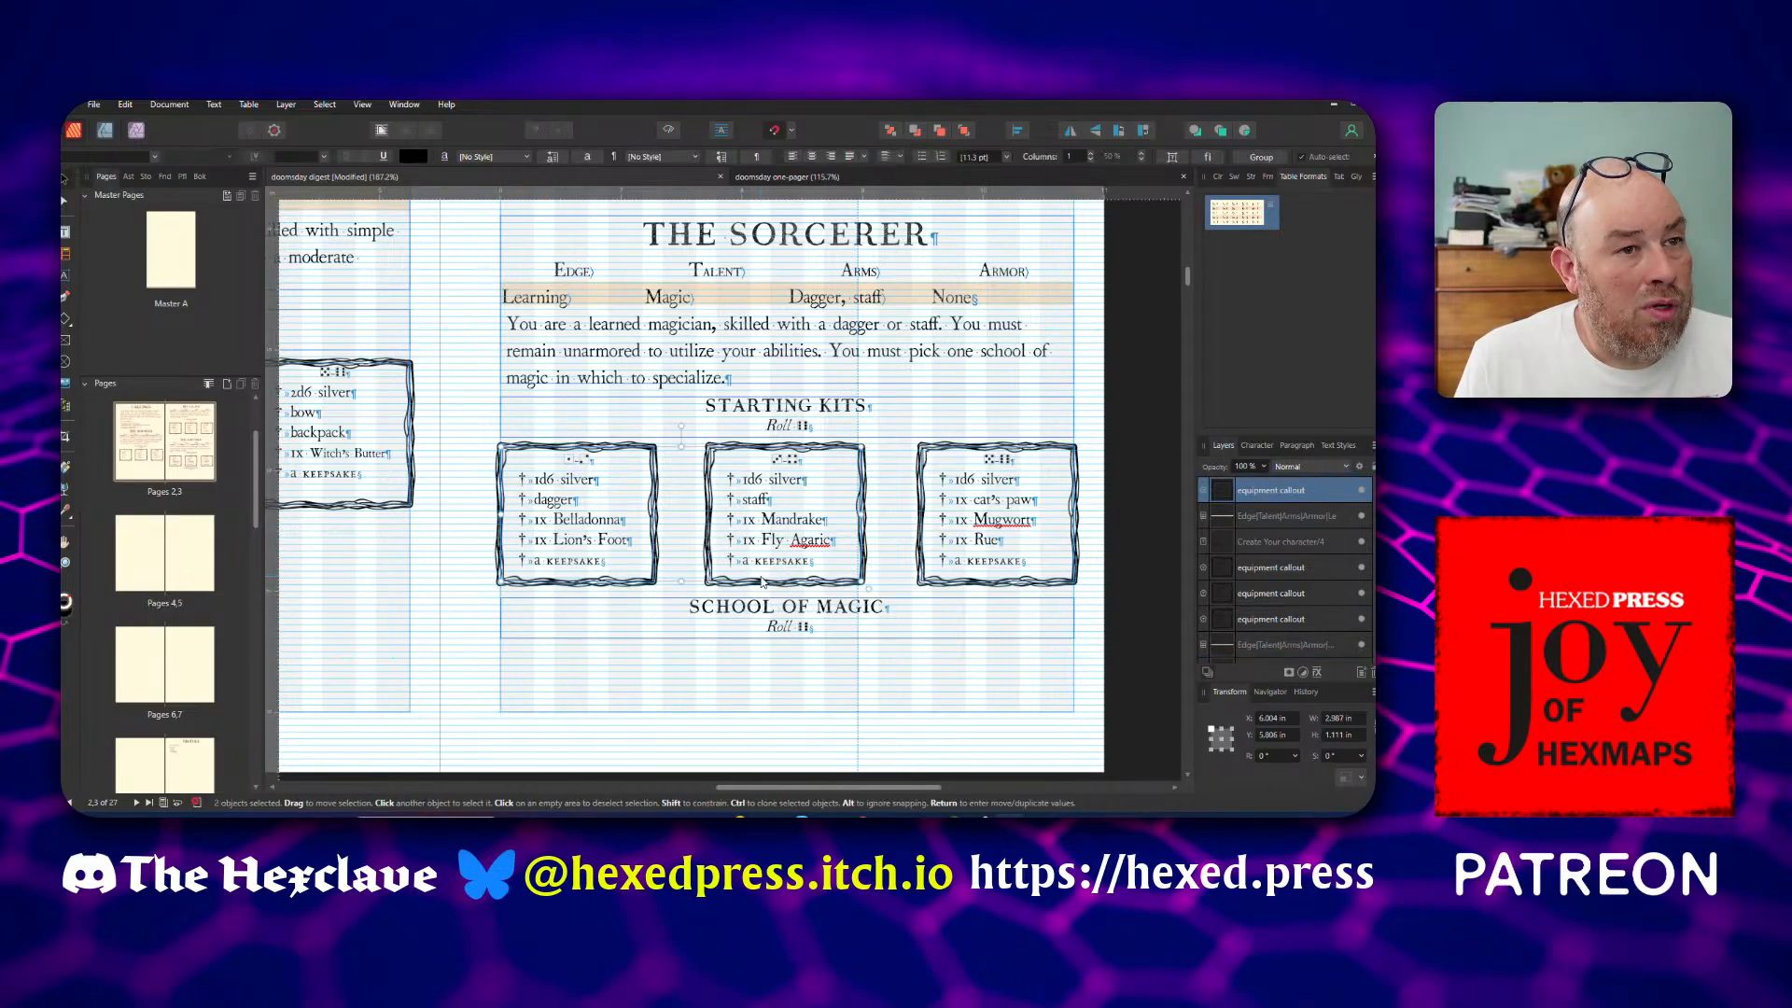
{"action": "left_click", "coordinate": [977, 587], "text": "shift"}
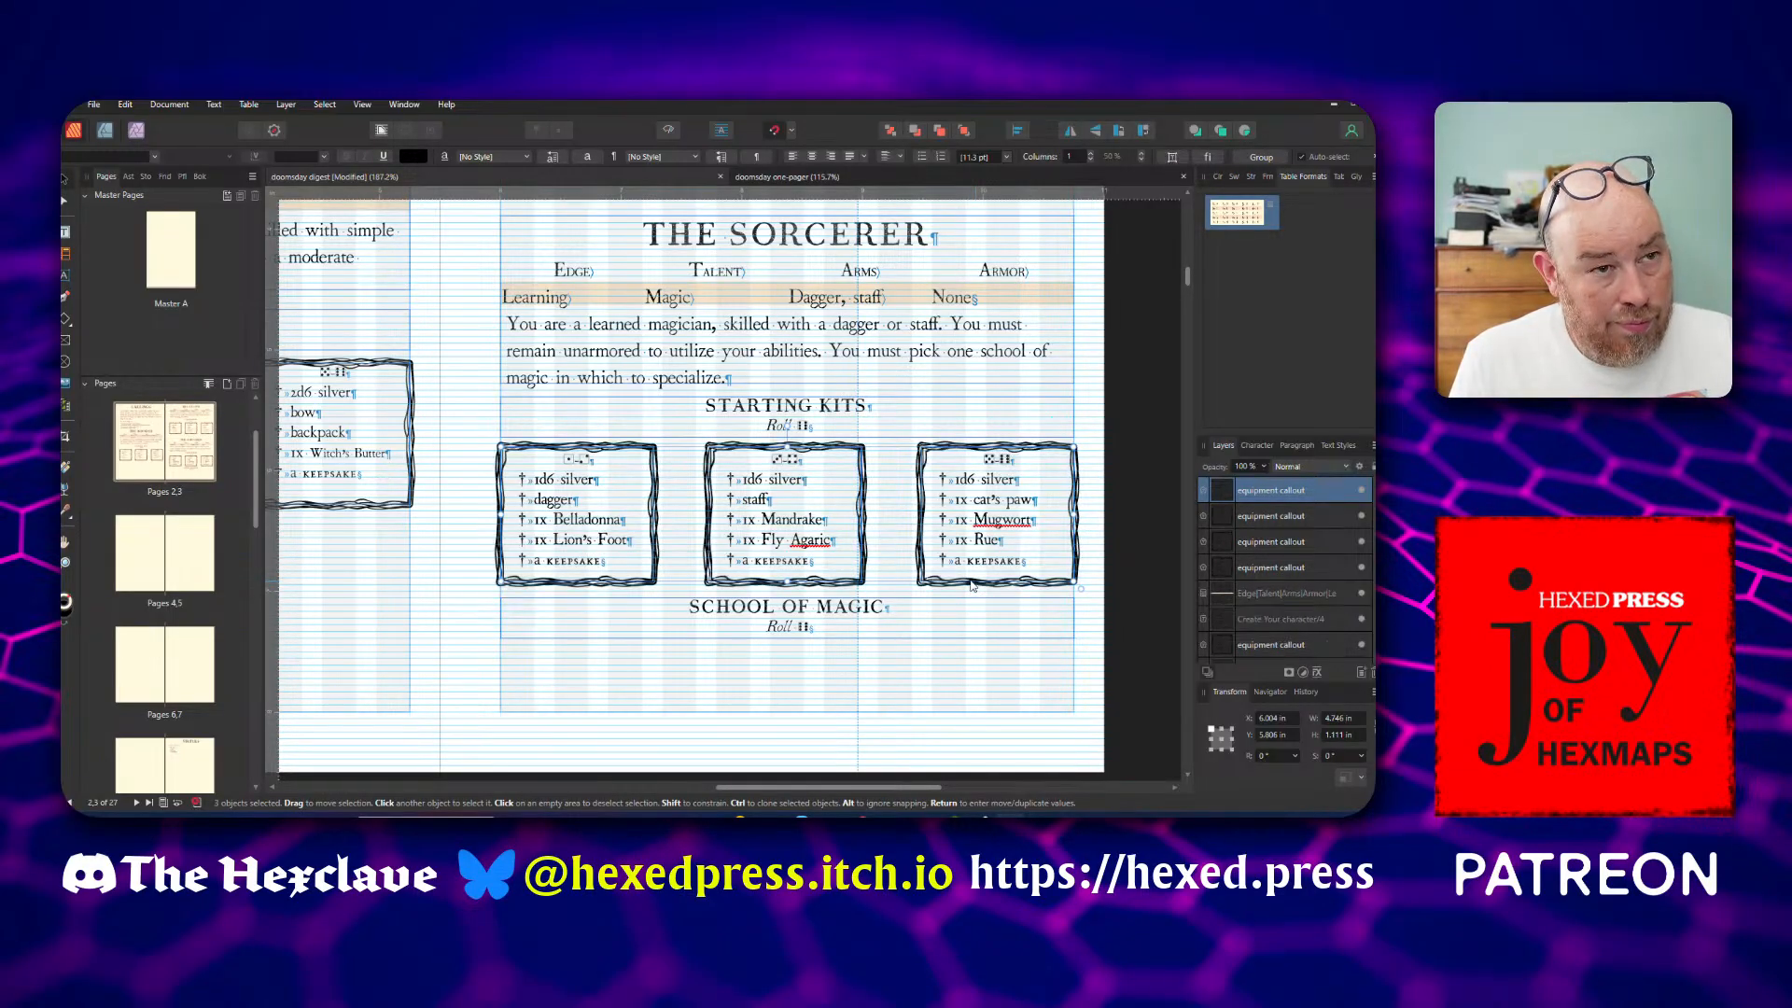
{"action": "mouse_move", "coordinate": [773, 582]}
{"action": "left_mouse_down"}
{"action": "mouse_move", "coordinate": [763, 747]}
{"action": "mouse_move", "coordinate": [759, 728]}
{"action": "left_mouse_up"}
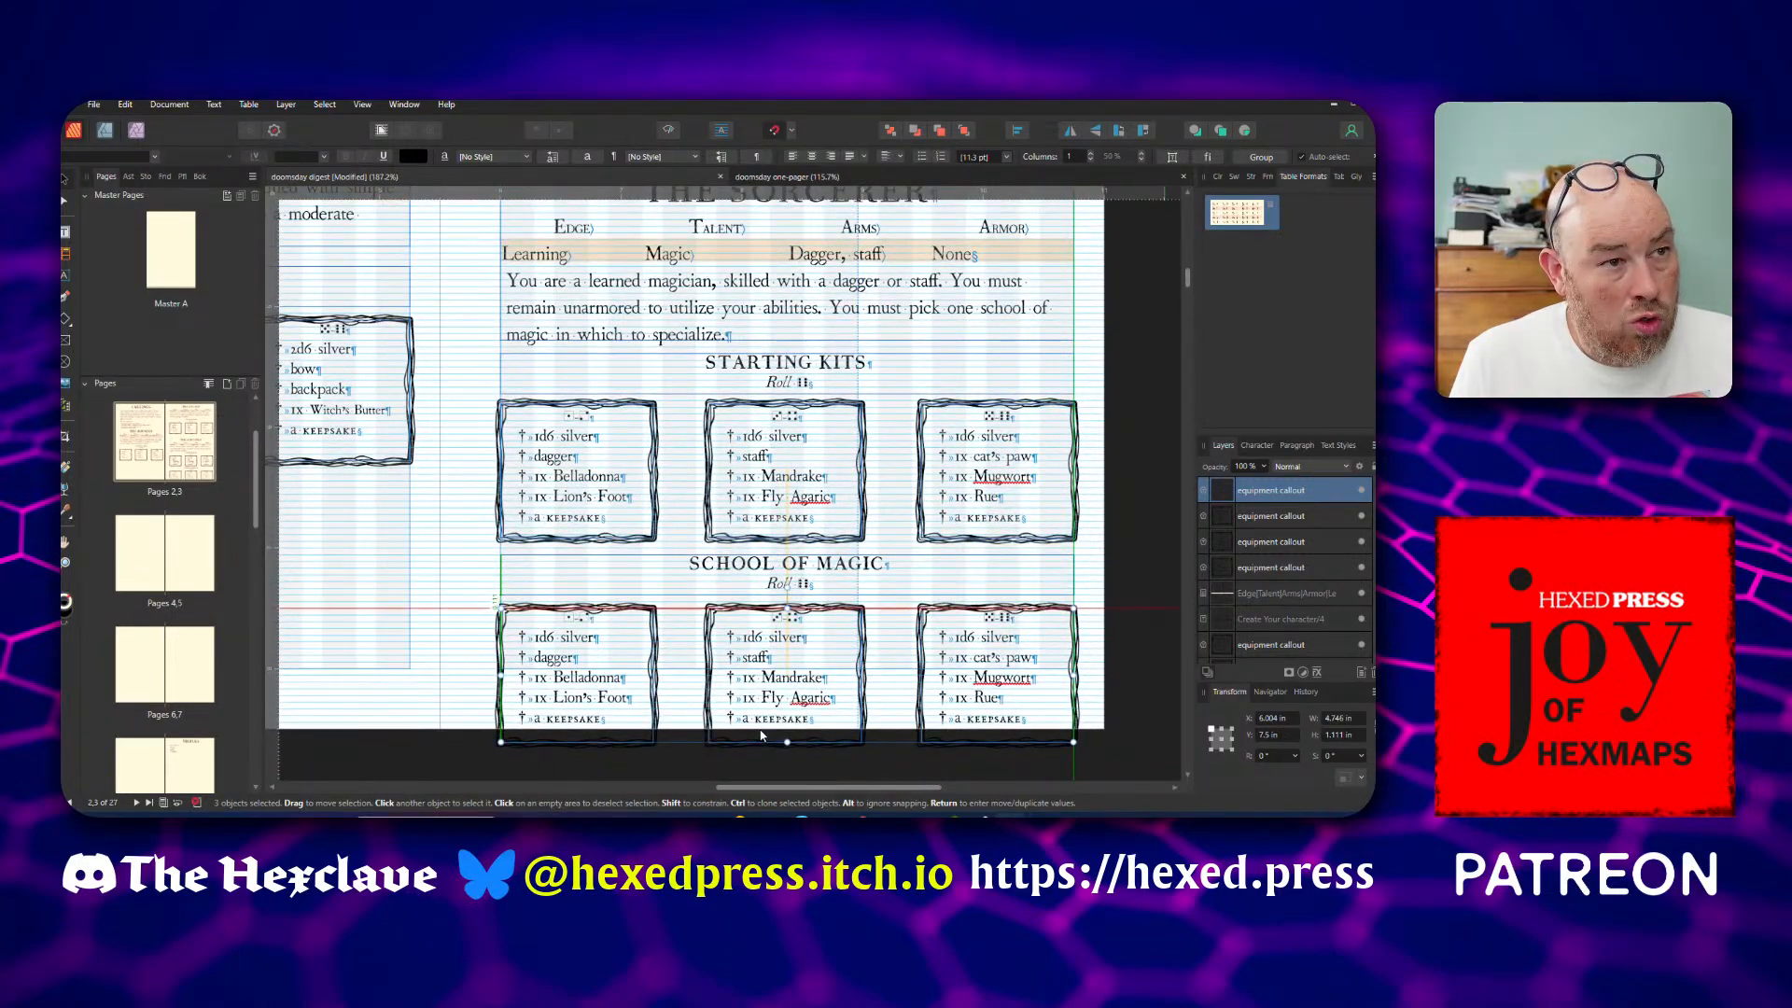
Replace the item list in the first callout under School of Magic with the text Elementalism
{"action": "left_click", "coordinate": [538, 640]}
{"action": "double_click", "coordinate": [525, 636]}
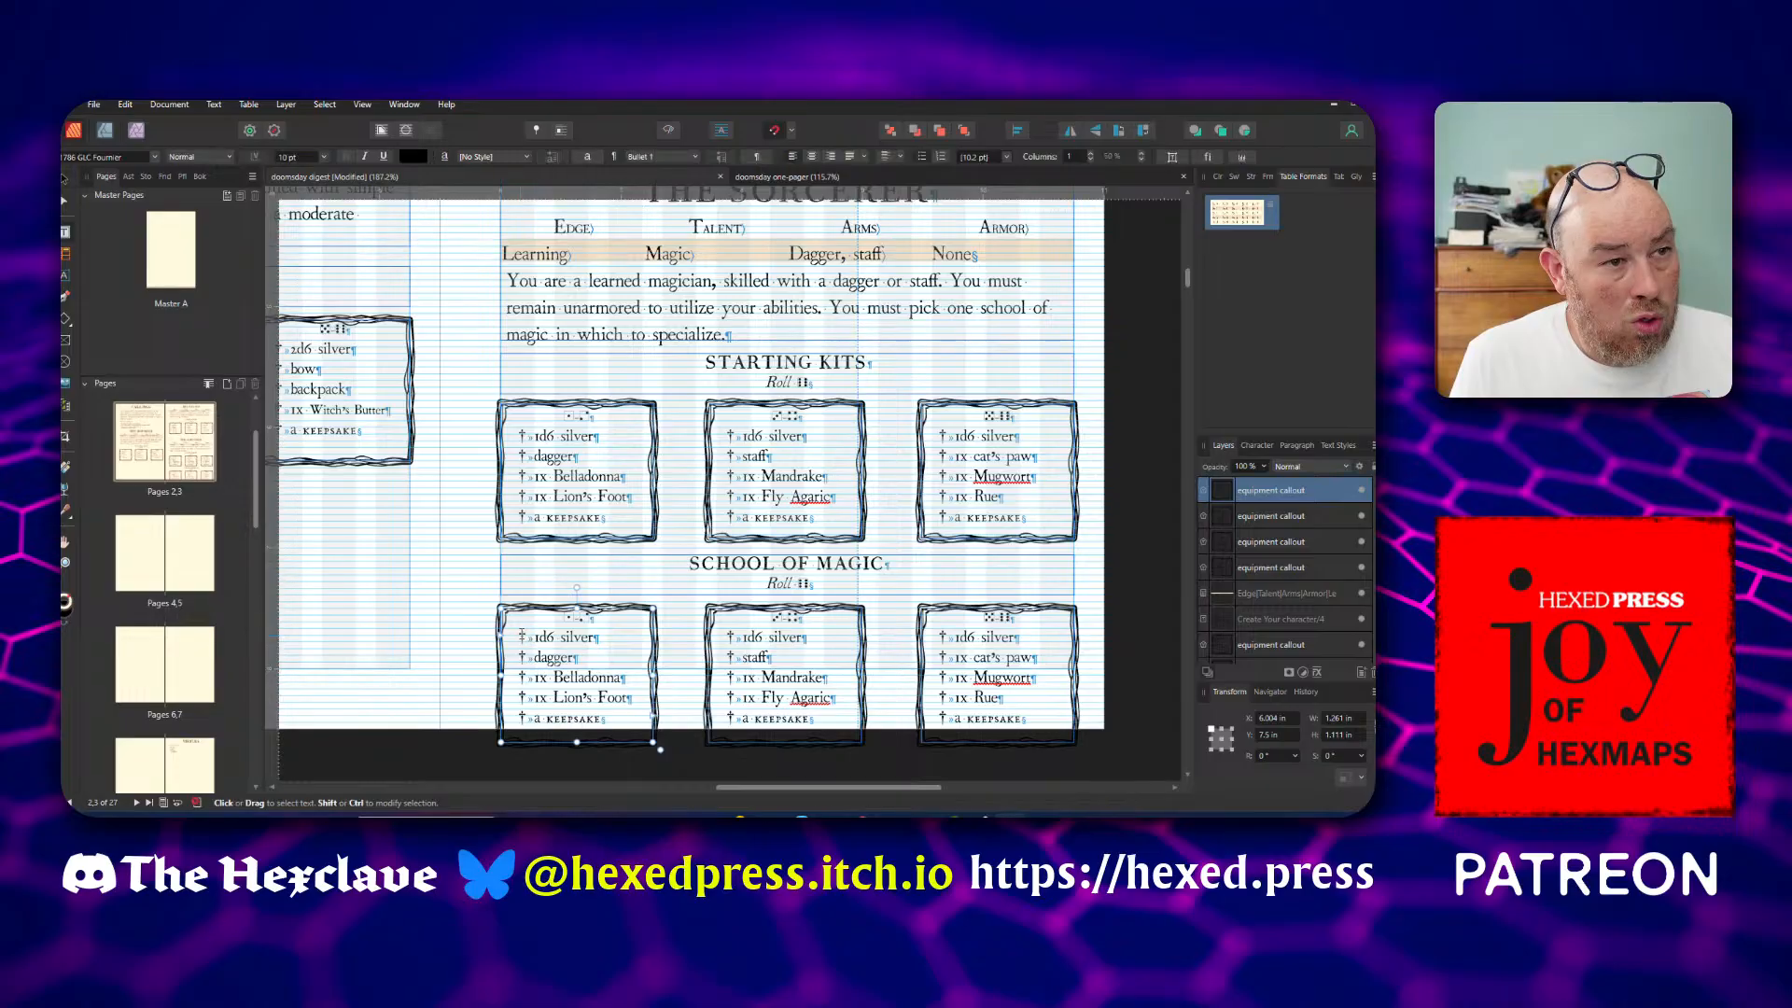
{"action": "left_click_drag", "start_coordinate": [524, 636], "coordinate": [599, 726]}
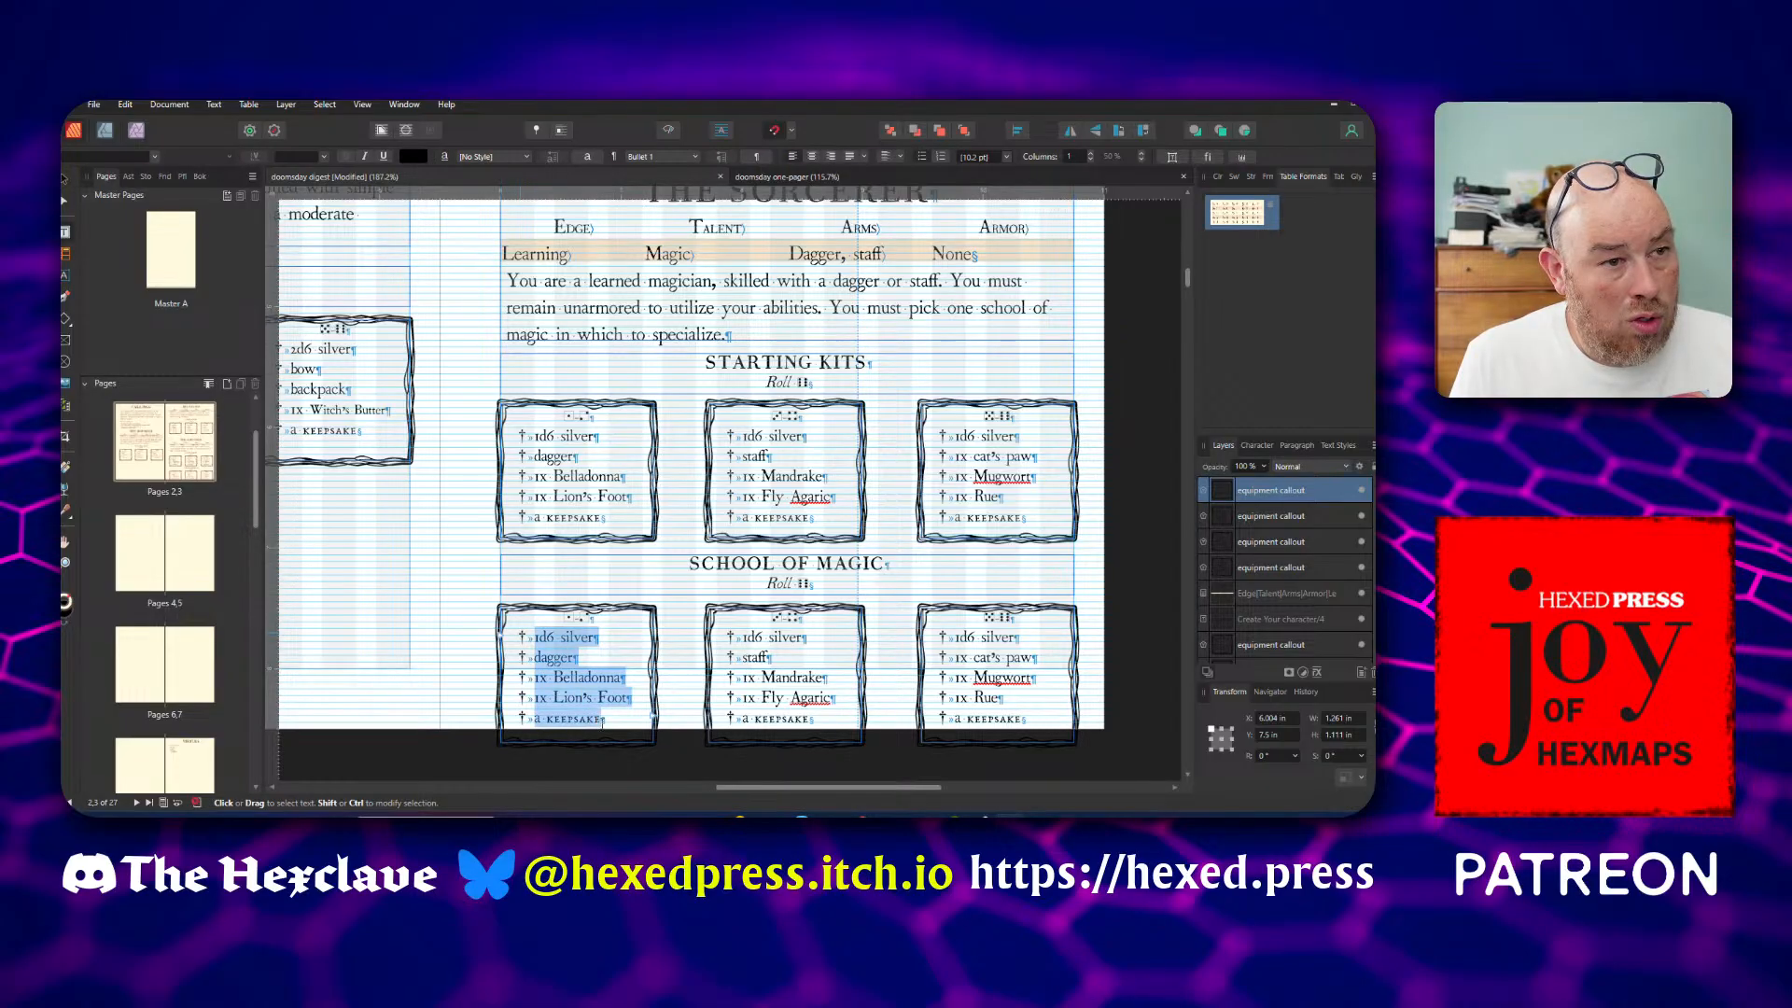
{"action": "key", "text": "BackSpace"}
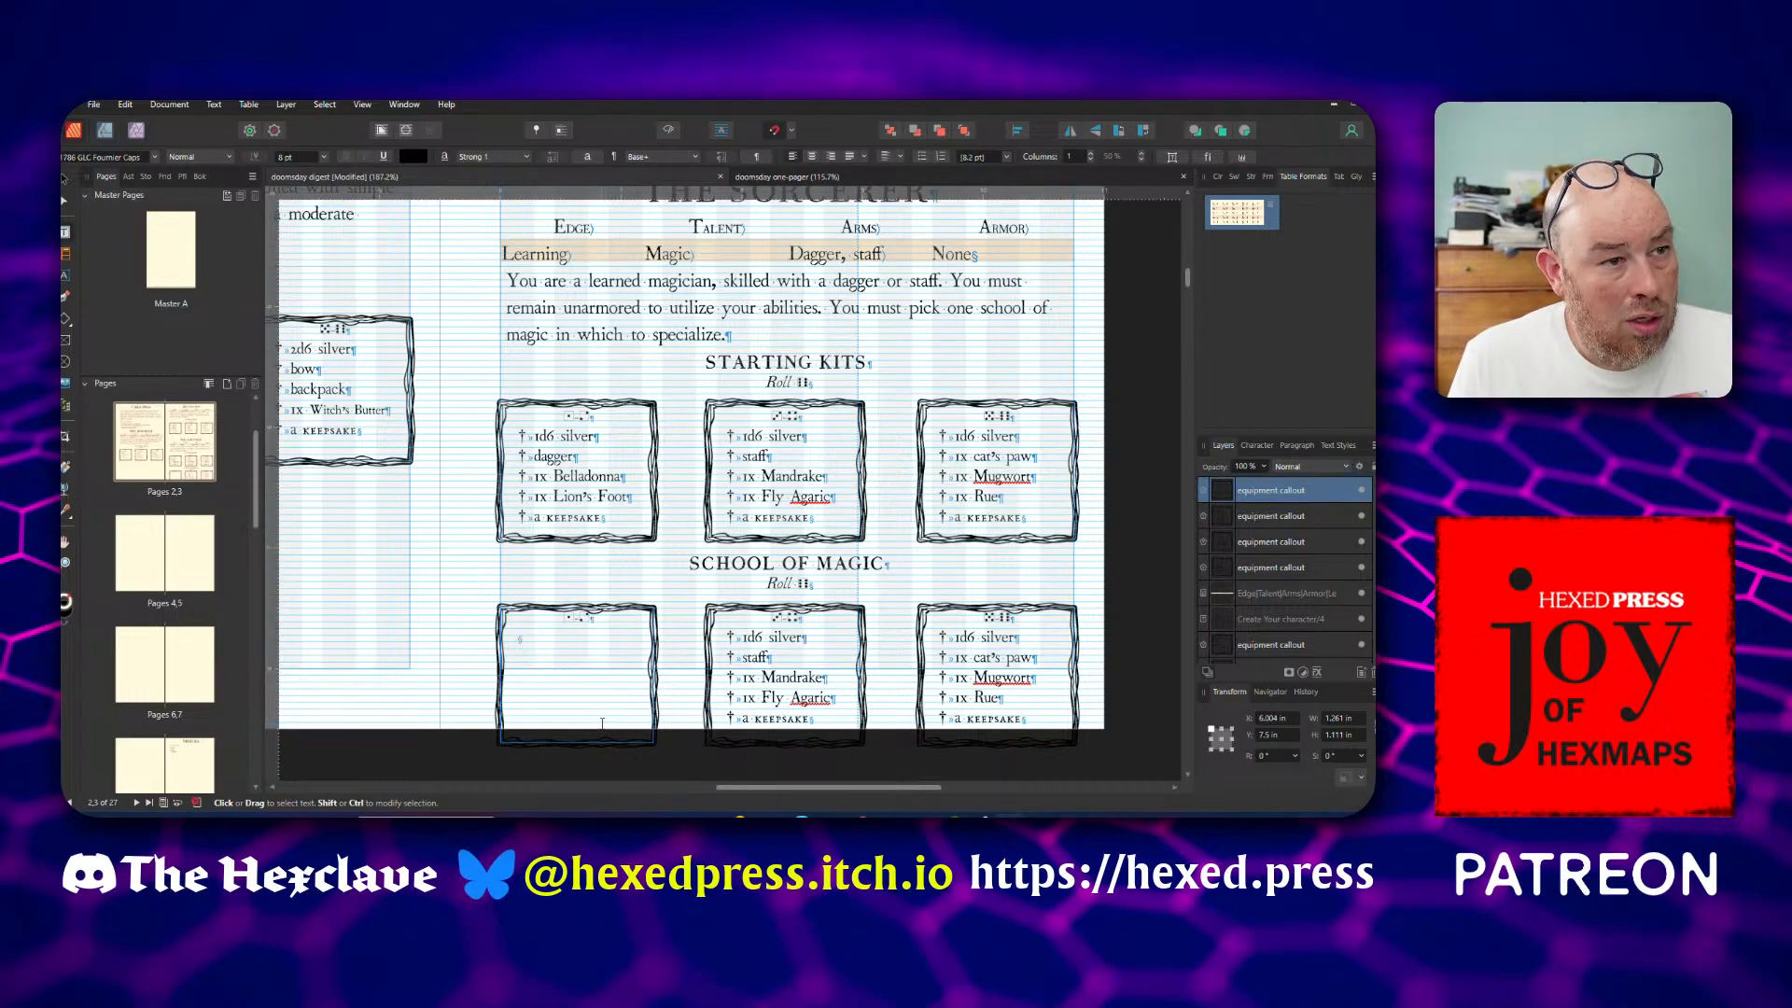
{"action": "type", "text": "Element"}
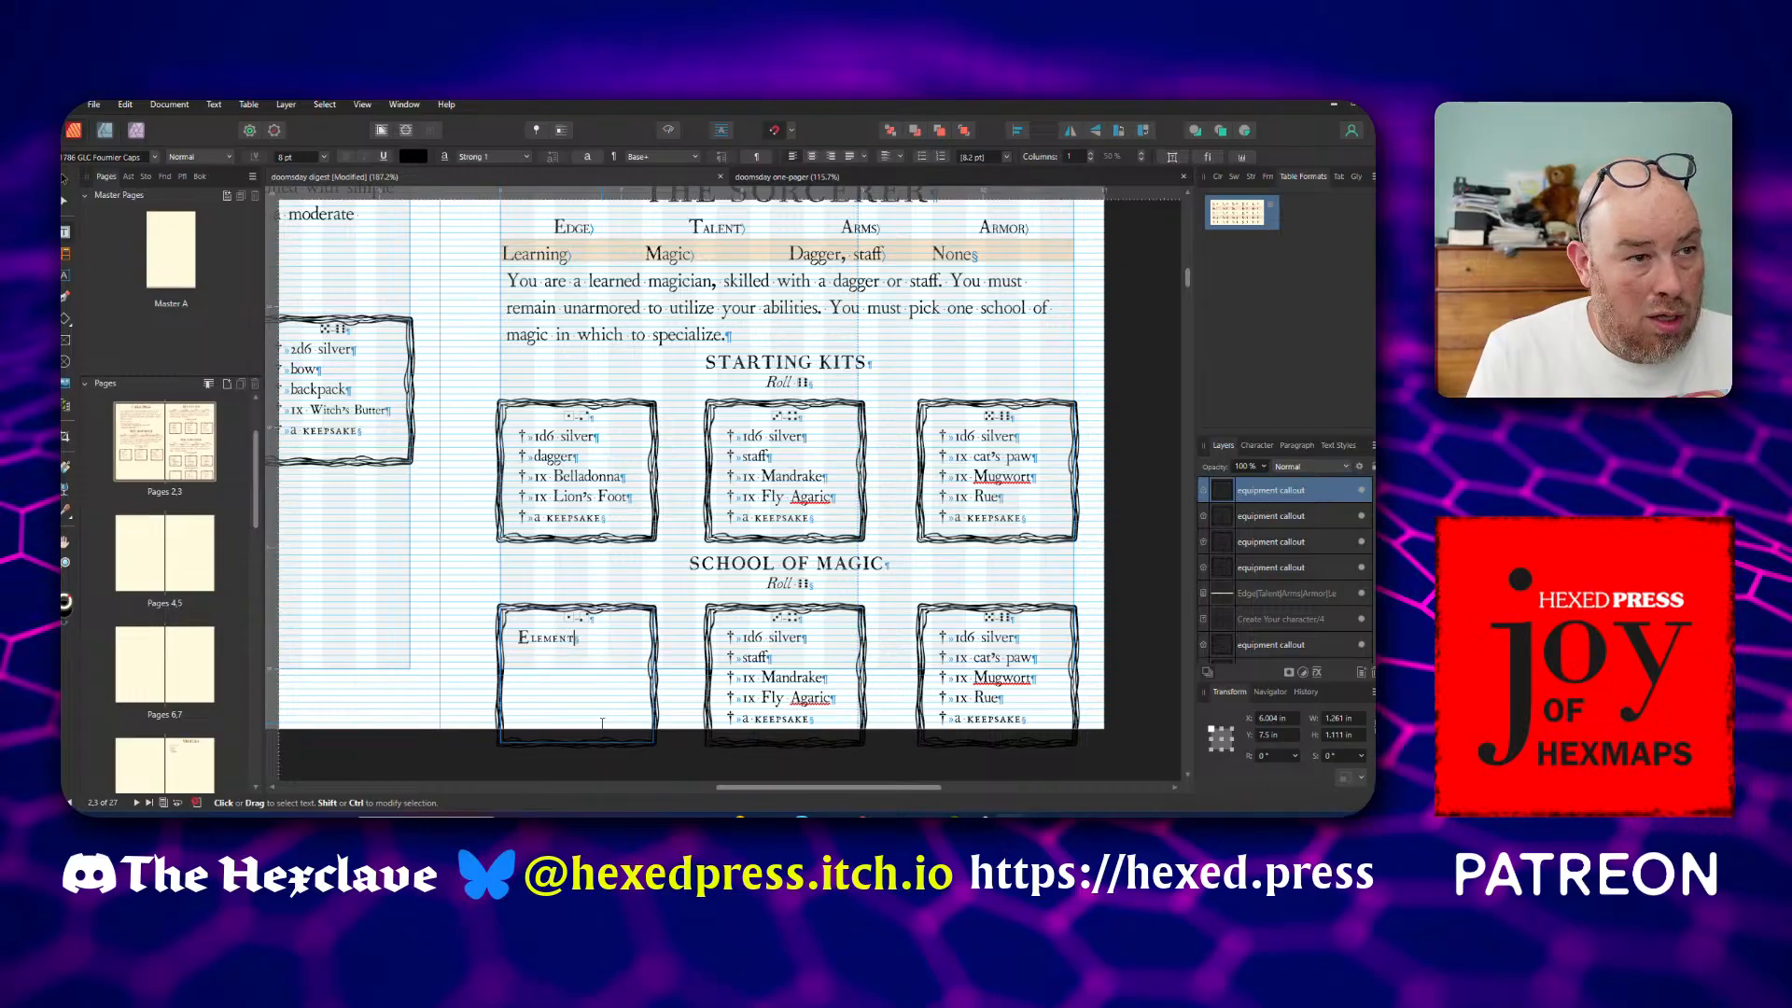
{"action": "type", "text": "alism"}
{"action": "key", "text": "Escape"}
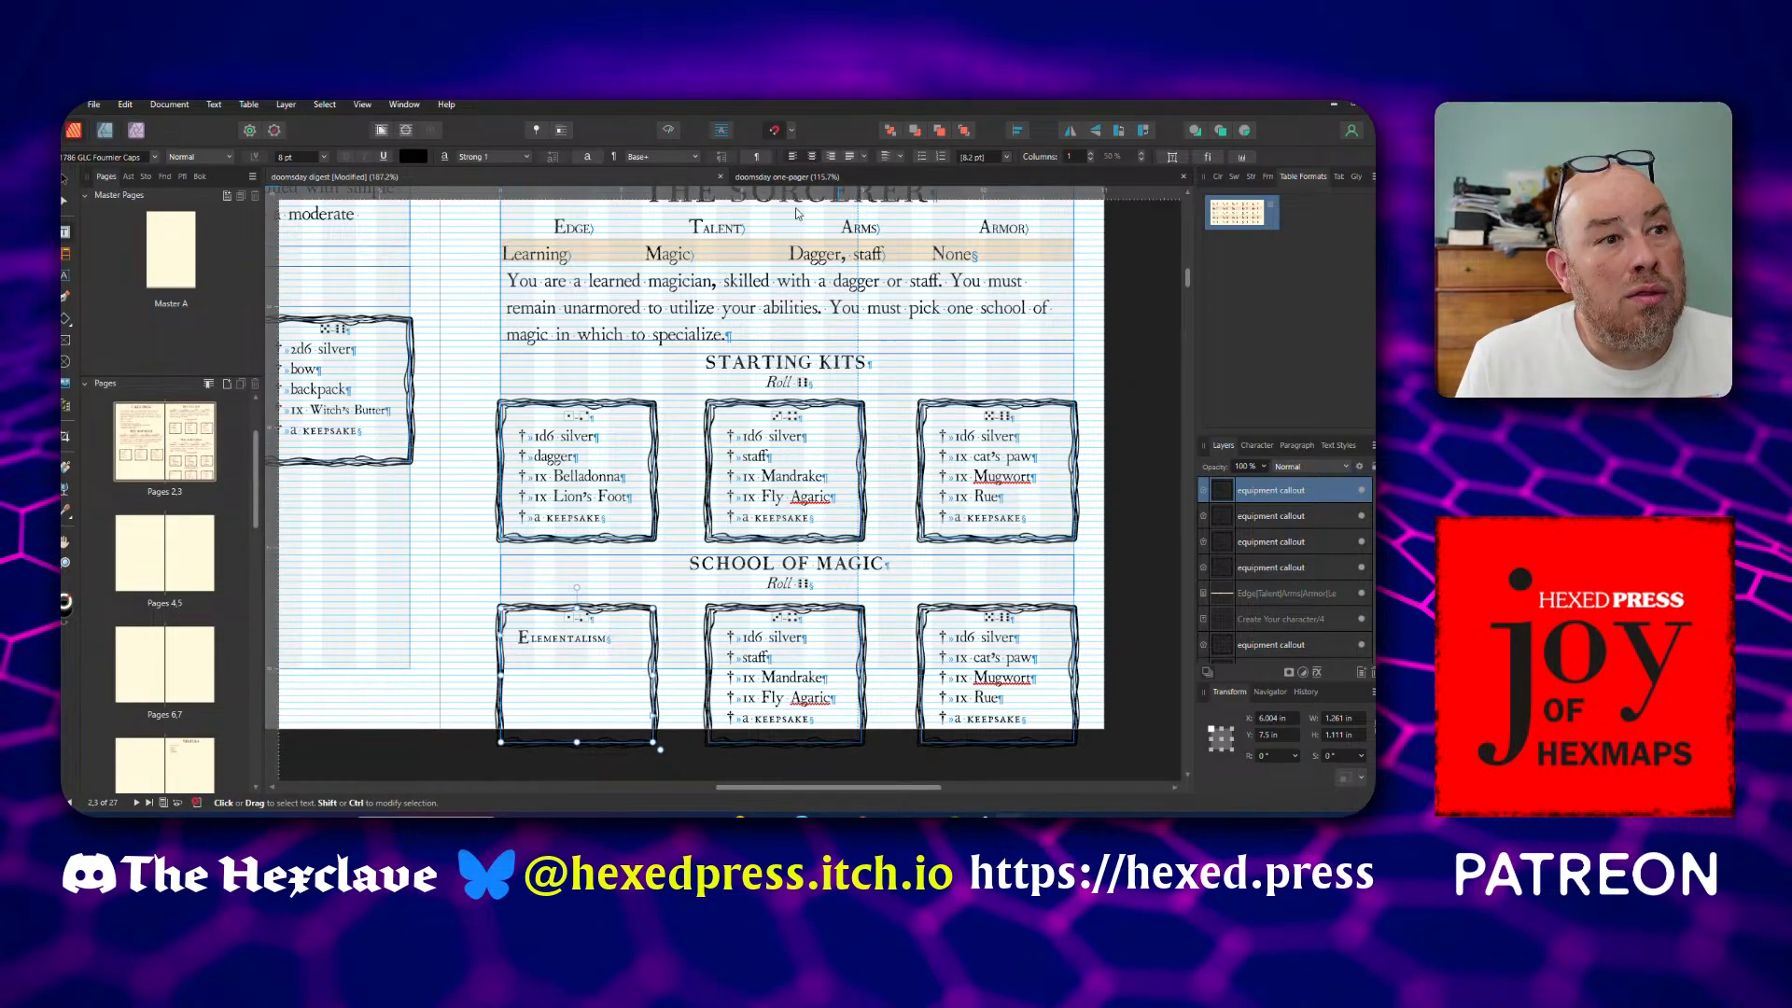
Centre the Elementalism text and shrink its callout frame to fit the content
{"action": "left_click", "coordinate": [794, 156]}
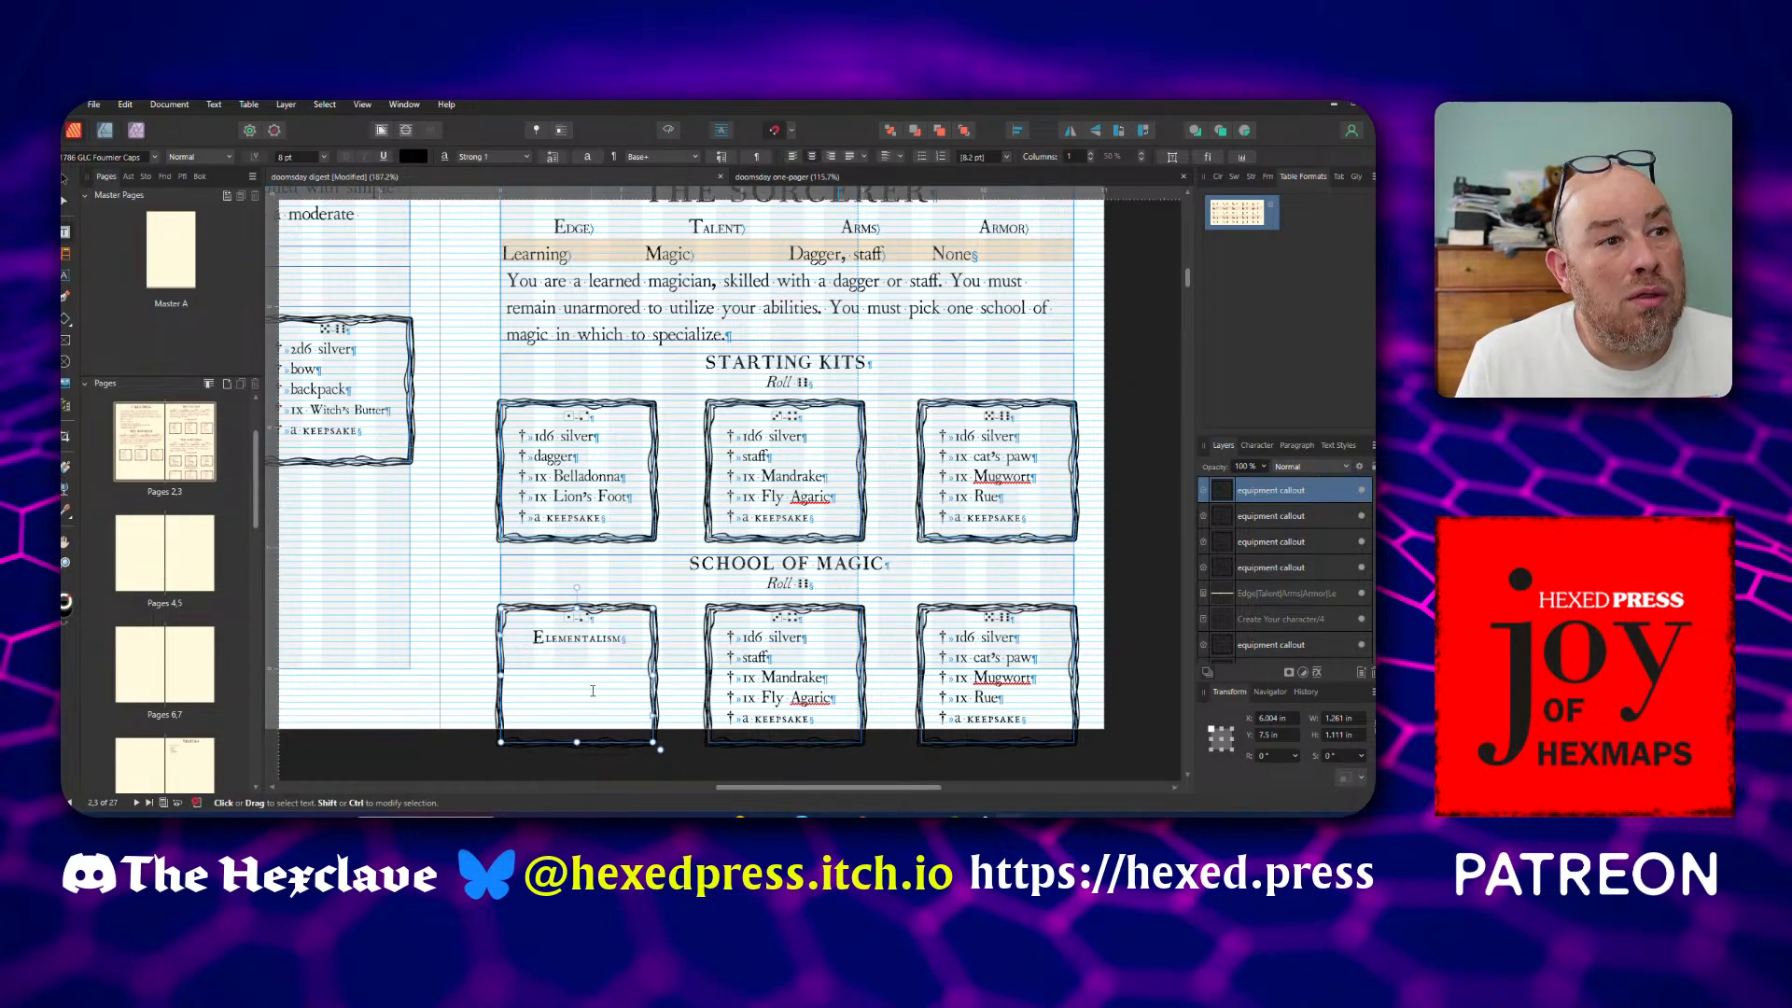
{"action": "double_click", "coordinate": [576, 743]}
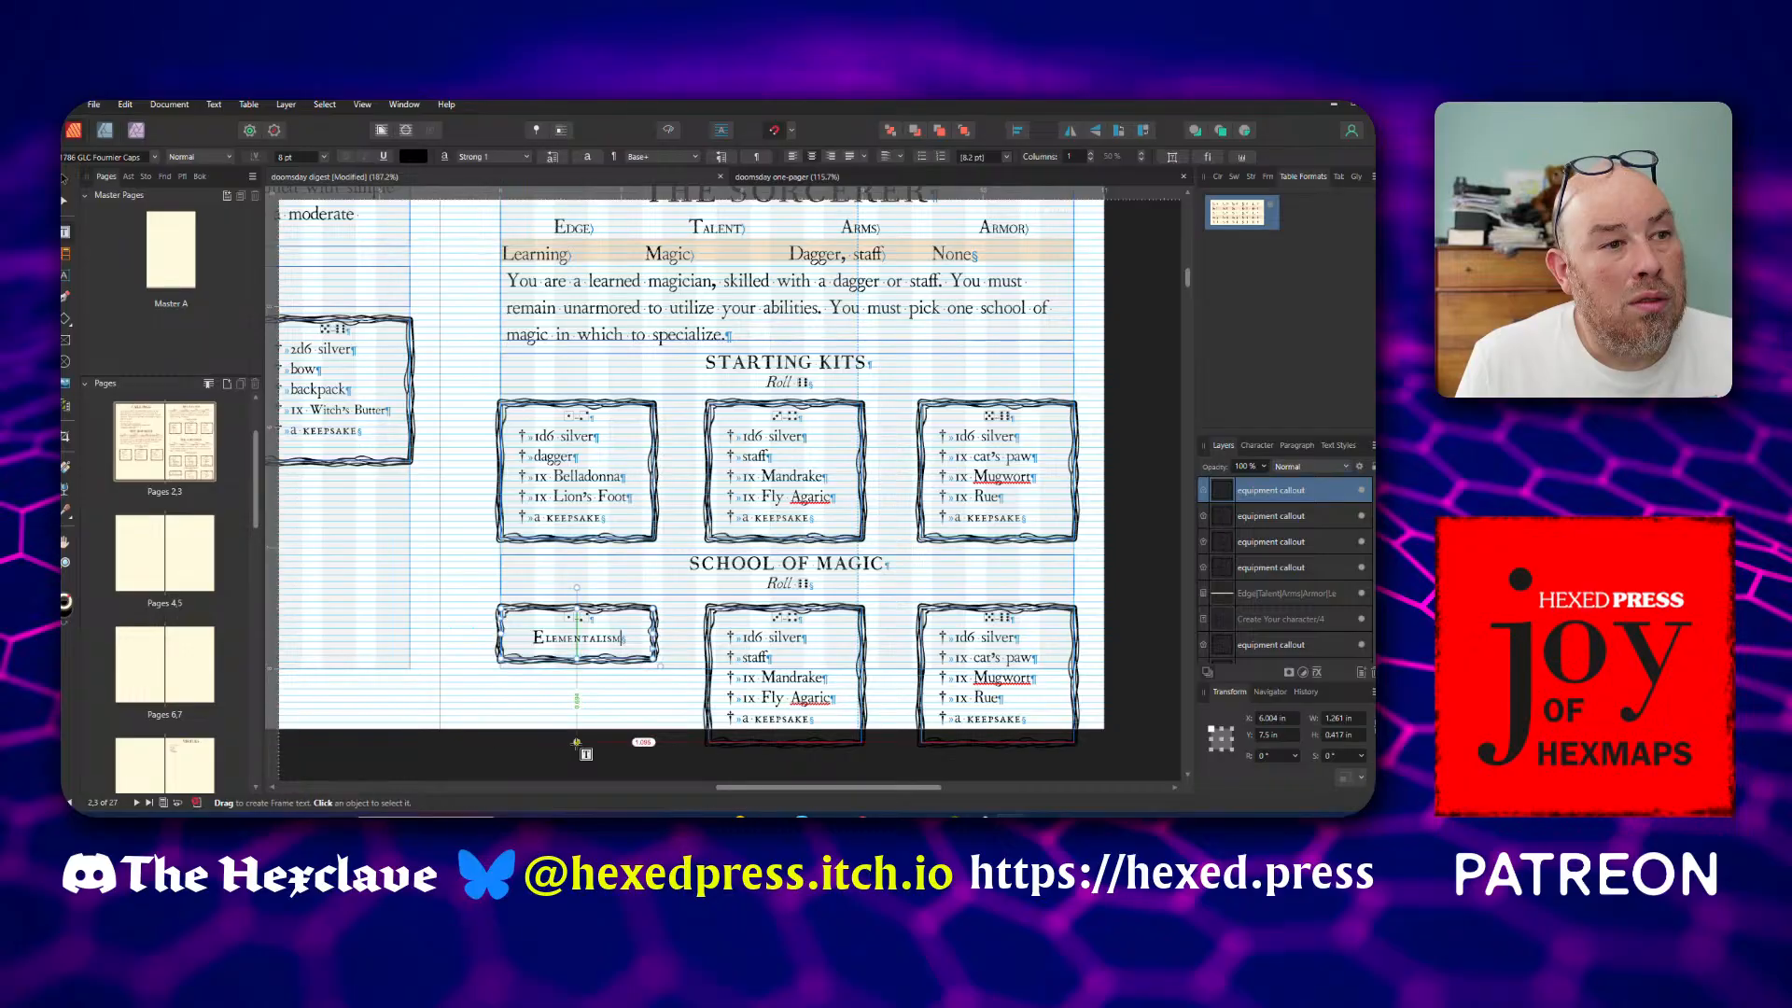
Clear the item list and its bullet from the second callout under School of Magic
{"action": "left_click", "coordinate": [740, 639]}
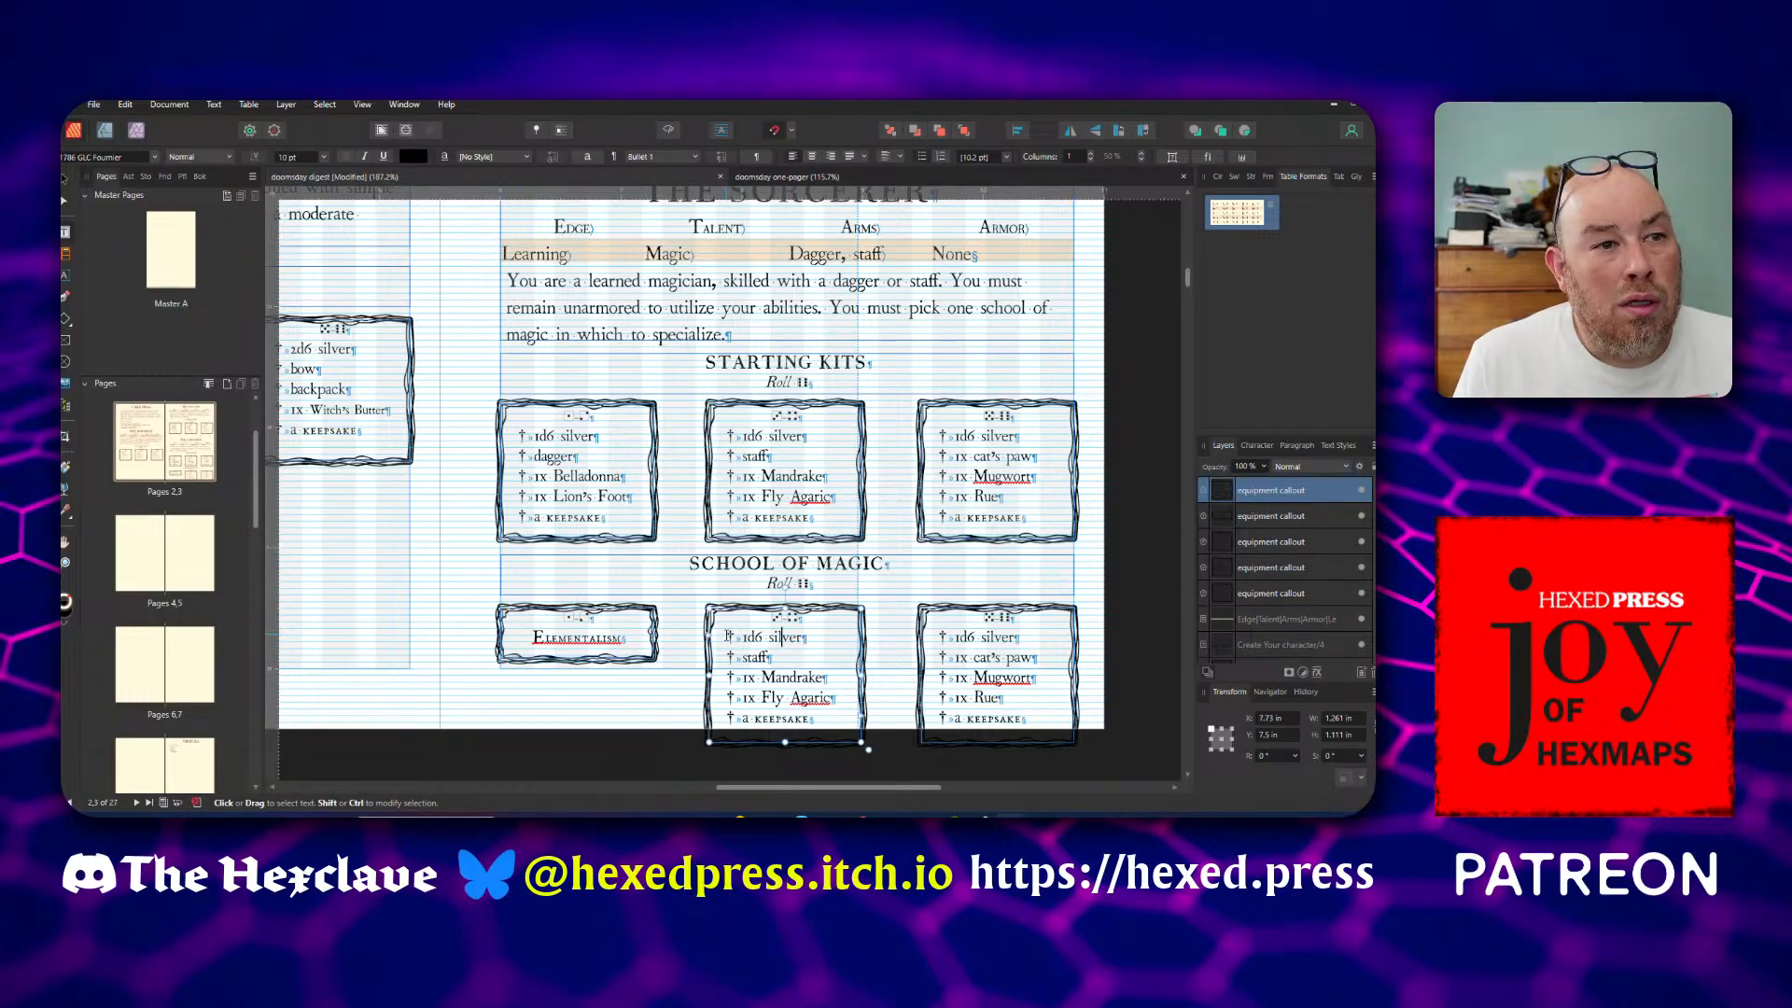
{"action": "left_click_drag", "start_coordinate": [737, 637], "coordinate": [810, 723]}
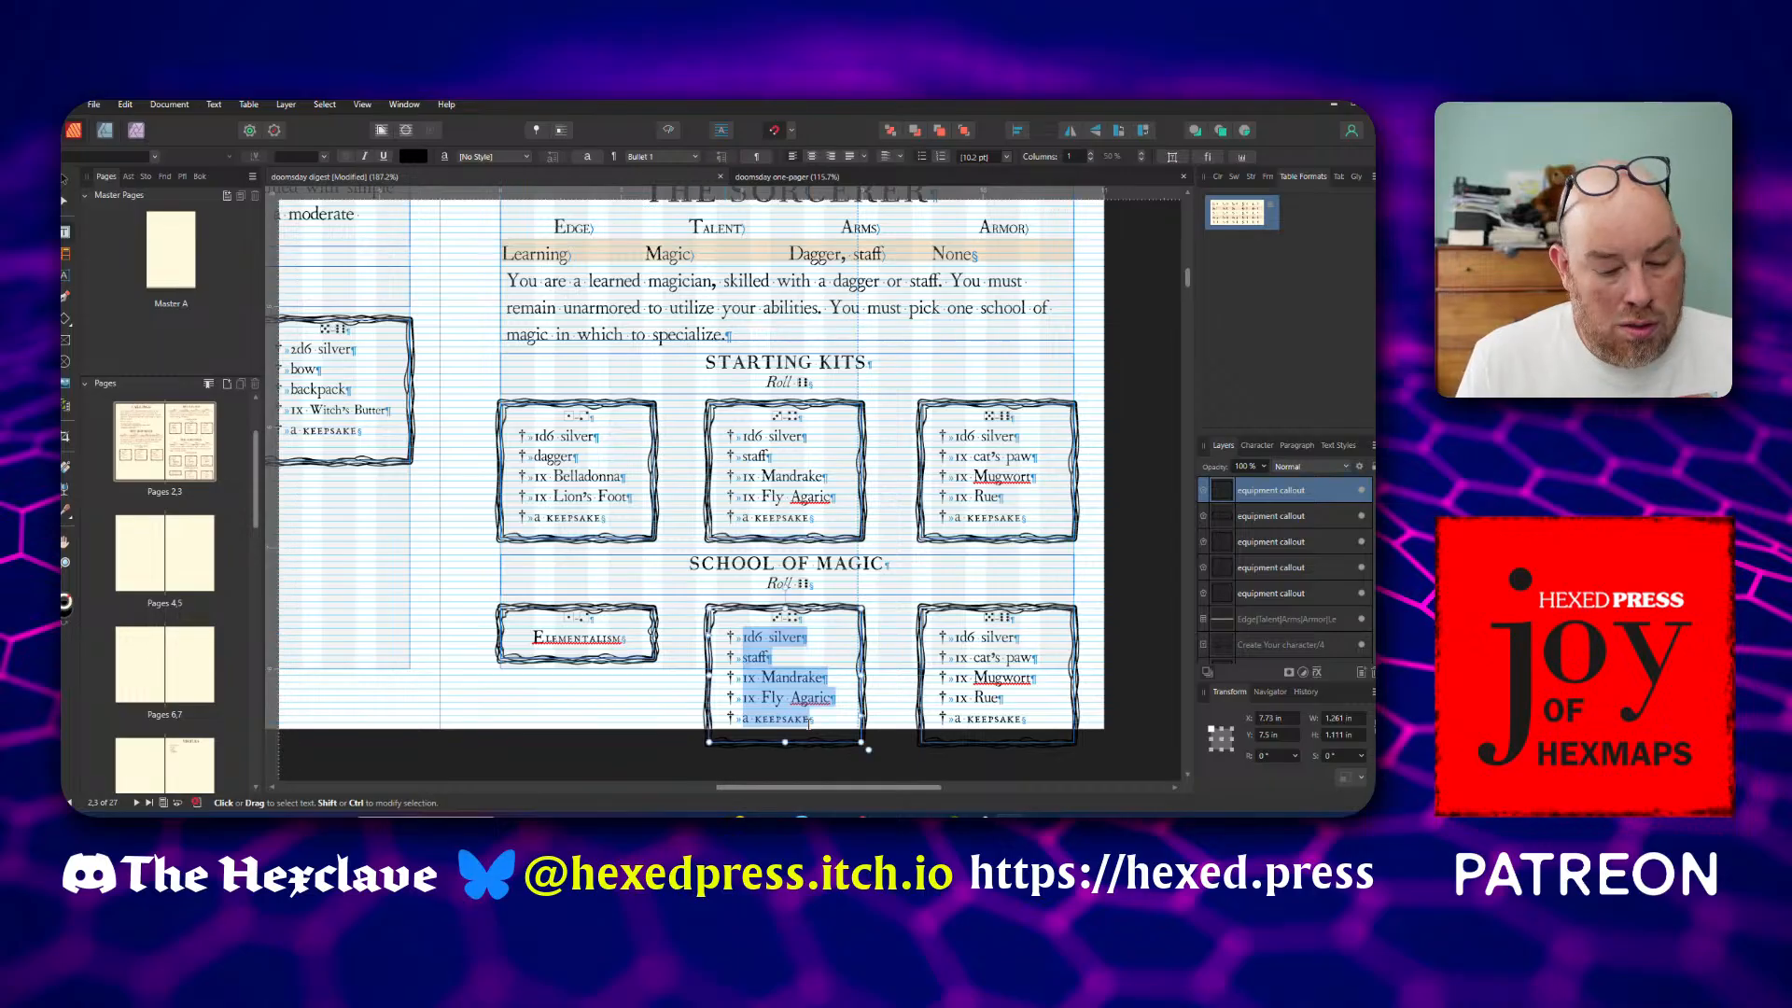
{"action": "key", "text": "BackSpace"}
{"action": "key", "text": "BackSpace"}
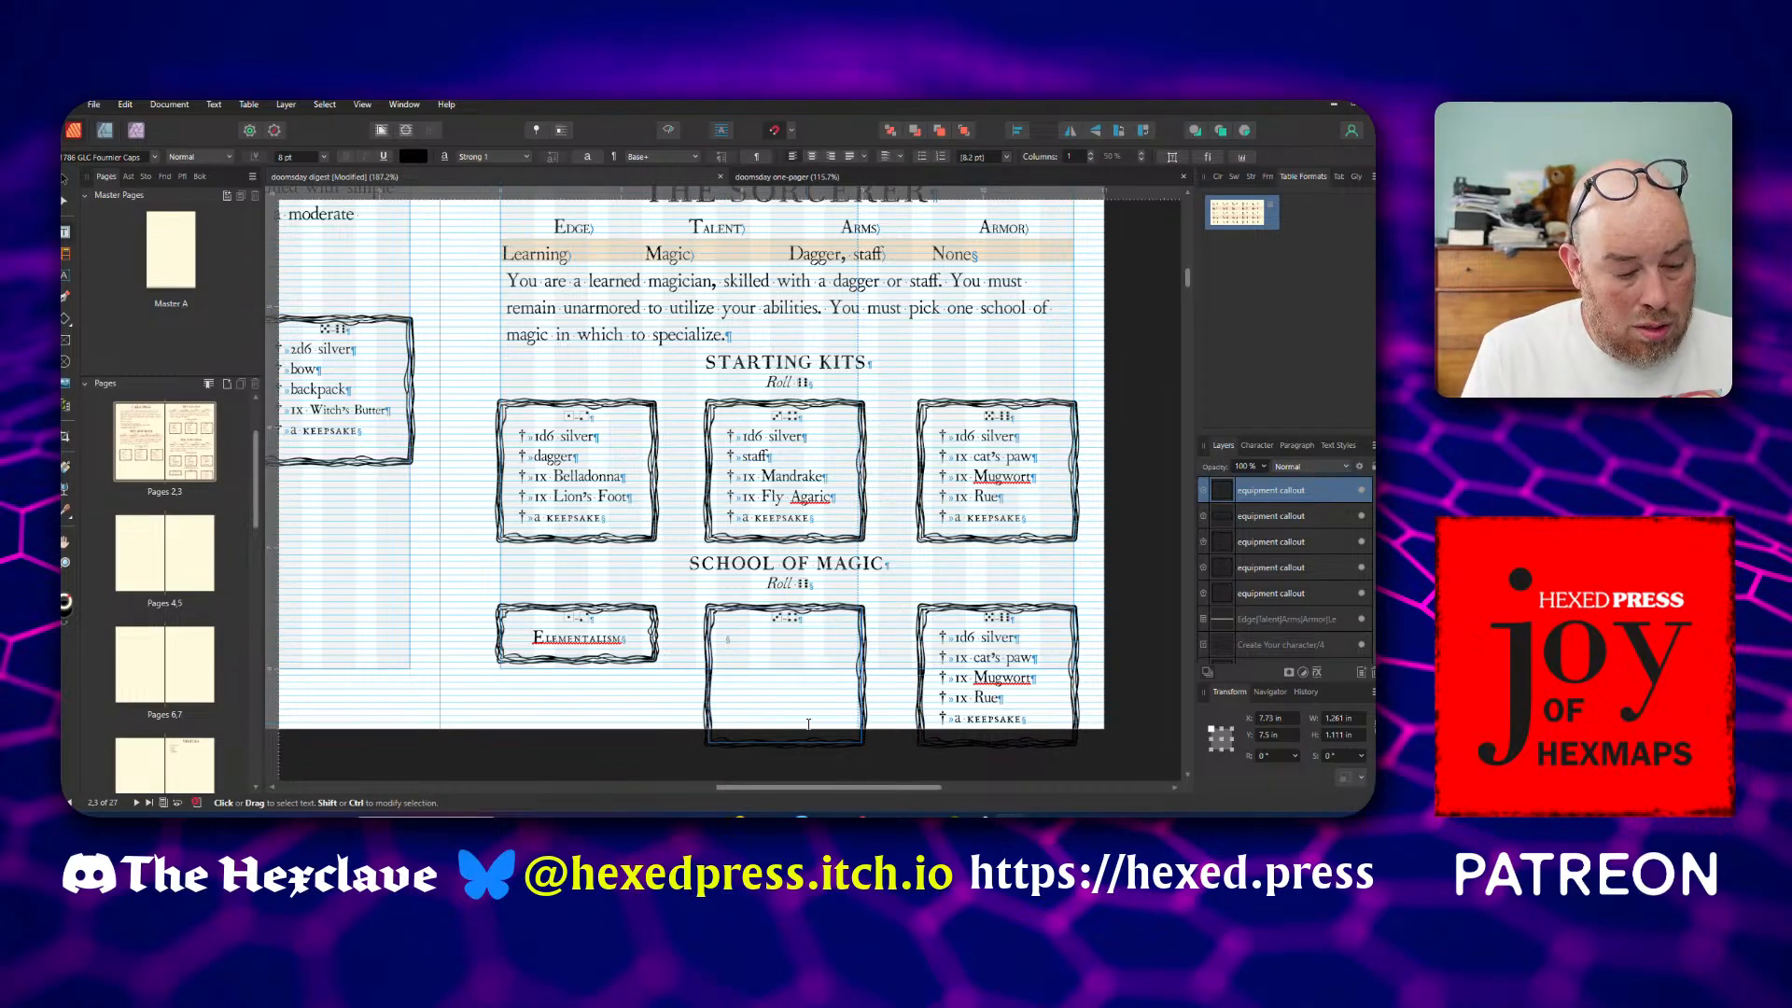
Fill the second callout under School of Magic with the centred text Enchantment and shrink its frame to fit the content
{"action": "type", "text": "Enchantment"}
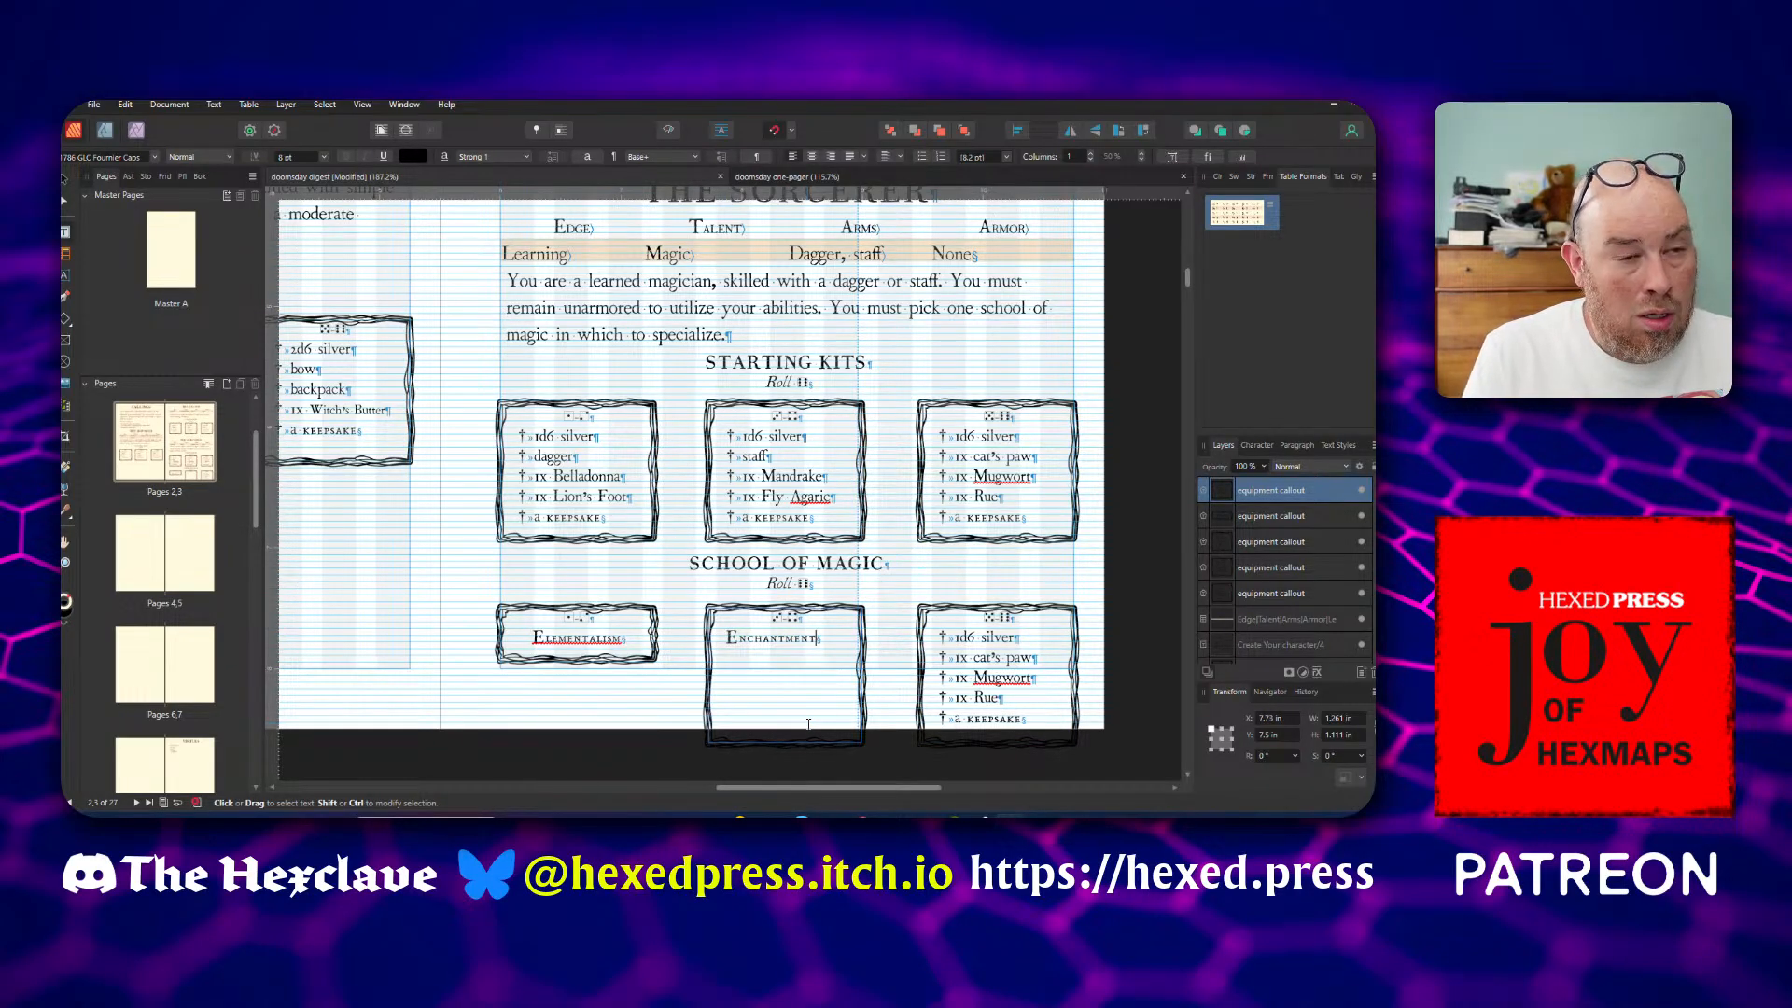
{"action": "key", "text": "Escape"}
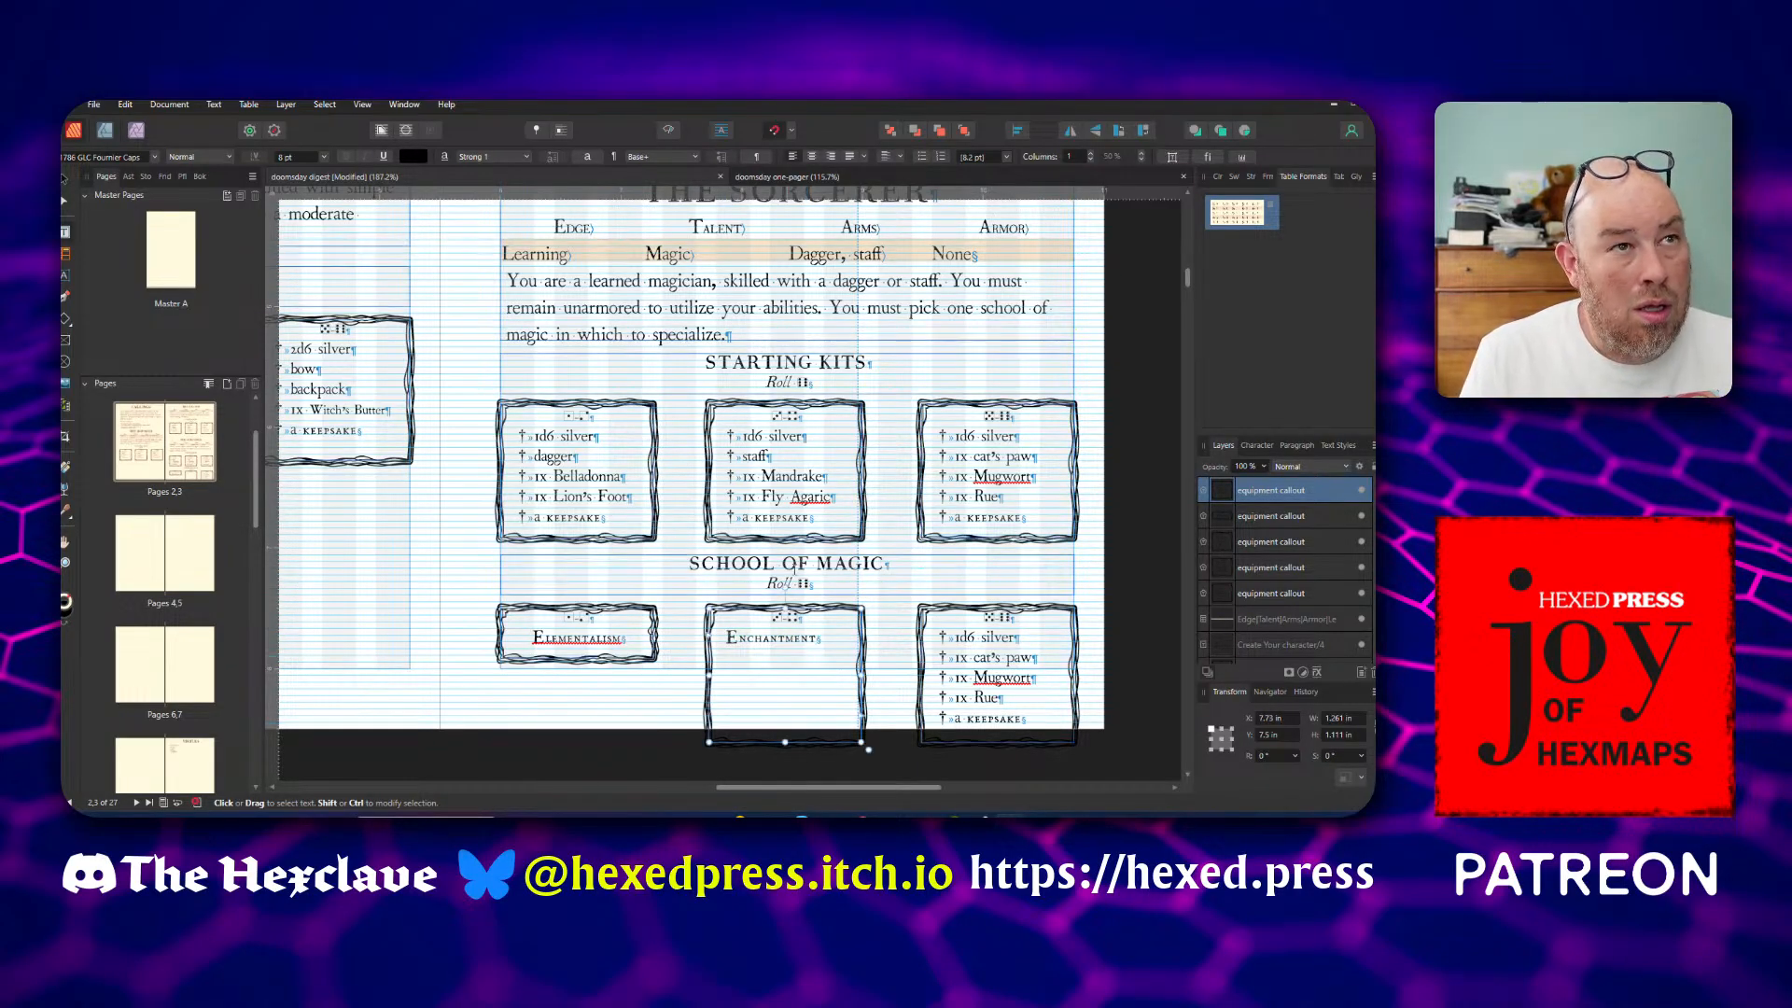
{"action": "left_click", "coordinate": [811, 155]}
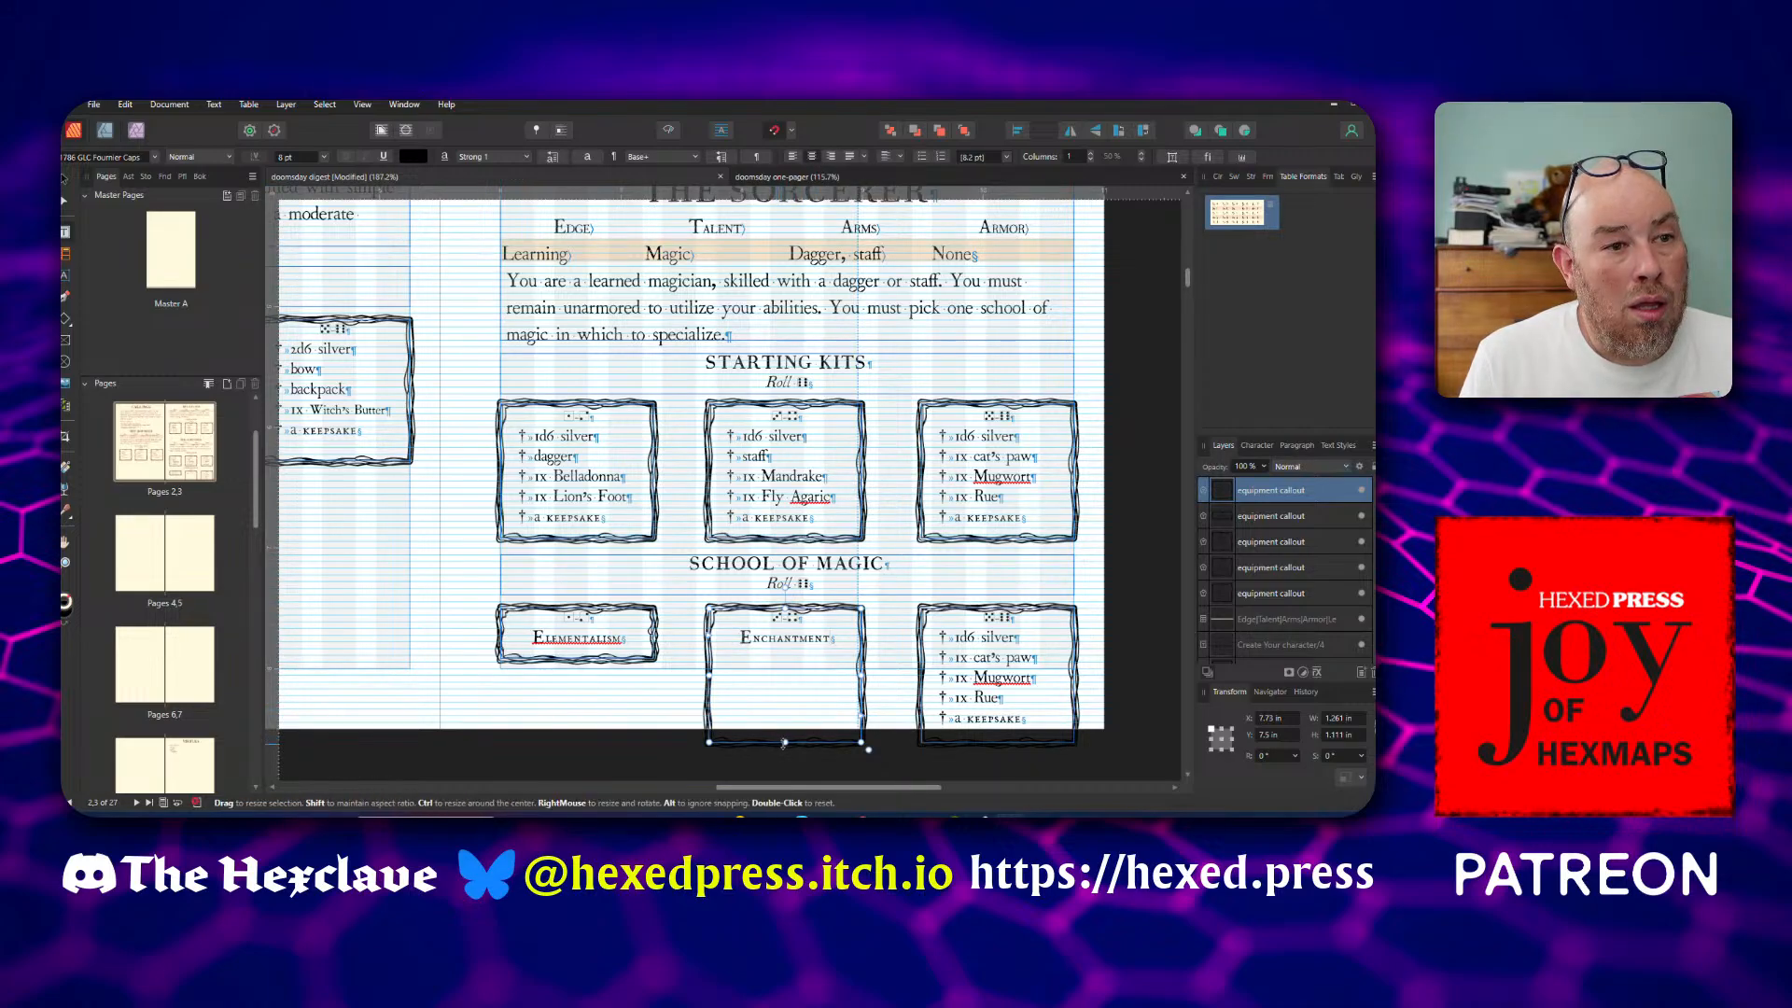
{"action": "left_click_drag", "start_coordinate": [783, 743], "coordinate": [784, 663]}
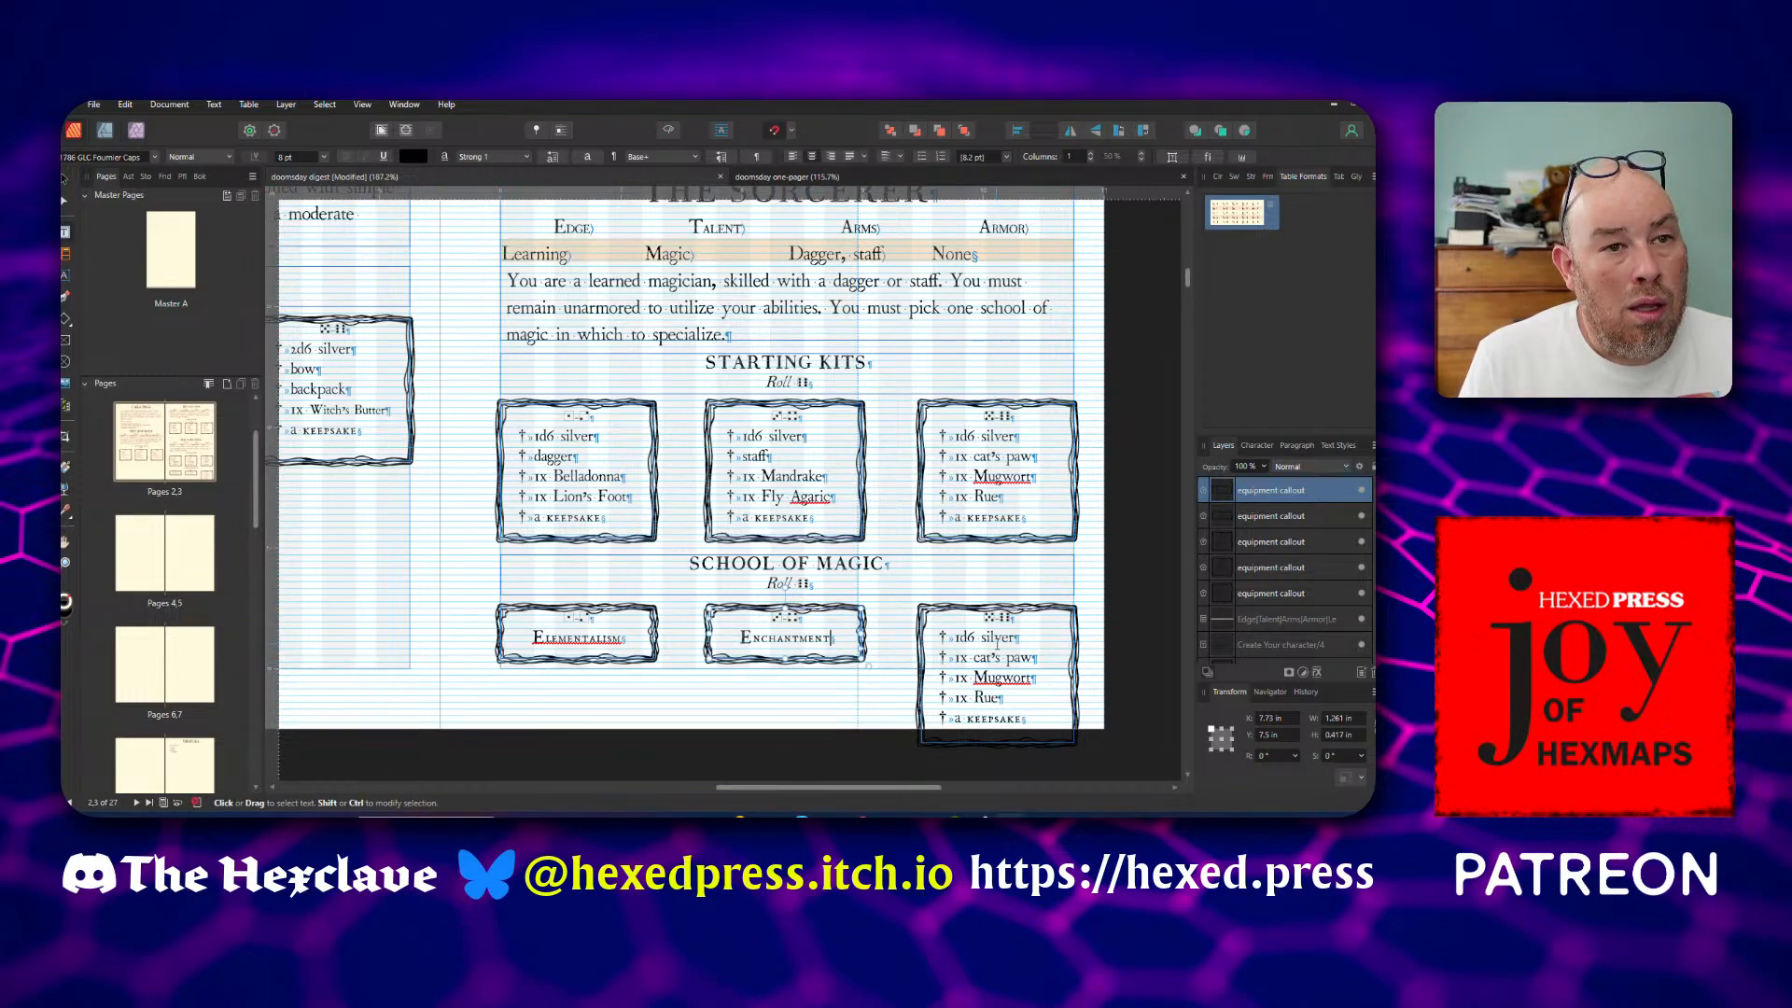
Replace the item list in the third School of Magic callout with the centred text Mimicry and shrink its frame to fit
{"action": "left_click", "coordinate": [945, 627]}
{"action": "left_click_drag", "start_coordinate": [952, 635], "coordinate": [1026, 720]}
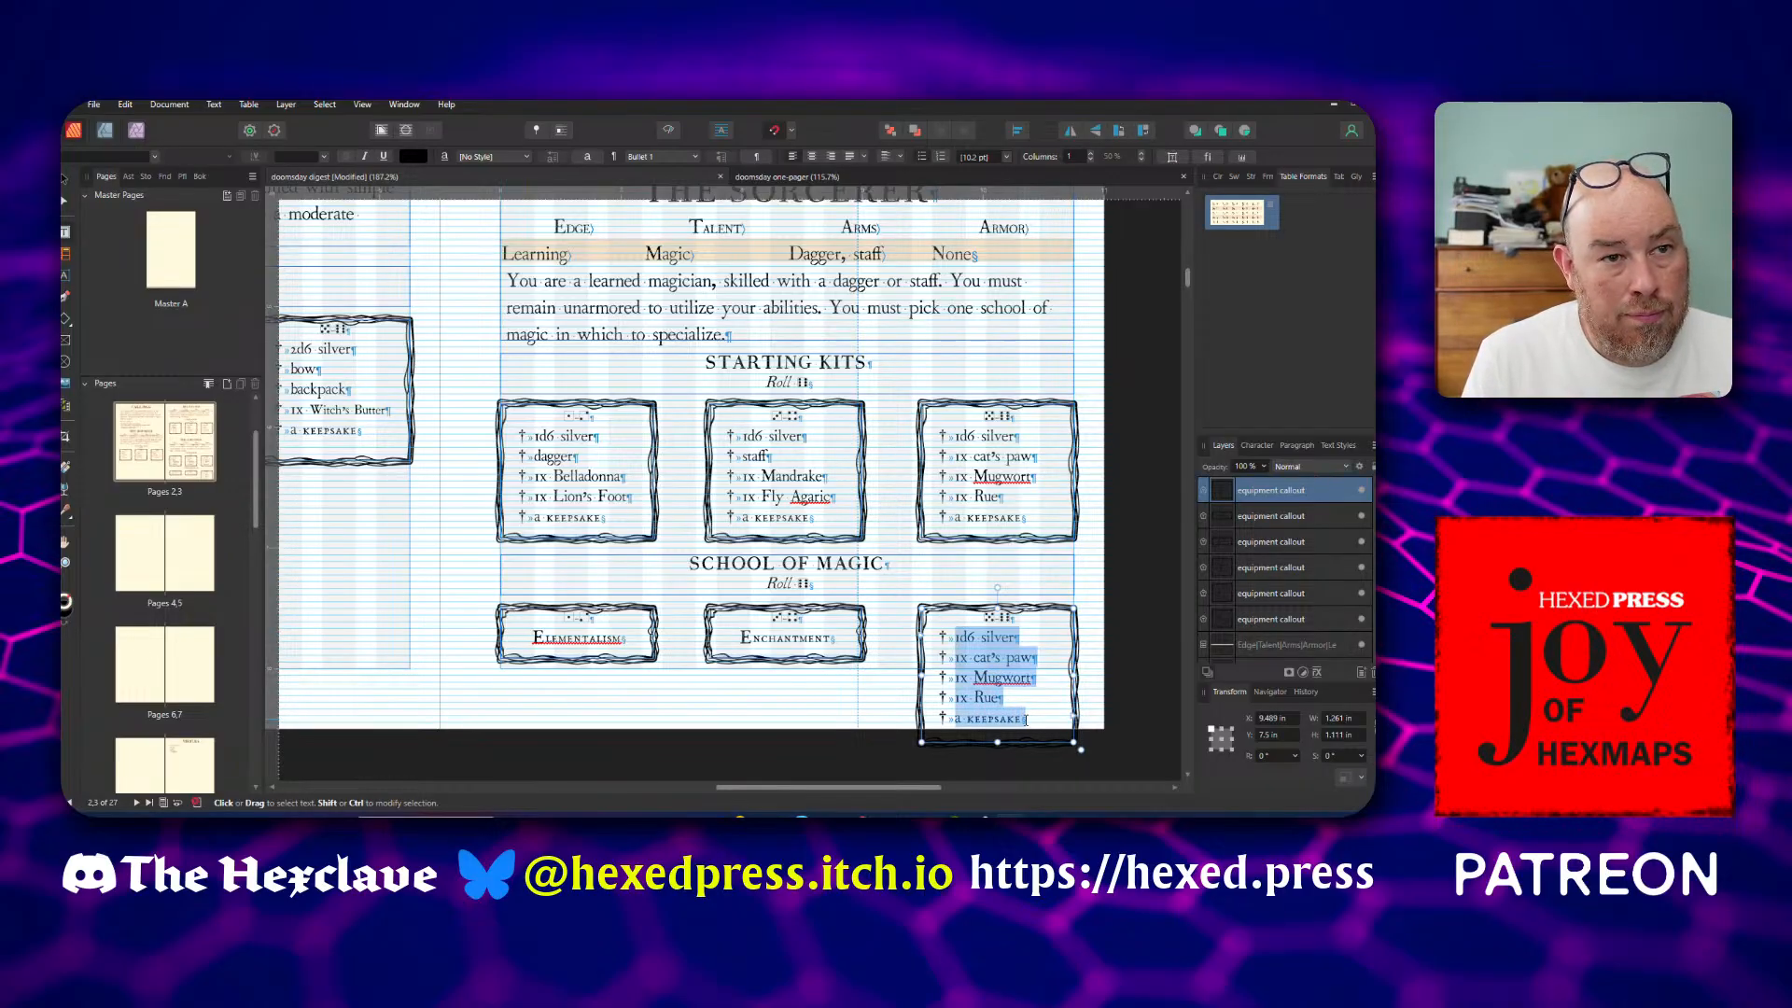
{"action": "key", "text": "BackSpace"}
{"action": "type", "text": "Mimicry"}
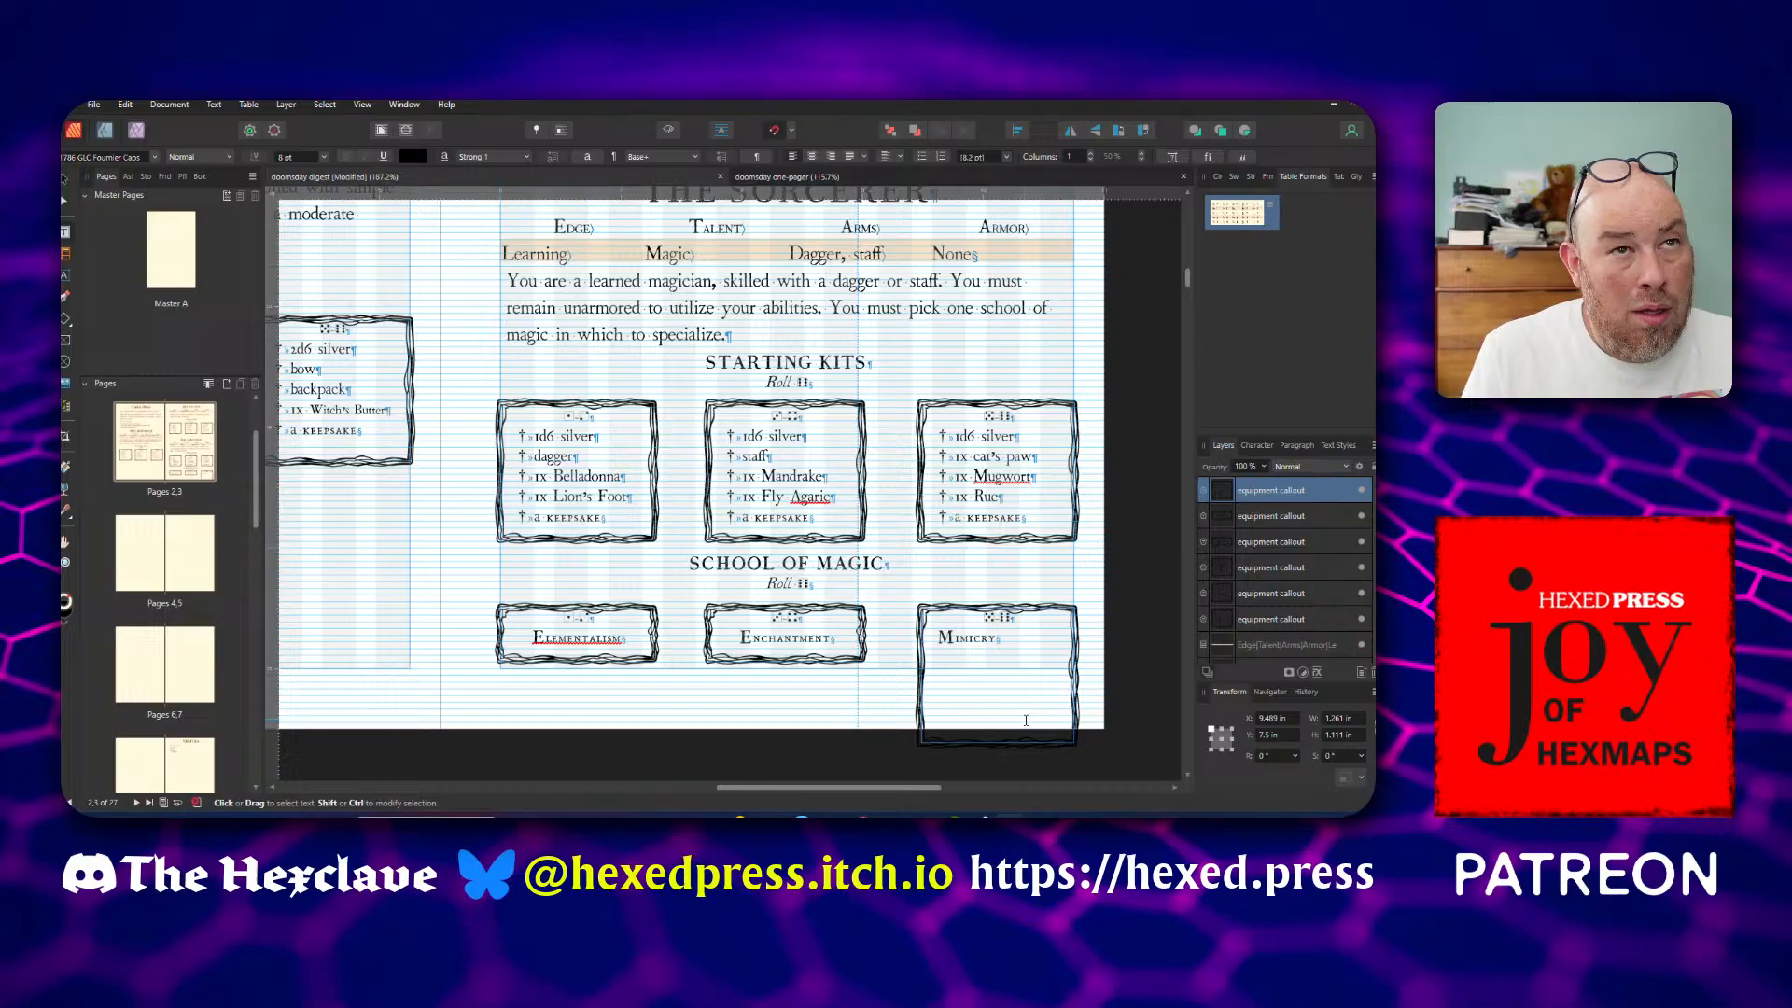
{"action": "key", "text": "Escape"}
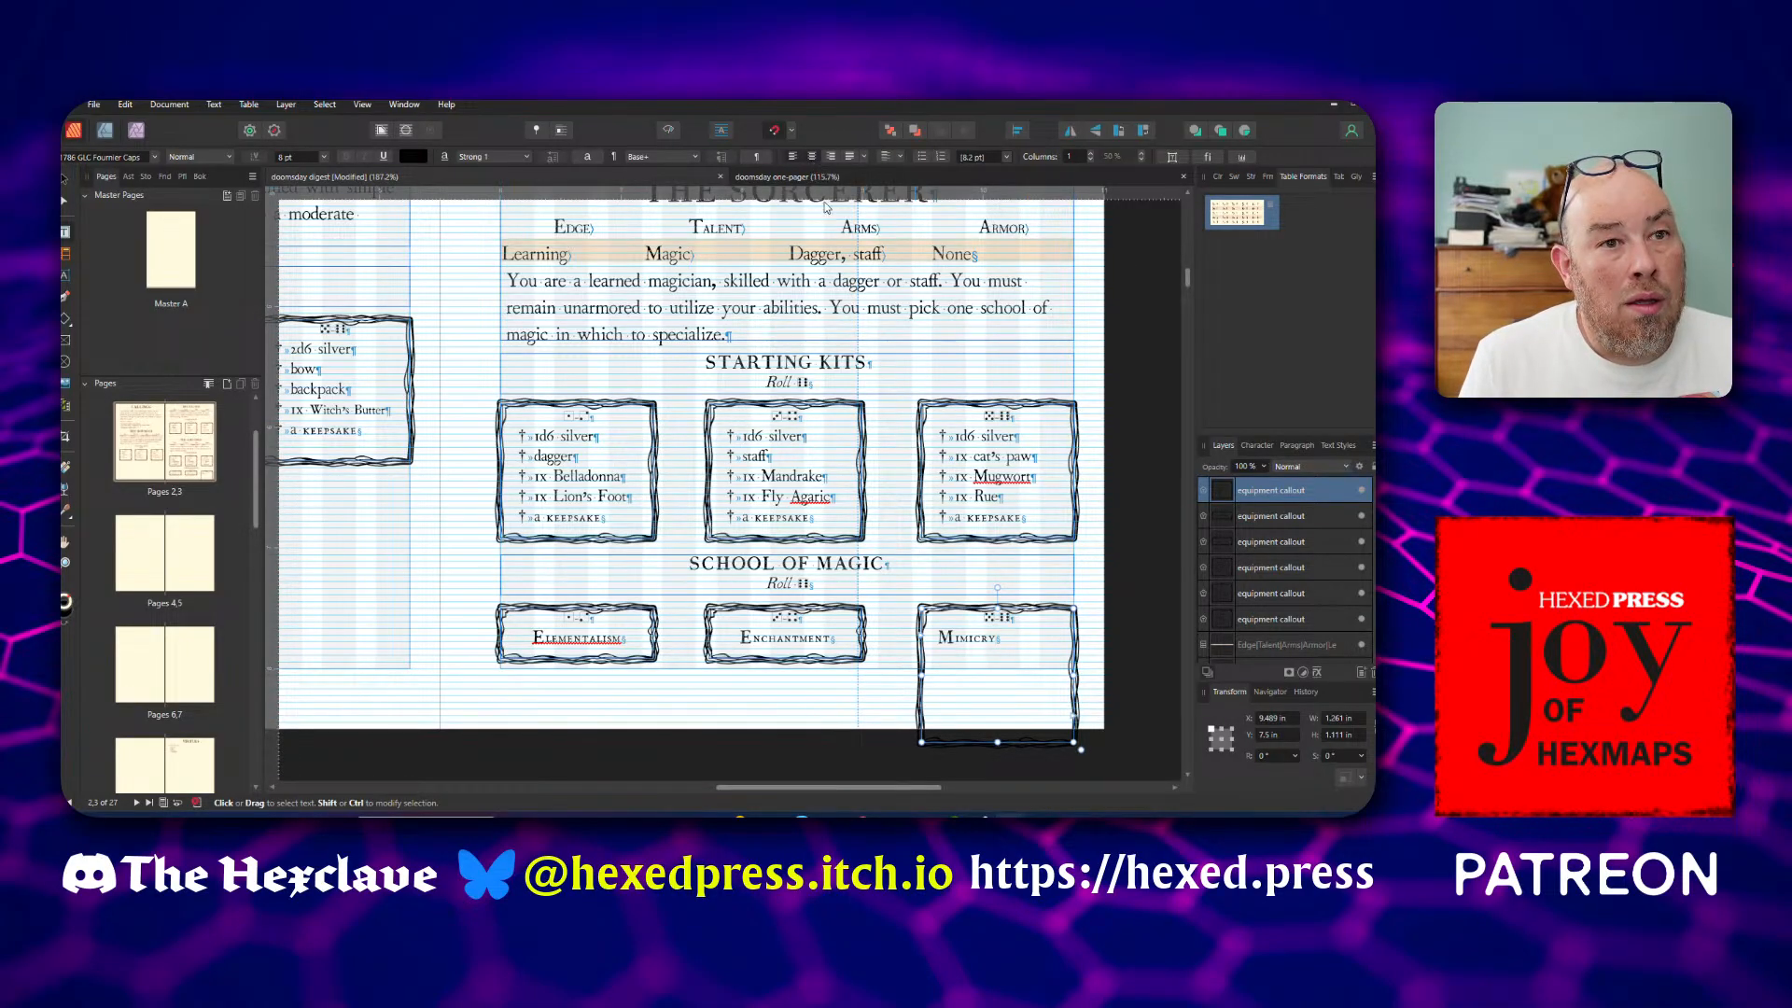
{"action": "left_click", "coordinate": [811, 156]}
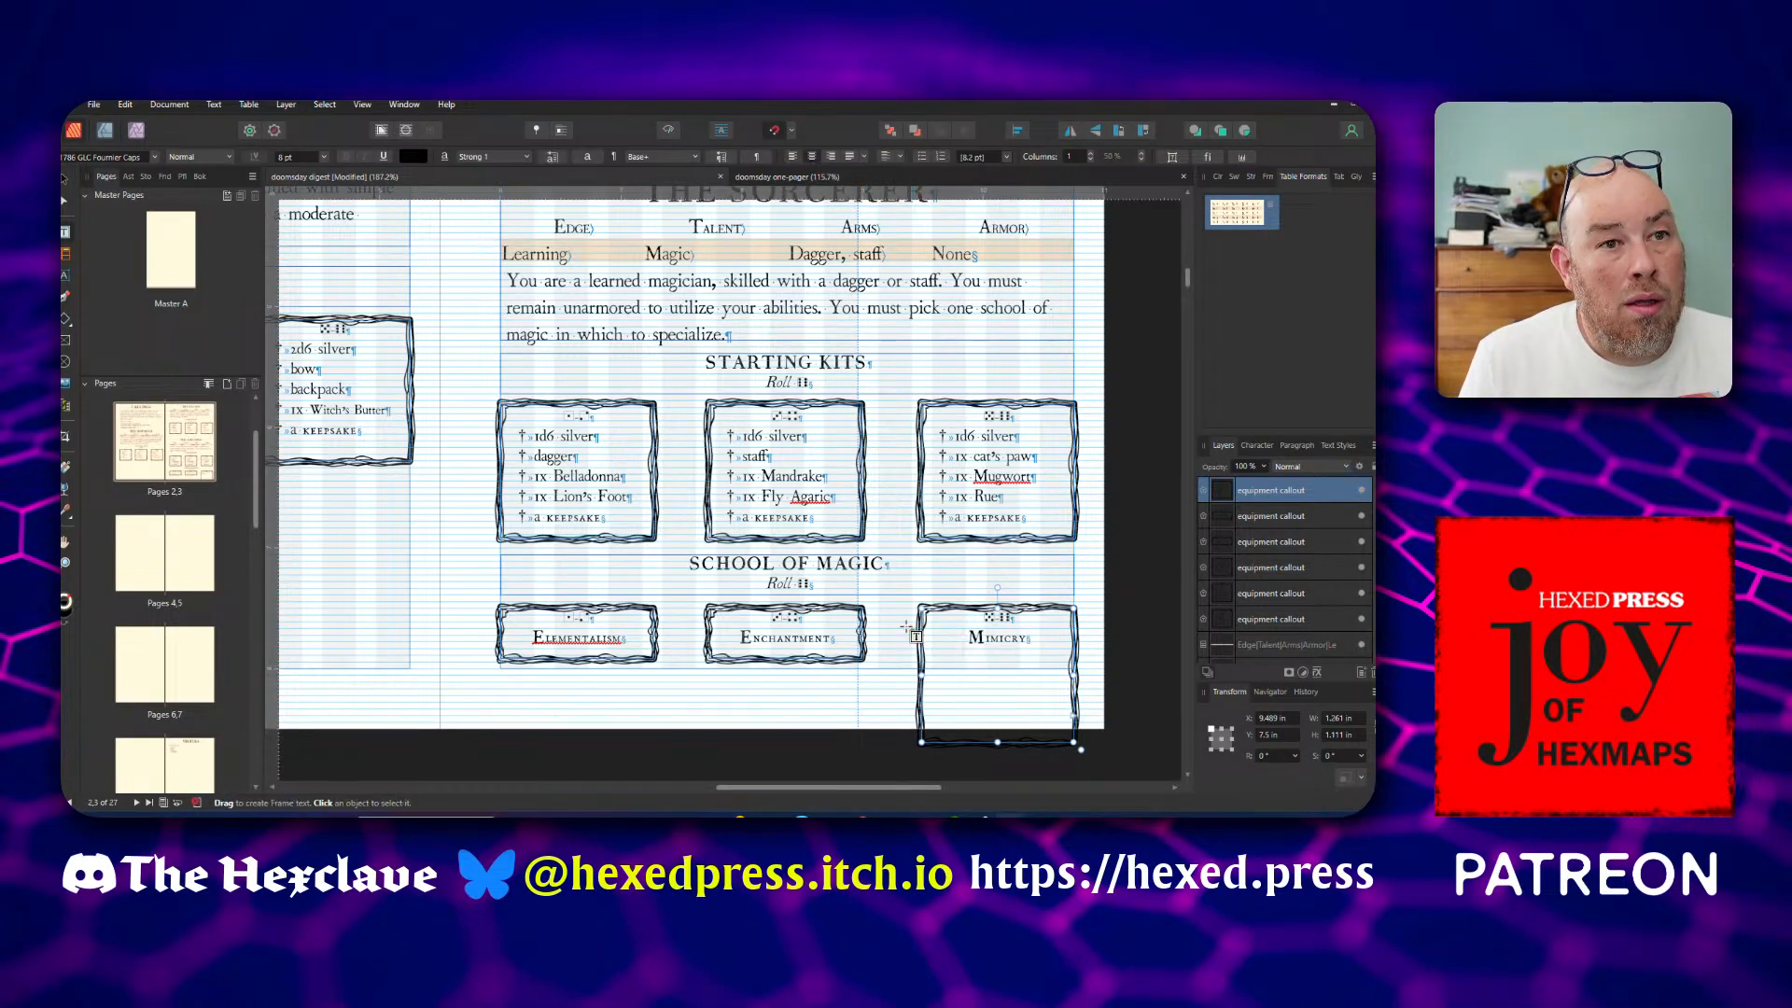
{"action": "double_click", "coordinate": [996, 743]}
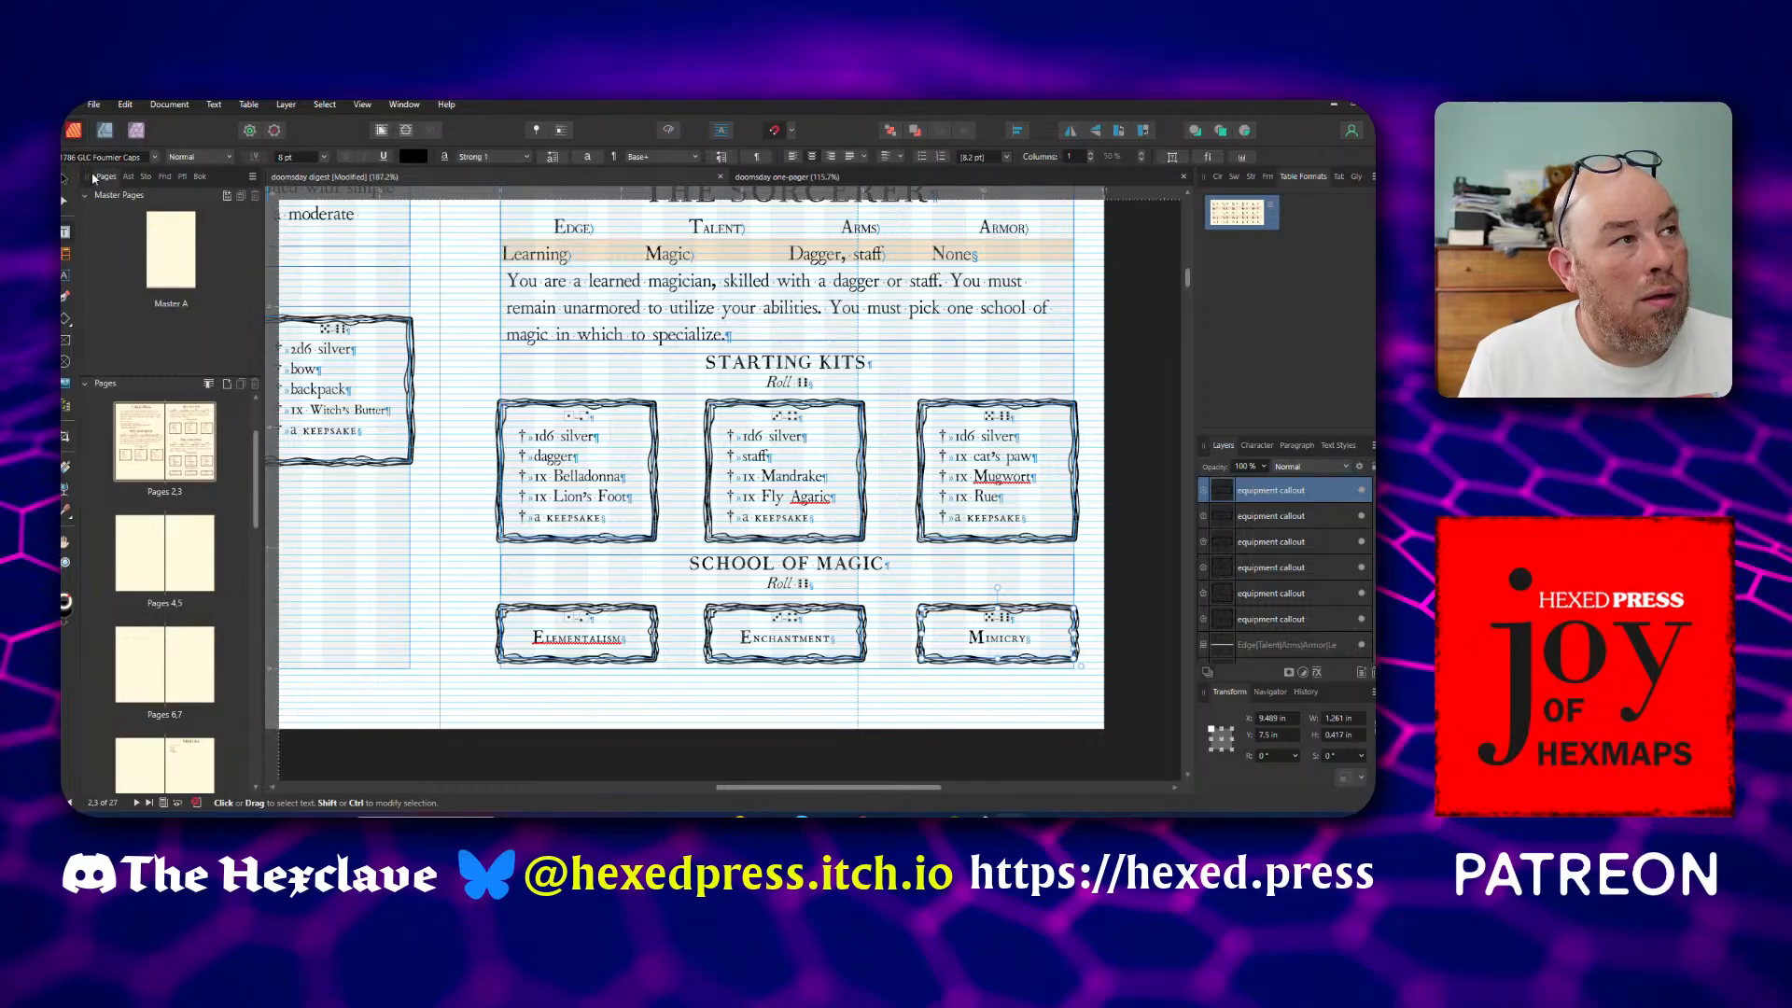
Deselect the Mimicry callout and save the digest document
{"action": "left_click", "coordinate": [63, 183]}
{"action": "left_click", "coordinate": [446, 618]}
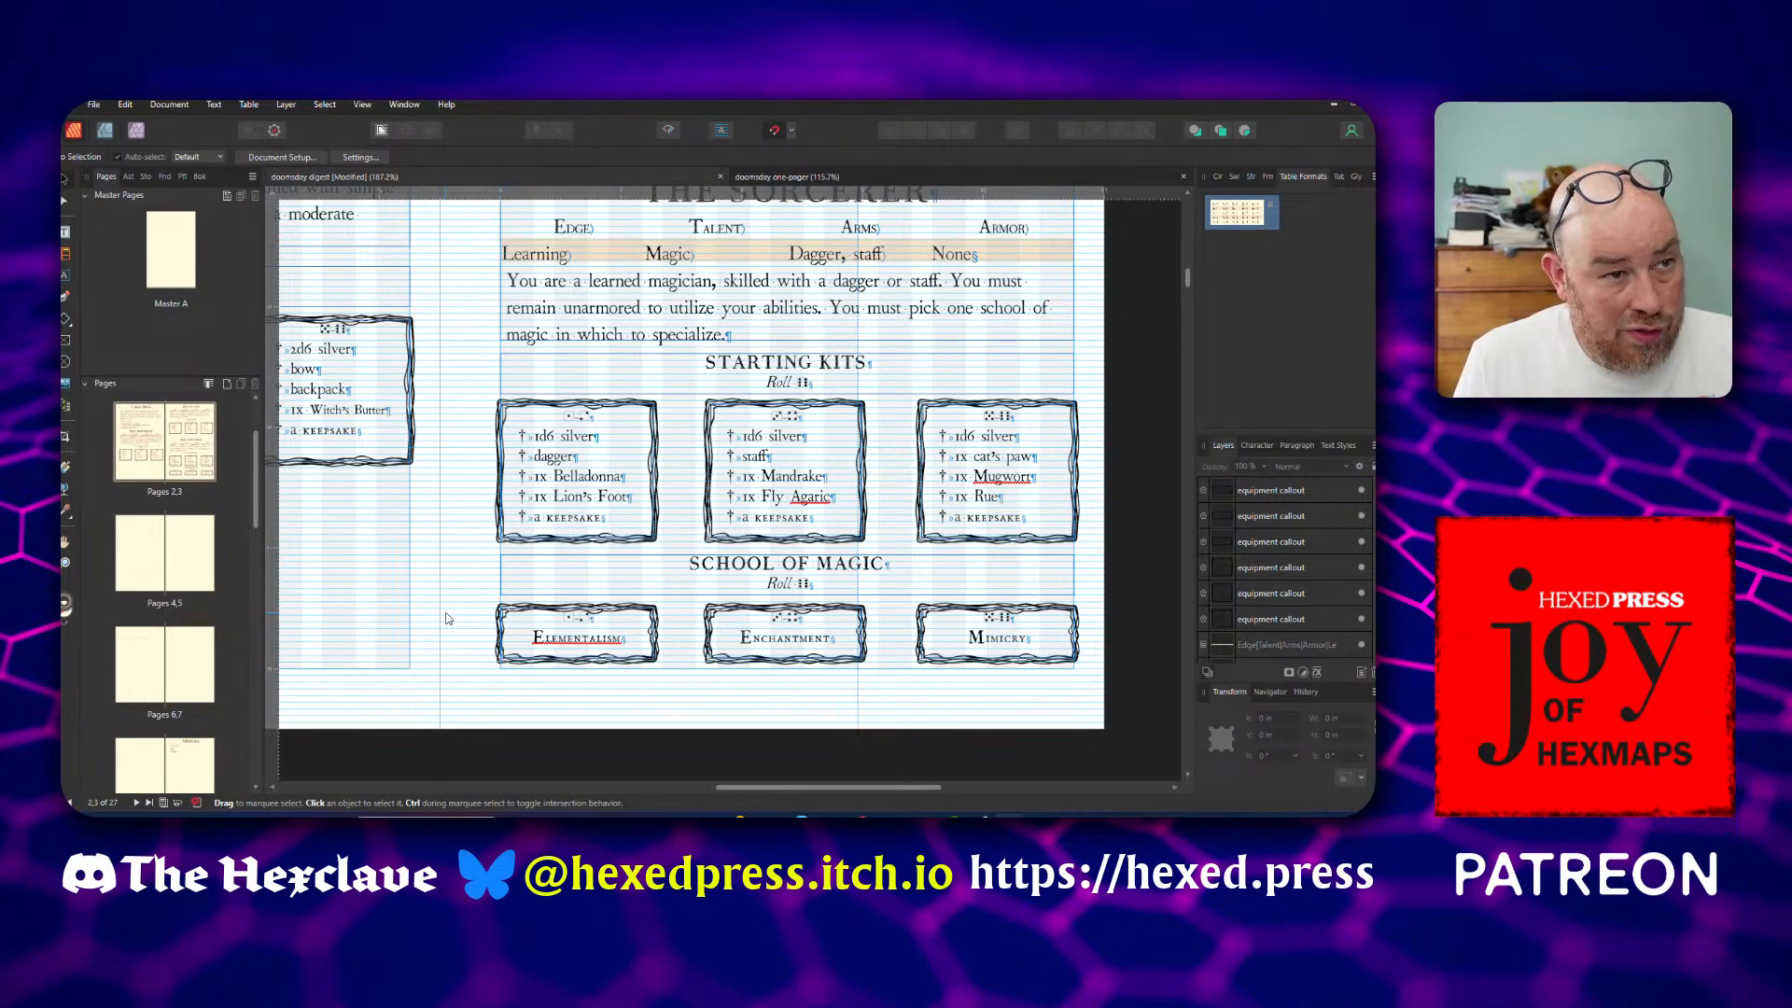
{"action": "scroll", "coordinate": [446, 618], "scroll_direction": "down", "scroll_amount": 3}
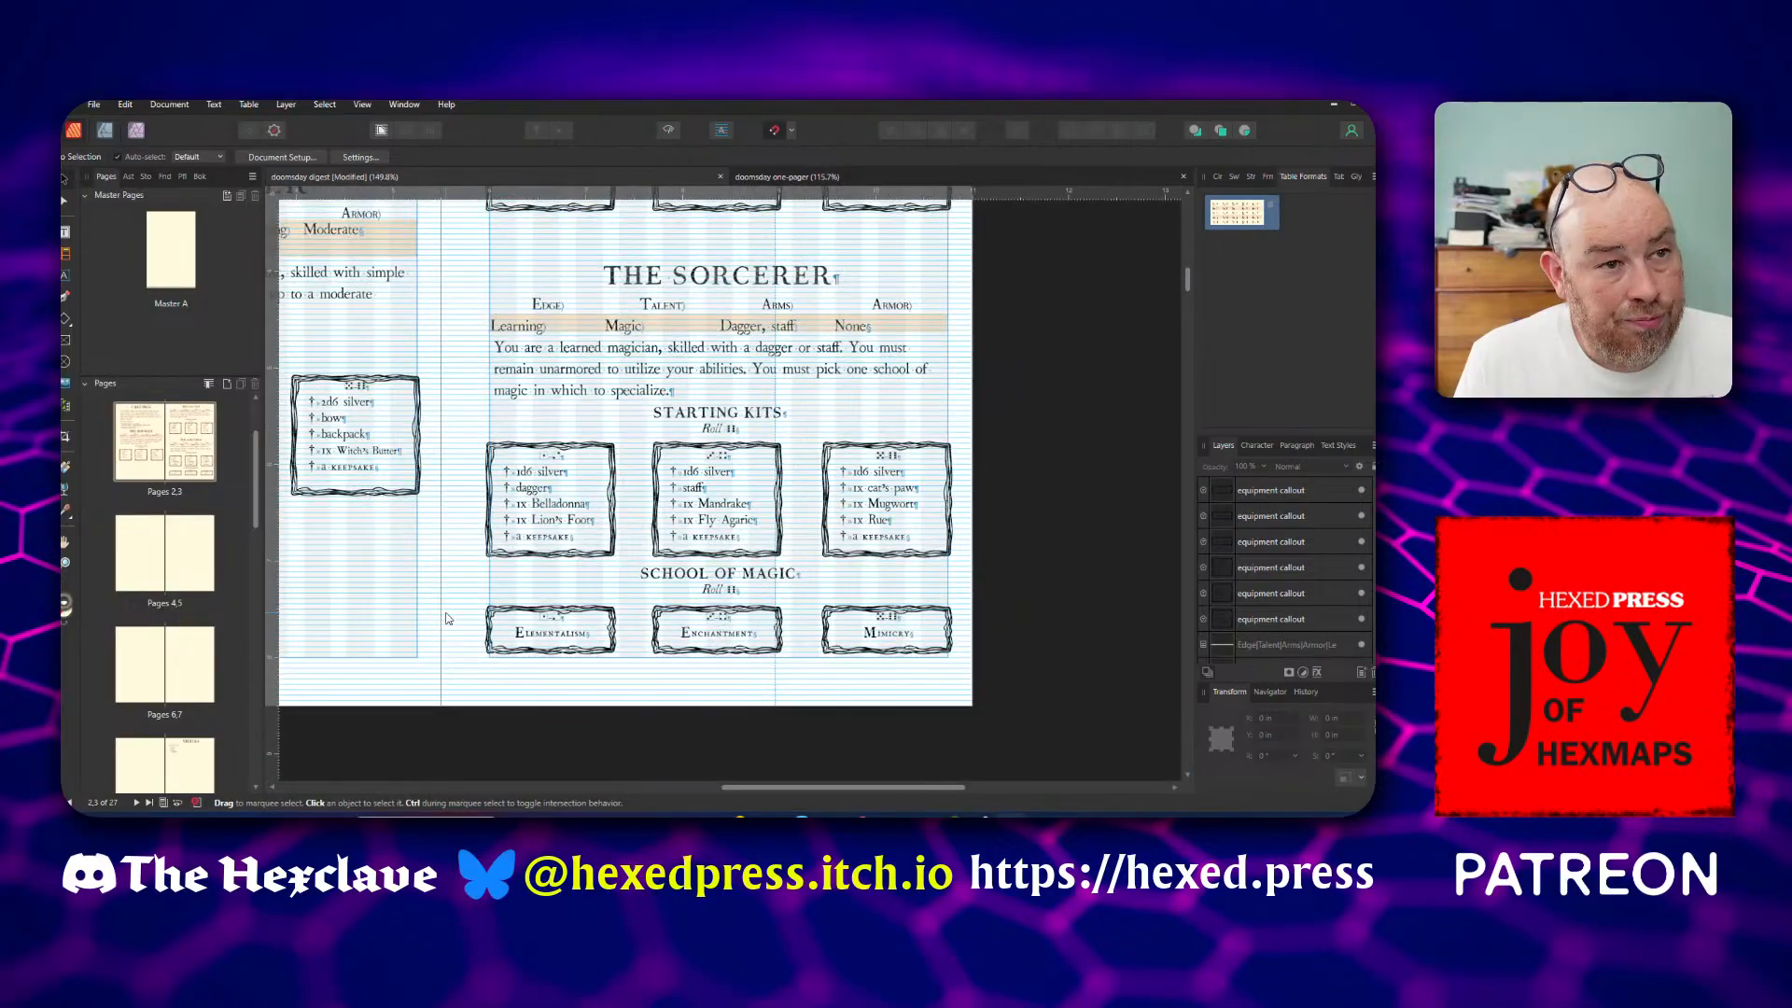
{"action": "key", "text": "ctrl+s"}
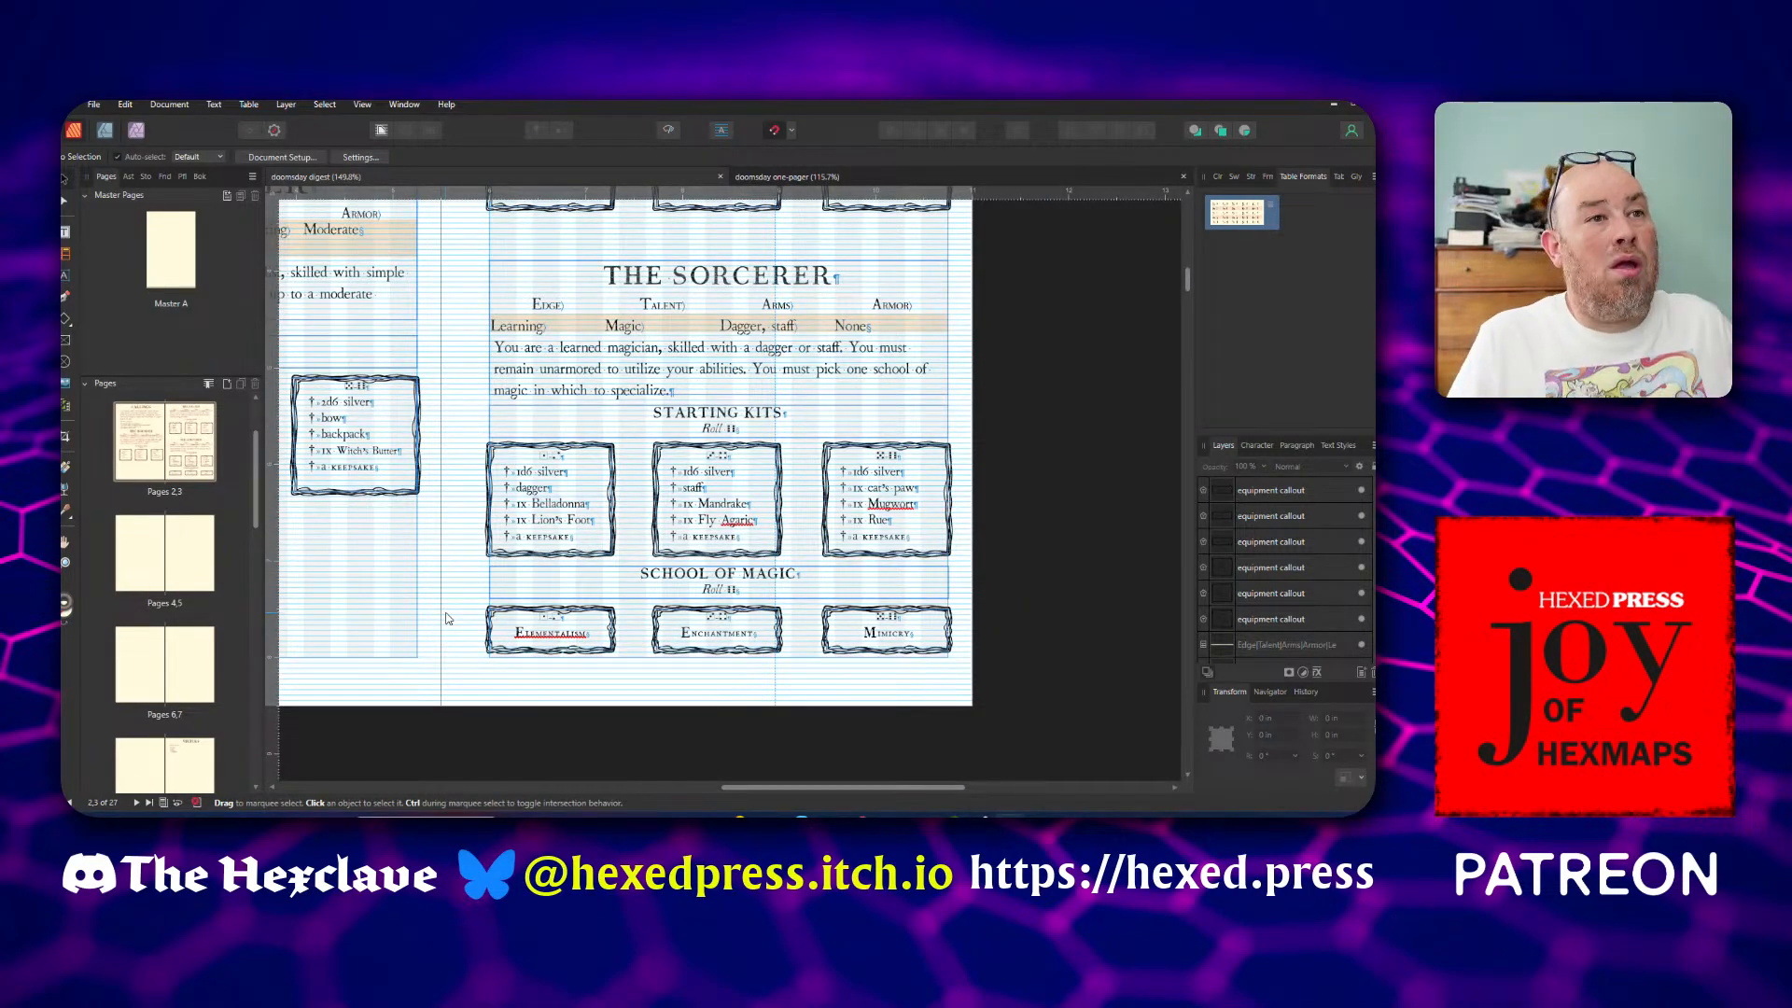
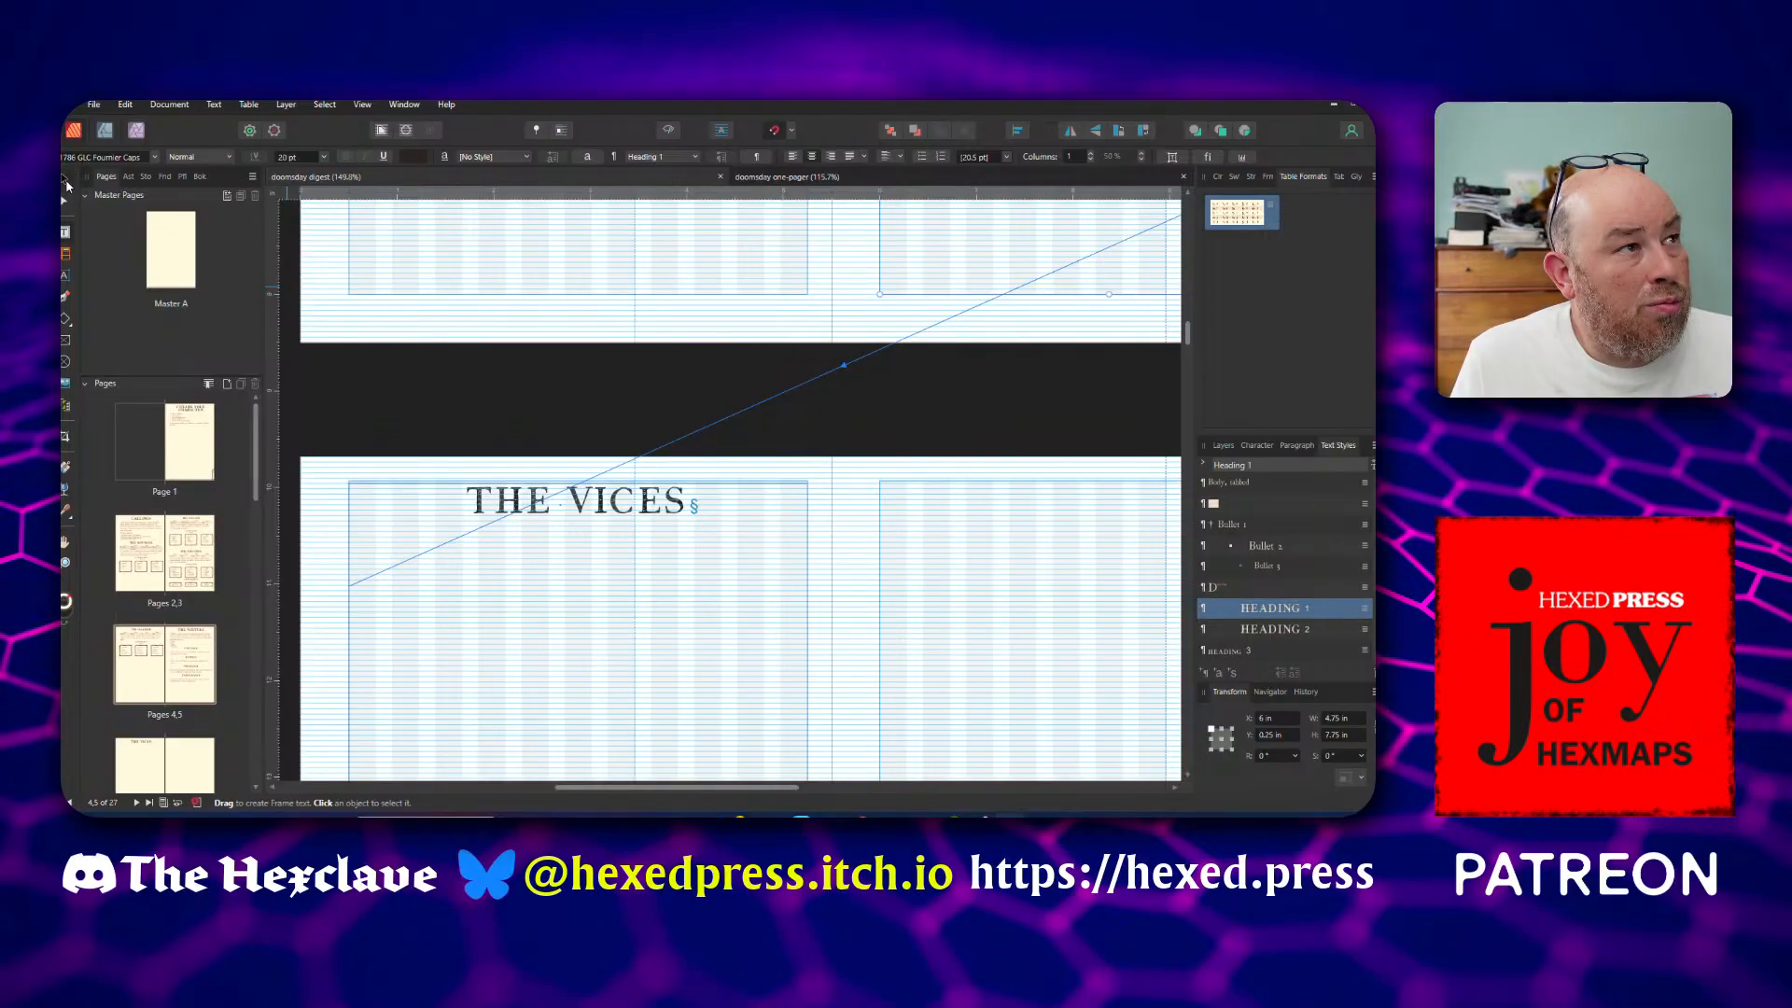
Snap the top of The Vices text frame to the page margin and paste the Vice description as a paragraph below the heading
{"action": "left_click", "coordinate": [537, 532]}
{"action": "left_click_drag", "start_coordinate": [580, 485], "coordinate": [579, 479]}
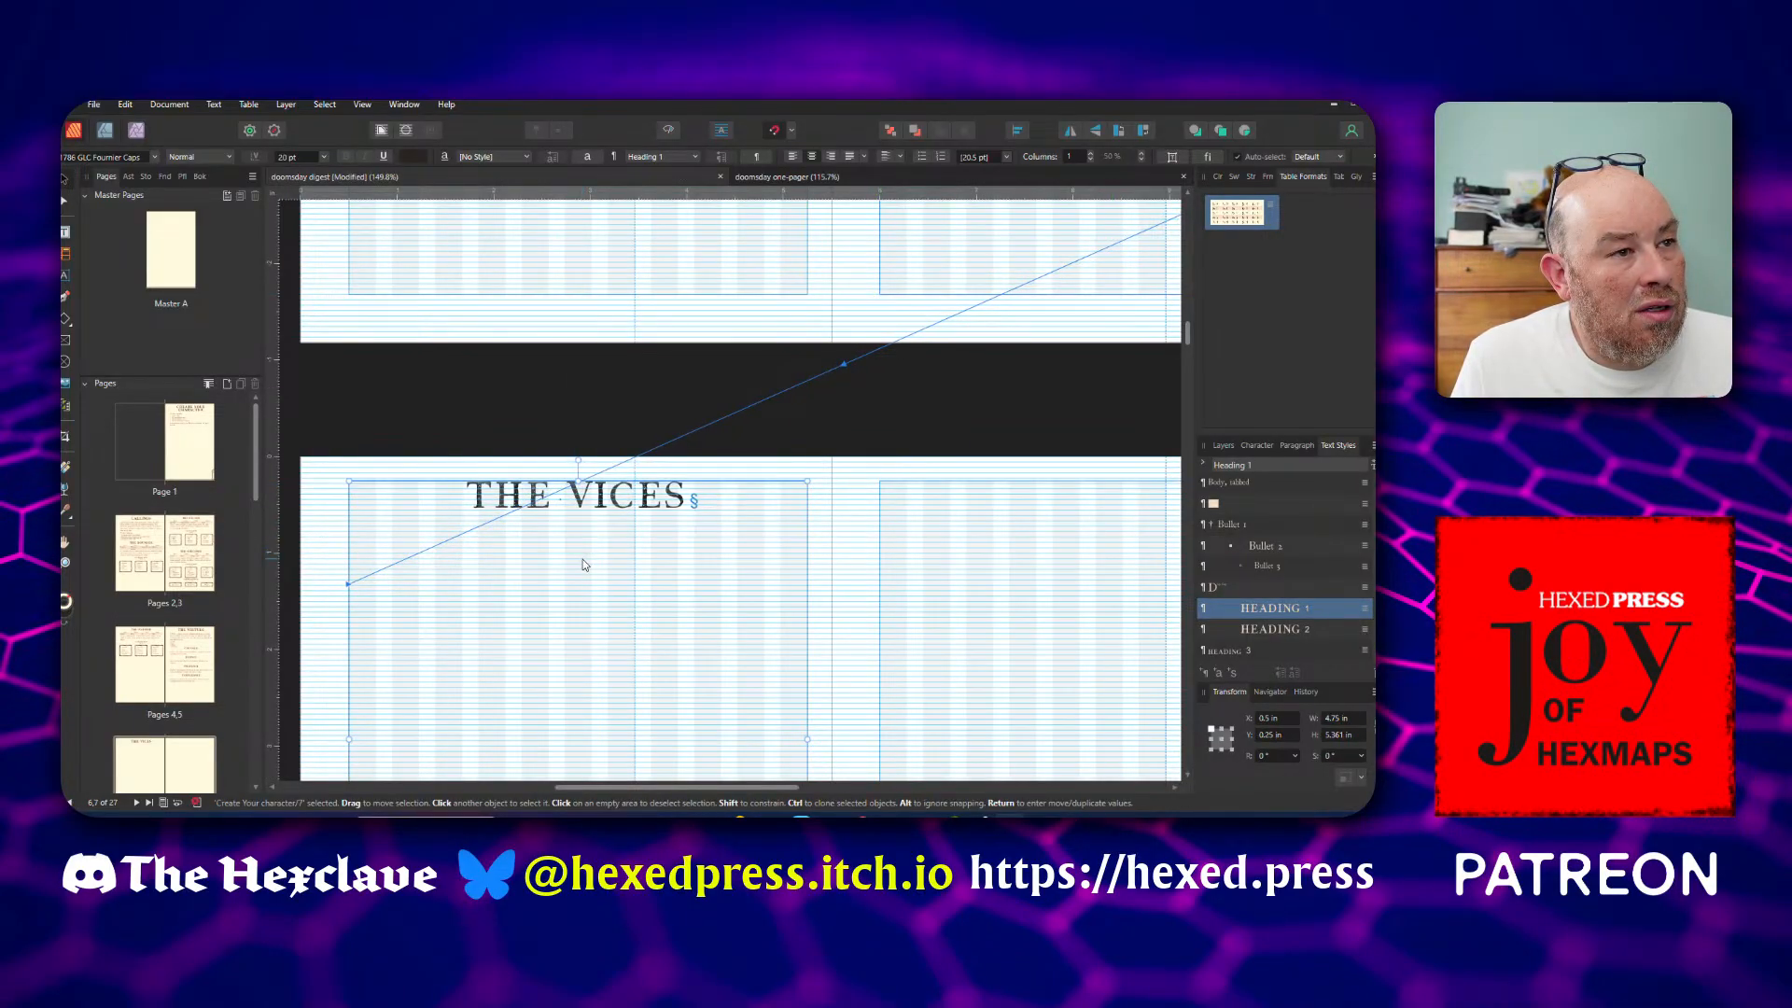
{"action": "double_click", "coordinate": [715, 516]}
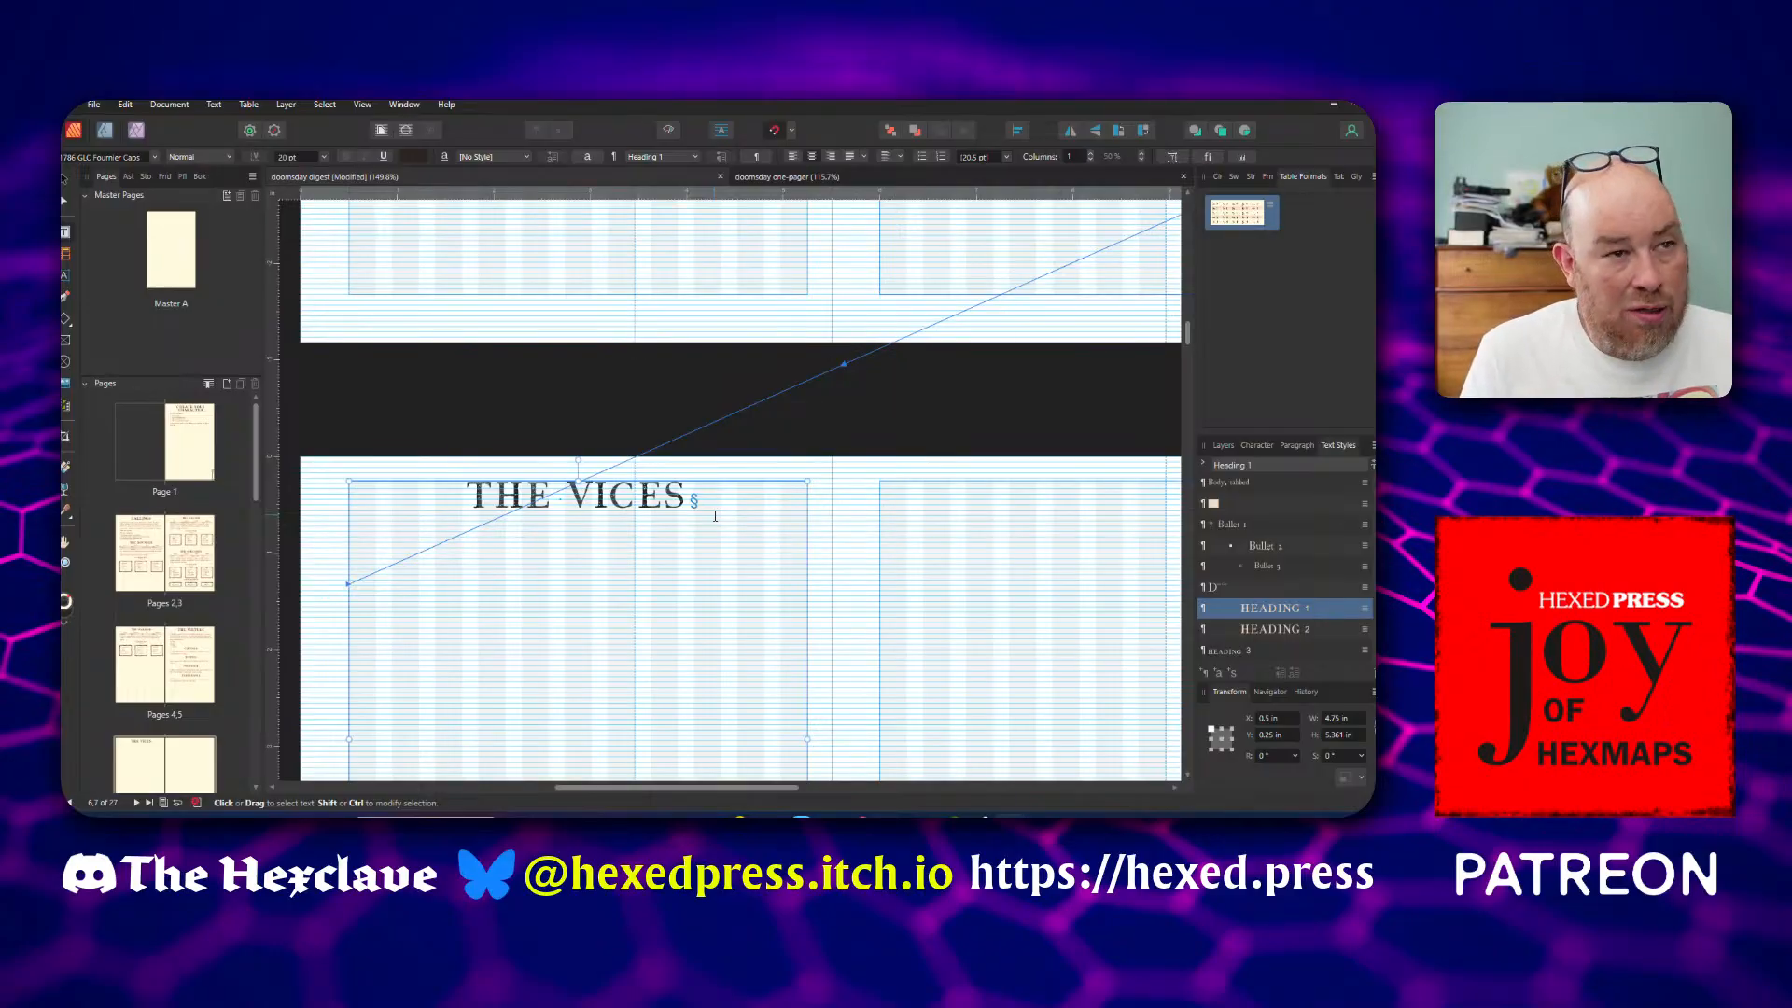
{"action": "key", "text": "BackSpace"}
{"action": "type", "text": "S"}
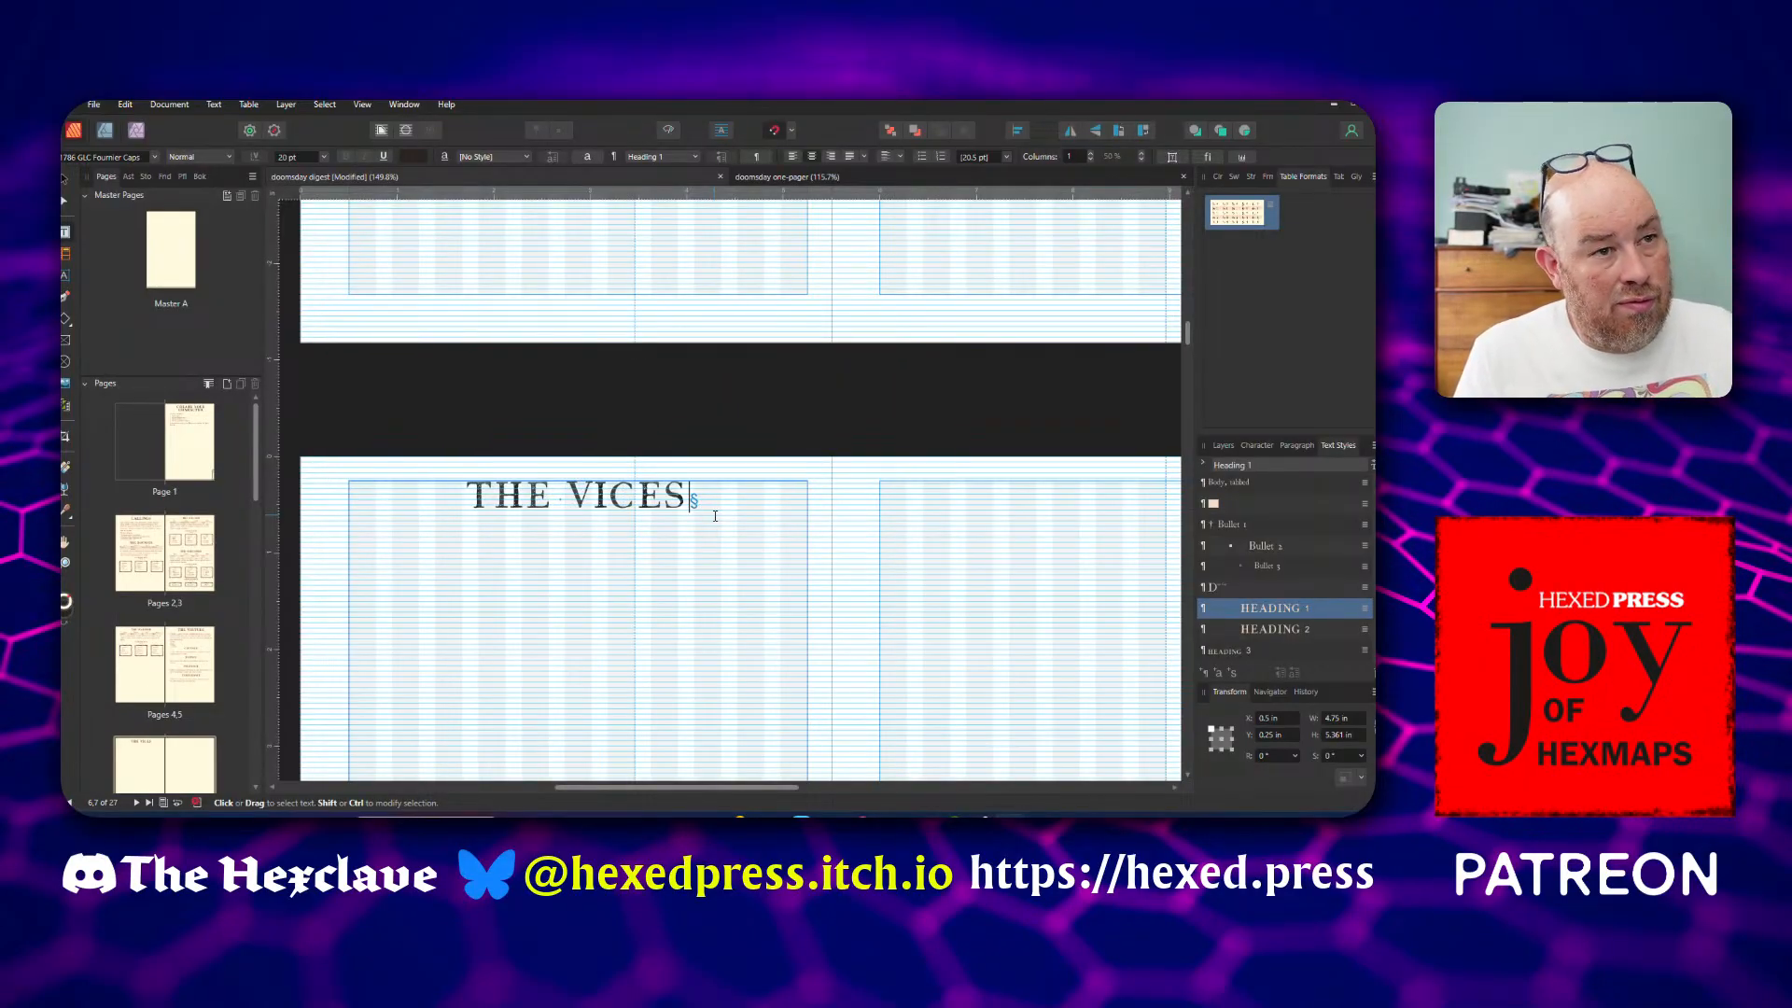
{"action": "key", "text": "Return"}
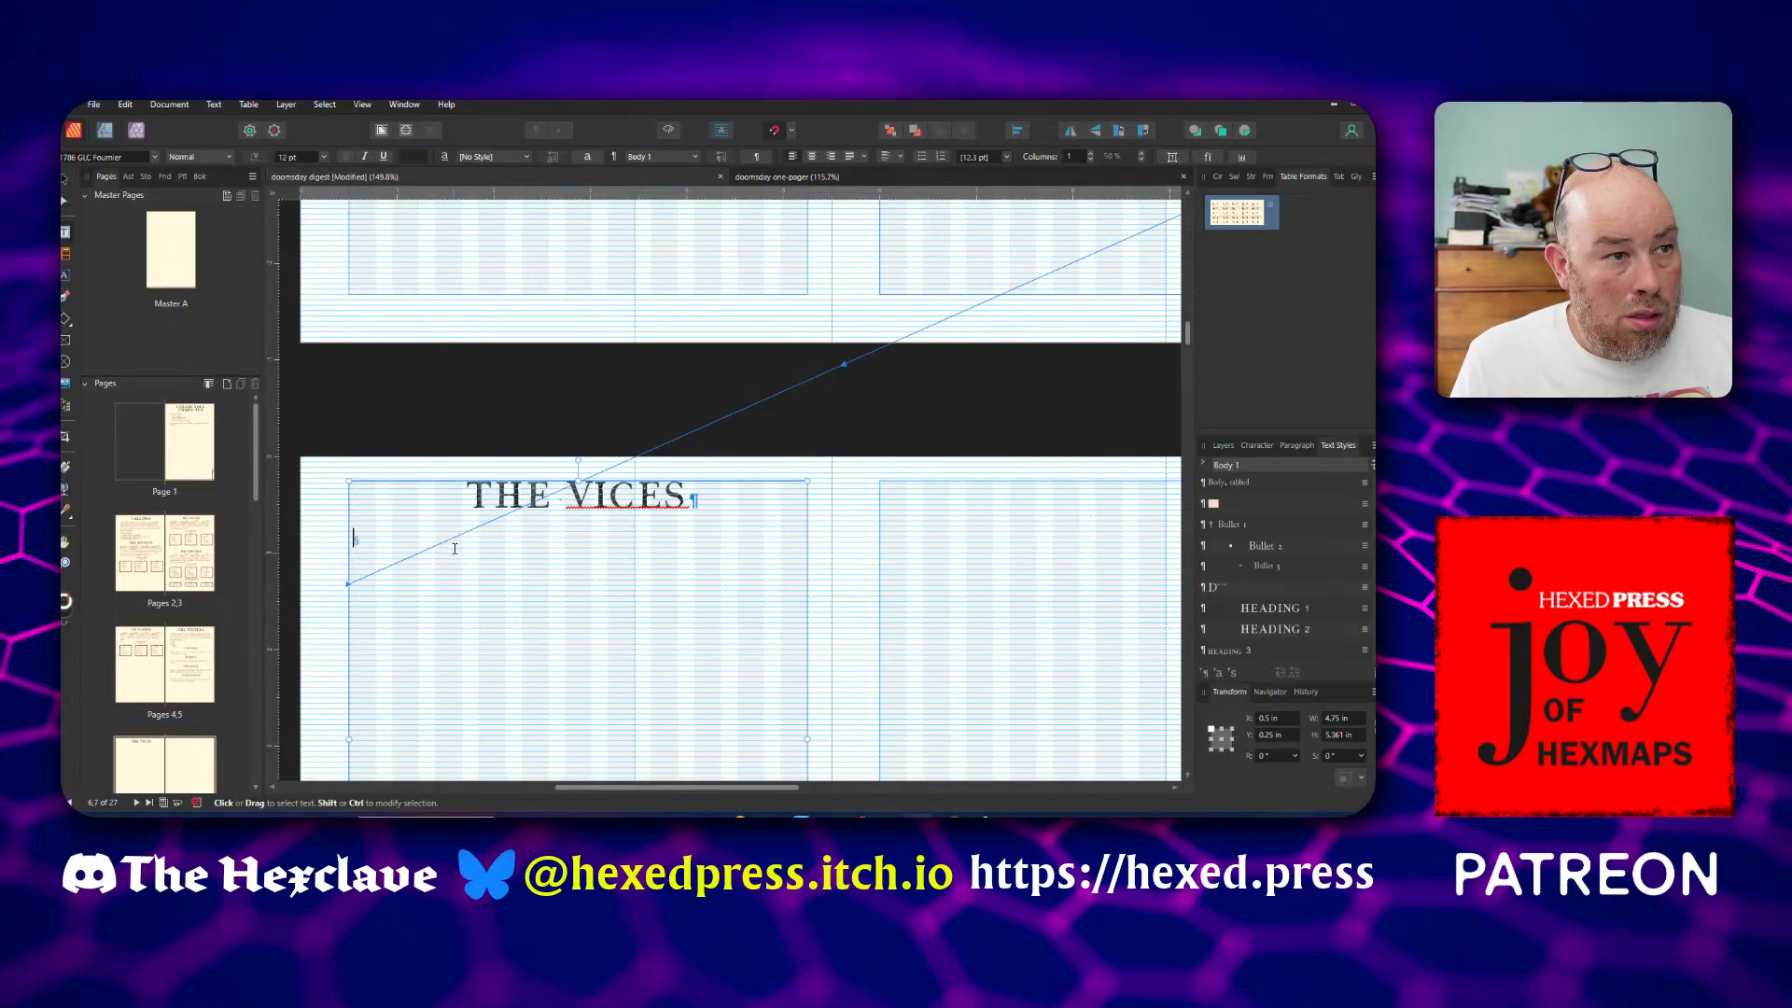
{"action": "key", "text": "ctrl+v"}
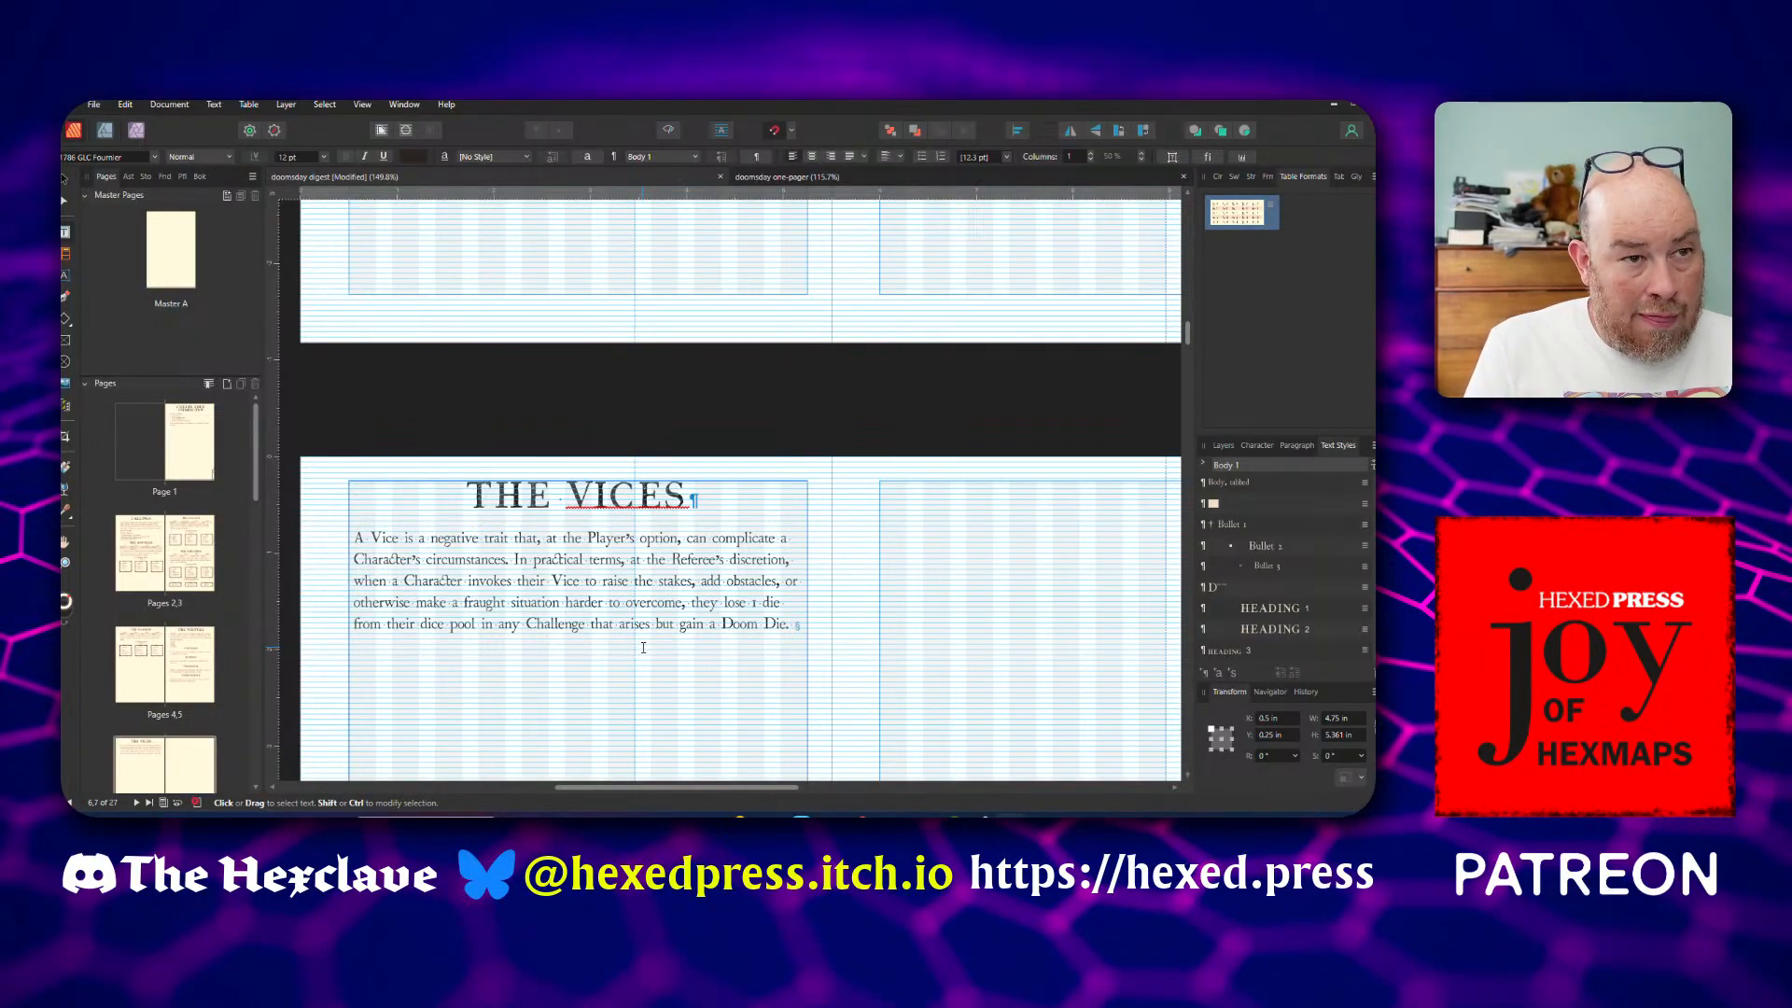
Finish the Vice description with the sentence "There are four vices:" and start a new paragraph after it
{"action": "key", "text": "Return"}
{"action": "type", "text": "There are f"}
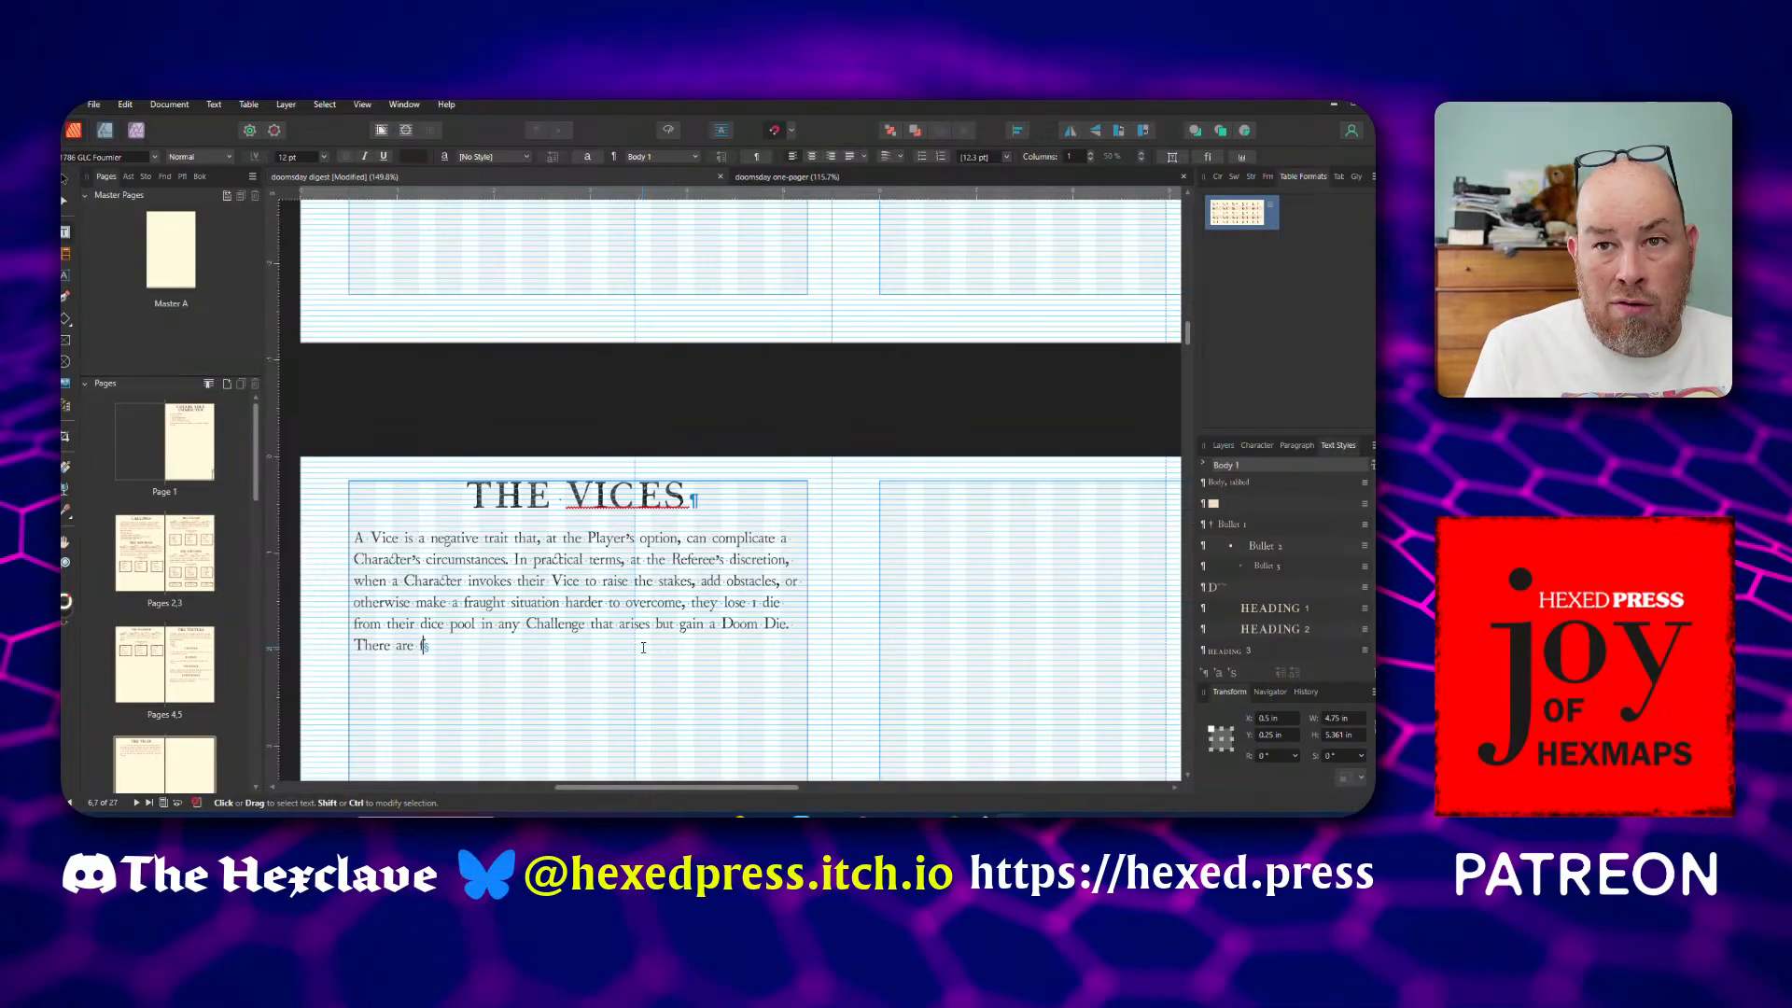
{"action": "type", "text": "our vices:"}
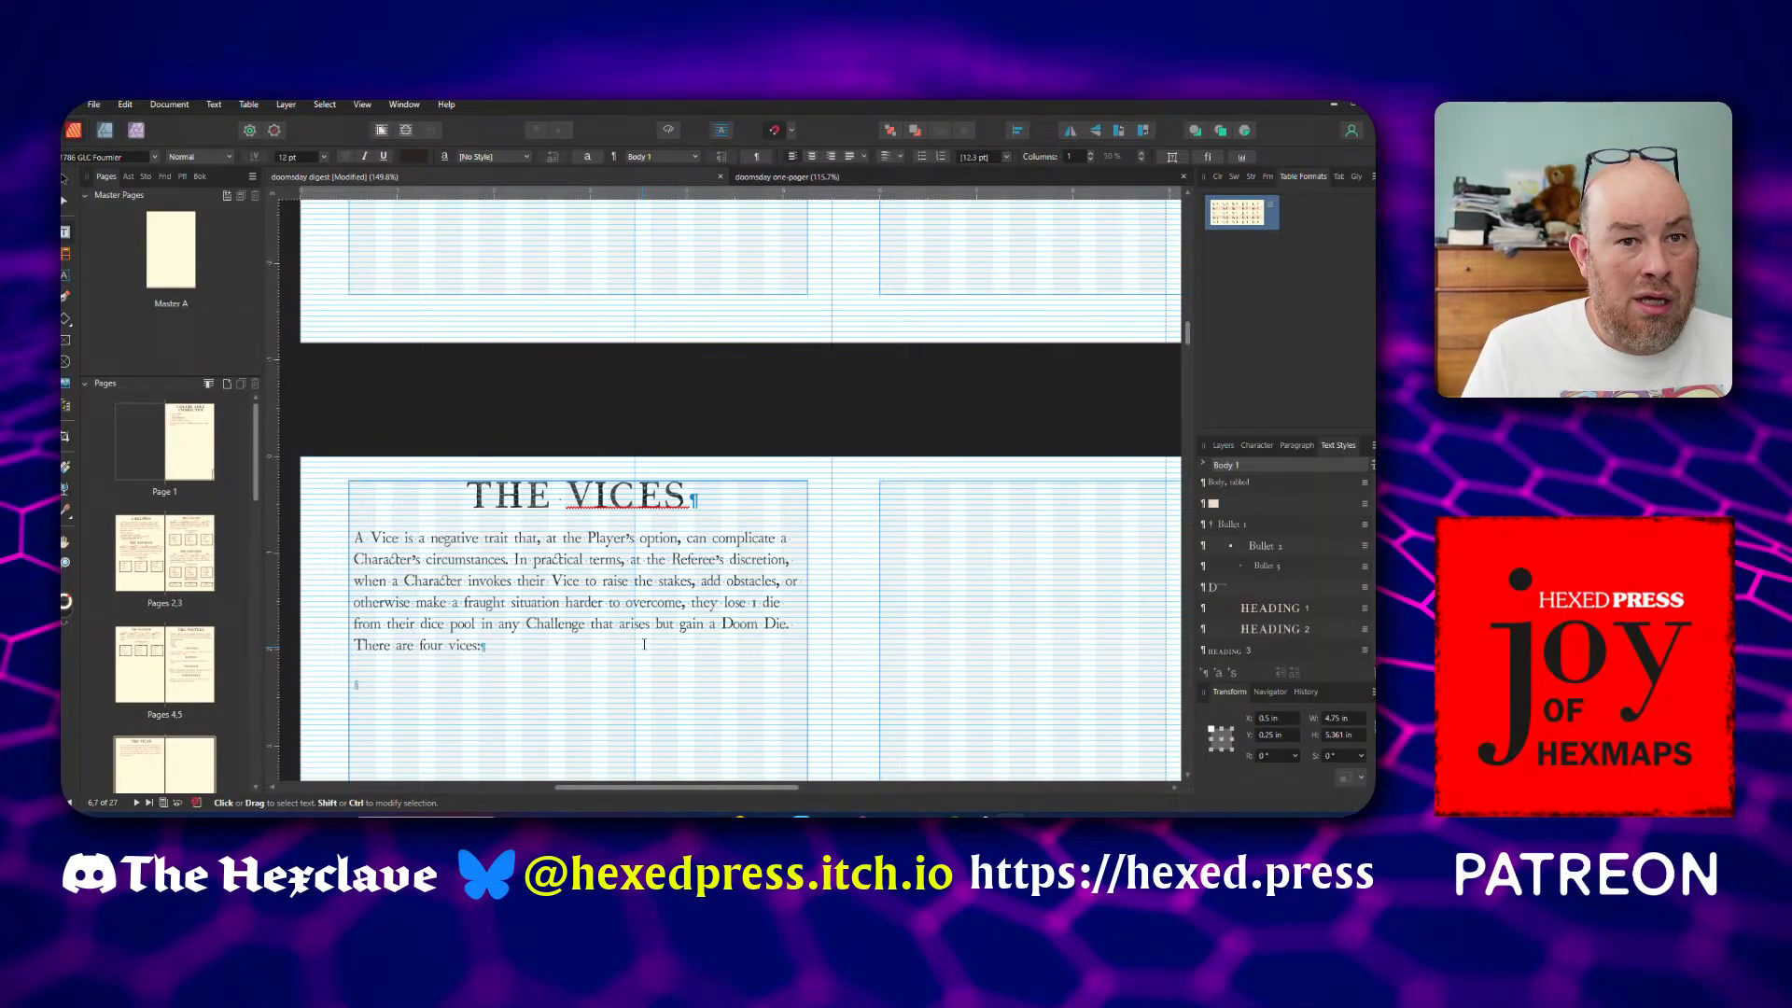
{"action": "key", "text": "Escape"}
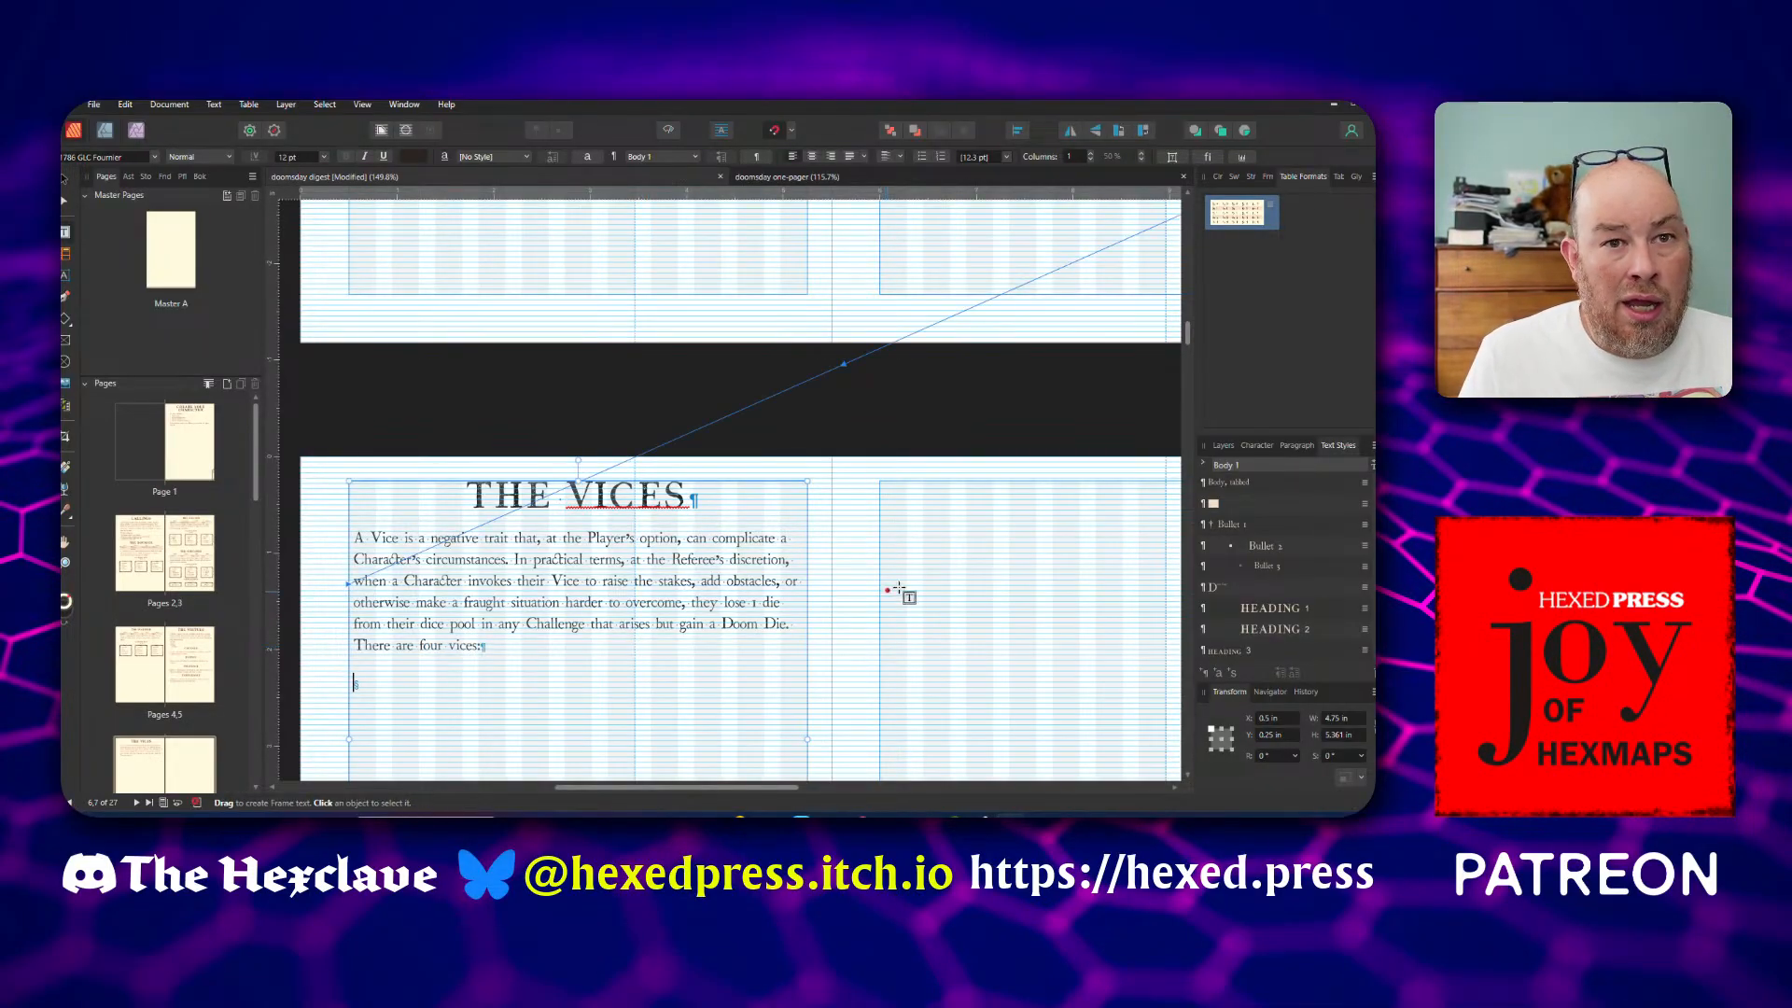
Create a Bullet 1 list of the four vices: Gluttony, Lust, Vainglory and Wrath
{"action": "left_click", "coordinate": [1289, 525]}
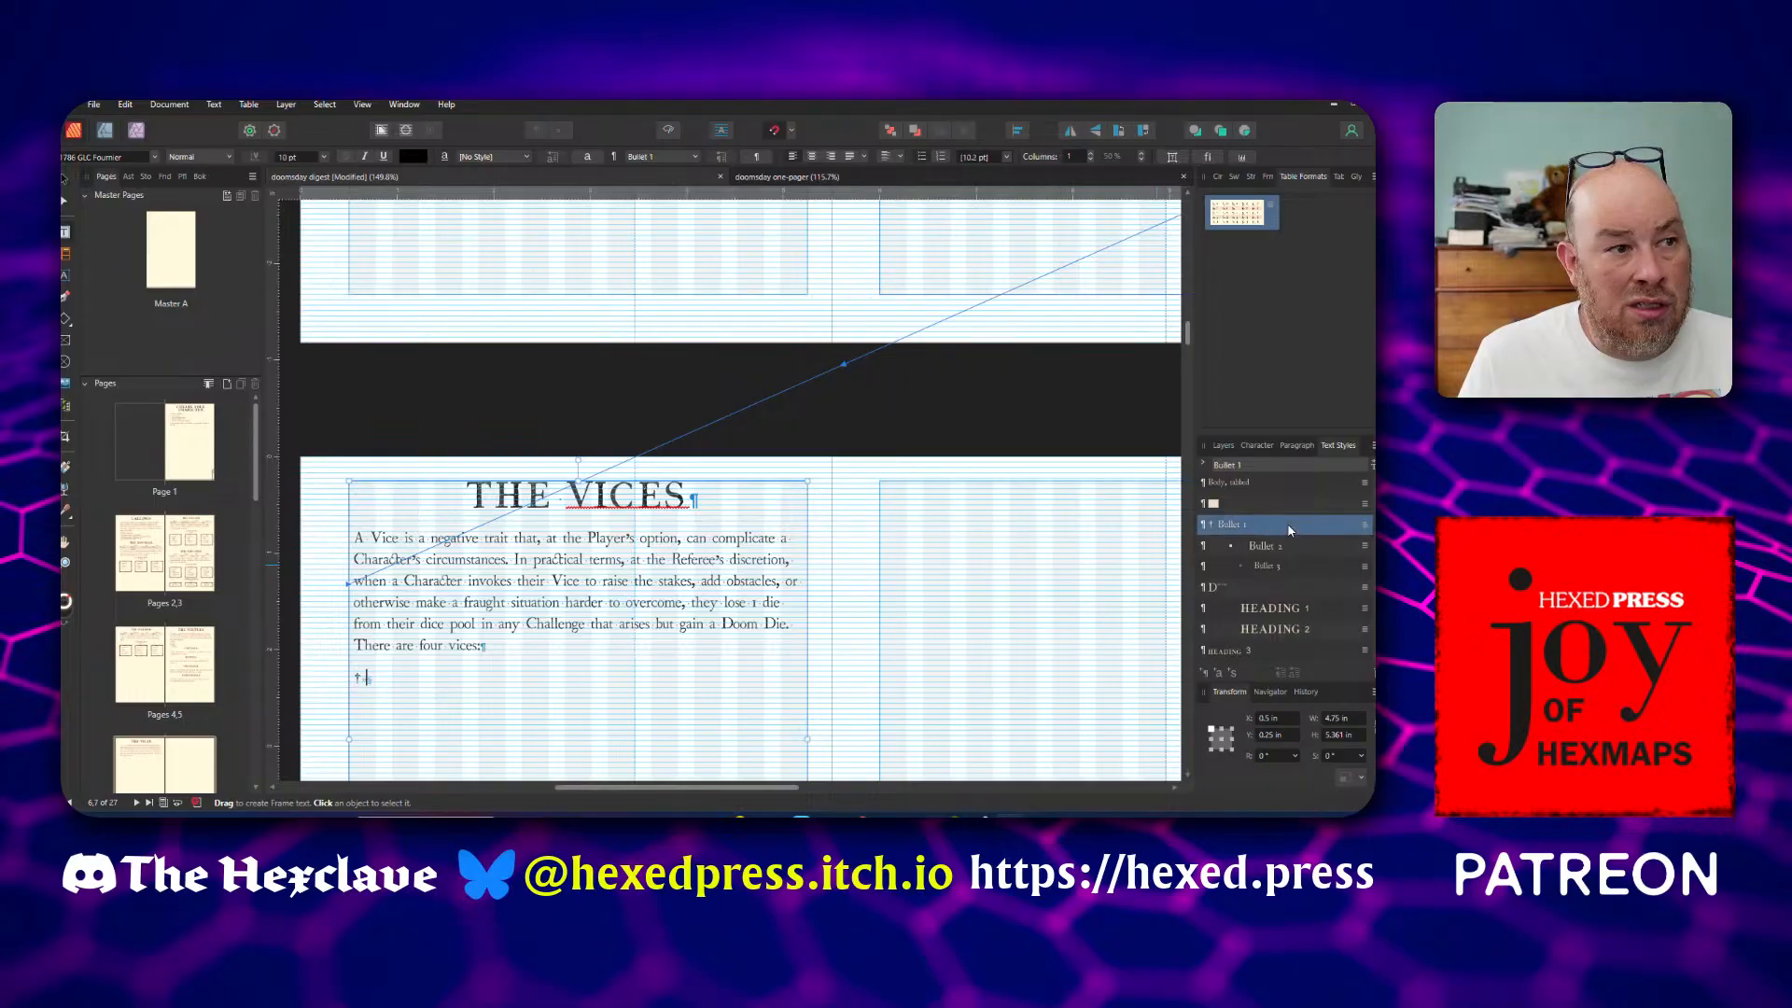
{"action": "type", "text": "Gl"}
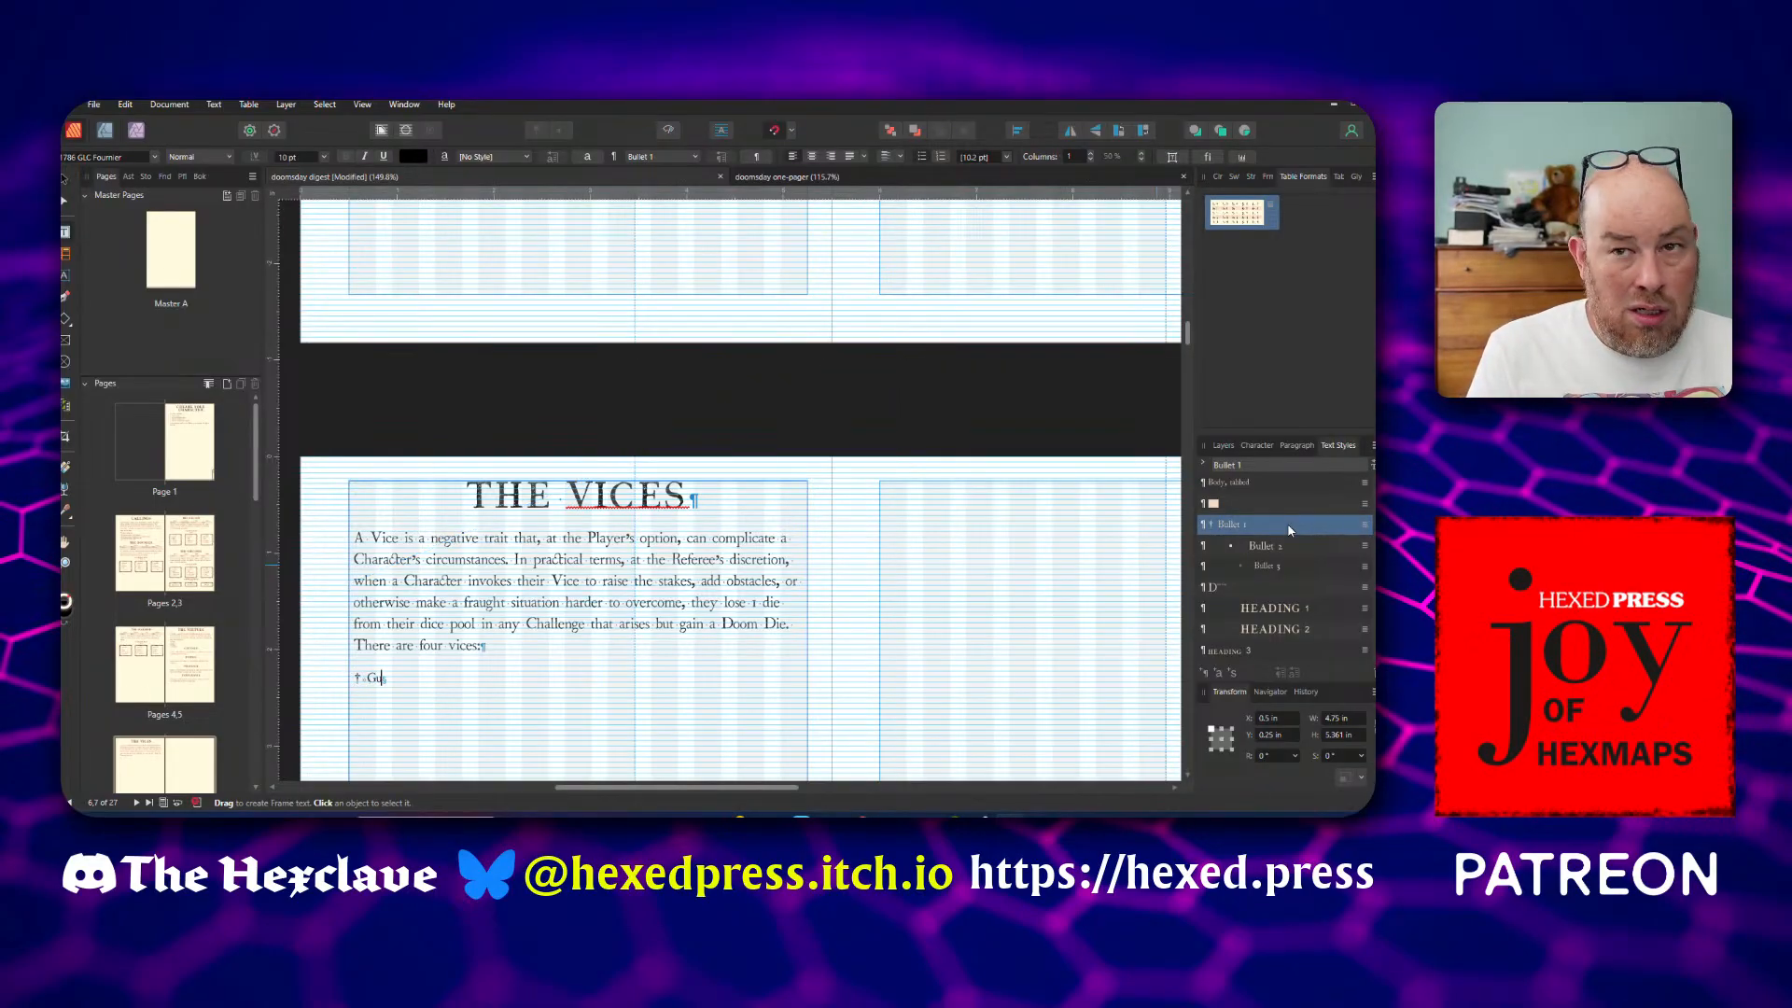
{"action": "type", "text": "uttony"}
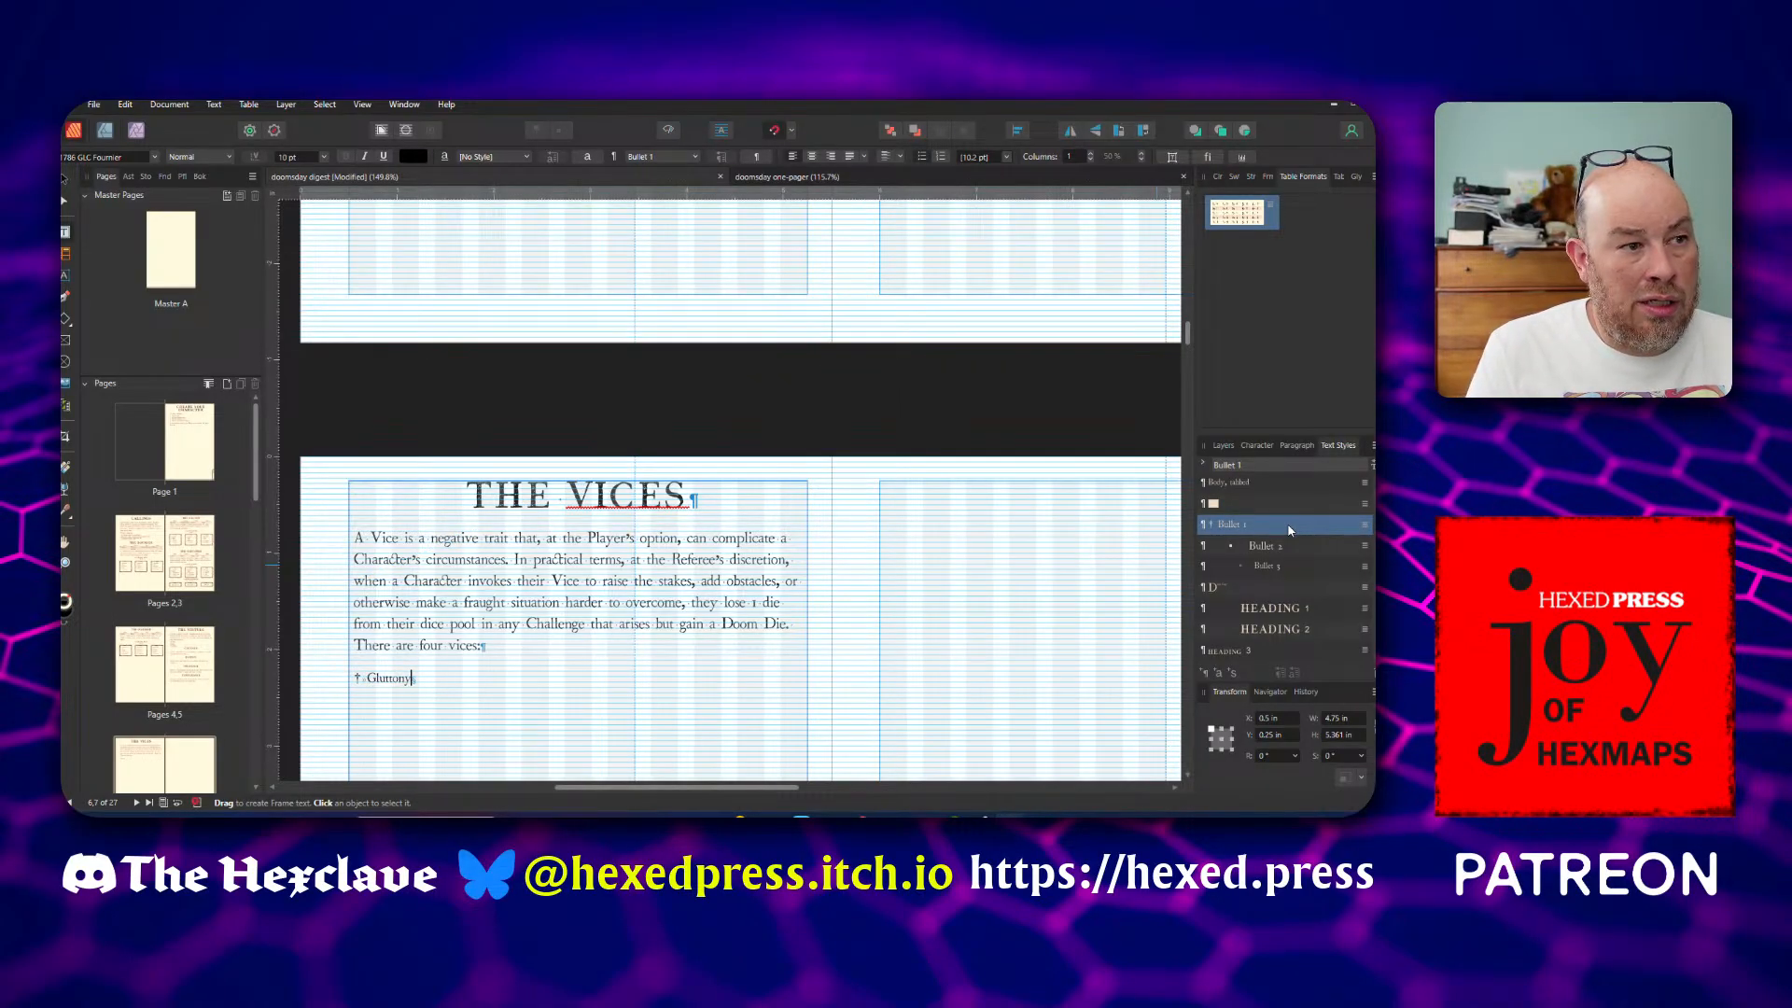
{"action": "key", "text": "Return"}
{"action": "type", "text": "L"}
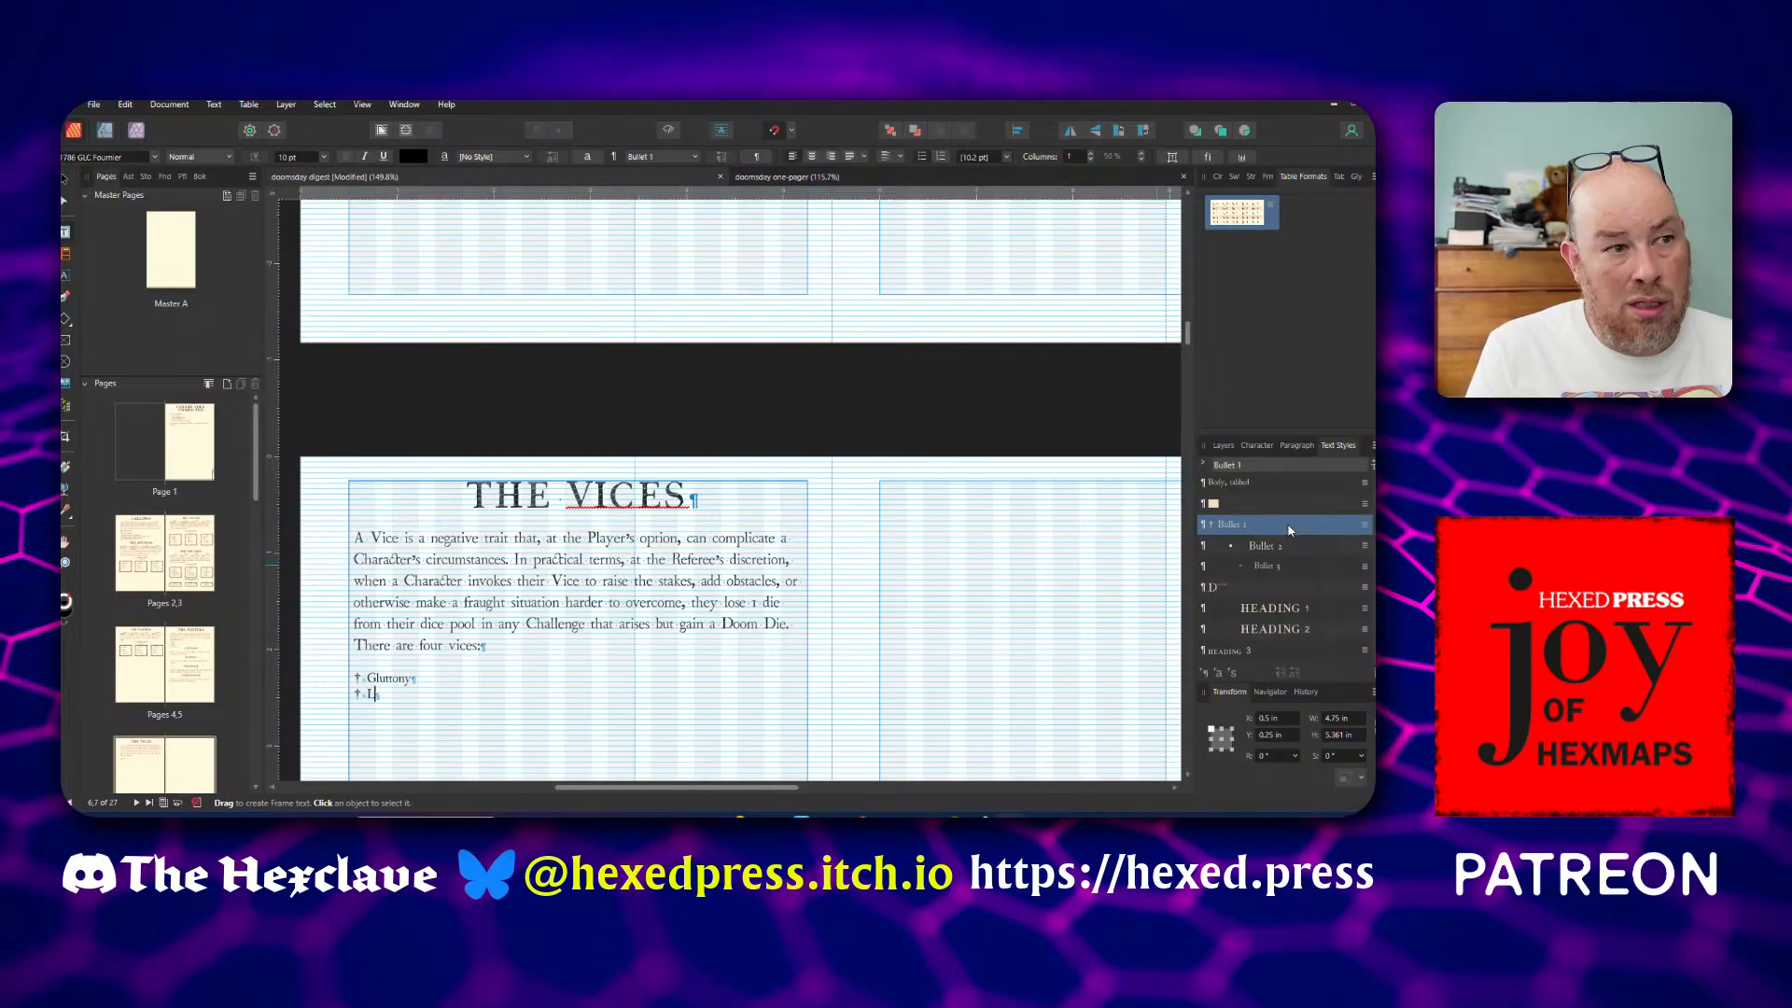
{"action": "type", "text": "ust"}
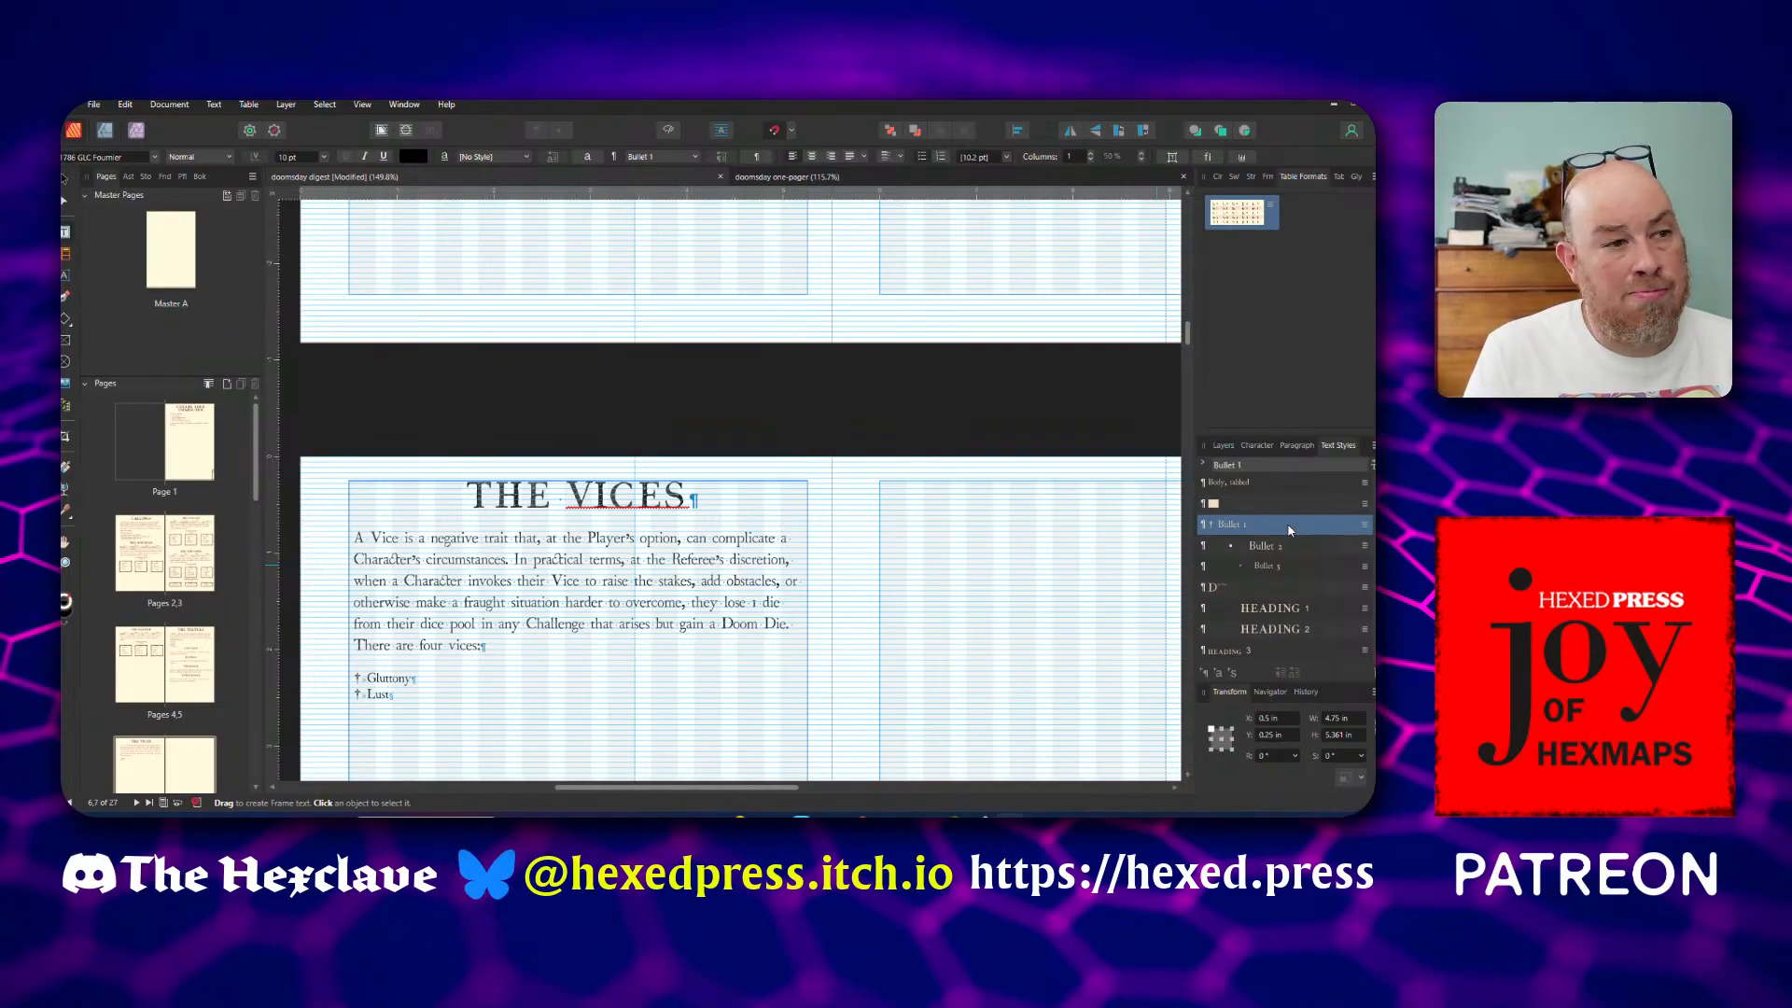
{"action": "key", "text": "Return"}
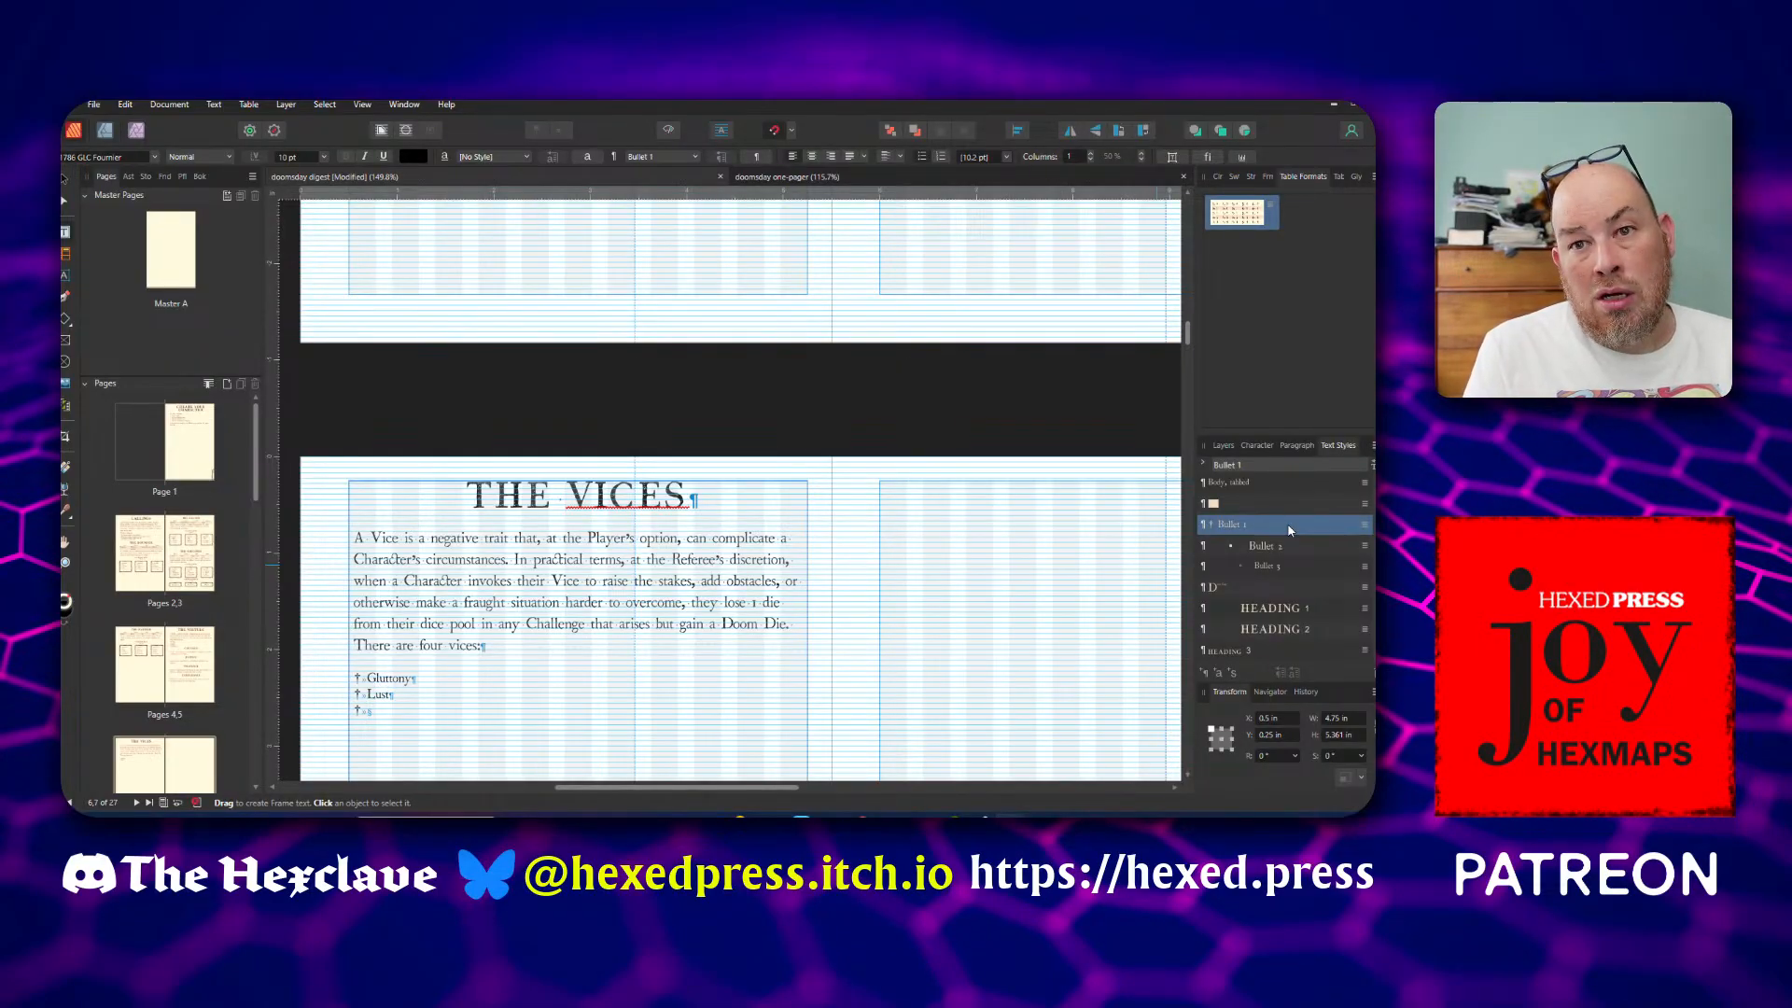
{"action": "type", "text": "V"}
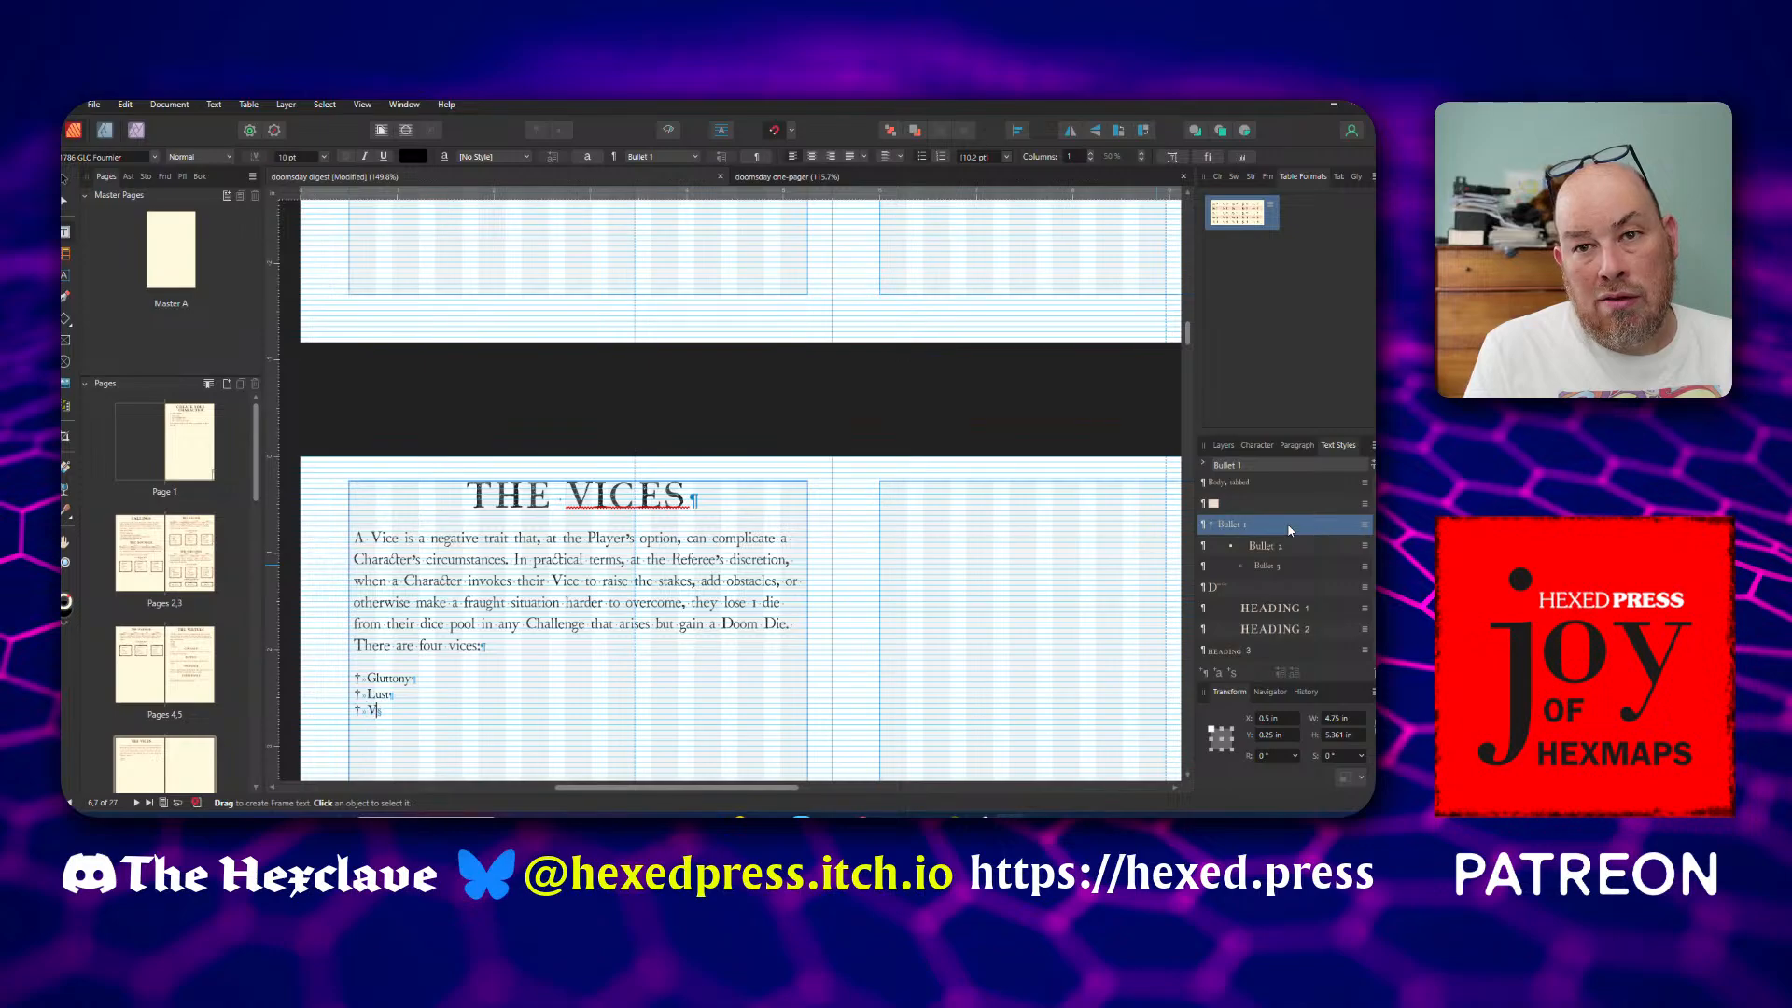
{"action": "type", "text": "ainglory"}
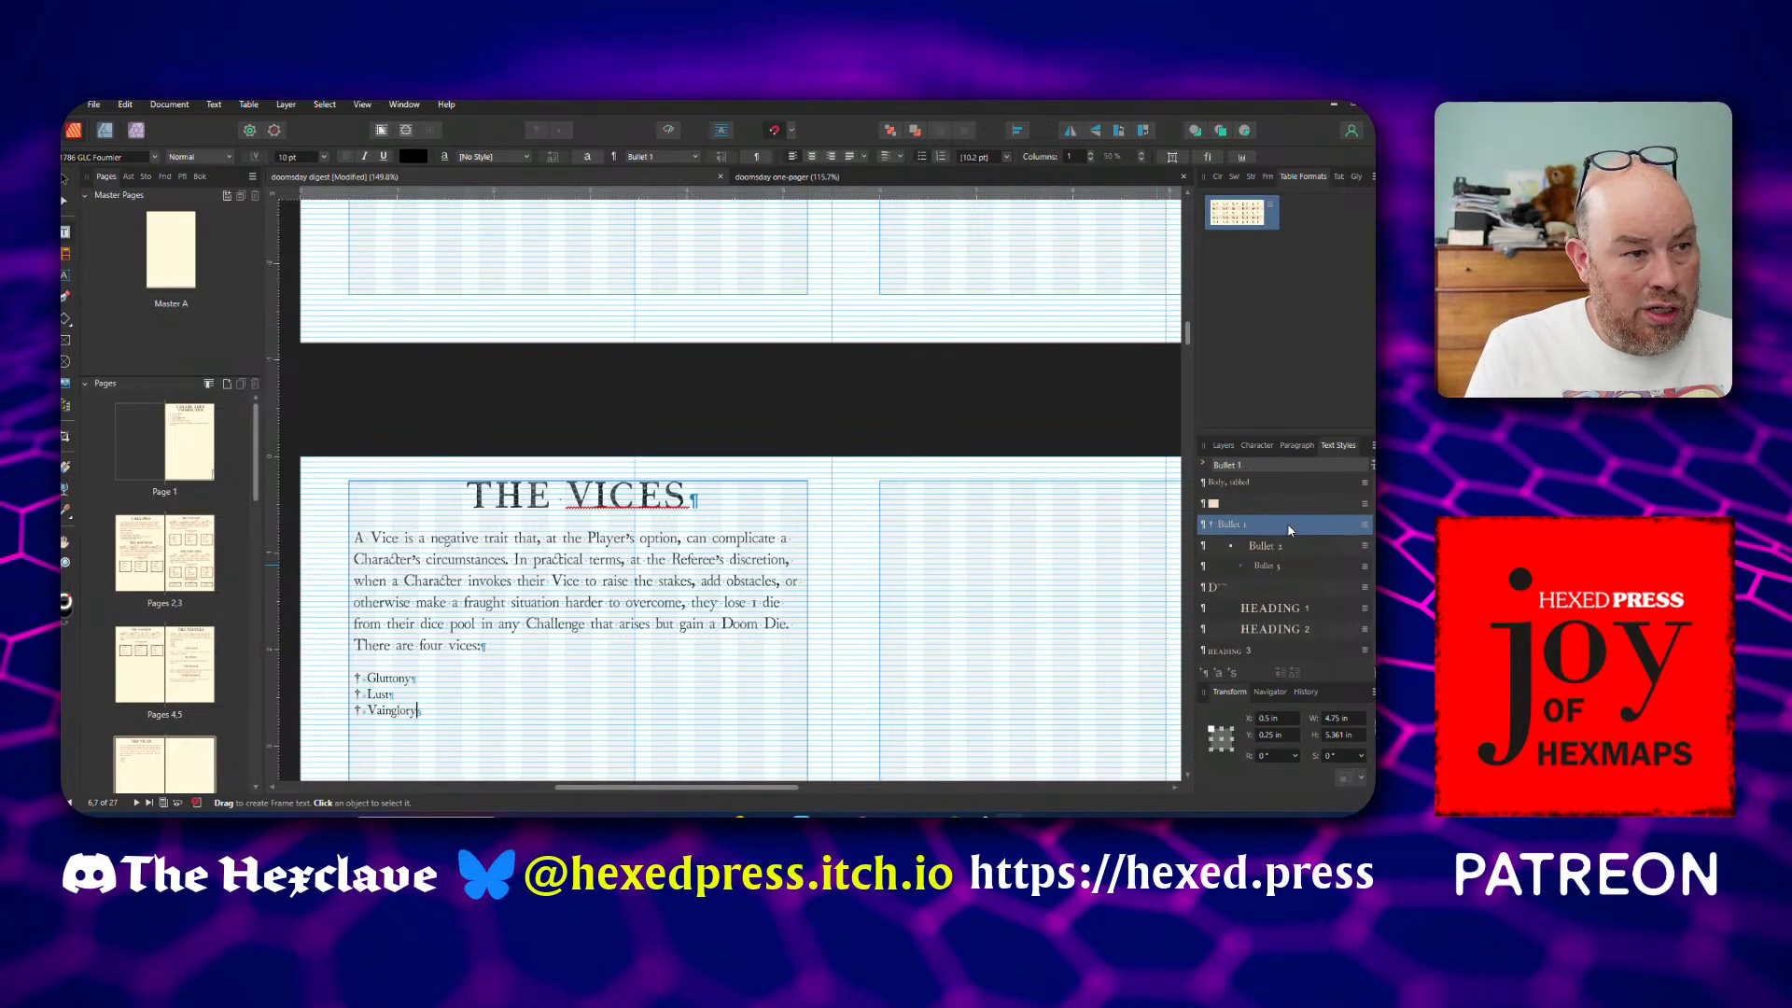
{"action": "key", "text": "Return"}
{"action": "type", "text": "Wrath"}
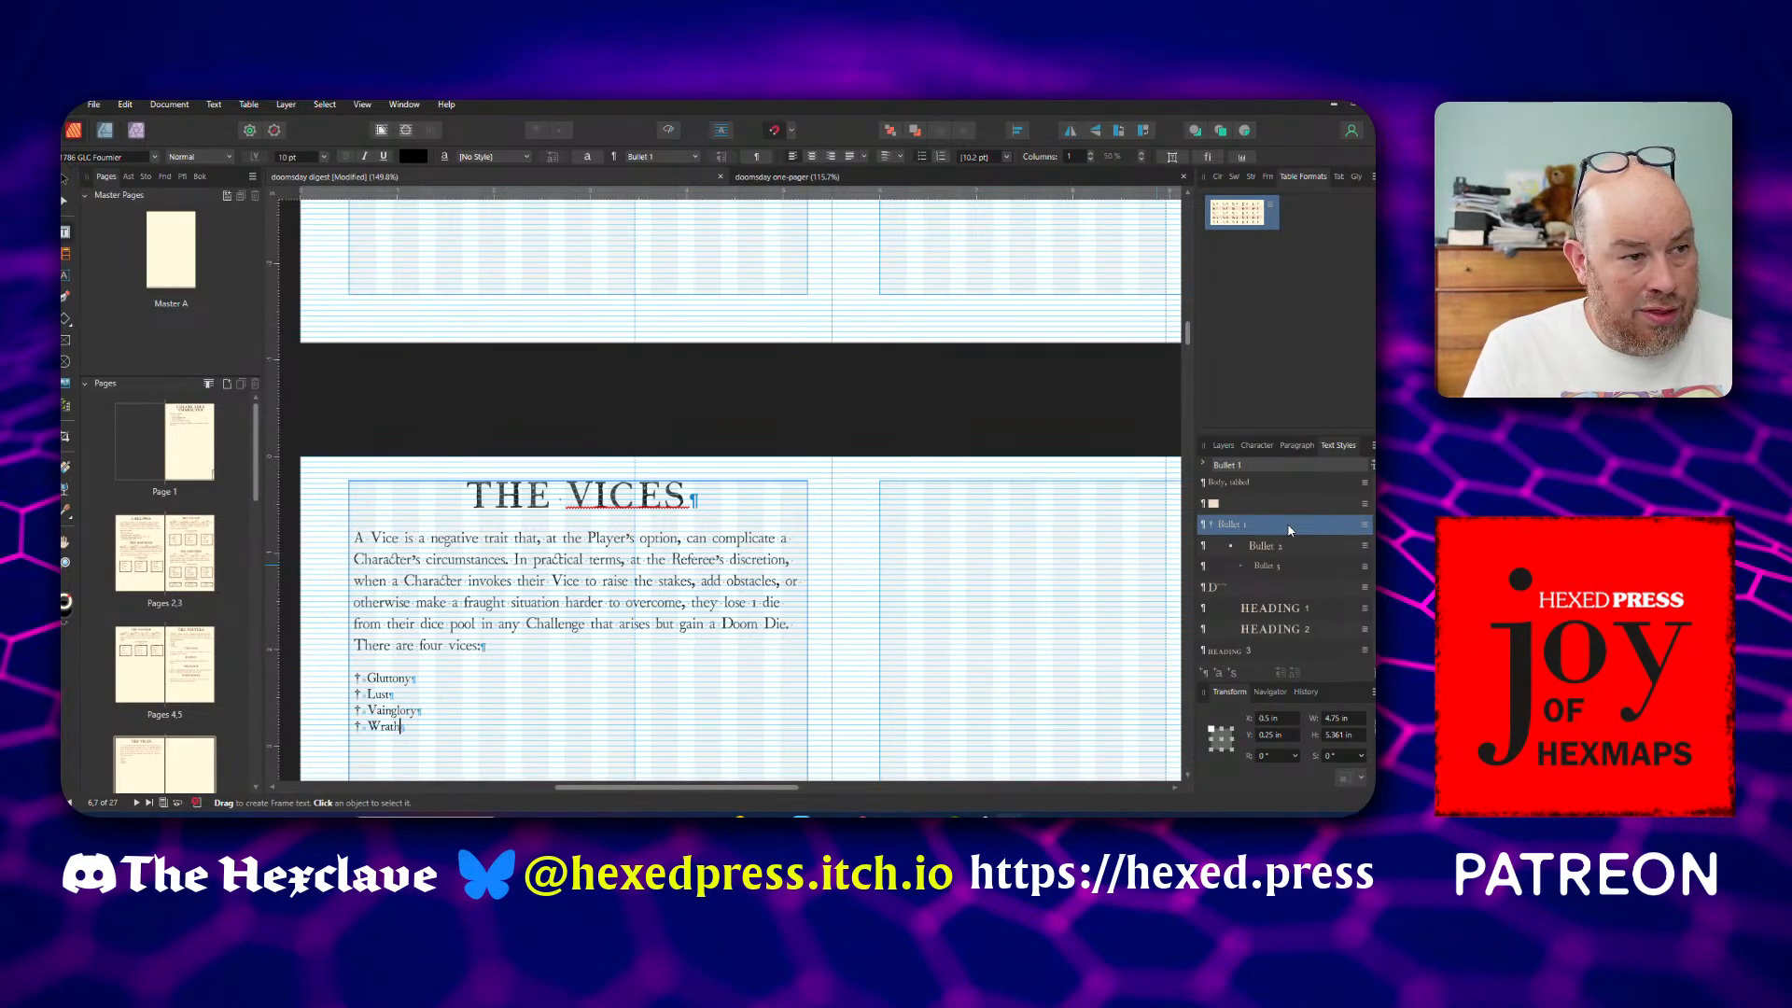
Add an unbulleted Heading 2 line reading GLUTTONY below the vices list
{"action": "key", "text": "Return"}
{"action": "key", "text": "BackSpace"}
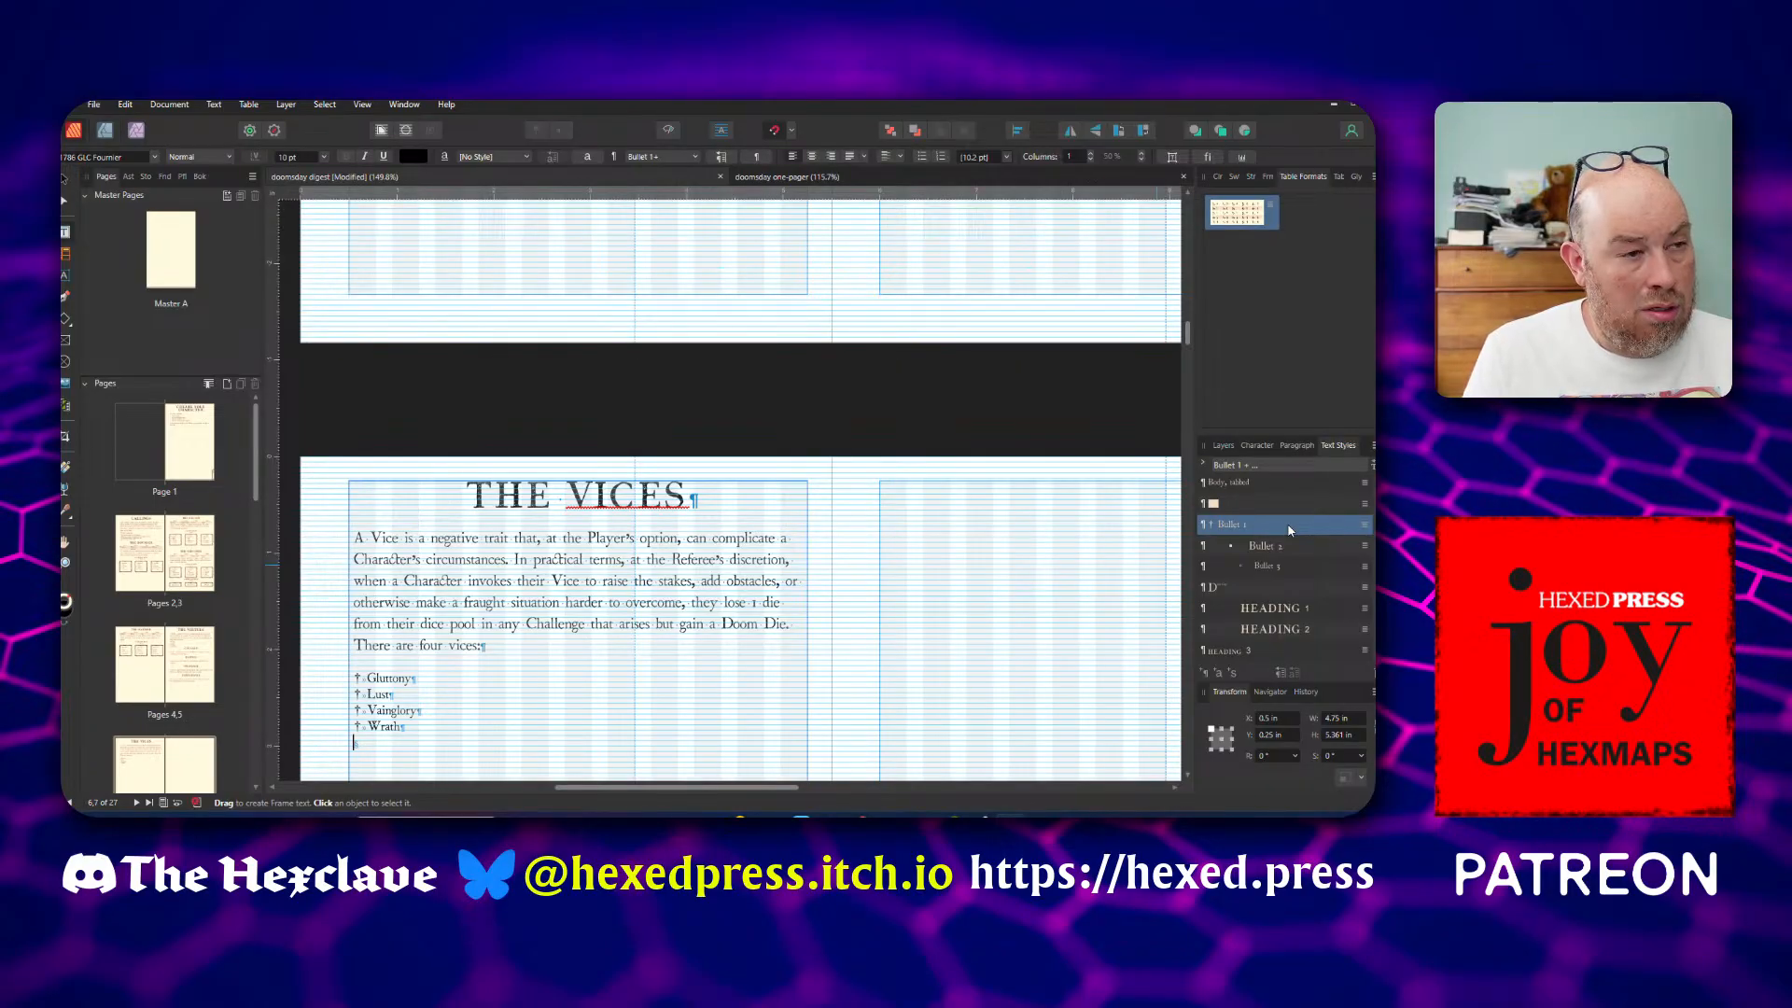
{"action": "scroll", "coordinate": [1286, 525], "scroll_direction": "up", "scroll_amount": 3}
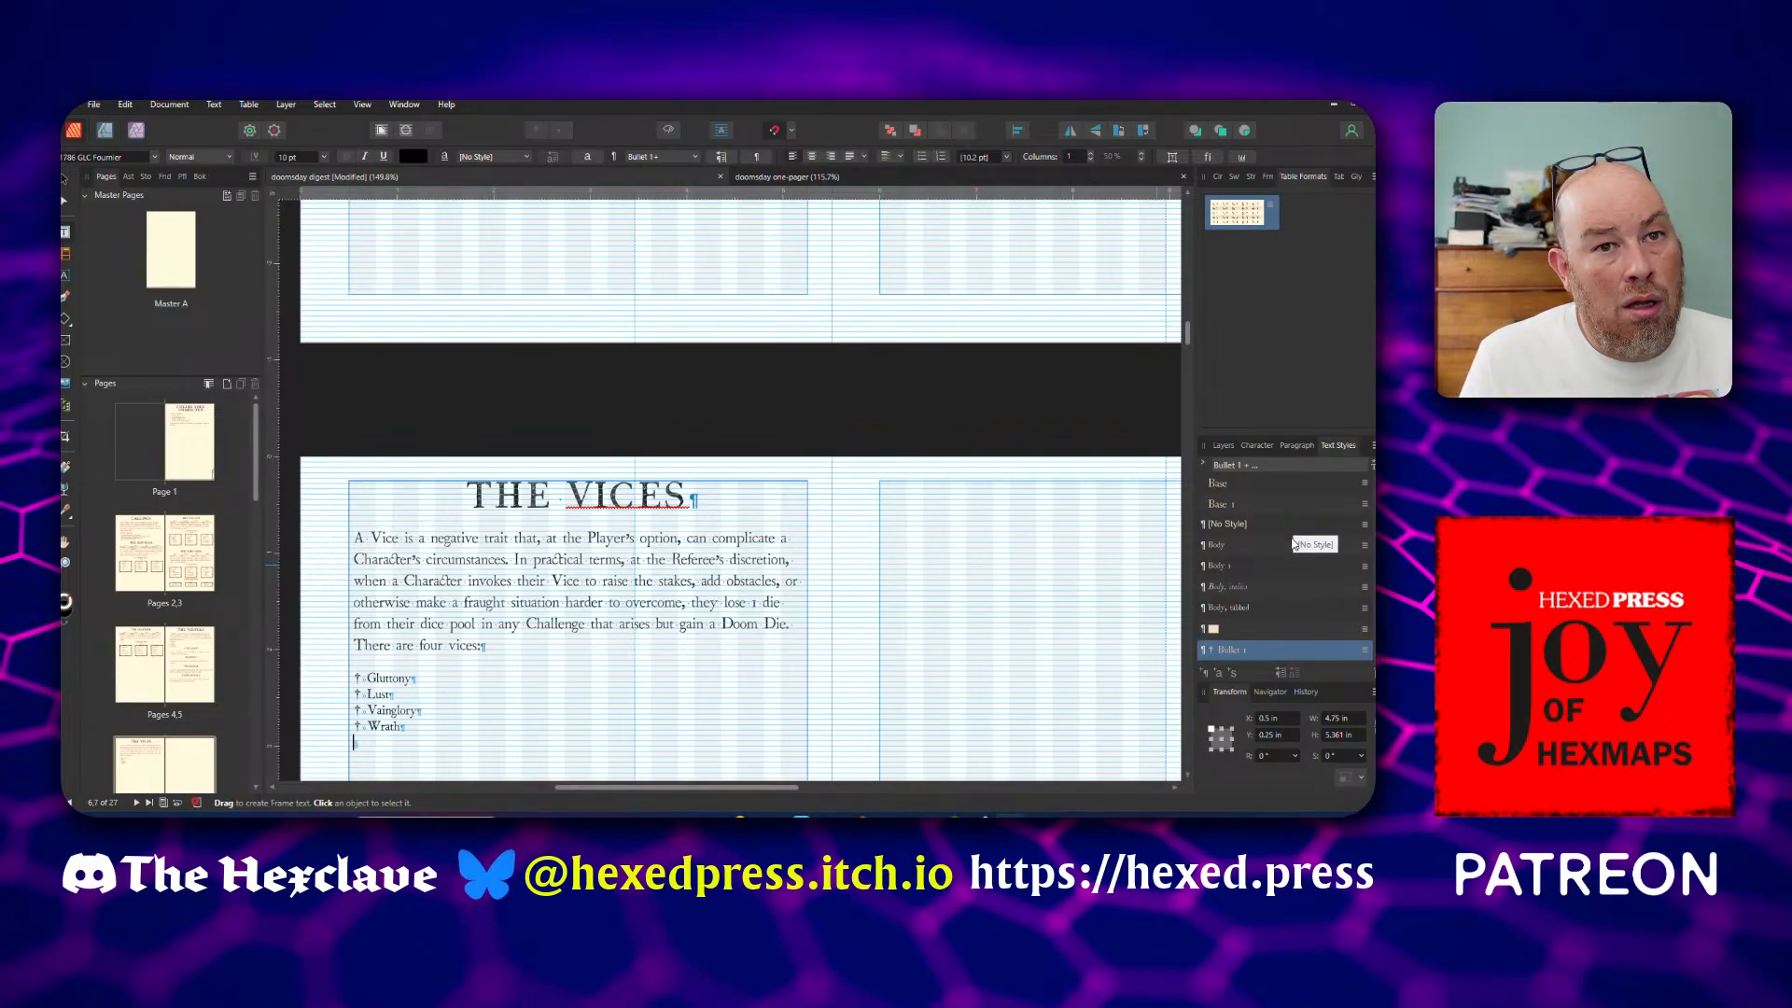
{"action": "left_click", "coordinate": [1292, 546]}
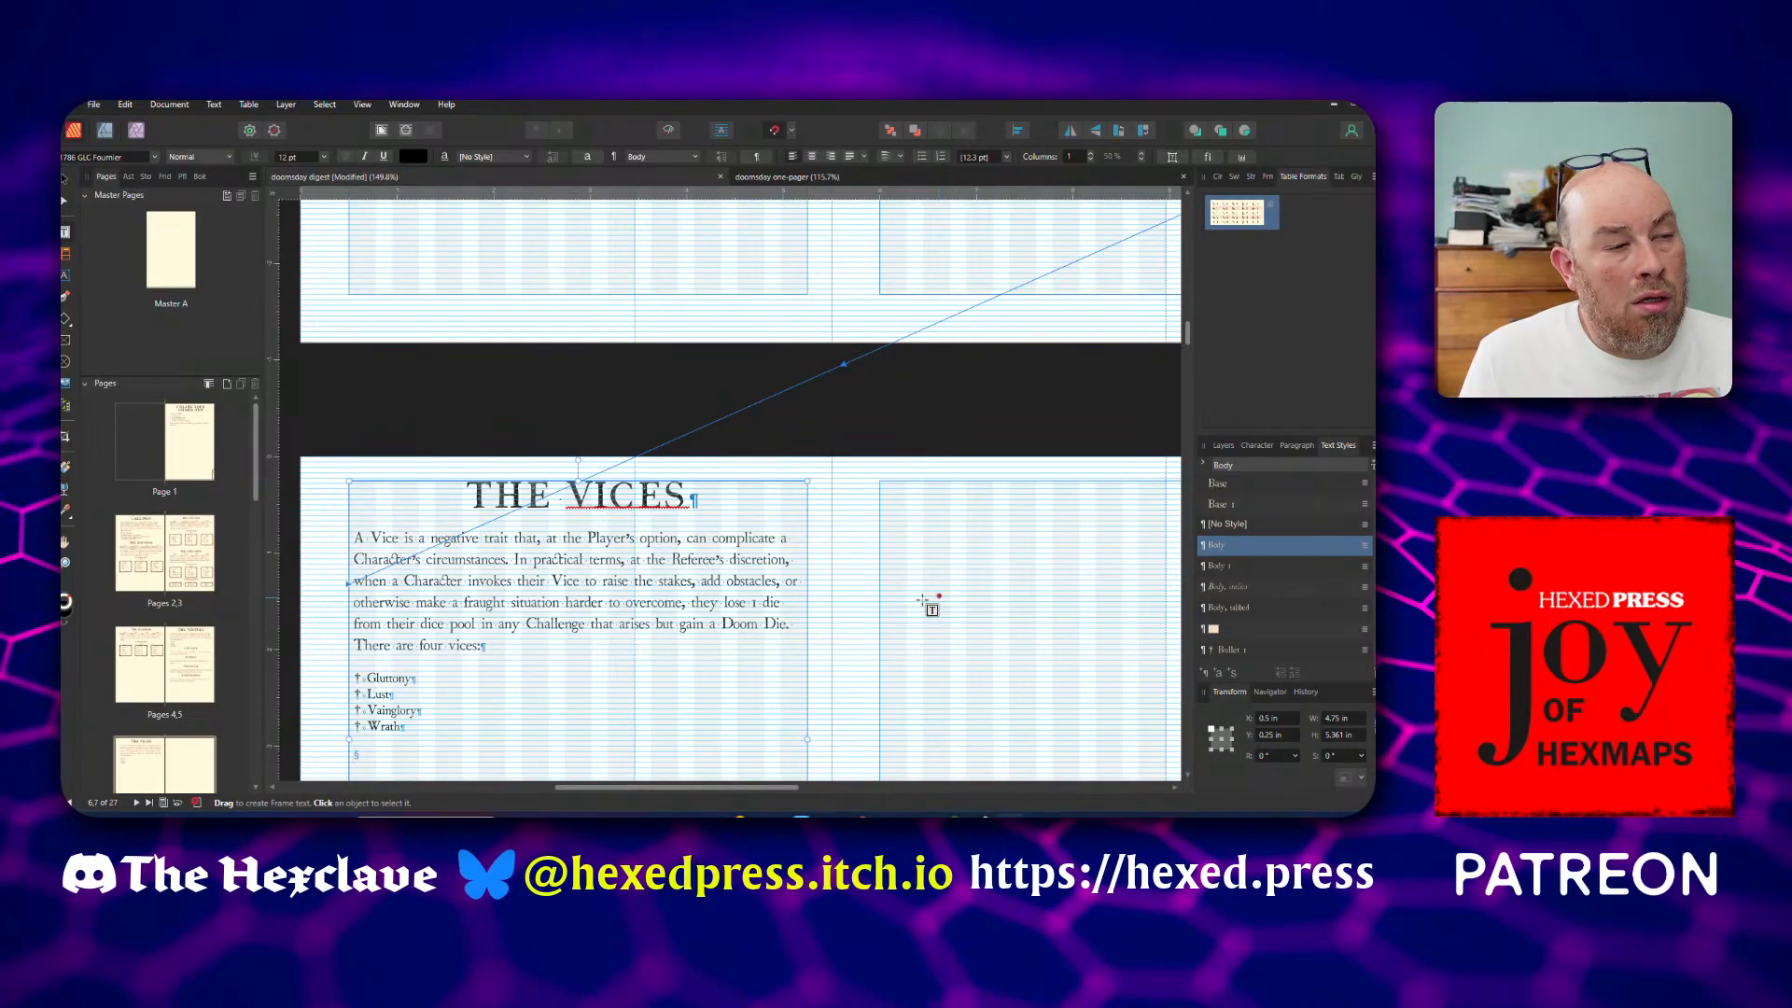
{"action": "scroll", "coordinate": [894, 591], "scroll_direction": "down", "scroll_amount": 2}
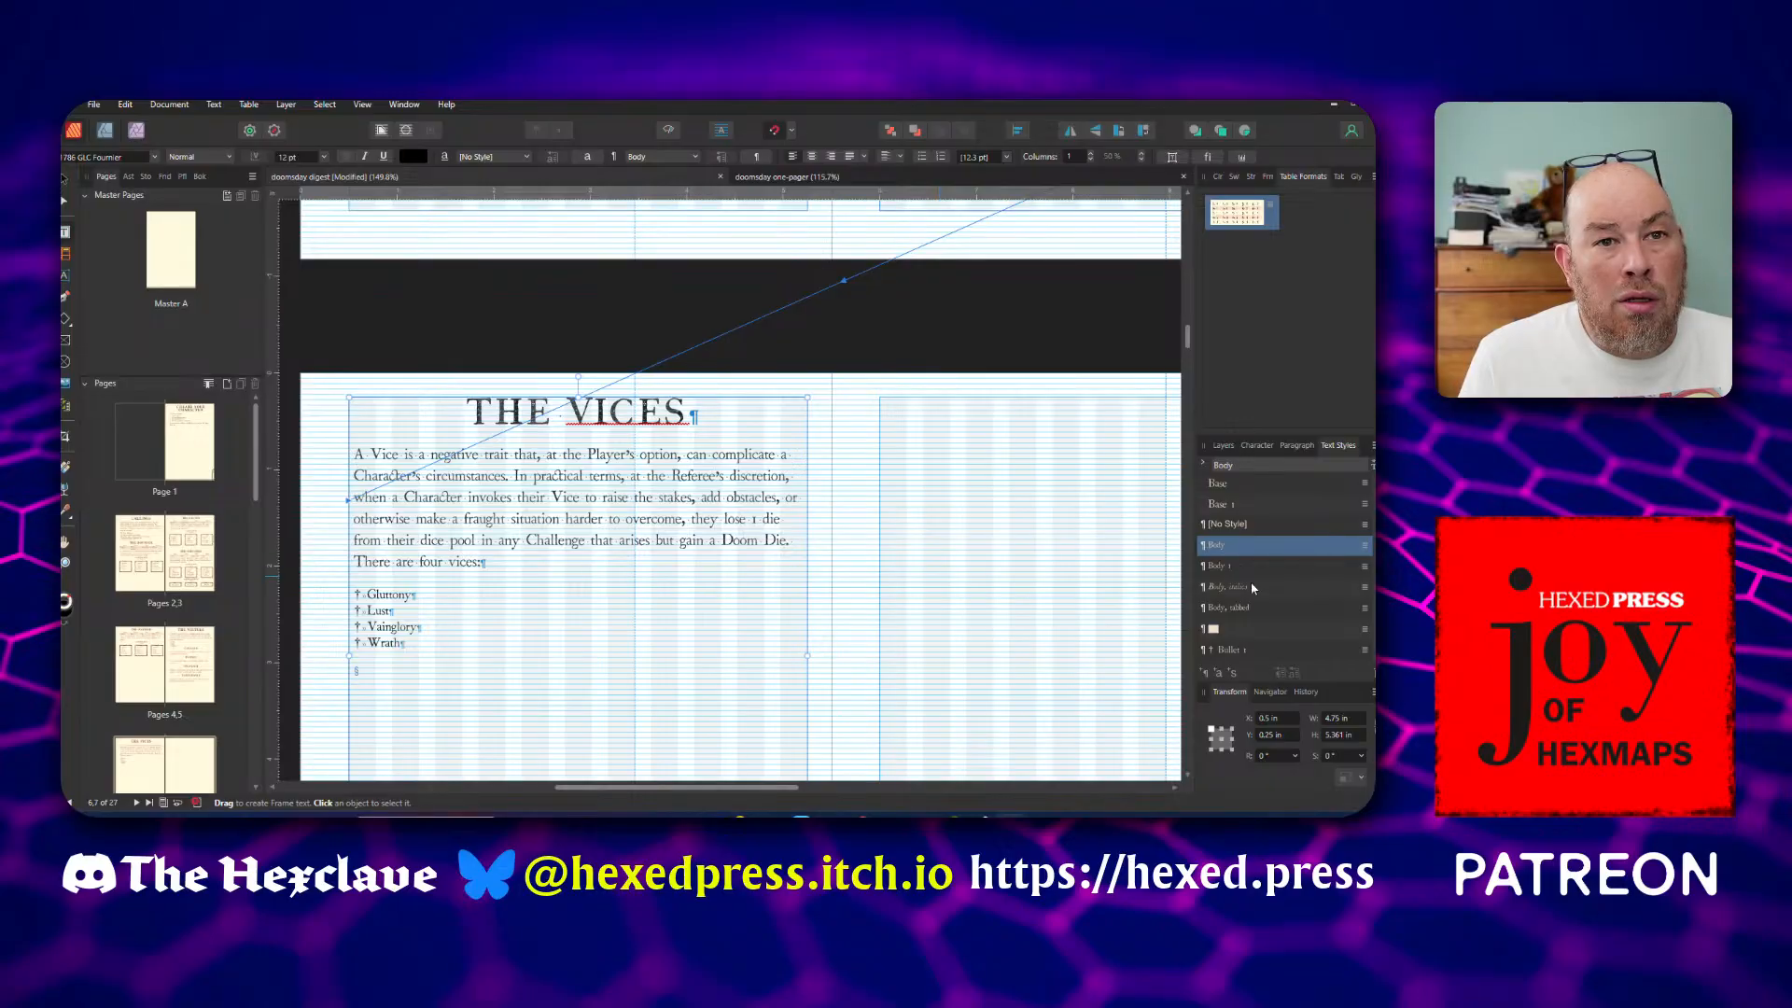
{"action": "scroll", "coordinate": [1254, 588], "scroll_direction": "down", "scroll_amount": 3}
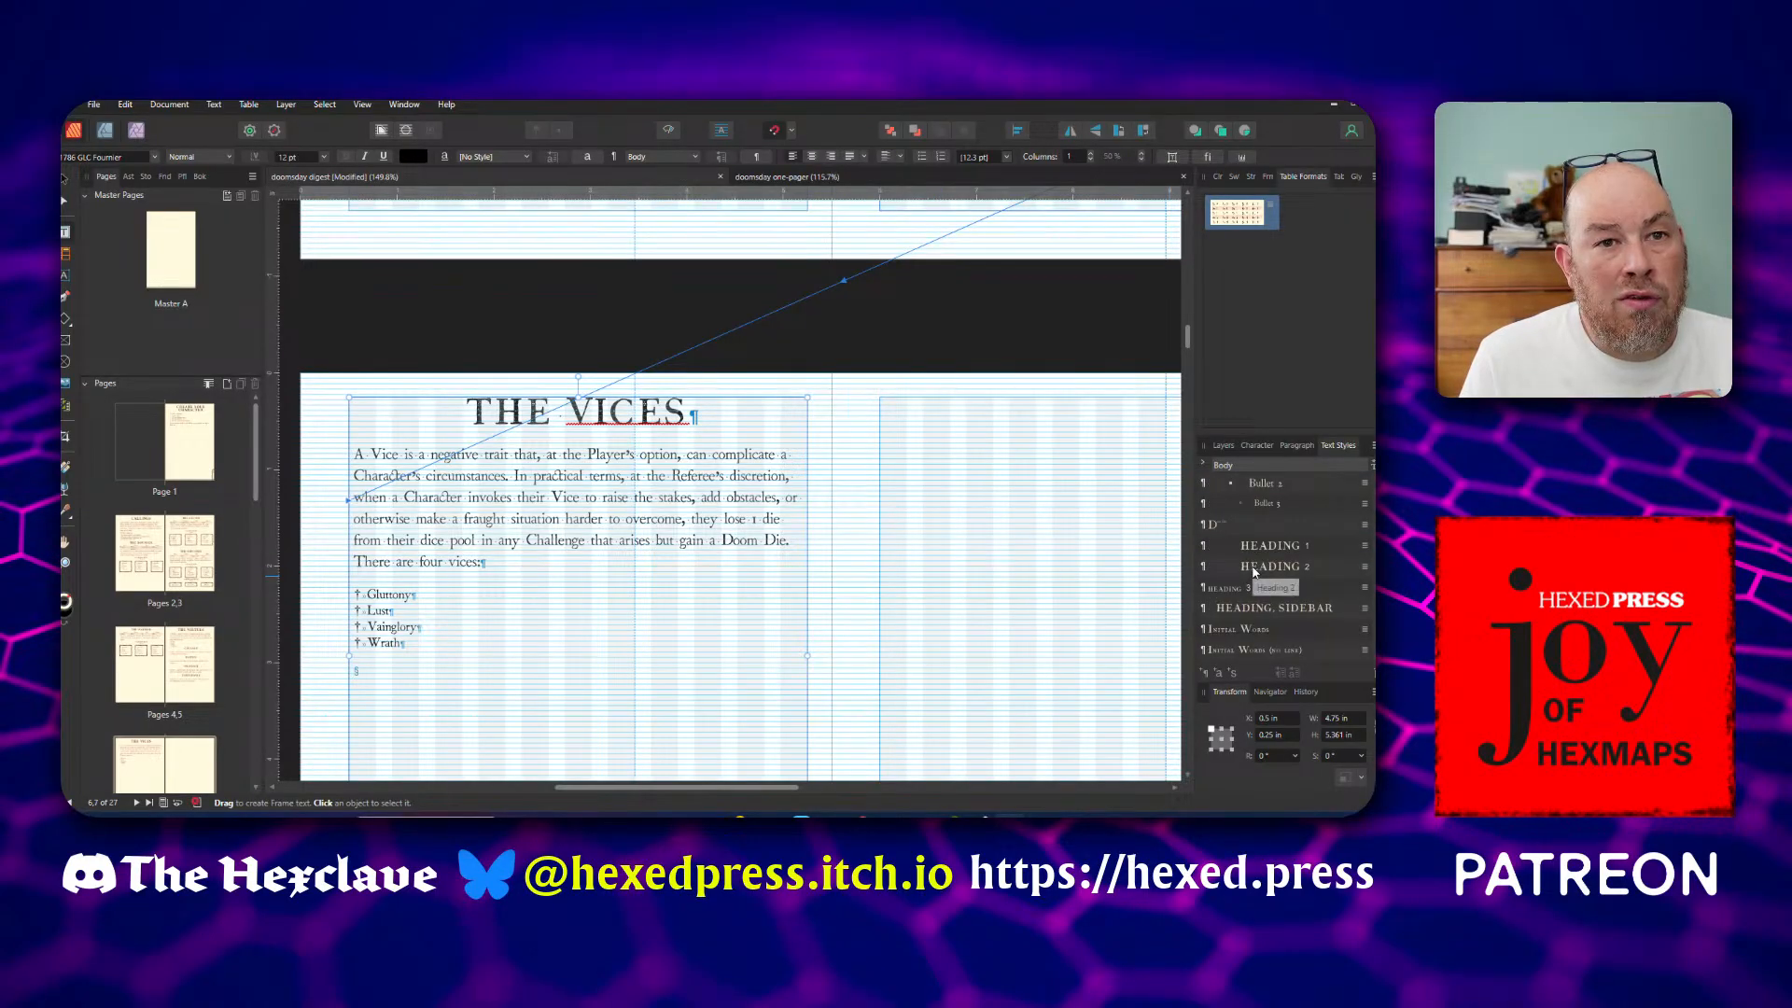
{"action": "left_click", "coordinate": [1254, 572]}
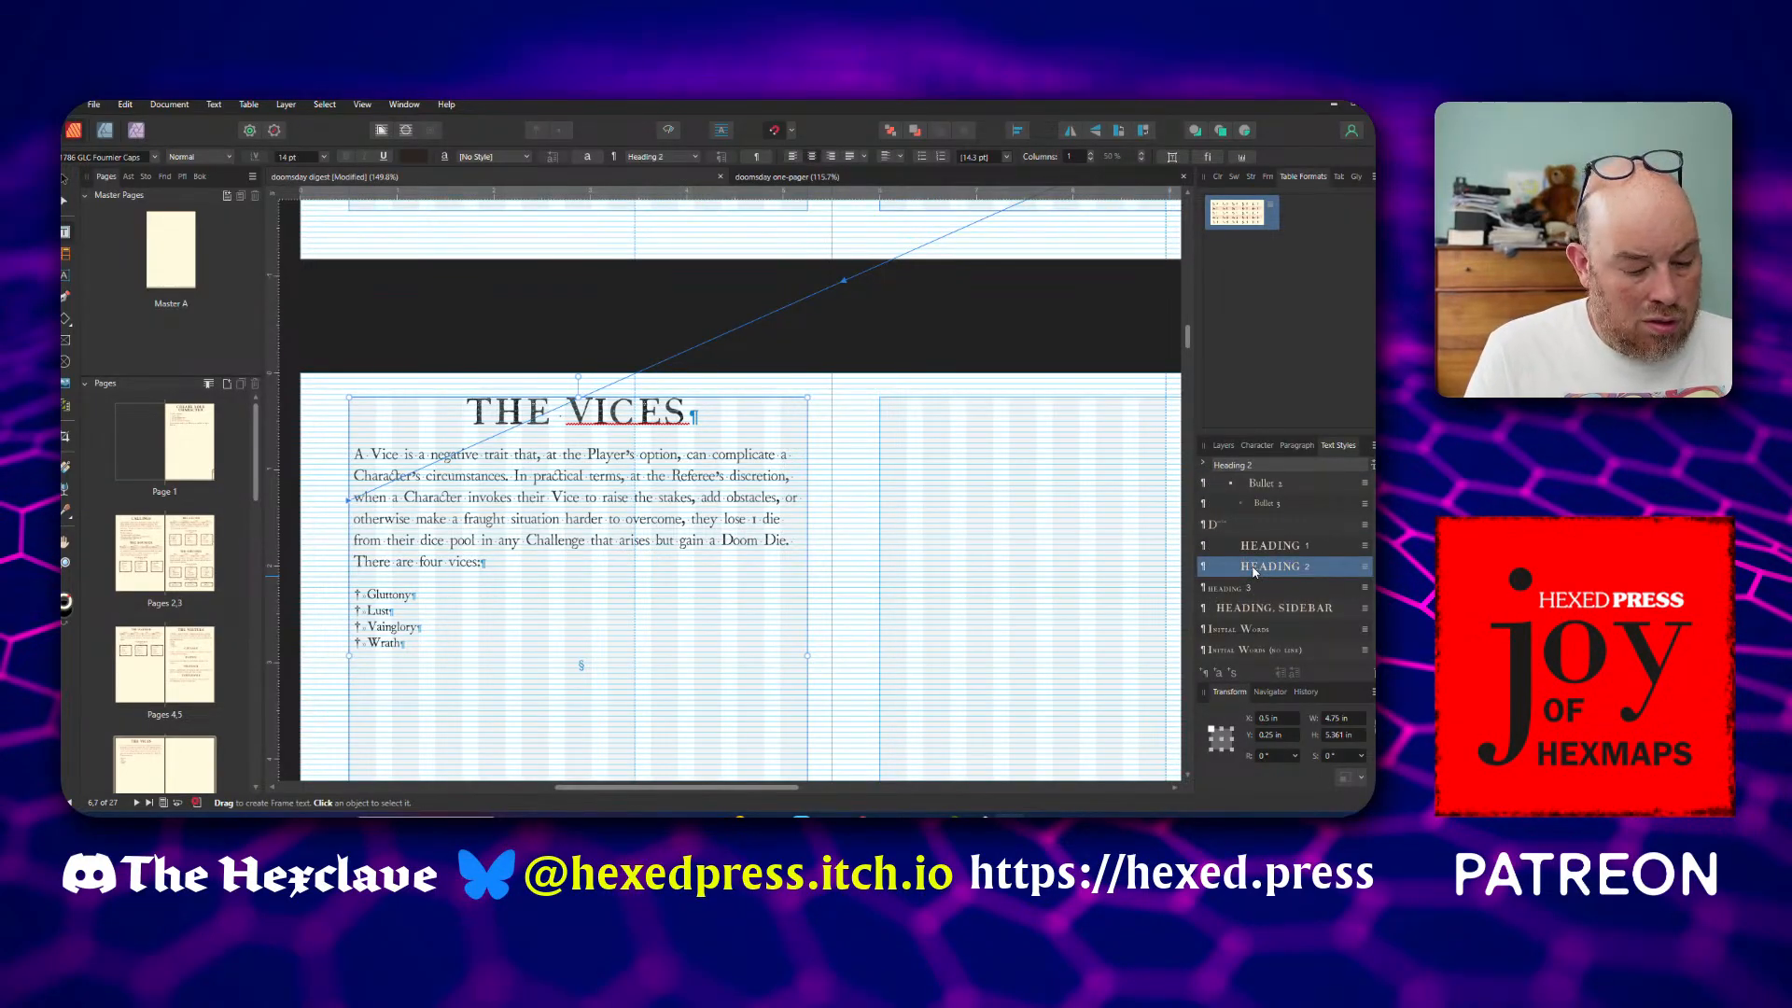
{"action": "type", "text": "GLUTTONY"}
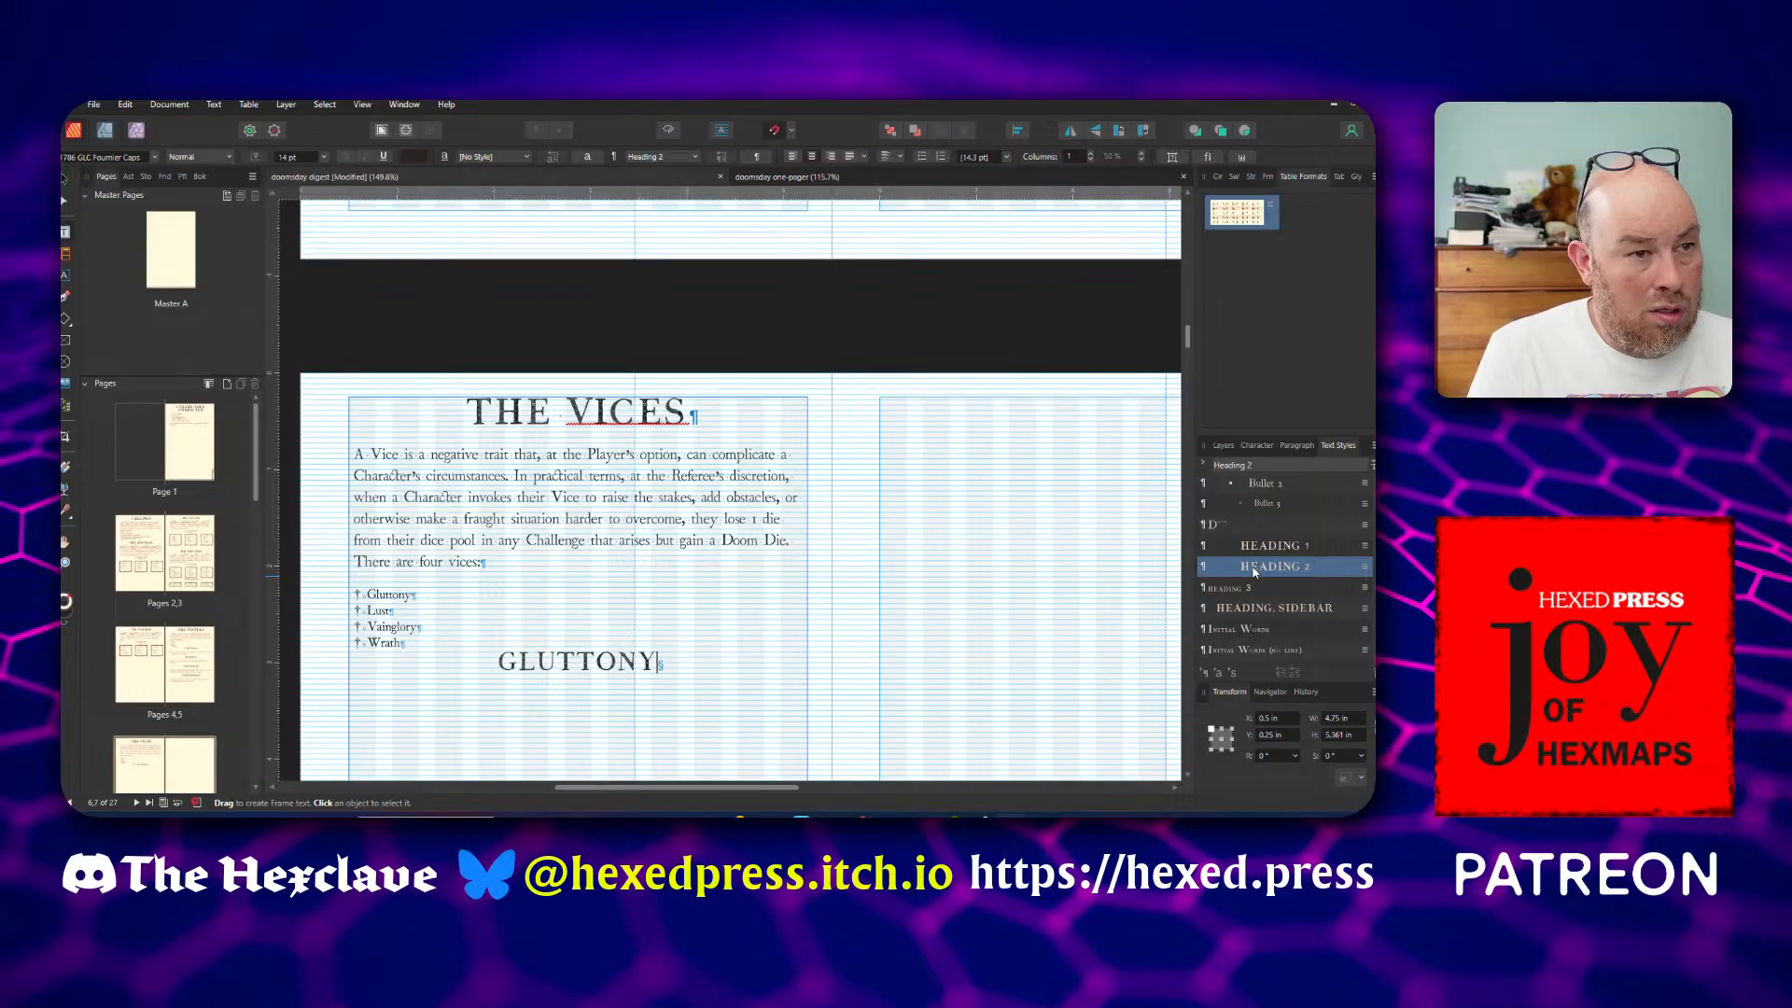
Paste the Gluttony description as a body paragraph under the GLUTTONY heading
{"action": "key", "text": "Return"}
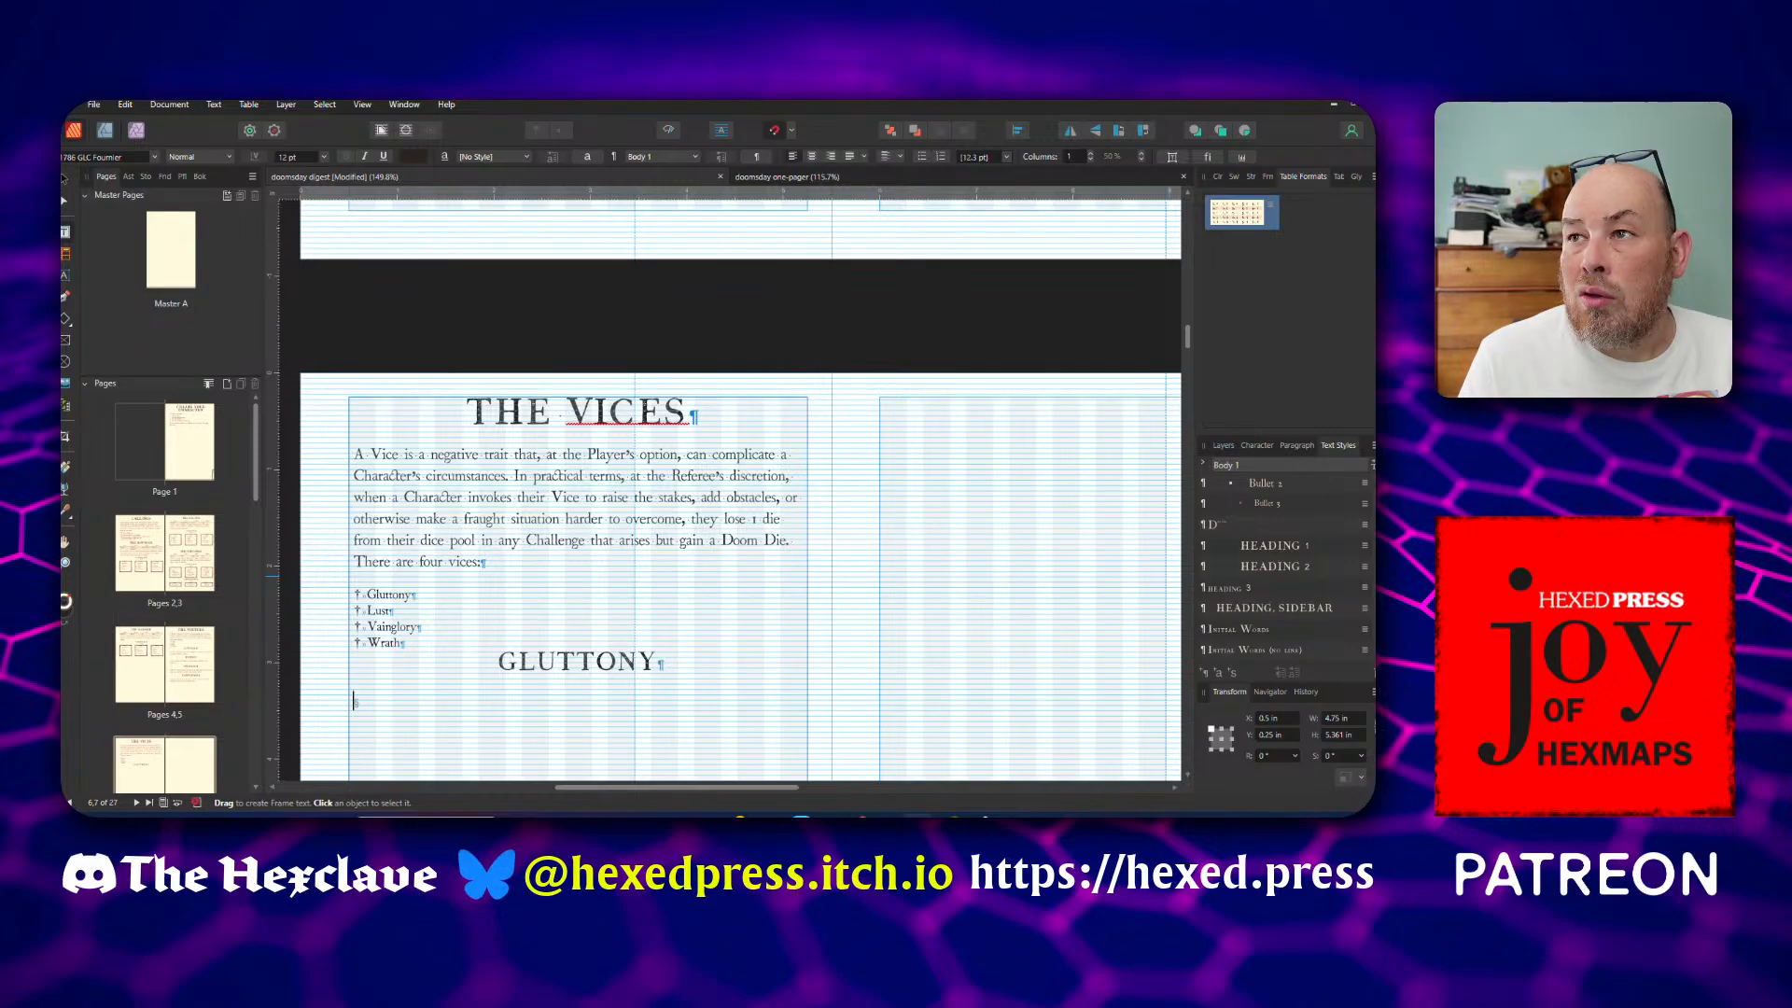
{"action": "left_click", "coordinate": [375, 702]}
{"action": "type", "text": "Overindulgence and over-consumption; the Glutton devastates the world to feed their insatiable hunger."}
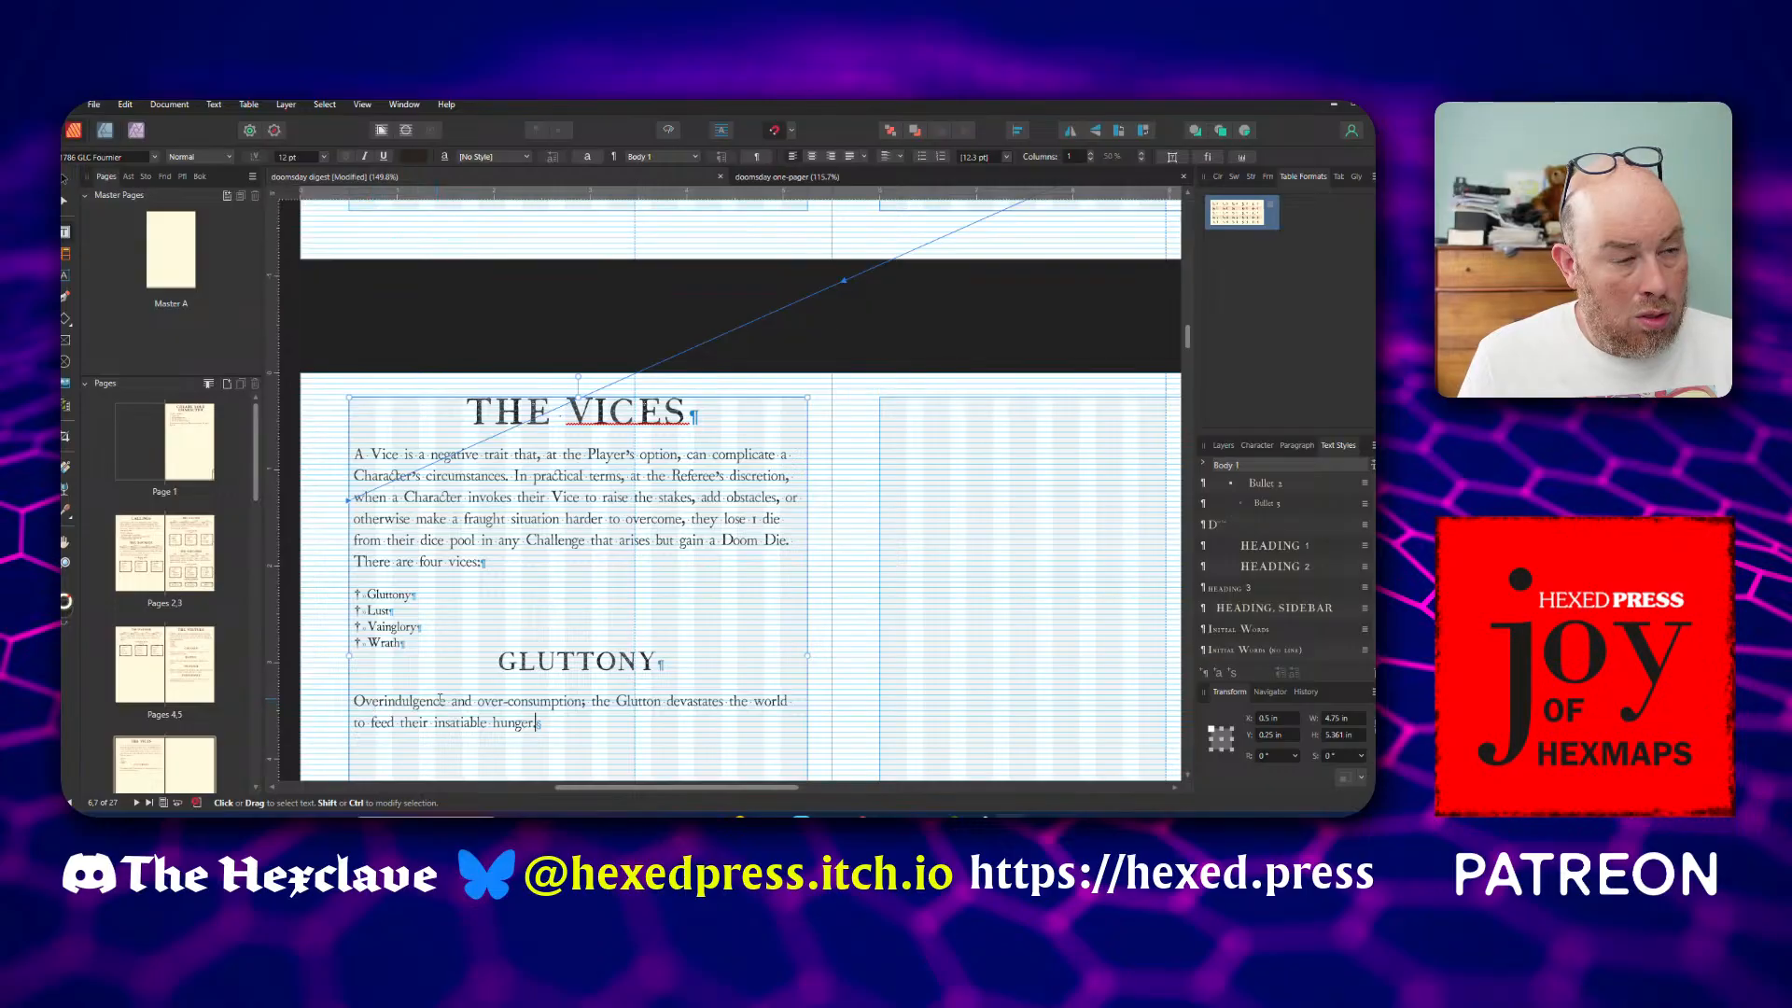
Reword the opening of the Gluttony description to "Gluttony is overindulgence" with a lowercase o
{"action": "left_click", "coordinate": [355, 701]}
{"action": "type", "text": "Gluttony "}
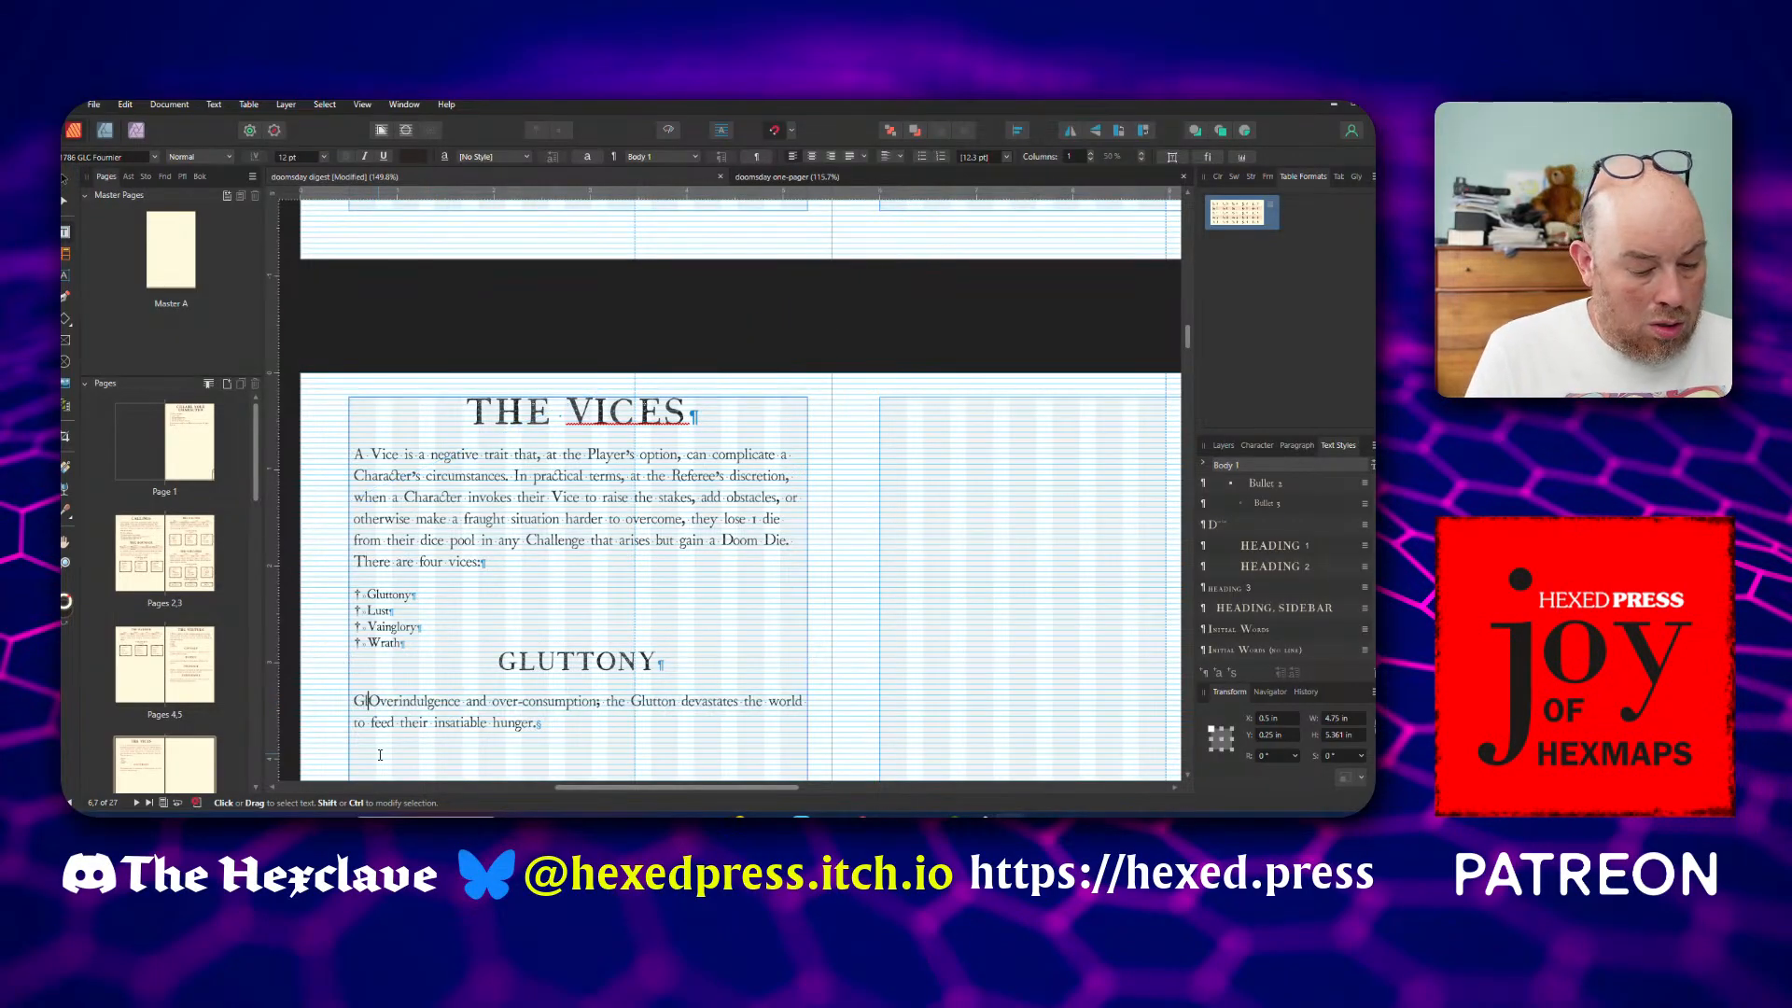
{"action": "type", "text": "is"}
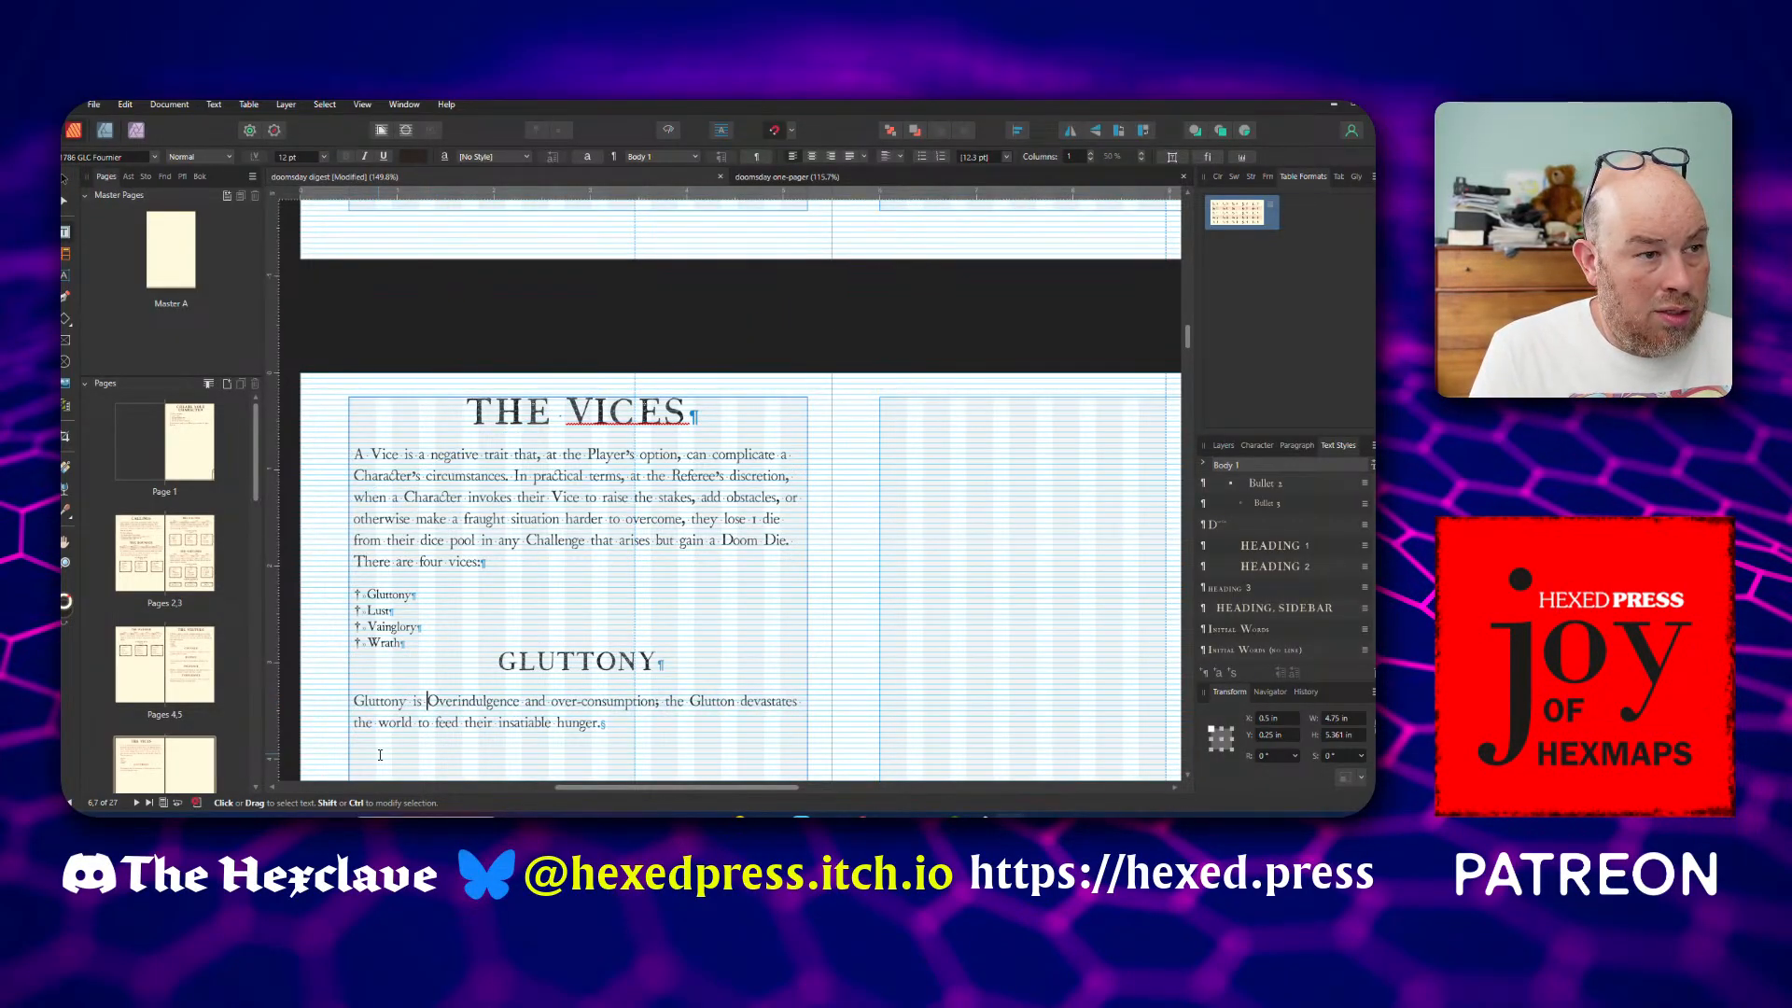
{"action": "key", "text": "shift+Right"}
{"action": "type", "text": "o"}
{"action": "key", "text": "Right"}
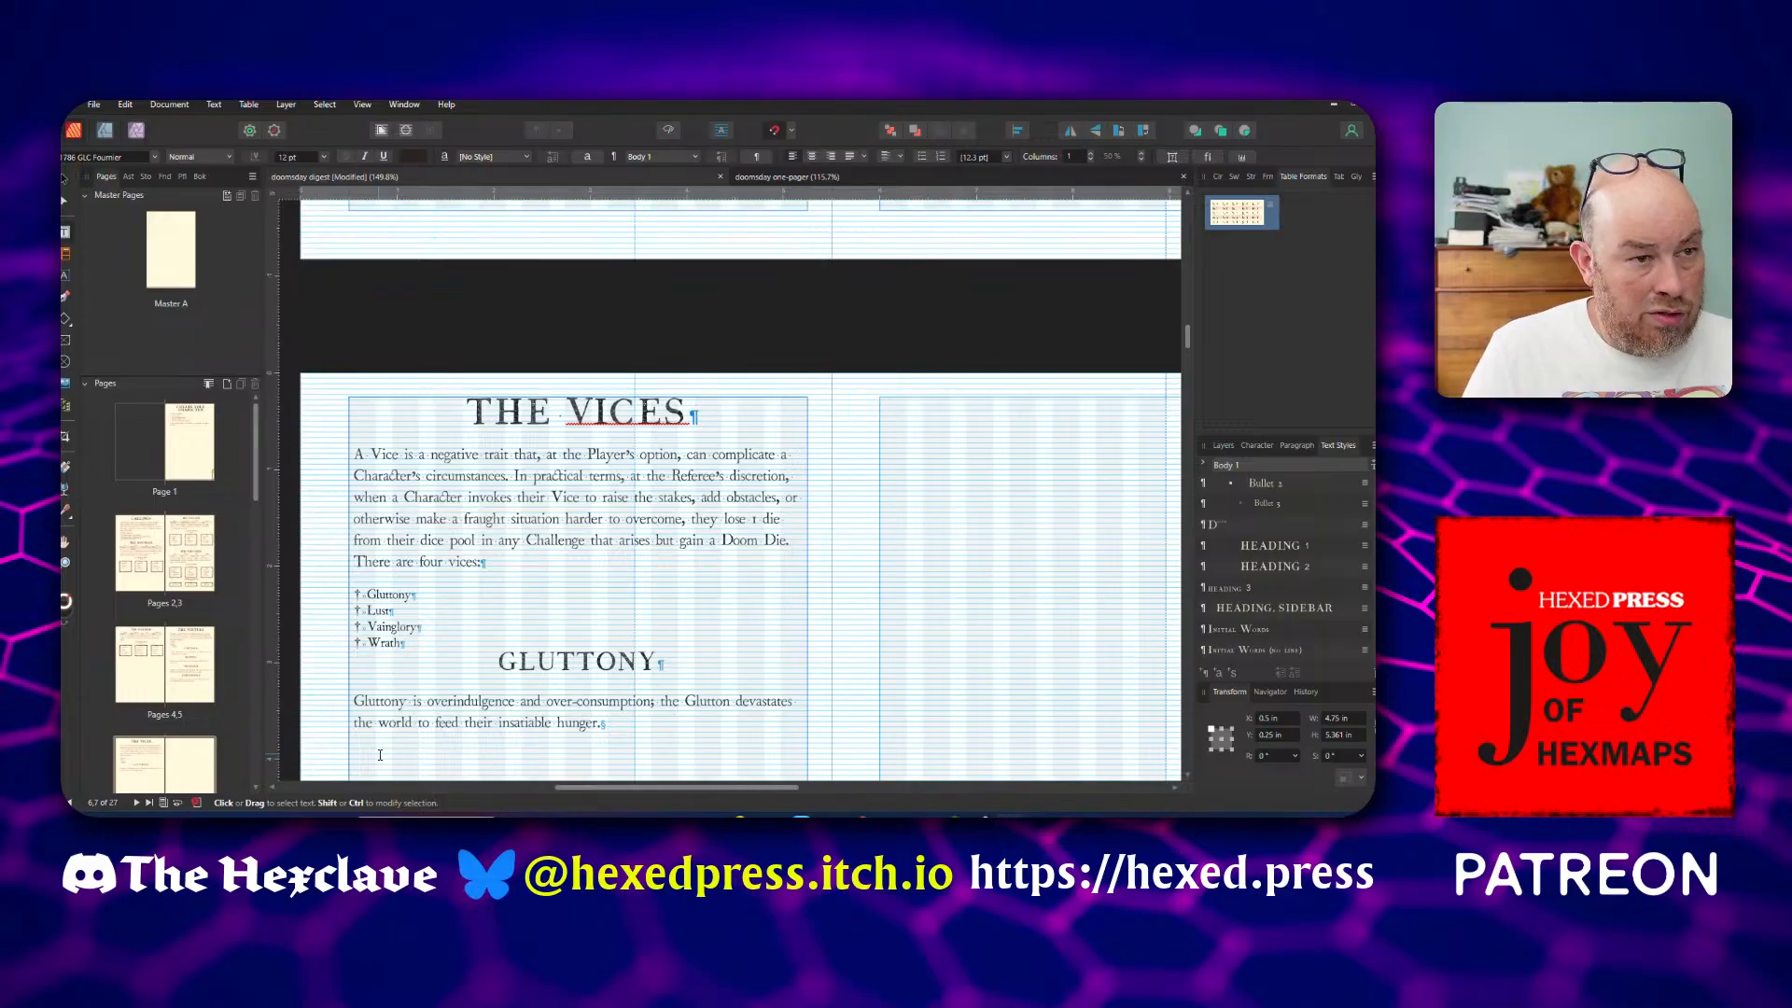
Split the Gluttony description after "over-consumption" with a full stop and capitalise "The Glutton" as a new sentence
{"action": "key", "text": "Right"}
{"action": "key", "text": "Right"}
{"action": "key", "text": "Right"}
{"action": "key", "text": "Right"}
{"action": "key", "text": "Right"}
{"action": "key", "text": "Right"}
{"action": "key", "text": "Right"}
{"action": "key", "text": "Right"}
{"action": "key", "text": "Right"}
{"action": "key", "text": "Right"}
{"action": "key", "text": "Right"}
{"action": "key", "text": "Right"}
{"action": "key", "text": "Right"}
{"action": "key", "text": "Right"}
{"action": "key", "text": "Right"}
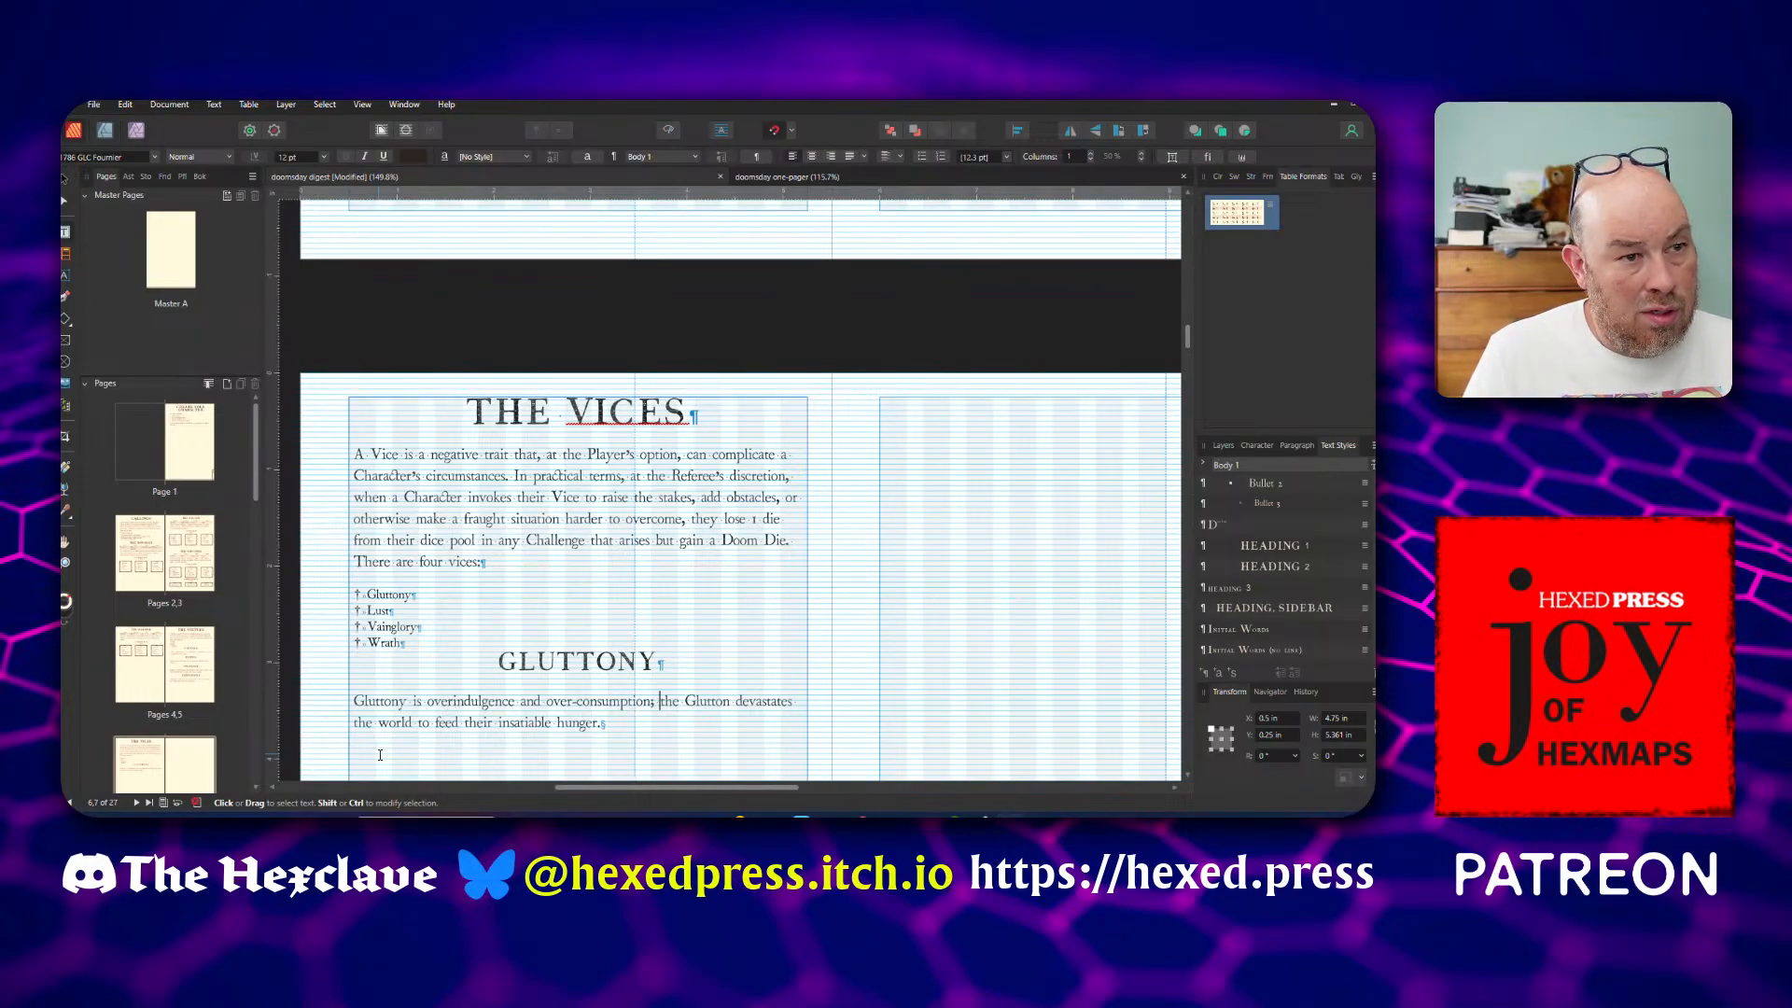
{"action": "key", "text": "Delete"}
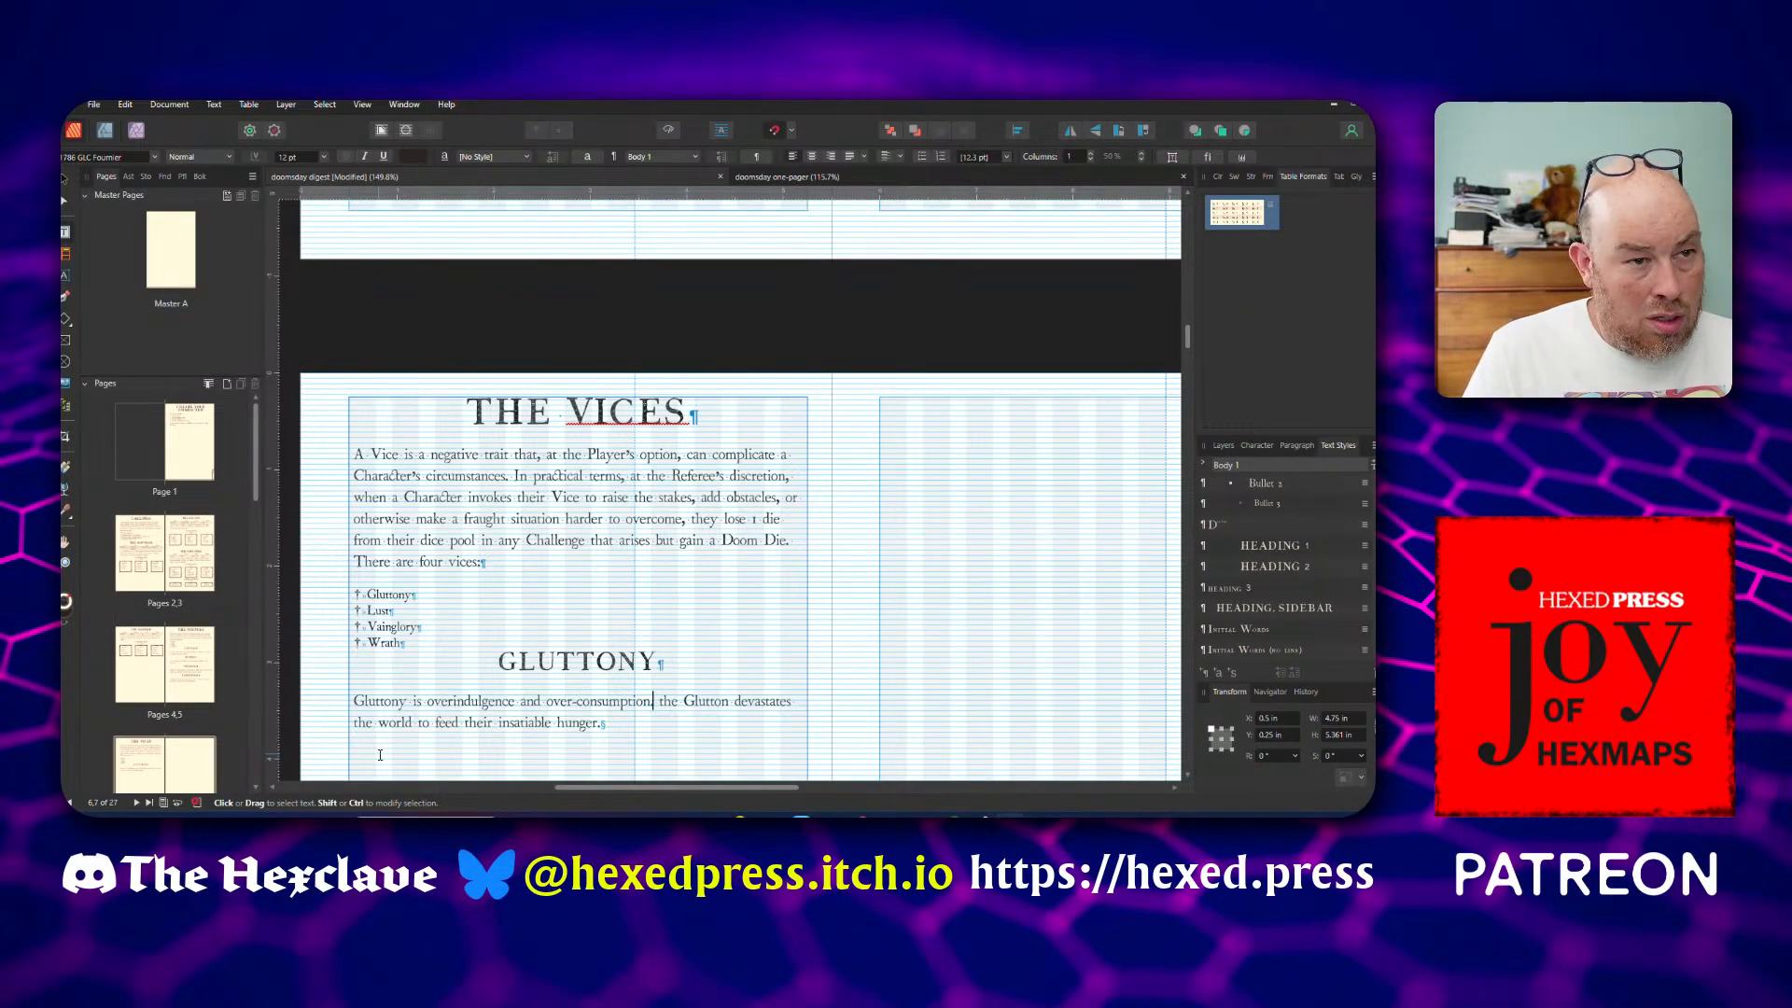
{"action": "key", "text": "shift+Right"}
{"action": "type", "text": "T"}
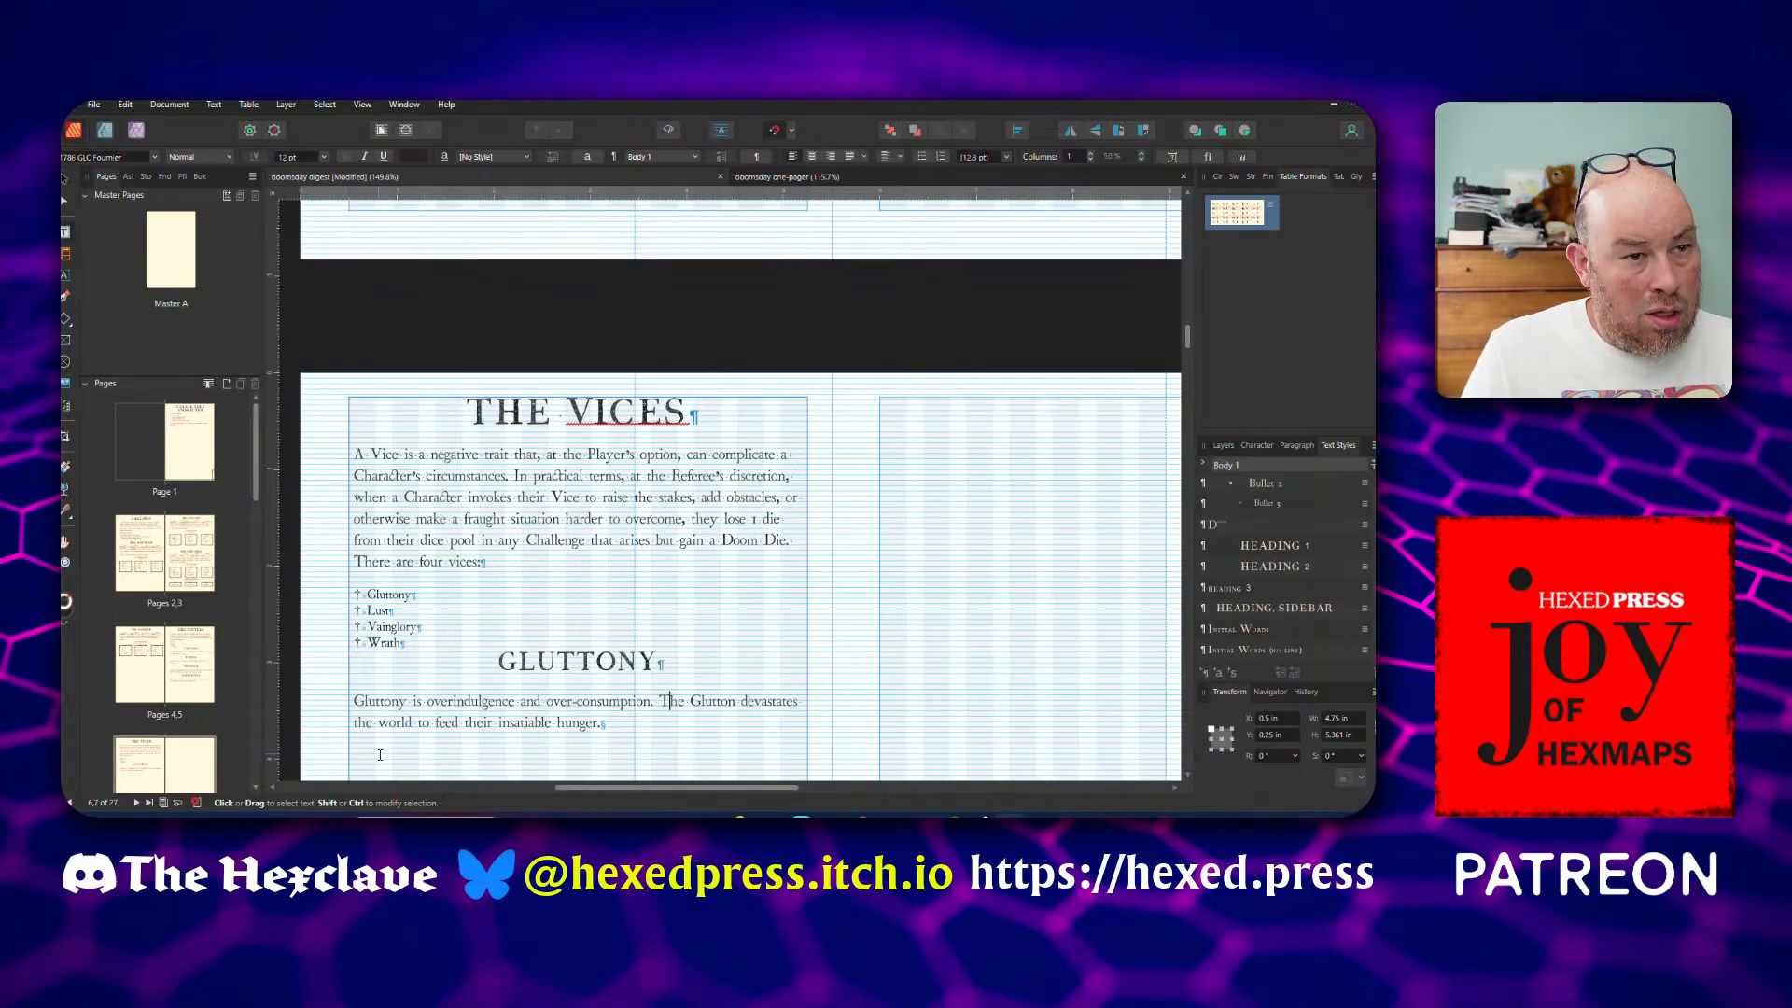
Extend The Vices text frame down to the page's bottom margin, making it 7.75 in high
{"action": "scroll", "coordinate": [599, 625], "scroll_direction": "down", "scroll_amount": 4}
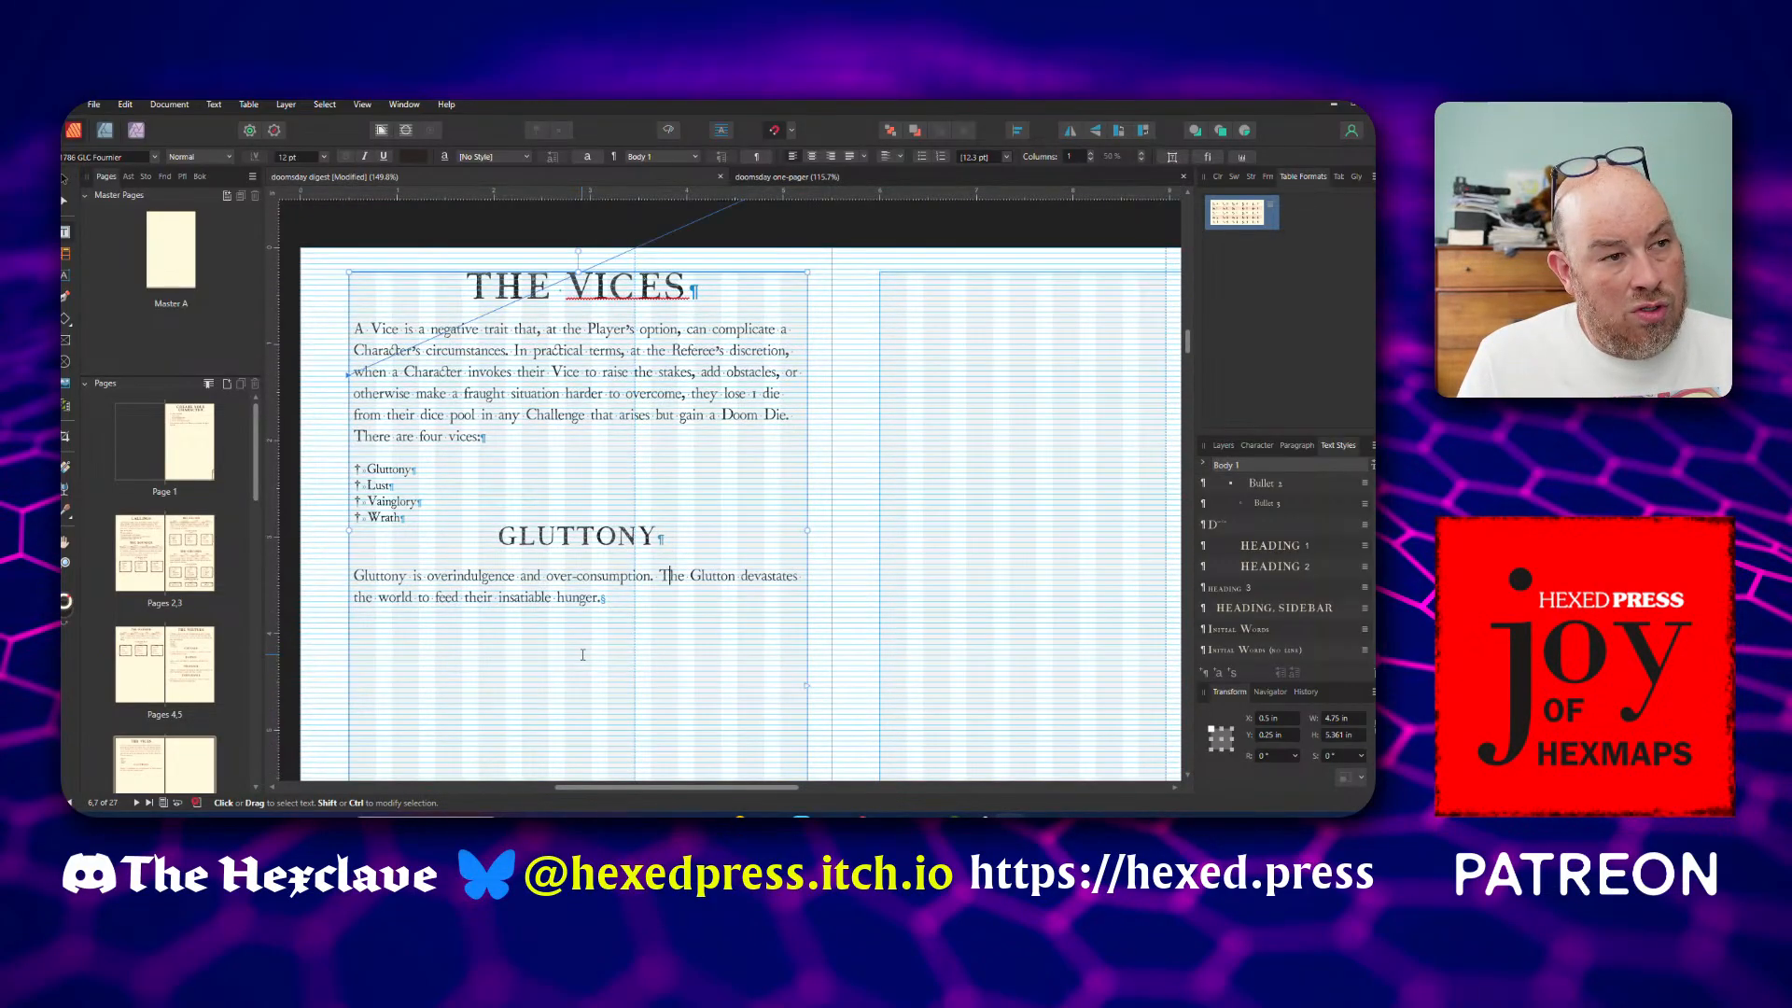
{"action": "scroll", "coordinate": [599, 625], "scroll_direction": "down", "scroll_amount": 1}
{"action": "scroll", "coordinate": [613, 523], "scroll_direction": "down", "scroll_amount": 5}
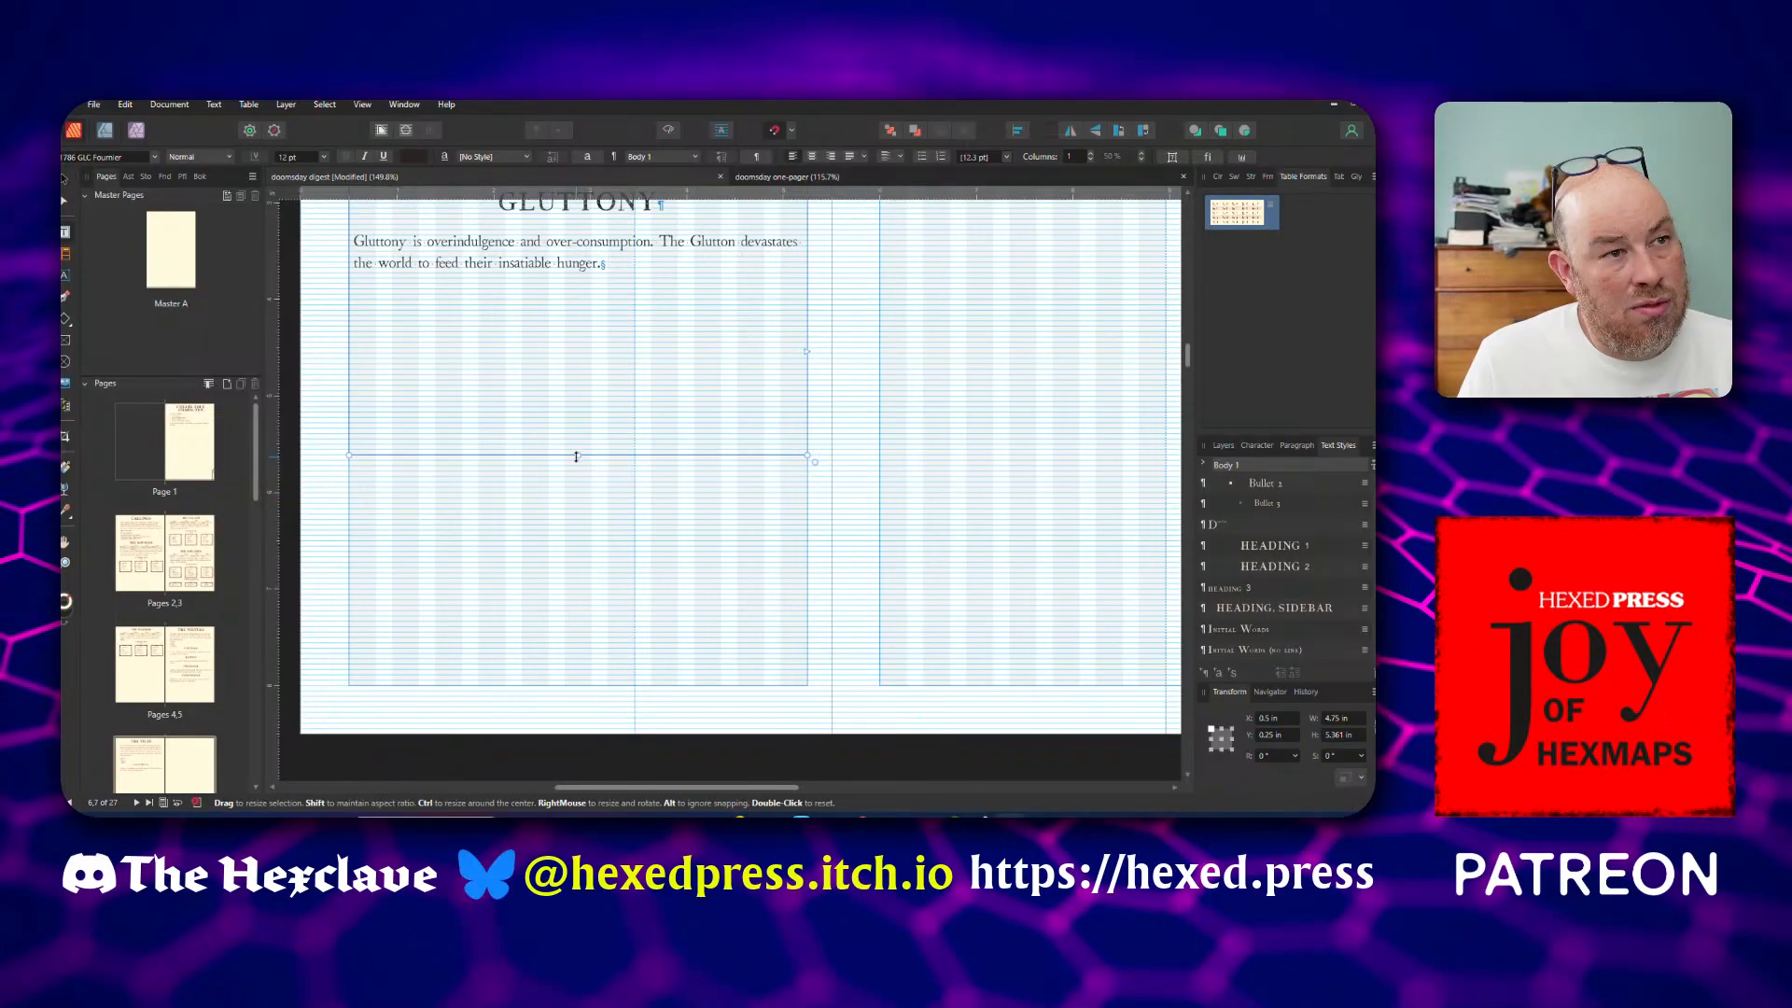
{"action": "left_click_drag", "start_coordinate": [578, 456], "coordinate": [579, 687]}
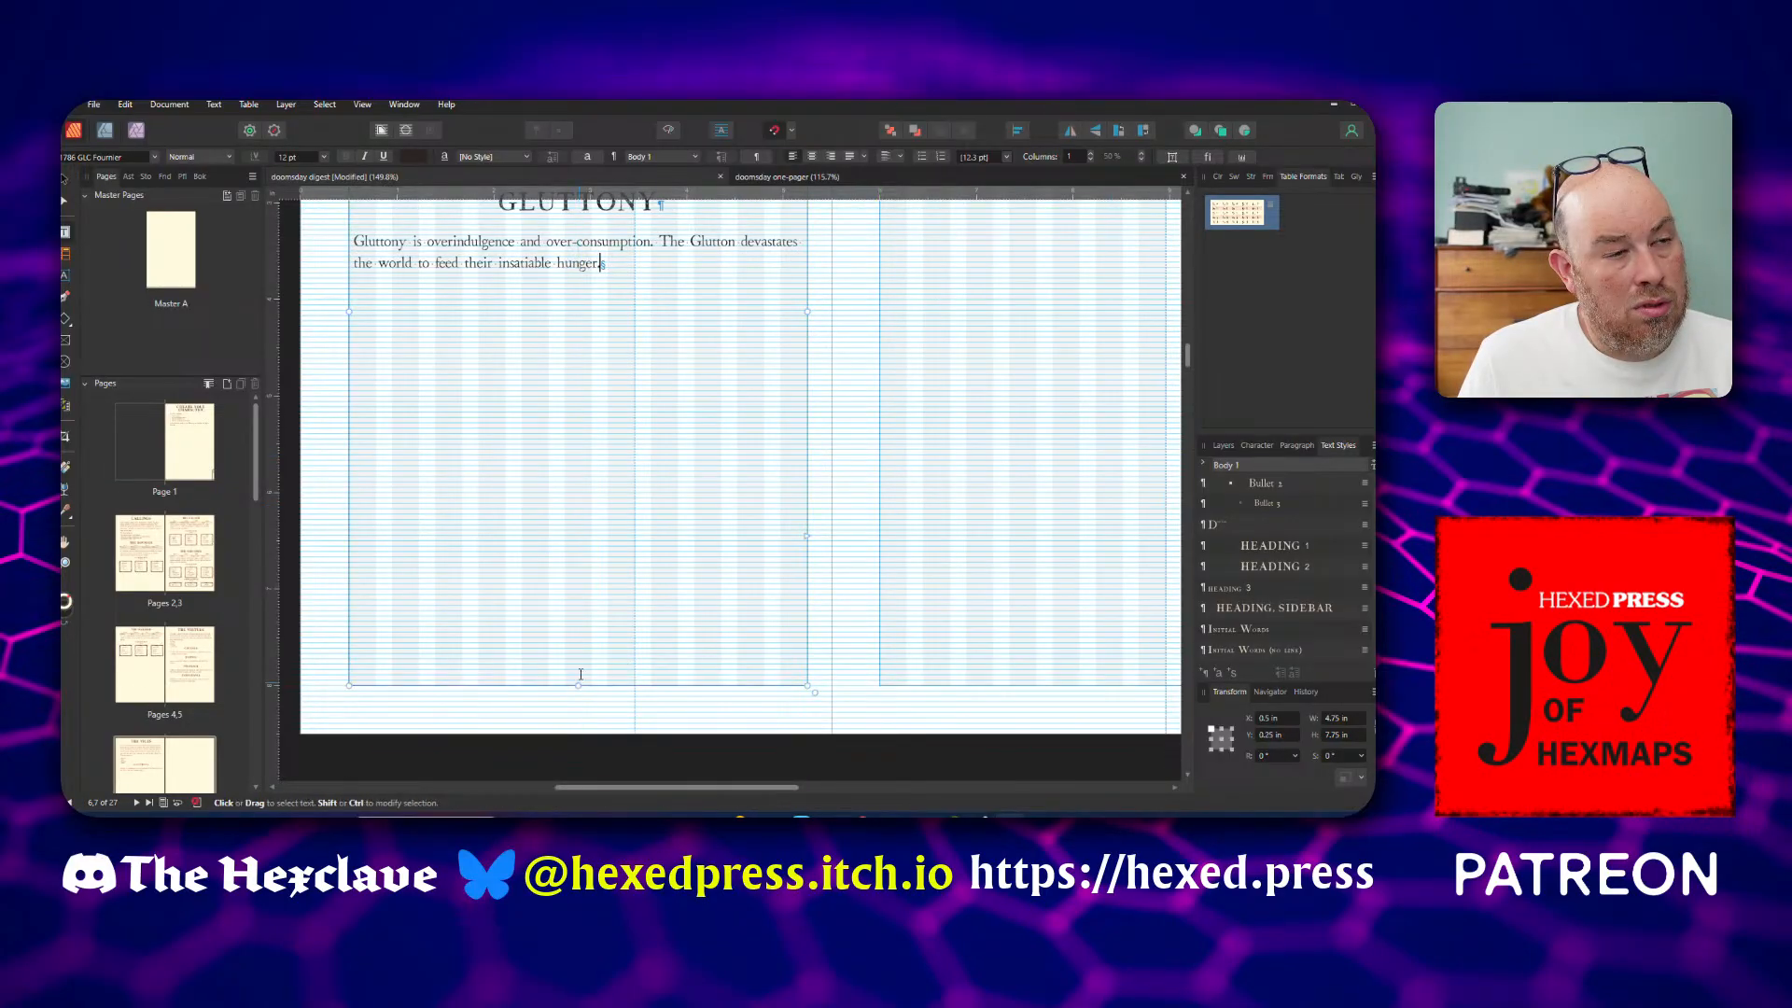
Add a LUST heading in the Heading 2 style below the Gluttony description and paste the Lust description as body text beneath it
{"action": "scroll", "coordinate": [588, 550], "scroll_direction": "up", "scroll_amount": 5}
{"action": "scroll", "coordinate": [600, 542], "scroll_direction": "up", "scroll_amount": 1}
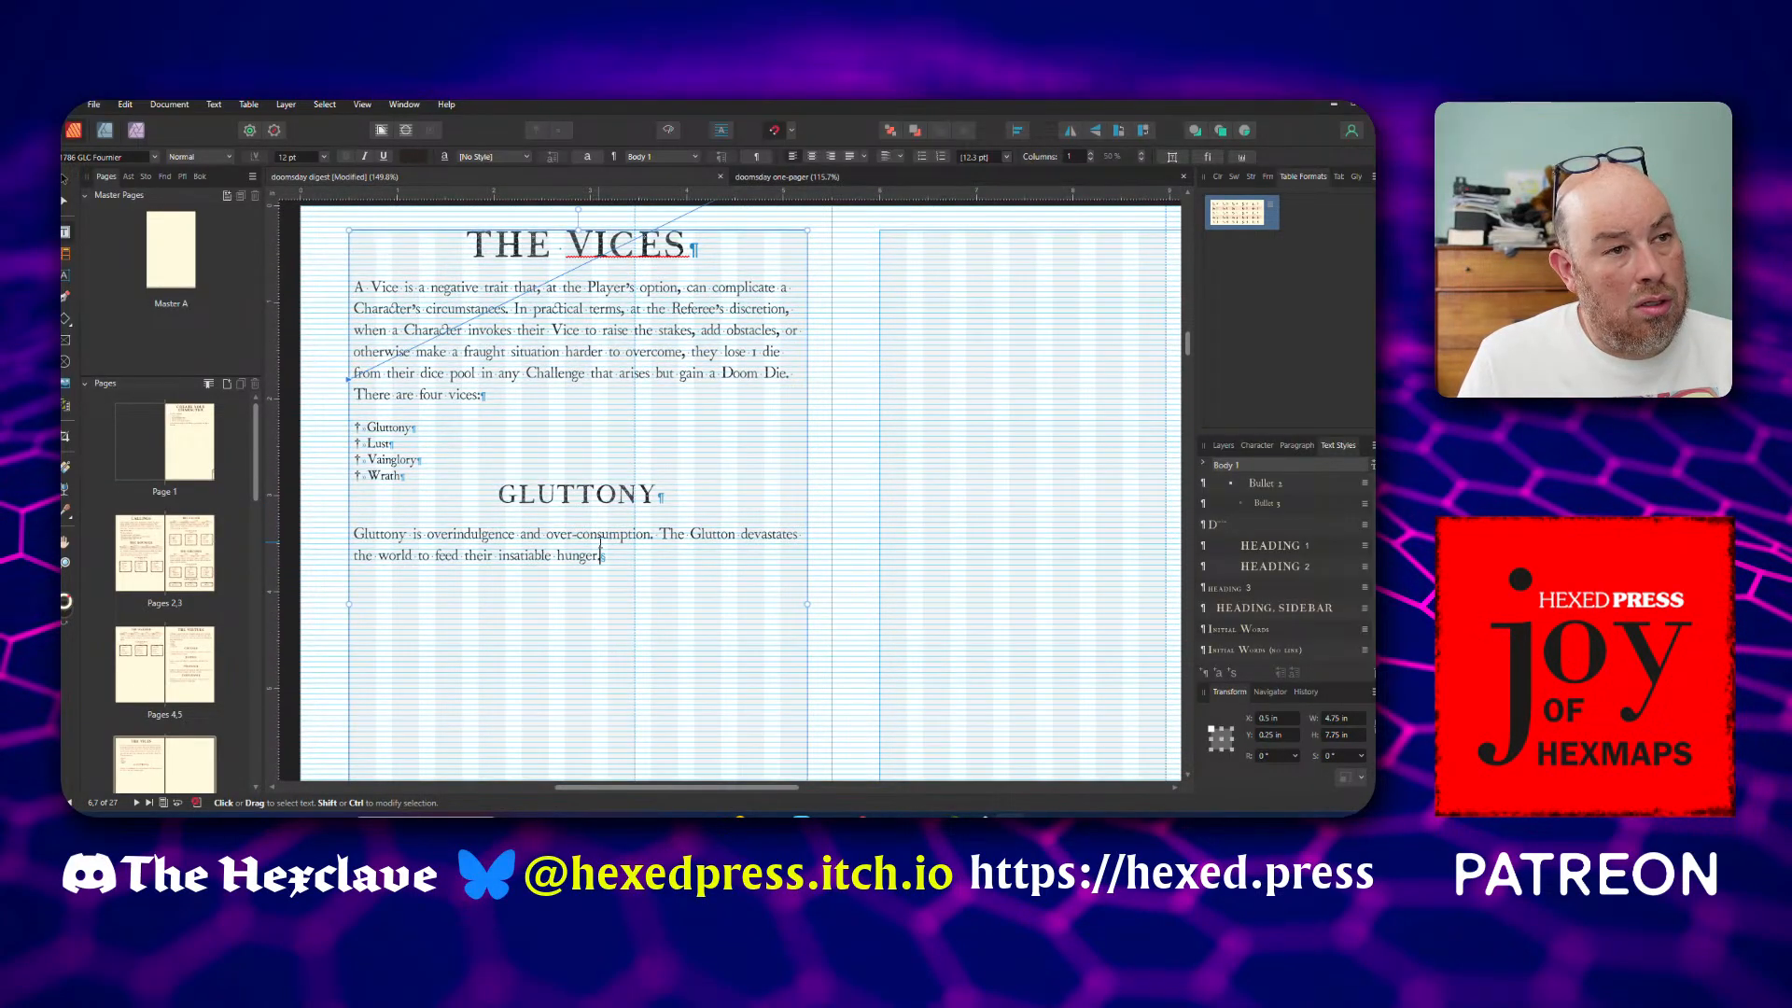
{"action": "key", "text": "Return"}
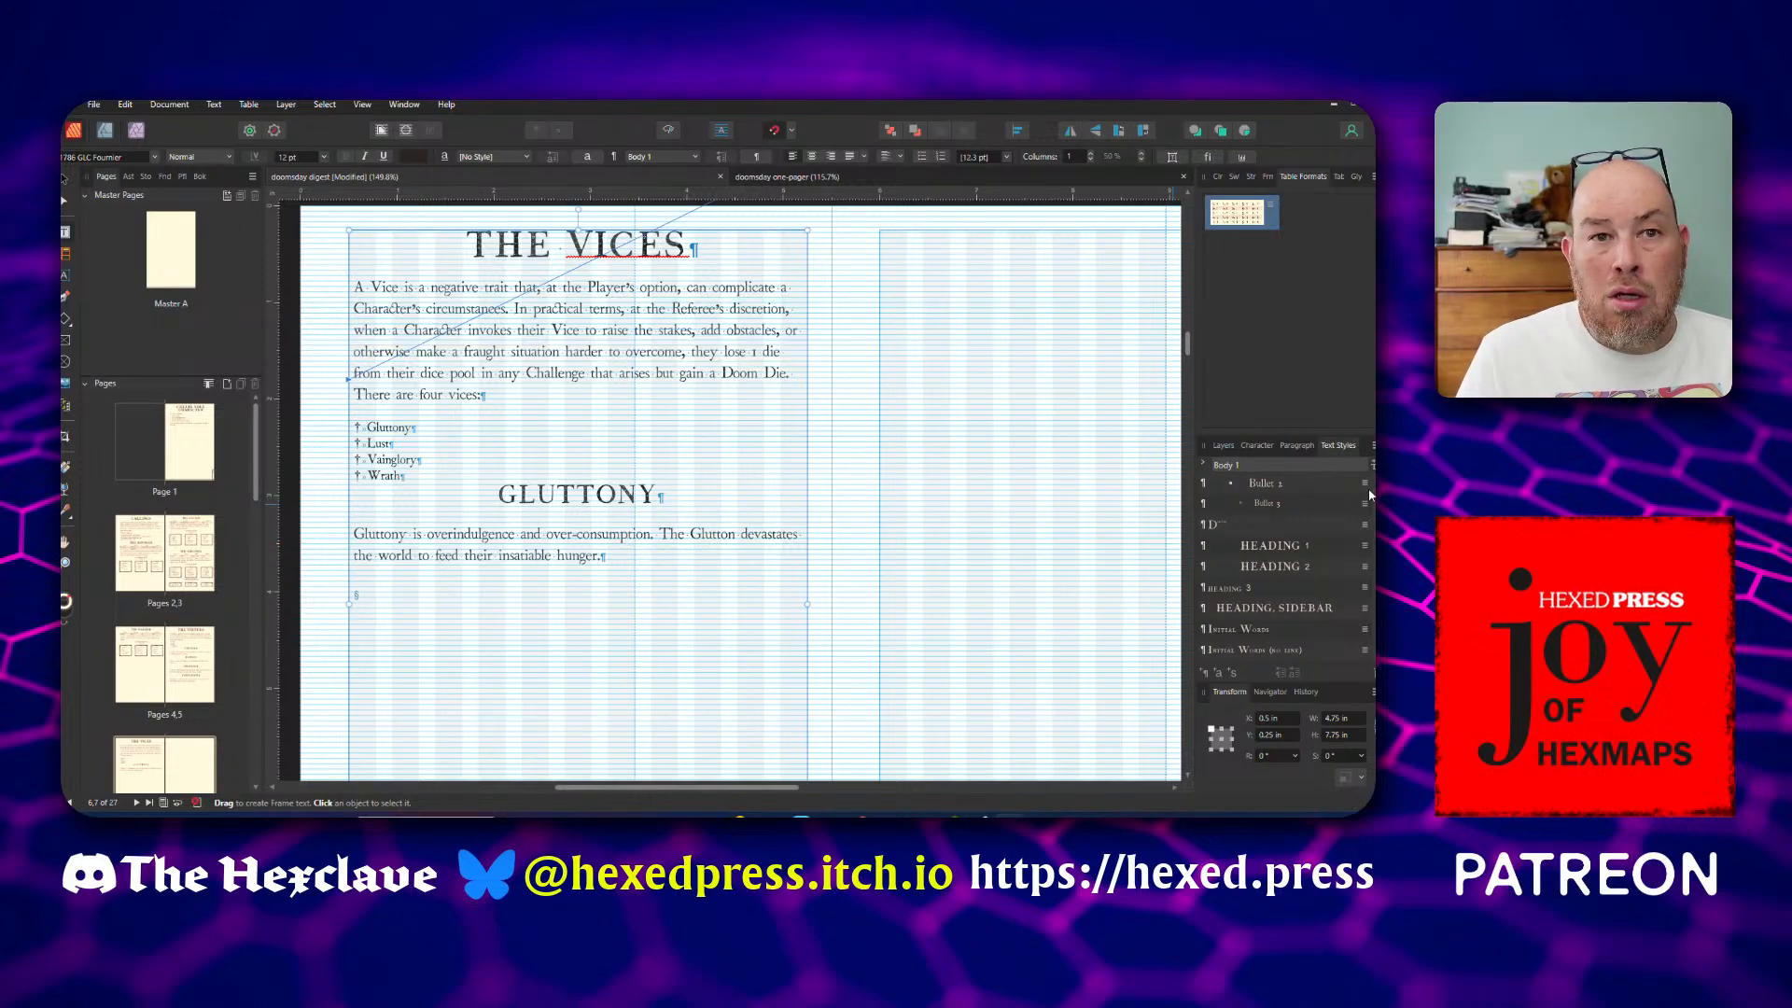
{"action": "left_click", "coordinate": [1276, 573]}
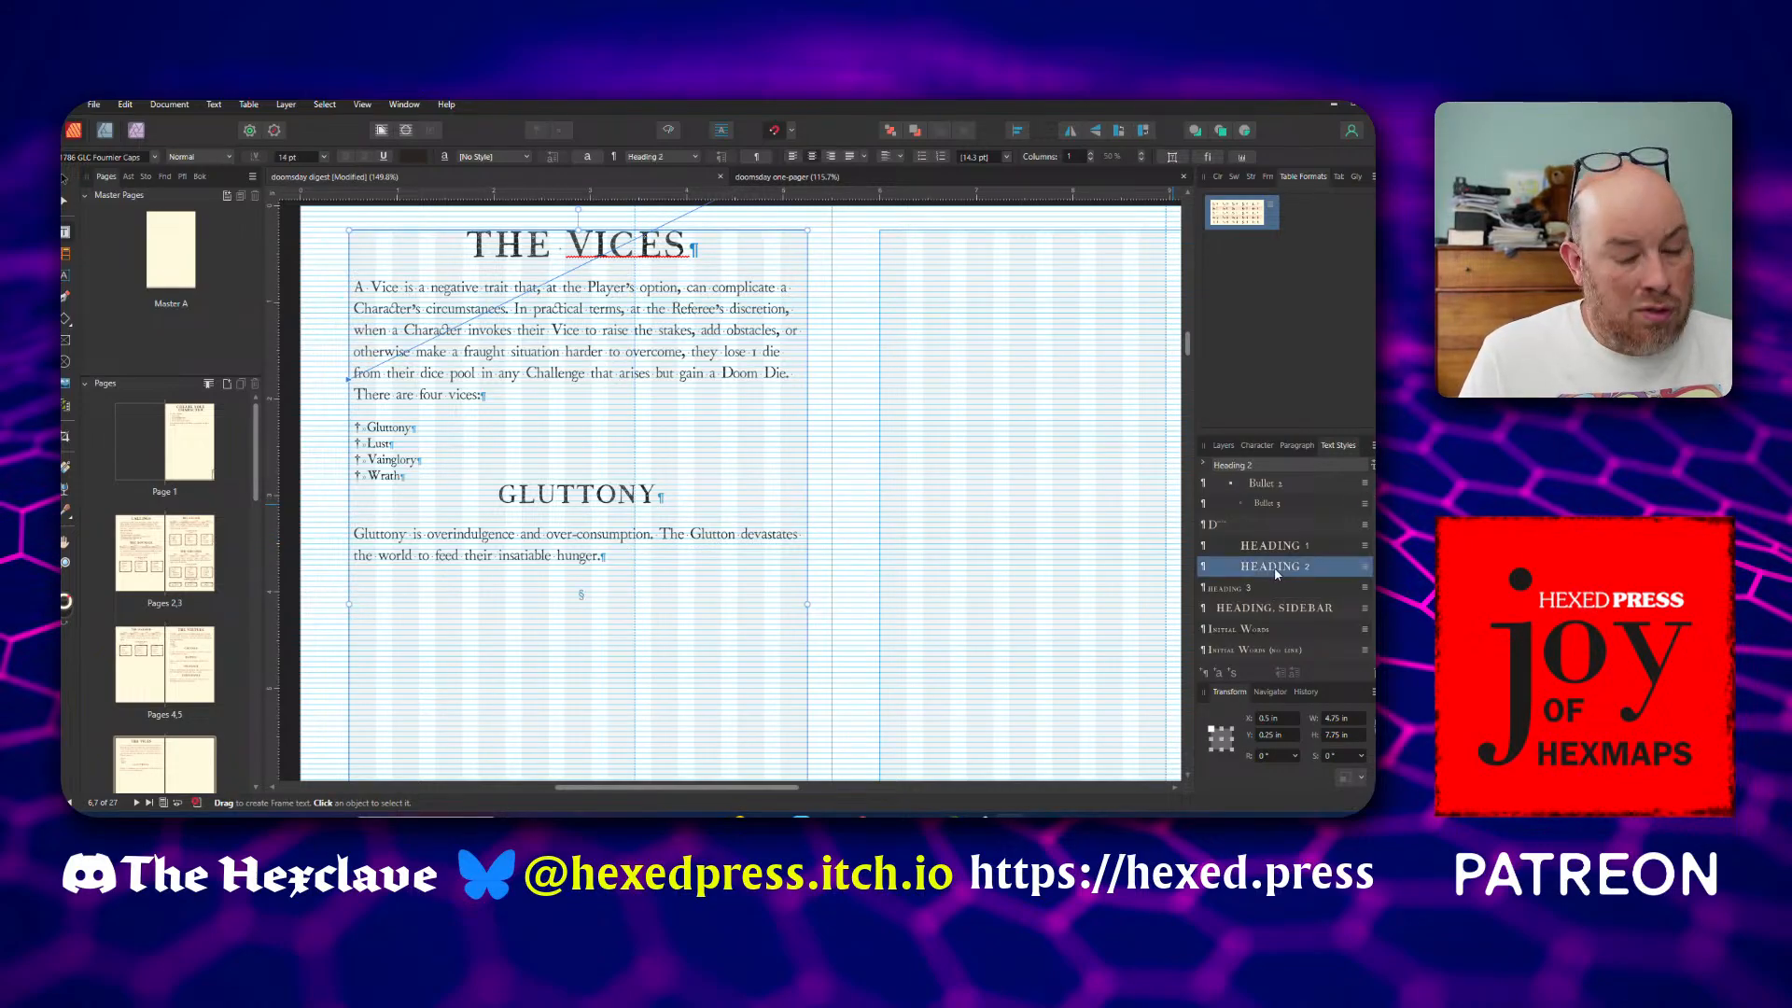
{"action": "type", "text": "LUST"}
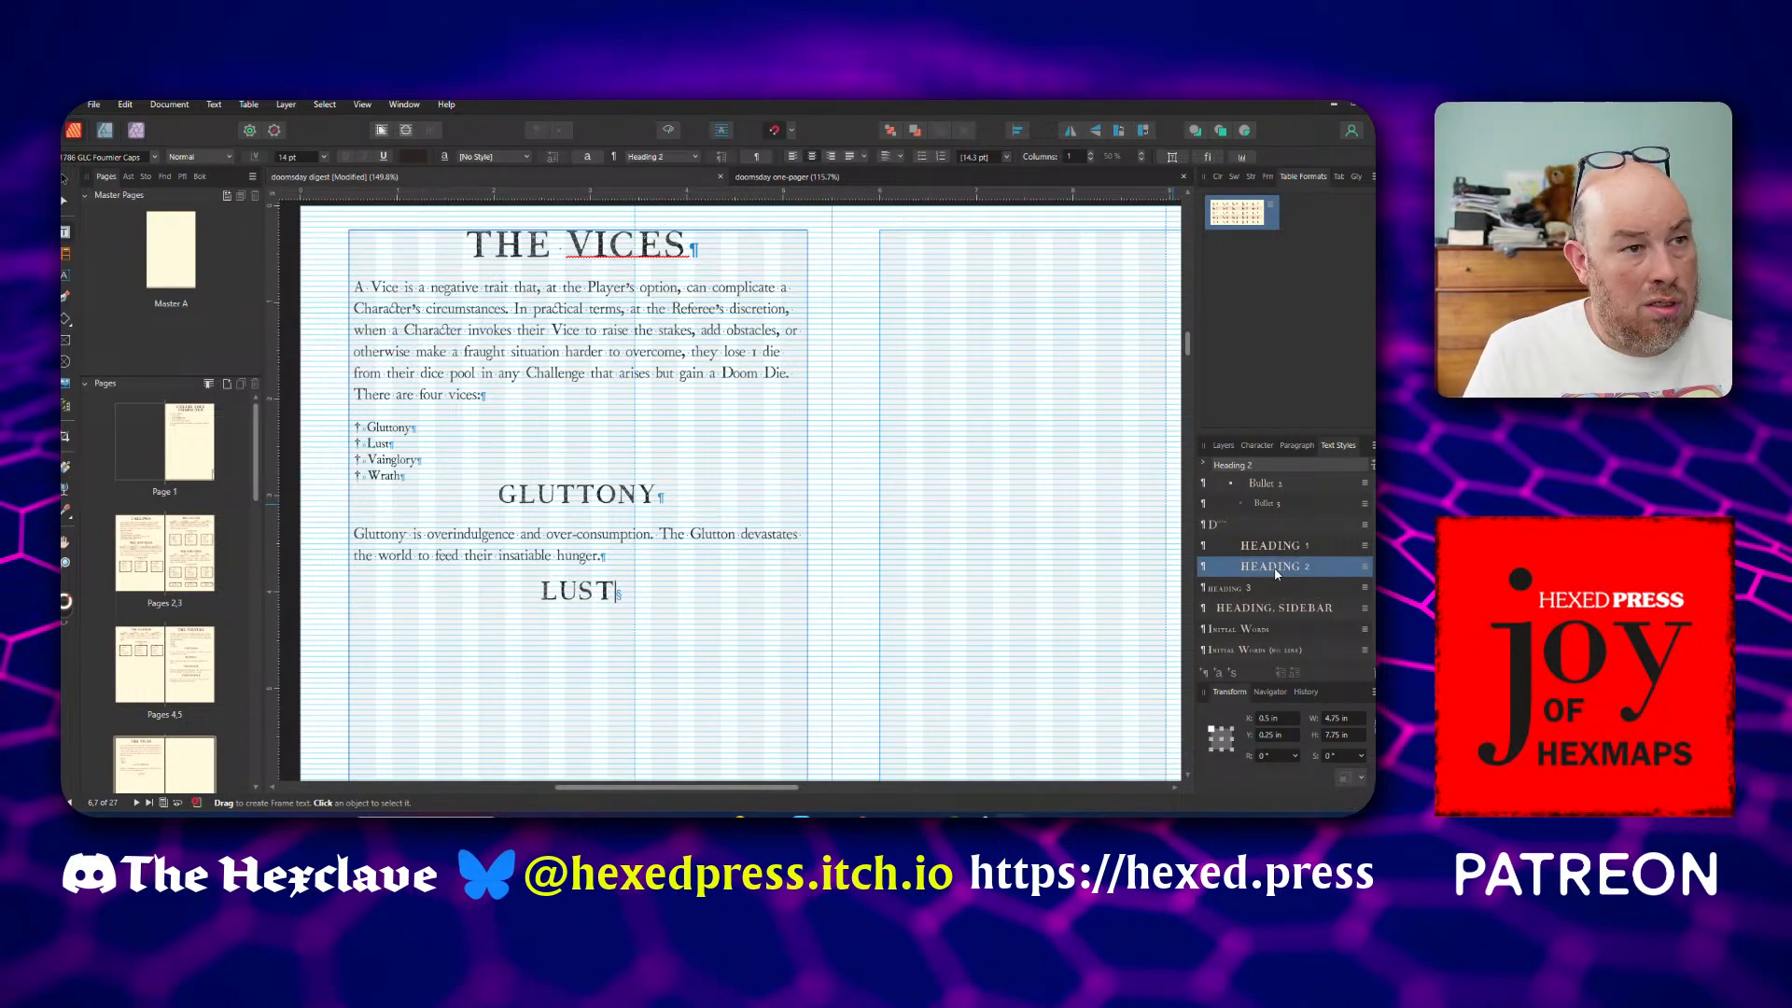
{"action": "key", "text": "Return"}
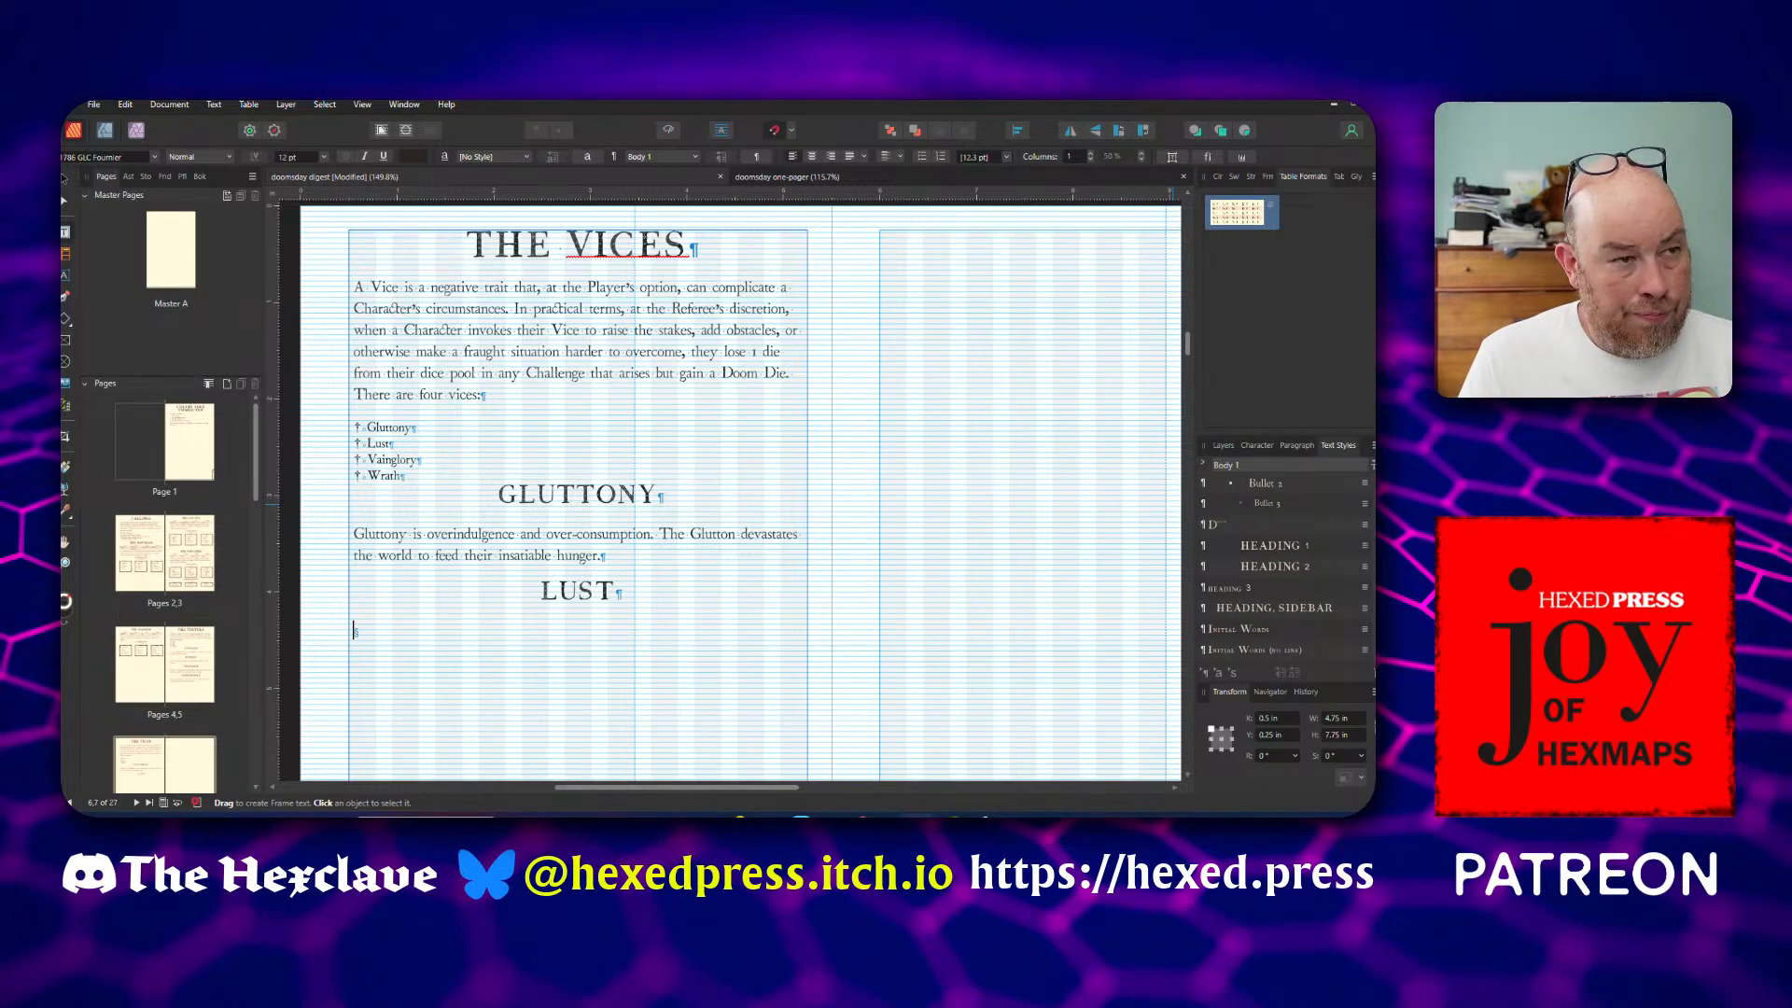
{"action": "type", "text": "Unbridled craving; the Lustful destroys anything in the path of their unbridled desire."}
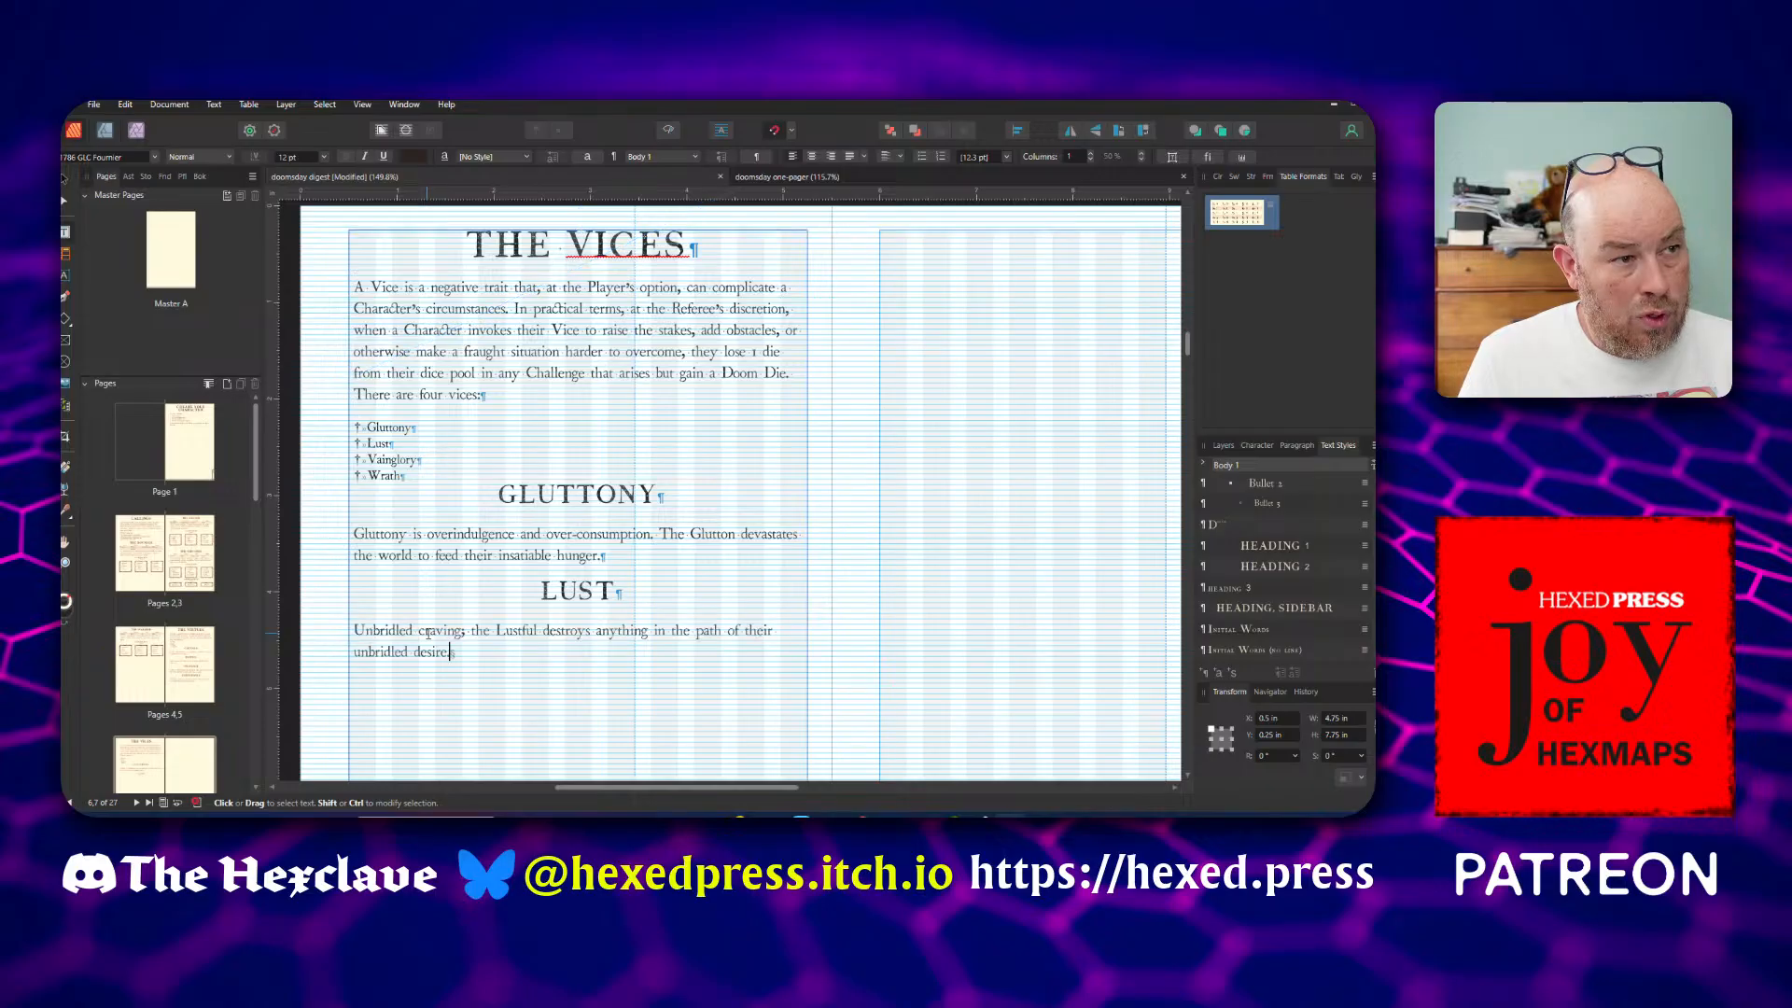
Reword the opening of the Lust description to "Lust is unbridled craving" with a lowercase u
{"action": "type", "text": "Lust is"}
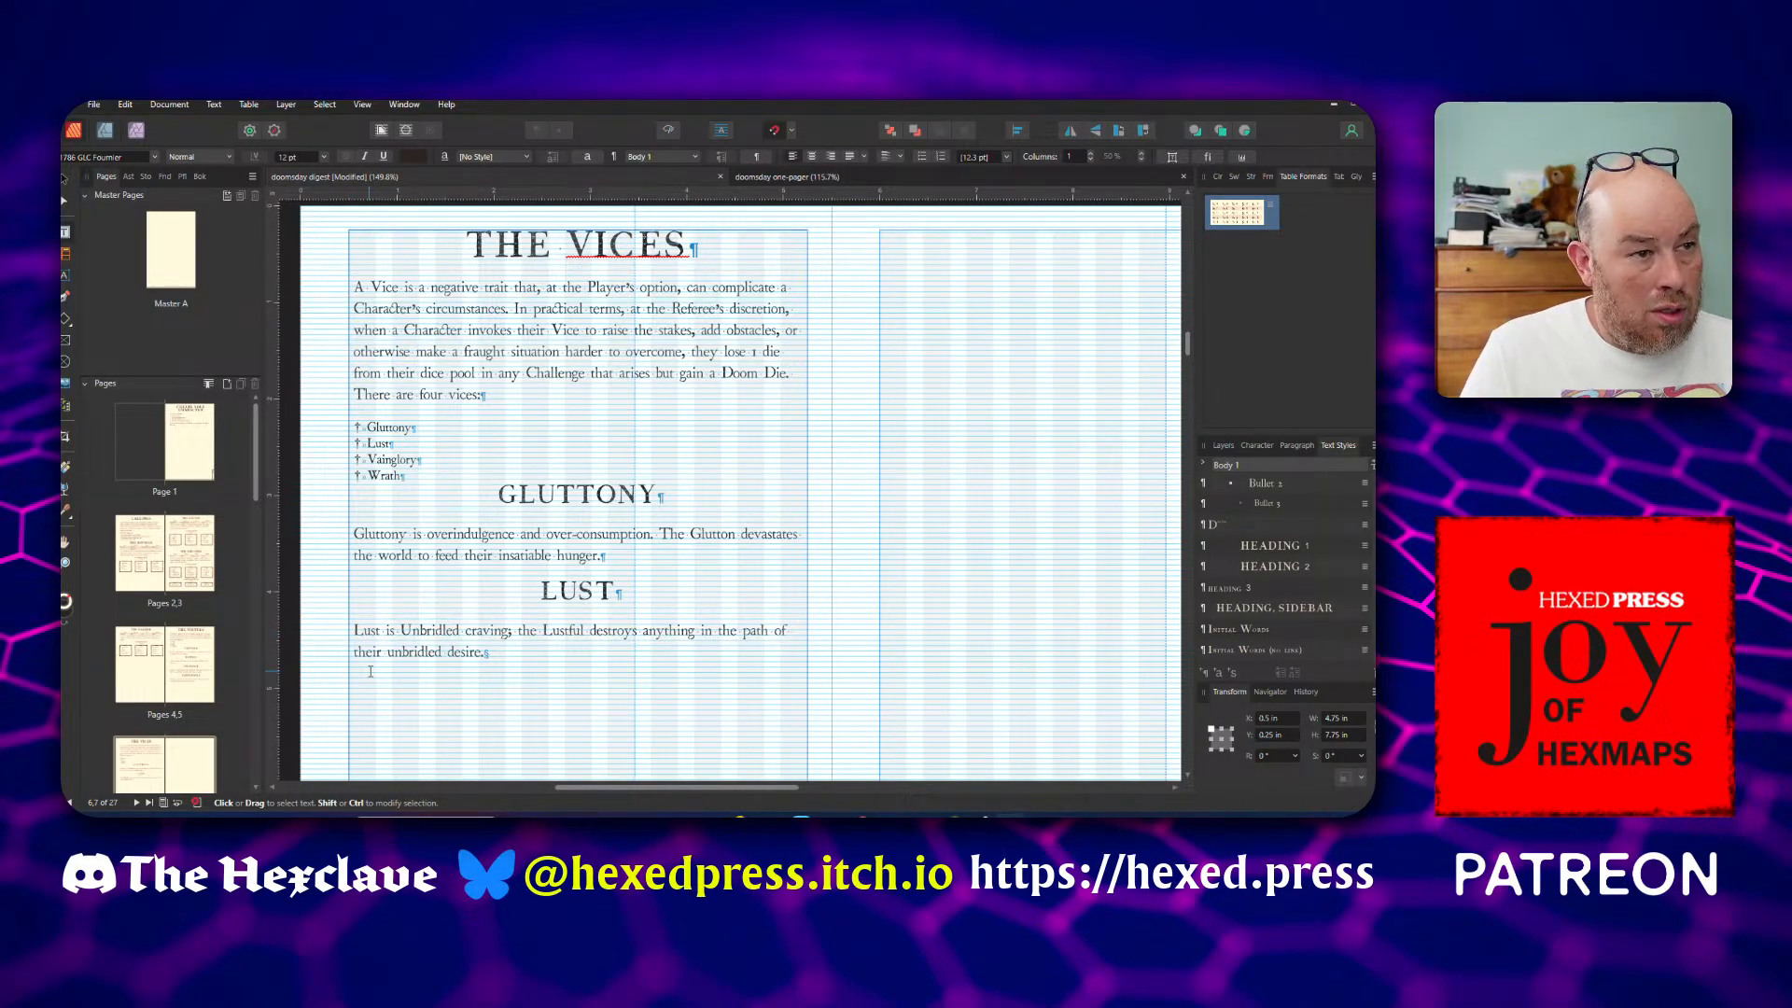
{"action": "key", "text": "shift+Right"}
{"action": "type", "text": "u"}
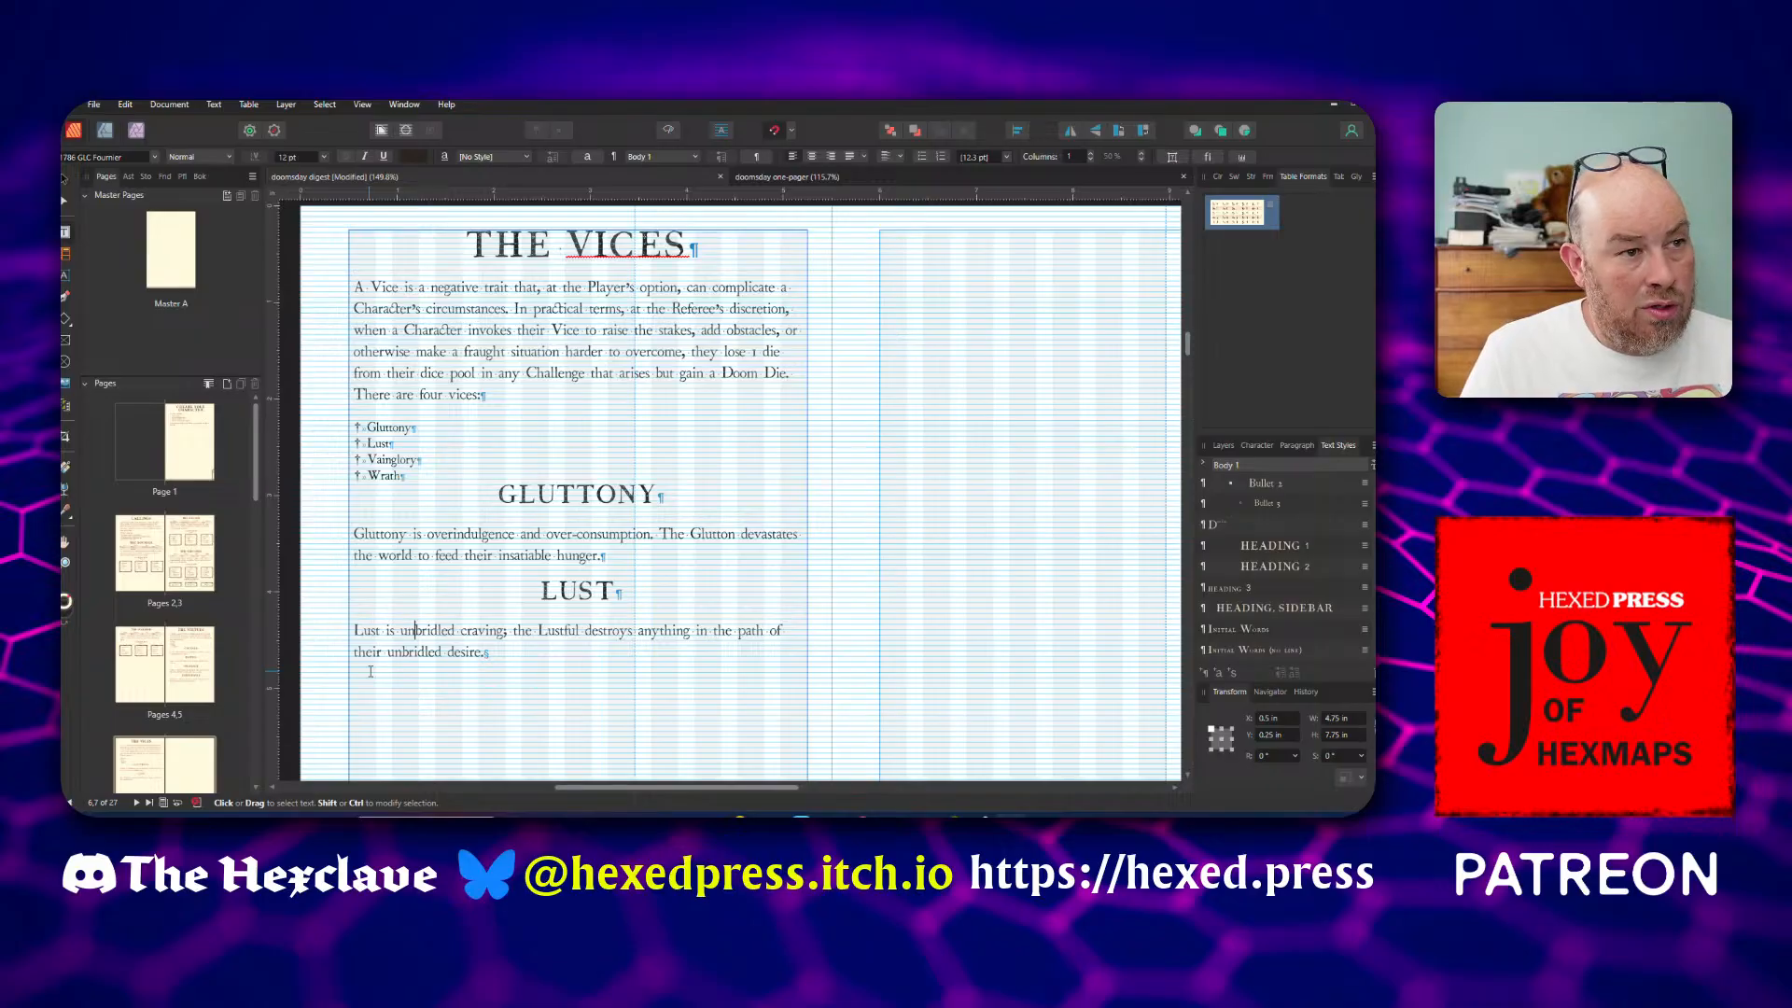
Split the Lust description after "craving" with a full stop and capitalise "The Lustful" as a new sentence
{"action": "key", "text": "Right"}
{"action": "key", "text": "Right"}
{"action": "key", "text": "Right"}
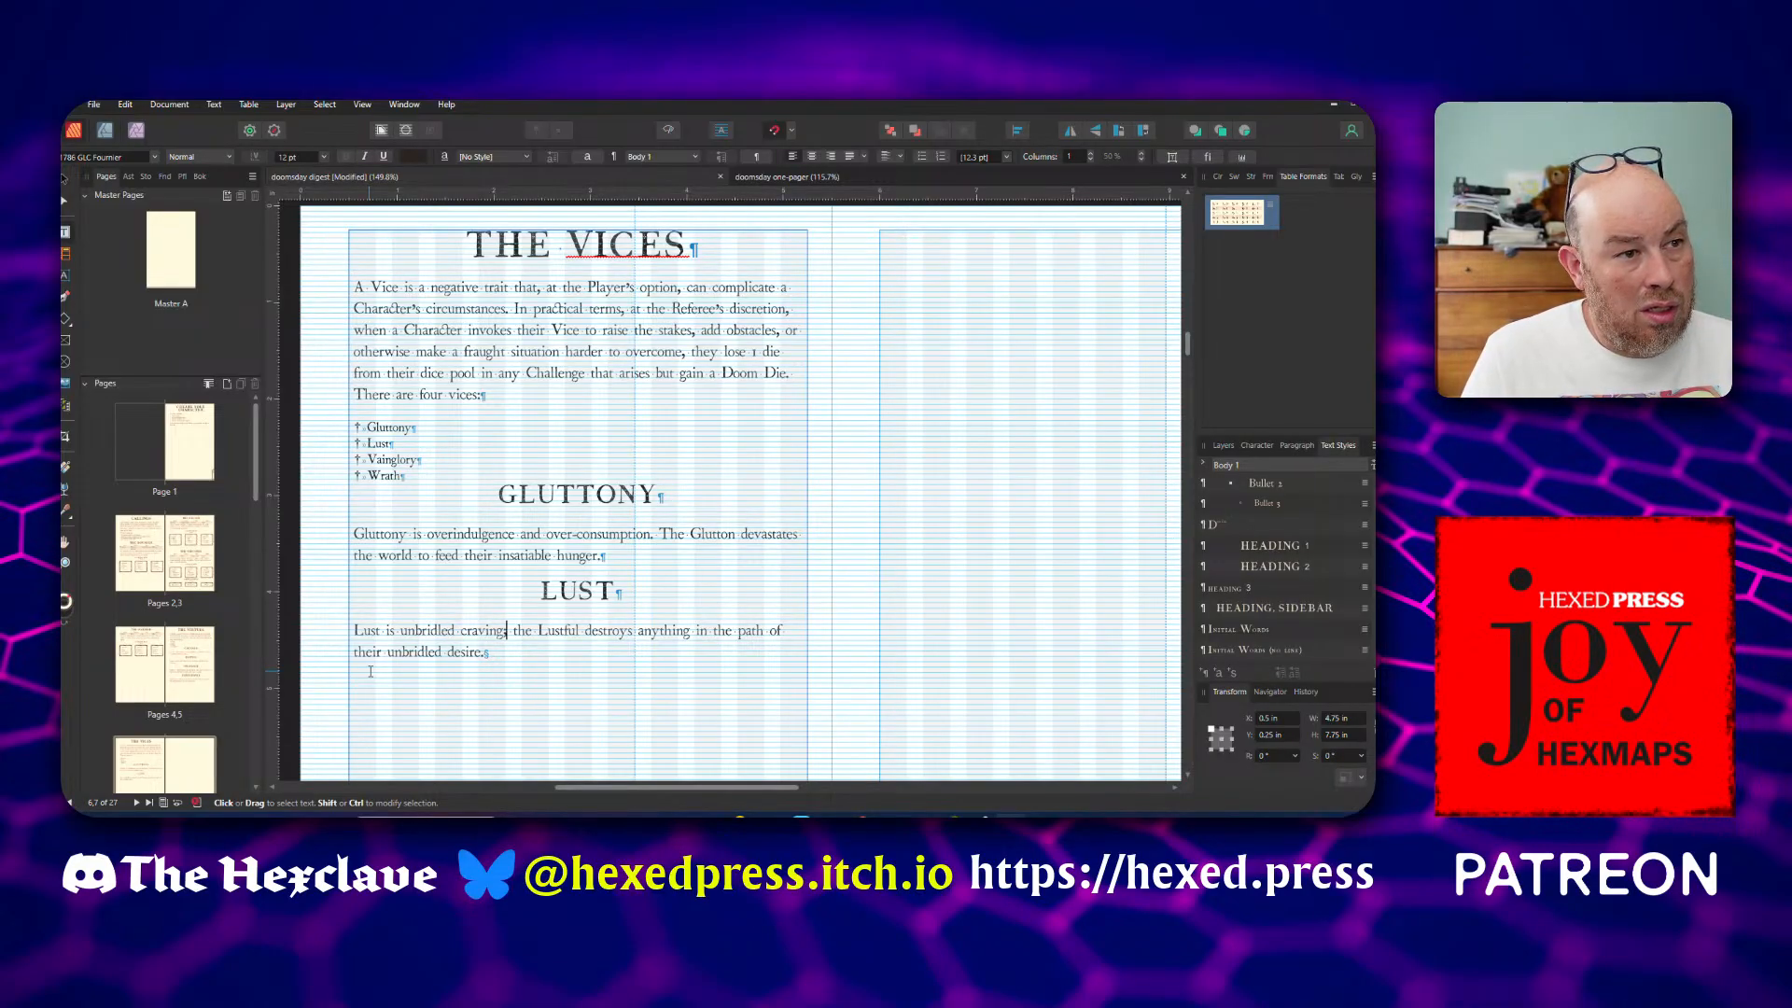
{"action": "key", "text": "Delete"}
{"action": "key", "text": "shift+Right"}
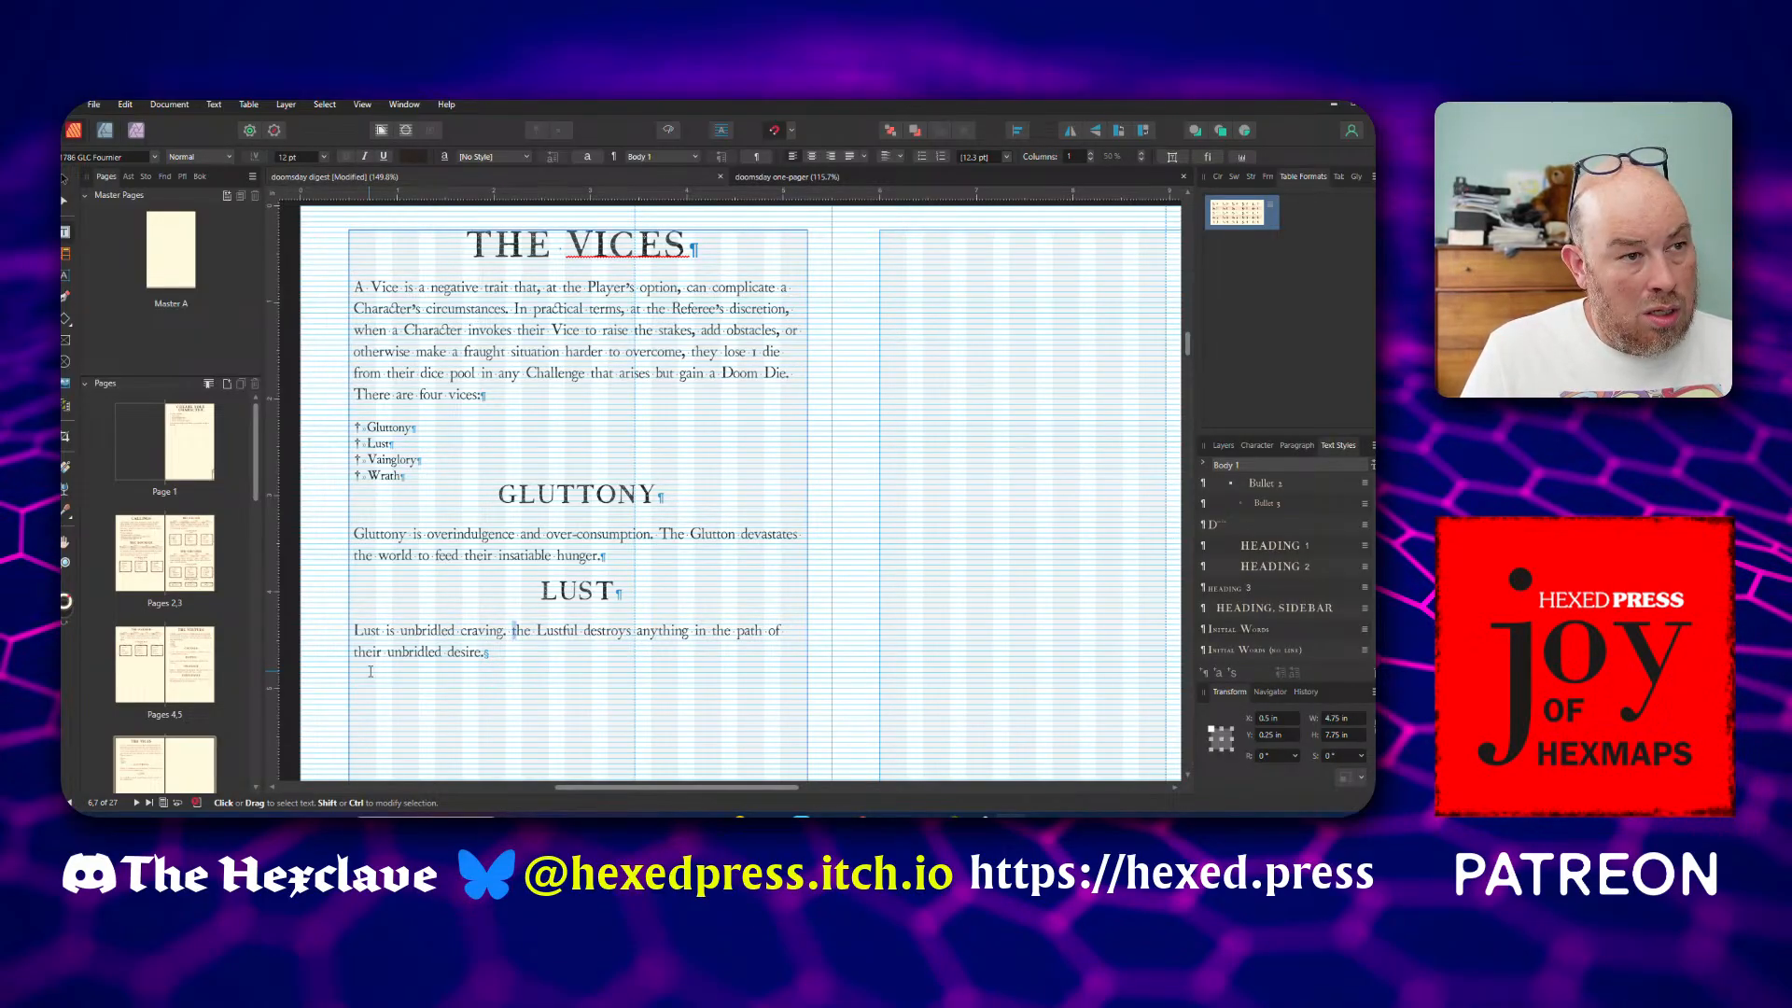
{"action": "type", "text": "T"}
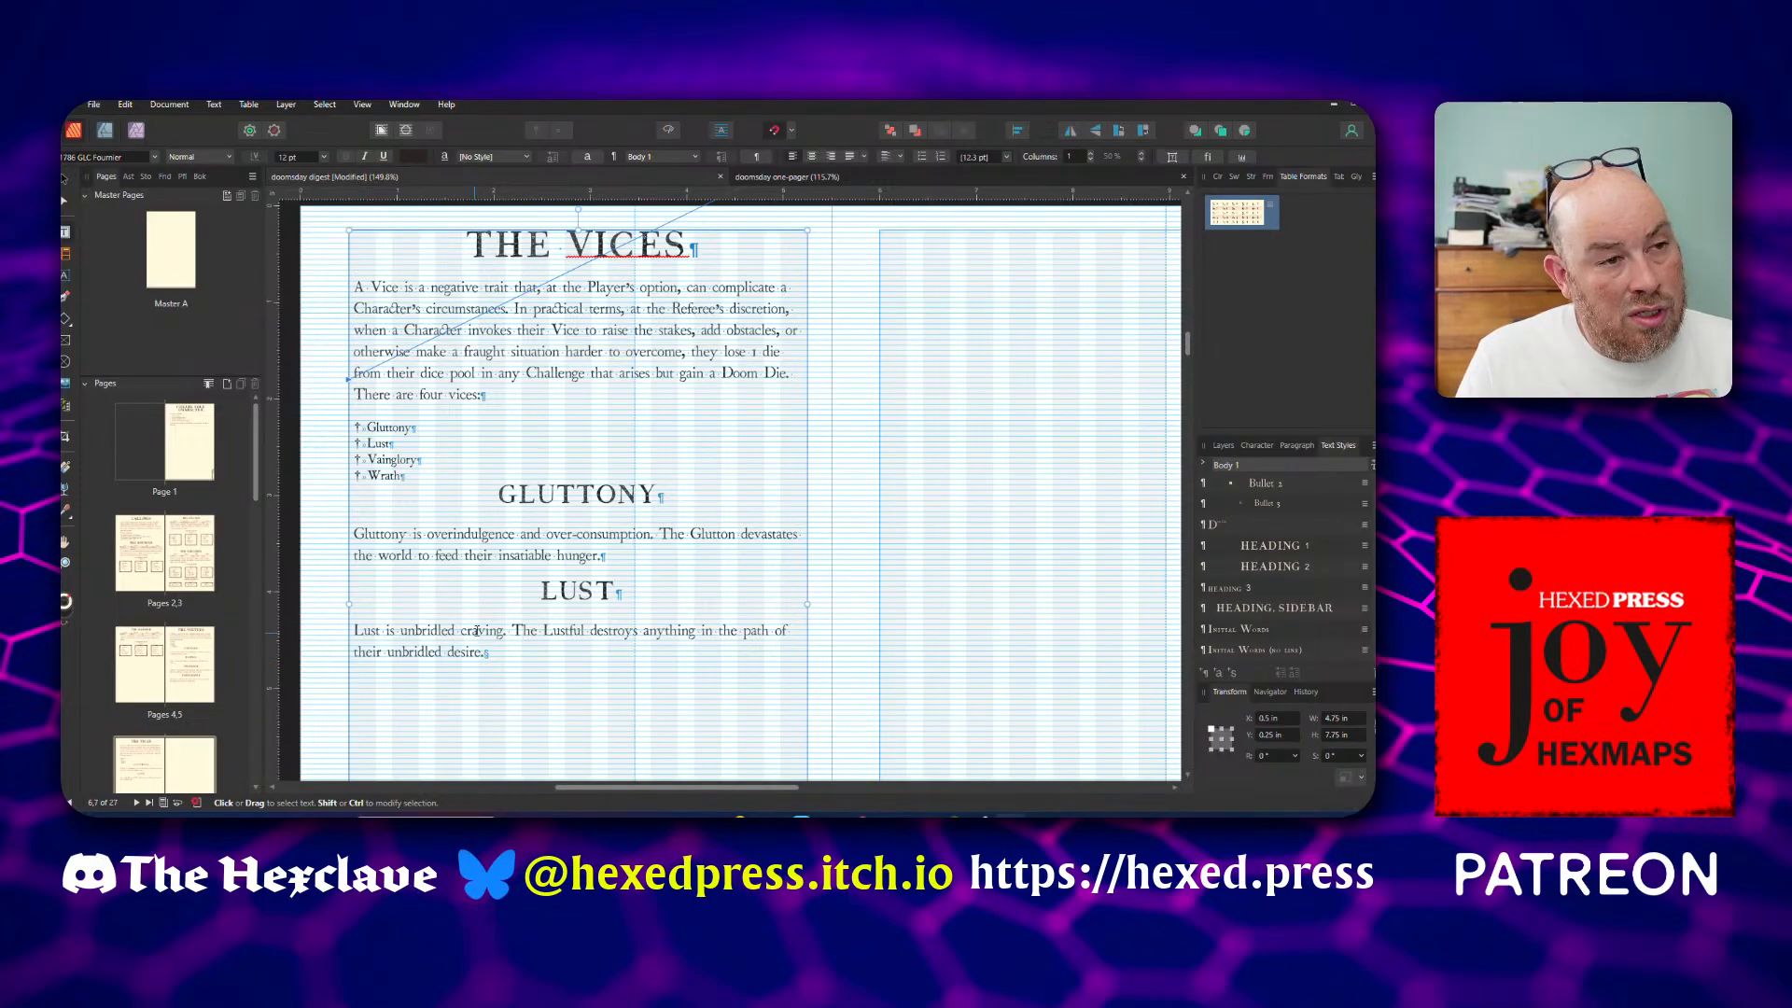
Add a VAINGLORY heading in the Heading 2 style after the Lust description and paste the Vainglory description beneath it
{"action": "left_click", "coordinate": [574, 632]}
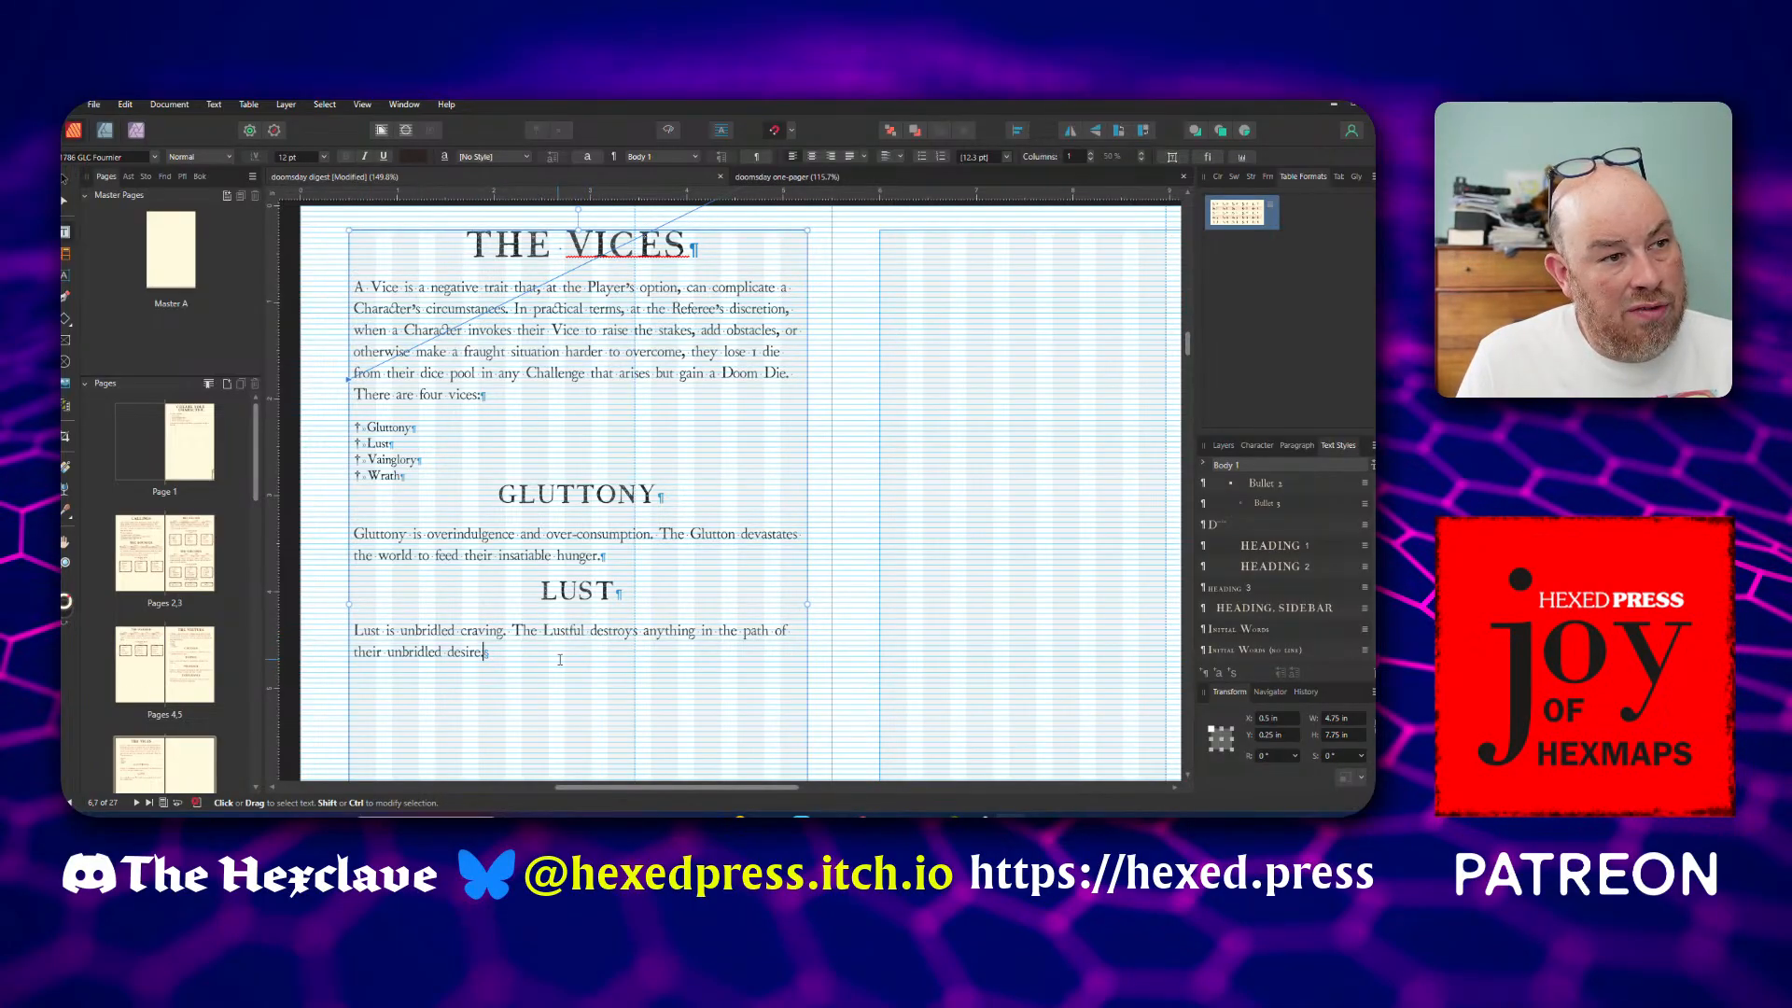
{"action": "key", "text": "Return"}
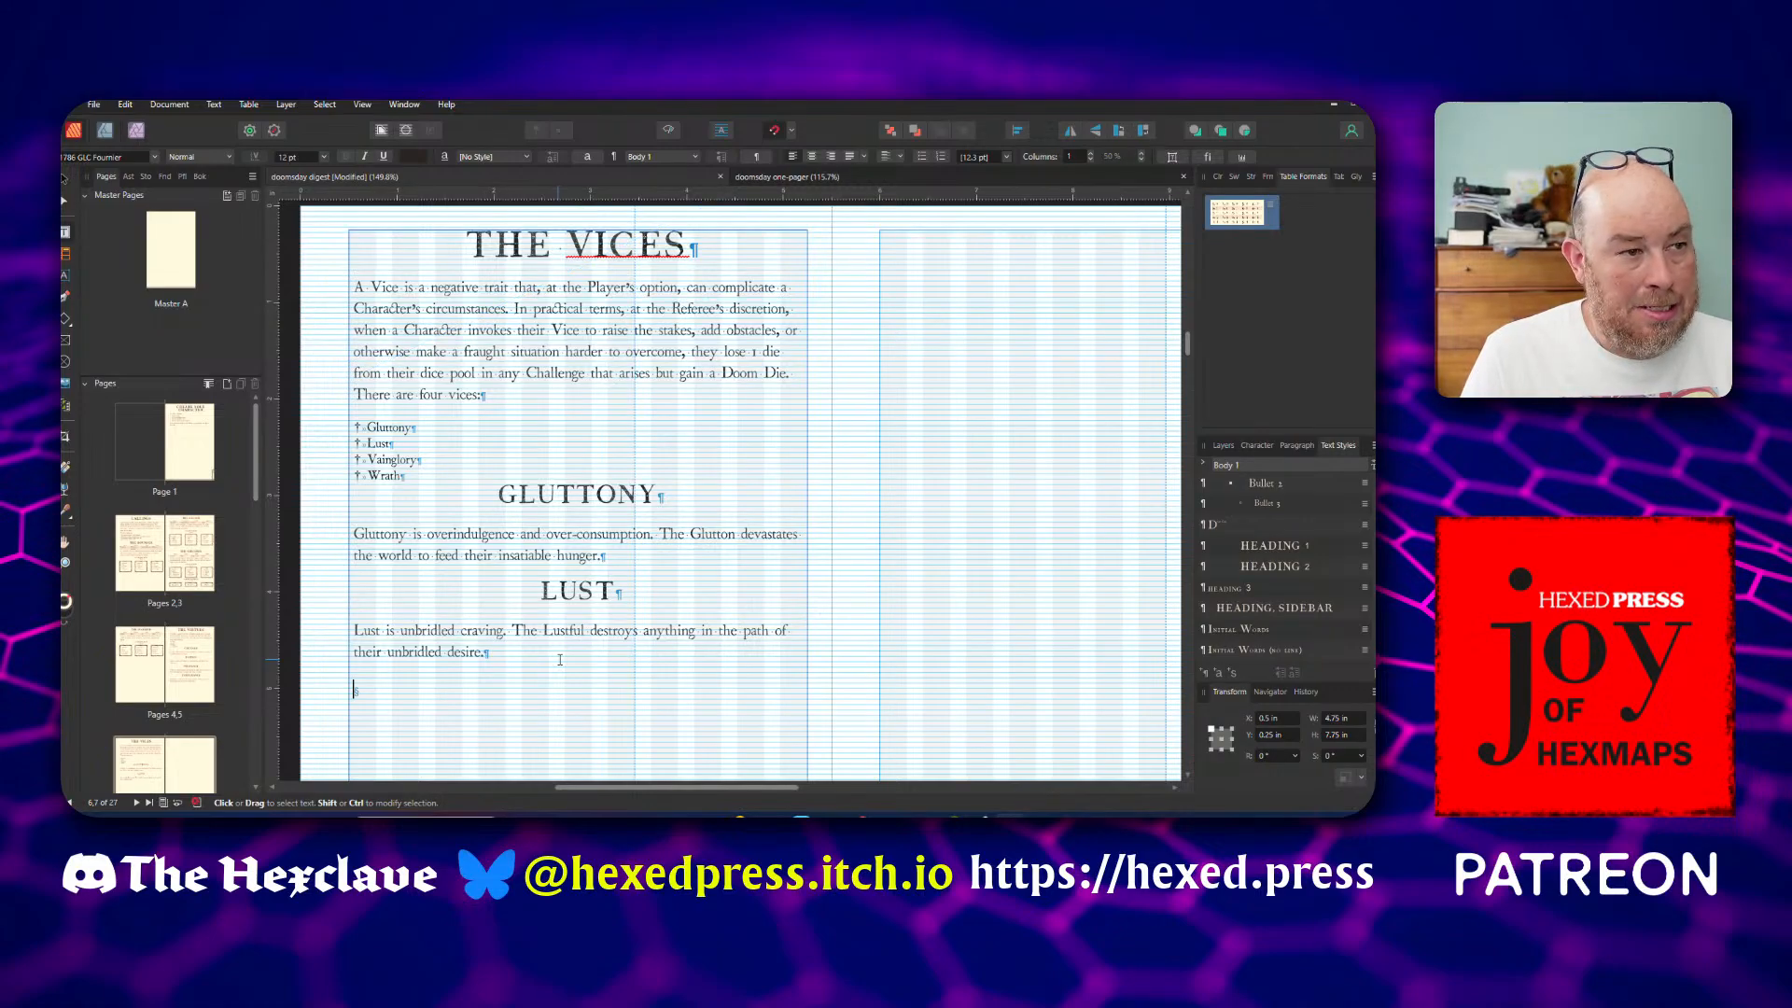
{"action": "left_click", "coordinate": [1244, 573]}
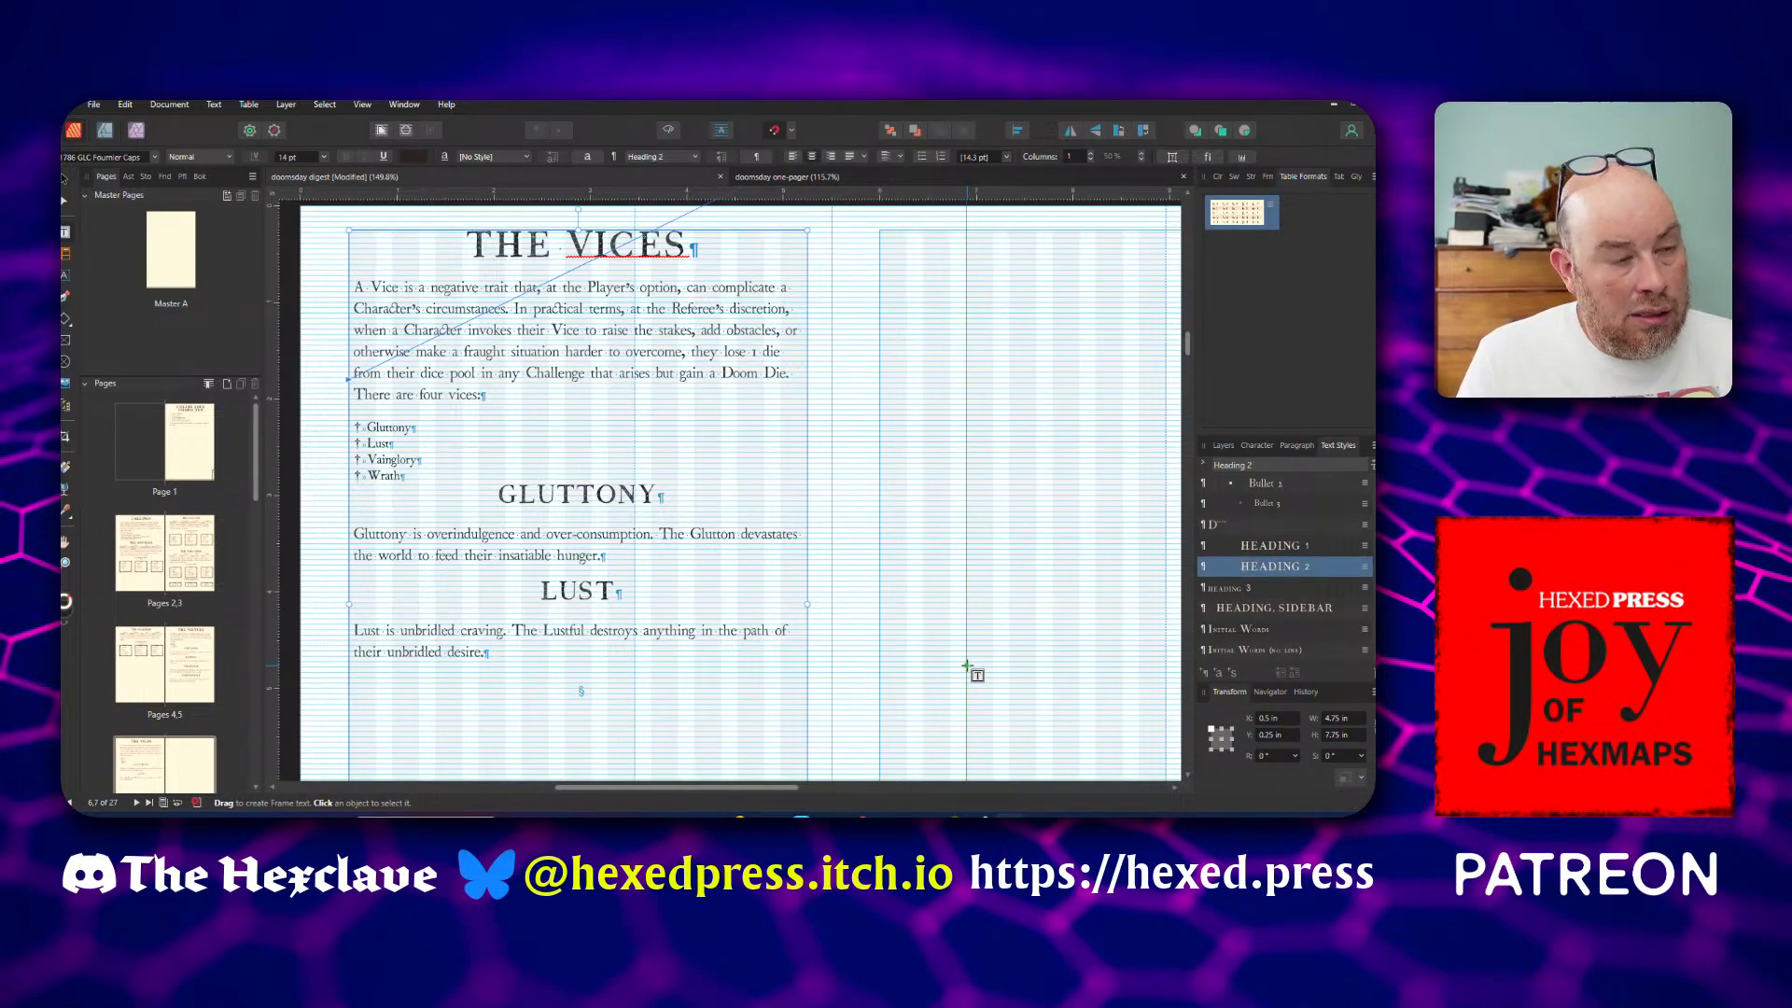
{"action": "type", "text": "Vainglory"}
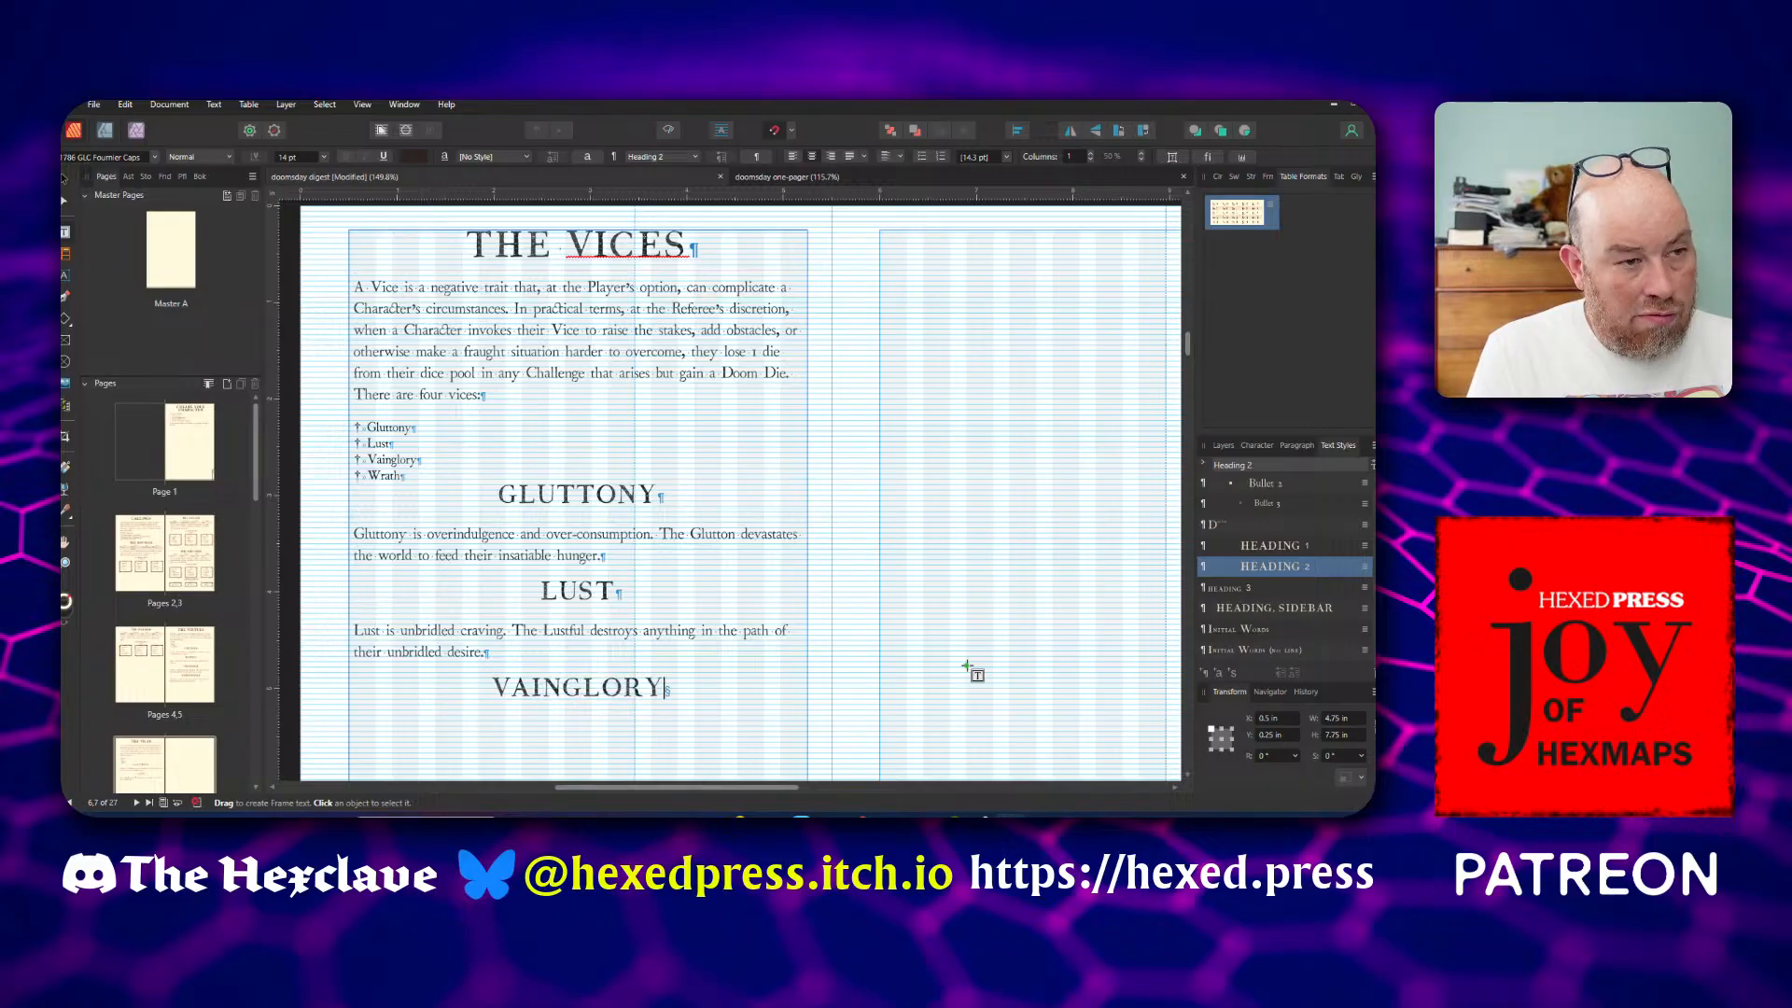
{"action": "key", "text": "Return"}
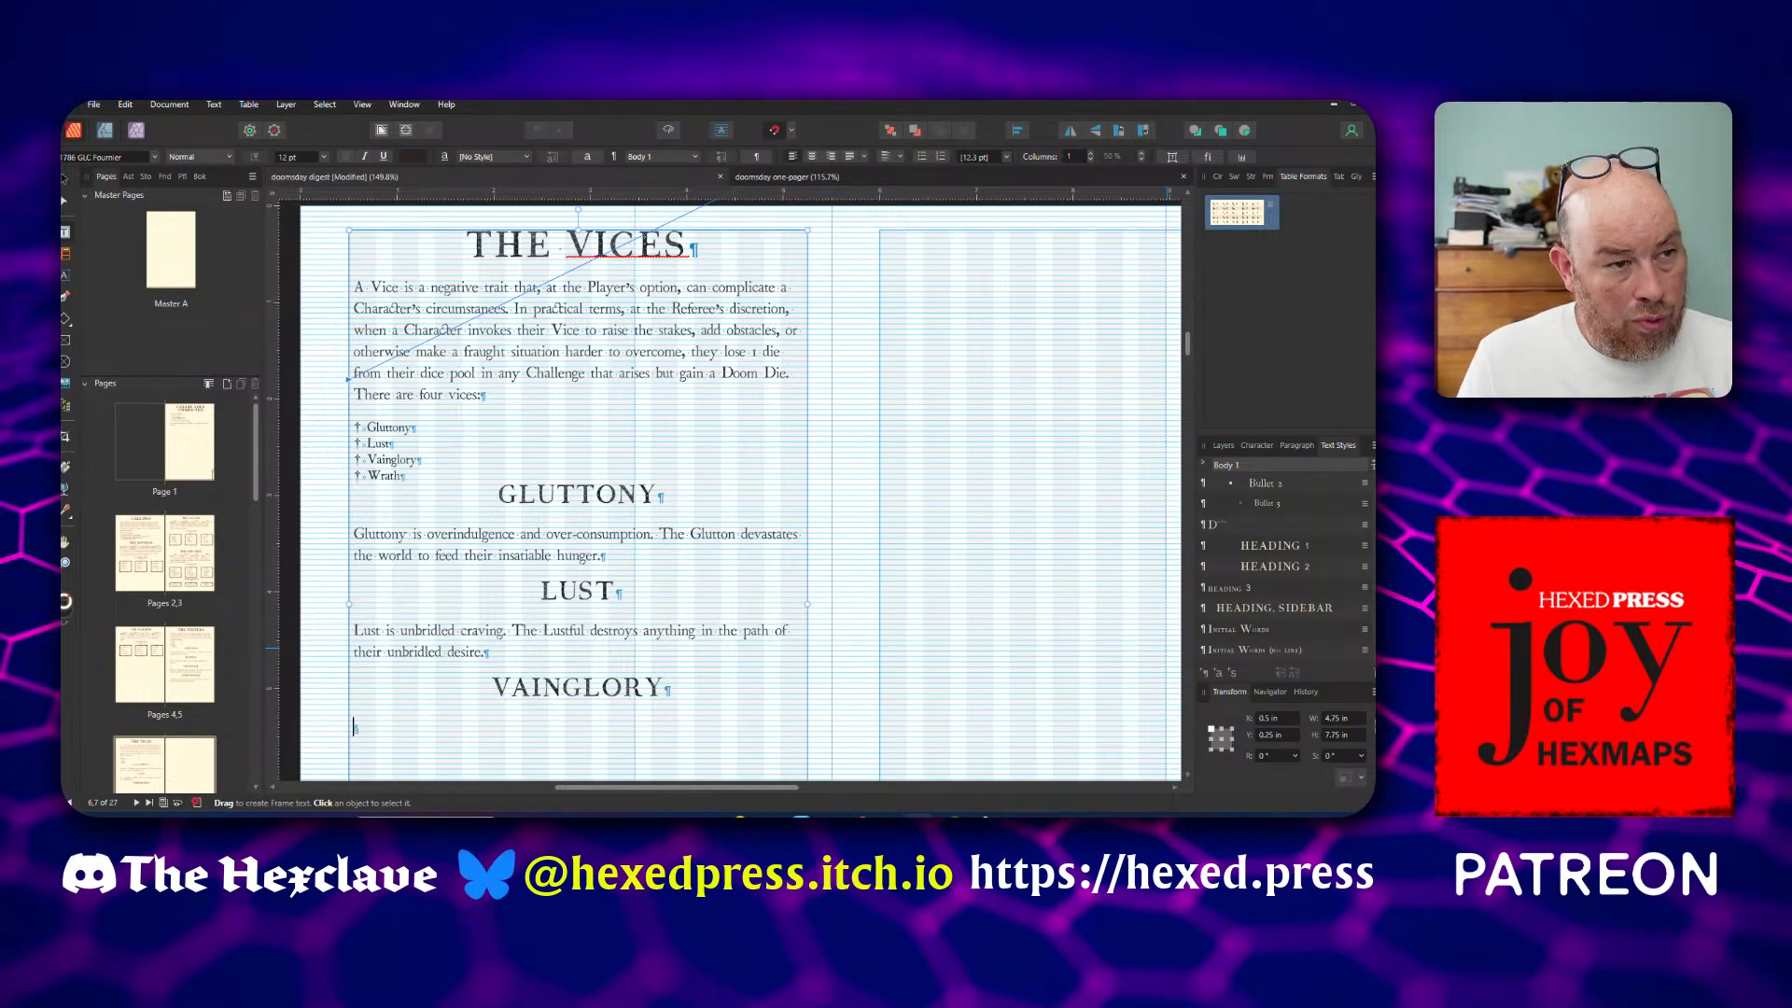
{"action": "scroll", "coordinate": [660, 523], "scroll_direction": "down", "scroll_amount": 2}
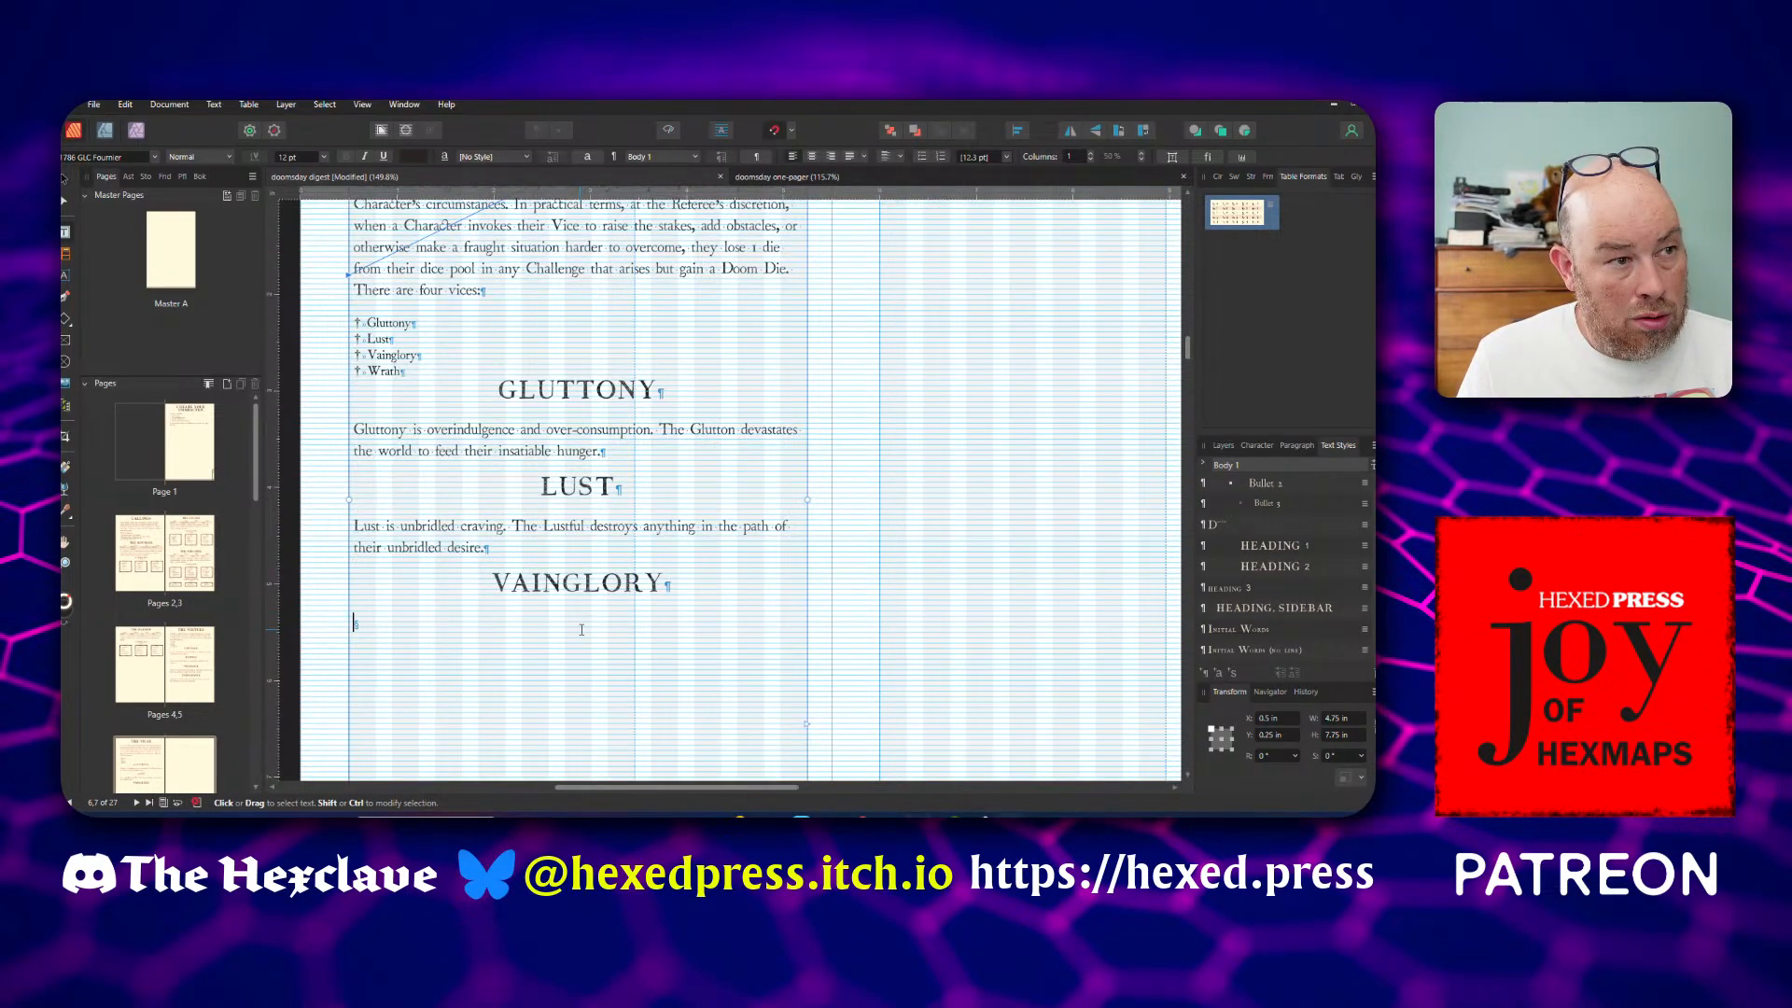
{"action": "type", "text": "Immoderately seeking renown; the Vainglorious will subjugate everything to the pursuit of their prestige."}
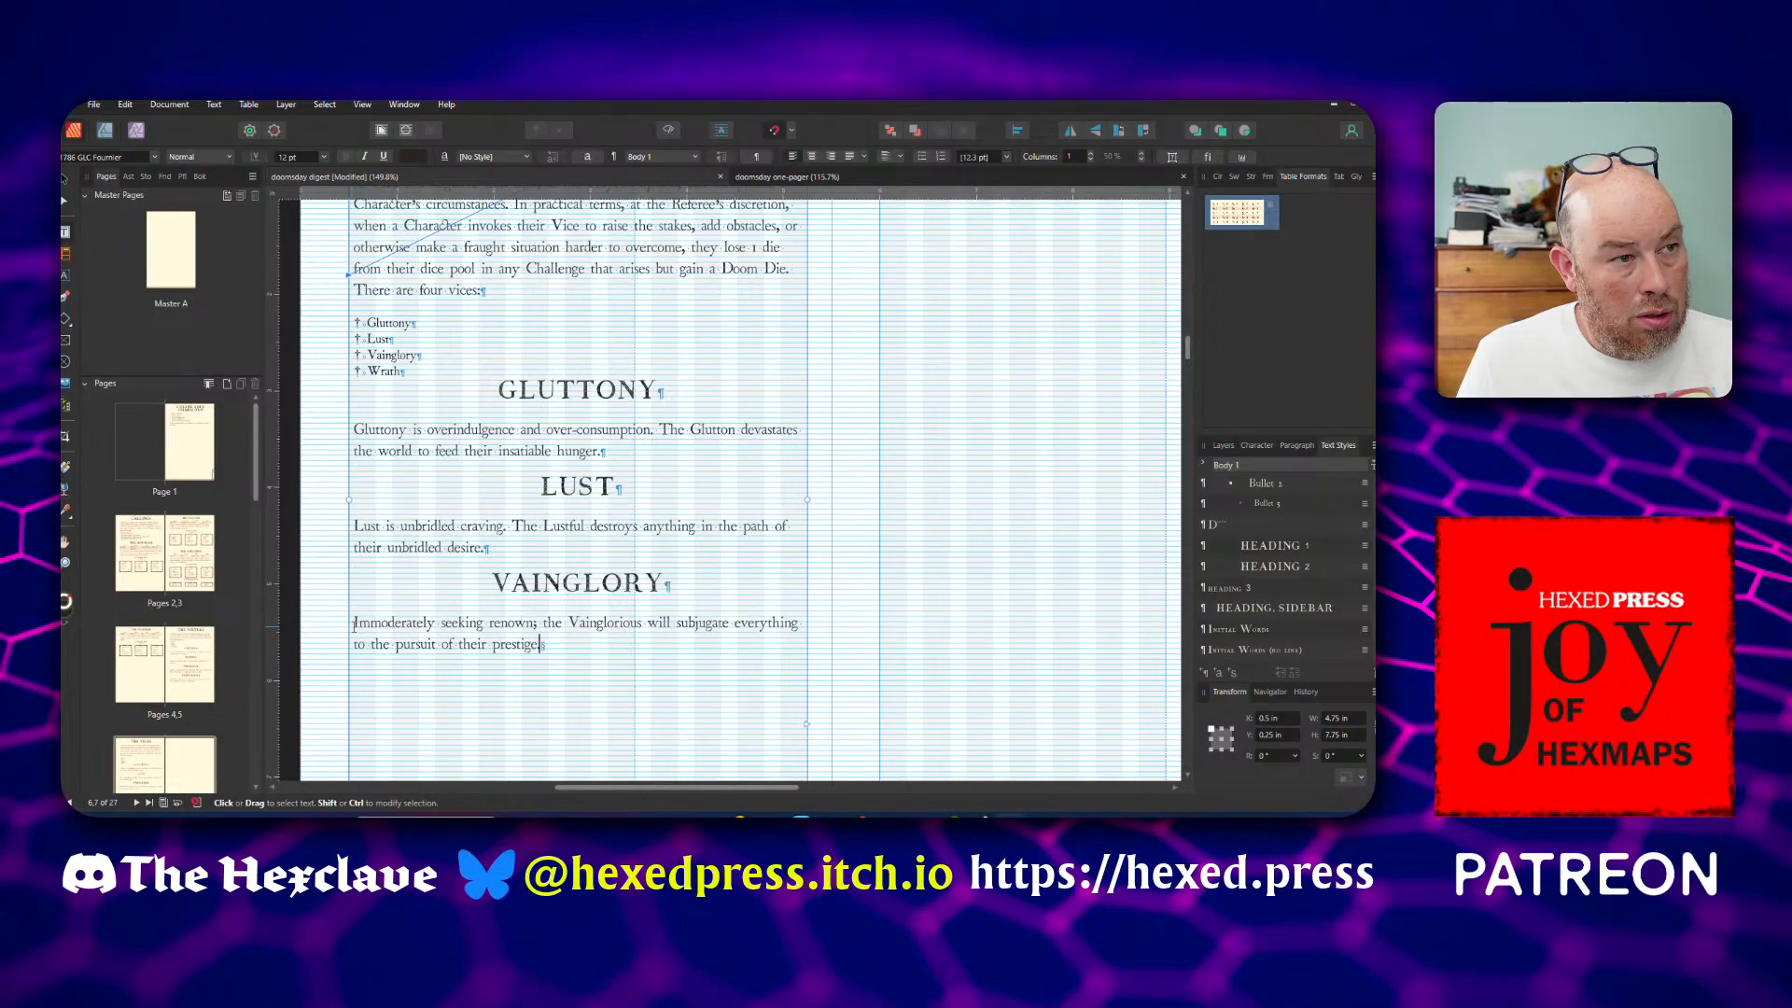
Reword the opening of the Vainglory description to "Vainglory is immoderately seeking renown" with a lowercase i
{"action": "type", "text": "Vainglory "}
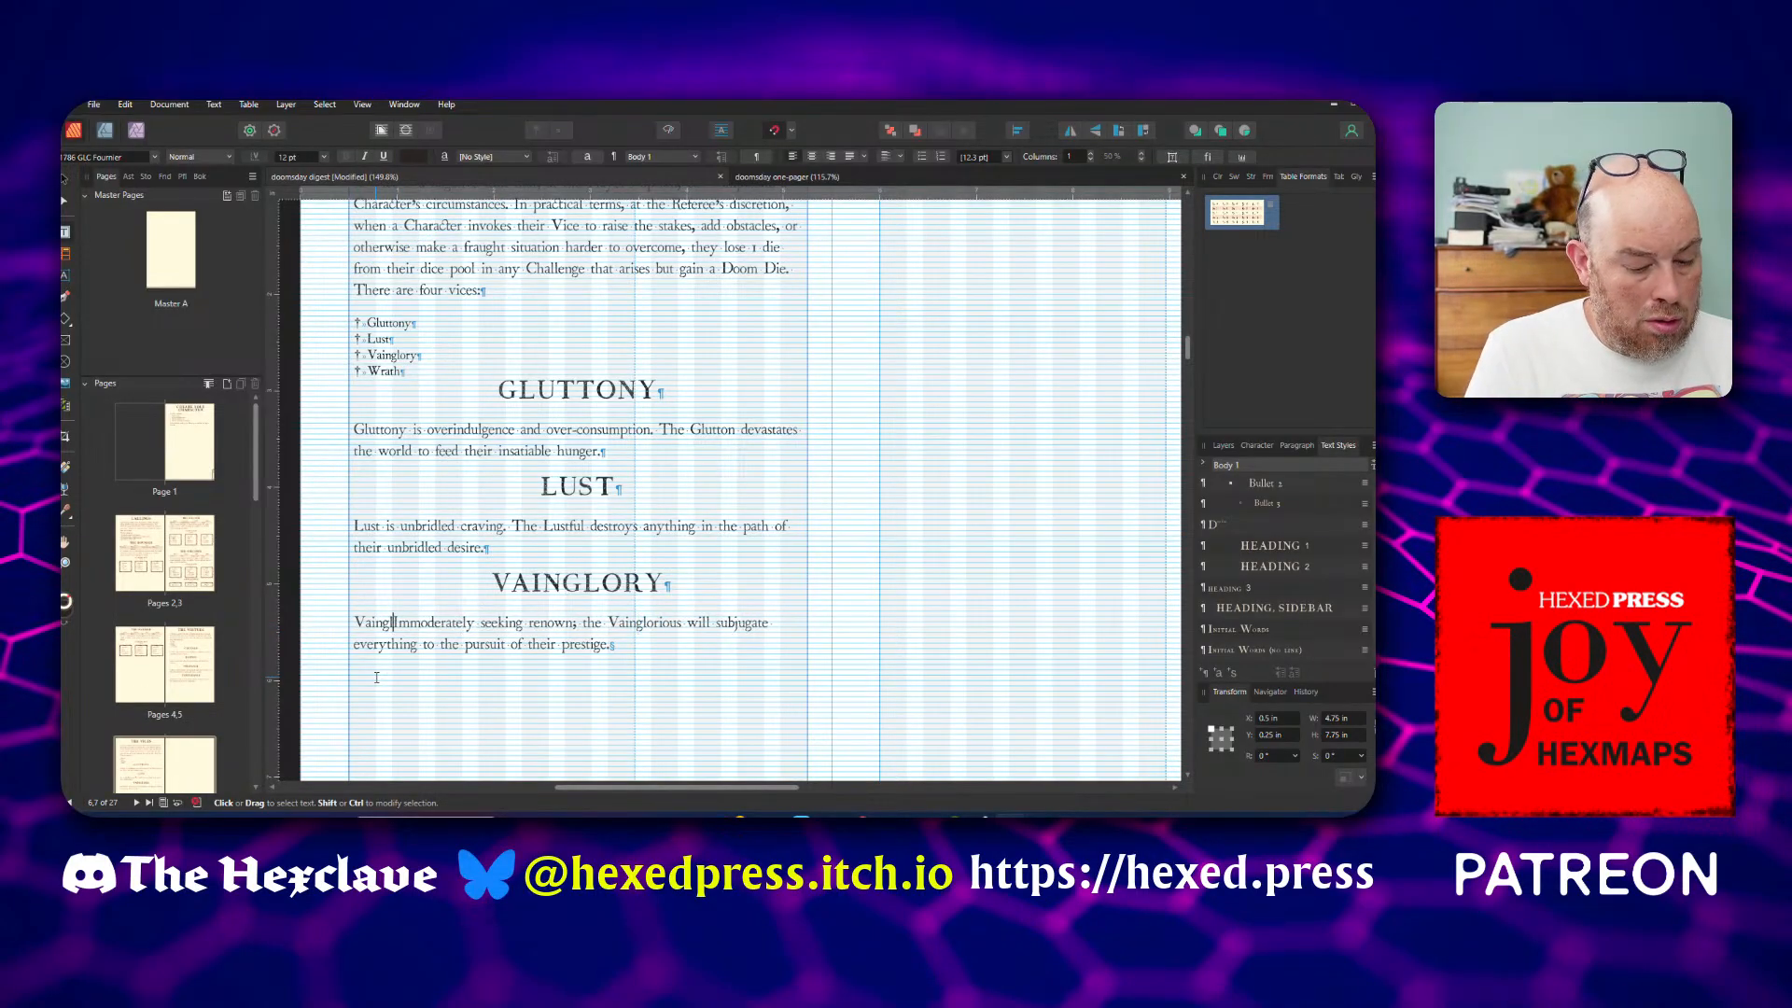
{"action": "type", "text": "is "}
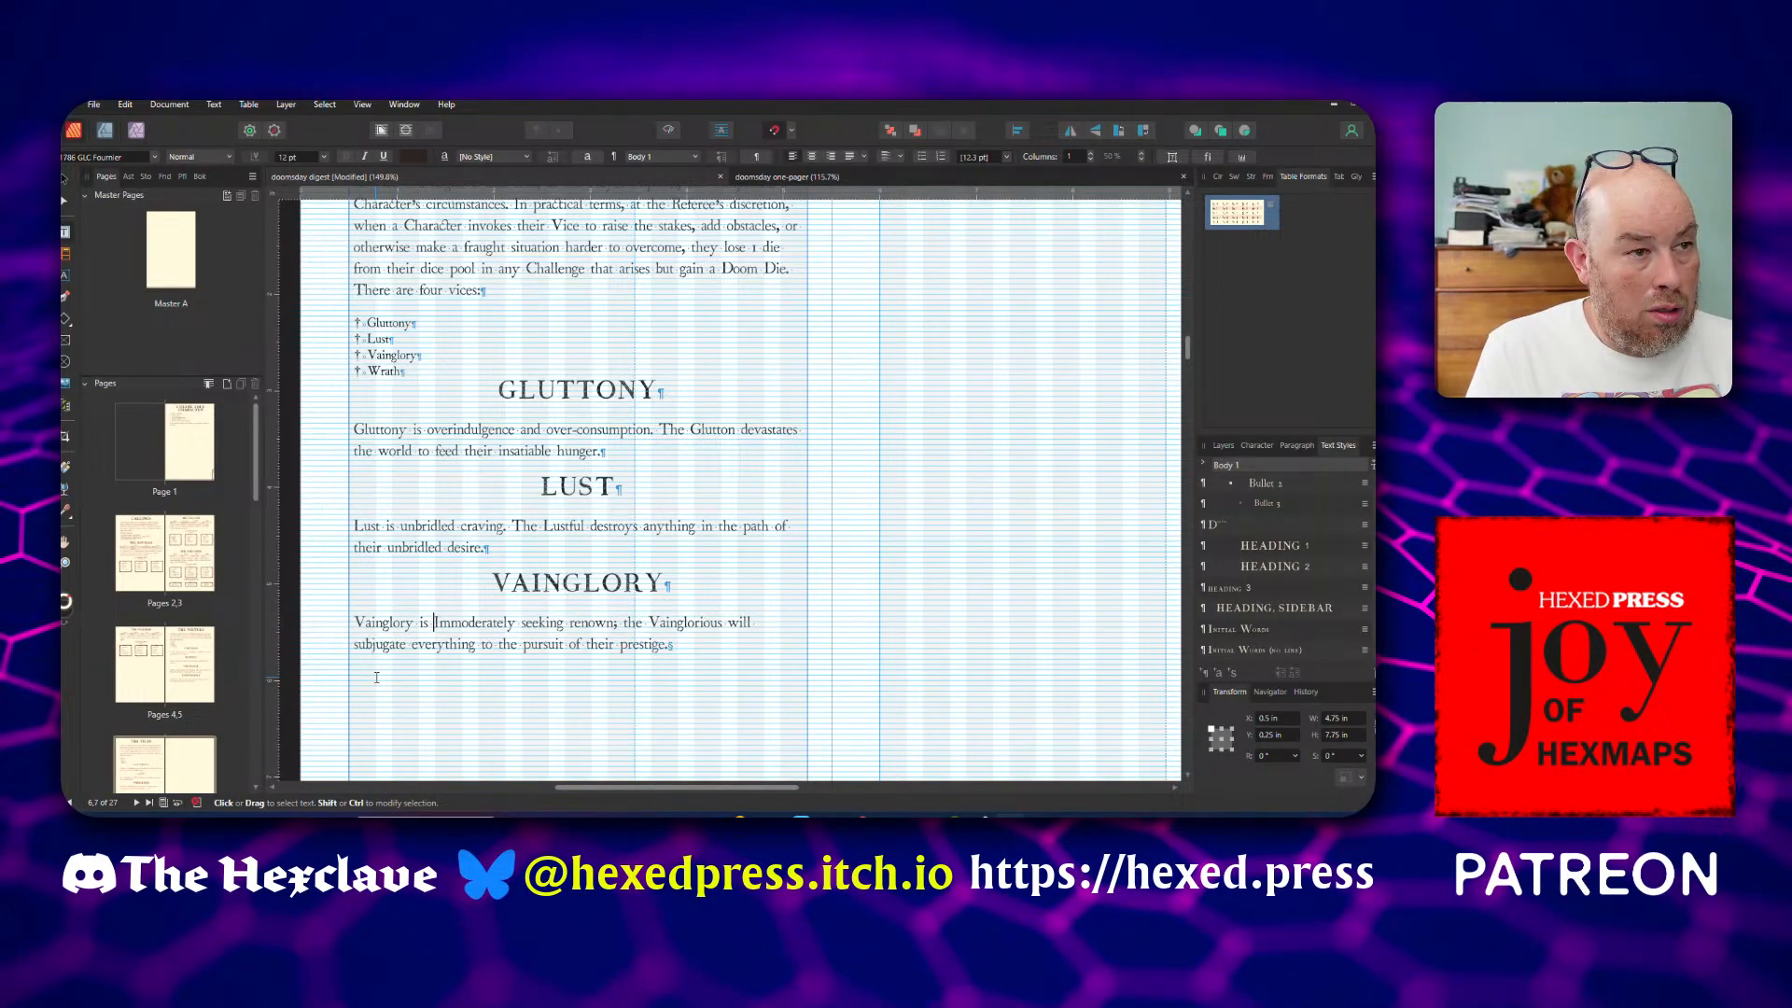
{"action": "type", "text": "i"}
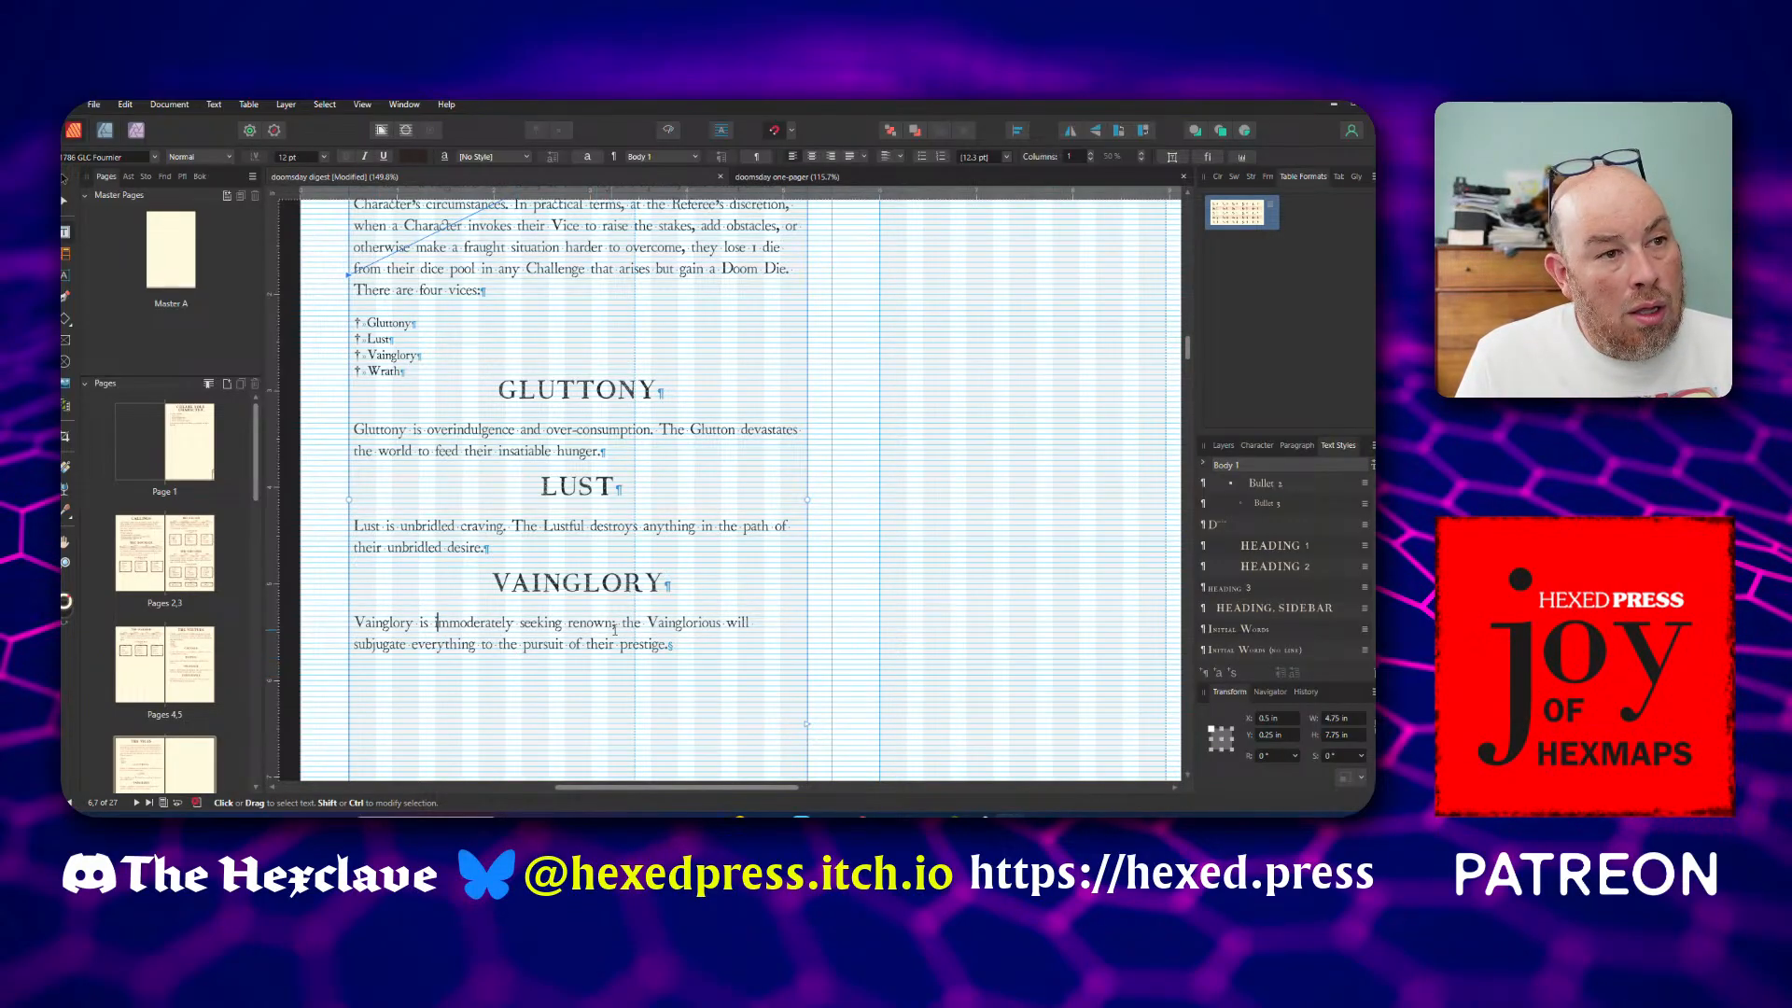
Split the Vainglory description after "renown" with a full stop and capitalise "The Vainglorious" as a new sentence
{"action": "key", "text": "BackSpace"}
{"action": "type", "text": ". "}
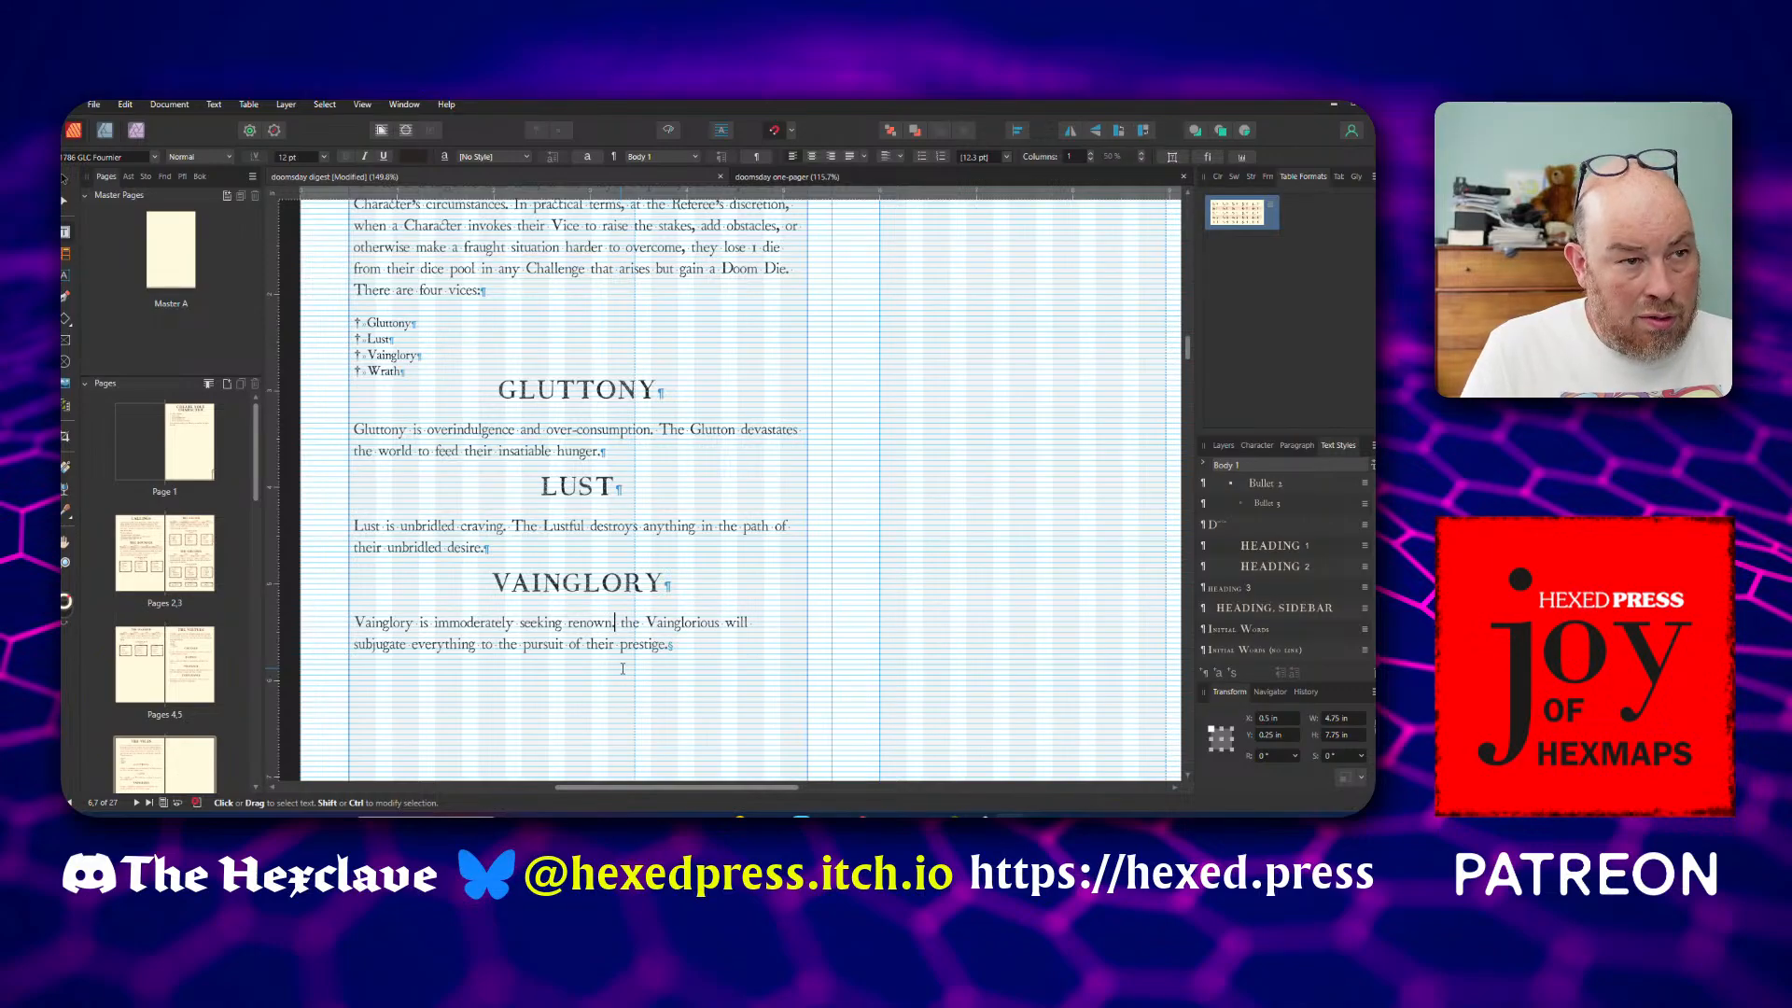
{"action": "type", "text": "T"}
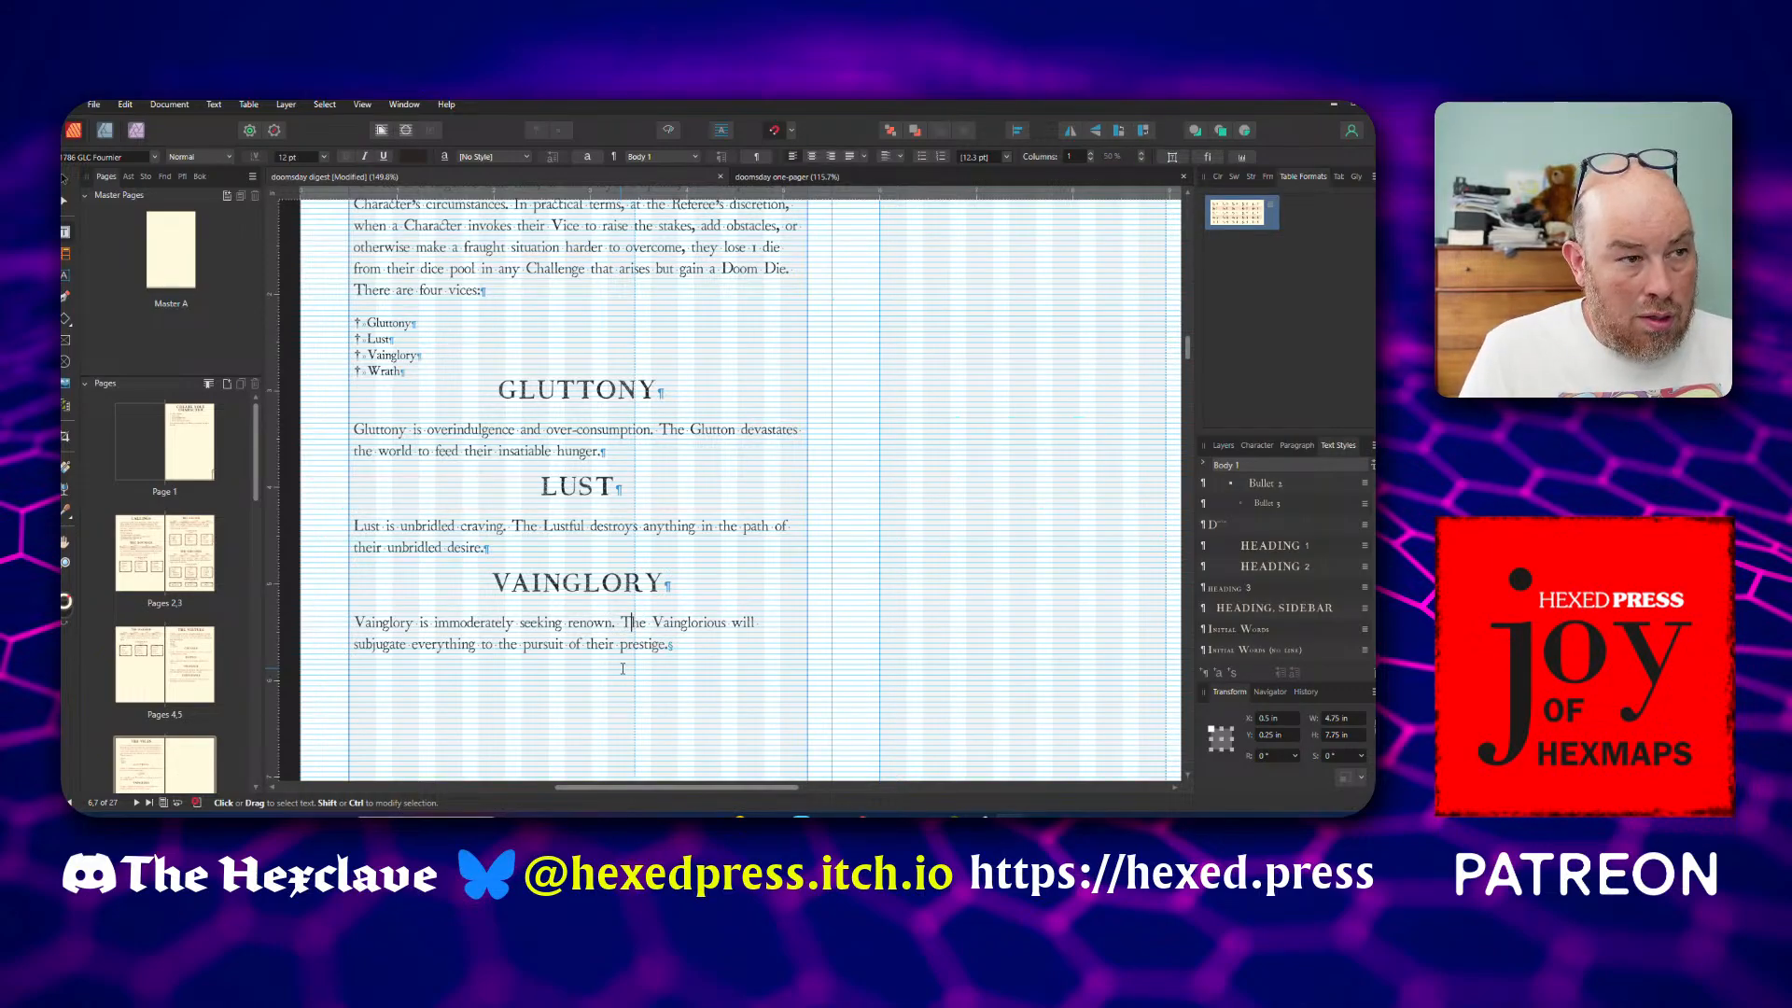
Add a WRATH heading in the Heading 2 style after the Vainglory description and paste the Wrath description beneath it
{"action": "left_click", "coordinate": [697, 654]}
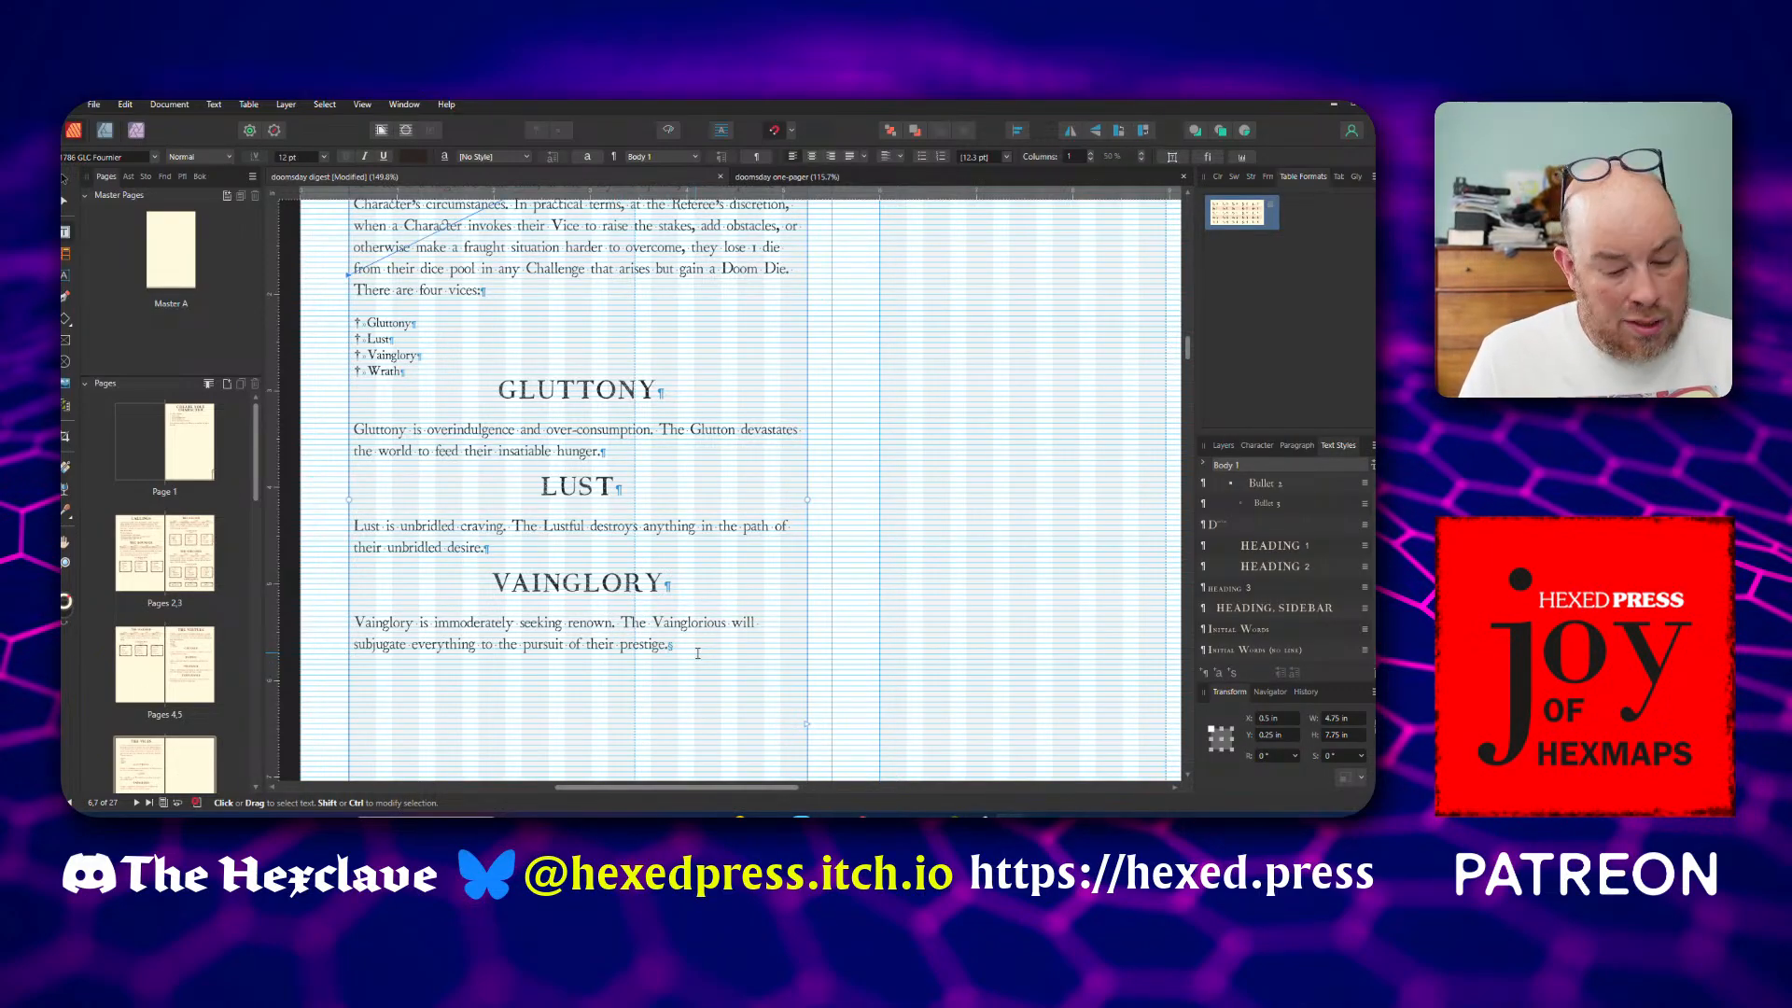
{"action": "key", "text": "Return"}
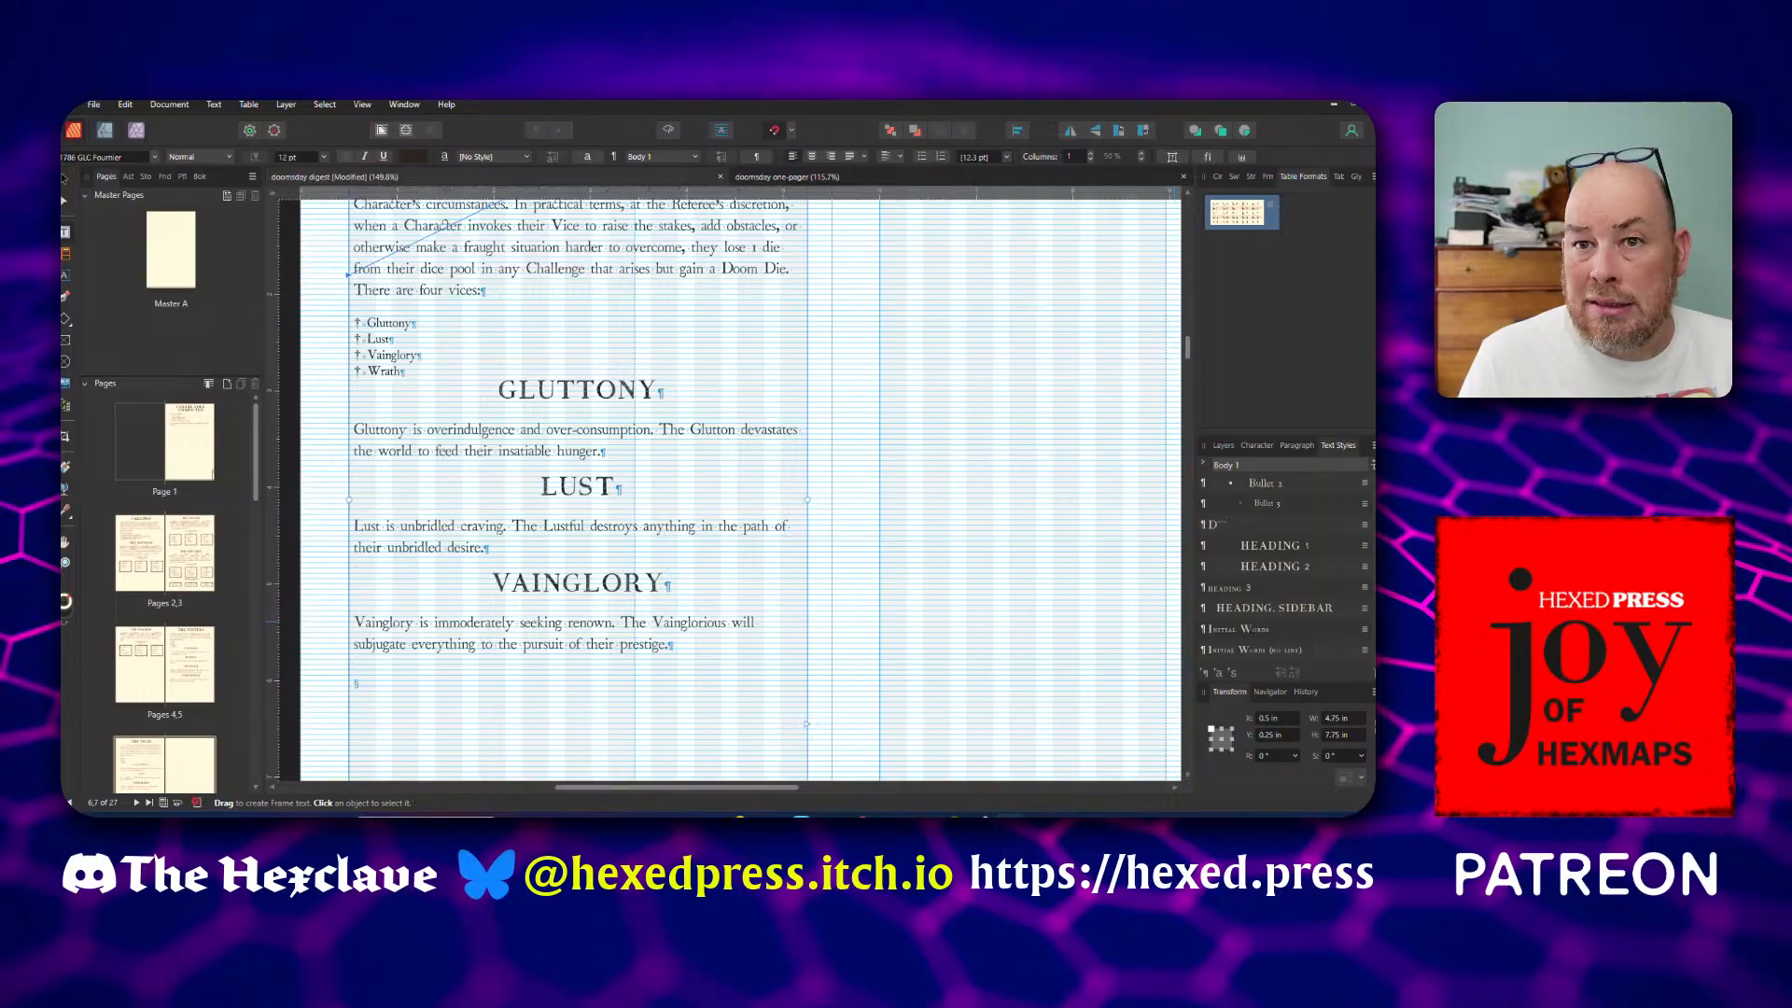
{"action": "left_click", "coordinate": [1265, 568]}
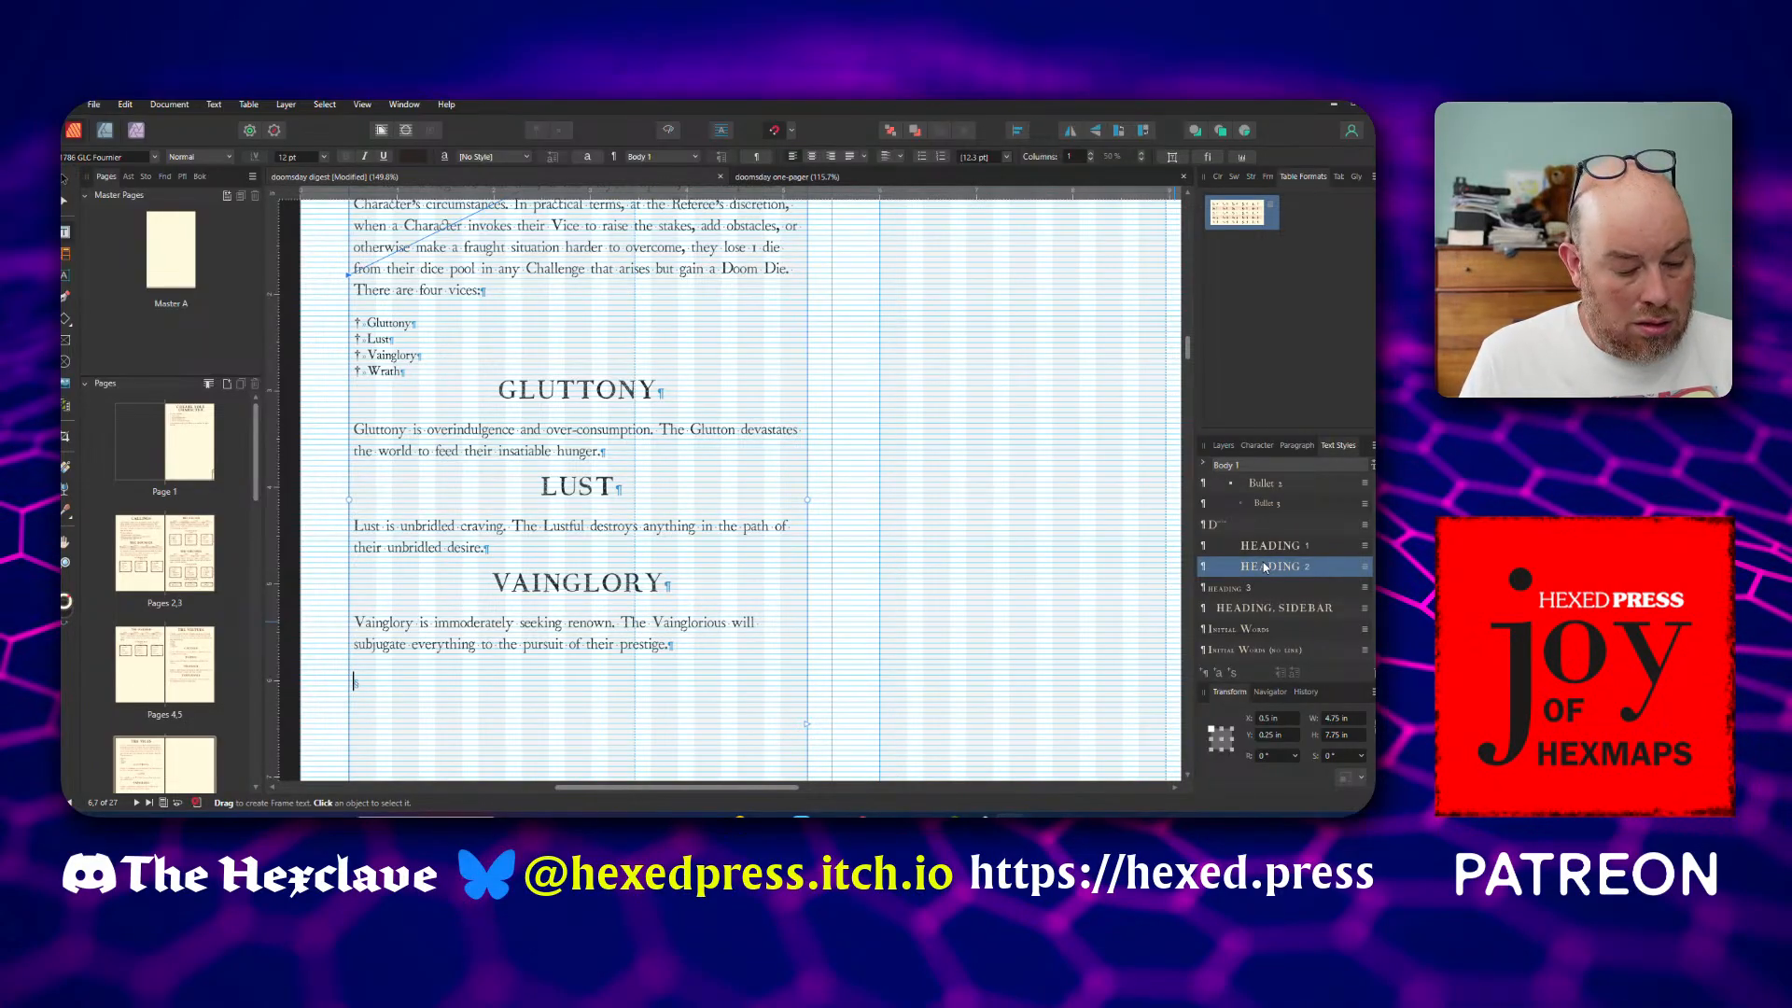
{"action": "type", "text": "WRATH"}
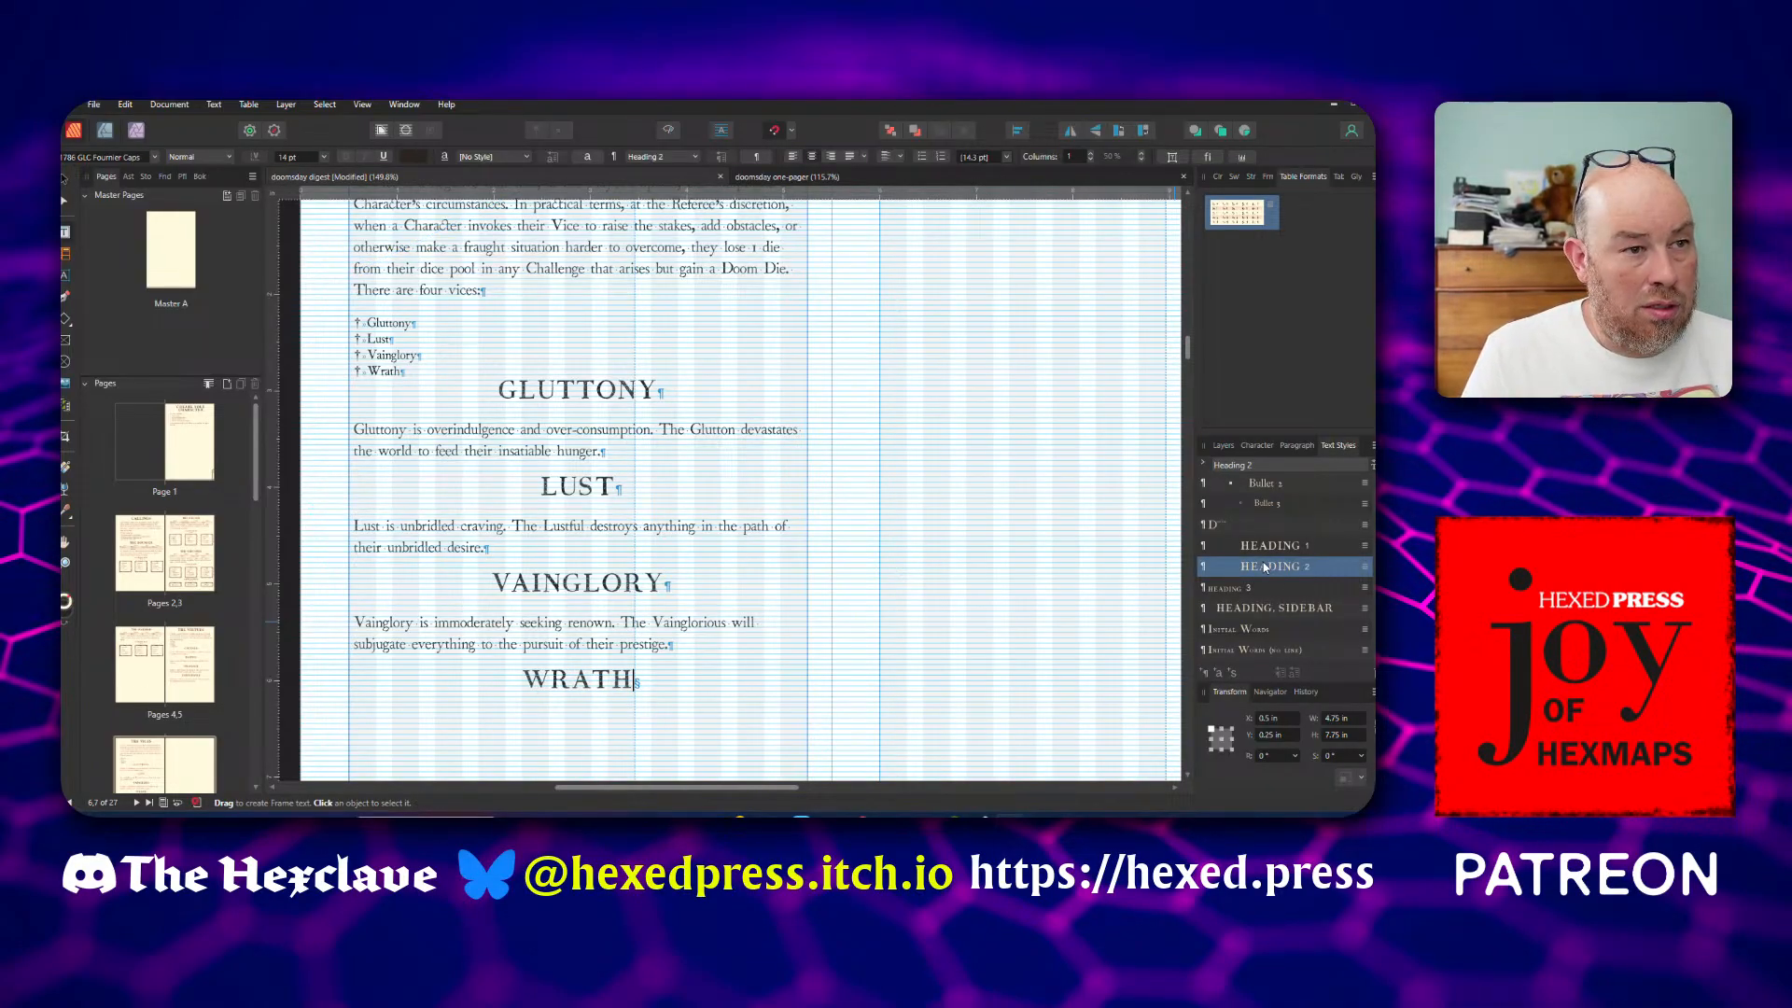
{"action": "key", "text": "Return"}
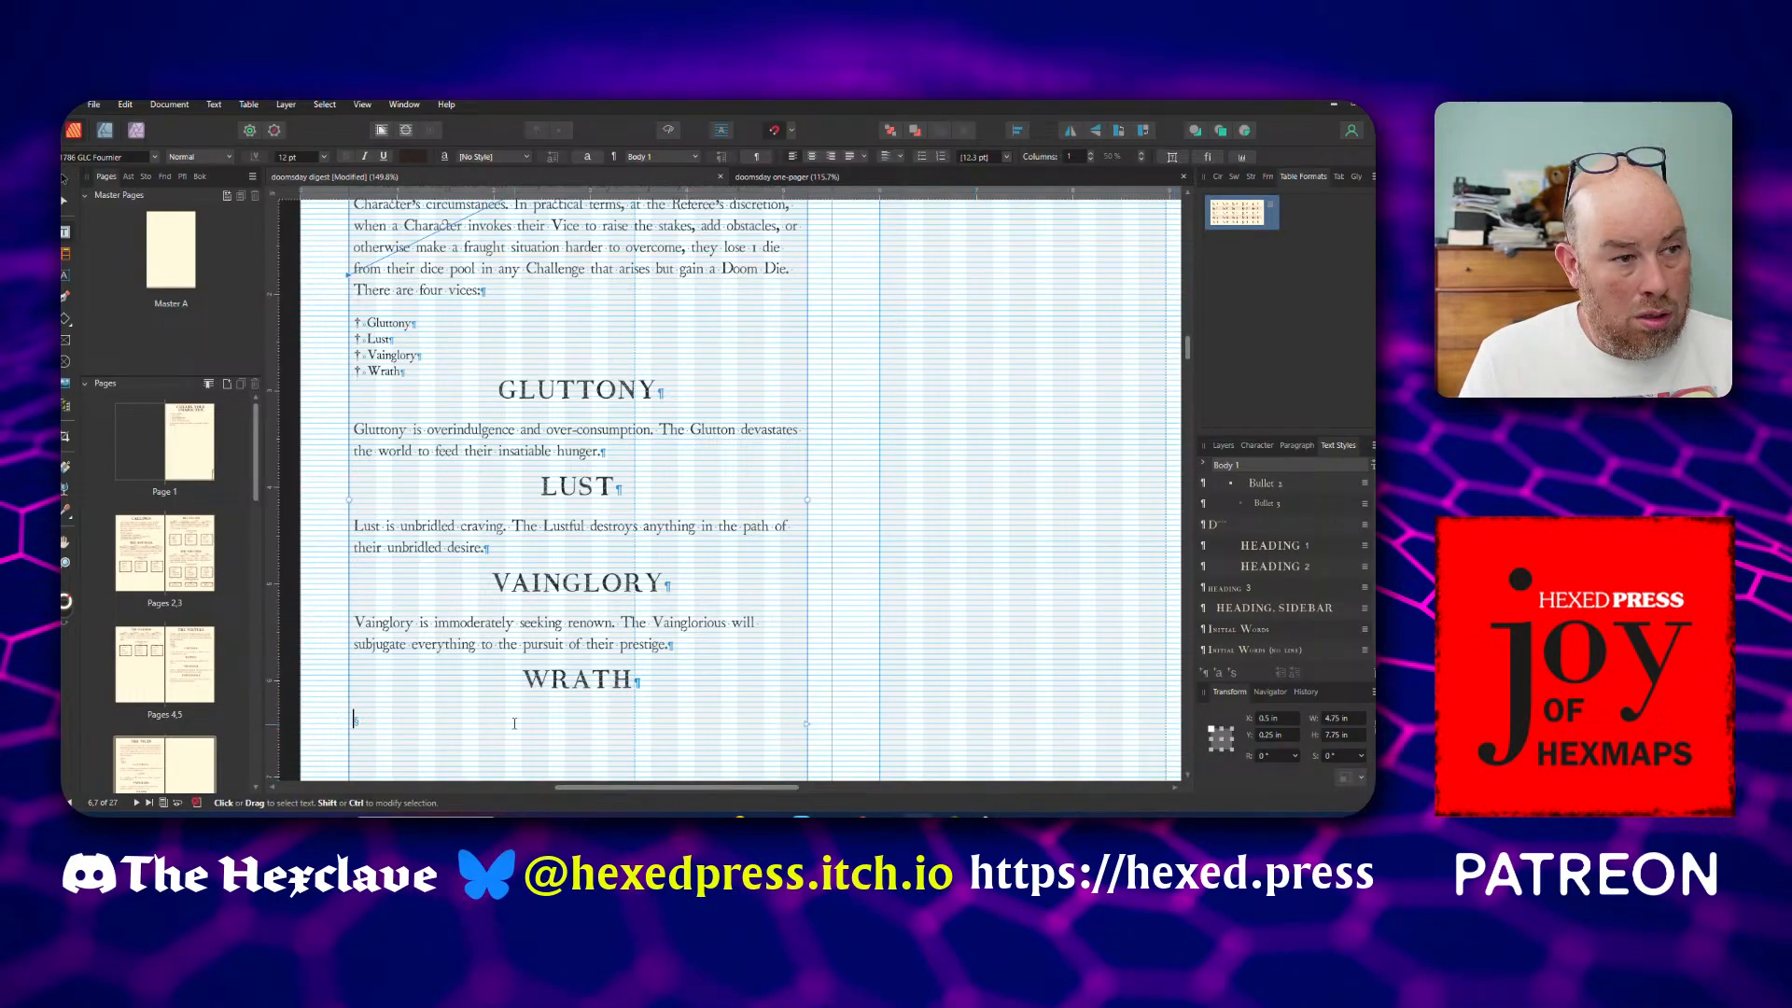
{"action": "type", "text": "Uncontrollable rage; the Wrathful destroy anything to placate their boundless anger."}
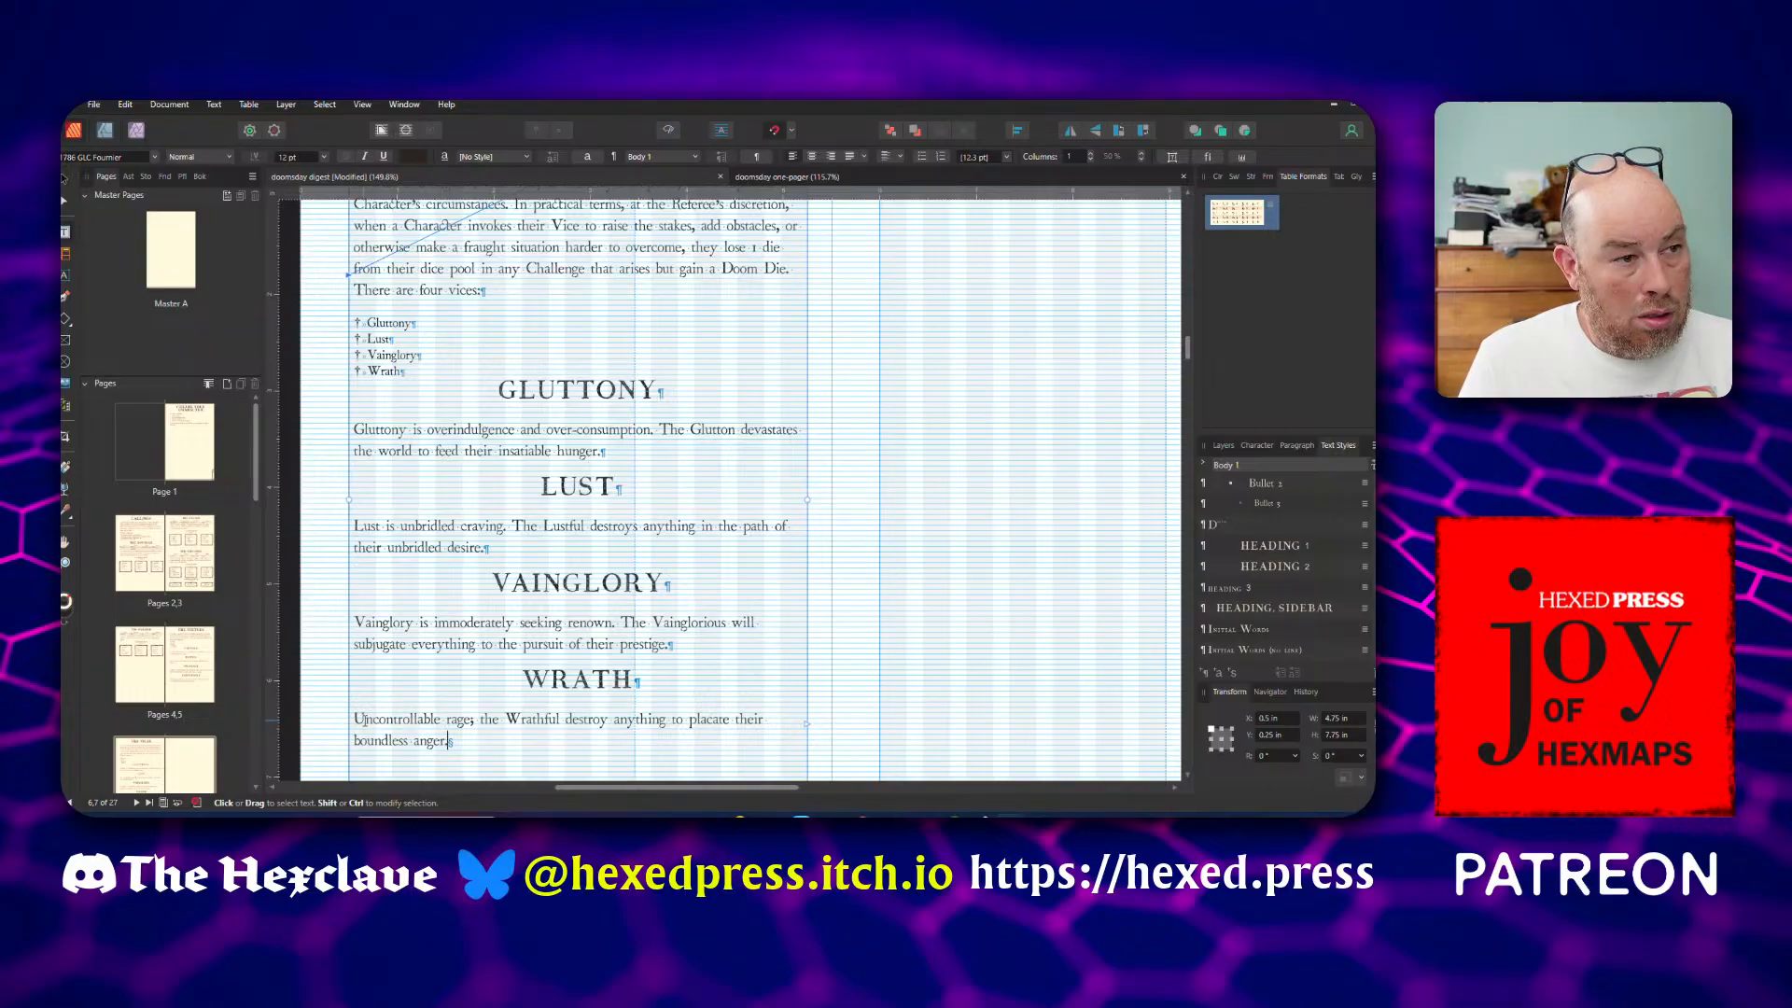
Reword the opening of the Wrath description to "Wrath is uncontrollable rage" with a lowercase u
{"action": "left_click", "coordinate": [356, 719]}
{"action": "type", "text": "Wrath "}
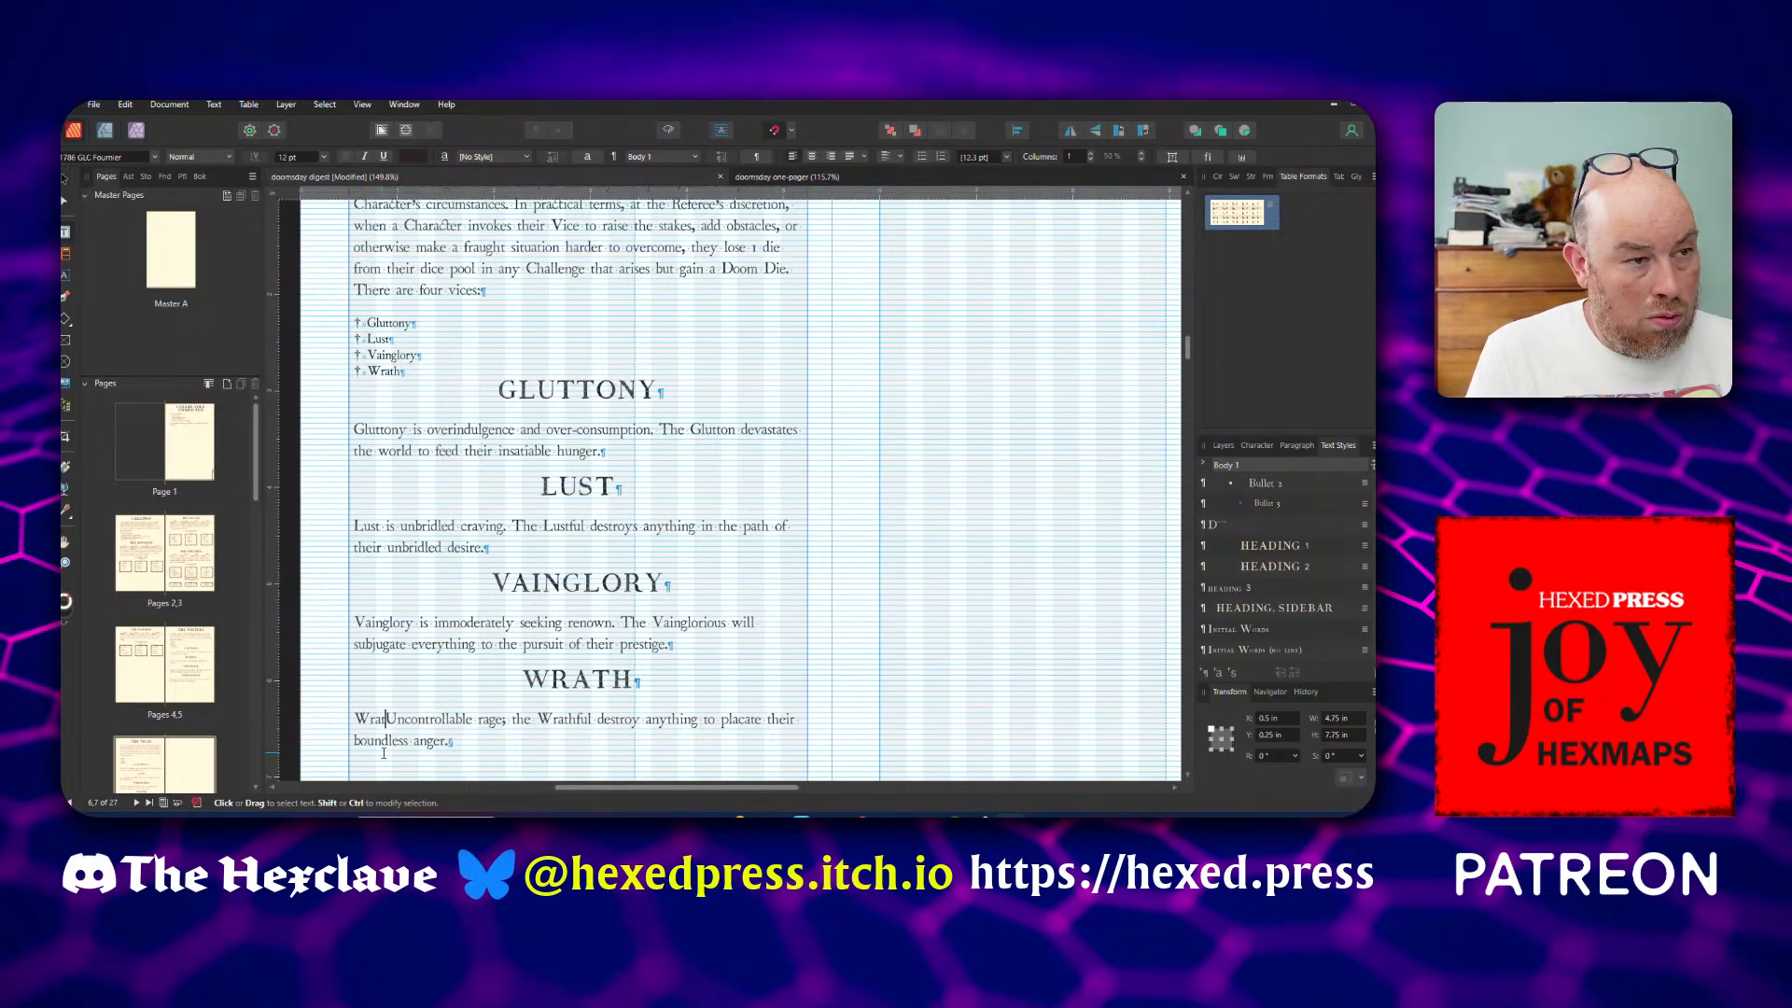
{"action": "type", "text": "is"}
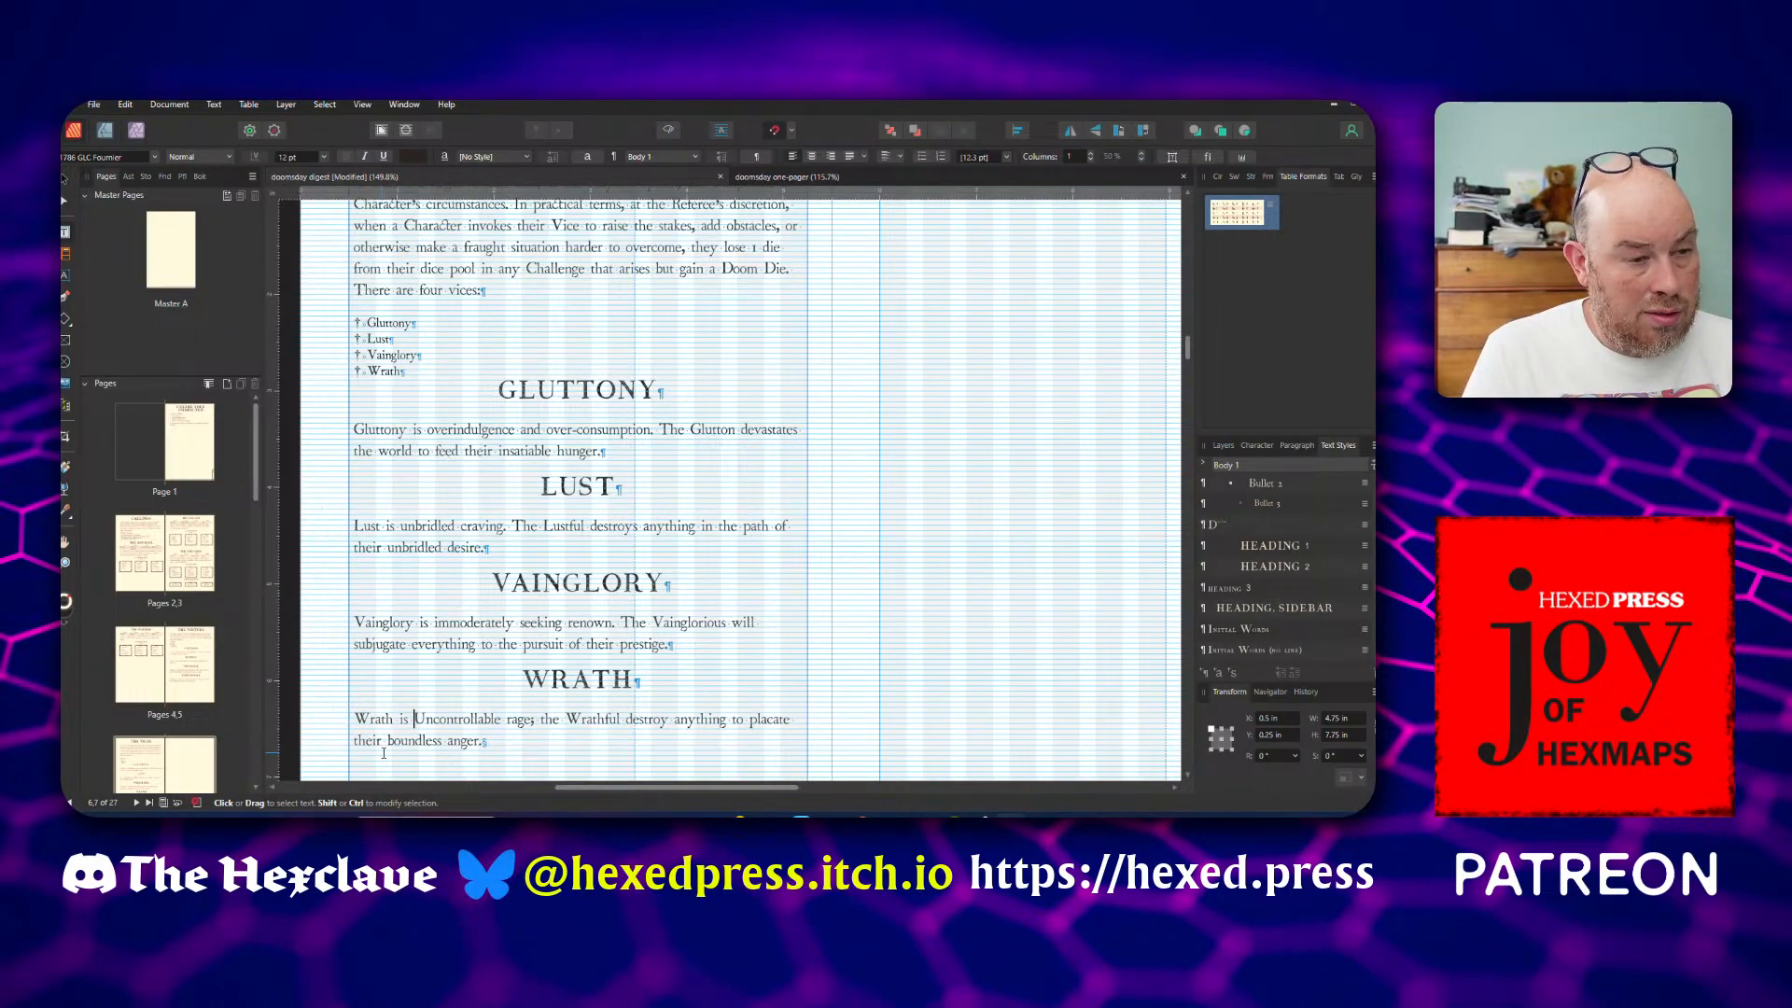
{"action": "key", "text": "shift+Right"}
{"action": "type", "text": "u"}
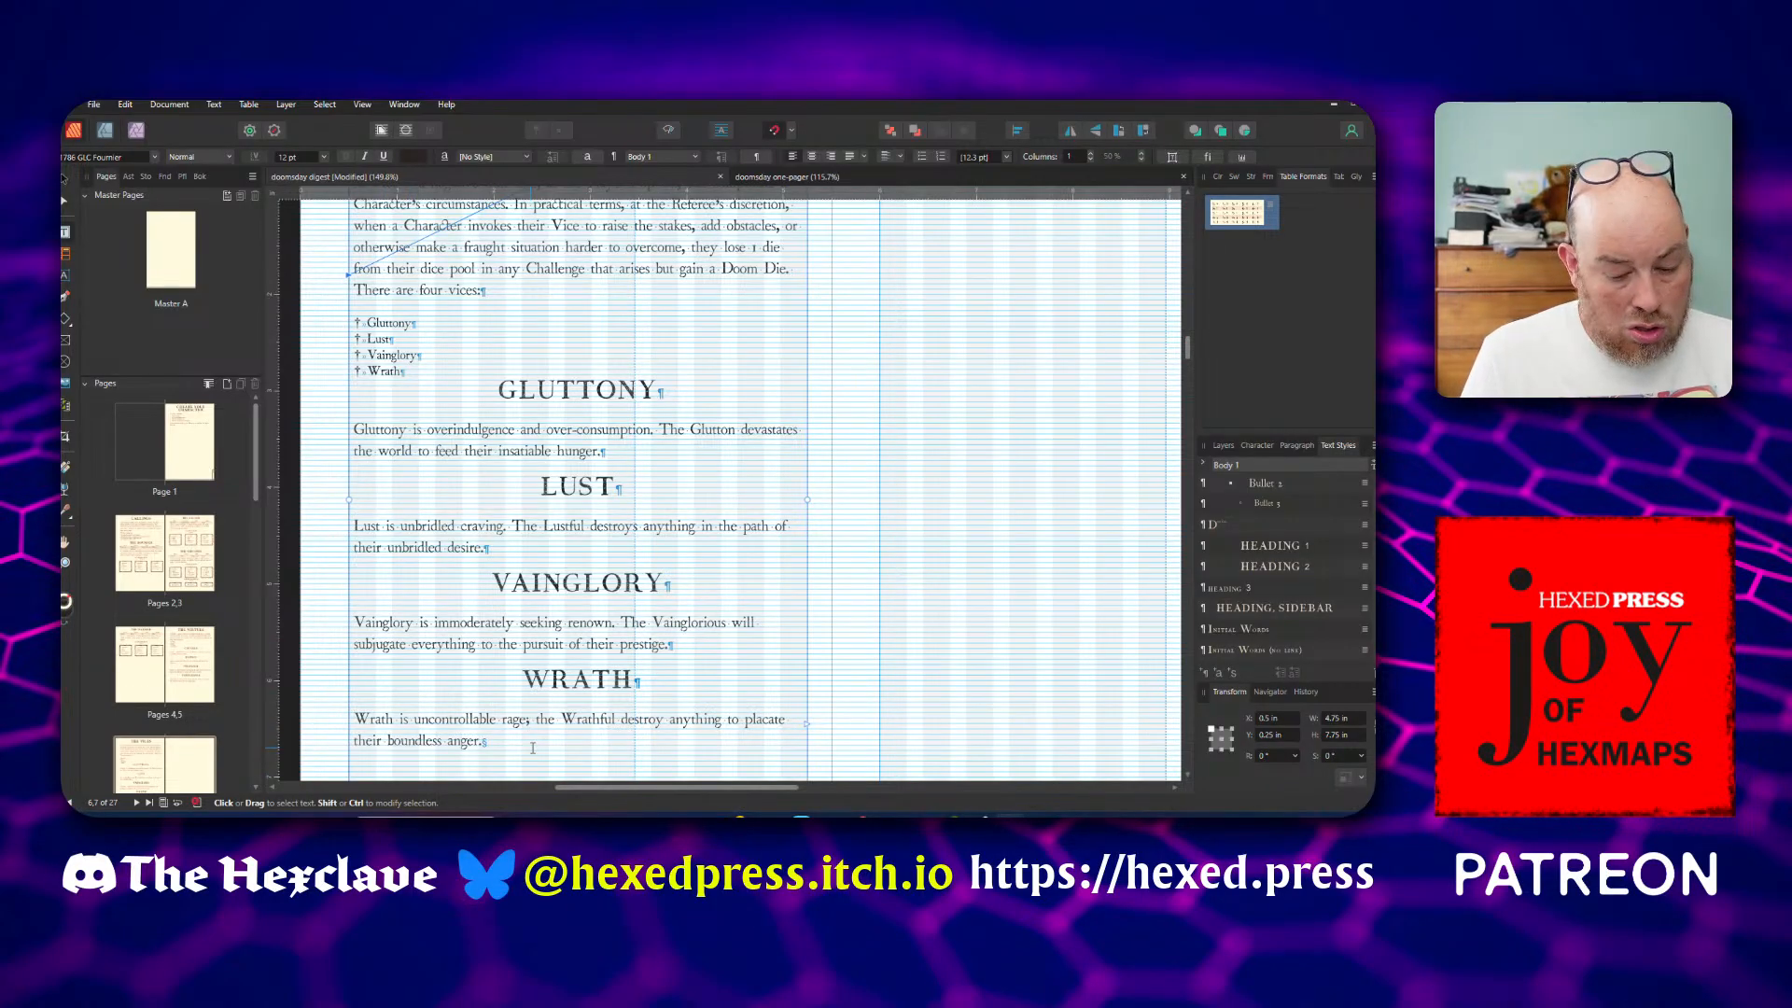
Split the Wrath description after "rage" with a full stop and capitalise "The Wrathful" as a new sentence
{"action": "key", "text": "shift+Left"}
{"action": "type", "text": ". "}
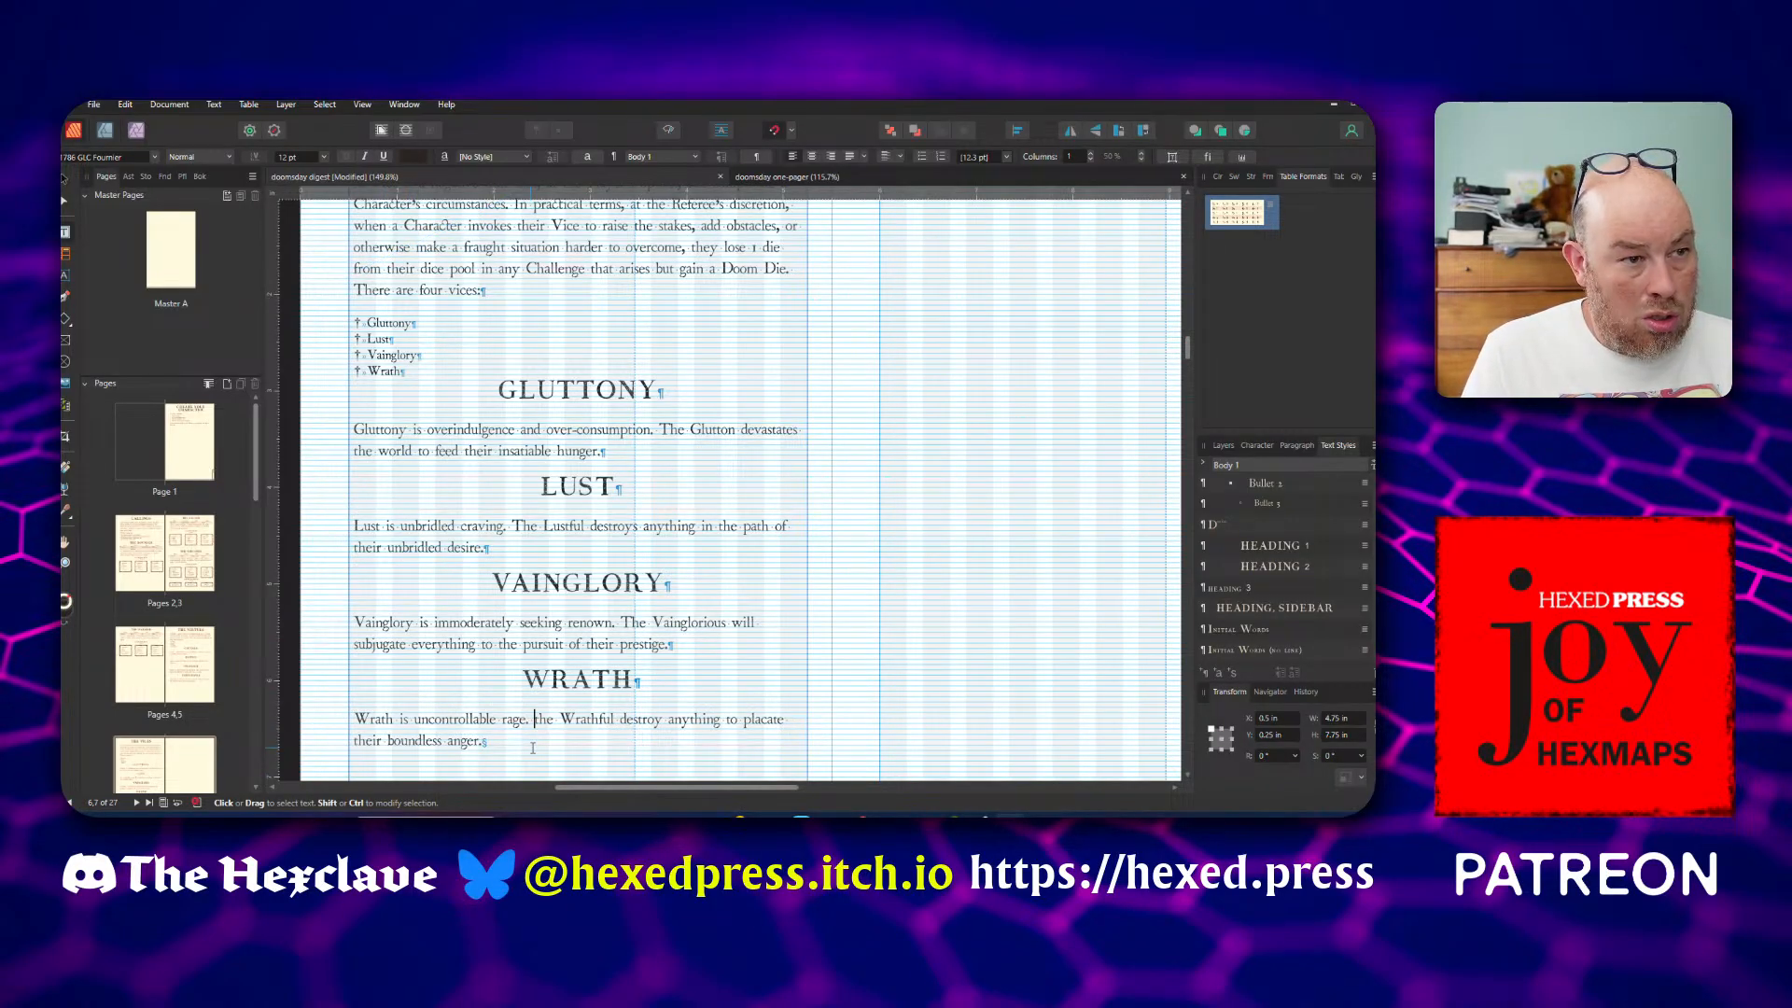
{"action": "type", "text": "T"}
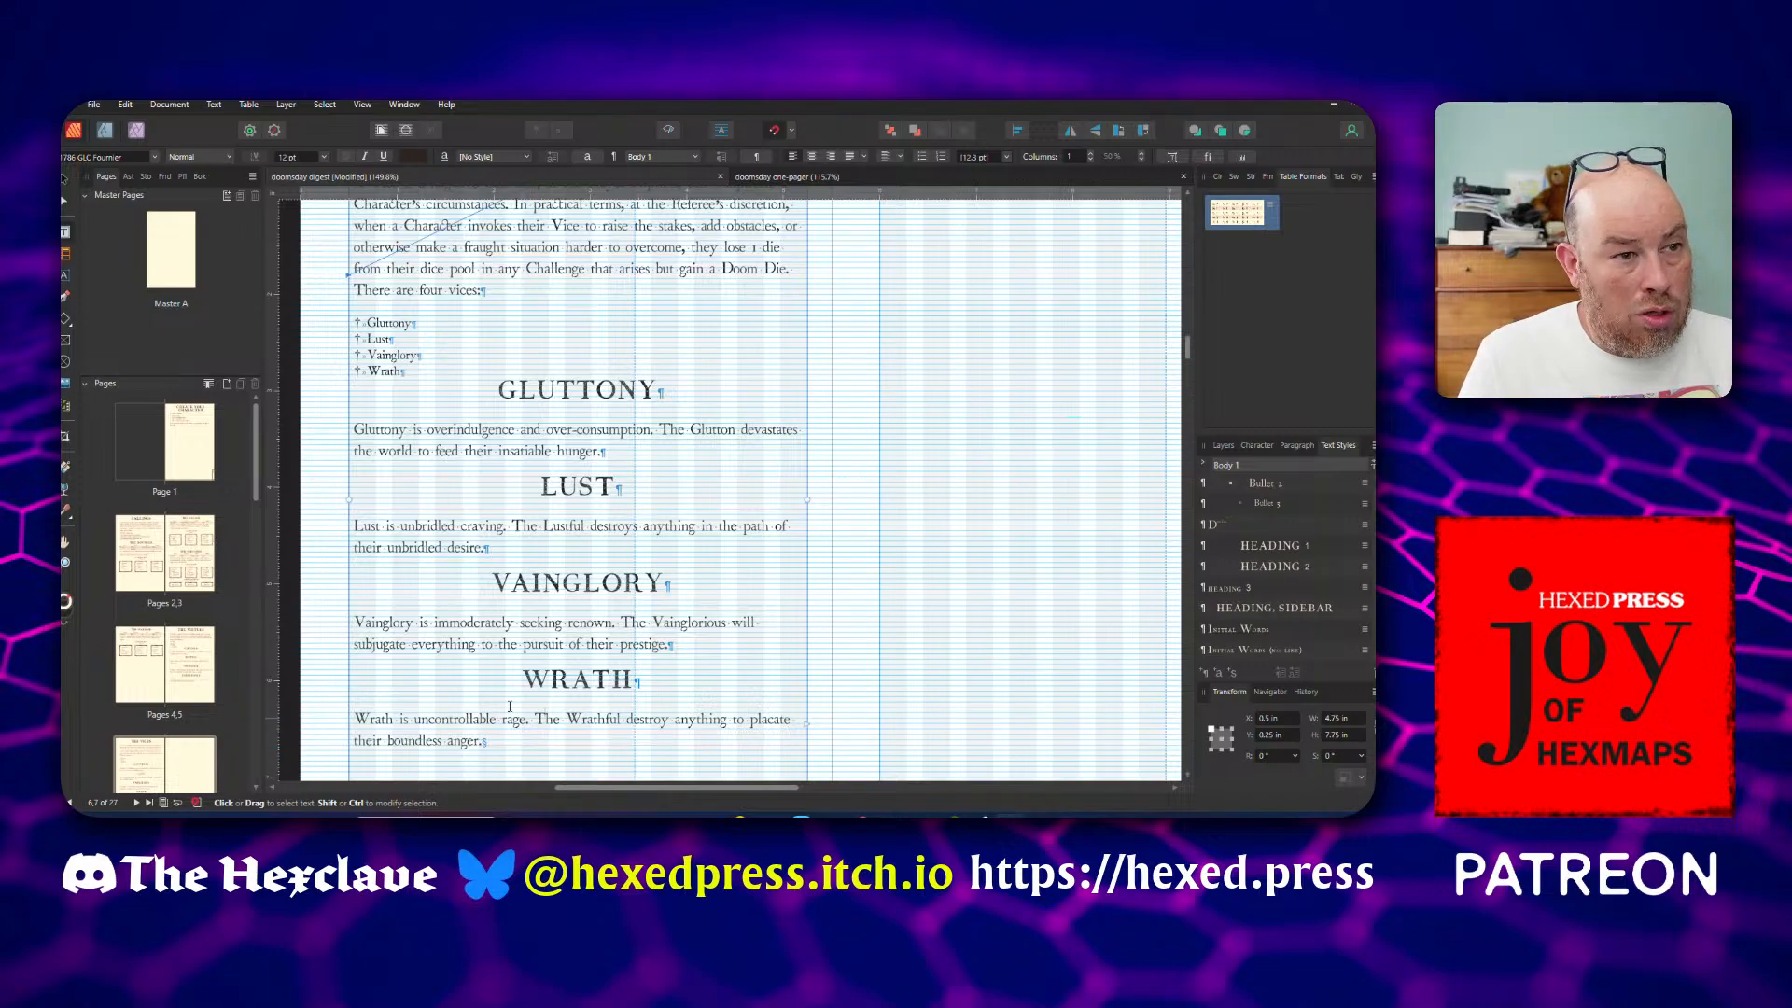
{"action": "scroll", "coordinate": [507, 613], "scroll_direction": "down", "scroll_amount": 1}
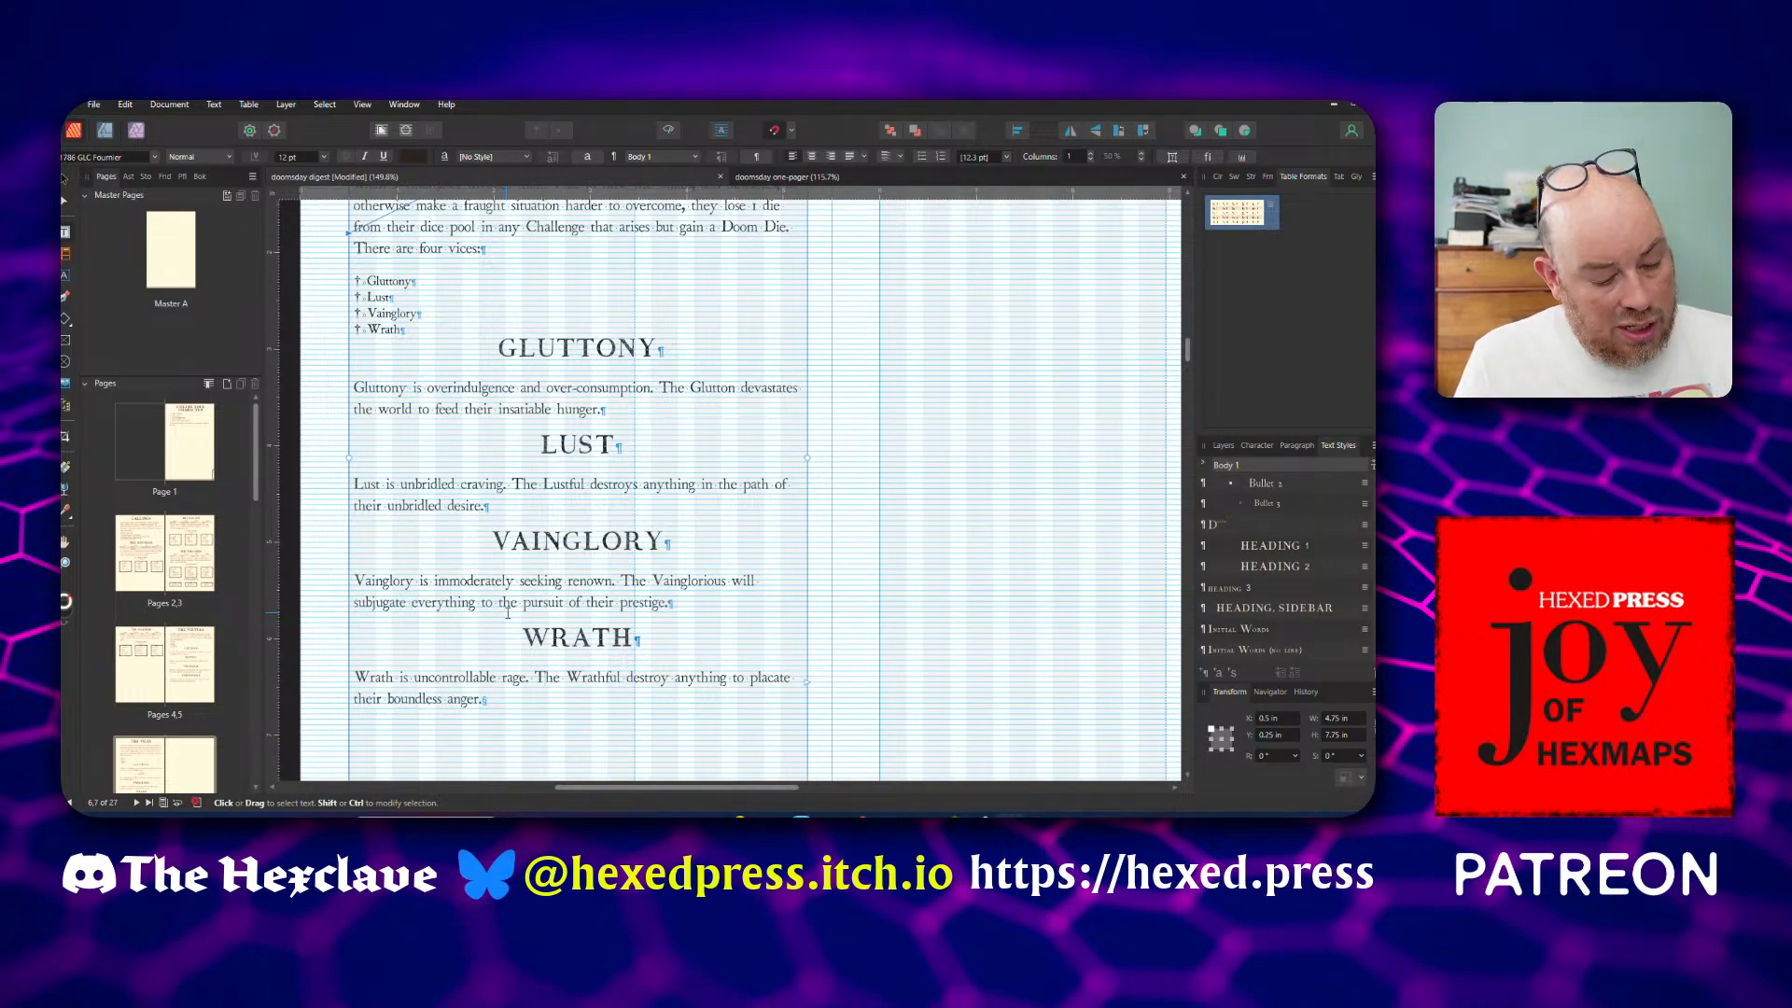
Save the document and replace "It" with "The Temperate" in the Temperance description on The Virtues page
{"action": "key", "text": "ctrl+s"}
{"action": "scroll", "coordinate": [507, 613], "scroll_direction": "up", "scroll_amount": 10}
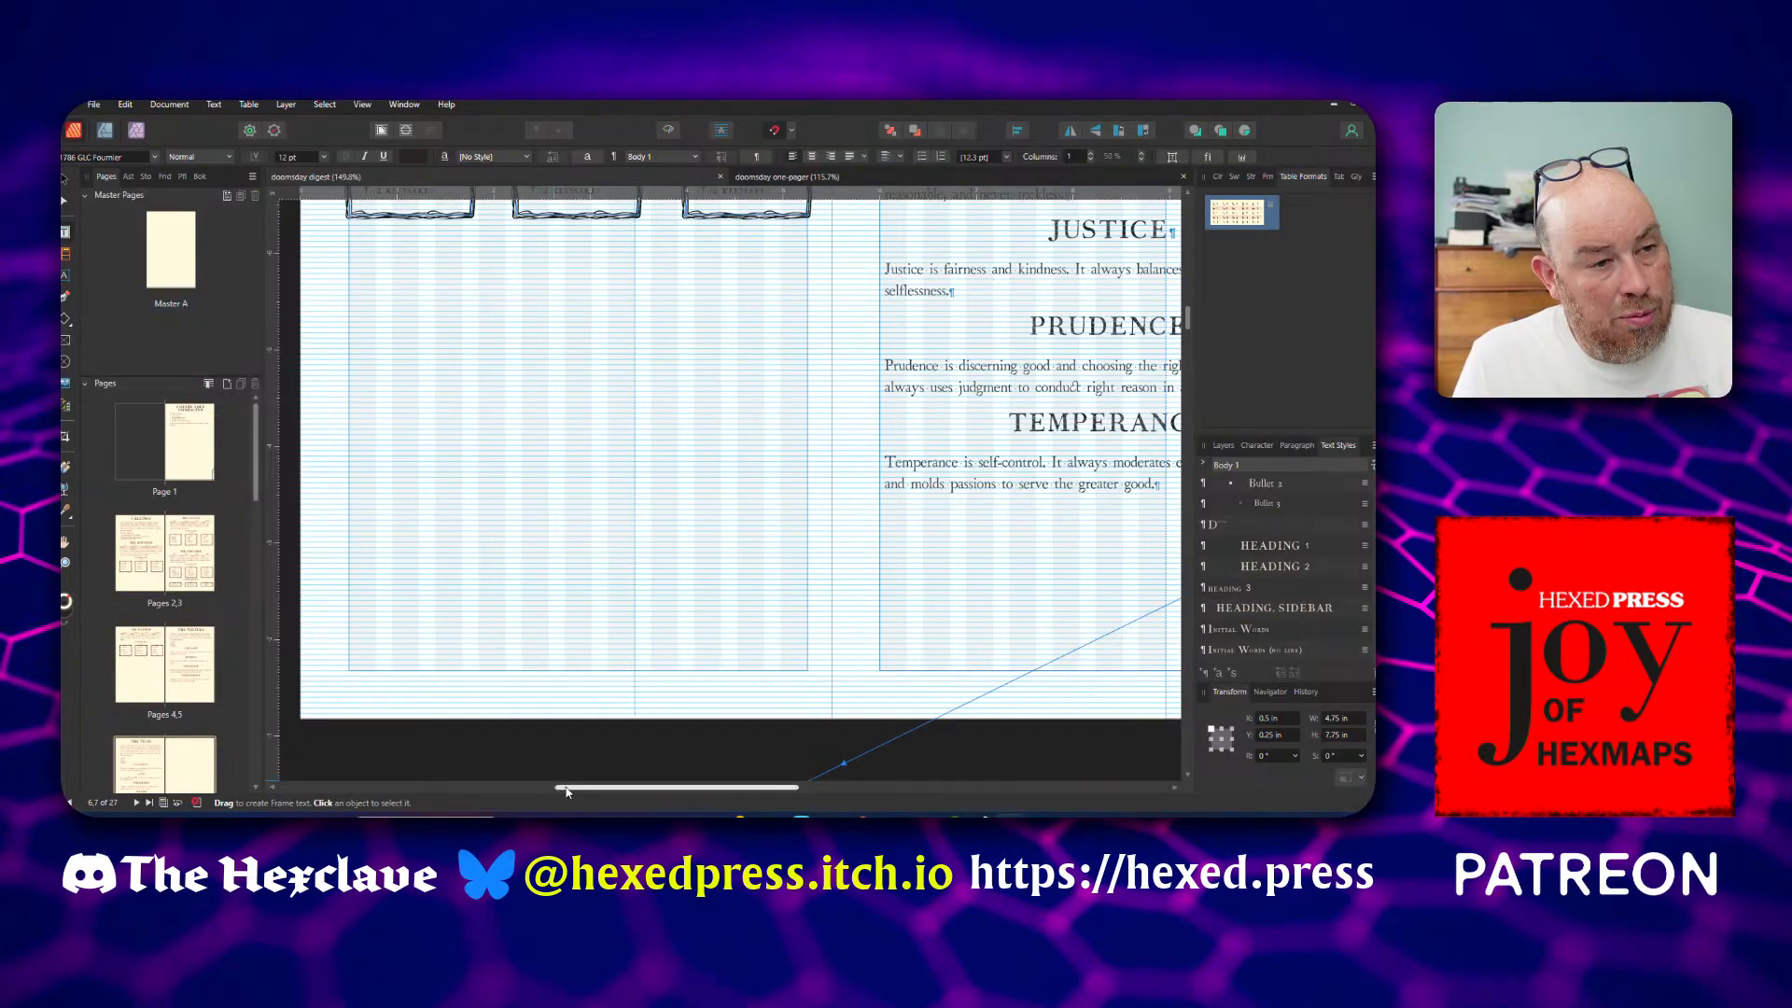
{"action": "left_click_drag", "start_coordinate": [568, 788], "coordinate": [715, 787]}
{"action": "scroll", "coordinate": [714, 500], "scroll_direction": "up", "scroll_amount": 3}
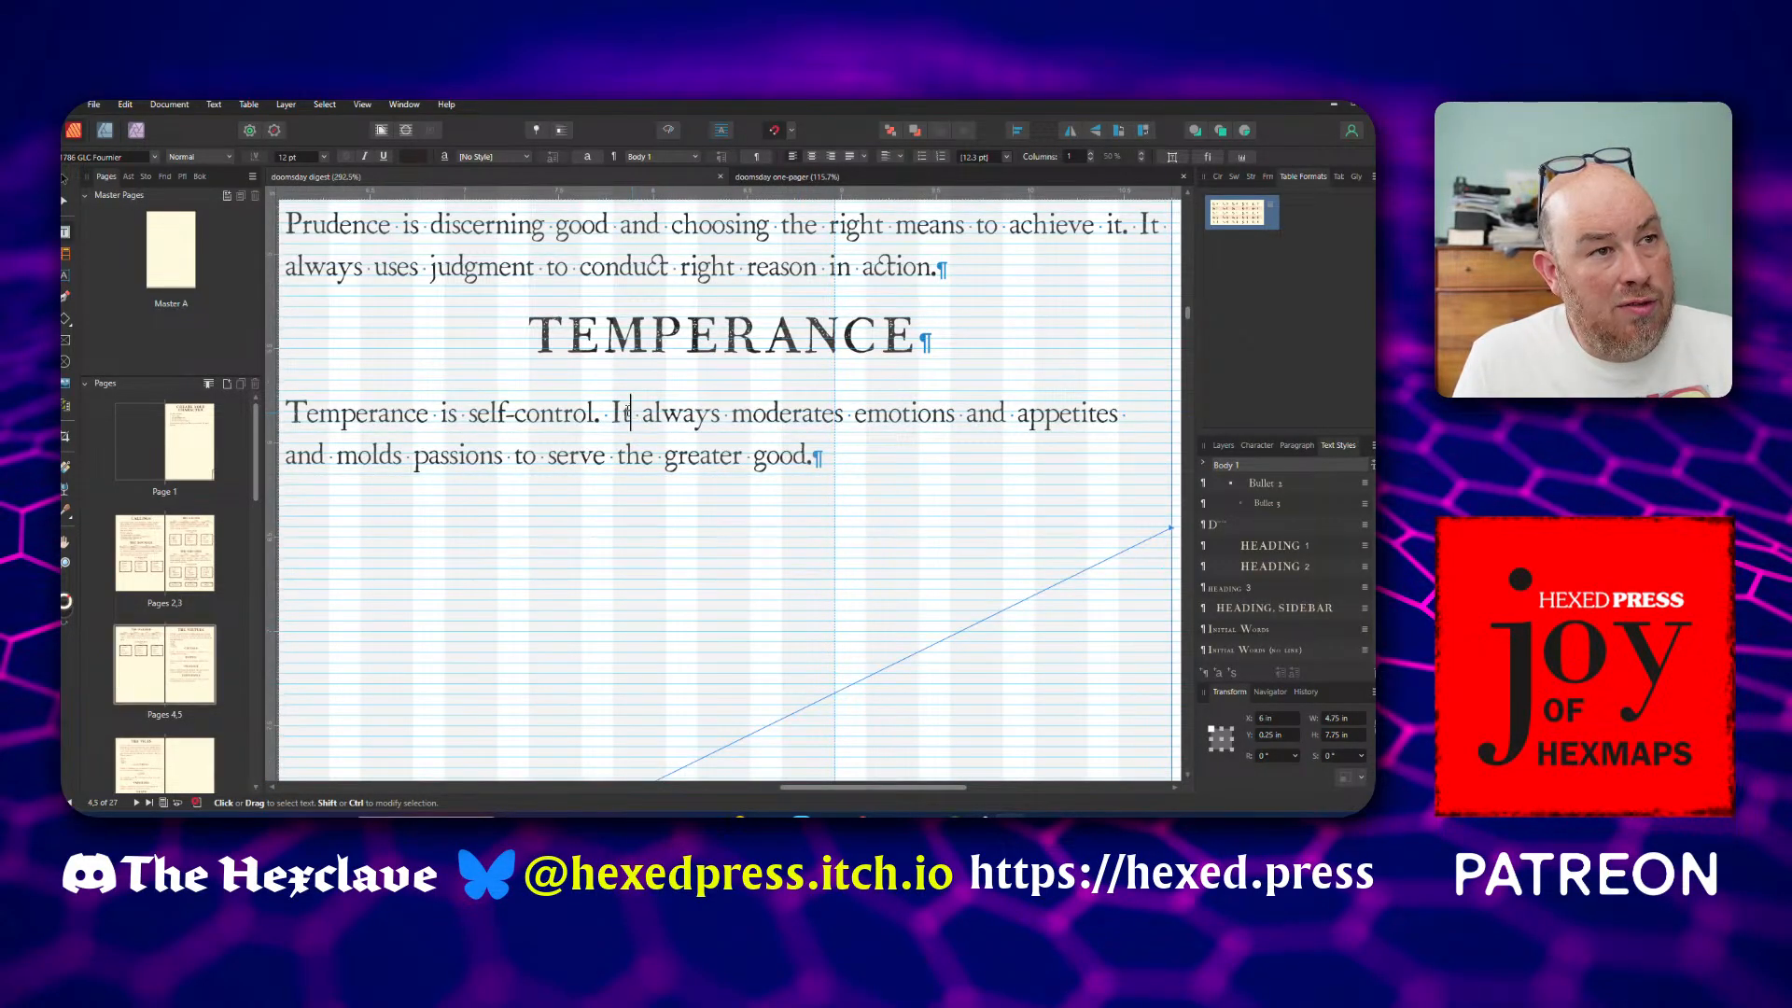
{"action": "double_click", "coordinate": [621, 412]}
{"action": "type", "text": "The Ter"}
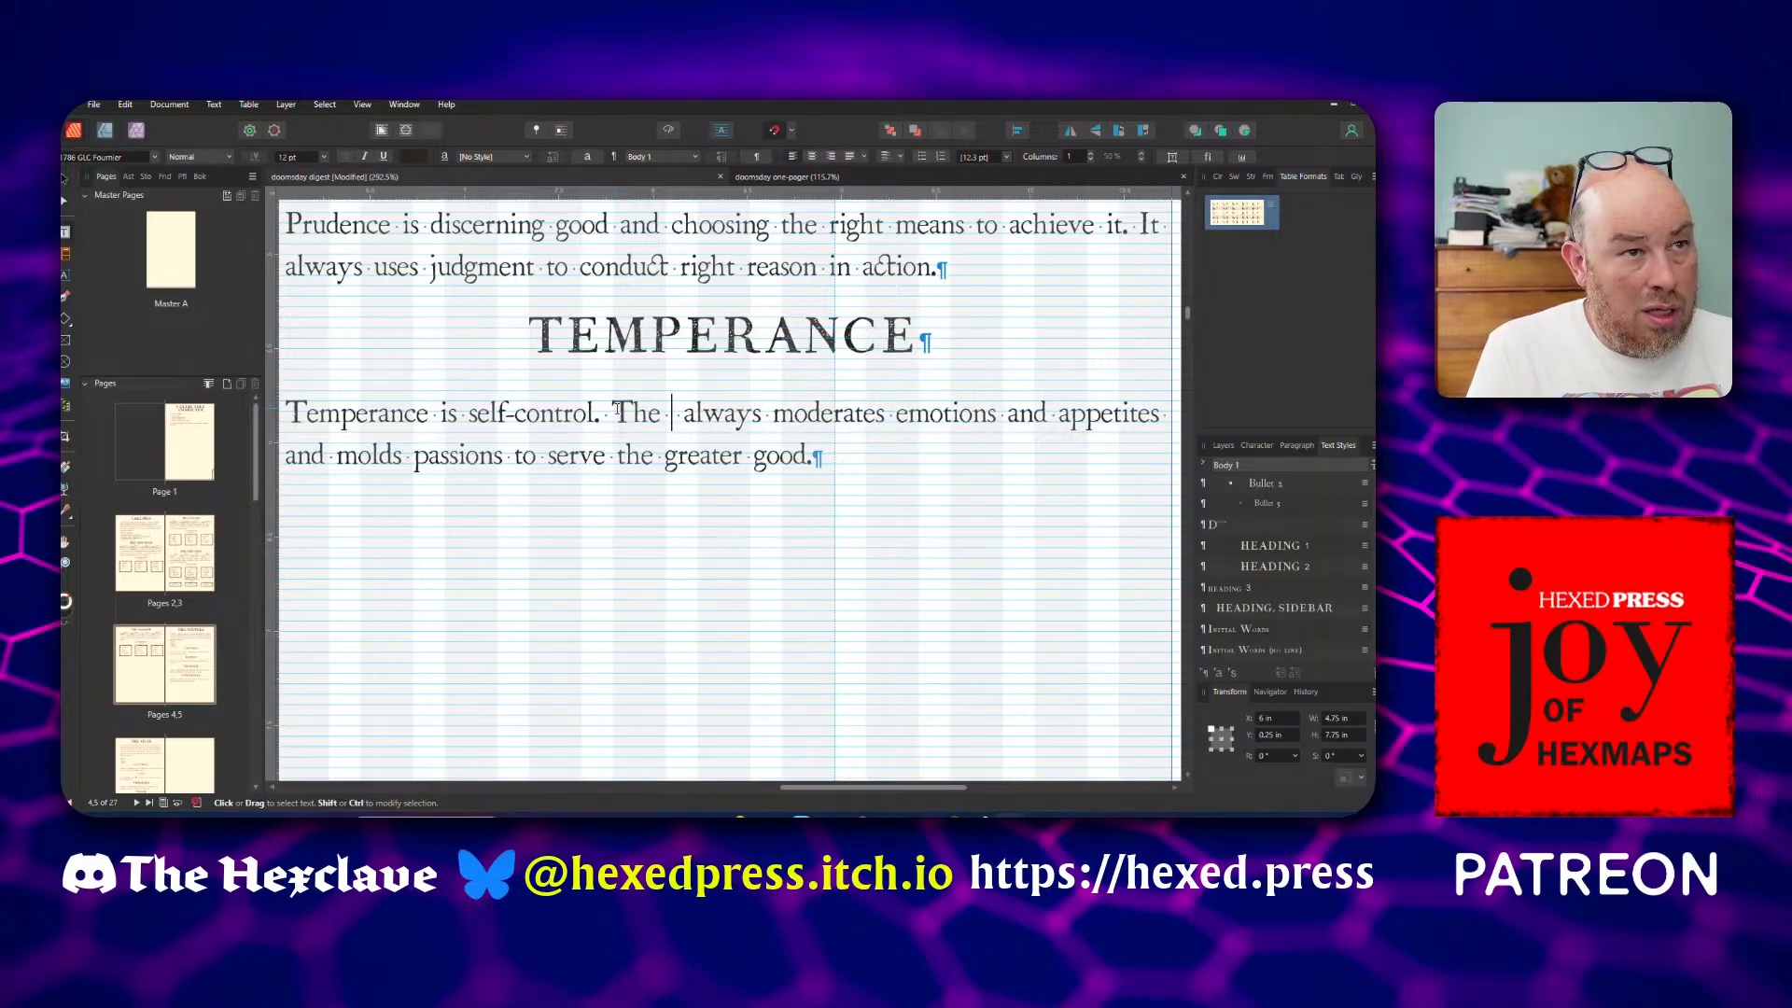
{"action": "key", "text": "BackSpace"}
{"action": "type", "text": "mperate"}
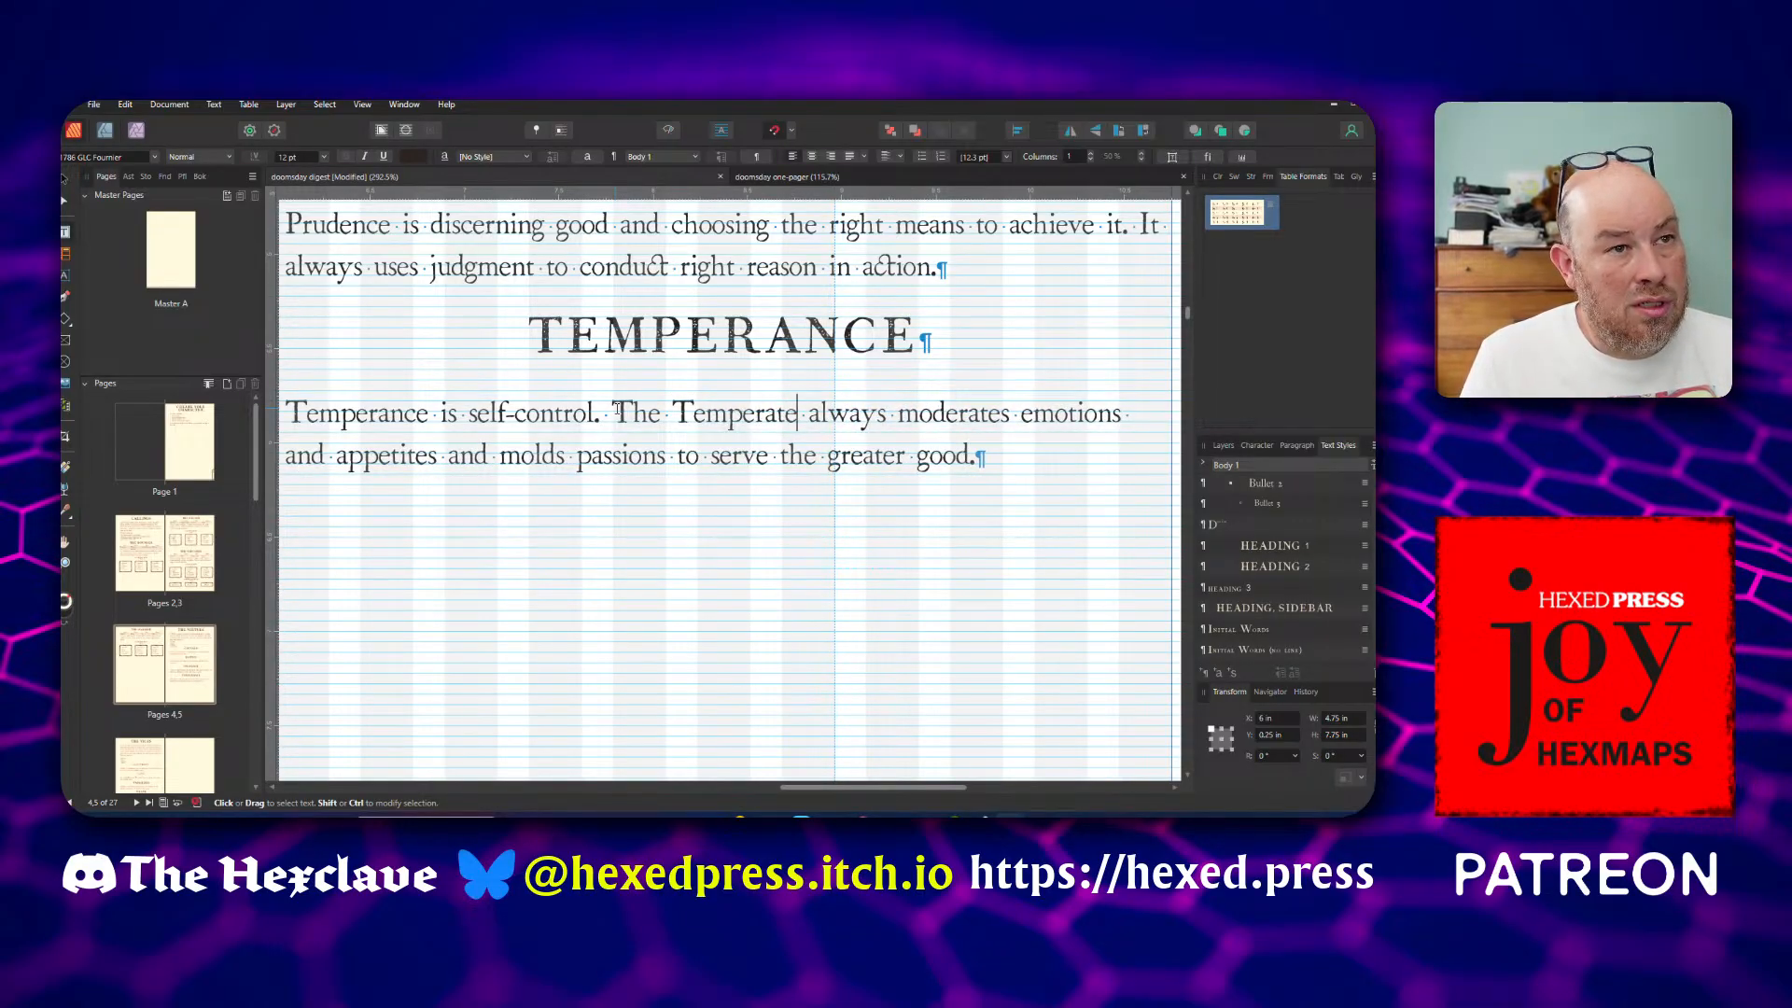
Replace "It" with "The Prudent" at the start of the Prudence description's second sentence
{"action": "scroll", "coordinate": [617, 408], "scroll_direction": "up", "scroll_amount": 3}
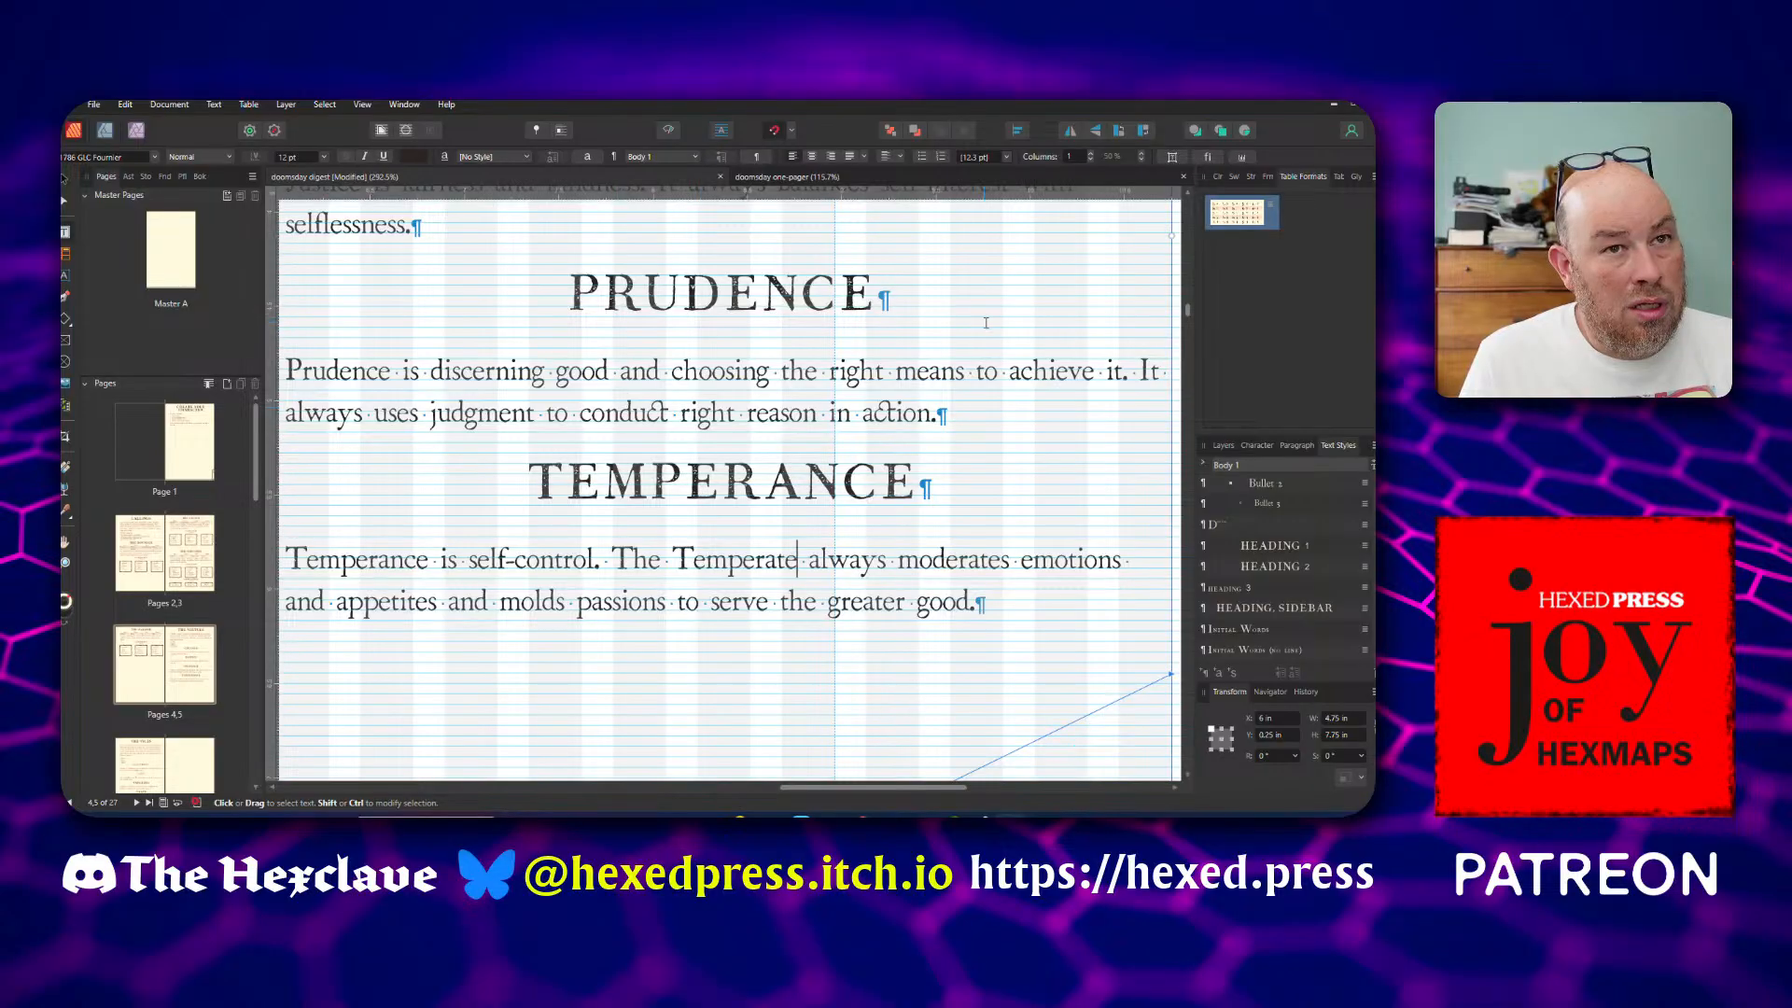
{"action": "left_click_drag", "start_coordinate": [792, 789], "coordinate": [805, 789]}
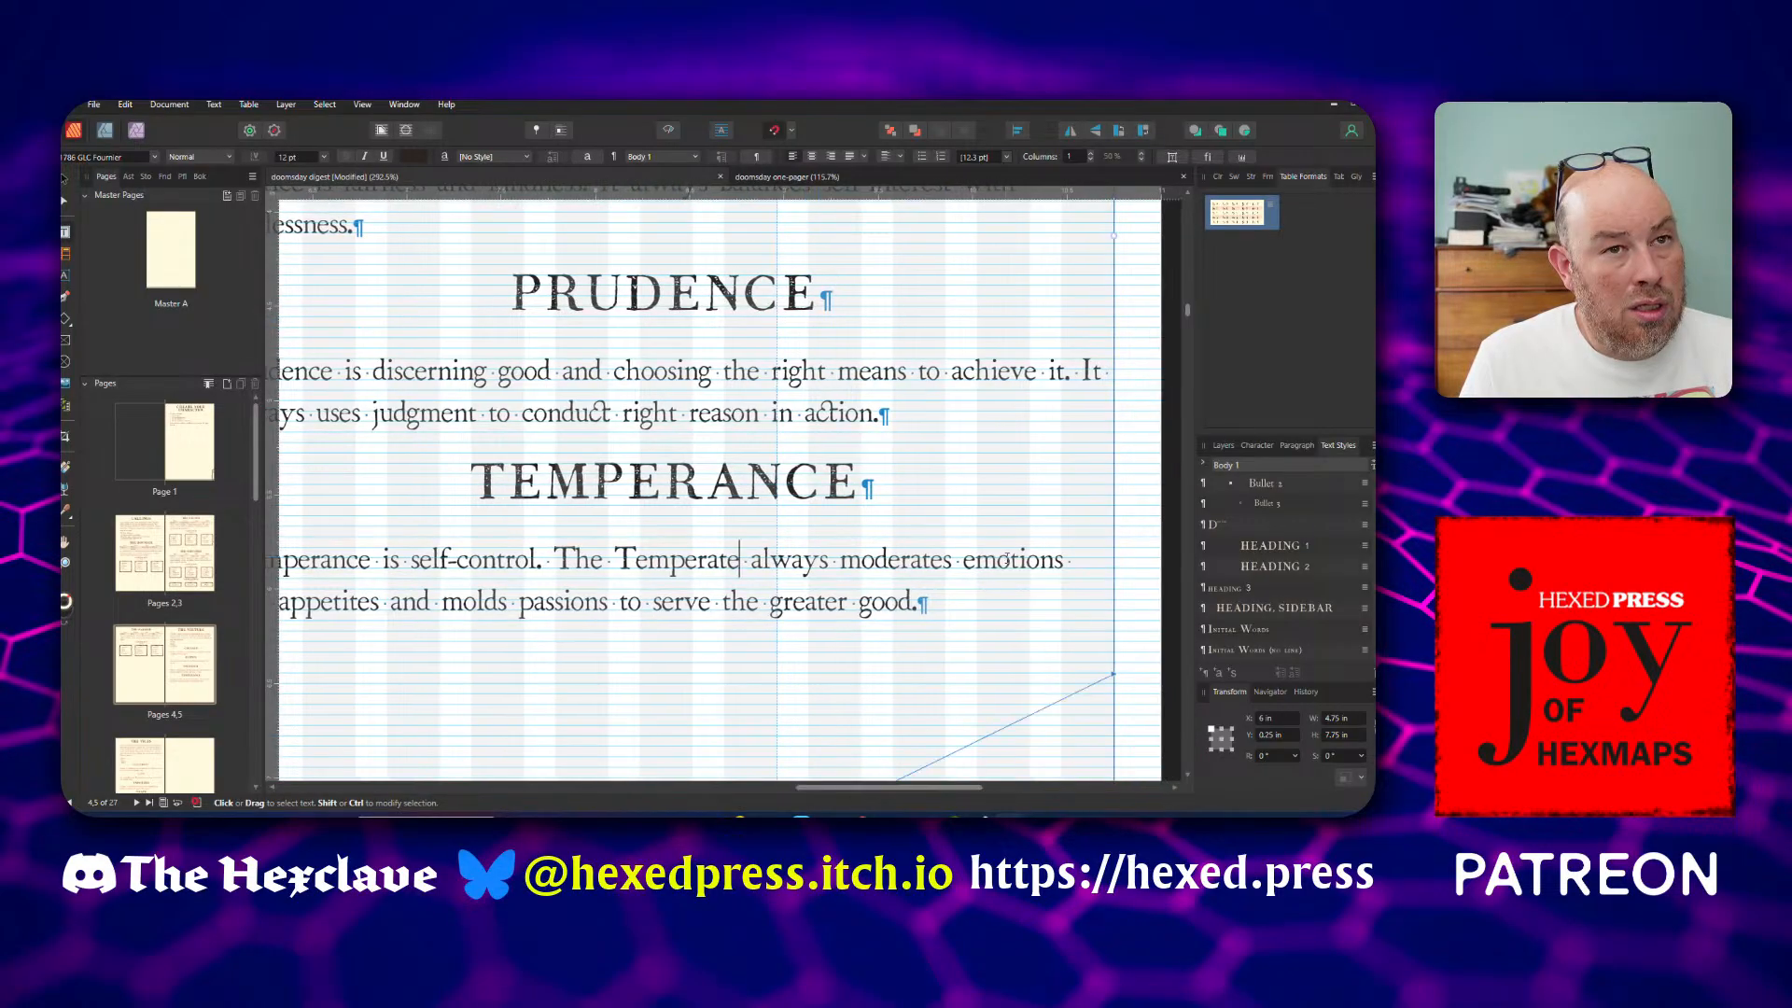
{"action": "scroll", "coordinate": [1069, 428], "scroll_direction": "down", "scroll_amount": 1}
{"action": "scroll", "coordinate": [1070, 428], "scroll_direction": "down", "scroll_amount": 1}
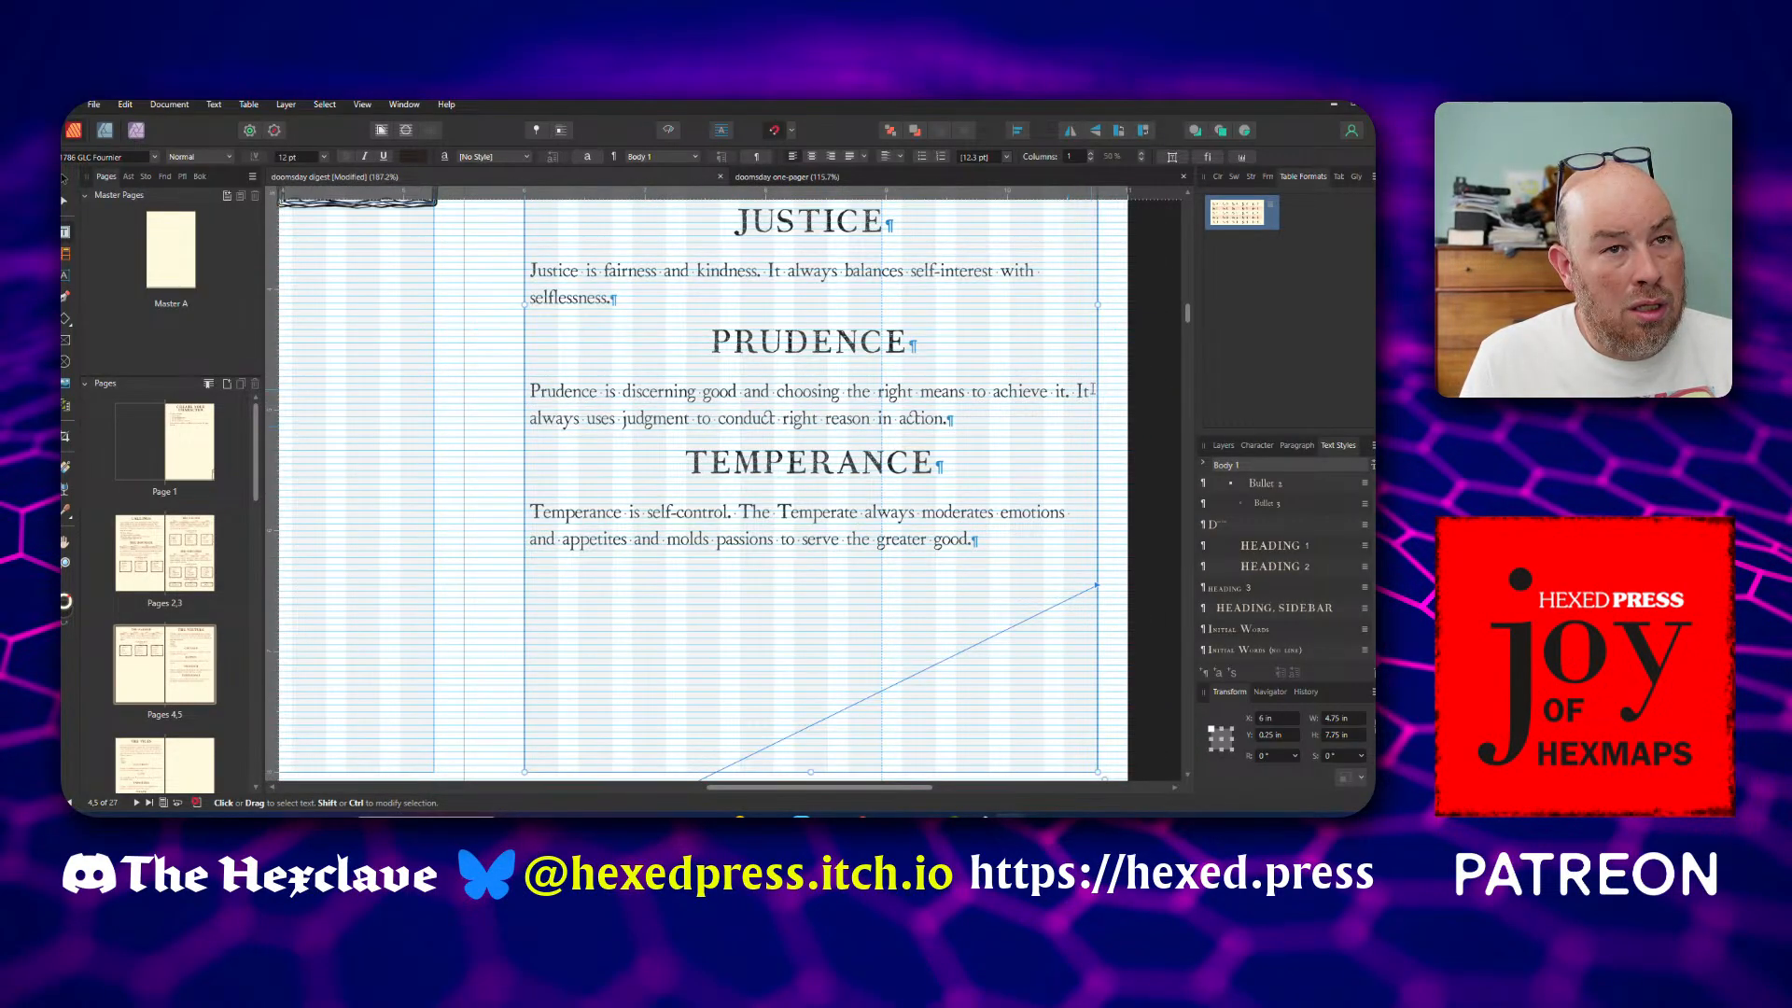
{"action": "left_click_drag", "start_coordinate": [1076, 390], "coordinate": [1092, 393]}
{"action": "type", "text": "The Prudent"}
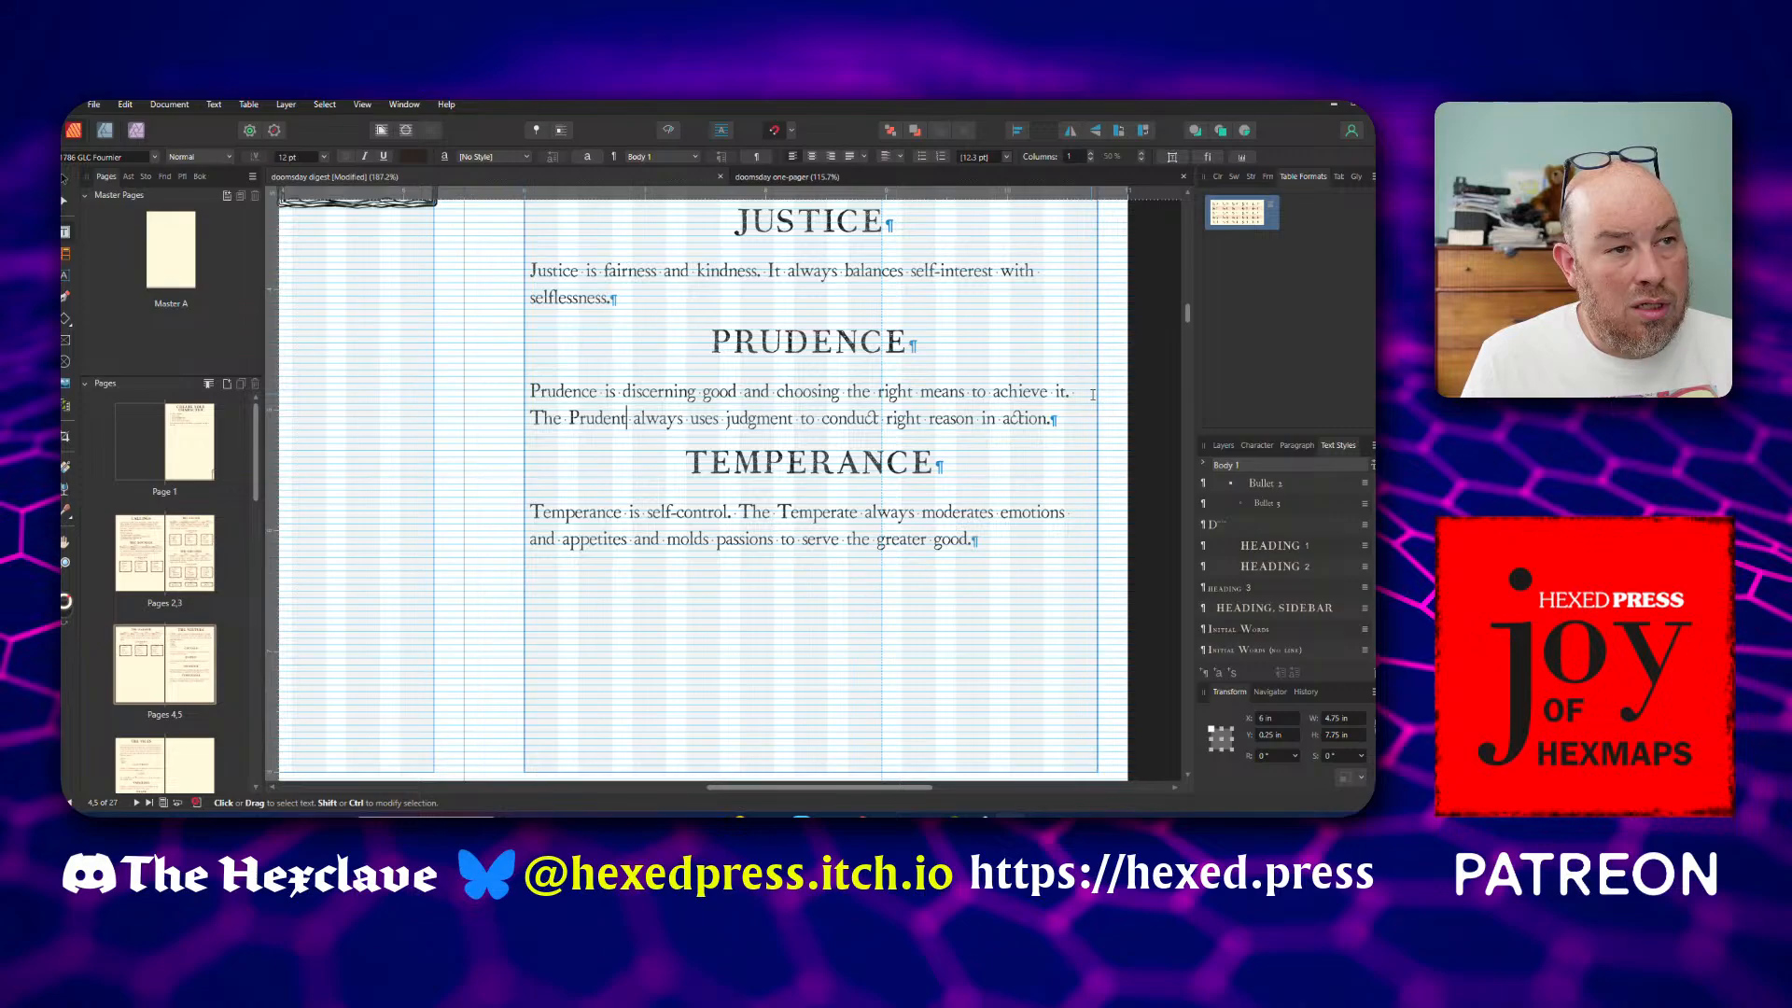
Replace "It" with "The Just" at the start of the Justice description's second sentence
{"action": "scroll", "coordinate": [1092, 394], "scroll_direction": "up", "scroll_amount": 3}
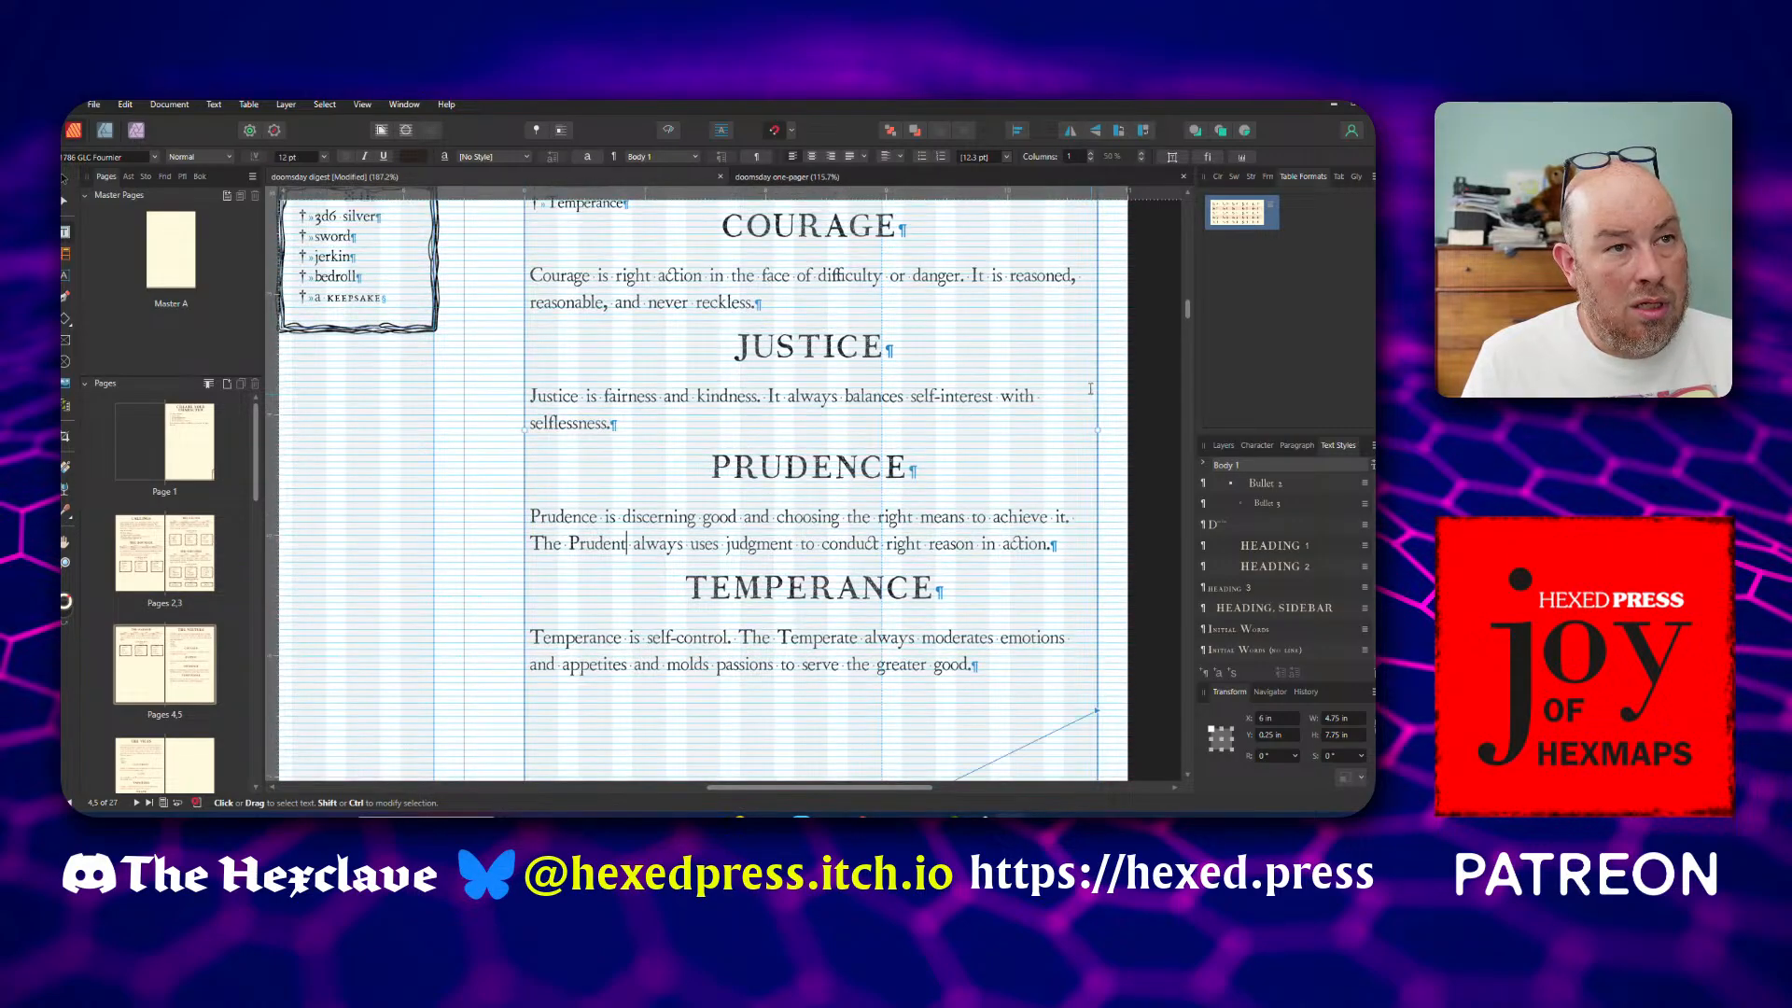
{"action": "double_click", "coordinate": [777, 396]}
{"action": "type", "text": "The "}
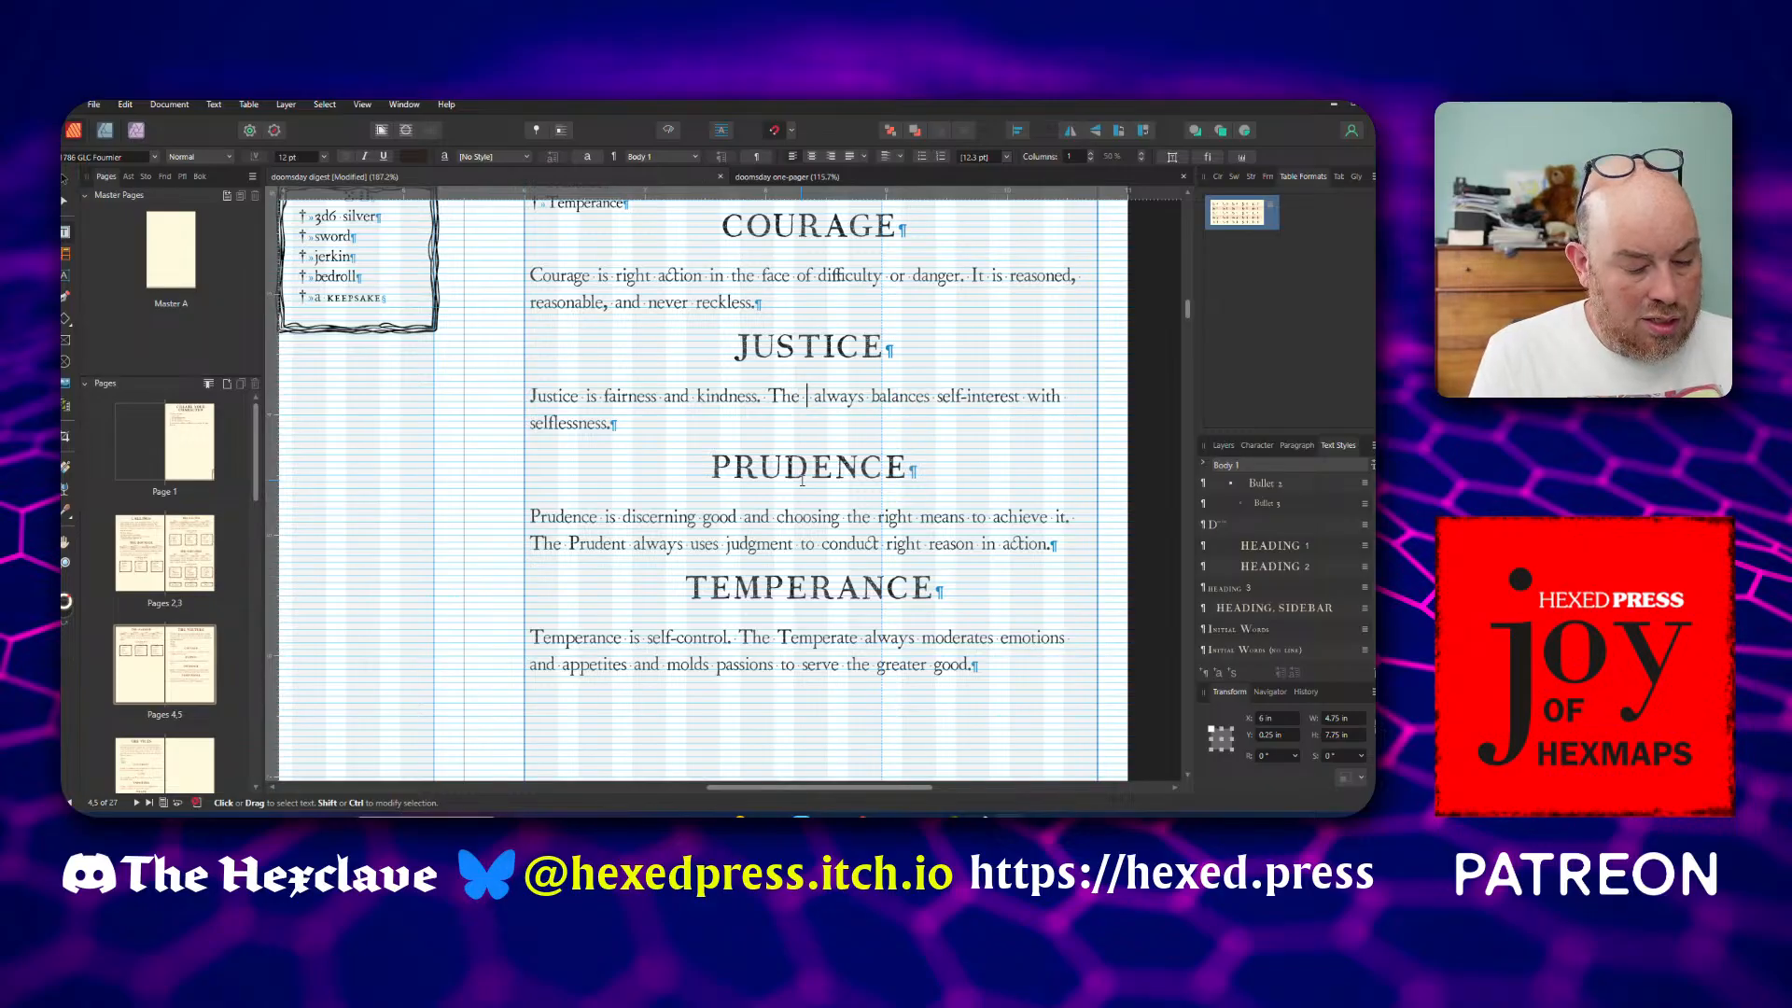
{"action": "type", "text": "Just"}
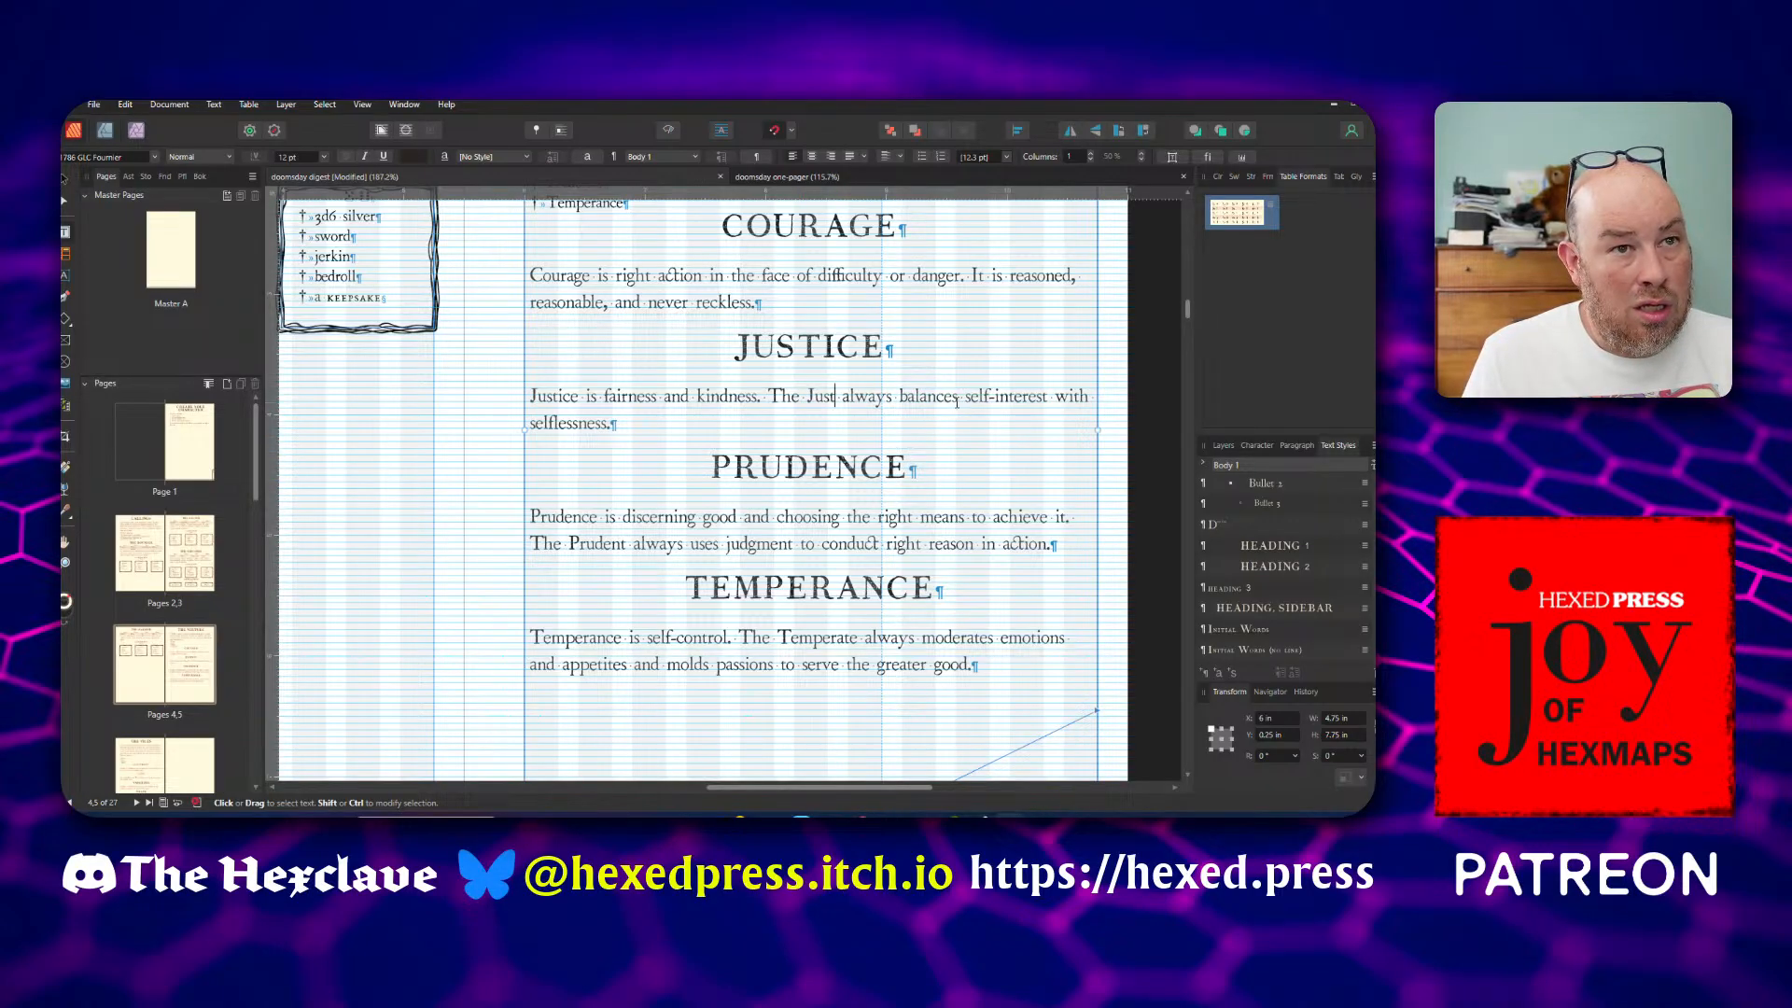
Change "balances" to "balance" in the Justice description and "uses" to "use" in the Prudence description
{"action": "left_click", "coordinate": [958, 398]}
{"action": "key", "text": "BackSpace"}
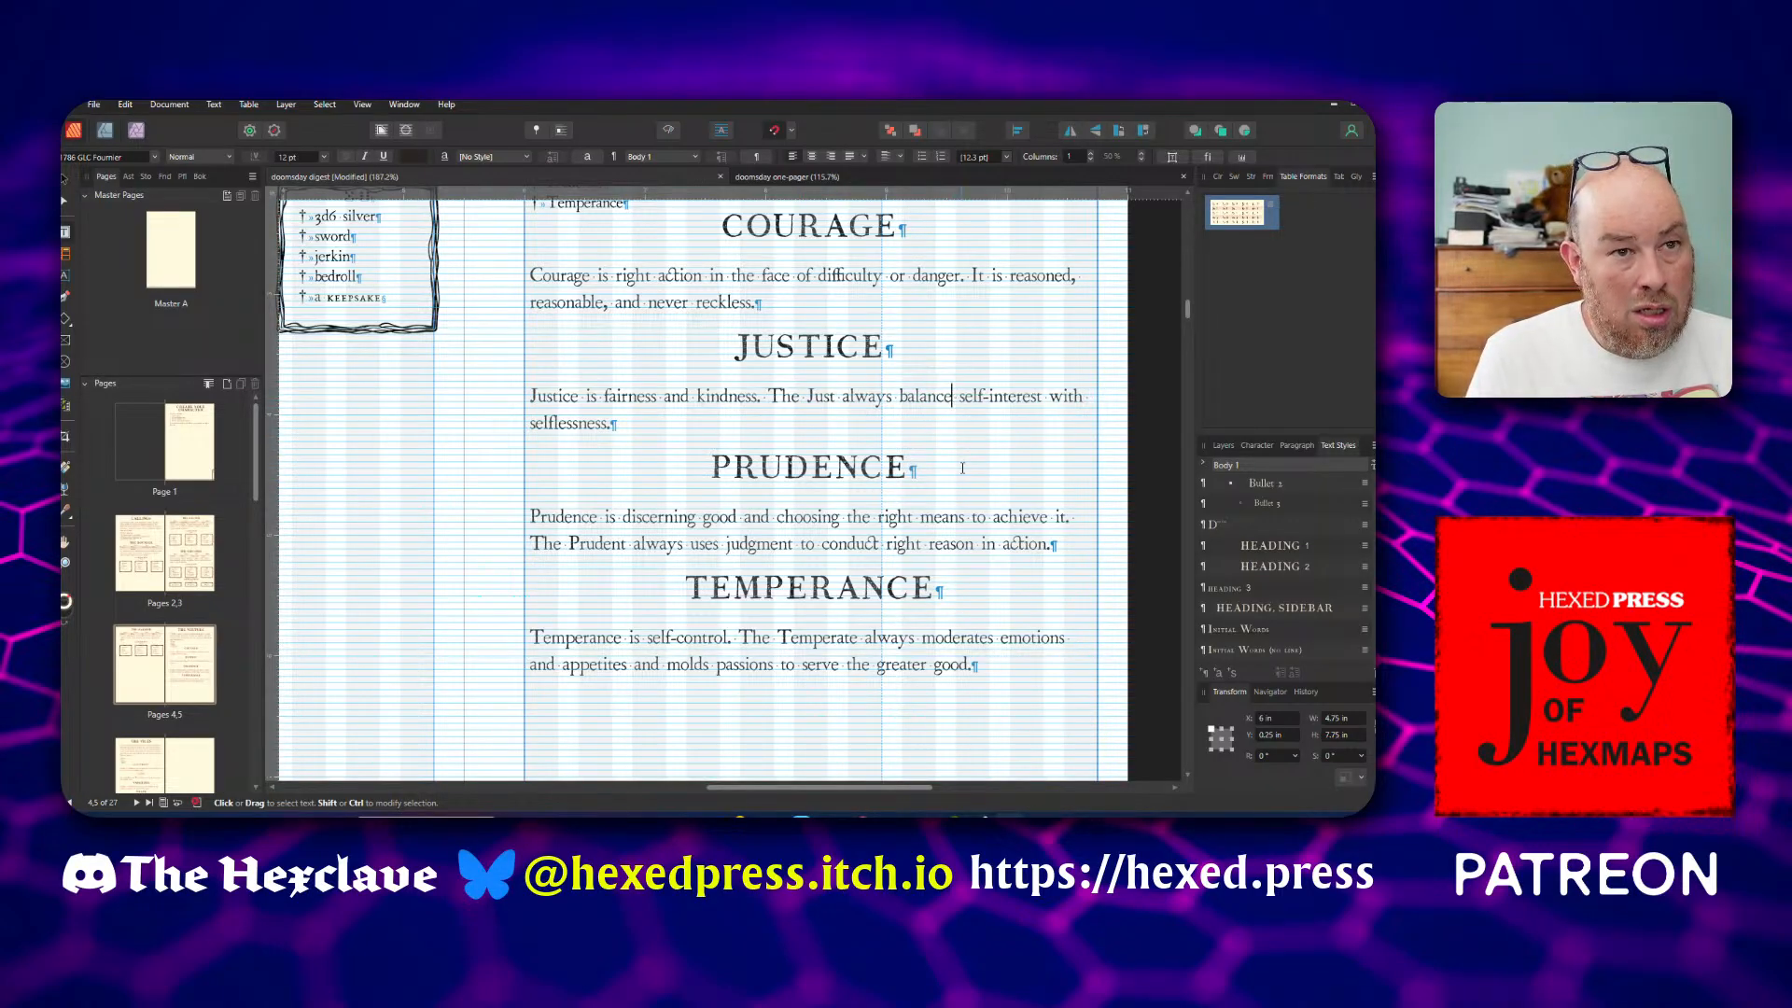
{"action": "left_click", "coordinate": [721, 546]}
{"action": "key", "text": "BackSpace"}
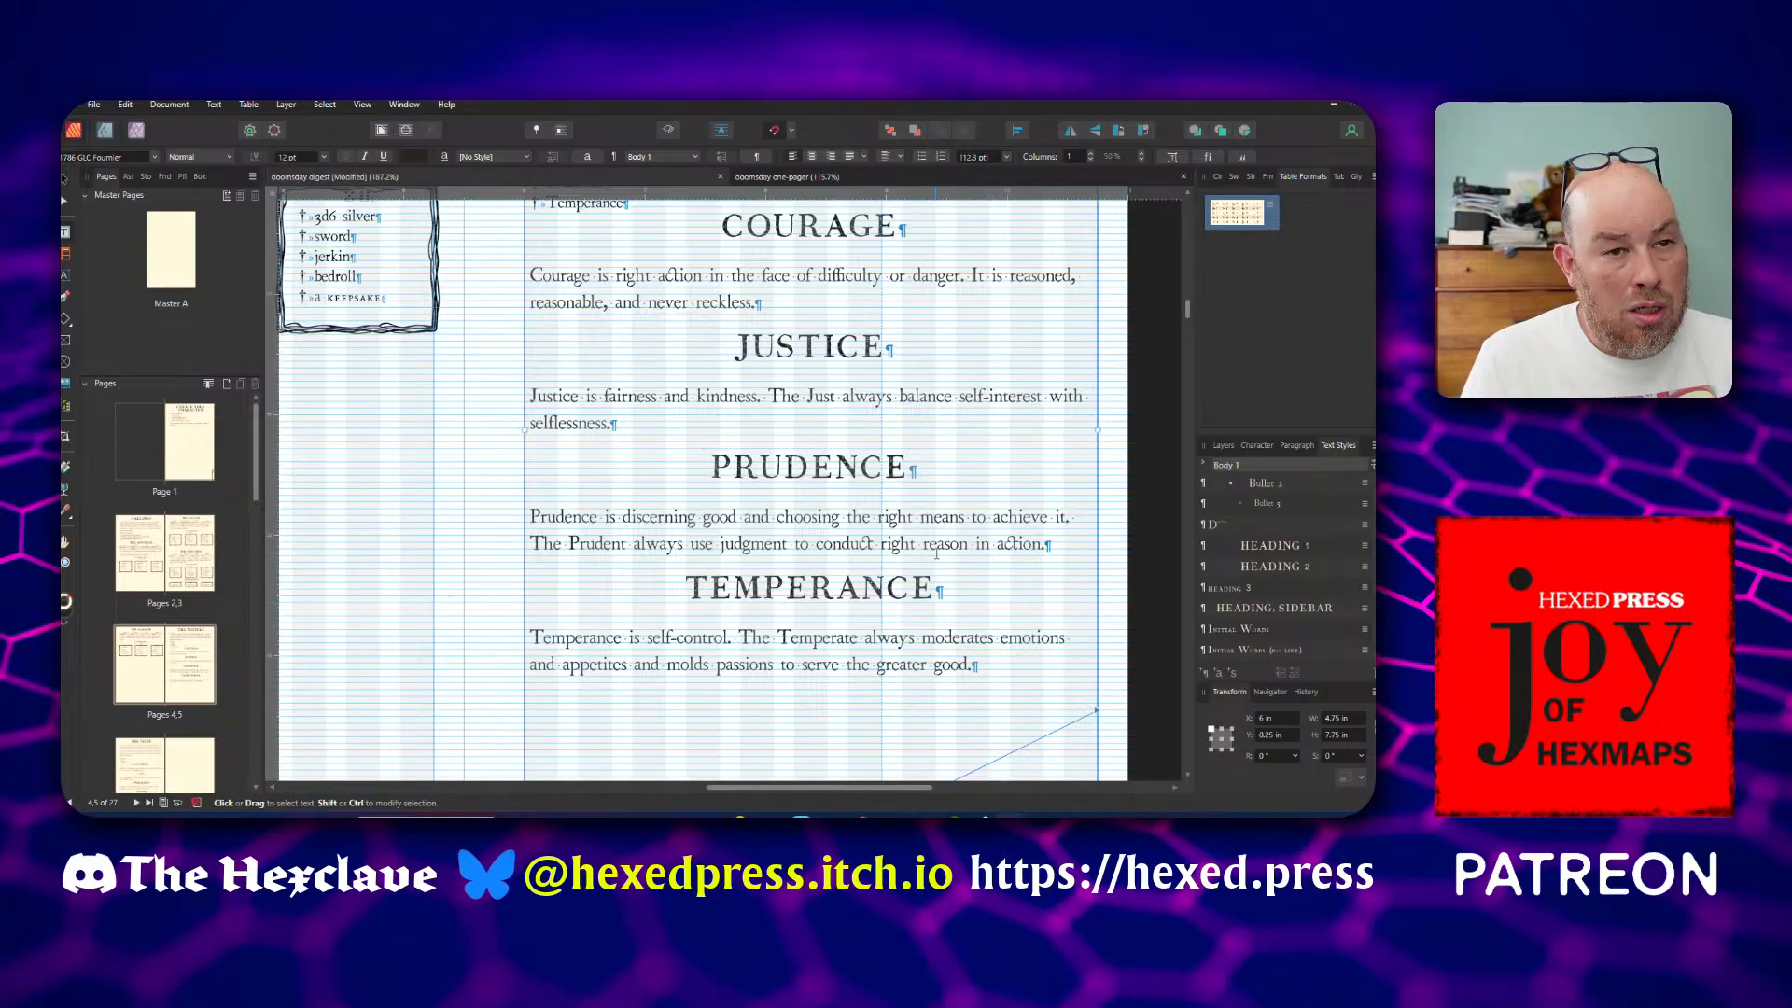
Replace "It" with "The Courageous" at the start of the Courage description's second sentence
{"action": "scroll", "coordinate": [936, 552], "scroll_direction": "up", "scroll_amount": 2}
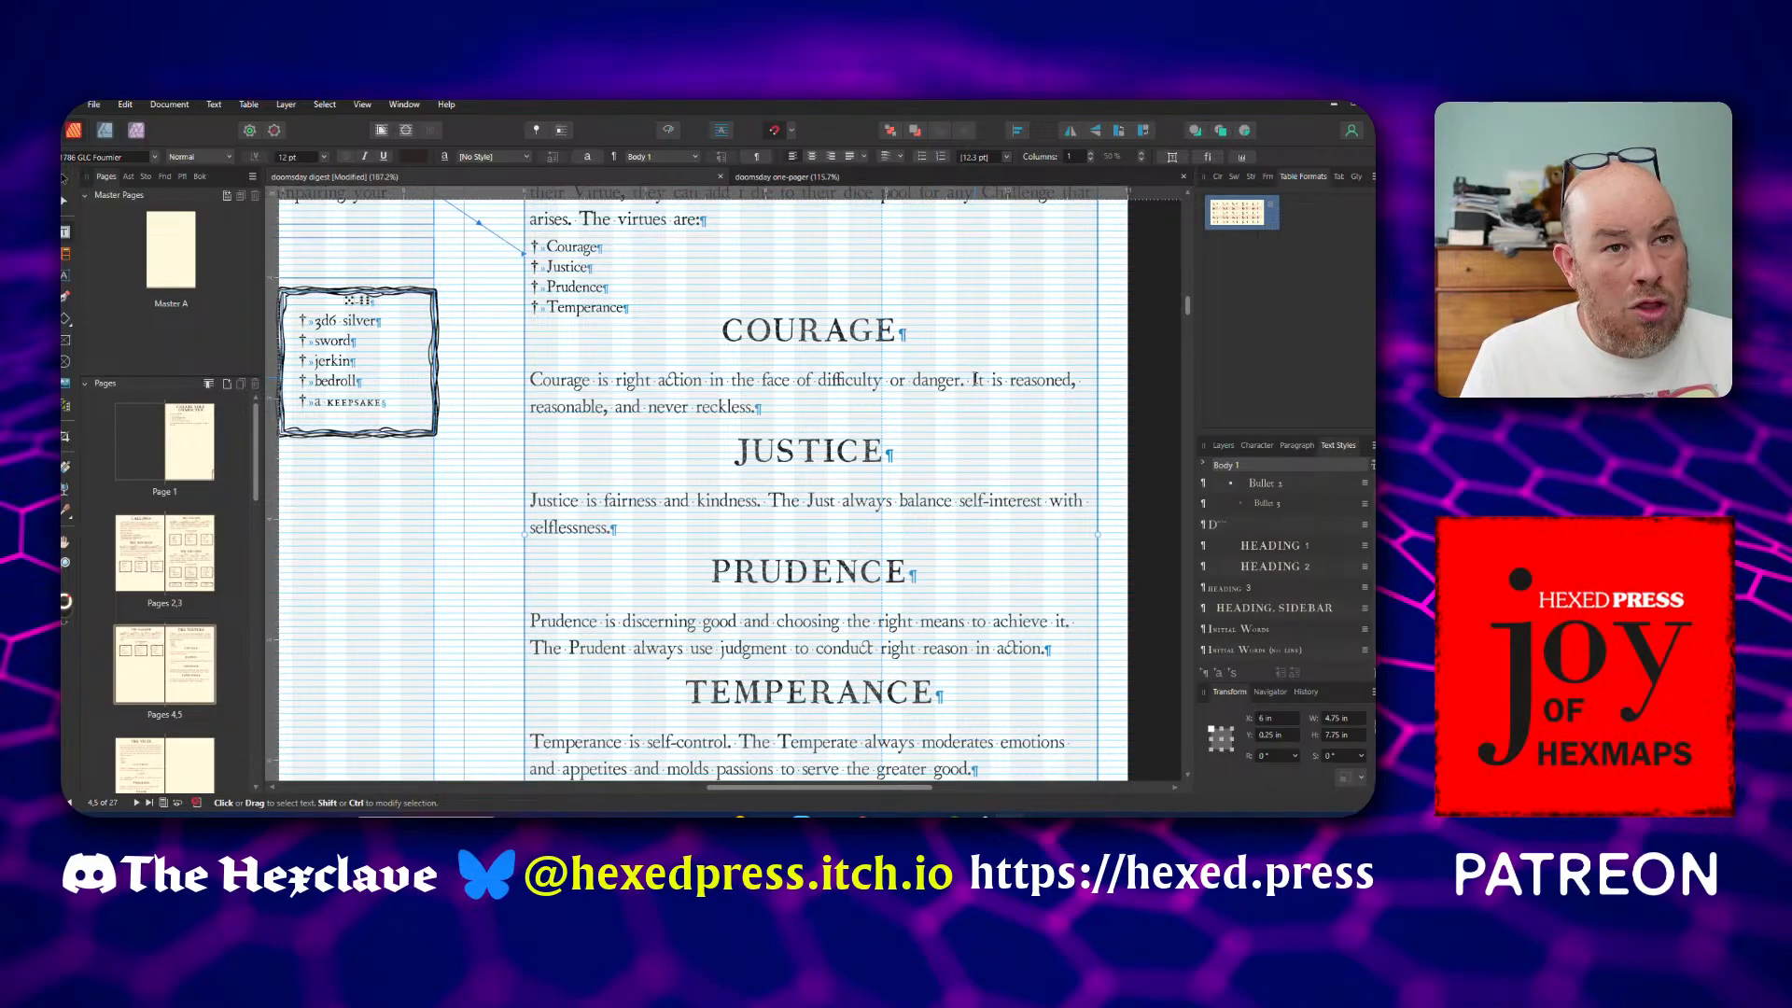
{"action": "double_click", "coordinate": [977, 380]}
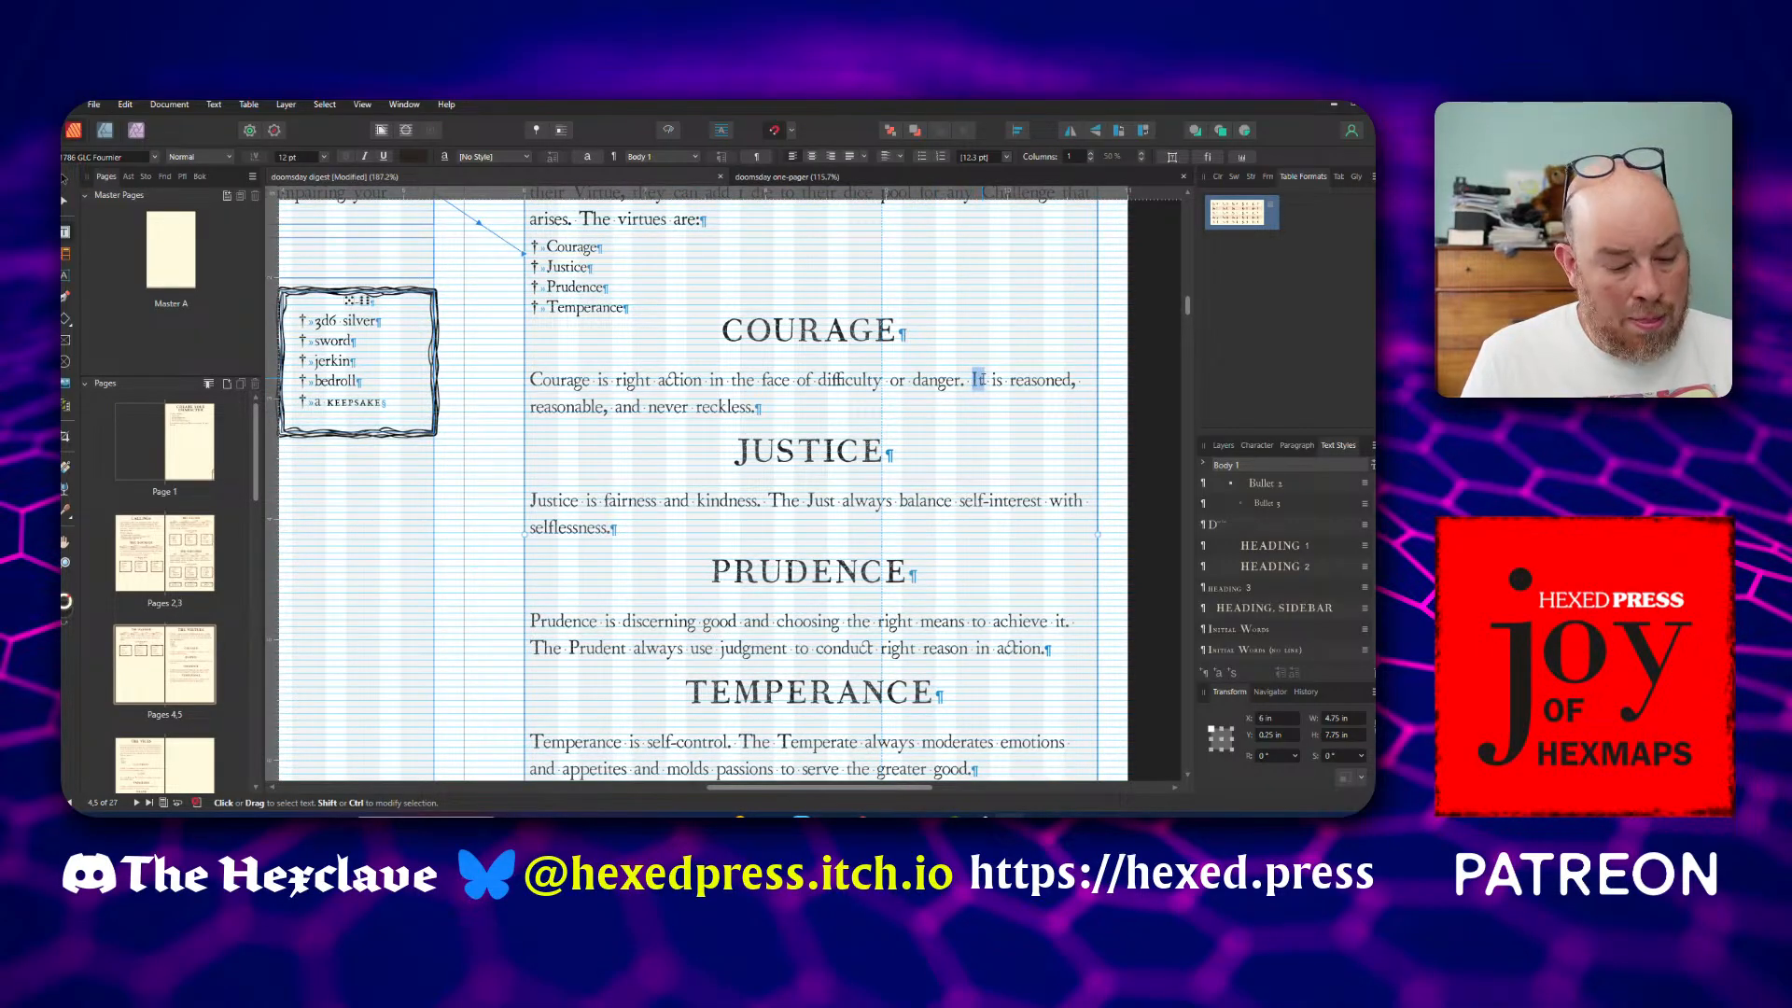
{"action": "type", "text": "The Coura"}
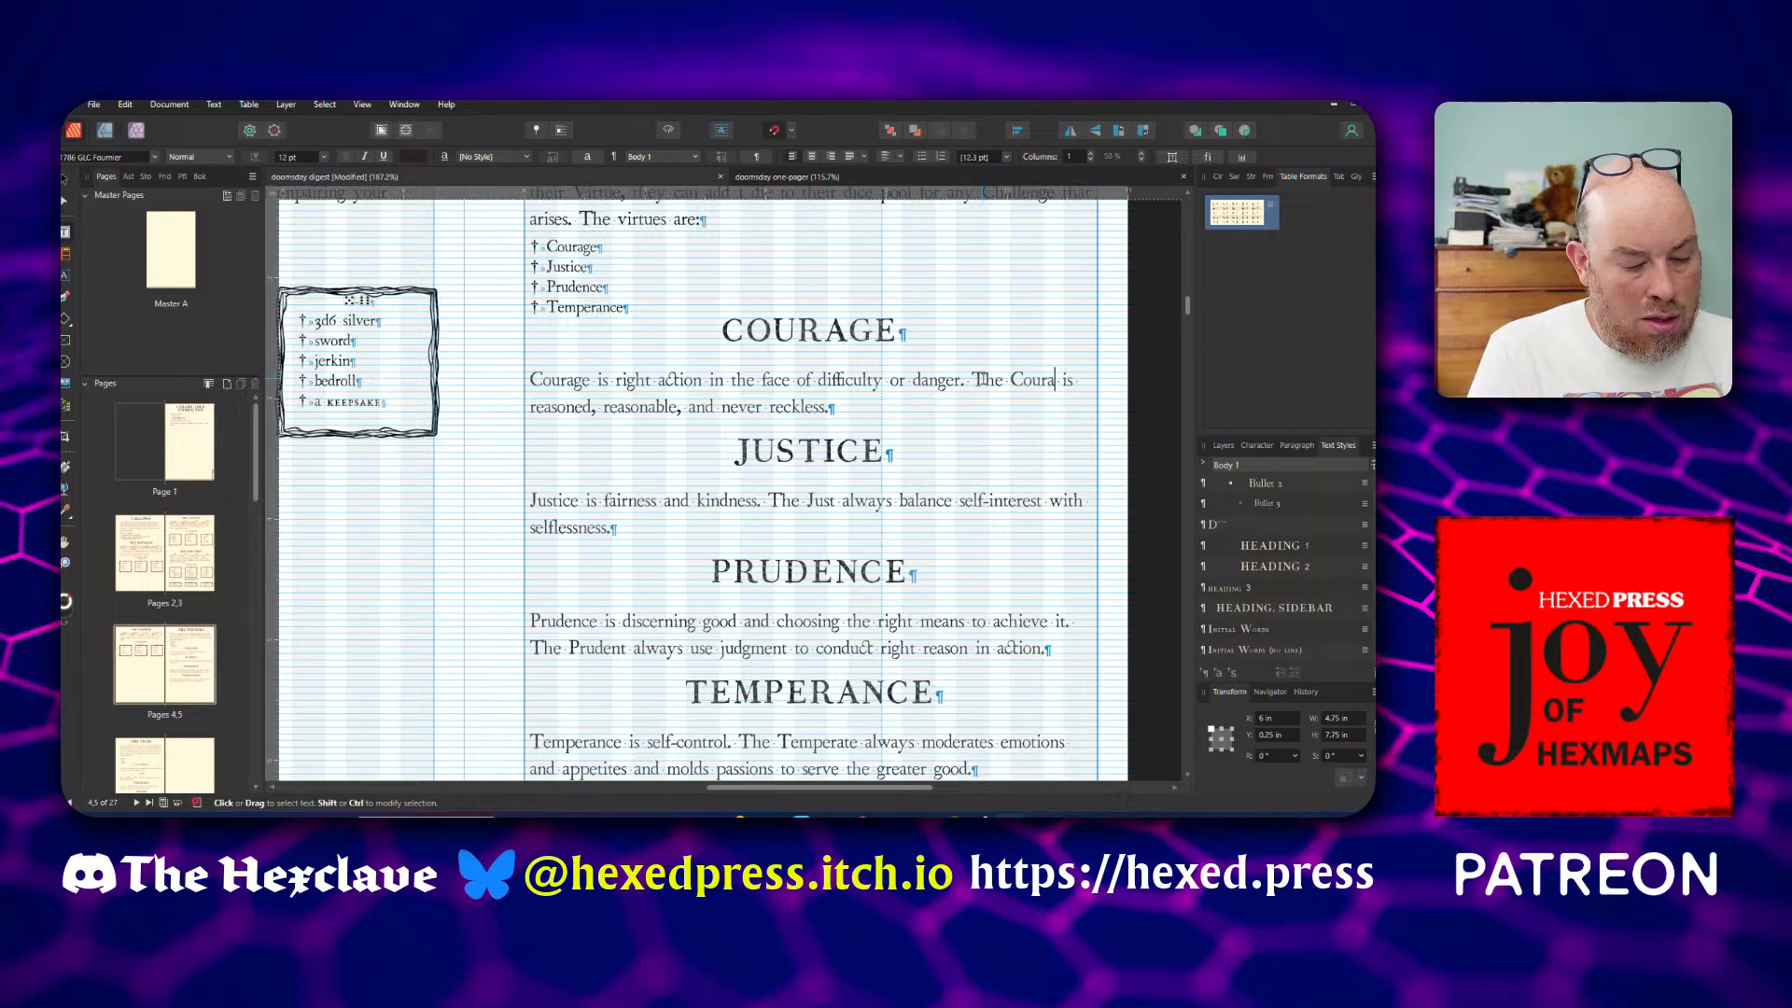
{"action": "type", "text": "geous is reasoned, reasonable, and never reckless."}
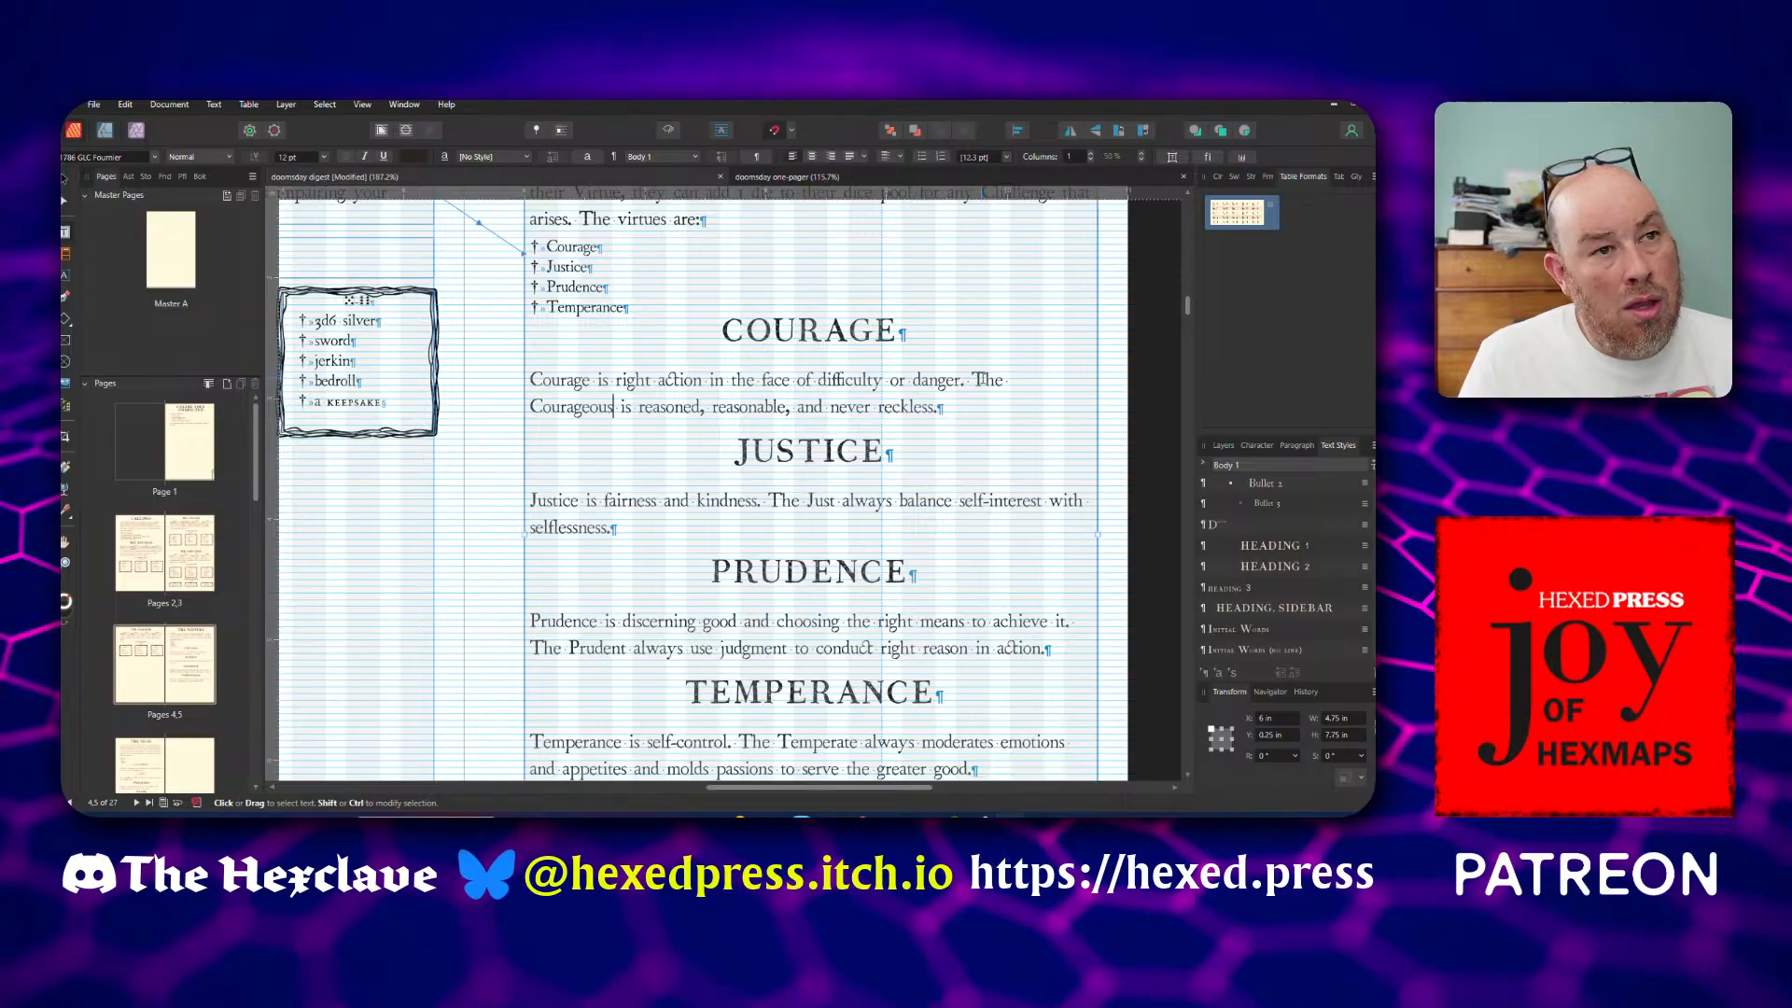
Restore the singular verbs "uses" in the Prudence description and "balances" in the Justice description
{"action": "scroll", "coordinate": [982, 379], "scroll_direction": "down", "scroll_amount": 1}
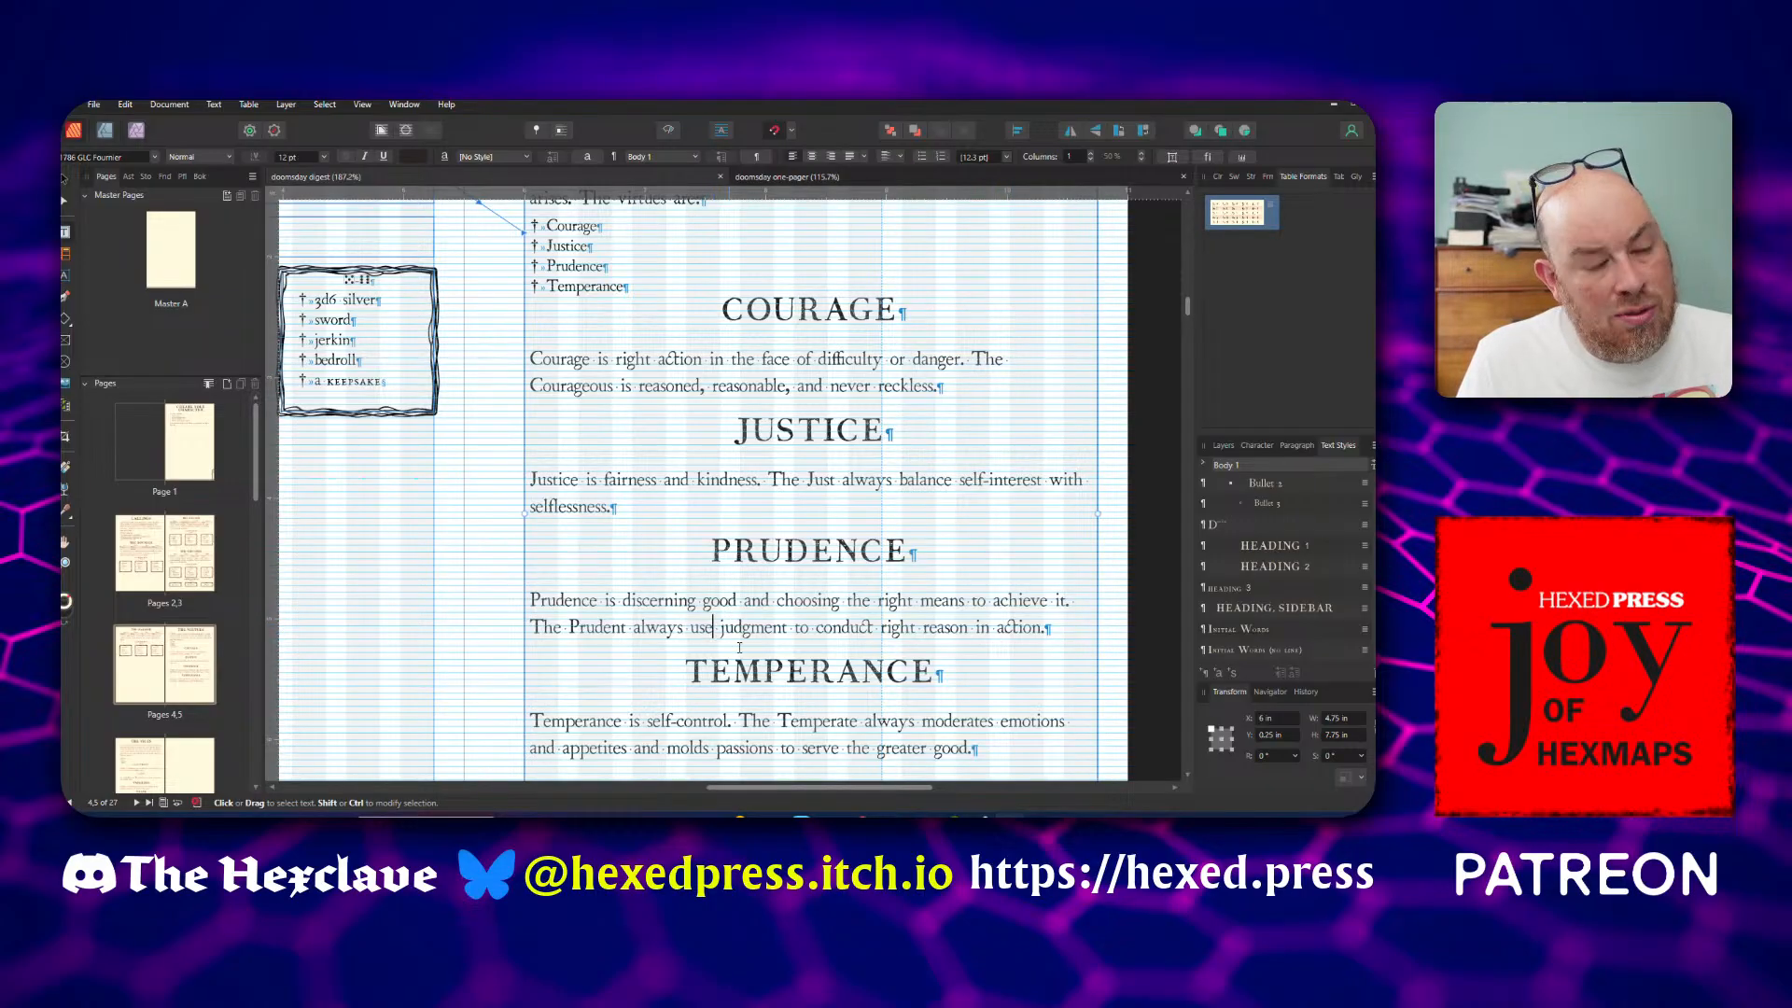
{"action": "left_click", "coordinate": [684, 626]}
{"action": "type", "text": "s"}
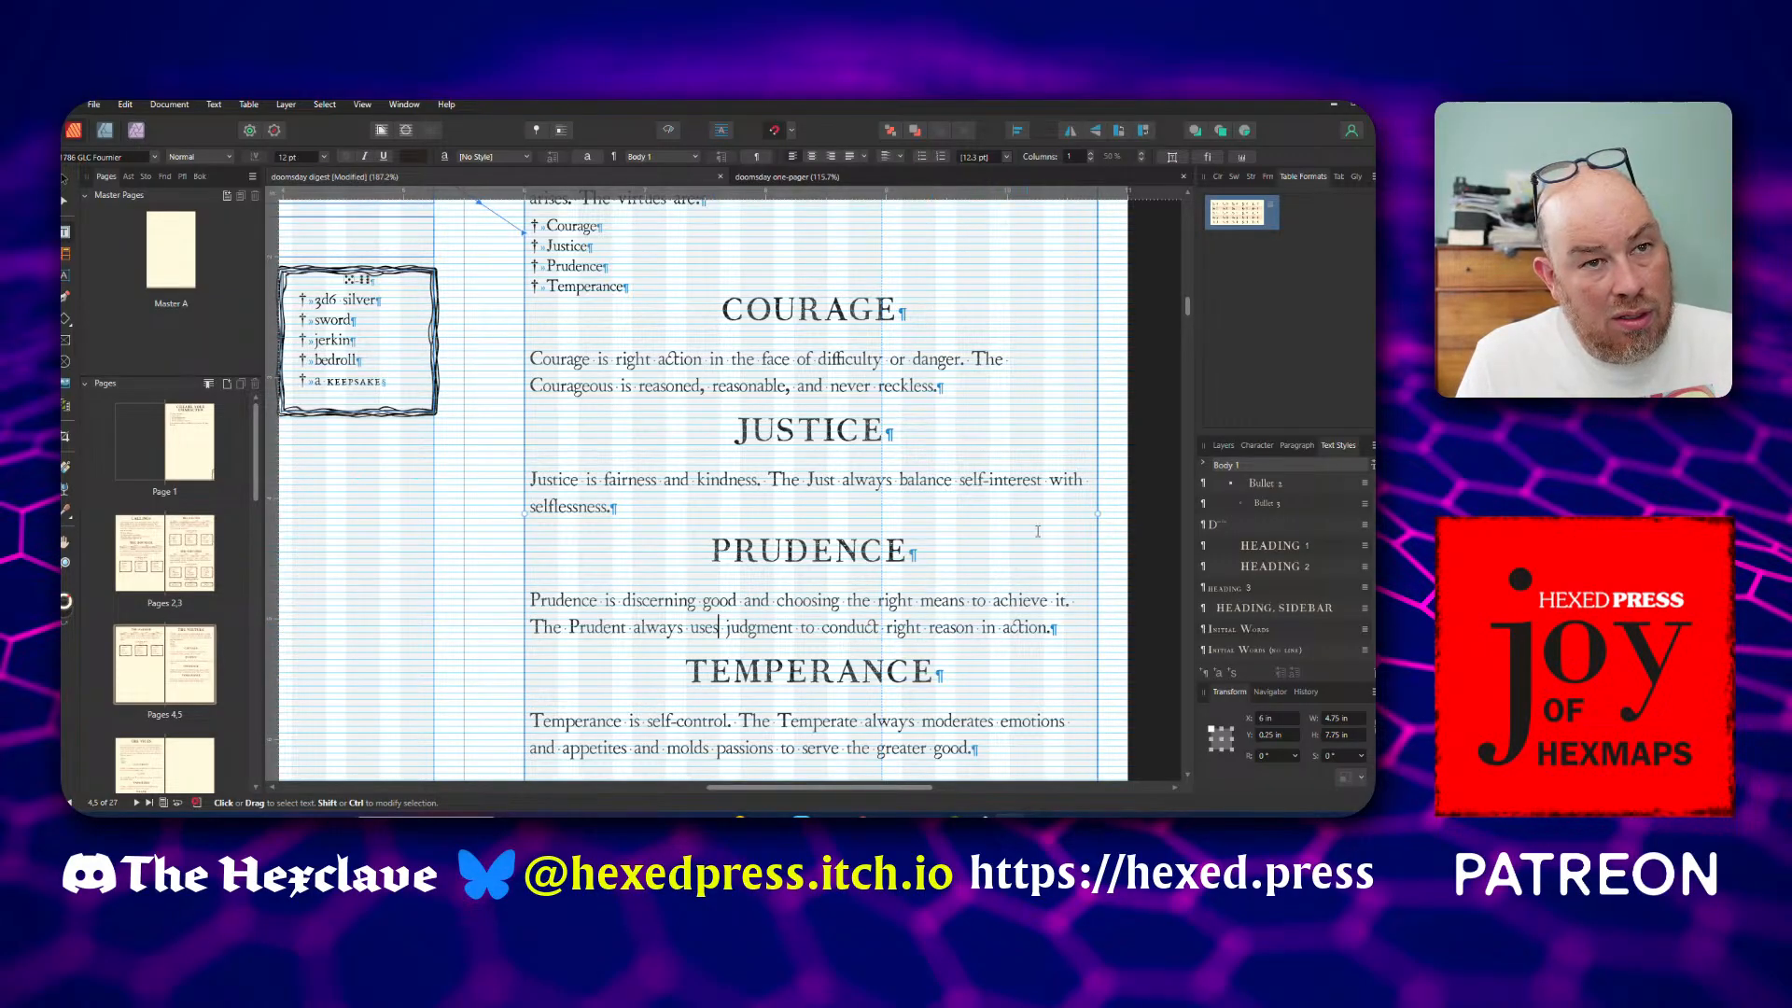
{"action": "left_click", "coordinate": [951, 480]}
{"action": "type", "text": "s"}
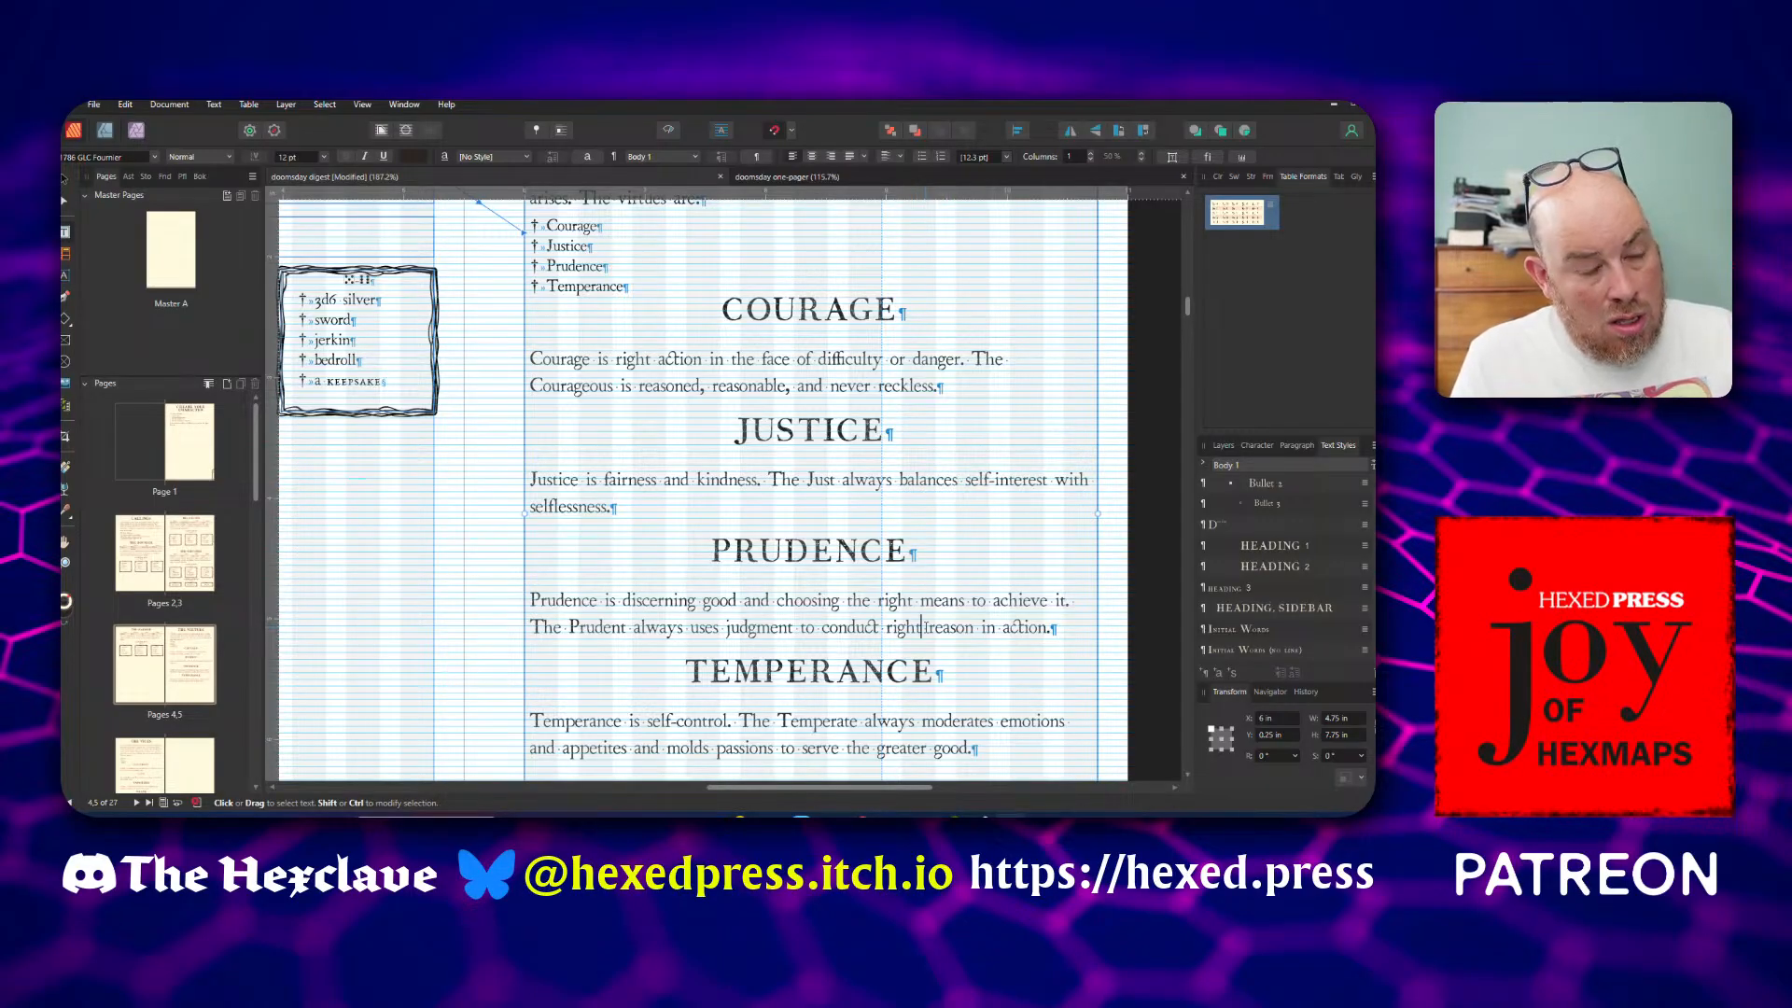
Save the digest document with the reworded virtue descriptions
{"action": "key", "text": "Escape"}
{"action": "key", "text": "ctrl+s"}
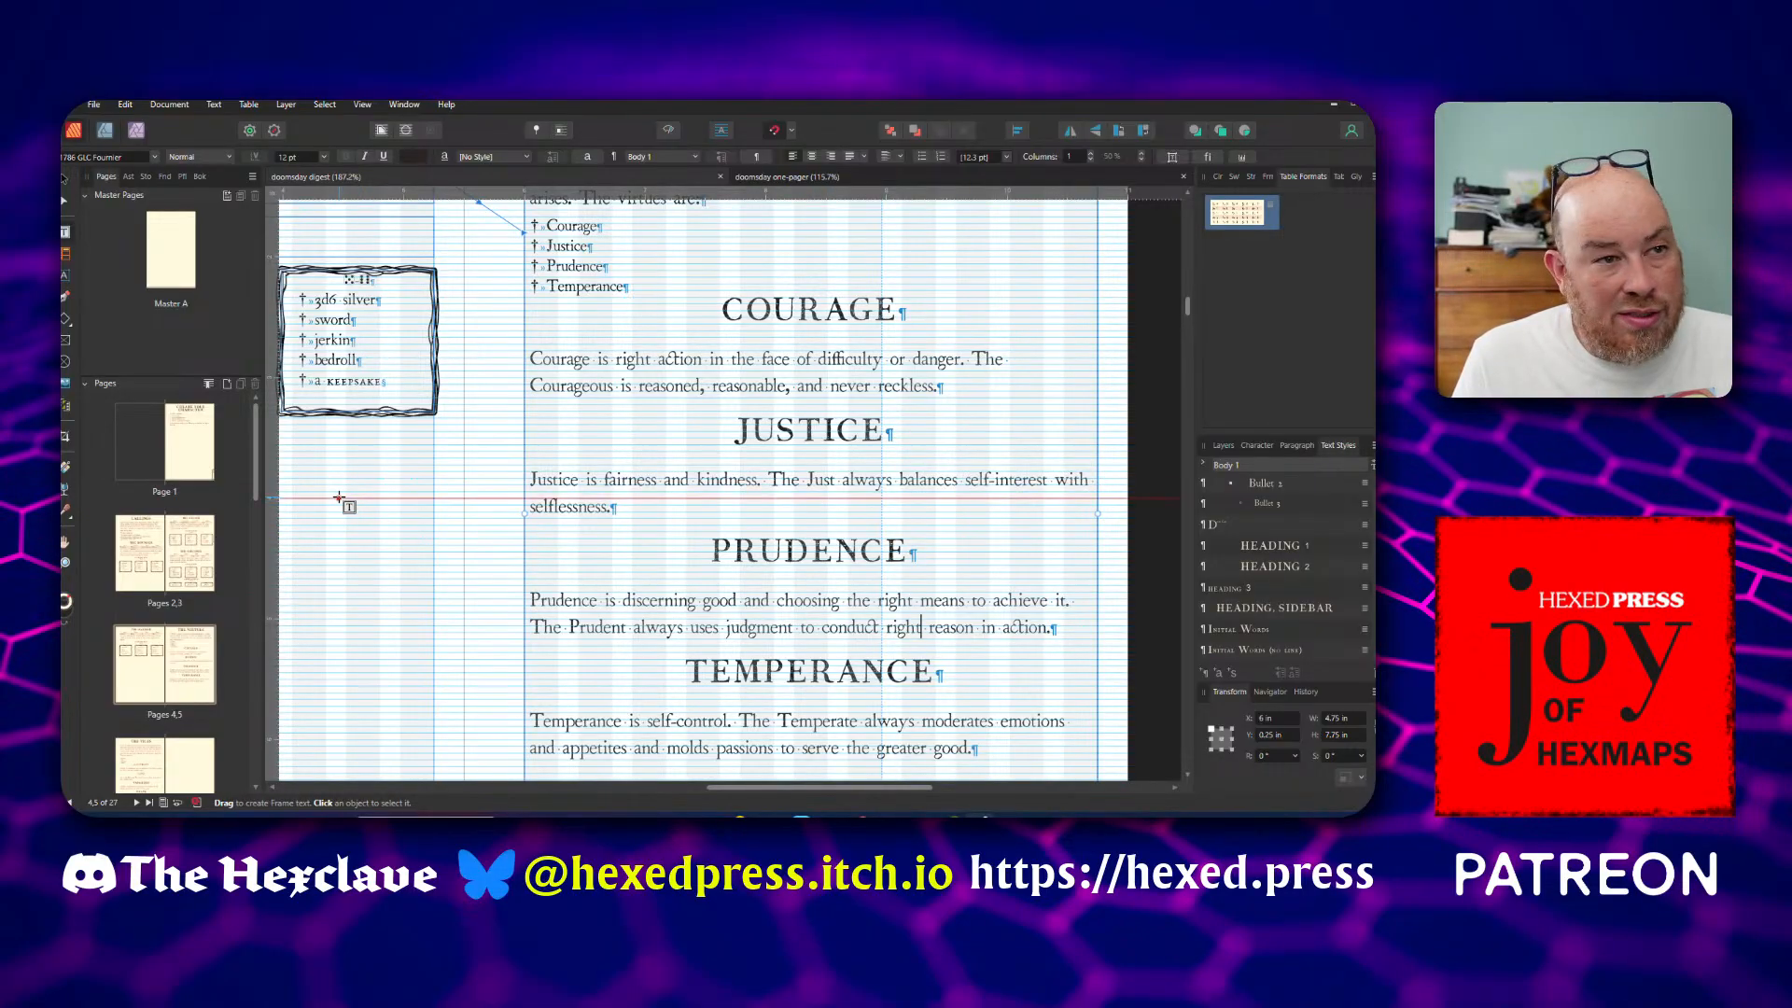
{"action": "scroll", "coordinate": [412, 496], "scroll_direction": "down", "scroll_amount": 4}
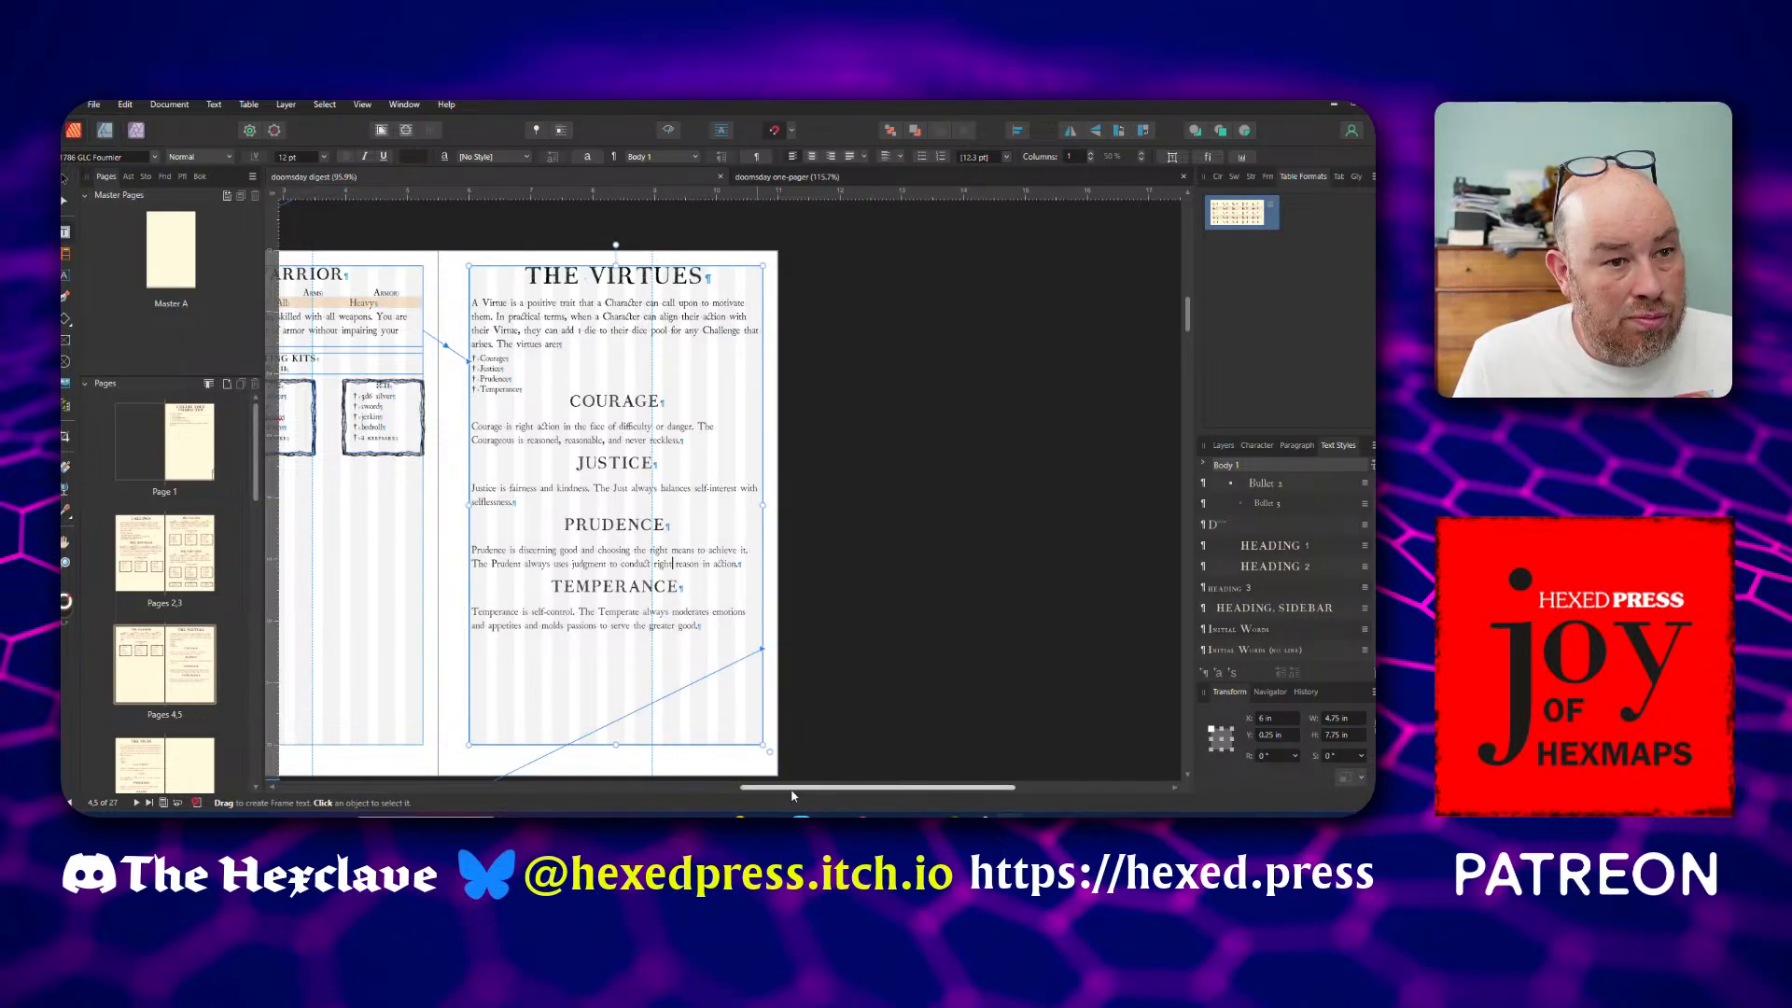
{"action": "left_click_drag", "start_coordinate": [791, 795], "coordinate": [656, 796]}
{"action": "scroll", "coordinate": [686, 700], "scroll_direction": "down", "scroll_amount": 1}
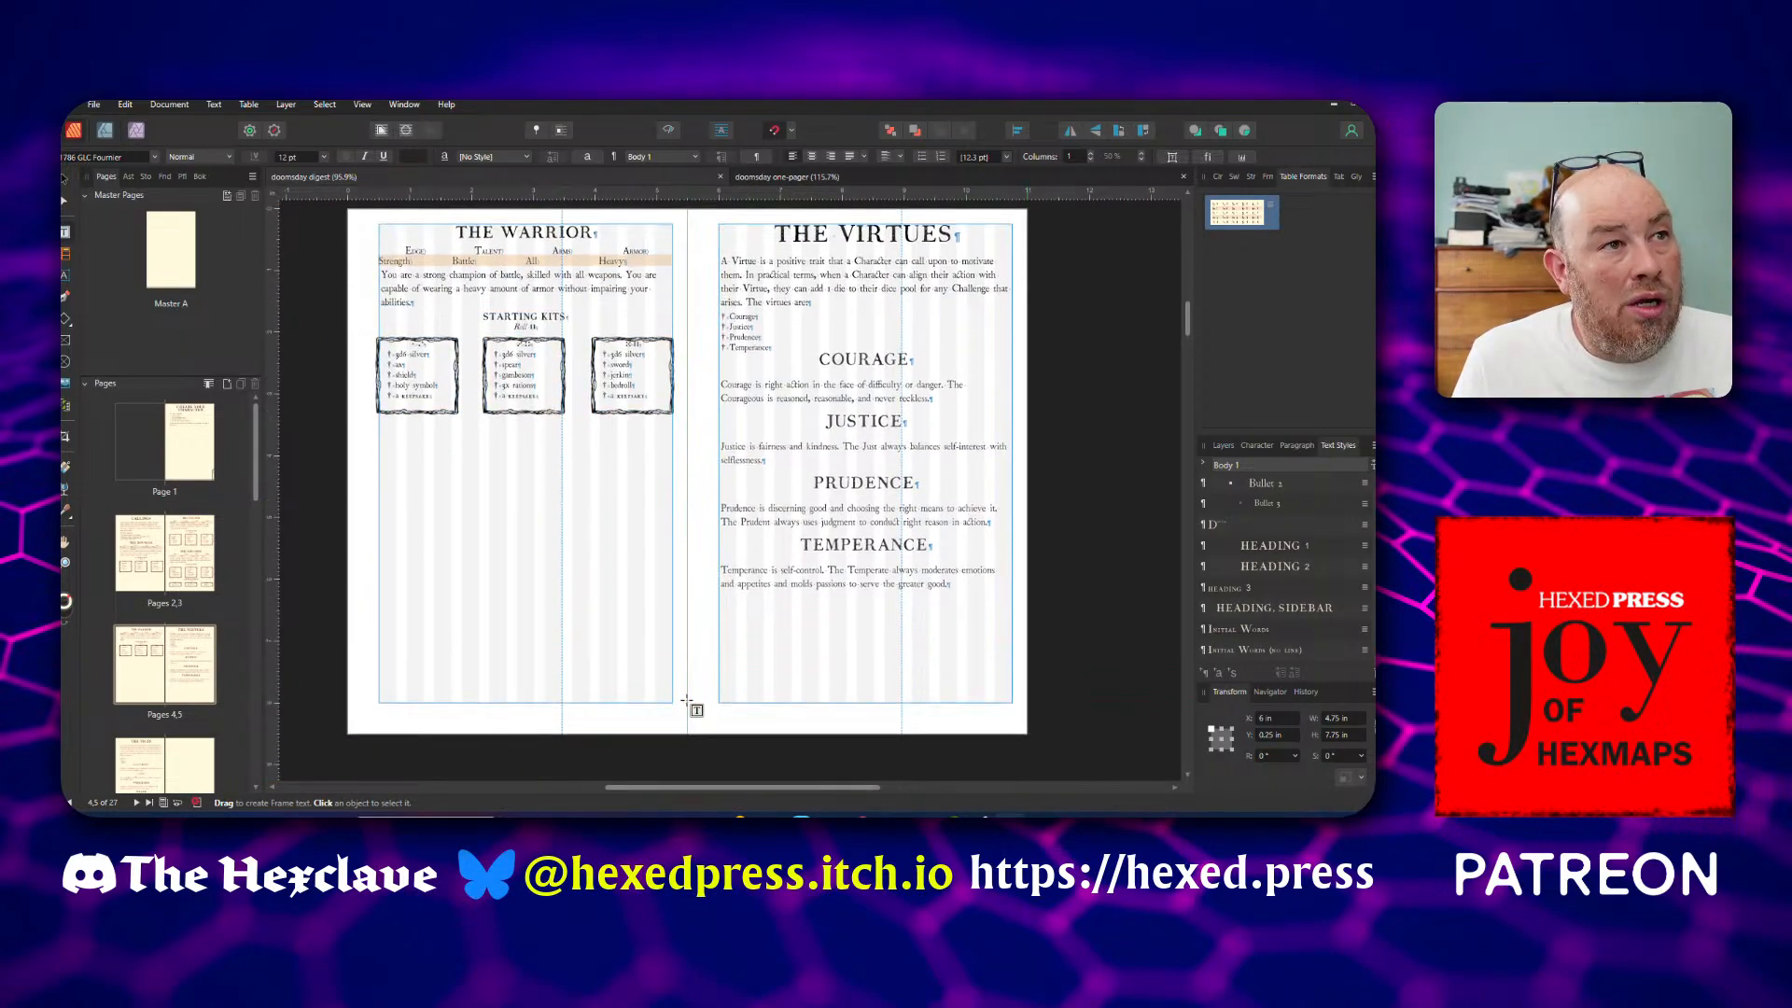